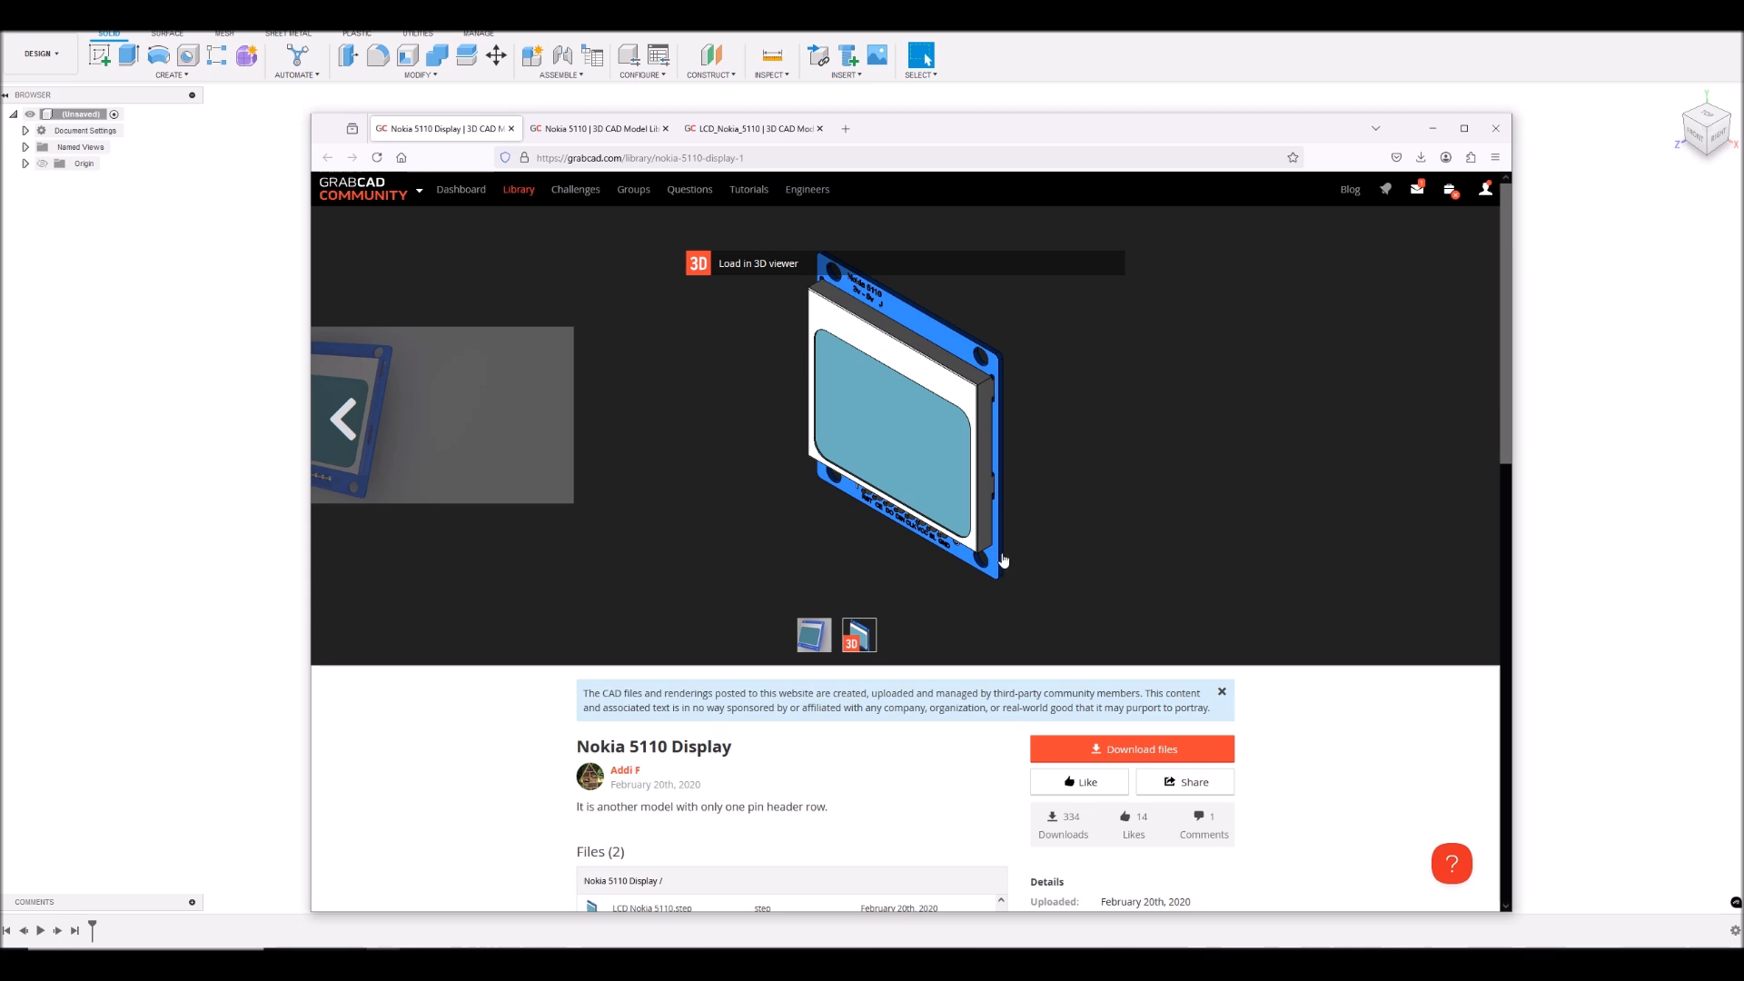
# - Compare the file lists and details of the three Nokia 5110 display models on GrabCAD
pyautogui.scroll(-3, 782, 577)
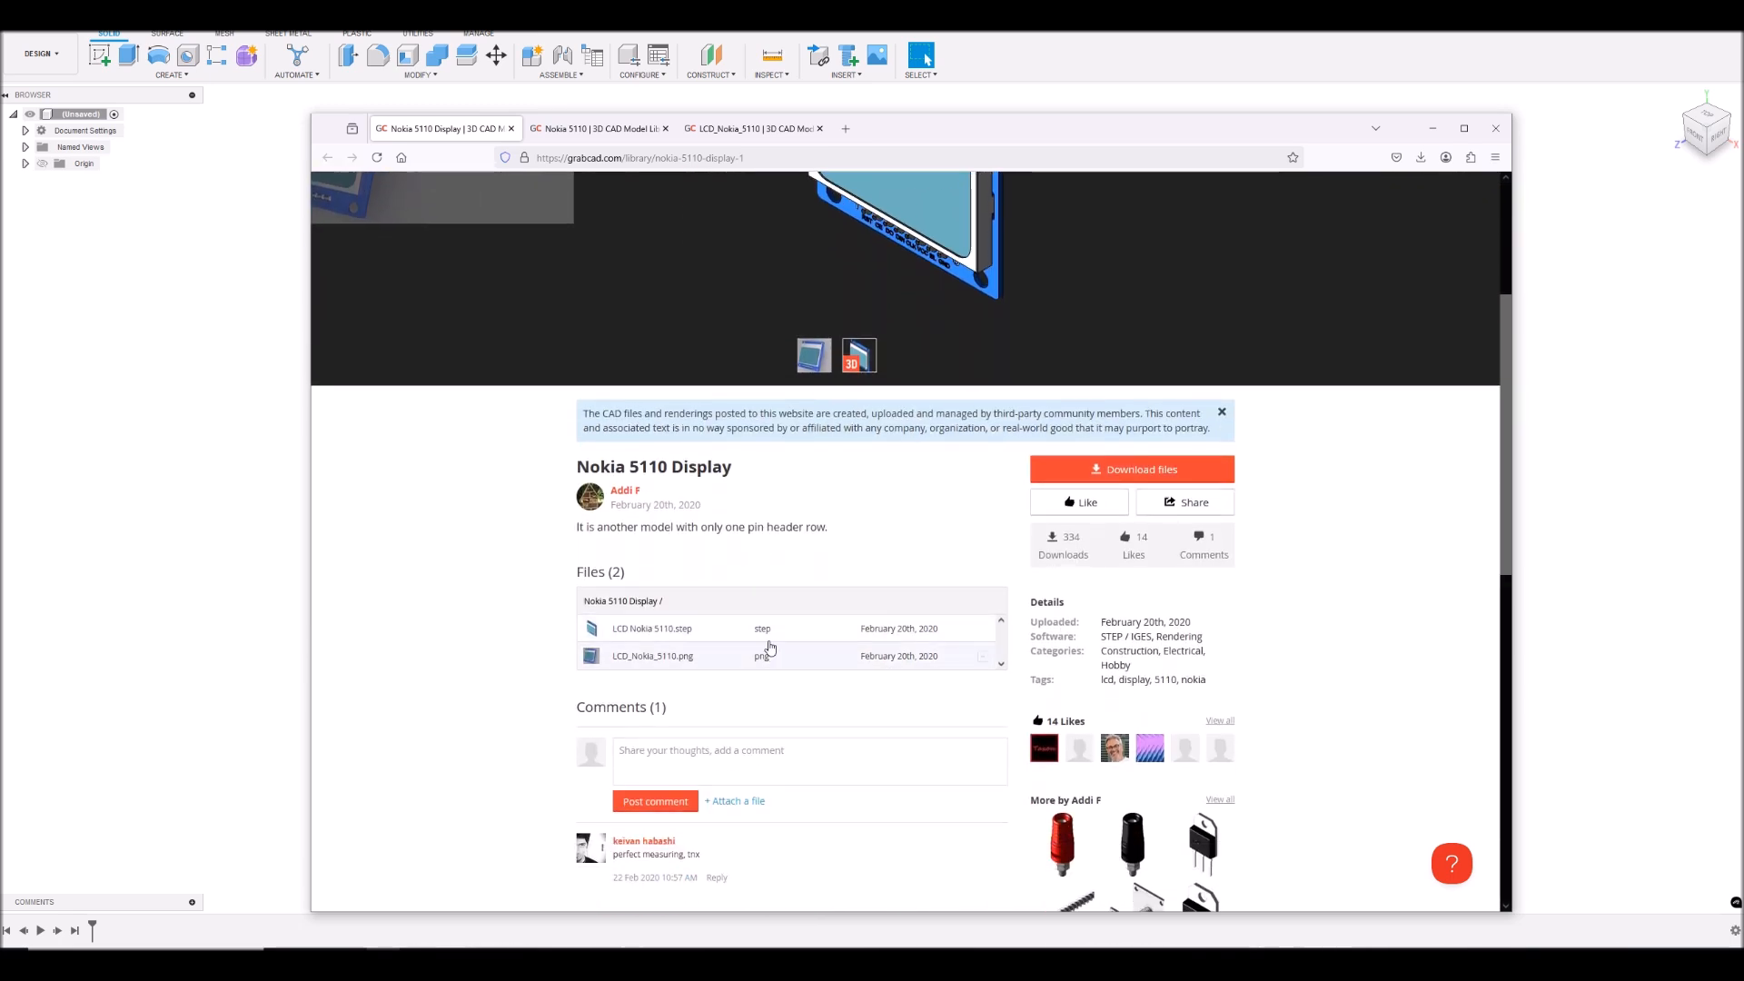
pyautogui.hotkey('ctrl', 'Tab')
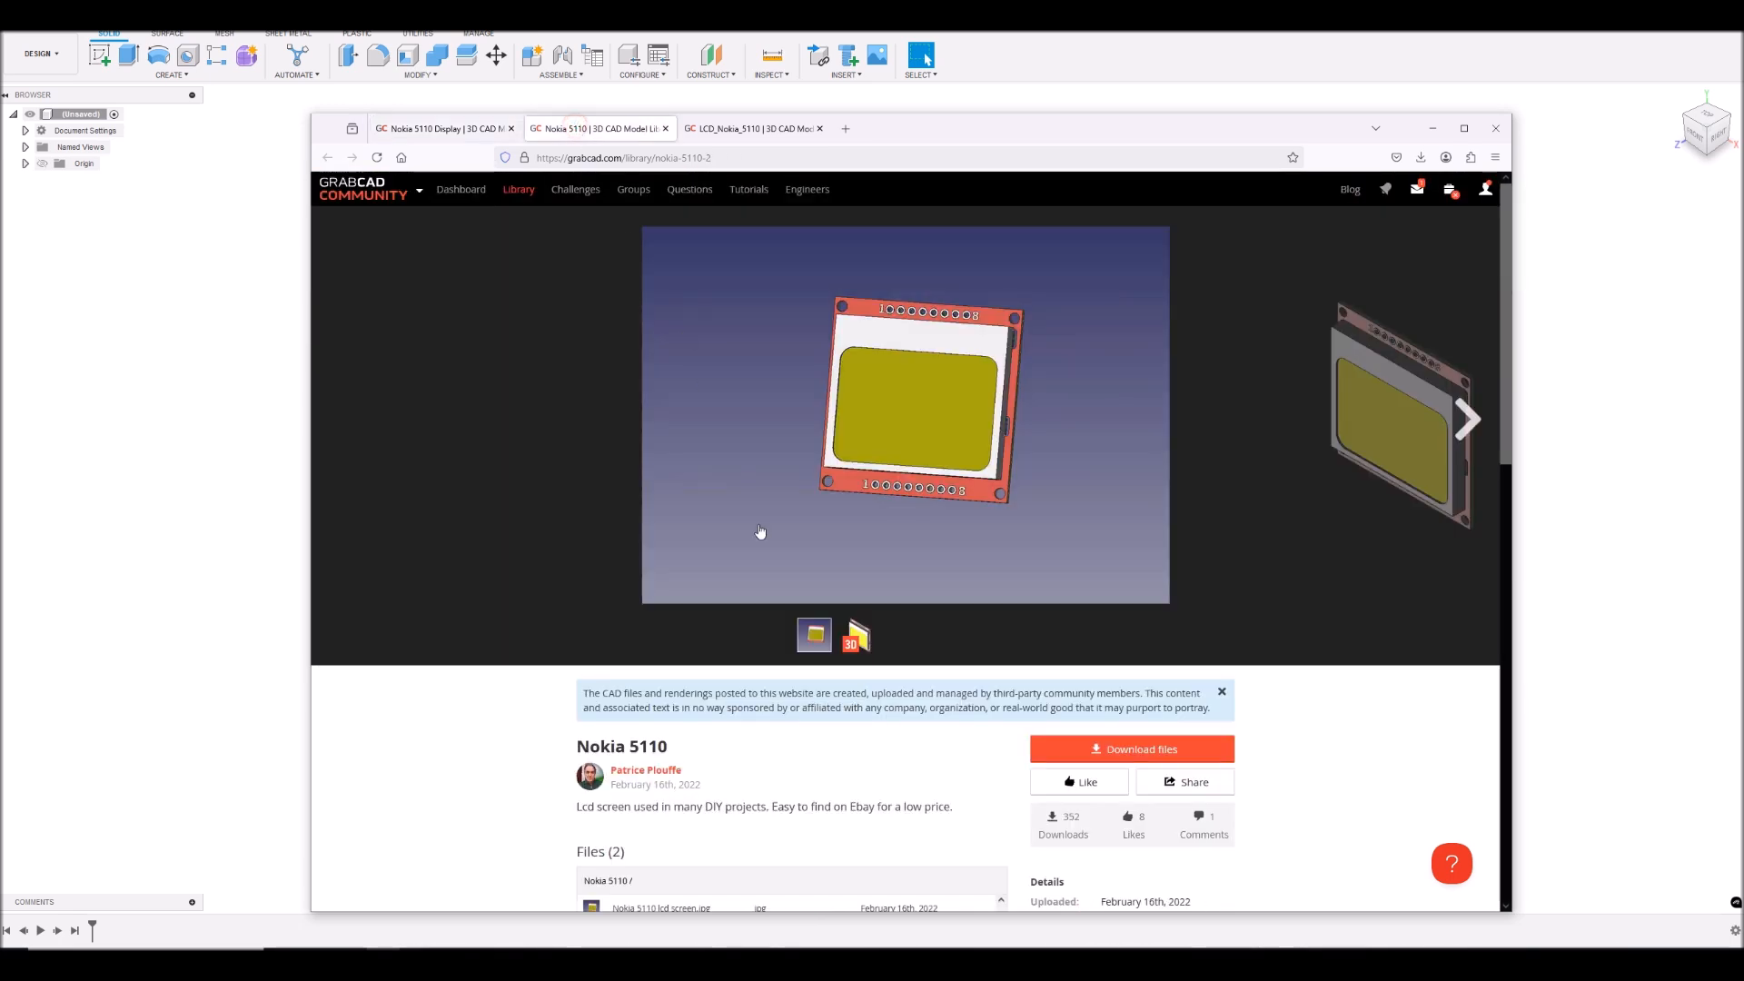
pyautogui.scroll(-3, 797, 610)
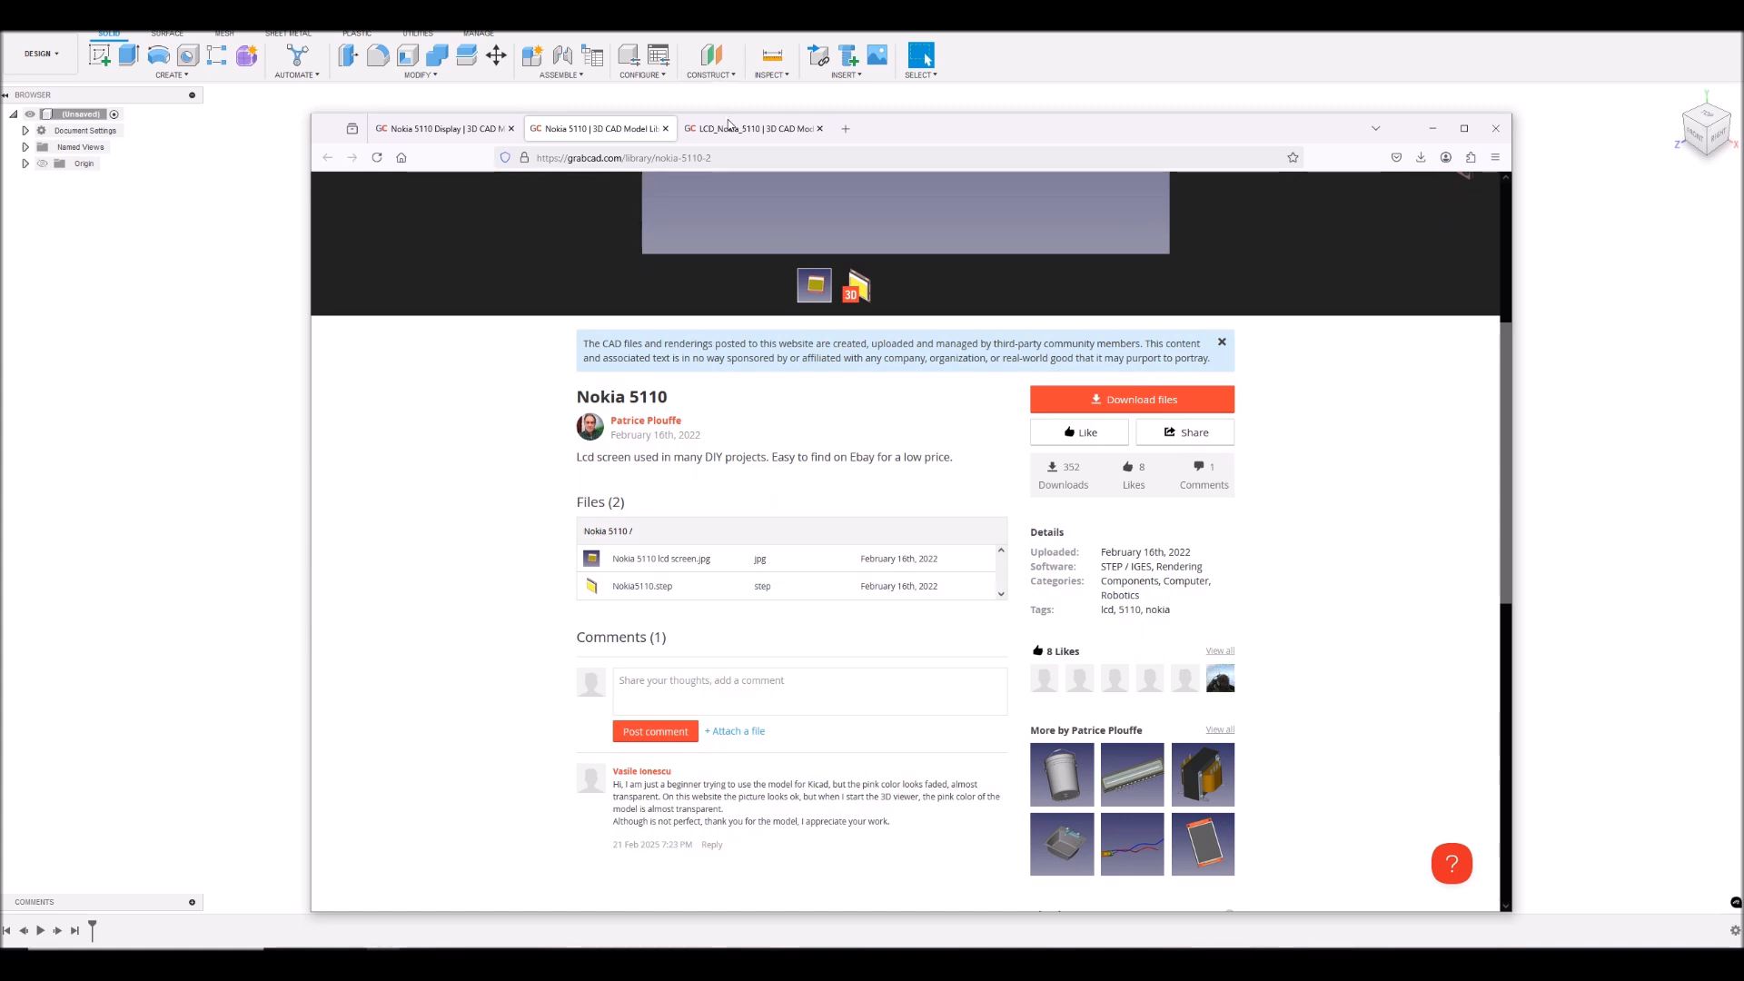
pyautogui.click(732, 132)
pyautogui.scroll(-3, 849, 499)
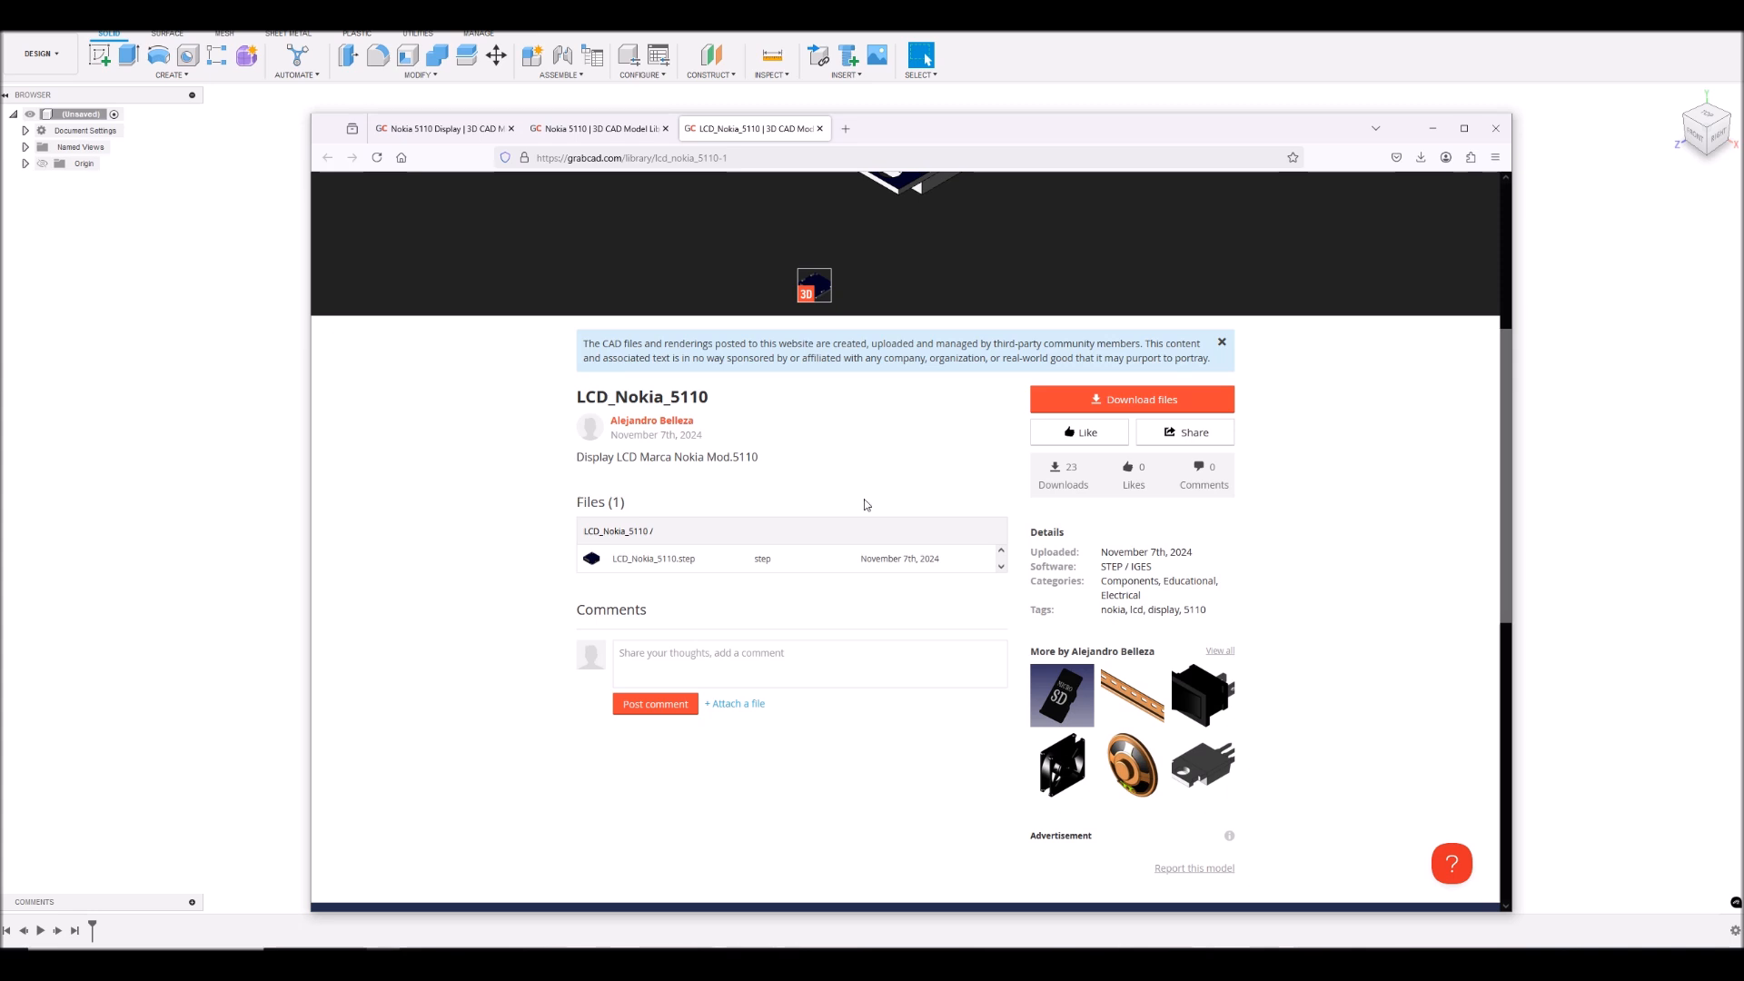
# - Inspect the front and back of Nokia5110.step in GrabCAD's 3D viewer, then close the viewer
pyautogui.click(602, 130)
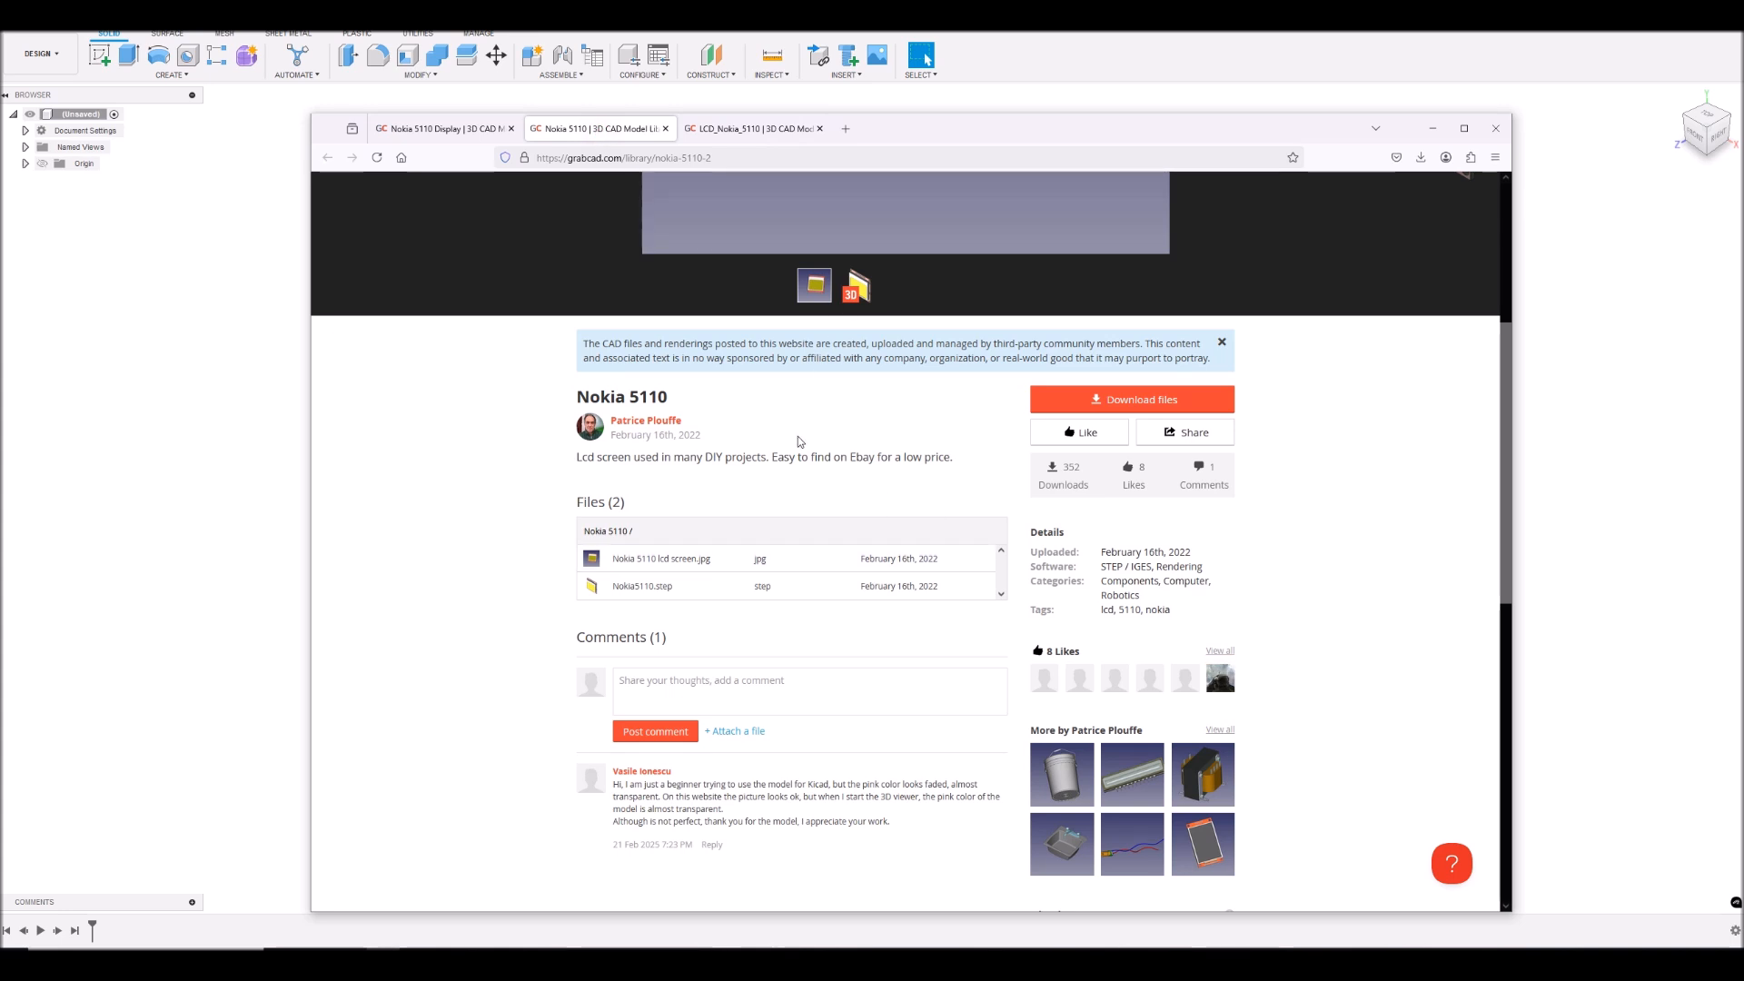
pyautogui.scroll(4, 741, 592)
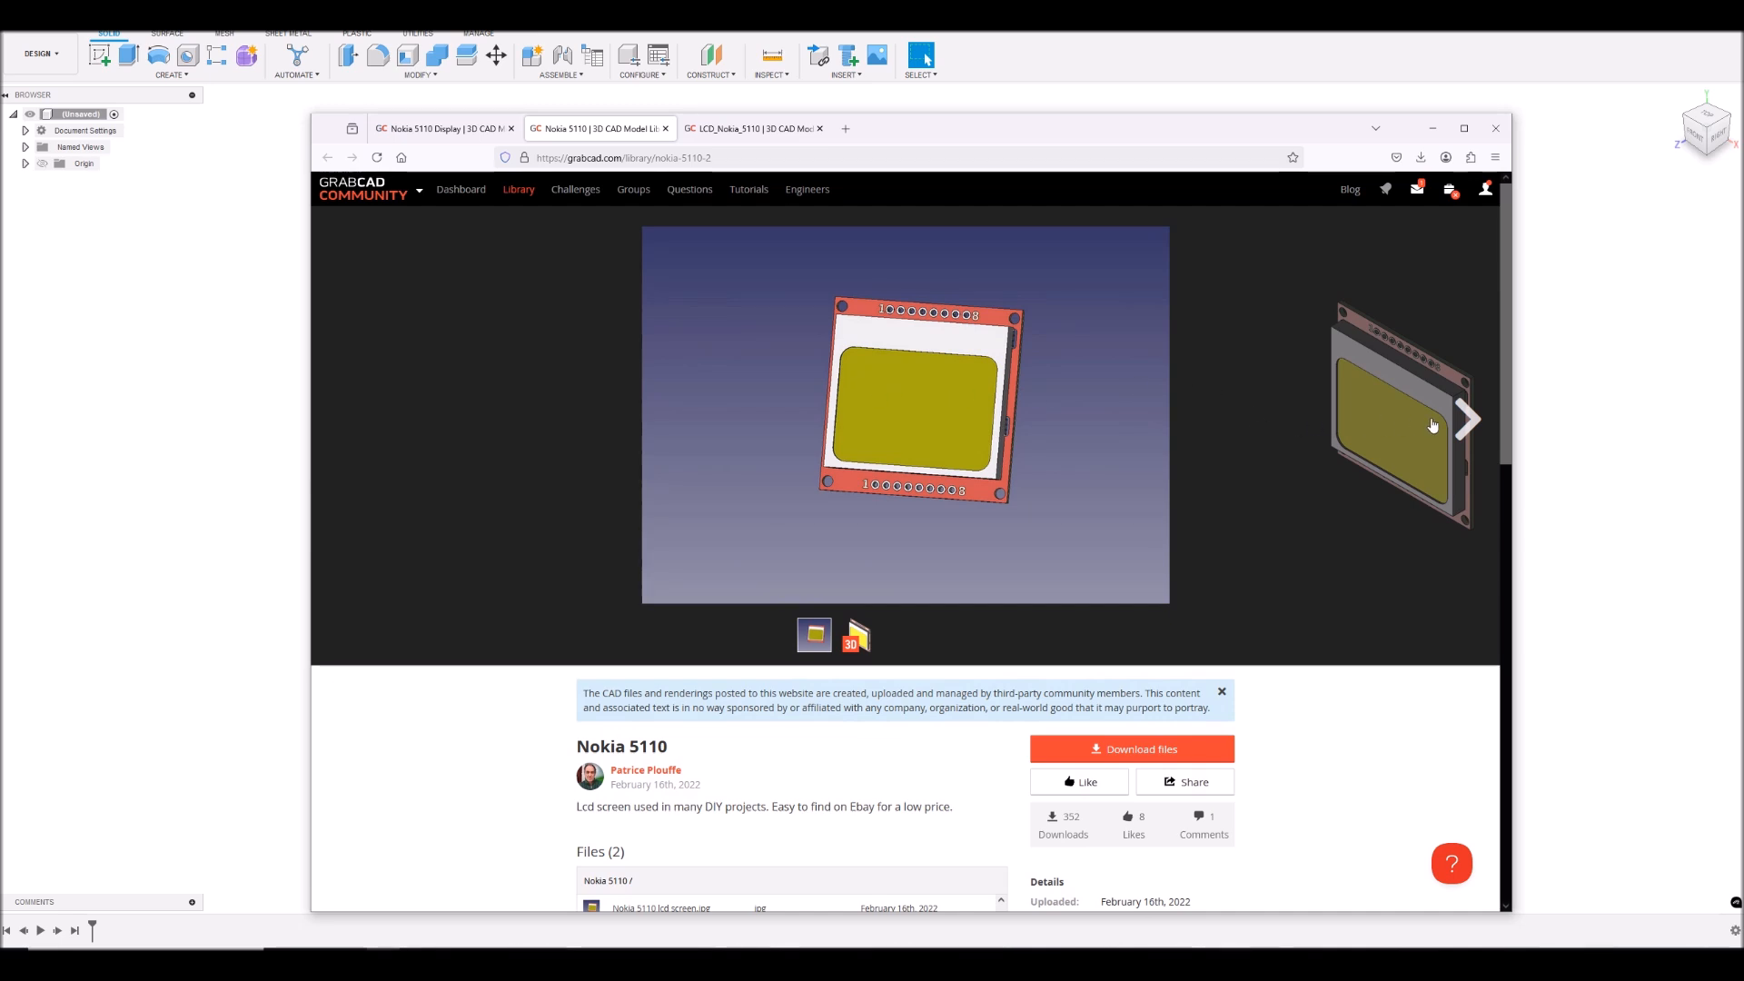
pyautogui.click(1468, 419)
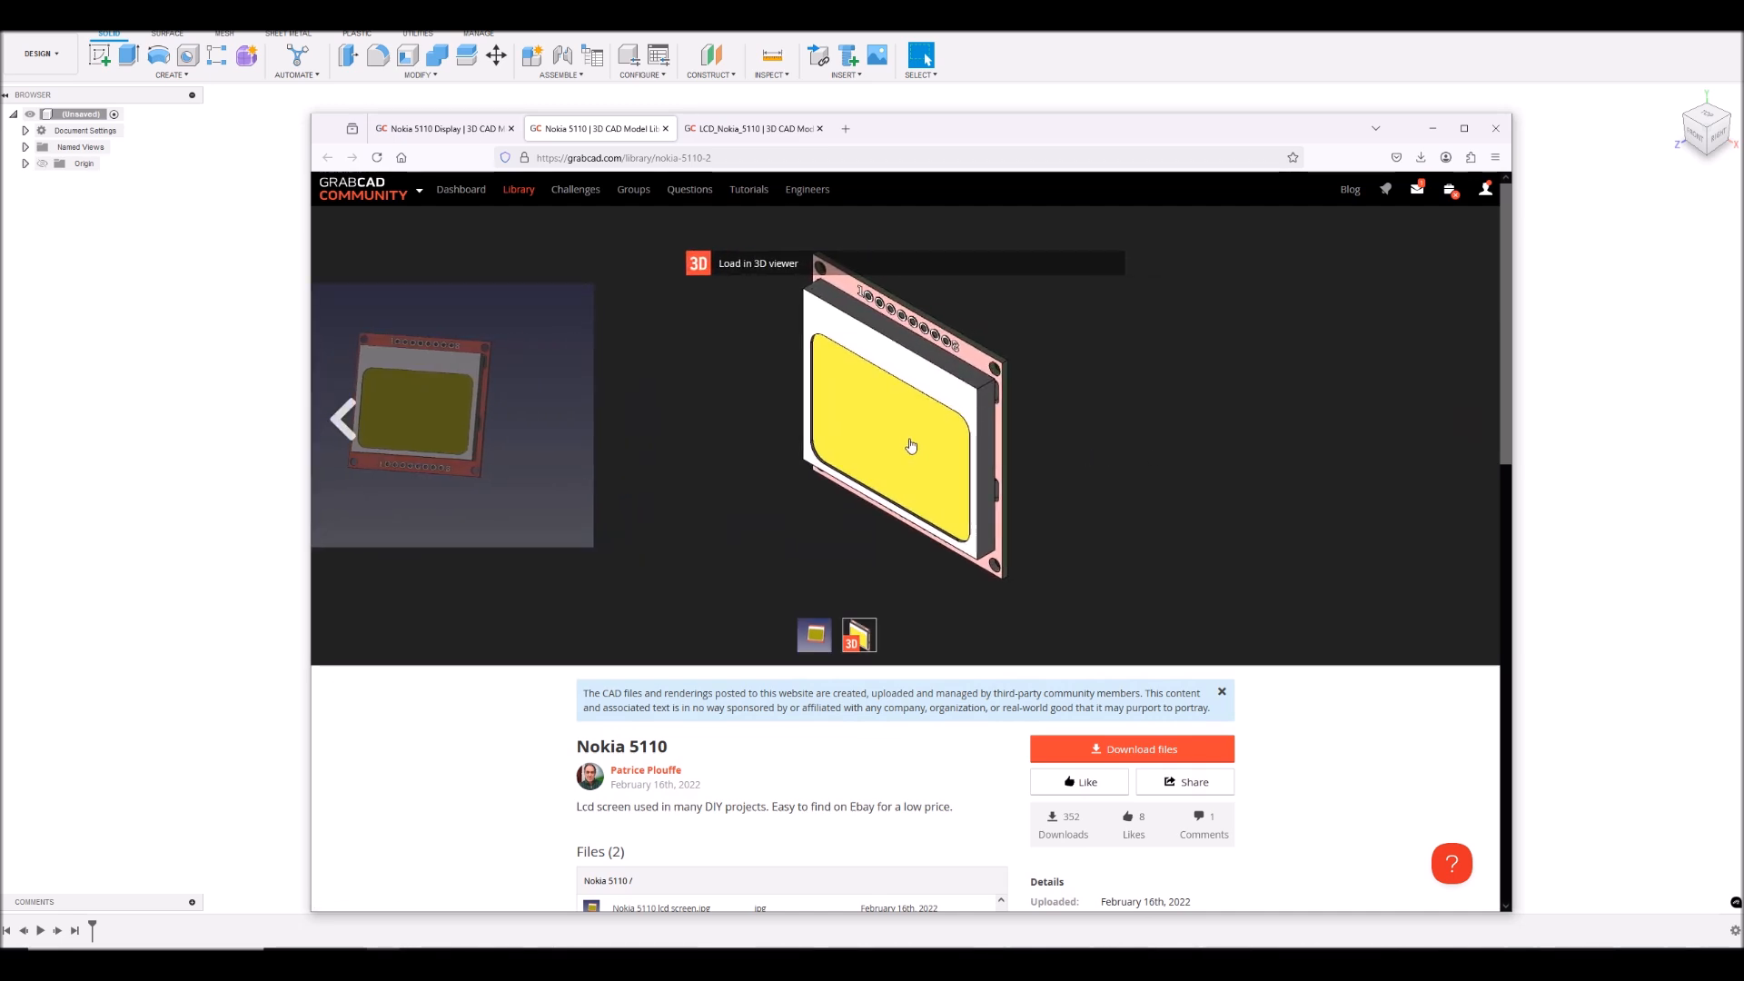
pyautogui.click(755, 268)
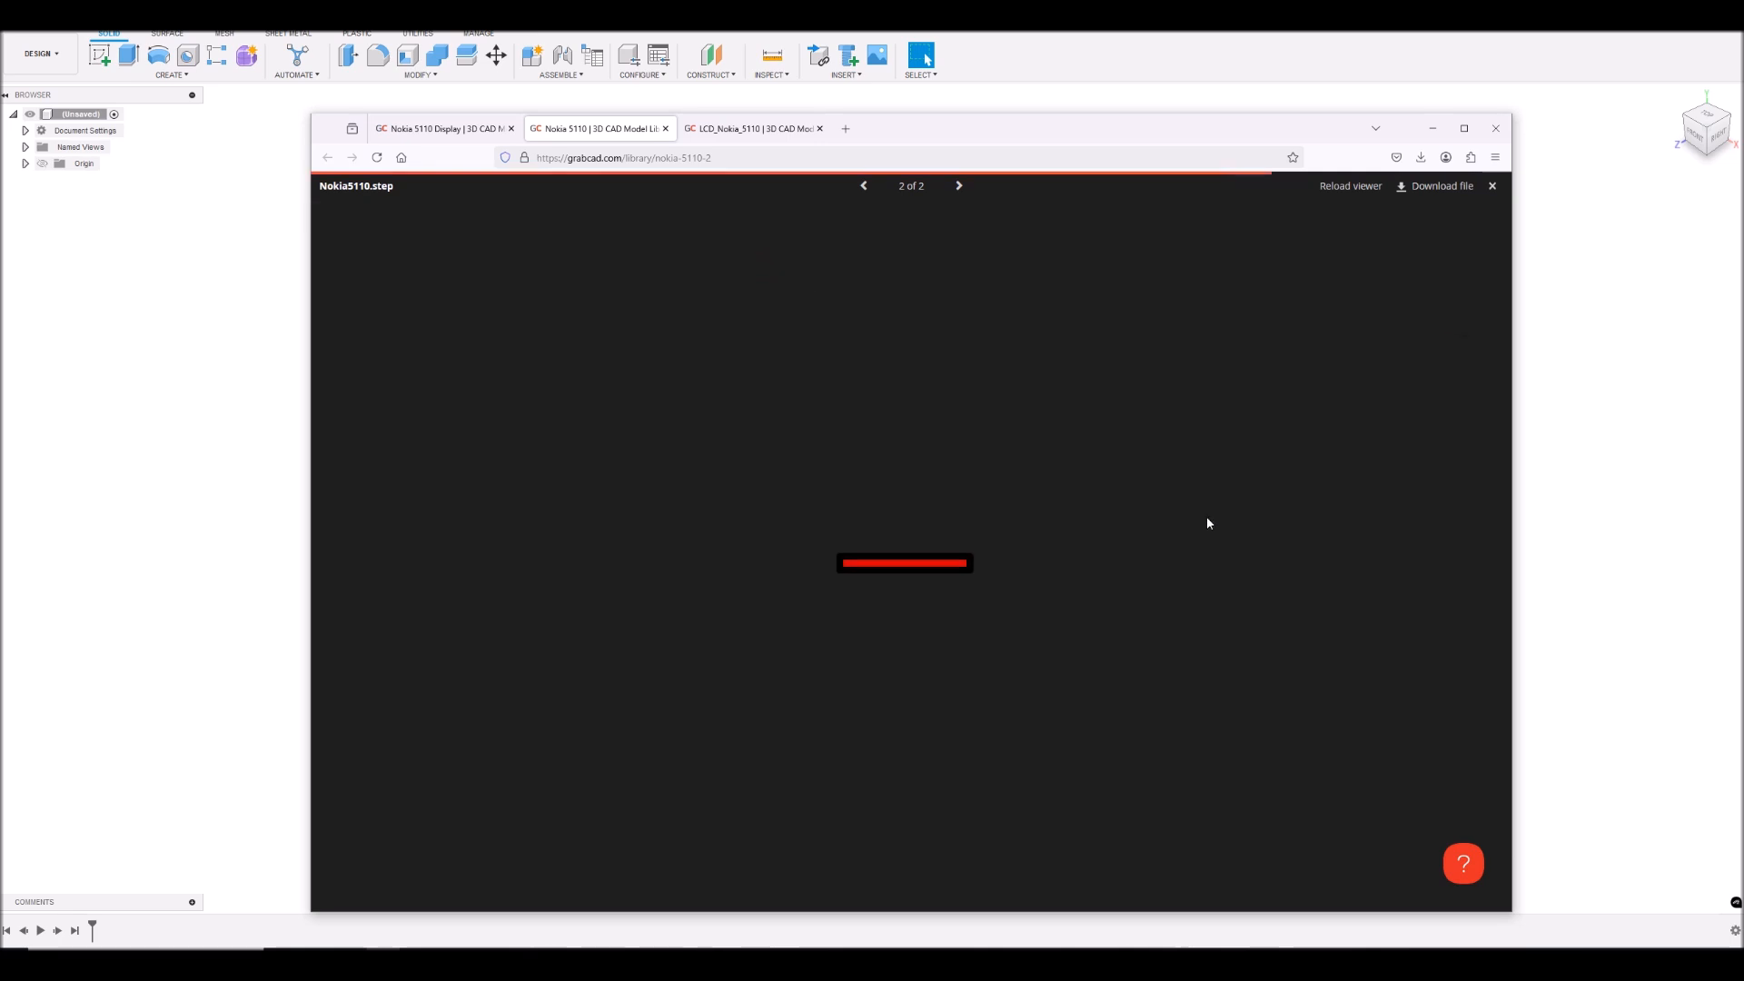
pyautogui.moveTo(1201, 520); pyautogui.dragTo(1022, 618)
pyautogui.click(1024, 619)
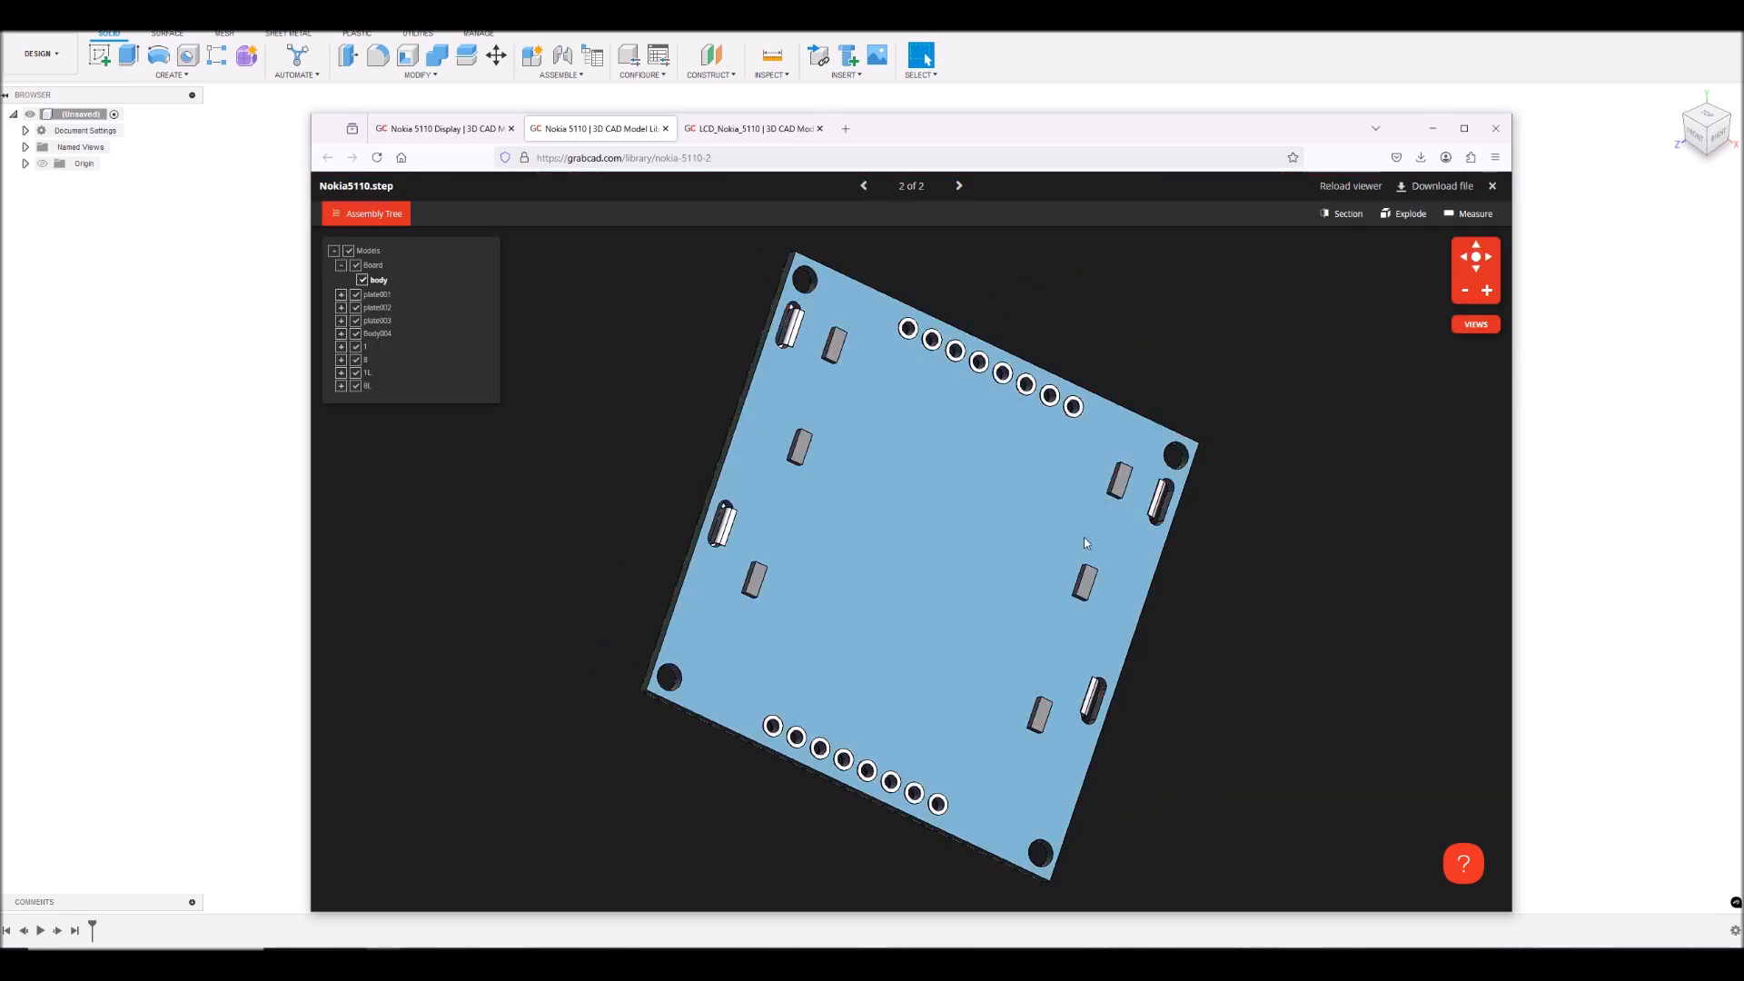
pyautogui.moveTo(922, 389); pyautogui.dragTo(1007, 632)
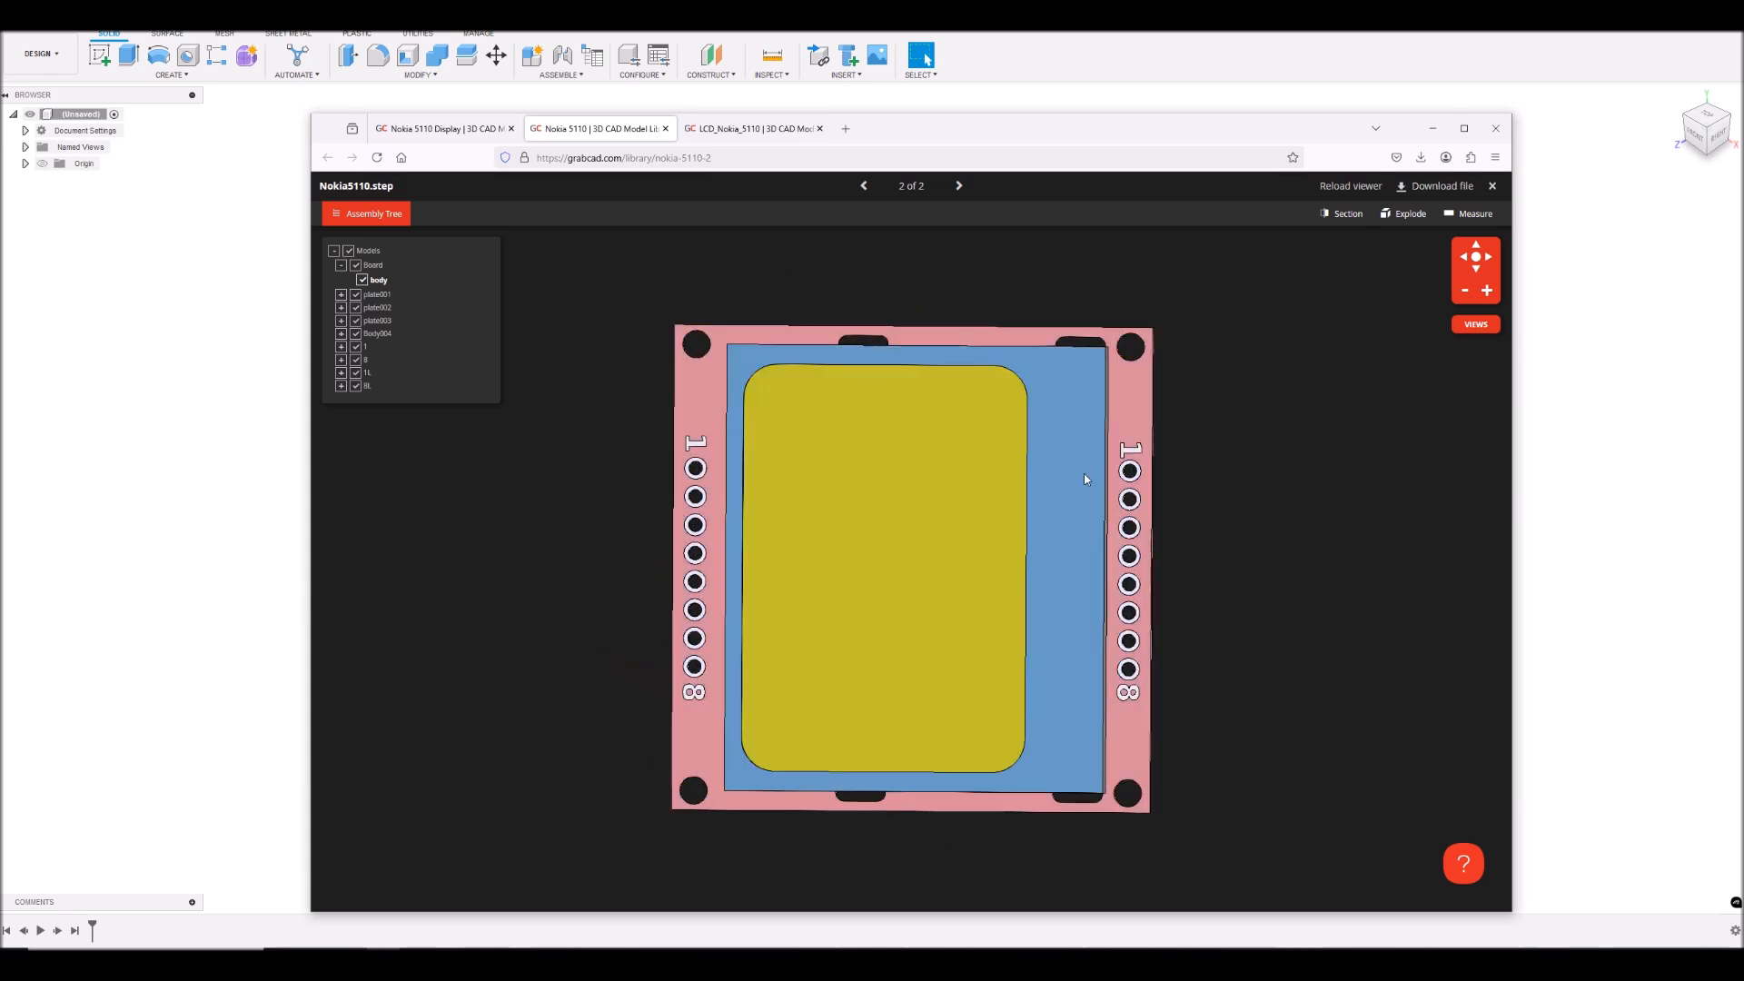
pyautogui.moveTo(1187, 592); pyautogui.dragTo(1002, 394)
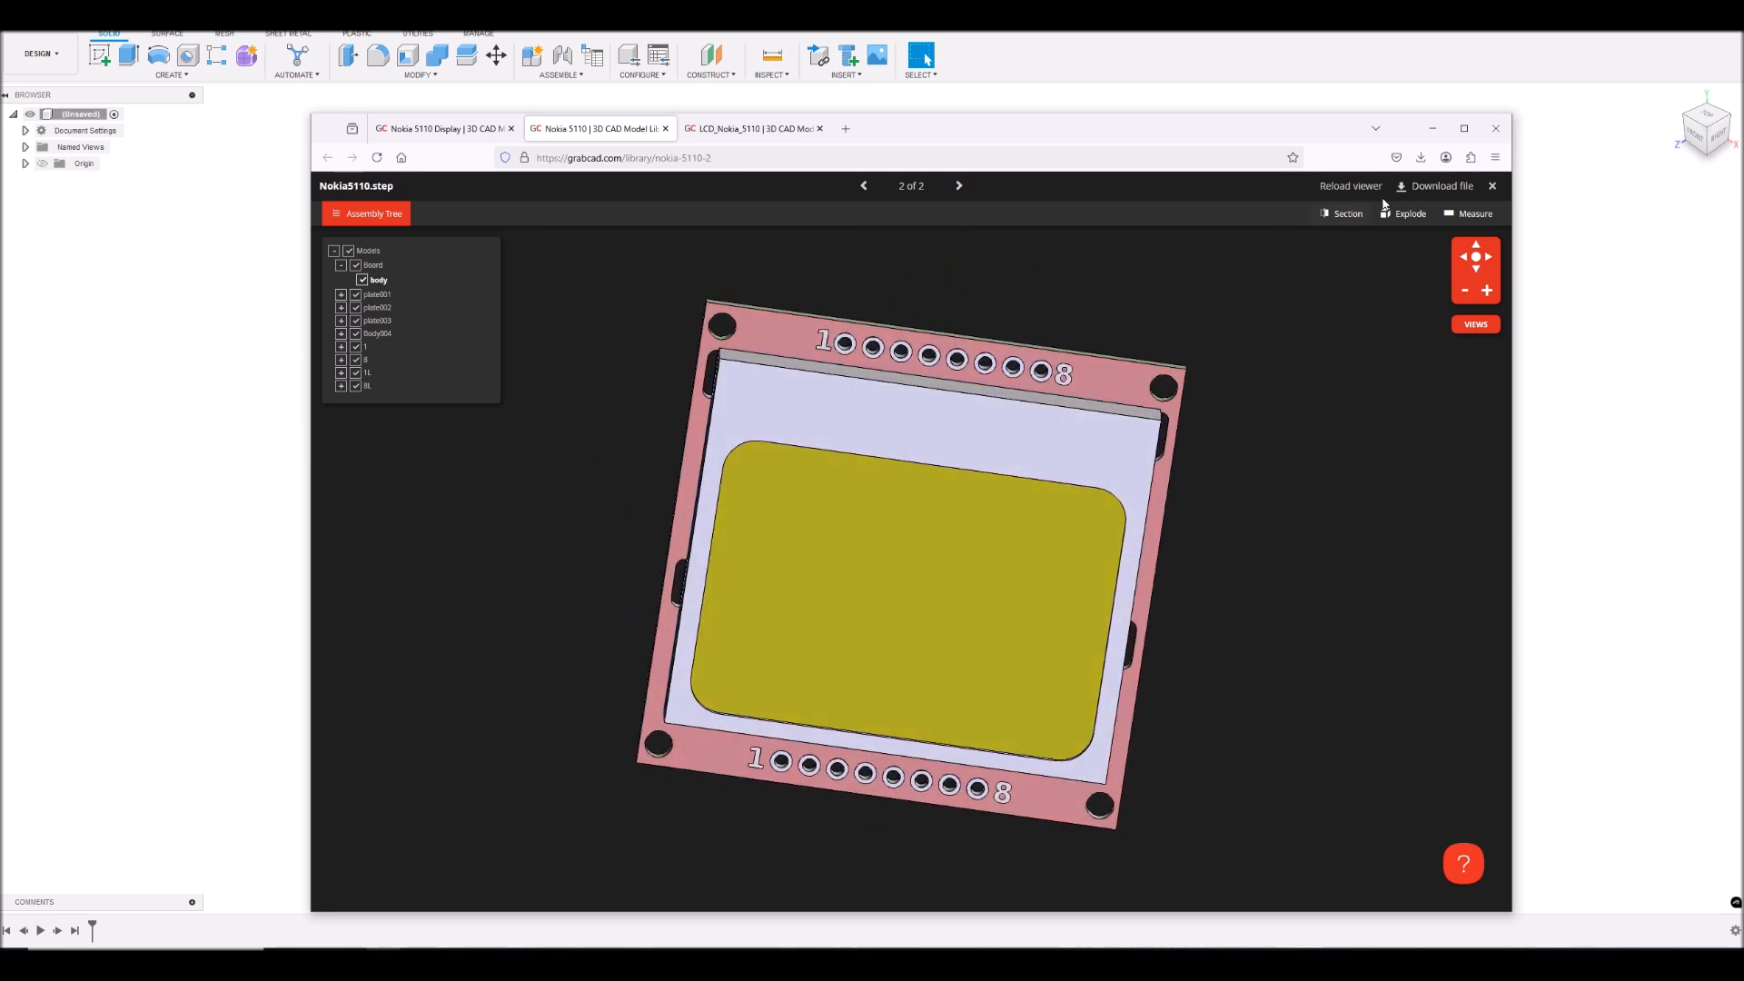
pyautogui.click(1492, 185)
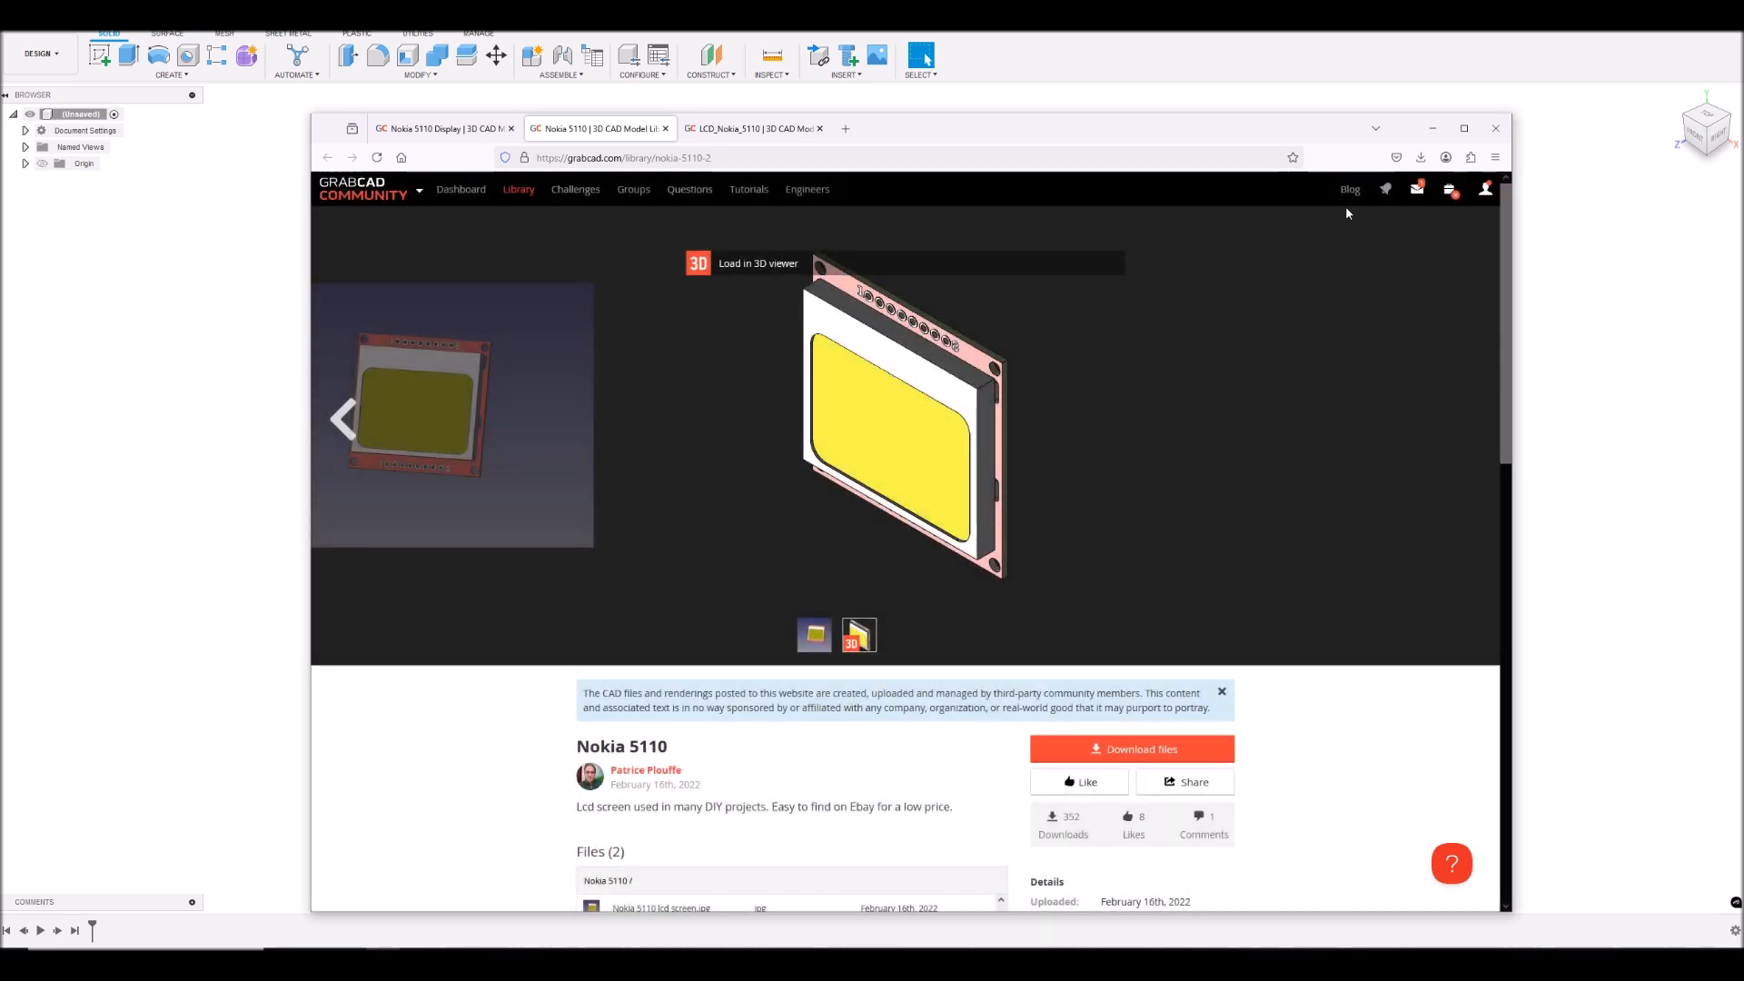
# - Download the files of the Nokia 5110 model and show the downloaded archive in its folder
pyautogui.moveTo(1484, 191)
pyautogui.scroll(-1, 1440, 696)
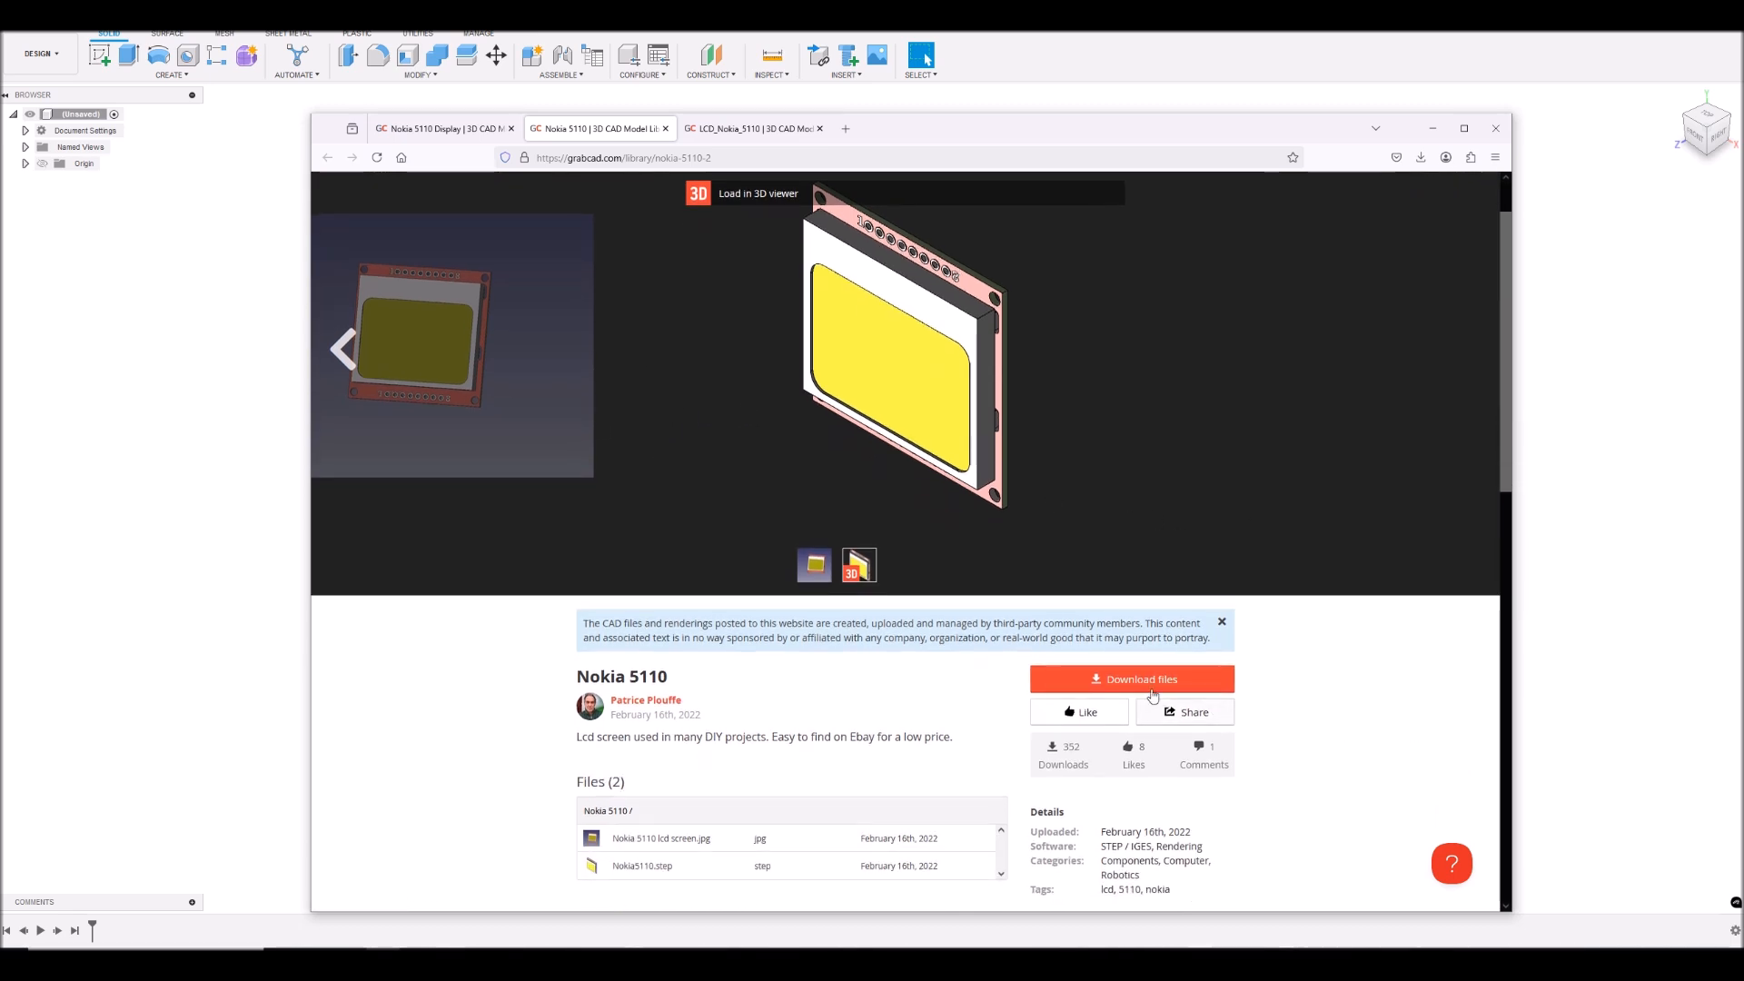
pyautogui.click(1131, 679)
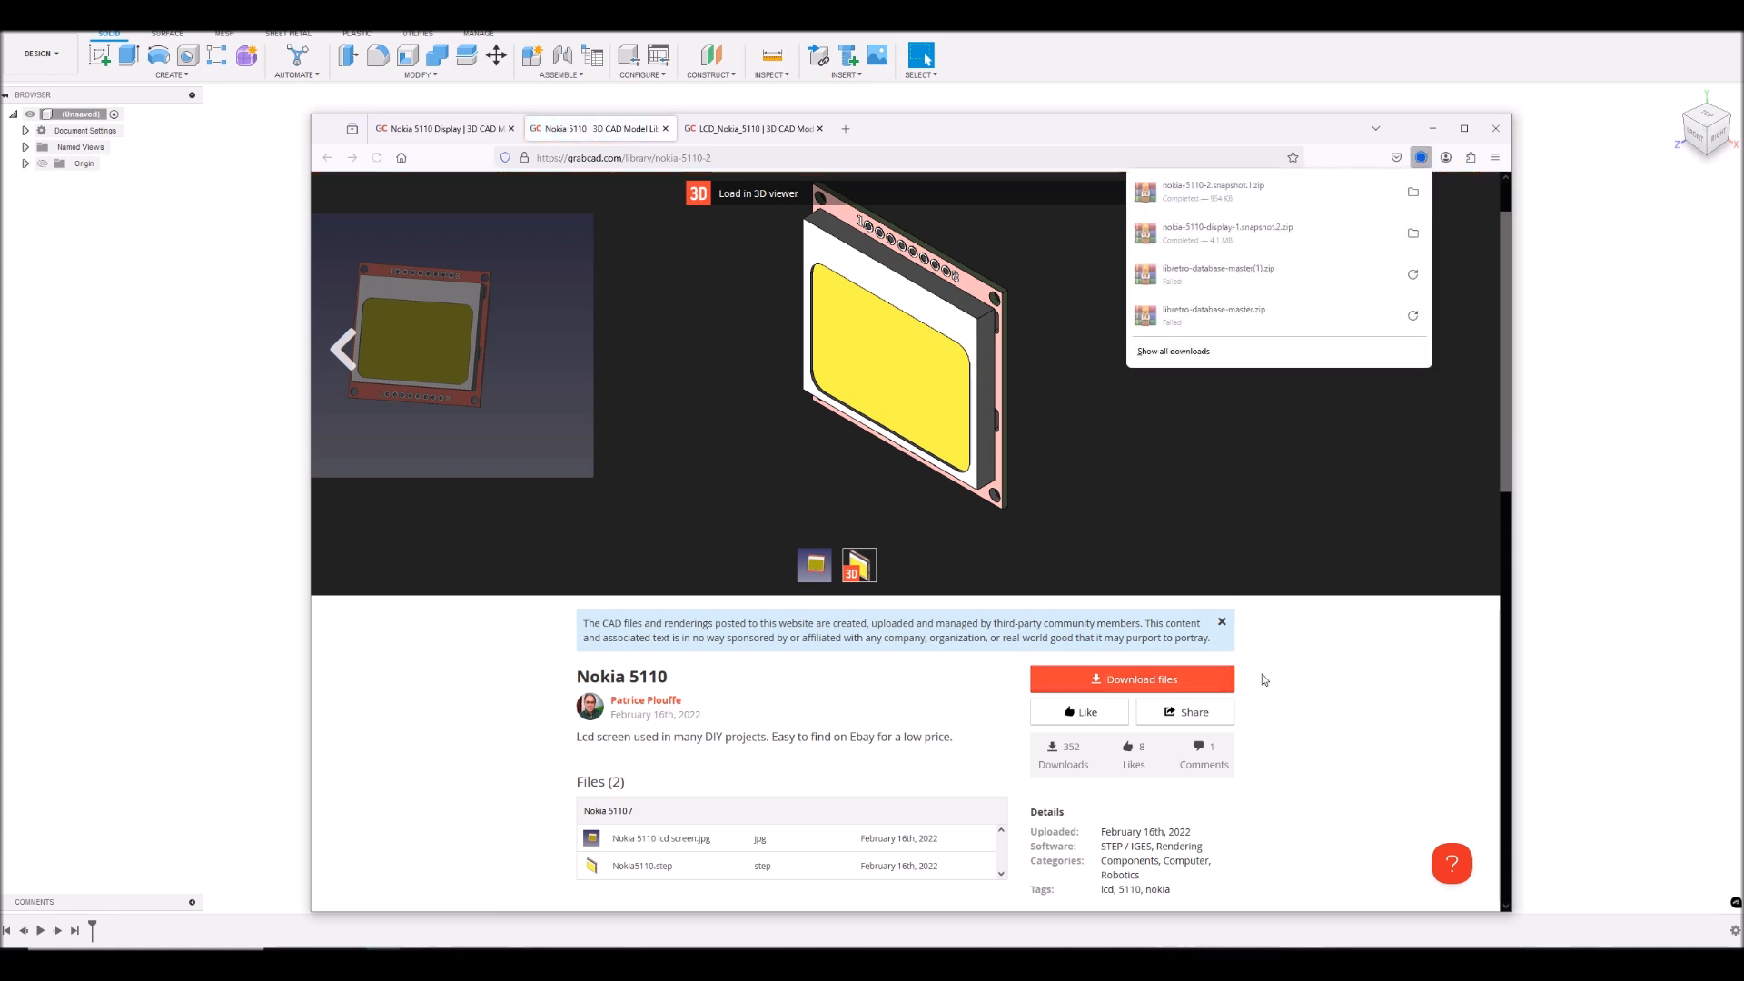
pyautogui.click(1414, 195)
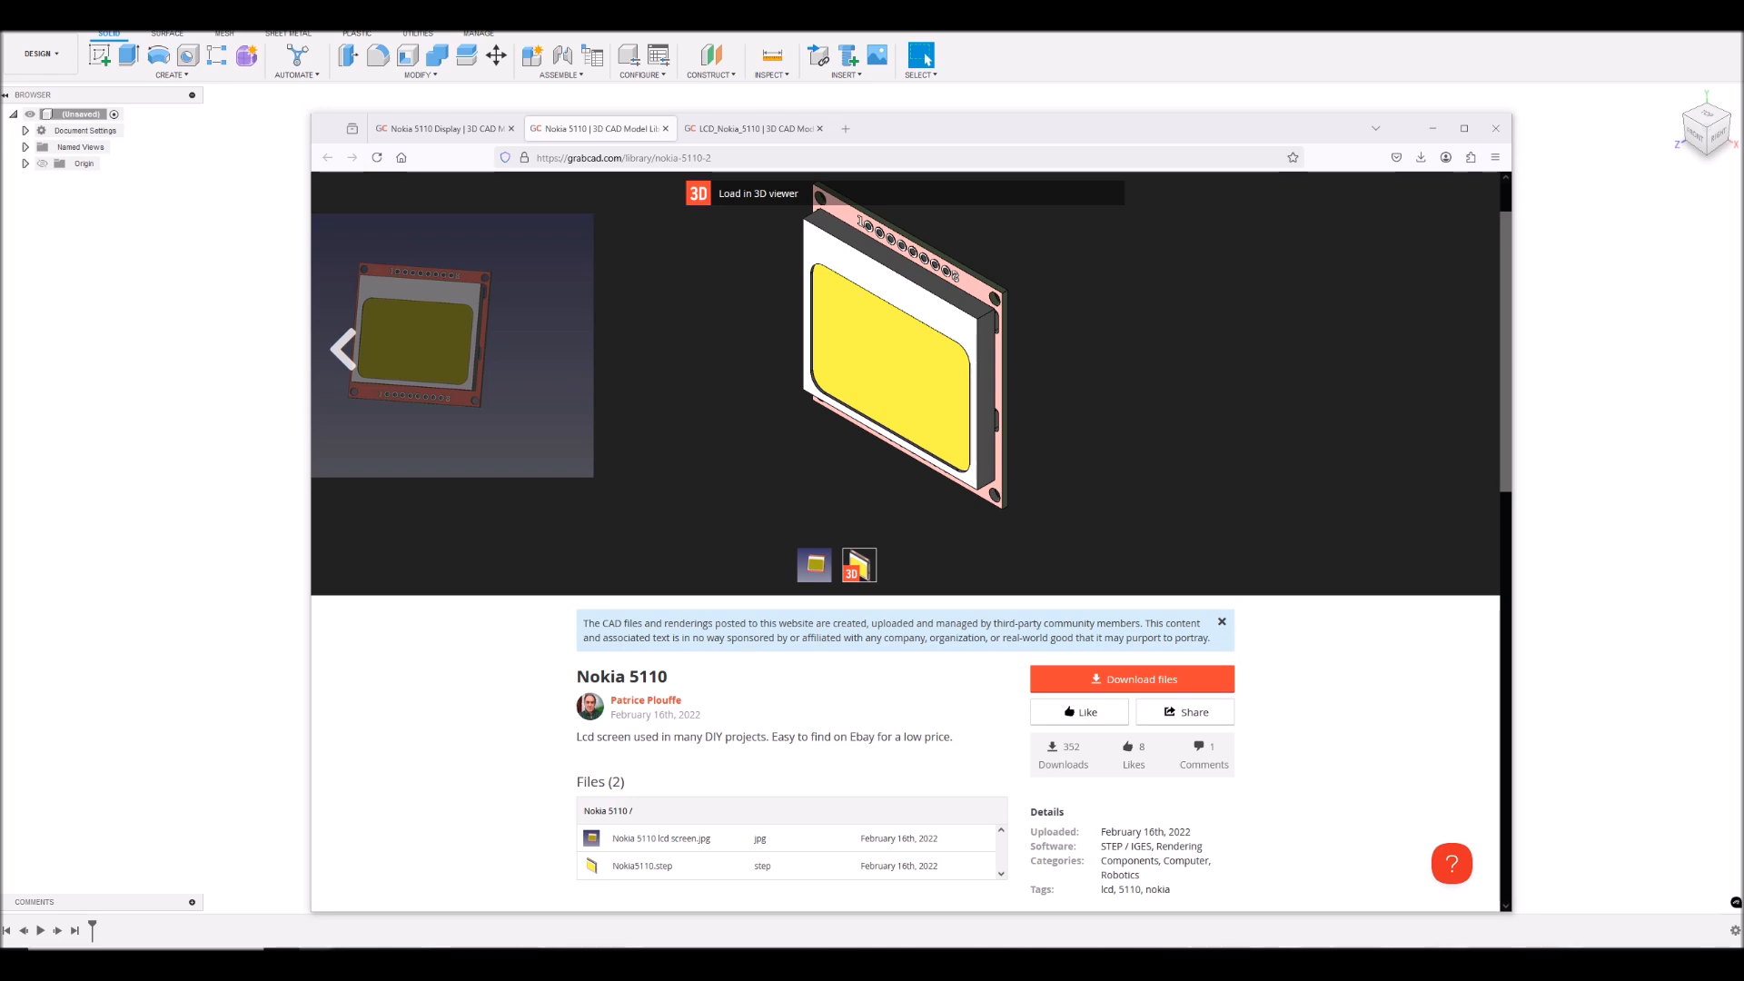
# - Switch to Fusion and open the Nokia 5110 STEP model from the nokia-5110-2.snapshot.1 folder in Downloads
pyautogui.click(1430, 129)
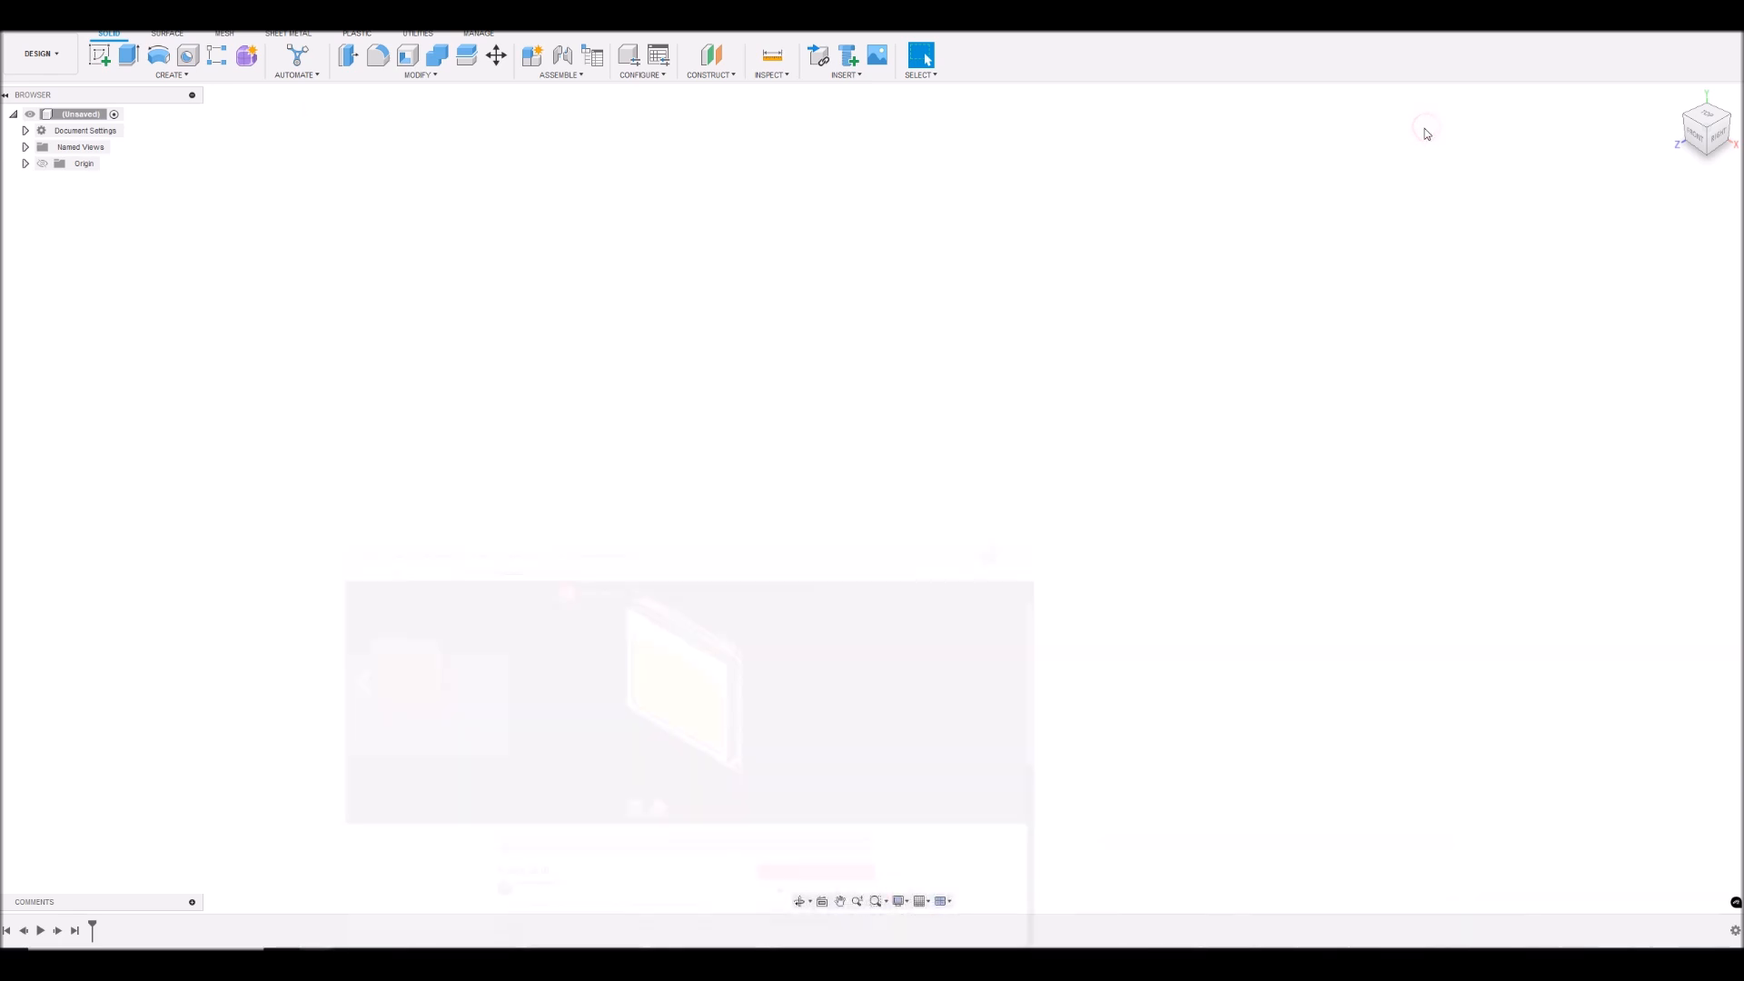
pyautogui.click(34, 38)
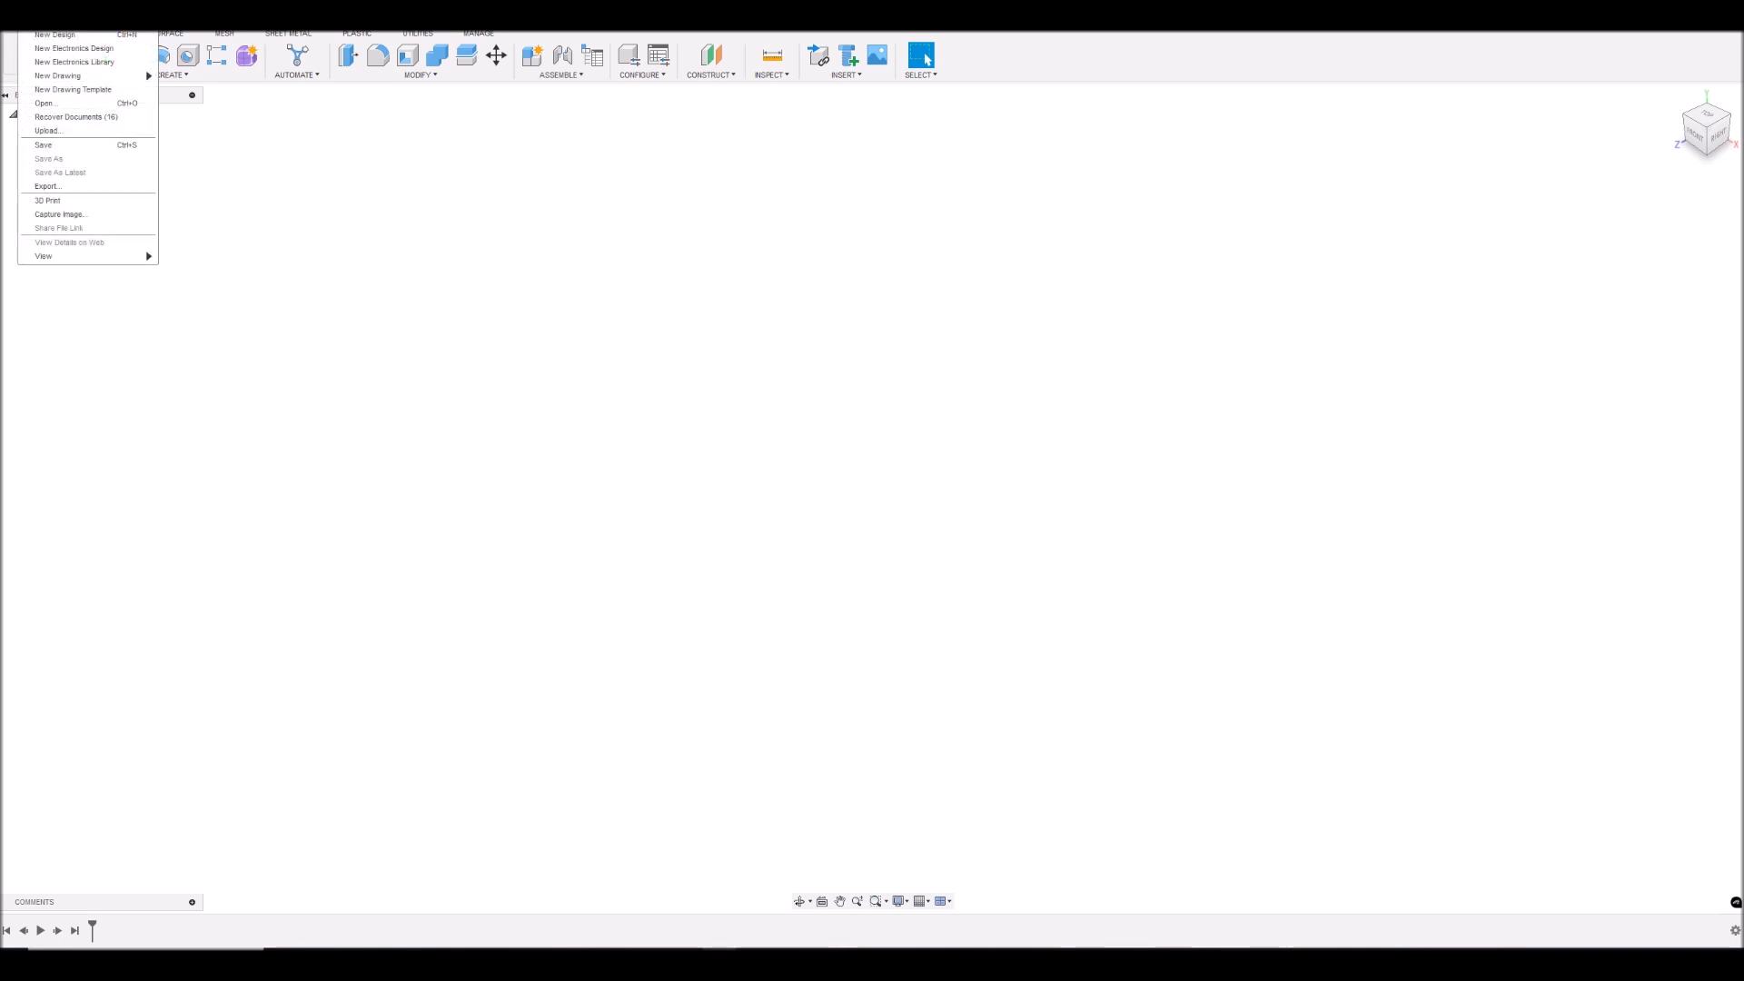
pyautogui.click(45, 102)
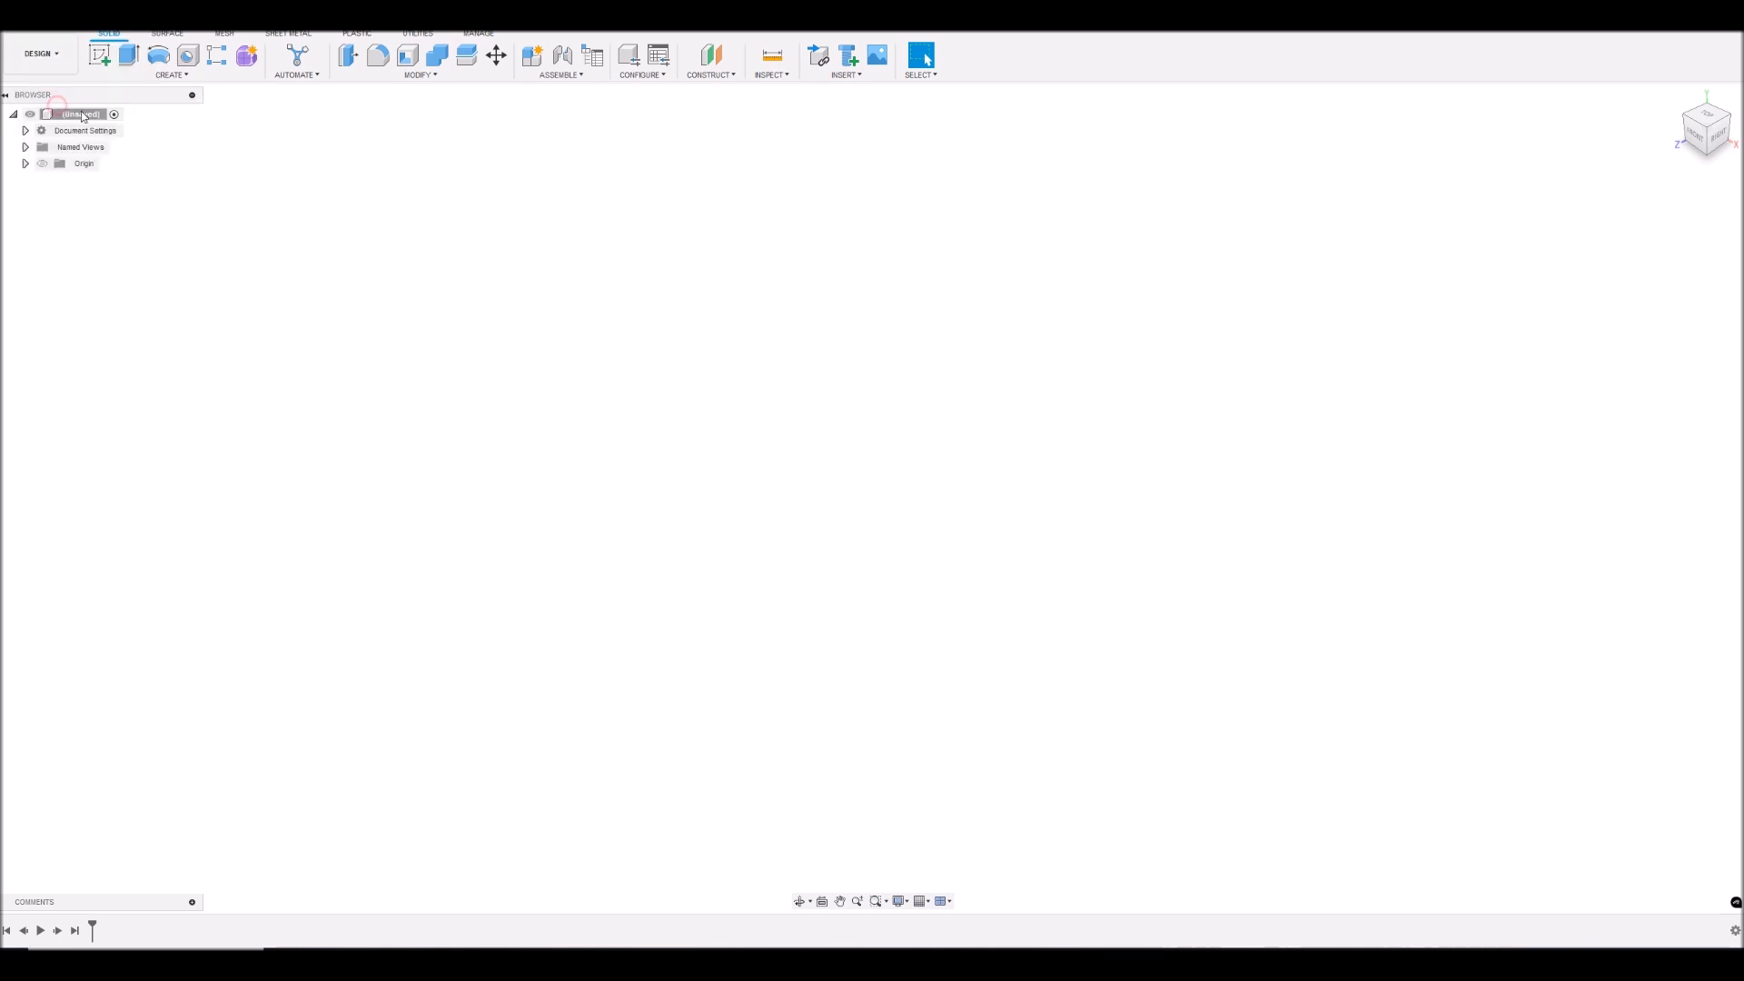
pyautogui.click(464, 690)
pyautogui.click(65, 38)
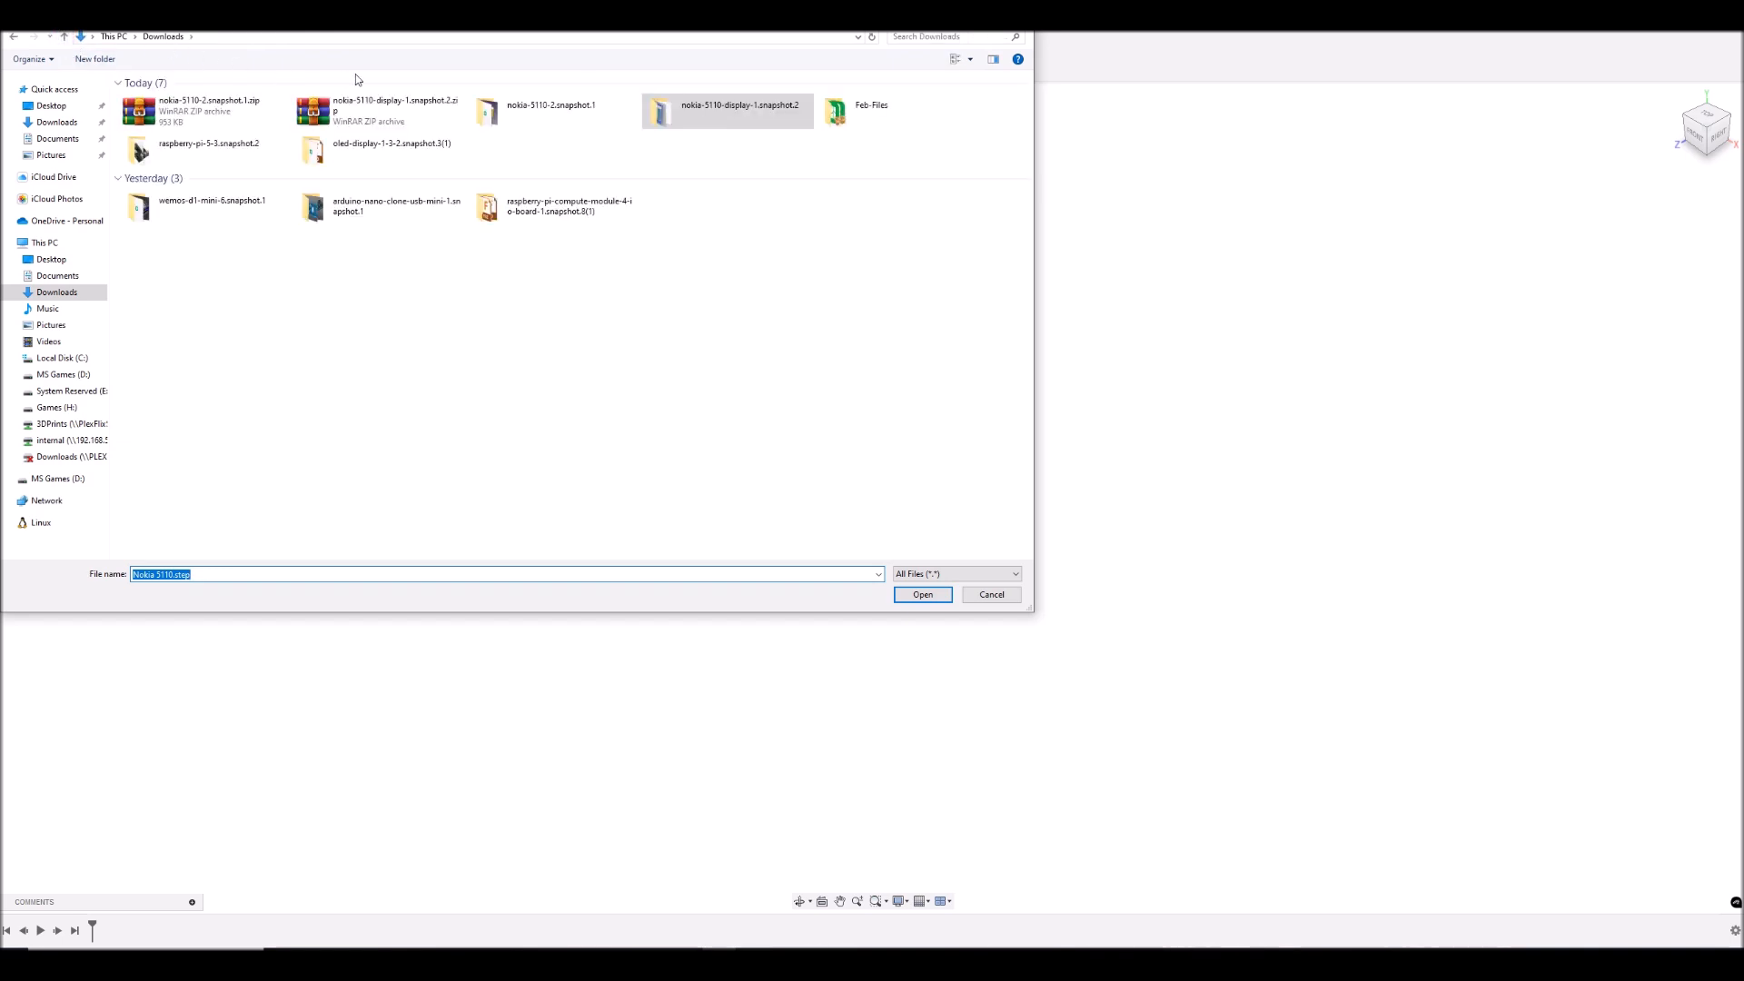
pyautogui.doubleClick(553, 113)
pyautogui.click(156, 117)
pyautogui.doubleClick(232, 113)
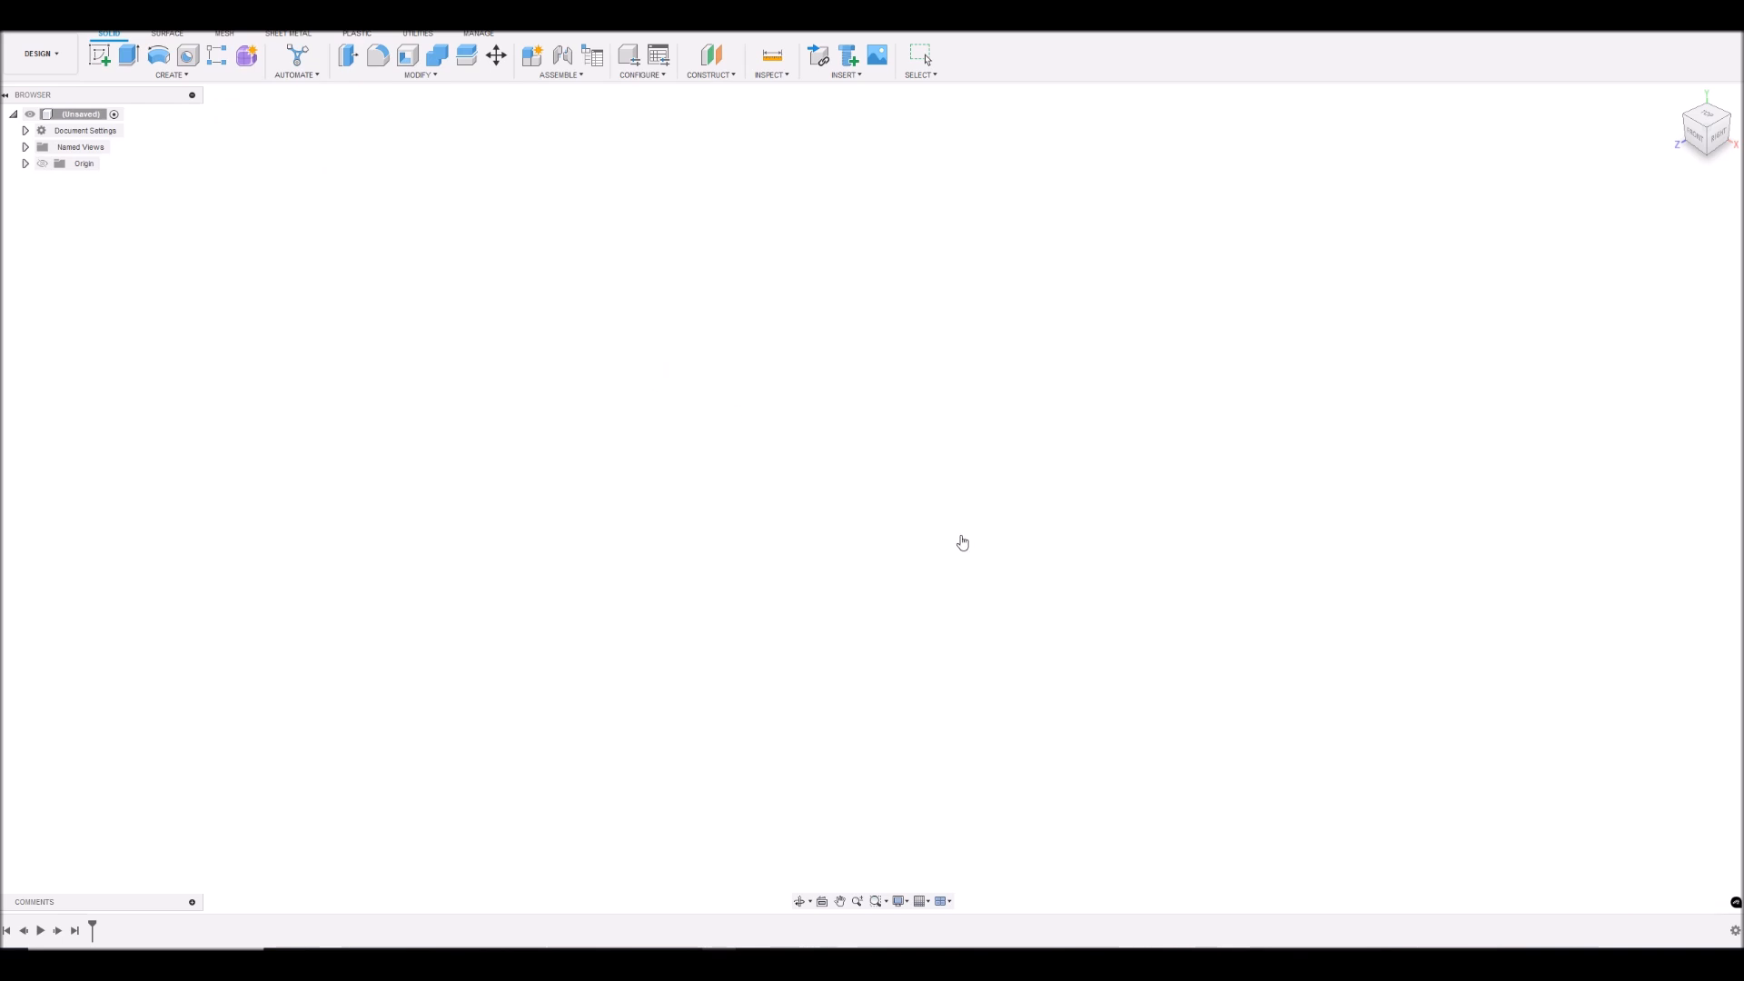
# - Create a sketch on the front face of the display's circuit board, seen from the front
pyautogui.moveTo(1704, 136)
pyautogui.mouseDown()
pyautogui.moveTo(1735, 102)
pyautogui.moveTo(1592, 120)
pyautogui.moveTo(1700, 115)
pyautogui.moveTo(1708, 98)
pyautogui.moveTo(1711, 125)
pyautogui.mouseUp()
pyautogui.click(1706, 134)
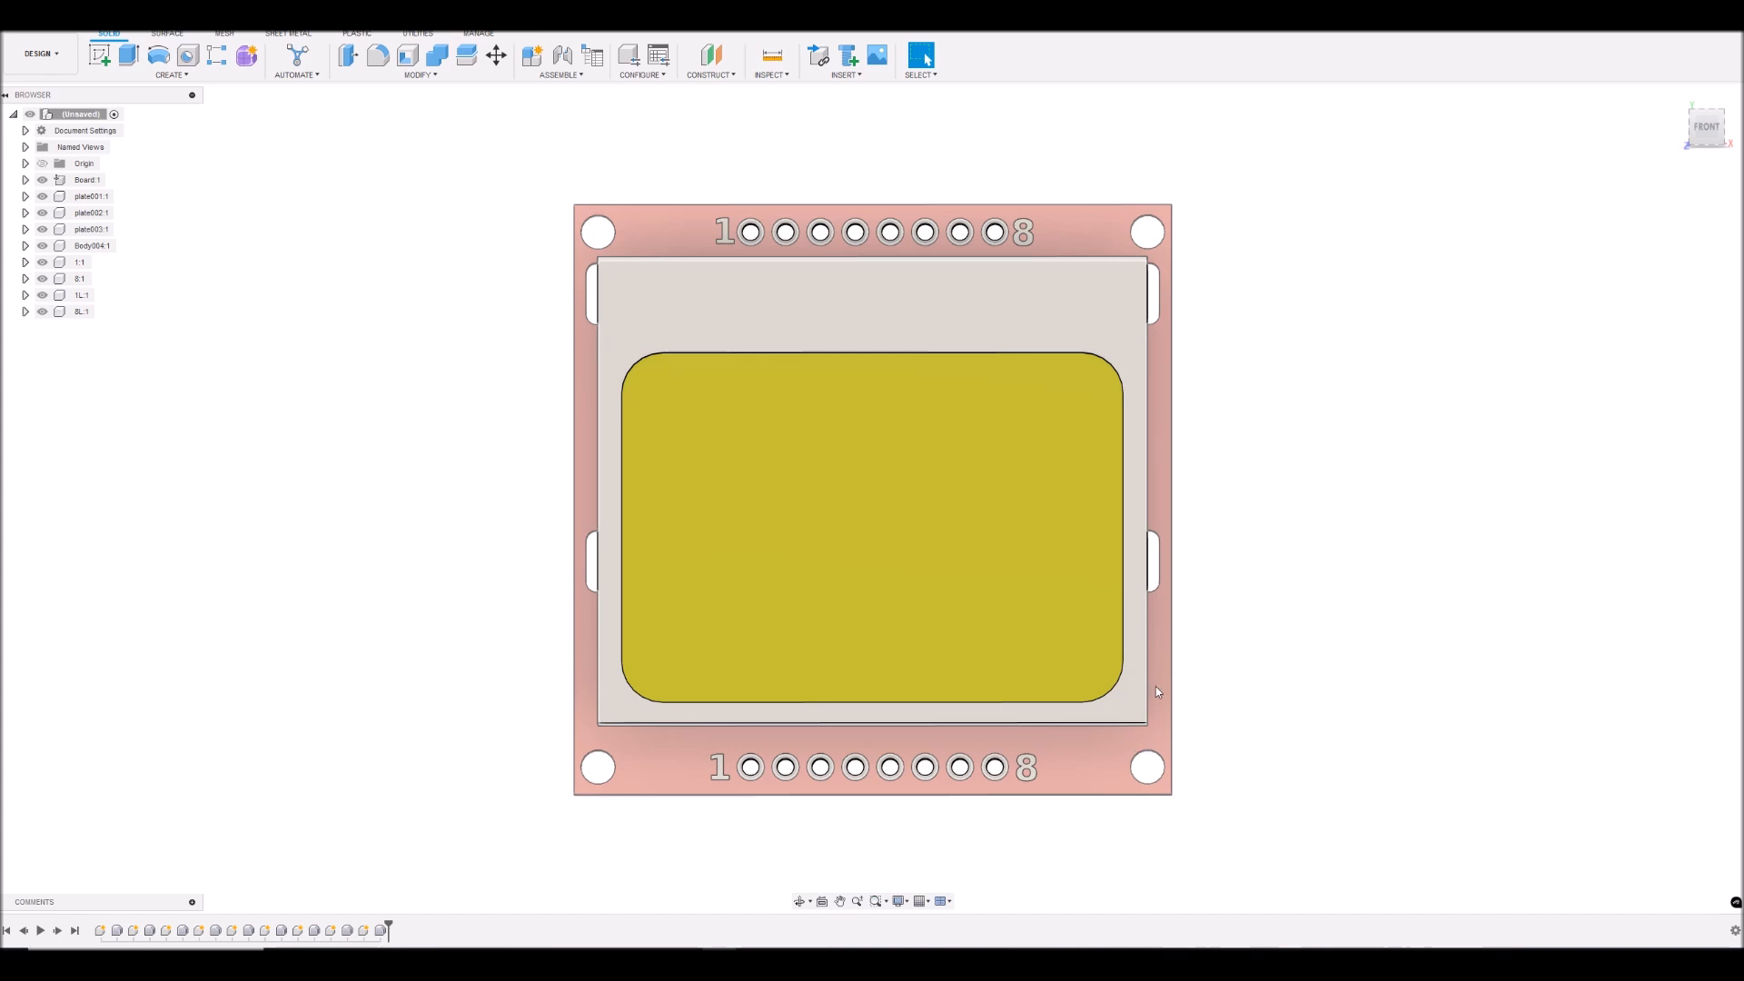
pyautogui.click(581, 241)
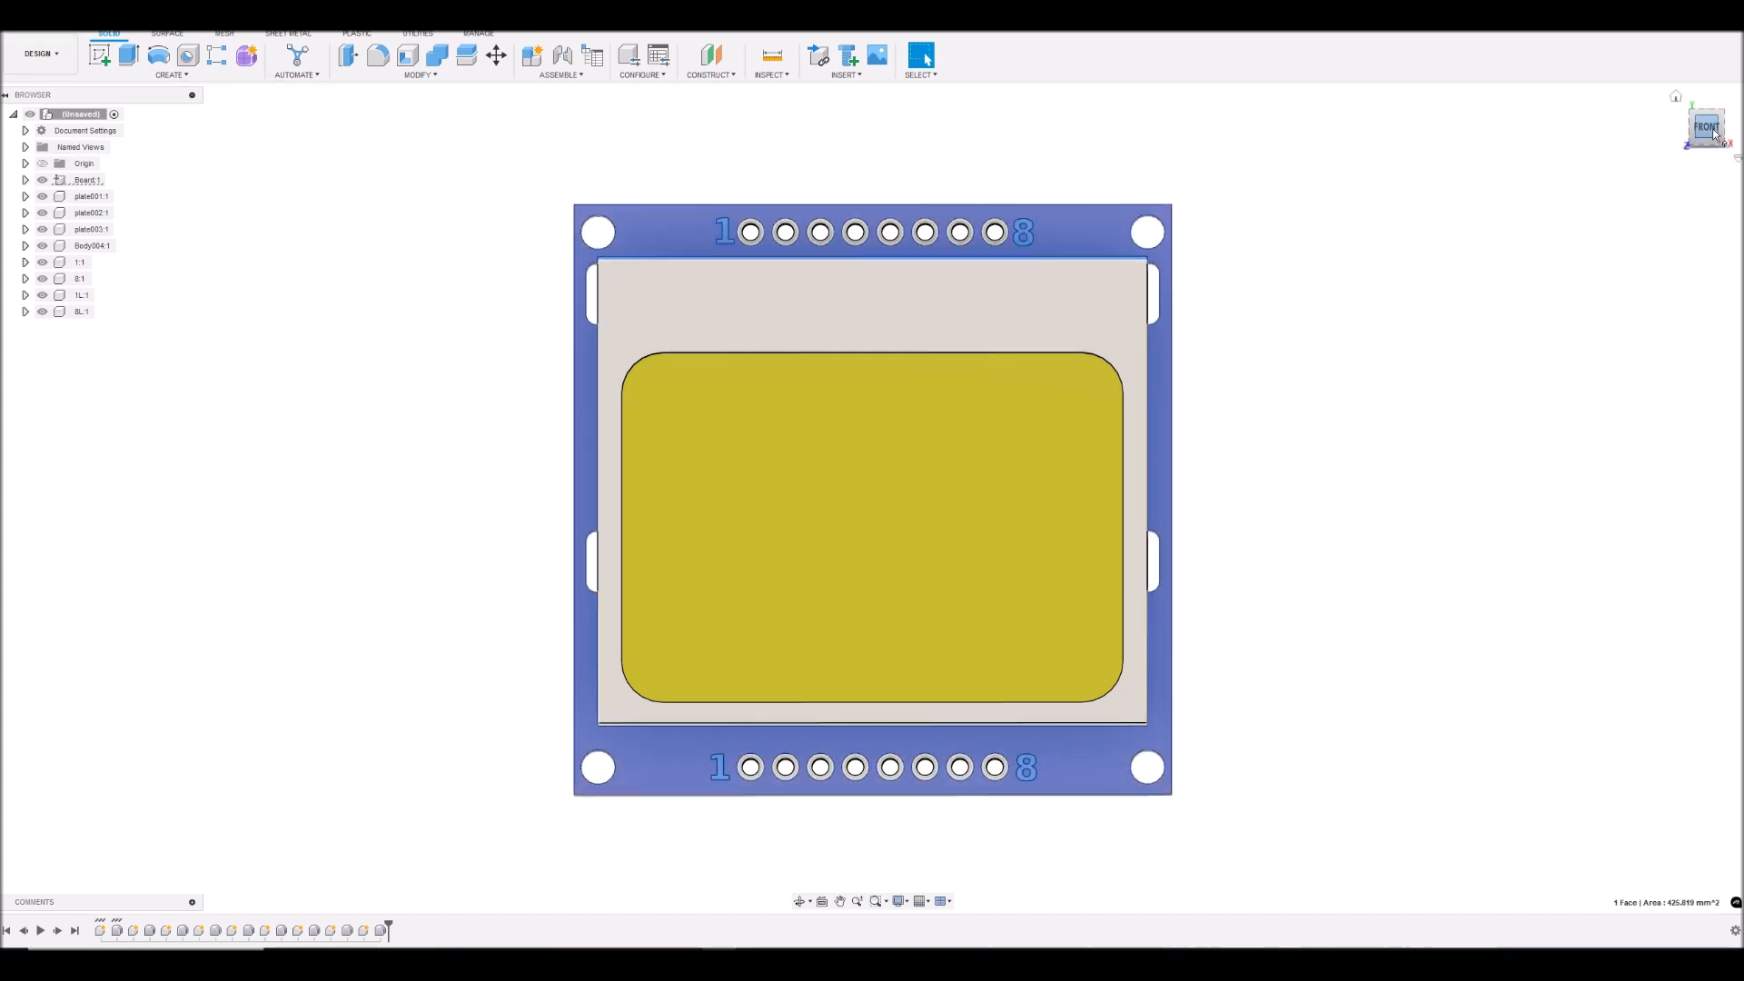
pyautogui.moveTo(1715, 135)
pyautogui.mouseDown()
pyautogui.moveTo(1711, 60)
pyautogui.moveTo(1680, 88)
pyautogui.moveTo(1712, 134)
pyautogui.mouseUp()
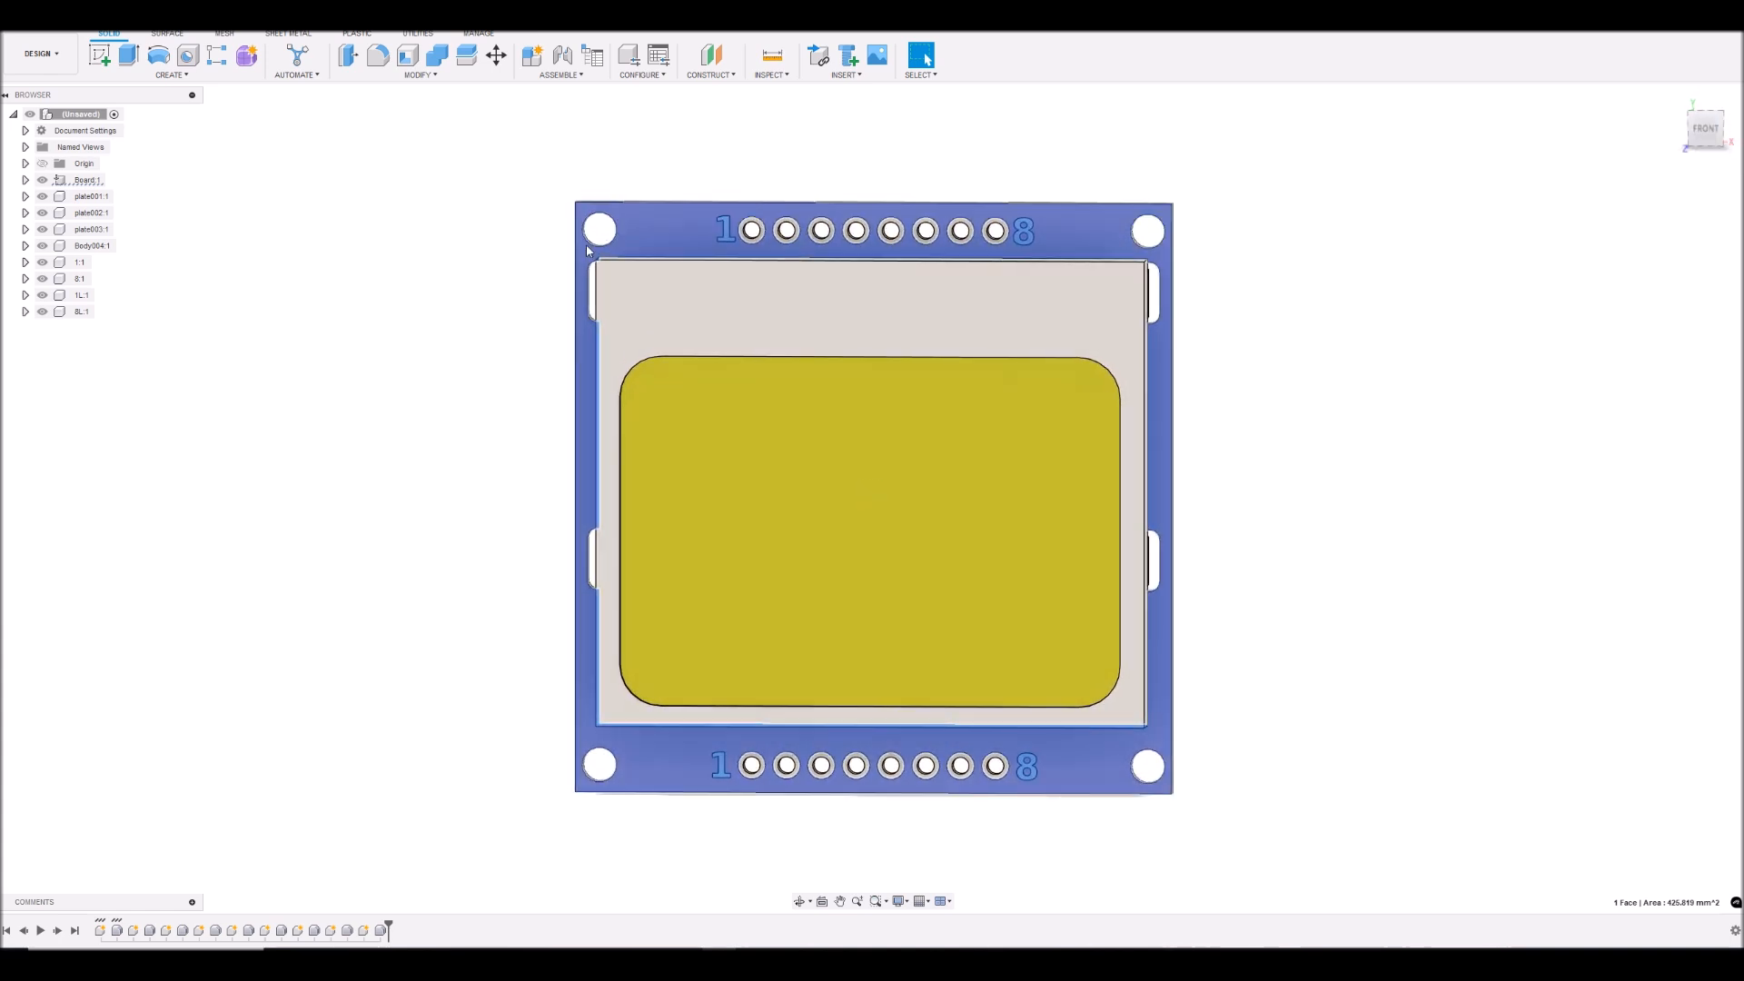
pyautogui.click(100, 56)
pyautogui.scroll(-5, 1495, 219)
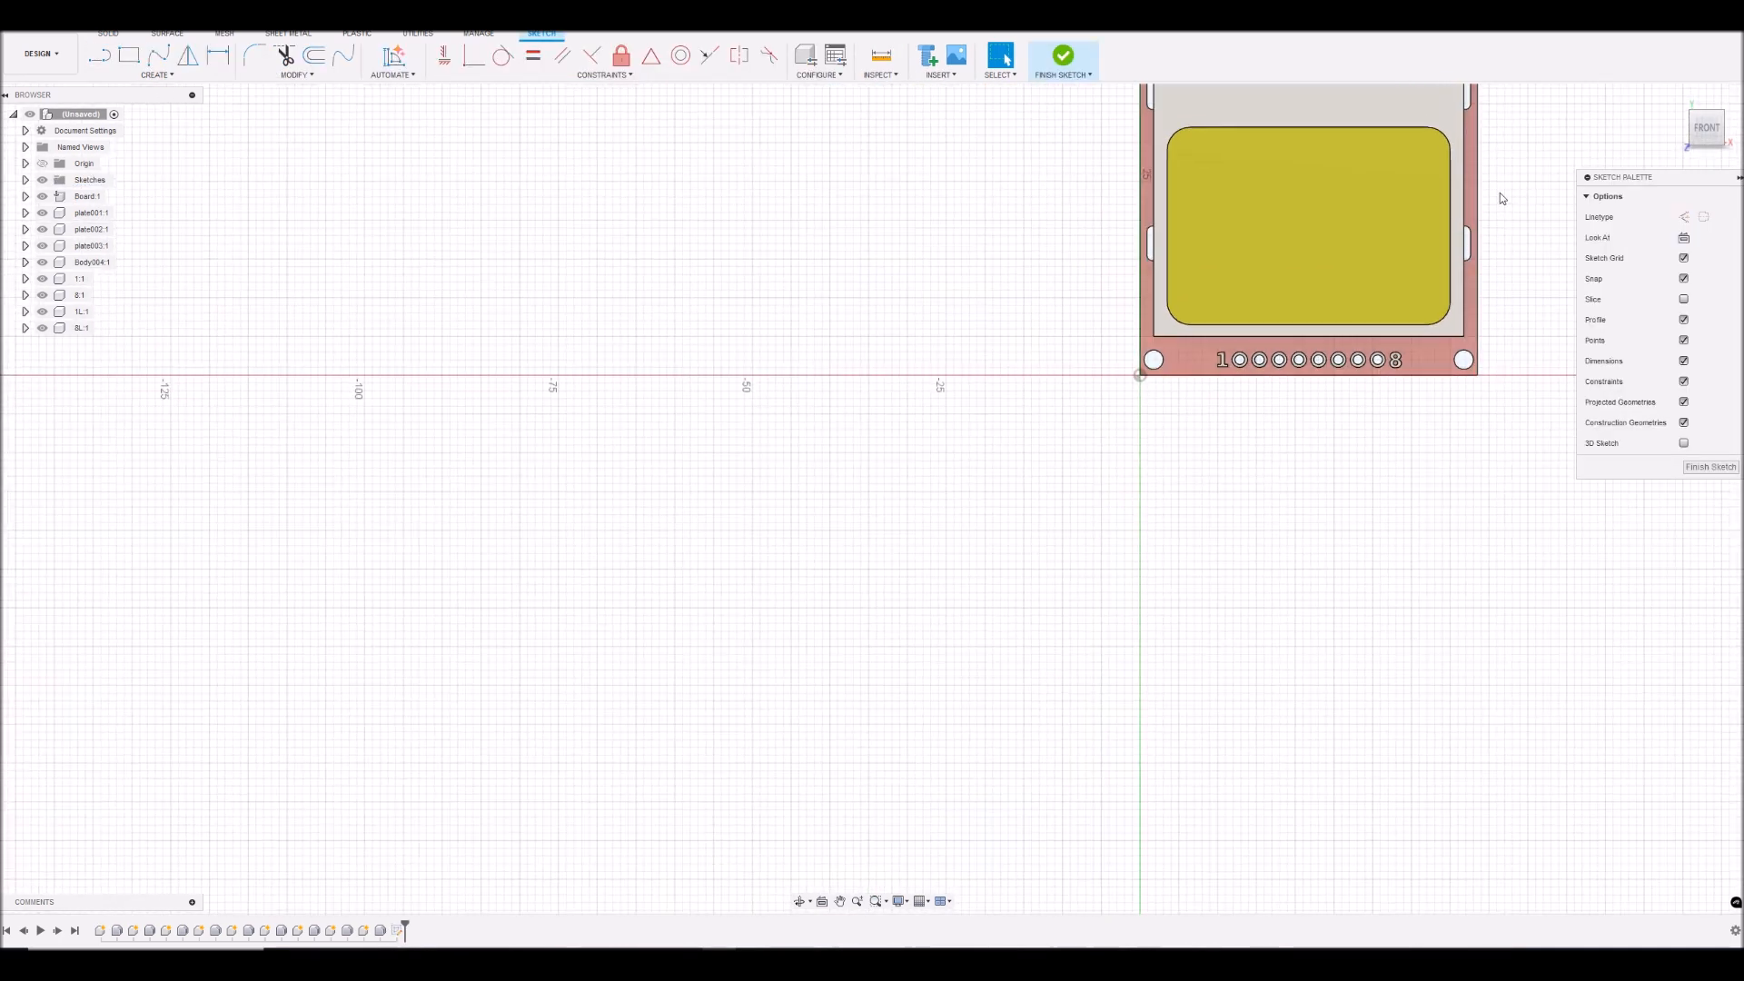
pyautogui.scroll(5, 1522, 103)
pyautogui.scroll(-1, 1490, 156)
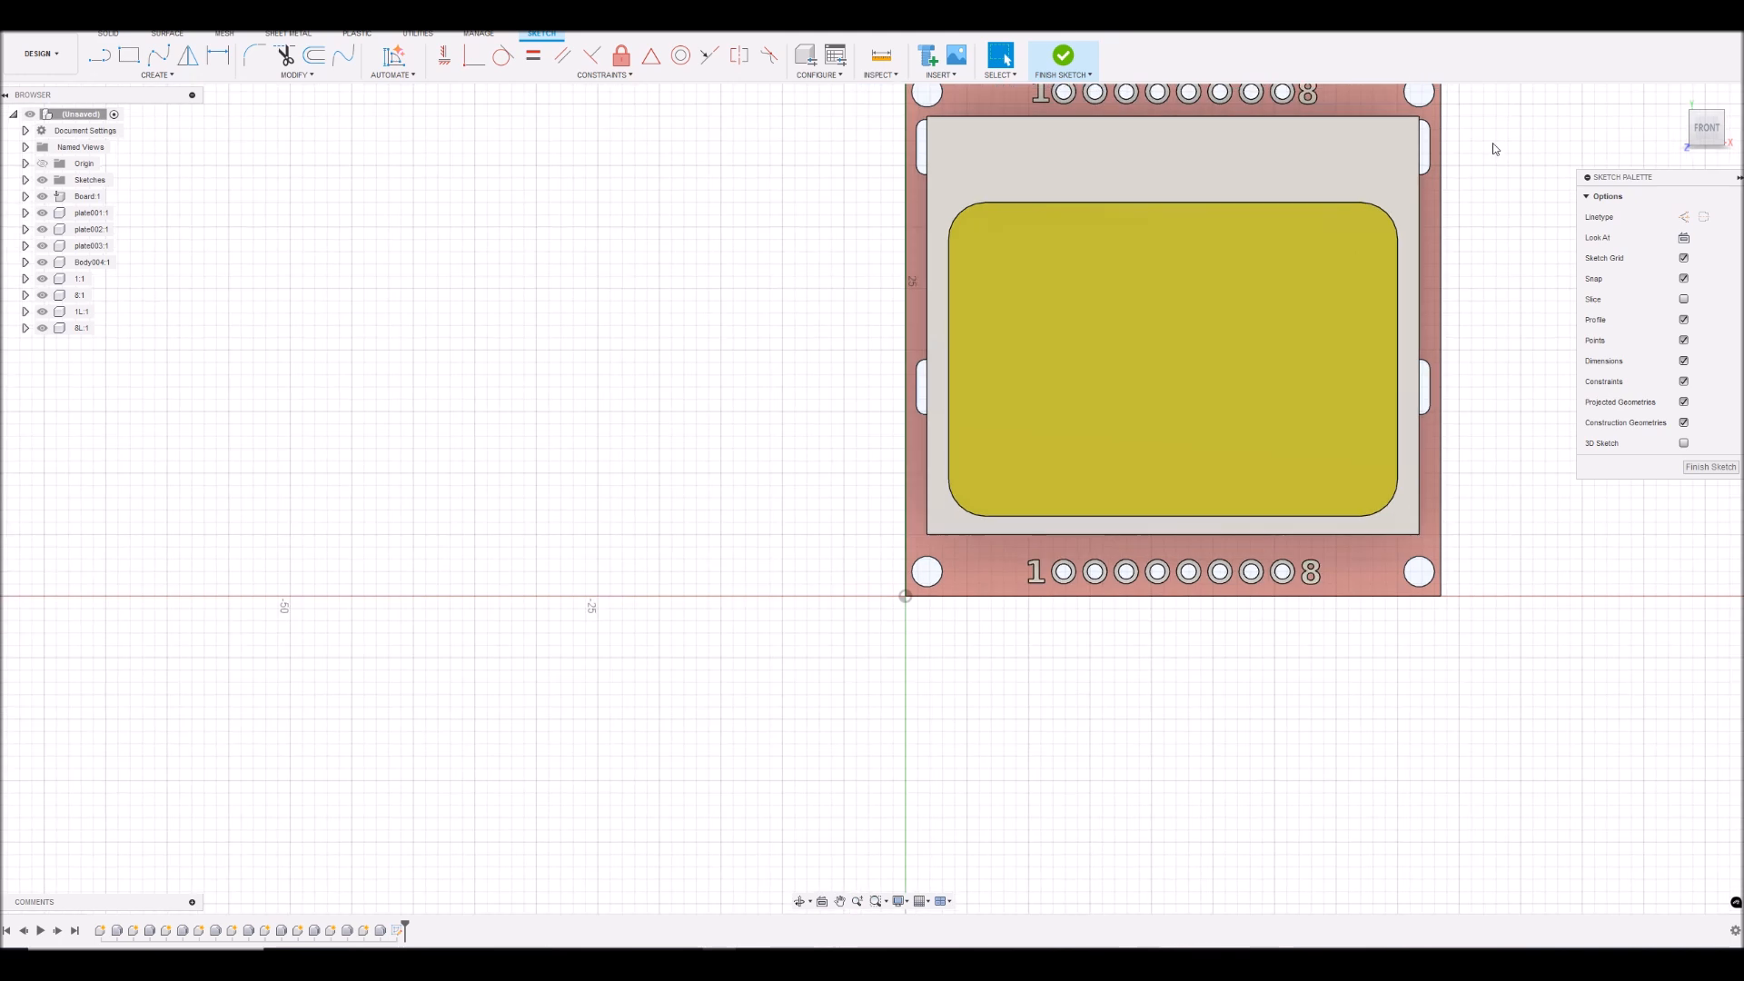
pyautogui.scroll(4, 1497, 140)
pyautogui.scroll(-1, 1500, 136)
pyautogui.click(840, 901)
pyautogui.moveTo(1071, 349); pyautogui.dragTo(915, 466)
pyautogui.rightClick(1371, 275)
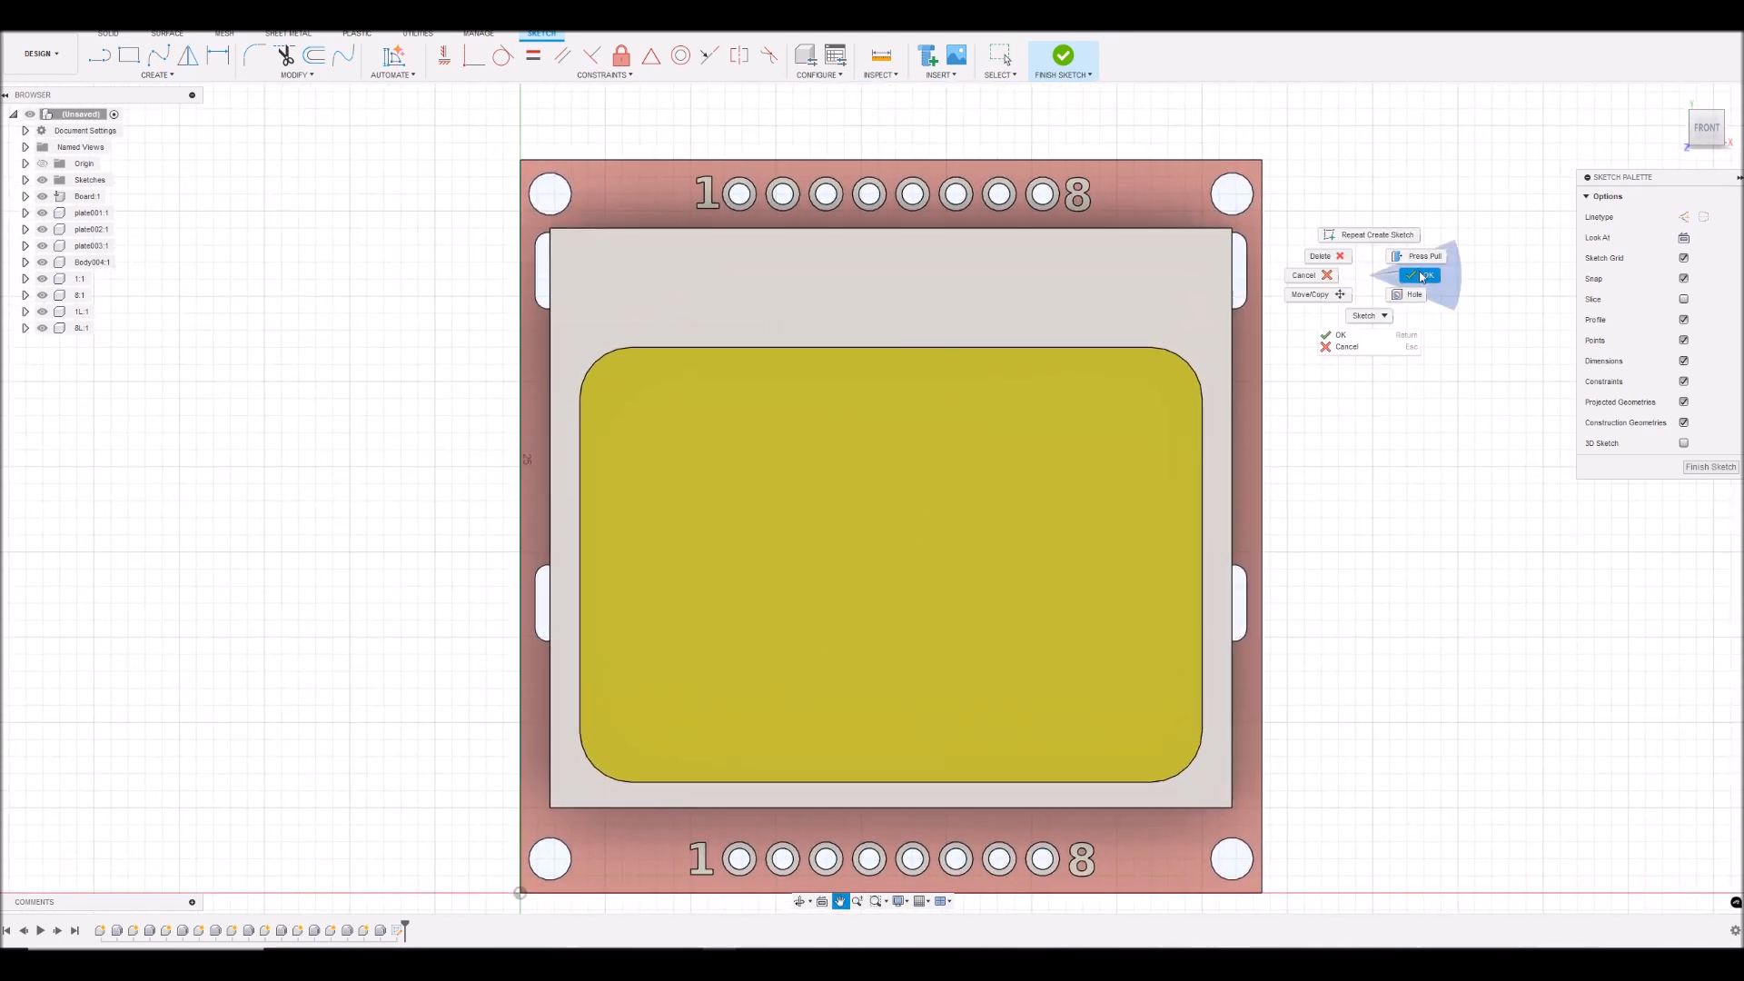
pyautogui.press('Escape')
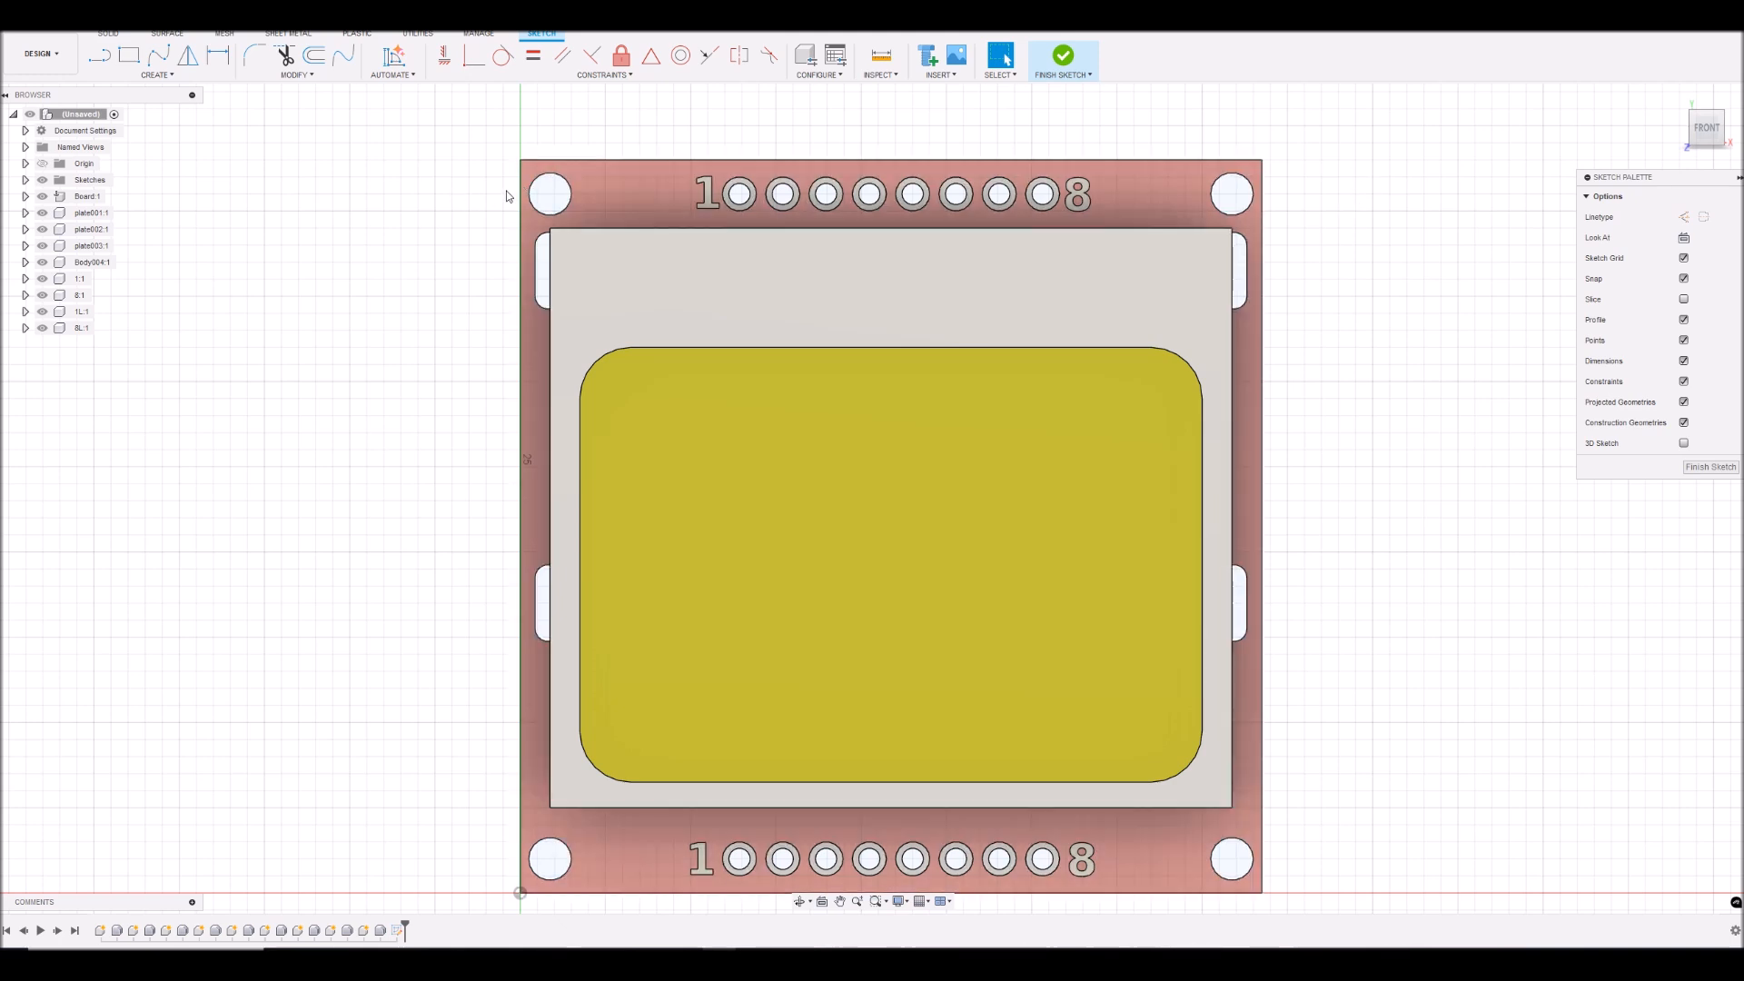
# - Offset the board's rectangular outline in the sketch inward, with the distance set to -0.2 mm
pyautogui.doubleClick(884, 161)
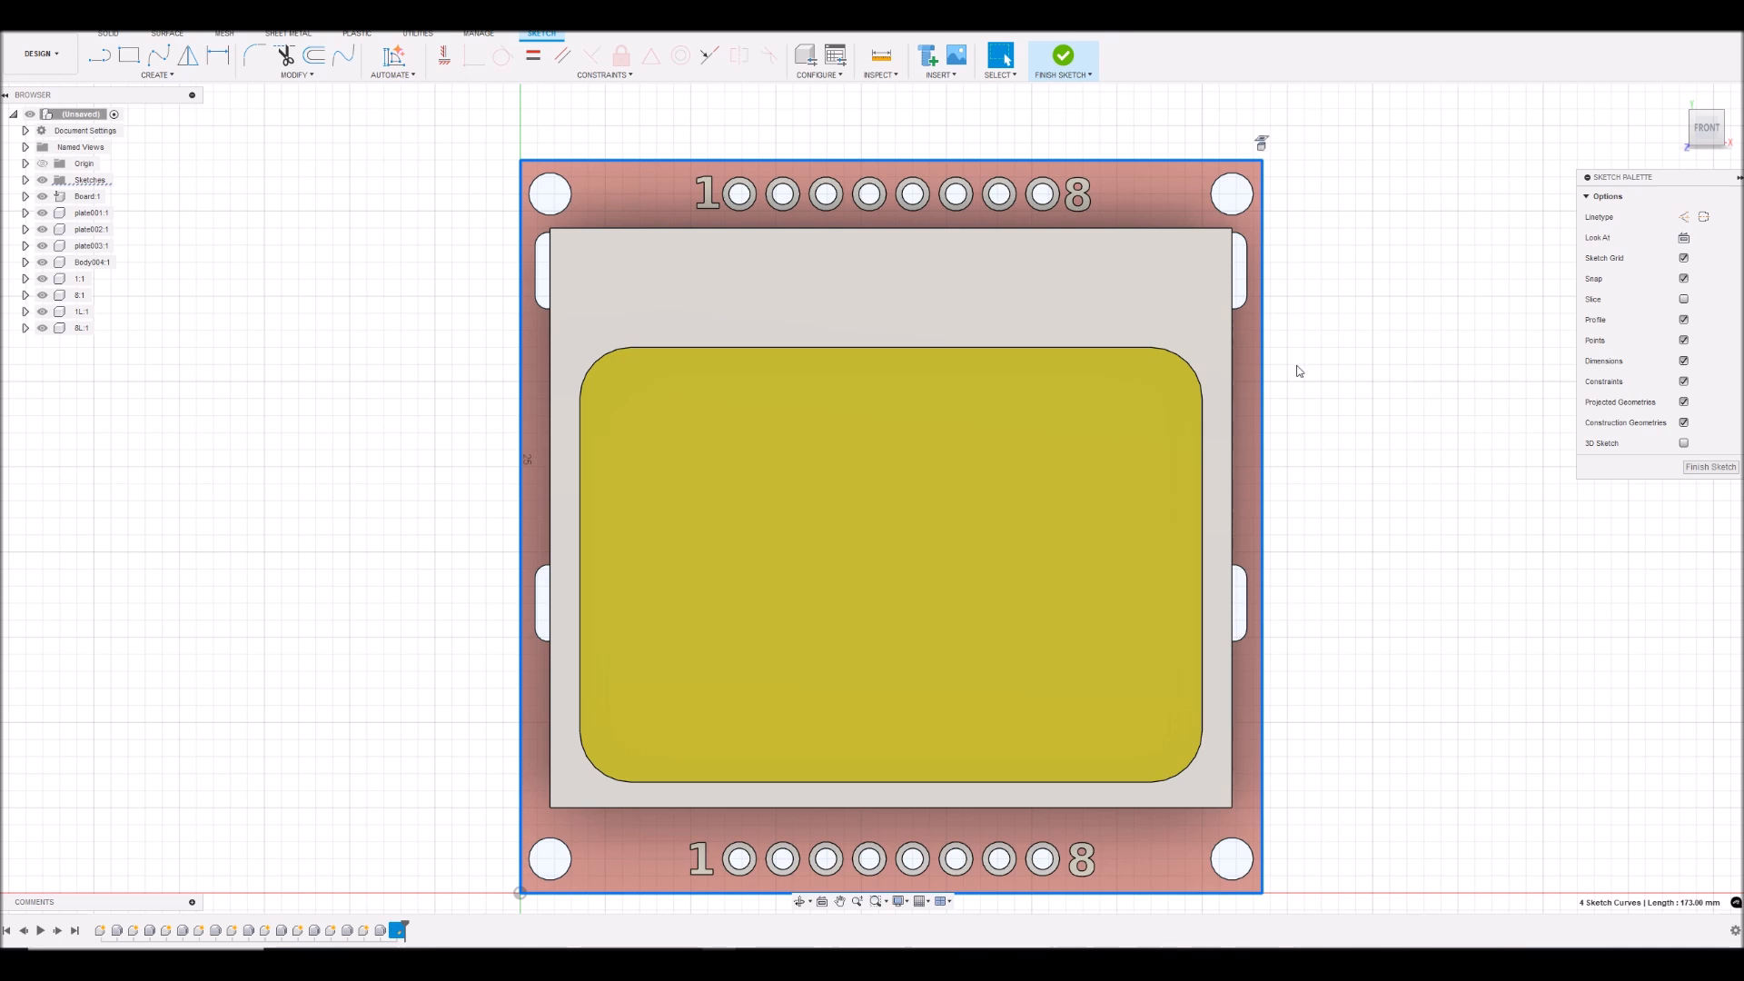
pyautogui.scroll(1, 1327, 391)
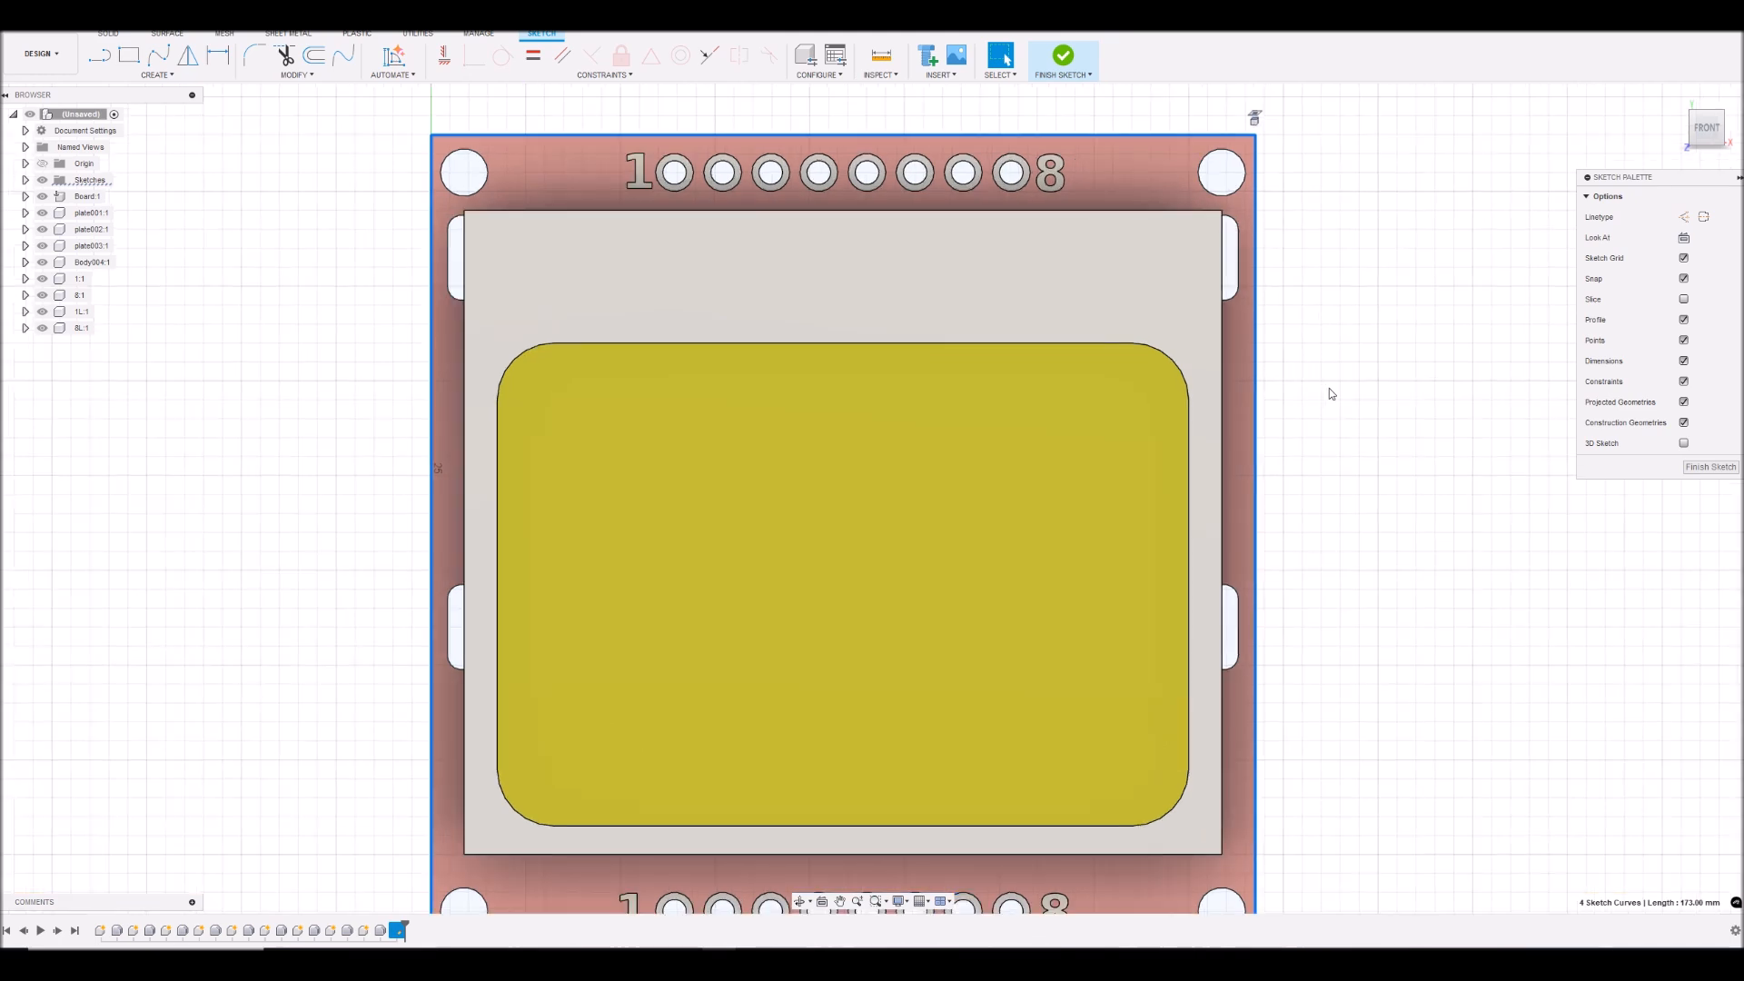
pyautogui.scroll(-2, 1328, 390)
pyautogui.click(318, 57)
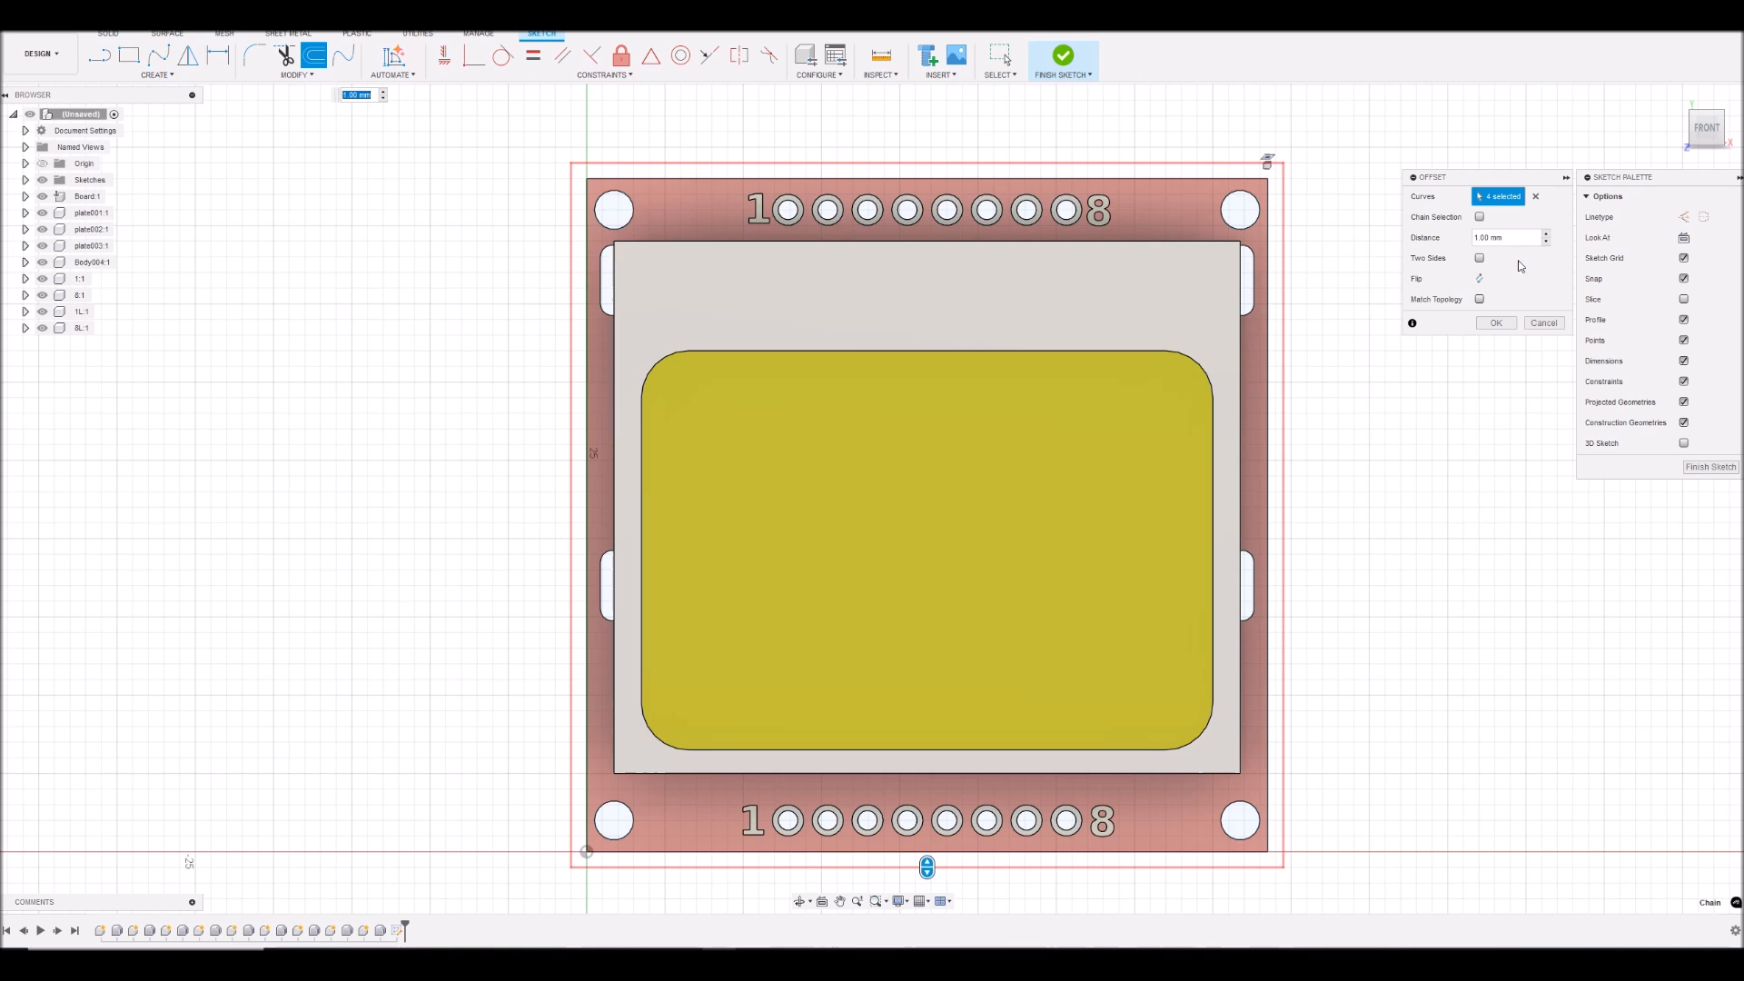
pyautogui.click(1495, 238)
pyautogui.write('0.2')
pyautogui.click(1480, 279)
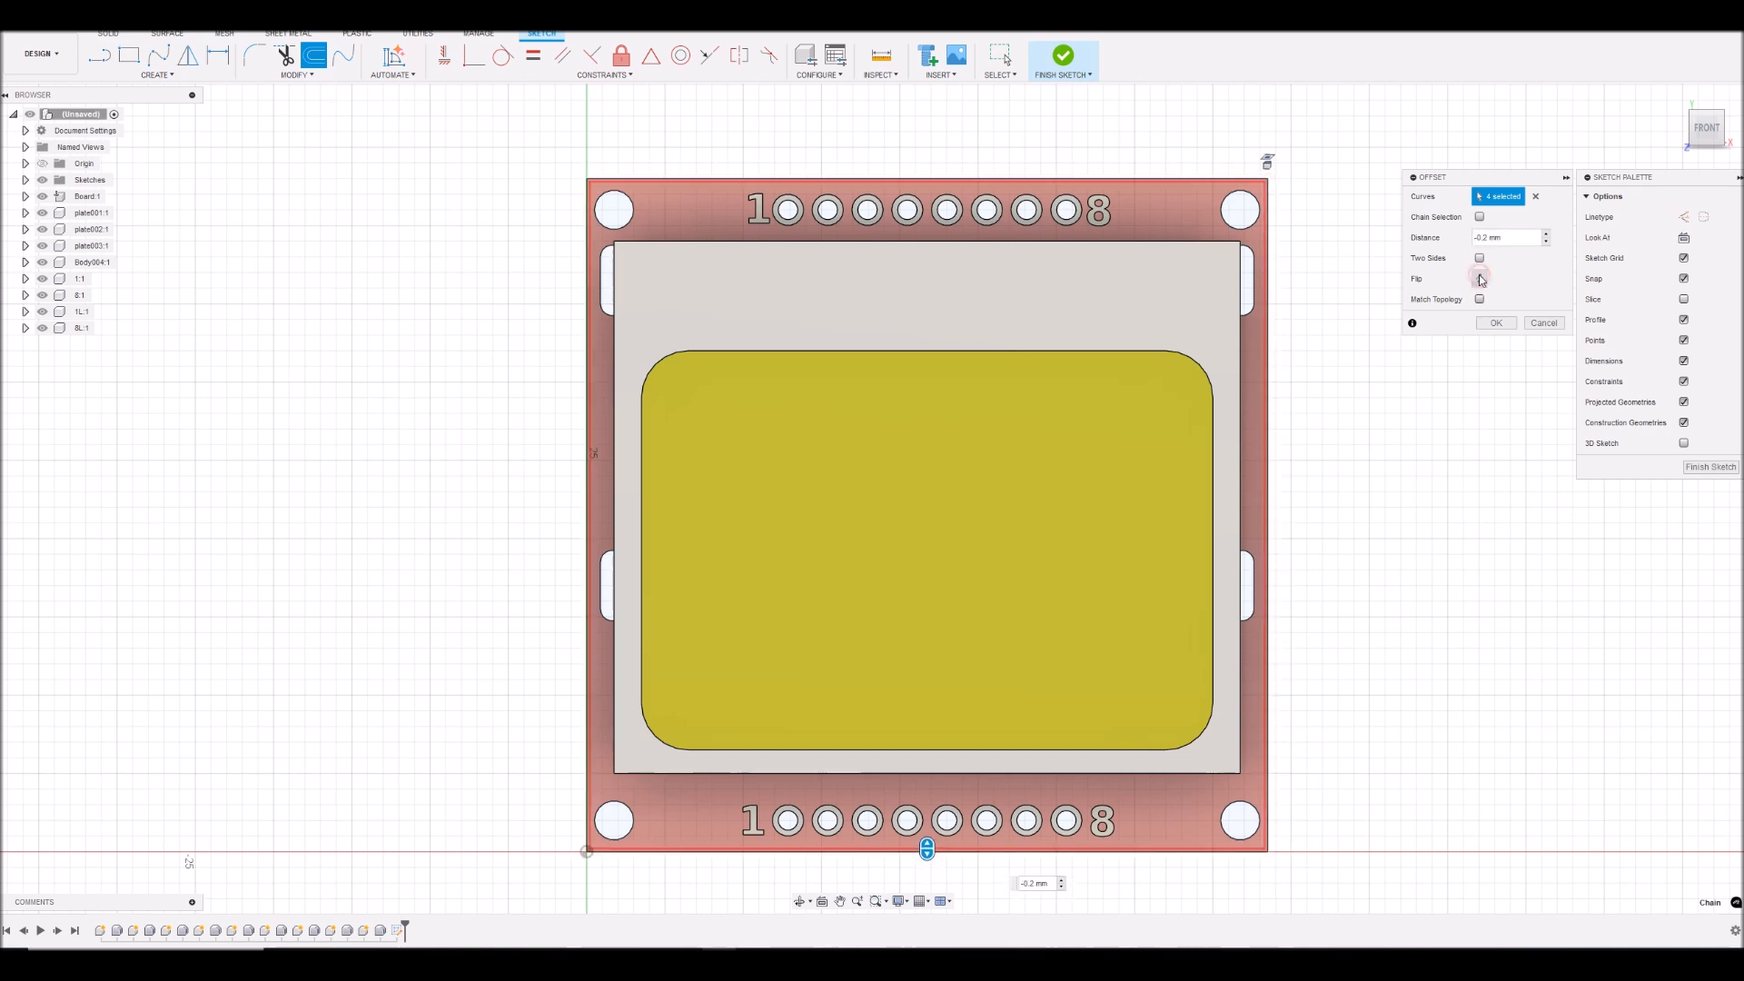
pyautogui.scroll(4, 1281, 220)
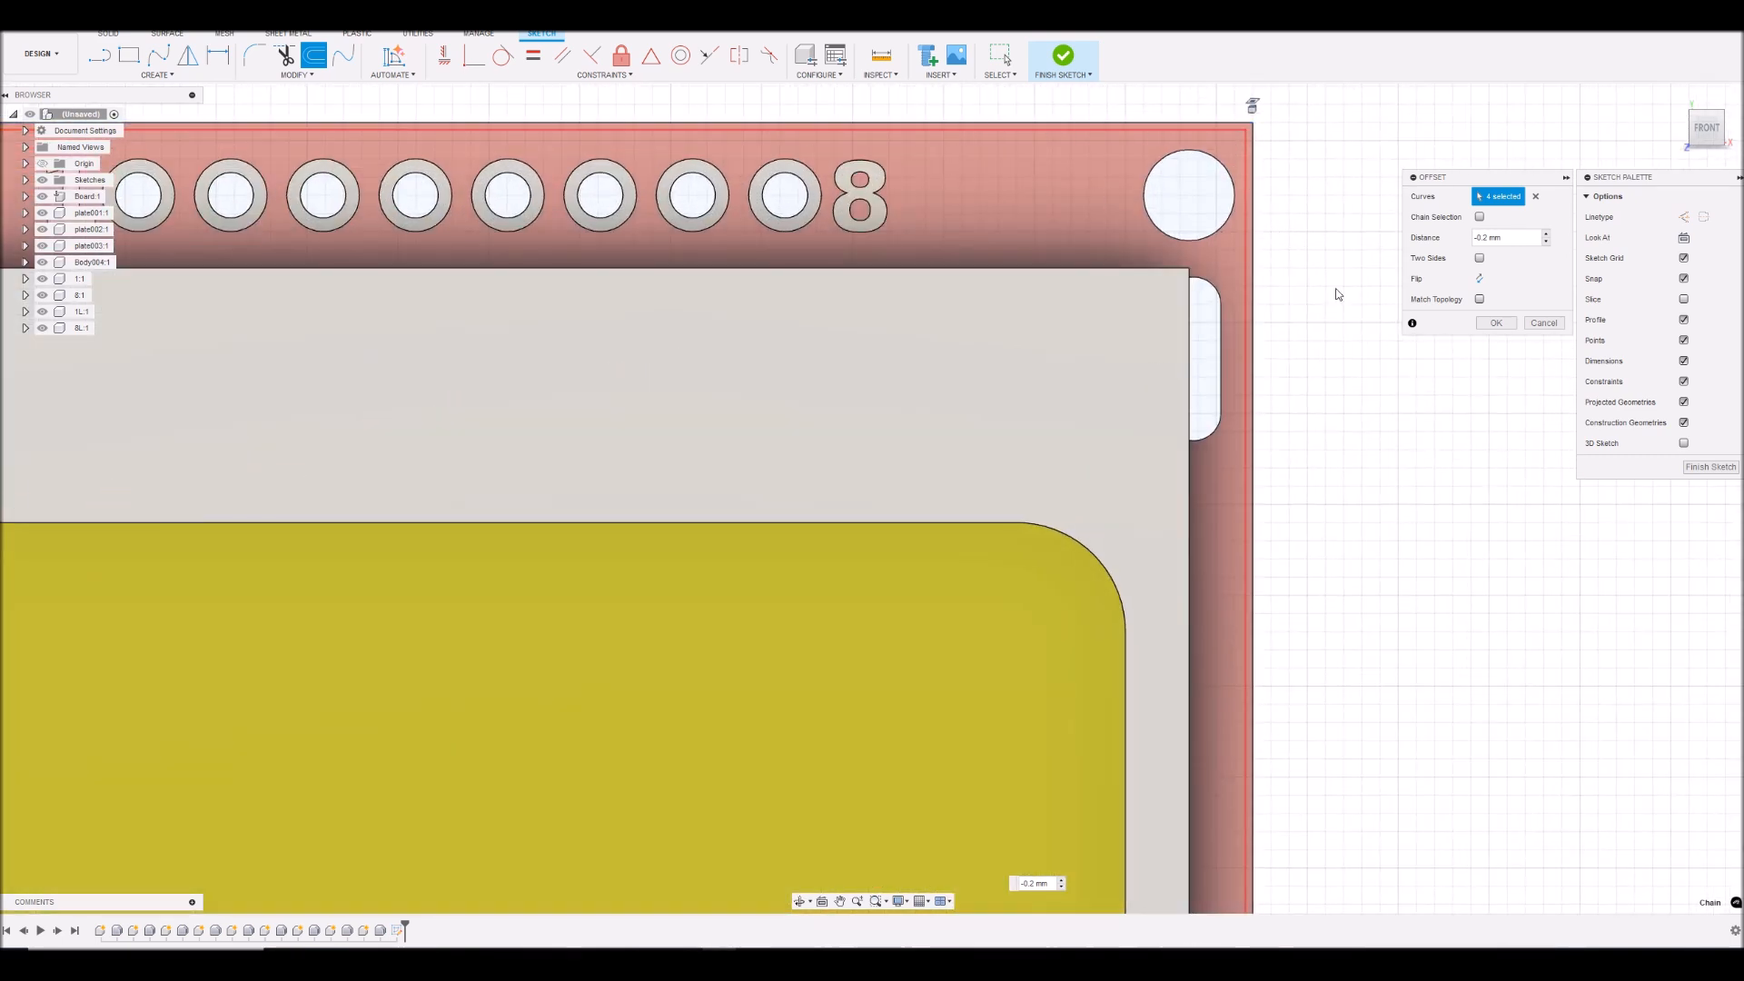
pyautogui.scroll(-4, 1308, 269)
pyautogui.click(1497, 324)
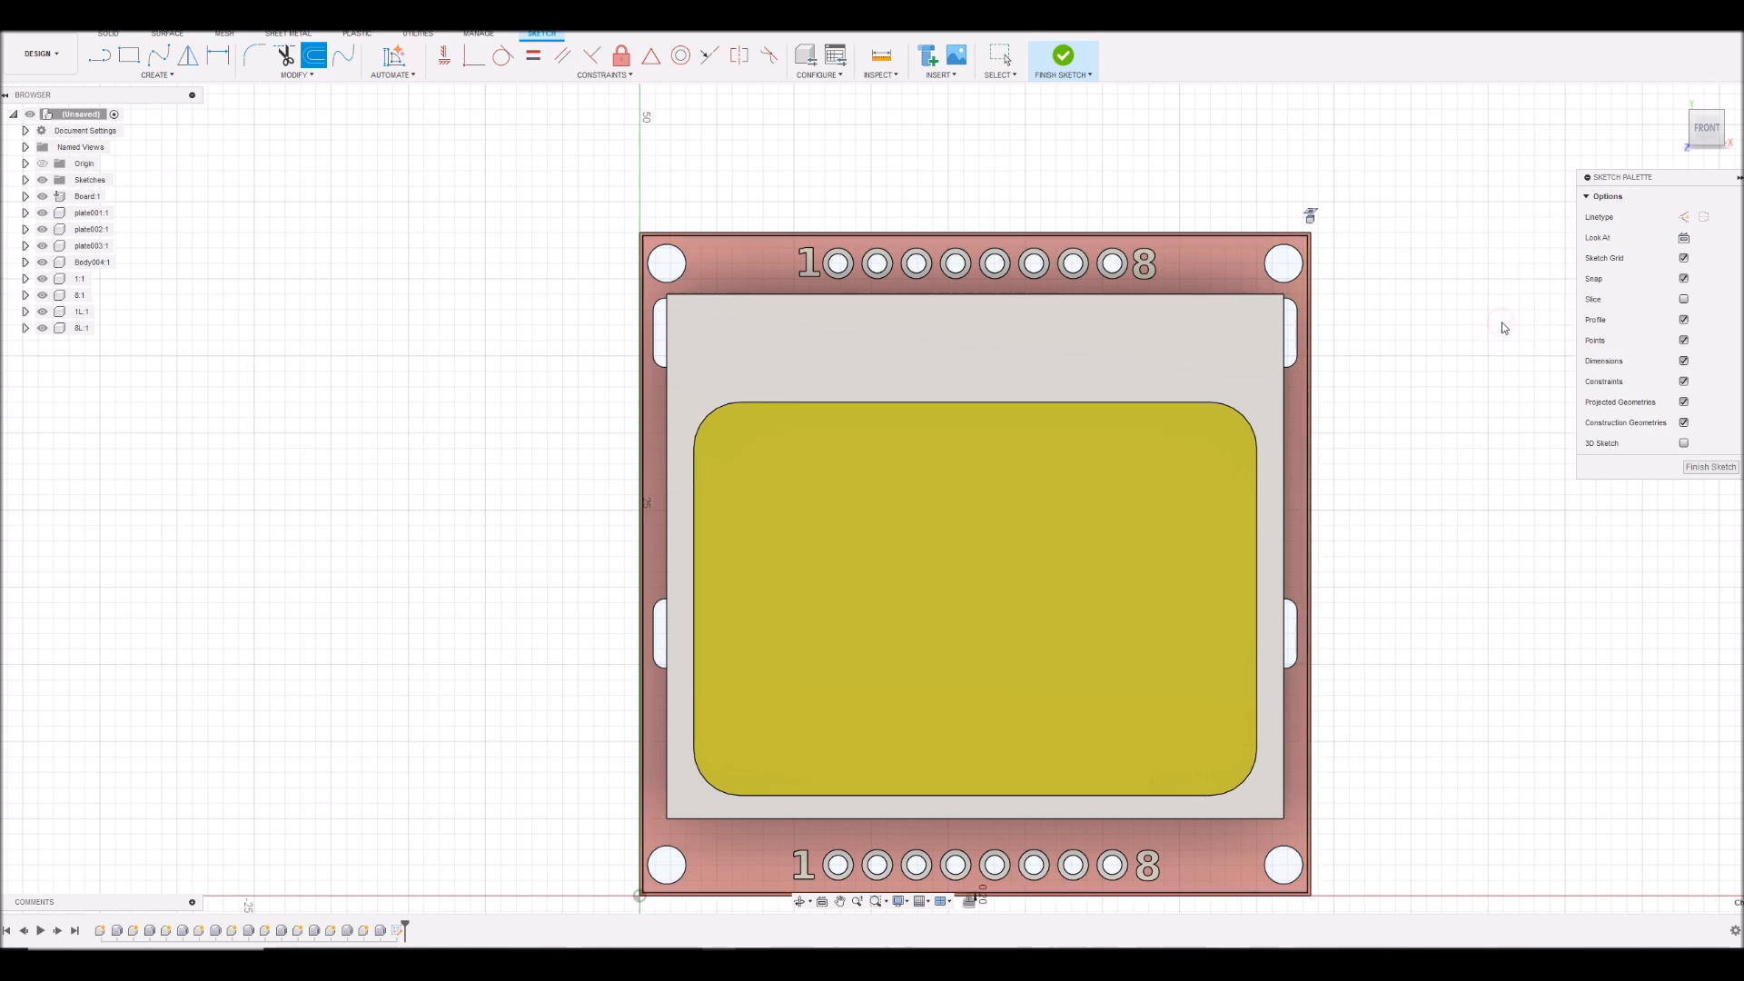
# - Offset the circuit board's outer rectangular outline outward by 1 mm in the sketch
pyautogui.scroll(4, 1312, 218)
pyautogui.scroll(-2, 1393, 372)
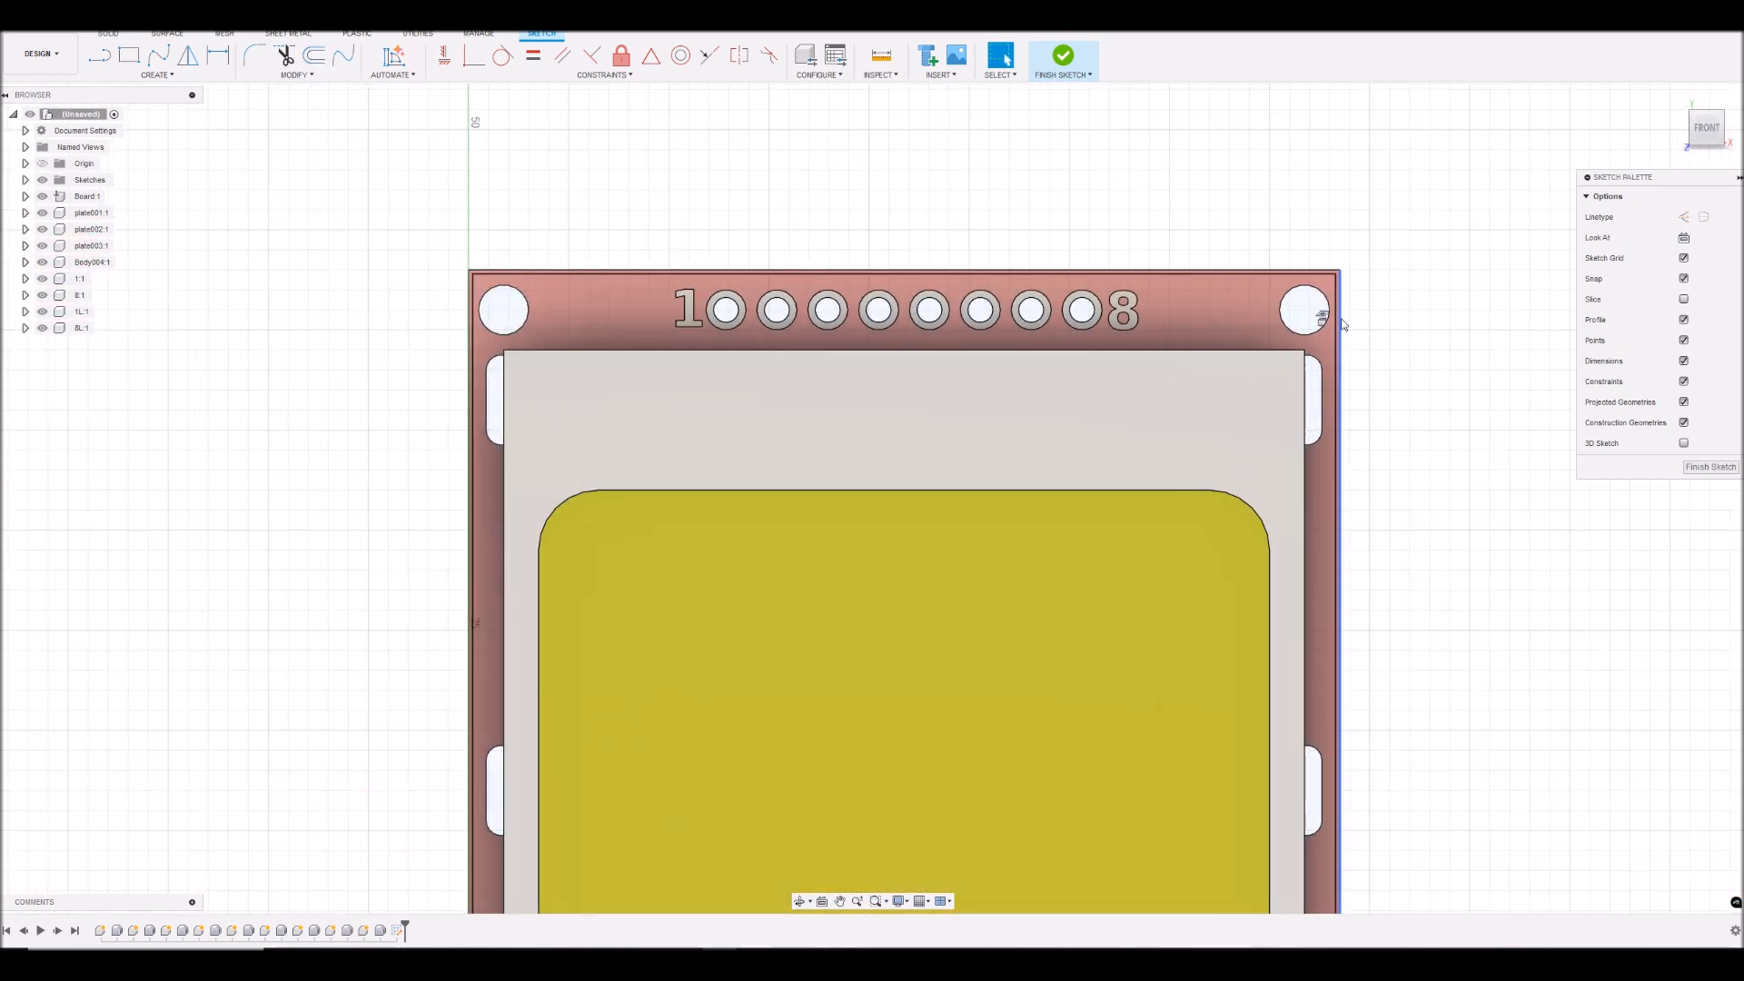
pyautogui.click(1341, 324)
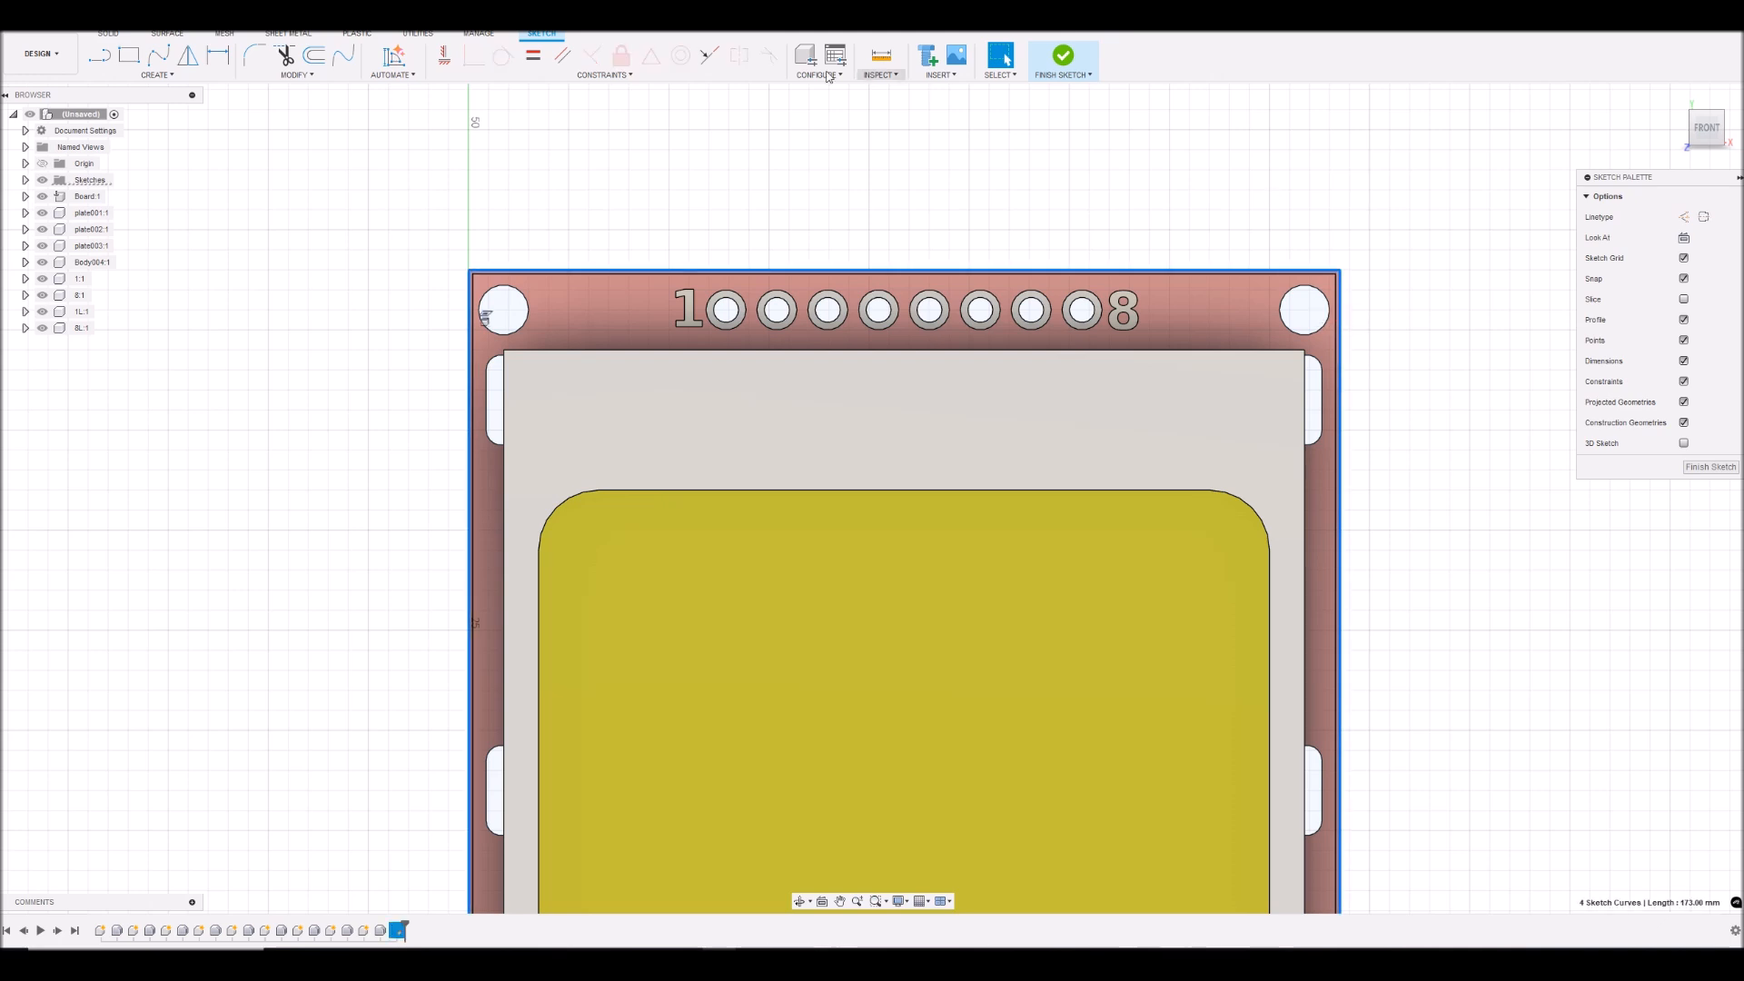
pyautogui.click(316, 57)
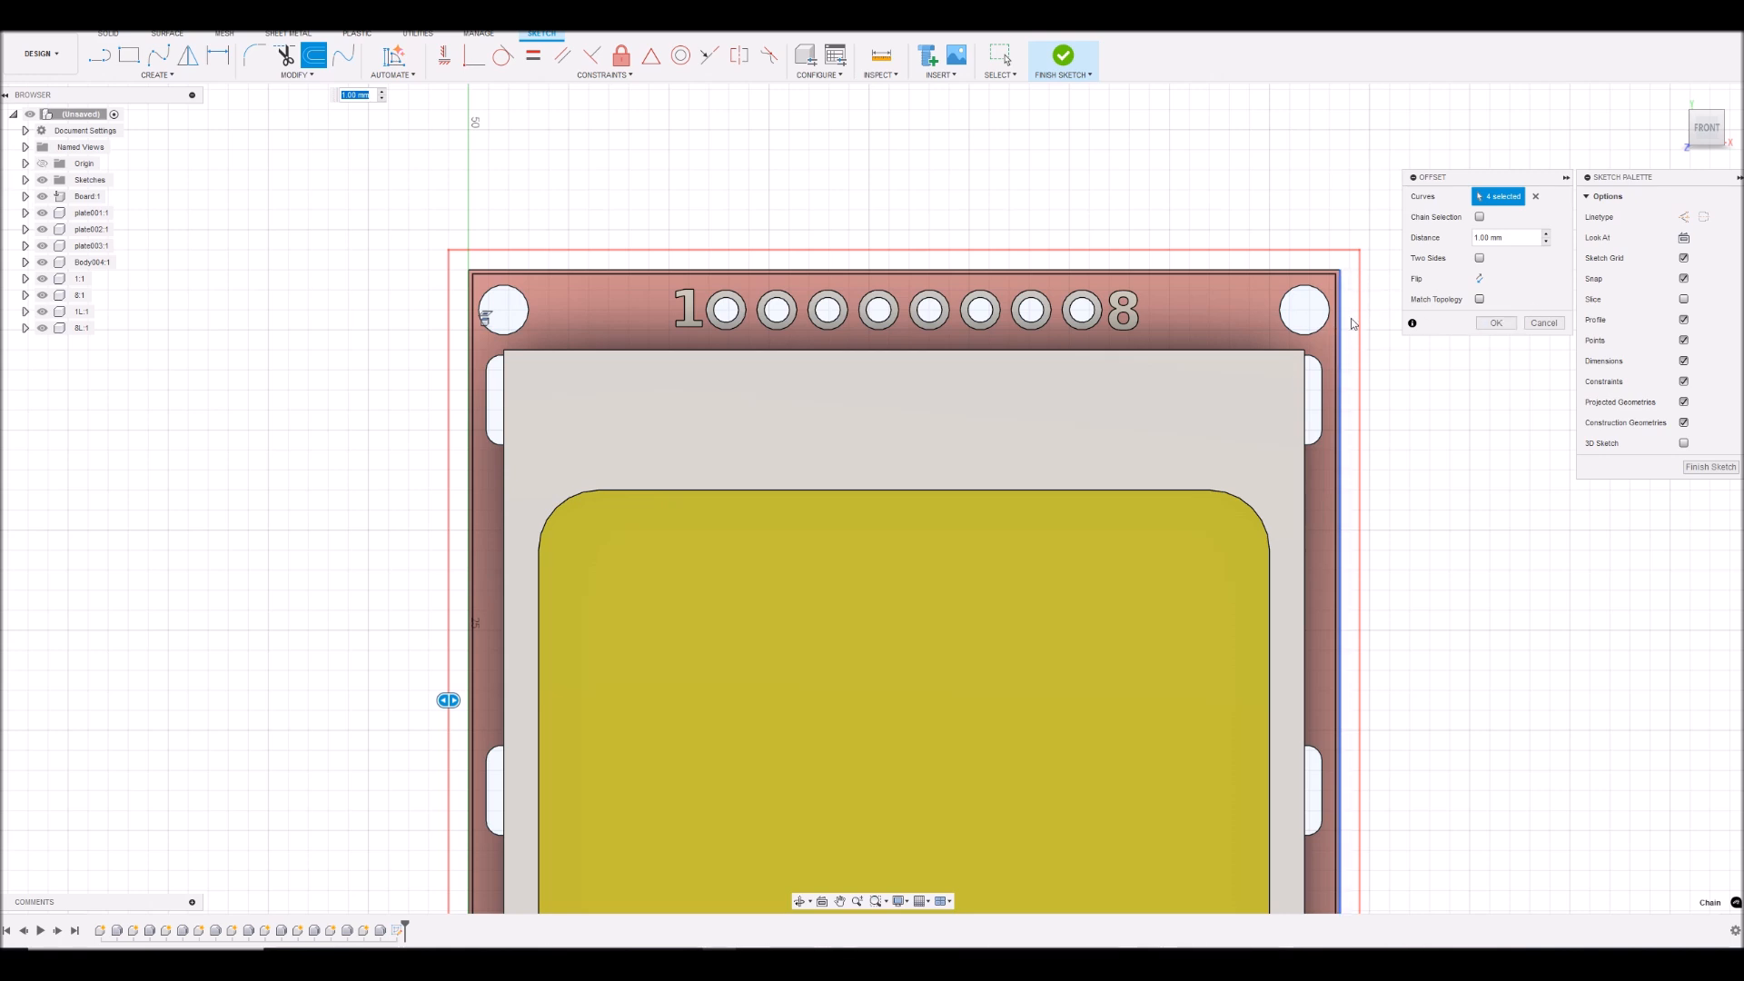
pyautogui.click(1490, 326)
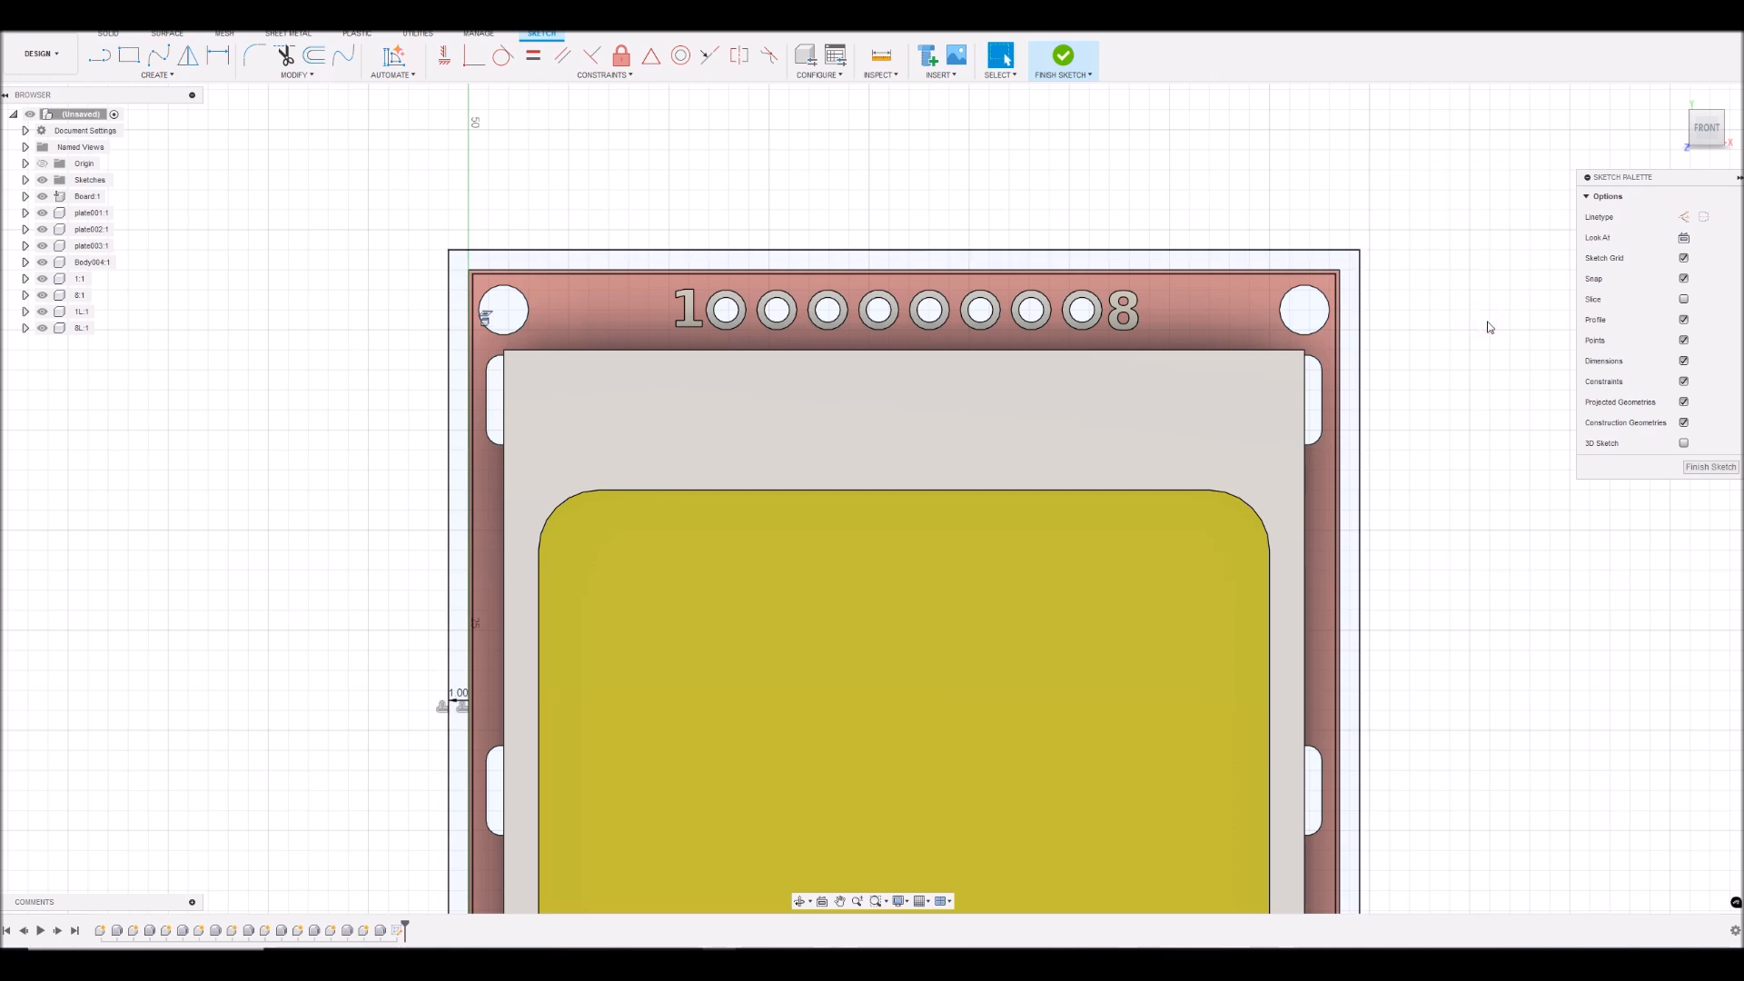
# - Offset the board's upper-right mounting hole circle inward, with the distance set to -0.2 mm
pyautogui.scroll(4, 1374, 370)
pyautogui.scroll(-3, 1372, 369)
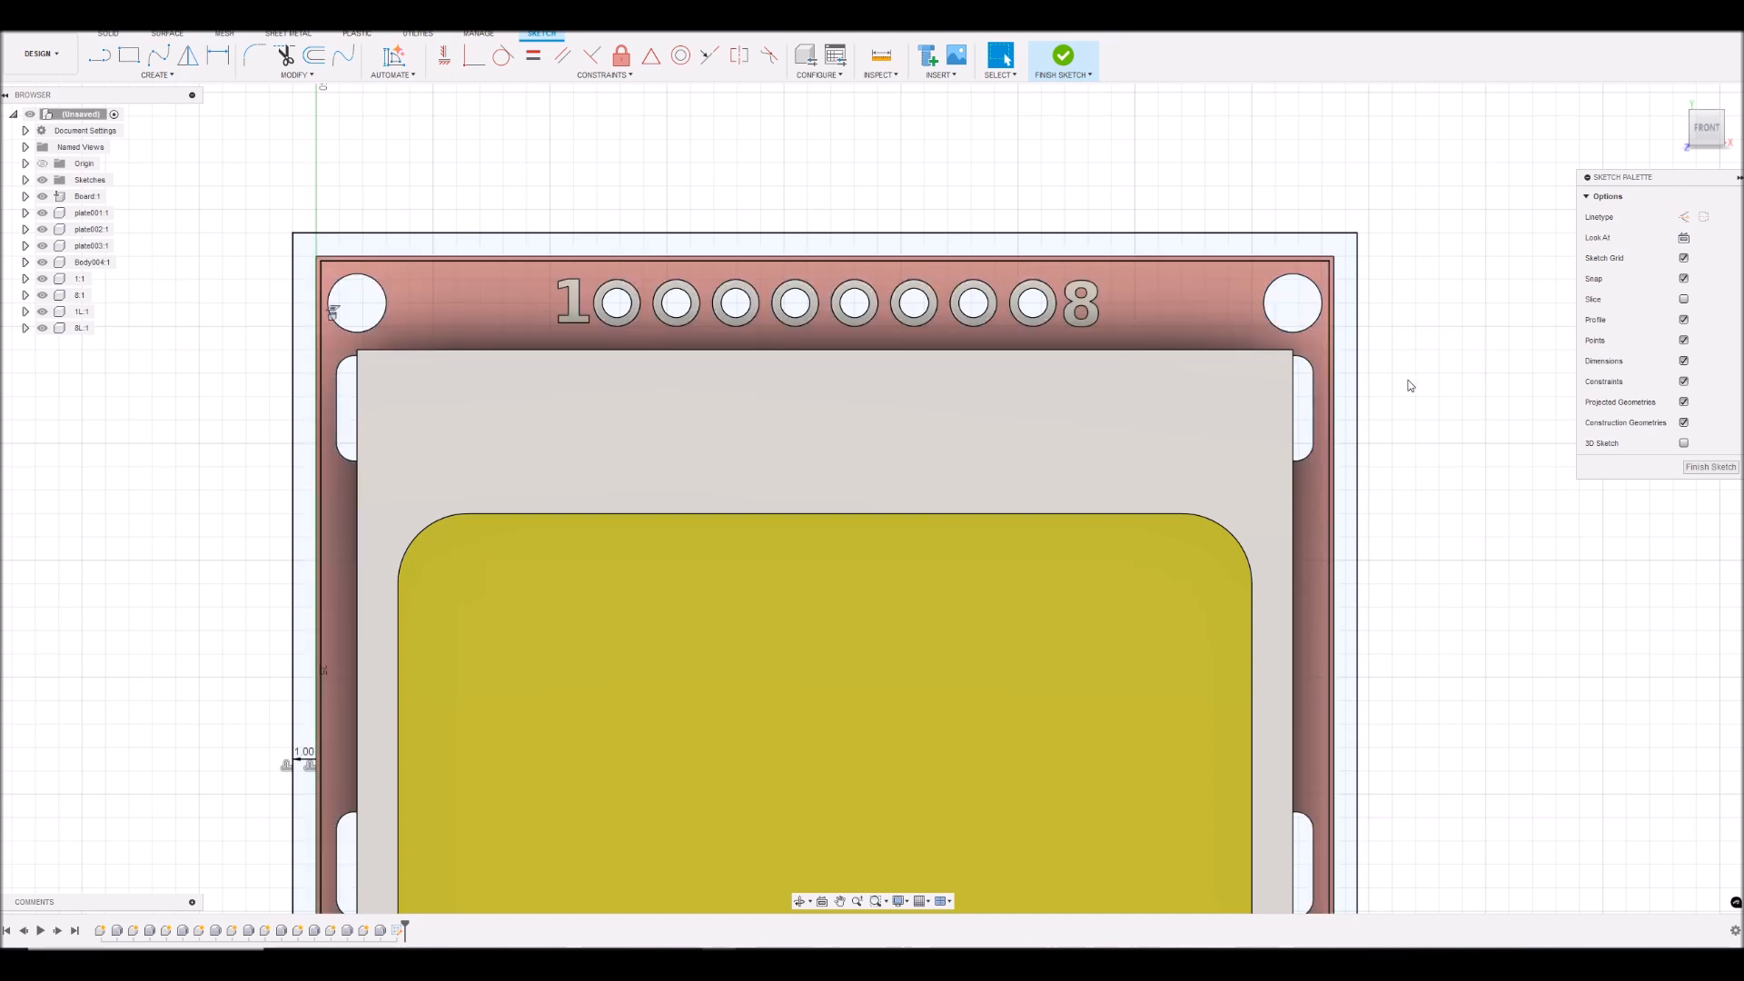
pyautogui.scroll(-5, 1407, 382)
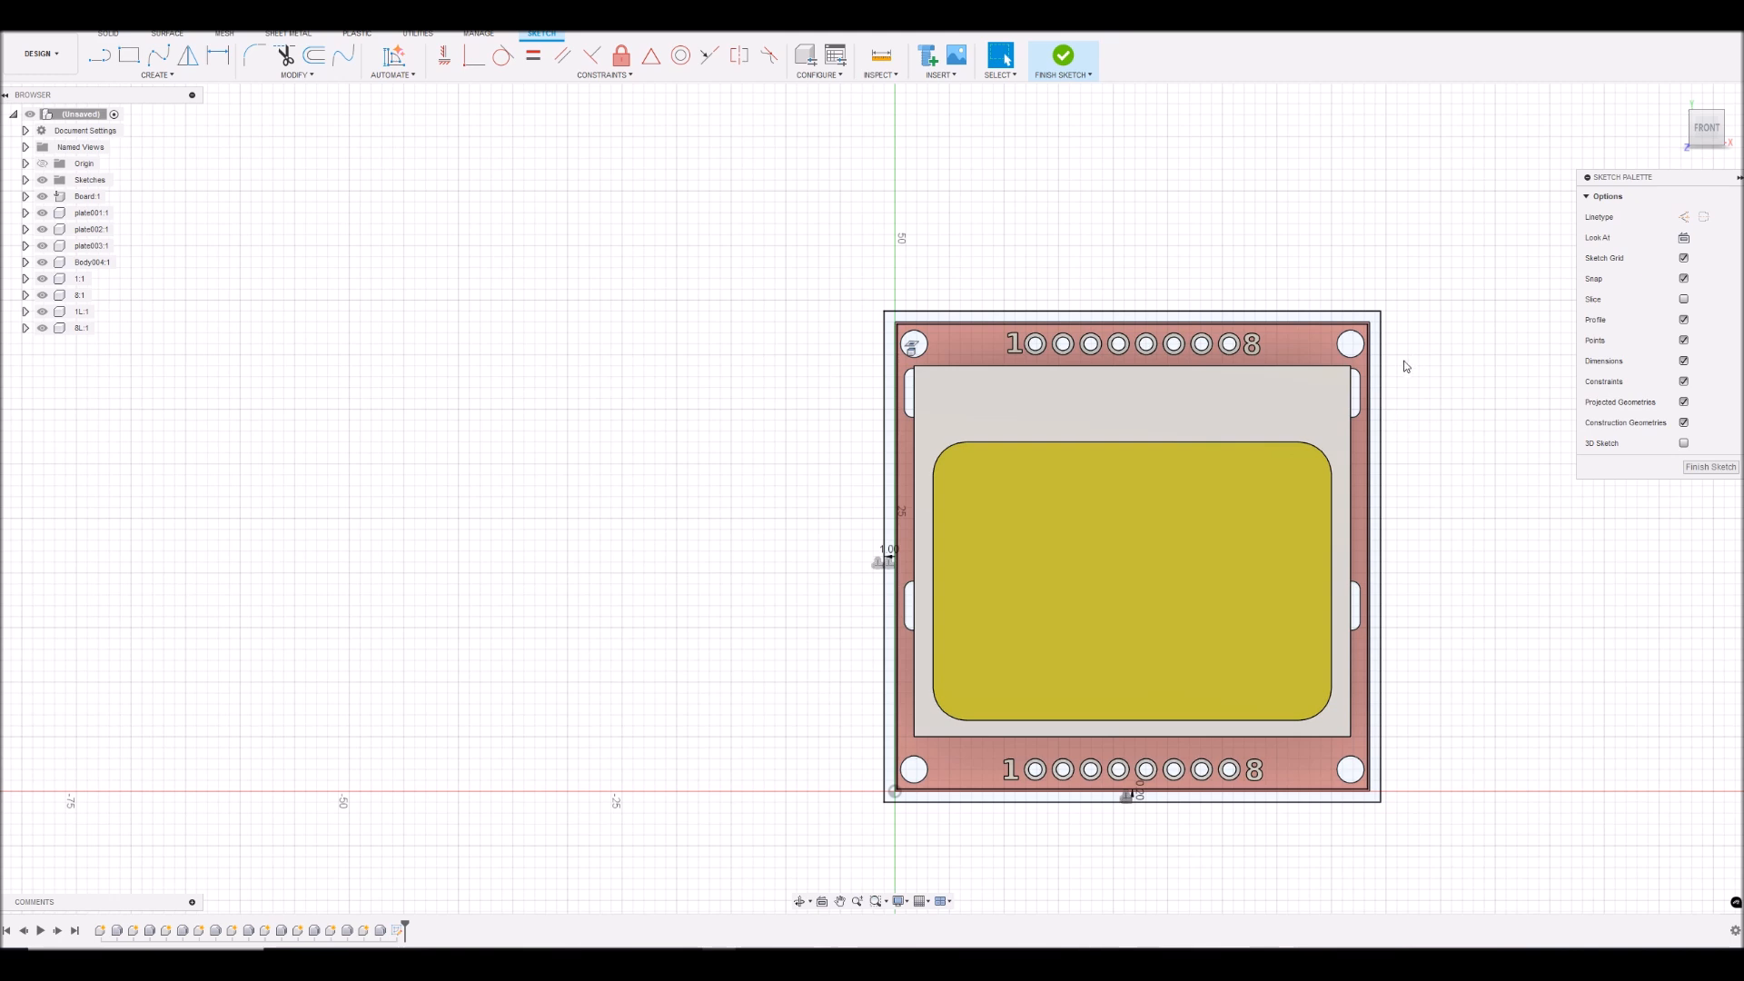
pyautogui.scroll(3, 1417, 368)
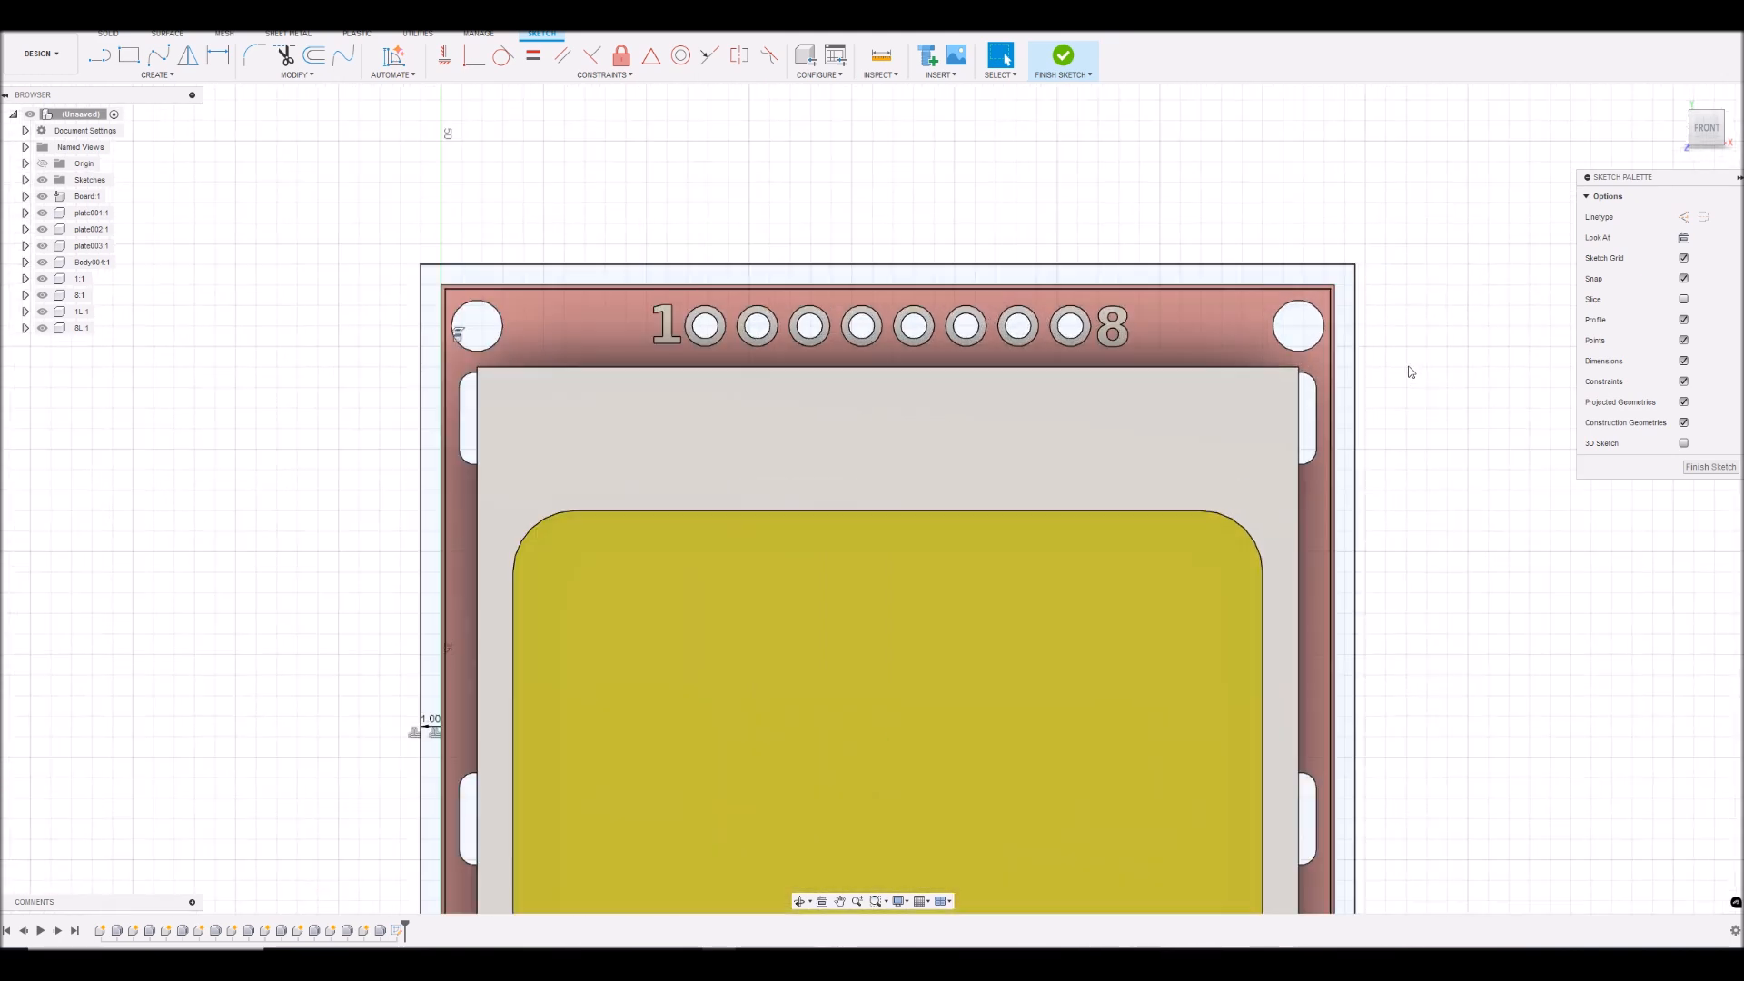
pyautogui.click(1315, 346)
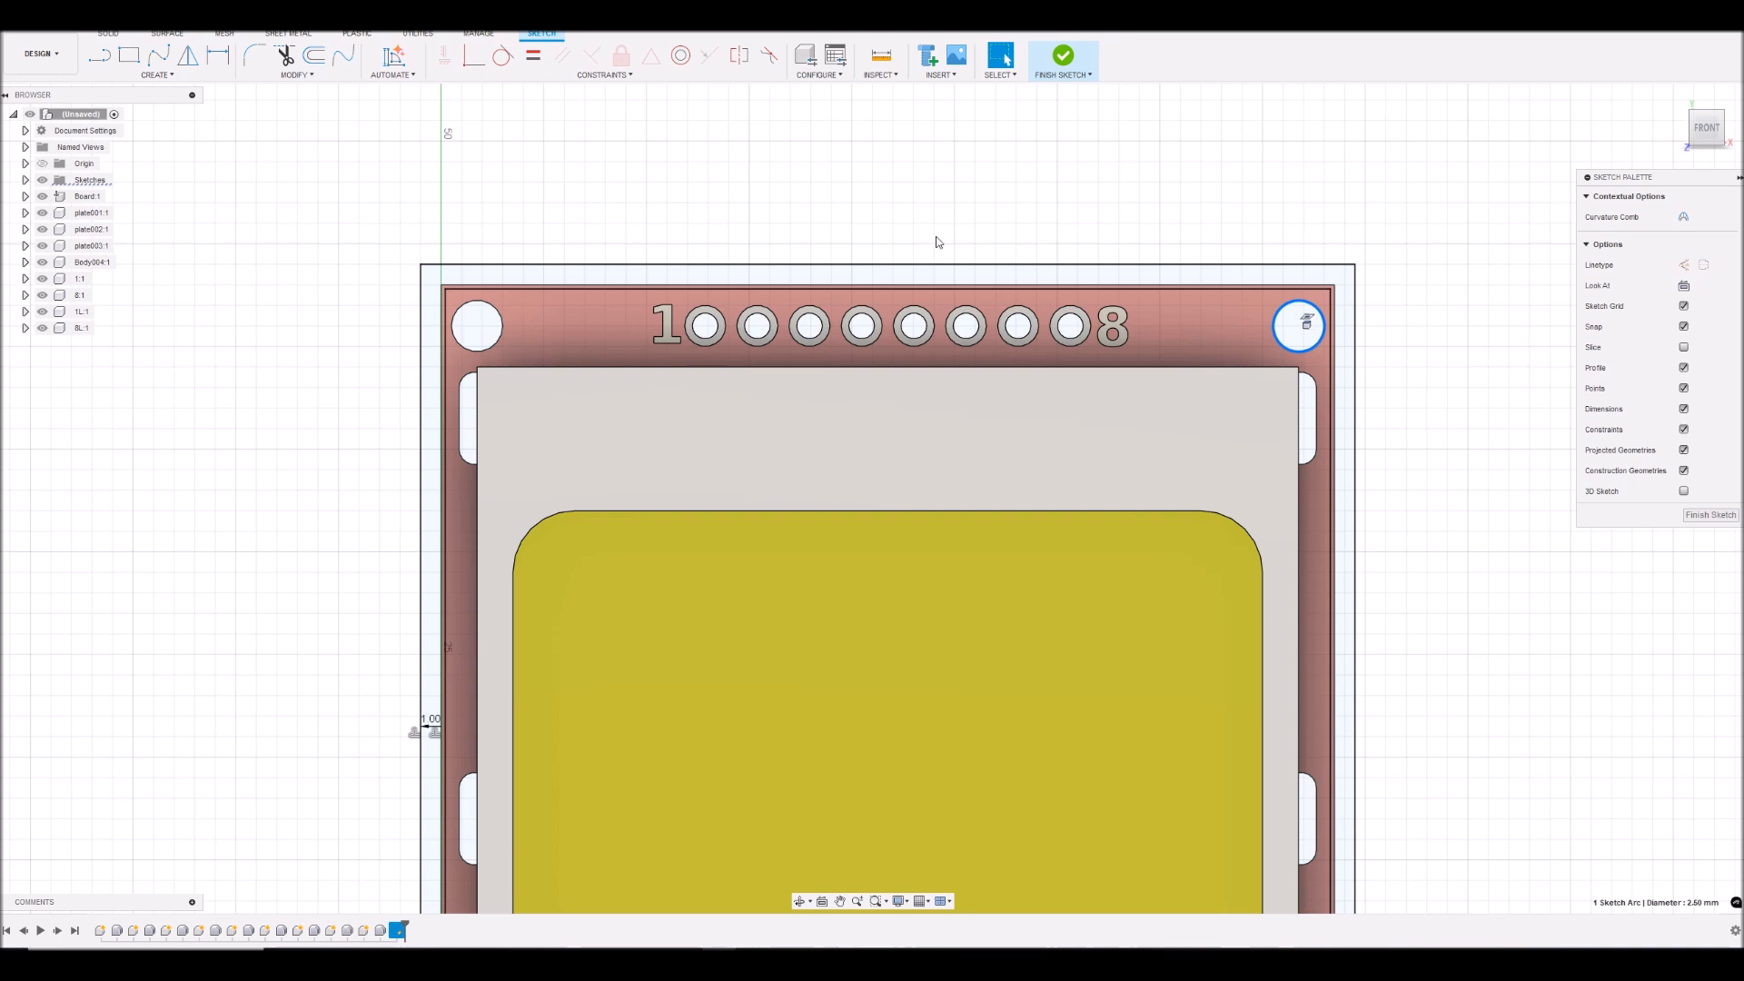
pyautogui.click(313, 56)
pyautogui.moveTo(1511, 237); pyautogui.dragTo(1449, 240)
pyautogui.write('0.2')
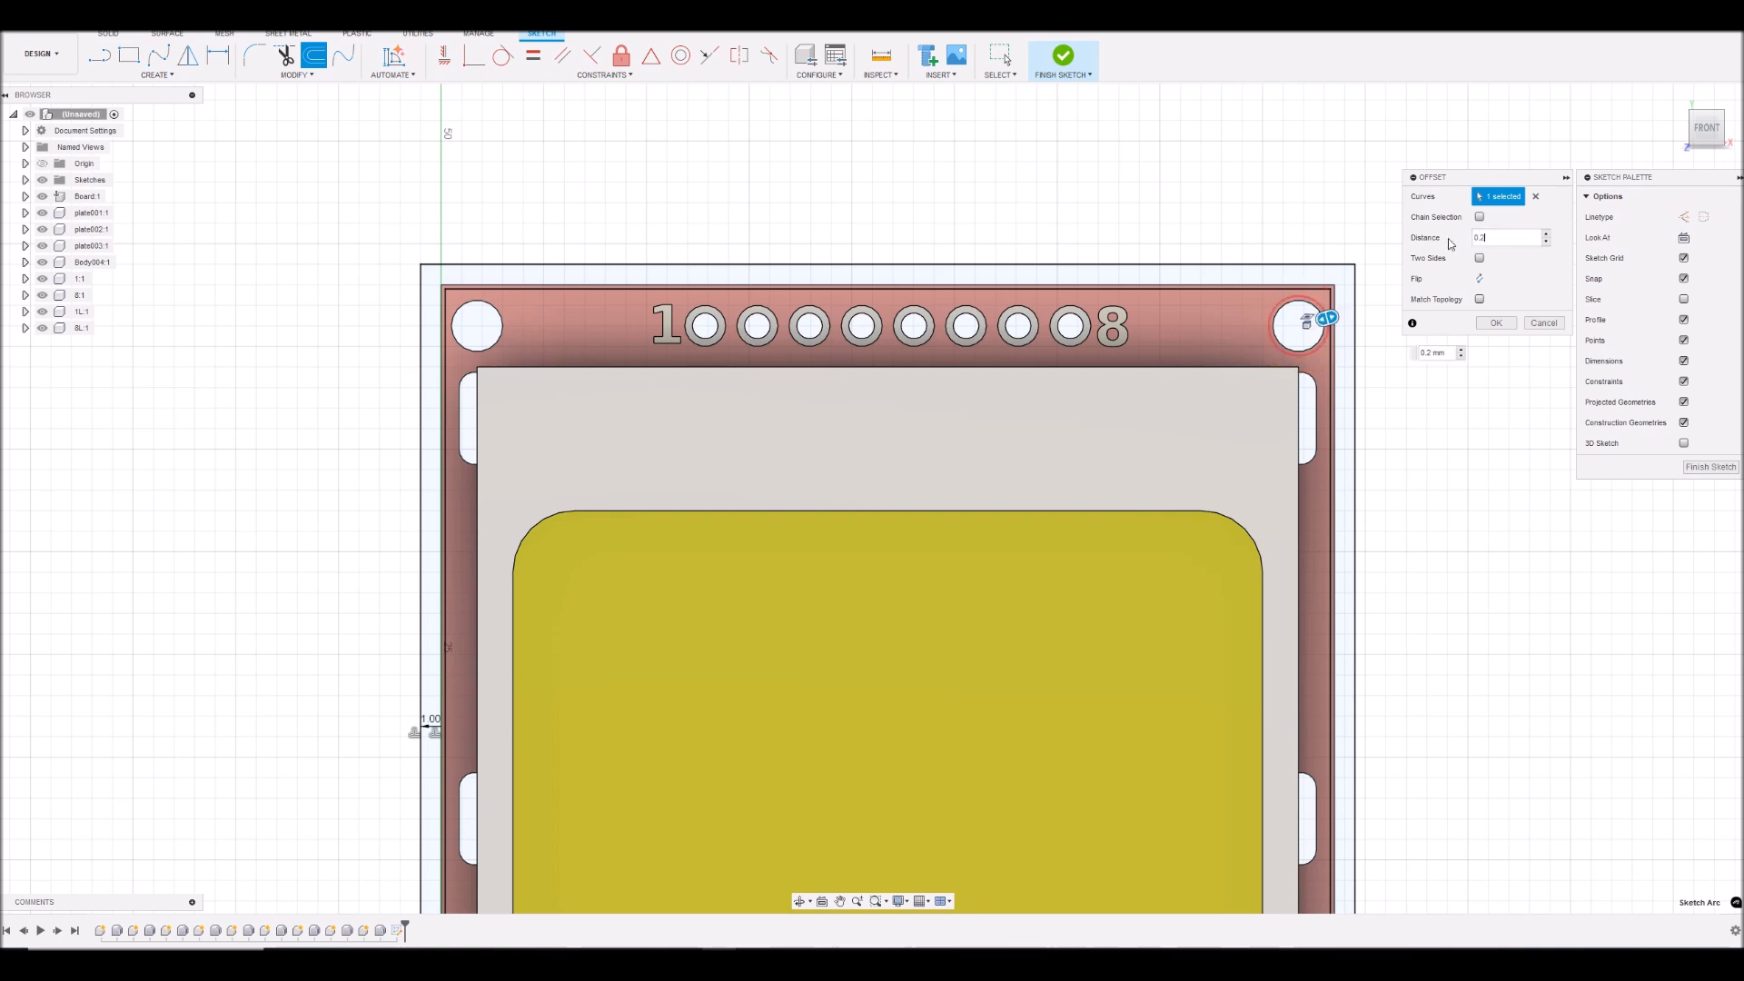
pyautogui.click(1495, 324)
# - Offset the board's upper-left mounting hole circle inward by 0.2 mm, flipping the offset direction
pyautogui.click(503, 329)
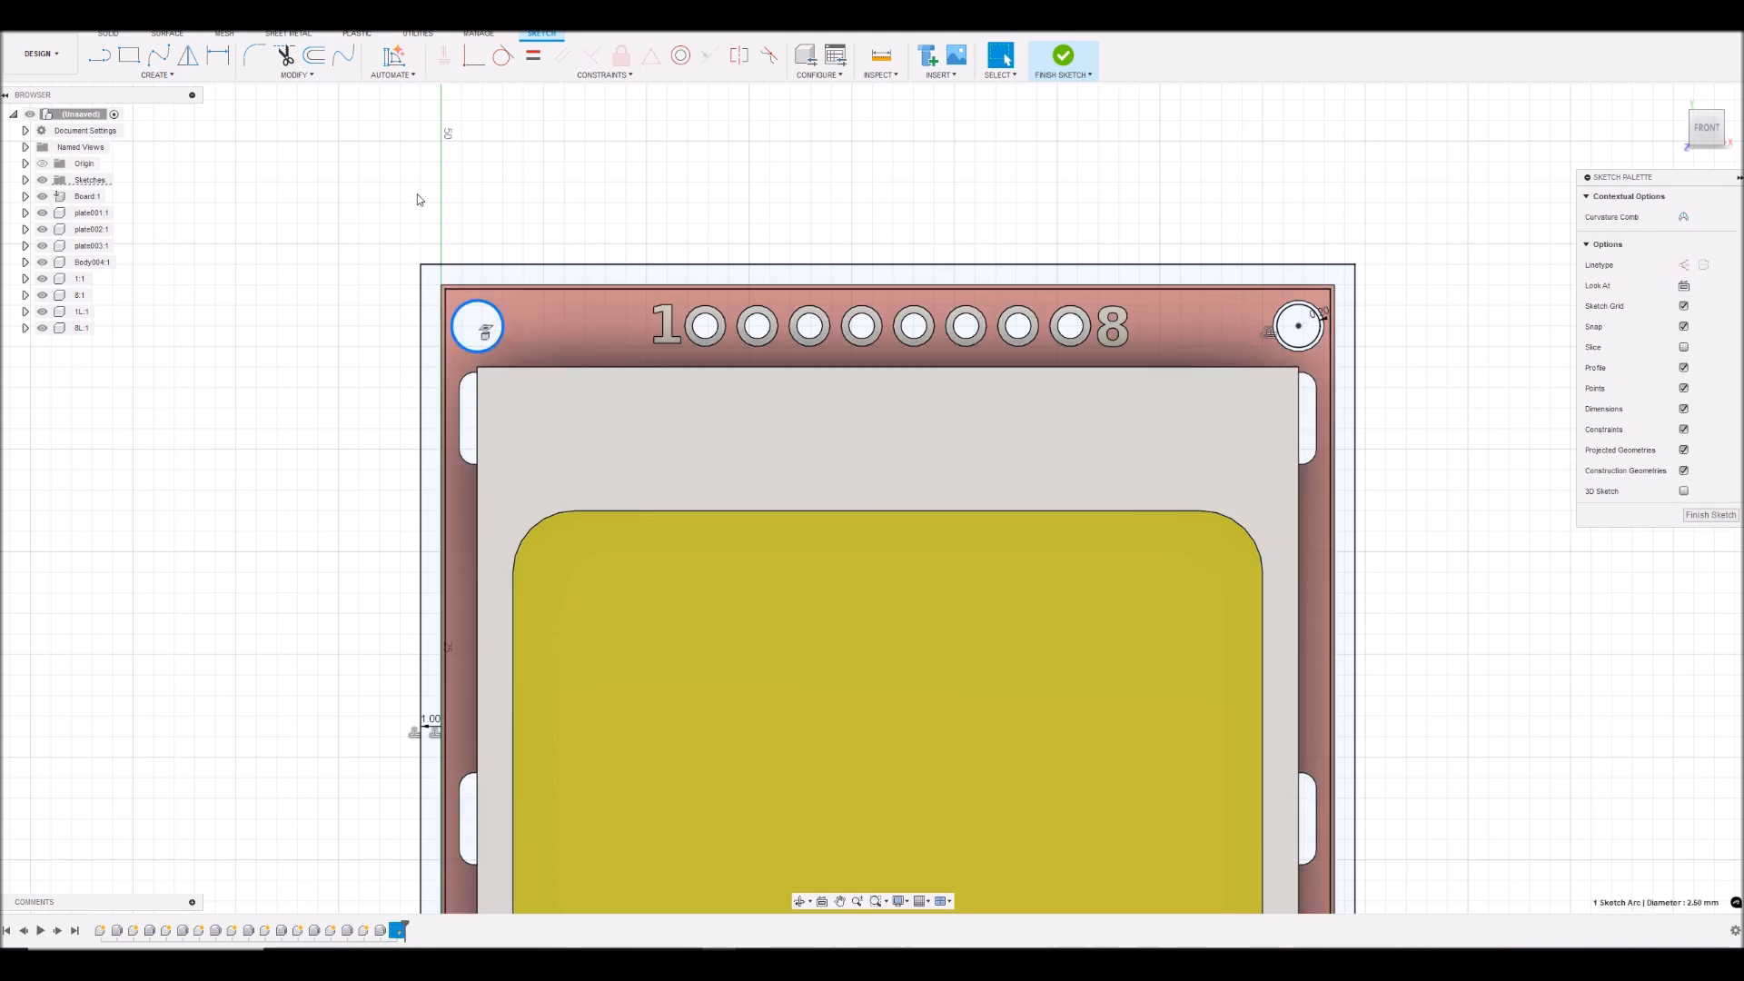
pyautogui.click(315, 57)
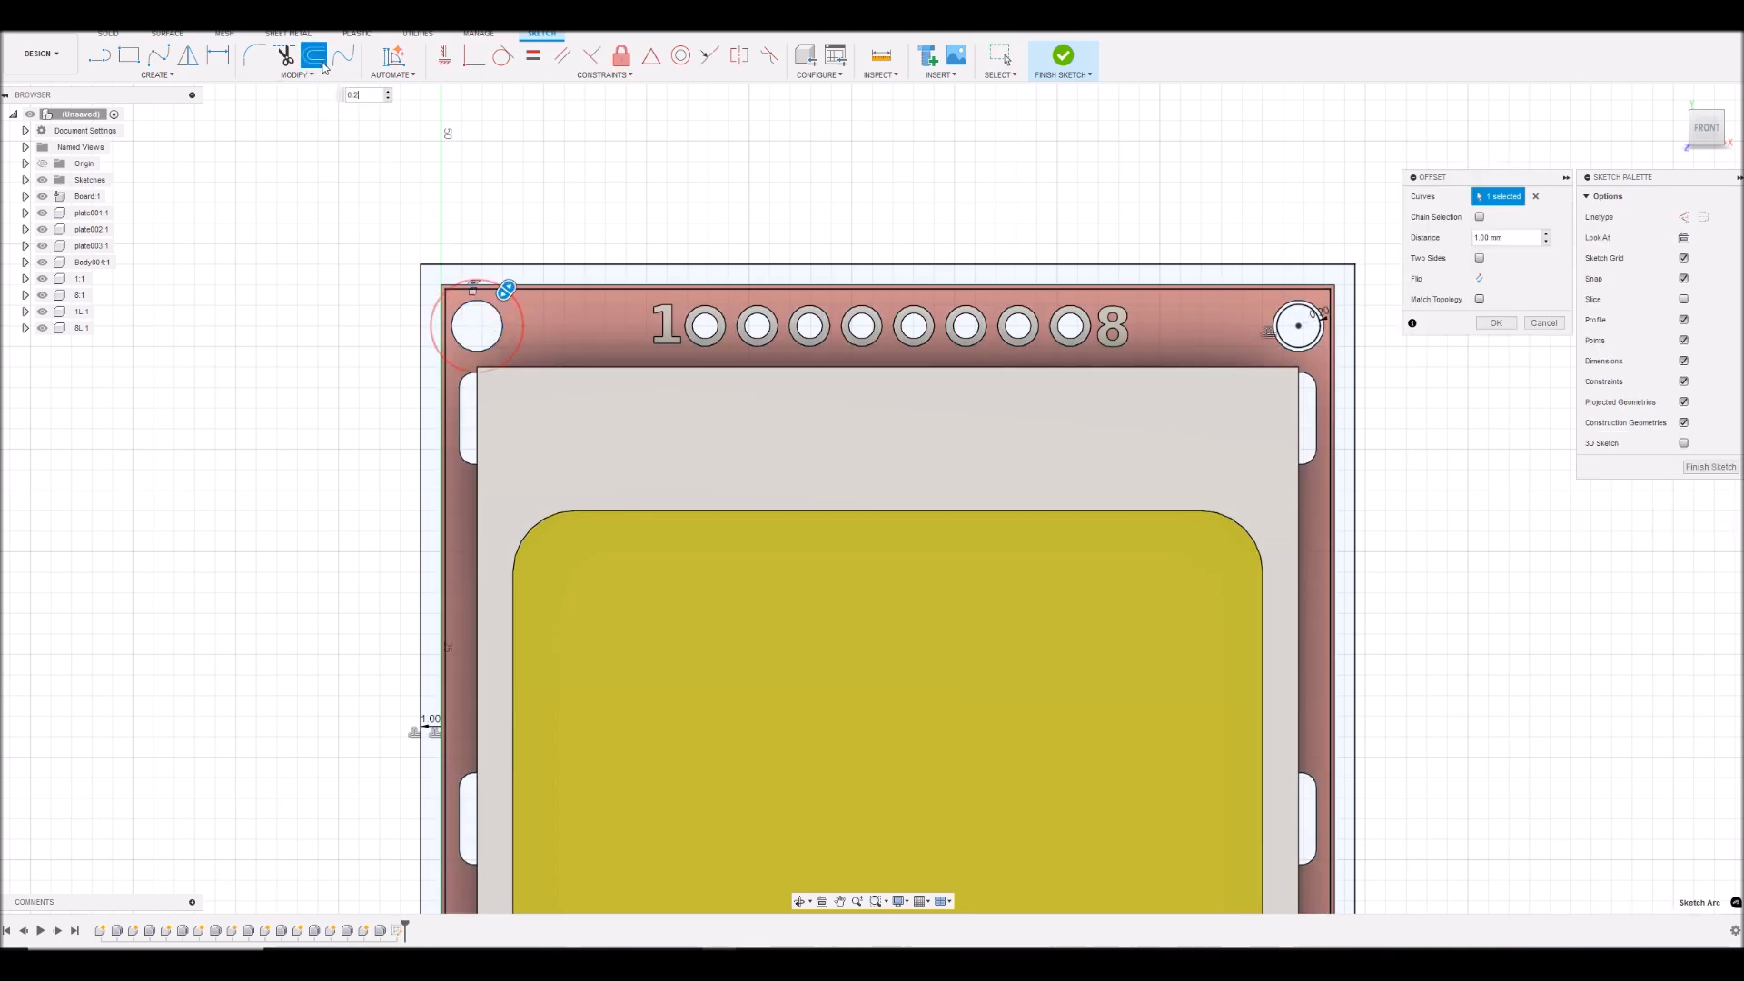
pyautogui.click(1480, 279)
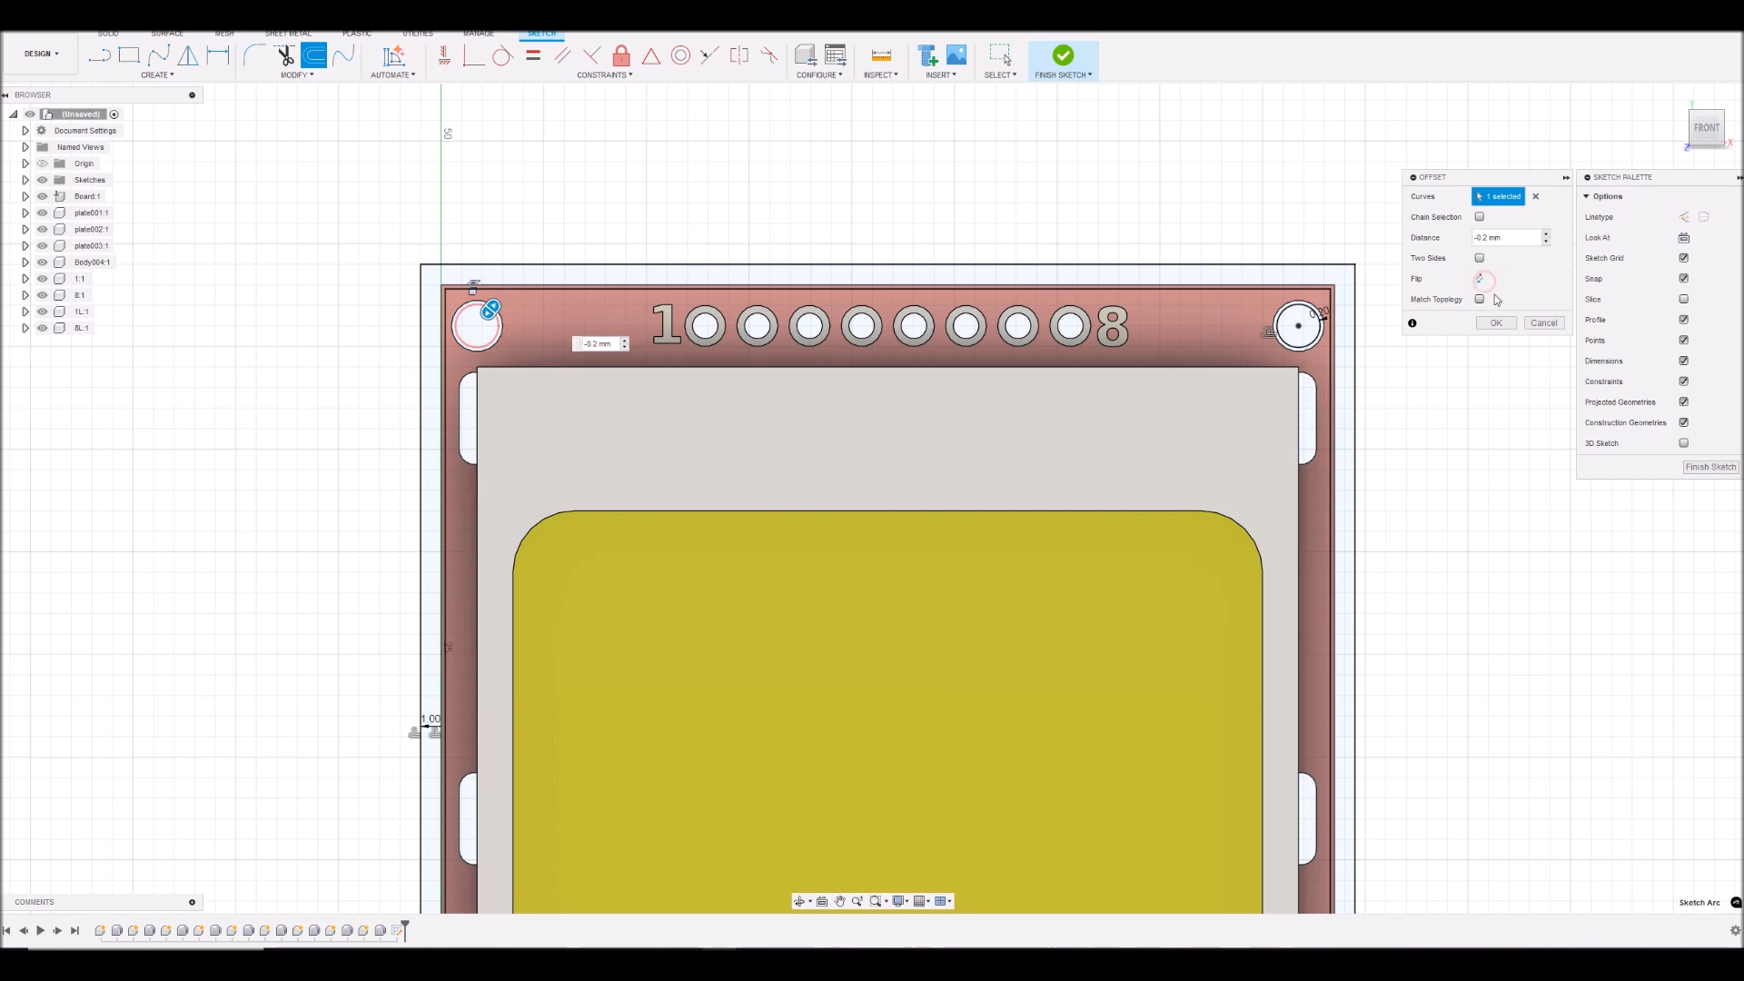
pyautogui.click(1498, 324)
# - Offset the board's lower-right mounting hole circle inward by 0.2 mm, flipping the offset direction
pyautogui.scroll(3, 1257, 482)
pyautogui.scroll(-5, 1268, 480)
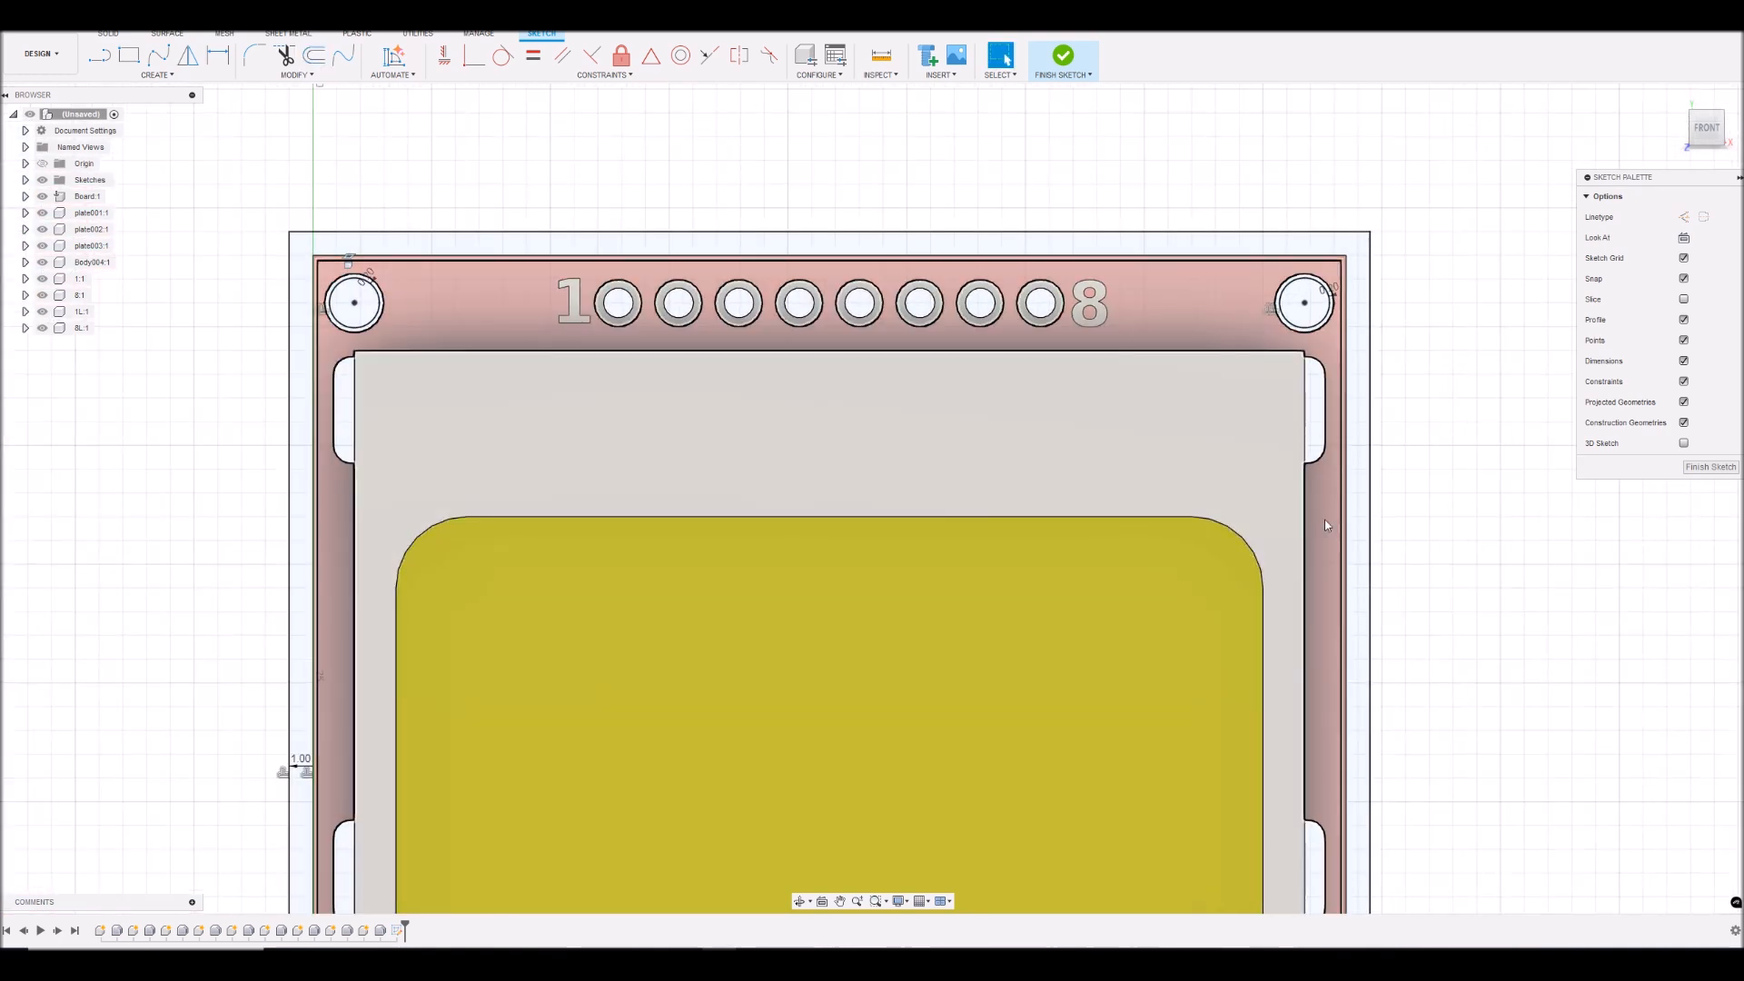
pyautogui.click(840, 901)
pyautogui.moveTo(986, 749); pyautogui.dragTo(975, 346)
pyautogui.rightClick(1496, 461)
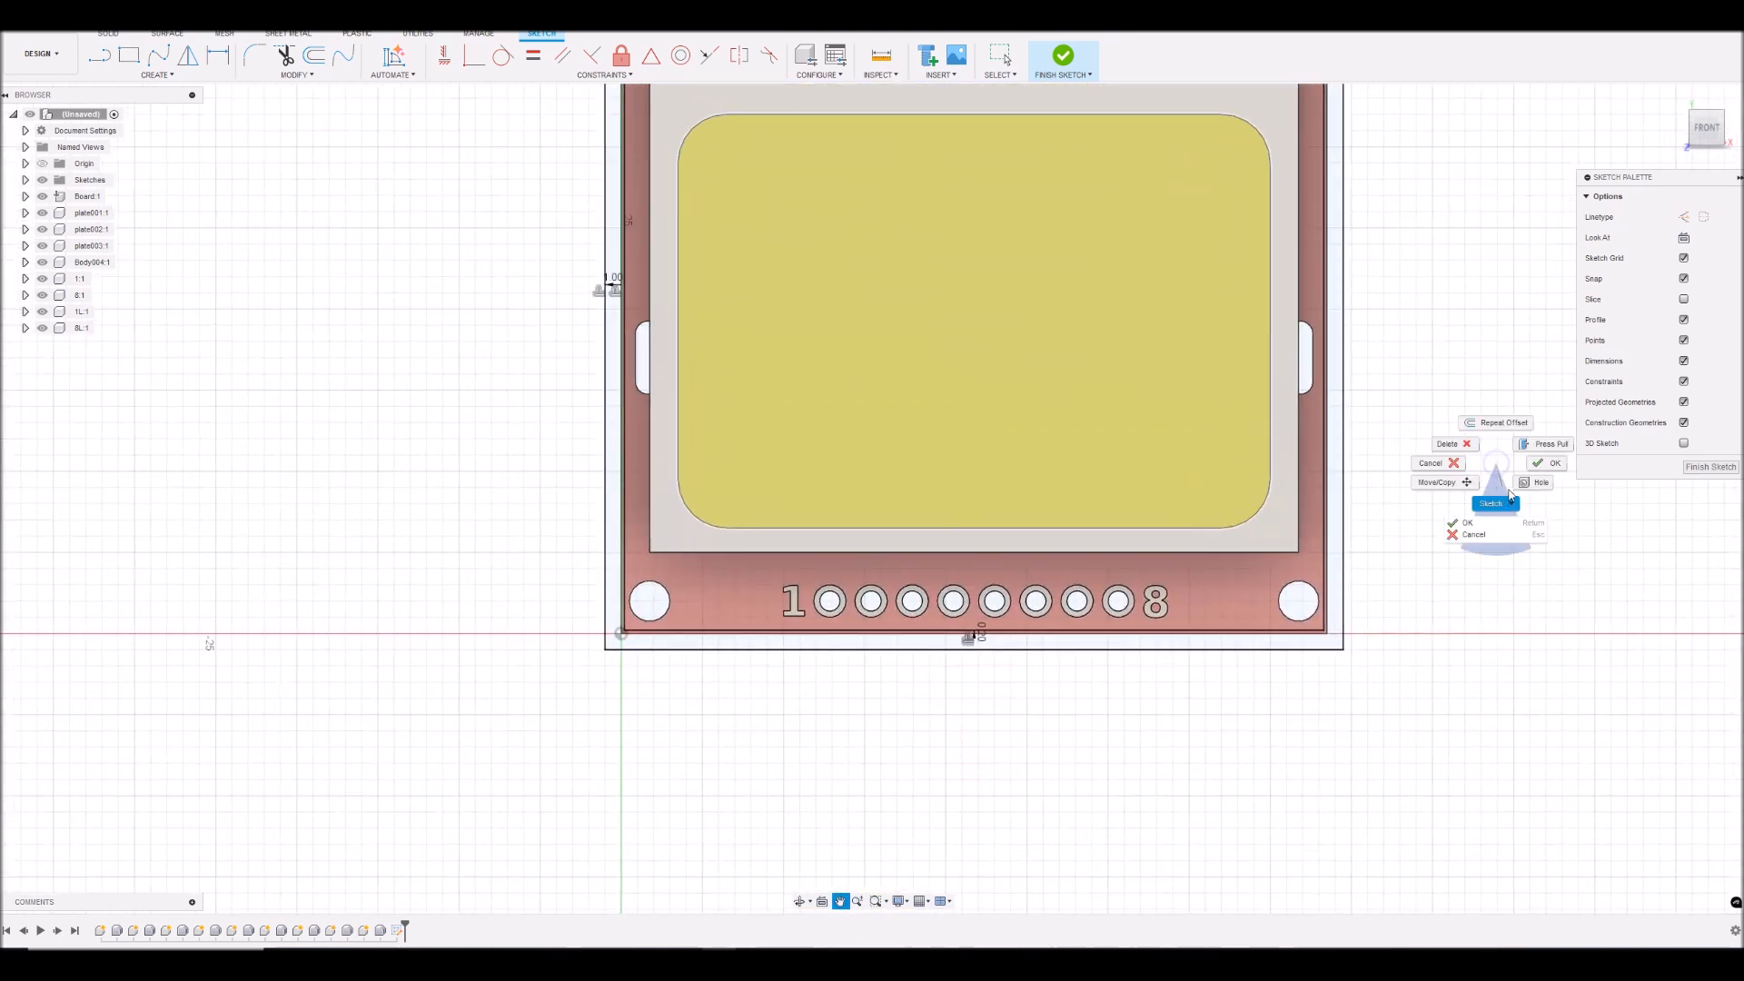
pyautogui.click(1546, 466)
pyautogui.click(1317, 603)
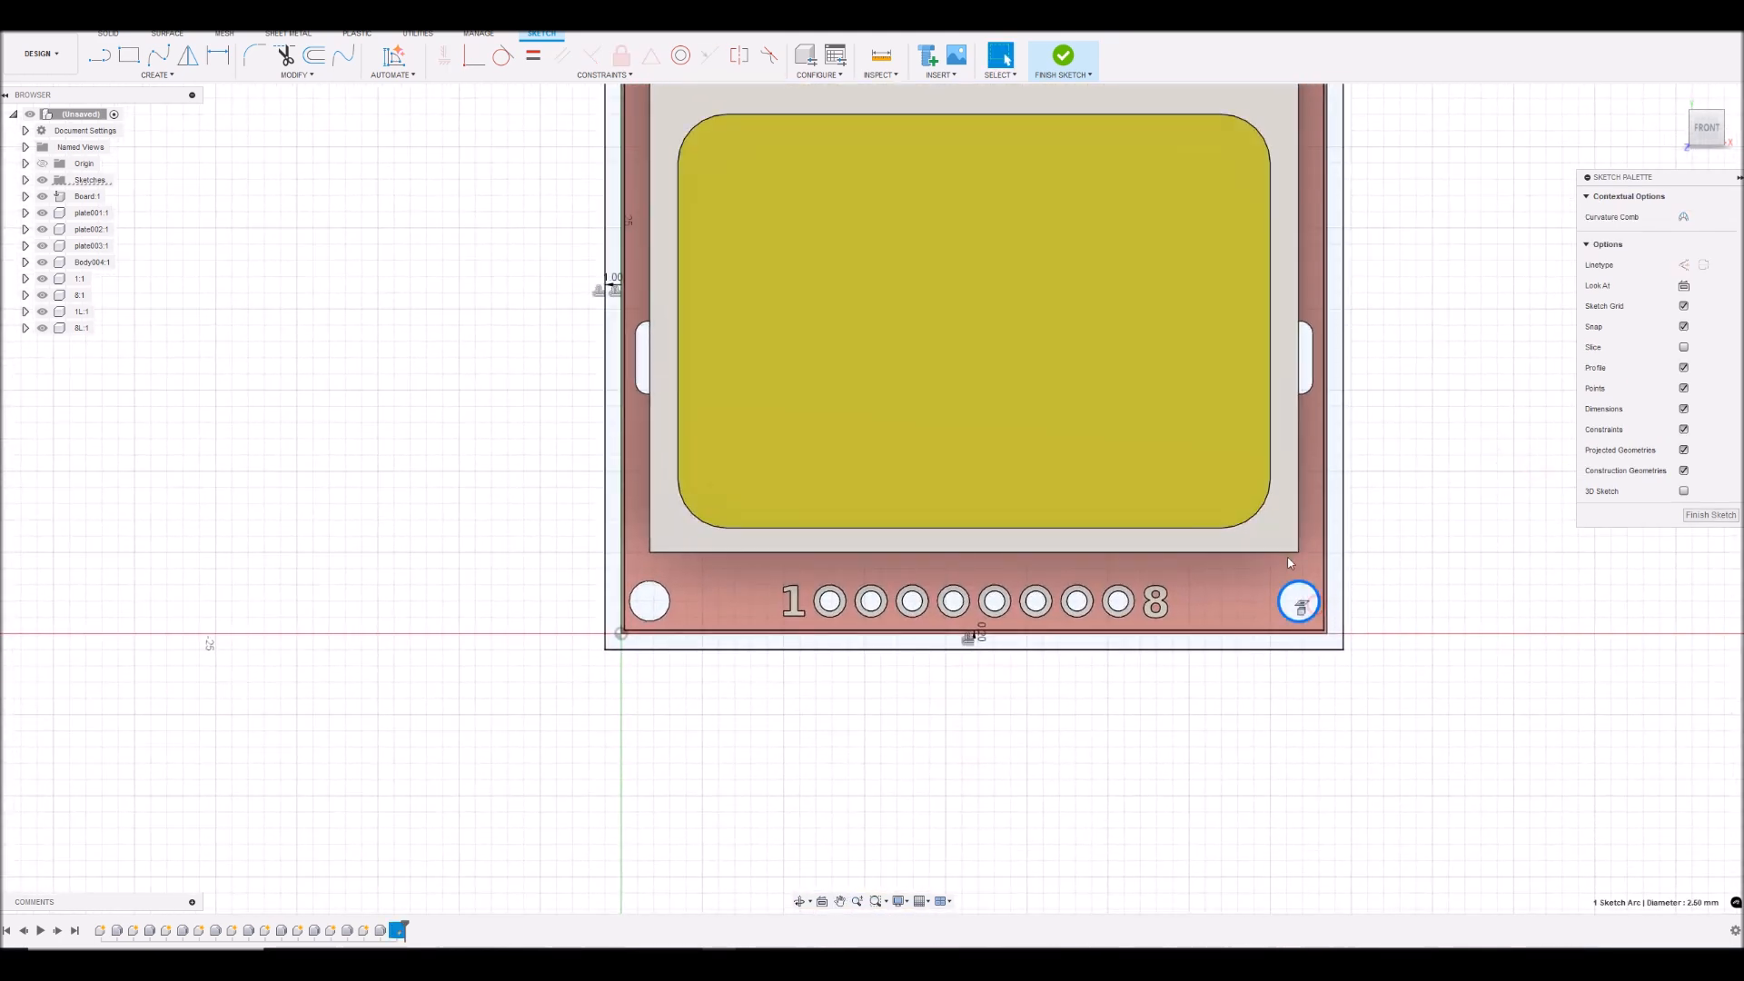
pyautogui.click(315, 56)
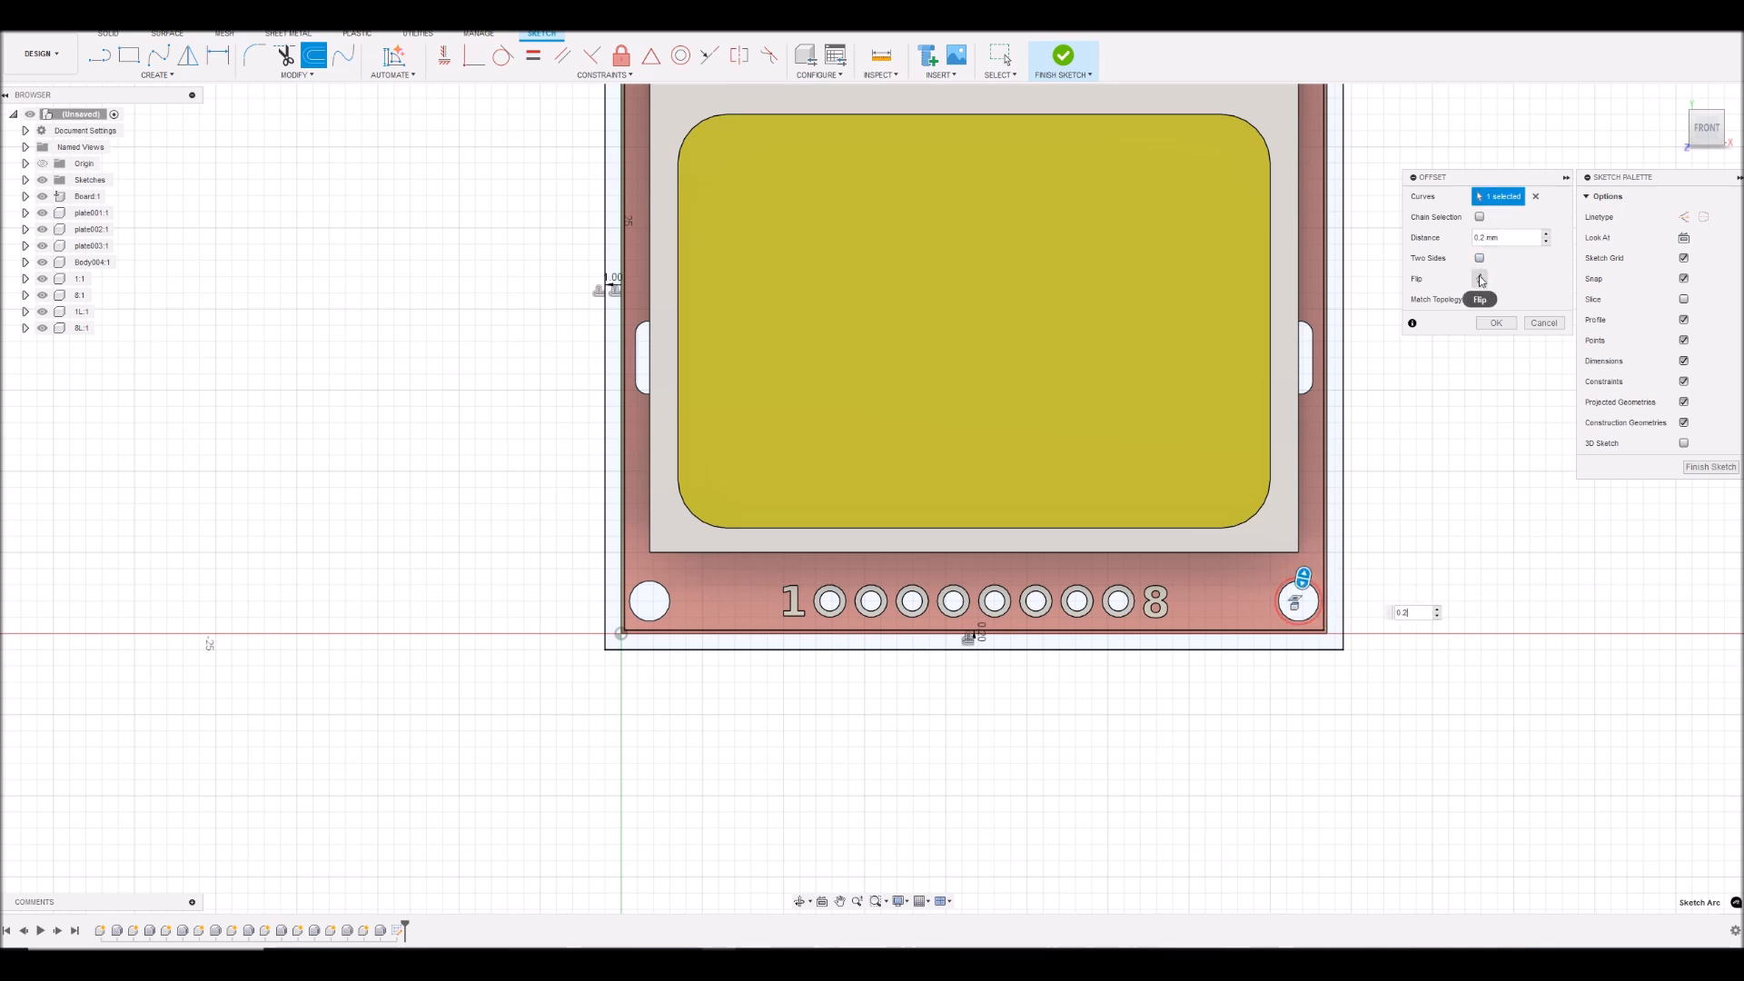
pyautogui.click(1496, 322)
# - Offset the board's lower-left mounting hole circle inward by 0.2 mm, flipping the offset direction
pyautogui.click(670, 614)
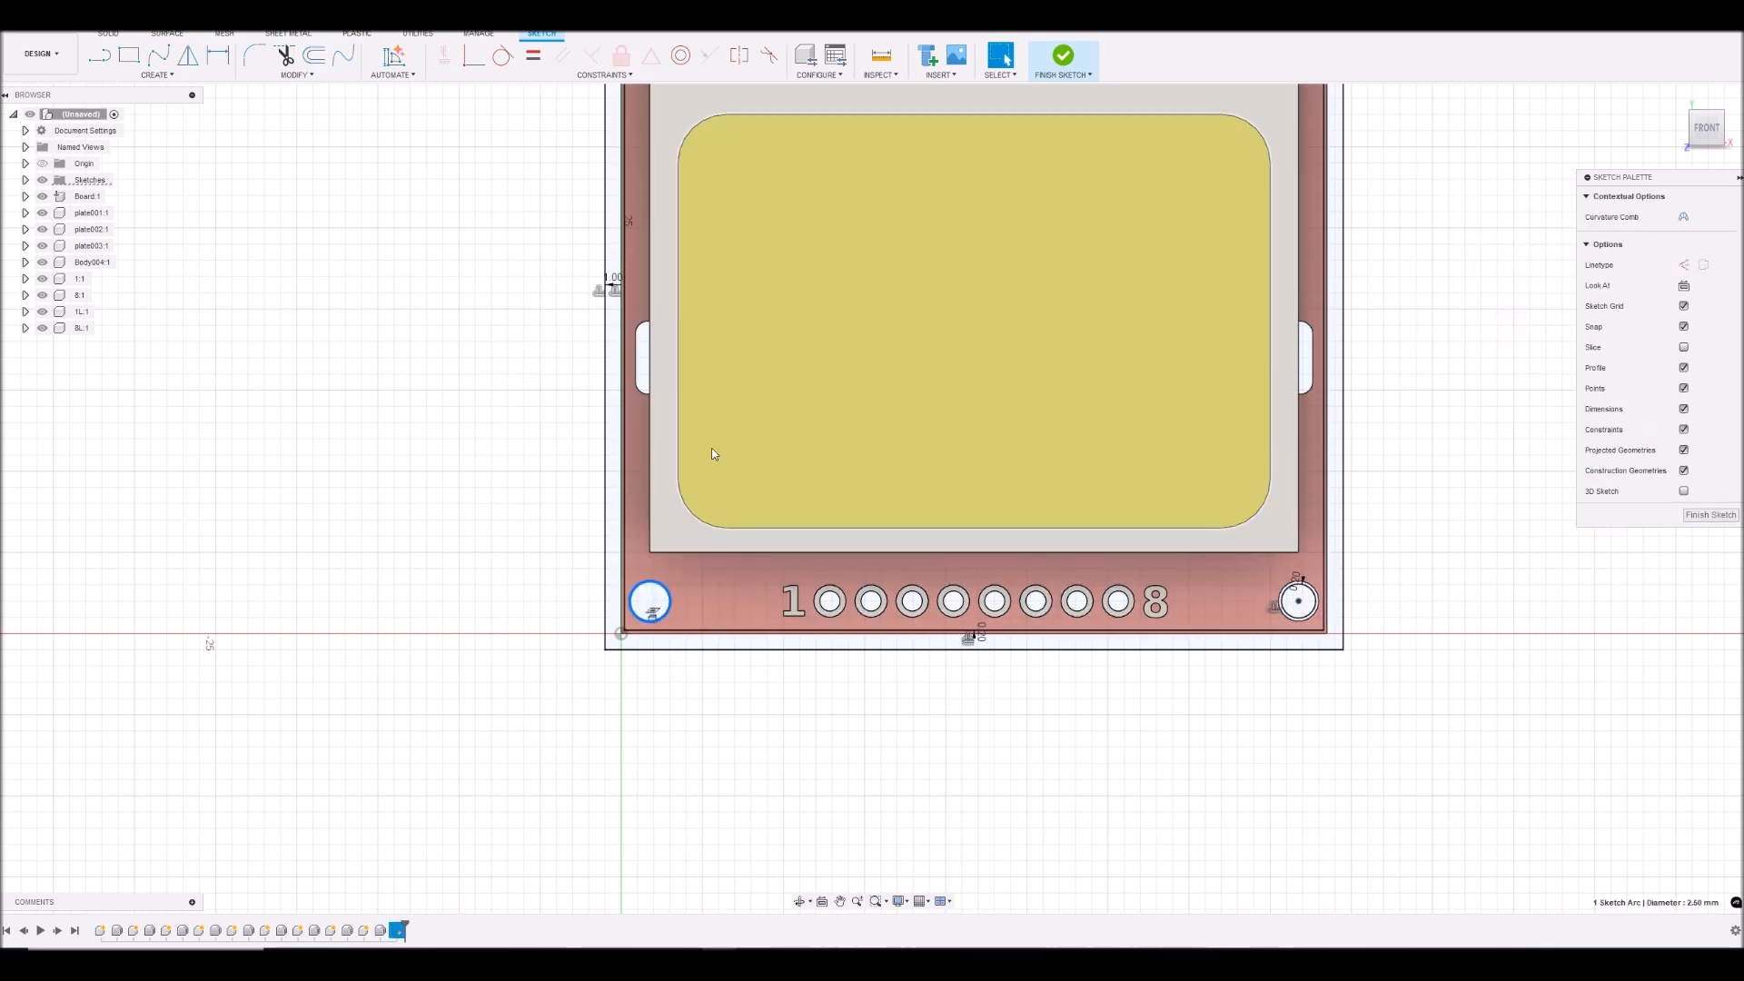
pyautogui.click(314, 57)
pyautogui.write('0.2')
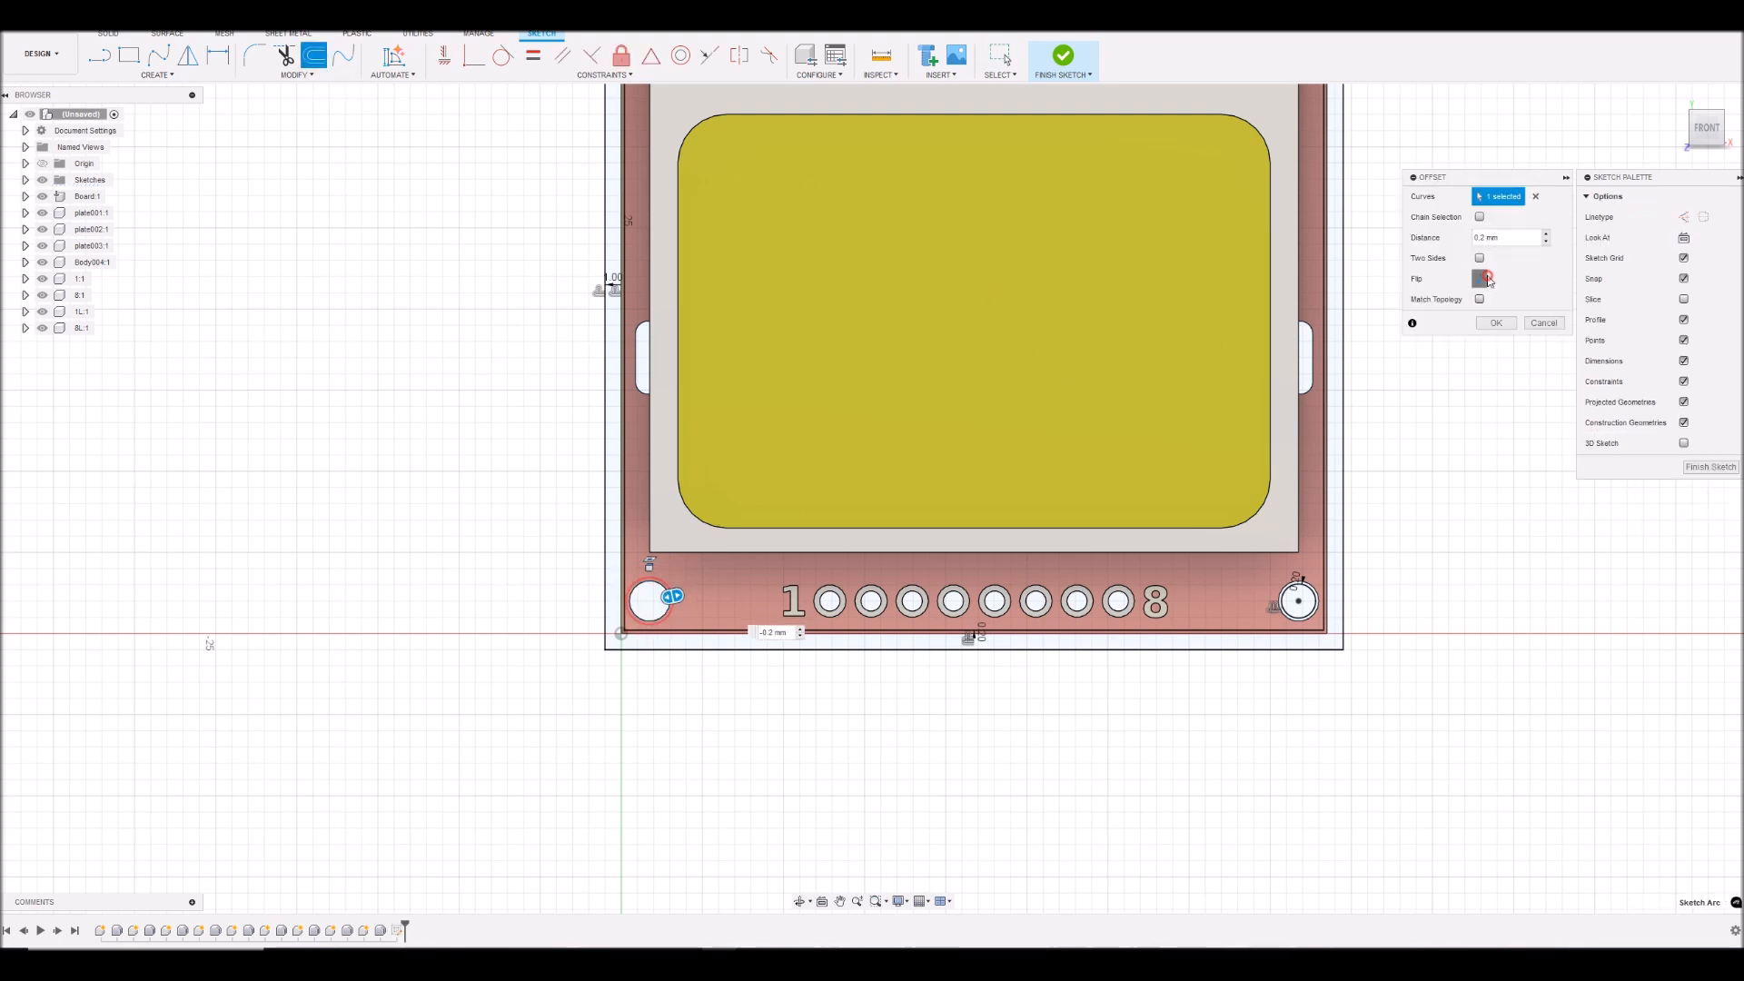
pyautogui.click(1496, 322)
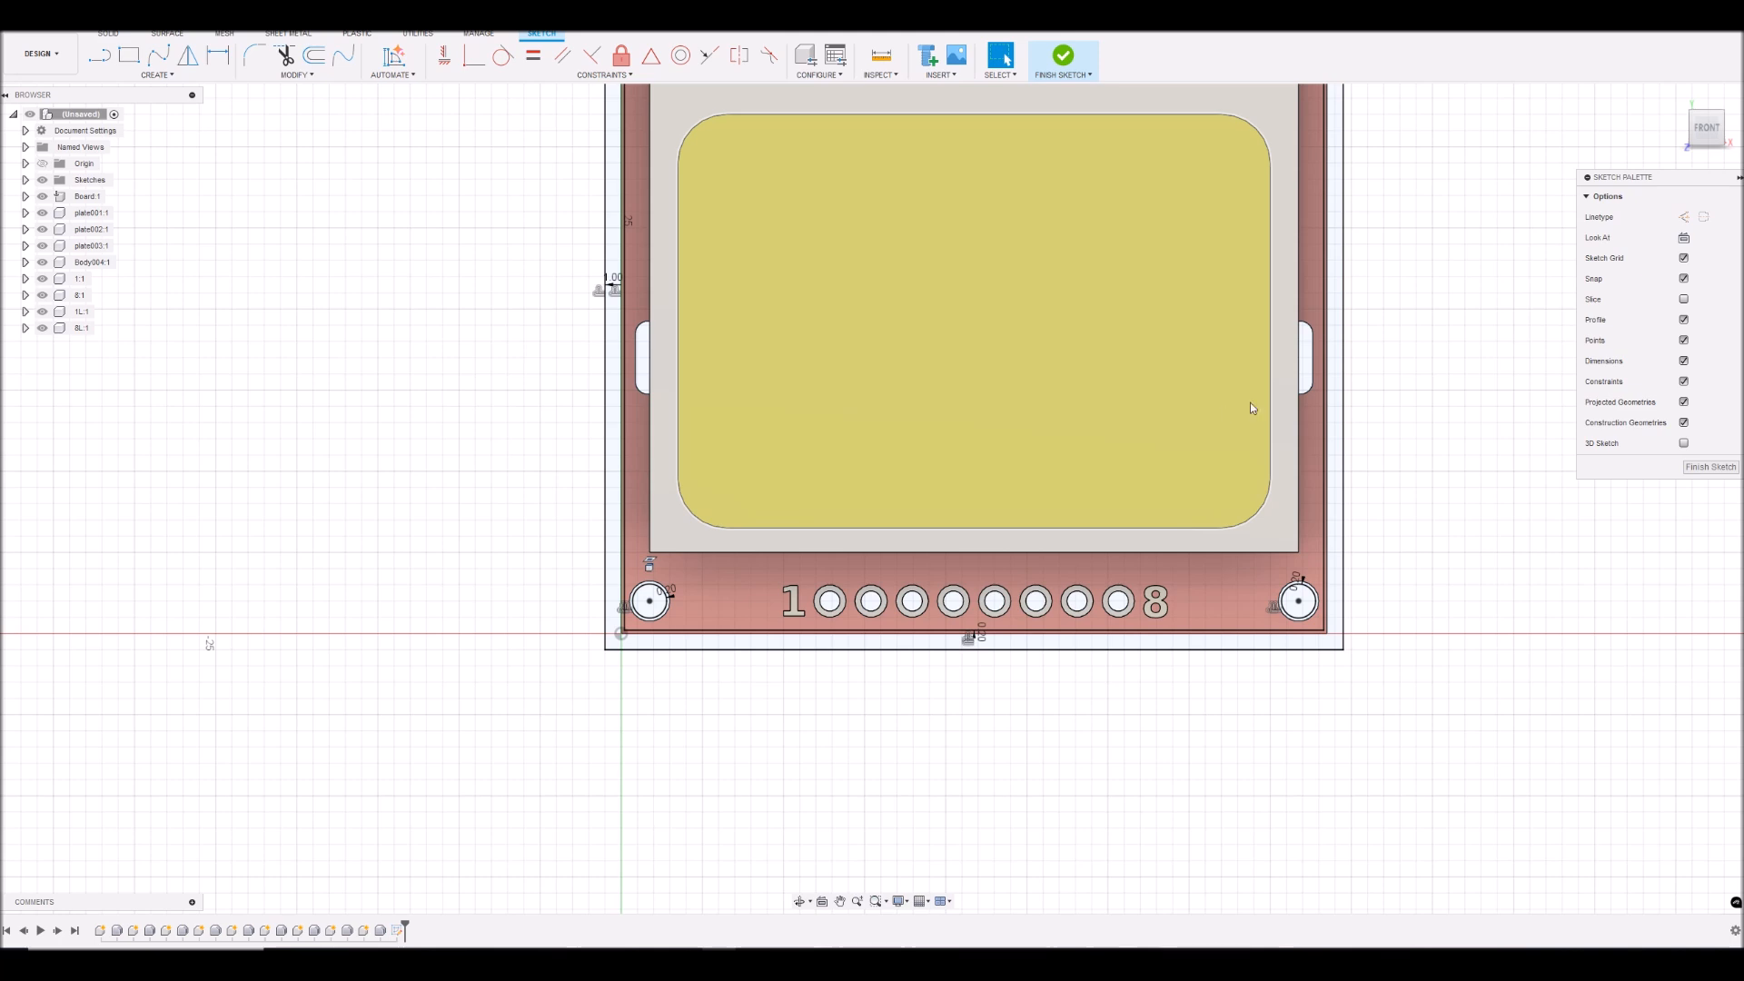
pyautogui.scroll(-3, 1341, 358)
pyautogui.scroll(4, 1359, 150)
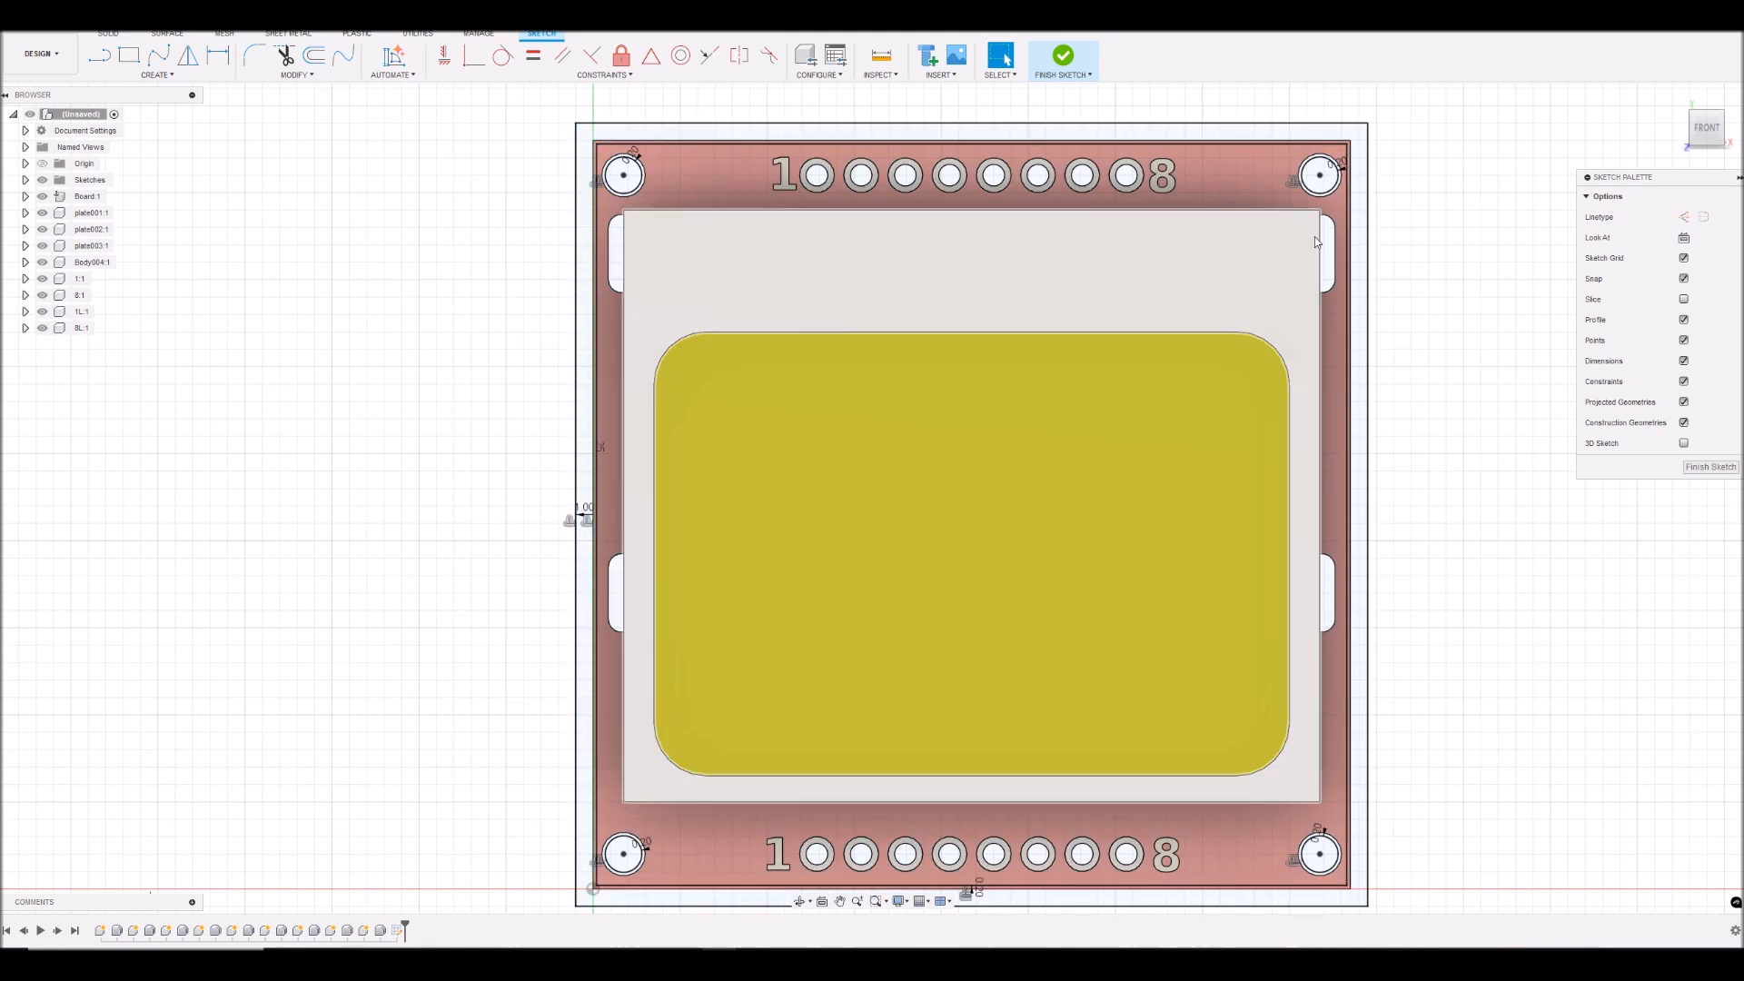
pyautogui.doubleClick(1322, 445)
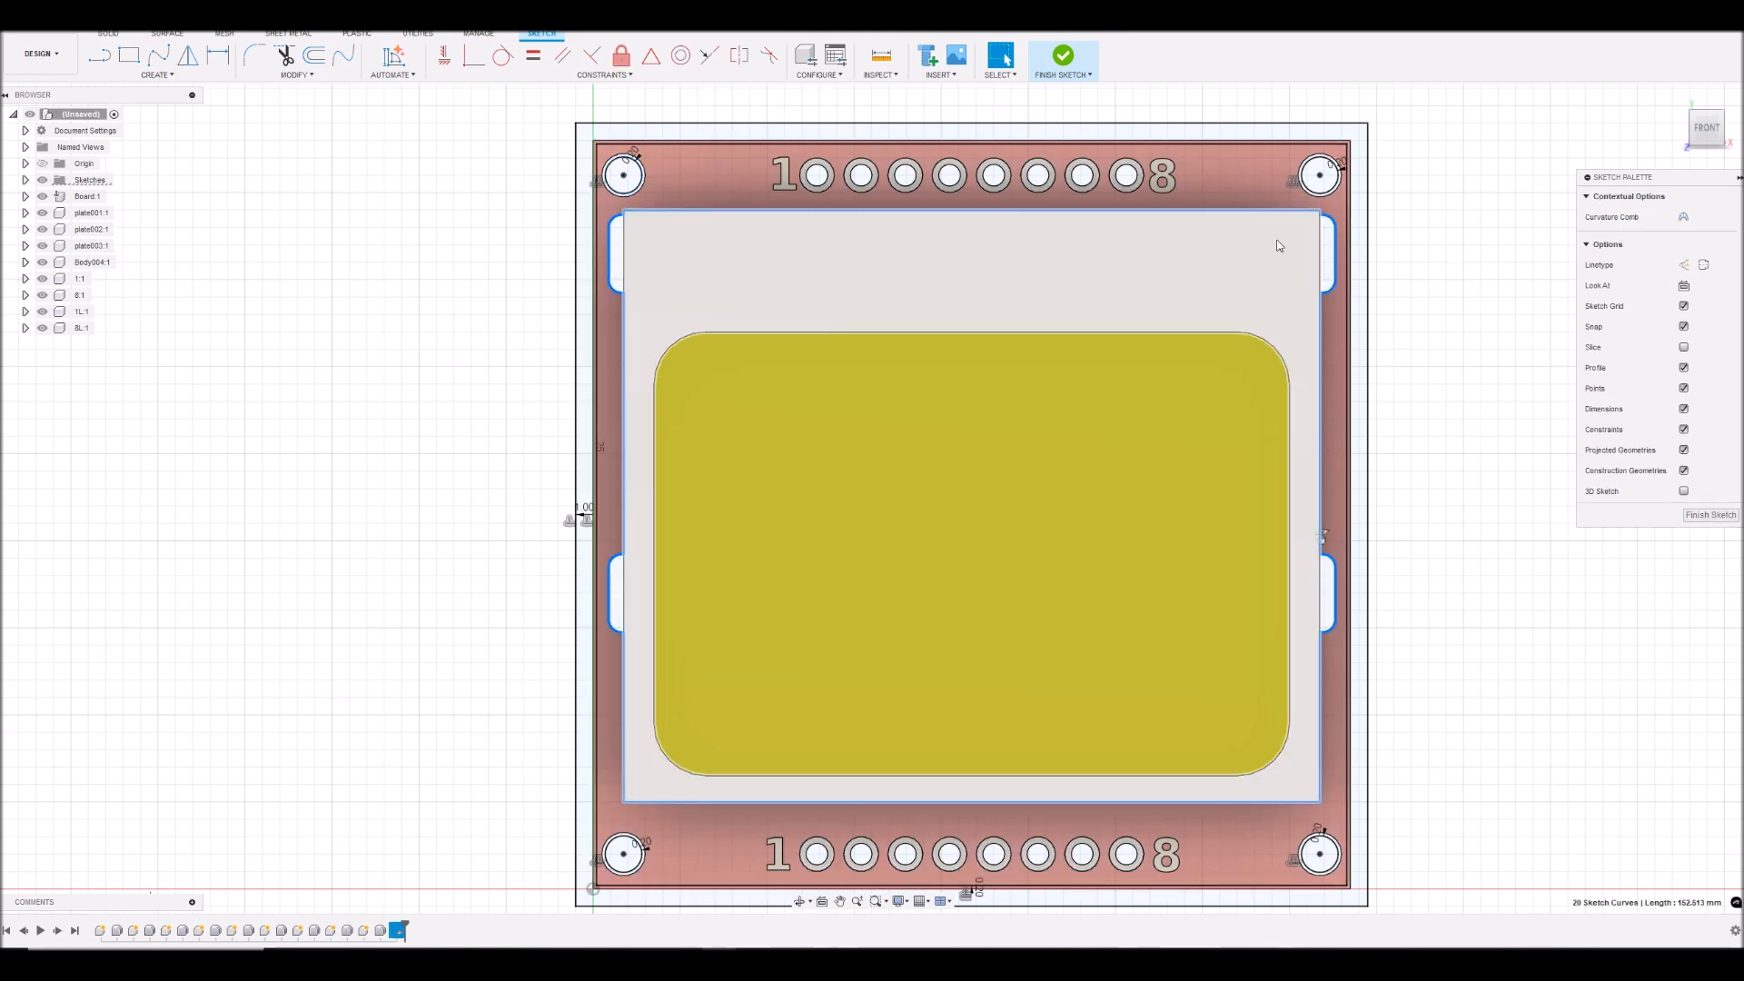
pyautogui.click(1402, 265)
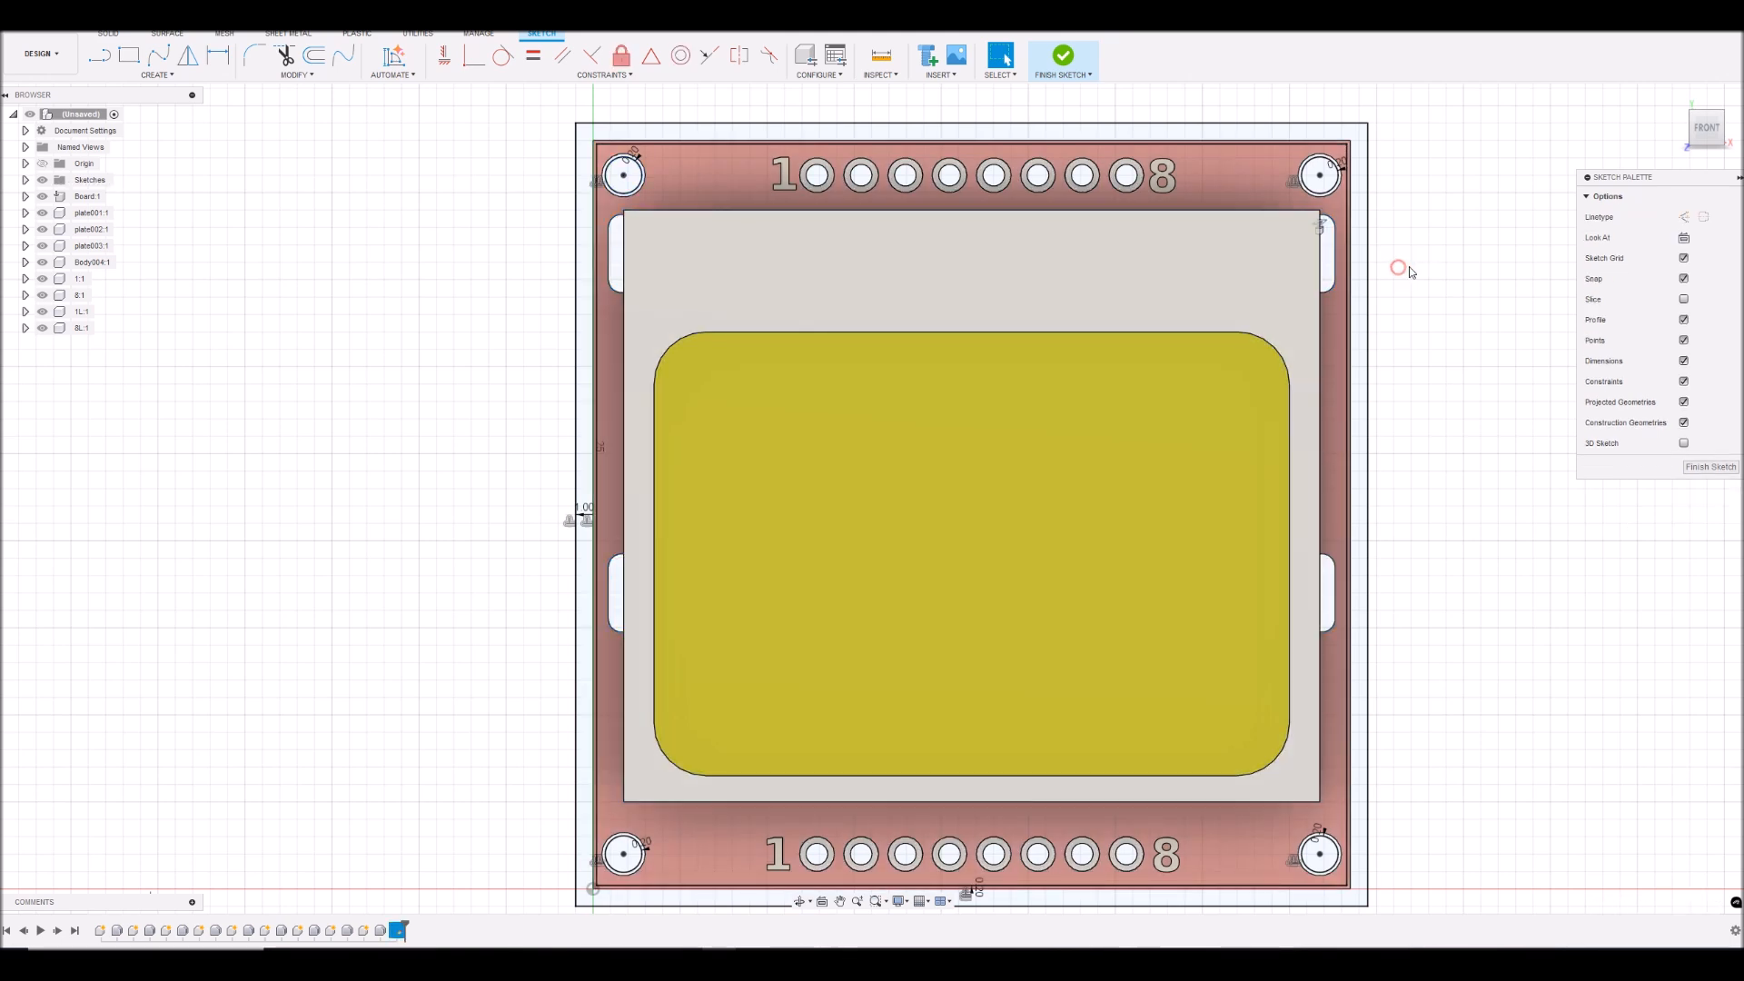
# - Draw a two-point rectangle over the grey display frame, from its upper-left corner to its lower-right corner, and end the Rectangle command
pyautogui.click(129, 56)
pyautogui.scroll(2, 567, 195)
pyautogui.scroll(2, 568, 195)
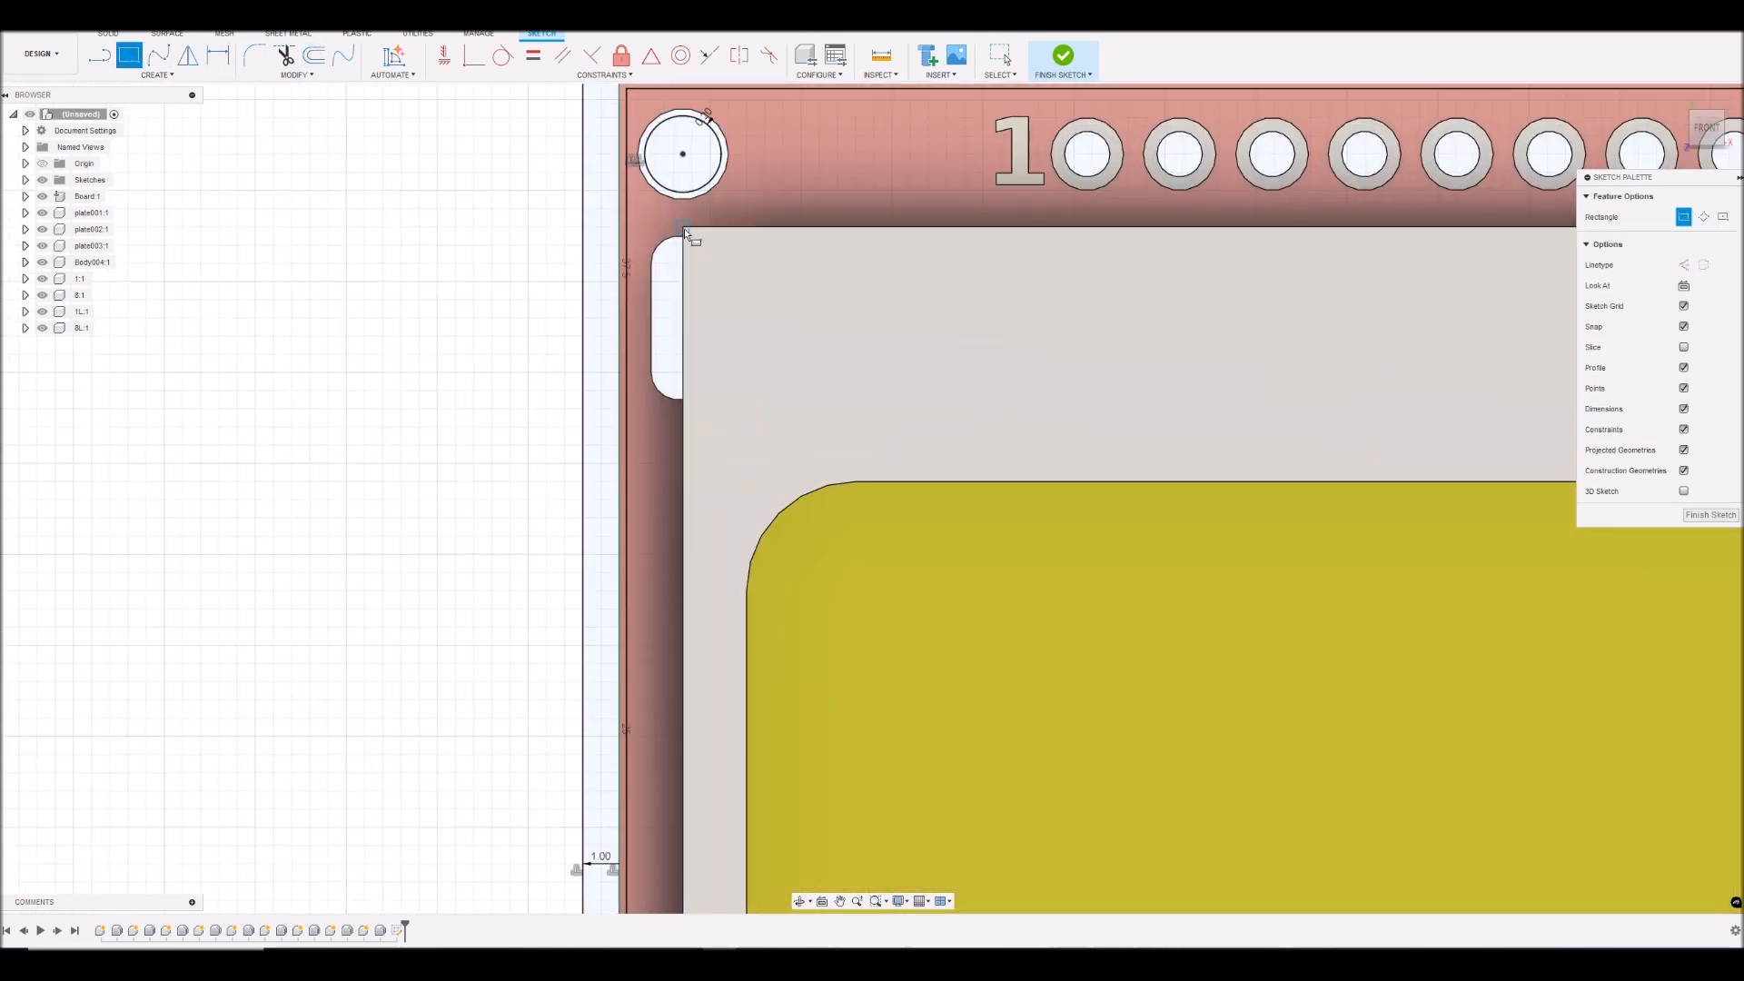
pyautogui.click(683, 227)
pyautogui.scroll(-4, 765, 318)
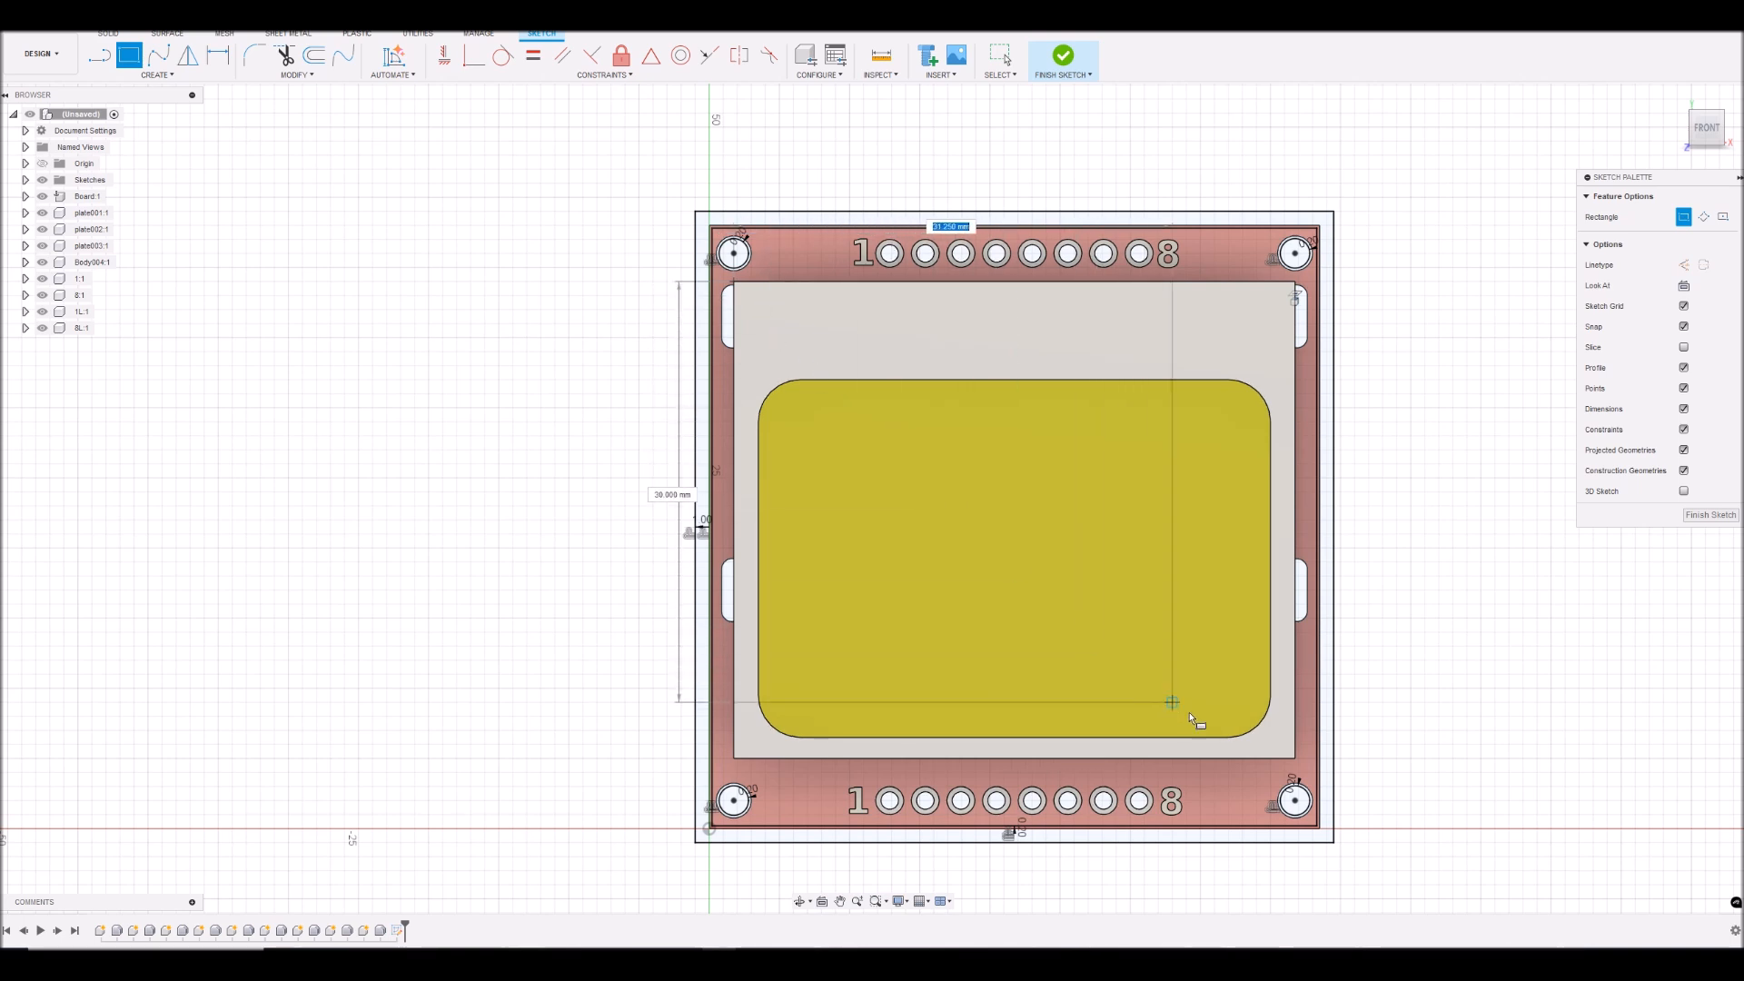
pyautogui.scroll(3, 1288, 763)
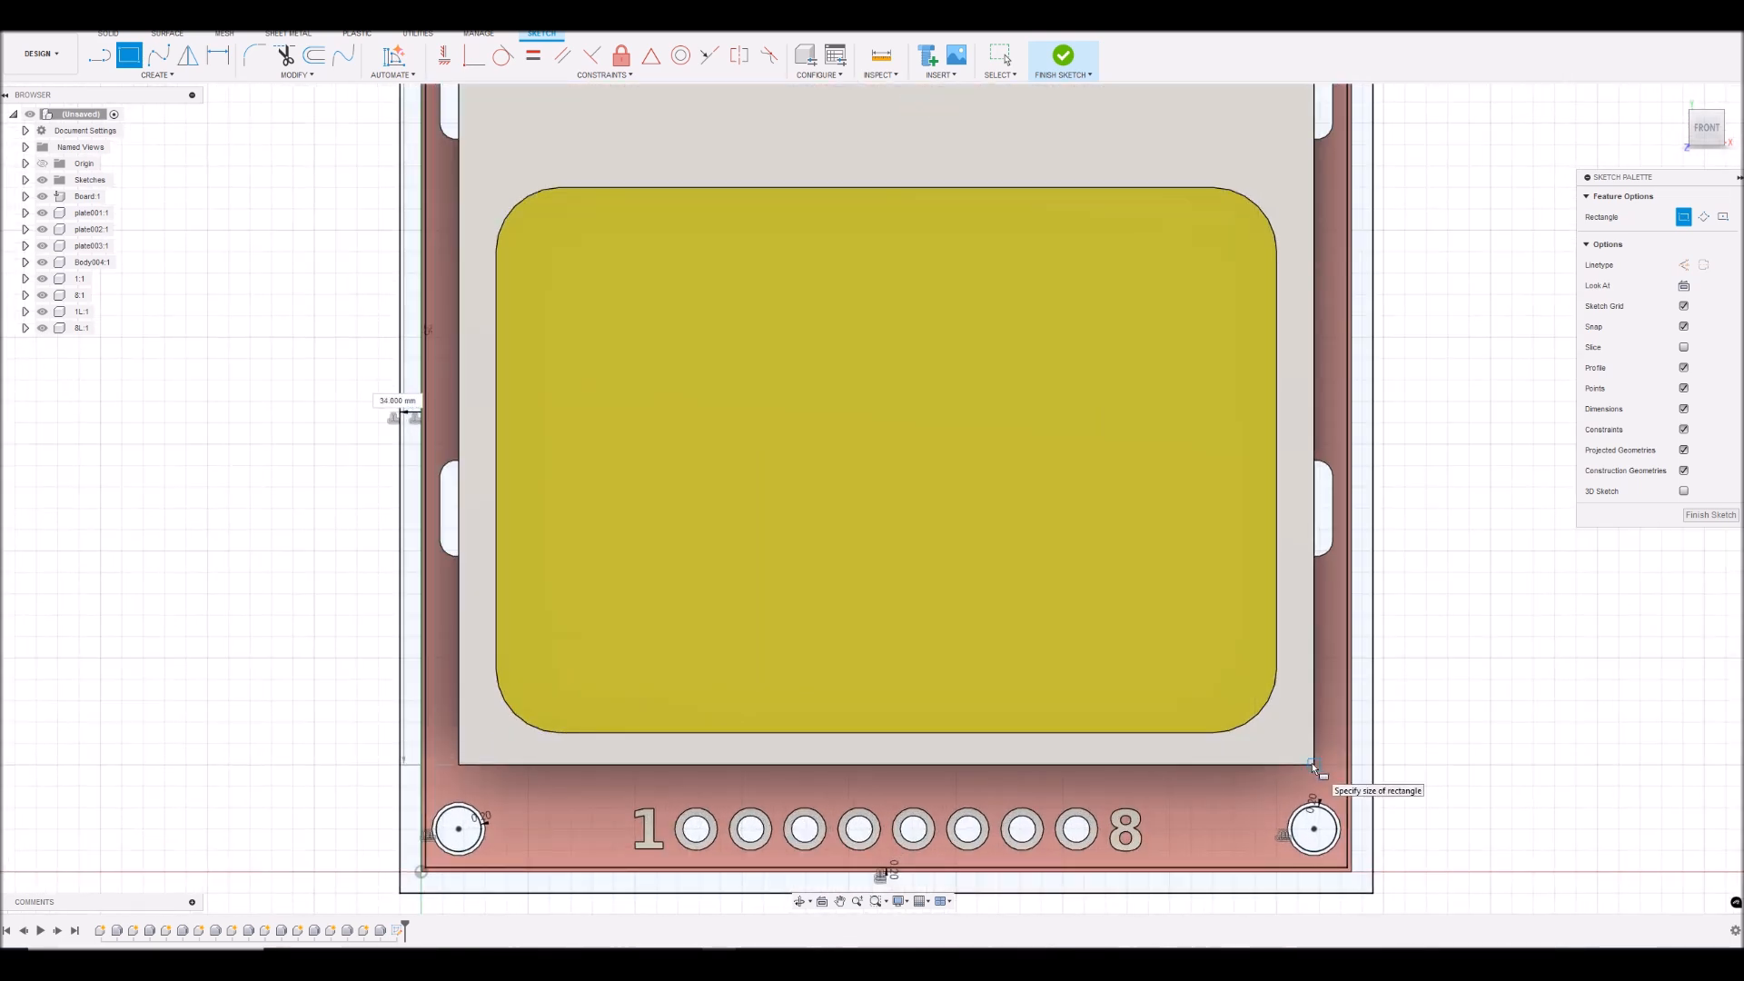
pyautogui.click(1314, 768)
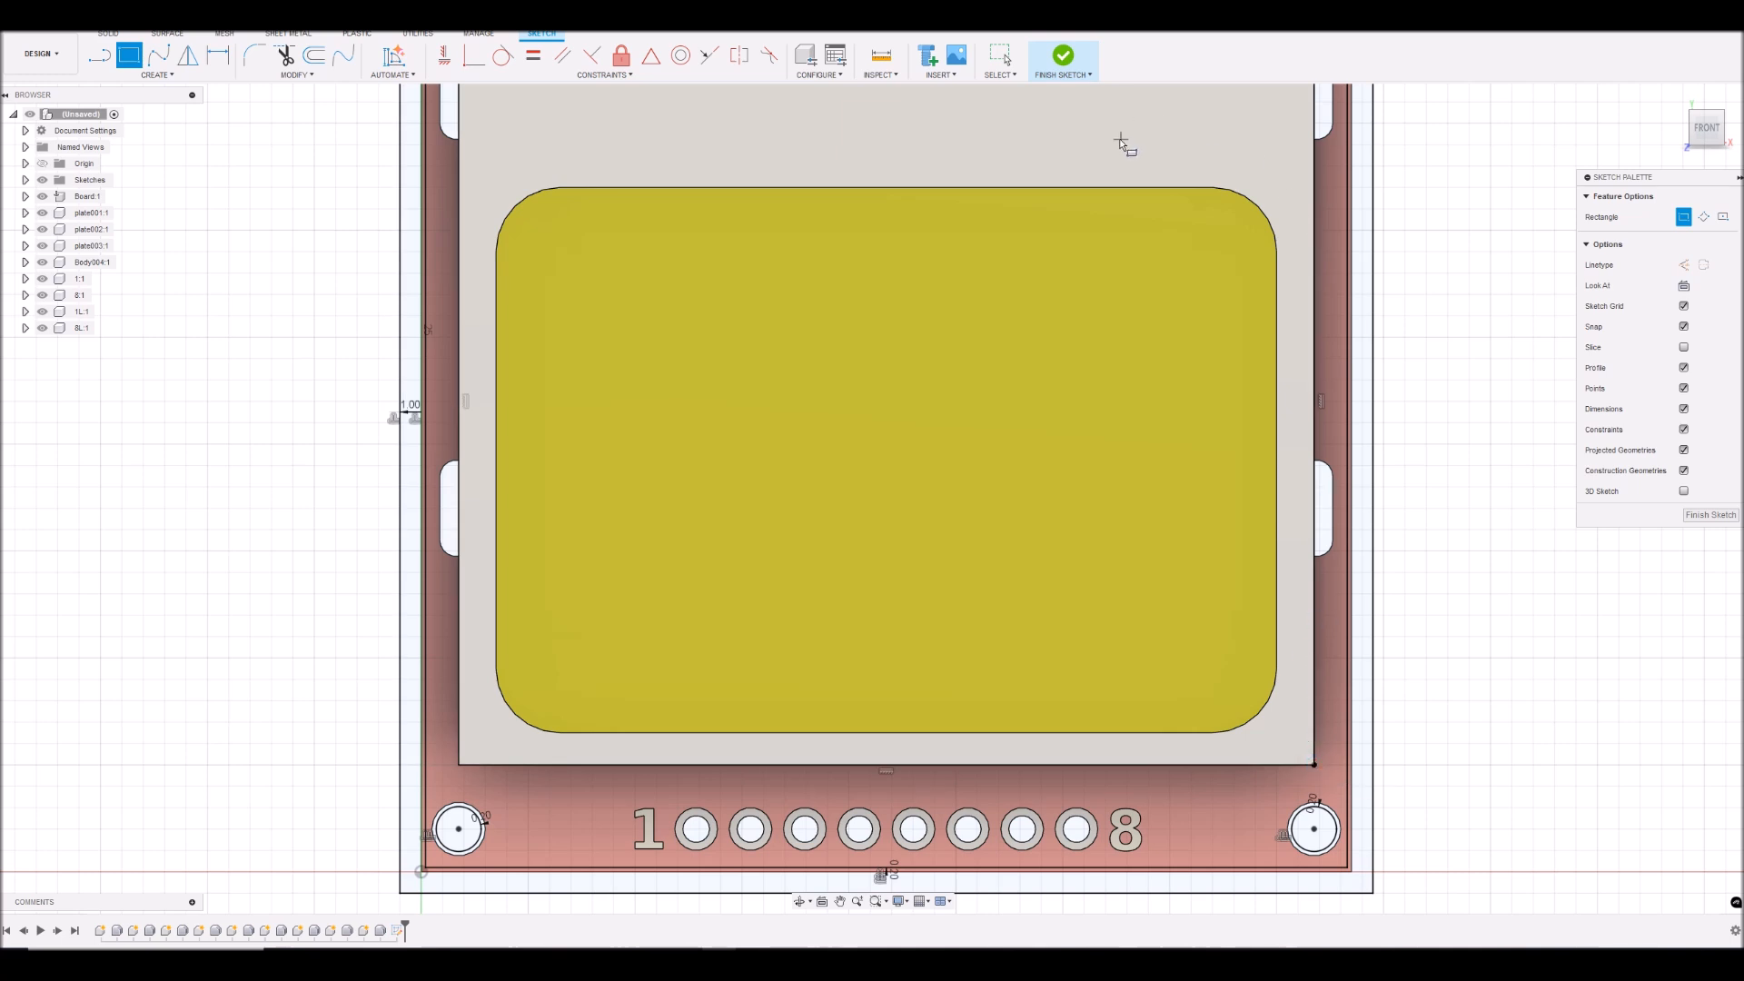
pyautogui.rightClick(1429, 219)
pyautogui.click(1473, 226)
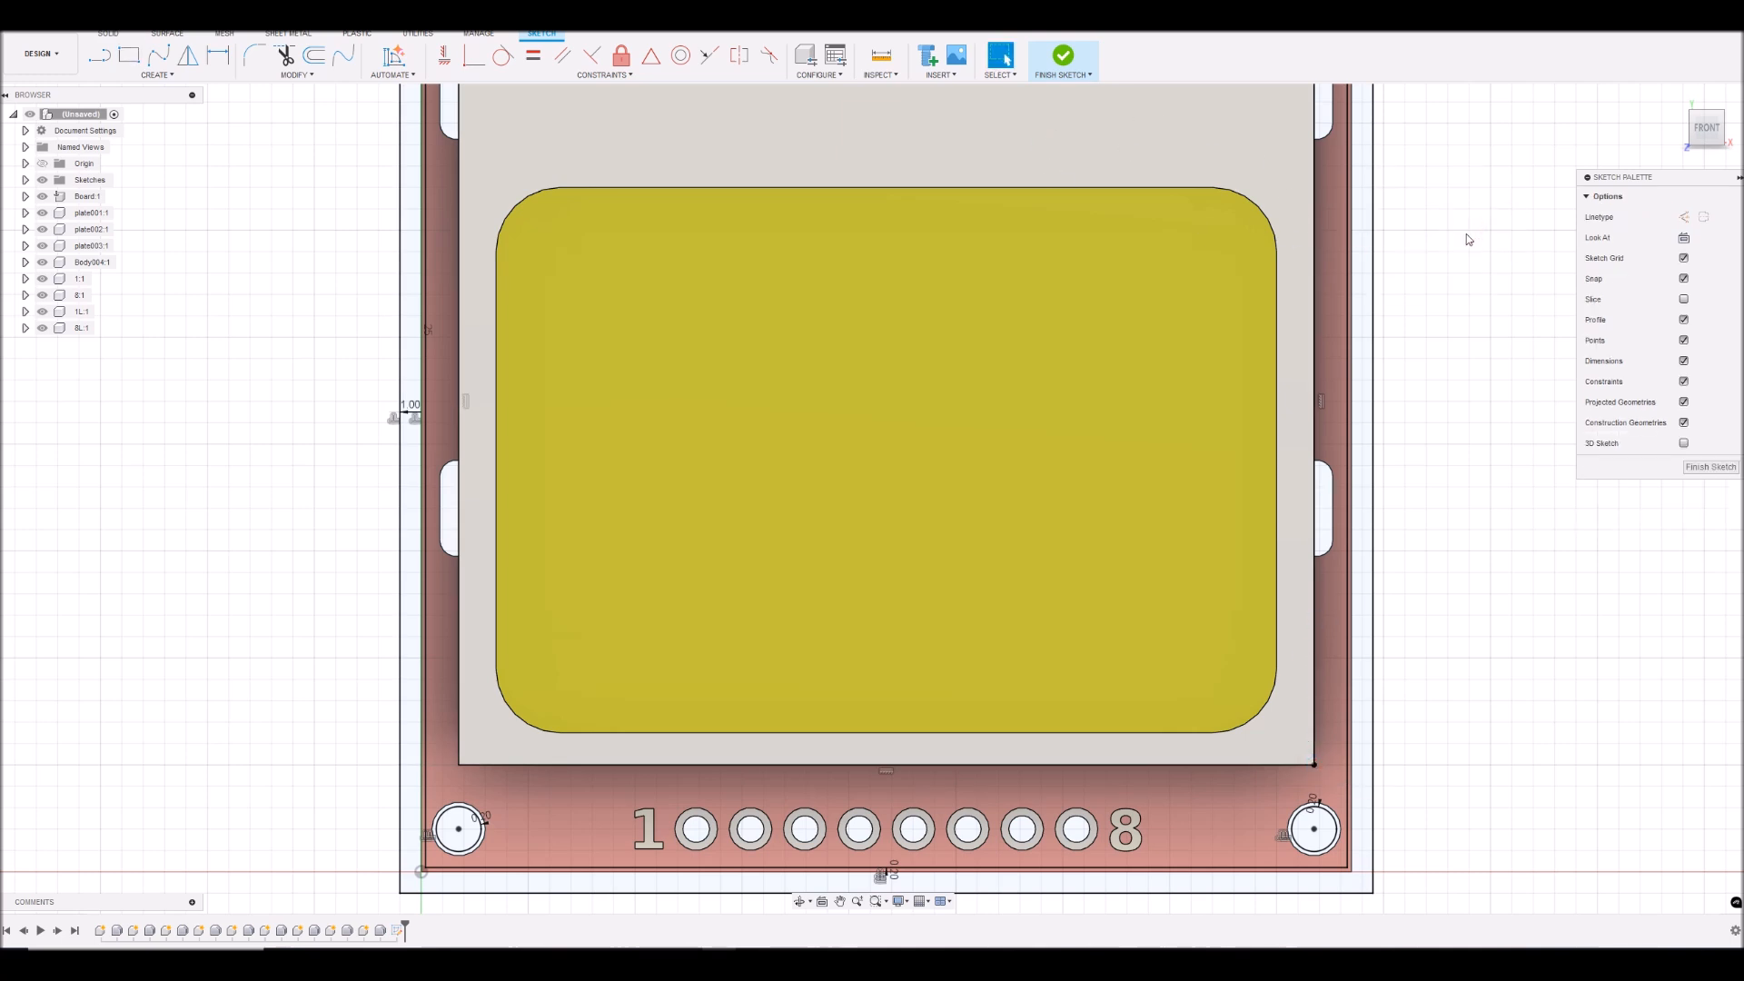
# - Check the length of the yellow display window's upper edge and the radius of its upper-right corner
pyautogui.scroll(2, 1469, 239)
pyautogui.click(809, 202)
pyautogui.click(808, 200)
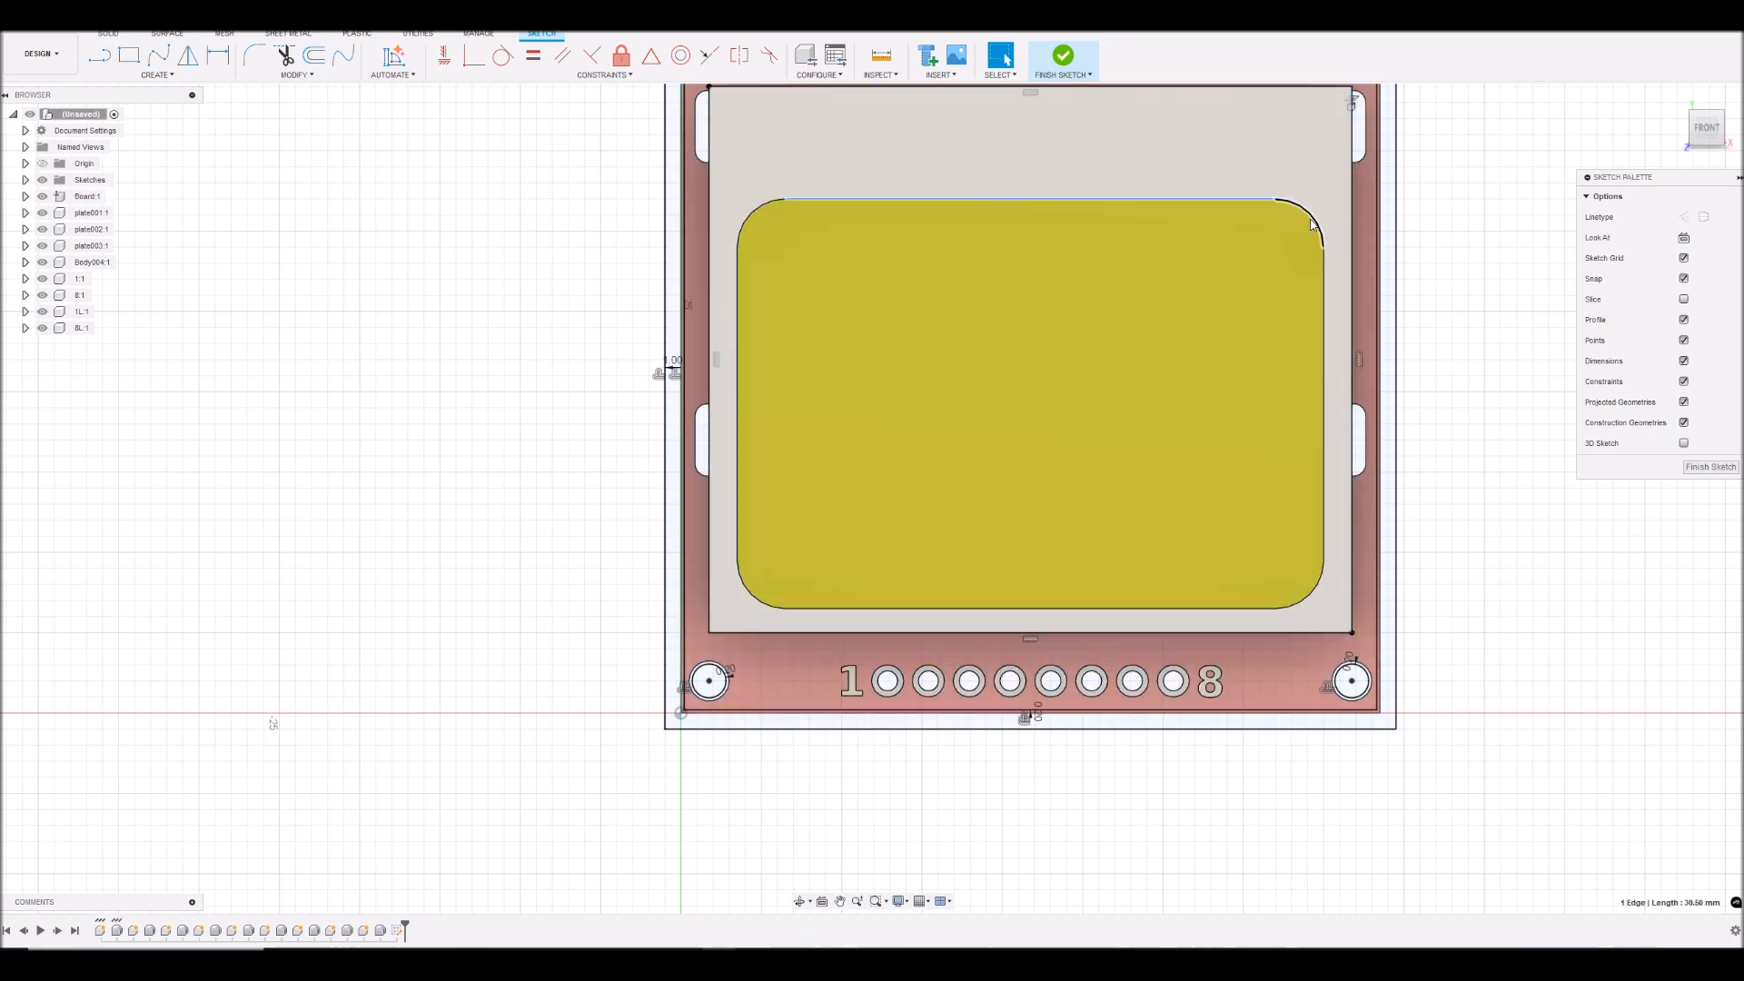
pyautogui.click(1311, 221)
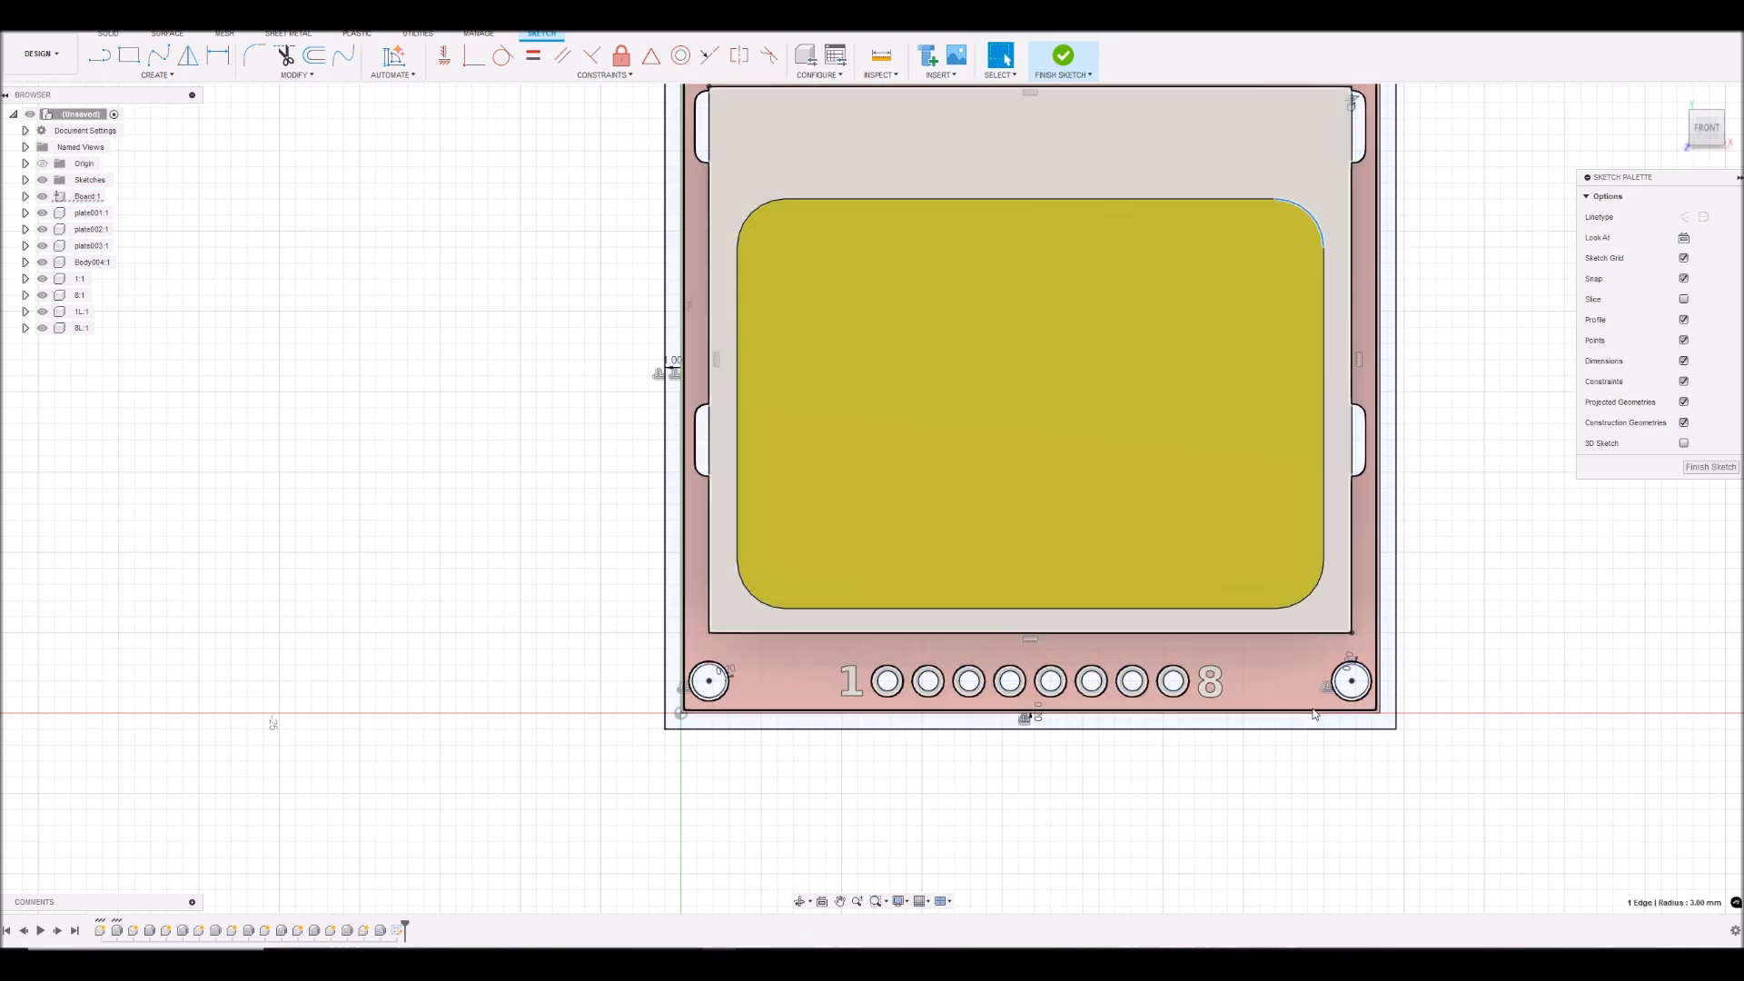
pyautogui.scroll(1, 1501, 263)
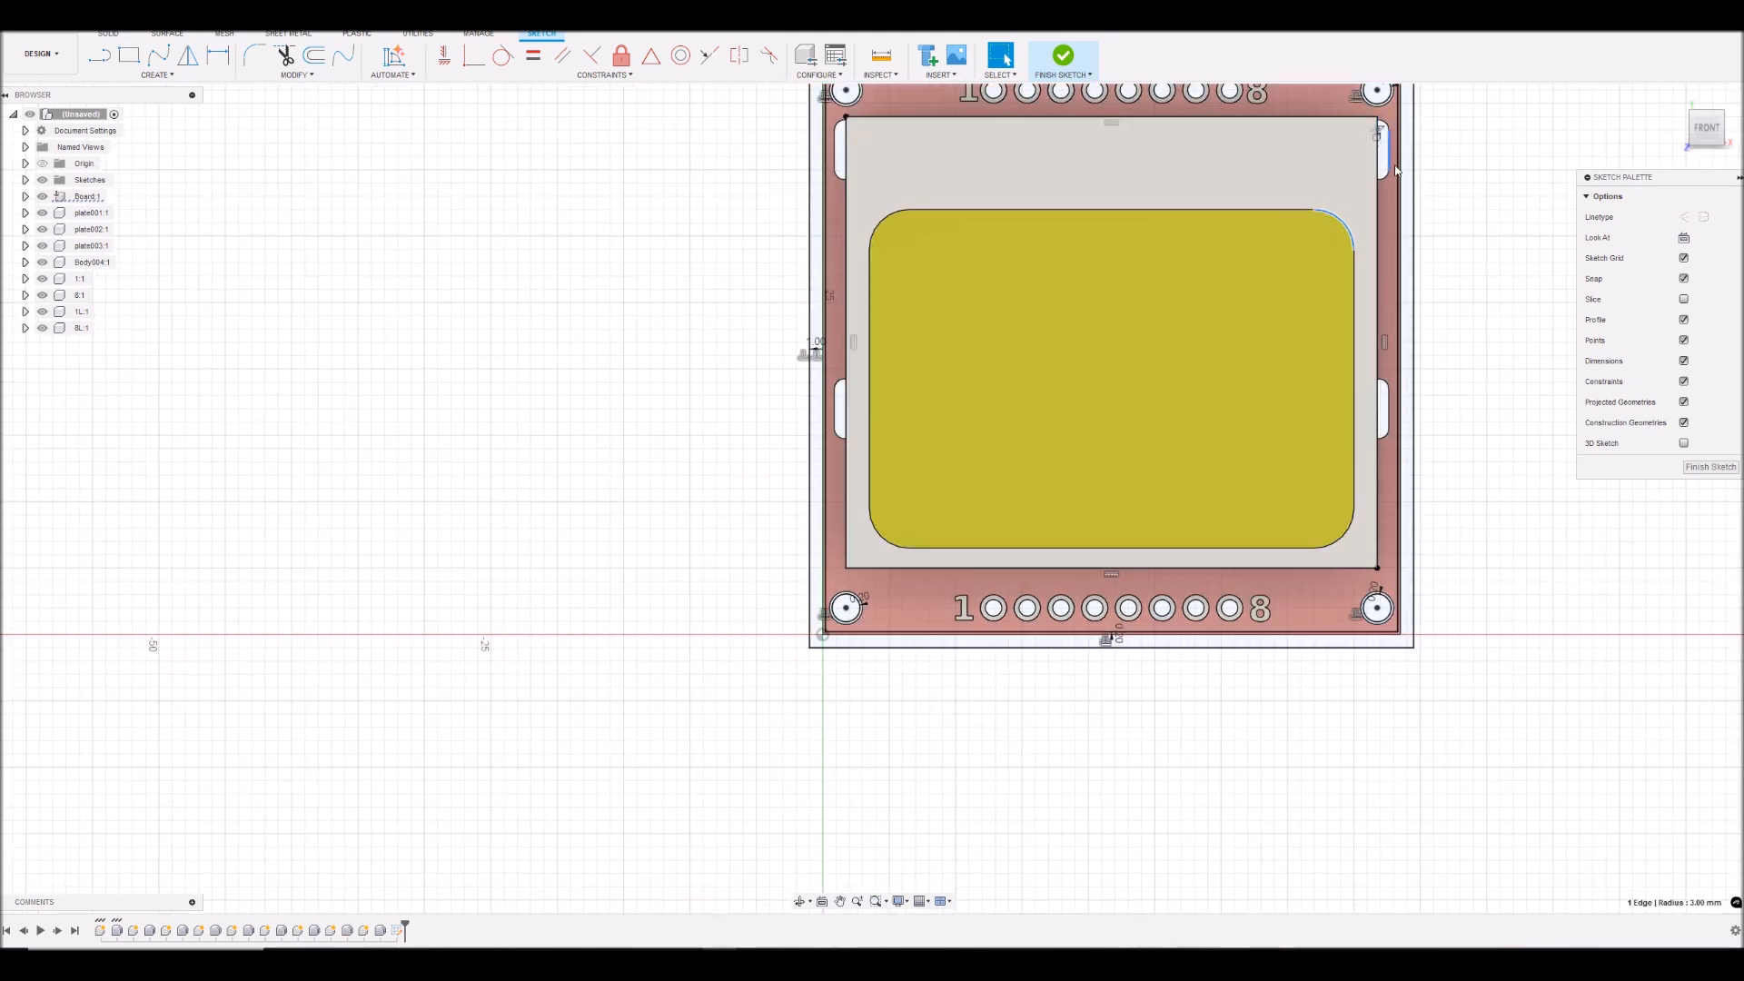
pyautogui.scroll(-1, 1448, 136)
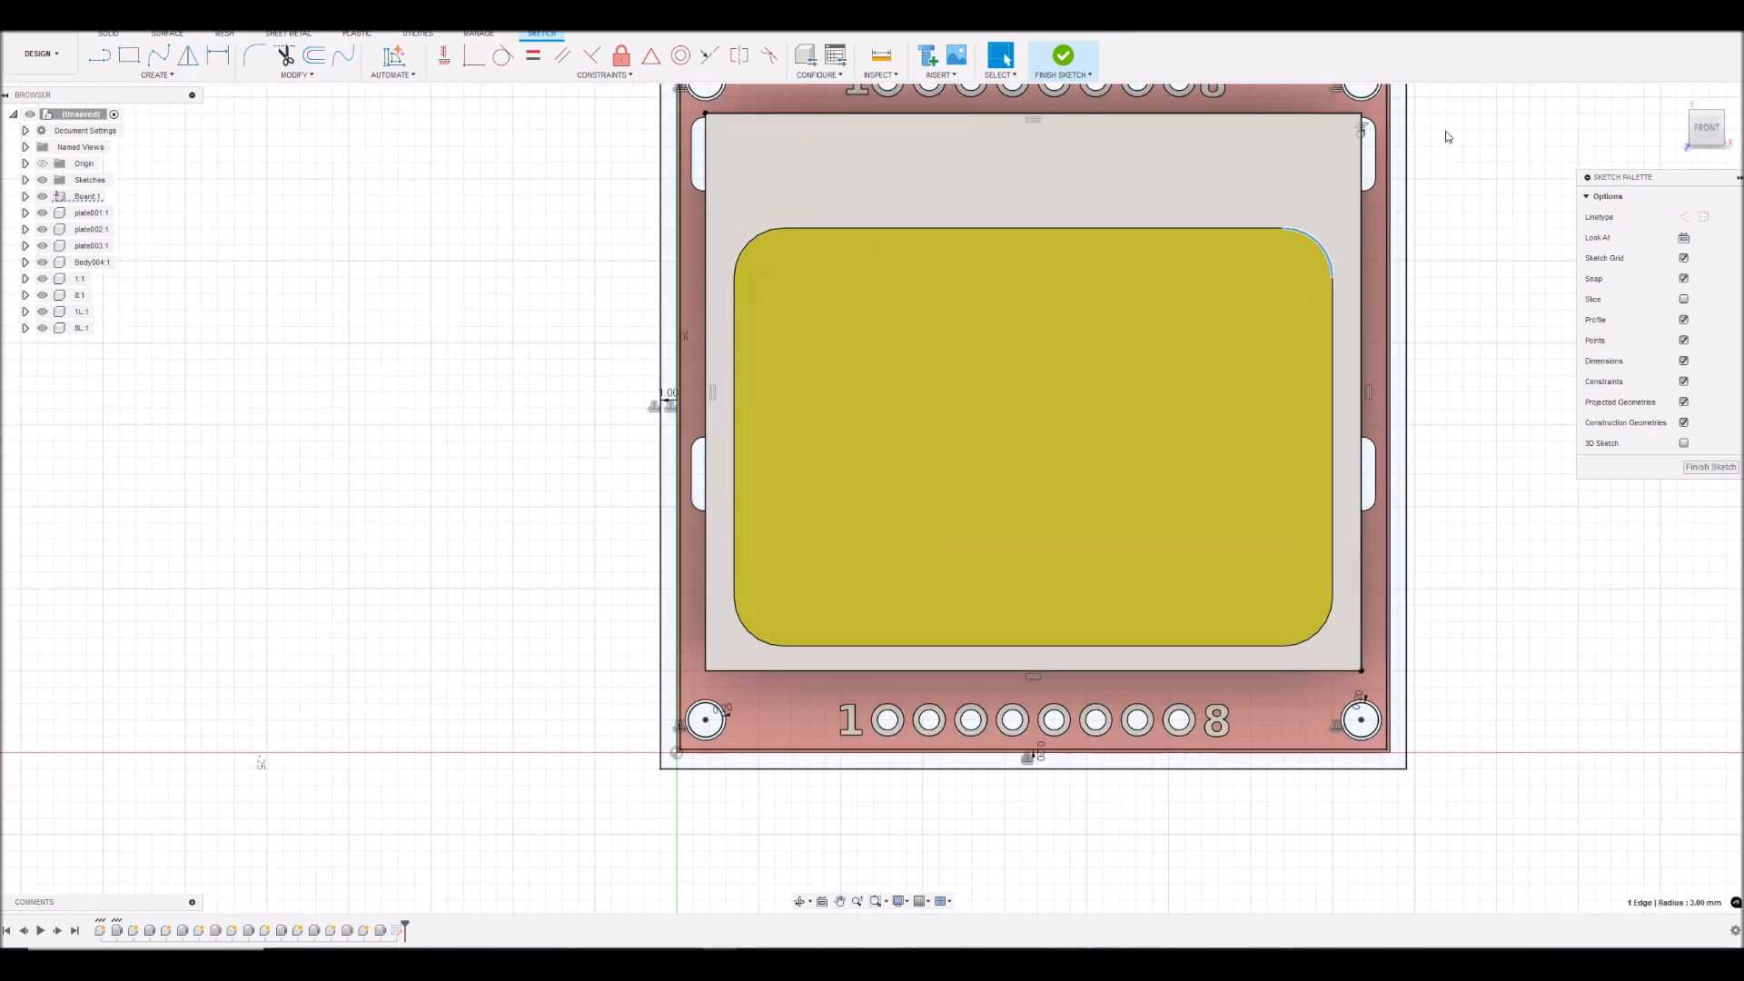
pyautogui.scroll(3, 1435, 269)
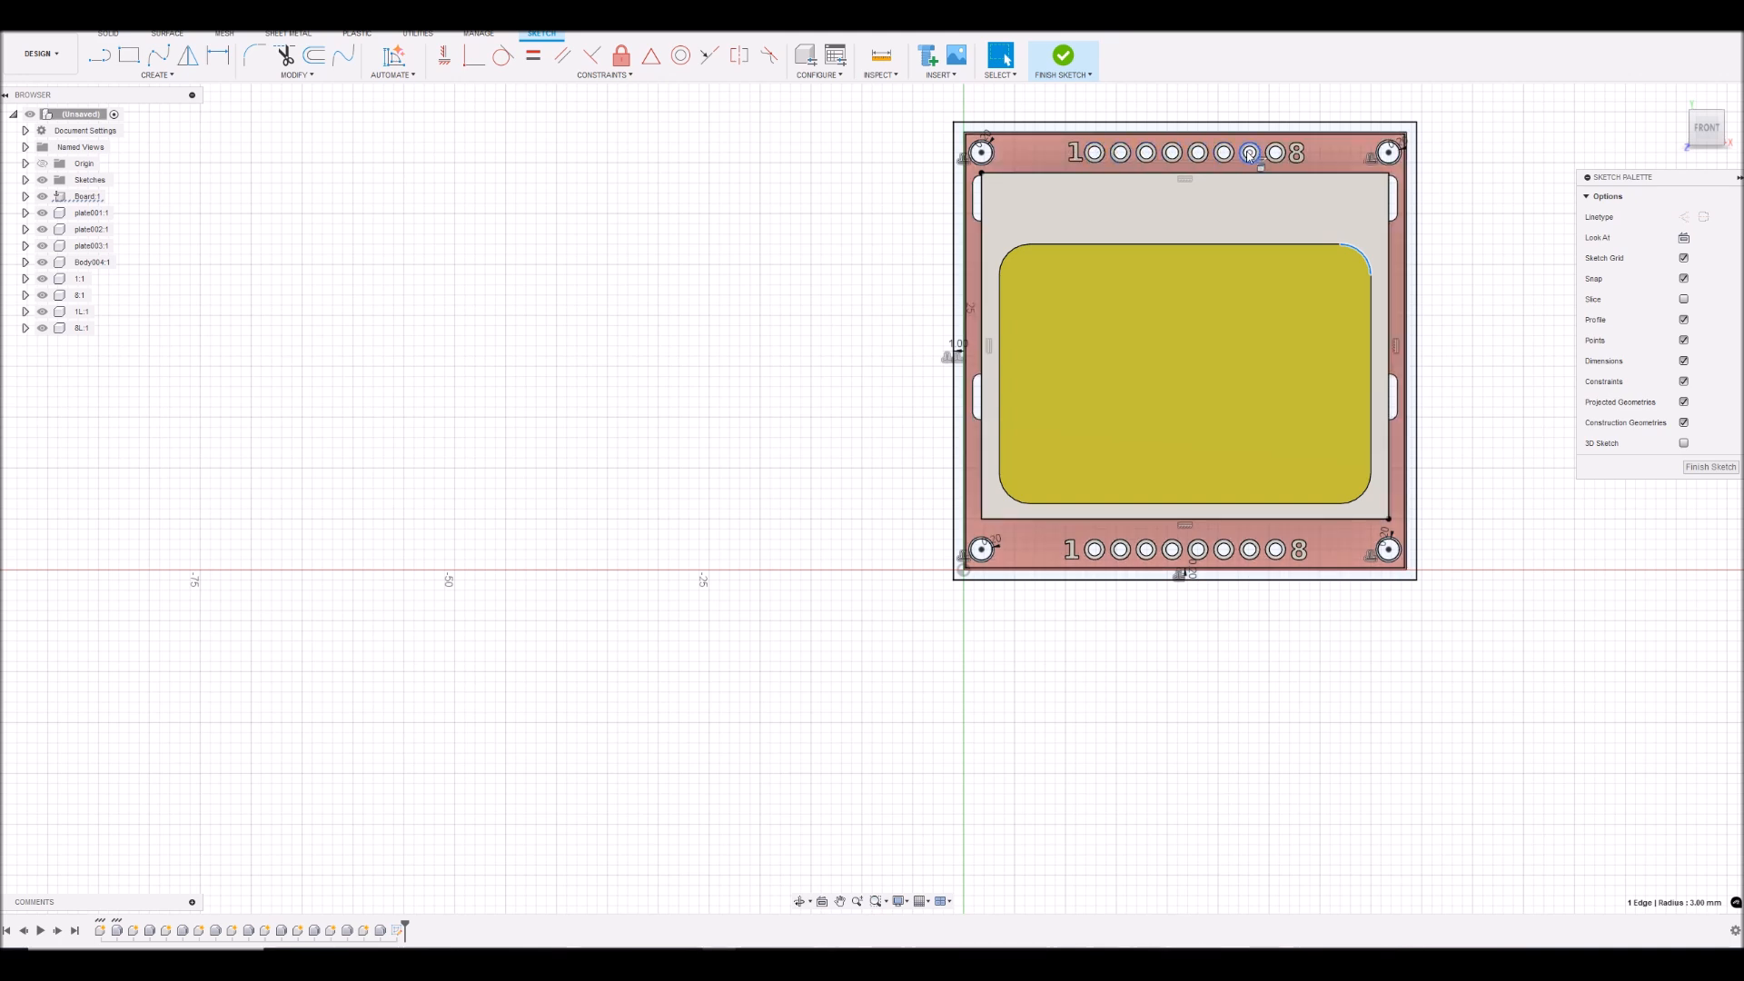
pyautogui.moveTo(876, 494)
pyautogui.keyDown('shift'); pyautogui.mouseDown(button='middle')
pyautogui.moveTo(876, 427)
pyautogui.moveTo(876, 496)
pyautogui.mouseUp(button='middle'); pyautogui.keyUp('shift')
pyautogui.keyDown('shift'); pyautogui.moveTo(1080, 174); pyautogui.dragTo(1088, 162, button='middle'); pyautogui.keyUp('shift')
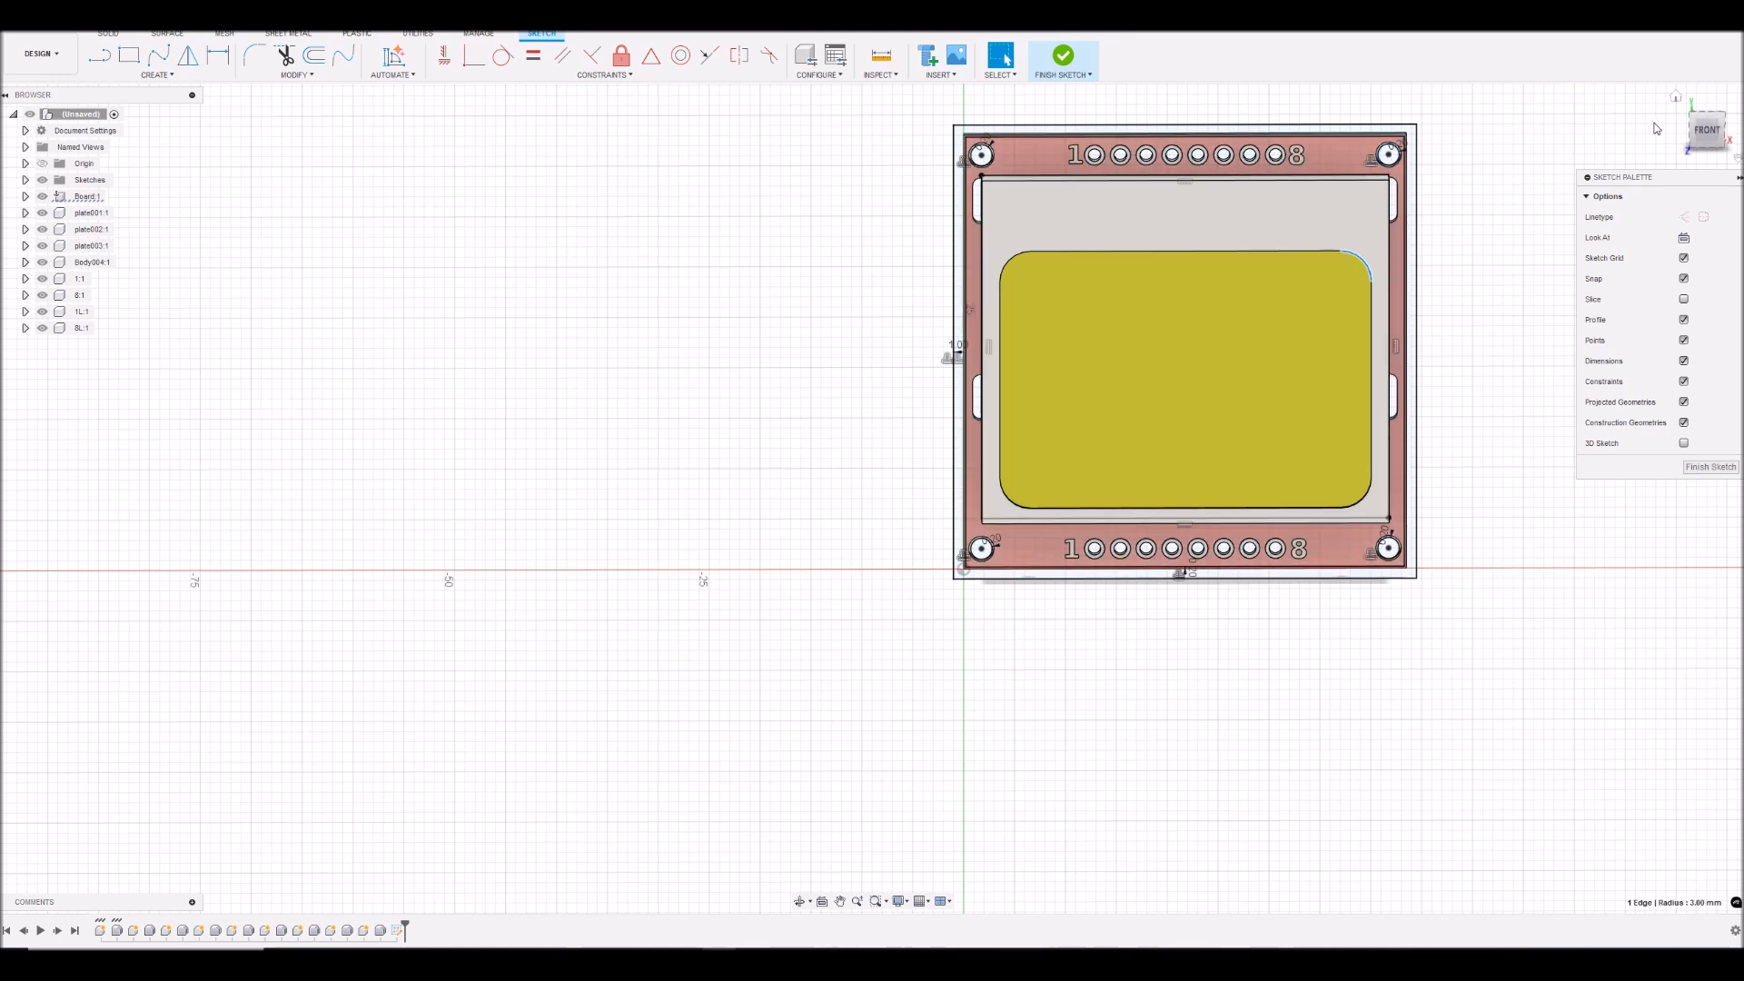
pyautogui.click(1705, 133)
pyautogui.scroll(3, 1136, 129)
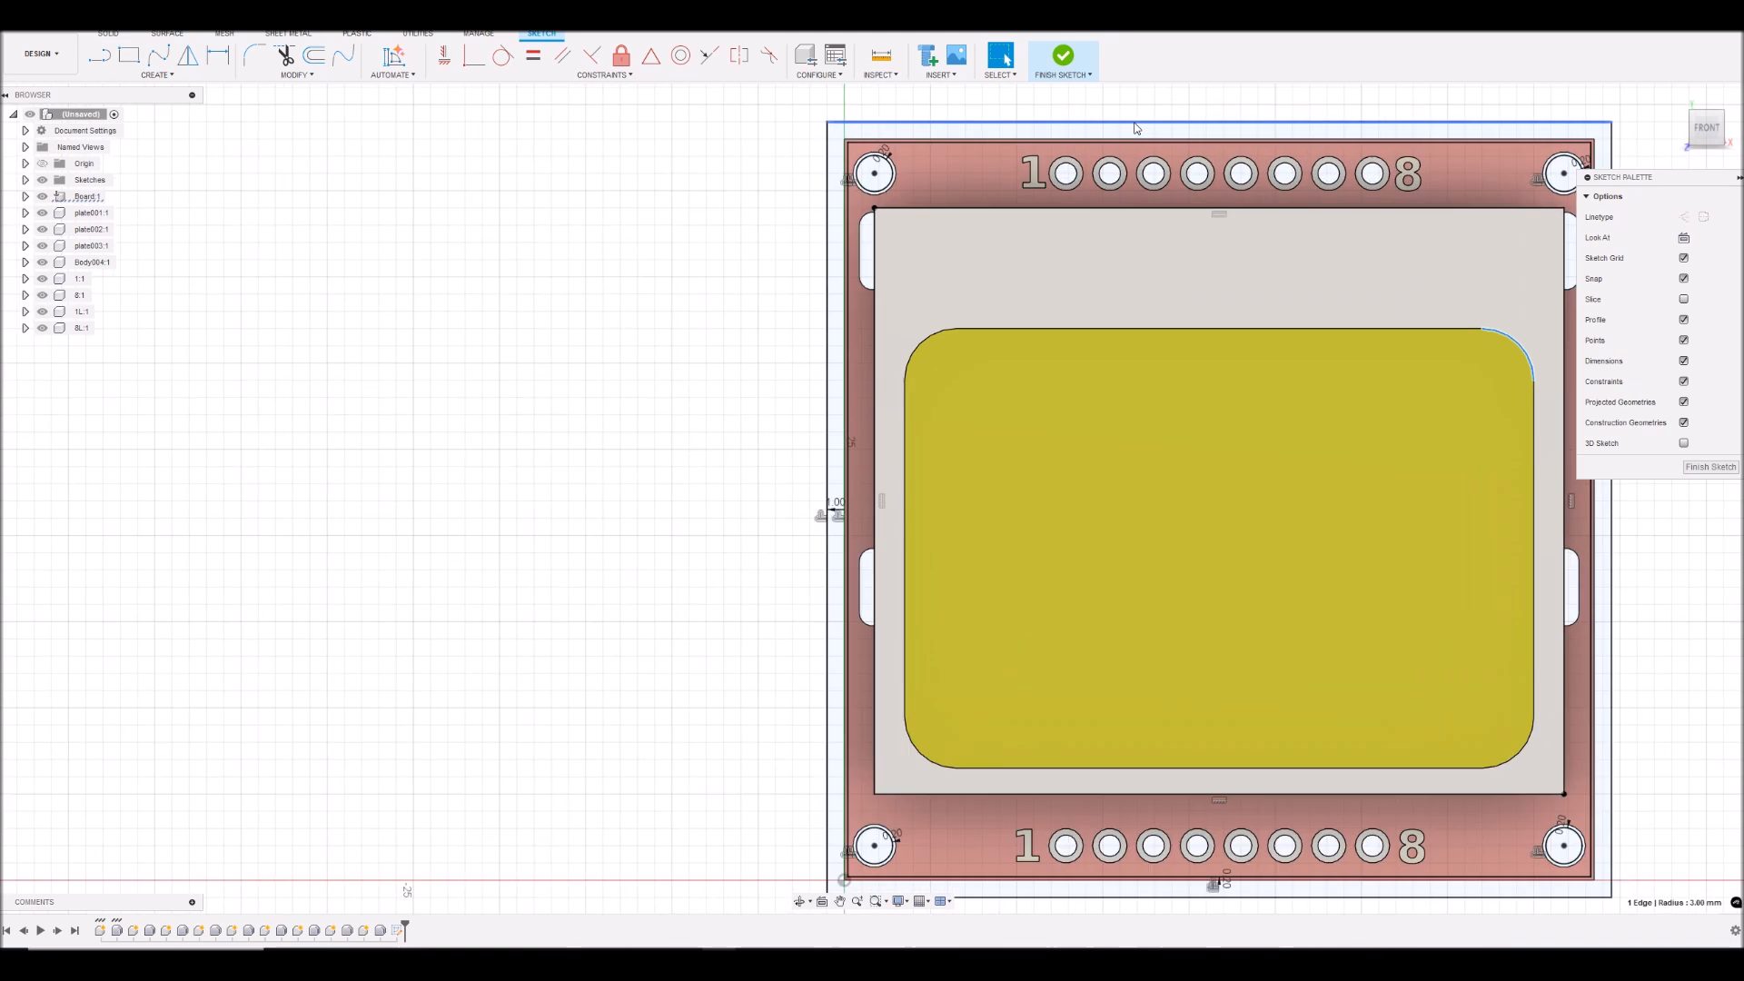
pyautogui.scroll(1, 1136, 128)
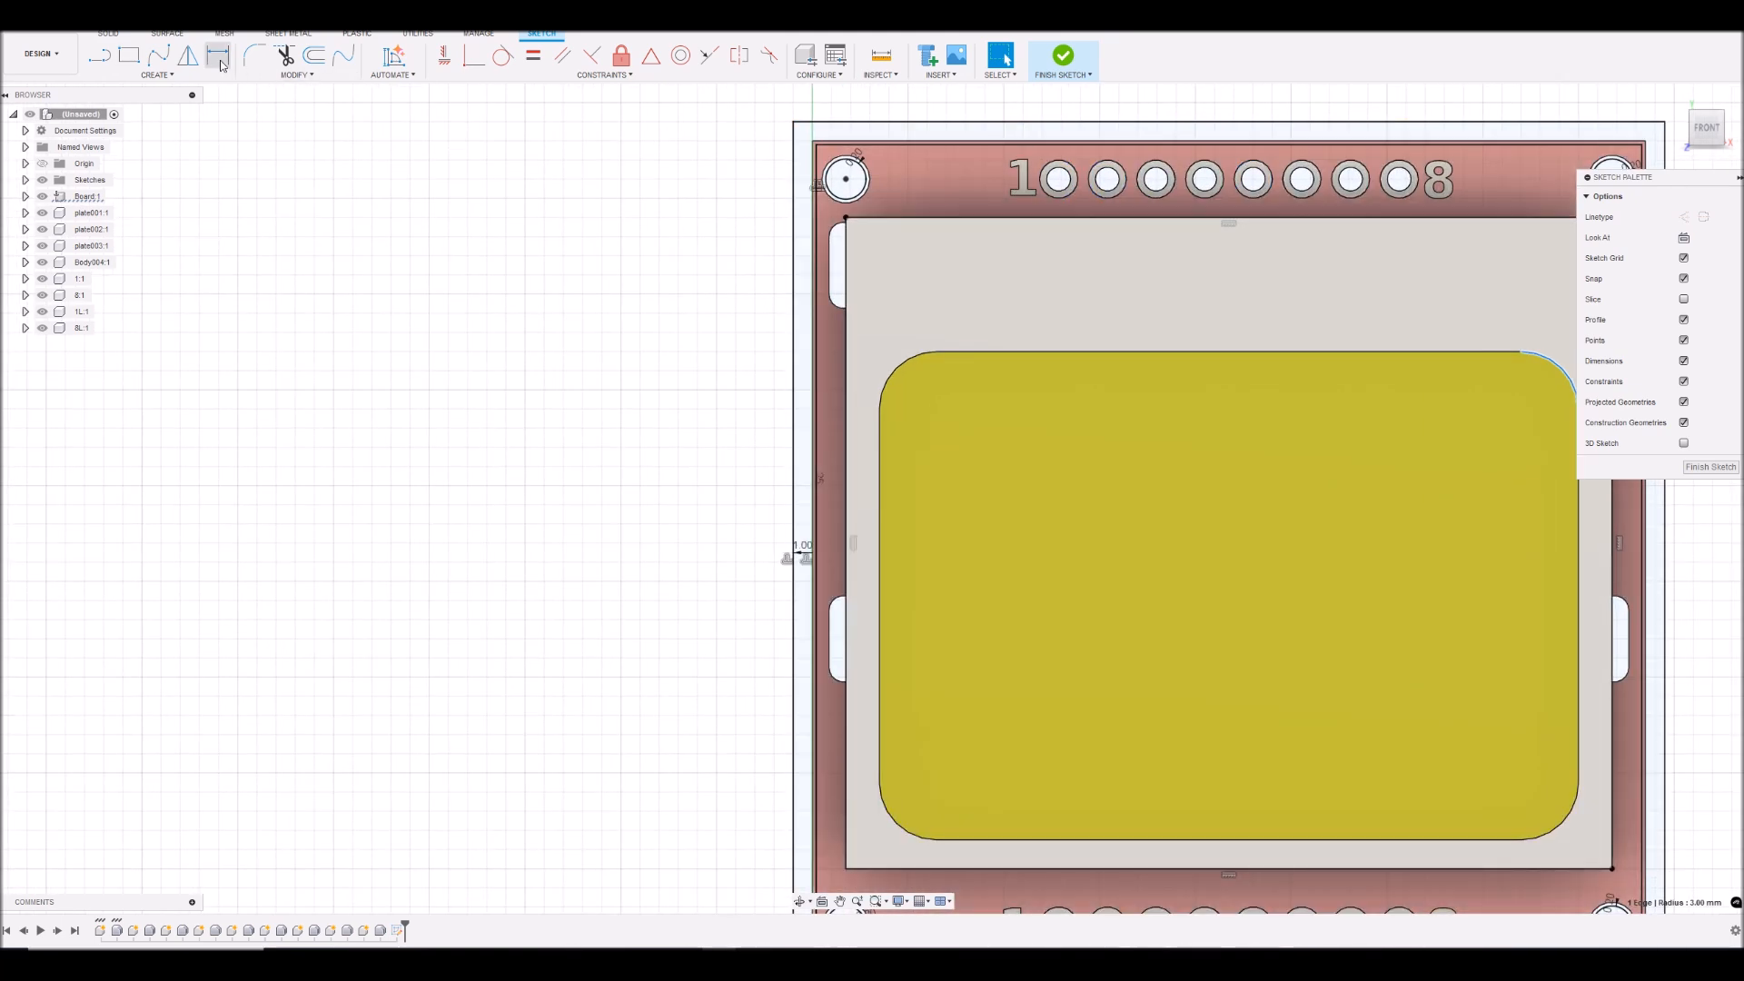
# - Draw a two-point rectangle about 24 by 2 mm around the board's upper pin row, enclosing the labels 1 to 8
pyautogui.click(128, 57)
pyautogui.scroll(-2, 954, 160)
pyautogui.scroll(2, 1040, 161)
pyautogui.scroll(1, 1040, 162)
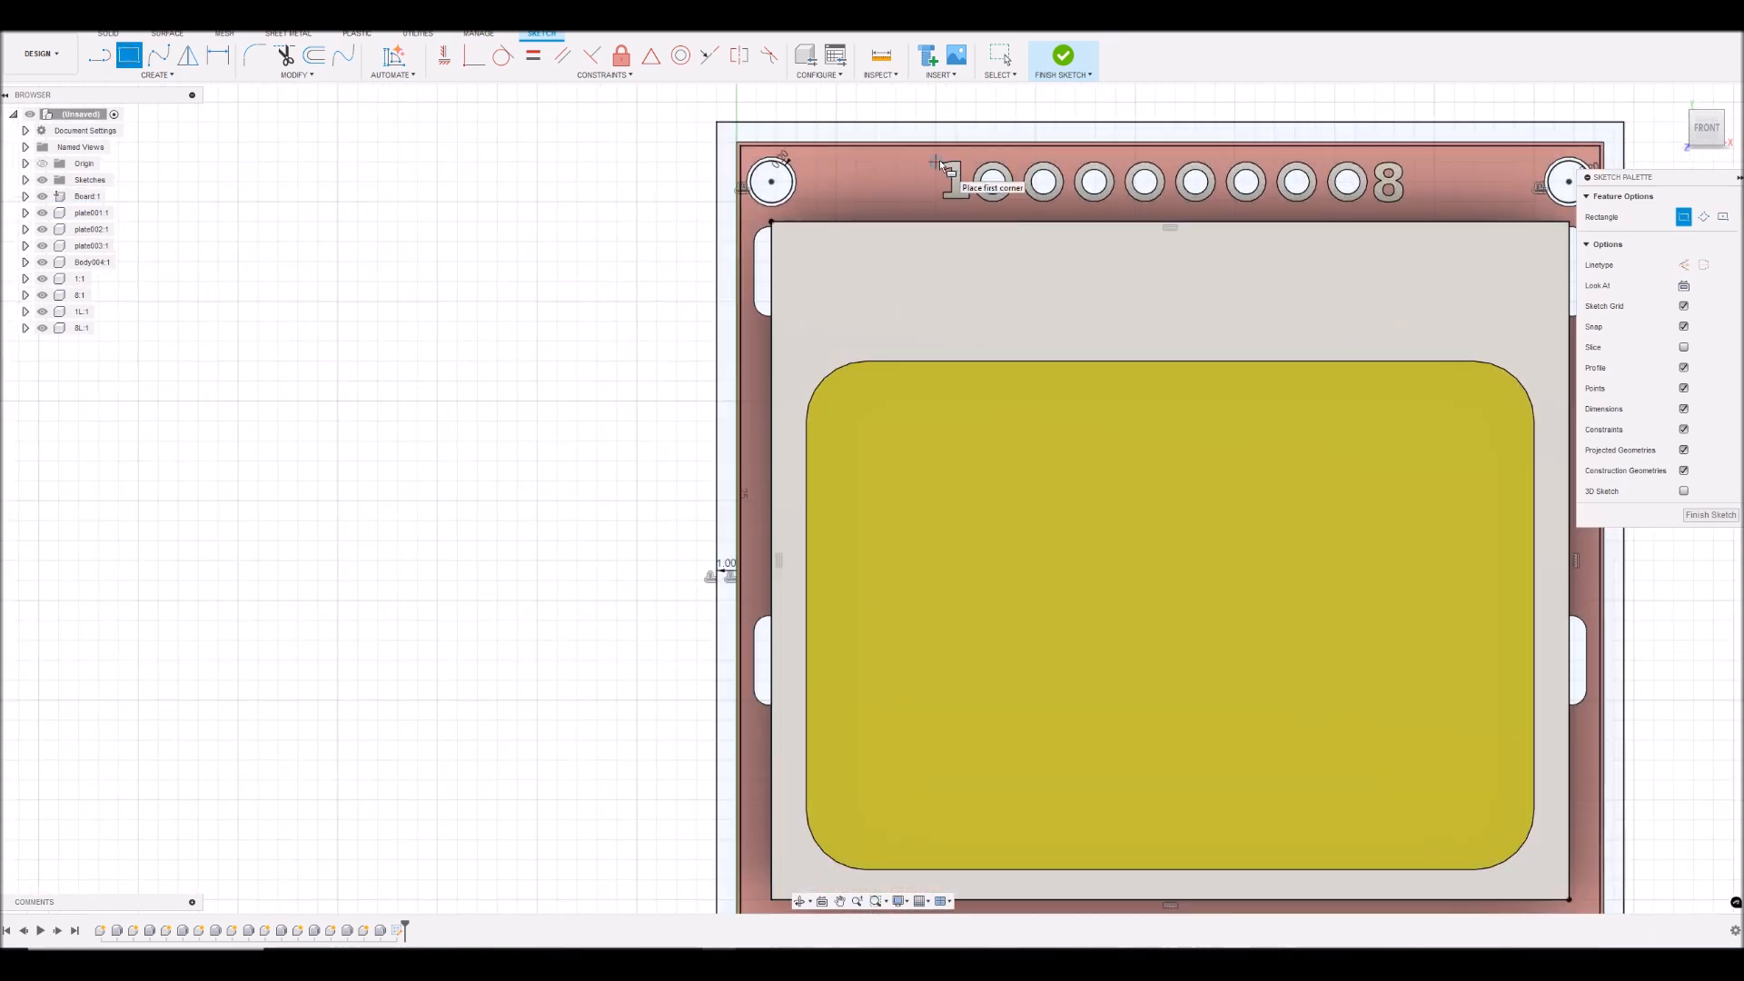
pyautogui.click(939, 161)
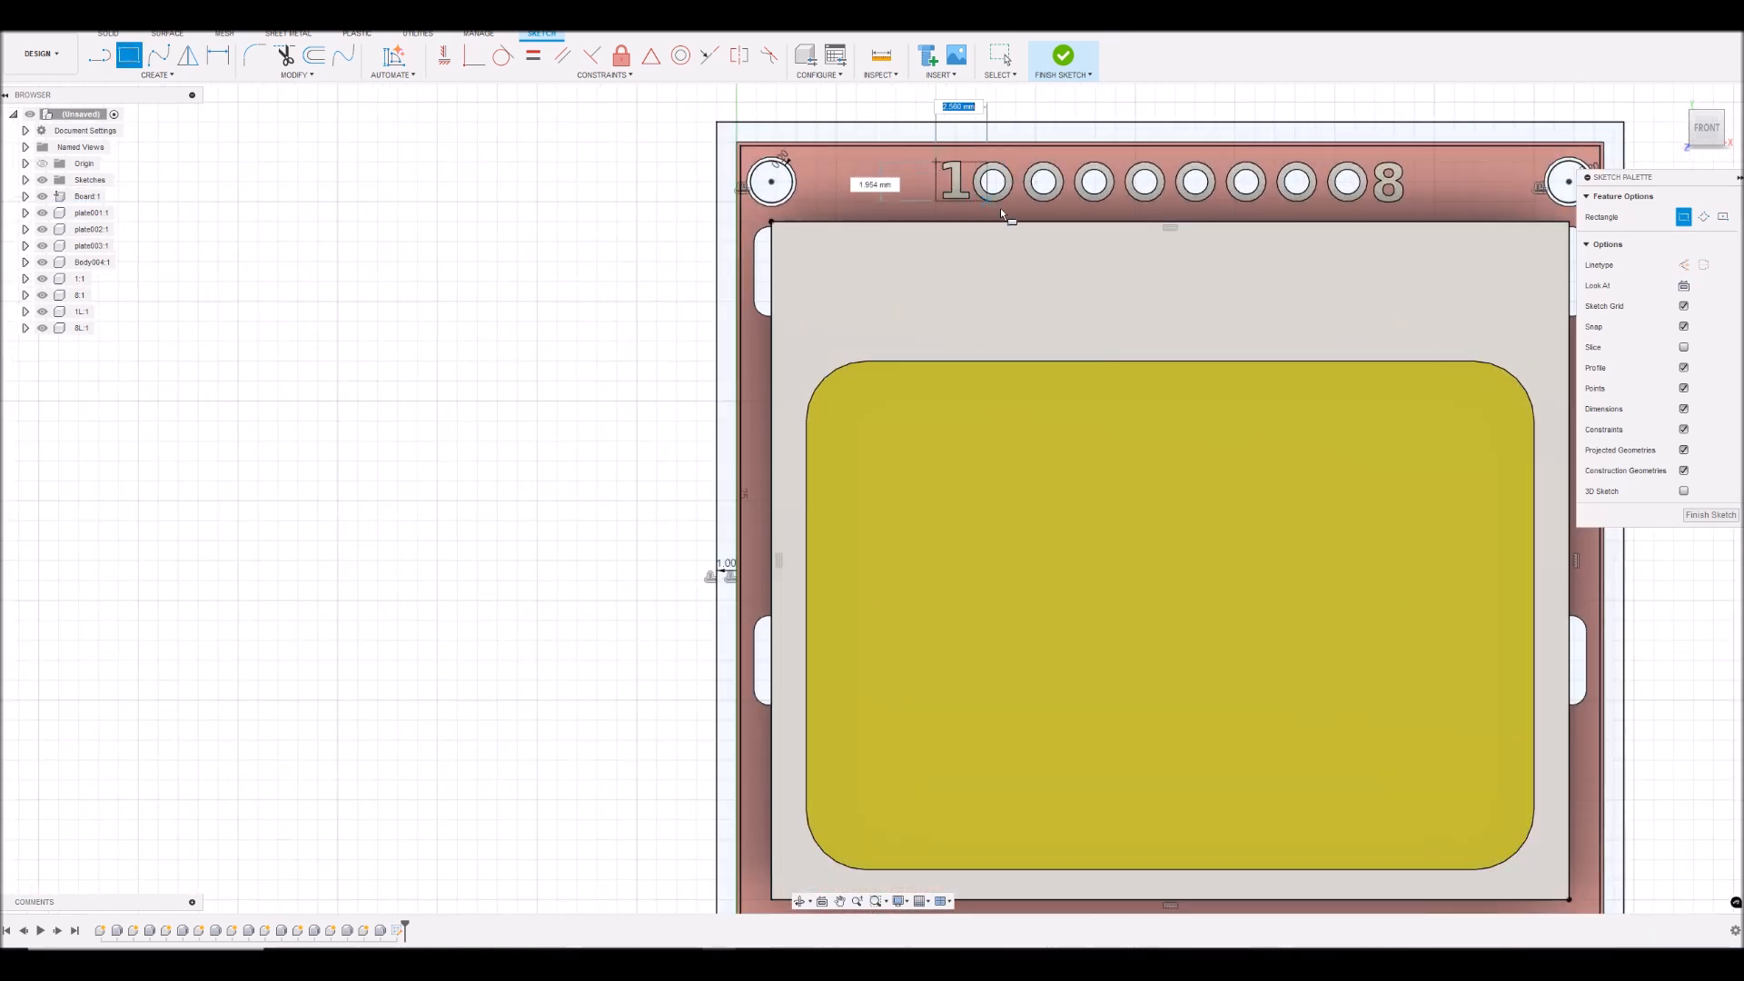
pyautogui.click(1410, 200)
pyautogui.scroll(-5, 1410, 205)
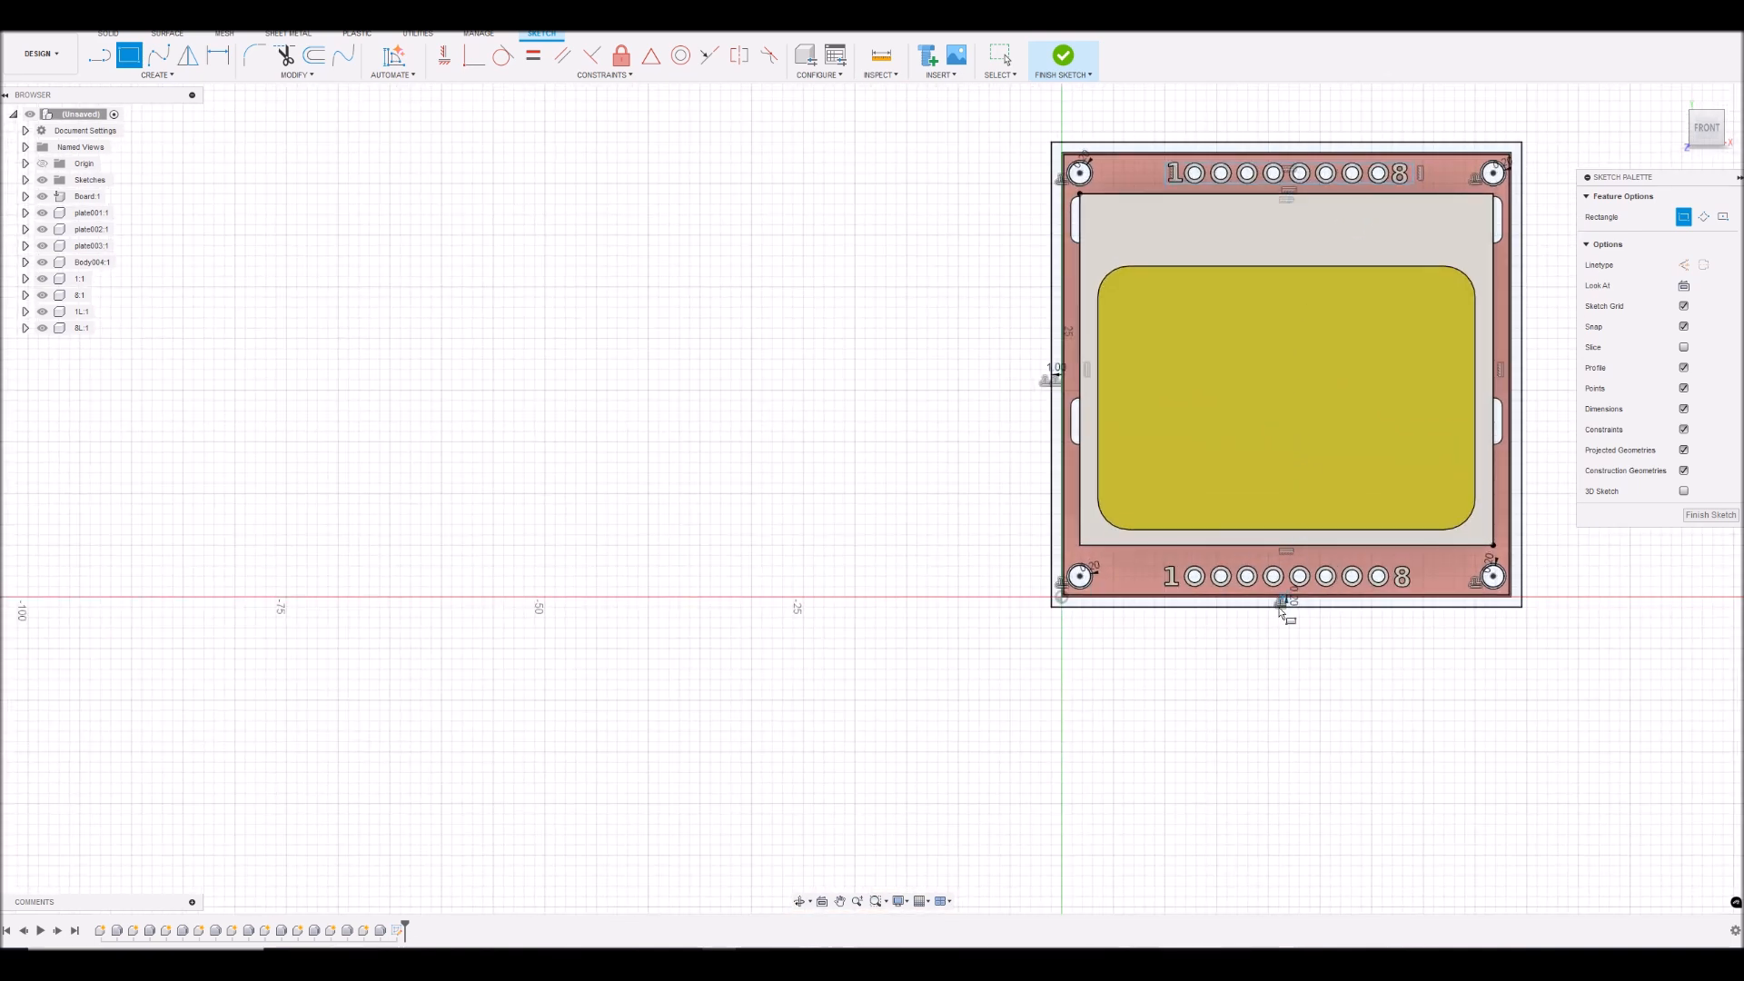
# - Draw a two-point rectangle about 24.3 by 2.2 mm around the lower pin row and its labels, and finish the sketch
pyautogui.scroll(4, 1244, 641)
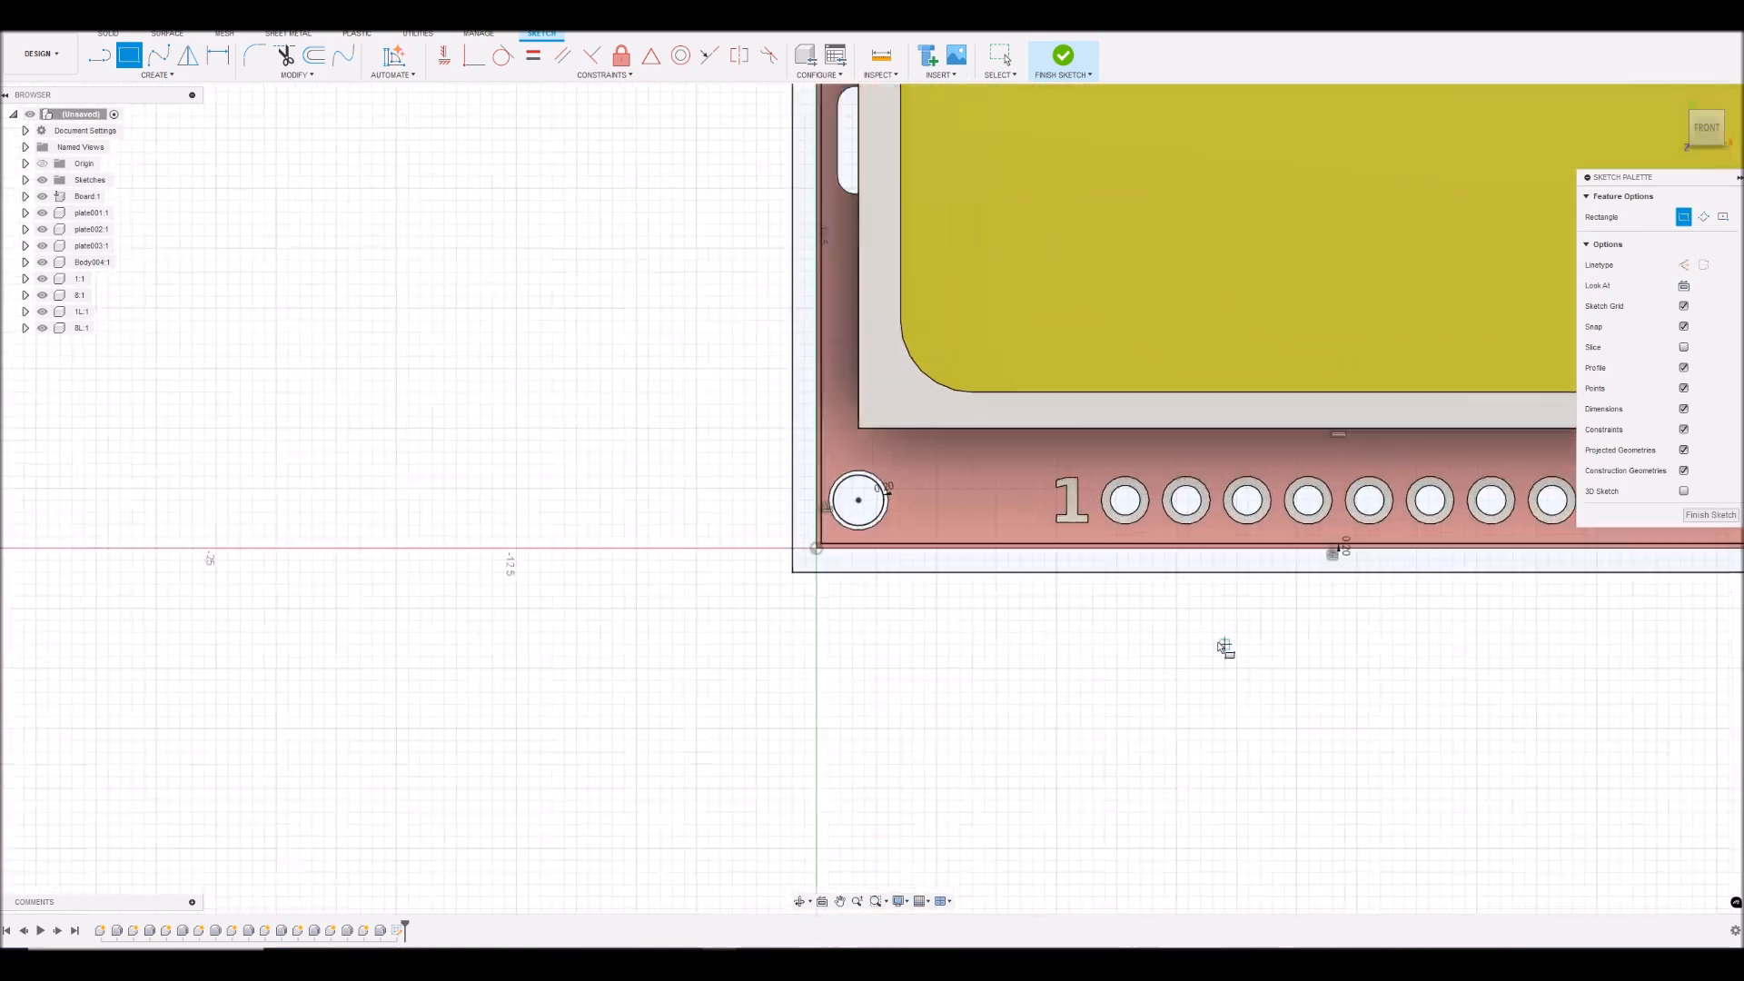
pyautogui.click(1049, 472)
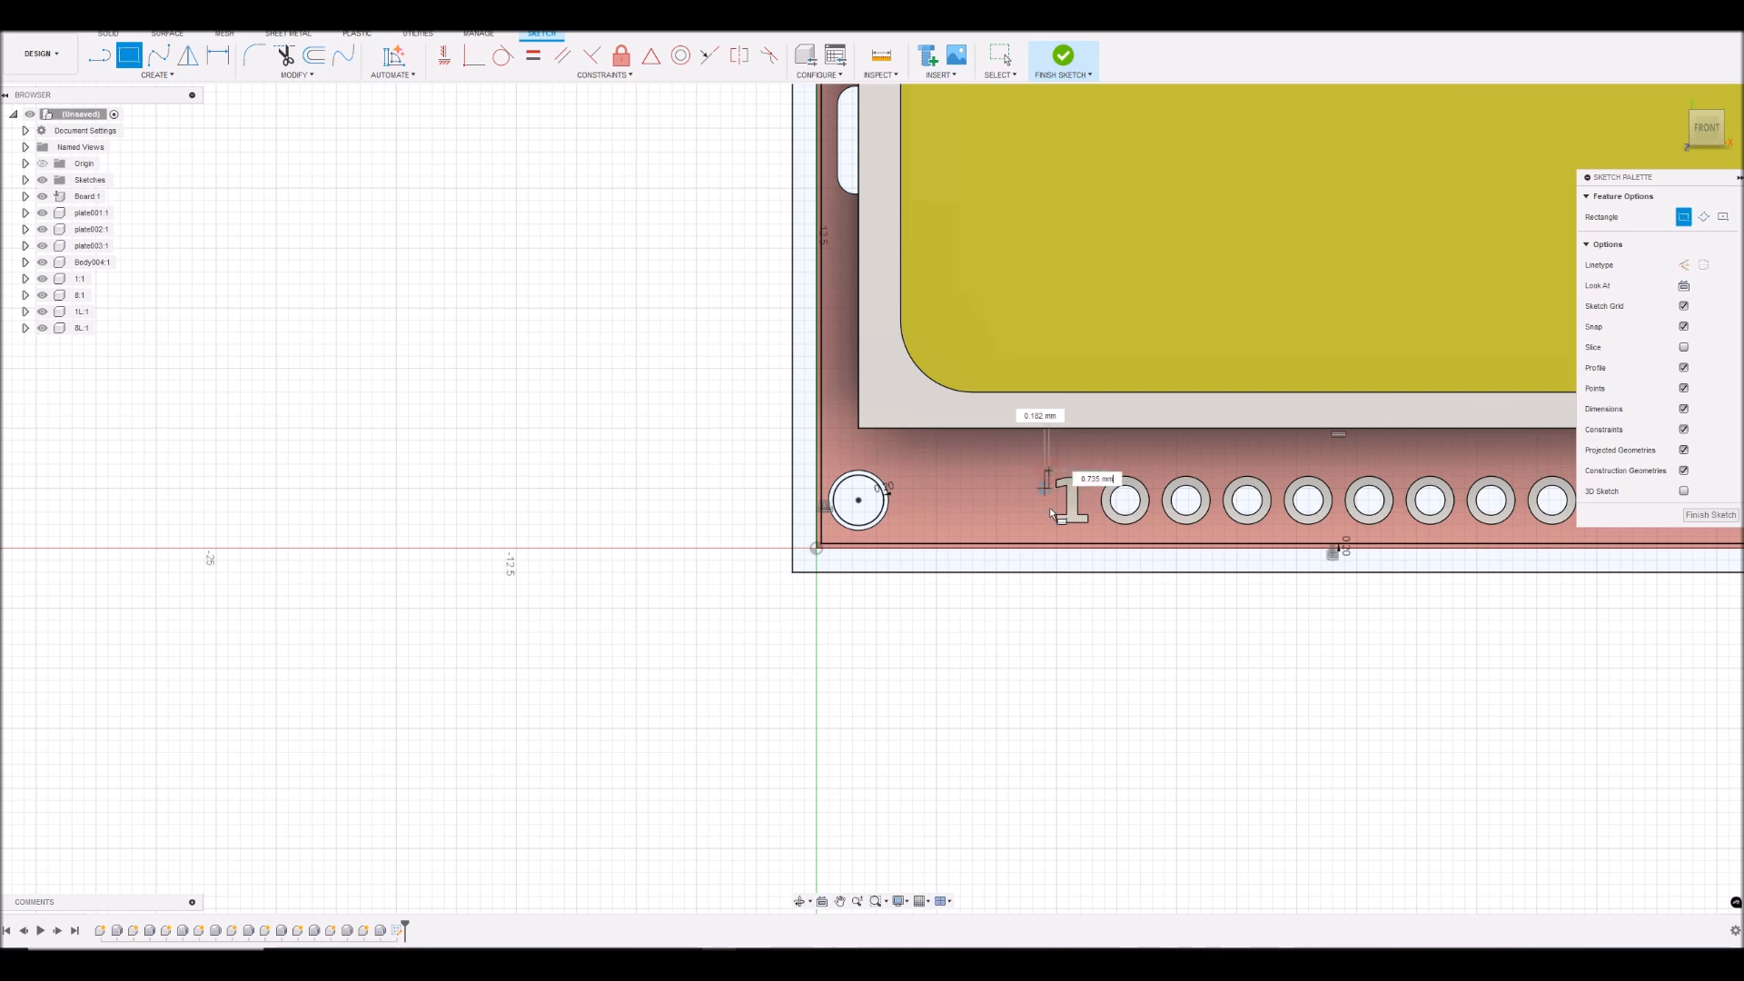
pyautogui.scroll(-4, 1135, 532)
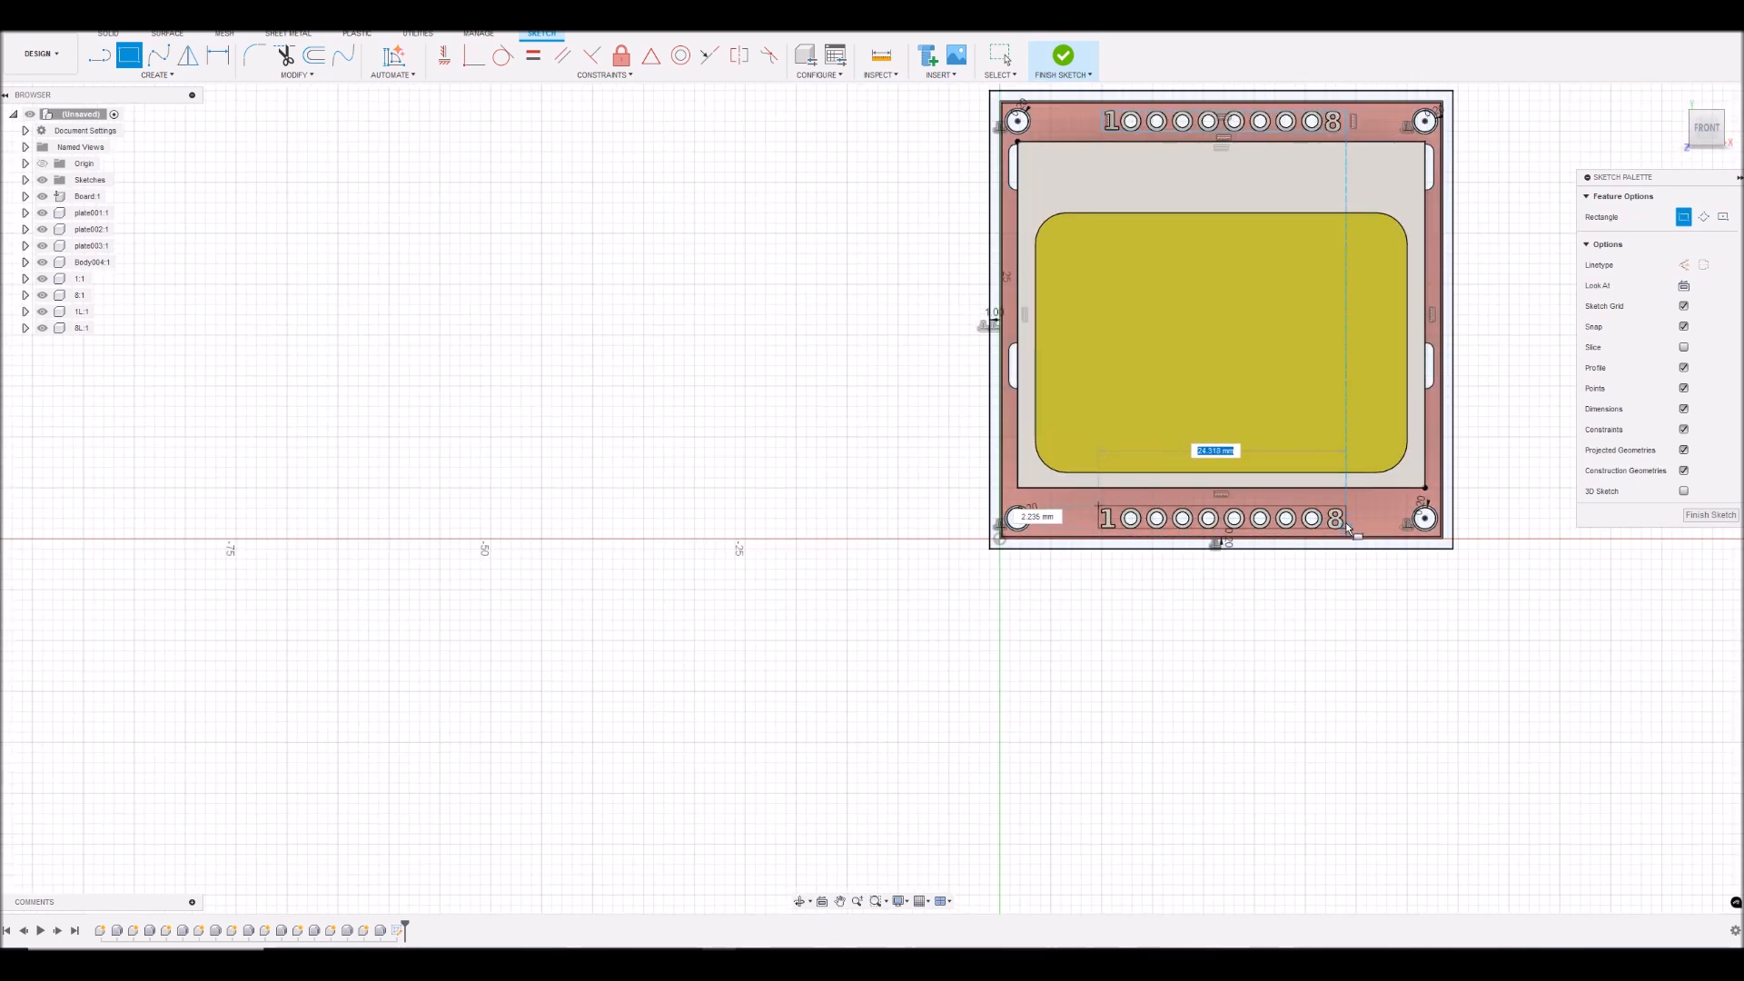
pyautogui.scroll(4, 1343, 526)
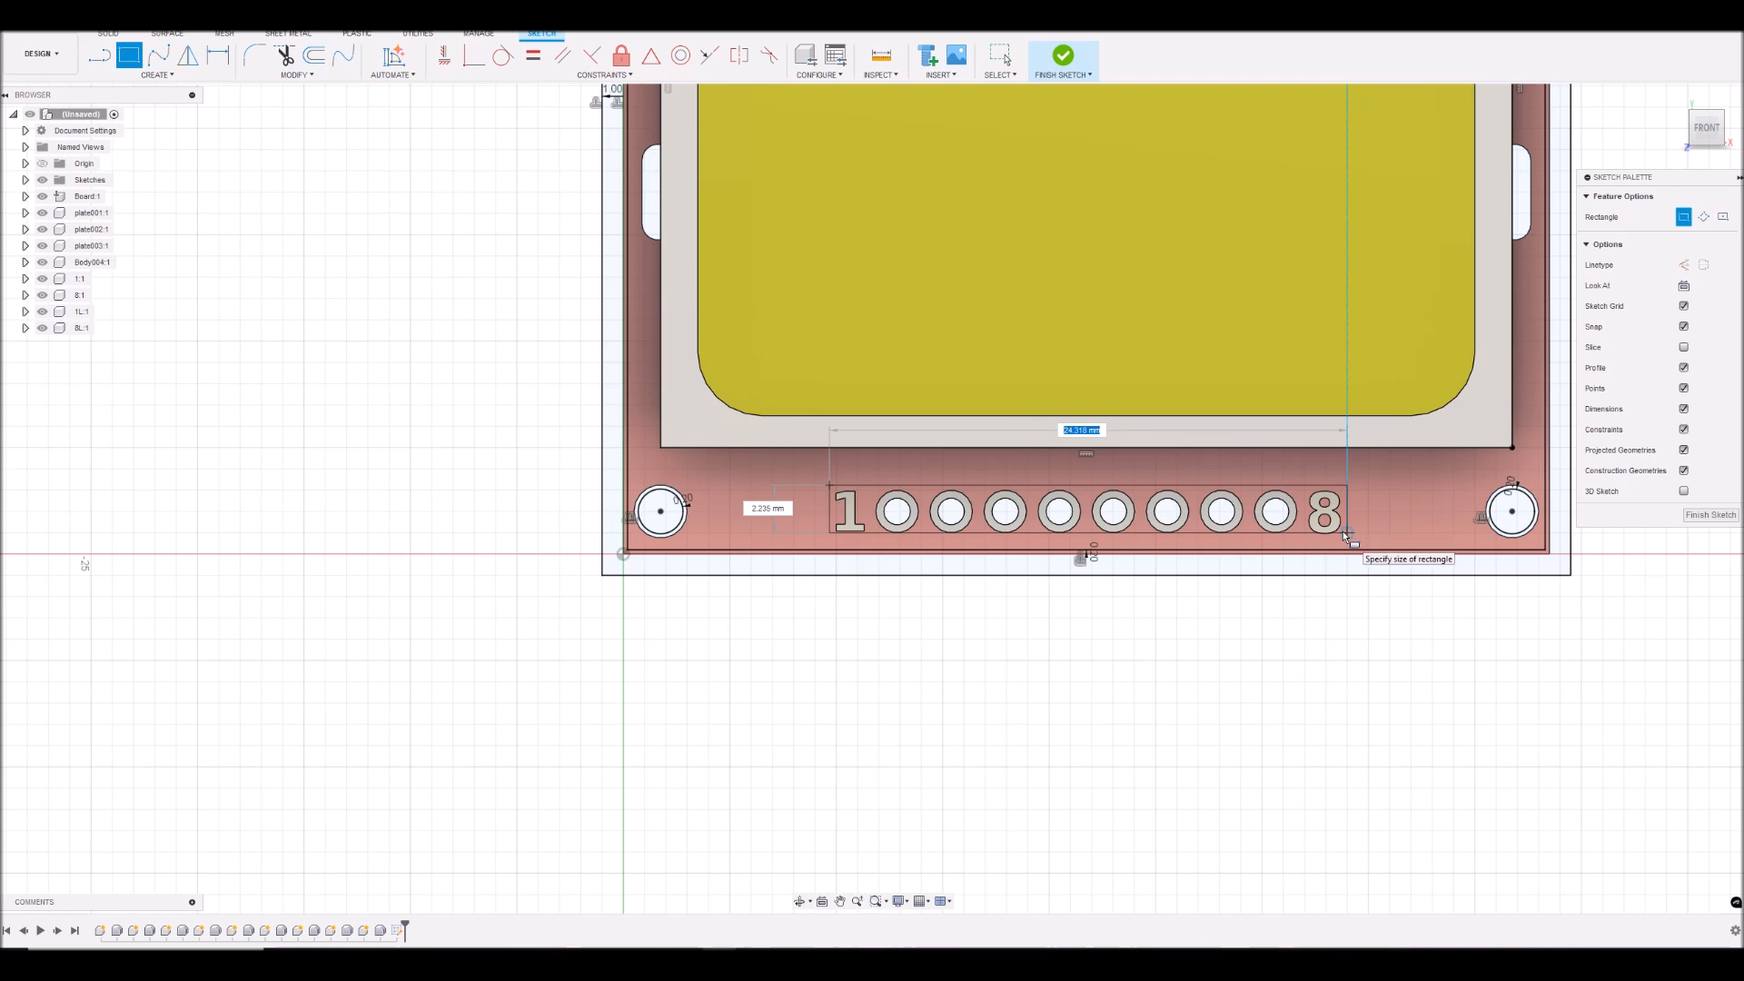
pyautogui.click(1347, 535)
pyautogui.scroll(-4, 1421, 465)
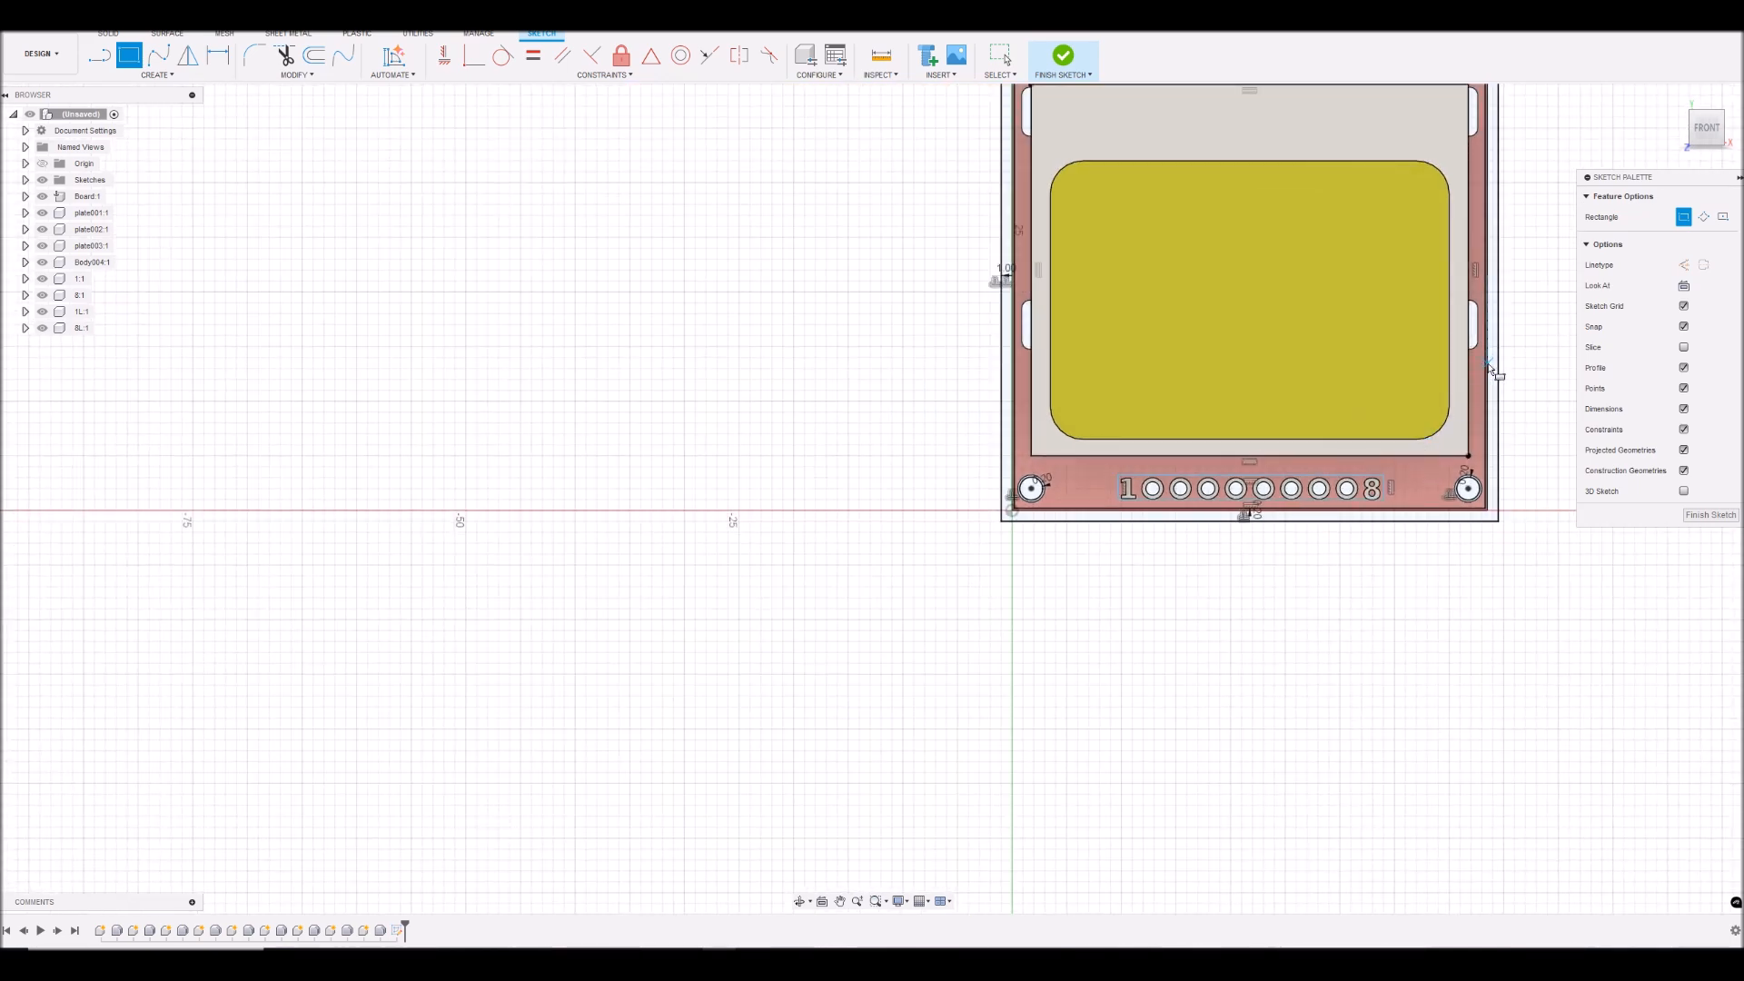
pyautogui.scroll(-4, 1486, 362)
pyautogui.scroll(4, 1308, 172)
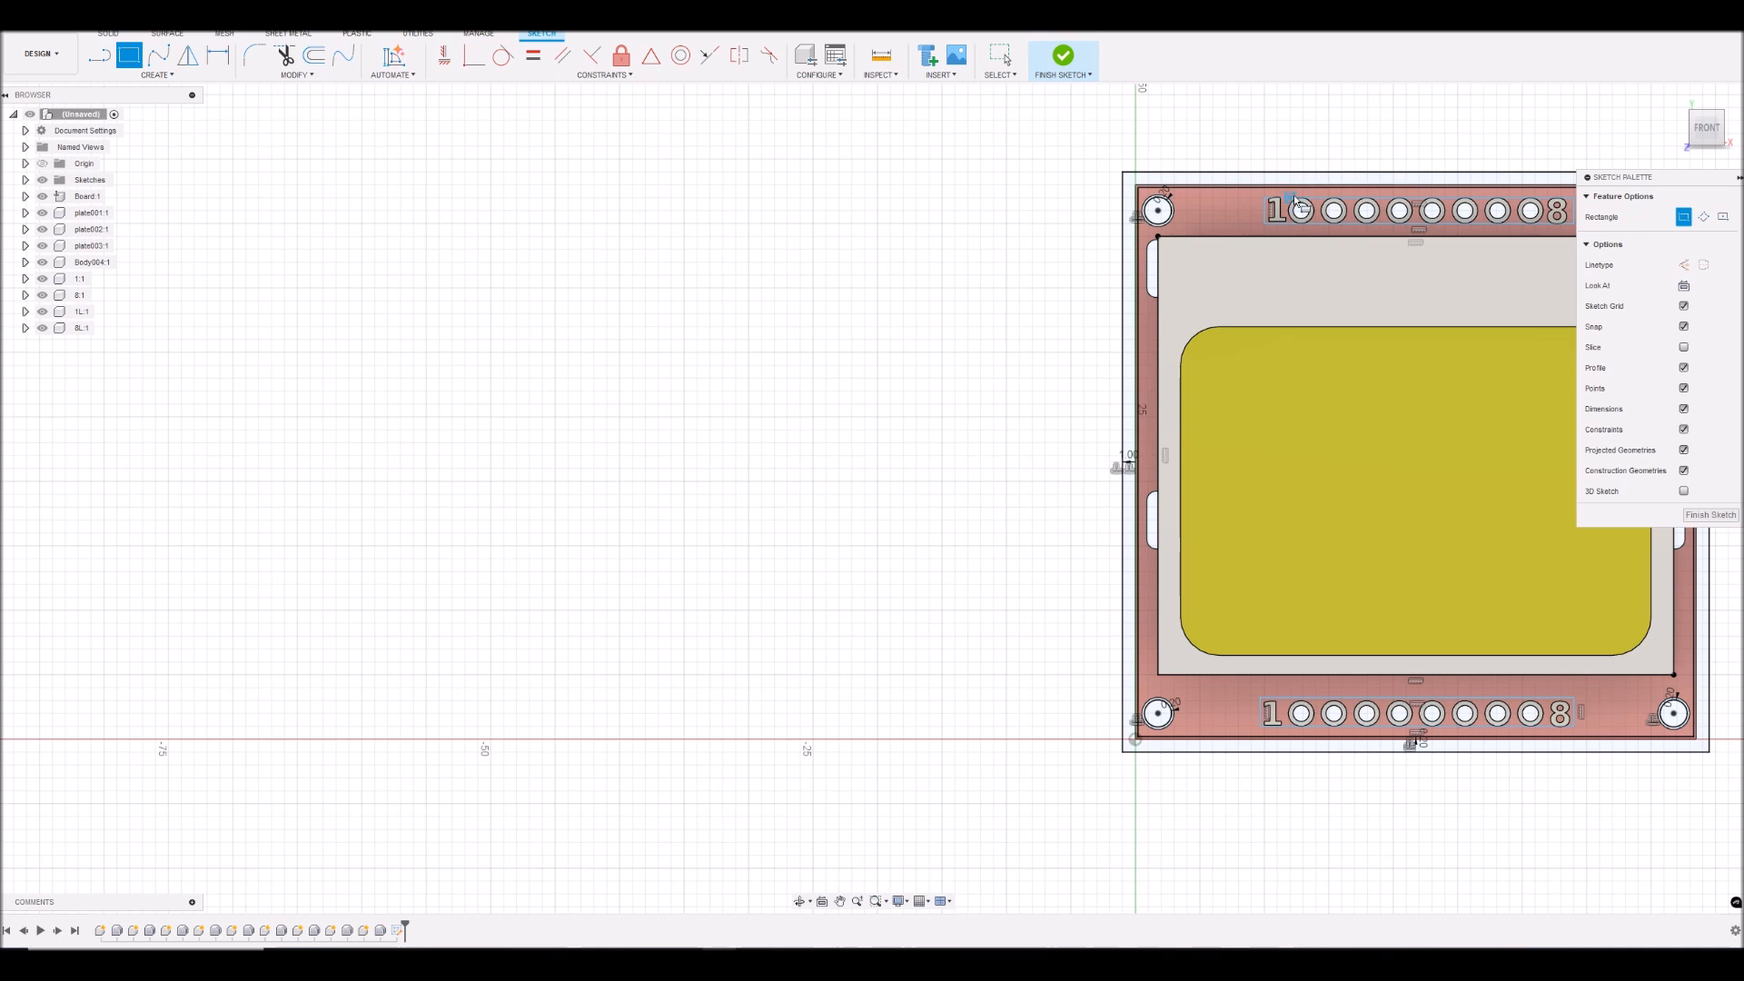
pyautogui.scroll(-4, 1138, 223)
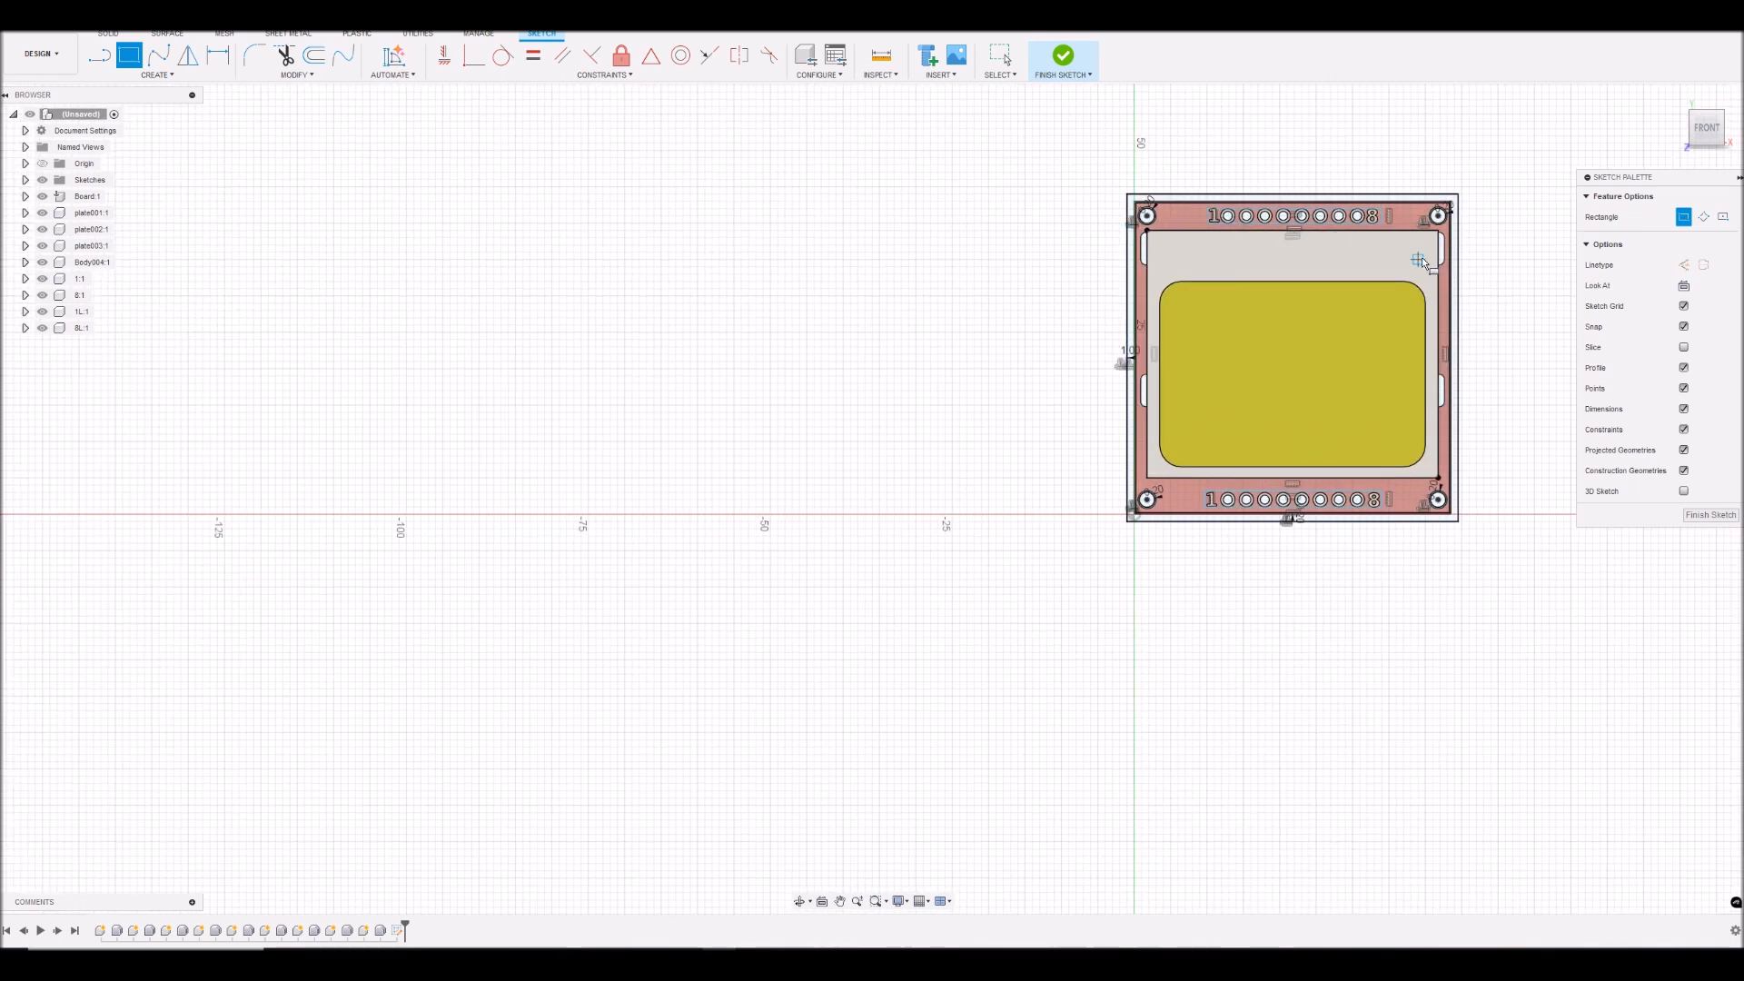
pyautogui.scroll(5, 1424, 261)
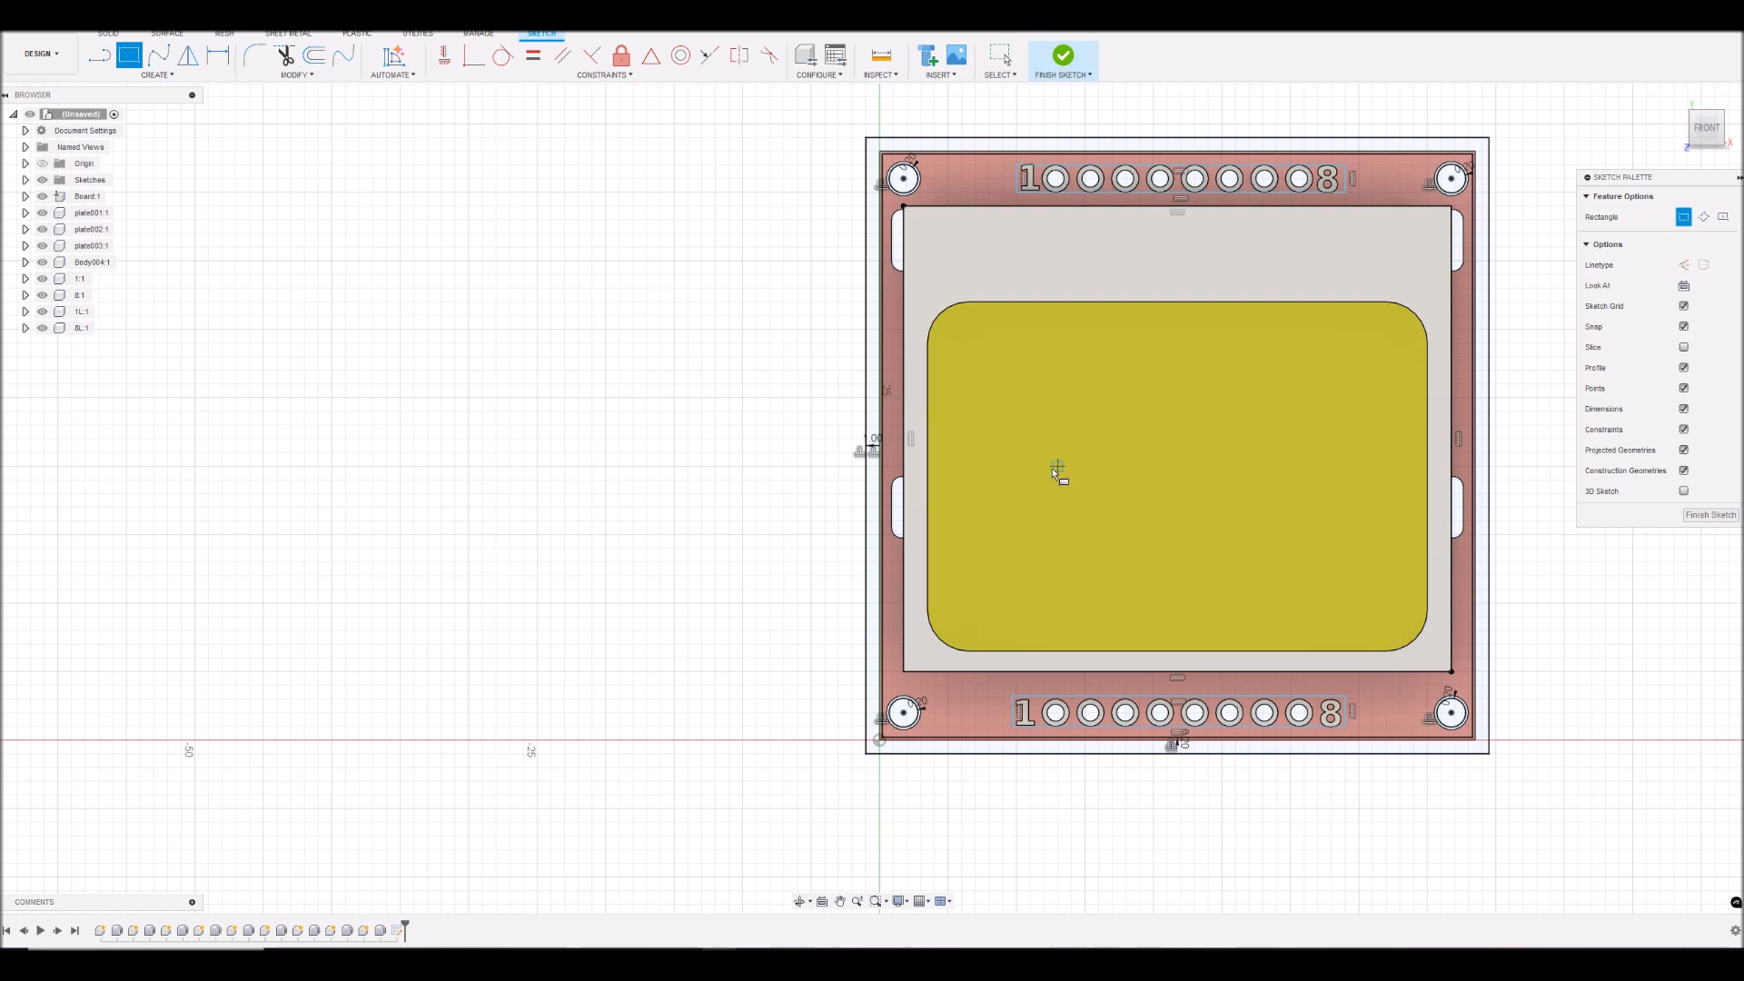
pyautogui.click(1708, 516)
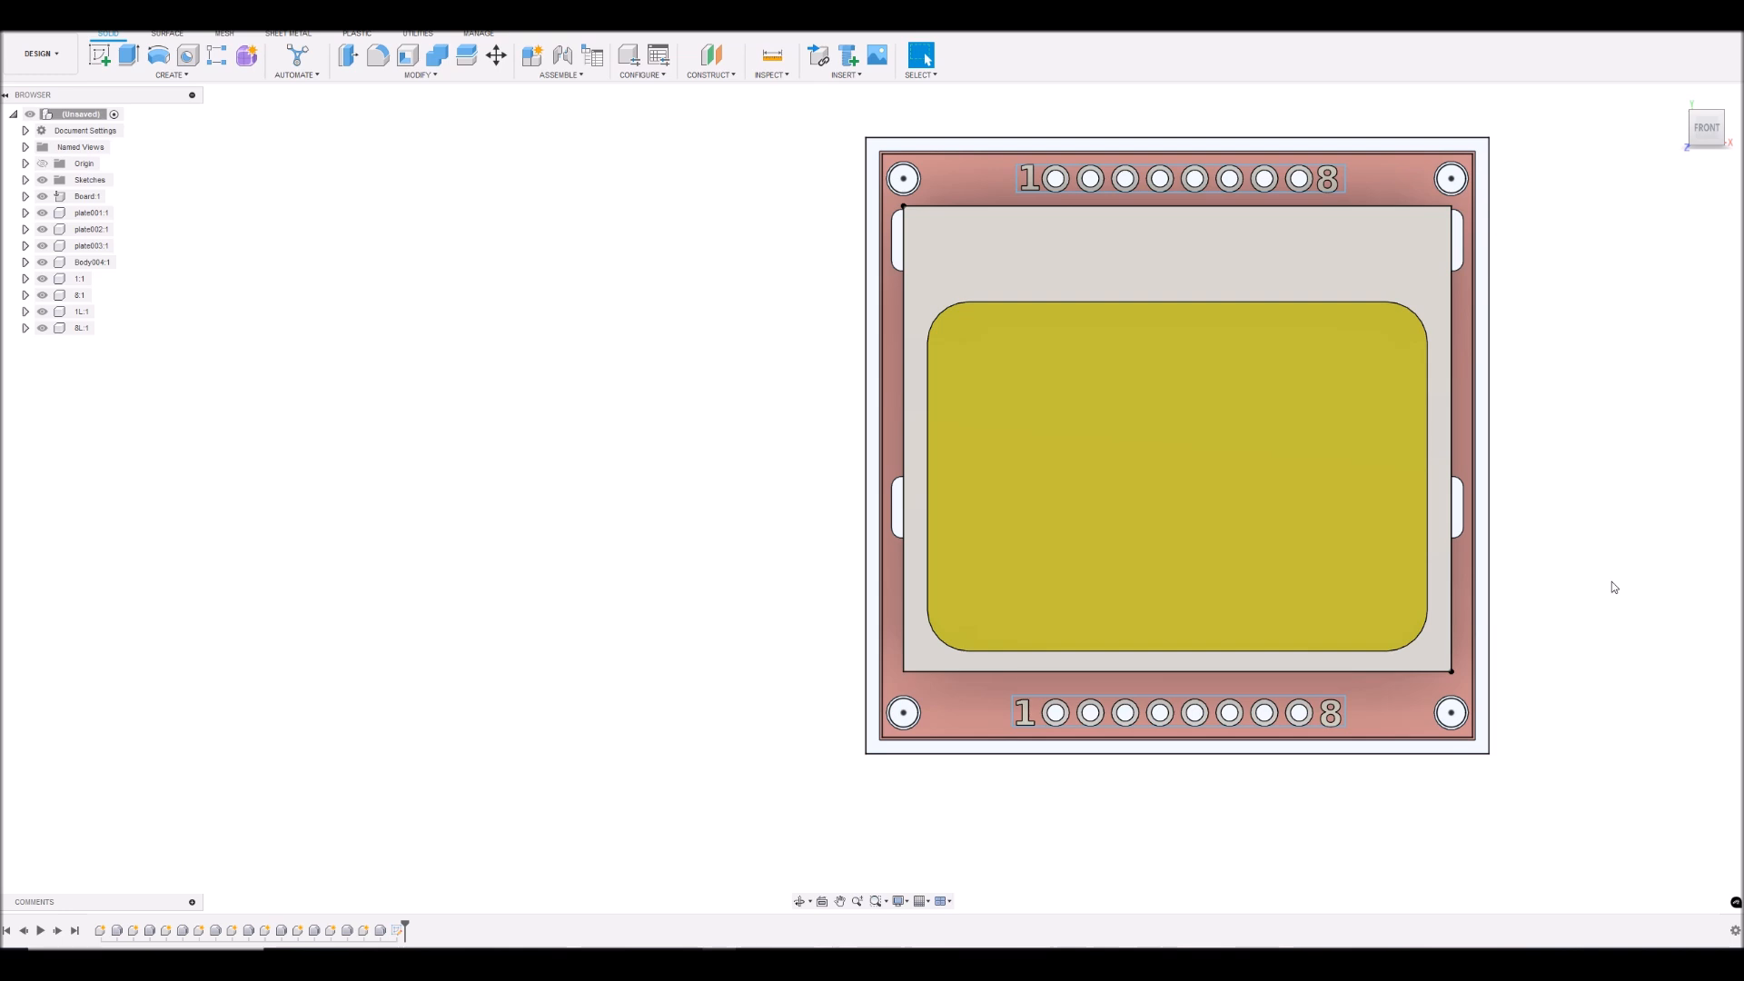
# - Create a new sketch on the face of the yellow display window
pyautogui.click(1104, 418)
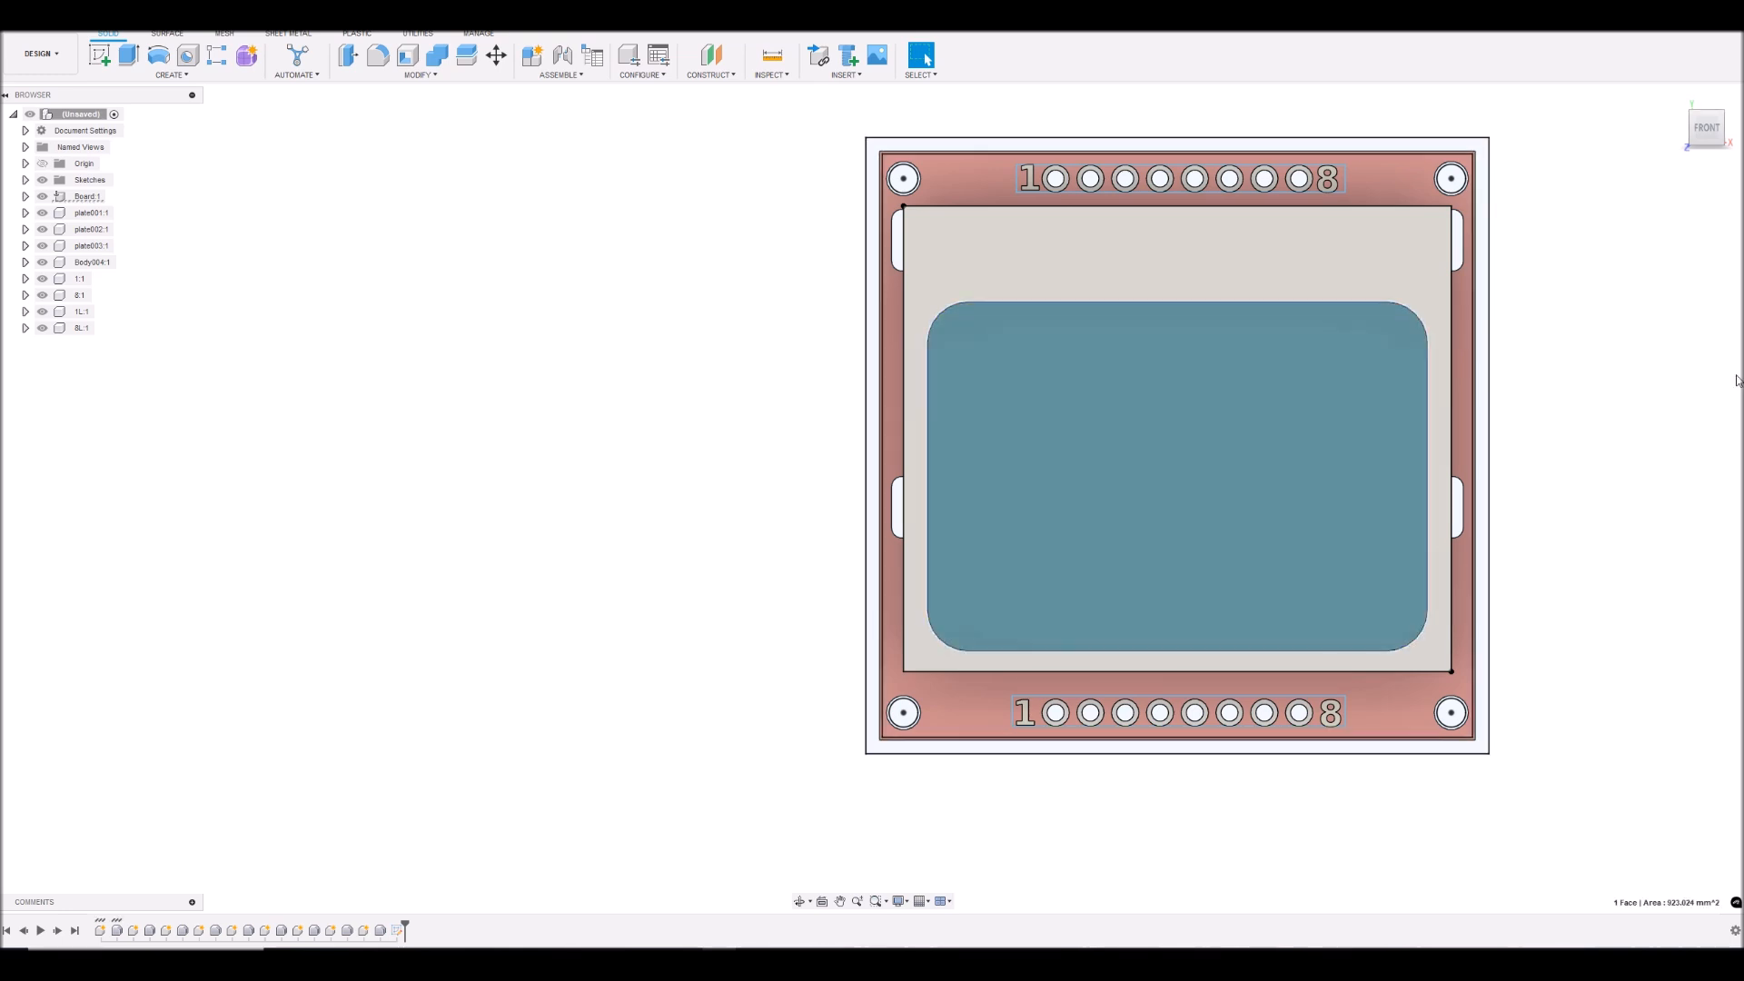
pyautogui.click(100, 55)
pyautogui.scroll(-5, 524, 188)
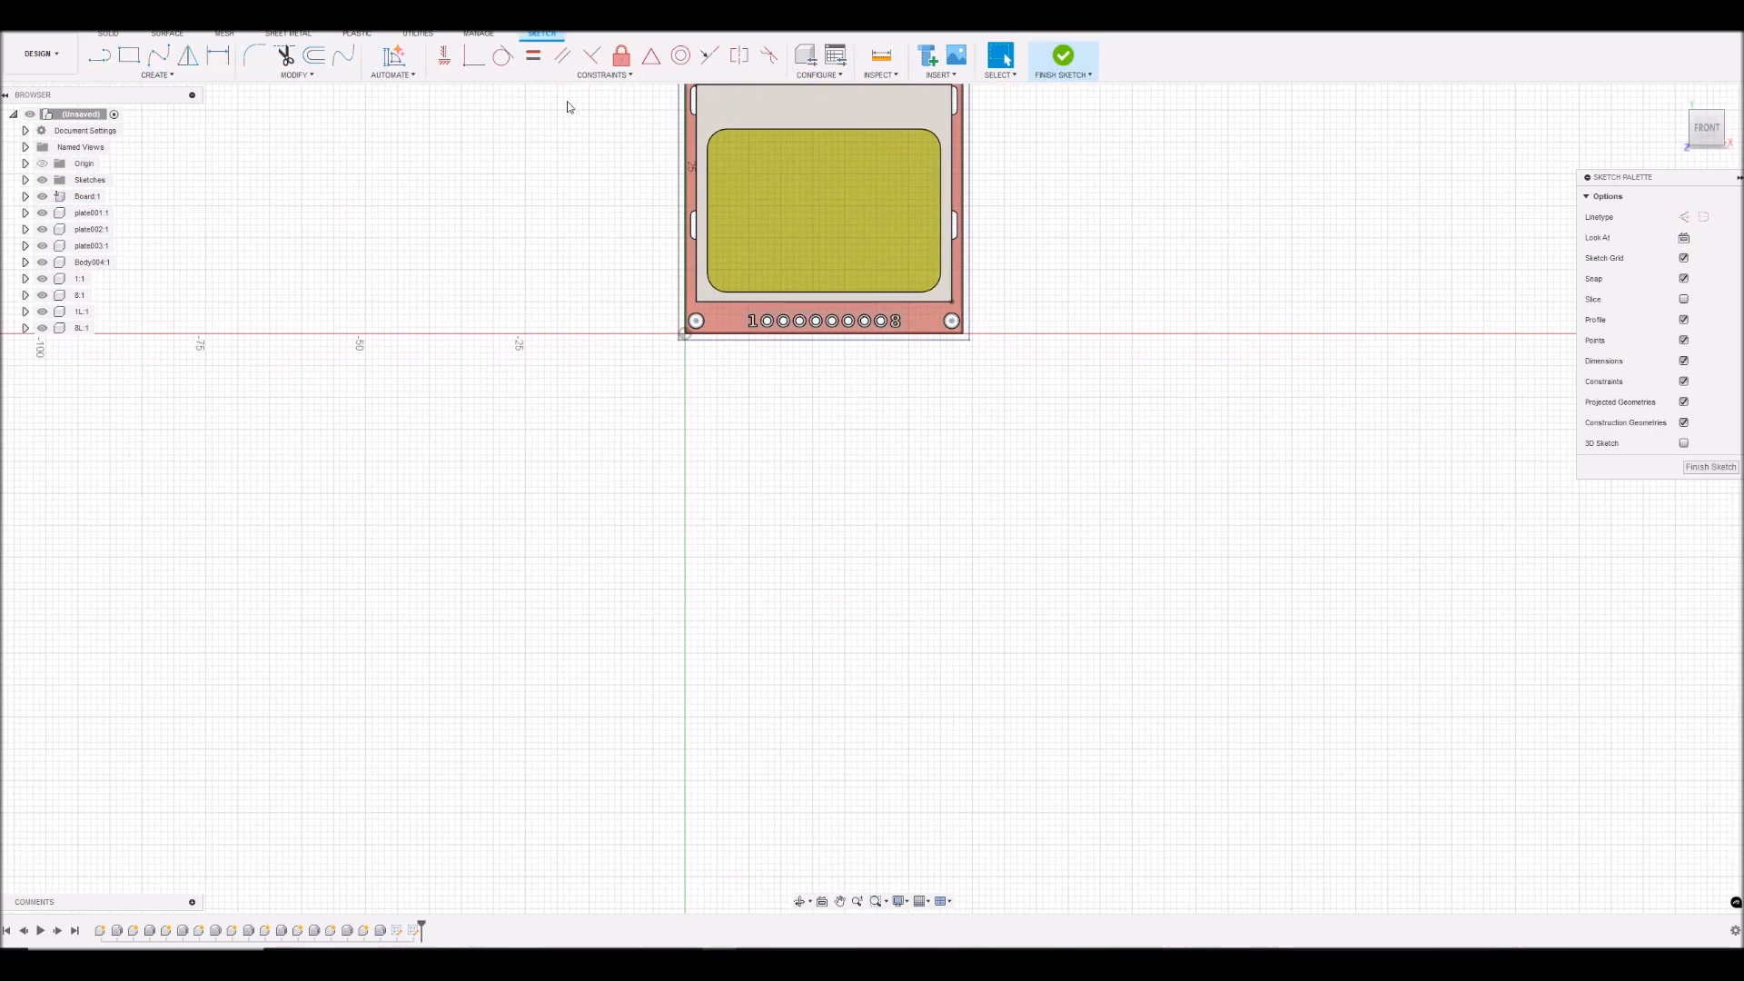
pyautogui.scroll(3, 595, 109)
pyautogui.scroll(4, 605, 116)
pyautogui.scroll(-1, 611, 117)
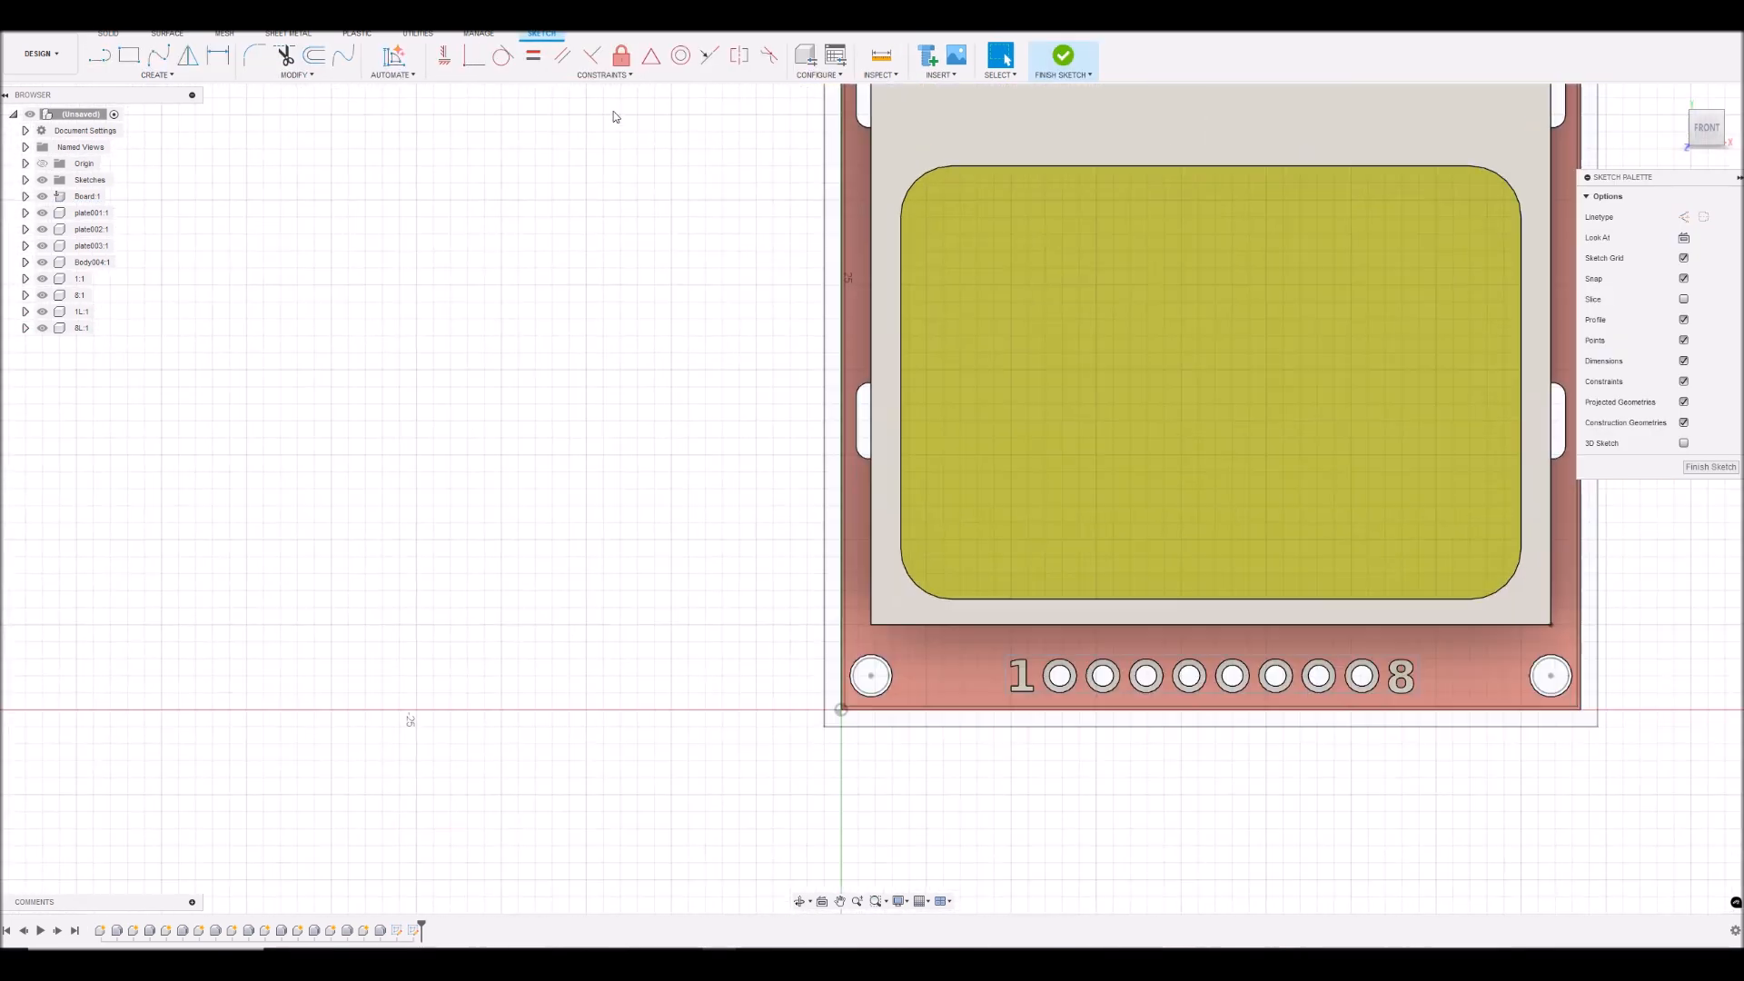
# - Offset the display window's rounded outline outward by 0.1 mm, and finish the sketch
pyautogui.doubleClick(1050, 166)
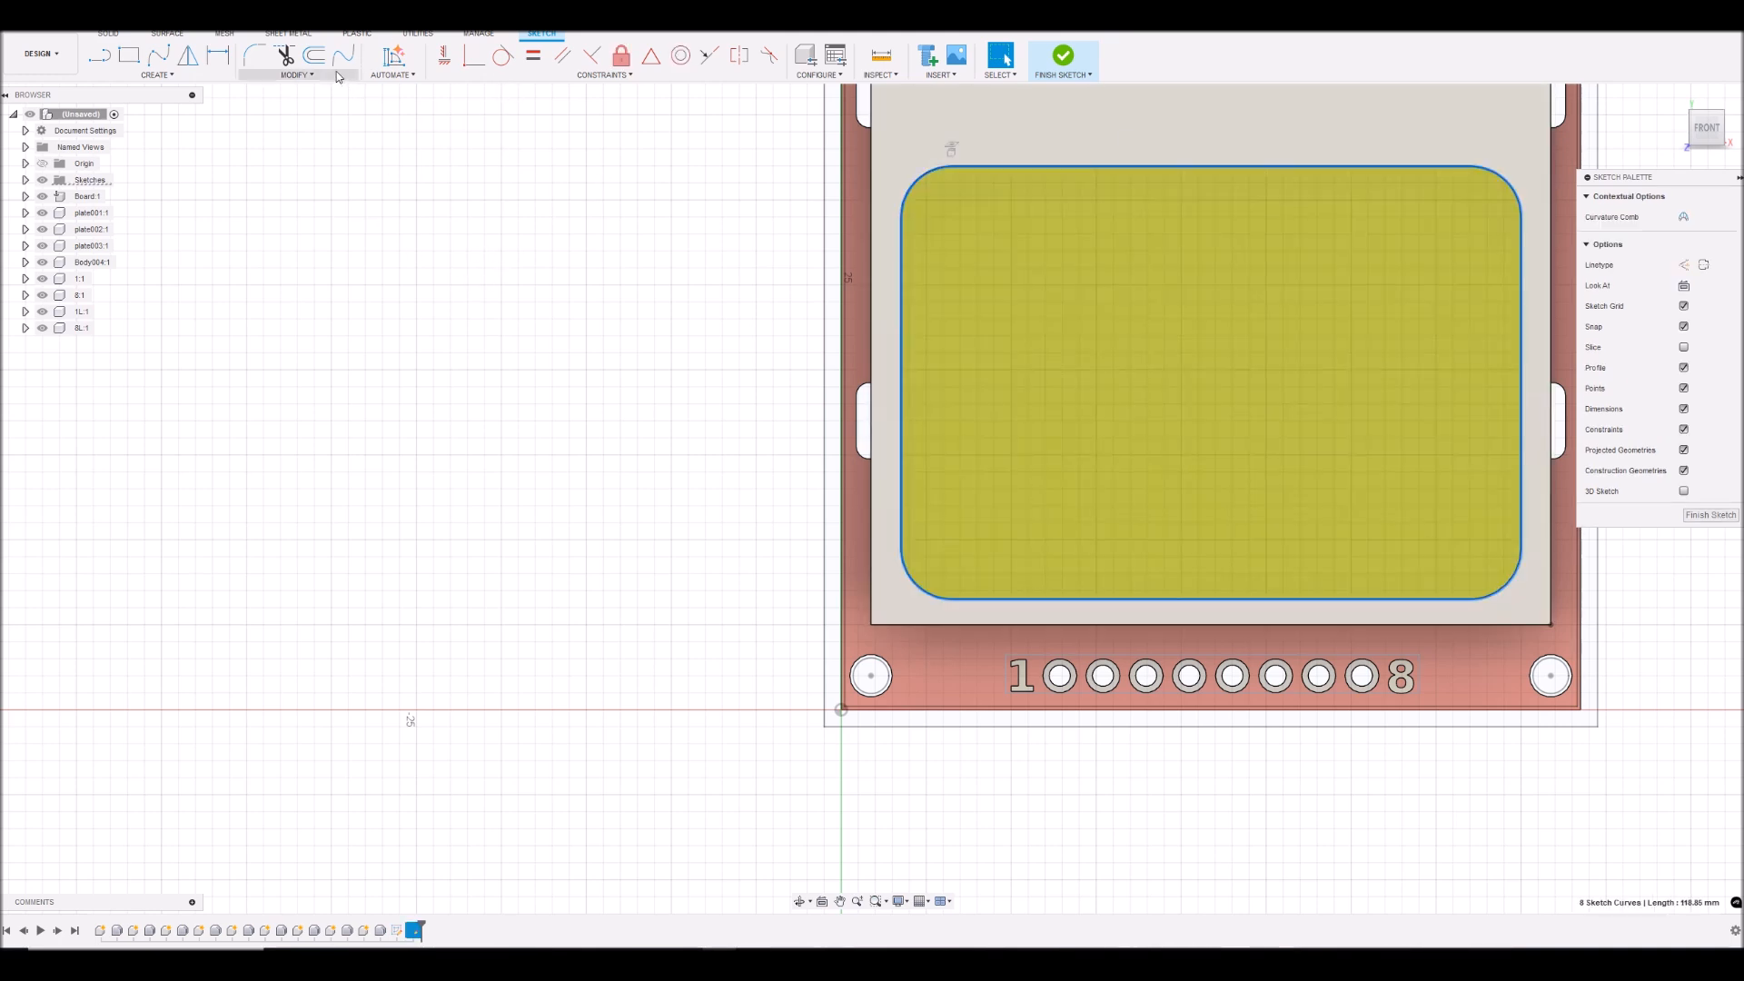
pyautogui.click(314, 57)
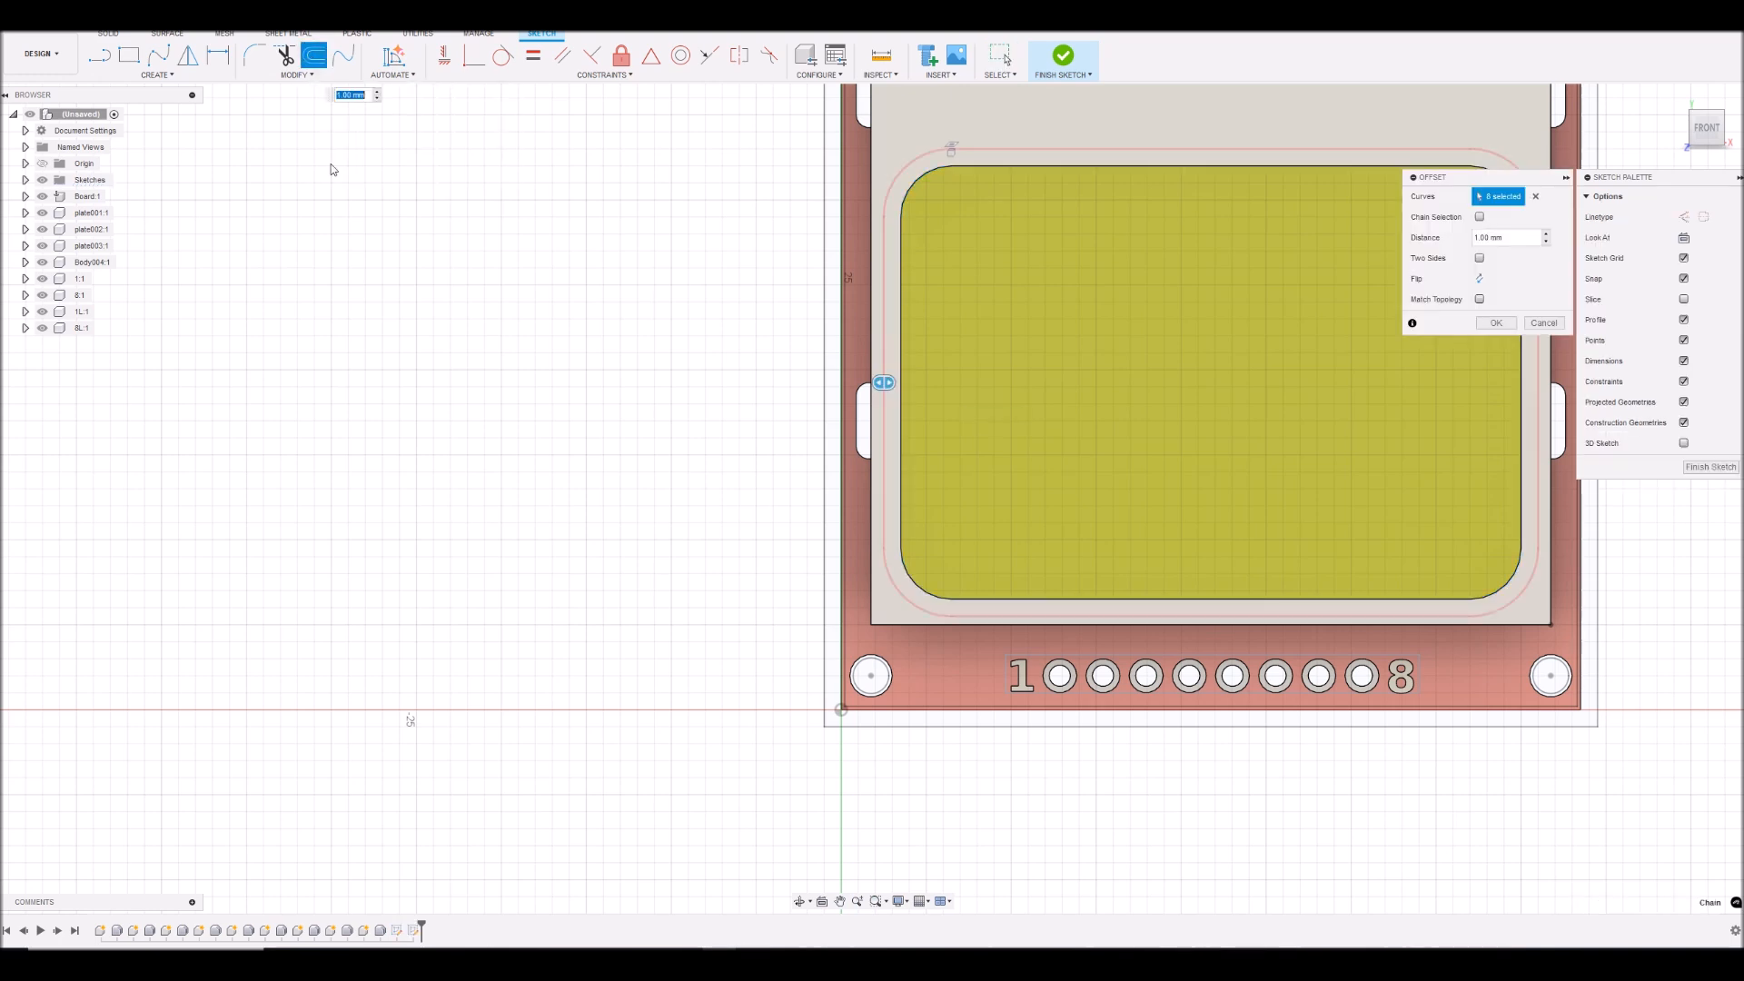
pyautogui.moveTo(1513, 241); pyautogui.dragTo(1460, 245)
pyautogui.write('0.1')
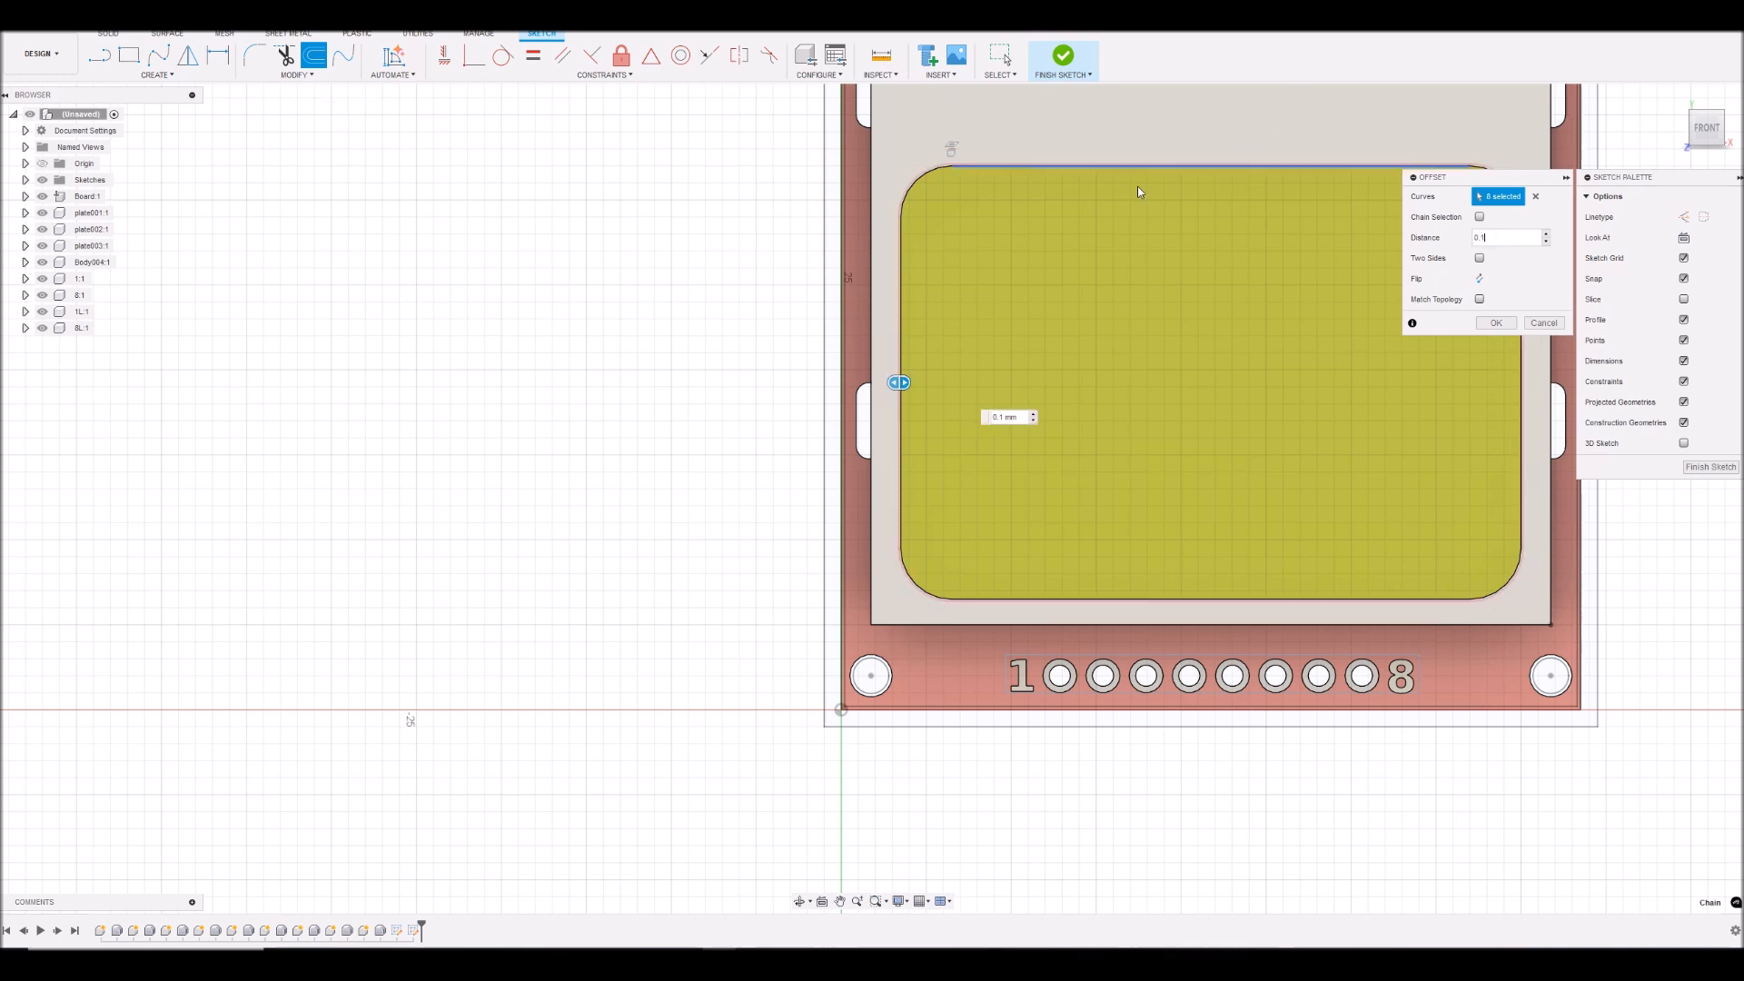
pyautogui.scroll(5, 940, 146)
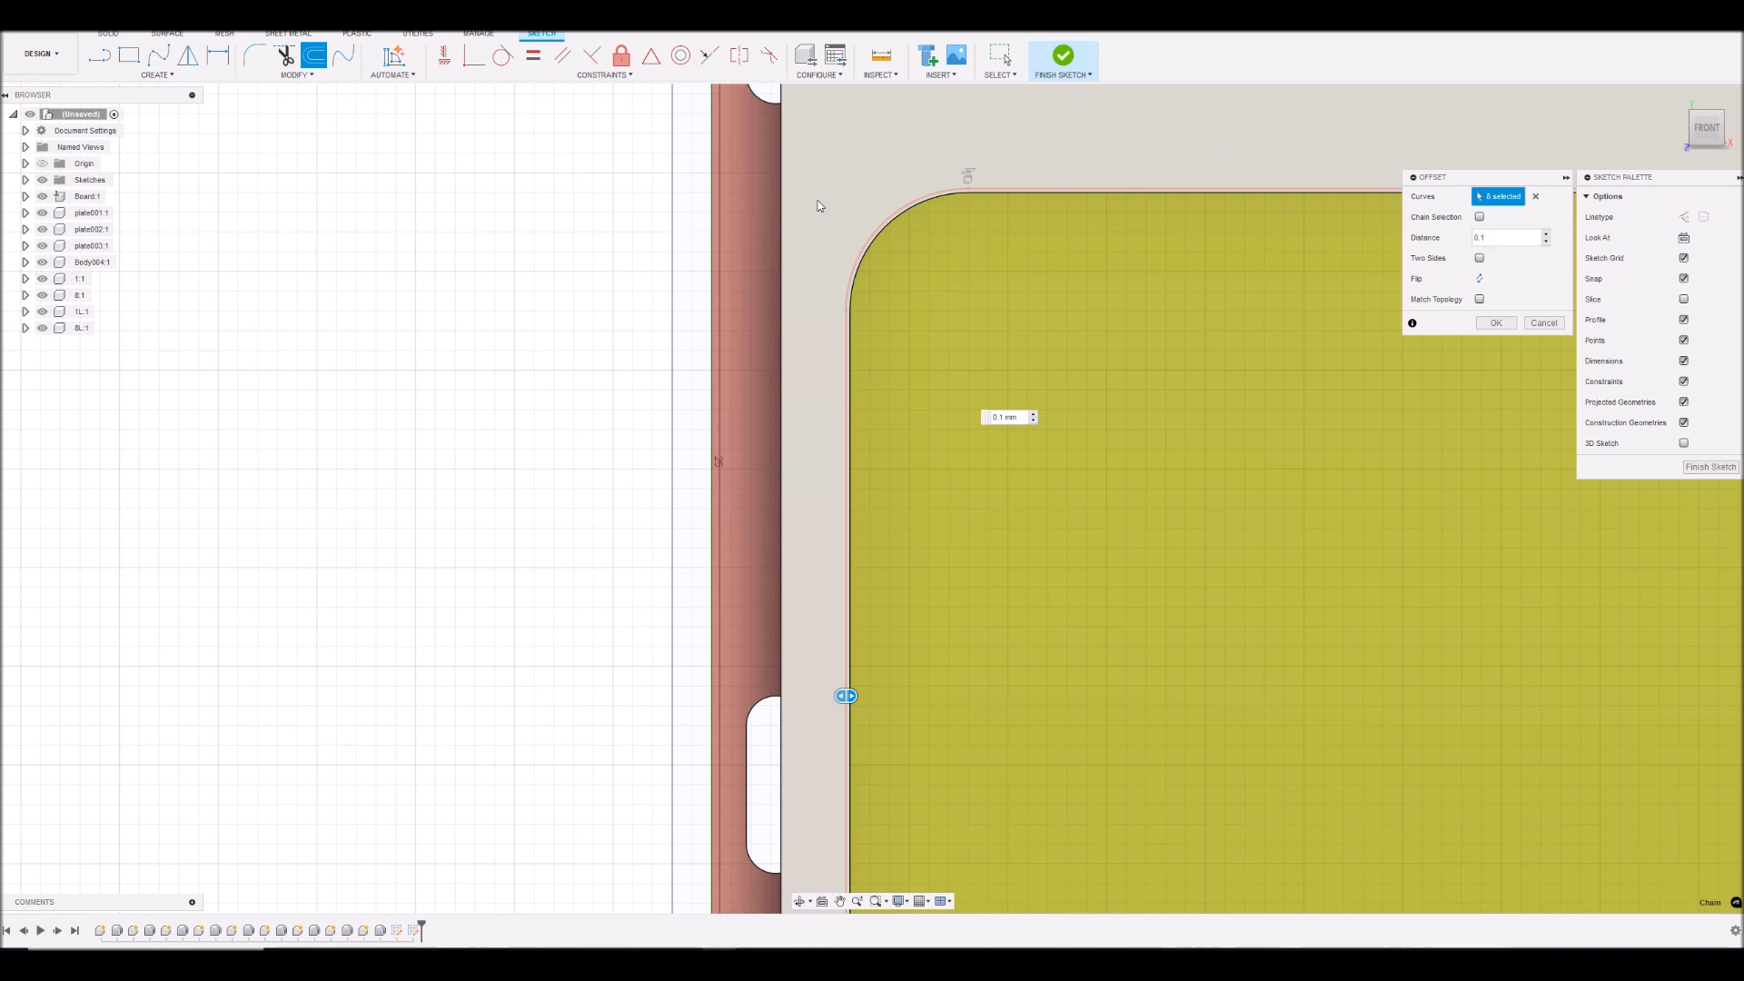
pyautogui.scroll(3, 868, 307)
pyautogui.scroll(-5, 868, 305)
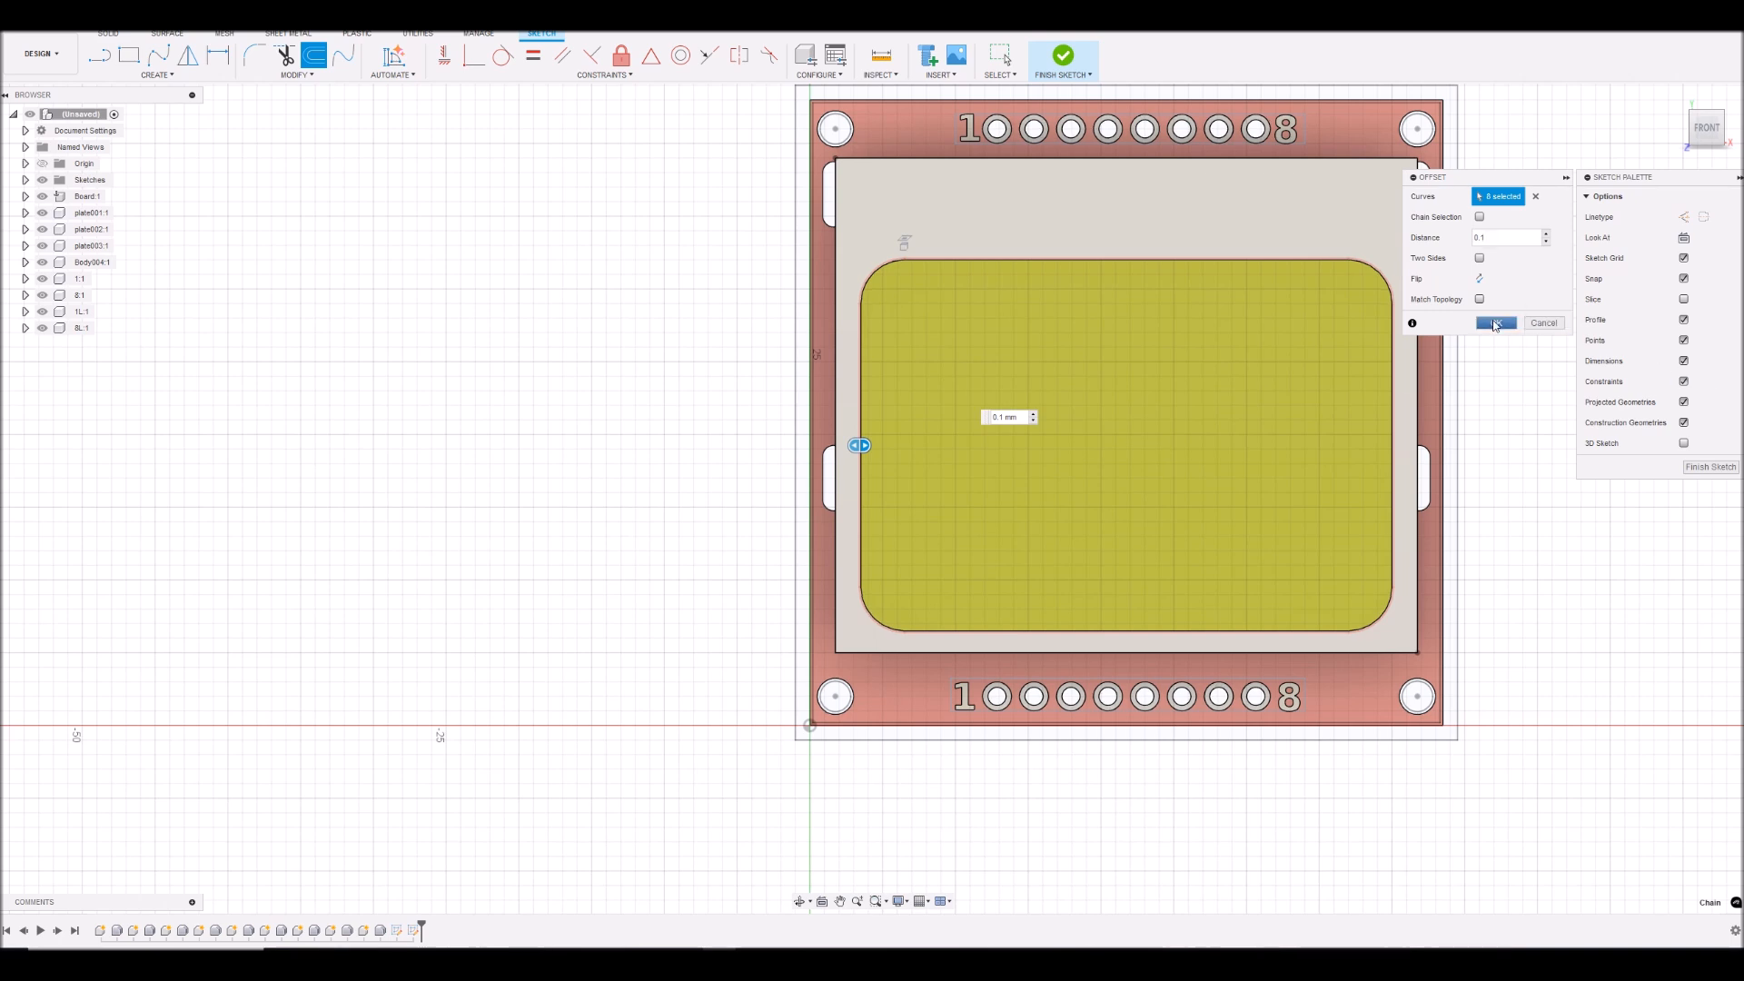
pyautogui.click(1496, 323)
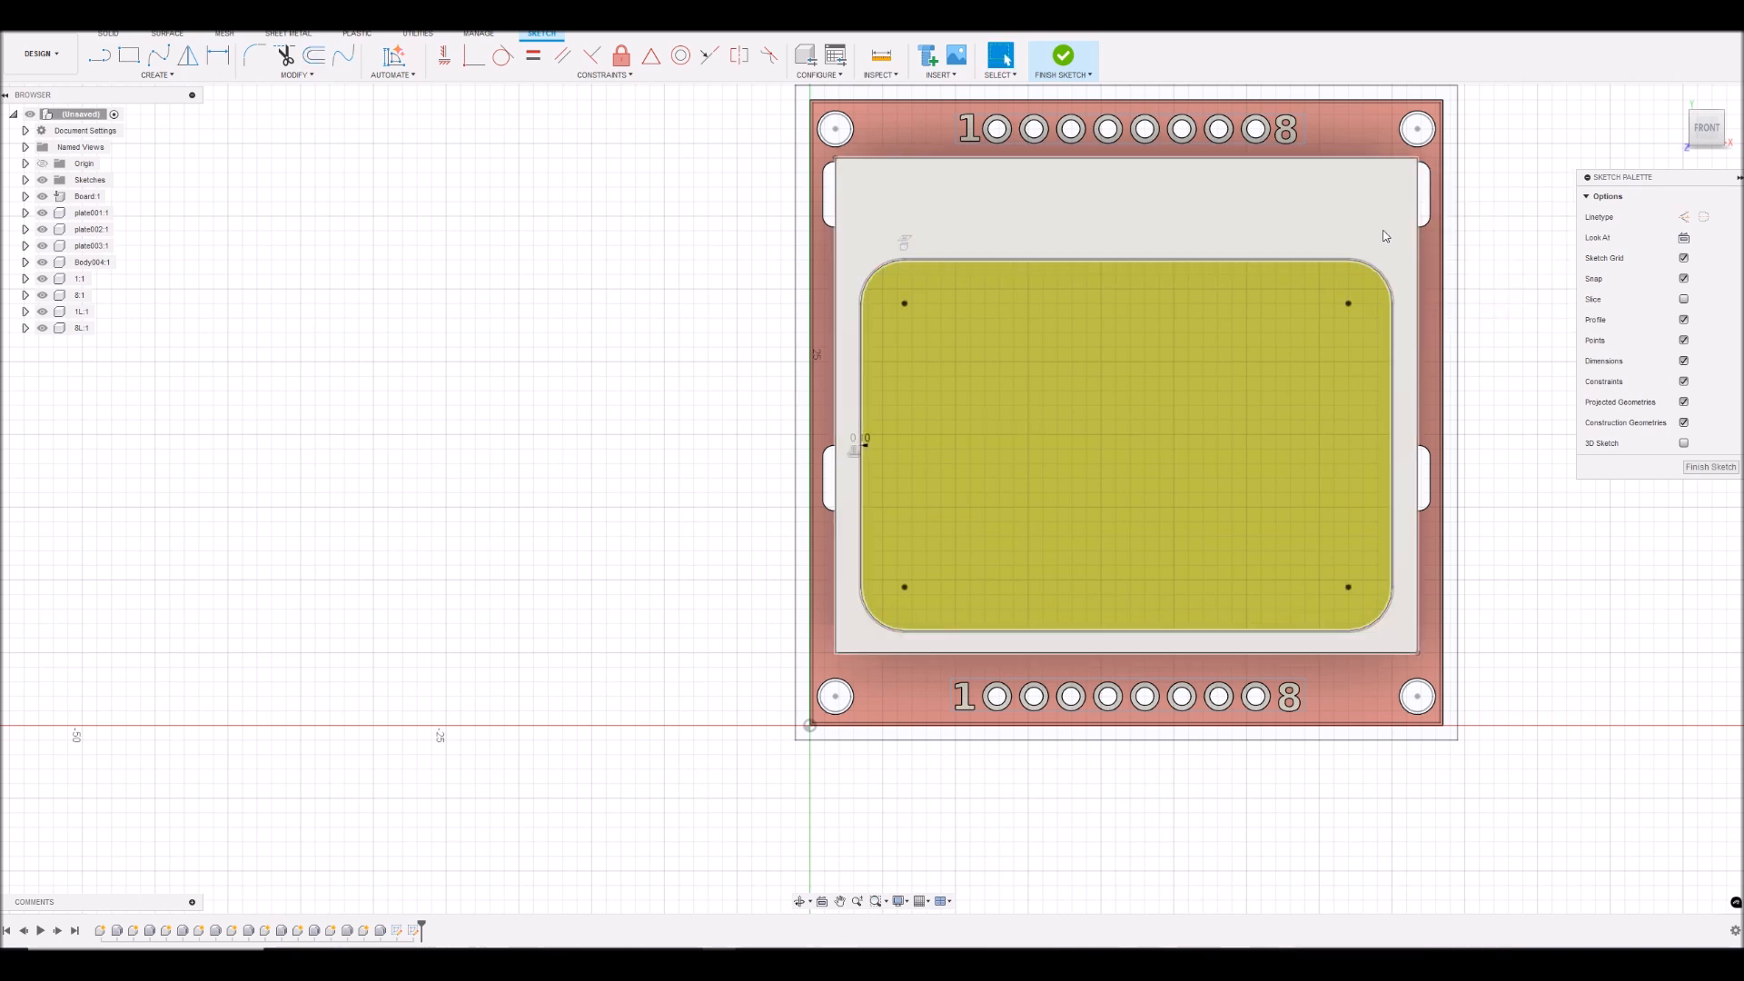
pyautogui.click(1704, 132)
pyautogui.moveTo(1126, 437)
pyautogui.keyDown('shift'); pyautogui.mouseDown(button='middle')
pyautogui.moveTo(1063, 368)
pyautogui.moveTo(895, 523)
pyautogui.moveTo(1126, 436)
pyautogui.mouseUp(button='middle'); pyautogui.keyUp('shift')
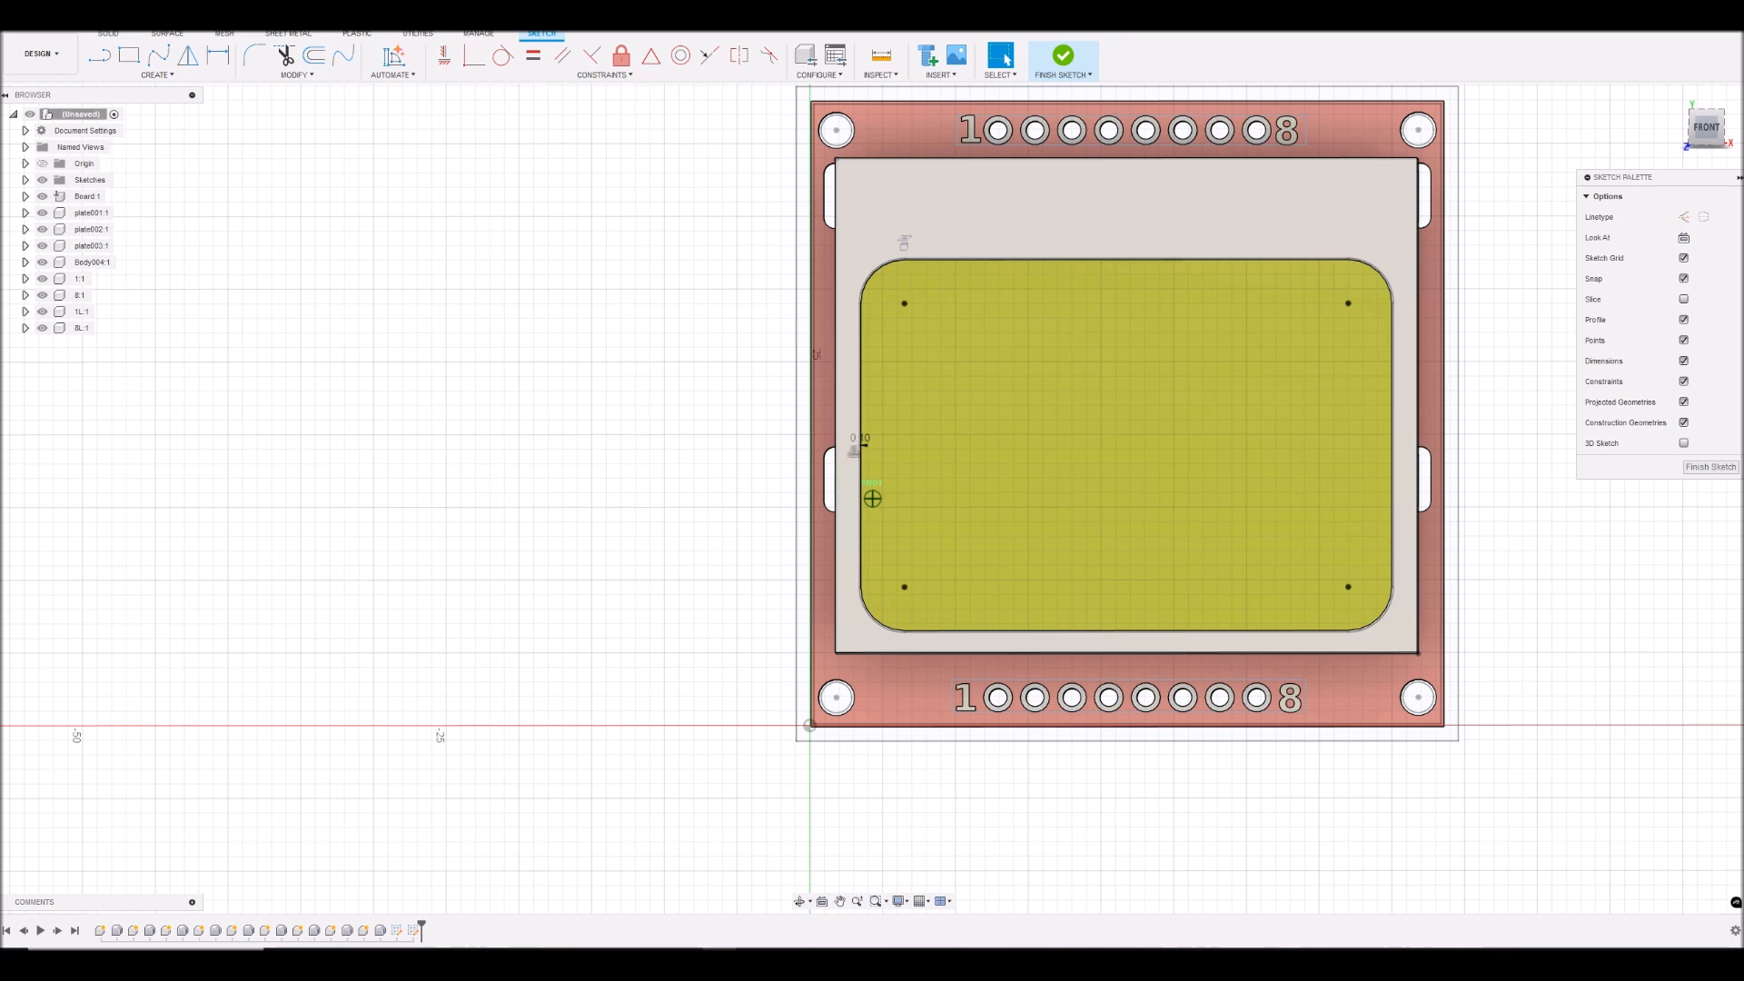
pyautogui.click(1702, 468)
# - Select the outer border profile, the main board profile and the narrow gap profile between them
pyautogui.scroll(-2, 1562, 186)
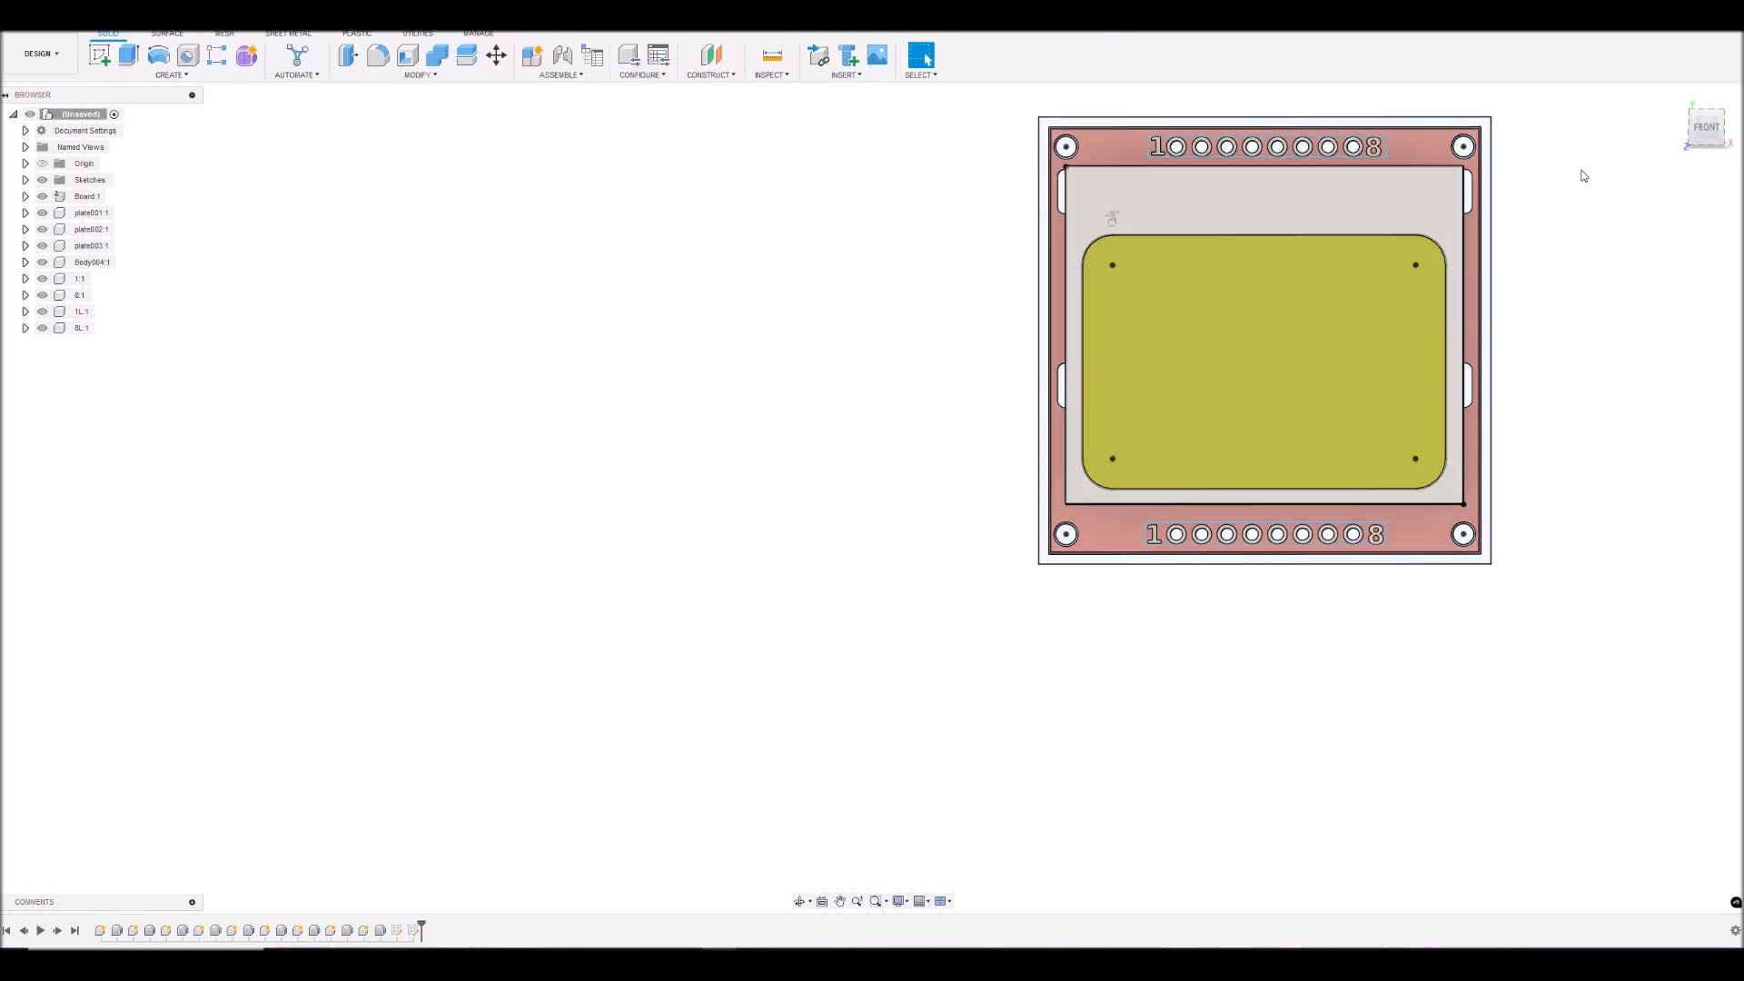
pyautogui.scroll(-2, 1523, 173)
pyautogui.scroll(5, 1525, 174)
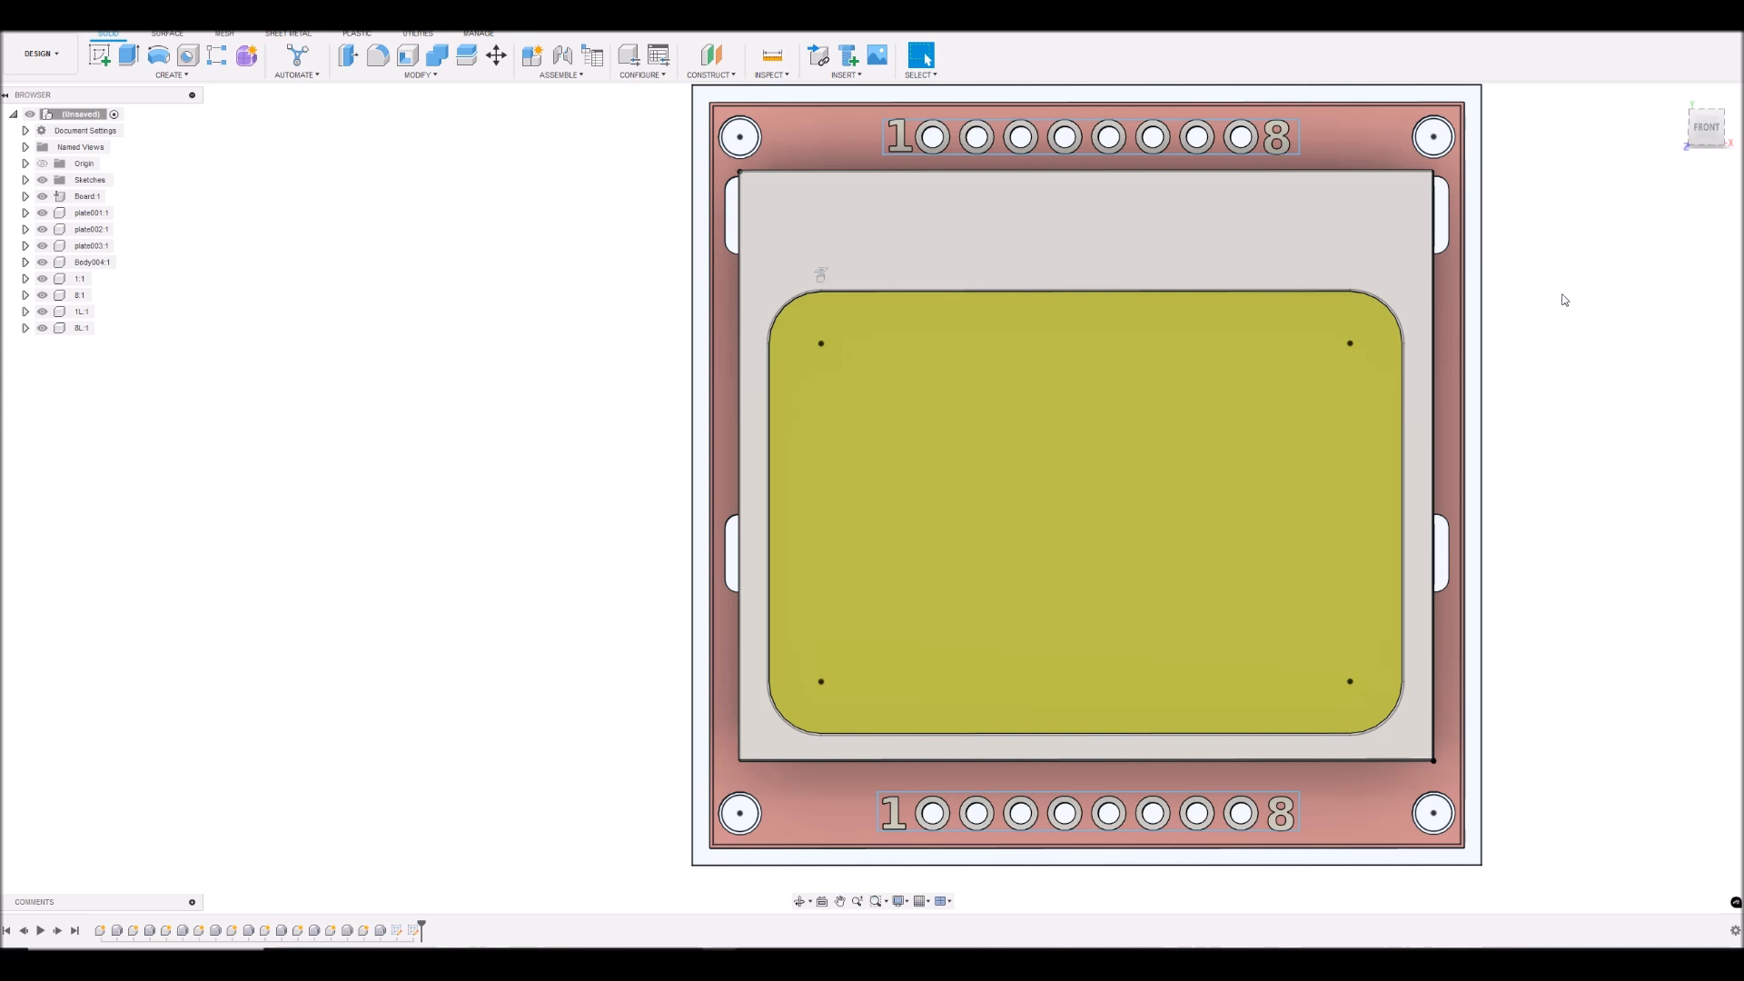
pyautogui.click(1472, 124)
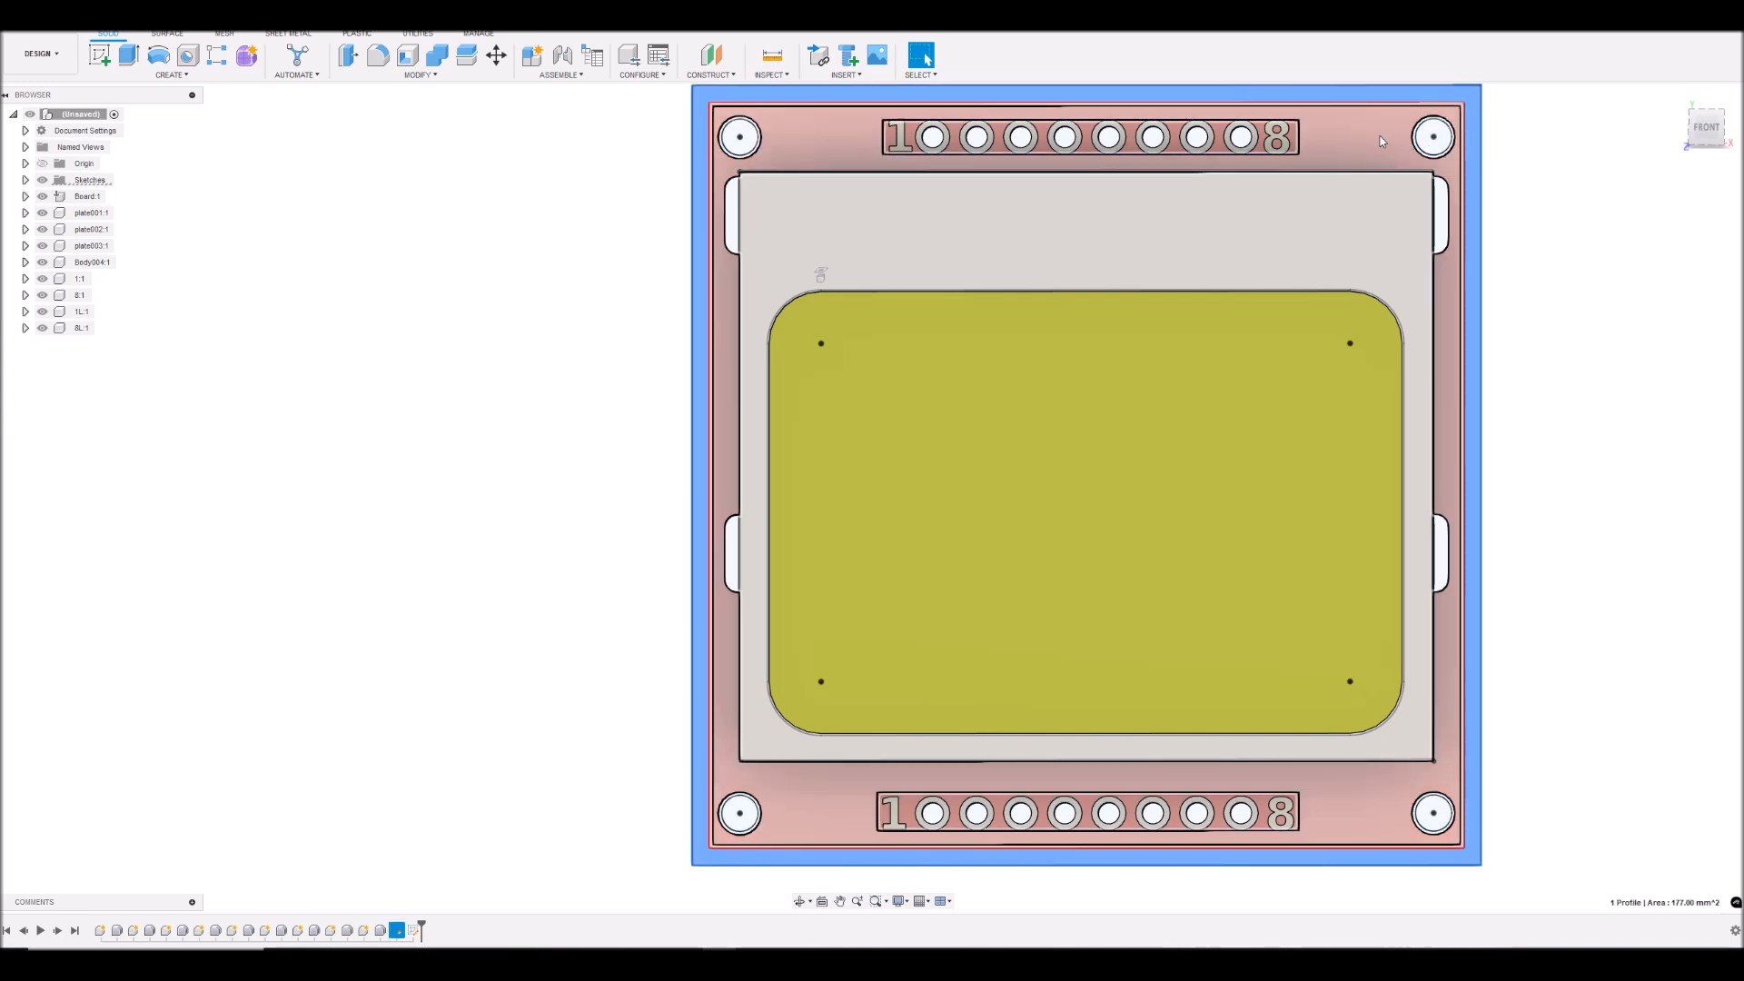
pyautogui.keyDown('ctrl'); pyautogui.click(1380, 141); pyautogui.keyUp('ctrl')
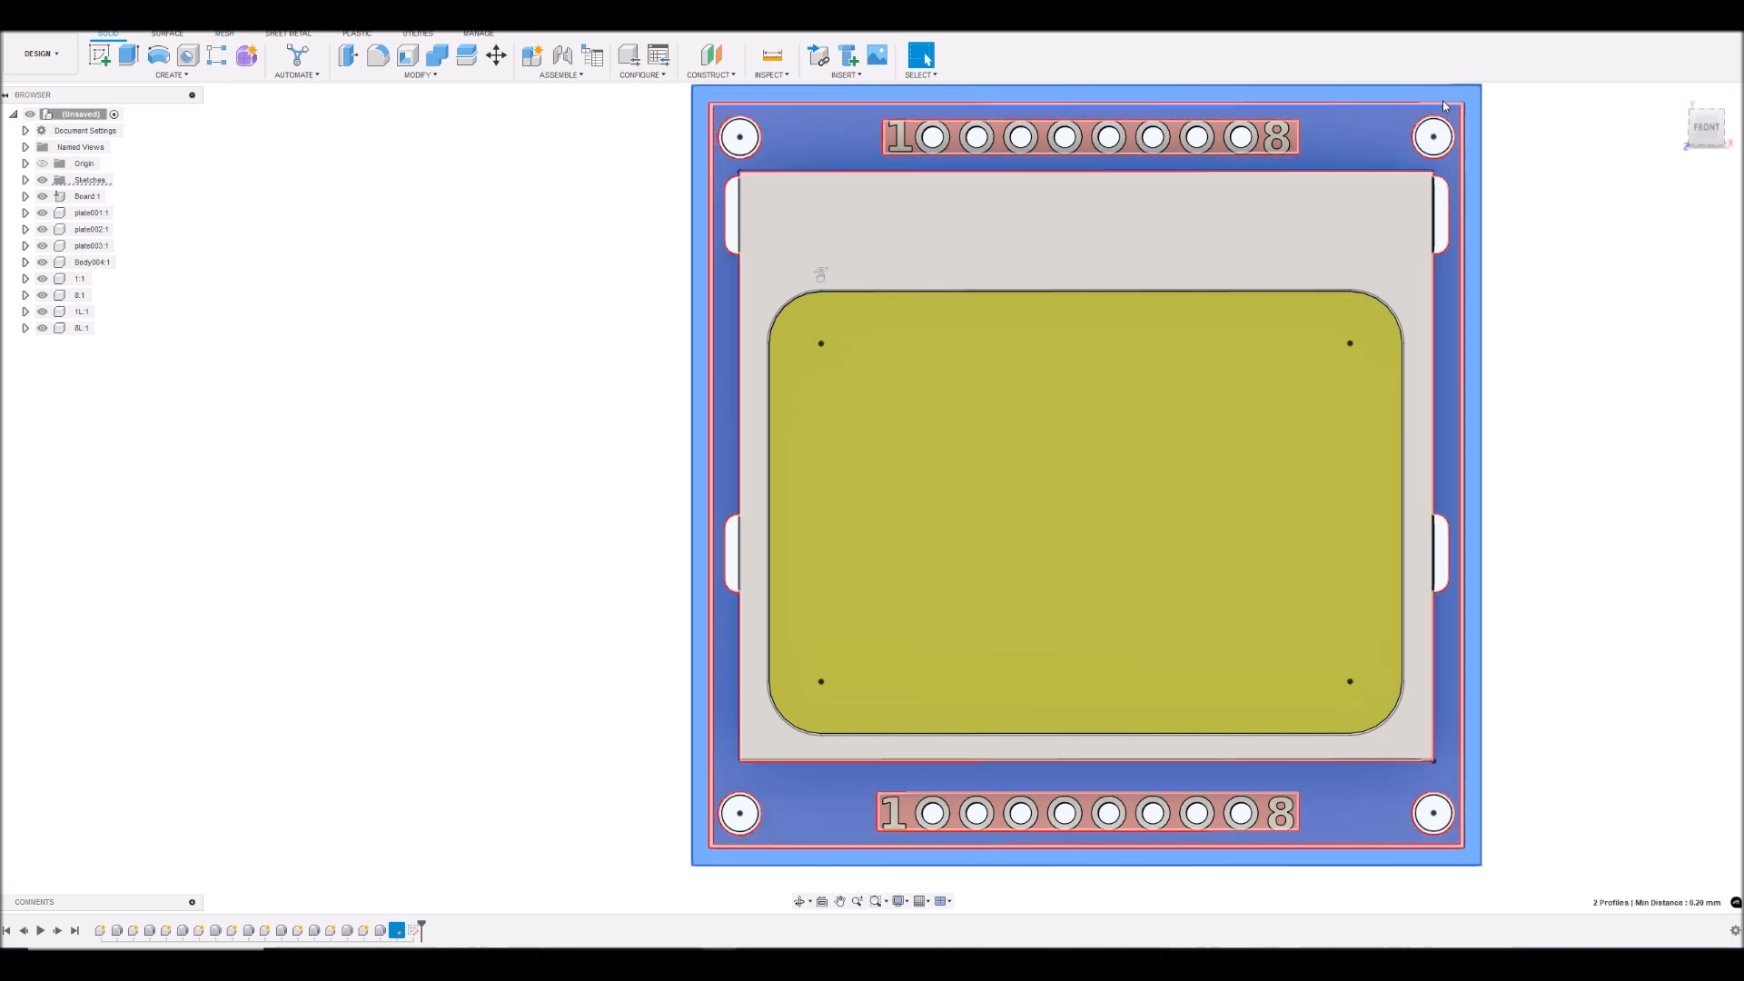
pyautogui.scroll(3, 1446, 104)
pyautogui.scroll(3, 1476, 168)
pyautogui.keyDown('ctrl'); pyautogui.click(1488, 175); pyautogui.keyUp('ctrl')
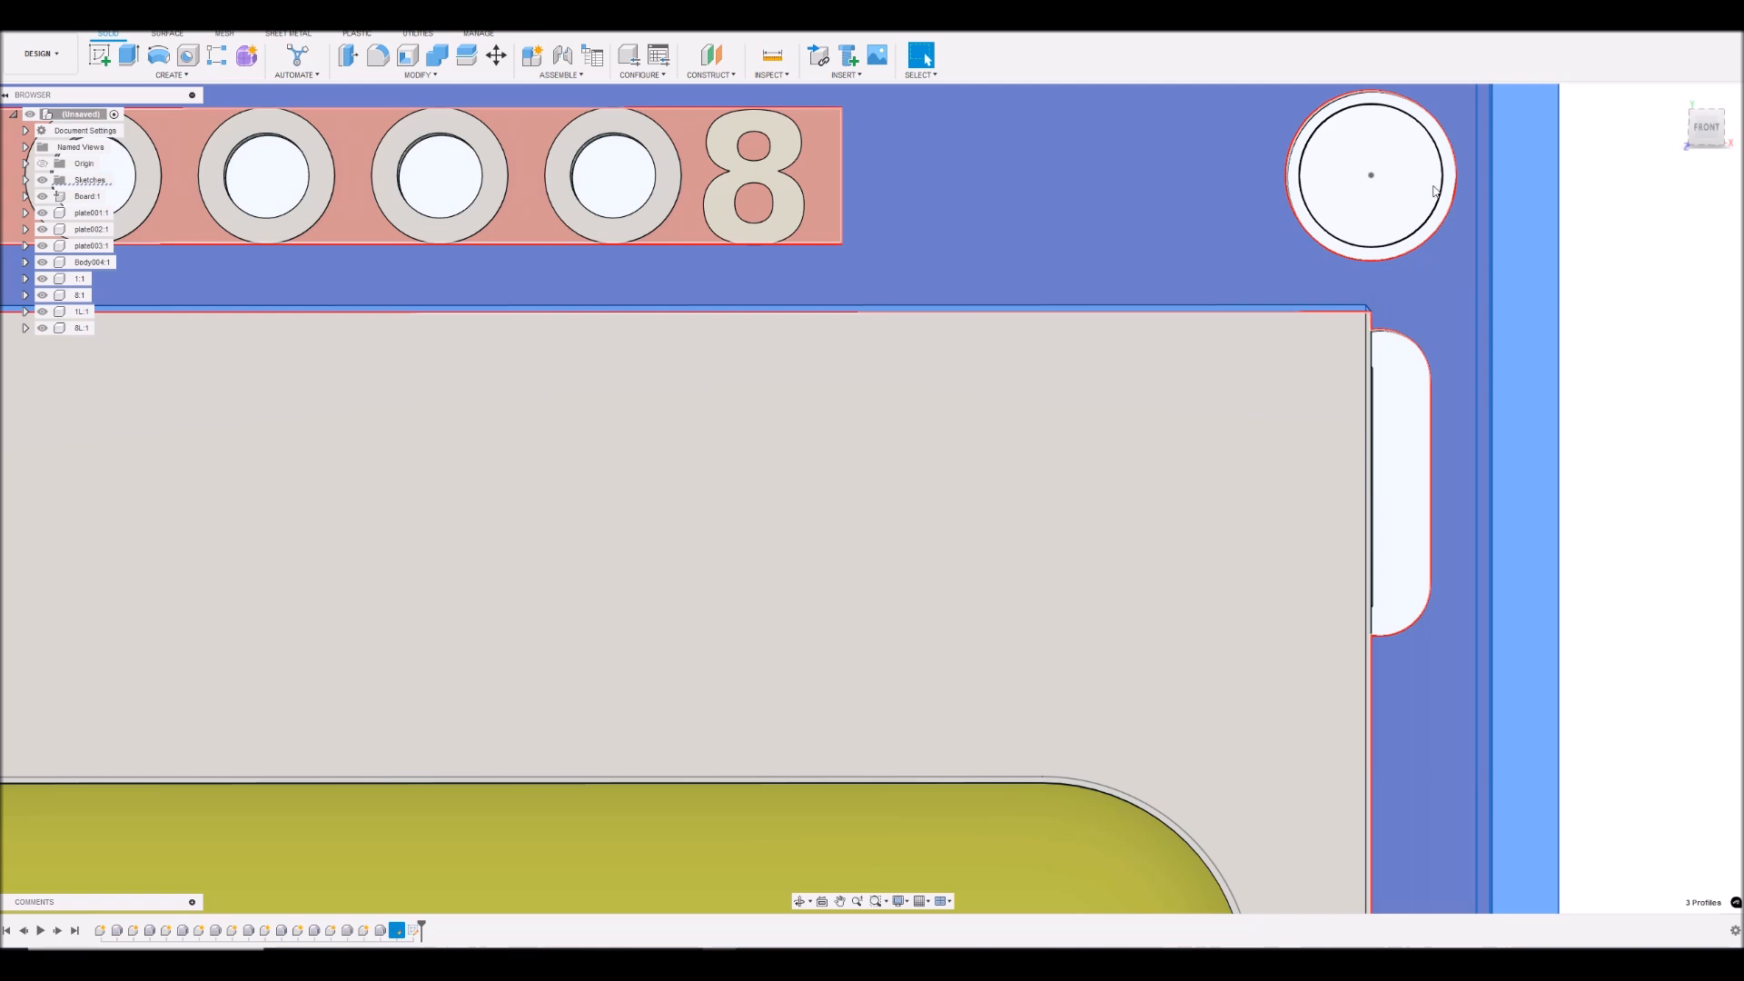
# - Add the inner circle profiles of the upper-right and upper-left mounting holes to the selection
pyautogui.keyDown('ctrl'); pyautogui.click(1396, 193); pyautogui.keyUp('ctrl')
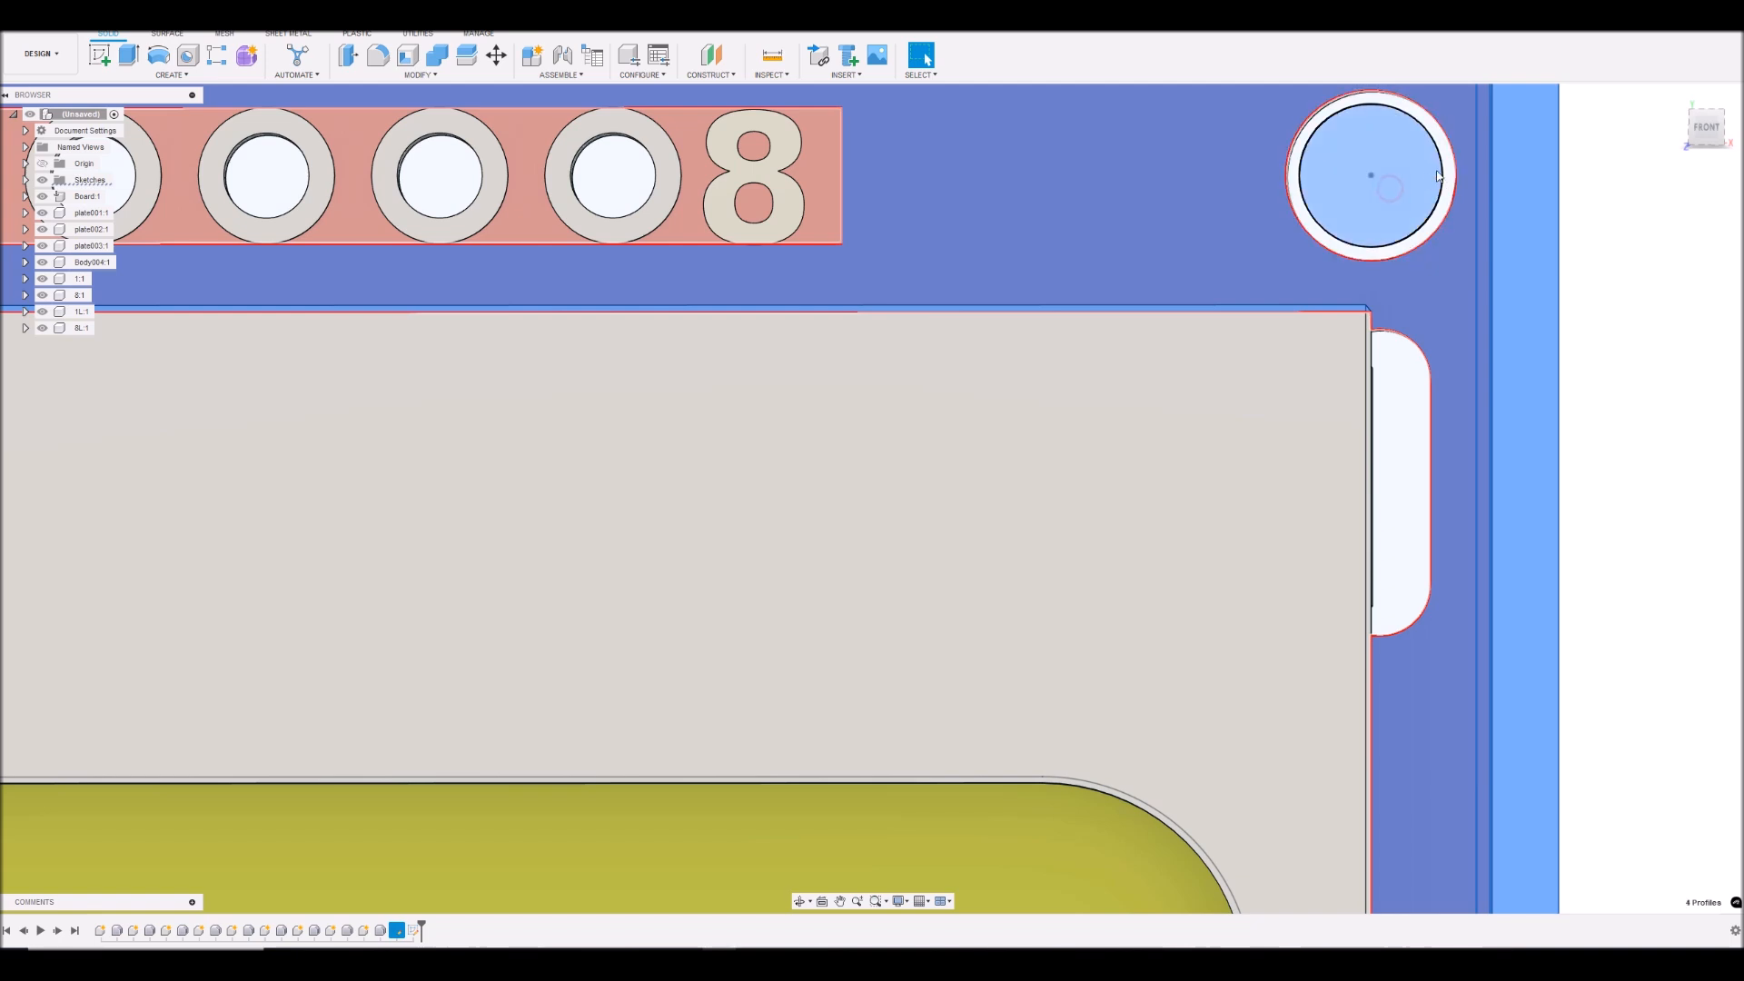
pyautogui.scroll(-2, 1506, 215)
pyautogui.scroll(-4, 1510, 218)
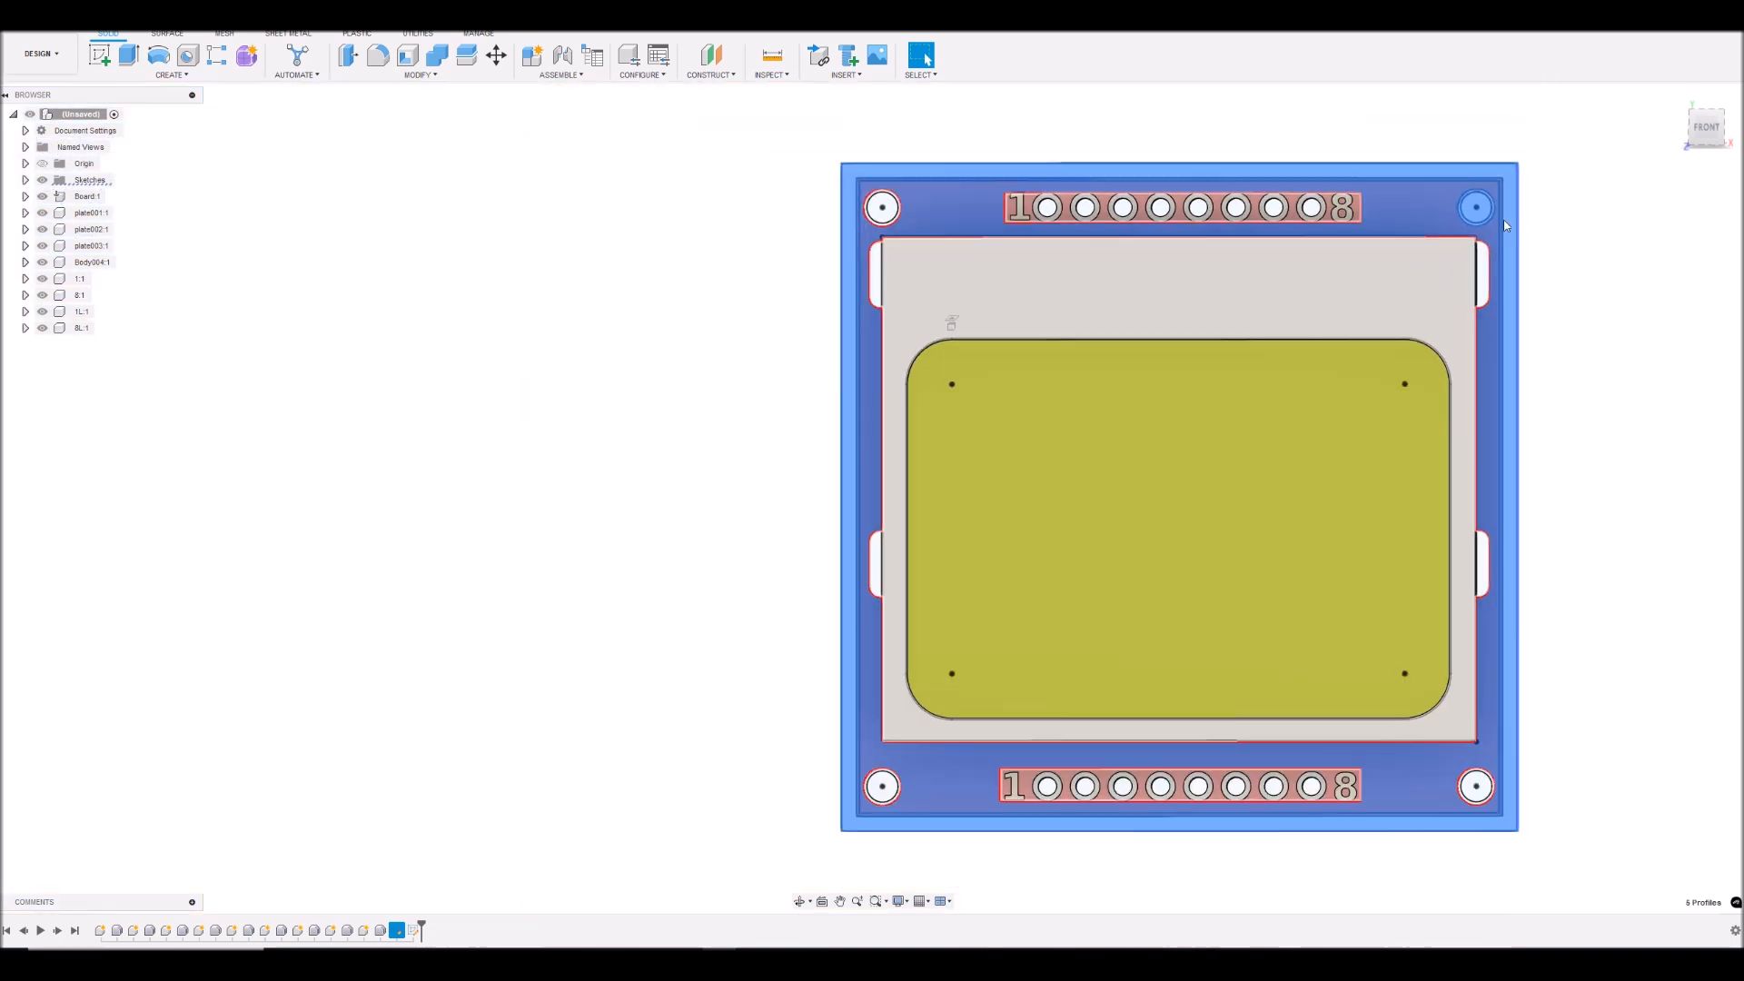
pyautogui.scroll(3, 895, 177)
pyautogui.keyDown('ctrl'); pyautogui.click(882, 234); pyautogui.keyUp('ctrl')
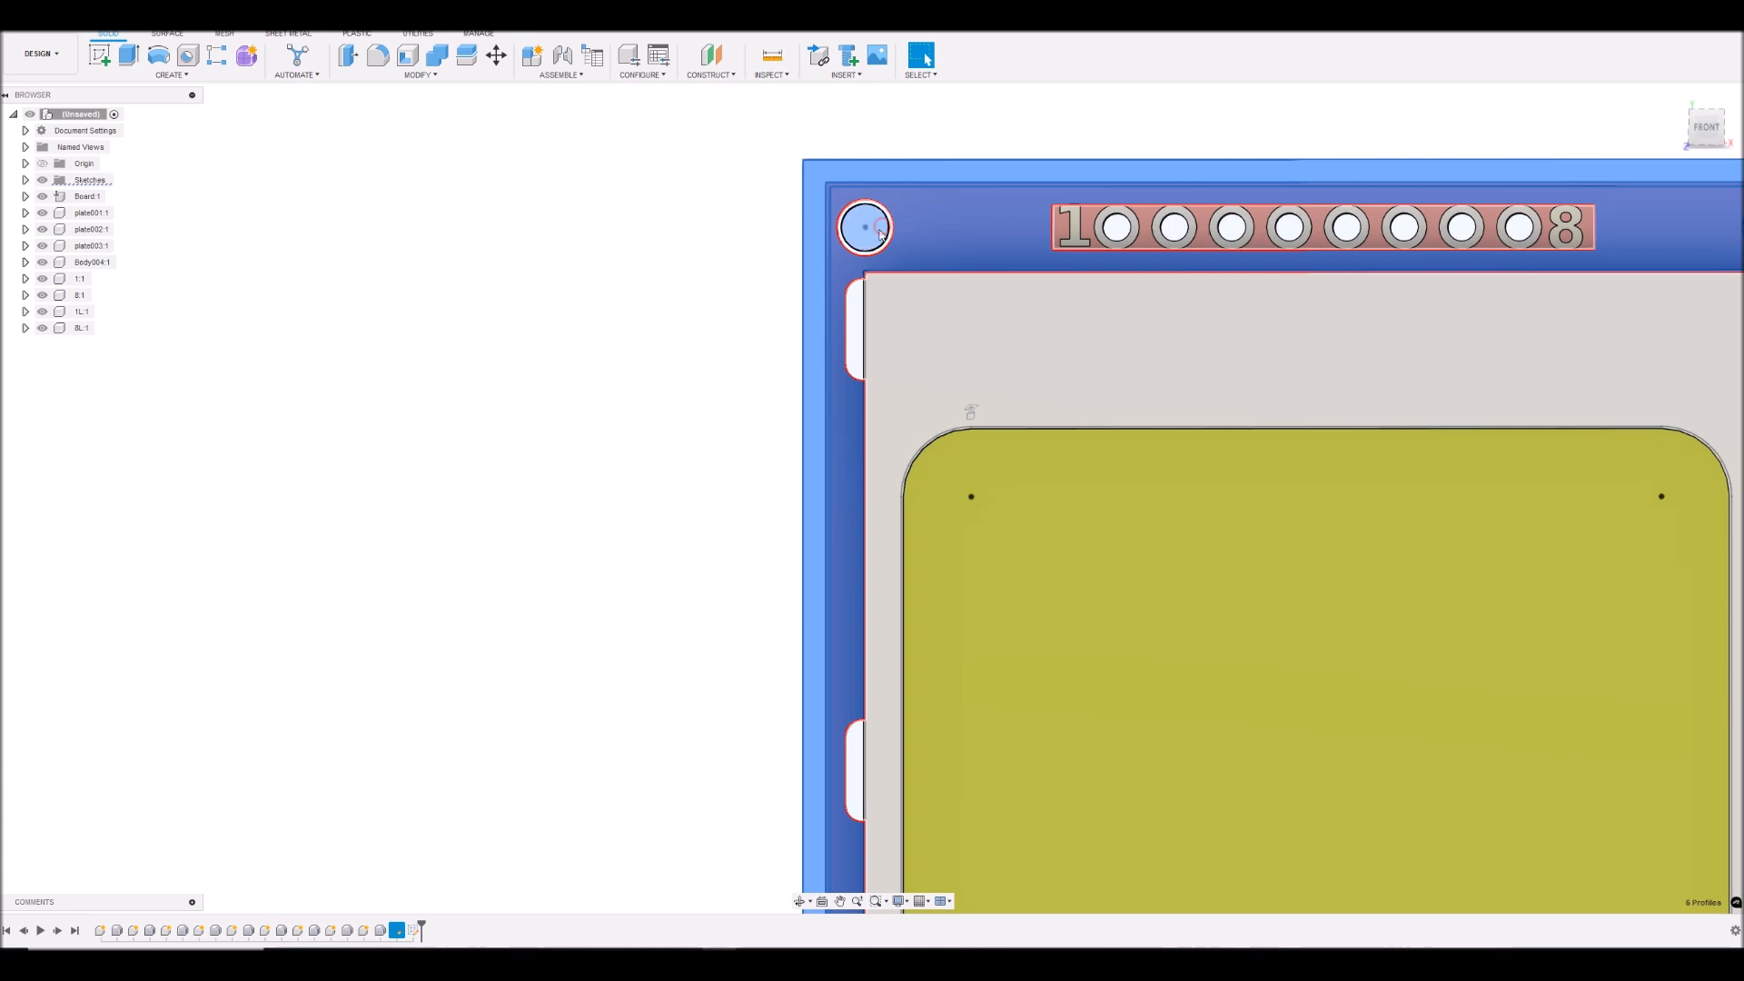
# - Add both slot profiles on the board's left edge and the grey display frame area around the window to the selection
pyautogui.keyDown('ctrl'); pyautogui.click(856, 327); pyautogui.keyUp('ctrl')
pyautogui.scroll(-3, 913, 300)
pyautogui.scroll(2, 900, 364)
pyautogui.scroll(-2, 872, 515)
pyautogui.scroll(2, 870, 521)
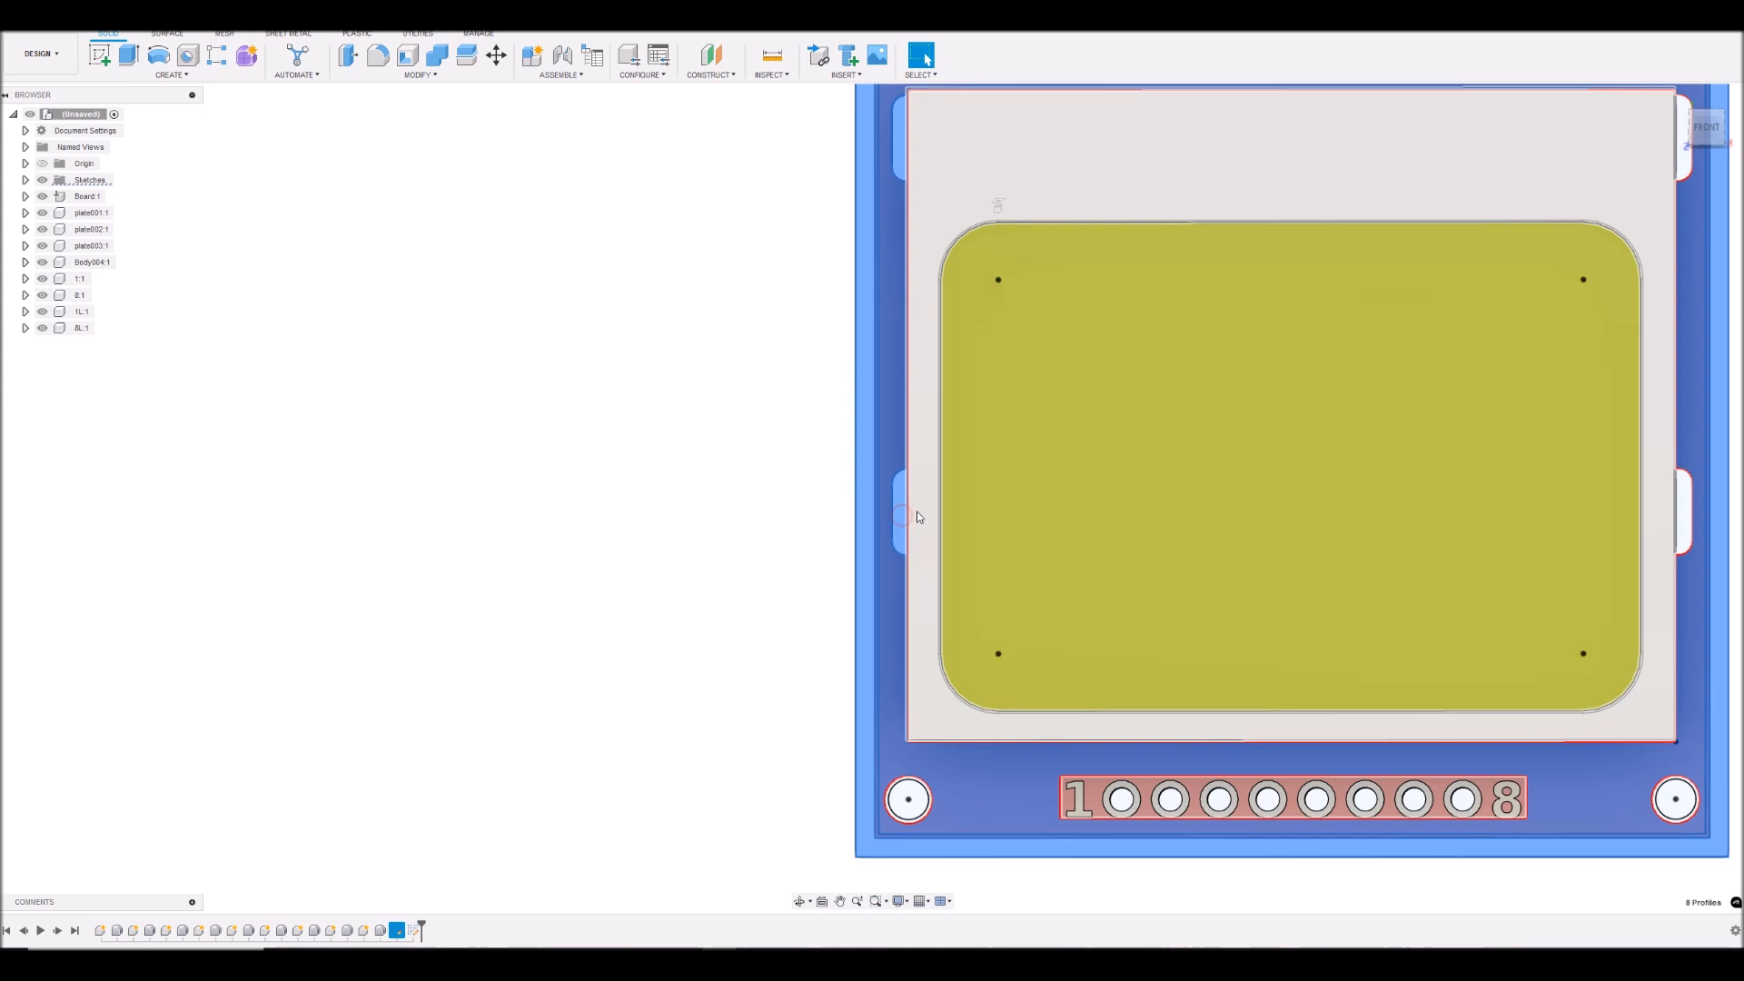
pyautogui.keyDown('ctrl'); pyautogui.click(920, 508); pyautogui.keyUp('ctrl')
pyautogui.scroll(-2, 922, 493)
pyautogui.scroll(2, 1159, 596)
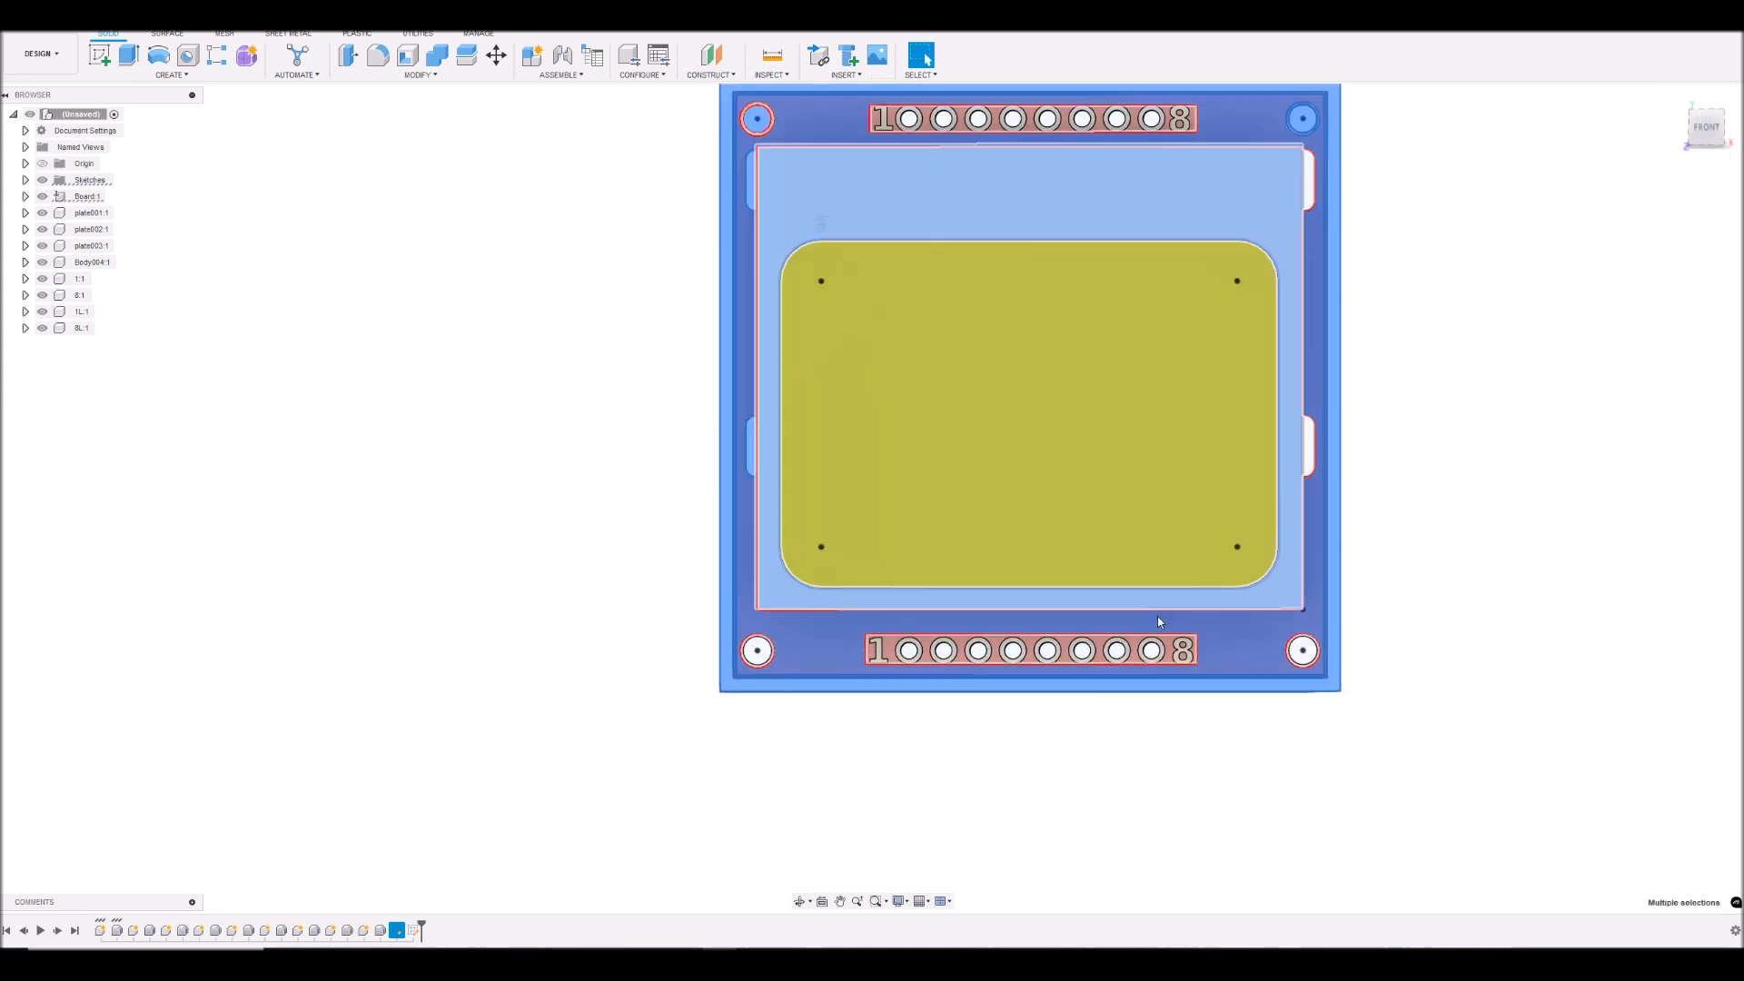
# - Add the inner circle profile of the lower-left mounting hole to the selection
pyautogui.keyDown('ctrl'); pyautogui.click(715, 654); pyautogui.keyUp('ctrl')
pyautogui.scroll(3, 724, 659)
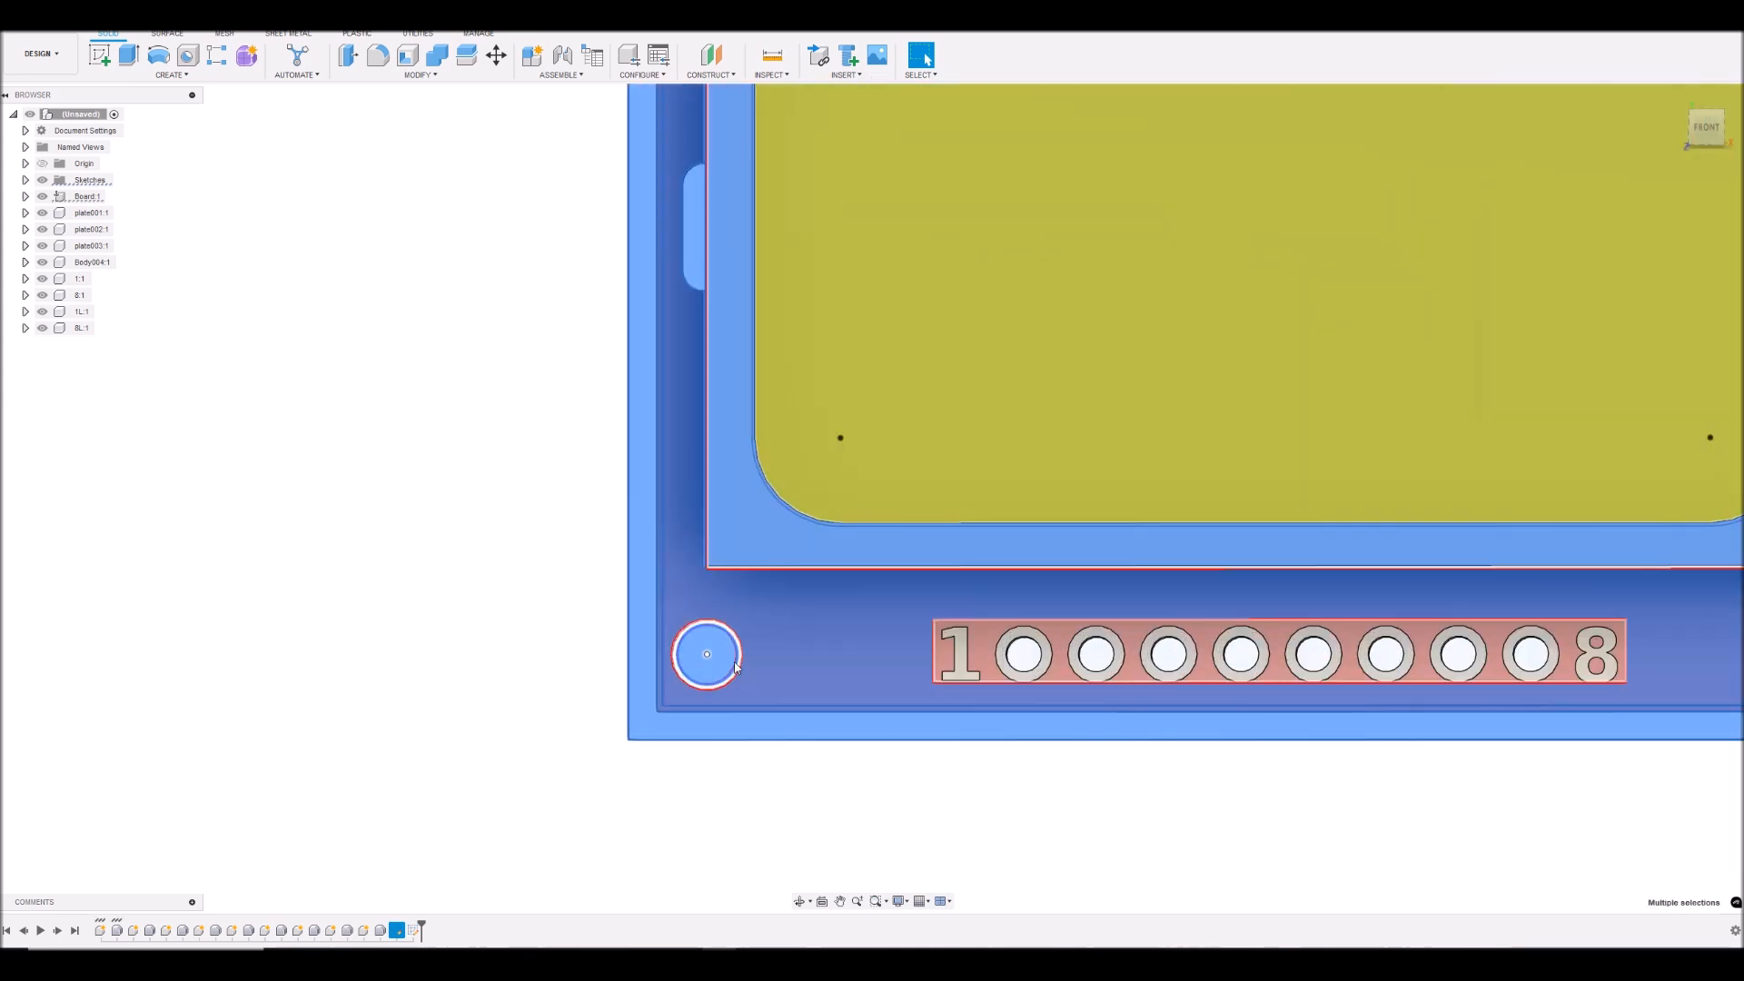
pyautogui.scroll(2, 742, 670)
pyautogui.scroll(2, 742, 663)
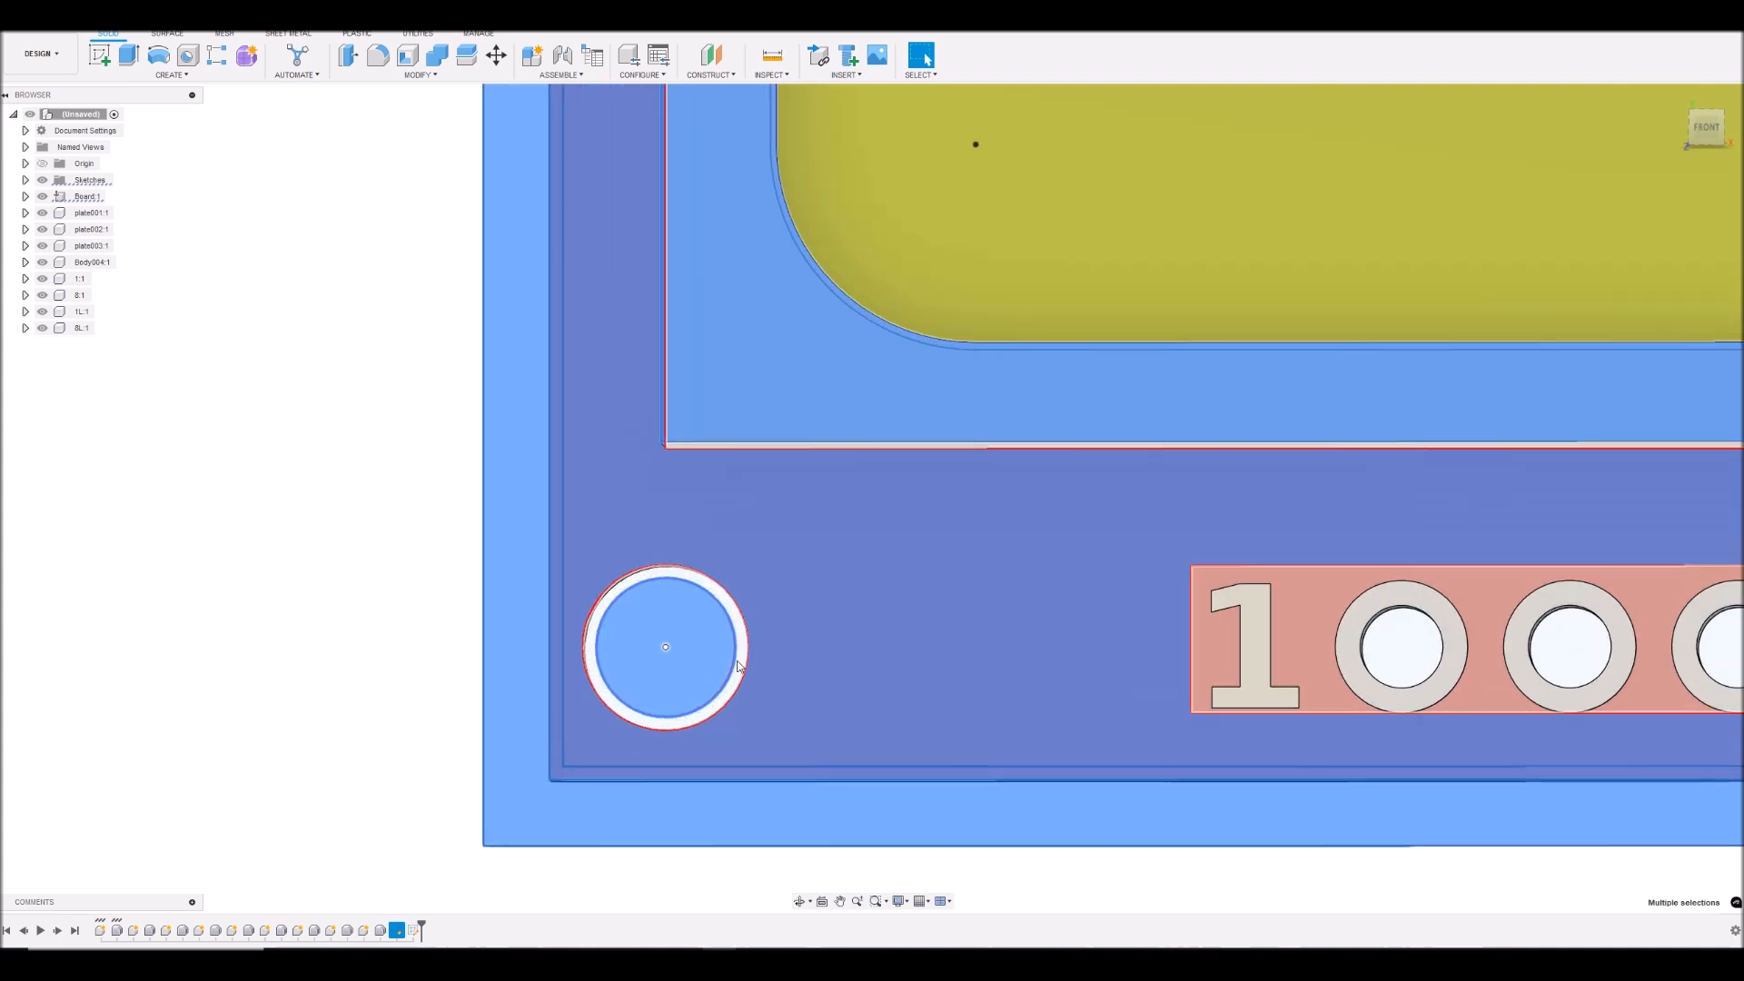
pyautogui.scroll(-5, 738, 639)
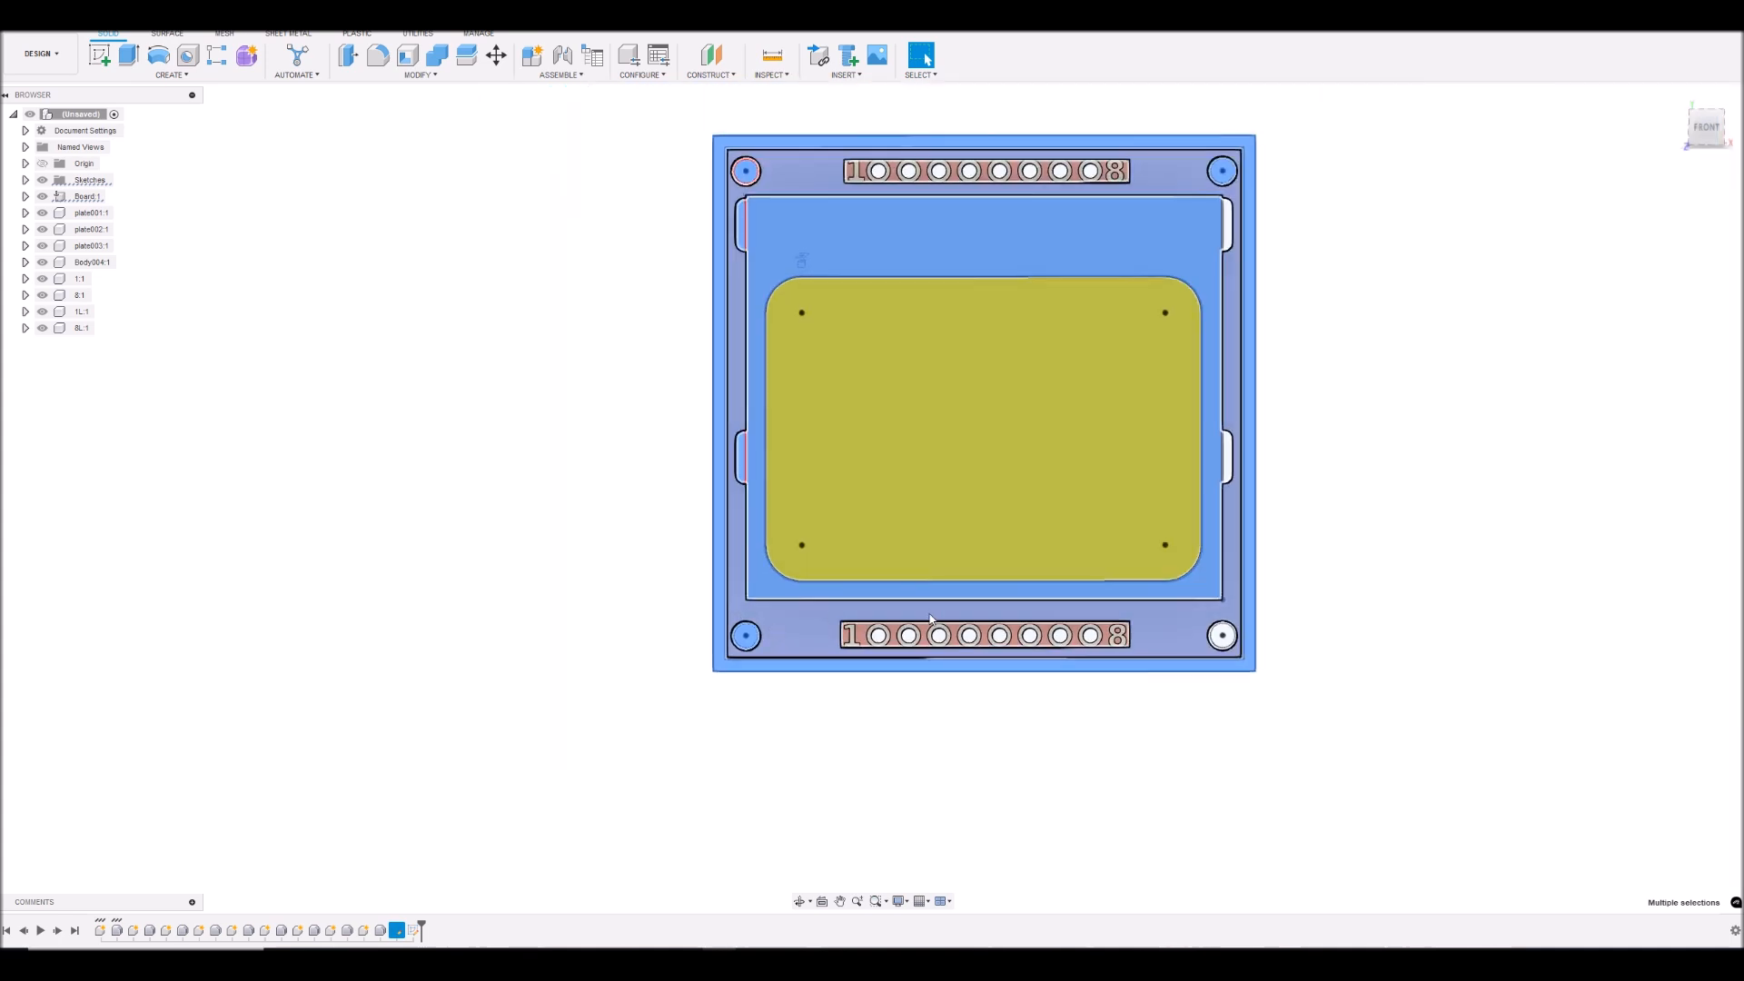
# - Add the inner circle and surrounding ring profiles of the lower-right mounting hole to the selection
pyautogui.scroll(4, 1228, 665)
pyautogui.scroll(1, 1228, 665)
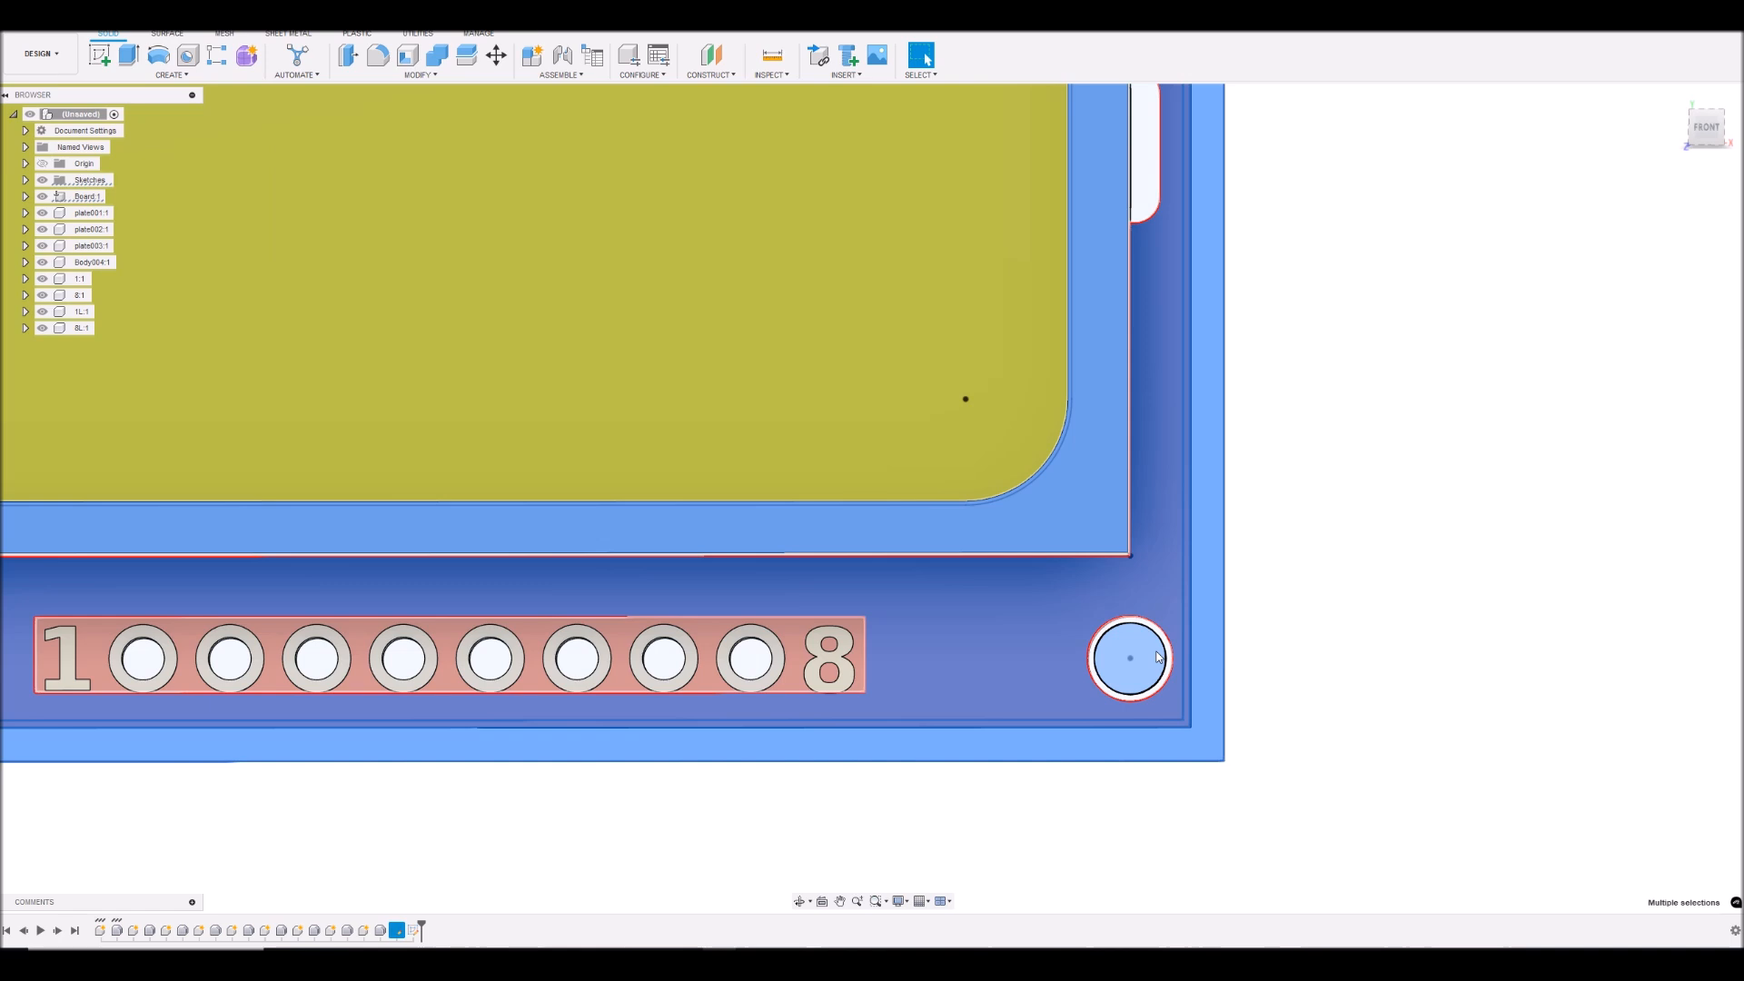
pyautogui.scroll(3, 1150, 652)
pyautogui.scroll(-5, 1199, 642)
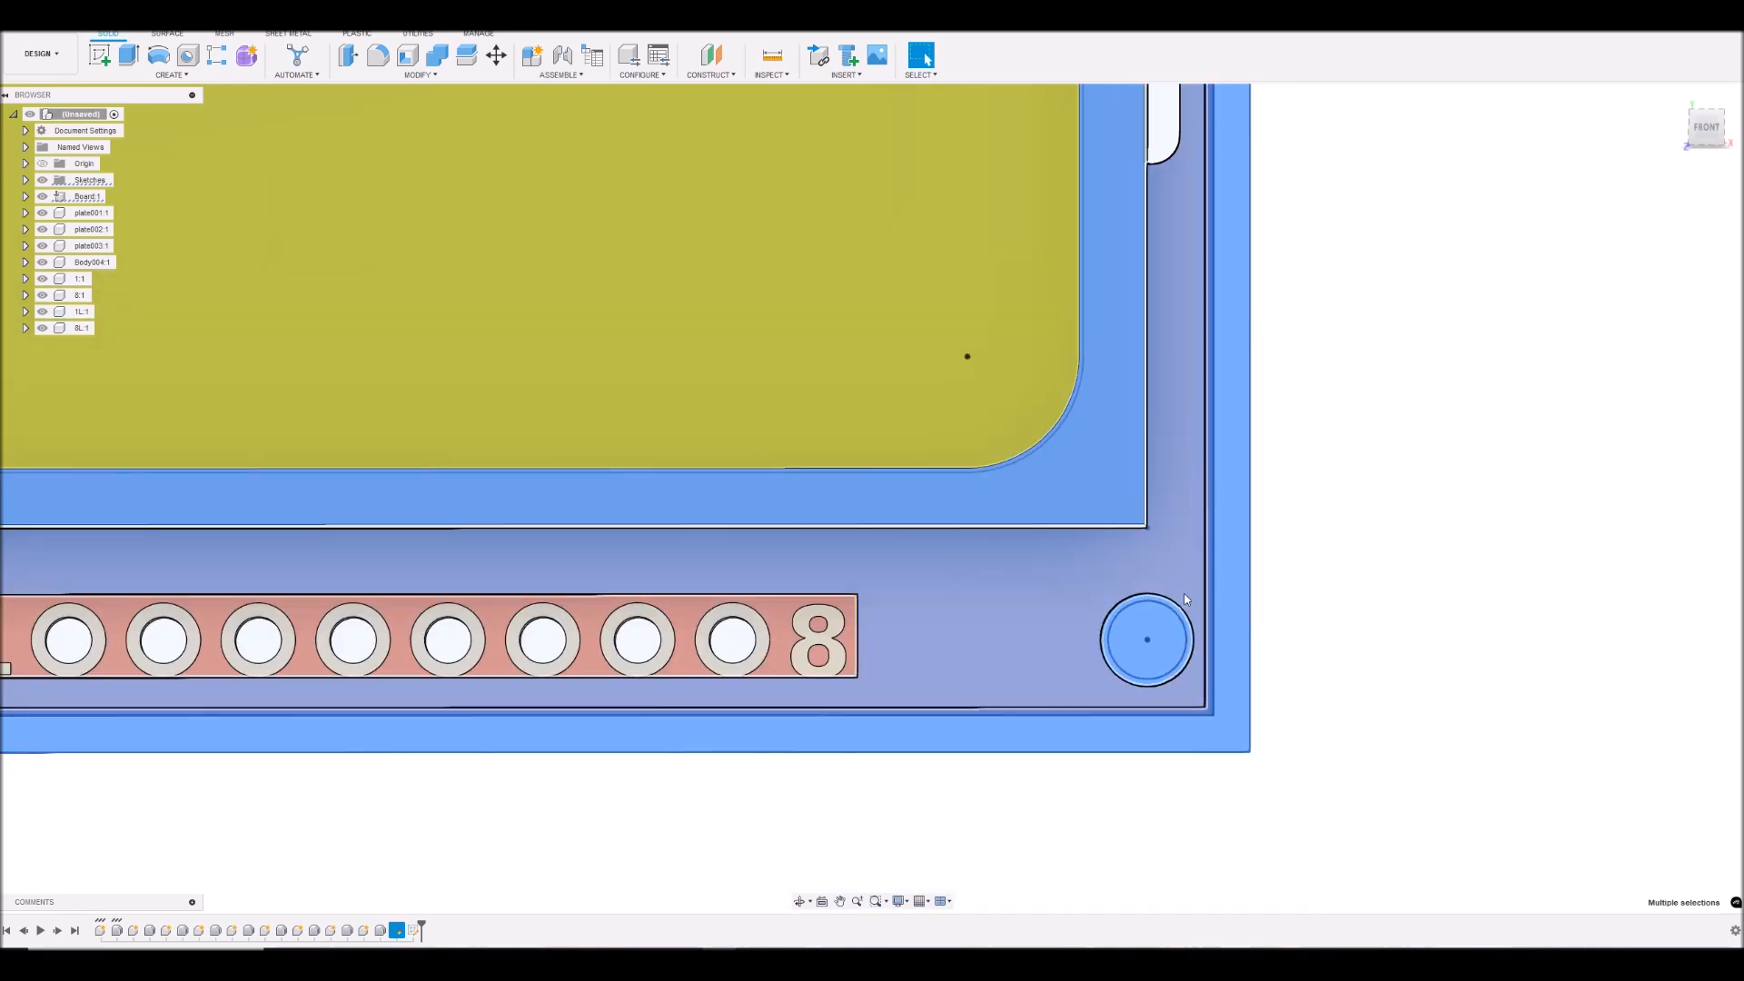
# - Add both slot profiles on the board's right edge to the selection
pyautogui.scroll(3, 1181, 324)
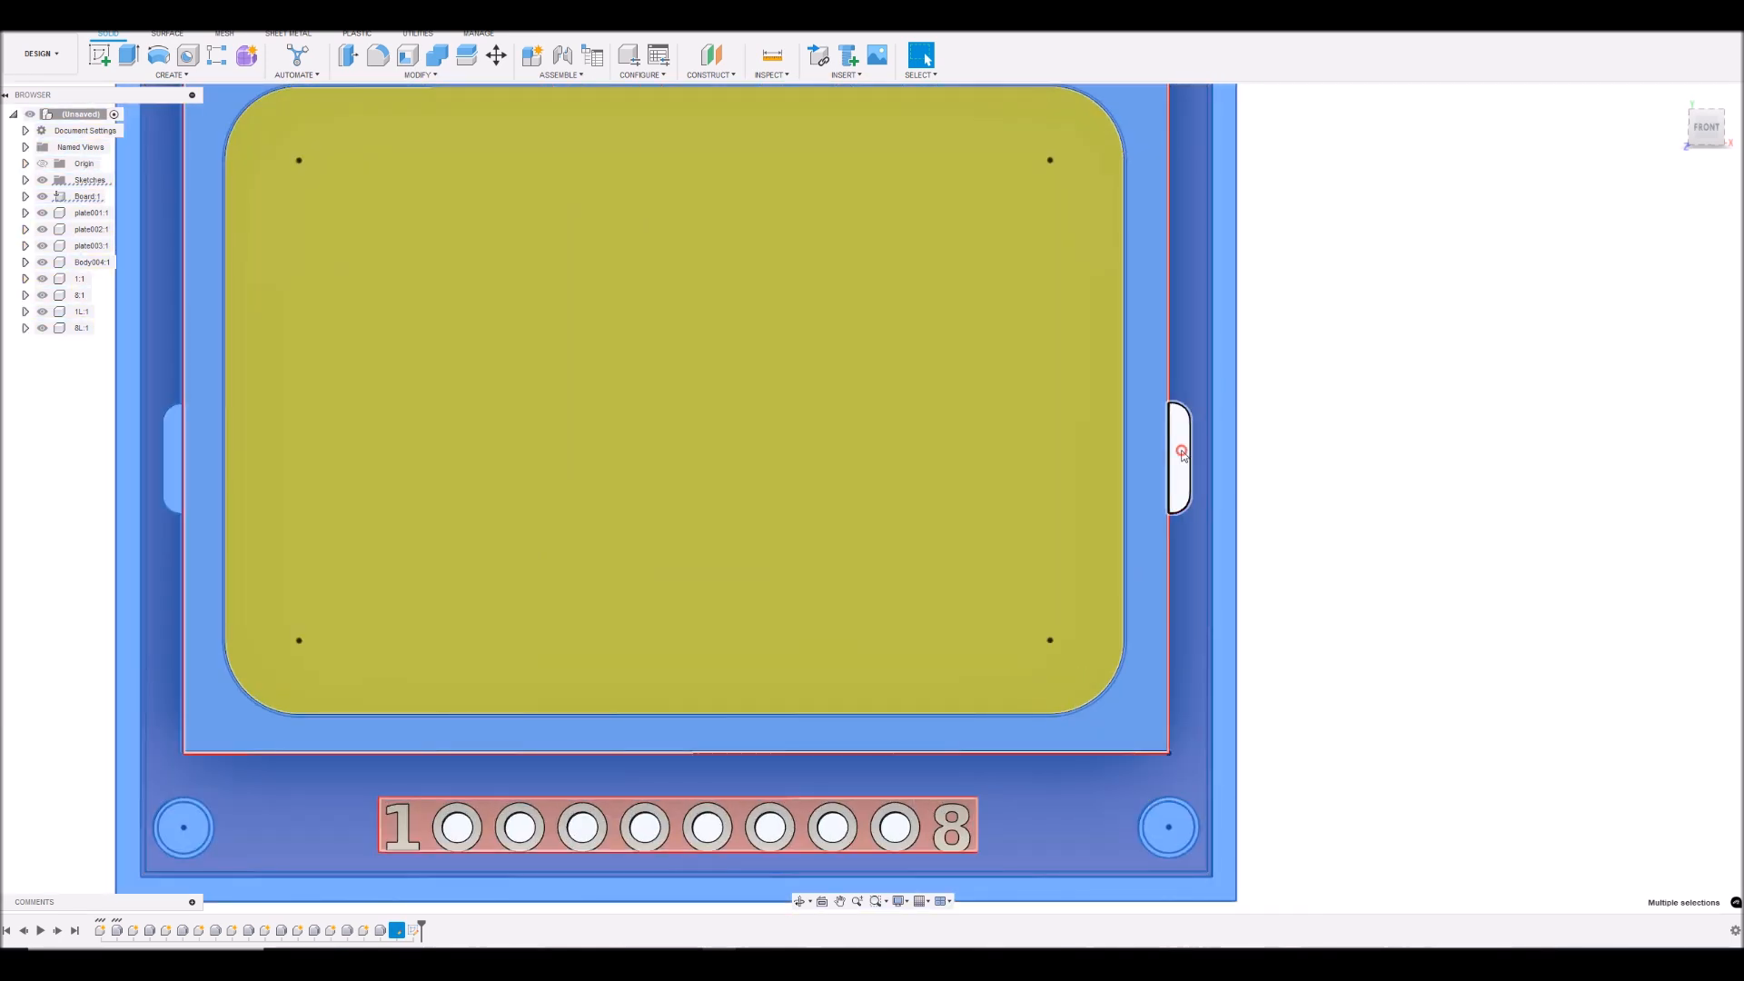
pyautogui.scroll(-5, 1185, 442)
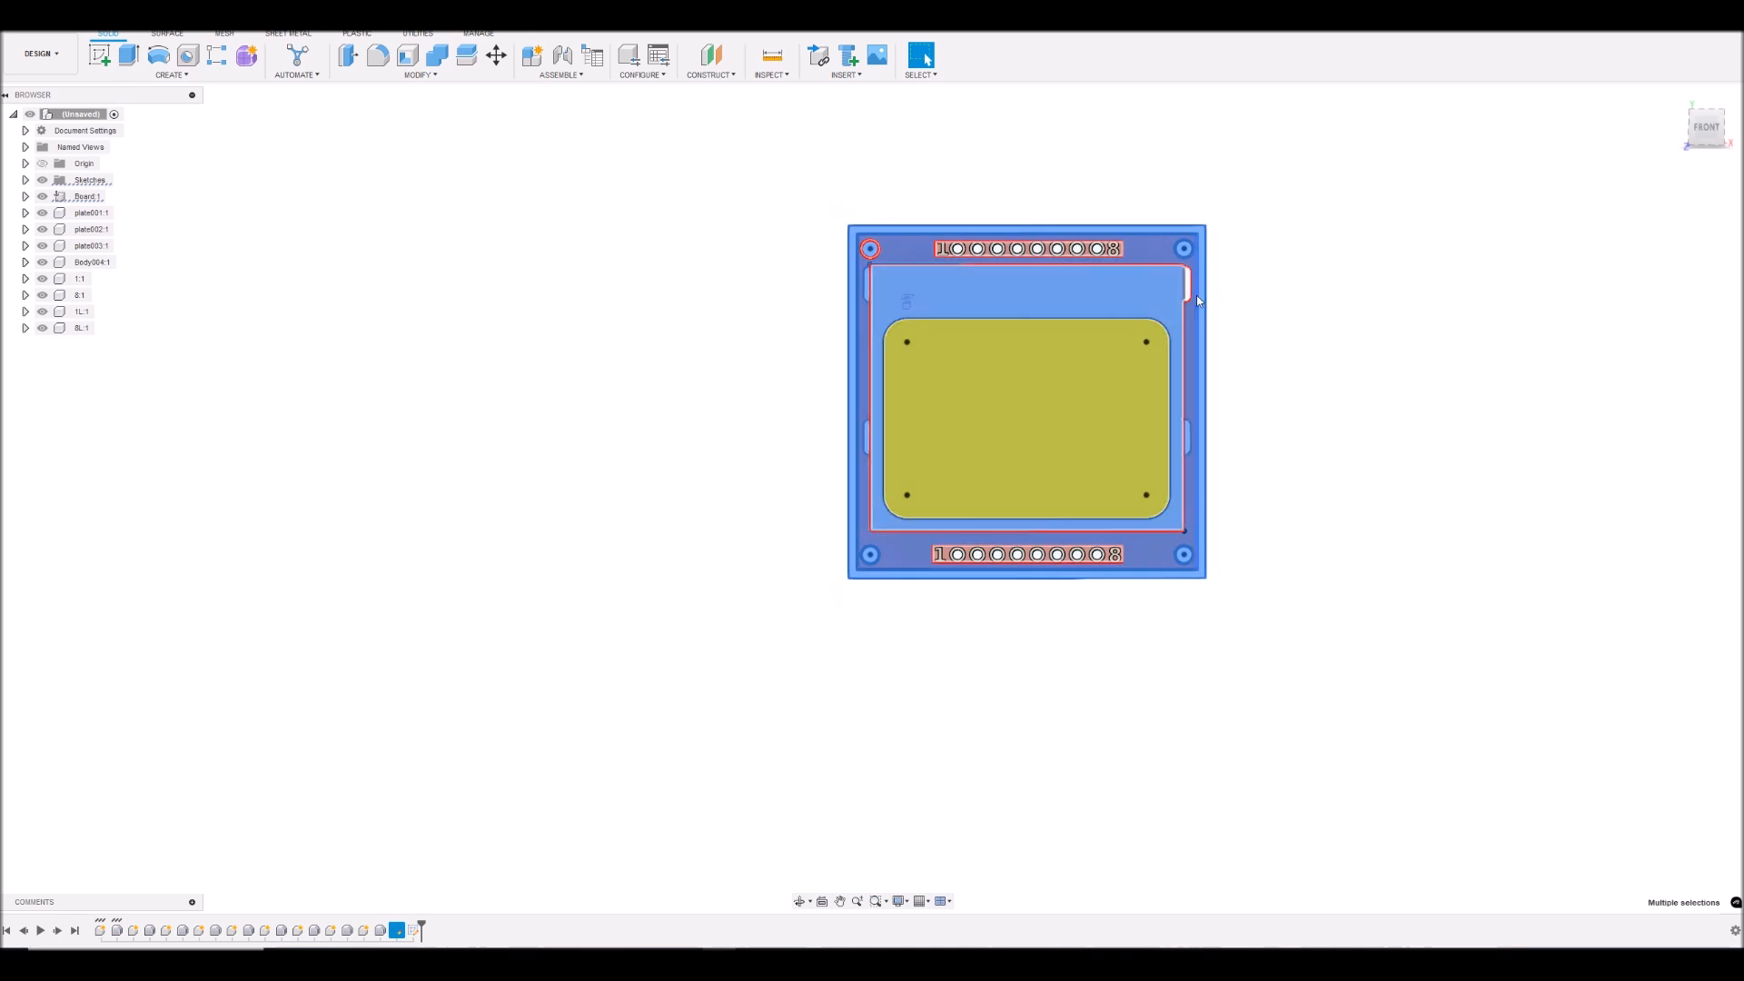
pyautogui.scroll(3, 1176, 324)
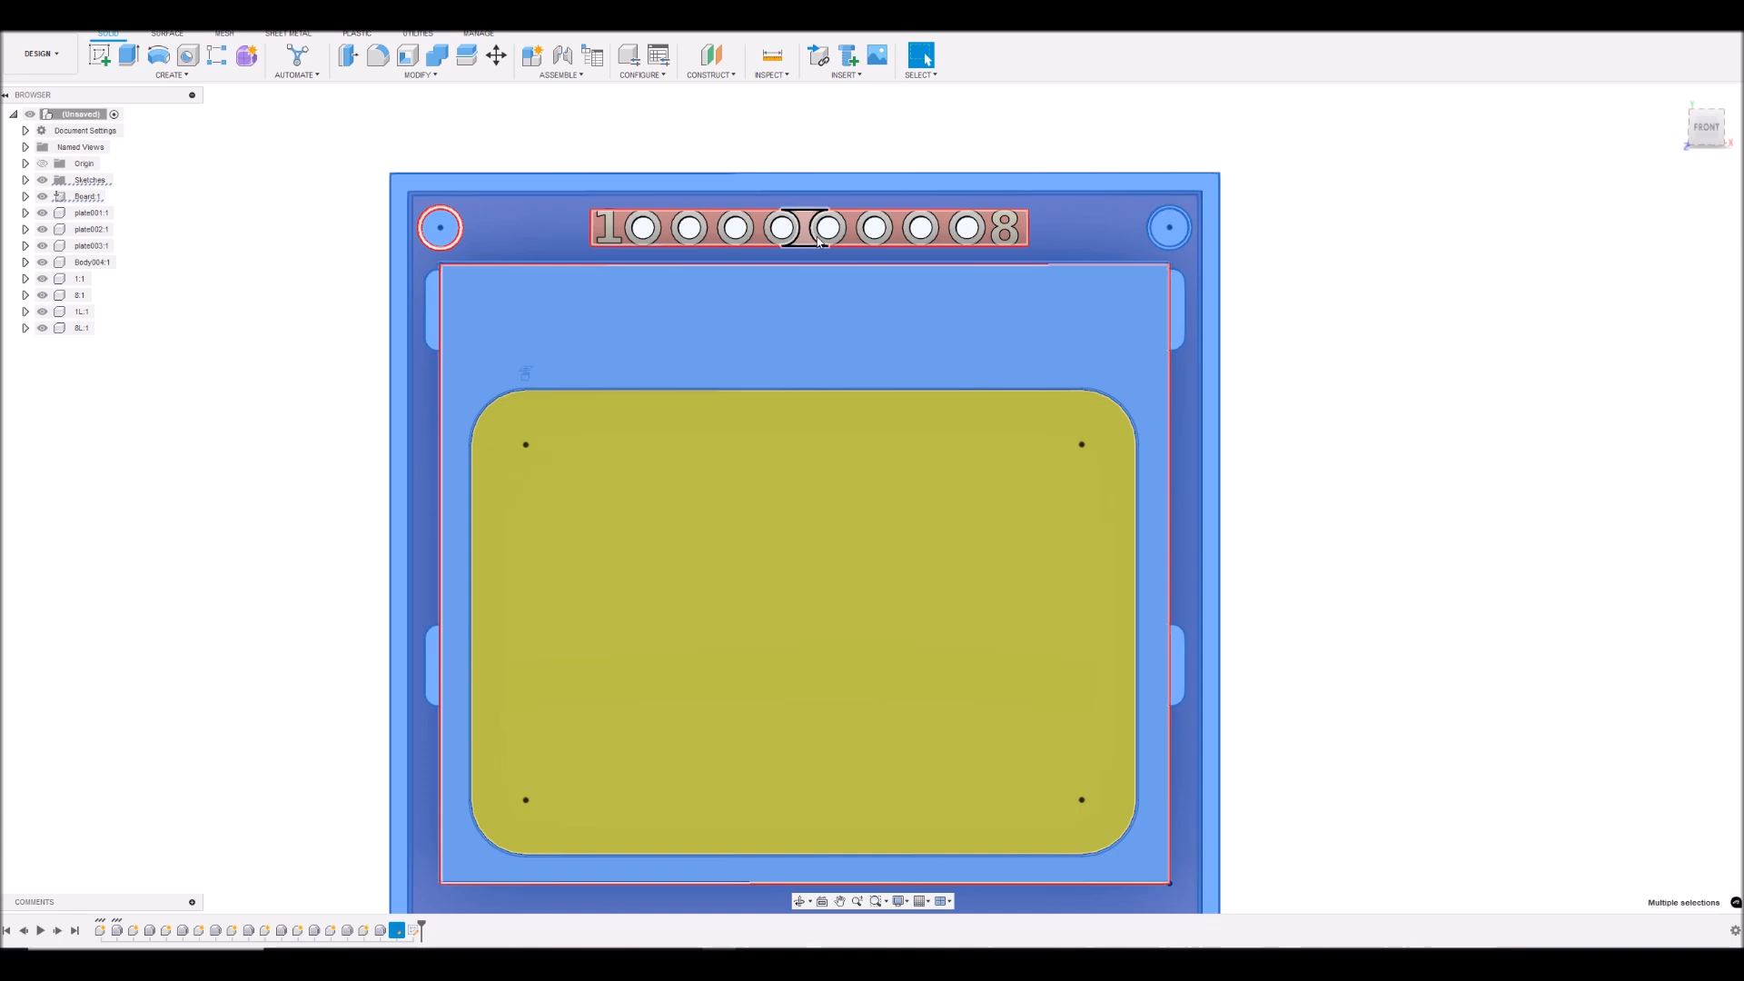
# - Add the narrow ring profile around the upper-left mounting hole to the selection
pyautogui.scroll(3, 403, 227)
pyautogui.scroll(4, 489, 206)
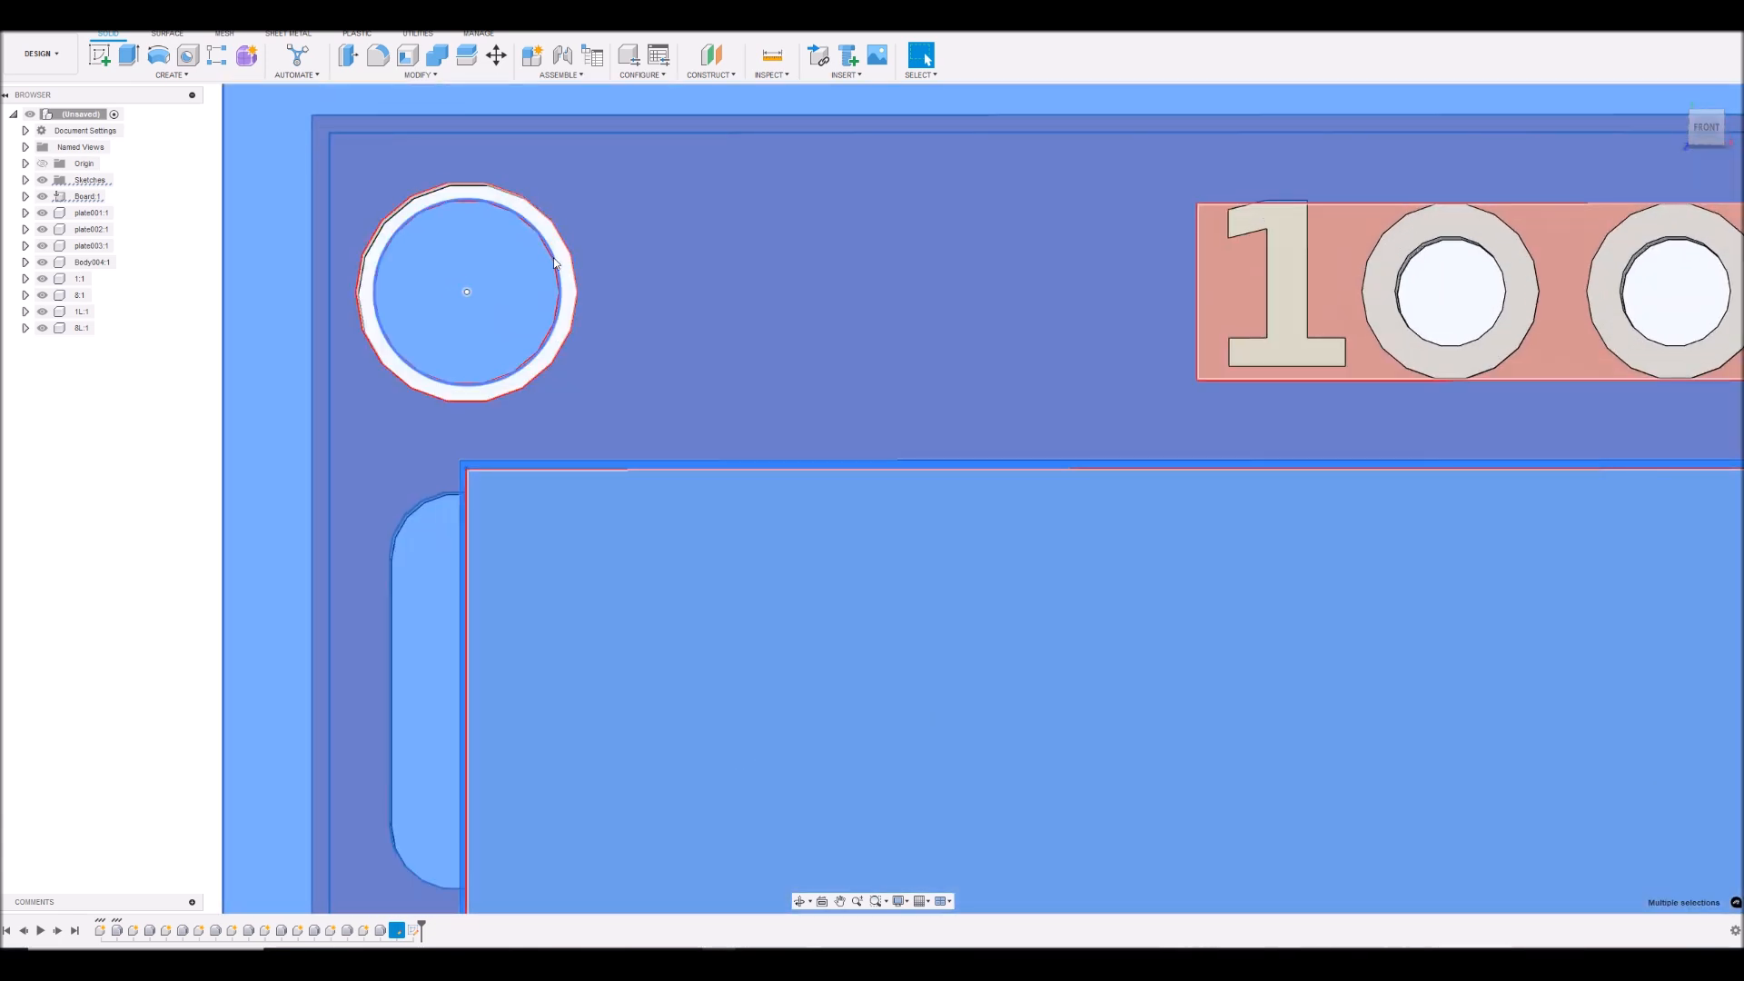
pyautogui.scroll(-10, 559, 276)
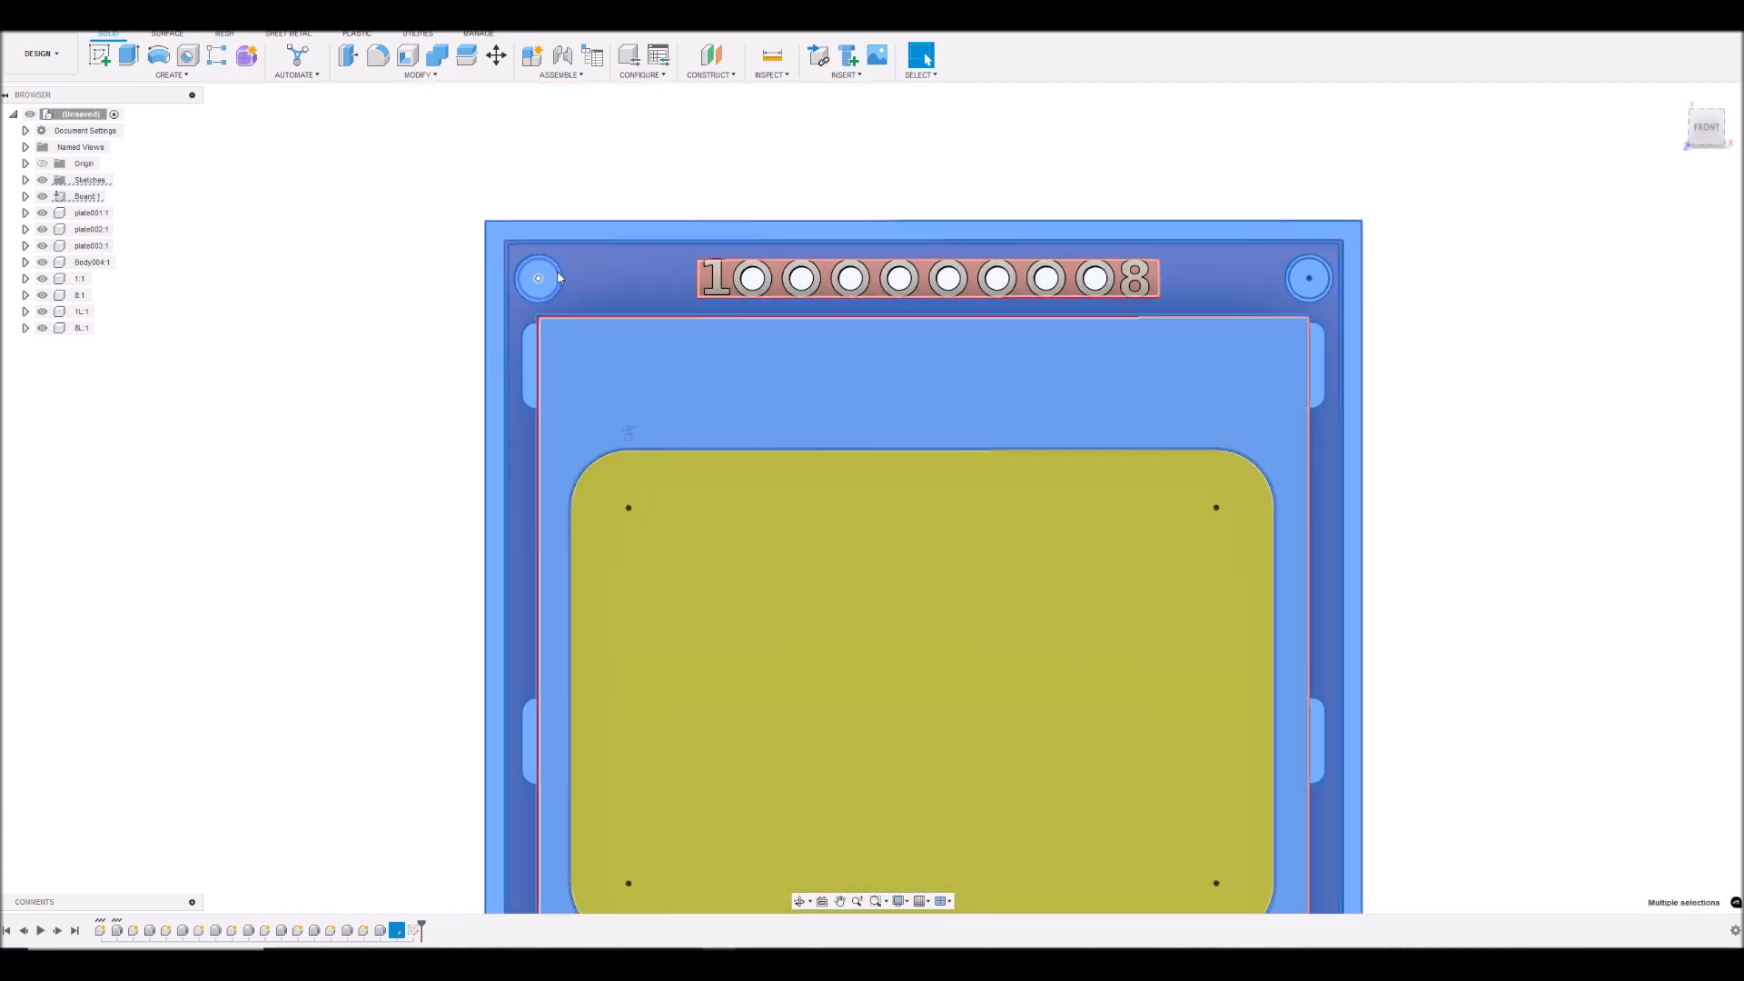
pyautogui.scroll(3, 839, 284)
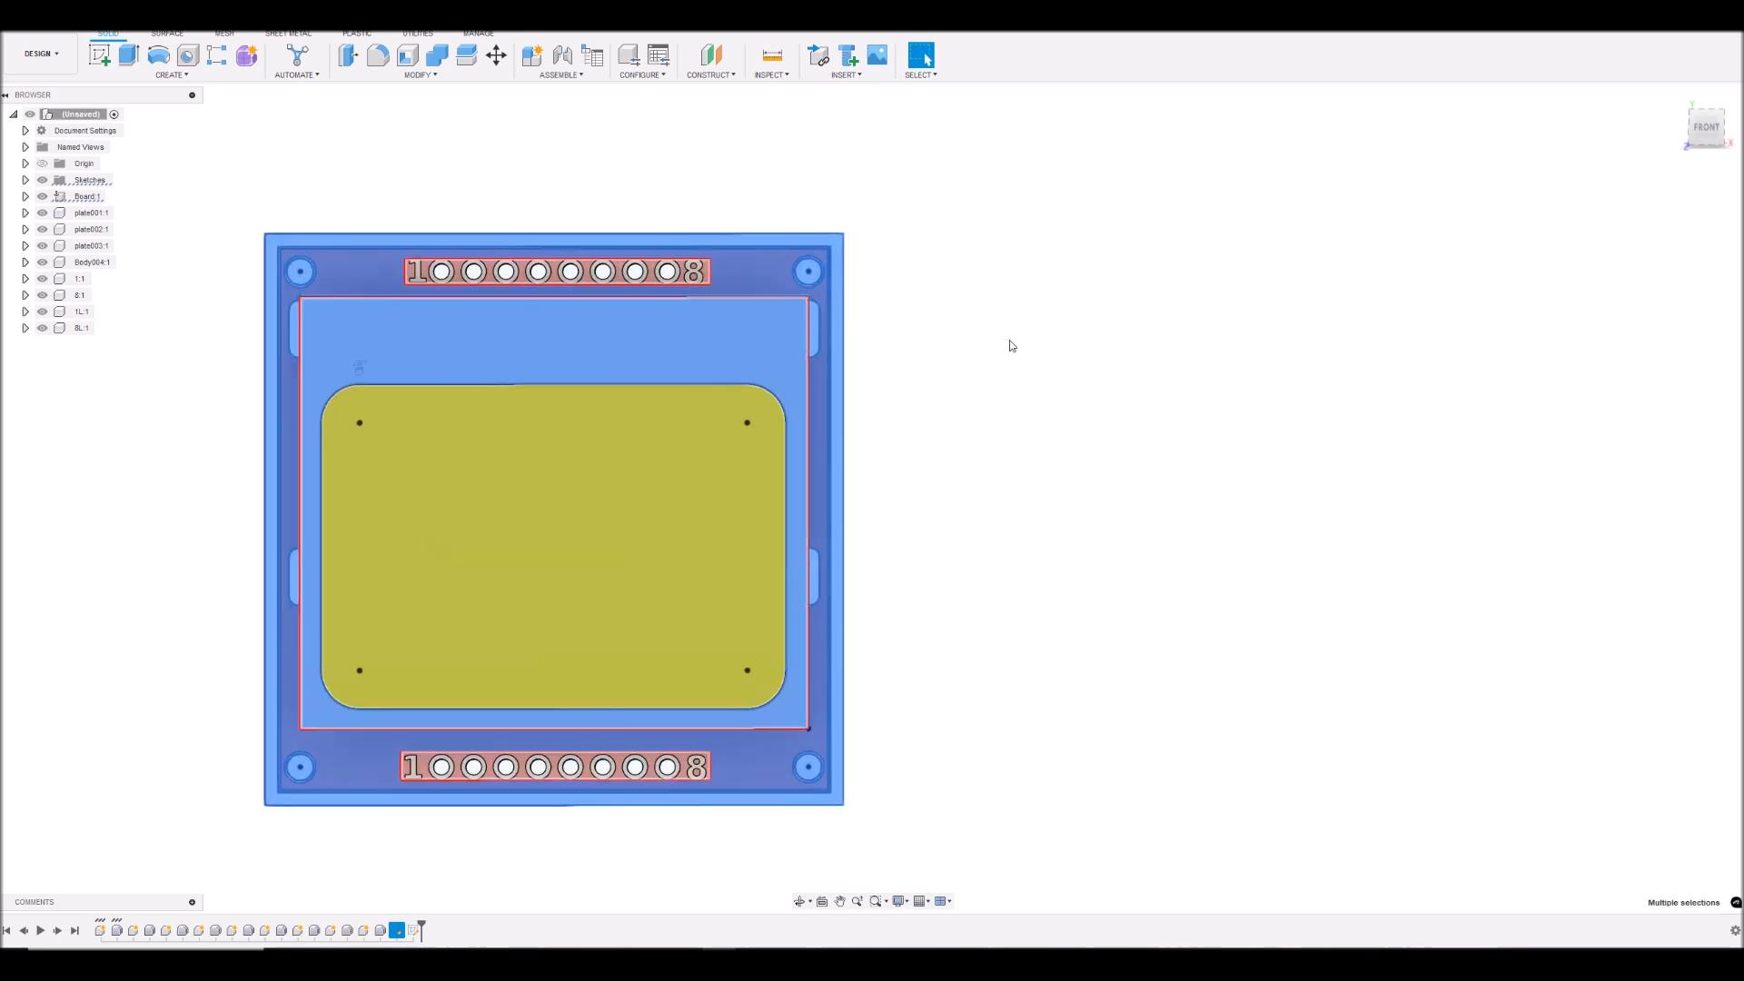
pyautogui.scroll(-2, 1008, 342)
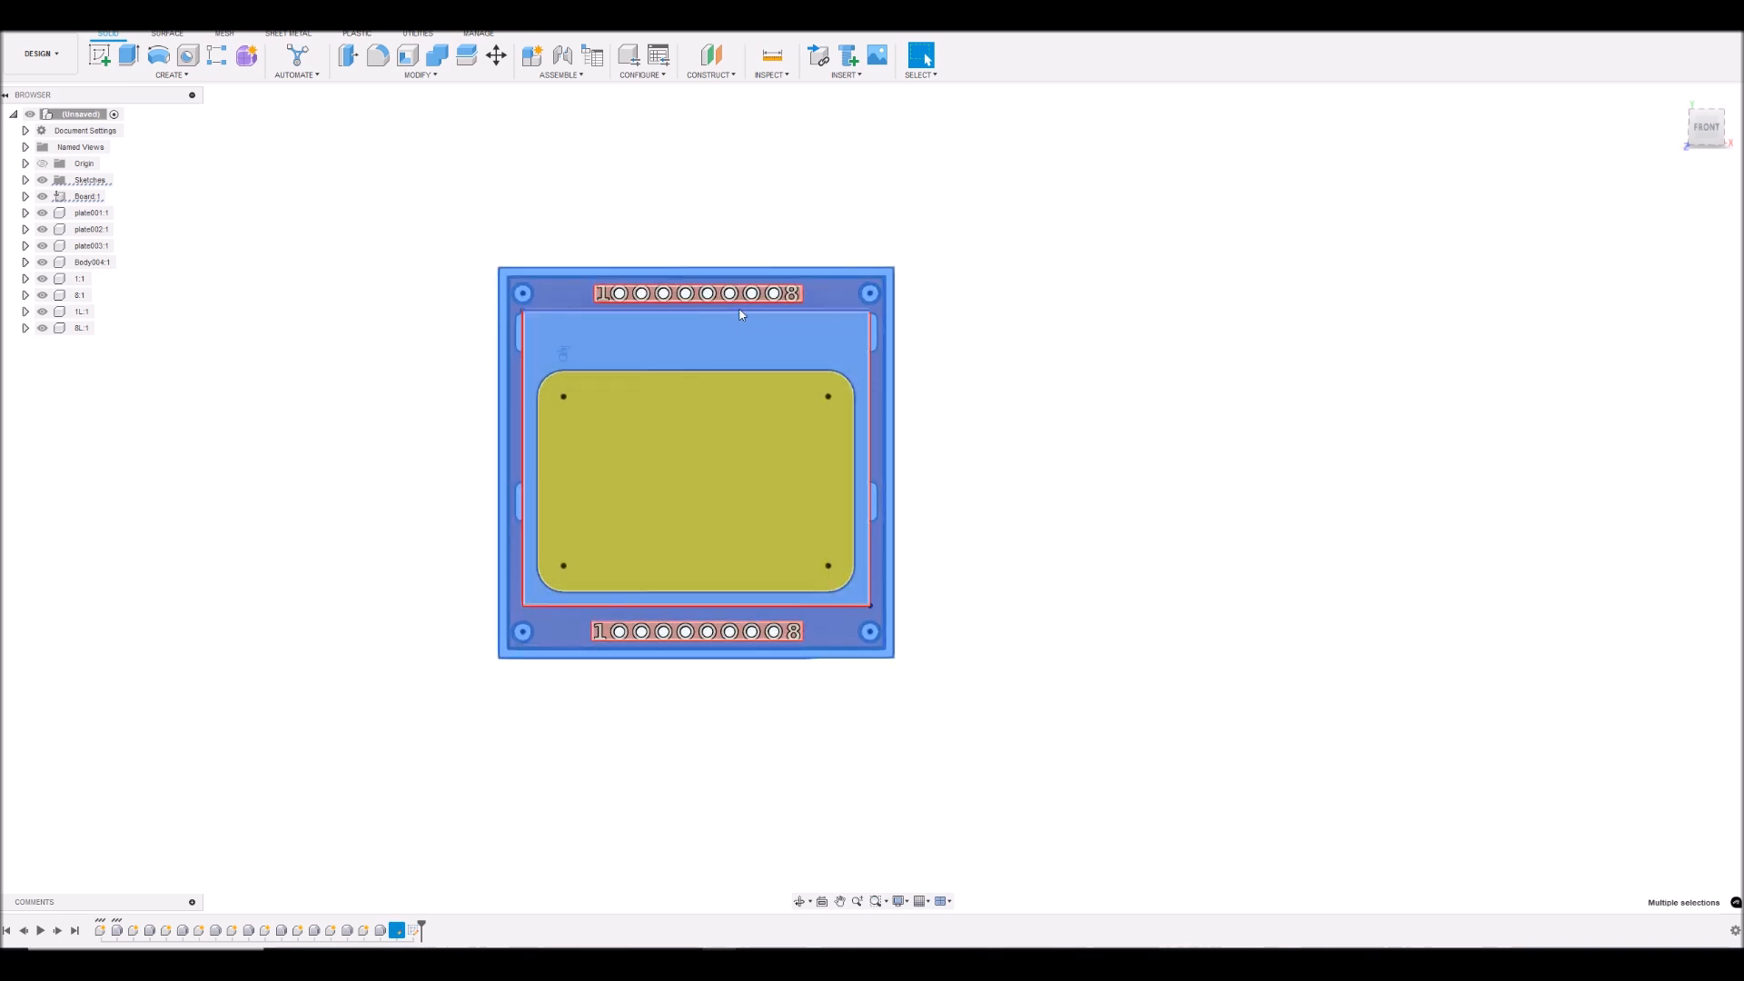
pyautogui.scroll(4, 723, 362)
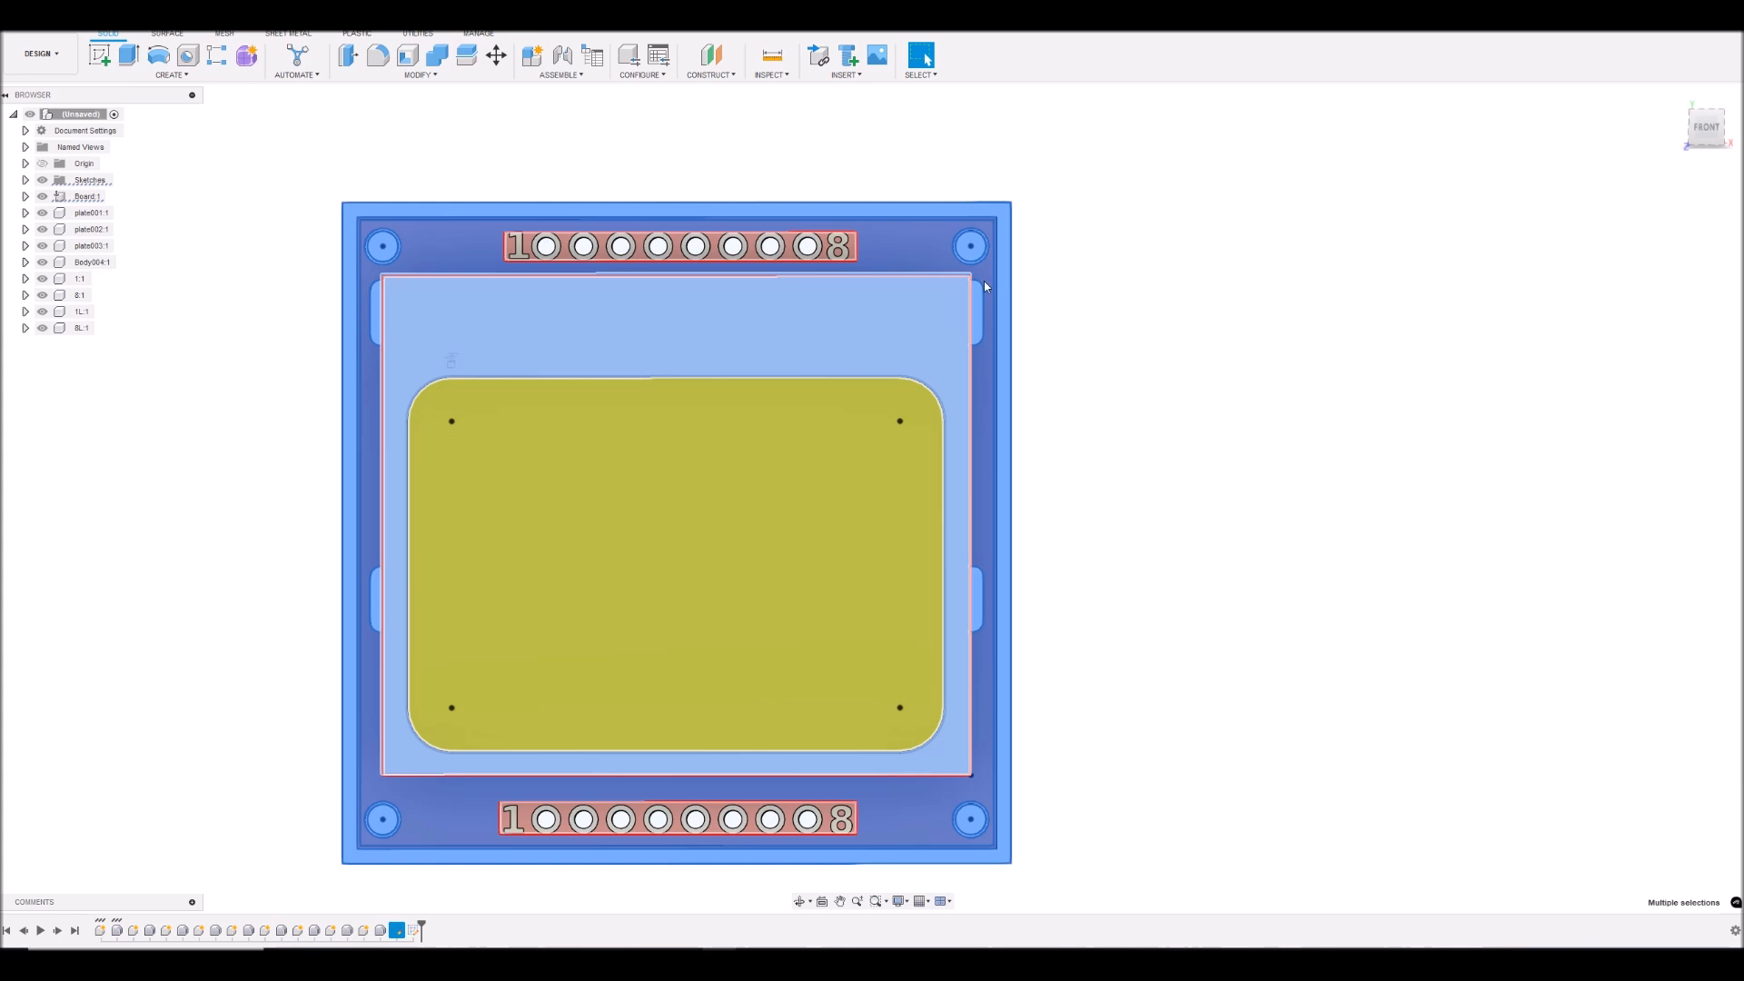
# - Start an Extrude of the selected profiles that begins from the front face of the grey display frame
pyautogui.scroll(1, 1706, 130)
pyautogui.moveTo(872, 499)
pyautogui.keyDown('shift'); pyautogui.mouseDown(button='middle')
pyautogui.moveTo(881, 195)
pyautogui.moveTo(873, 468)
pyautogui.mouseUp(button='middle'); pyautogui.keyUp('shift')
pyautogui.keyDown('shift'); pyautogui.moveTo(1072, 89); pyautogui.dragTo(1019, 96, button='middle'); pyautogui.keyUp('shift')
pyautogui.click(129, 56)
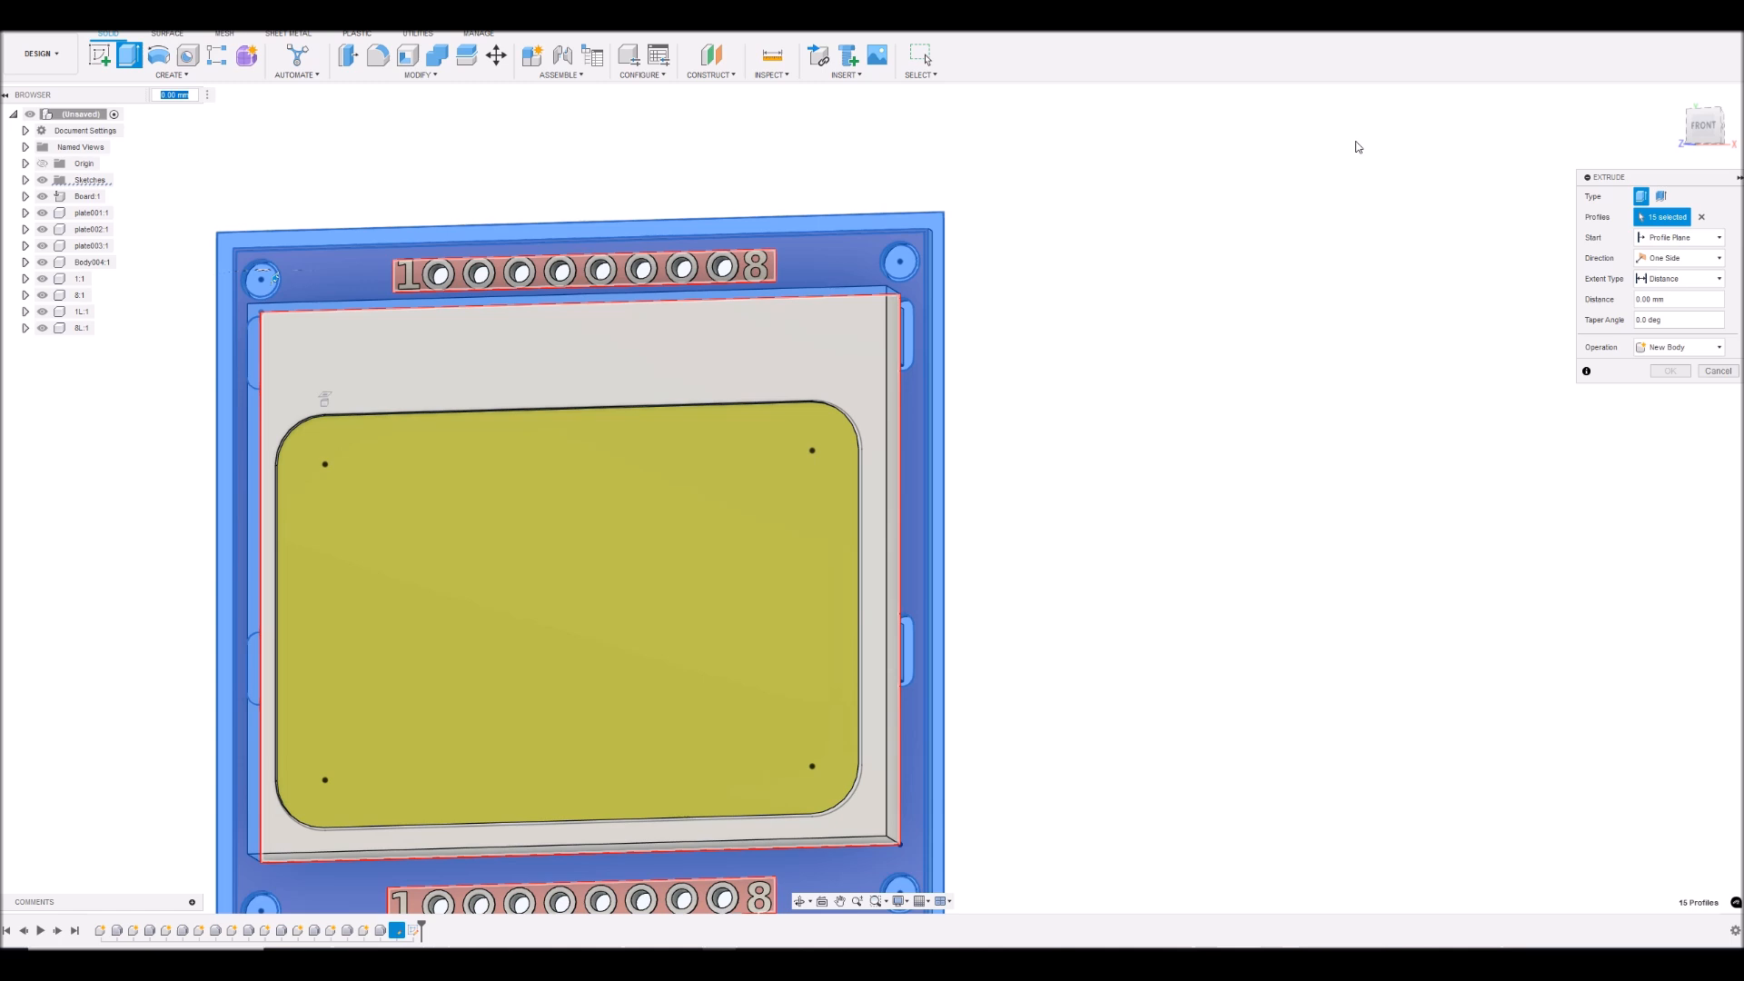
pyautogui.click(1679, 238)
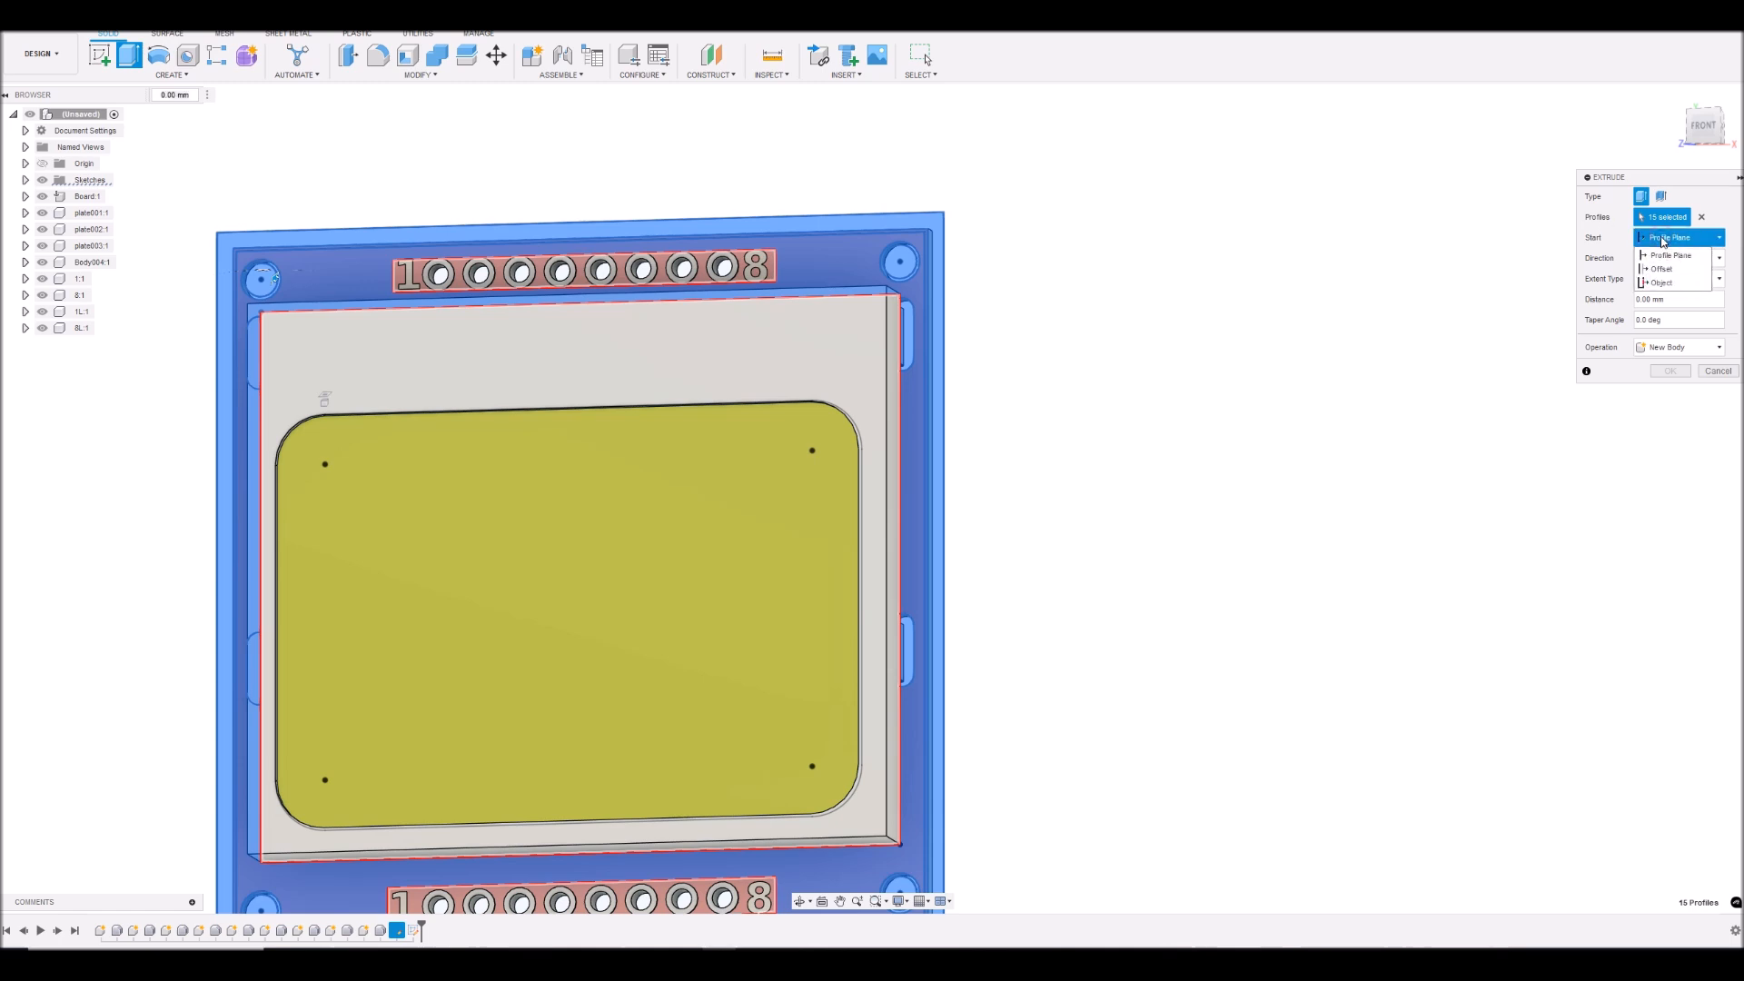
pyautogui.click(1662, 283)
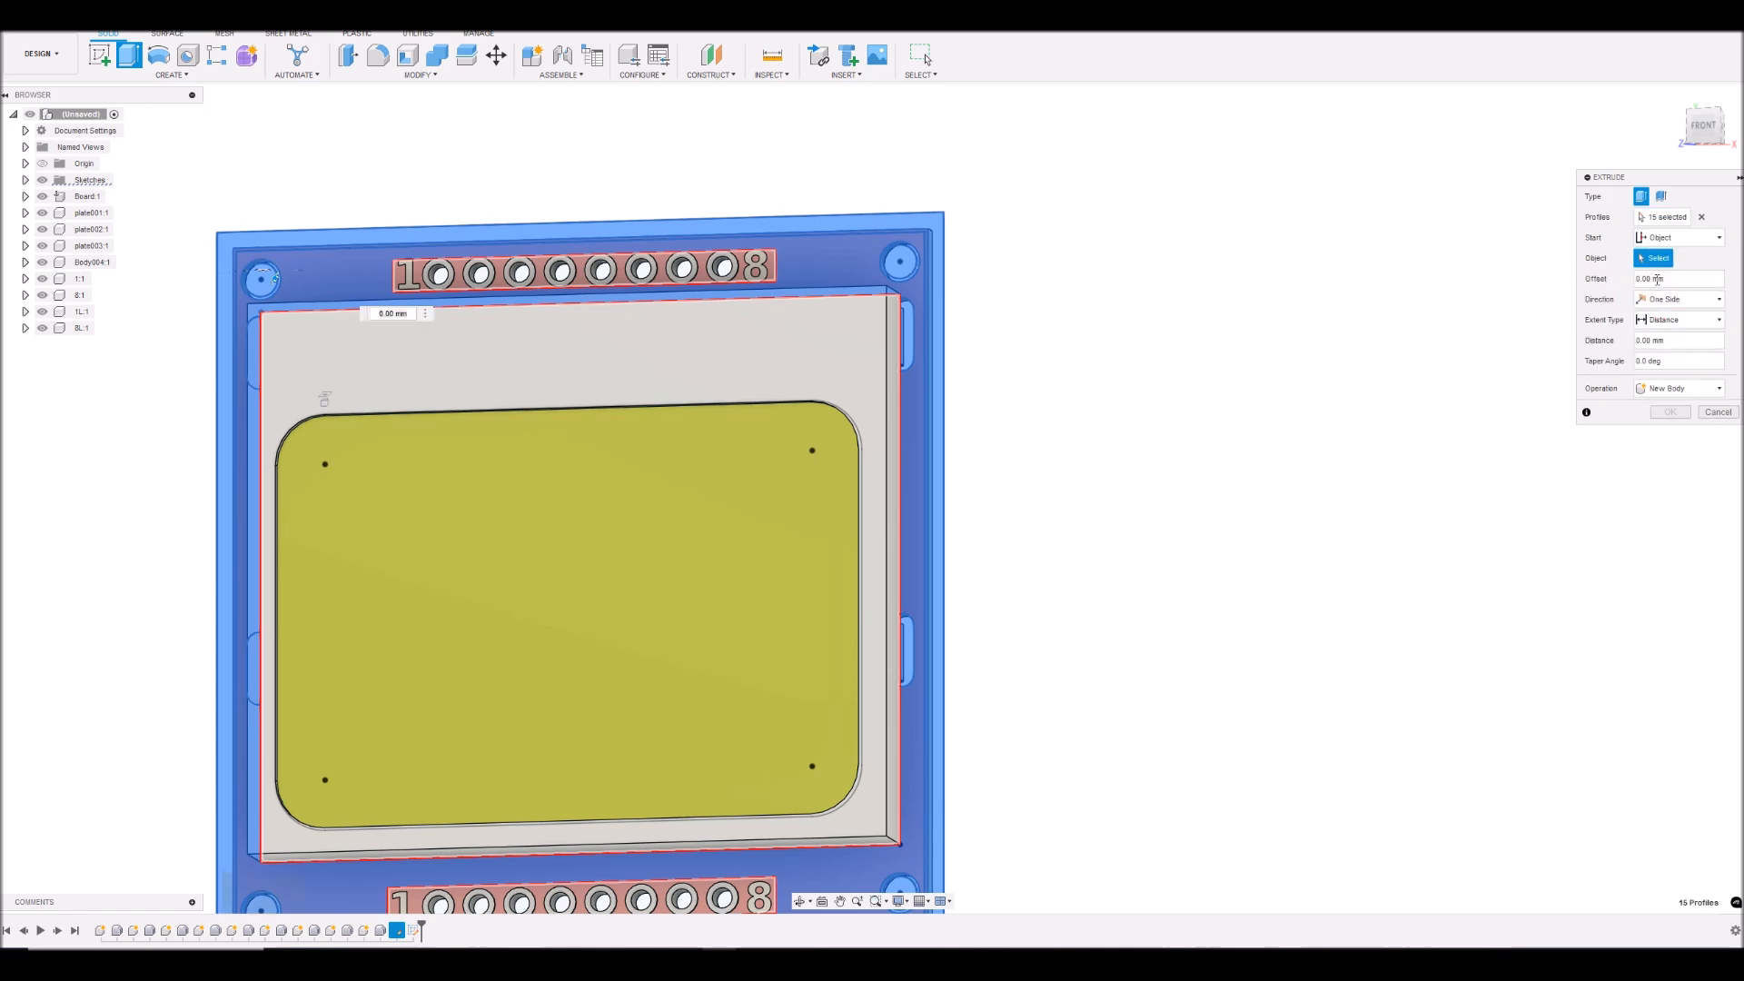
pyautogui.click(570, 357)
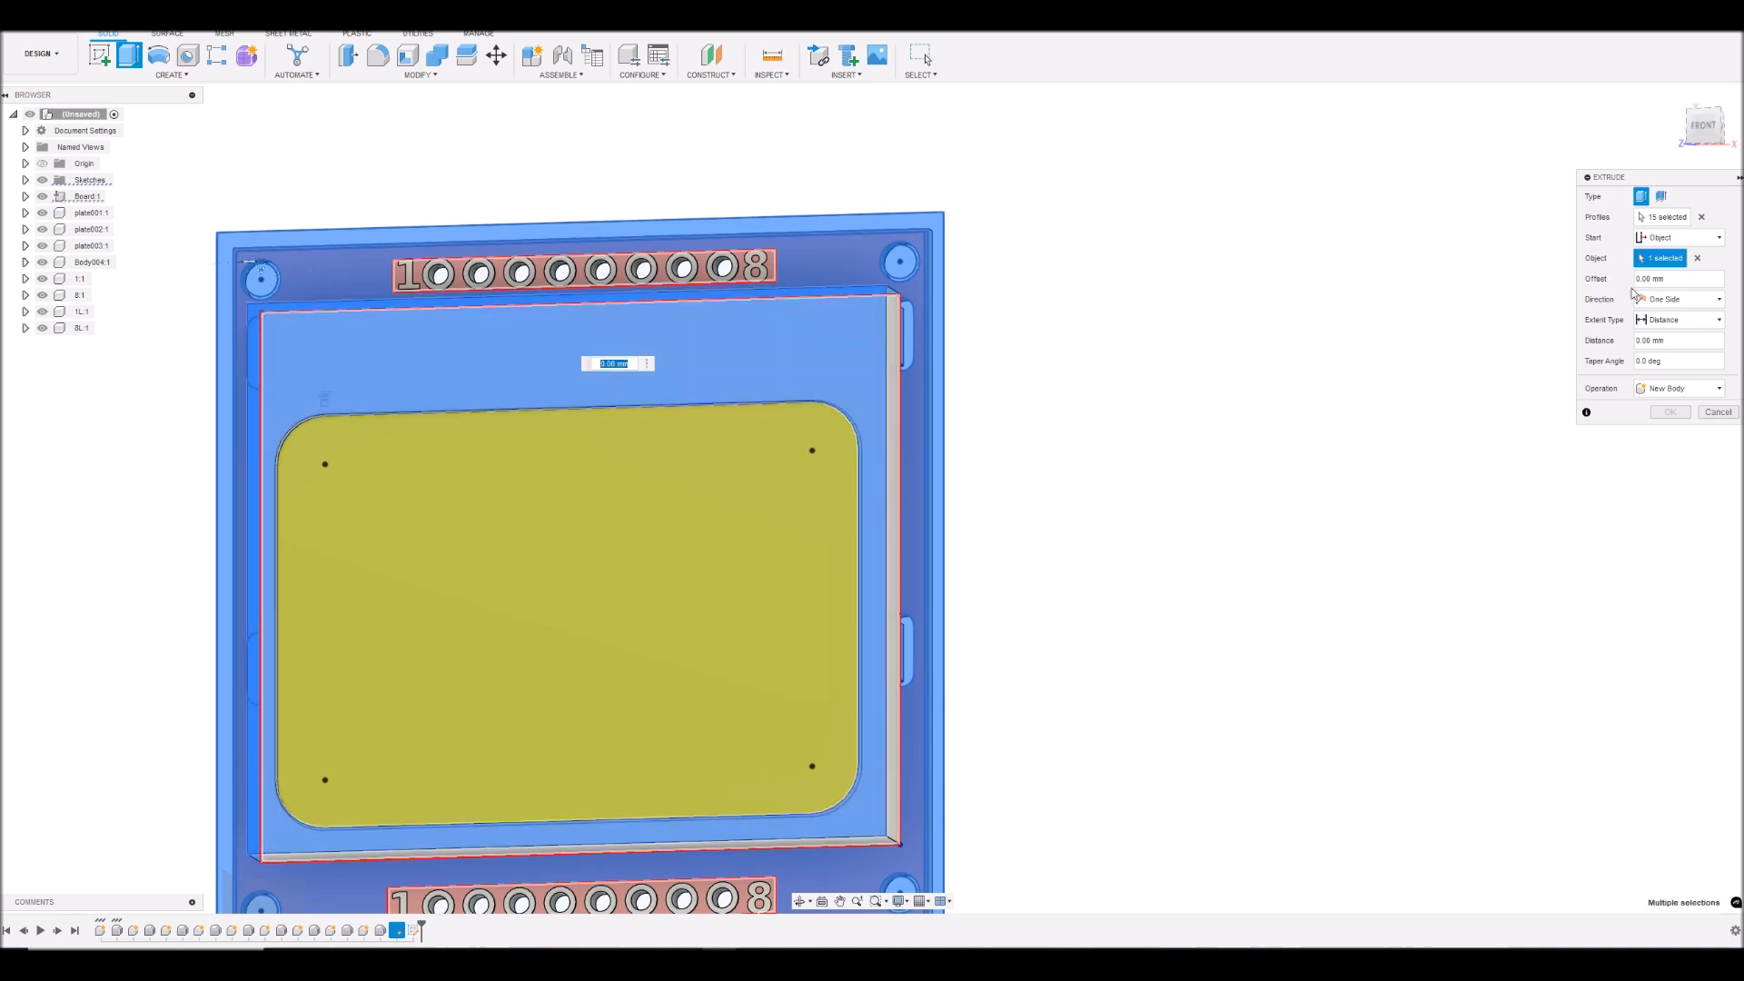
# - Set the extrusion distance to 2 mm and create it as a new body
pyautogui.click(1672, 344)
pyautogui.write('2')
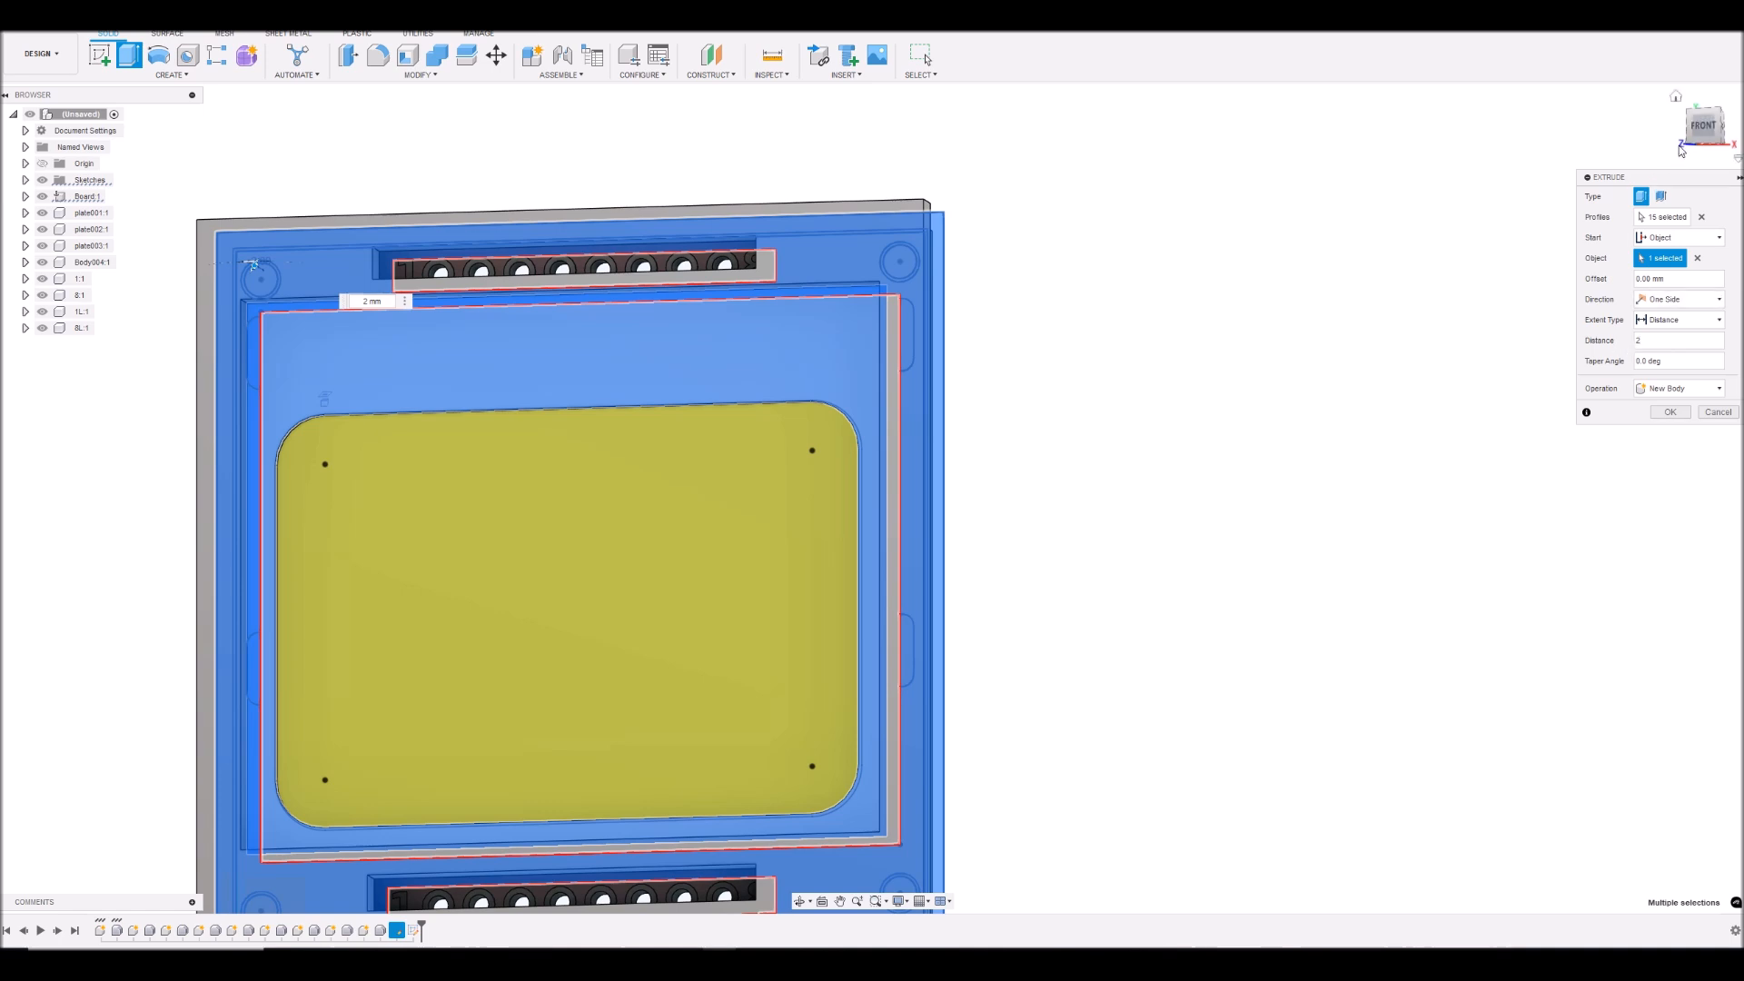
pyautogui.moveTo(1700, 130)
pyautogui.mouseDown()
pyautogui.moveTo(1707, 65)
pyautogui.moveTo(1703, 128)
pyautogui.moveTo(1651, 97)
pyautogui.moveTo(1666, 97)
pyautogui.mouseUp()
pyautogui.keyDown('shift'); pyautogui.moveTo(405, 578); pyautogui.dragTo(252, 257, button='middle'); pyautogui.keyUp('shift')
pyautogui.moveTo(1705, 133); pyautogui.dragTo(1704, 133)
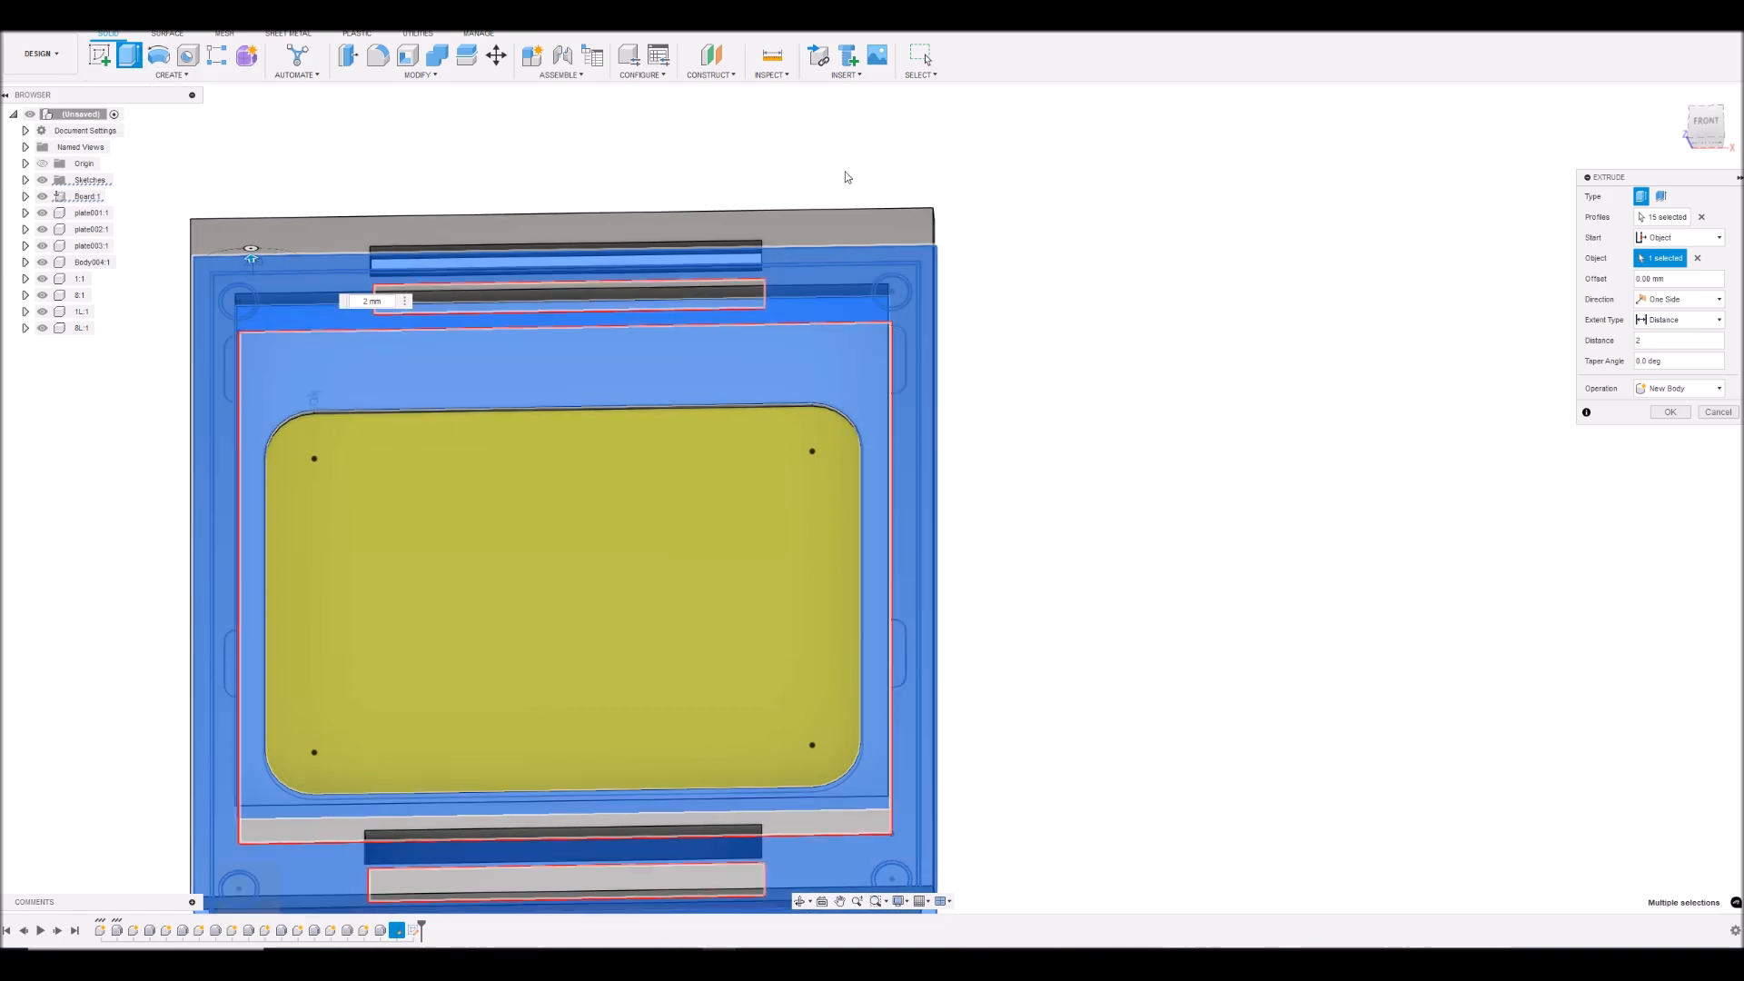
pyautogui.click(1670, 412)
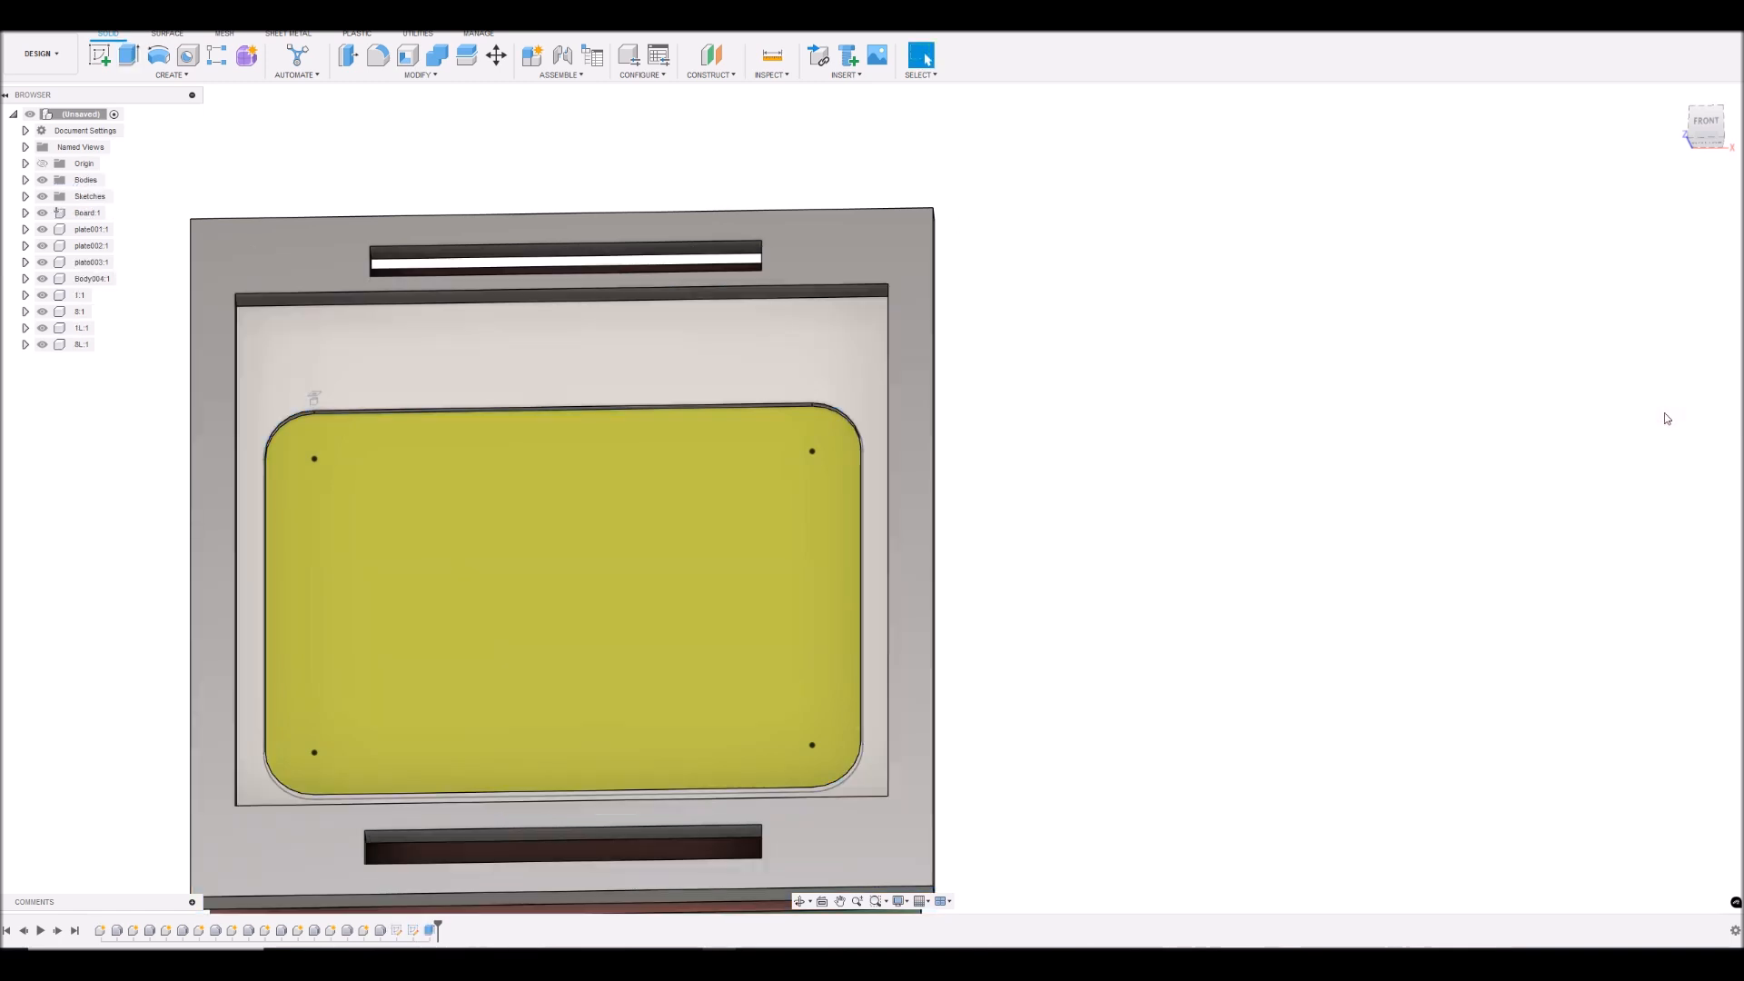
# - Extrude the grey display frame face around the window outward by 2 mm
pyautogui.keyDown('shift'); pyautogui.moveTo(872, 498); pyautogui.dragTo(872, 498, button='middle'); pyautogui.keyUp('shift')
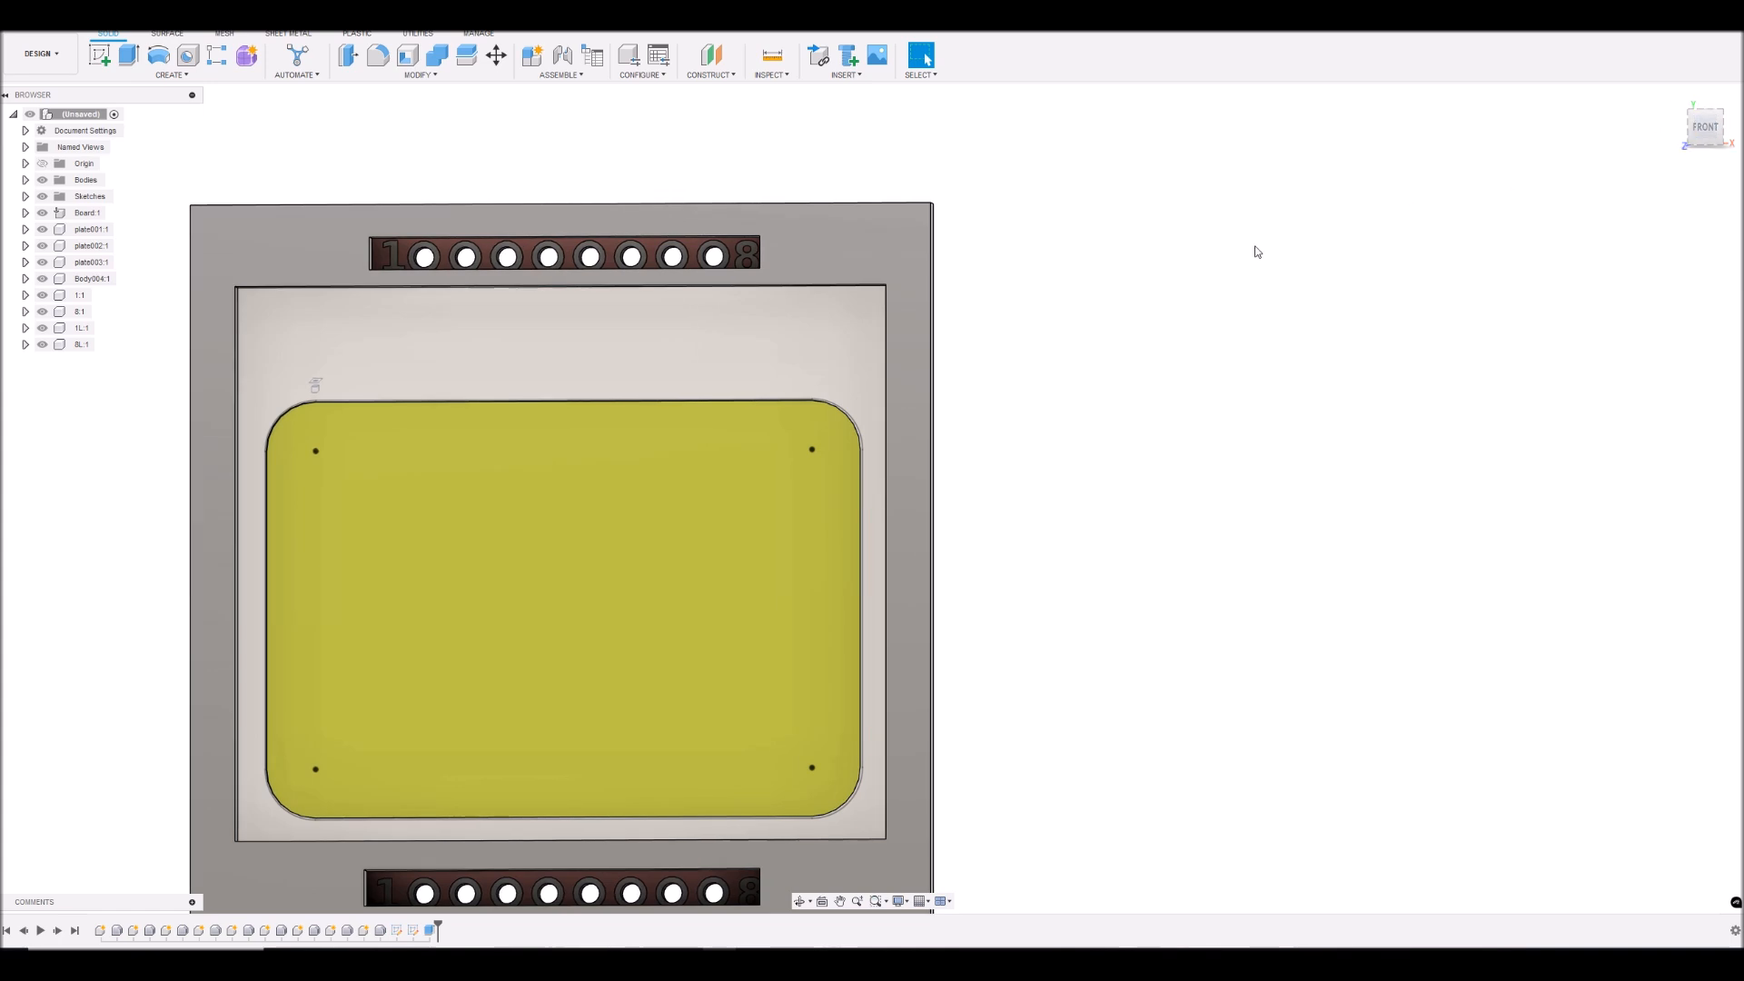
pyautogui.click(464, 358)
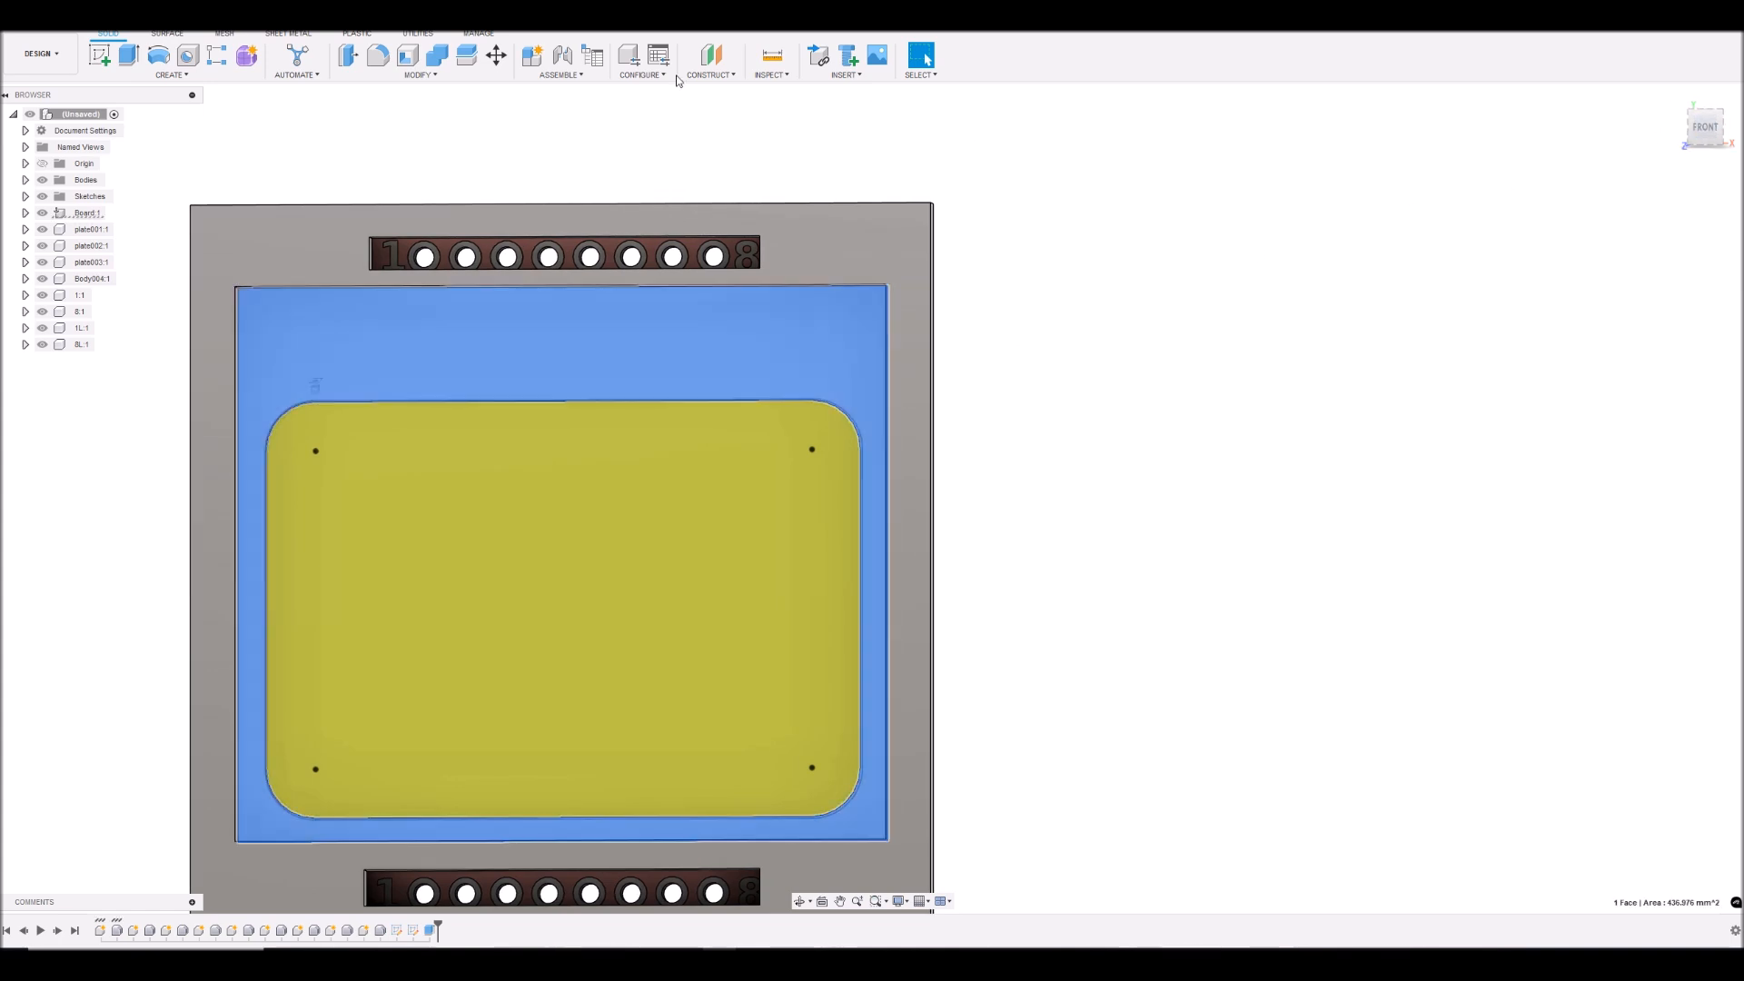
pyautogui.click(127, 55)
pyautogui.moveTo(1700, 113); pyautogui.dragTo(1697, 25)
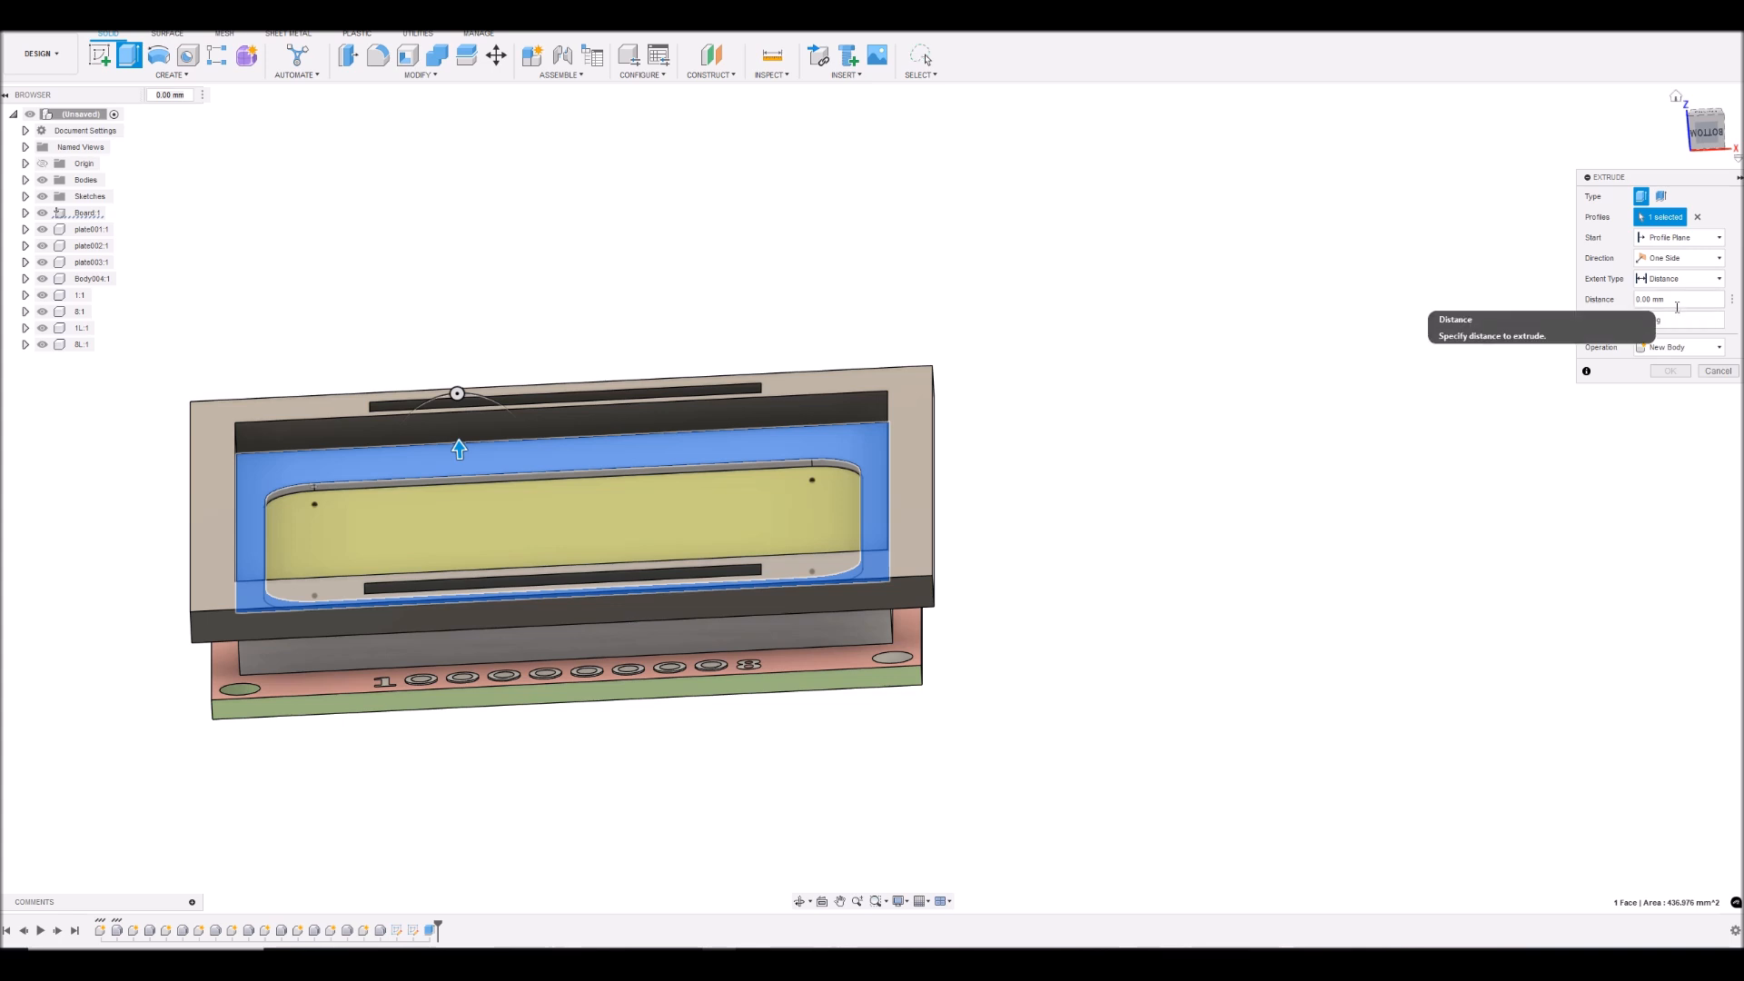
pyautogui.click(1688, 300)
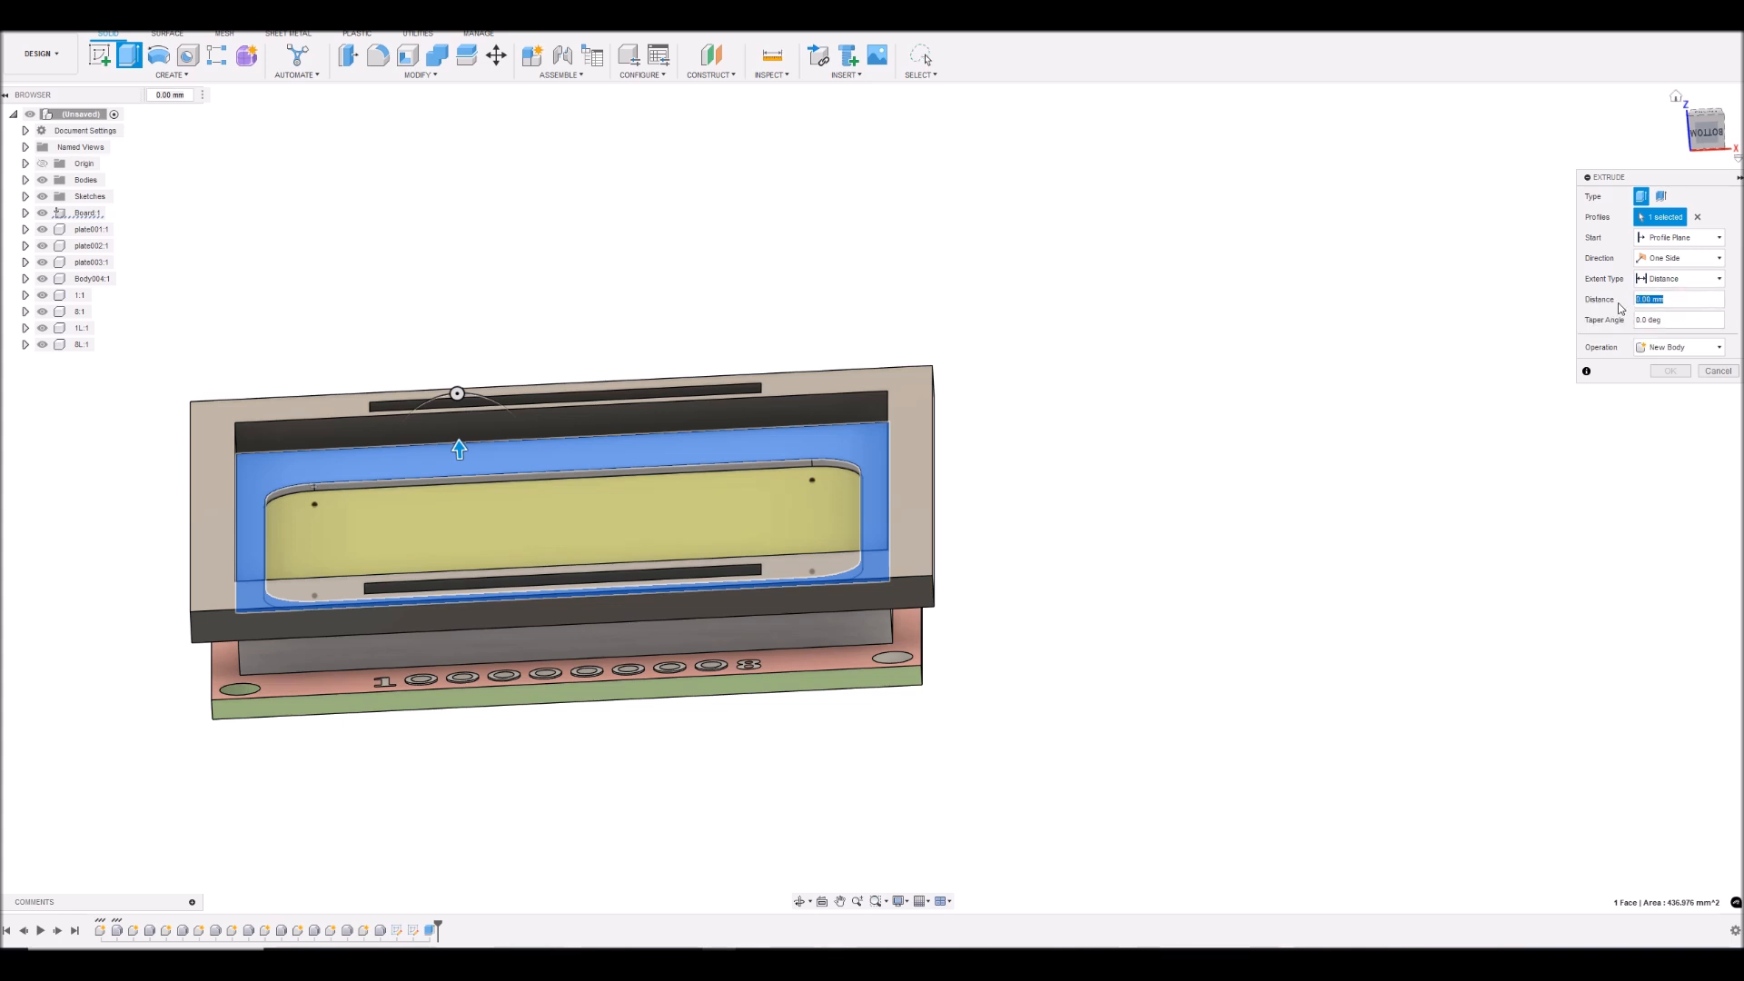
pyautogui.write('2')
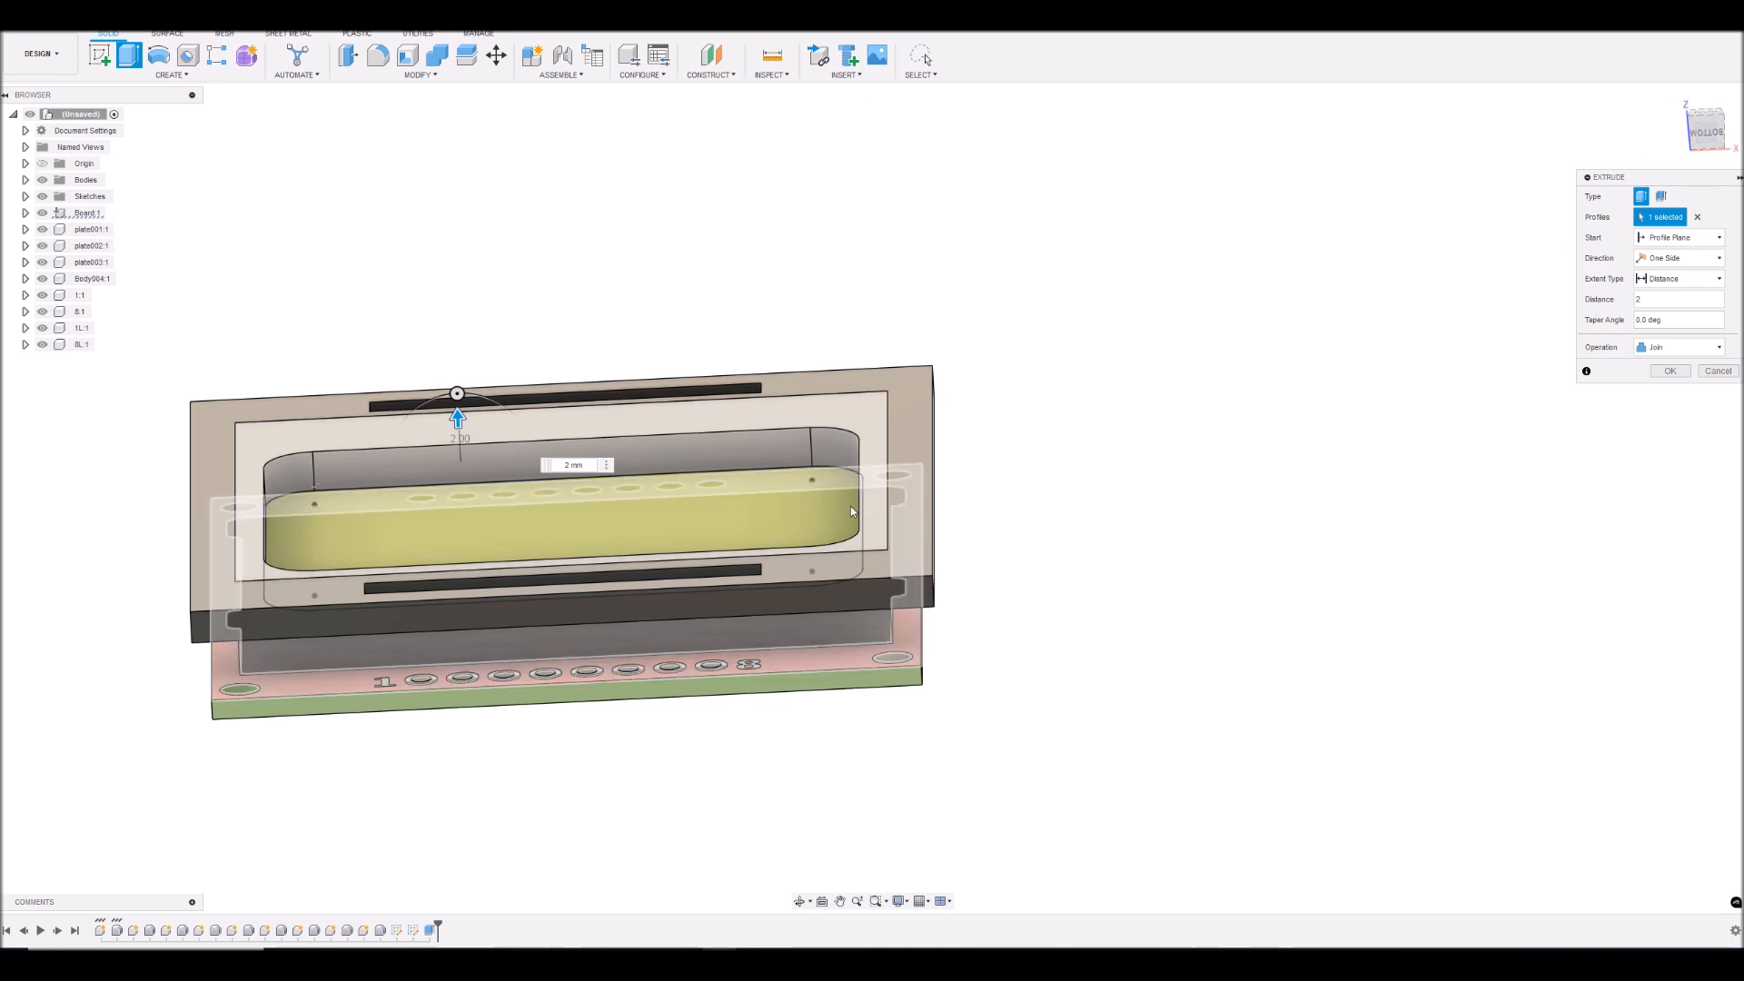
# - Hide the board, the three plates, Body004 and the 1, 8, 1L and 8L components, and finish the frame extrusion
pyautogui.moveTo(1710, 136); pyautogui.dragTo(1708, 190)
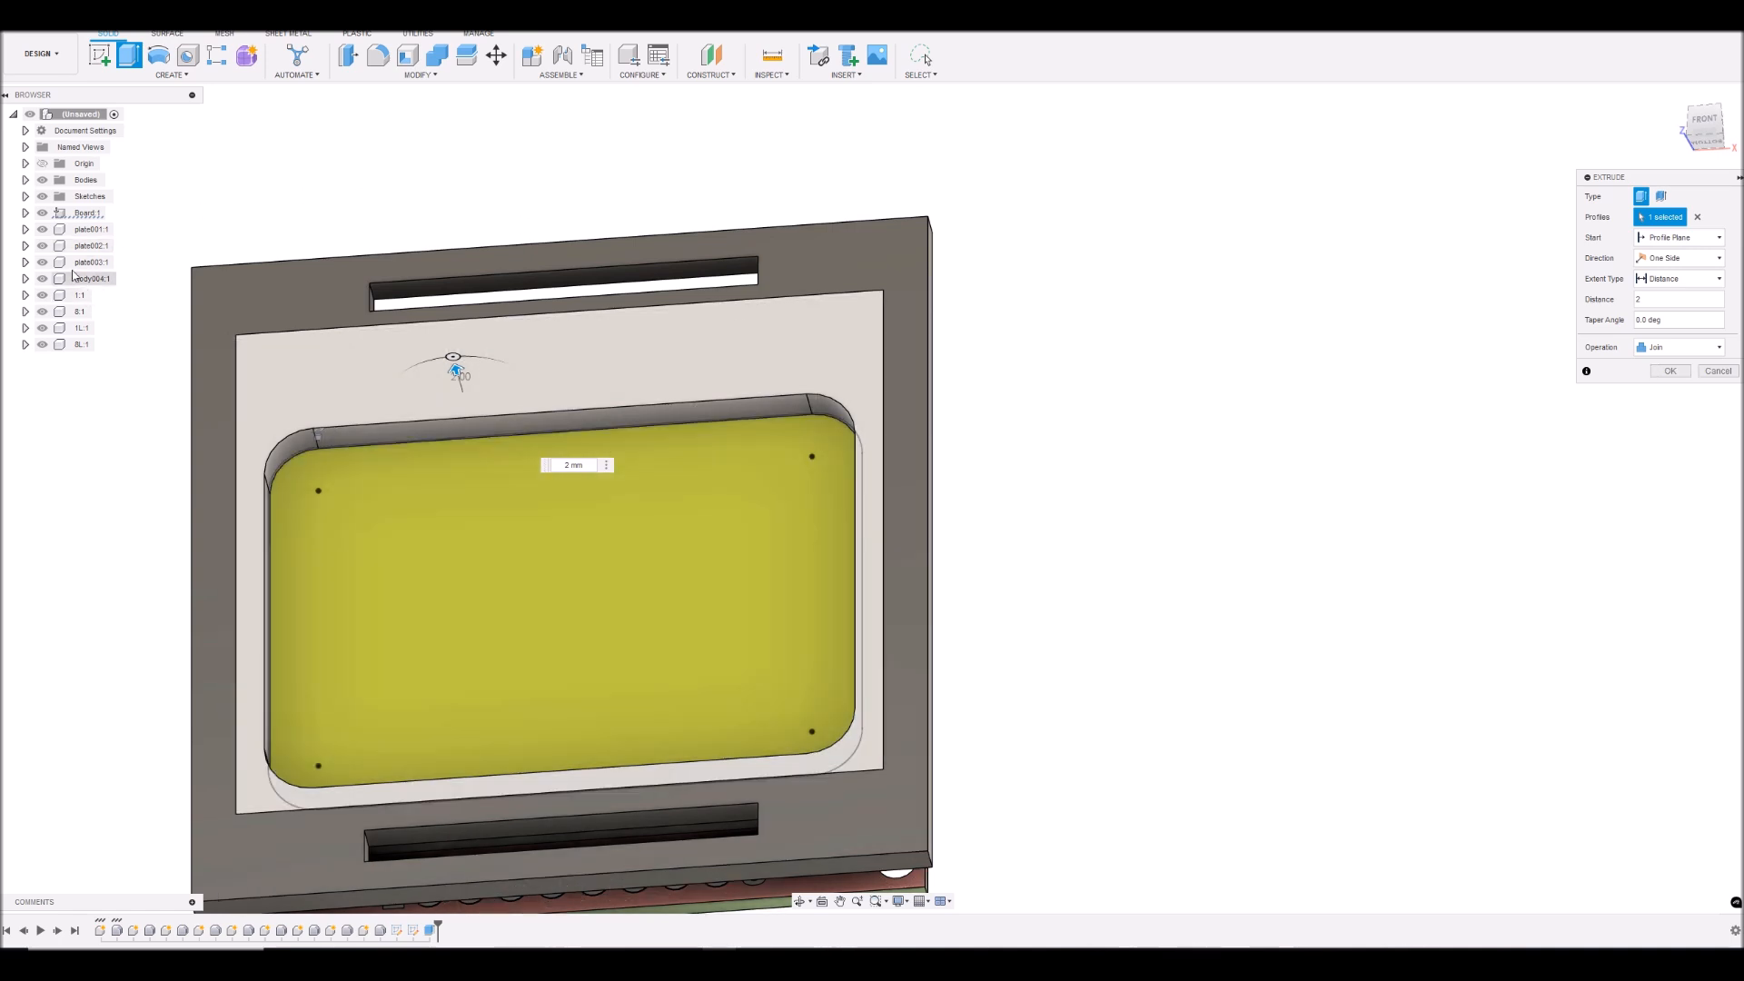
pyautogui.click(42, 229)
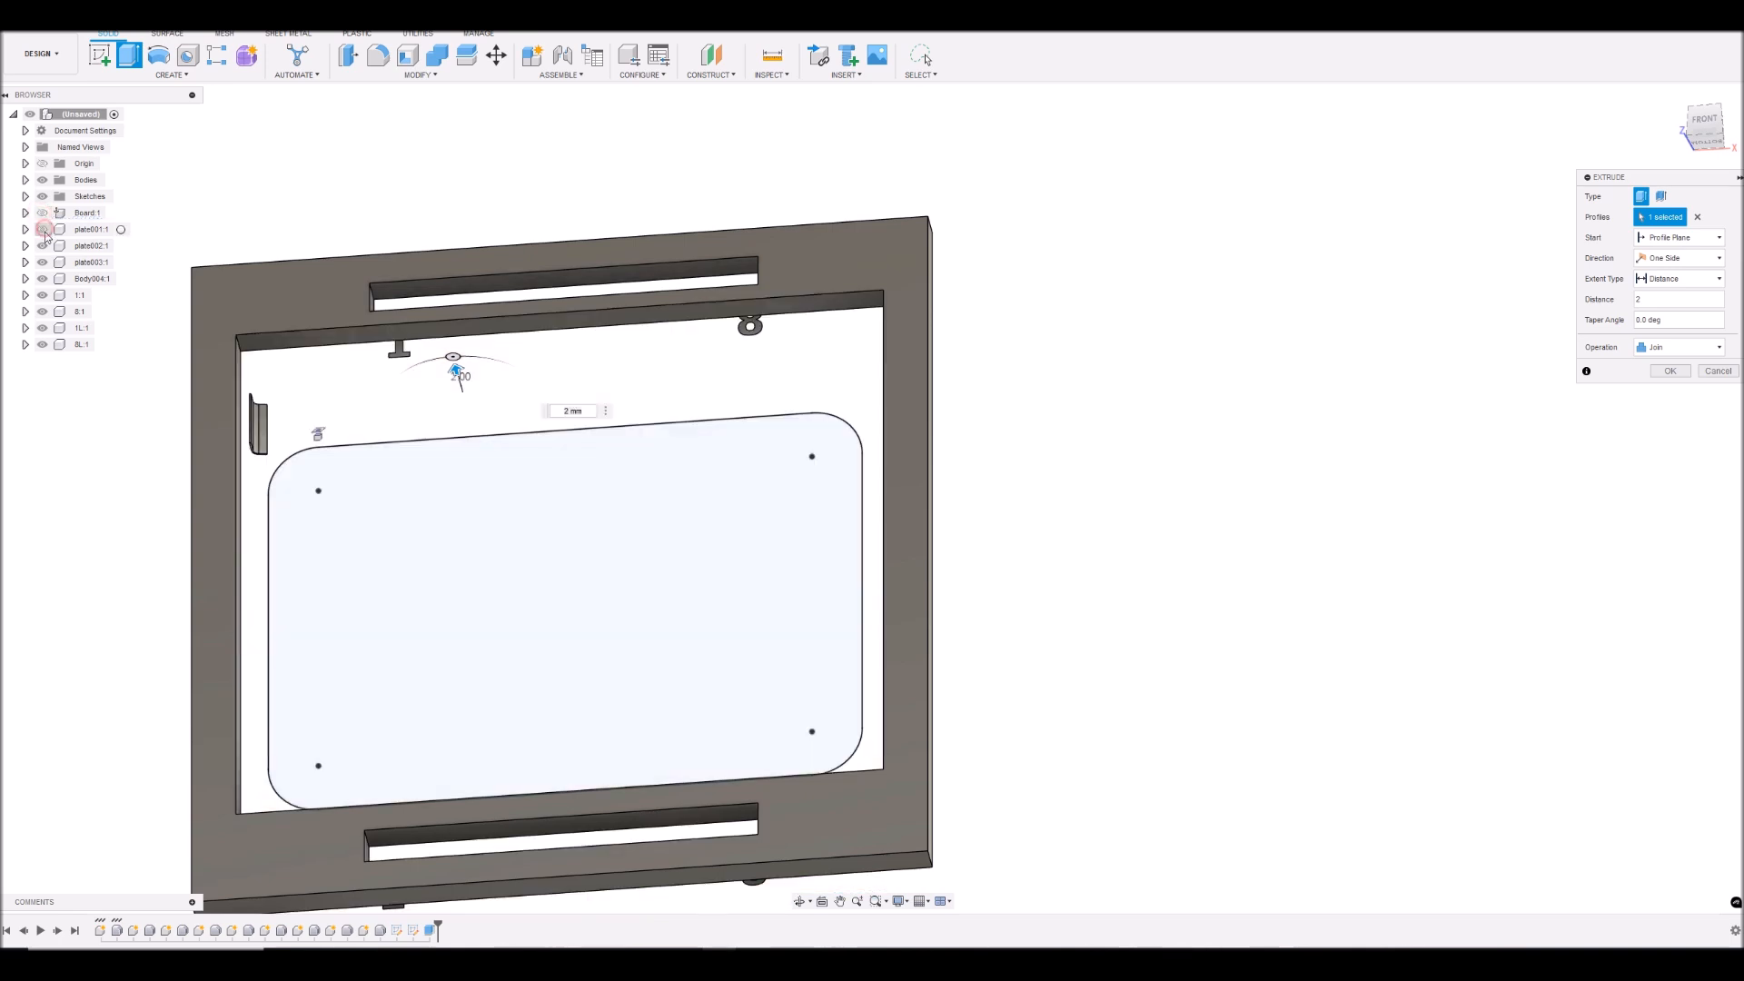
pyautogui.click(42, 278)
pyautogui.click(42, 294)
pyautogui.click(41, 310)
pyautogui.click(41, 327)
pyautogui.click(42, 345)
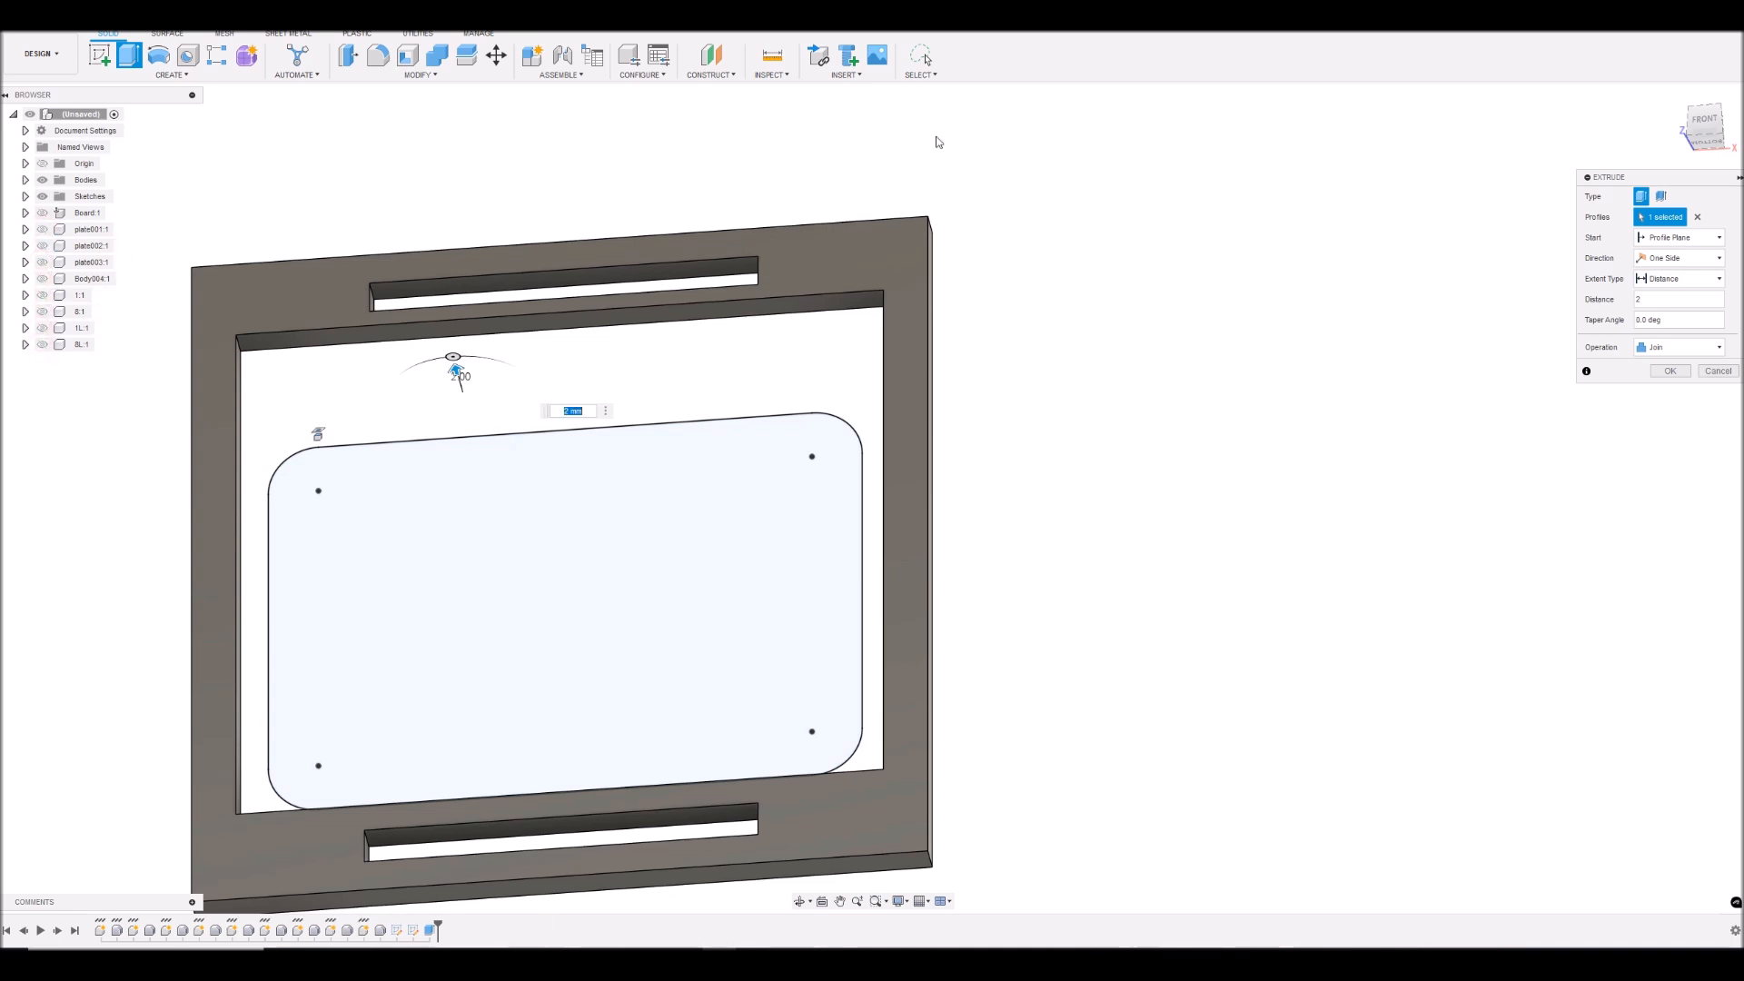
pyautogui.click(1670, 371)
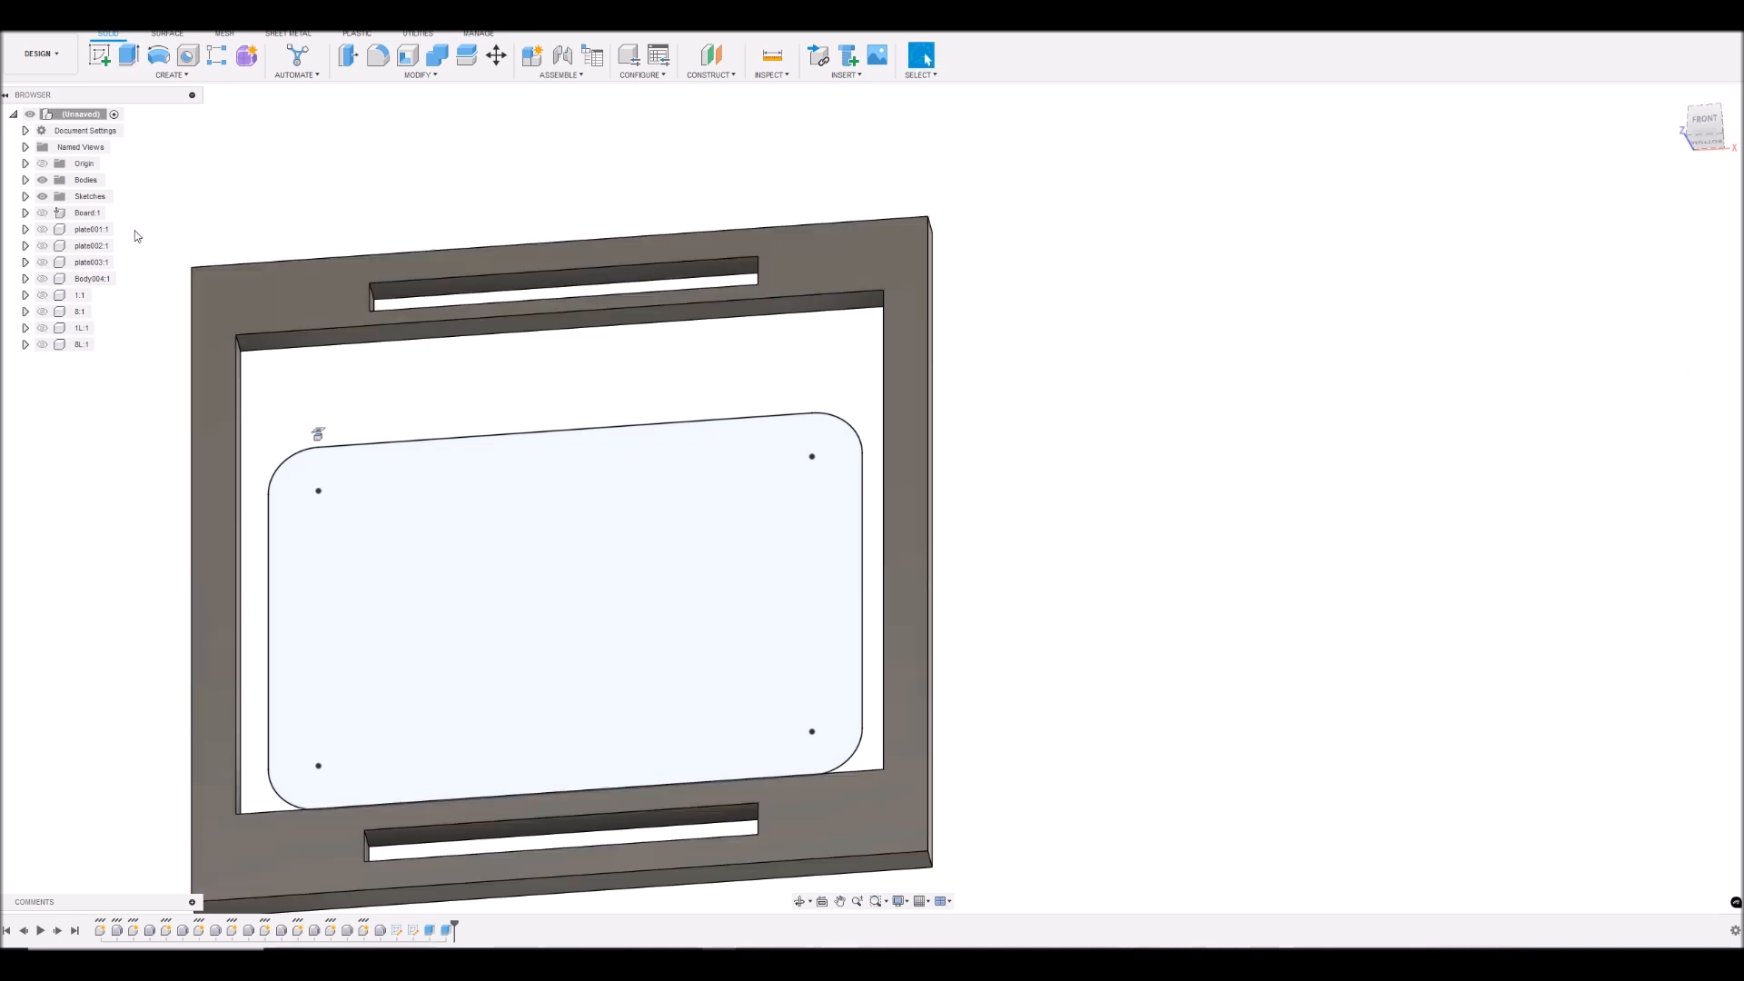
# - Show the board component again and toggle its visibility to check which body the frame extrusion belongs to
pyautogui.click(26, 196)
pyautogui.click(25, 197)
pyautogui.click(43, 214)
pyautogui.click(43, 231)
pyautogui.moveTo(1708, 136); pyautogui.dragTo(1709, 91)
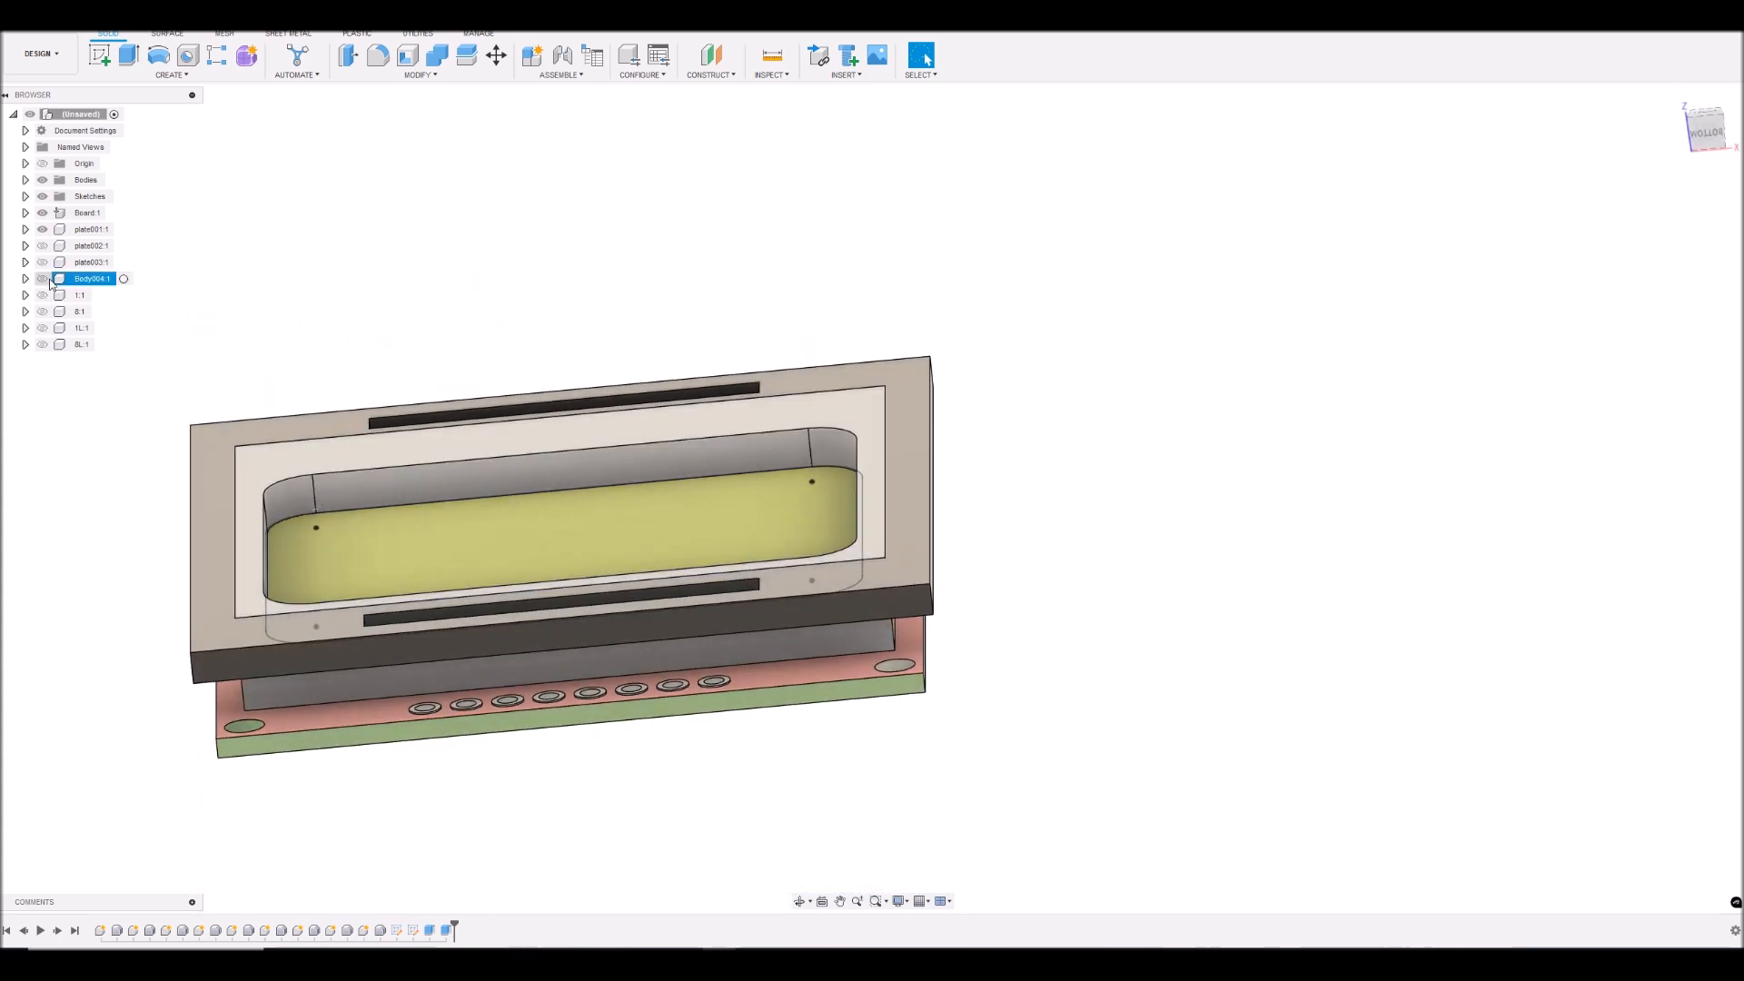
pyautogui.click(42, 214)
pyautogui.click(42, 214)
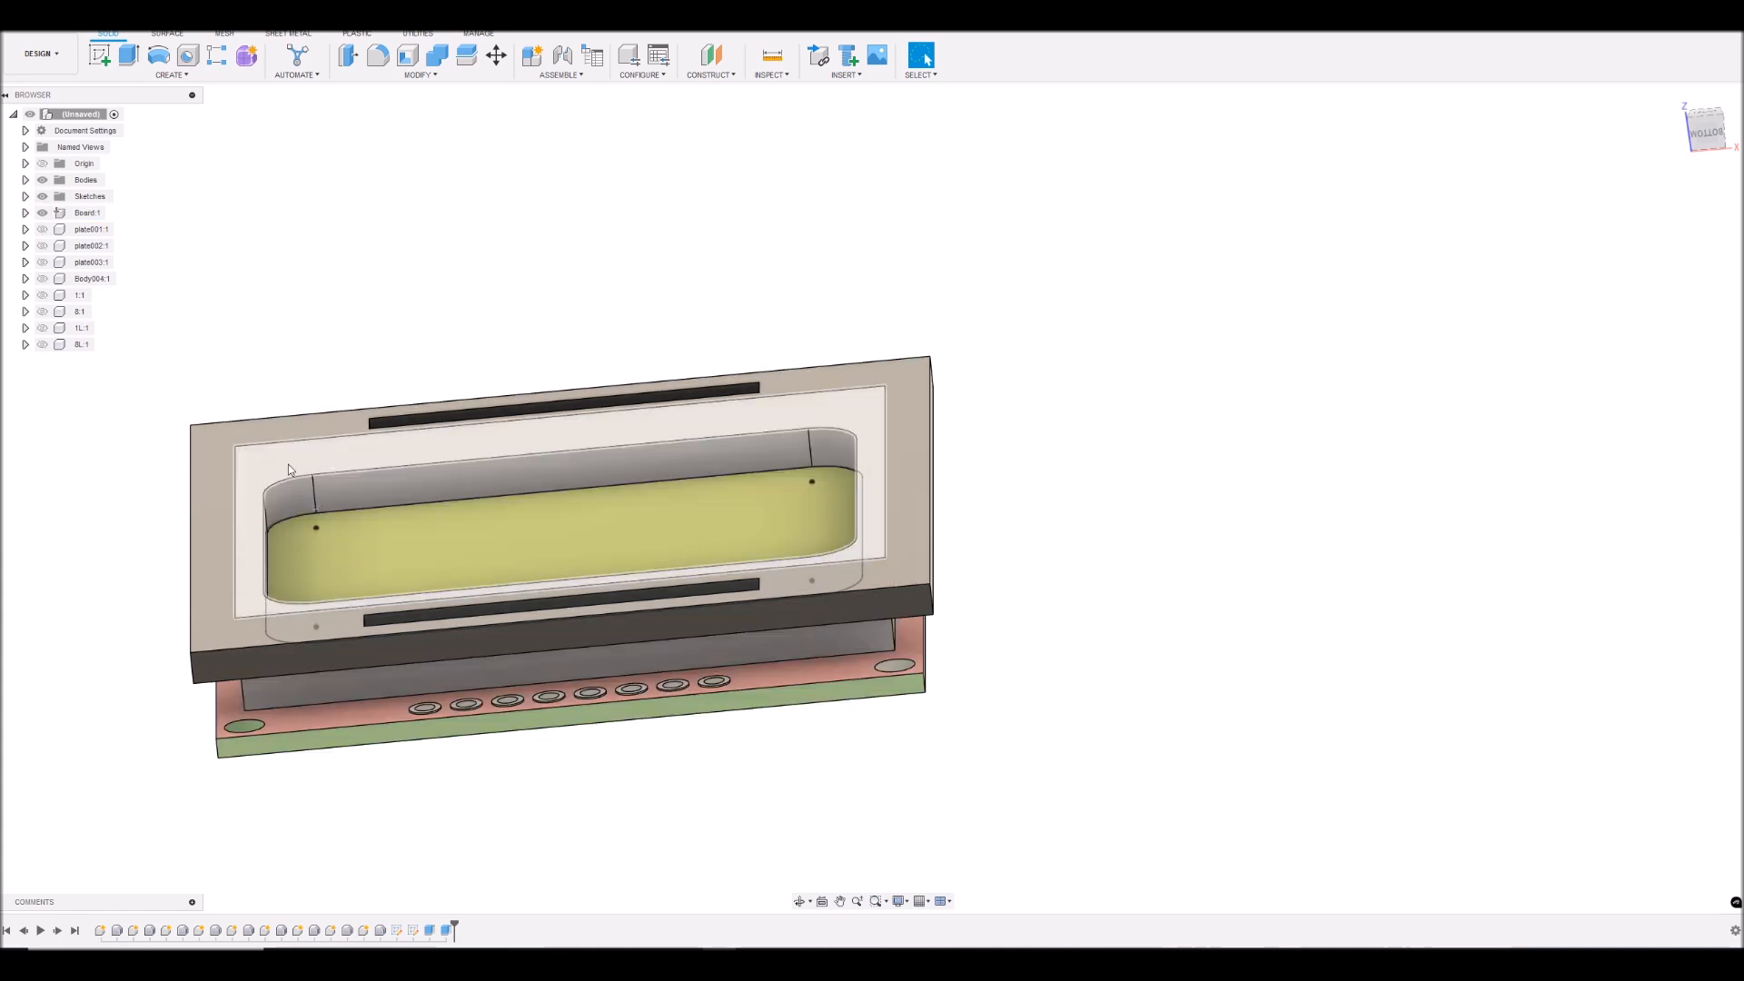
# - Edit the last extrusion so that its operation is New Body
pyautogui.rightClick(445, 930)
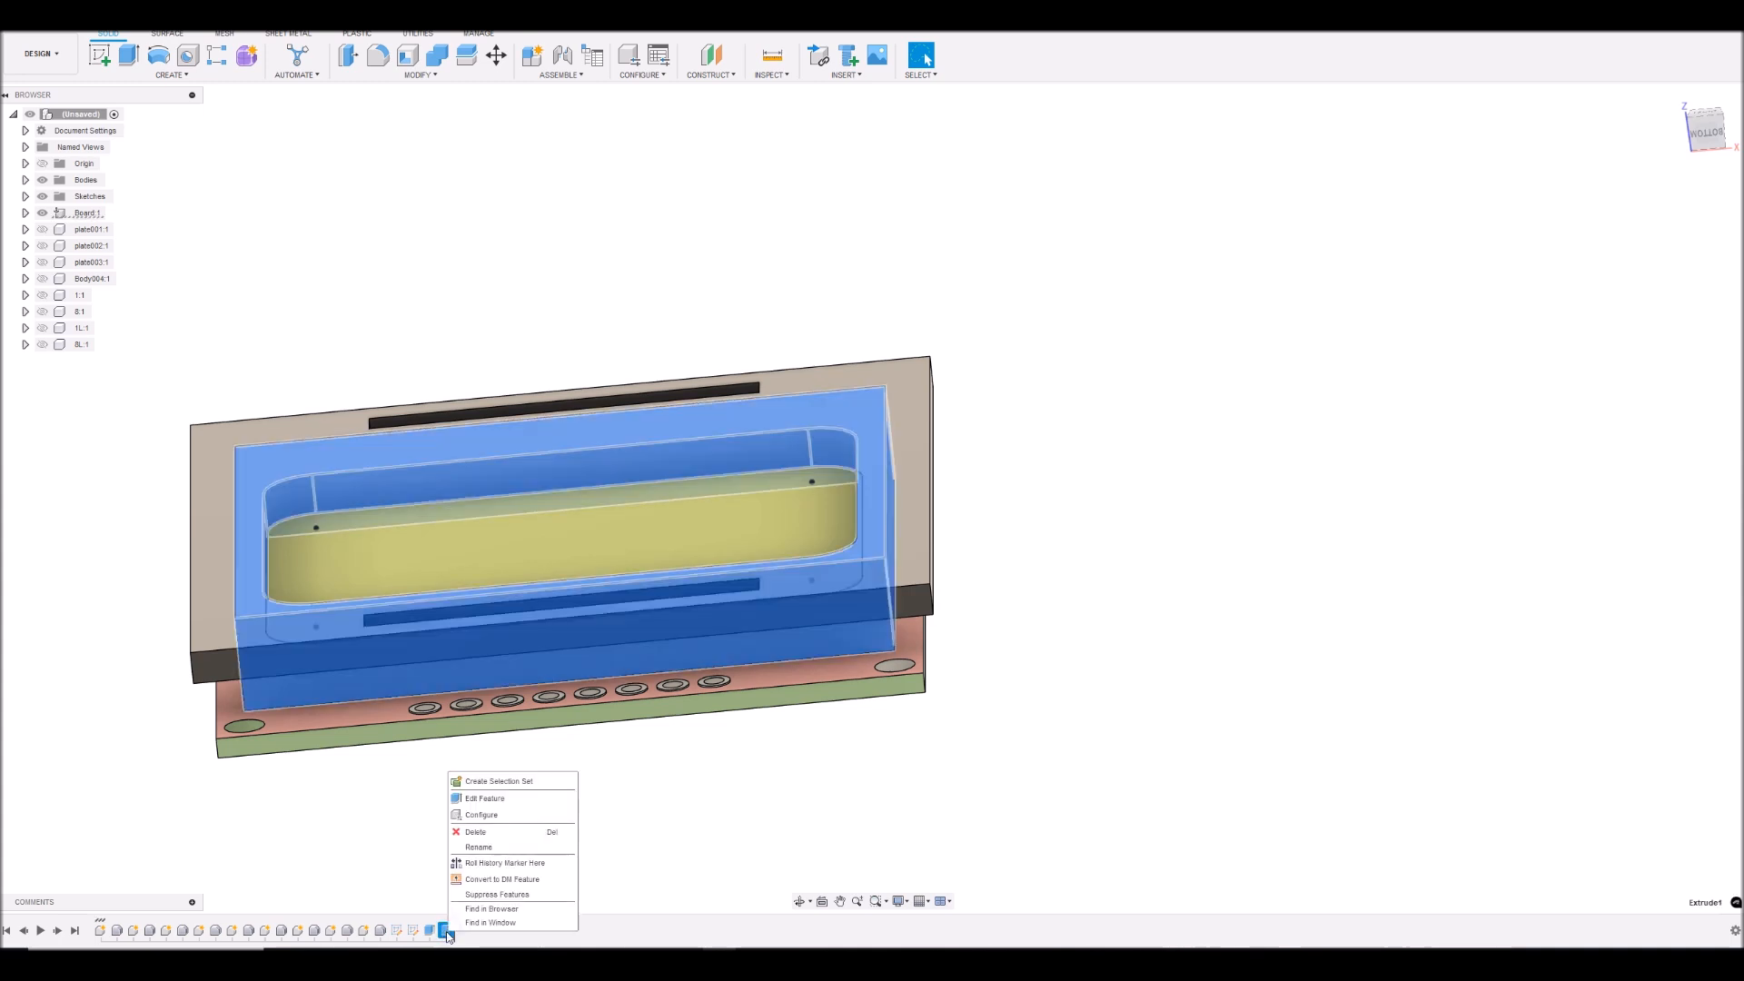
pyautogui.click(490, 801)
pyautogui.click(1706, 348)
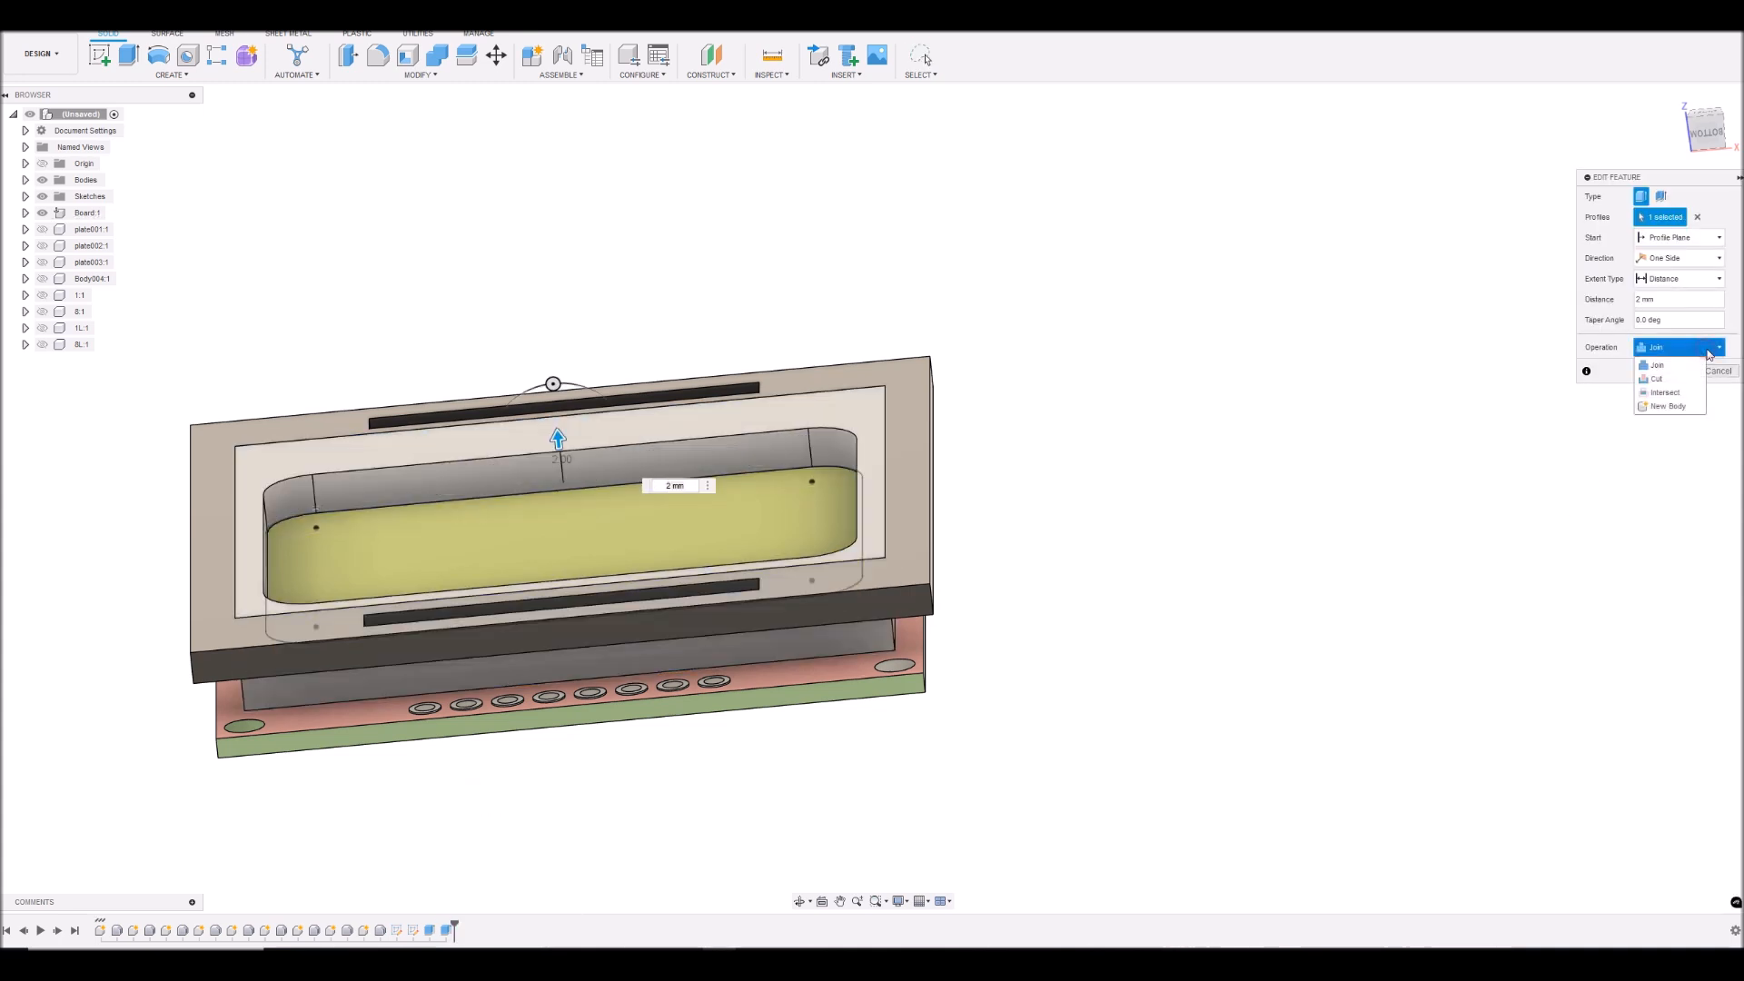
pyautogui.click(1670, 407)
pyautogui.click(1676, 372)
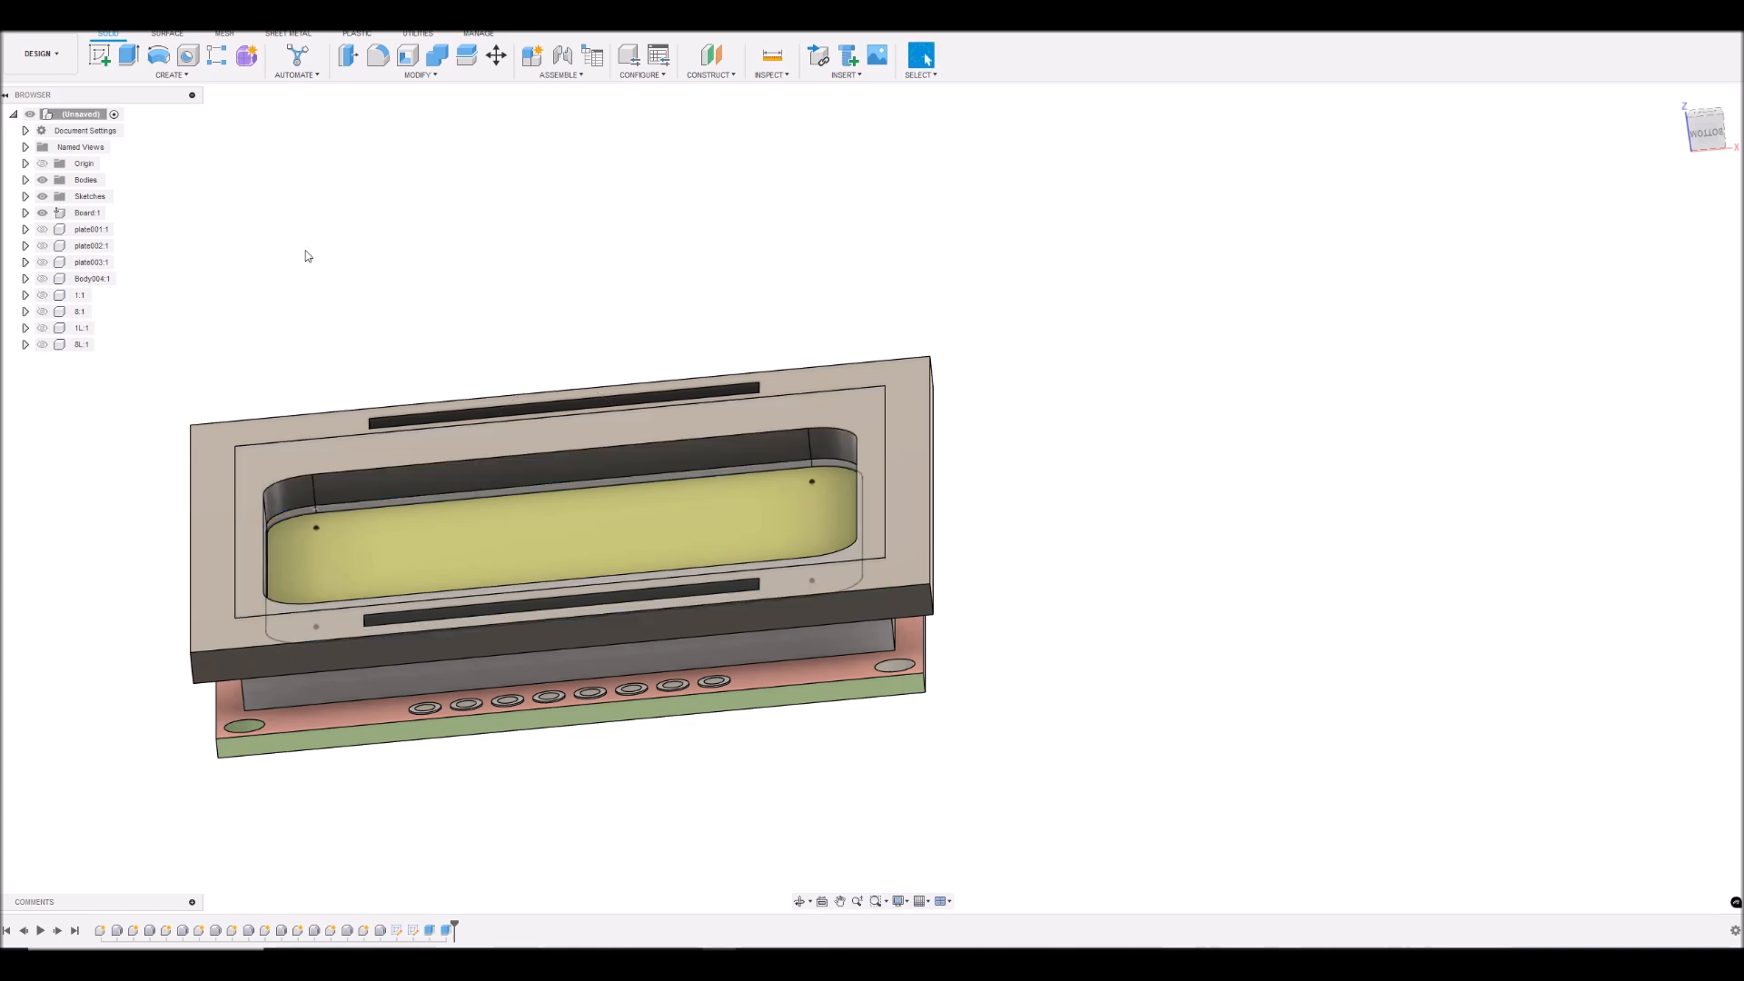
# - Toggle the visibility of the board and of Body1 to check which one contains the inner frame
pyautogui.click(42, 213)
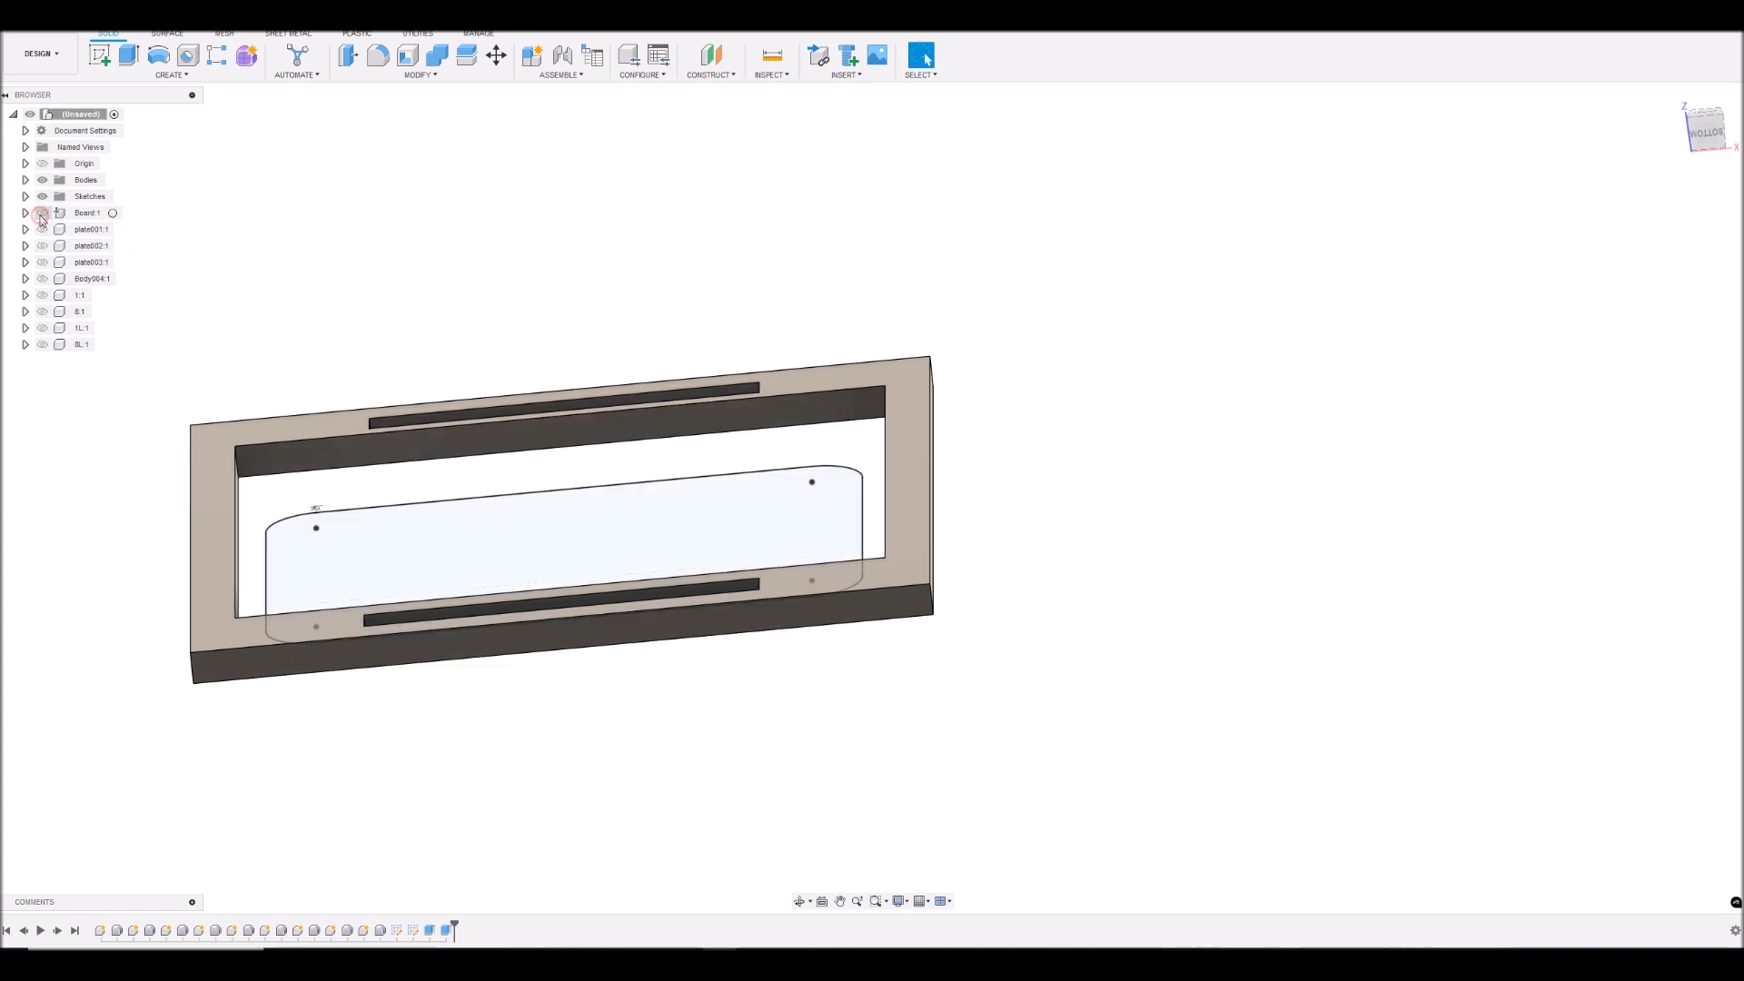
pyautogui.click(42, 213)
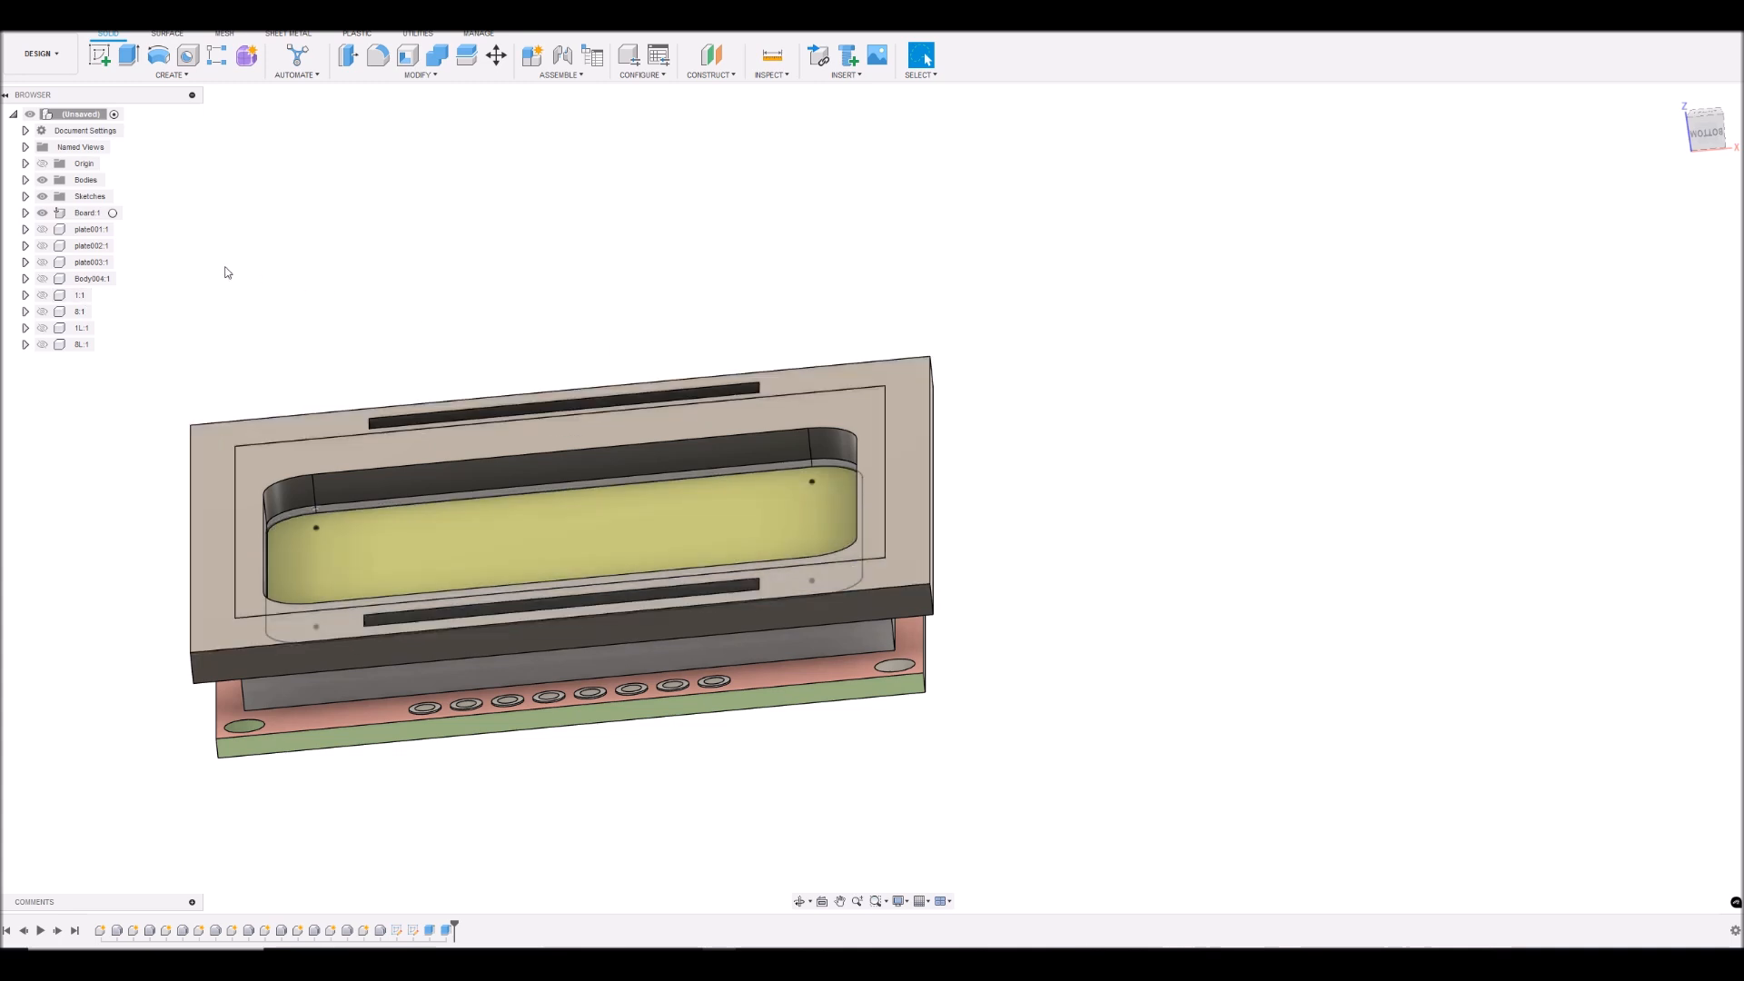
pyautogui.click(25, 179)
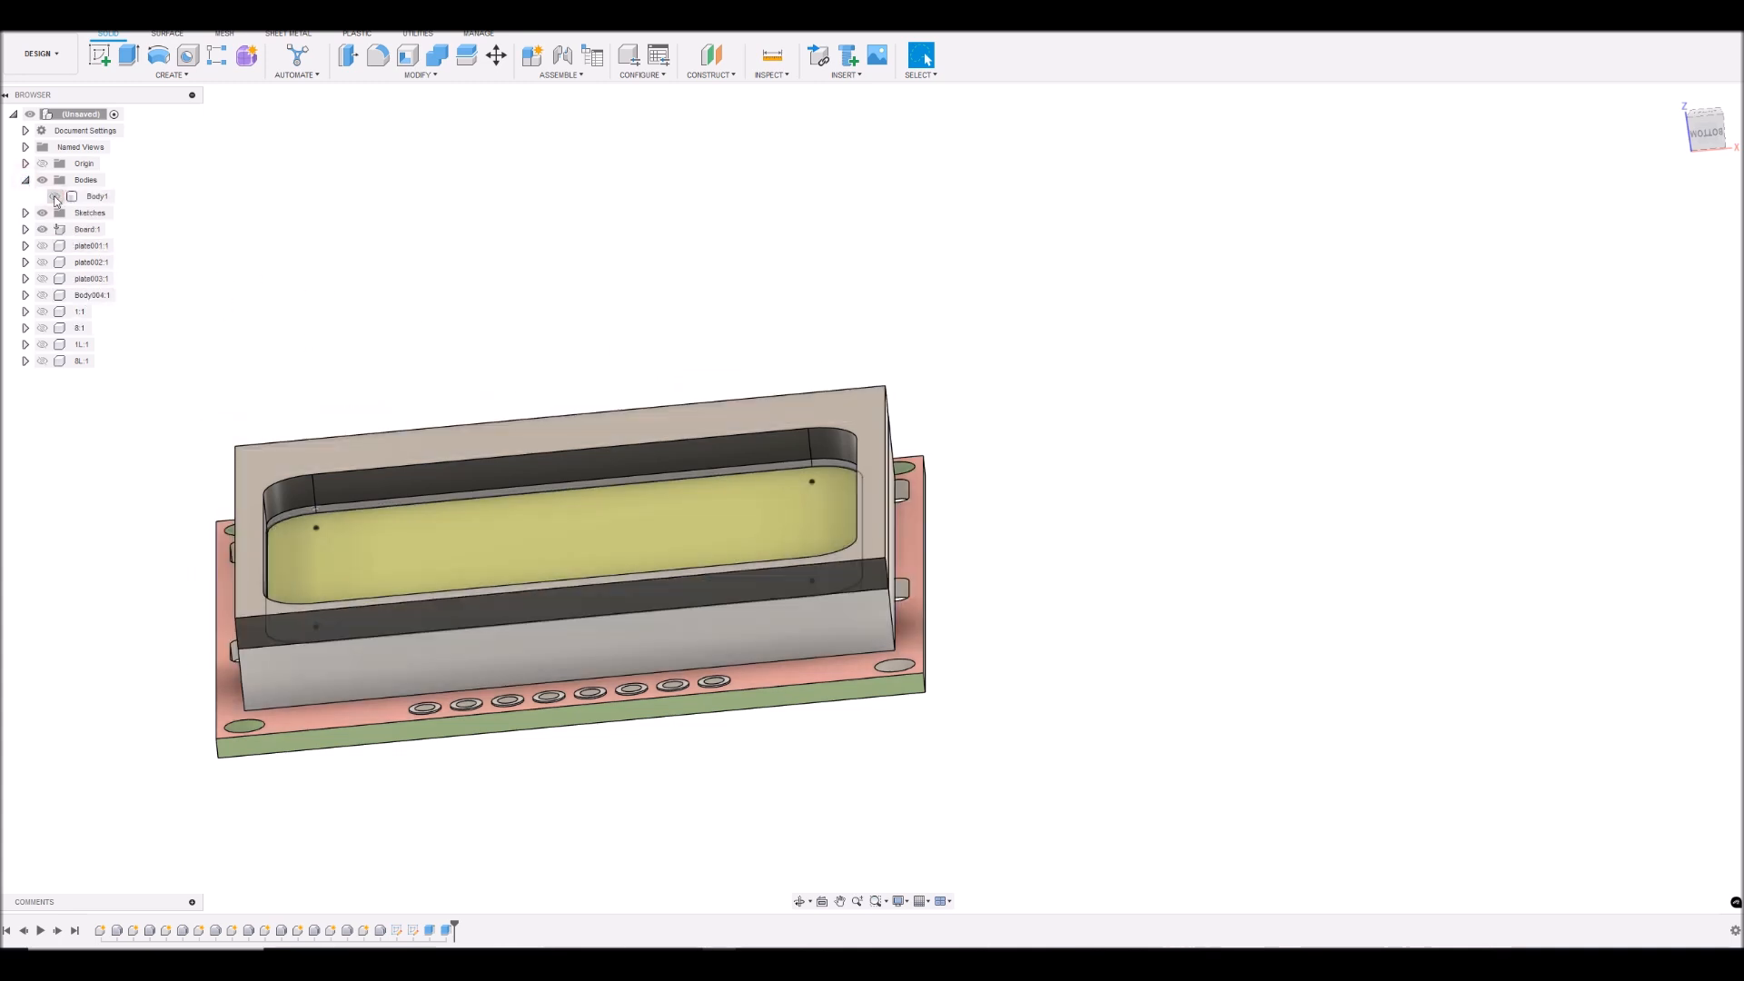
pyautogui.click(56, 197)
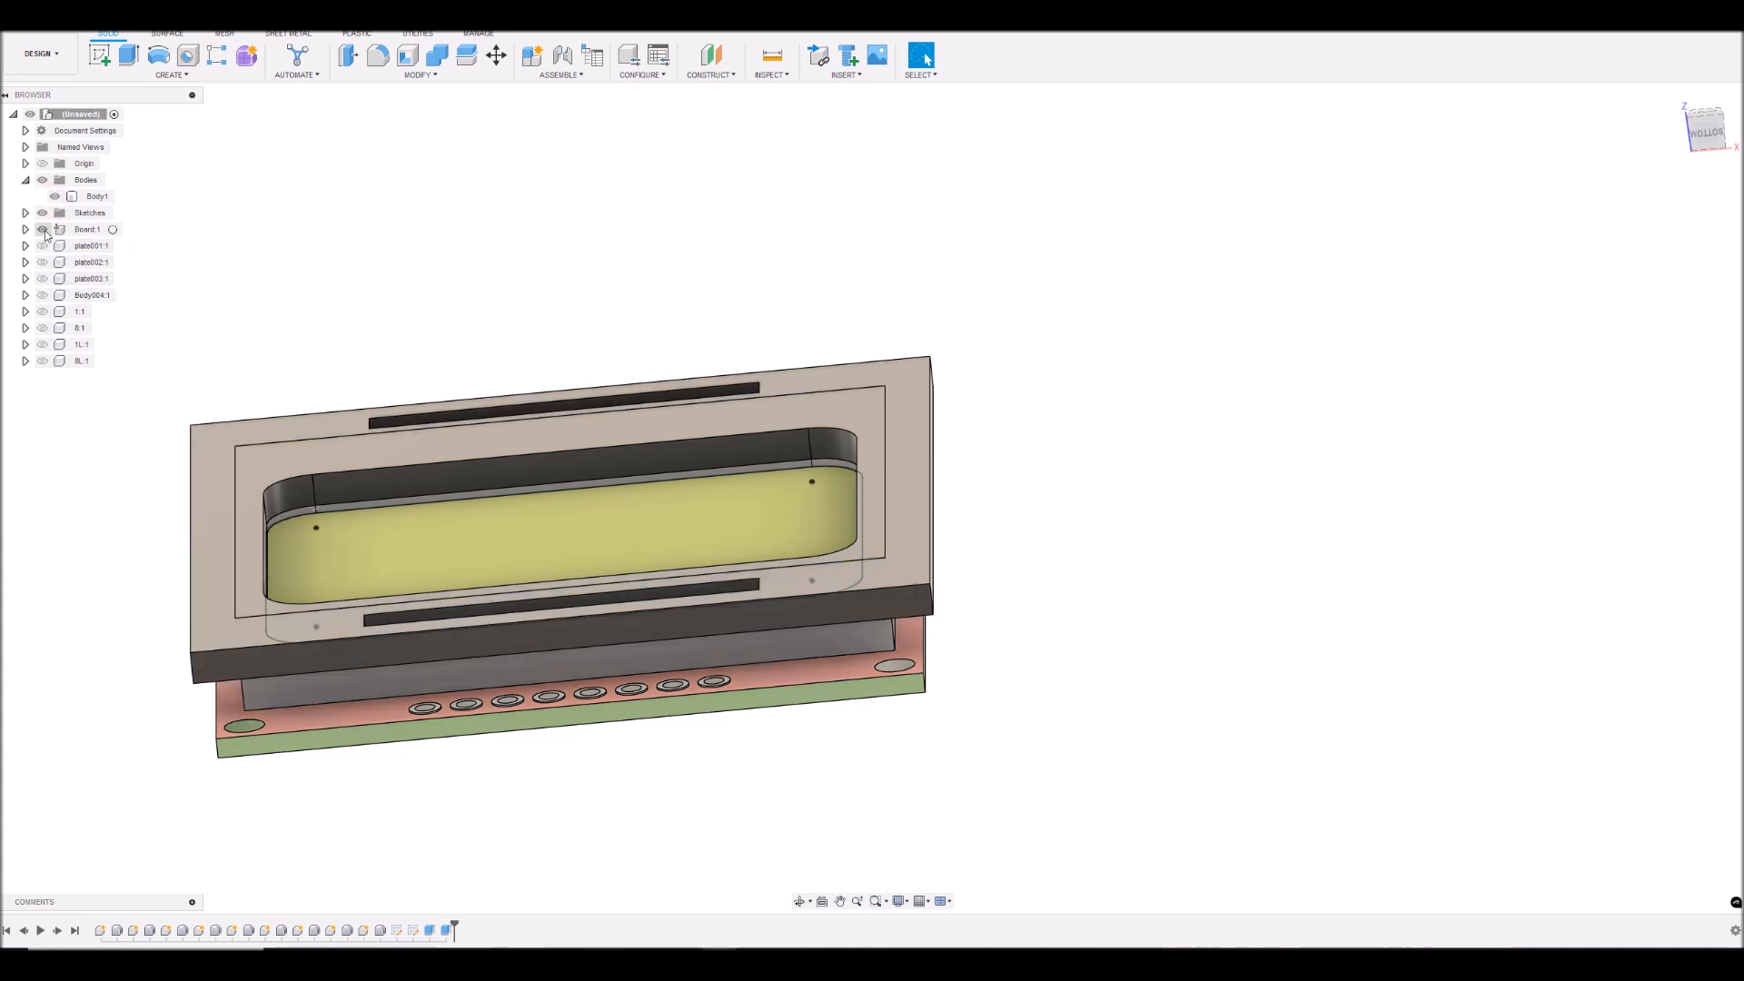
# - Toggle the board's visibility and review the feature settings of the last frame extrusion
pyautogui.click(43, 230)
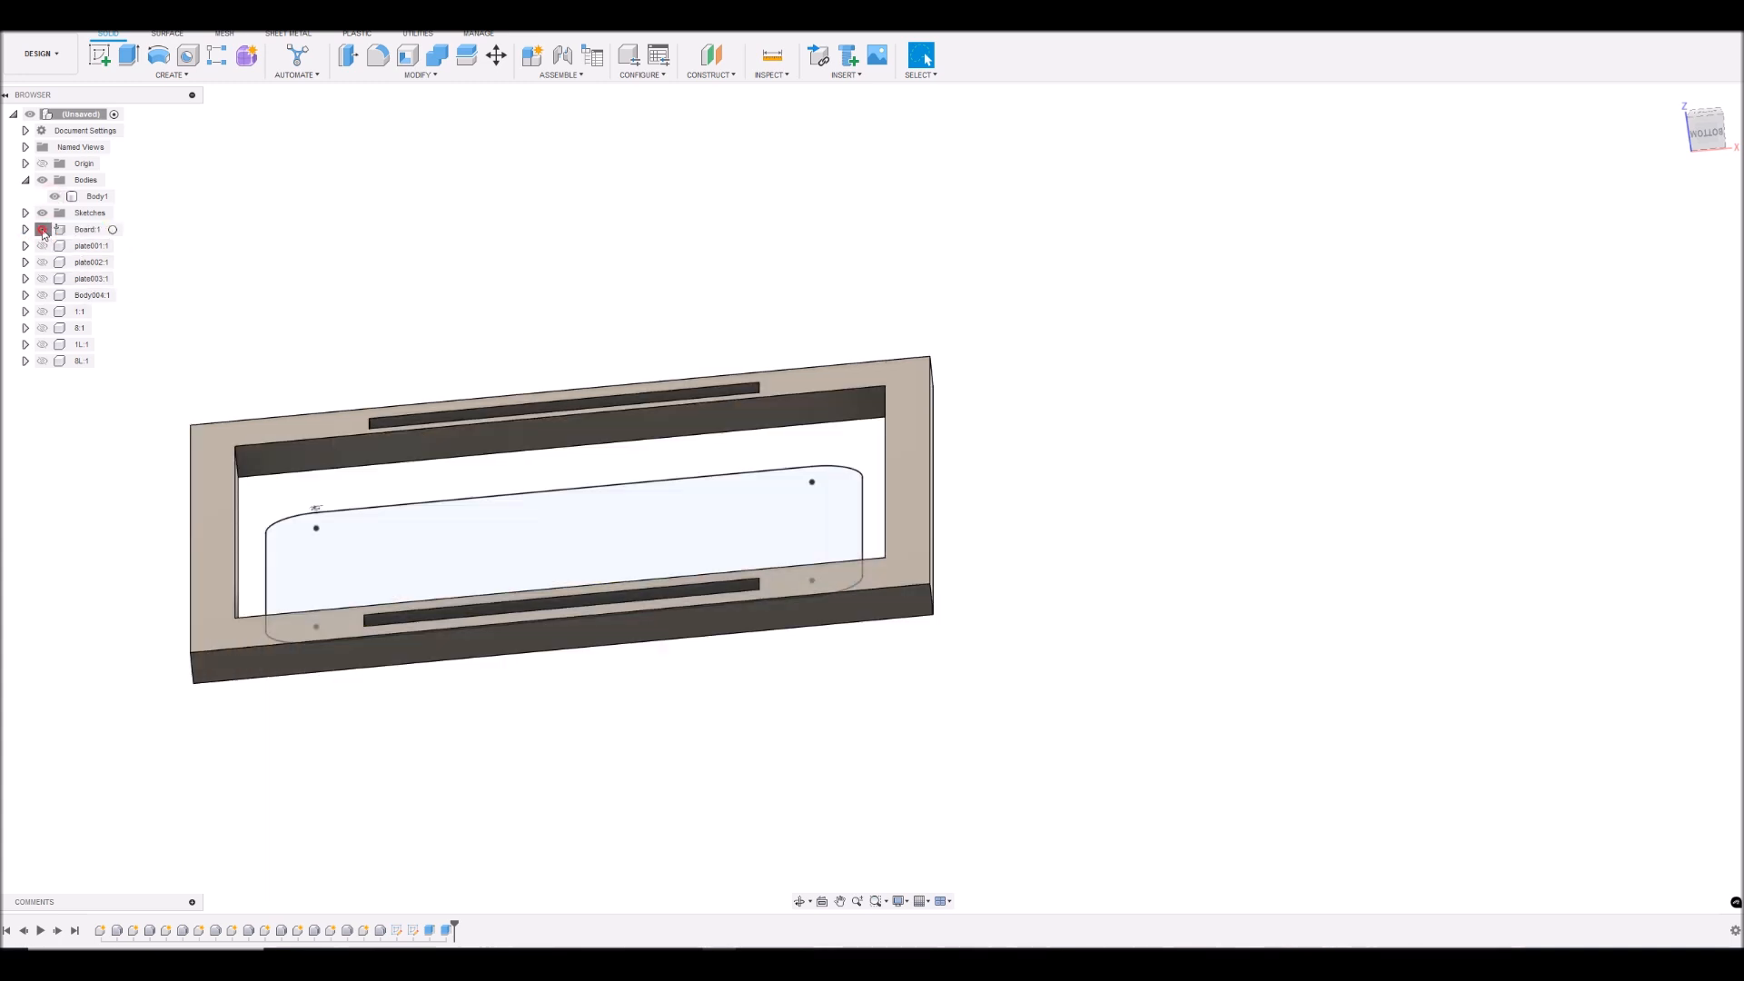
pyautogui.click(43, 230)
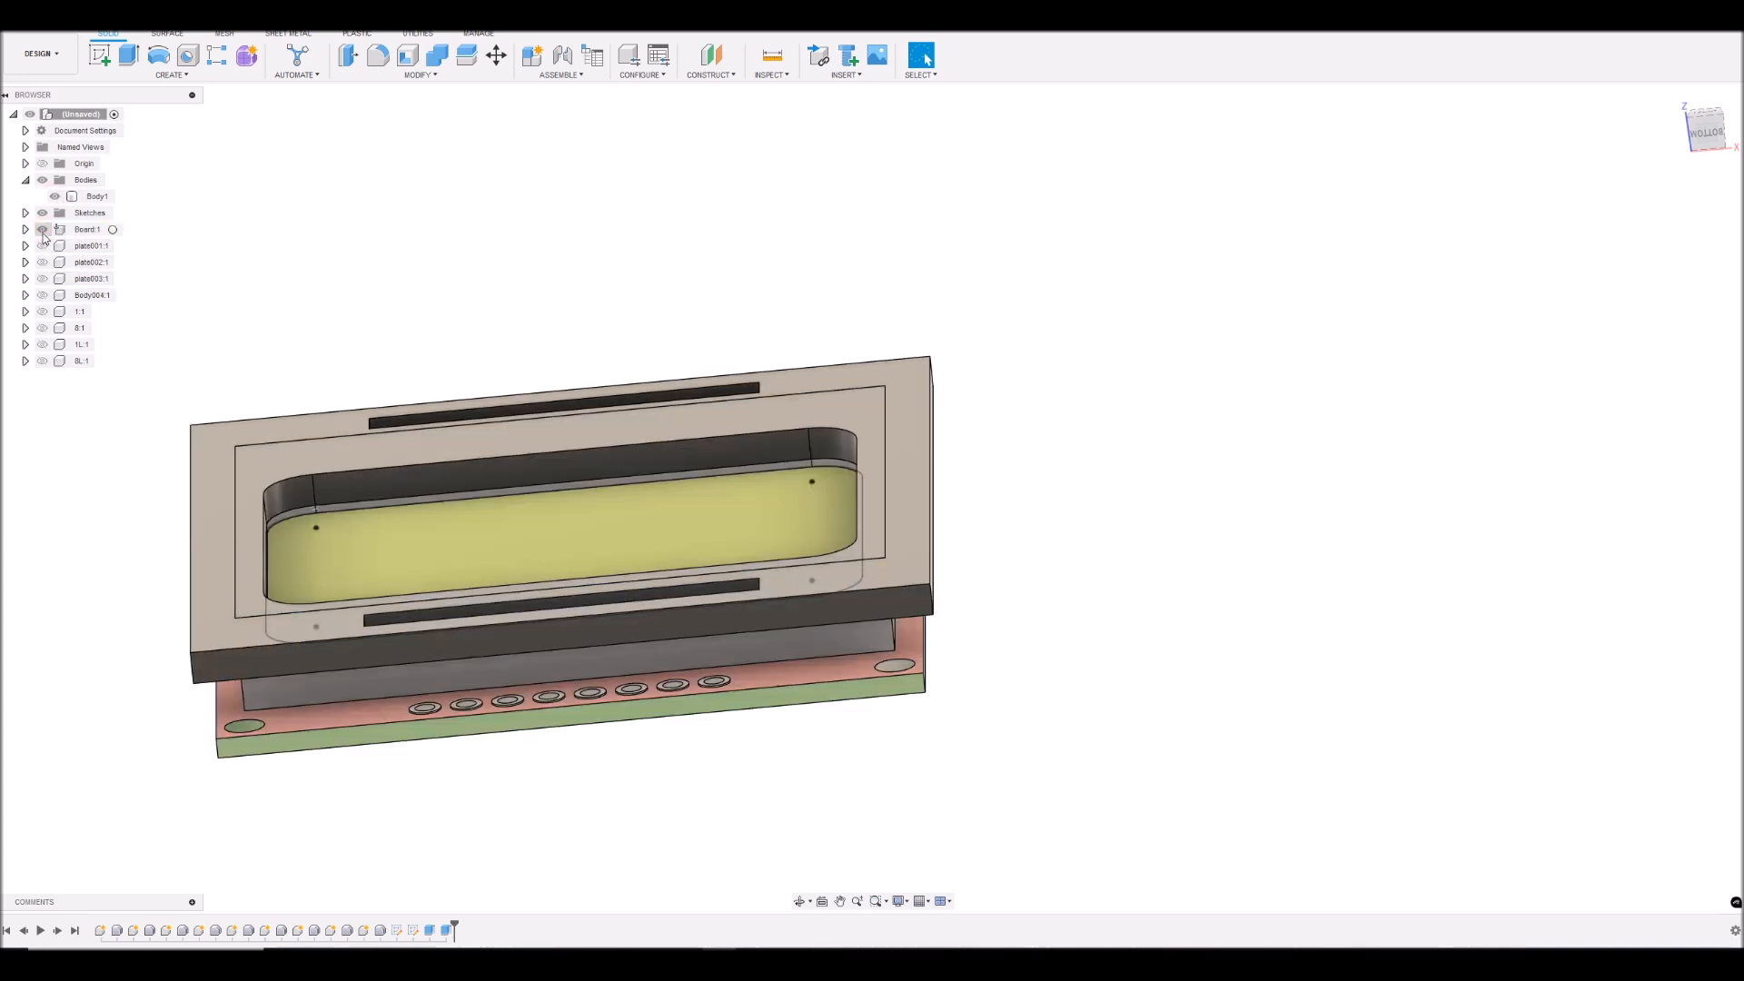
pyautogui.rightClick(446, 932)
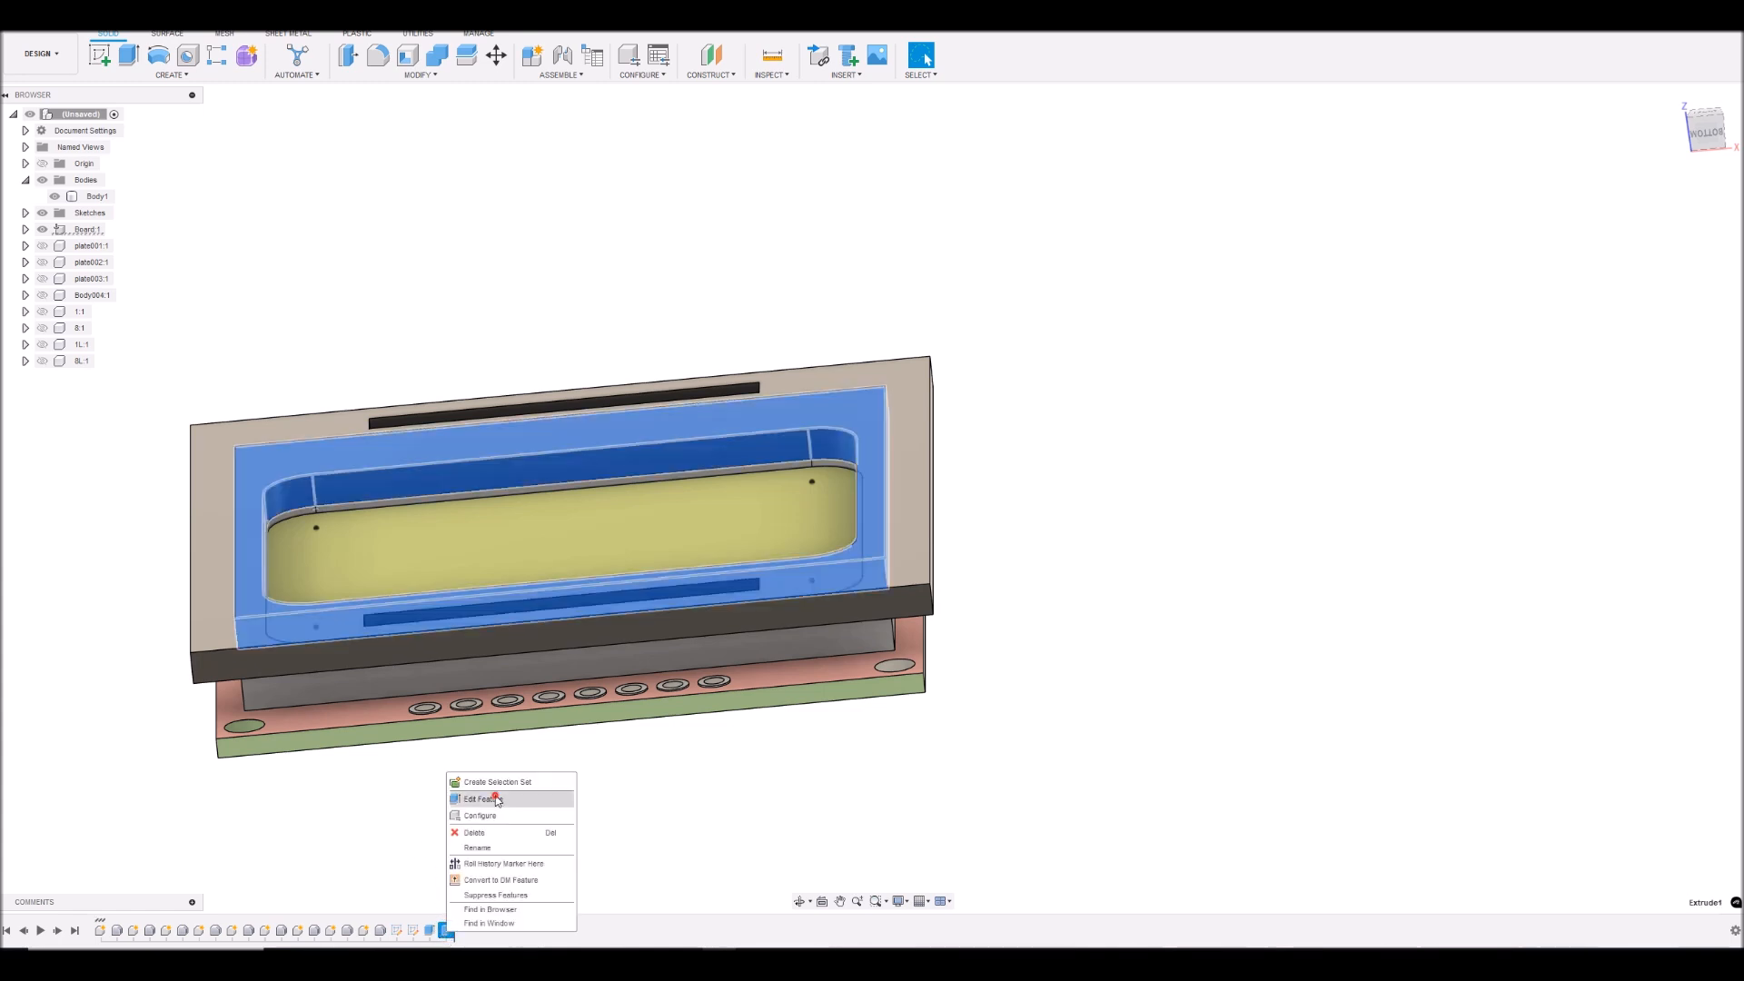
pyautogui.click(495, 802)
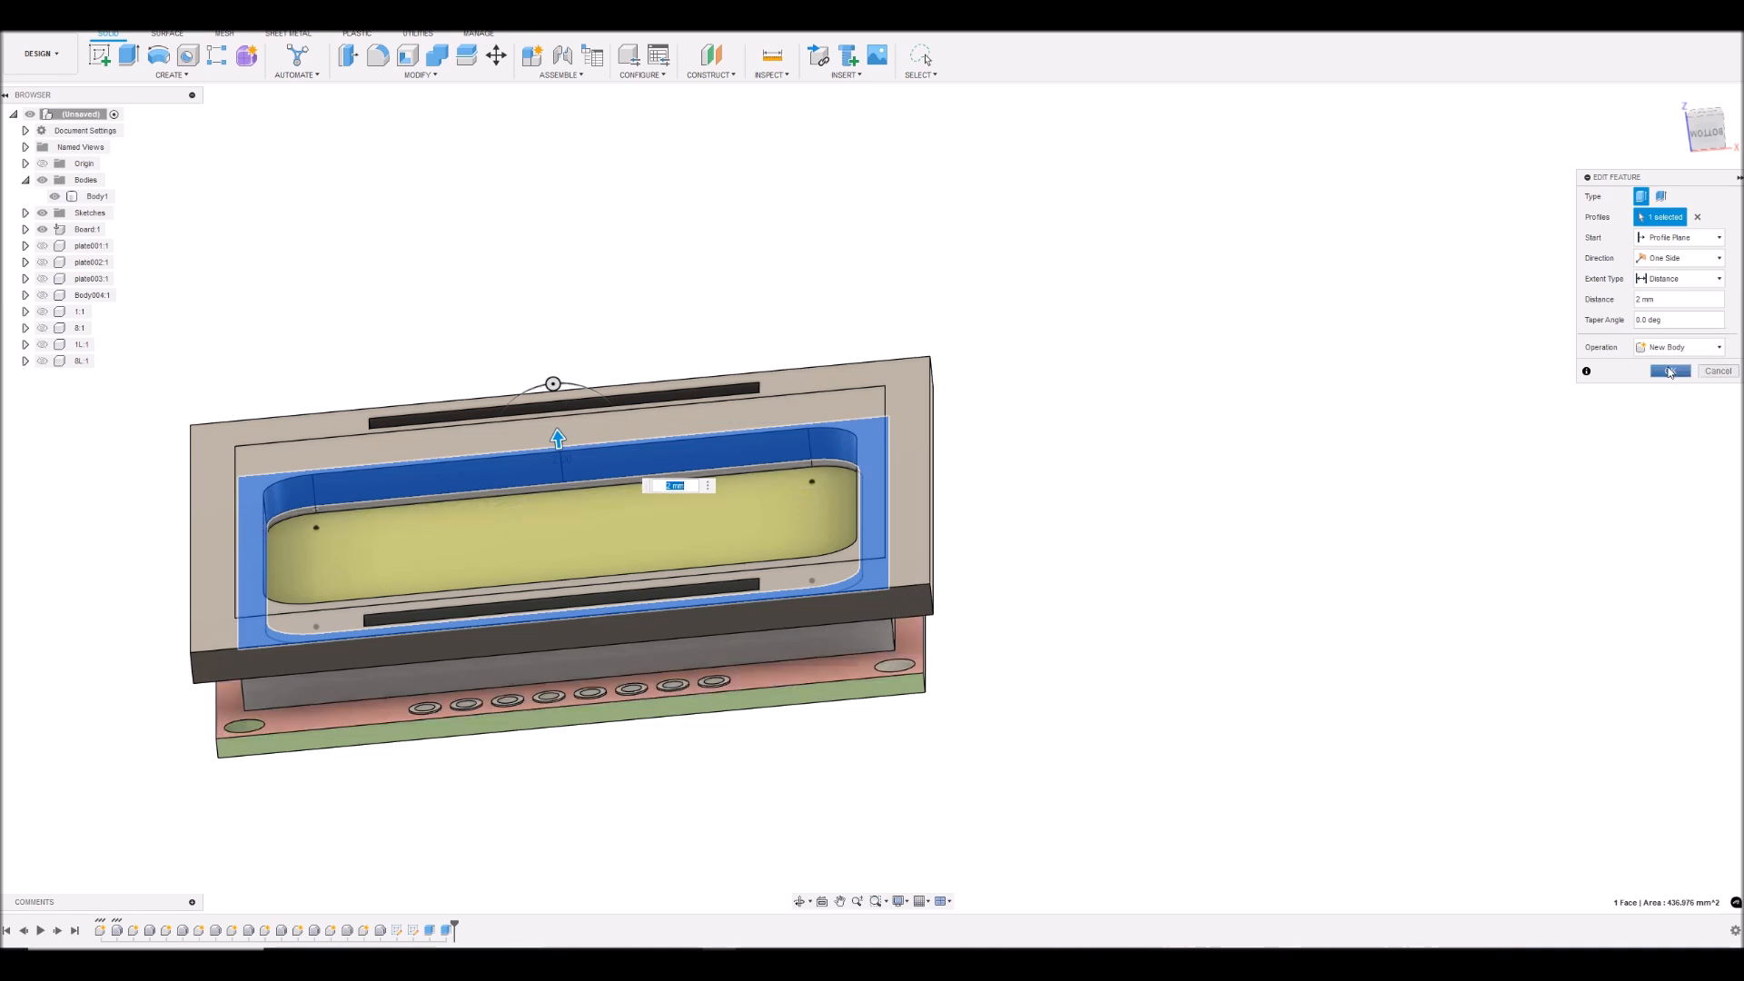
pyautogui.click(1716, 371)
pyautogui.rightClick(447, 930)
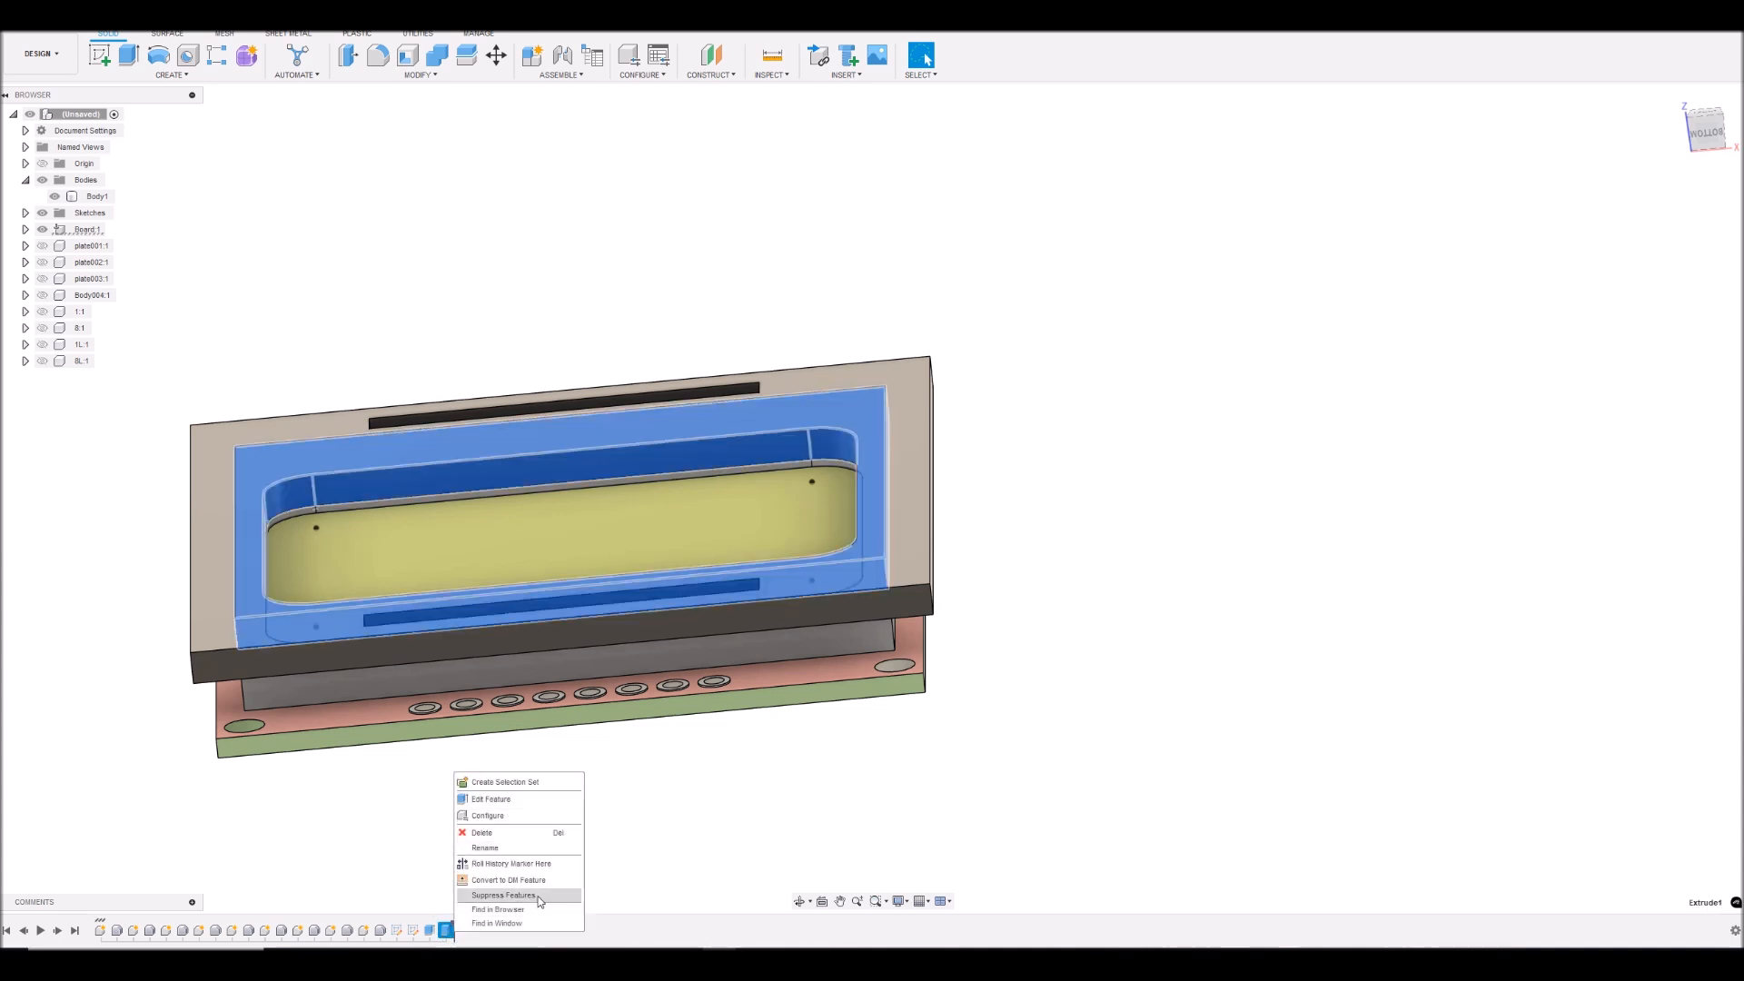
pyautogui.click(672, 807)
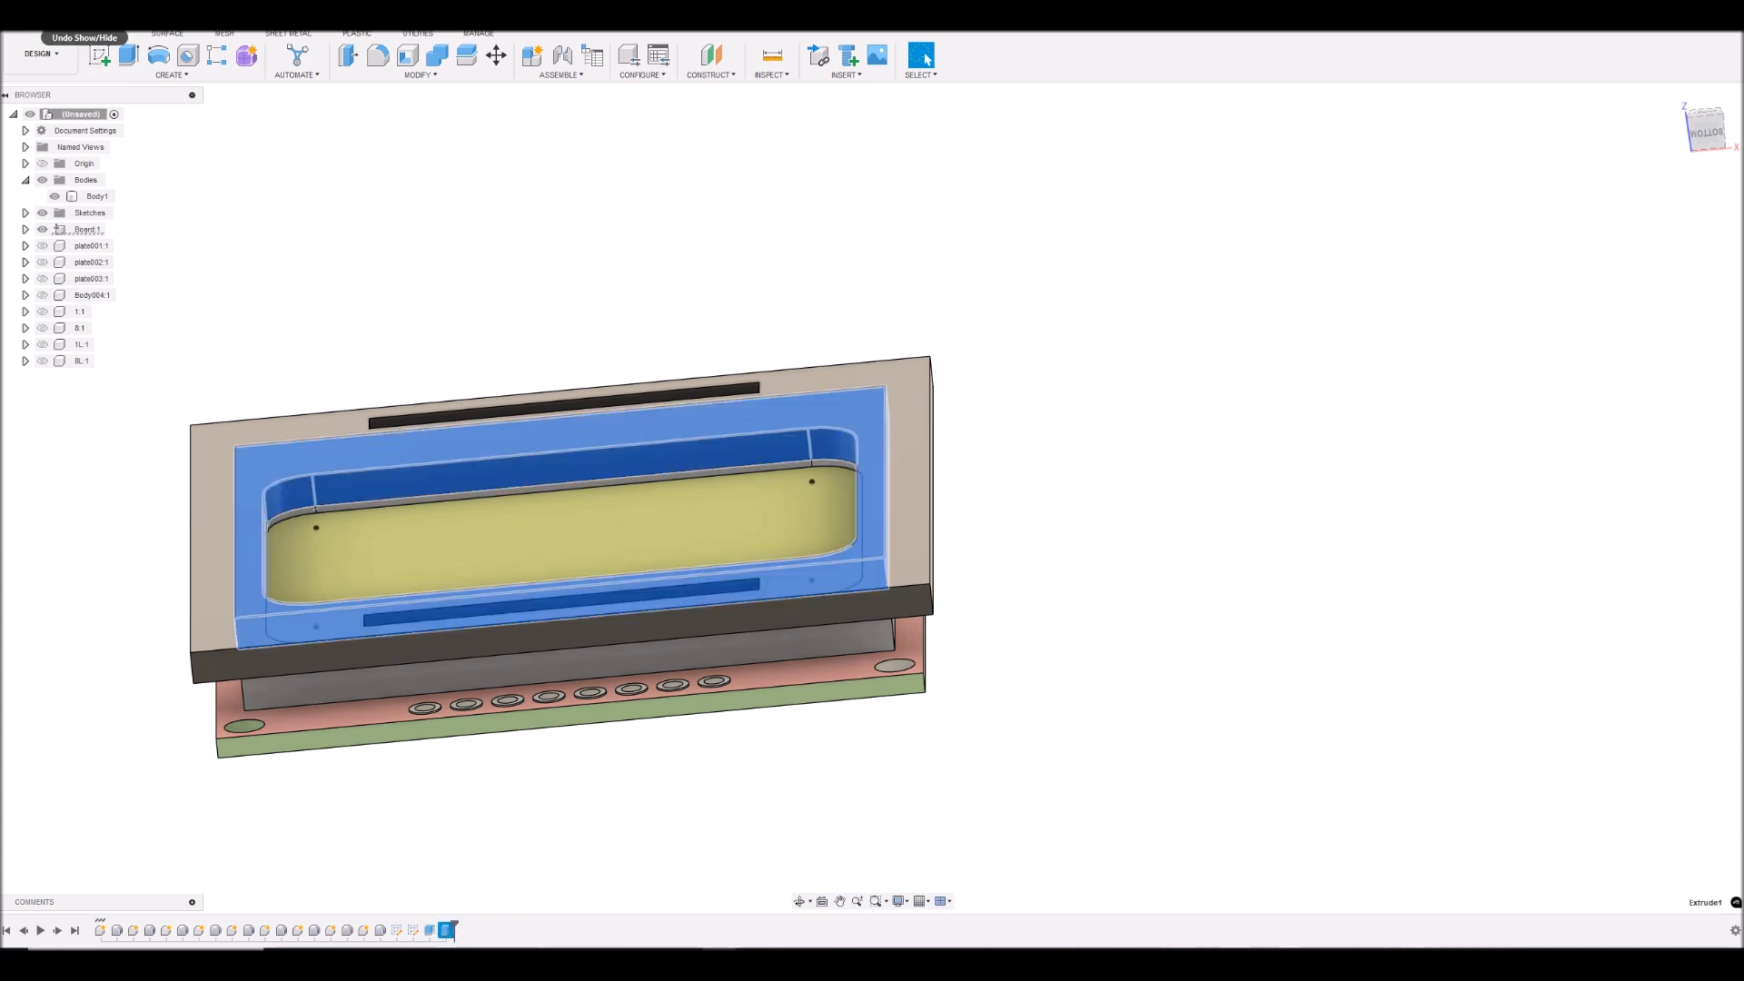
# - Undo the last visibility change and delete the last frame extrusion
pyautogui.click(86, 21)
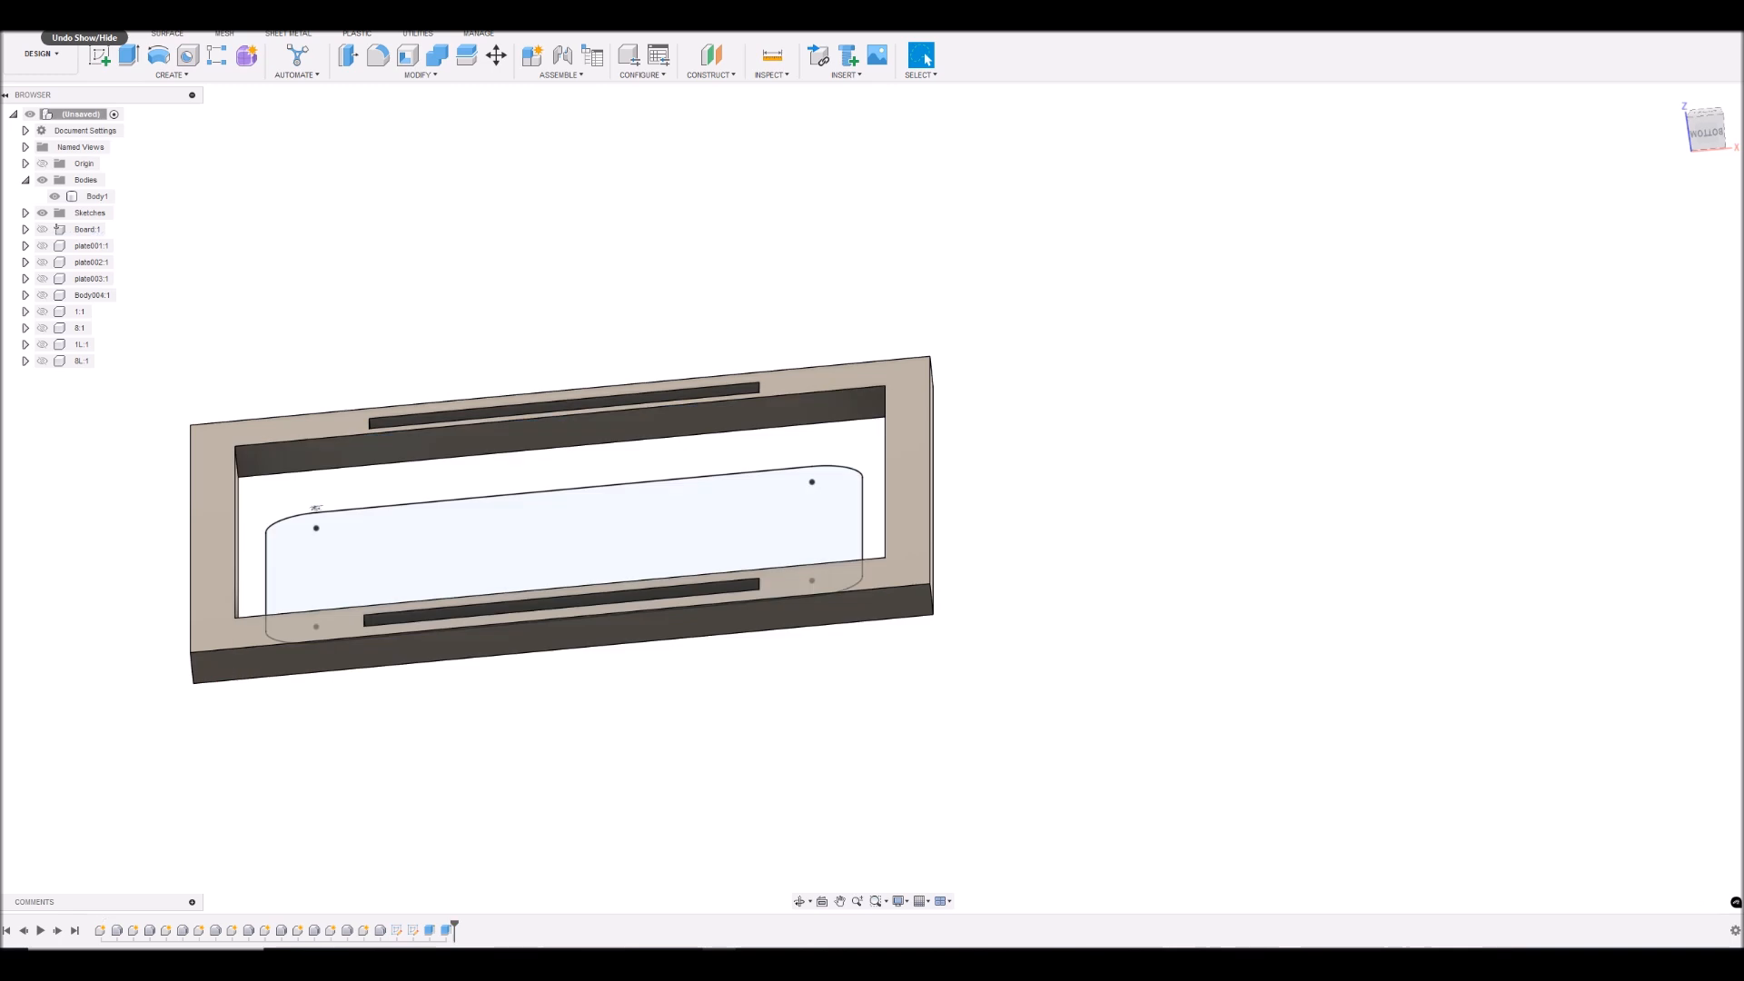
pyautogui.rightClick(445, 932)
pyautogui.click(484, 833)
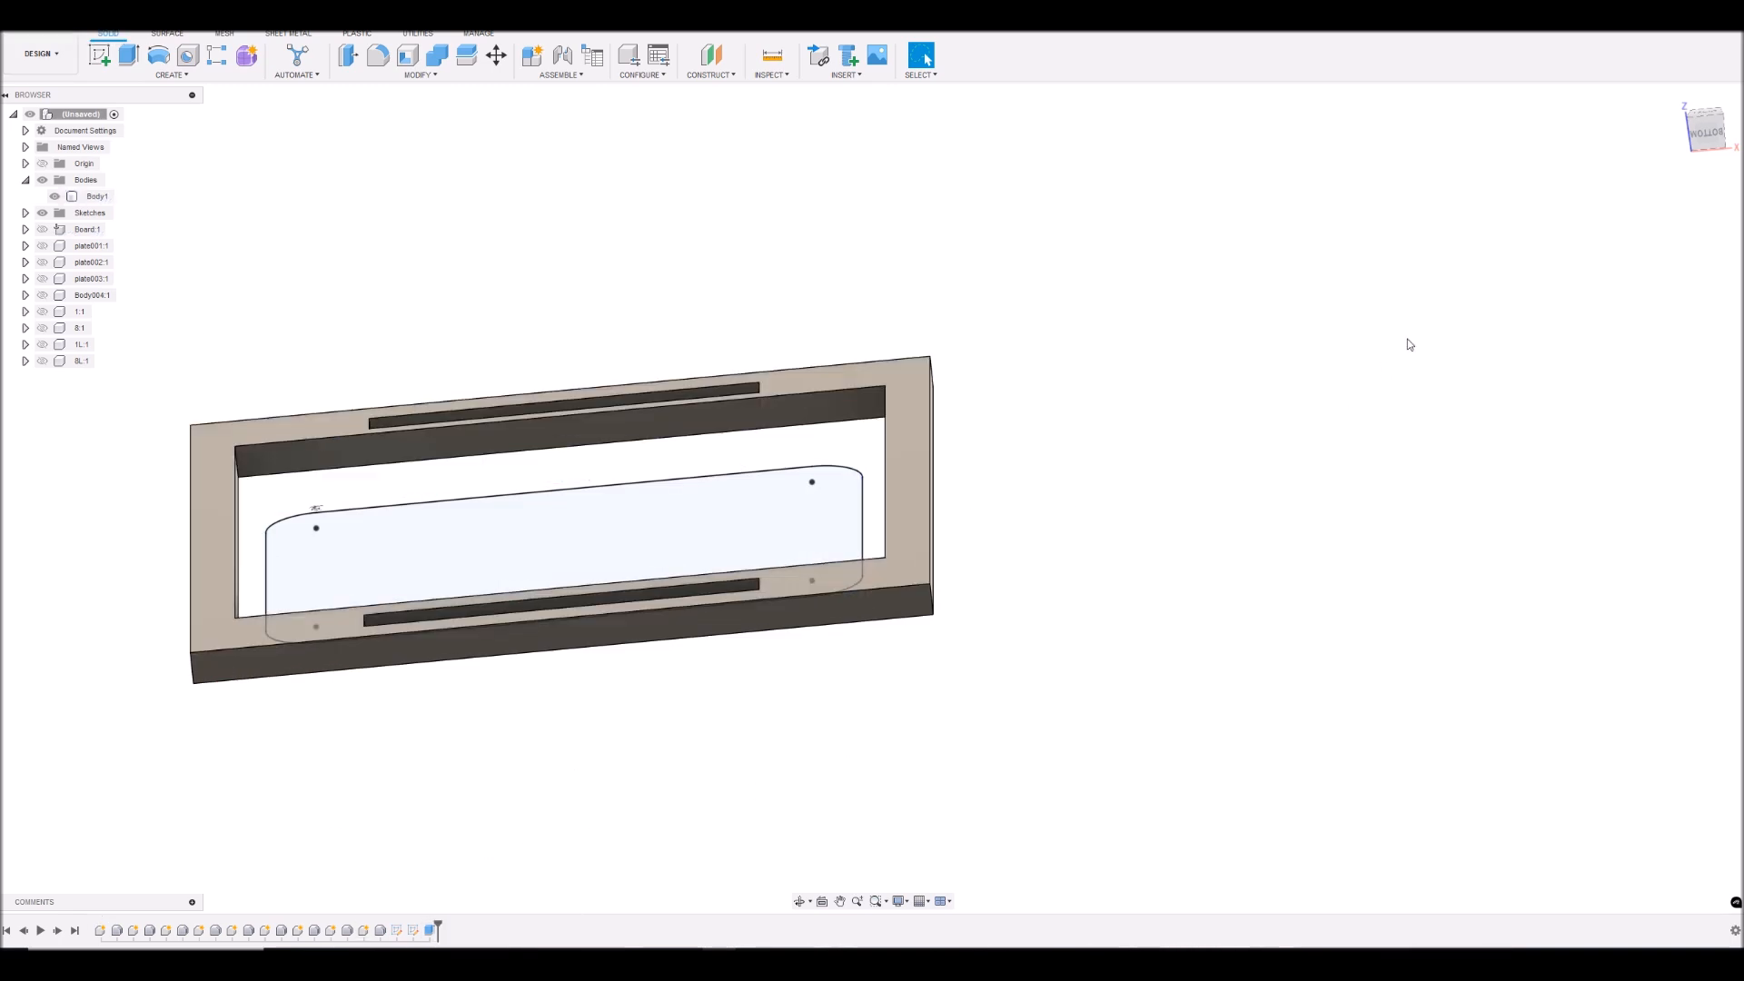
# - Show Sketch1, select its inner rectangular profile around the display, and hide Sketch2
pyautogui.click(1704, 128)
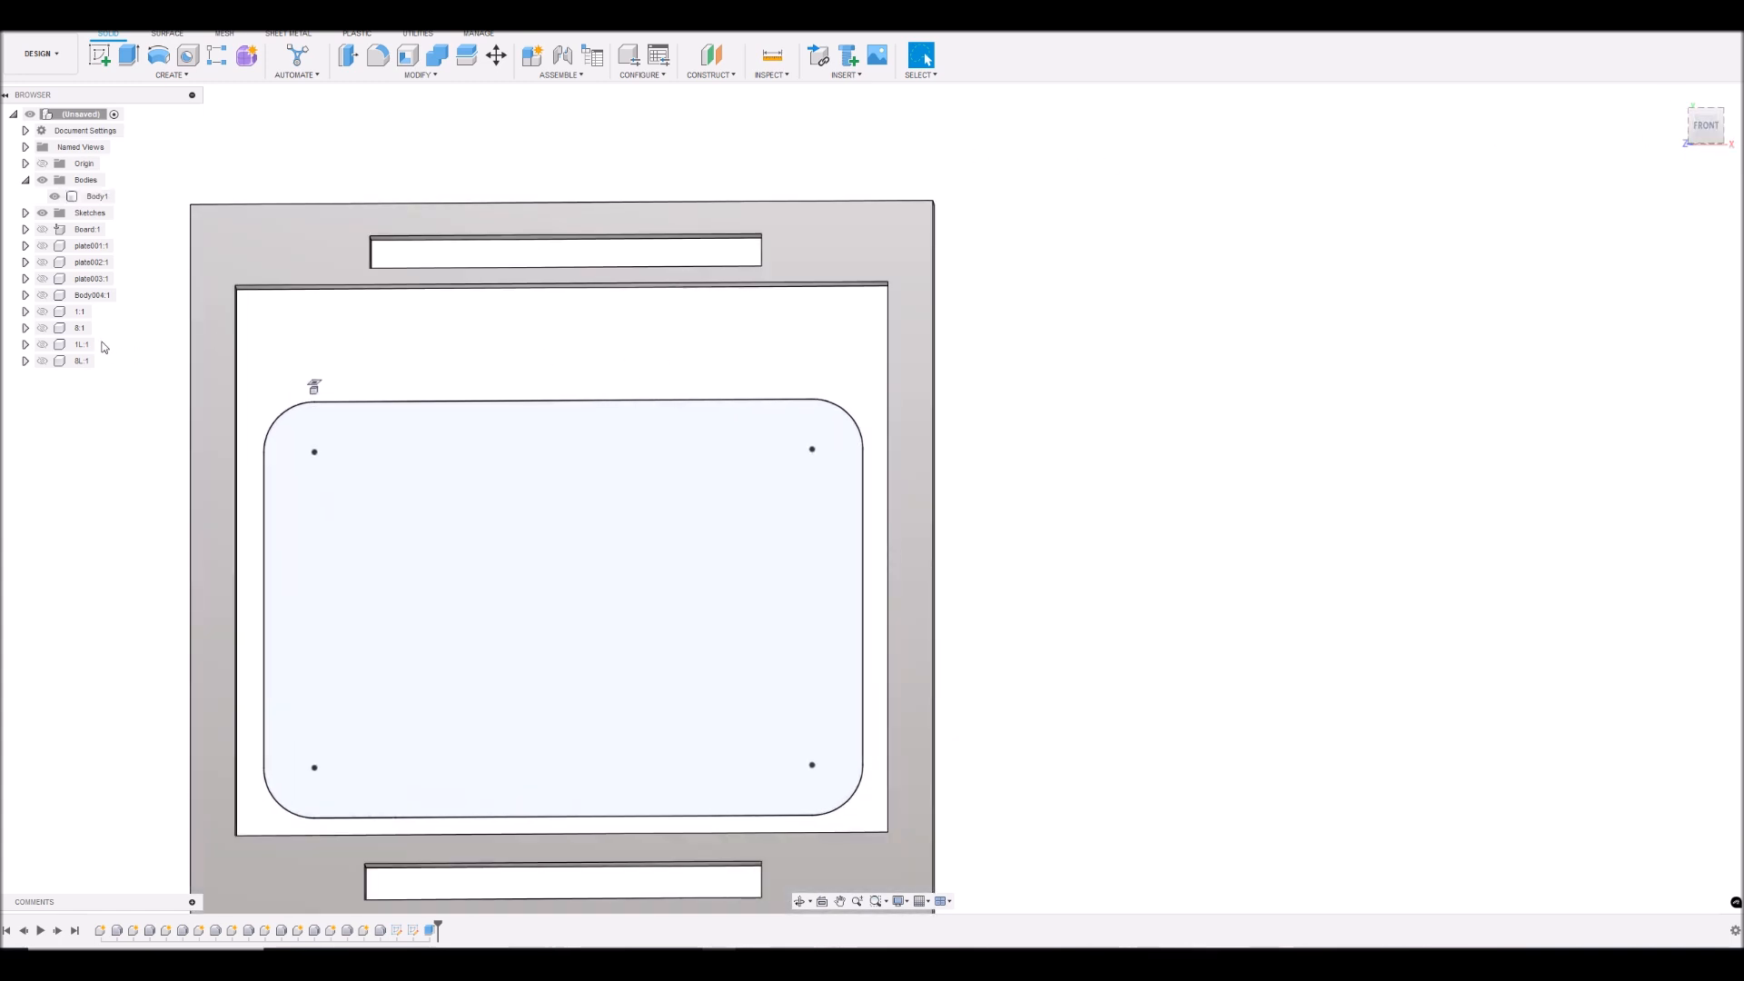
pyautogui.click(25, 213)
pyautogui.click(54, 230)
pyautogui.click(379, 345)
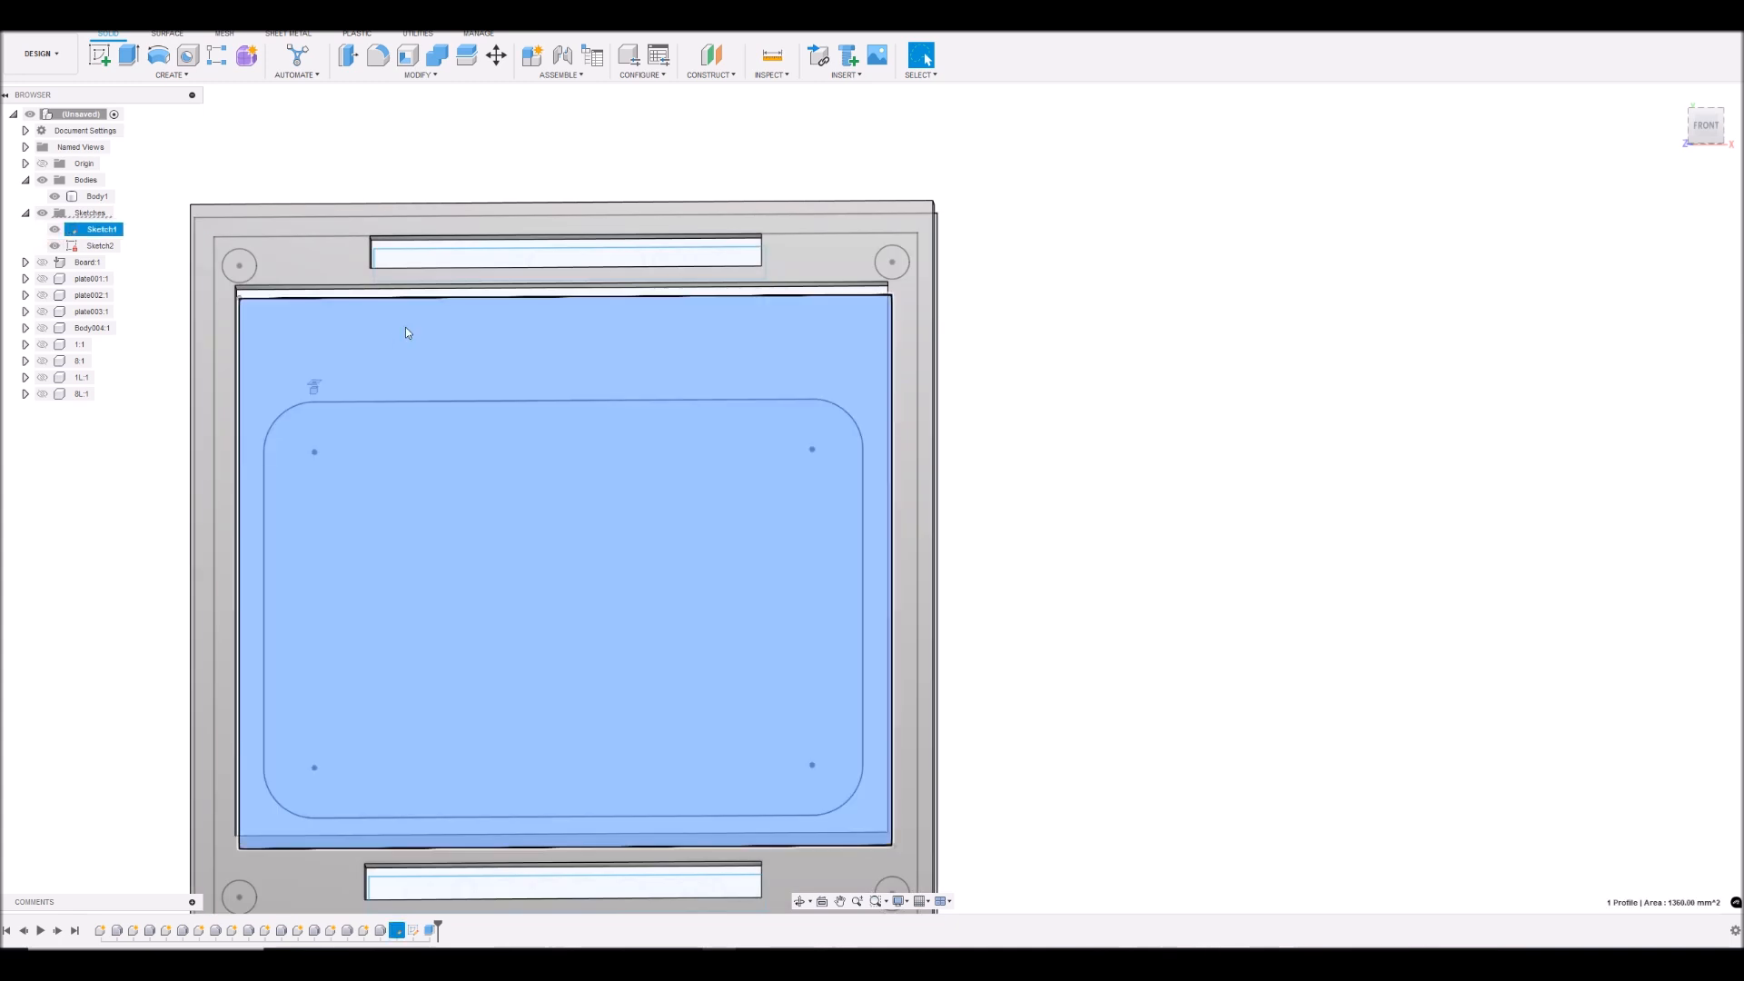
pyautogui.moveTo(1705, 135); pyautogui.dragTo(1699, 95)
pyautogui.click(54, 246)
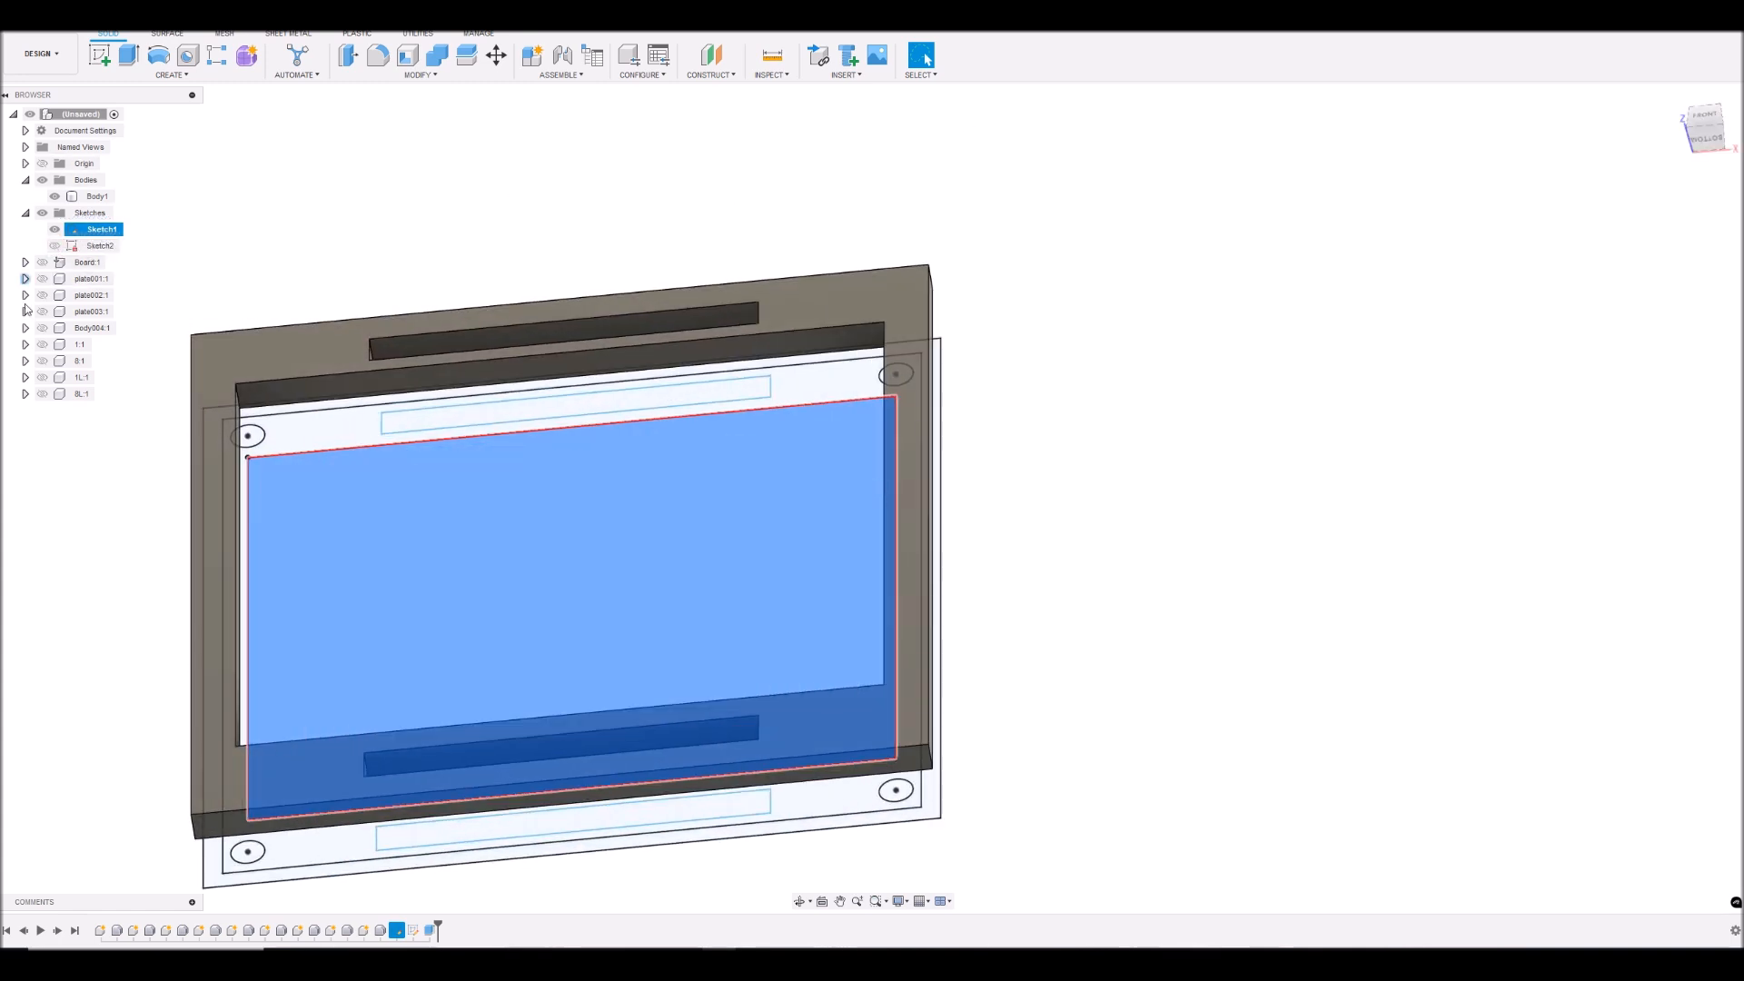
# - Show the board, the three plates, Body004 and the 1, 8, 1L and 8L components
pyautogui.click(42, 262)
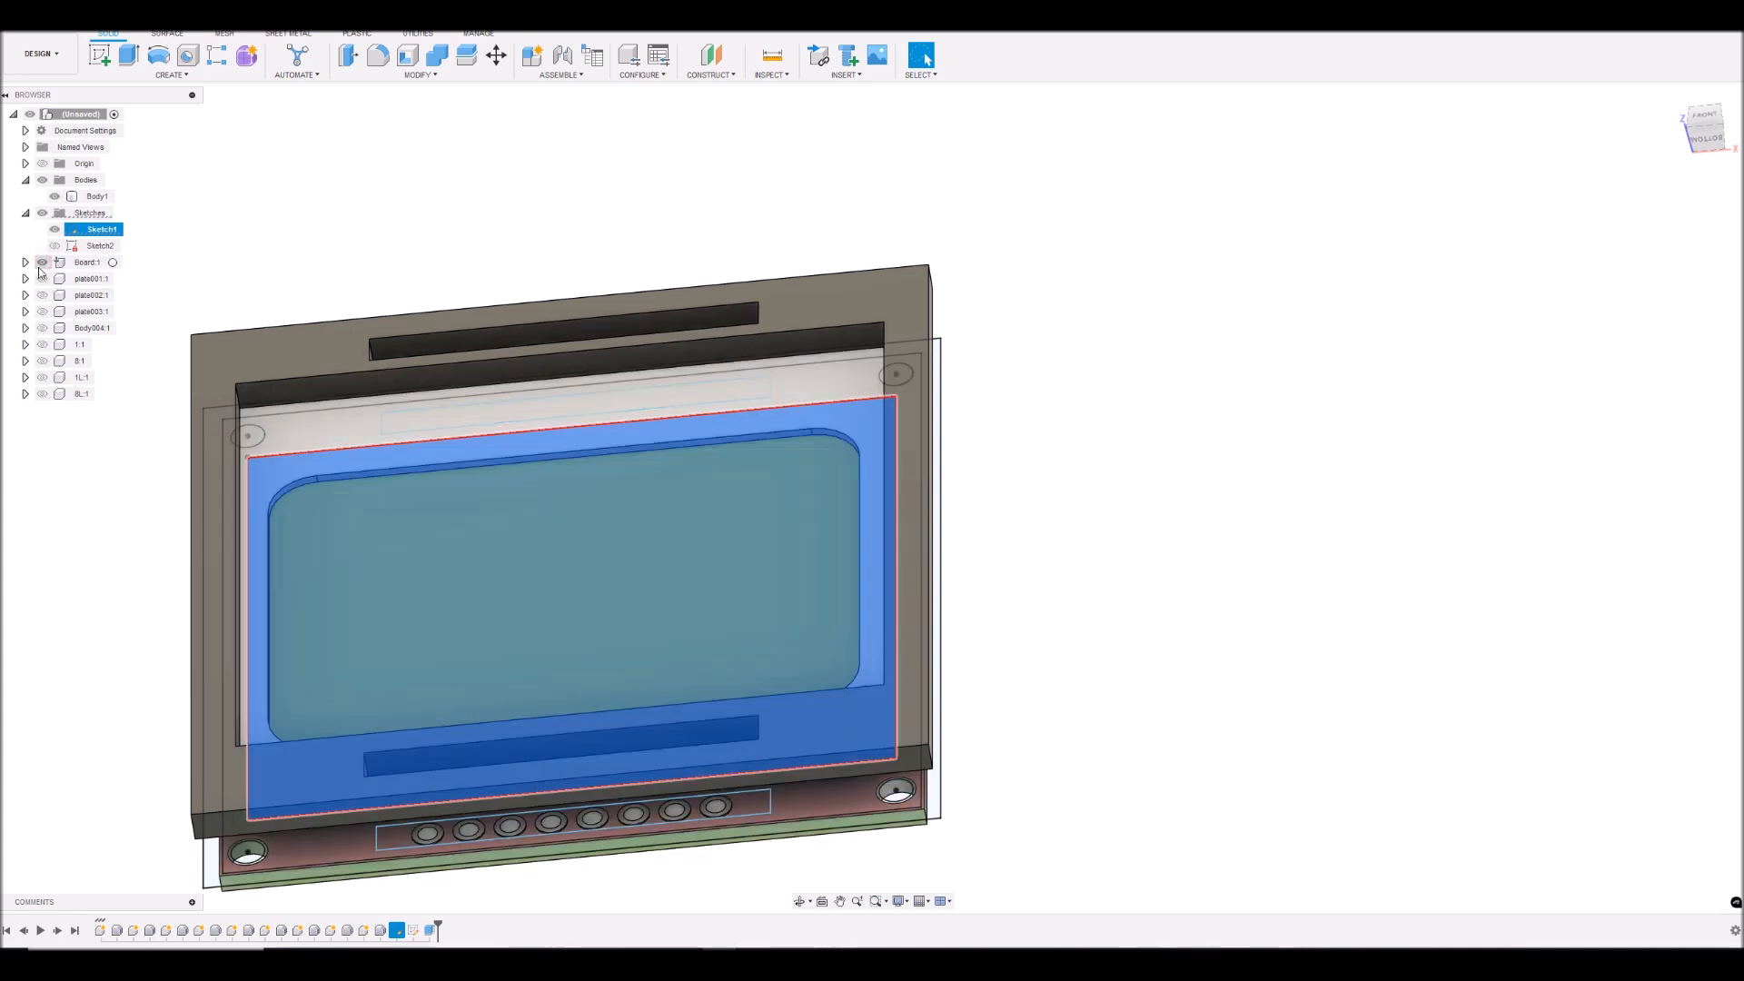
pyautogui.click(42, 278)
pyautogui.click(41, 311)
pyautogui.click(42, 294)
pyautogui.click(41, 328)
pyautogui.click(42, 345)
pyautogui.click(42, 361)
pyautogui.click(41, 377)
pyautogui.click(42, 393)
# - Extrude the inner rectangular profile 2 mm from the display frame face with operation Join, hiding the board and its parts
pyautogui.moveTo(1707, 132)
pyautogui.mouseDown()
pyautogui.moveTo(1707, 192)
pyautogui.moveTo(1708, 151)
pyautogui.mouseUp()
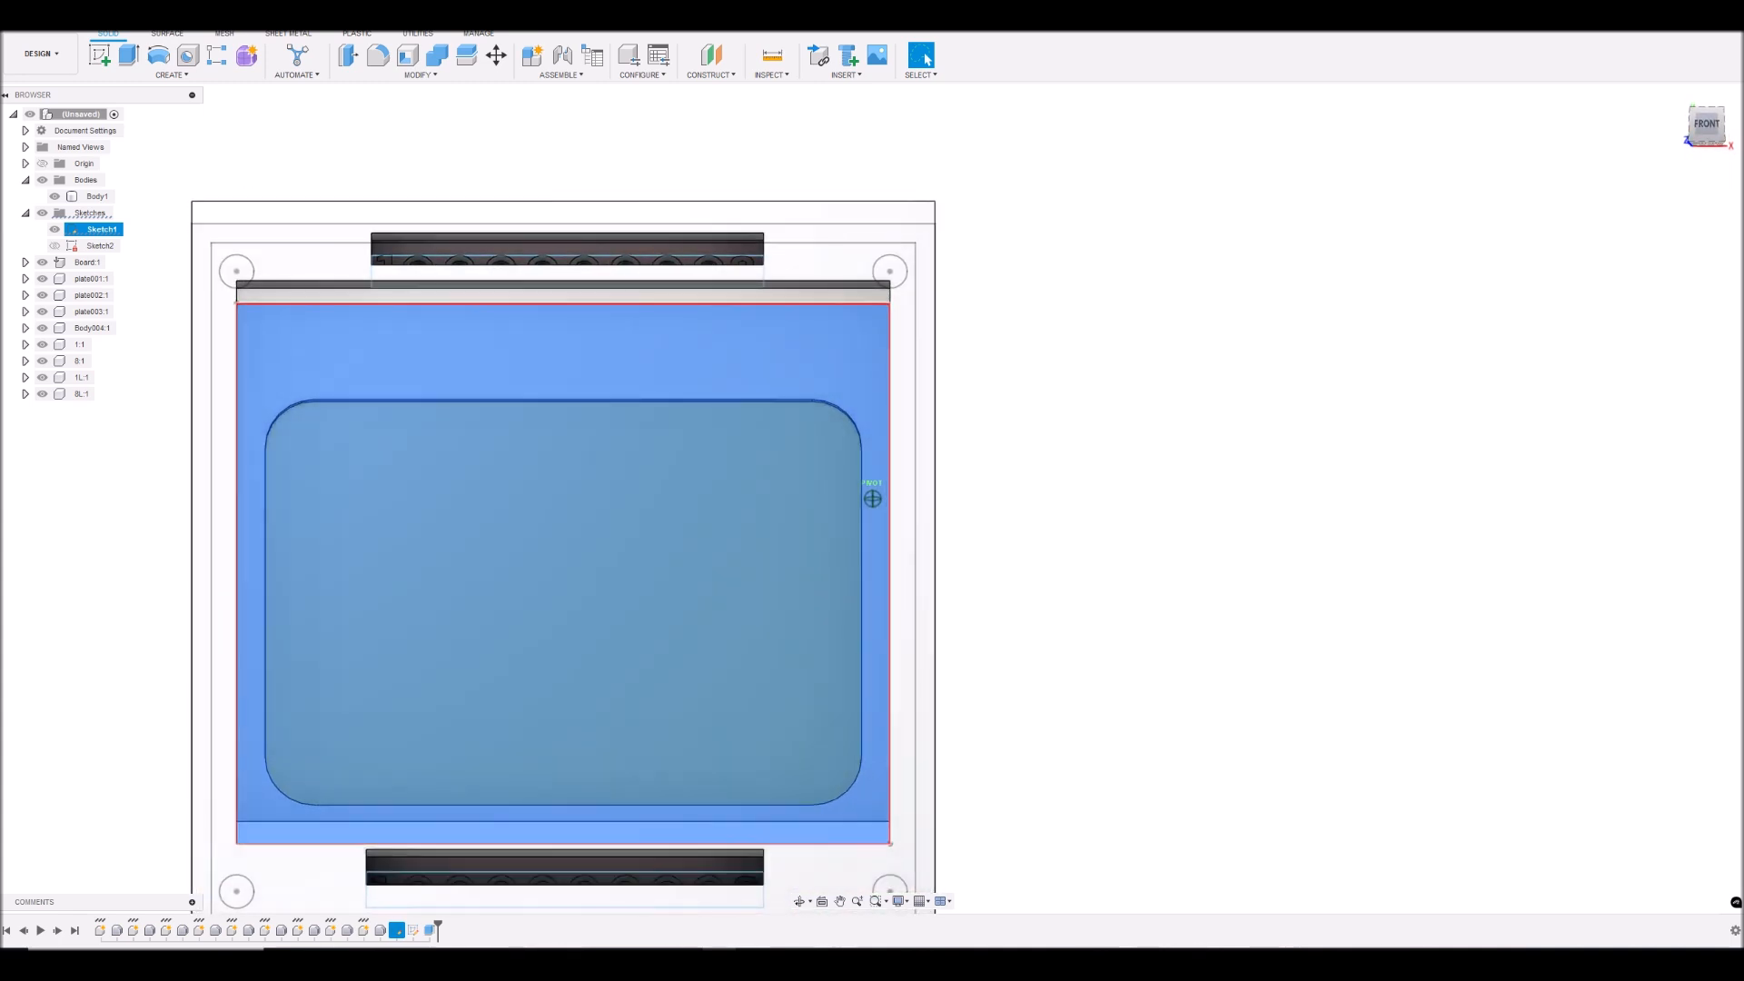
pyautogui.click(128, 57)
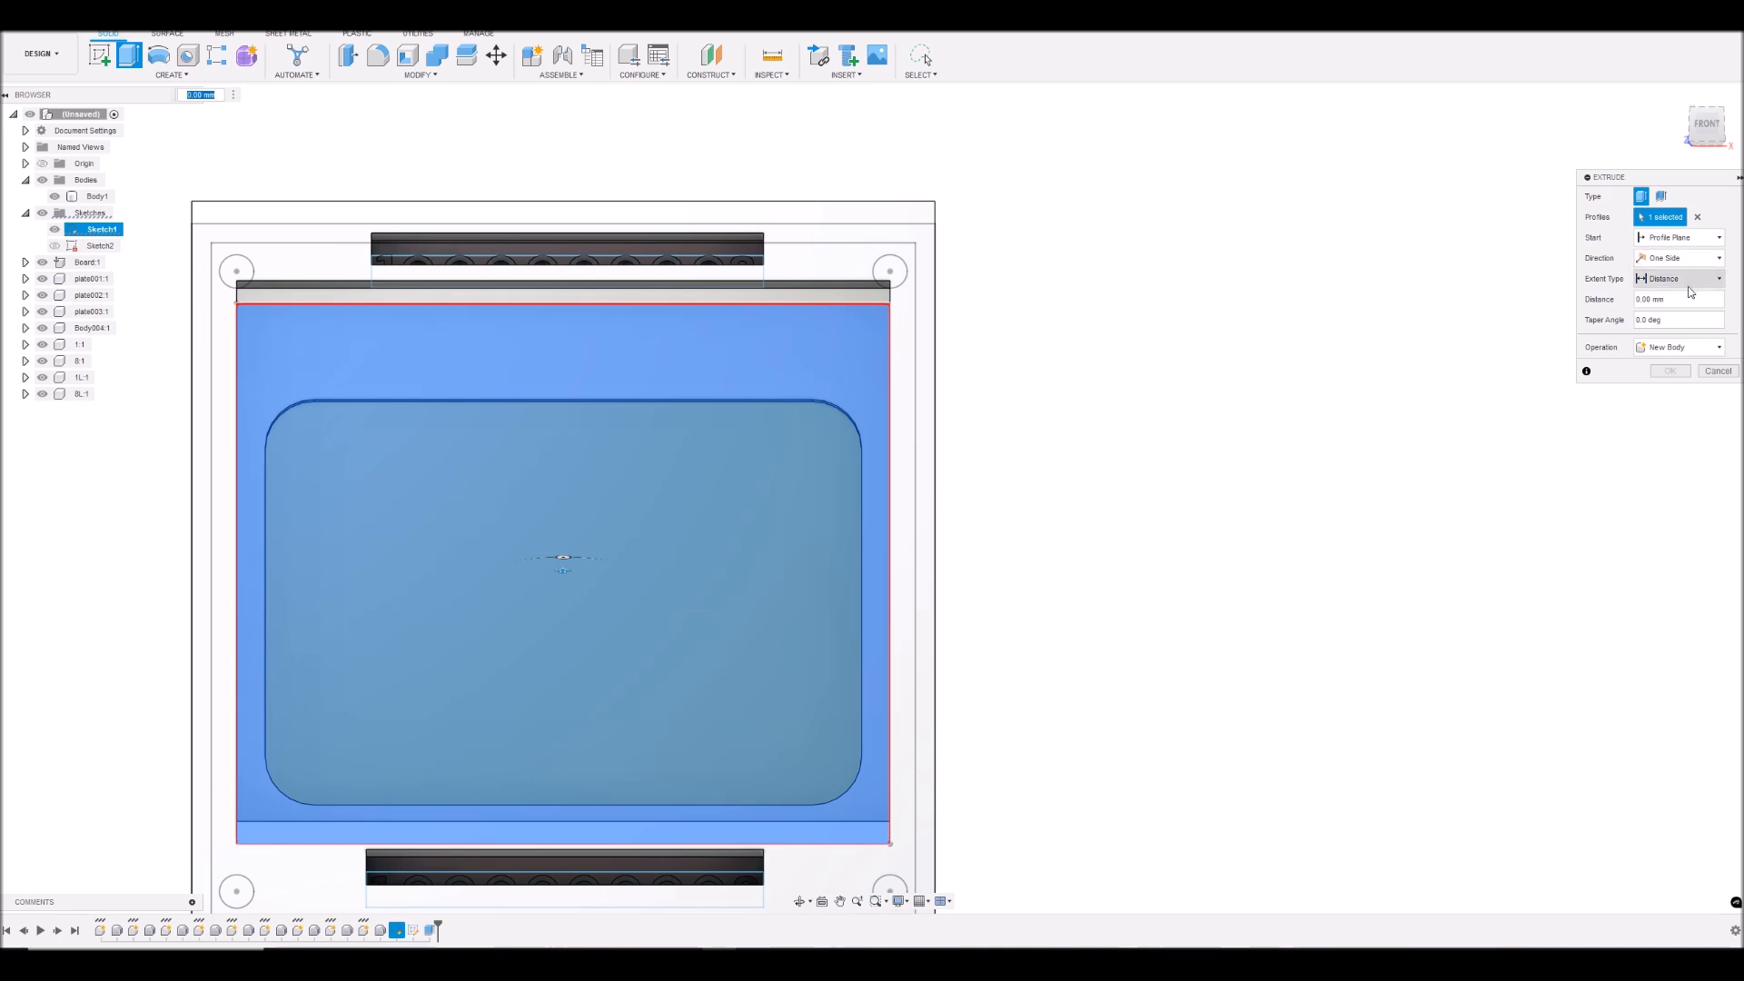
pyautogui.click(1694, 142)
pyautogui.click(1679, 237)
pyautogui.click(1670, 282)
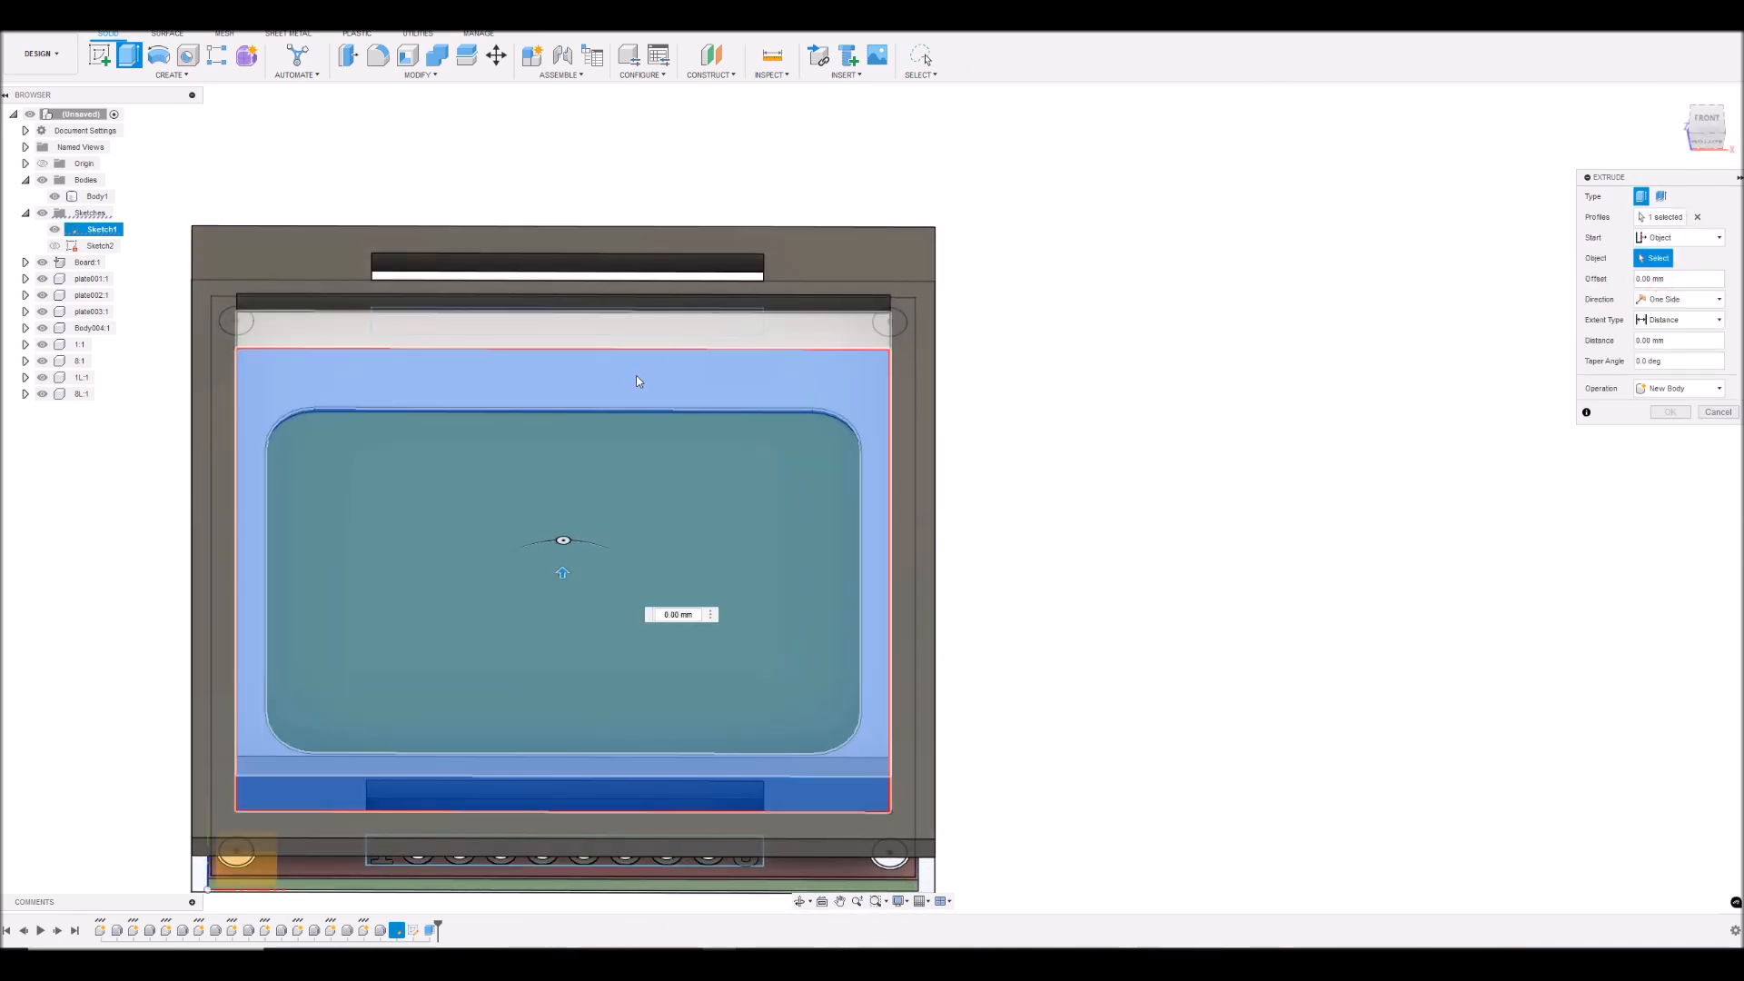
pyautogui.click(637, 380)
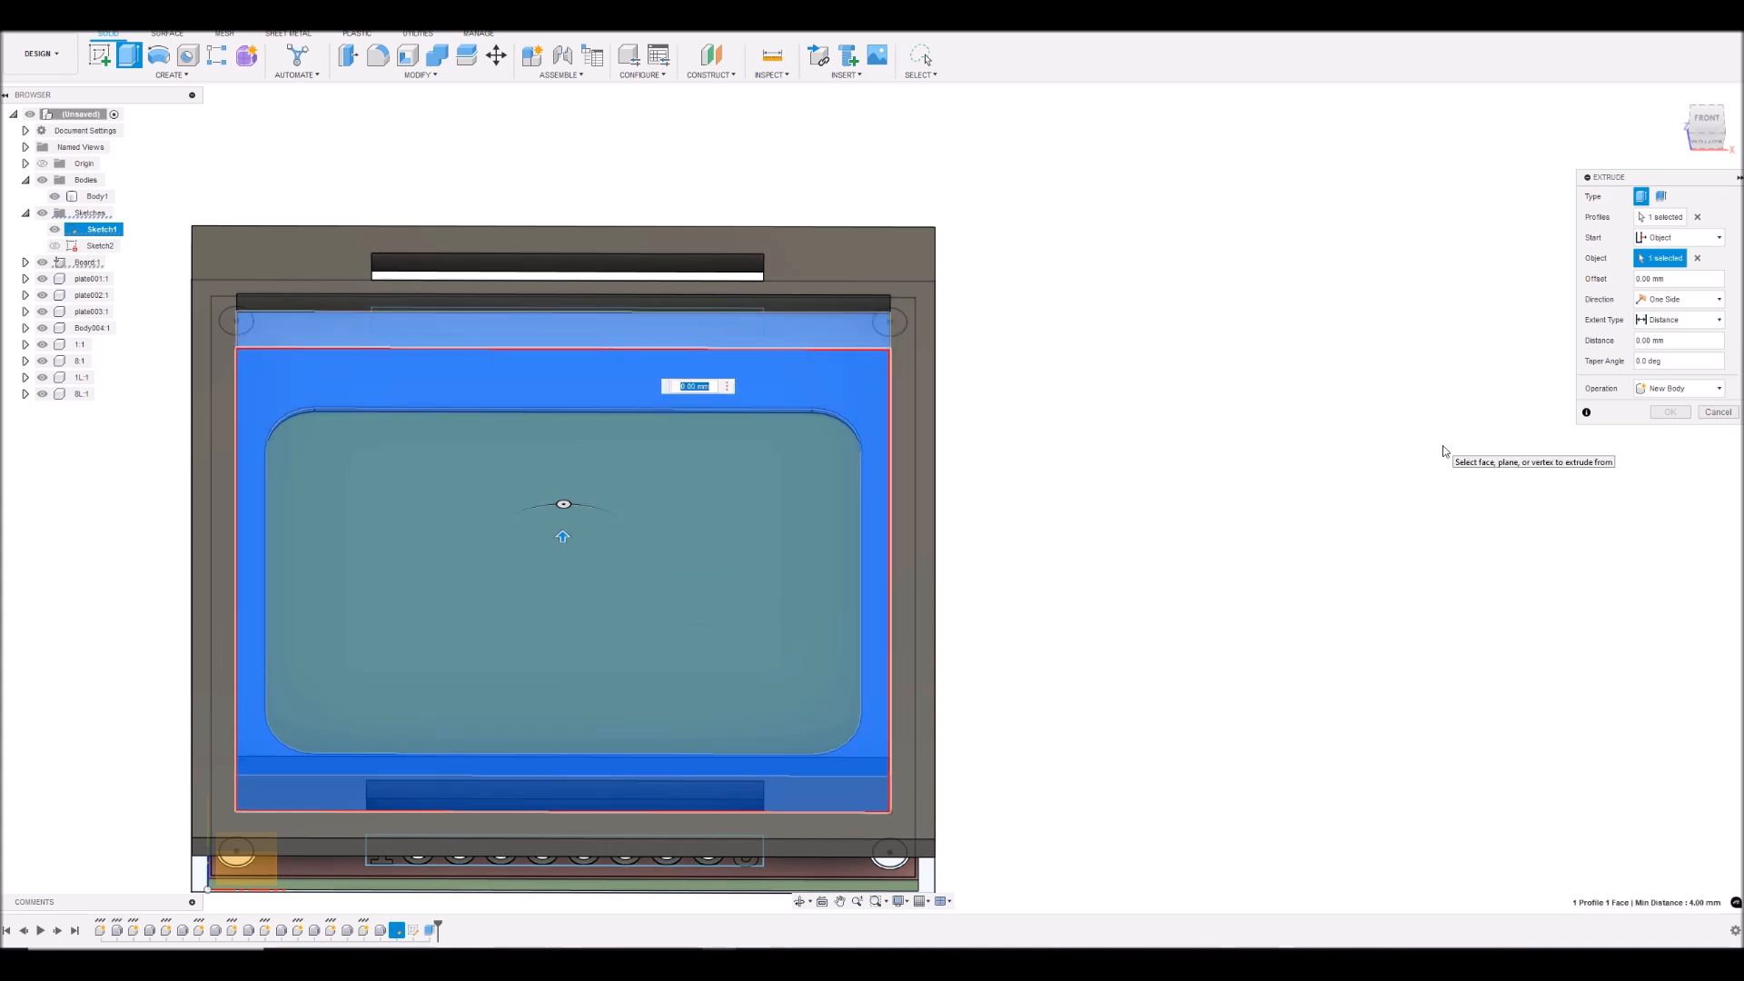
pyautogui.moveTo(1700, 130); pyautogui.dragTo(1700, 95)
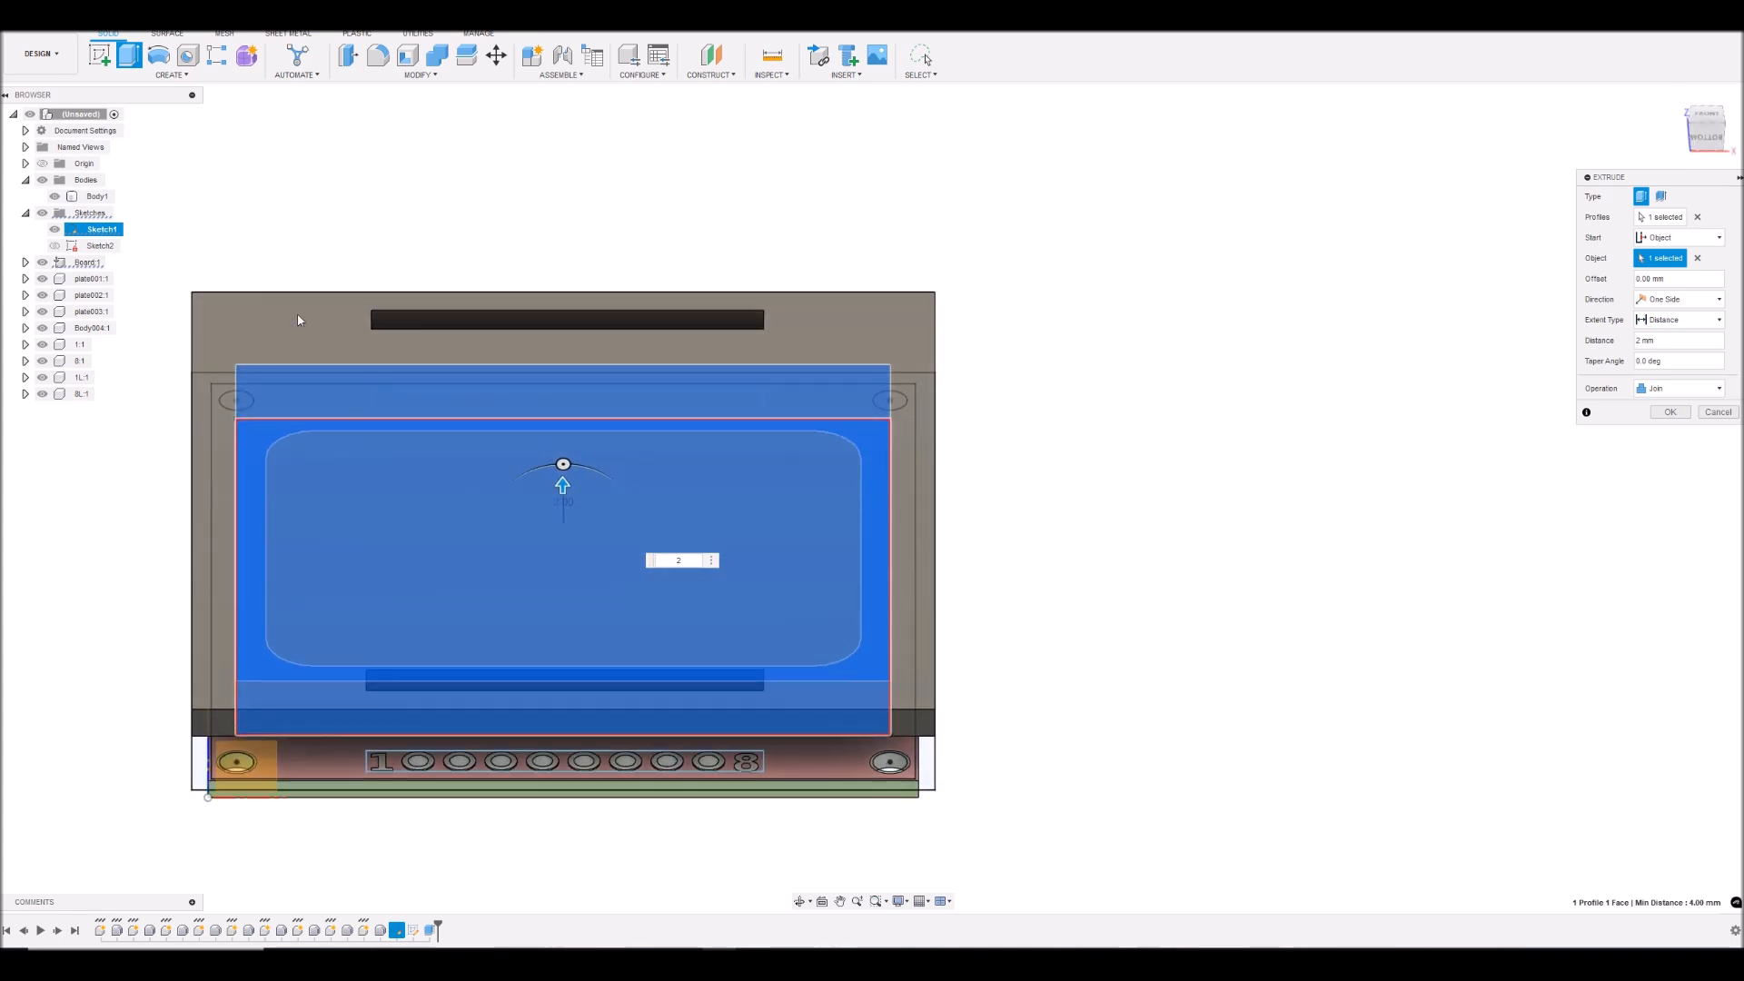
pyautogui.click(42, 263)
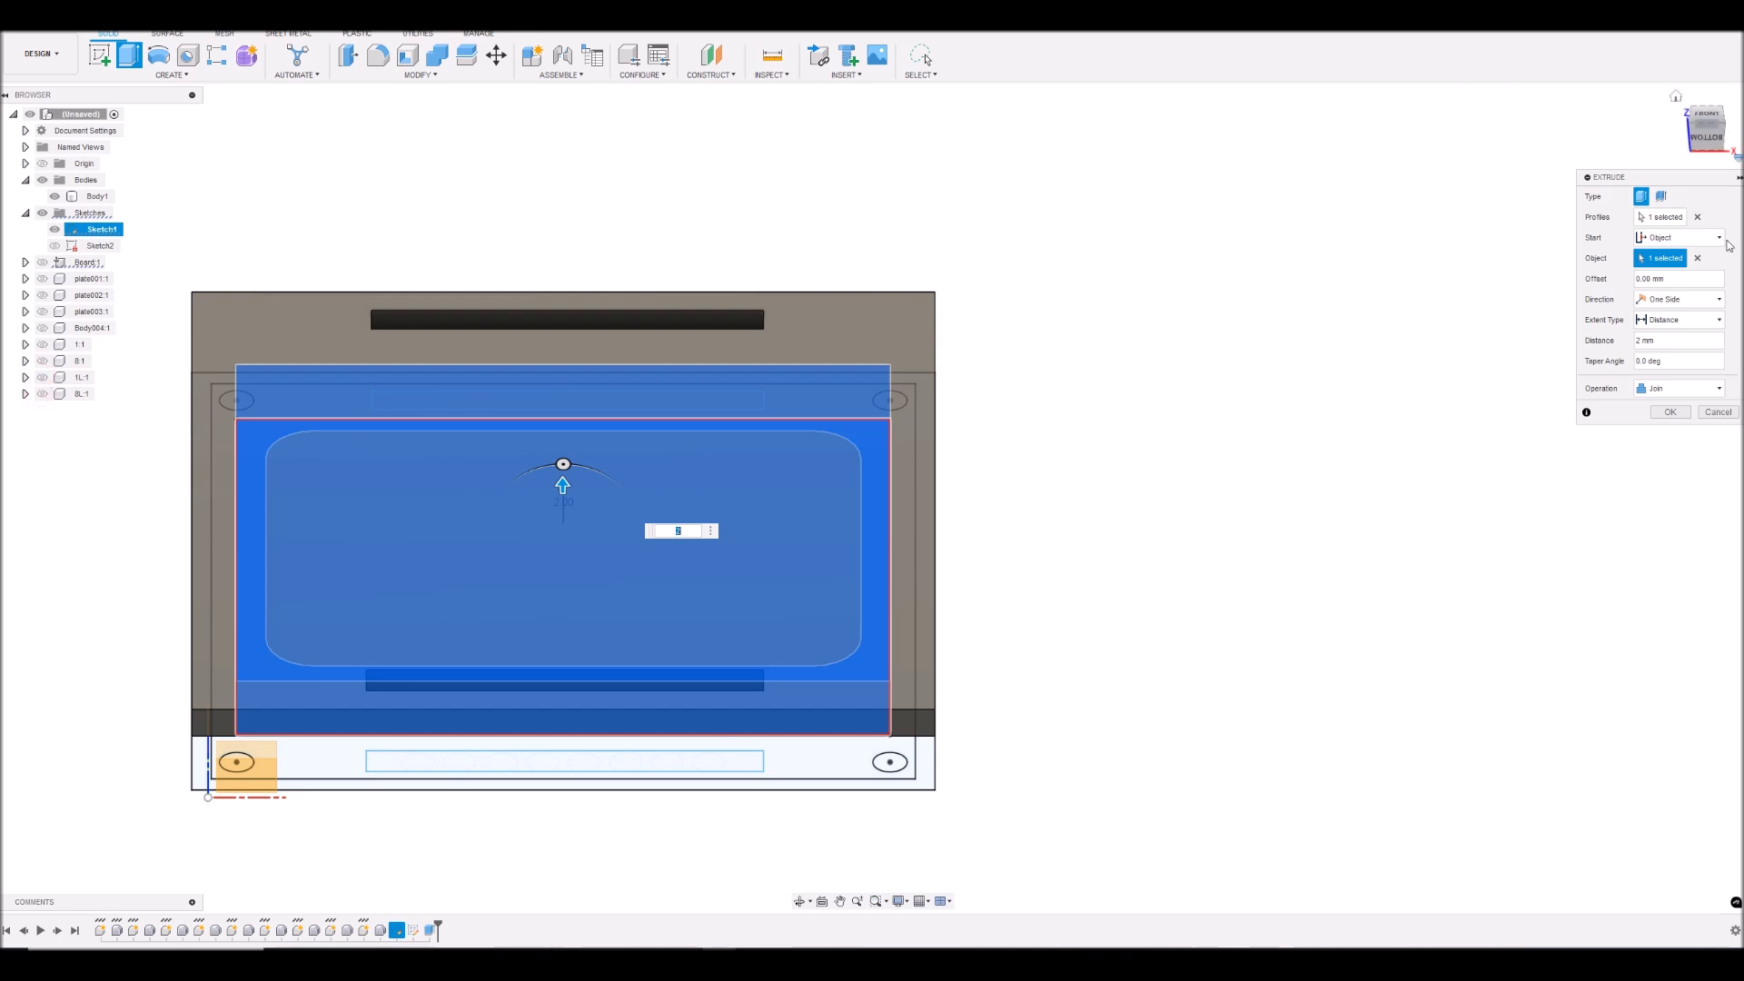
pyautogui.click(1672, 413)
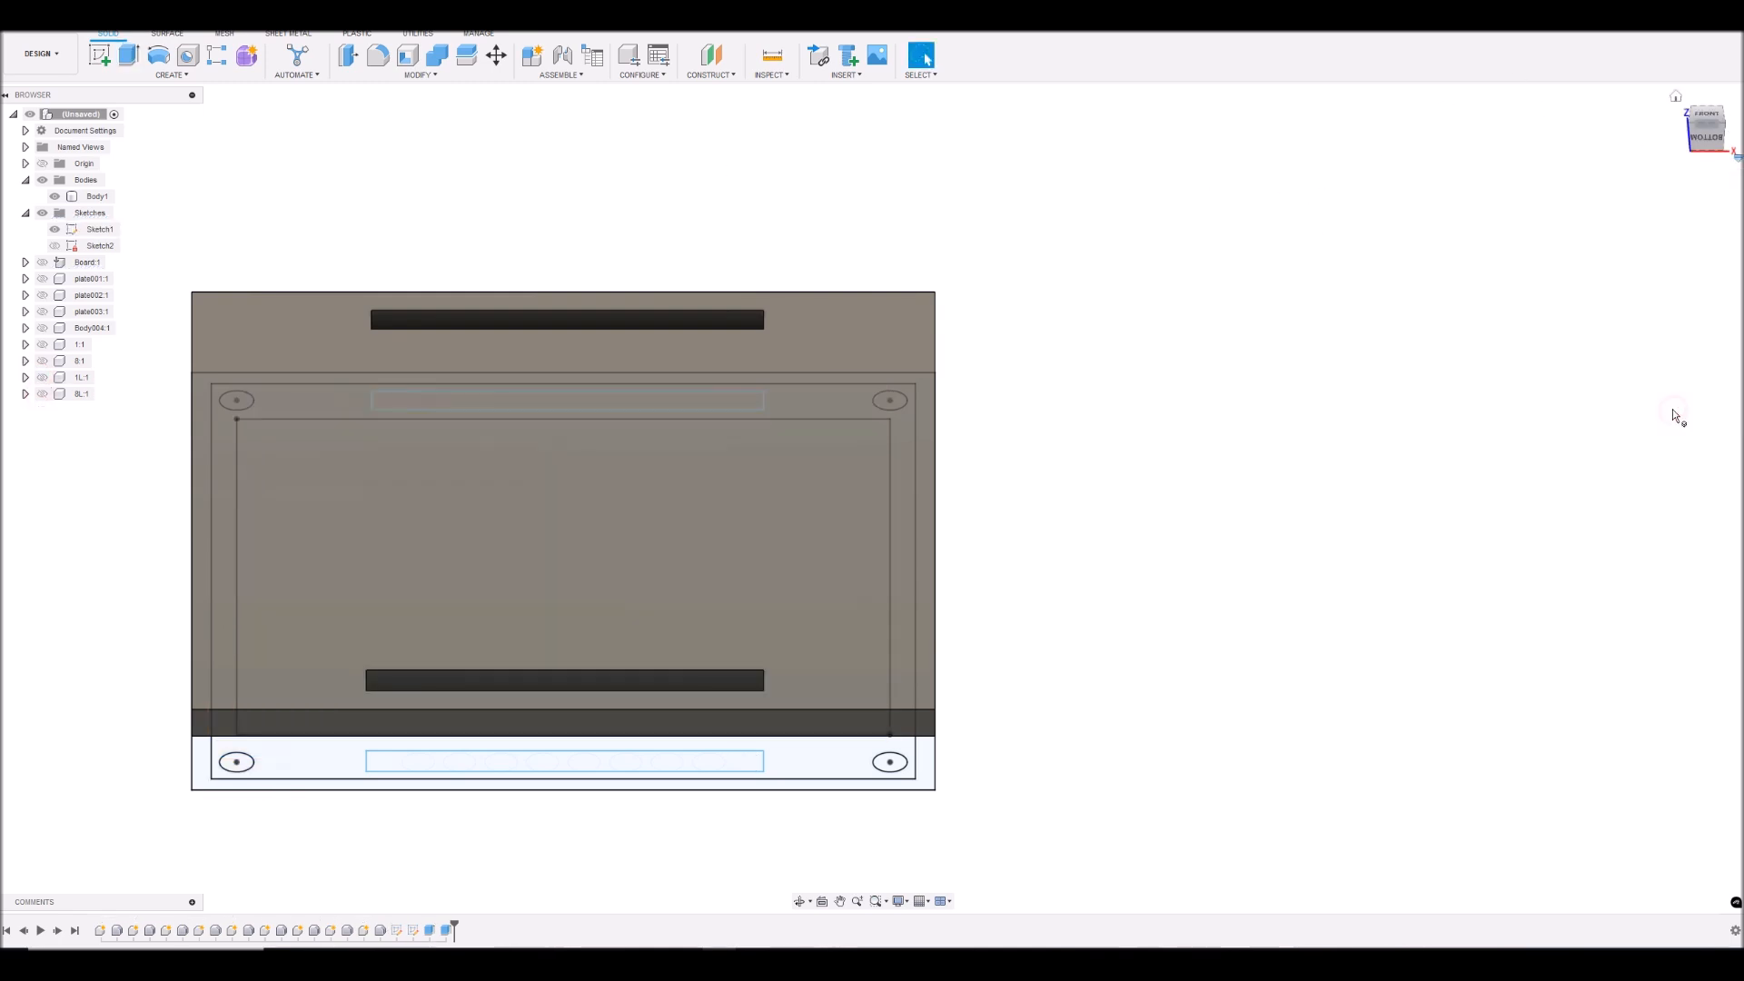
# - Show Sketch2 and hide Sketch1 and Body1
pyautogui.moveTo(1706, 118)
pyautogui.mouseDown()
pyautogui.moveTo(1709, 74)
pyautogui.moveTo(1713, 130)
pyautogui.moveTo(1707, 78)
pyautogui.moveTo(1708, 114)
pyautogui.mouseUp()
pyautogui.click(55, 246)
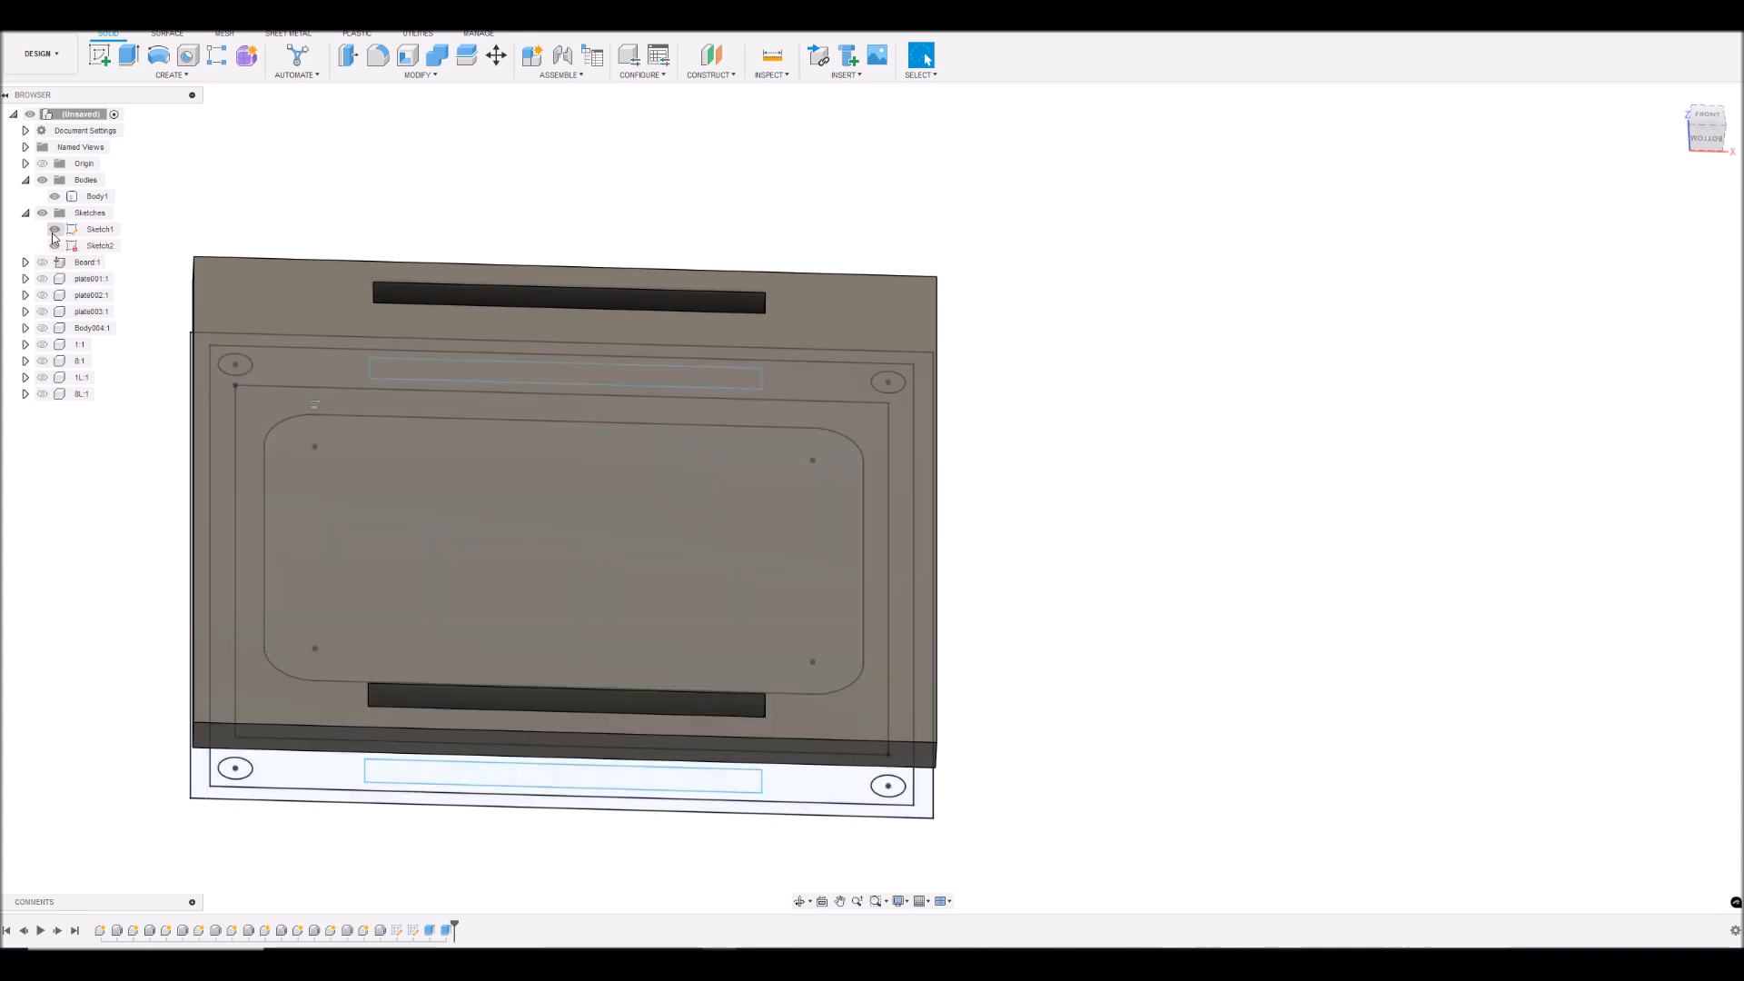
pyautogui.click(54, 229)
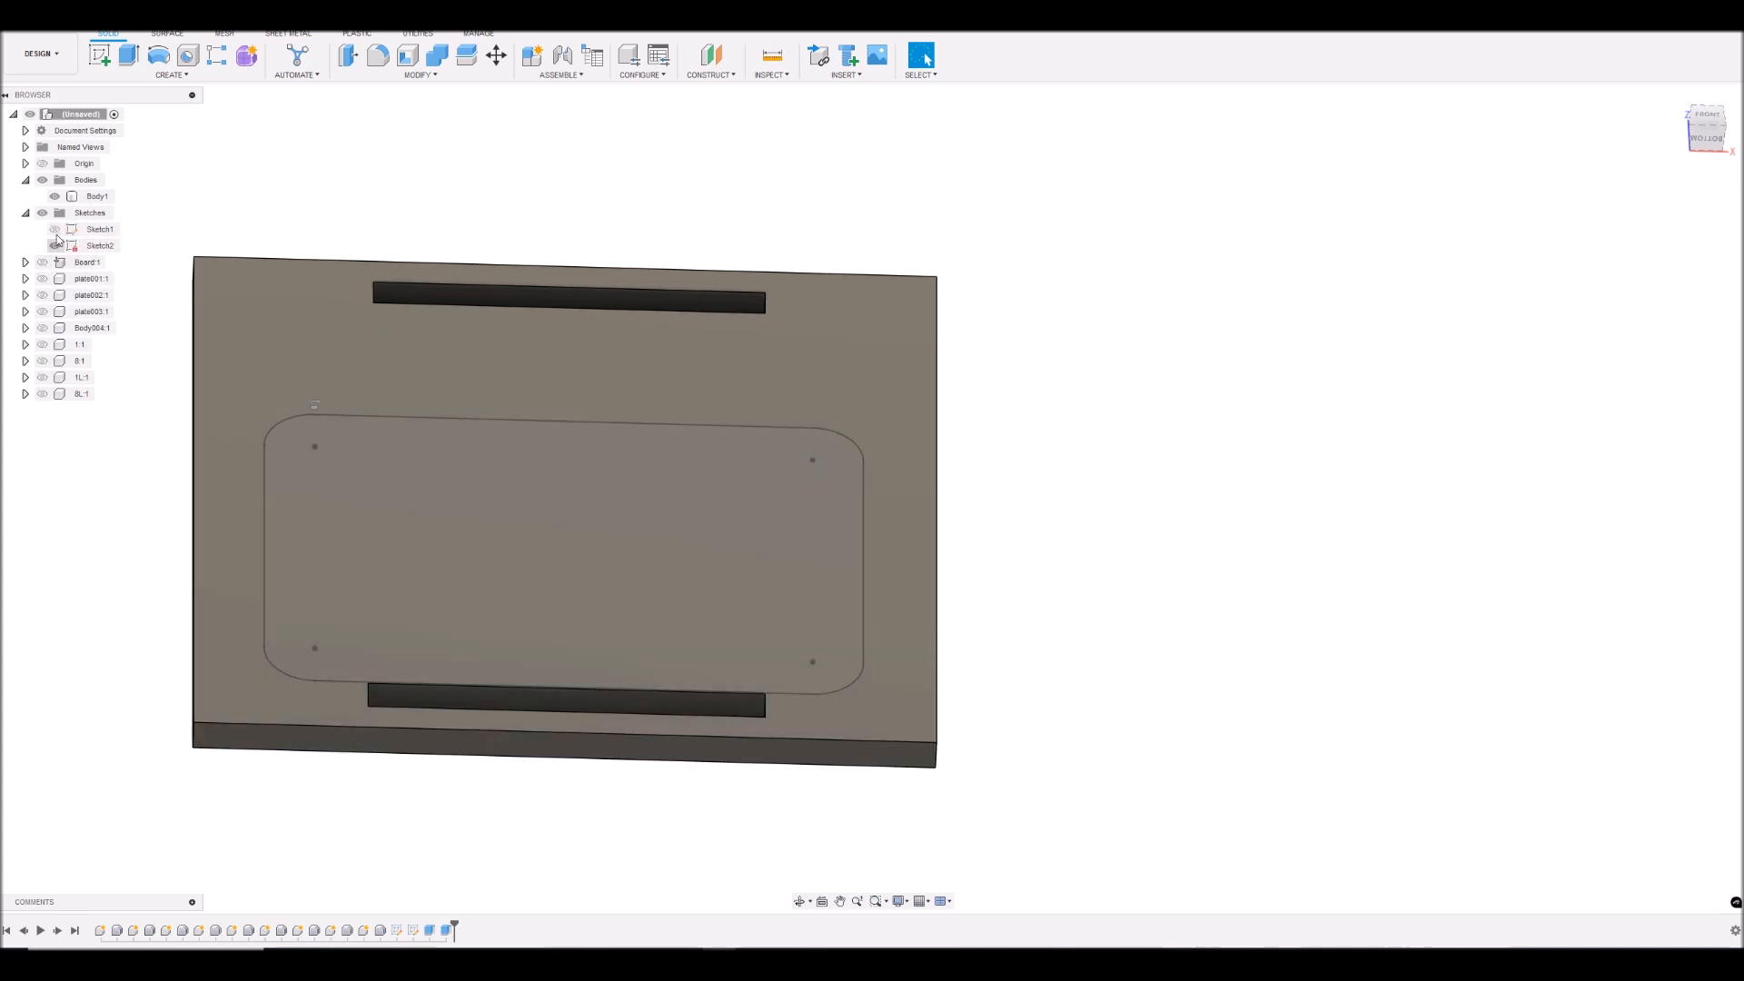
pyautogui.click(55, 197)
pyautogui.click(55, 199)
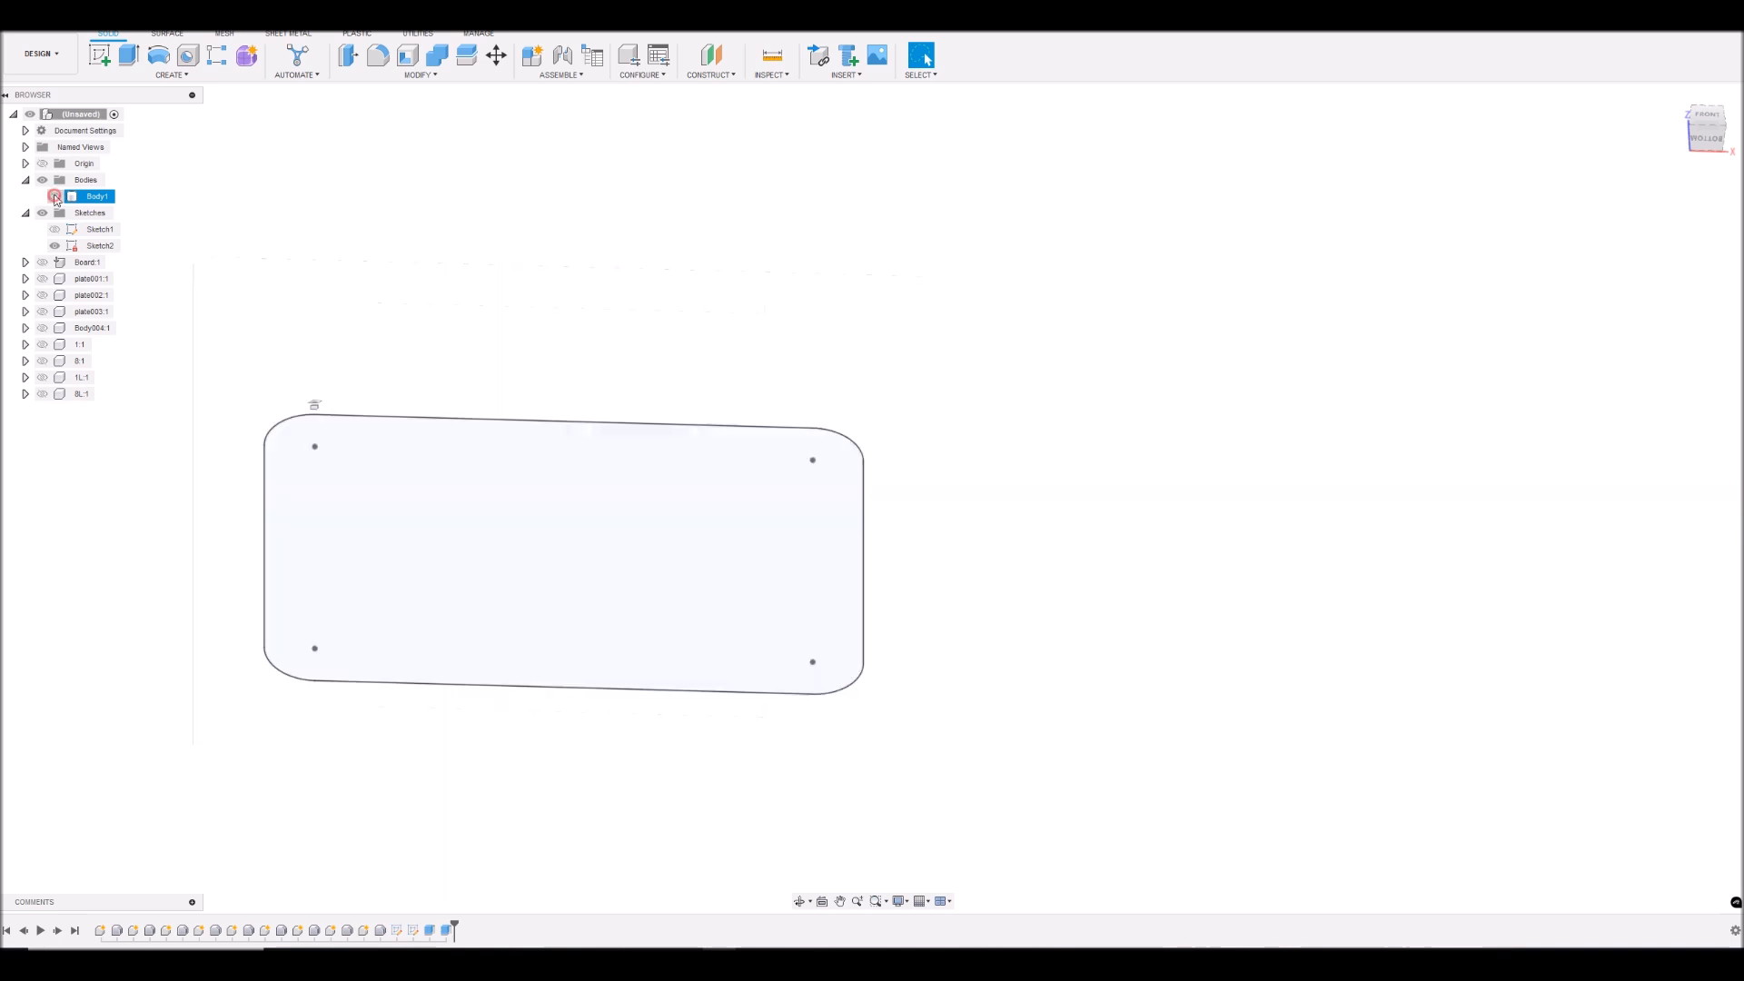
# - Select the rounded window profile and its narrow outer ring in Sketch2, show Body1, and cut both 6 mm through the plate
pyautogui.click(406, 510)
pyautogui.scroll(5, 363, 551)
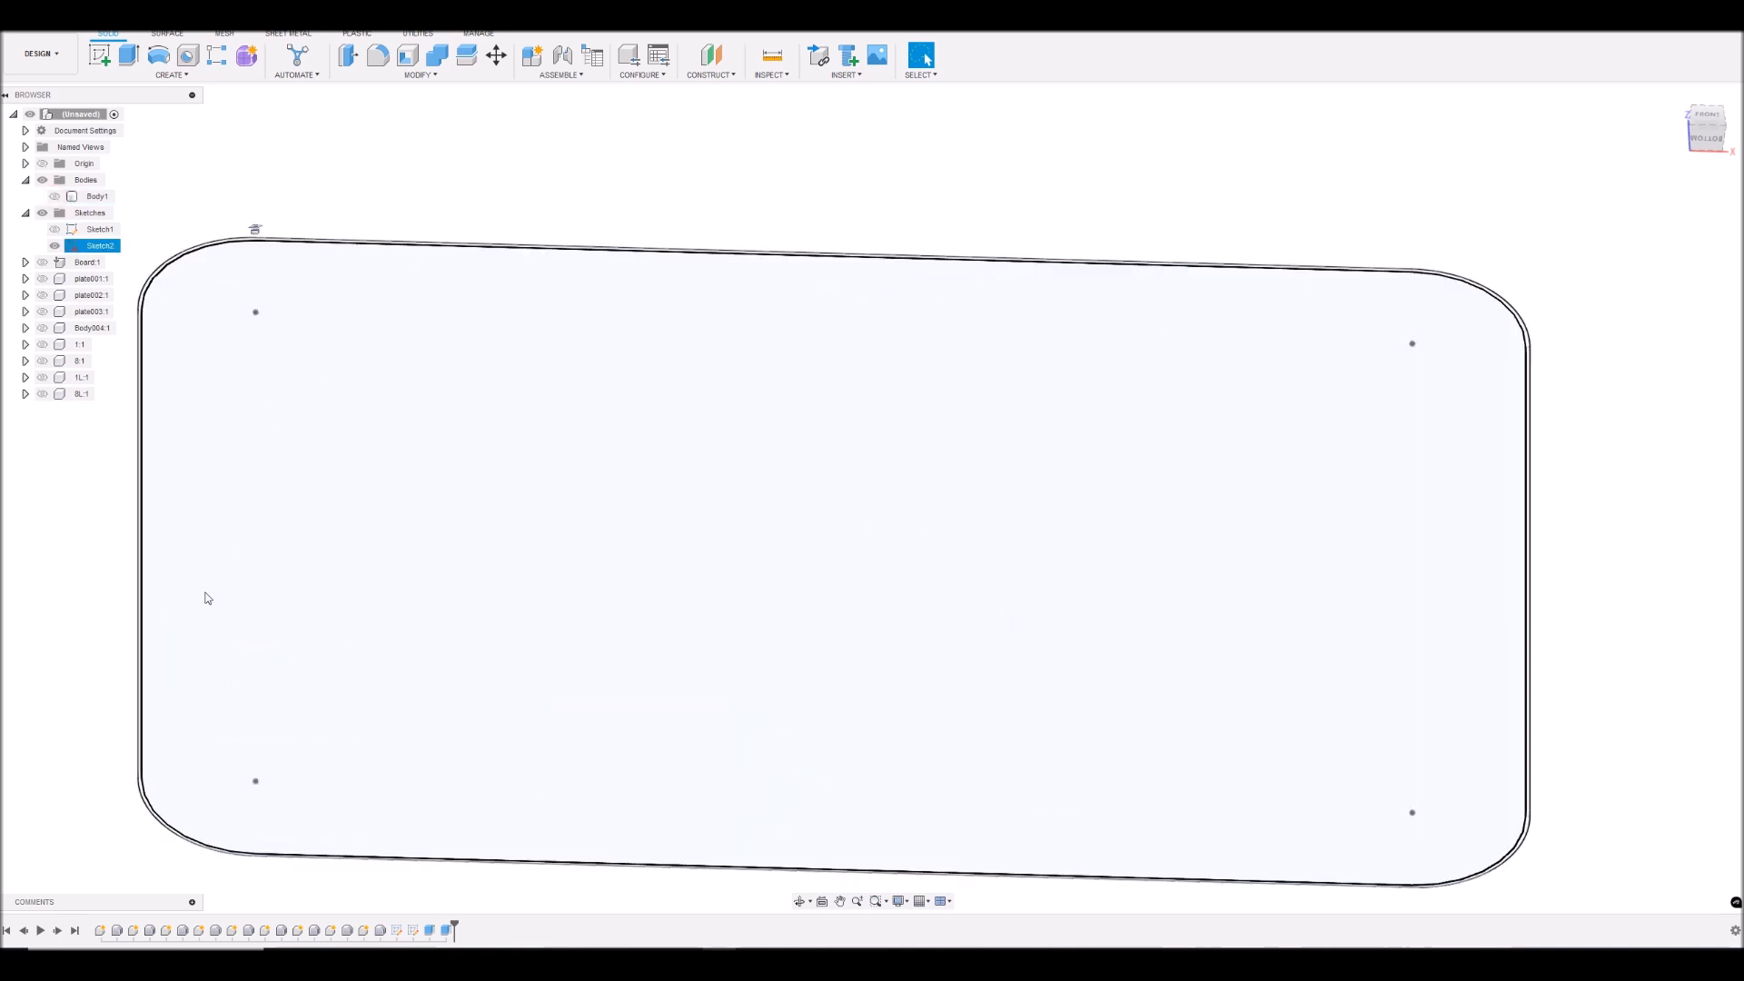
pyautogui.click(173, 586)
pyautogui.scroll(5, 168, 572)
pyautogui.scroll(5, 71, 570)
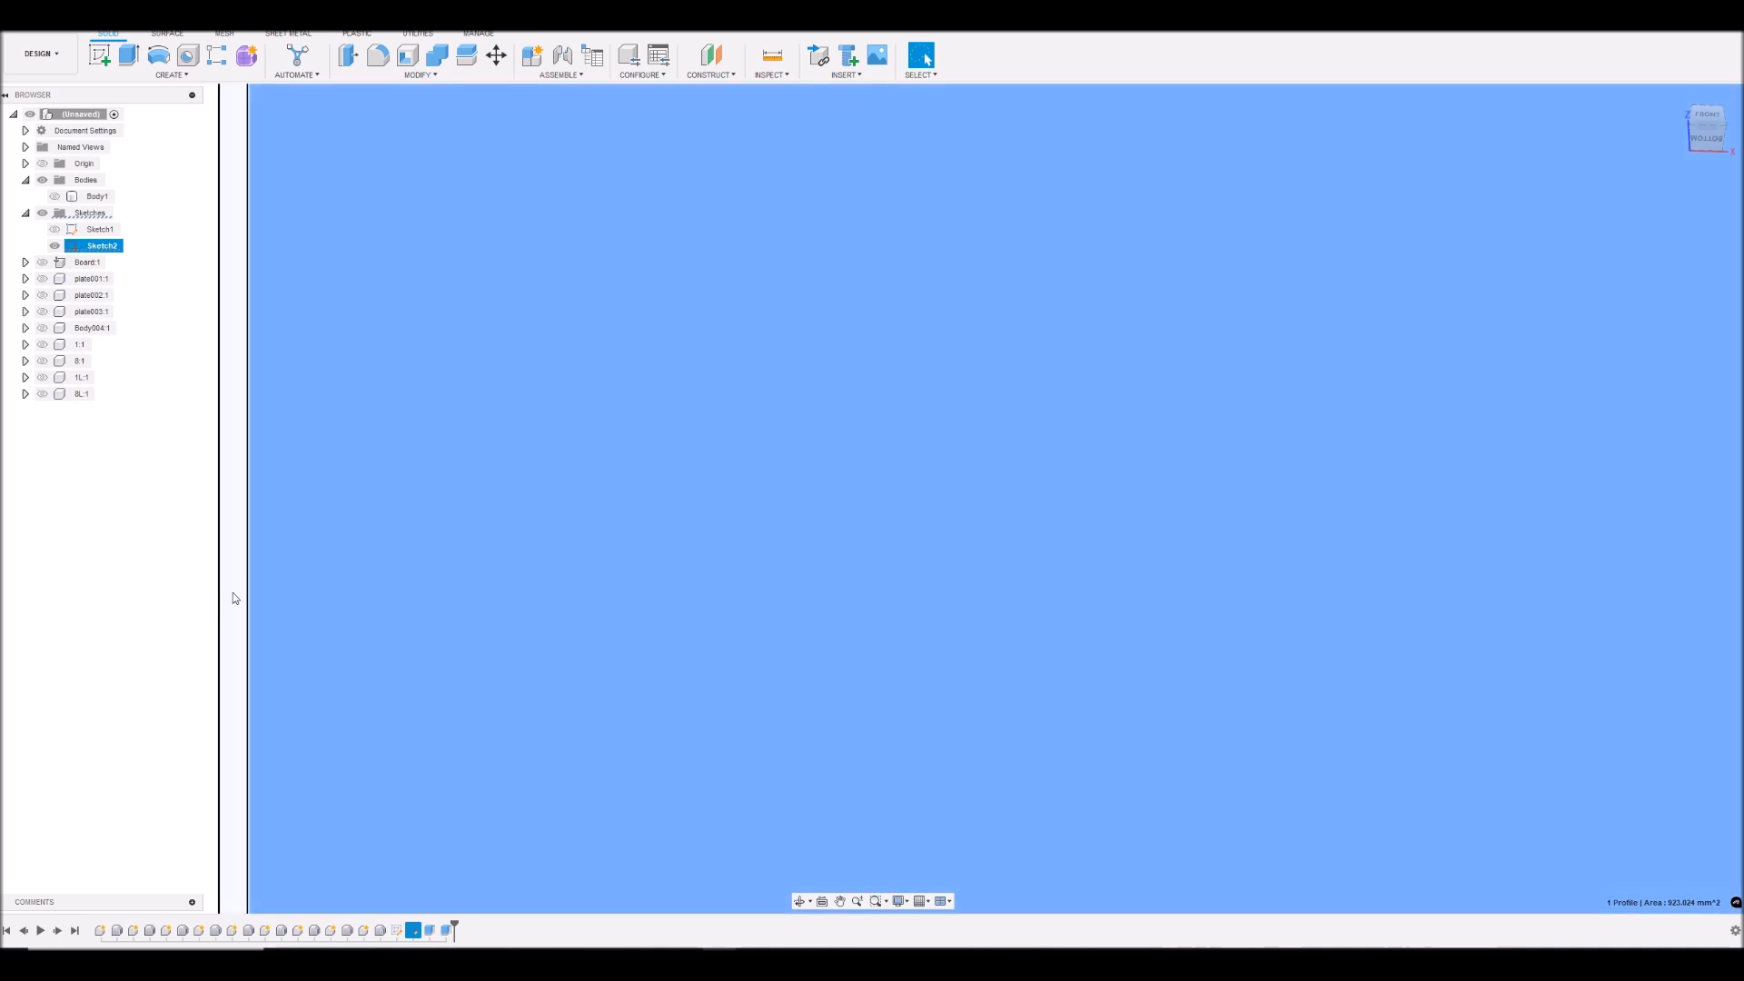
pyautogui.keyDown('ctrl'); pyautogui.click(232, 592); pyautogui.keyUp('ctrl')
pyautogui.scroll(-8, 255, 595)
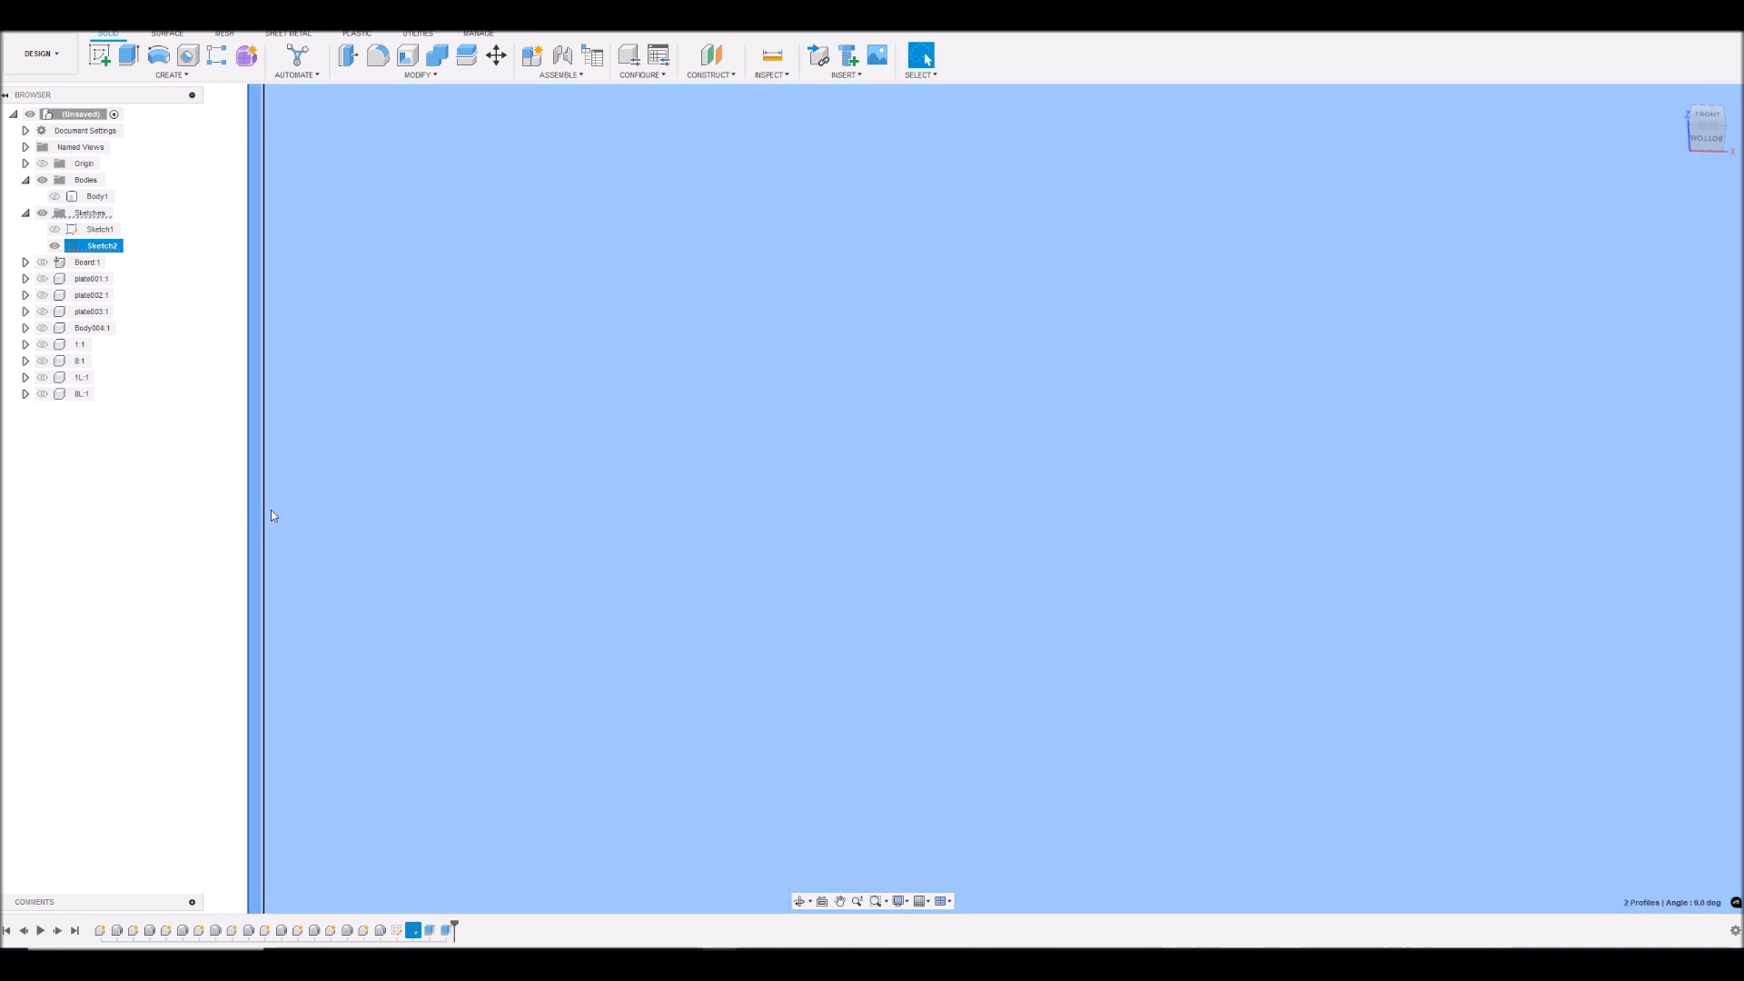
pyautogui.scroll(-3, 868, 507)
pyautogui.scroll(2, 1135, 456)
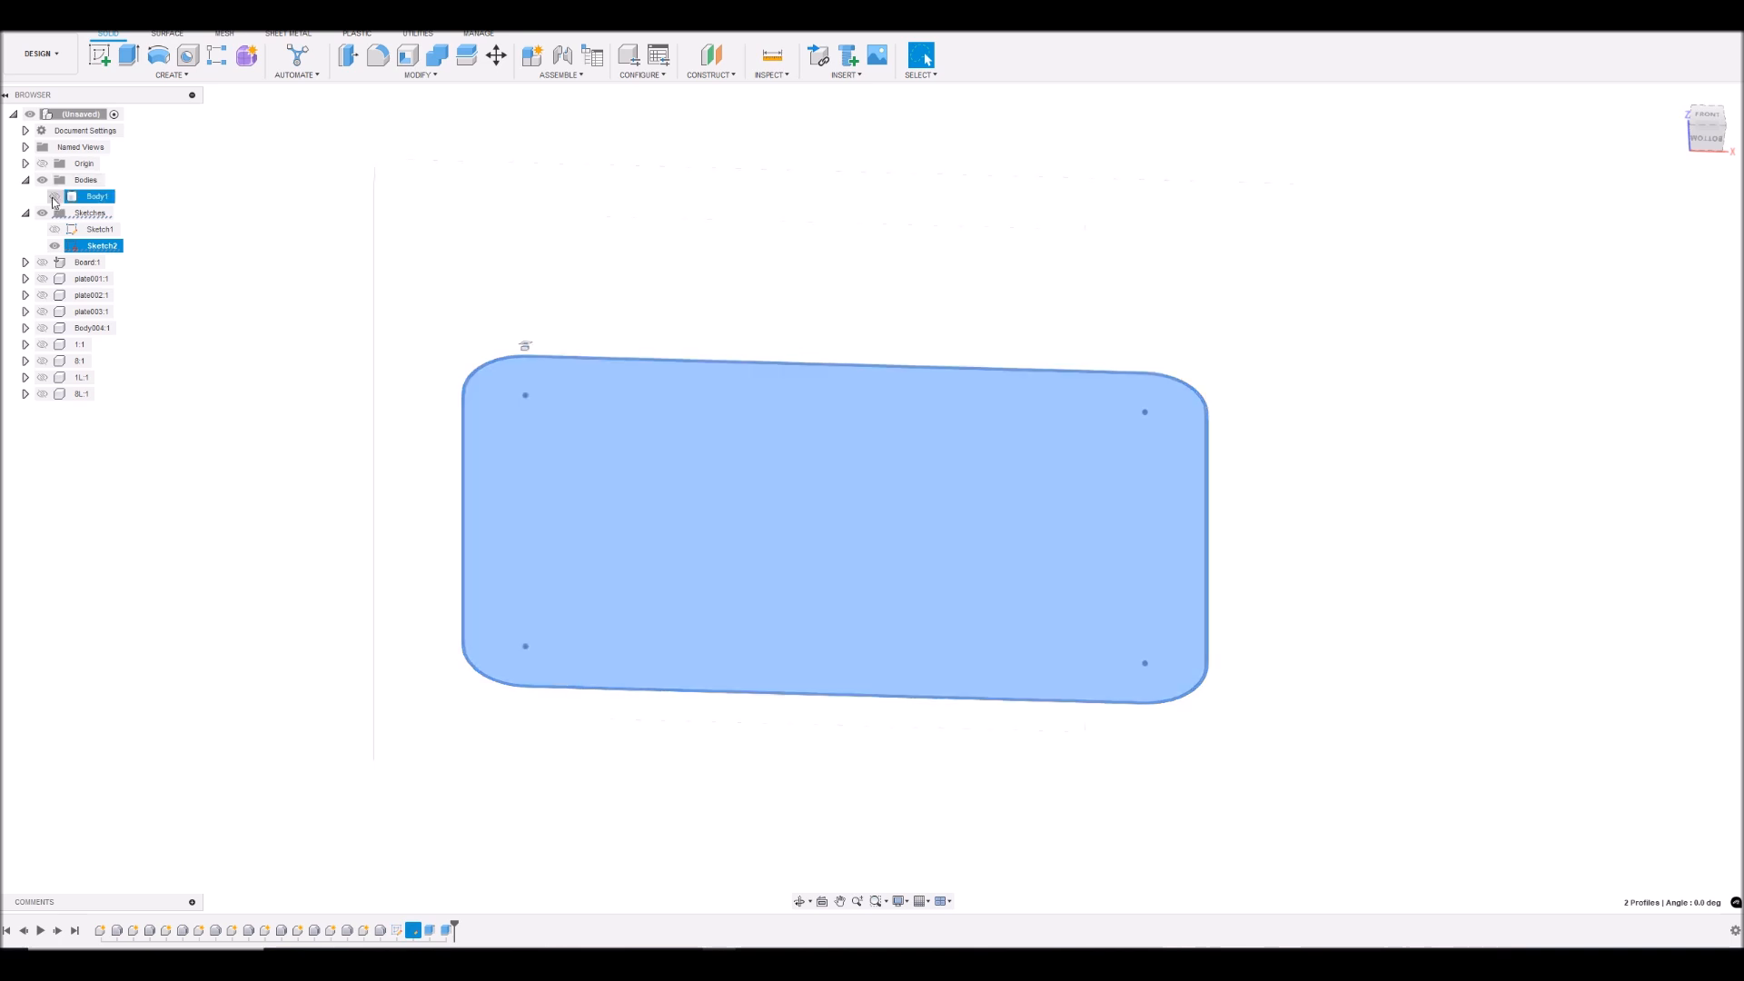
pyautogui.click(54, 198)
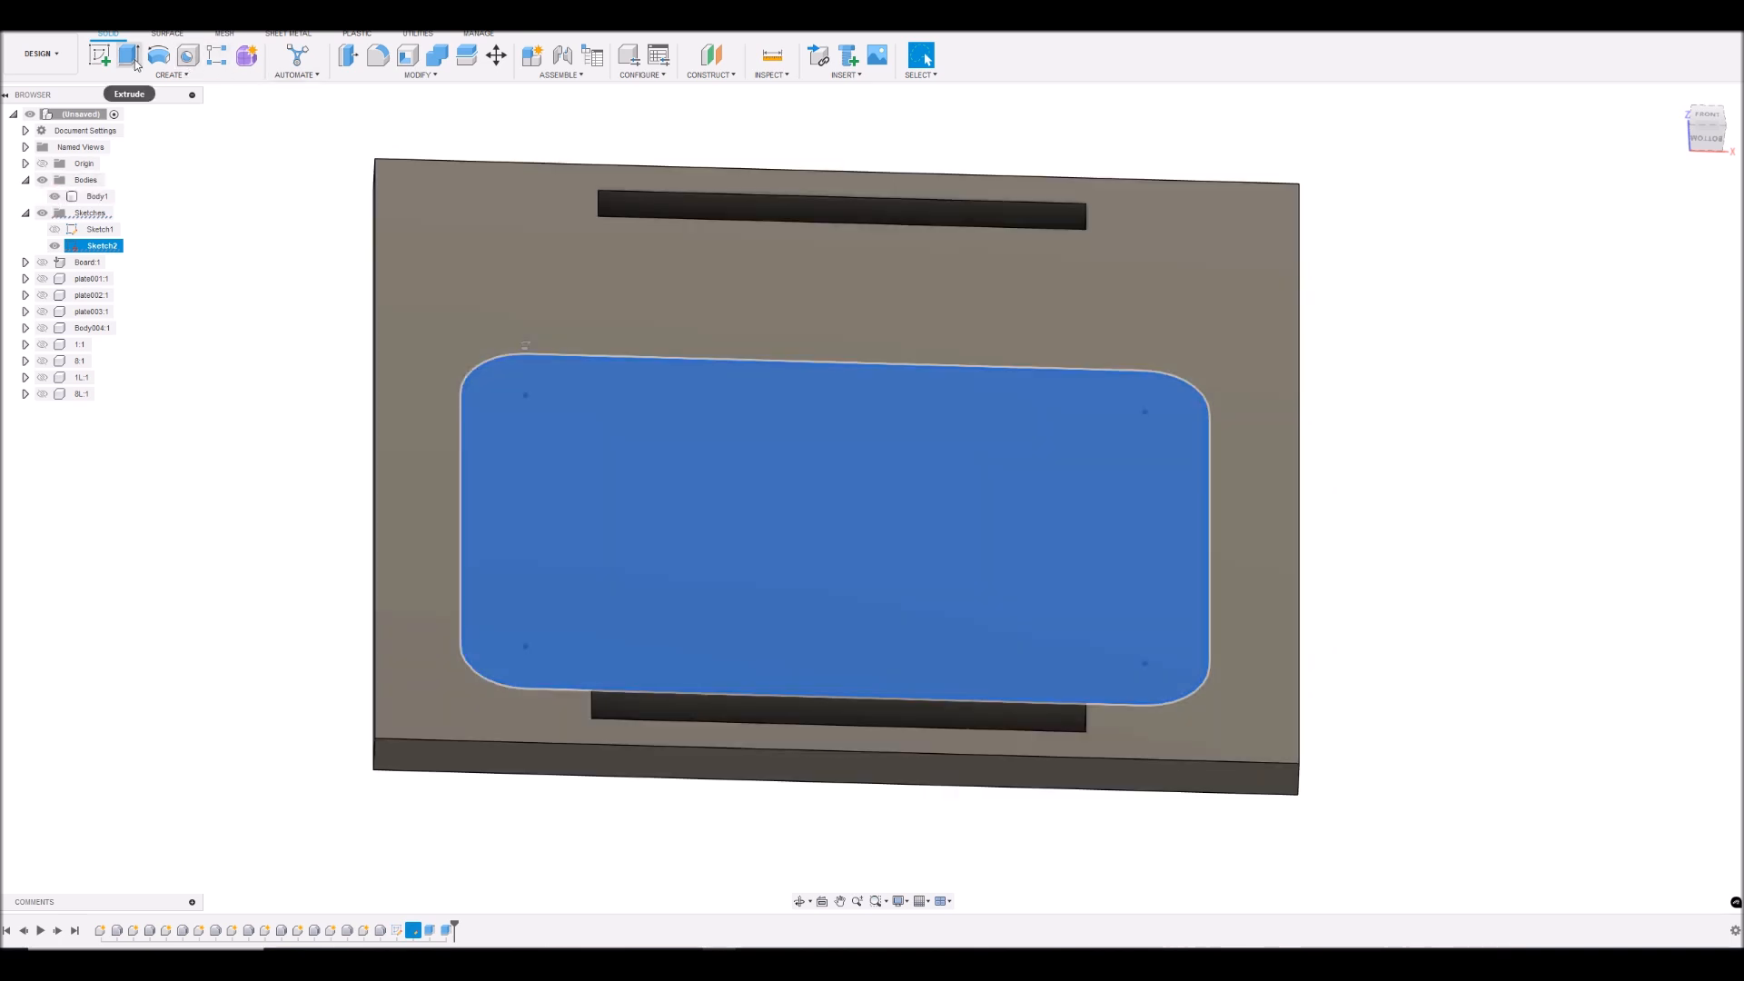
pyautogui.click(129, 54)
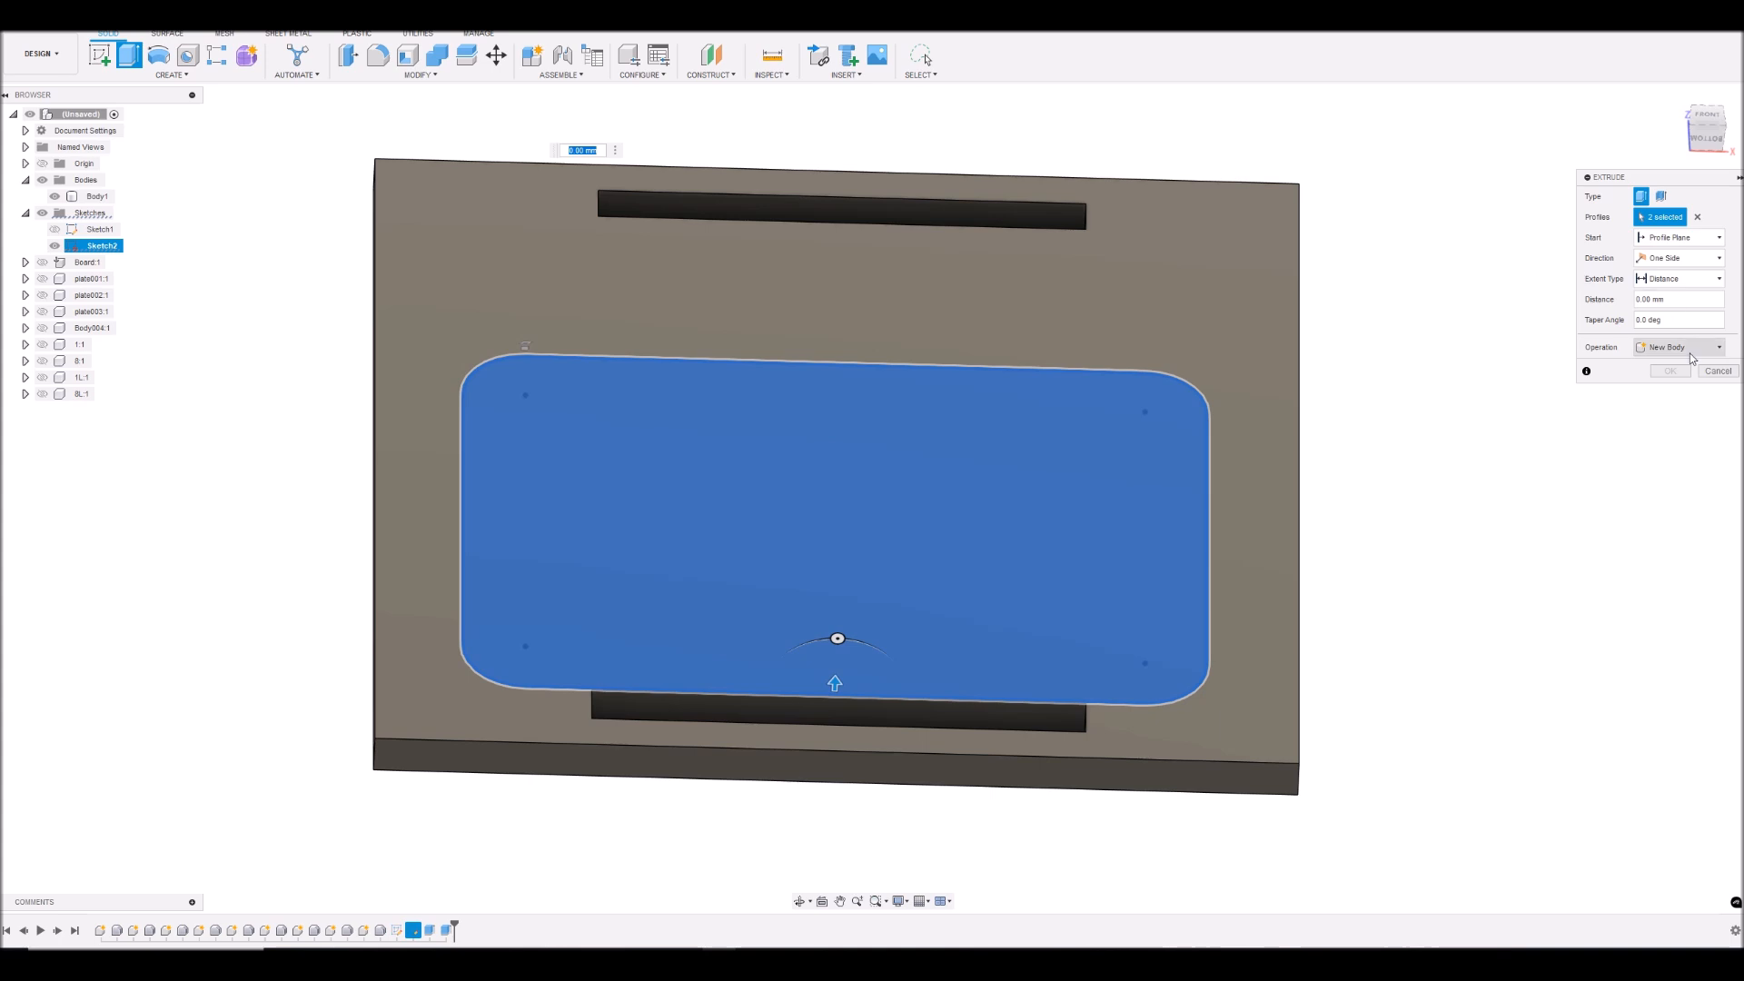
pyautogui.click(1678, 348)
pyautogui.click(1663, 393)
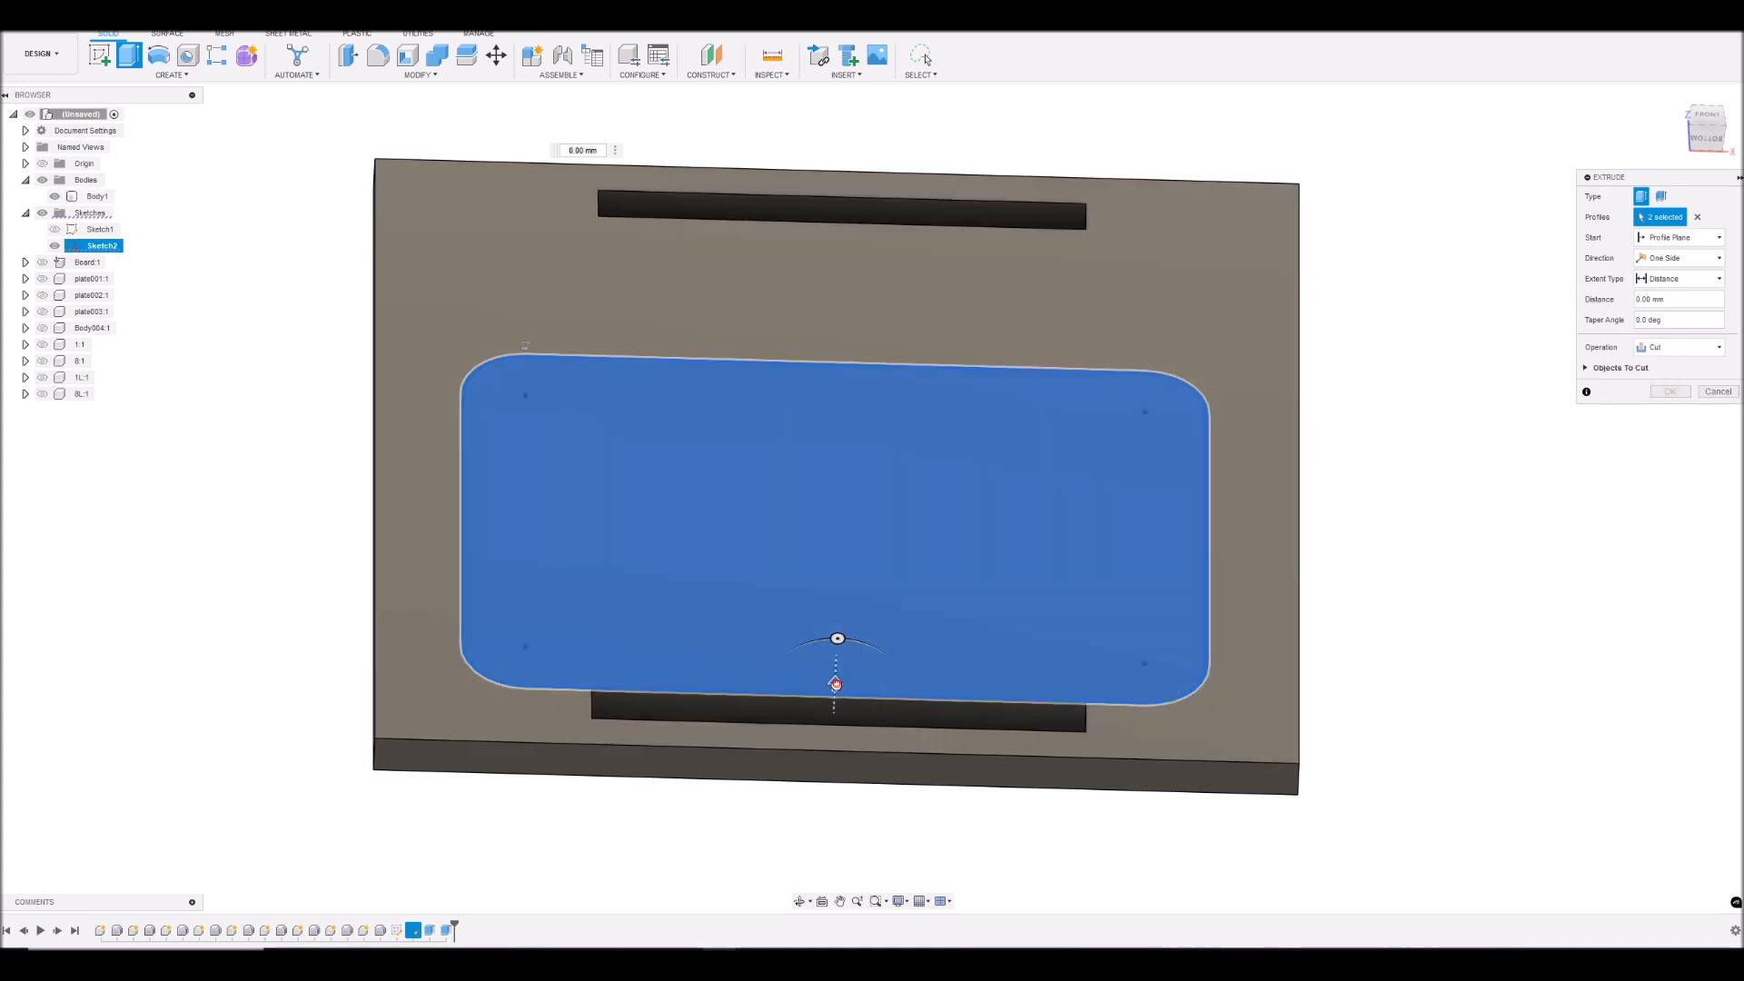
pyautogui.moveTo(838, 684); pyautogui.dragTo(839, 590)
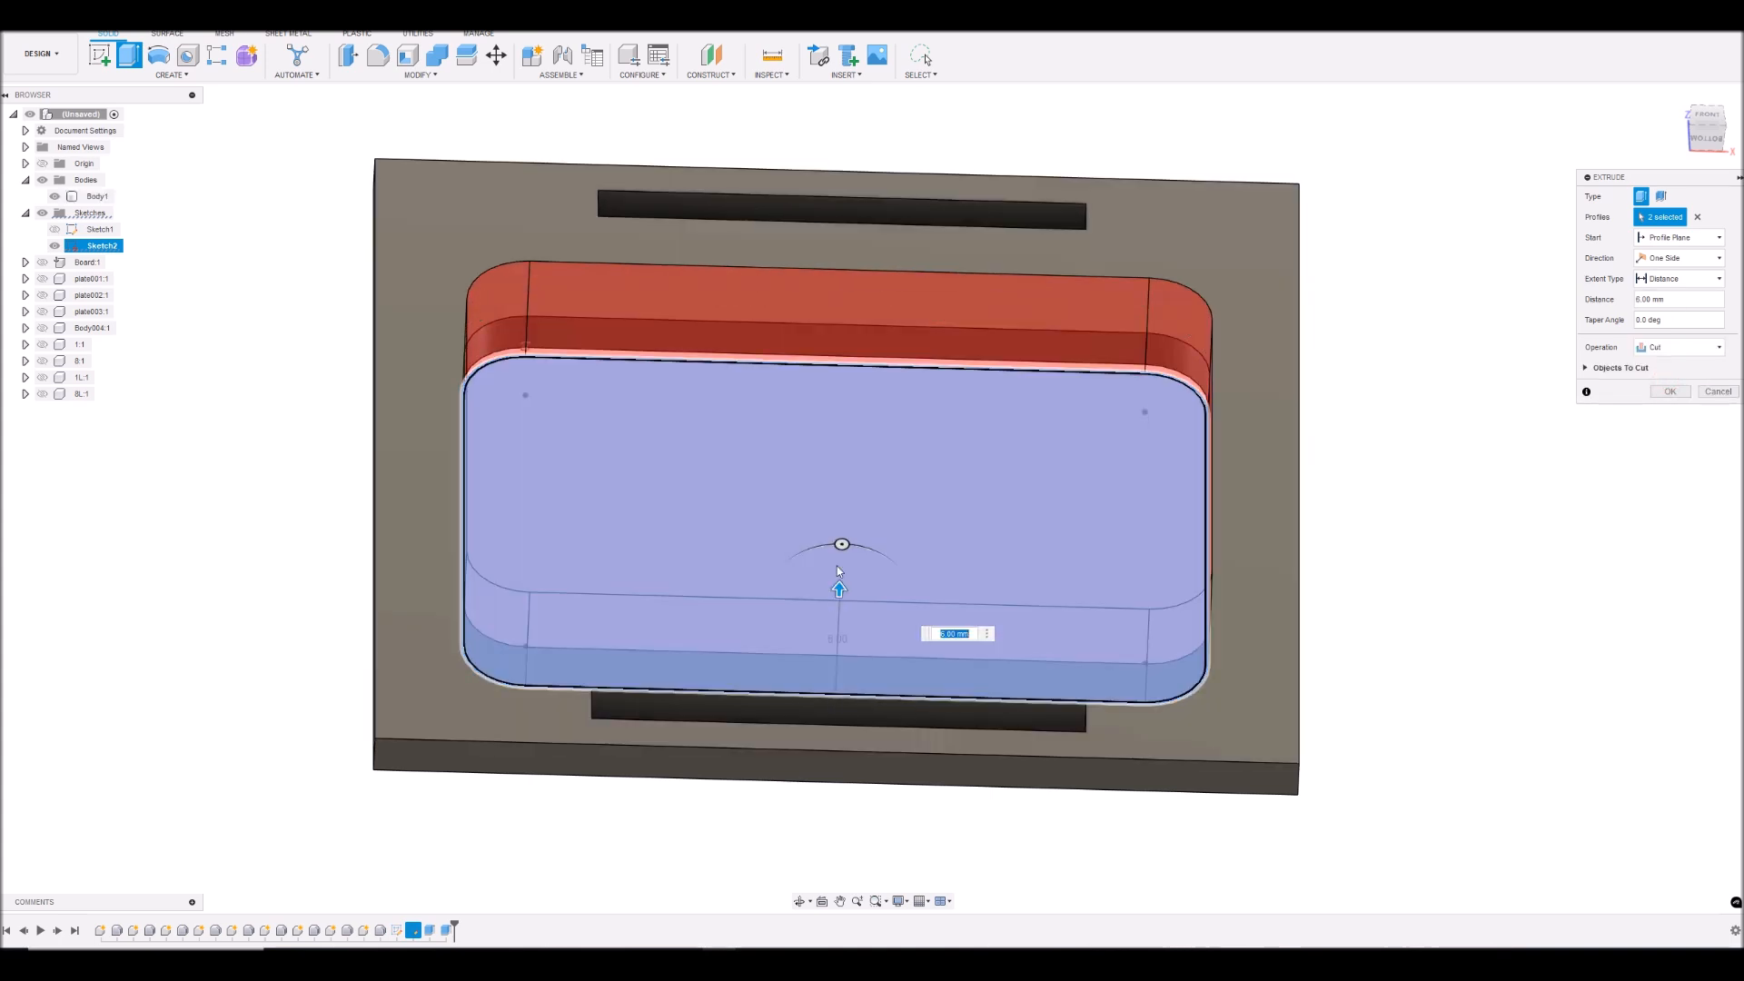
pyautogui.click(1670, 390)
# - Show the board, the three plates, Body004 and the 1, 8, 1L and 8L components again, and inspect the plate's fit around the display
pyautogui.moveTo(1709, 122)
pyautogui.mouseDown()
pyautogui.moveTo(1697, 173)
pyautogui.moveTo(1679, 125)
pyautogui.mouseUp()
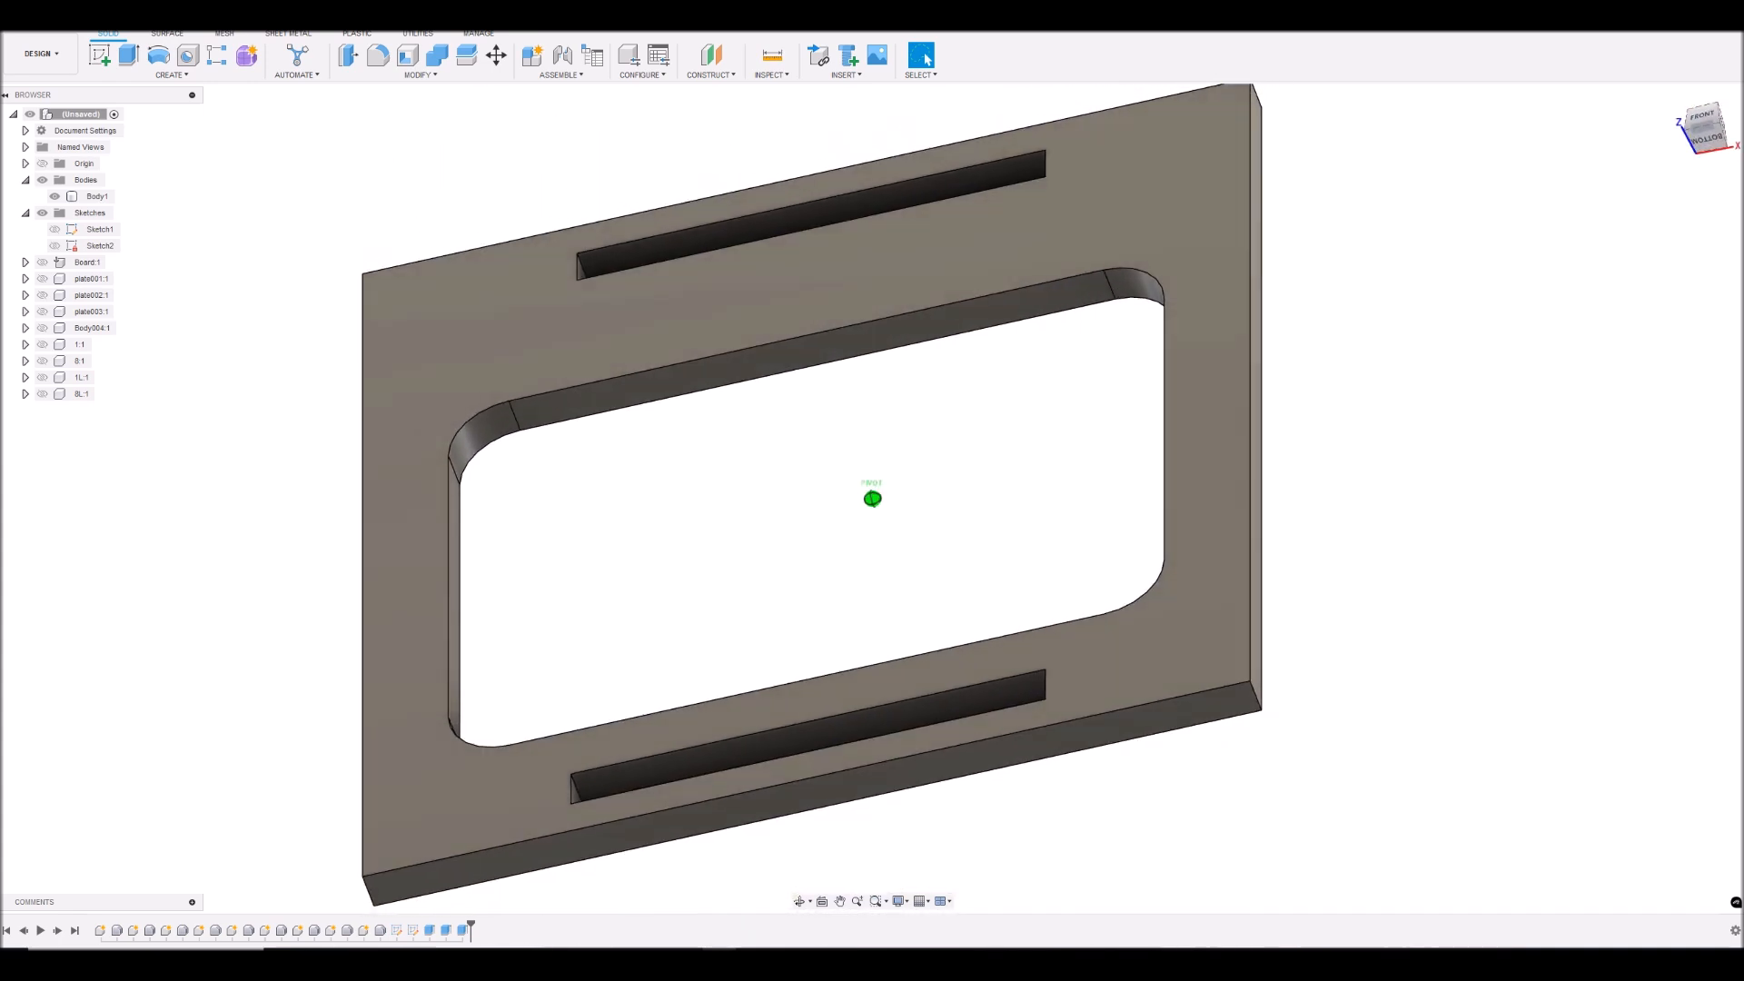
pyautogui.click(39, 262)
pyautogui.click(40, 278)
pyautogui.click(40, 295)
pyautogui.click(40, 312)
pyautogui.click(39, 329)
pyautogui.click(41, 344)
pyautogui.click(41, 361)
pyautogui.click(41, 378)
pyautogui.click(41, 394)
pyautogui.keyDown('shift'); pyautogui.moveTo(872, 498); pyautogui.dragTo(1050, 235, button='middle'); pyautogui.keyUp('shift')
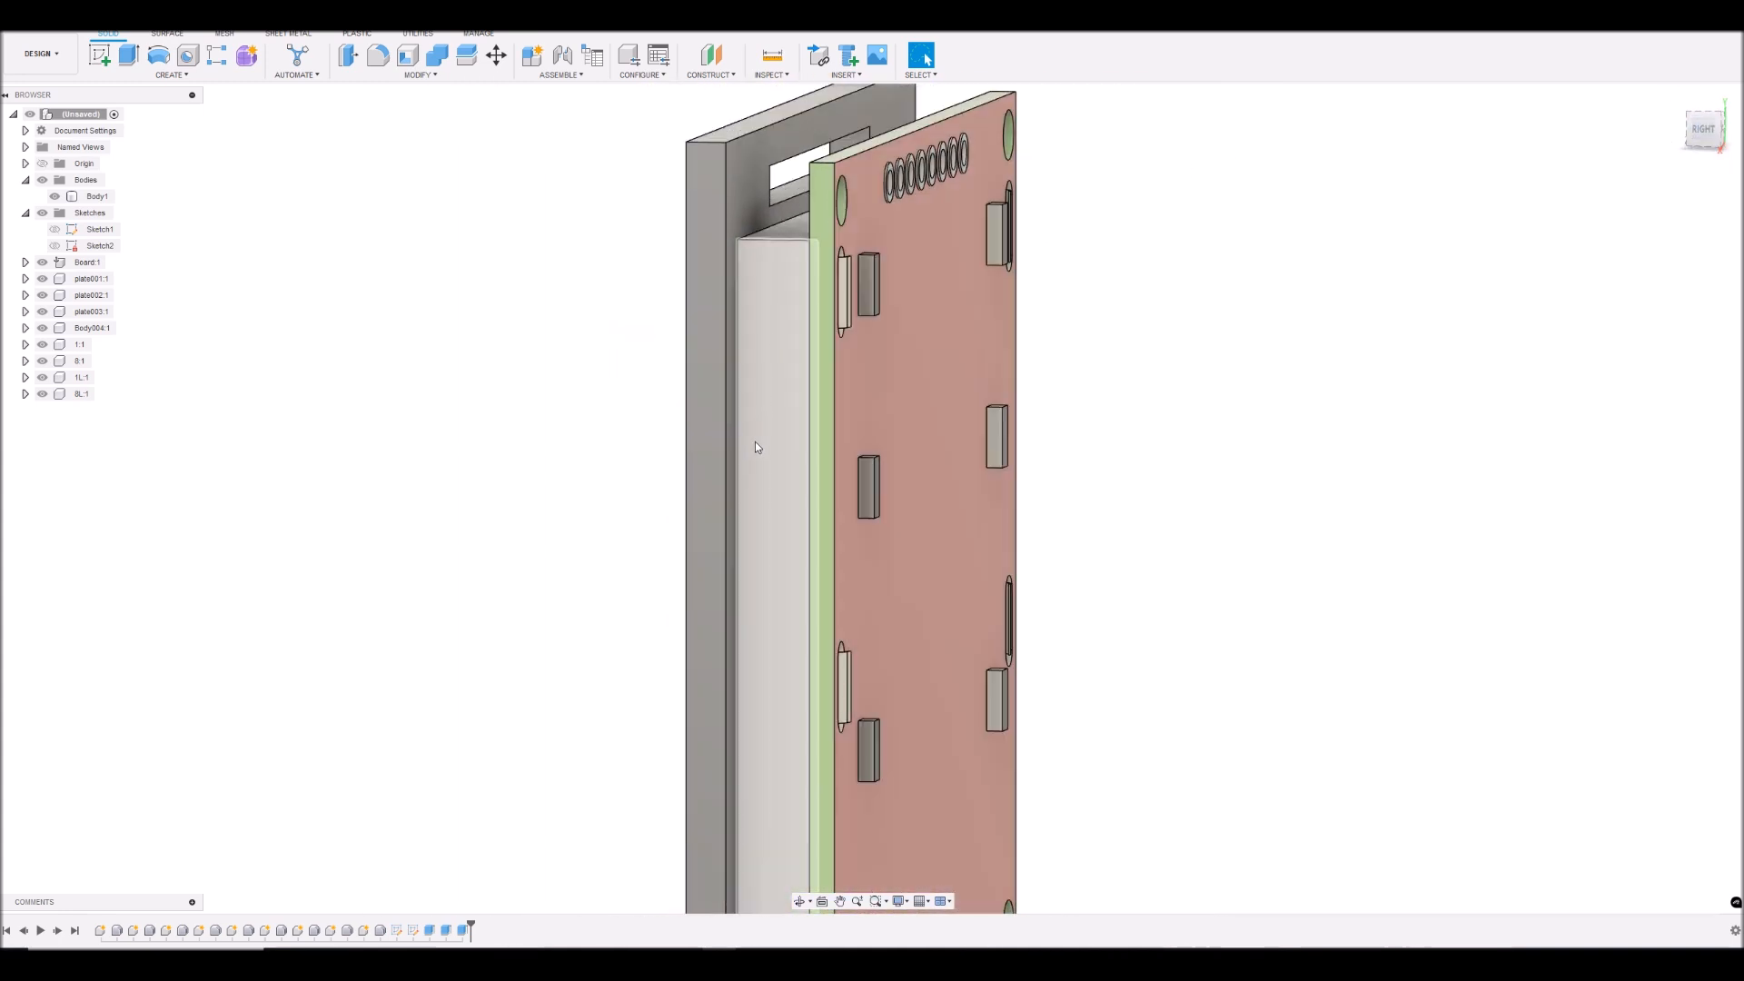
pyautogui.click(1704, 133)
pyautogui.moveTo(1704, 134)
pyautogui.mouseDown()
pyautogui.moveTo(1705, 56)
pyautogui.moveTo(1702, 169)
pyautogui.mouseUp()
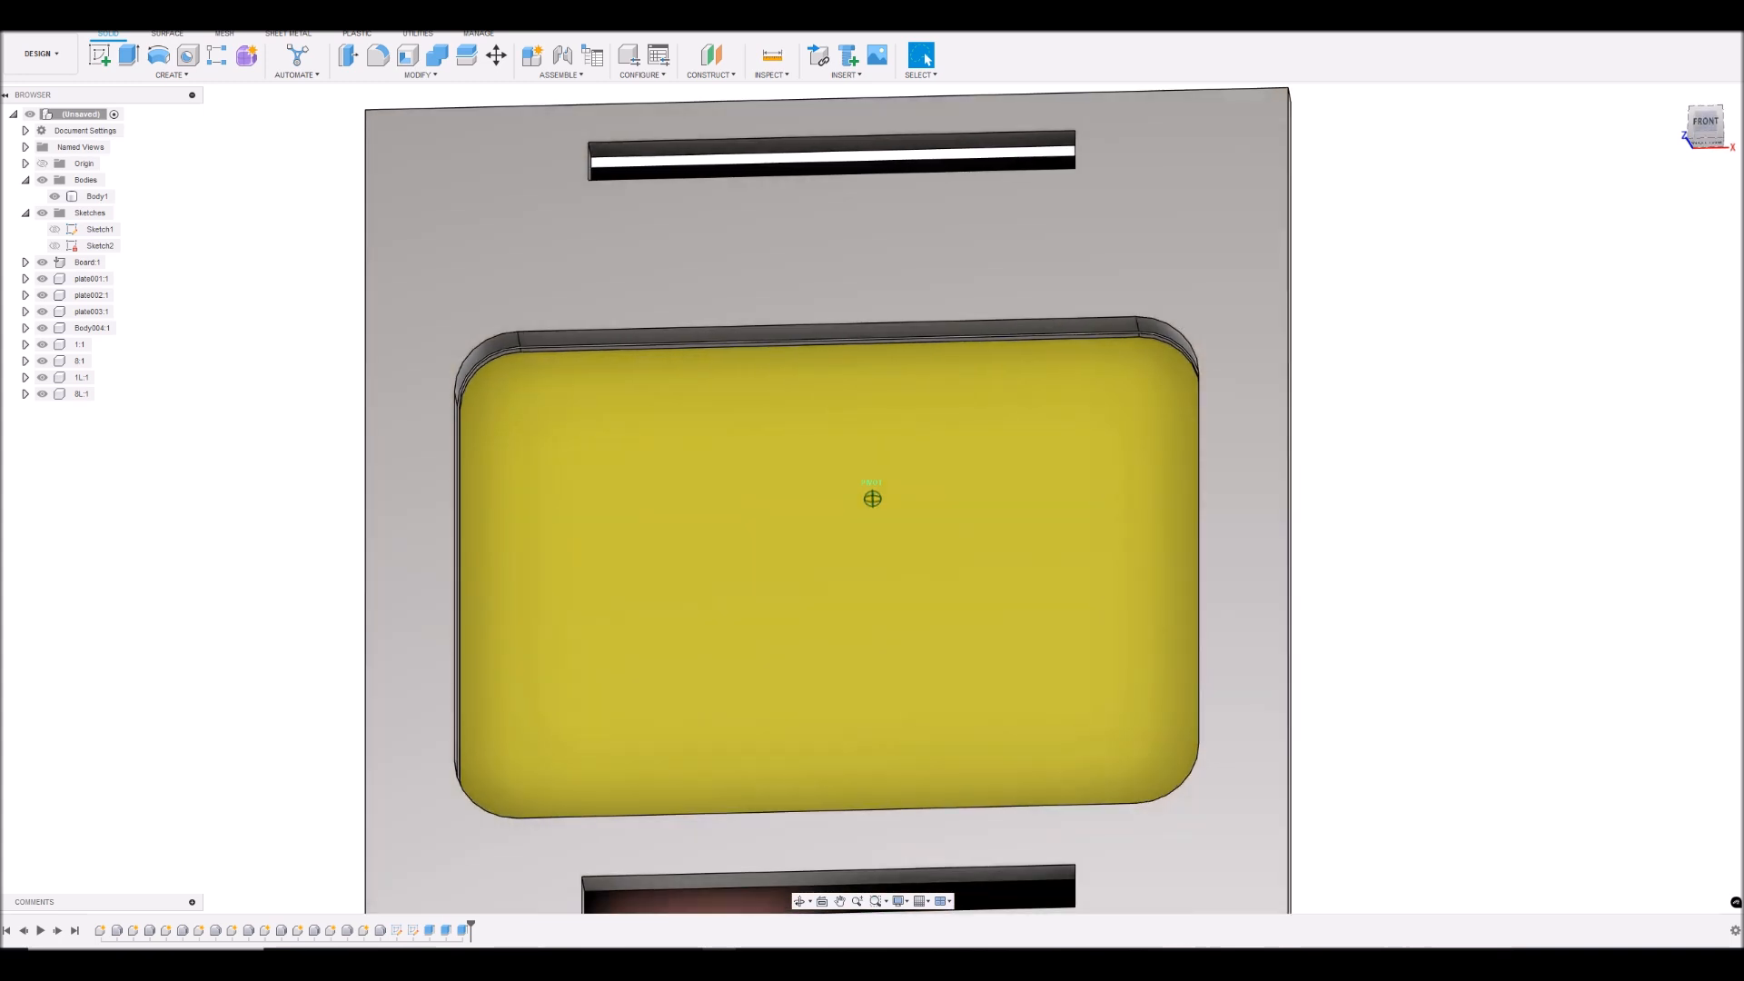
# - Show Sketch1 and Sketch2 again and view the whole assembly from the front
pyautogui.click(54, 247)
pyautogui.click(54, 217)
pyautogui.click(54, 231)
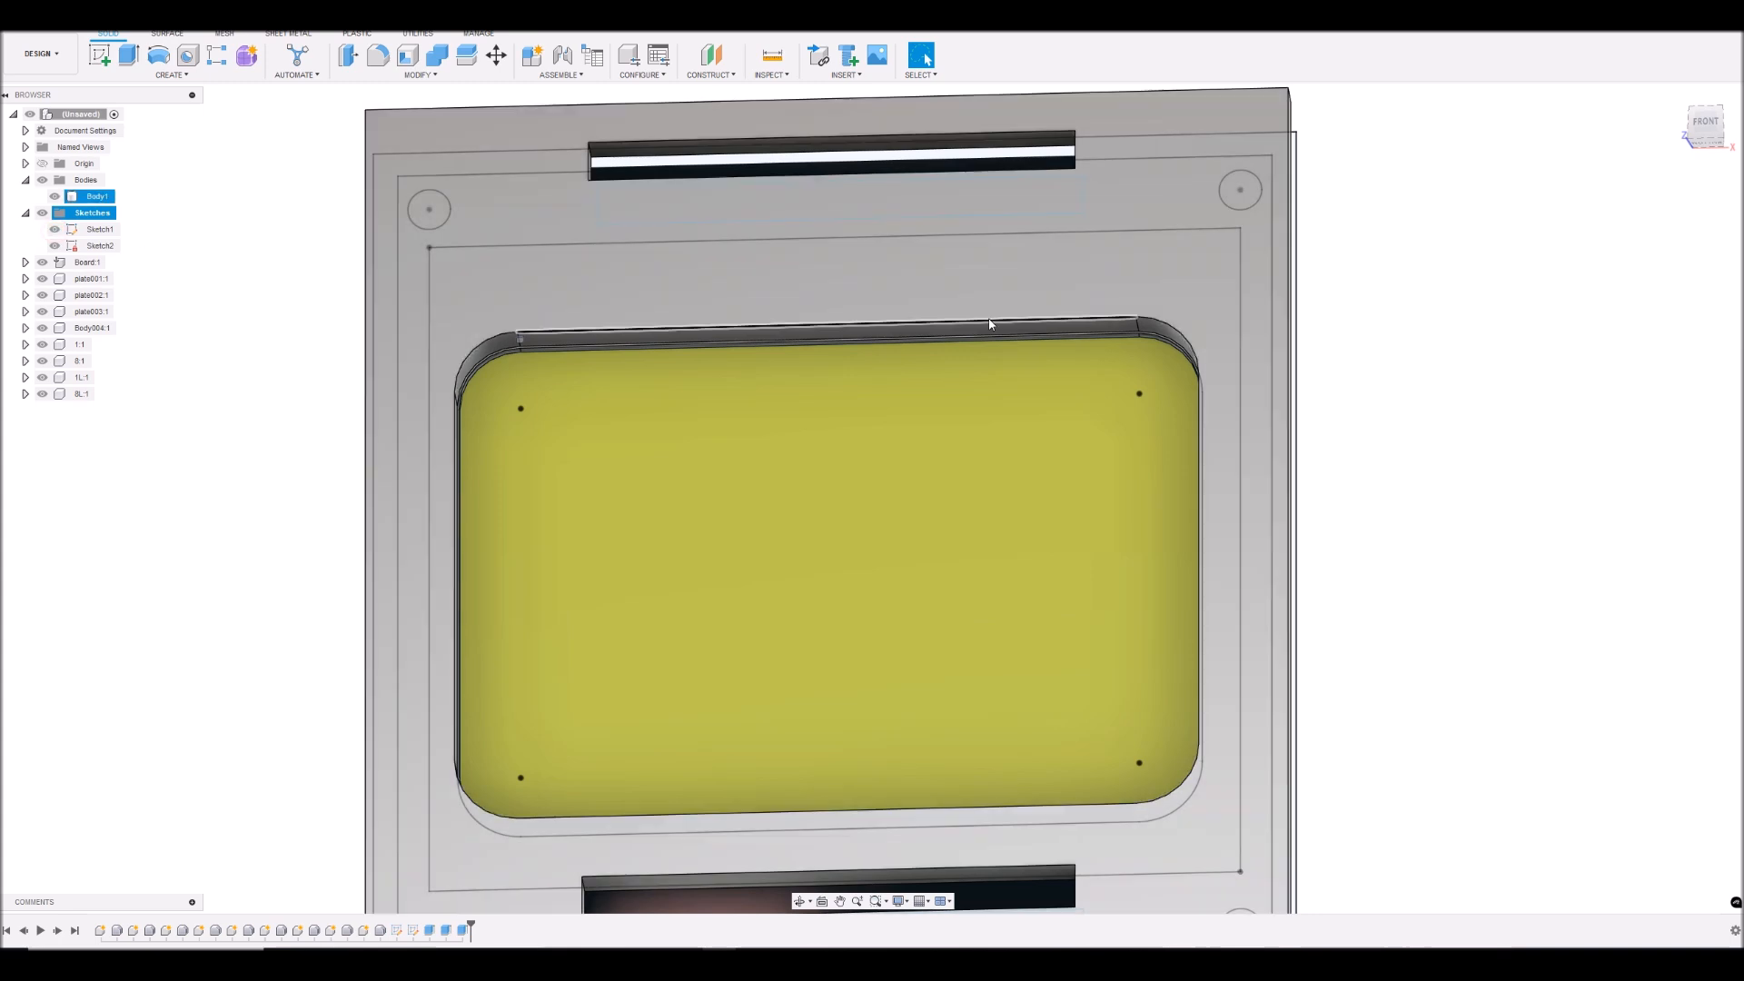
pyautogui.click(1703, 131)
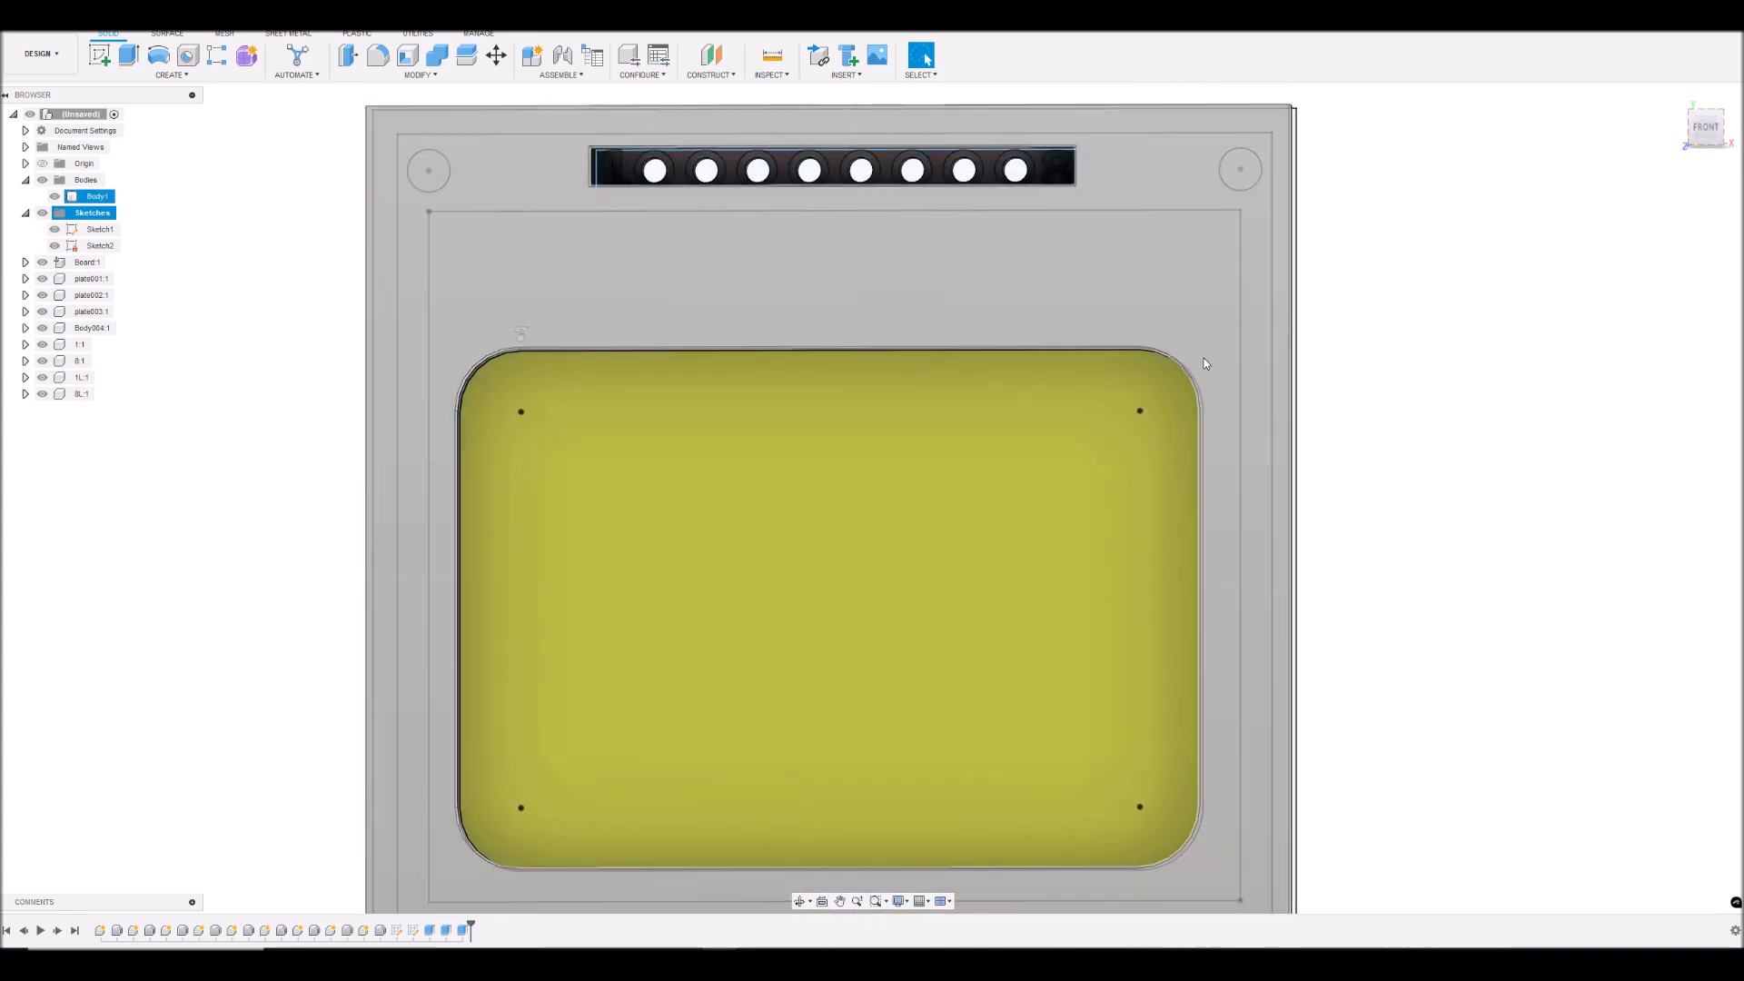
pyautogui.scroll(-3, 1317, 363)
pyautogui.scroll(3, 1303, 459)
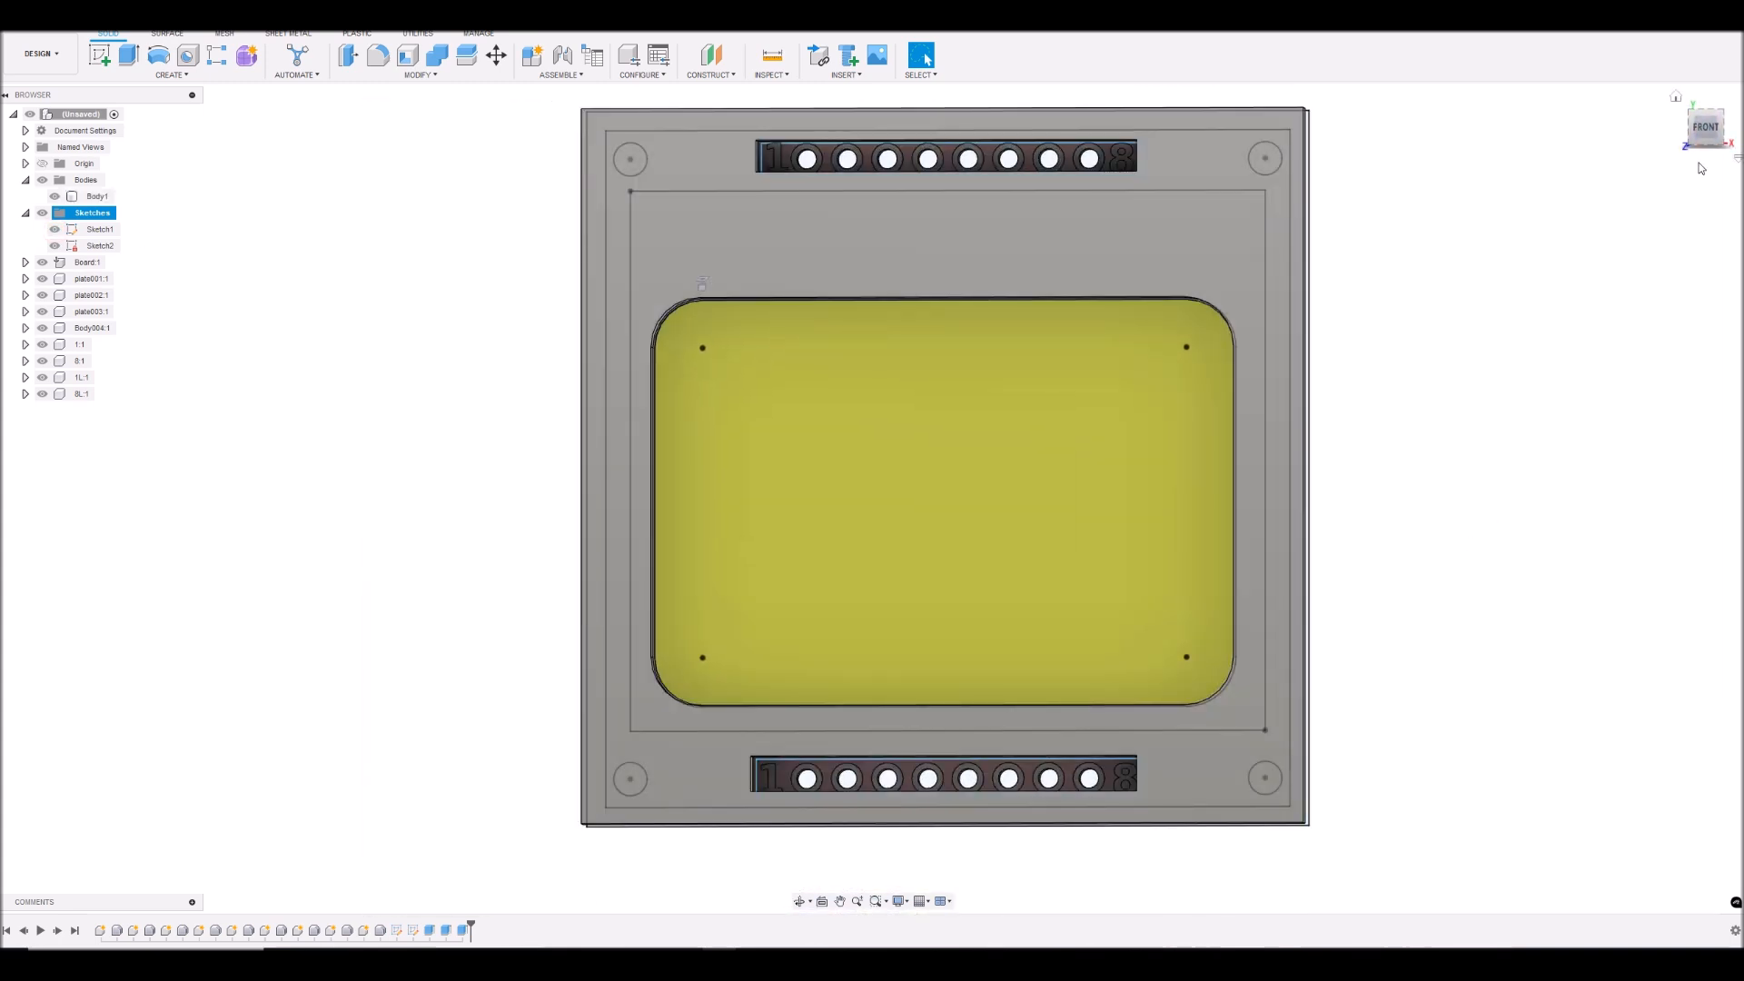
# - Open Sketch1 for editing from the front view
pyautogui.click(1704, 134)
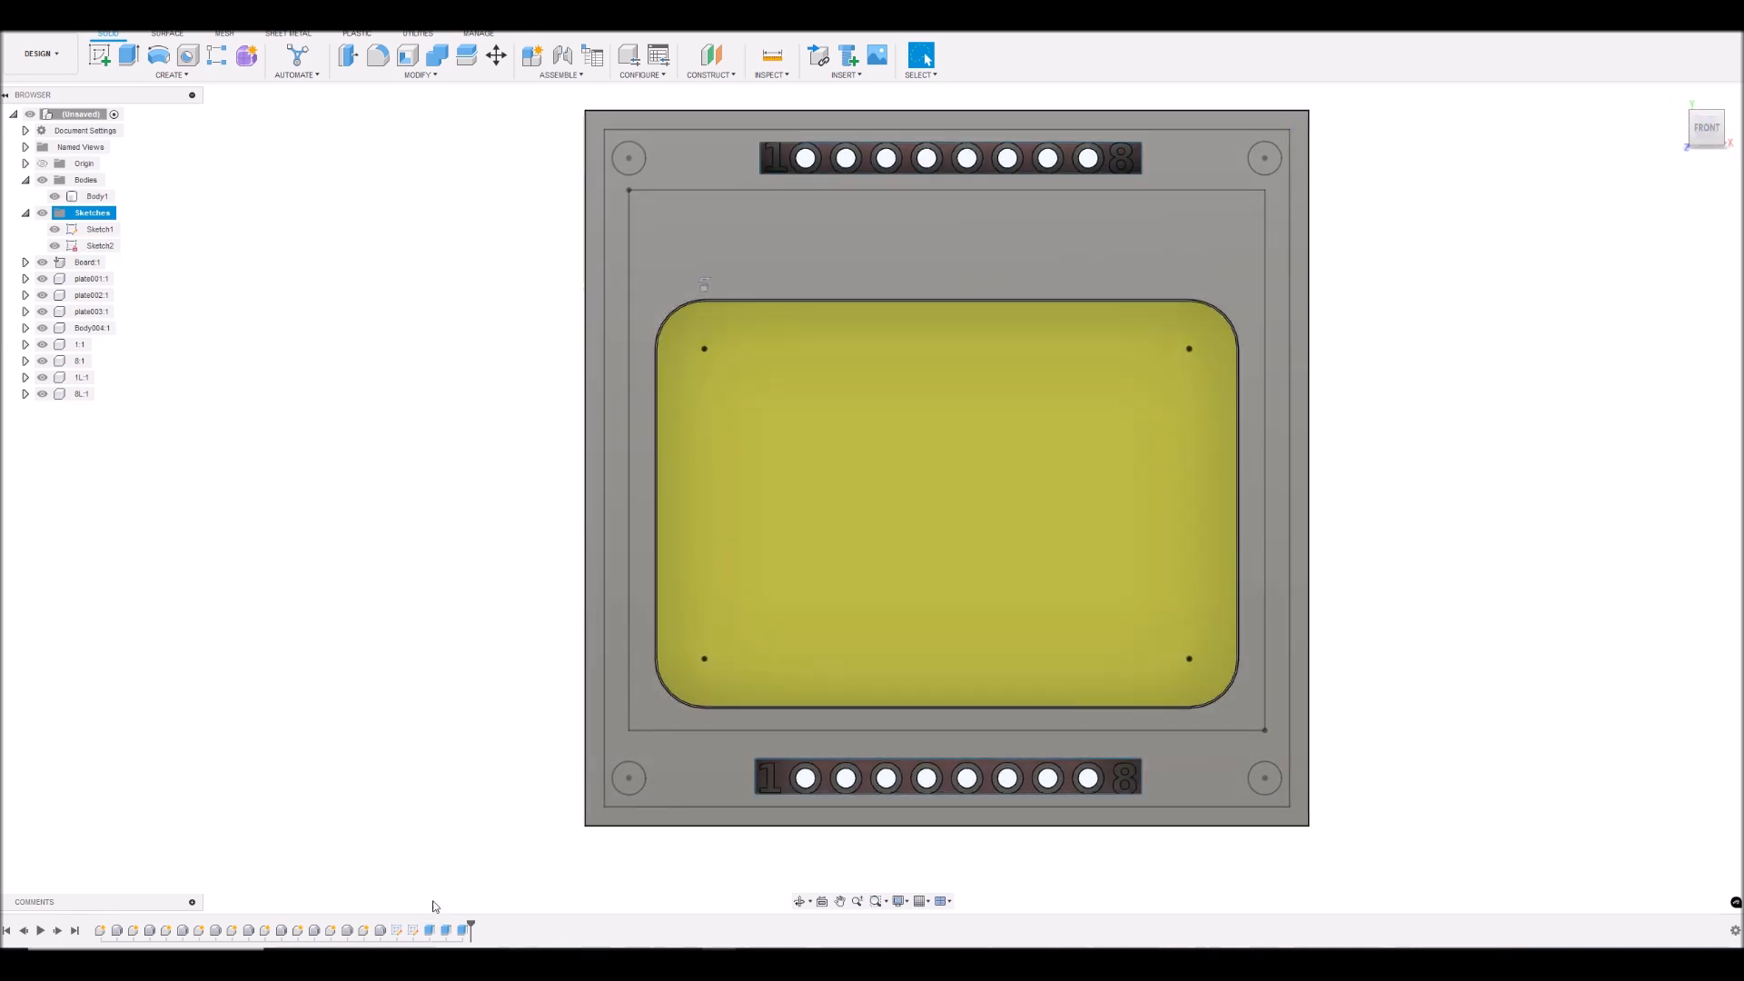
pyautogui.click(414, 933)
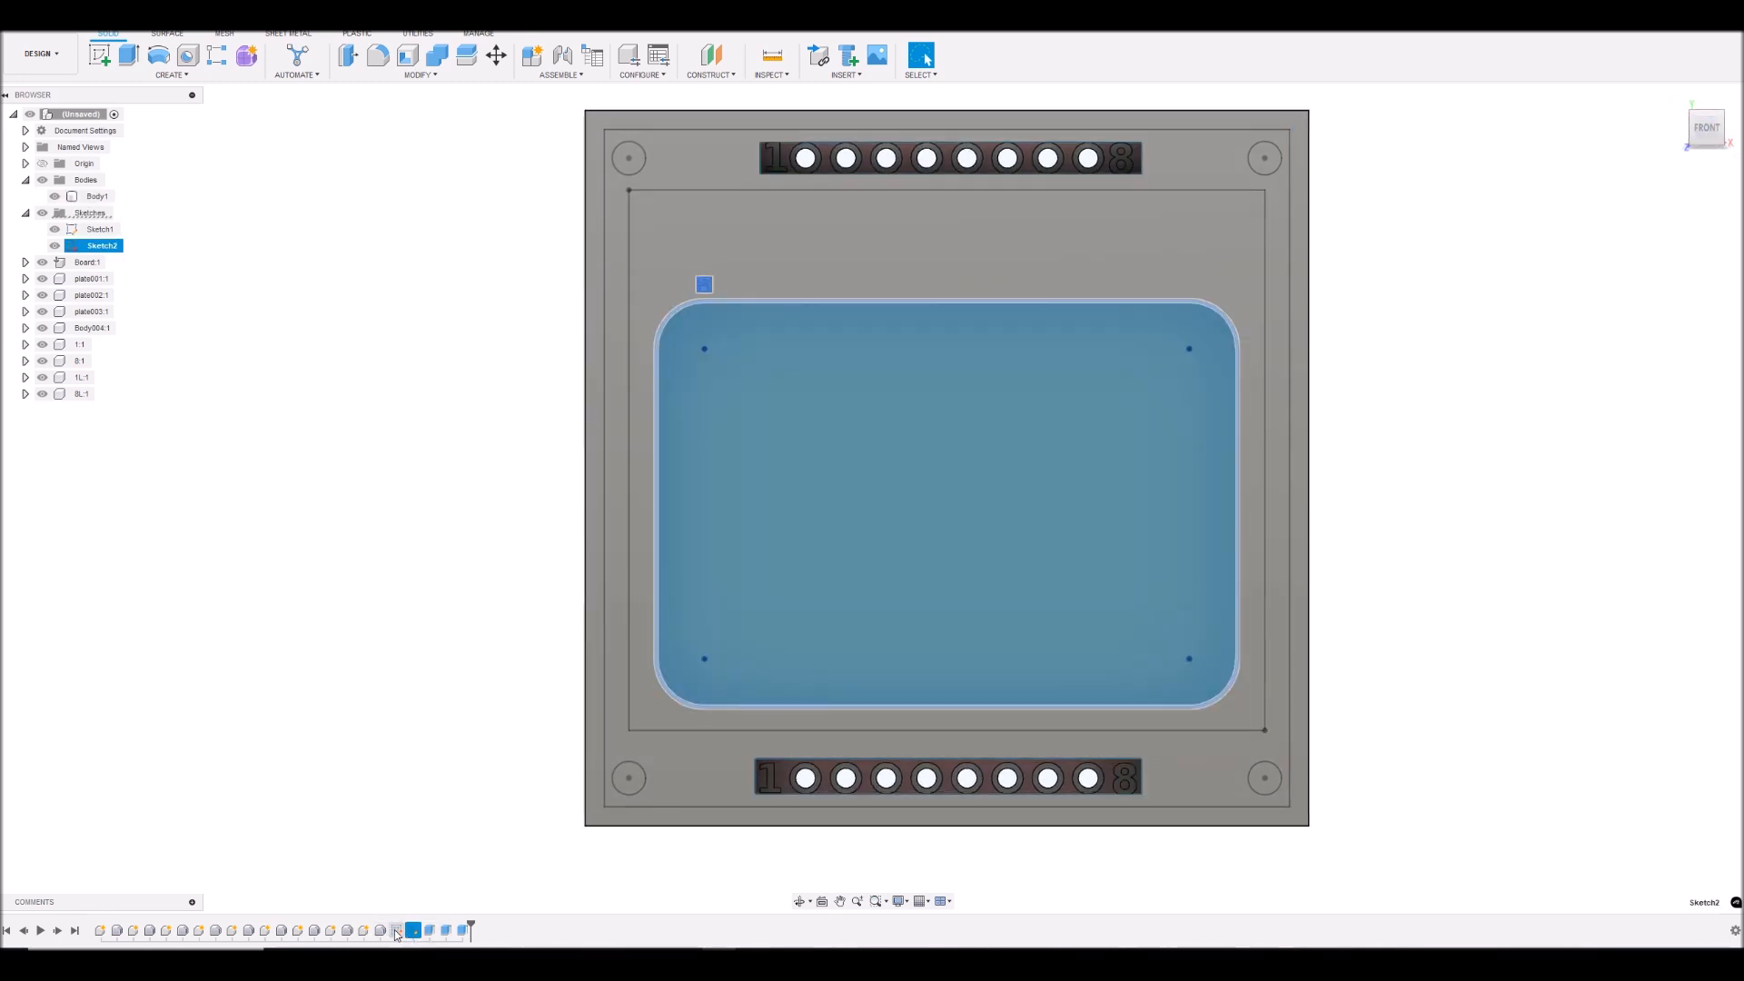
pyautogui.click(397, 932)
pyautogui.rightClick(397, 932)
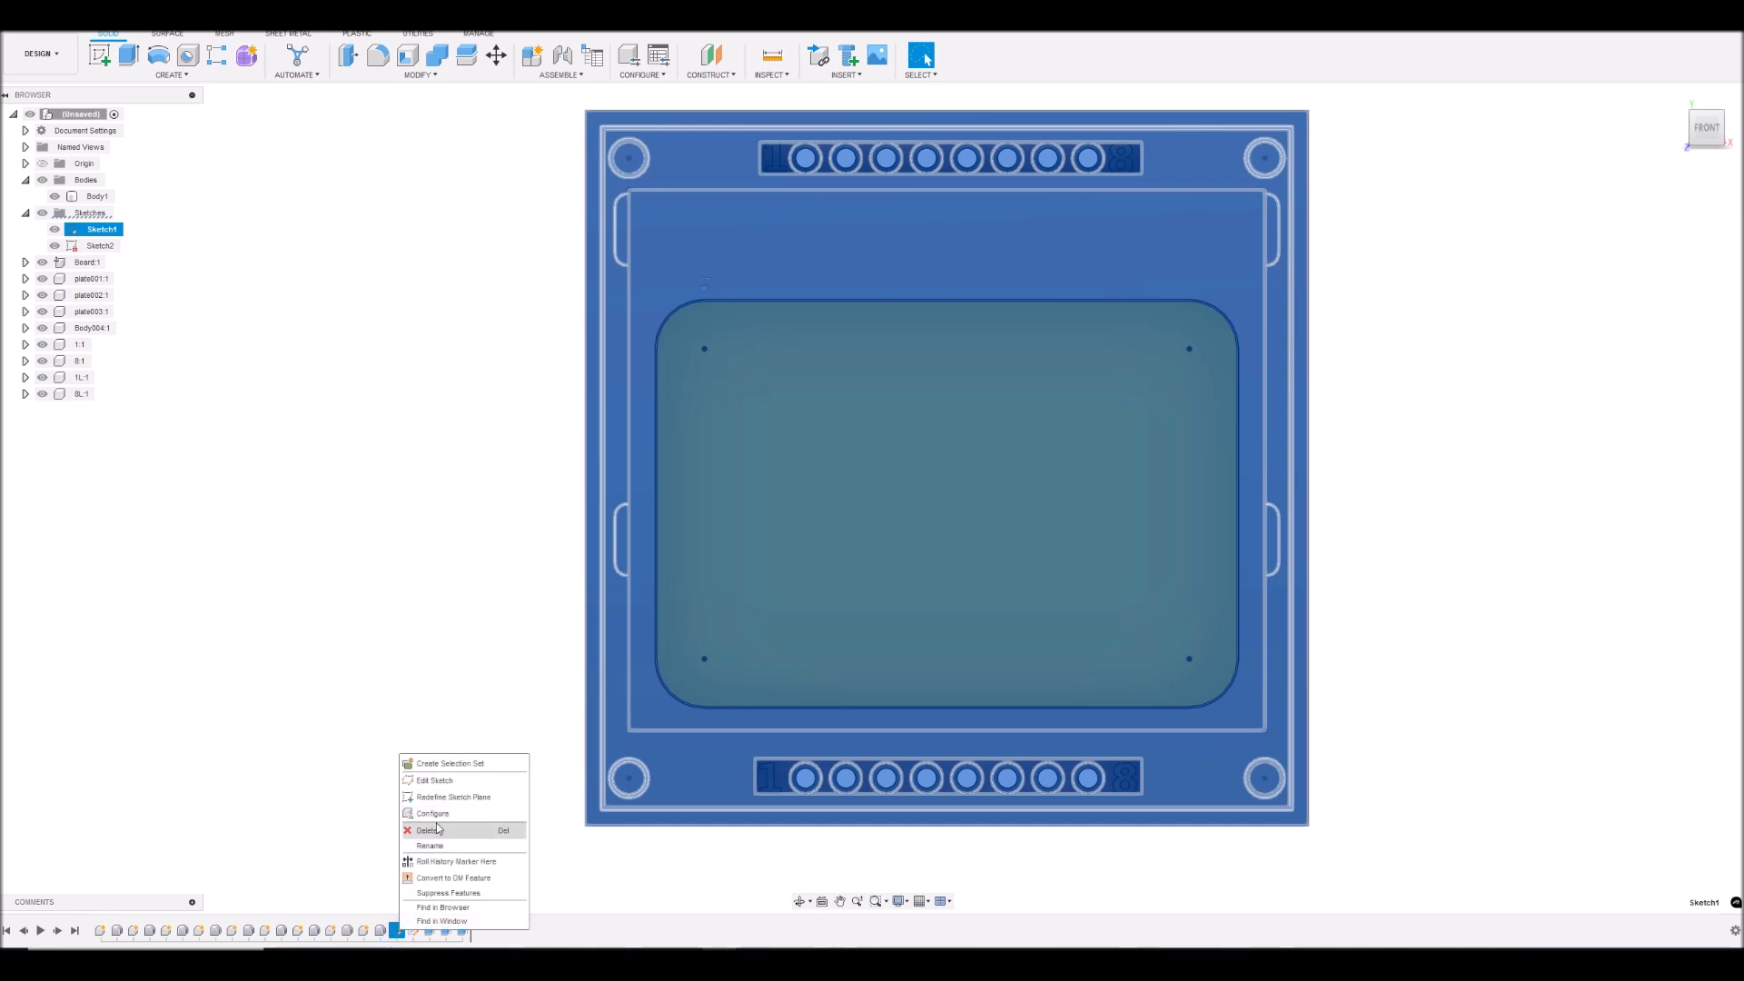
pyautogui.click(441, 781)
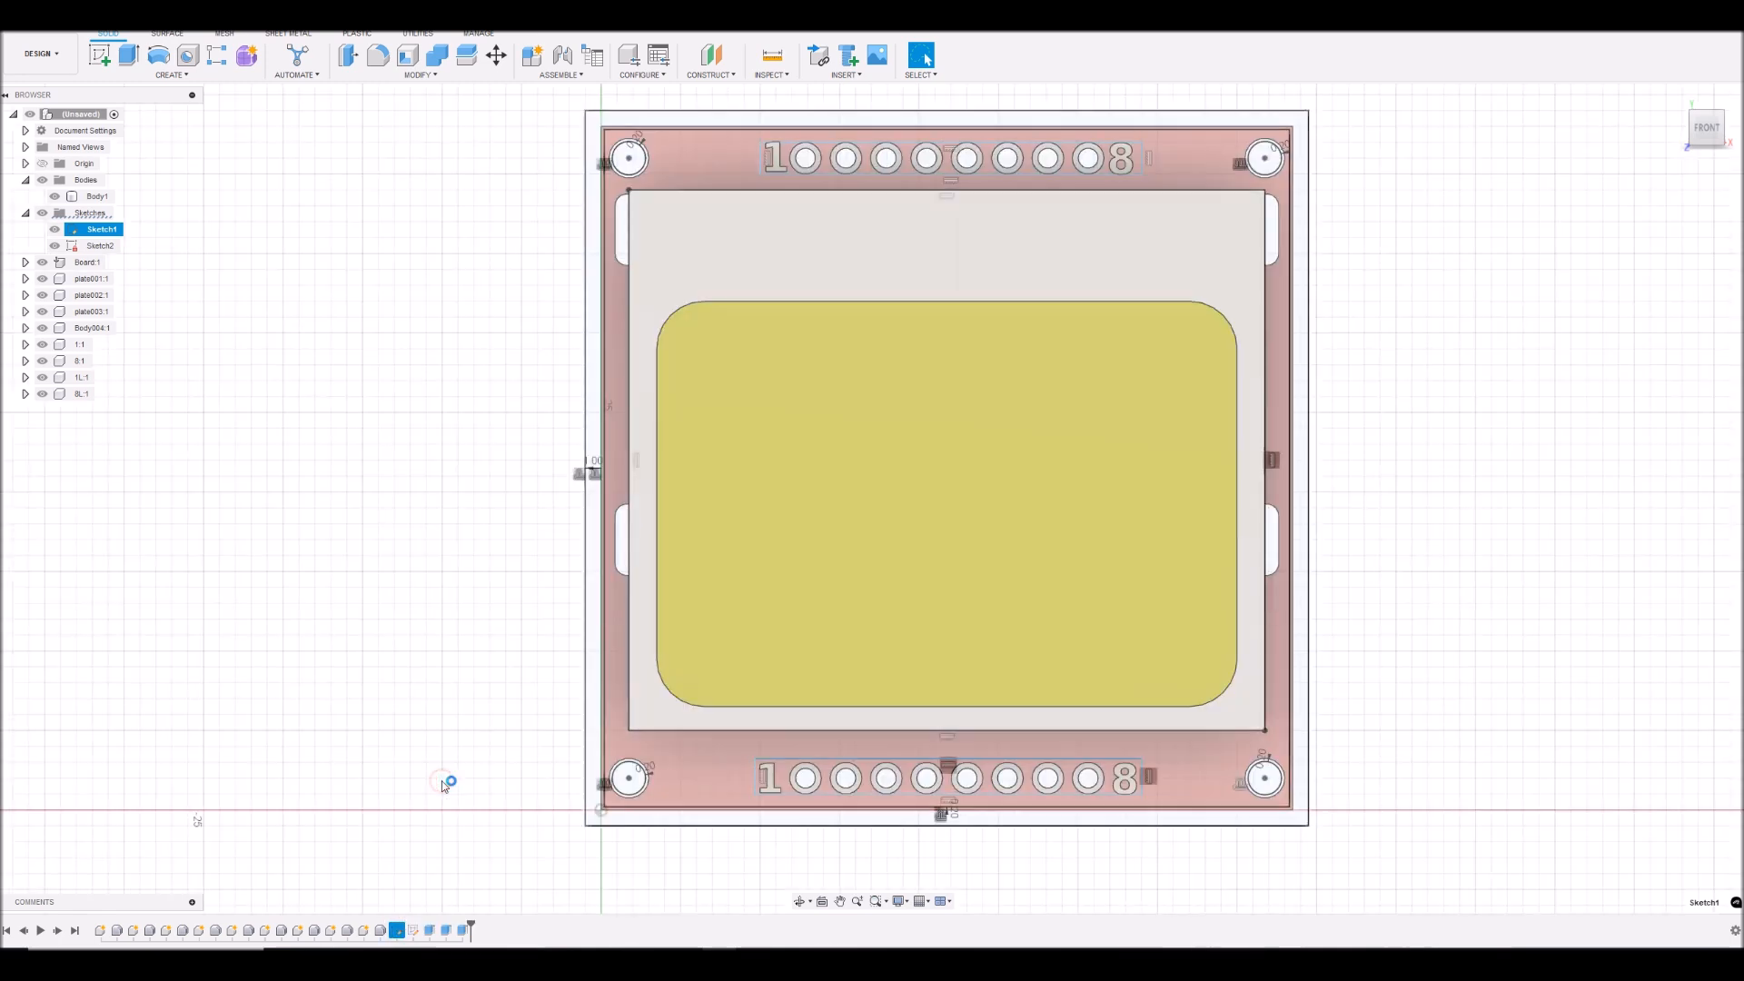
# - Offset the display frame rectangle in Sketch1 outward by 0.2 mm and finish the sketch
pyautogui.scroll(5, 1218, 141)
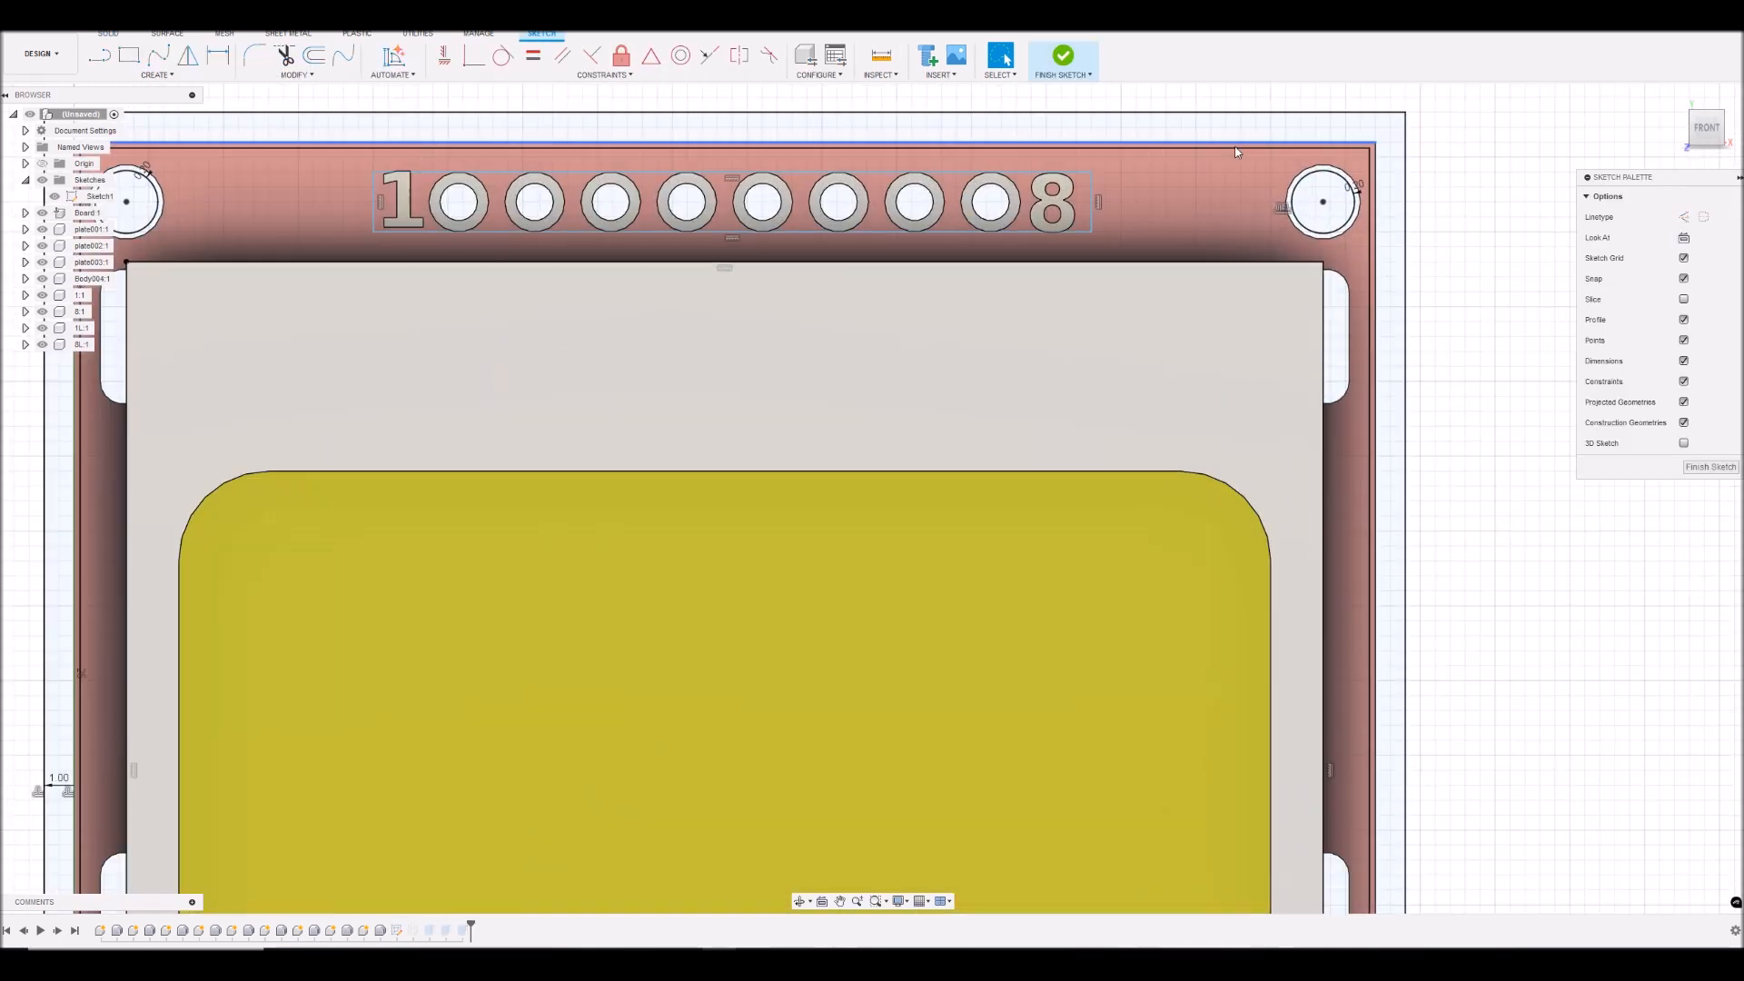
pyautogui.doubleClick(1270, 264)
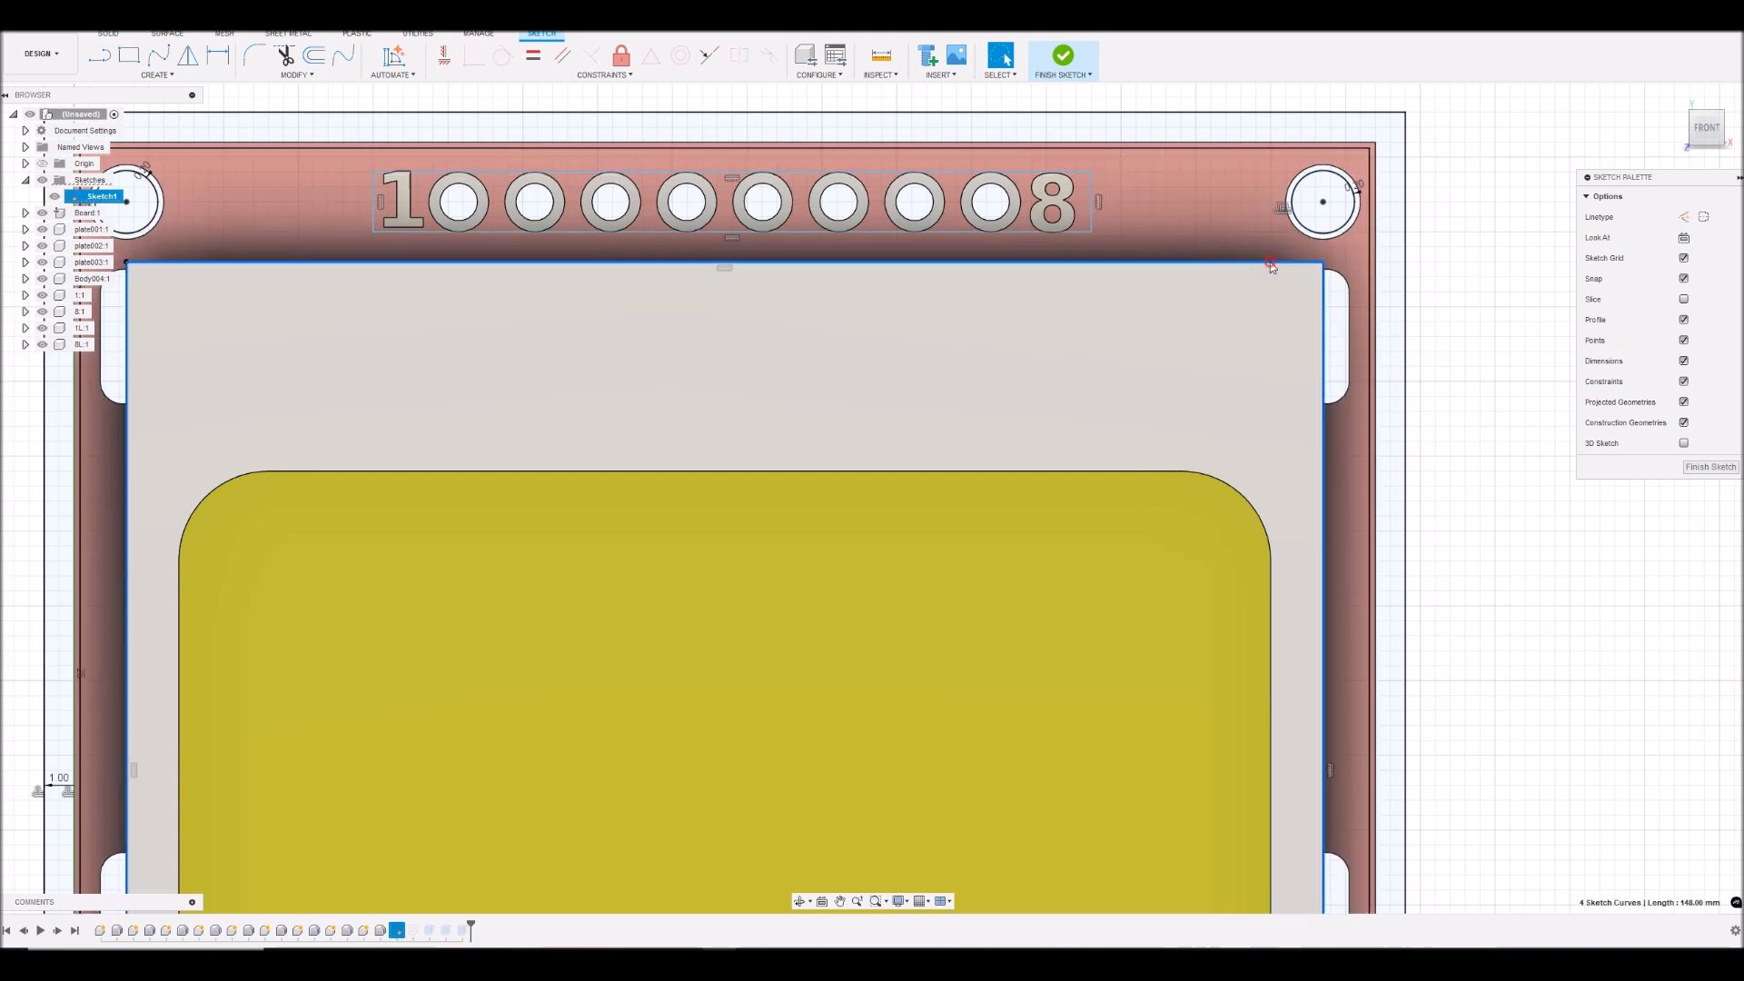
pyautogui.scroll(-5, 1457, 307)
pyautogui.scroll(3, 1508, 378)
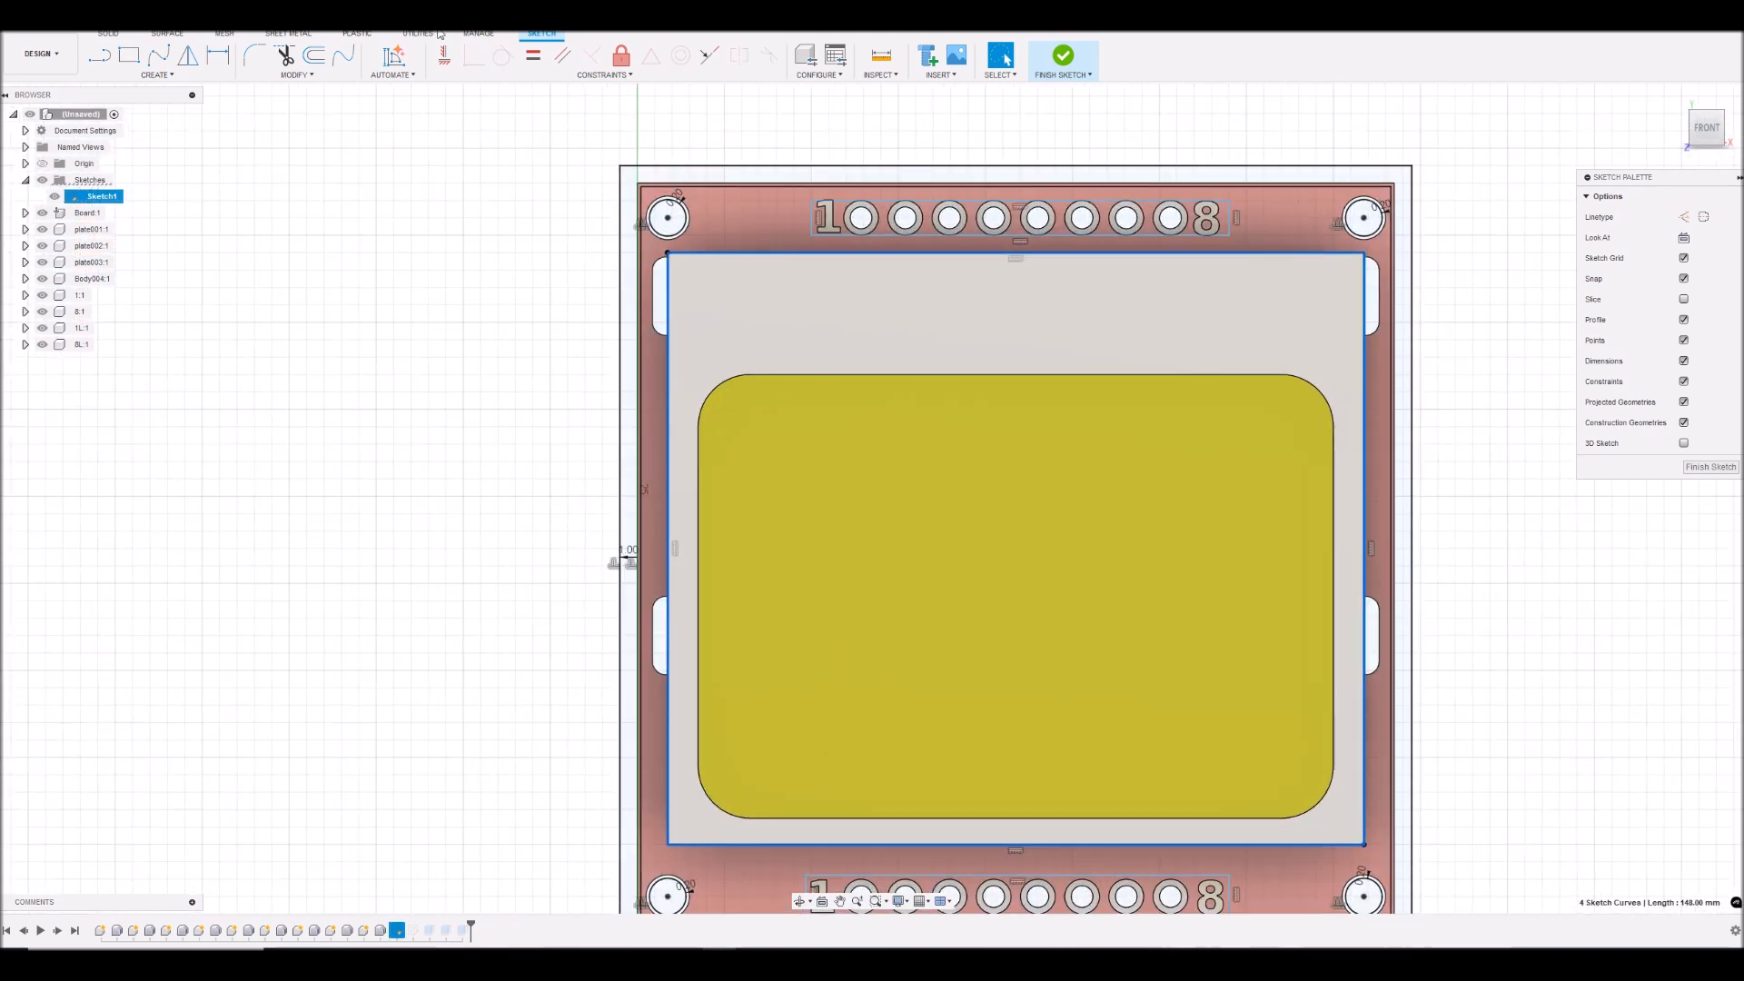
pyautogui.click(311, 58)
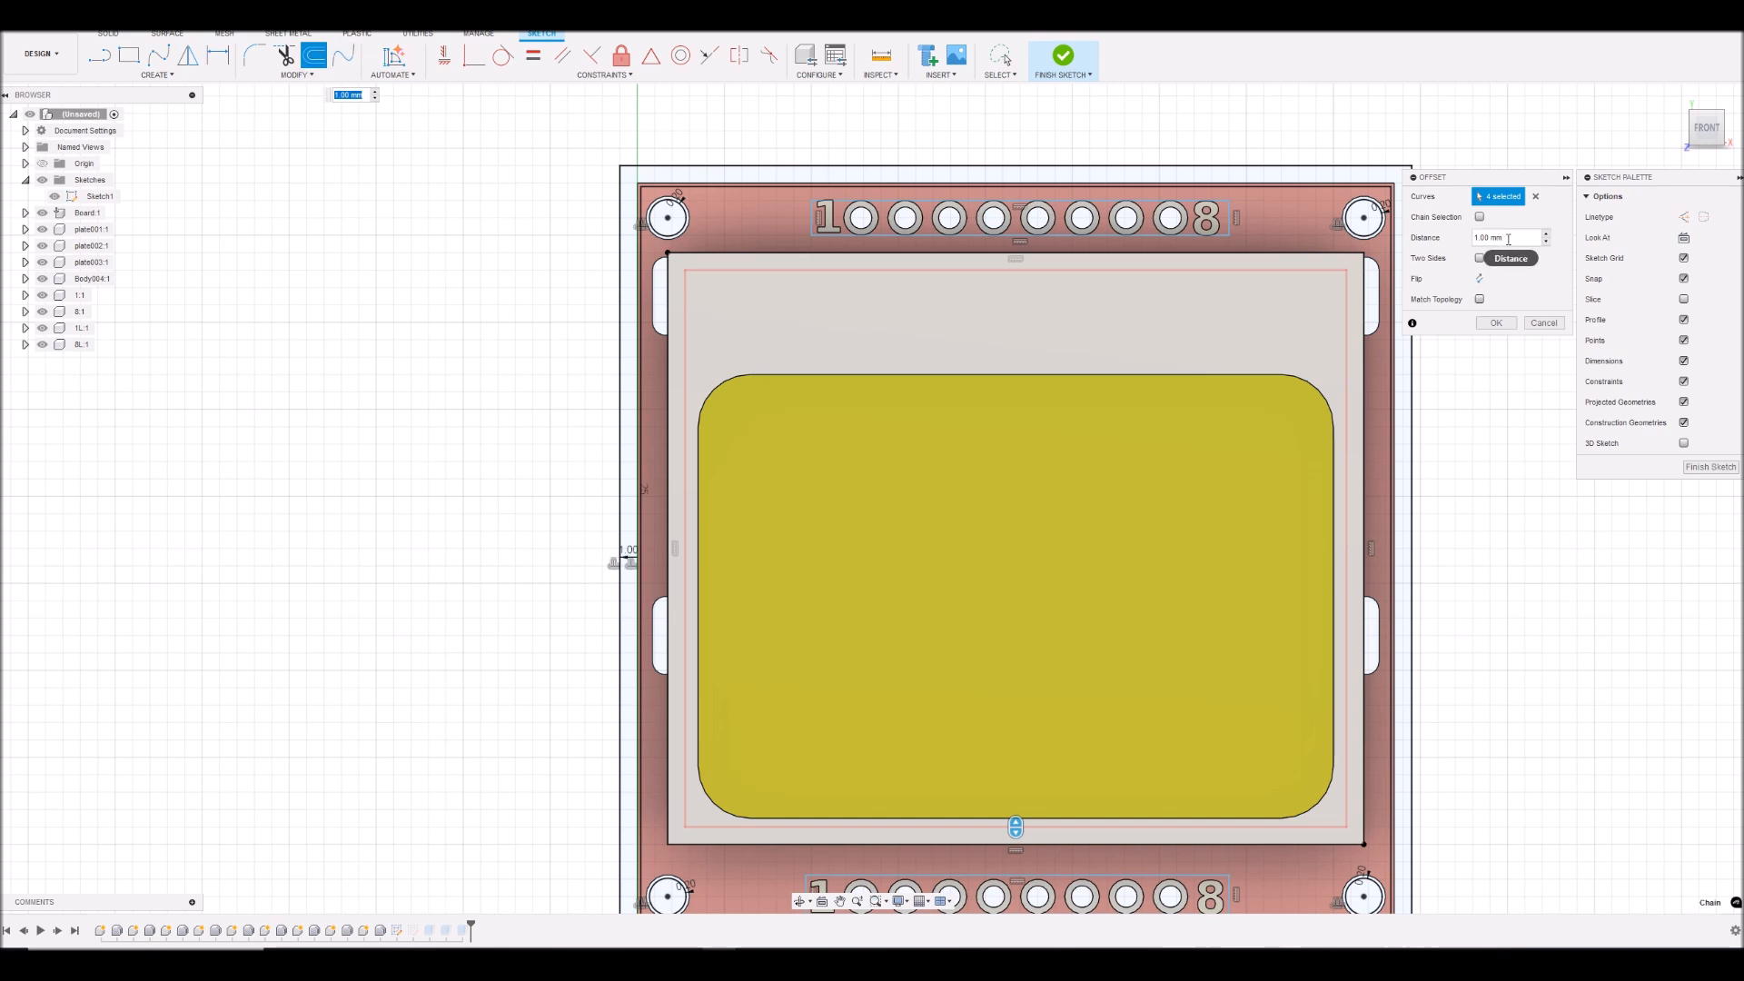
pyautogui.click(1508, 239)
pyautogui.write('0.2')
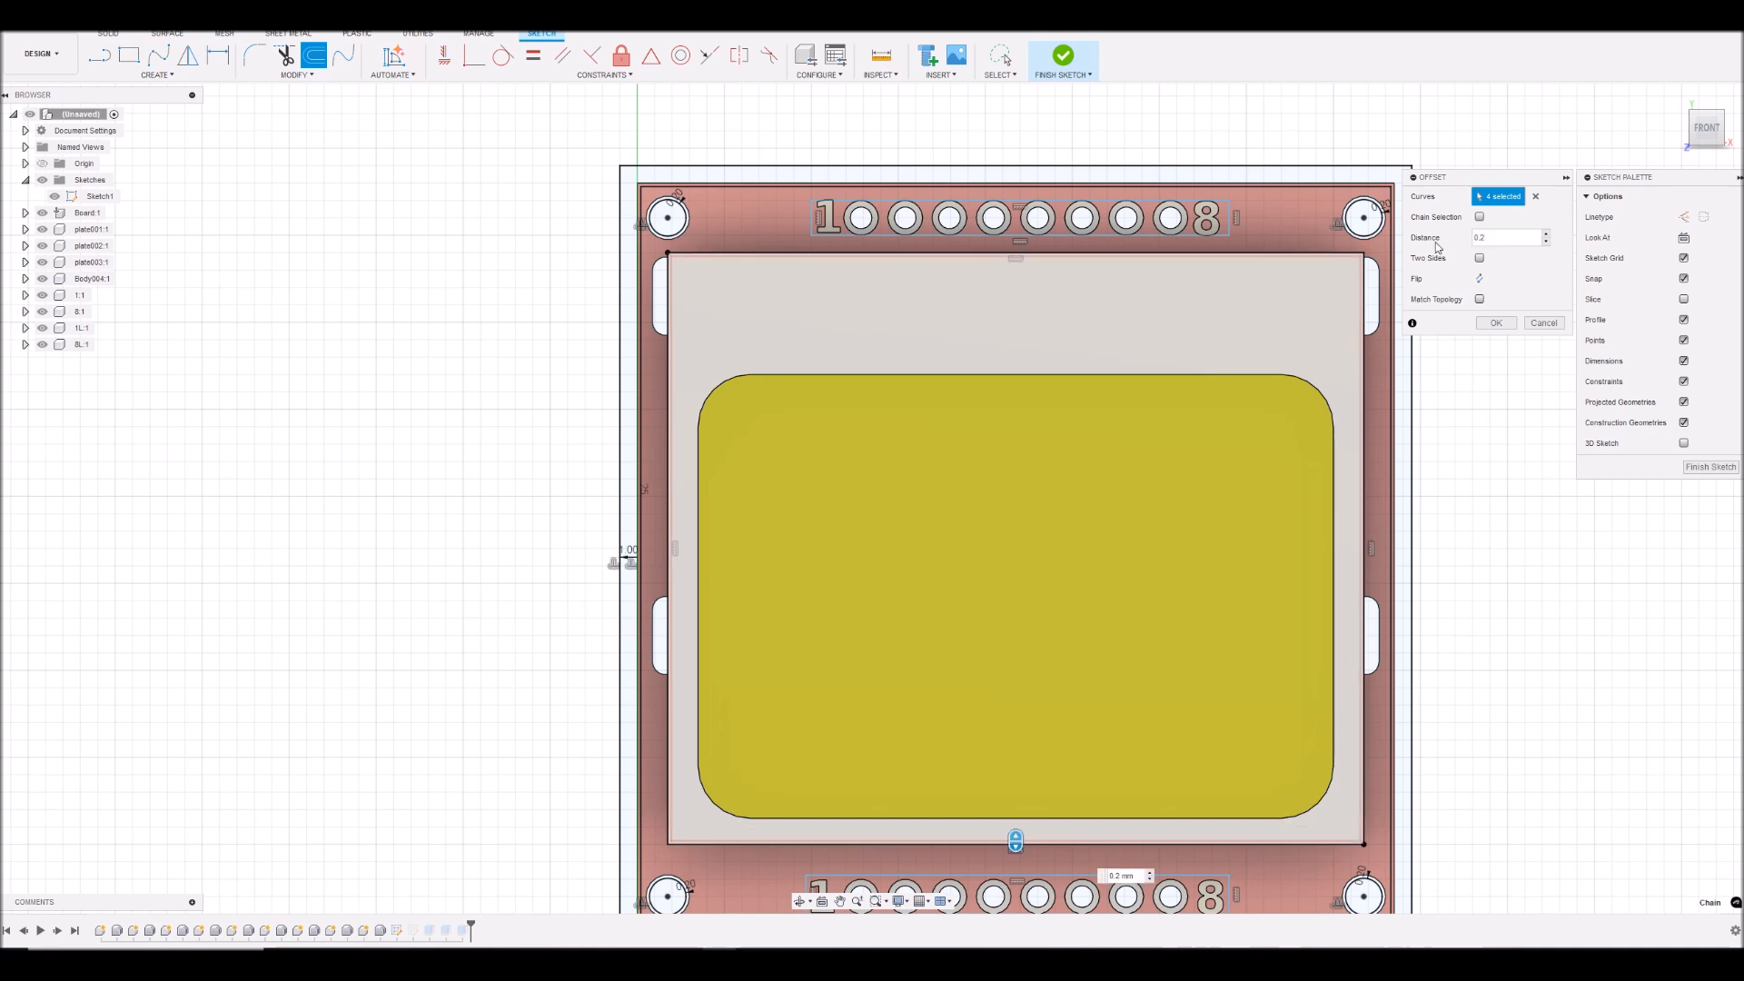
pyautogui.click(1481, 279)
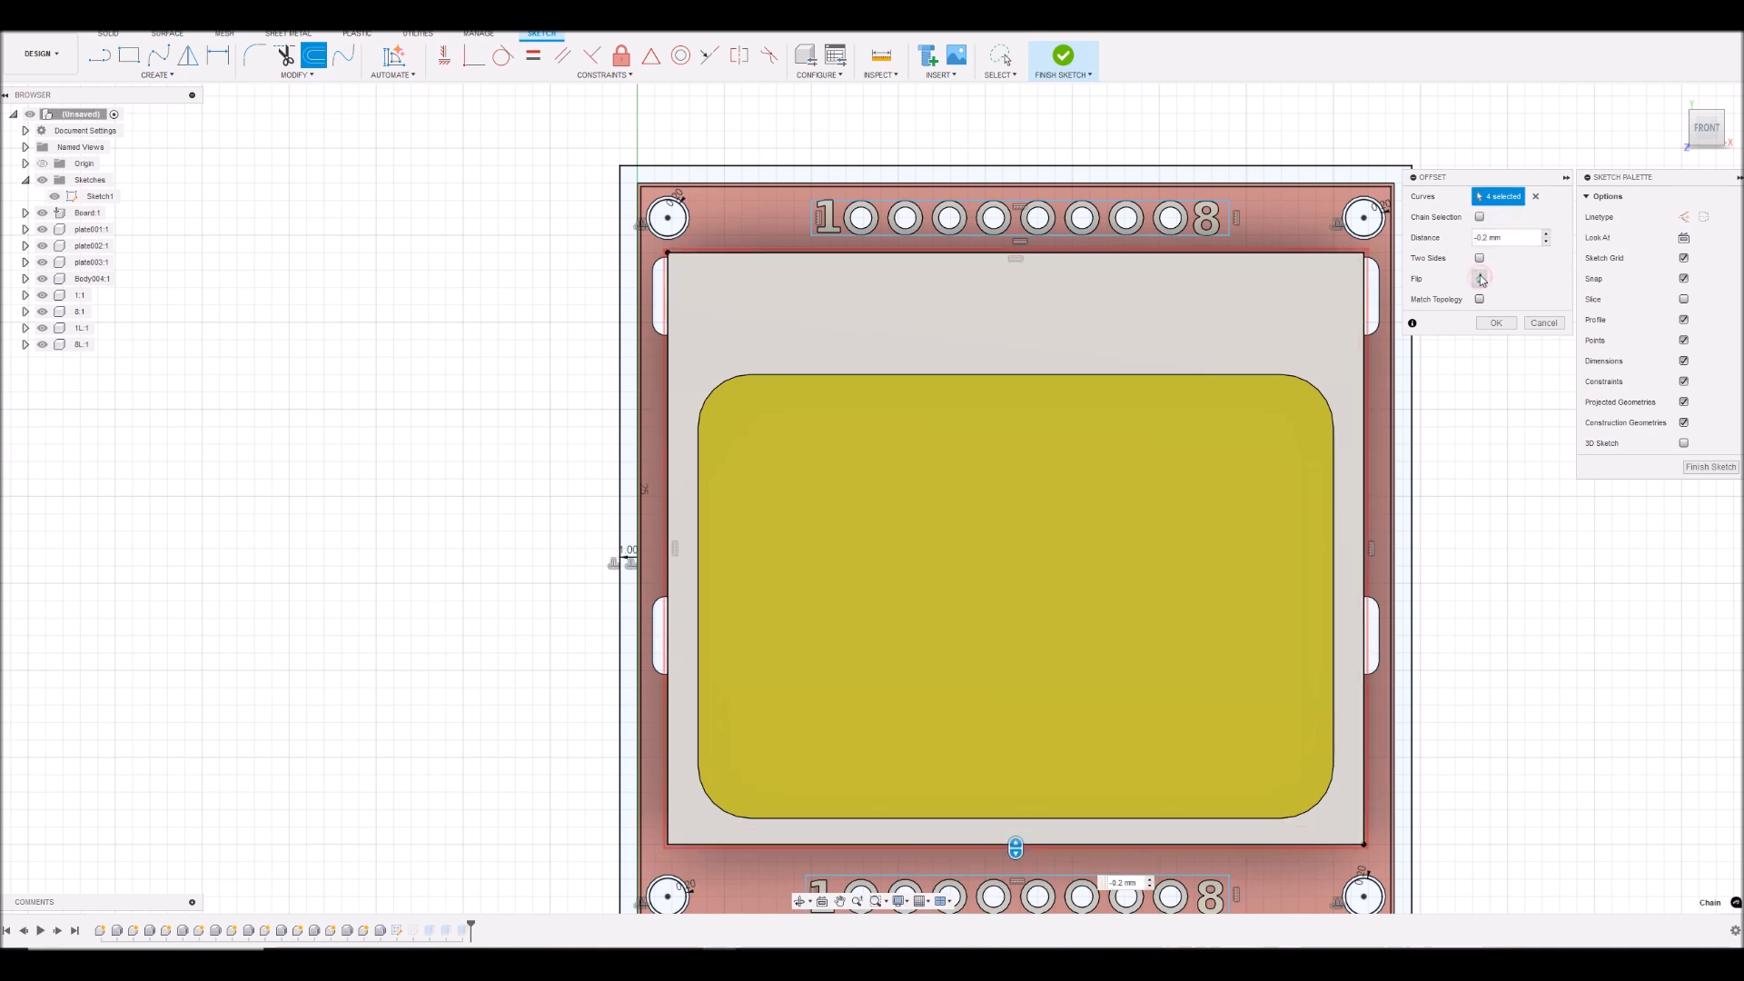
pyautogui.click(1497, 324)
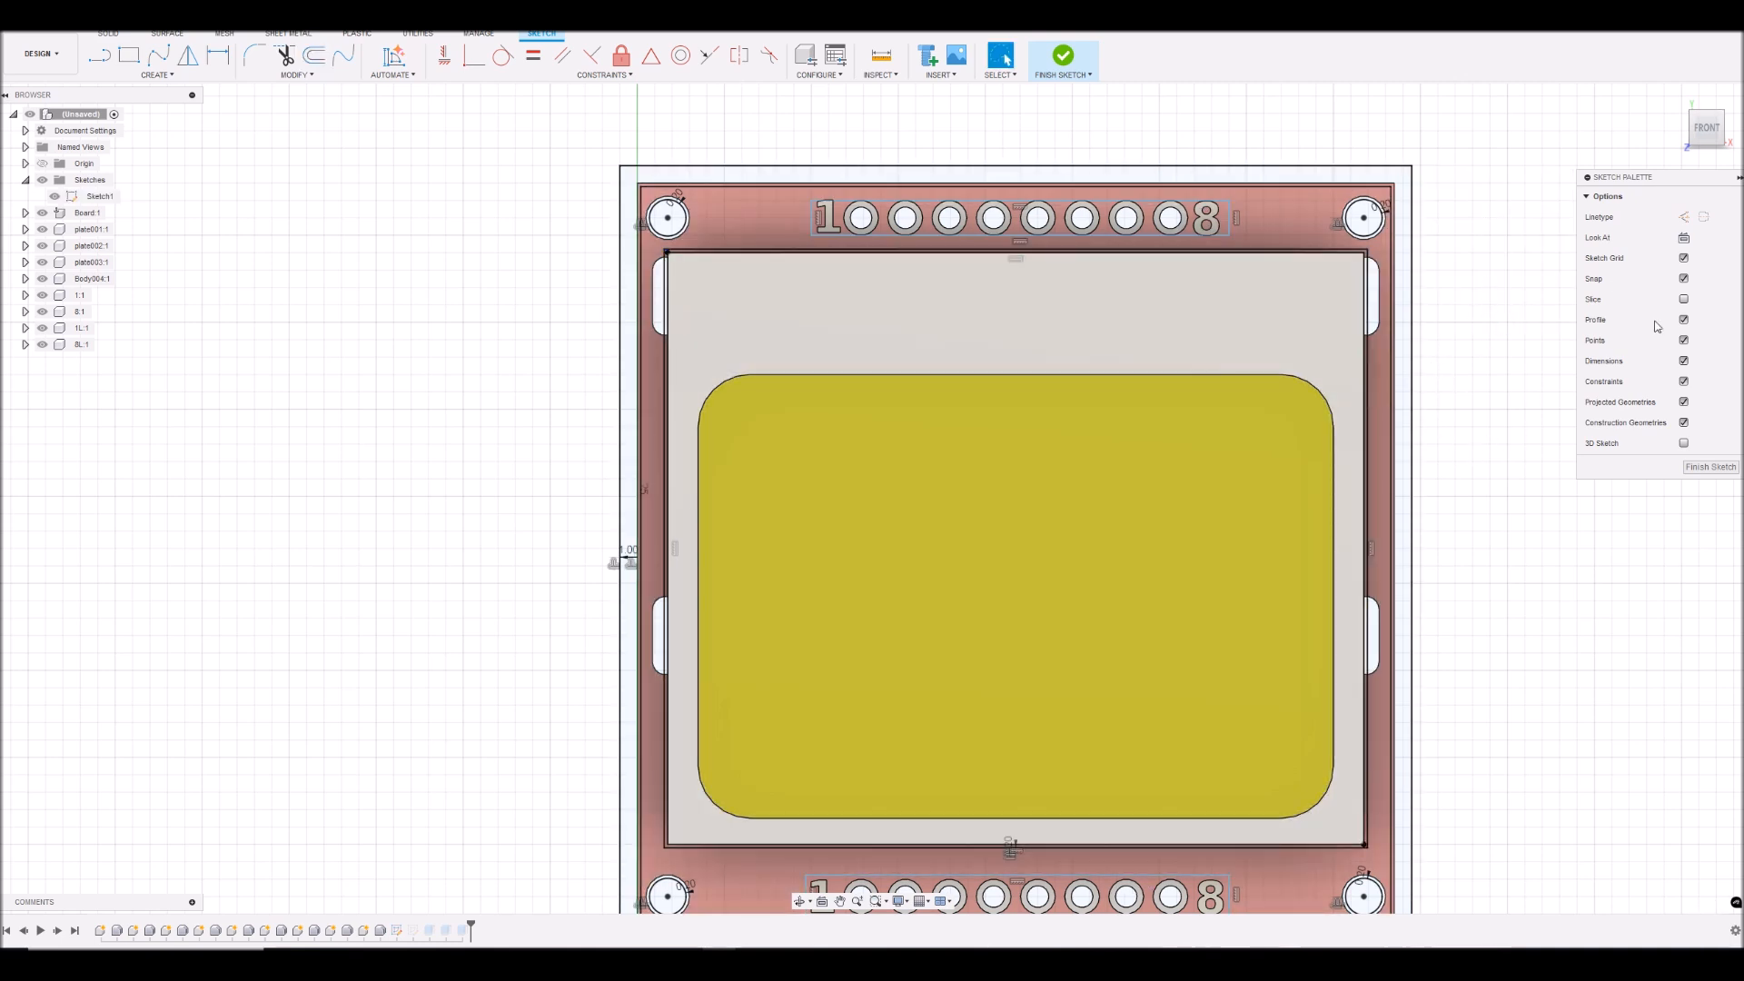
pyautogui.click(1713, 466)
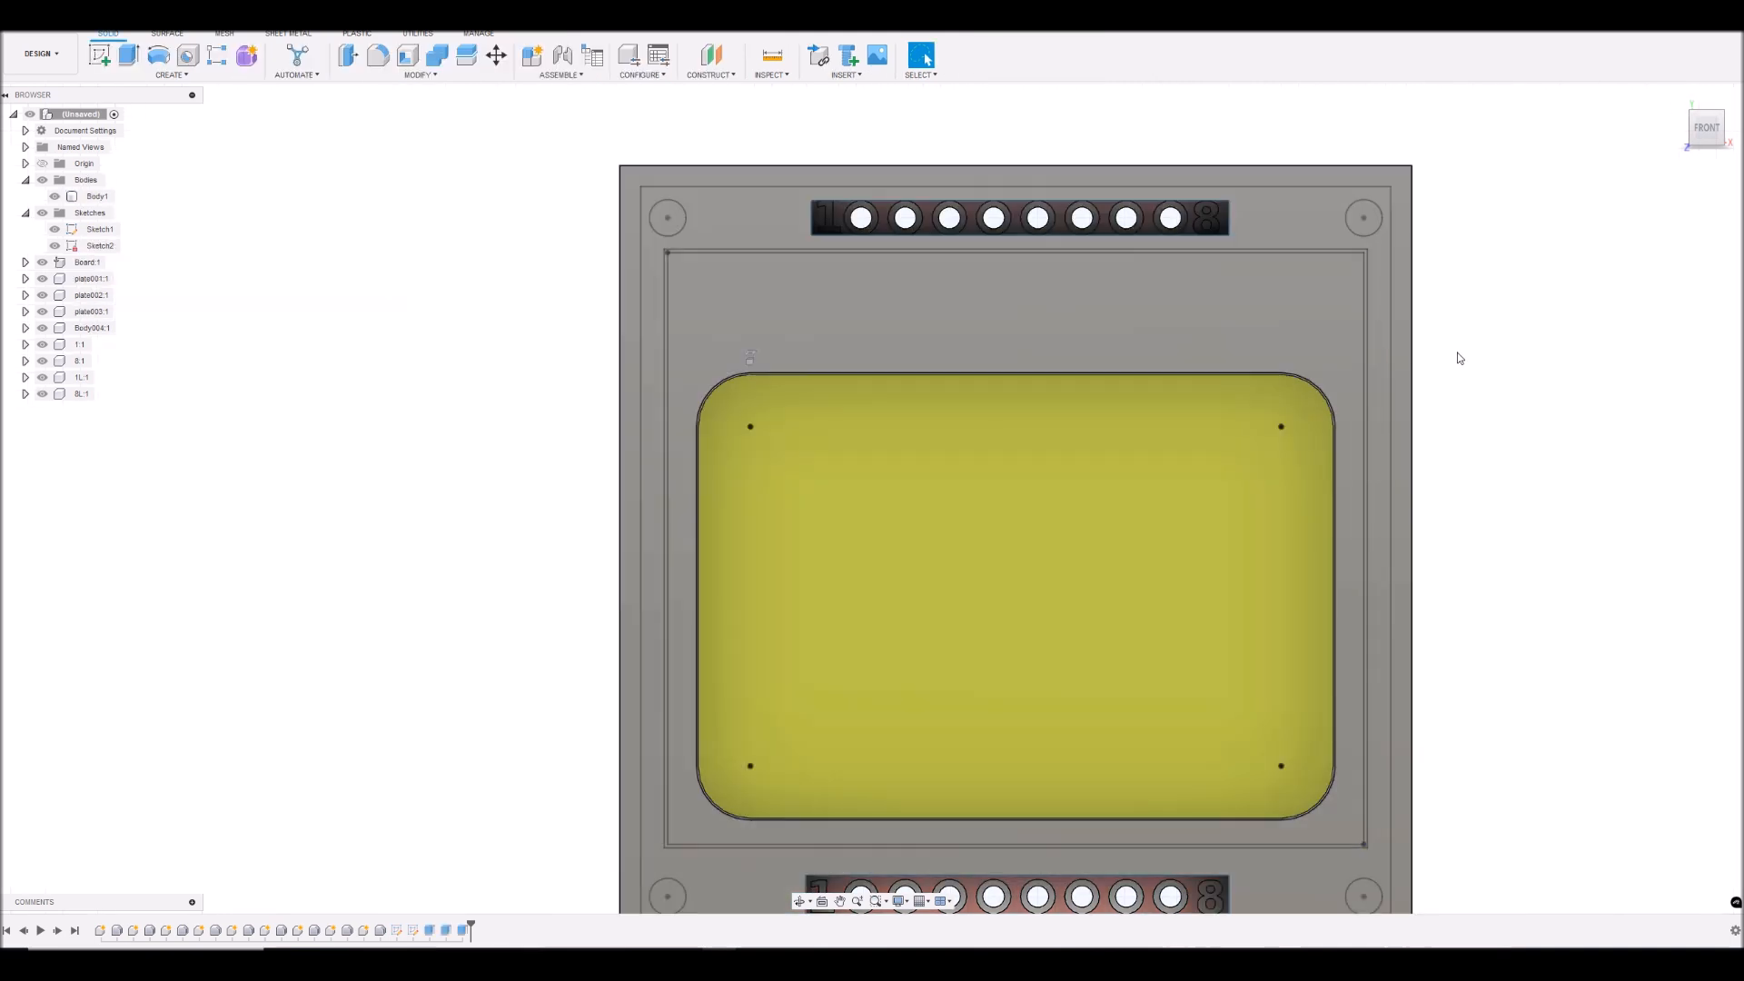
# - Keep both sketches visible and hide Body1, the board, plate001 and plate002
pyautogui.scroll(-3, 1454, 358)
pyautogui.scroll(3, 1470, 343)
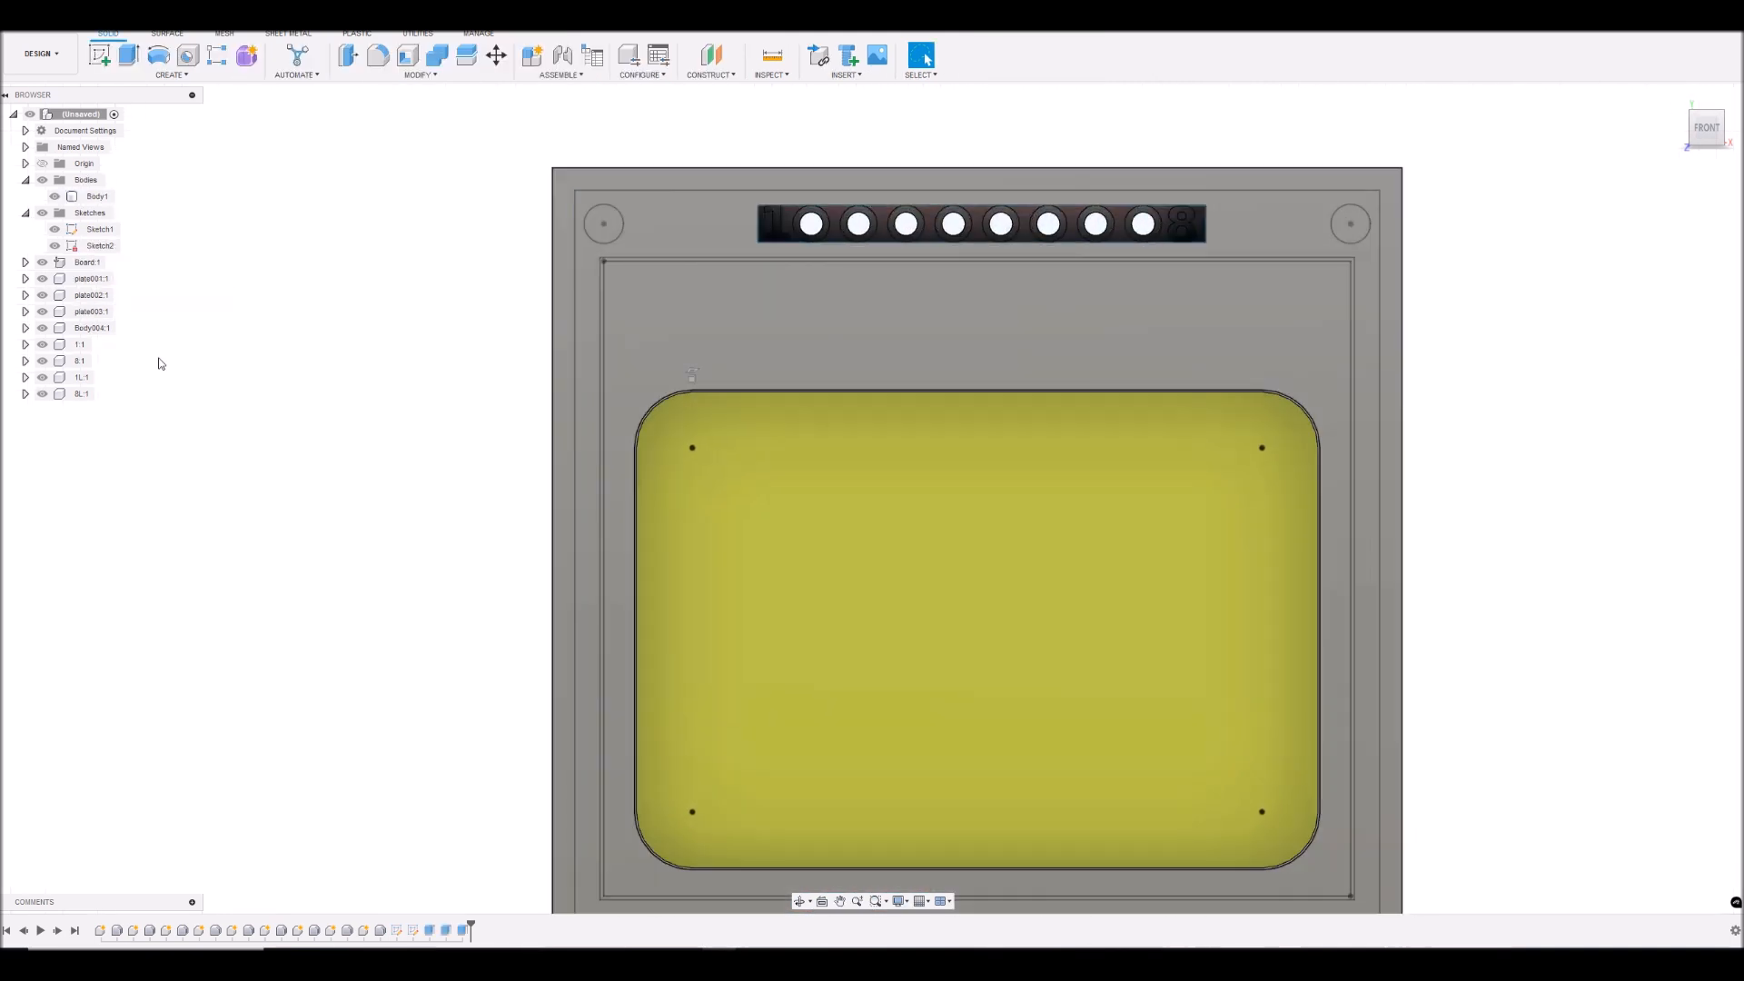
pyautogui.click(56, 249)
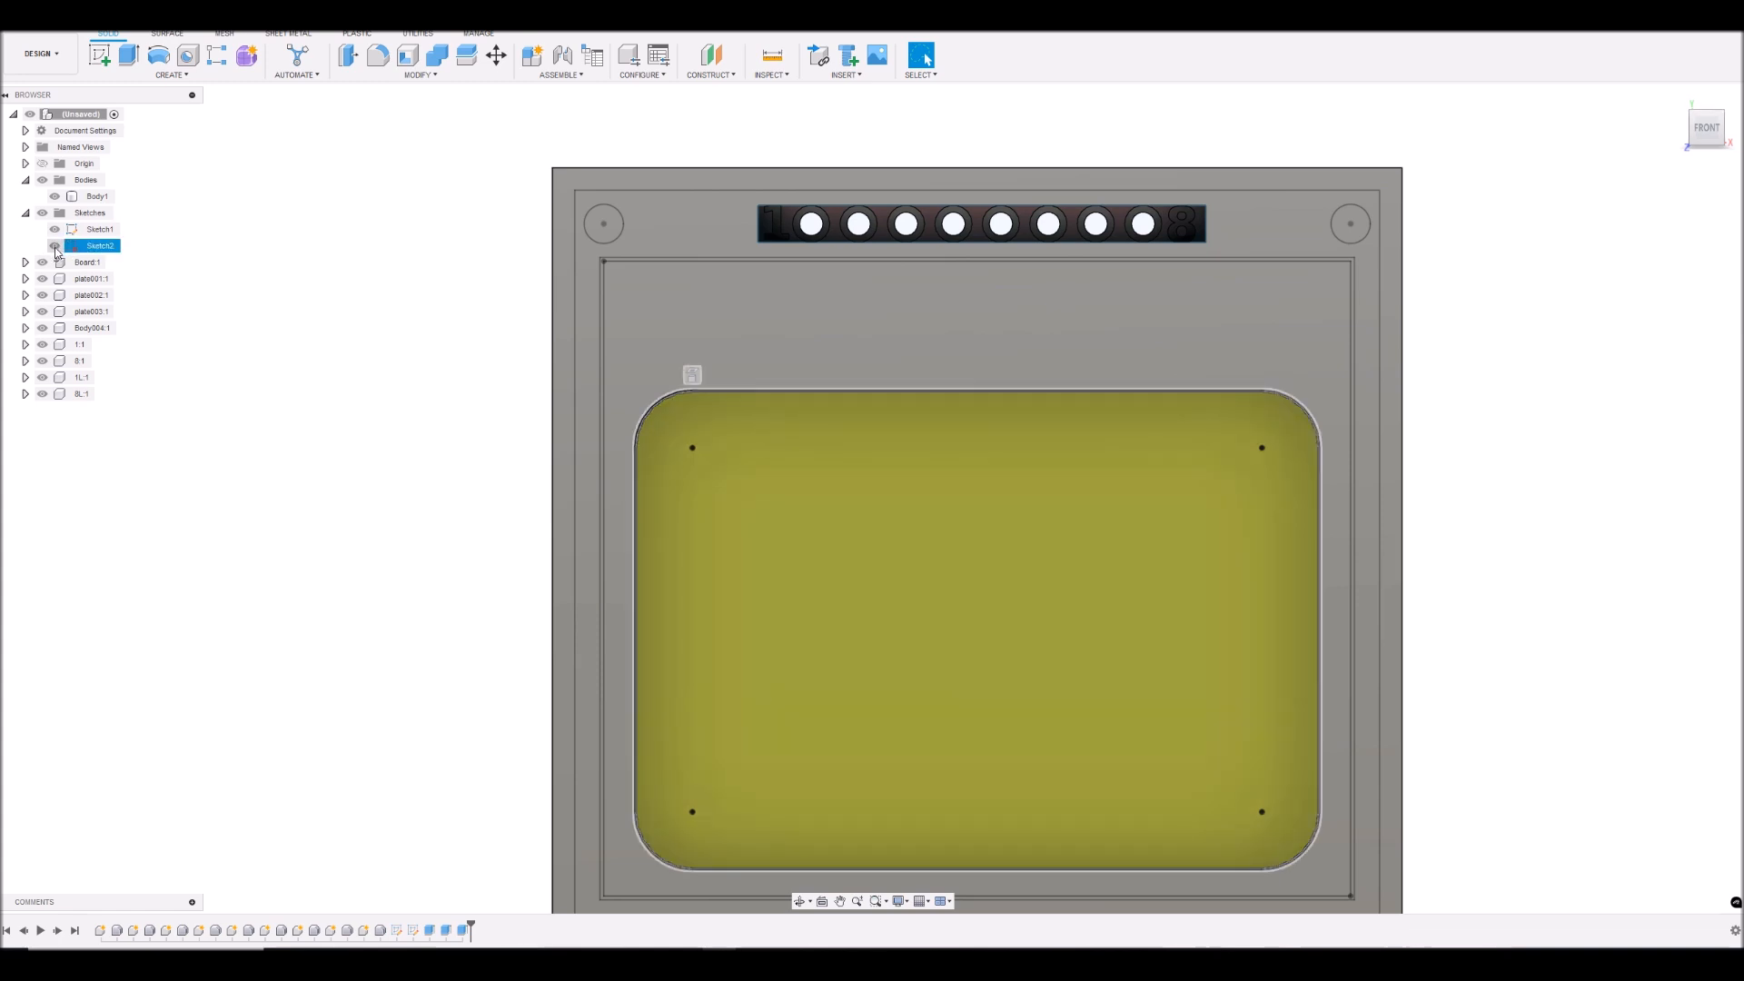
pyautogui.click(55, 248)
pyautogui.click(55, 245)
pyautogui.click(55, 197)
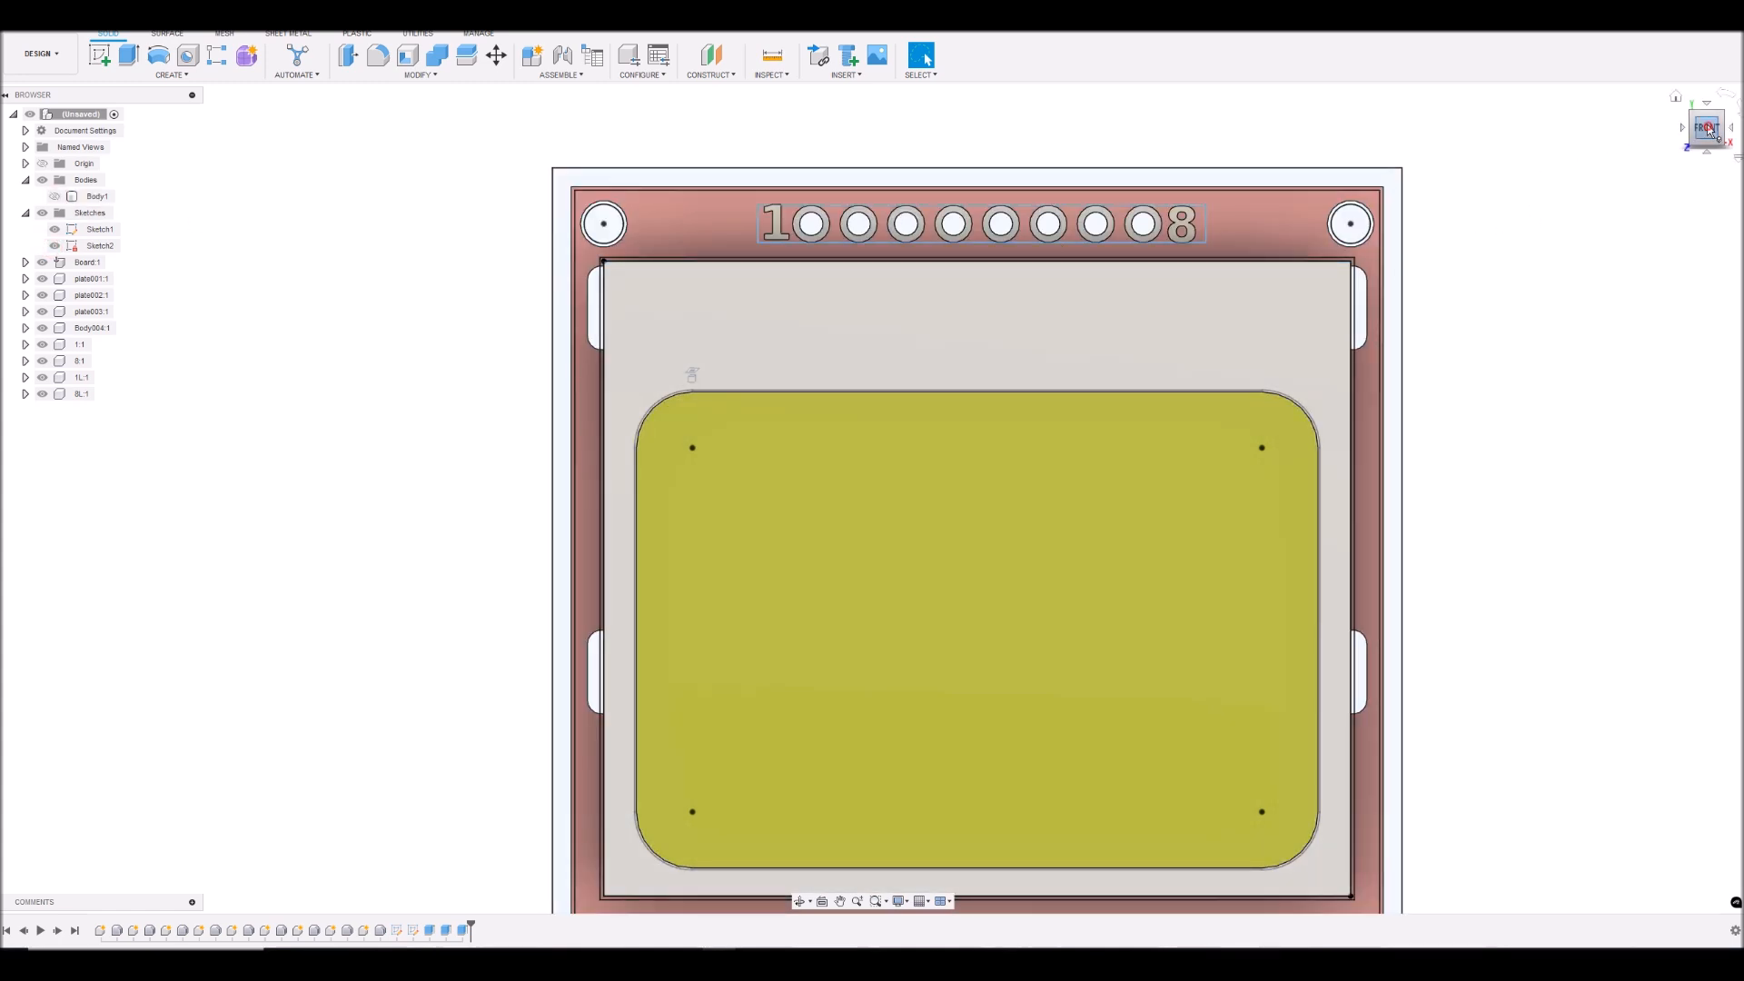
pyautogui.keyDown('shift'); pyautogui.moveTo(1650, 133); pyautogui.dragTo(1677, 91, button='middle'); pyautogui.keyUp('shift')
pyautogui.click(42, 263)
pyautogui.click(41, 296)
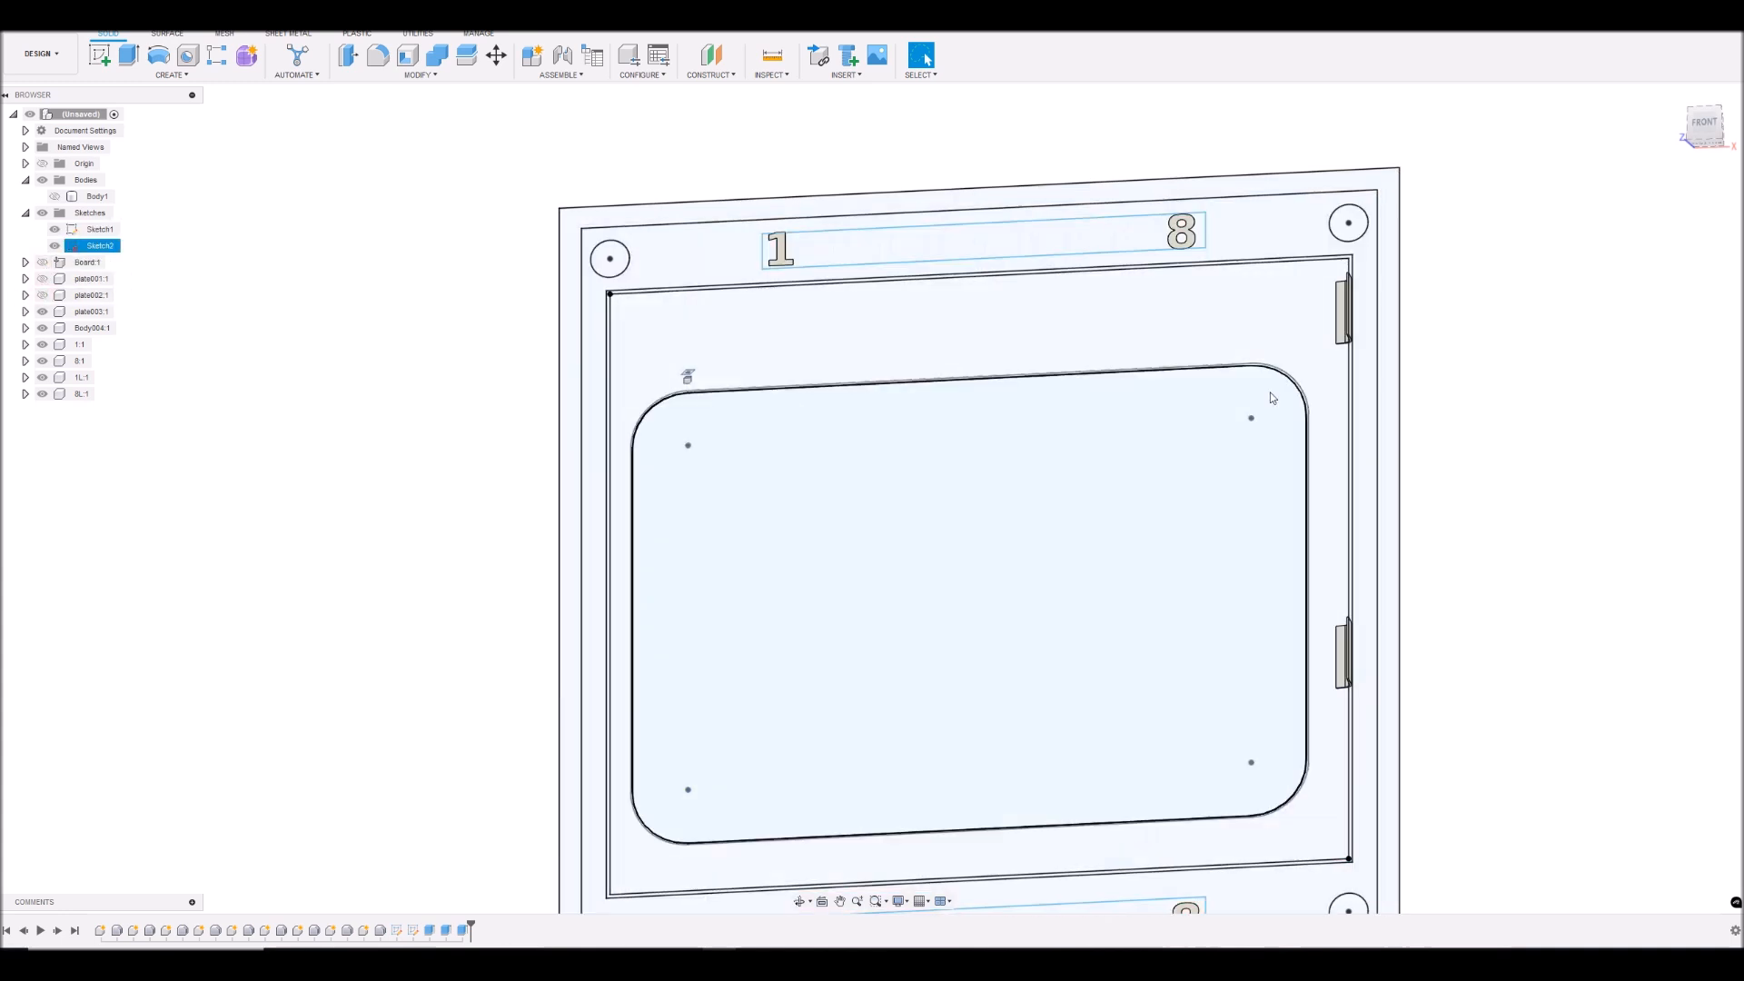
# - Hide plate003, Body004 and the 1, 8, 1L and 8L components so only the sketches are shown
pyautogui.scroll(3, 1318, 268)
pyautogui.scroll(2, 1317, 272)
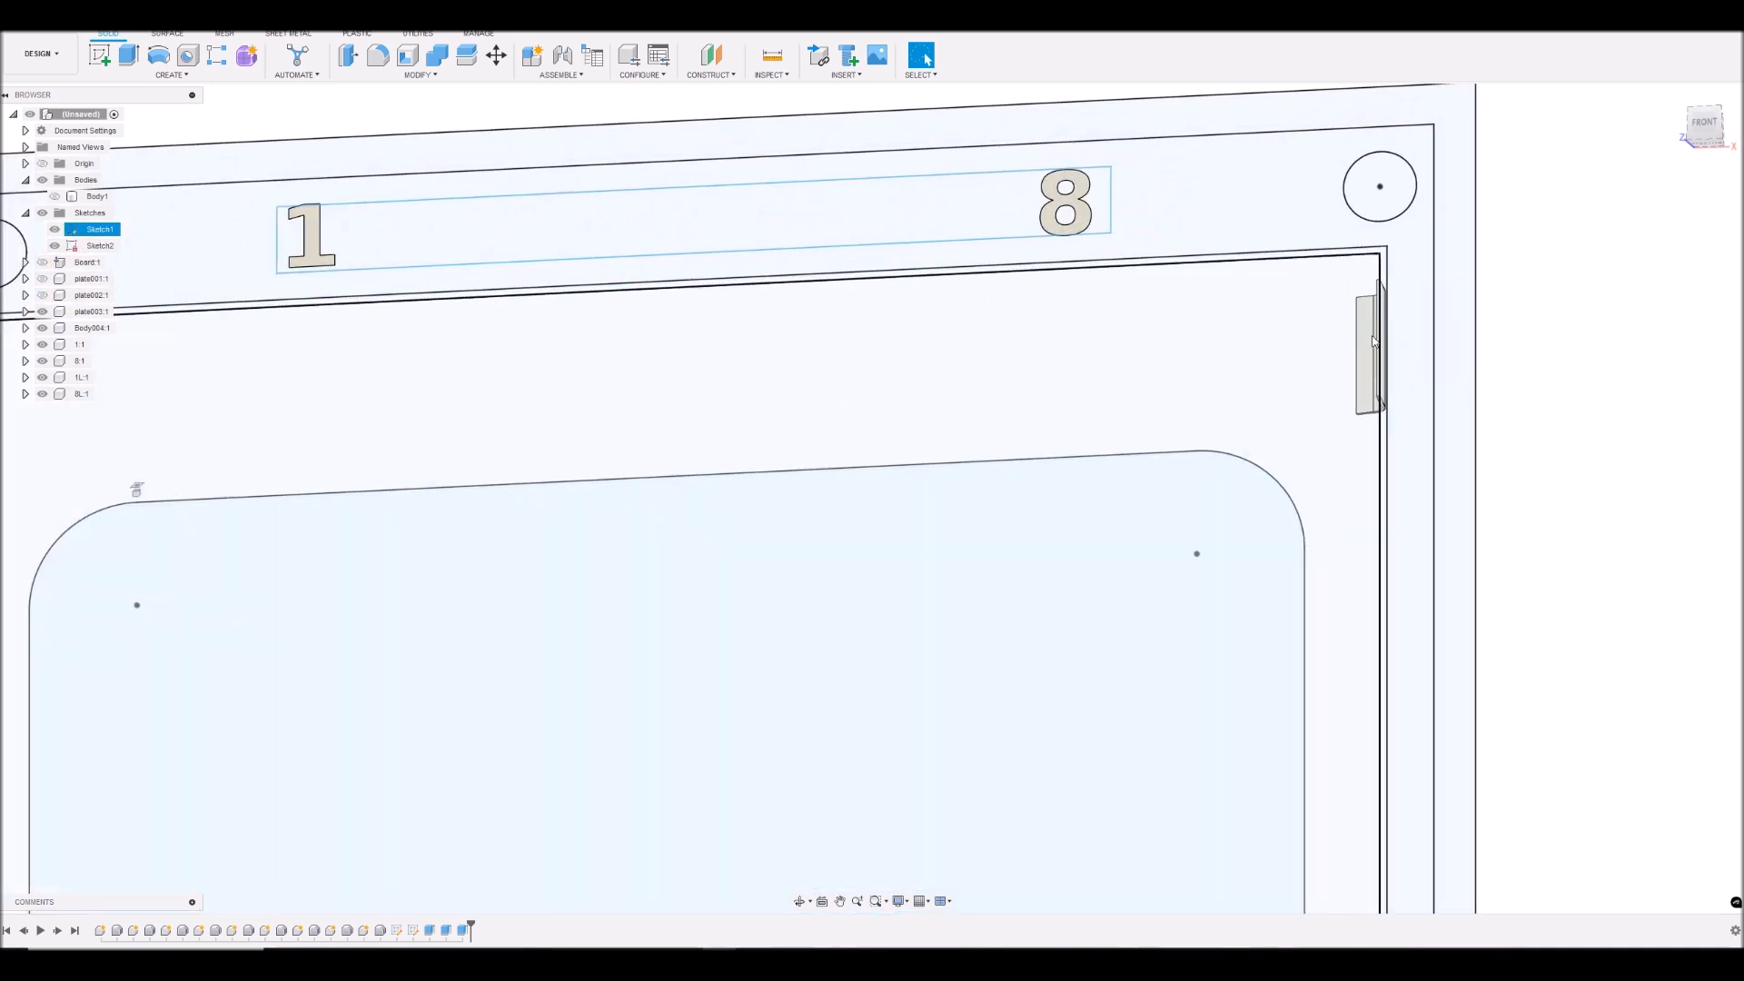
pyautogui.scroll(2, 1246, 276)
pyautogui.click(1438, 258)
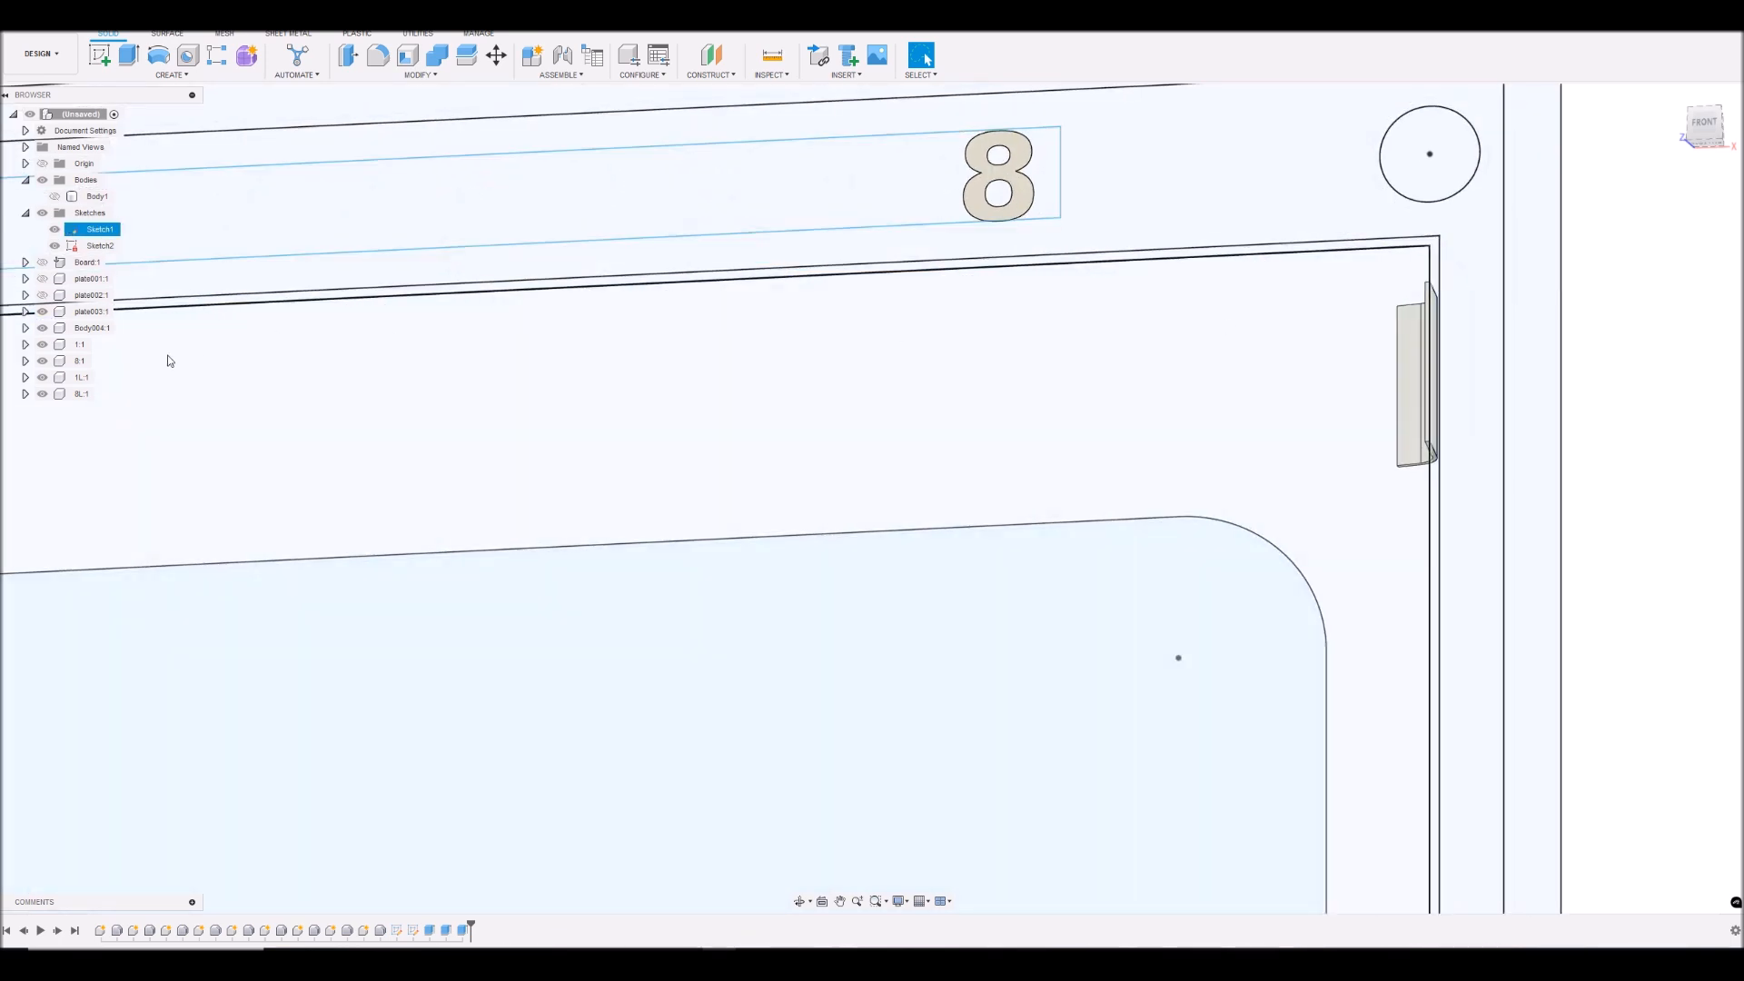
pyautogui.click(41, 311)
pyautogui.click(40, 311)
pyautogui.click(41, 312)
pyautogui.click(42, 329)
pyautogui.click(42, 346)
pyautogui.click(42, 362)
pyautogui.click(43, 378)
pyautogui.click(43, 393)
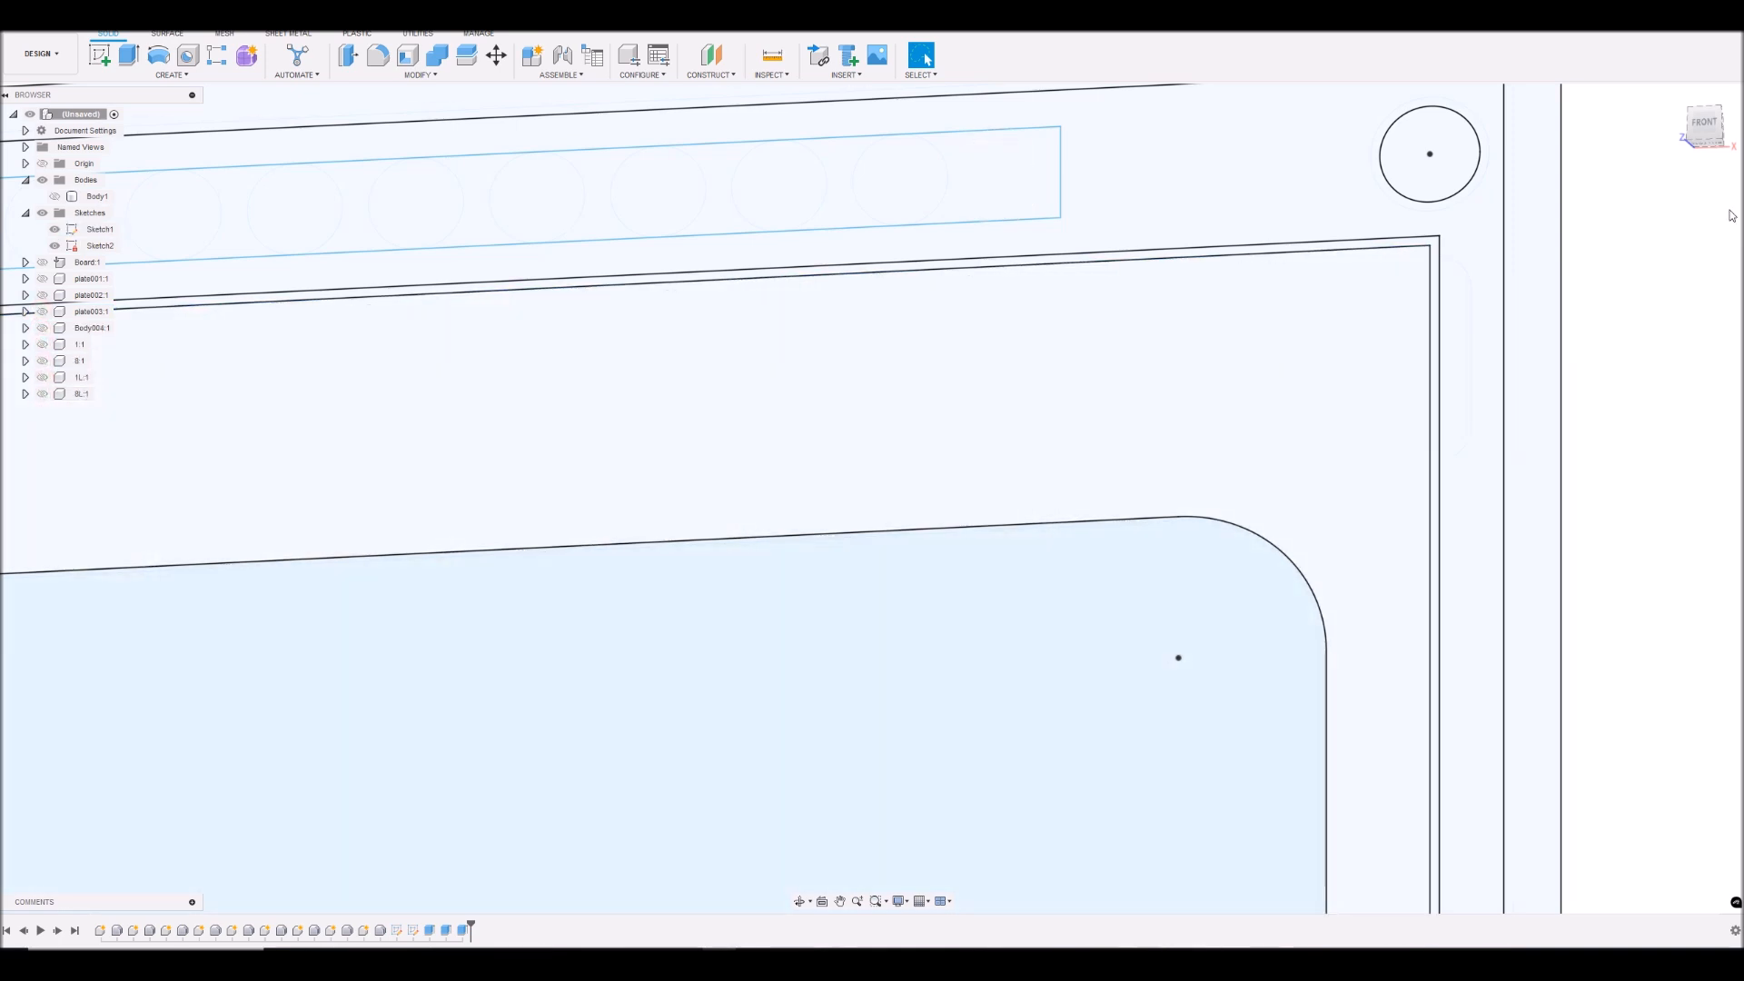
# - From the front view, select Sketch1's outer border, the main frame profile around the display and the upper-right side notch
pyautogui.click(1706, 124)
pyautogui.click(1435, 333)
pyautogui.scroll(-5, 1453, 325)
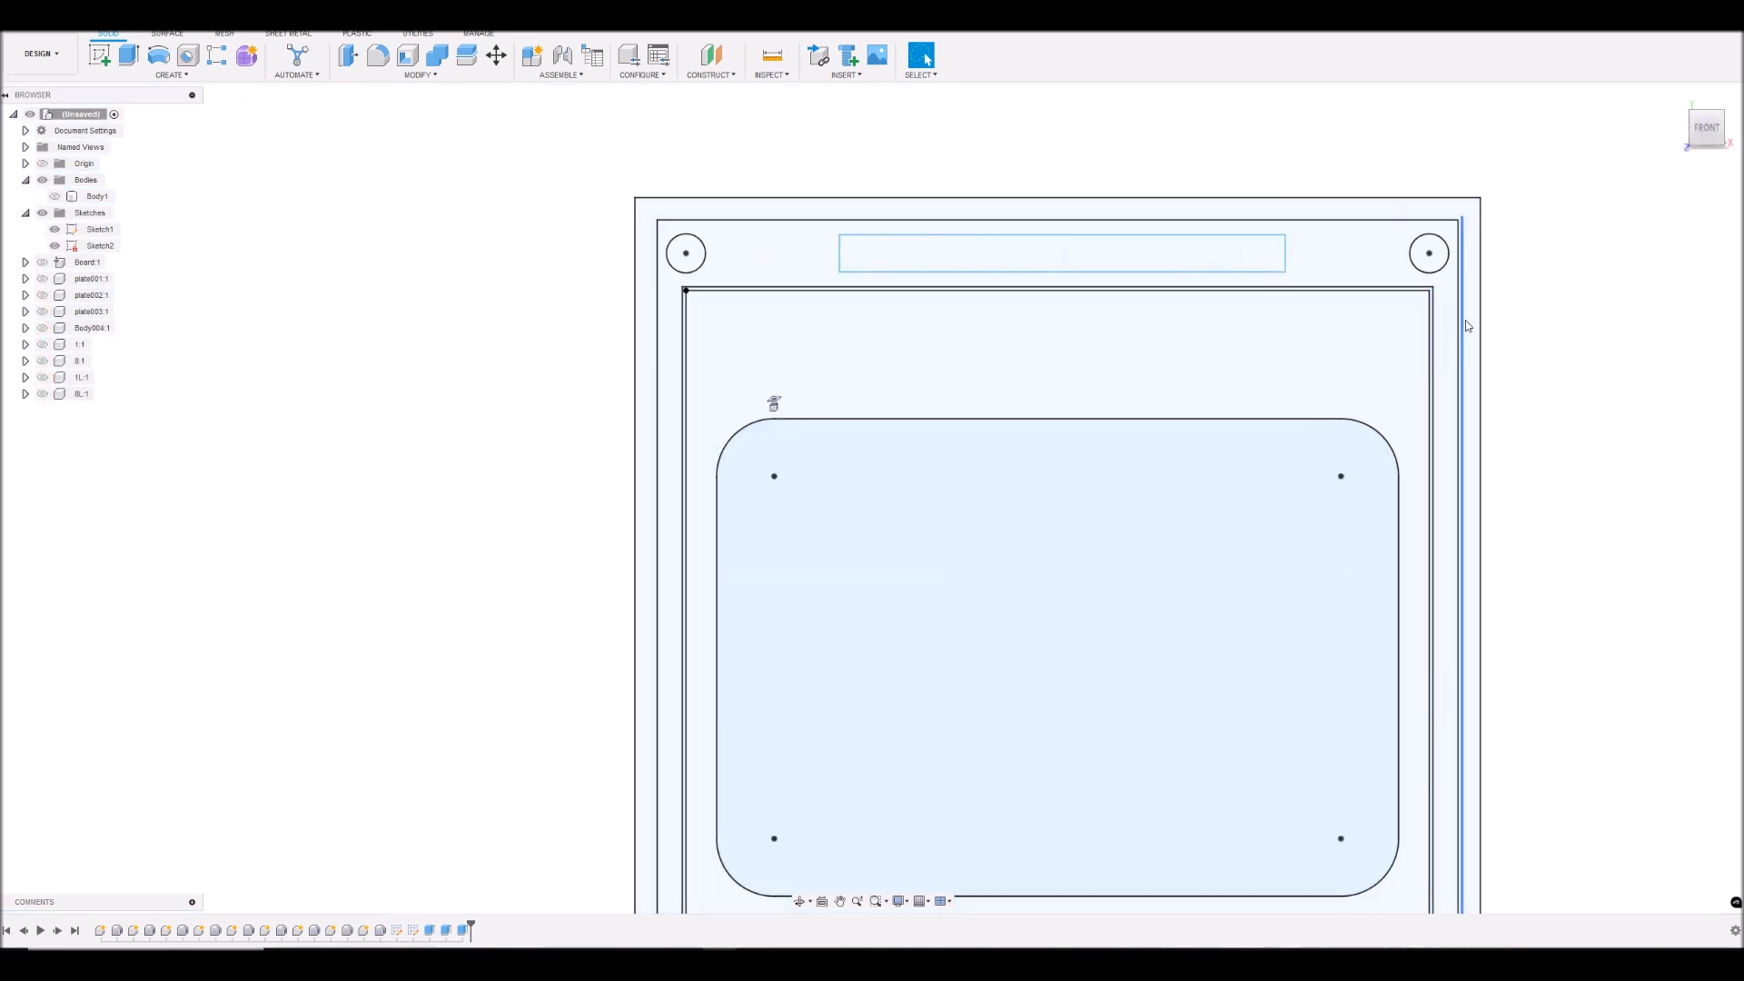
pyautogui.scroll(5, 1488, 330)
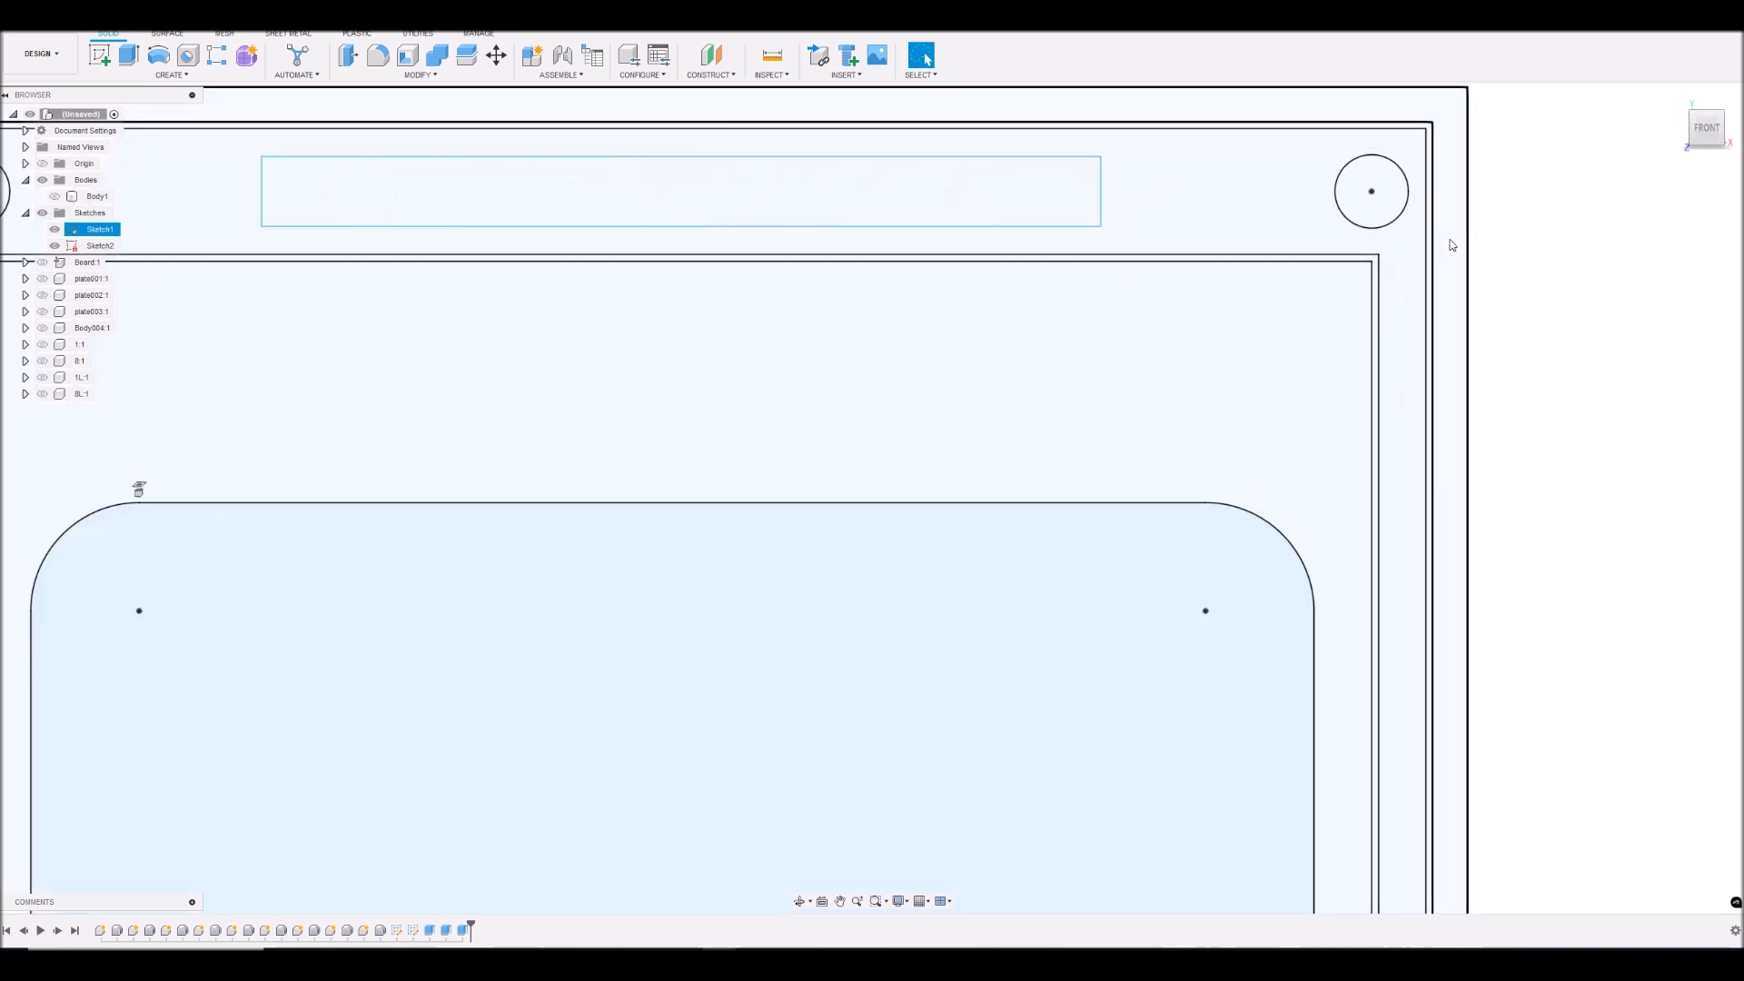
pyautogui.scroll(-3, 1458, 227)
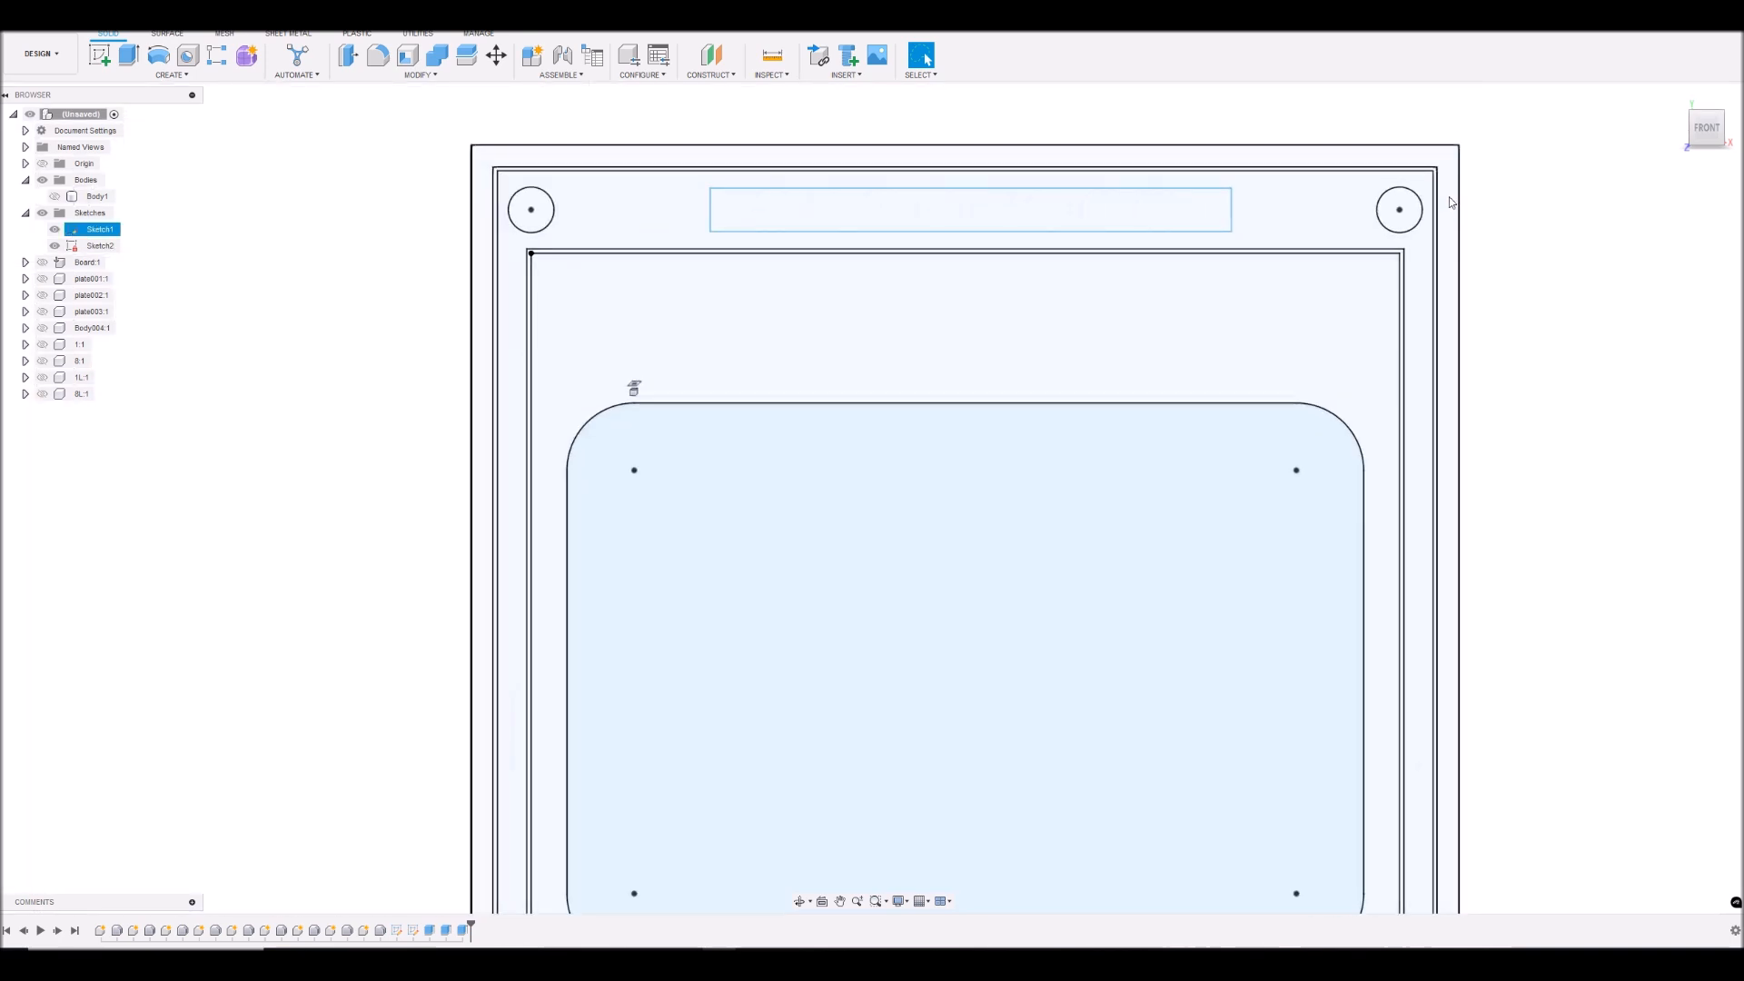
pyautogui.click(1446, 196)
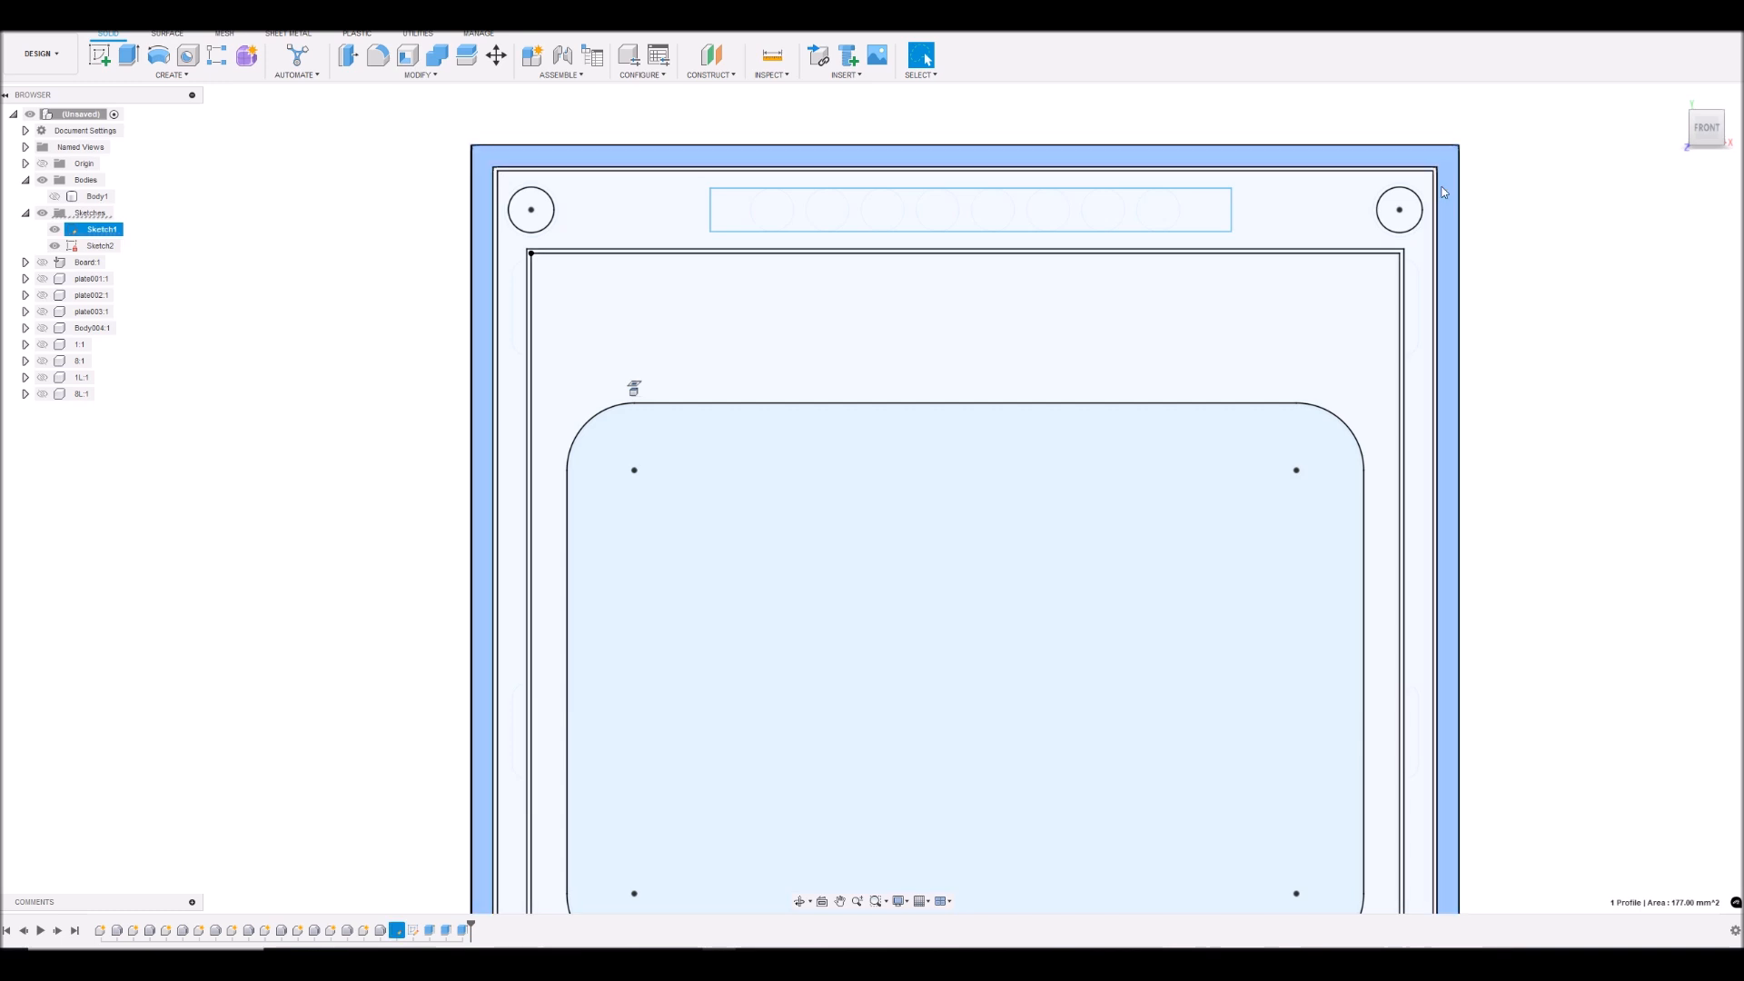
pyautogui.keyDown('shift'); pyautogui.click(1328, 201); pyautogui.keyUp('shift')
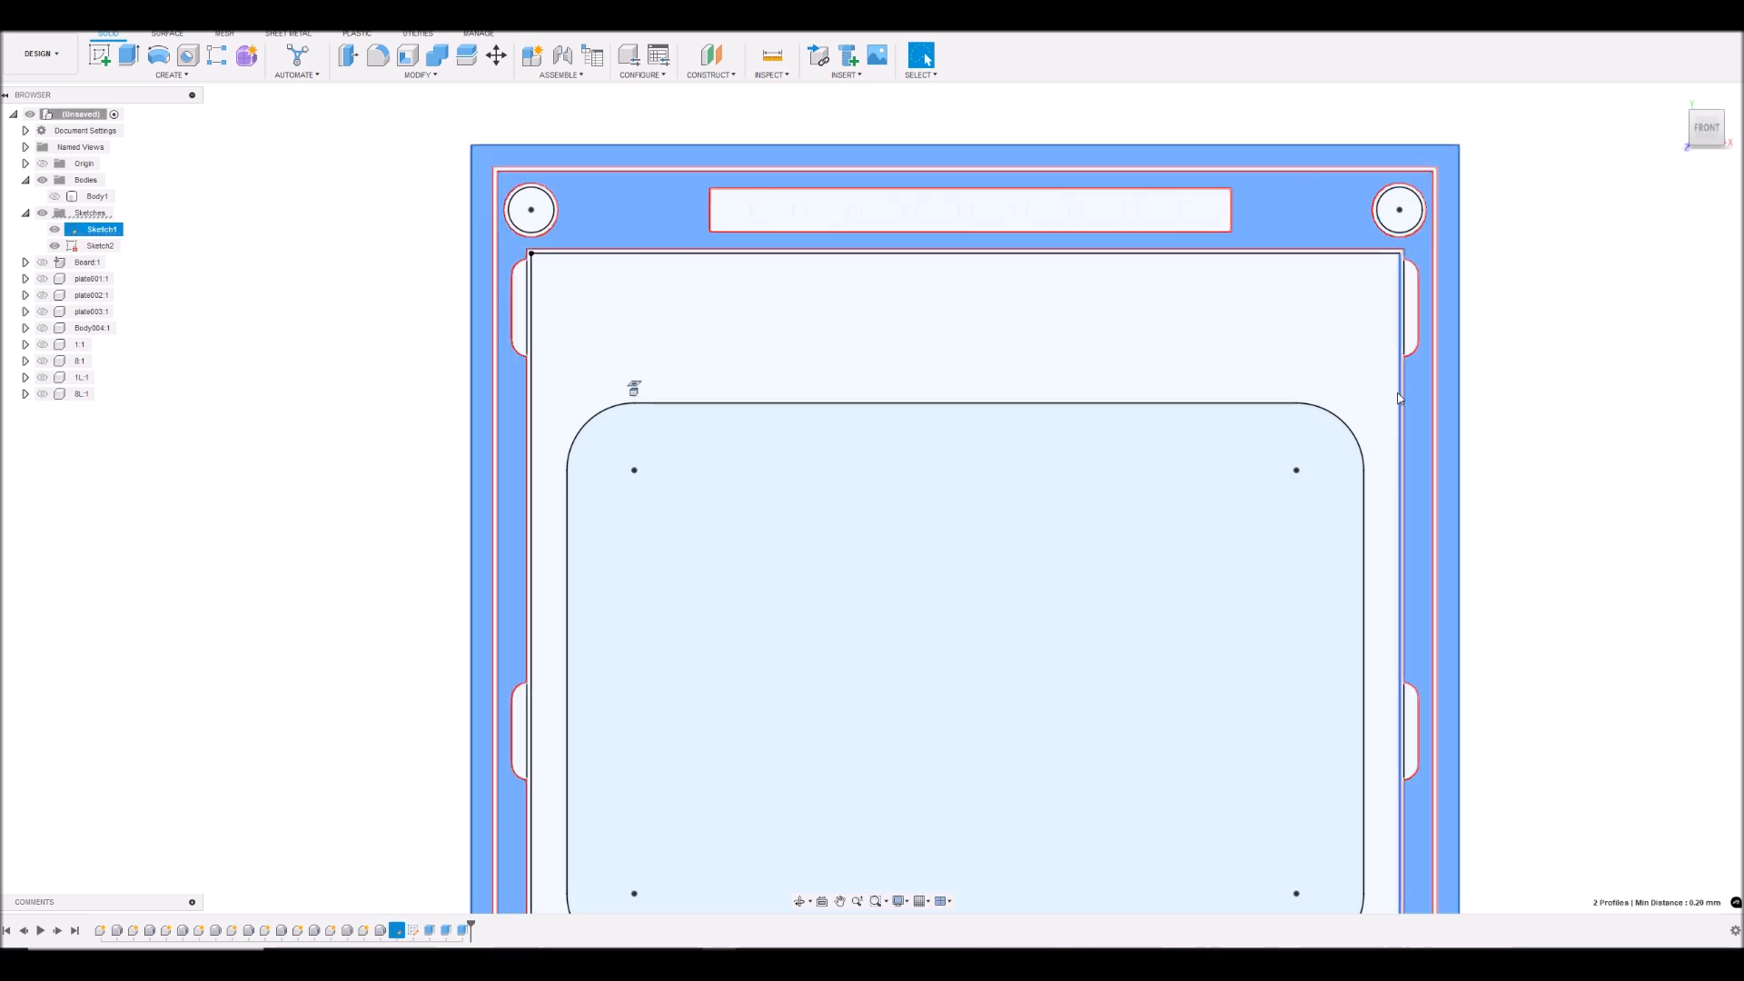
pyautogui.scroll(3, 1443, 287)
pyautogui.keyDown('shift'); pyautogui.click(1402, 307); pyautogui.keyUp('shift')
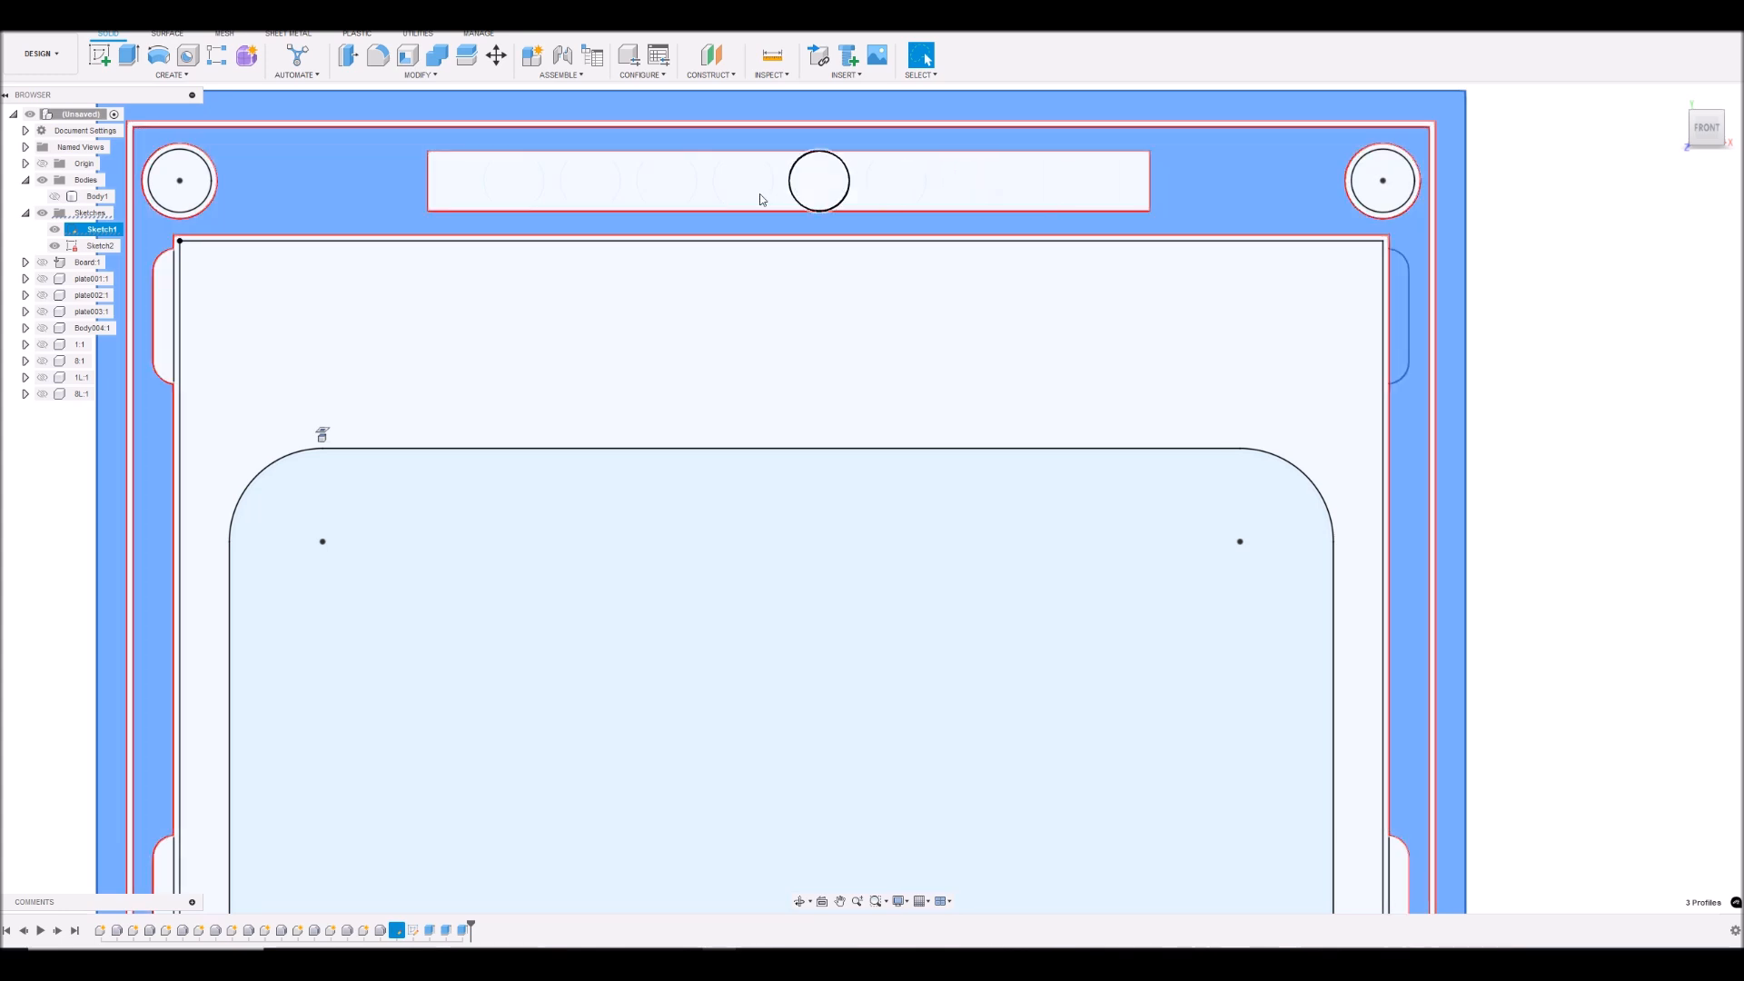
# - Add the upper-left hole with its ring, the upper-left notch and the narrow gap inside the outer border to the profile selection
pyautogui.keyDown('shift'); pyautogui.click(190, 185); pyautogui.keyUp('shift')
pyautogui.keyDown('shift'); pyautogui.click(163, 307); pyautogui.keyUp('shift')
pyautogui.scroll(-3, 227, 206)
pyautogui.scroll(6, 290, 198)
pyautogui.keyDown('shift'); pyautogui.click(253, 115); pyautogui.keyUp('shift')
pyautogui.scroll(-3, 312, 182)
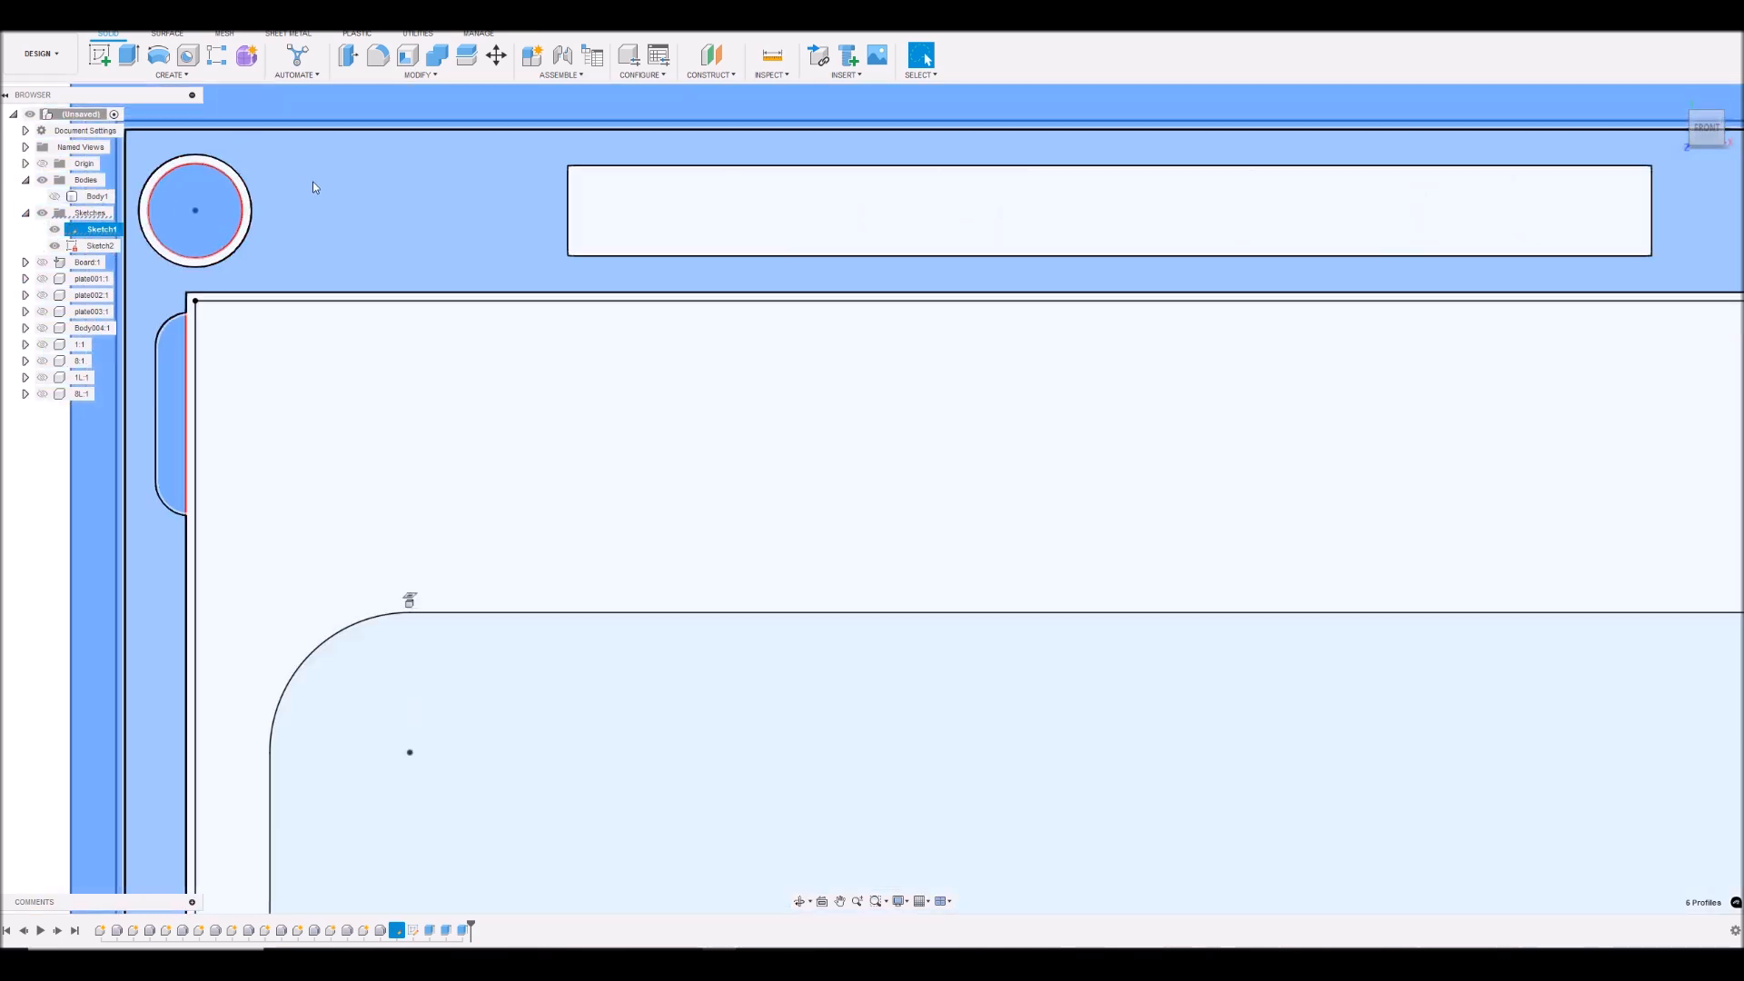
pyautogui.scroll(4, 221, 157)
pyautogui.keyDown('shift'); pyautogui.click(308, 212); pyautogui.keyUp('shift')
pyautogui.scroll(-5, 382, 233)
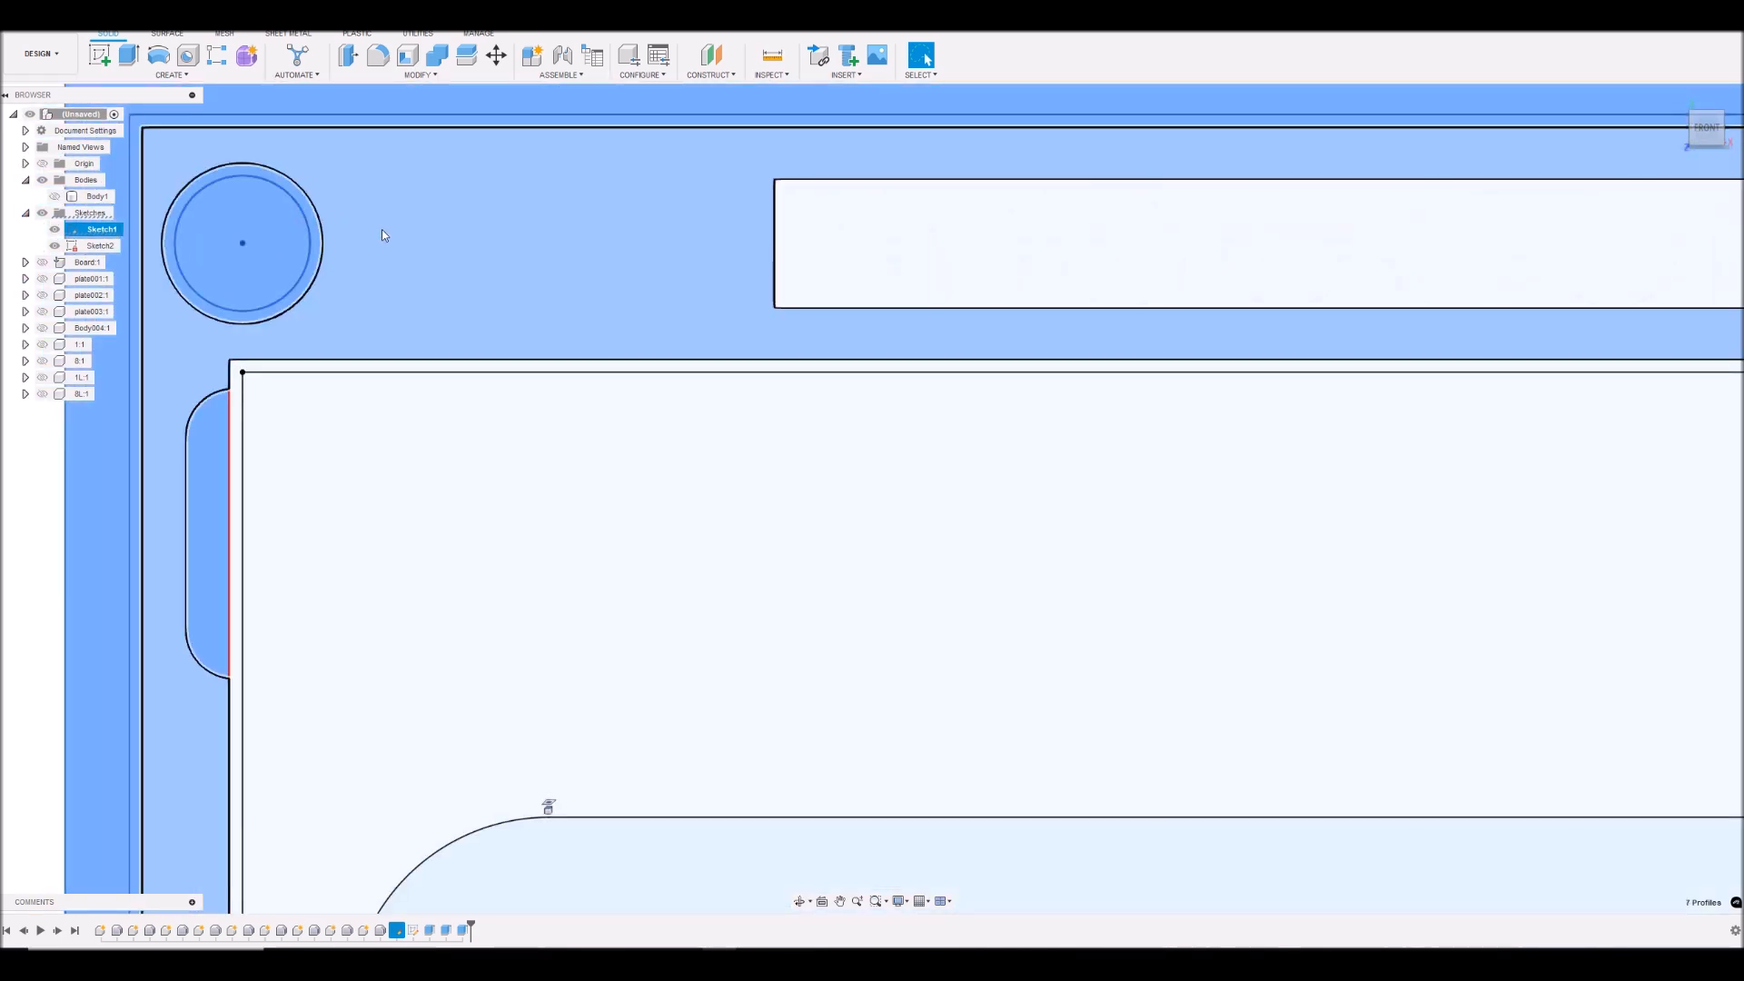
# - Add the upper-right hole with its ring and the lower-right side notch to the profile selection
pyautogui.scroll(5, 1006, 235)
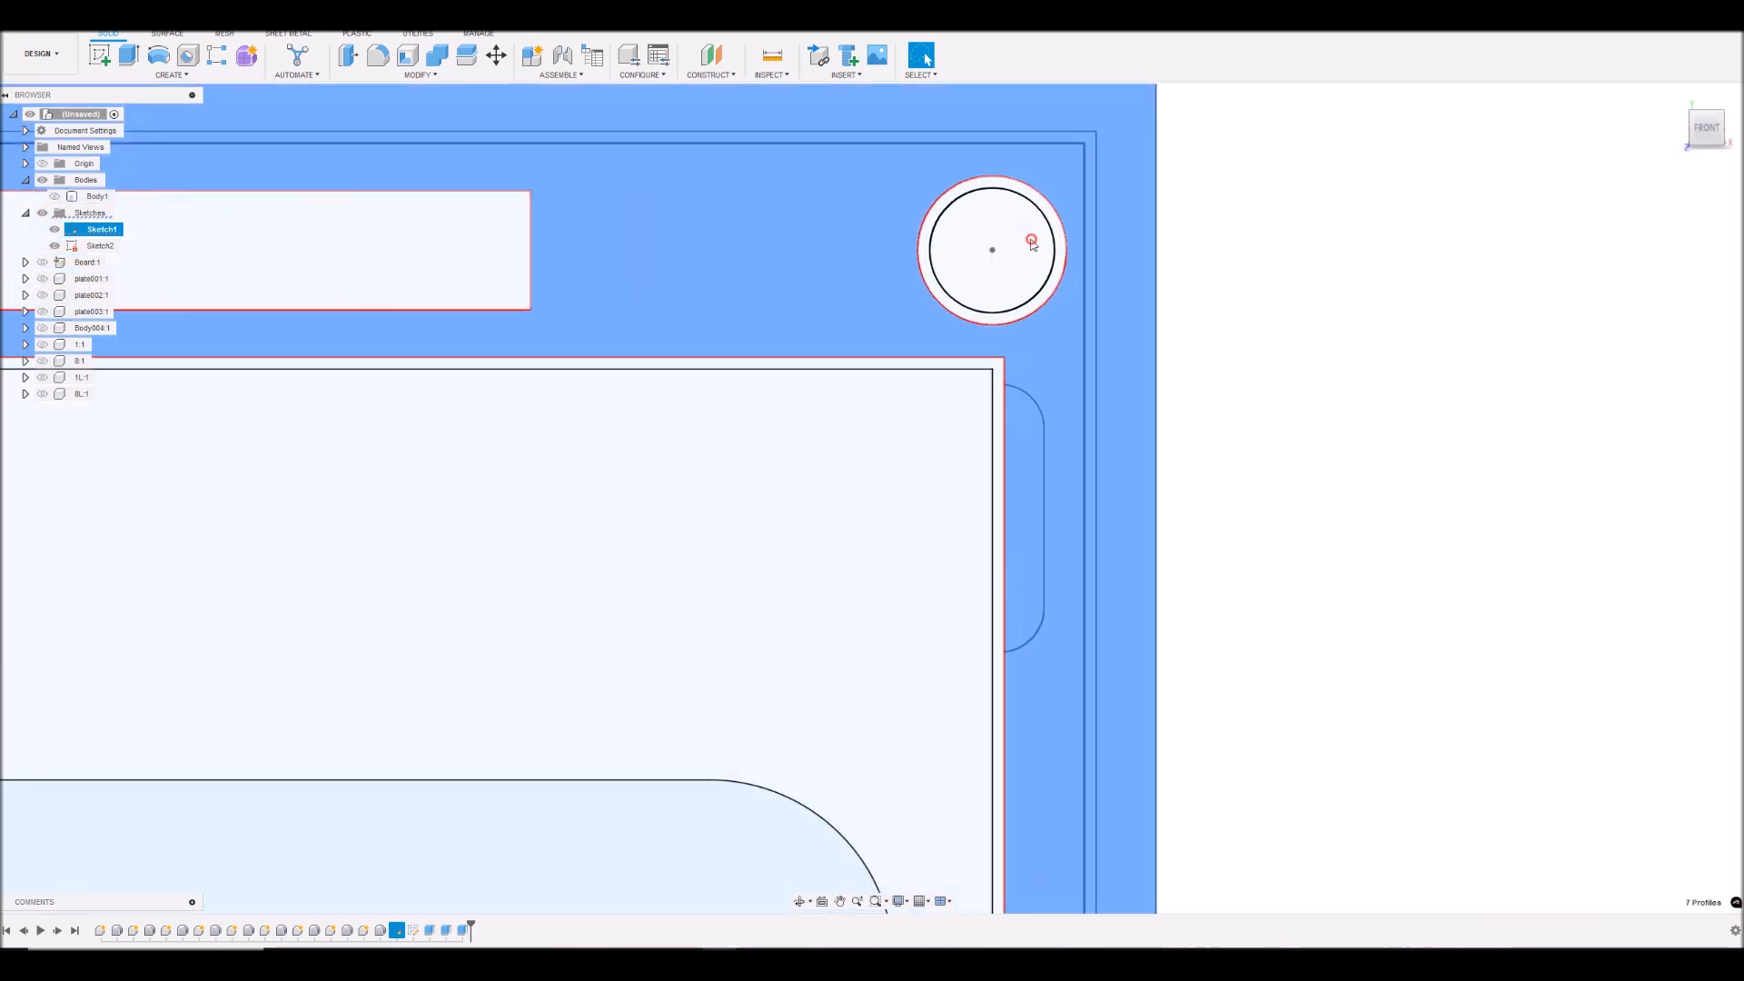
pyautogui.keyDown('shift'); pyautogui.click(1026, 287); pyautogui.keyUp('shift')
pyautogui.scroll(-5, 1042, 314)
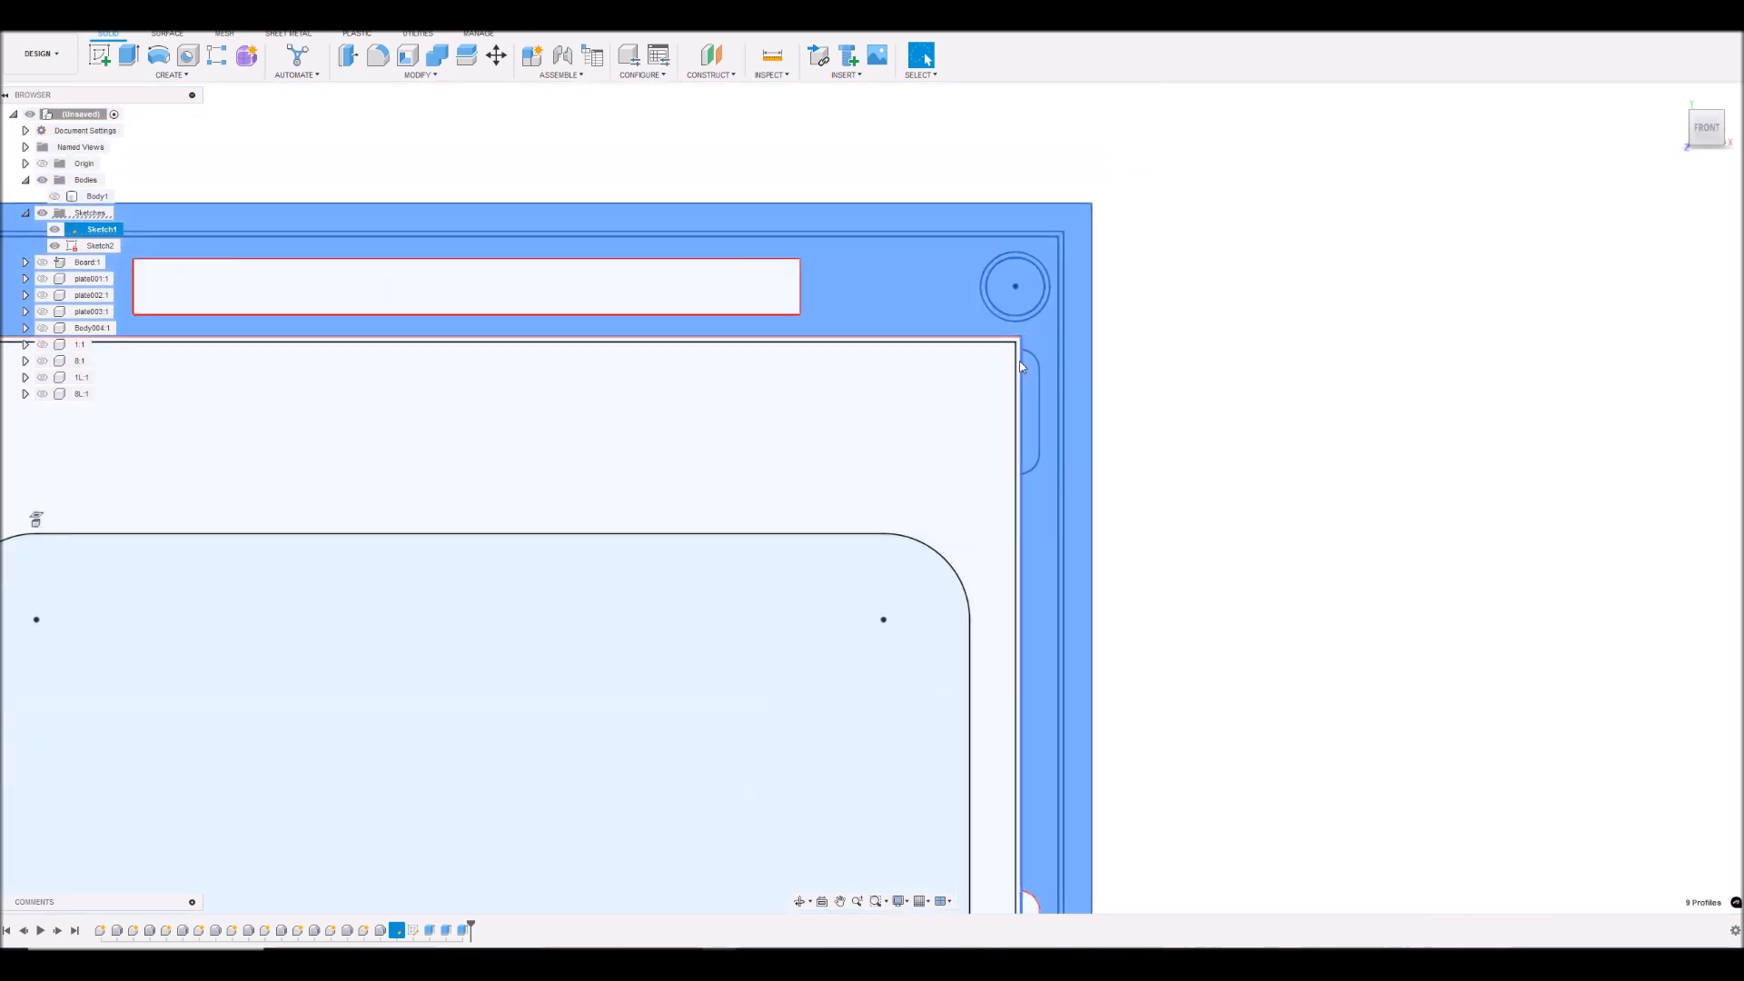
pyautogui.scroll(-3, 944, 523)
pyautogui.scroll(3, 979, 759)
pyautogui.scroll(3, 1000, 635)
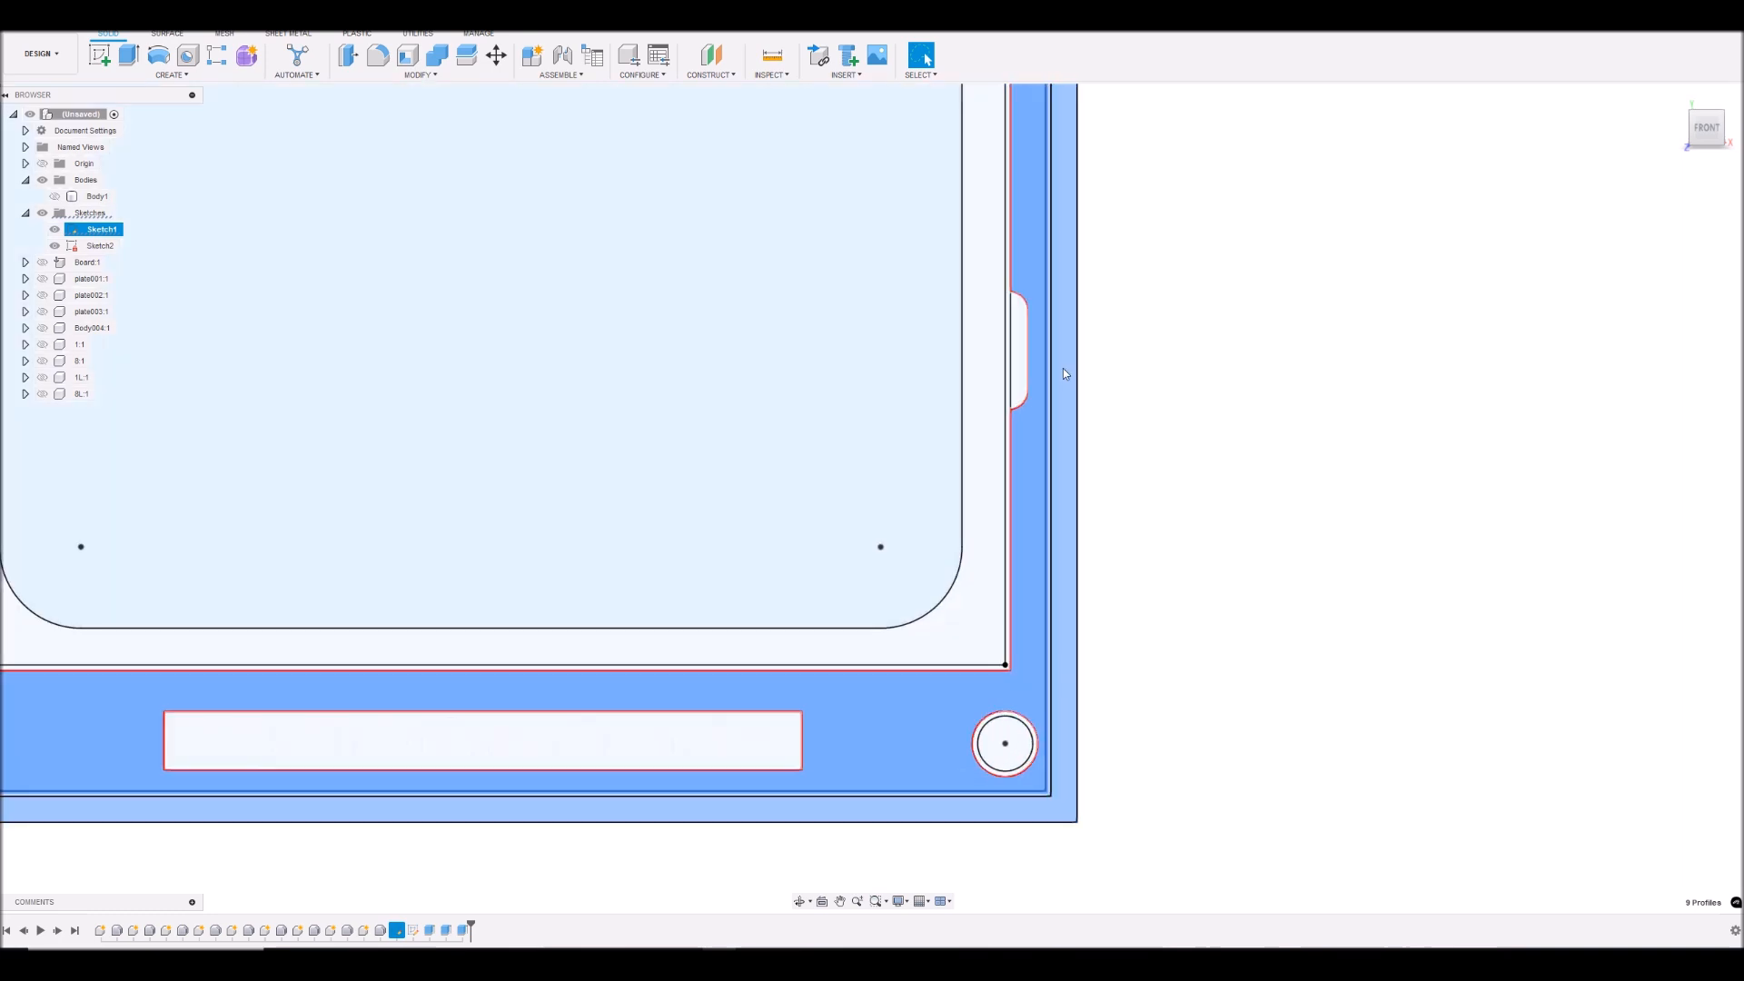
pyautogui.scroll(-5, 1022, 359)
pyautogui.scroll(3, 373, 397)
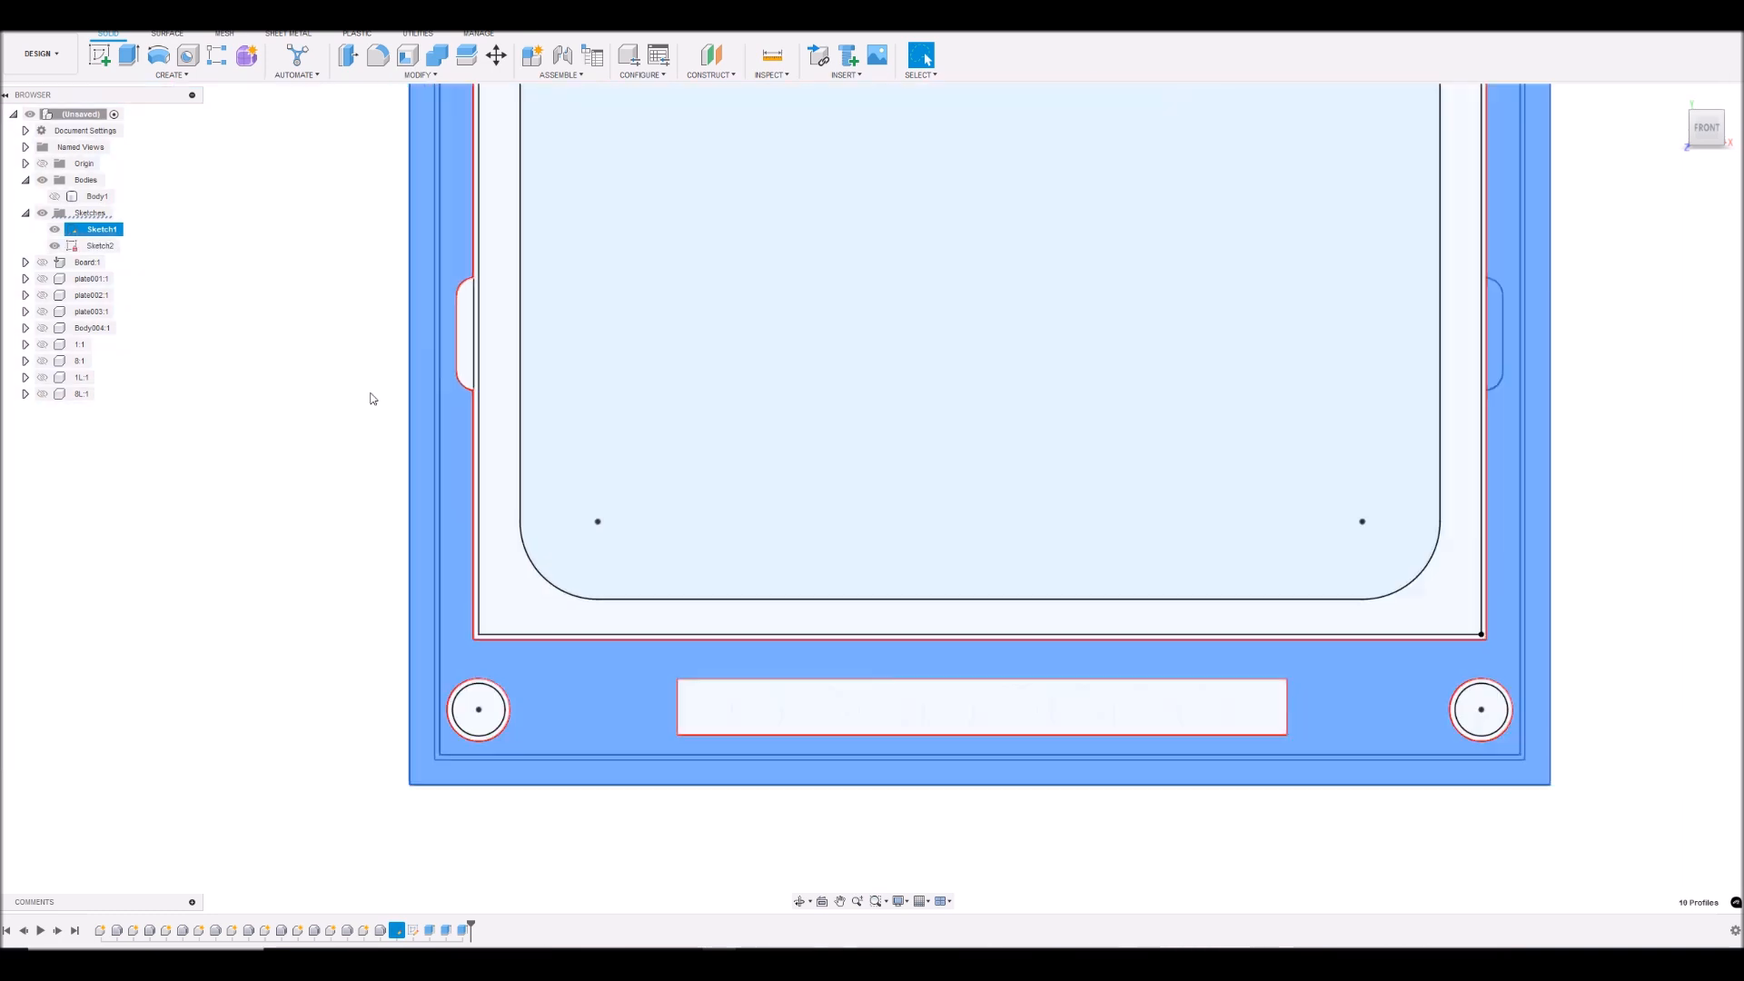
# - Add the lower-left side notch and the lower-left hole with its ring to the profile selection
pyautogui.keyDown('shift'); pyautogui.click(469, 407); pyautogui.keyUp('shift')
pyautogui.scroll(3, 500, 725)
pyautogui.keyDown('shift'); pyautogui.click(485, 705); pyautogui.keyUp('shift')
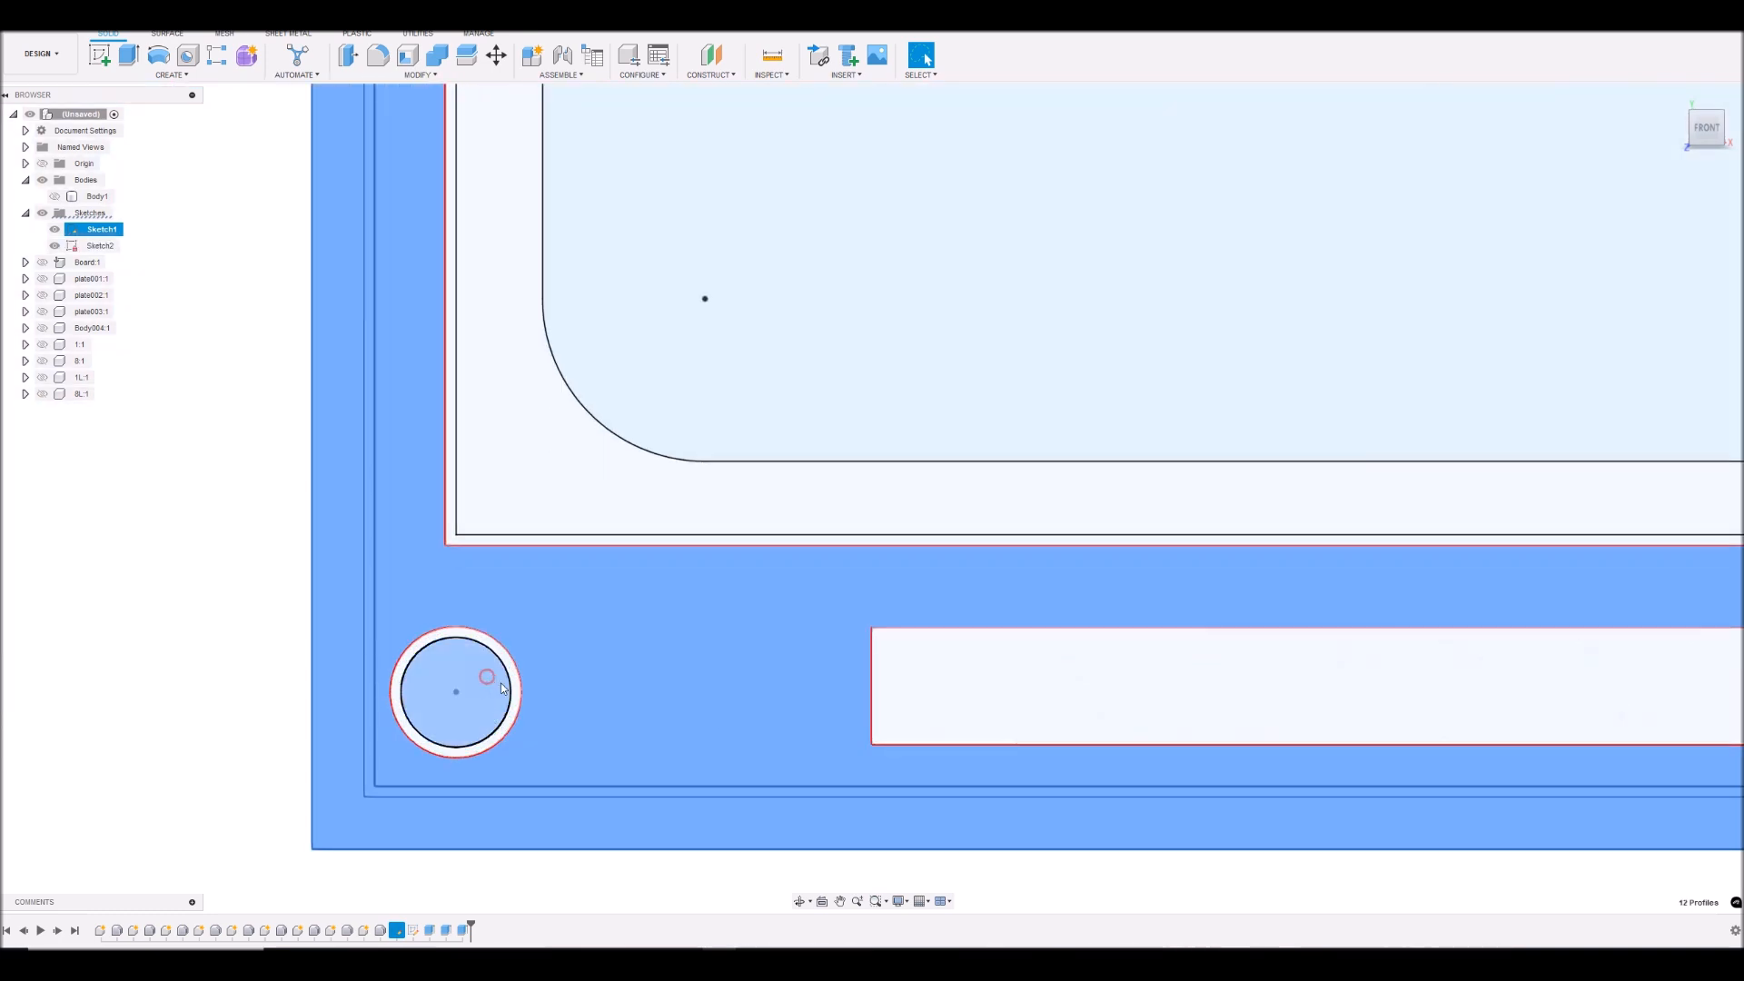
pyautogui.scroll(-4, 518, 695)
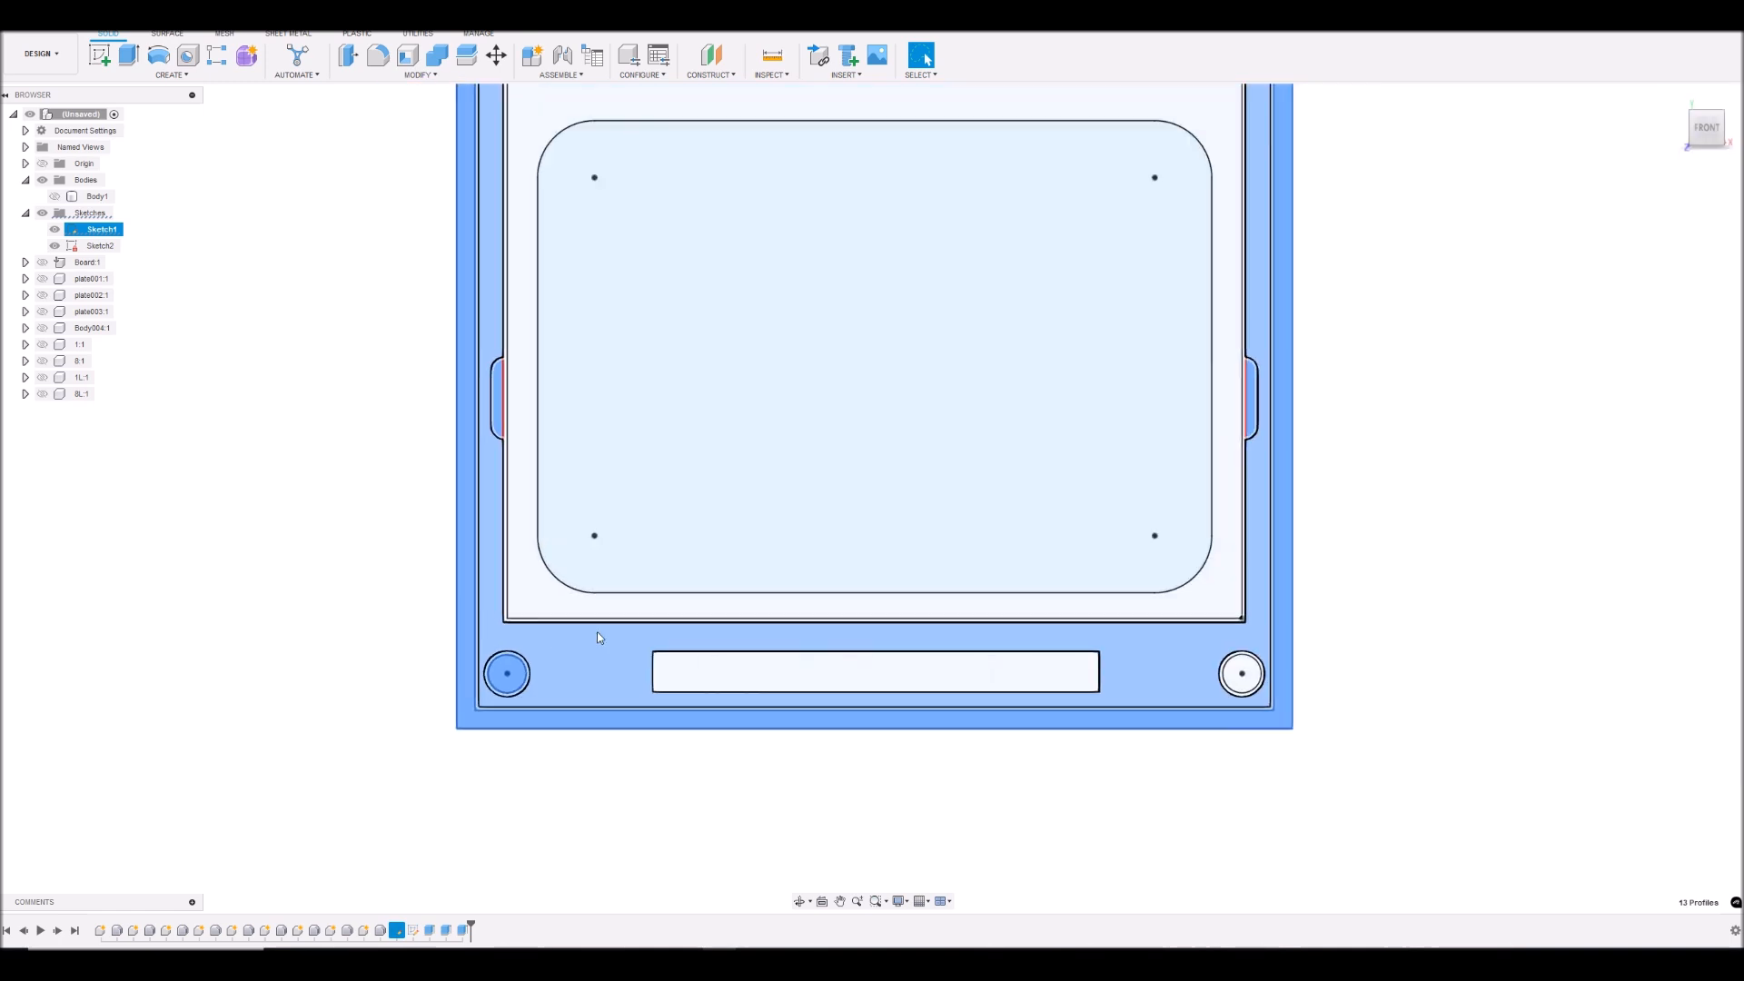
# - Add the lower-right hole and its surrounding ring to the profile selection and check the whole selected frame
pyautogui.scroll(4, 1102, 681)
pyautogui.keyDown('shift'); pyautogui.click(997, 664); pyautogui.keyUp('shift')
pyautogui.keyDown('shift'); pyautogui.click(980, 666); pyautogui.keyUp('shift')
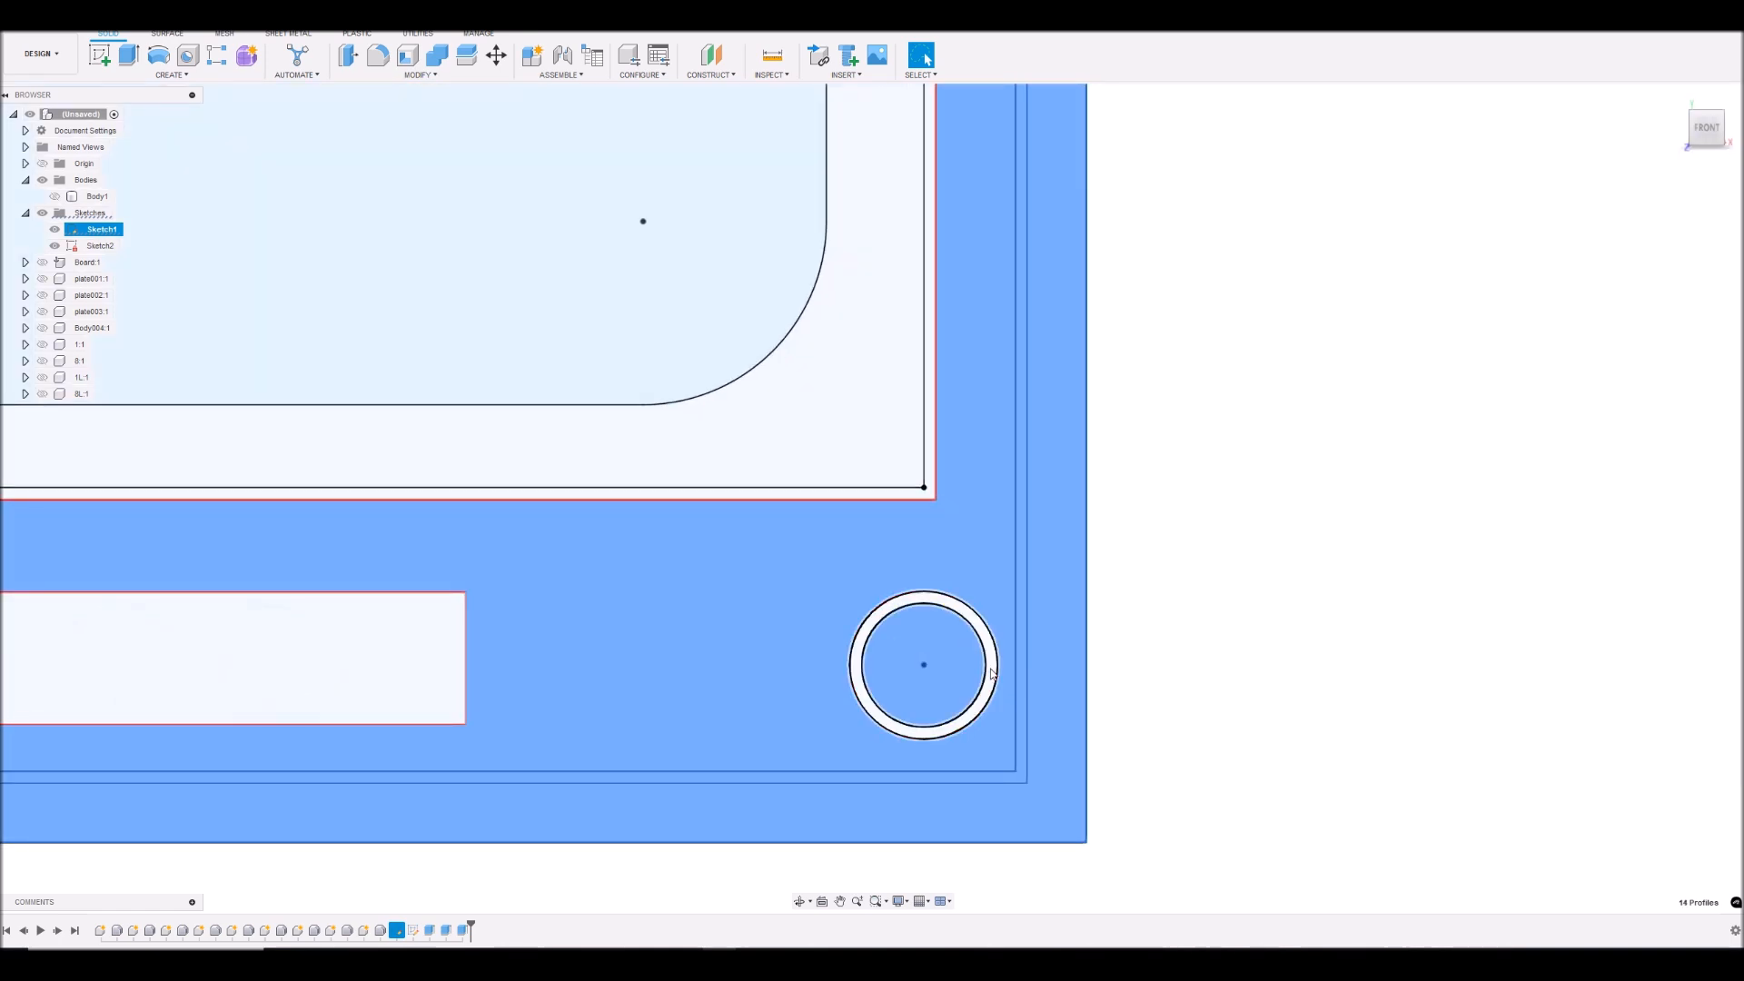
pyautogui.keyDown('shift'); pyautogui.click(991, 671); pyautogui.keyUp('shift')
pyautogui.scroll(-1, 978, 641)
pyautogui.scroll(-5, 953, 627)
pyautogui.scroll(3, 860, 378)
pyautogui.scroll(2, 741, 372)
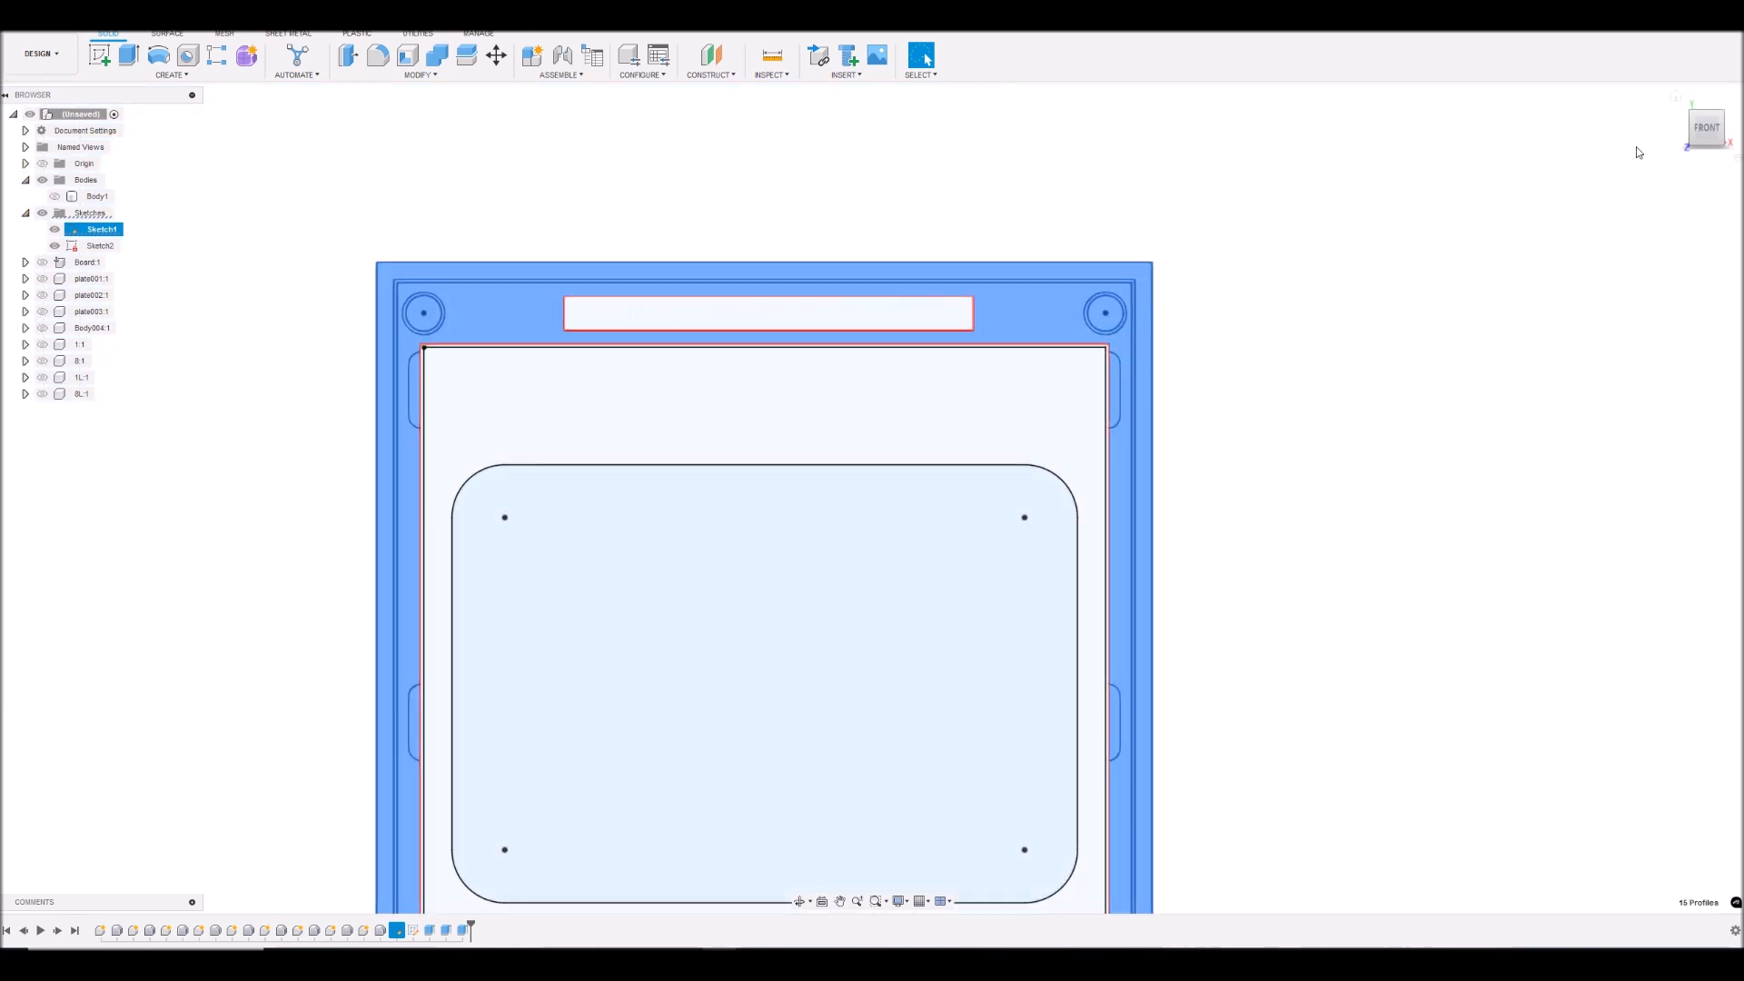
# - Show the plate body and begin extruding the 15 selected frame profiles, starting from the plate's underside face as the start object
pyautogui.moveTo(1713, 134)
pyautogui.mouseDown()
pyautogui.moveTo(1702, 60)
pyautogui.moveTo(1702, 115)
pyautogui.mouseUp()
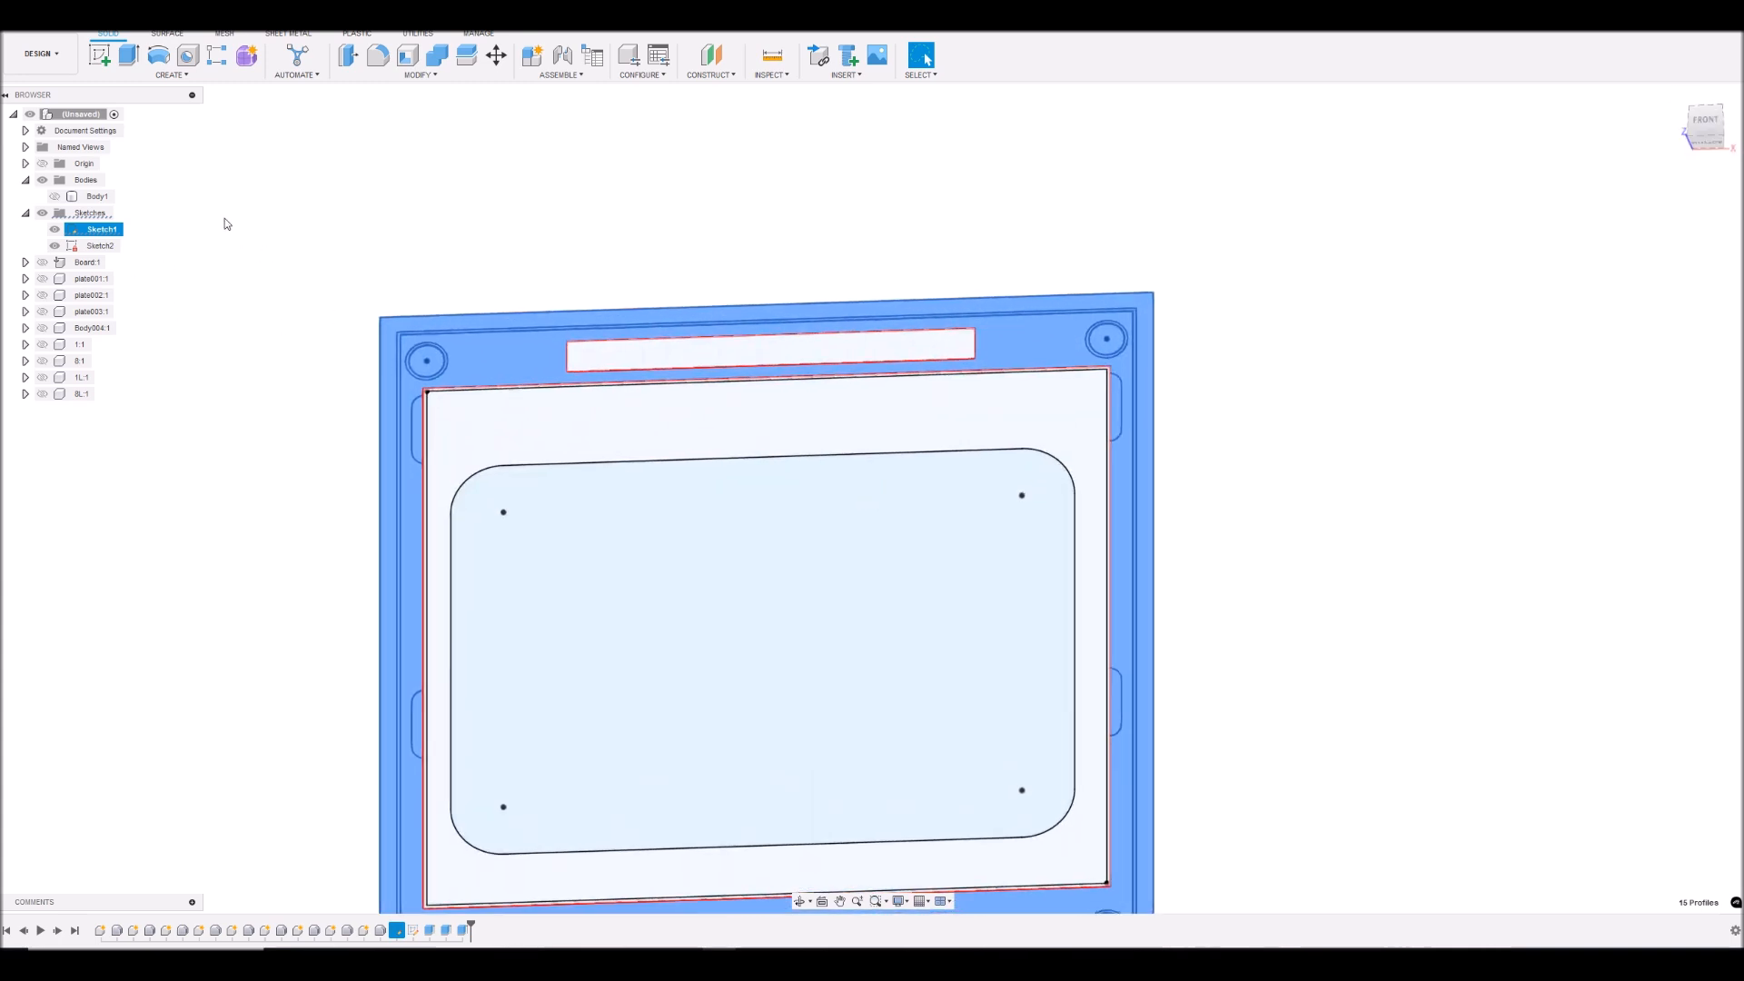
pyautogui.click(55, 197)
pyautogui.moveTo(1712, 125)
pyautogui.mouseDown()
pyautogui.moveTo(1668, 134)
pyautogui.moveTo(1696, 106)
pyautogui.moveTo(1715, 115)
pyautogui.moveTo(1706, 56)
pyautogui.moveTo(1712, 124)
pyautogui.mouseUp()
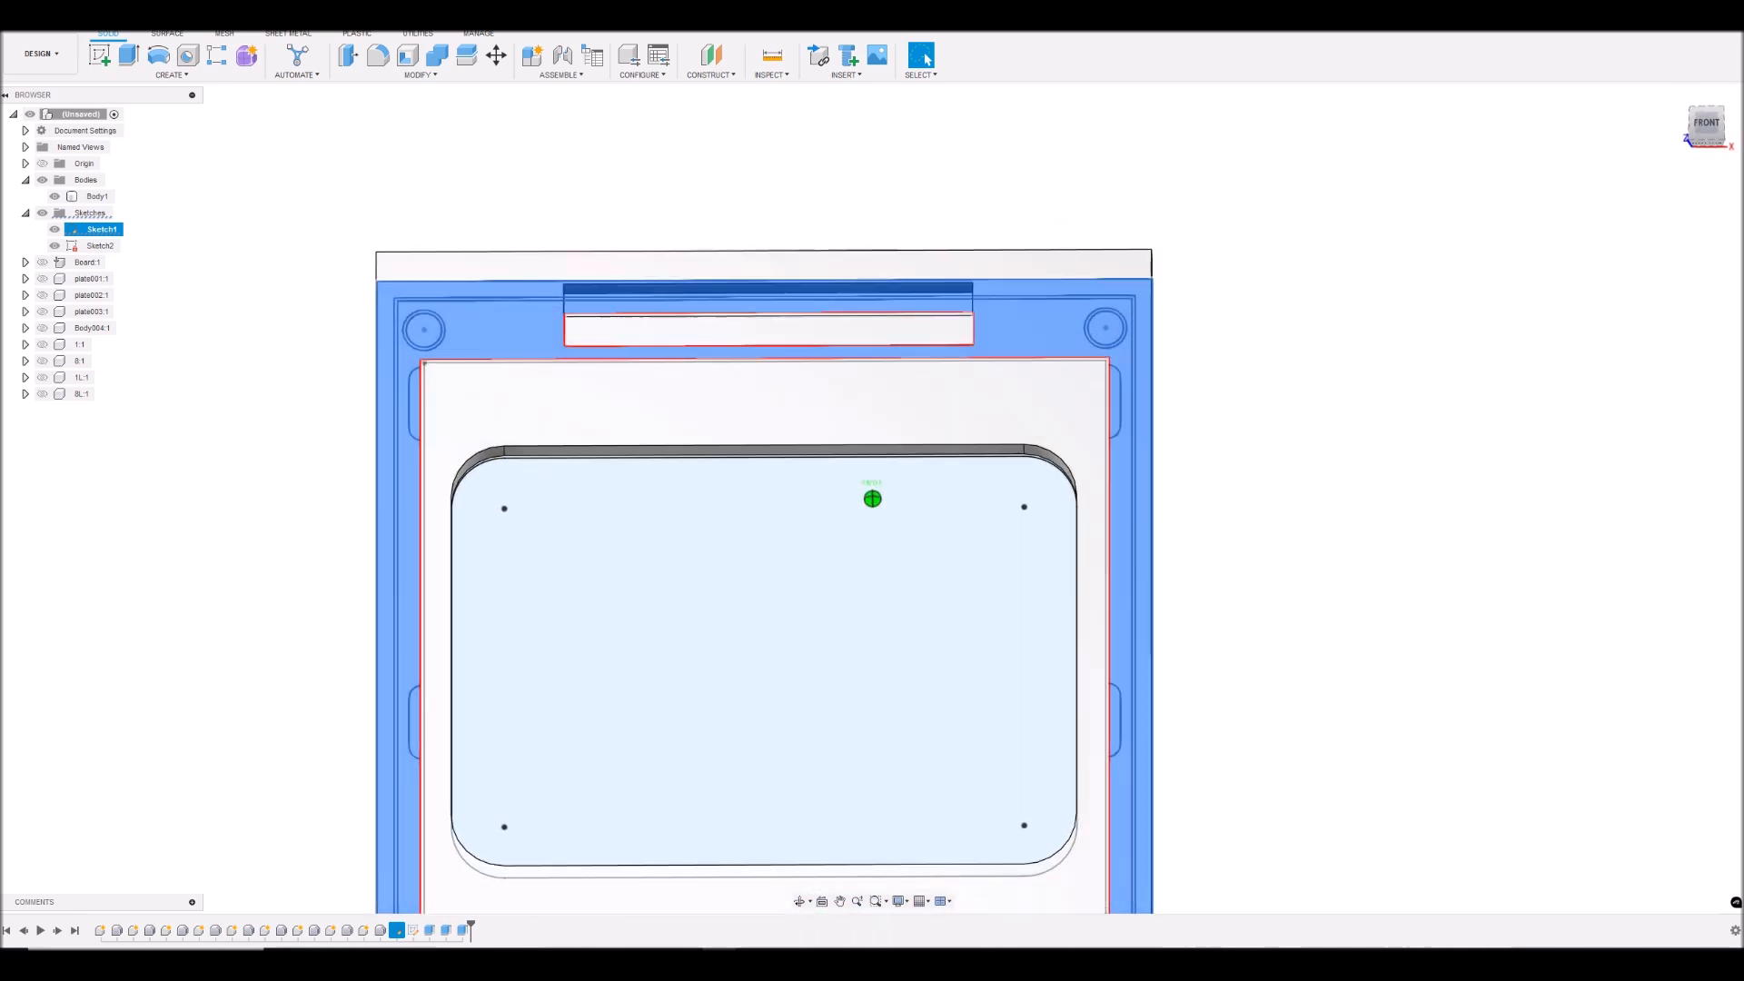
pyautogui.click(130, 57)
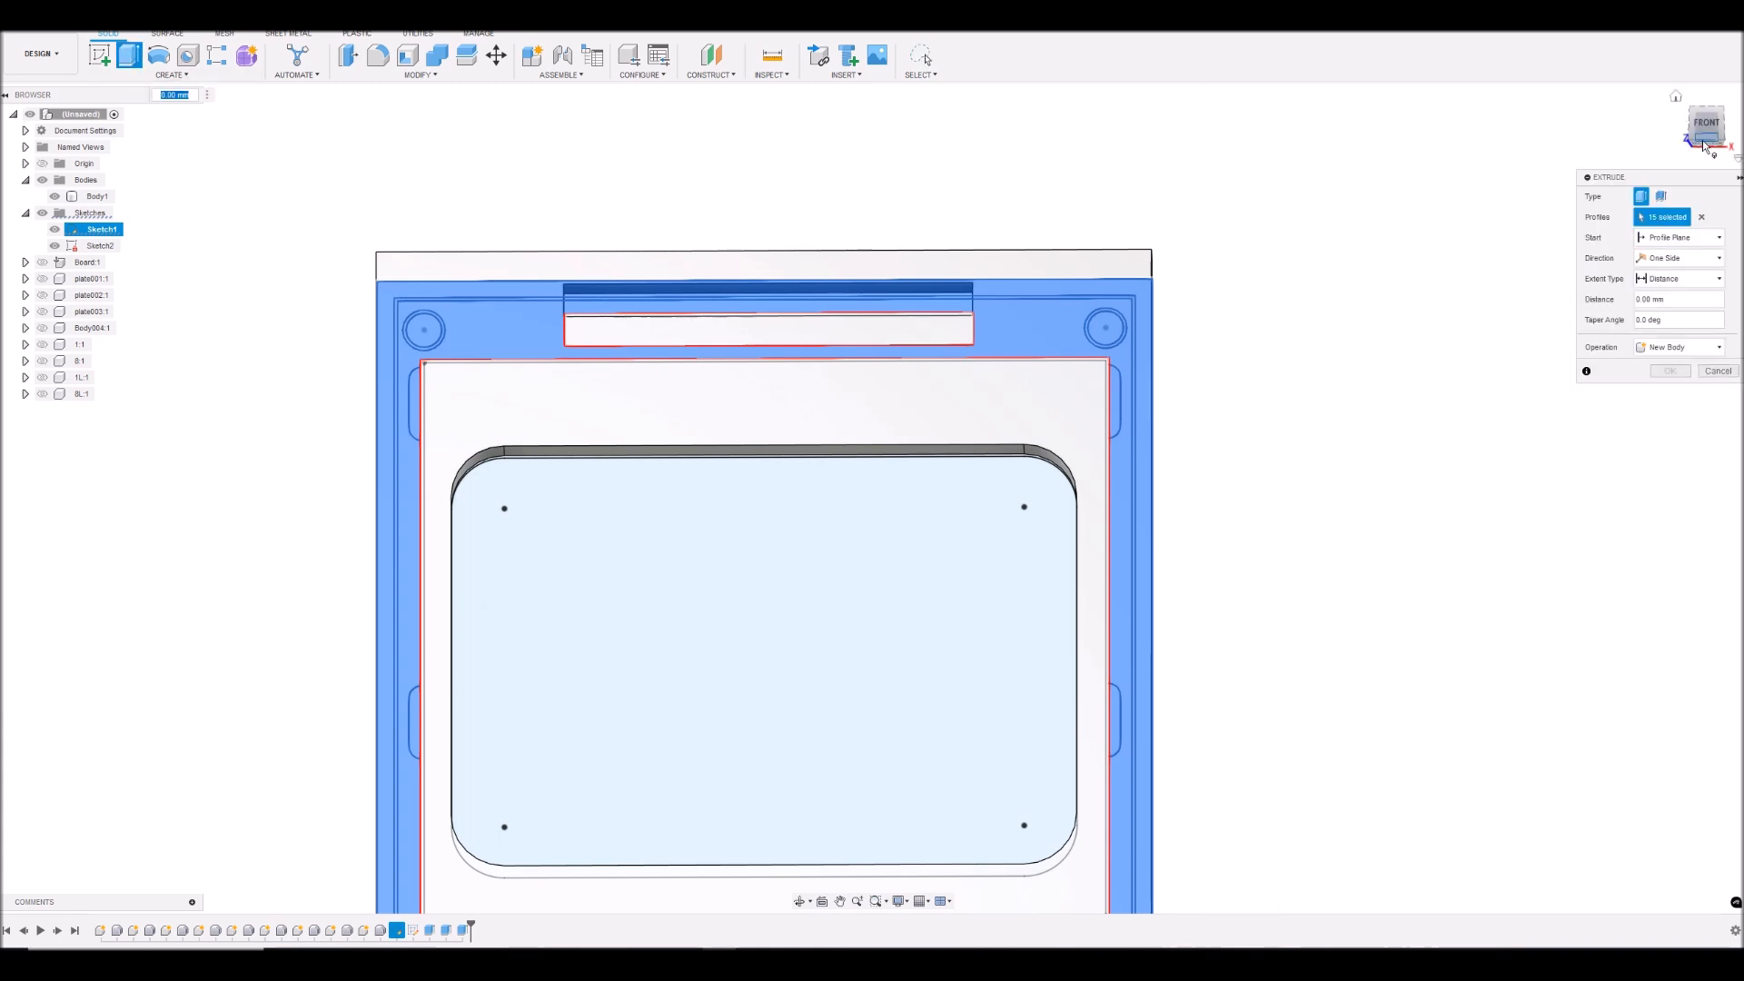
pyautogui.moveTo(1710, 132); pyautogui.dragTo(1699, 60)
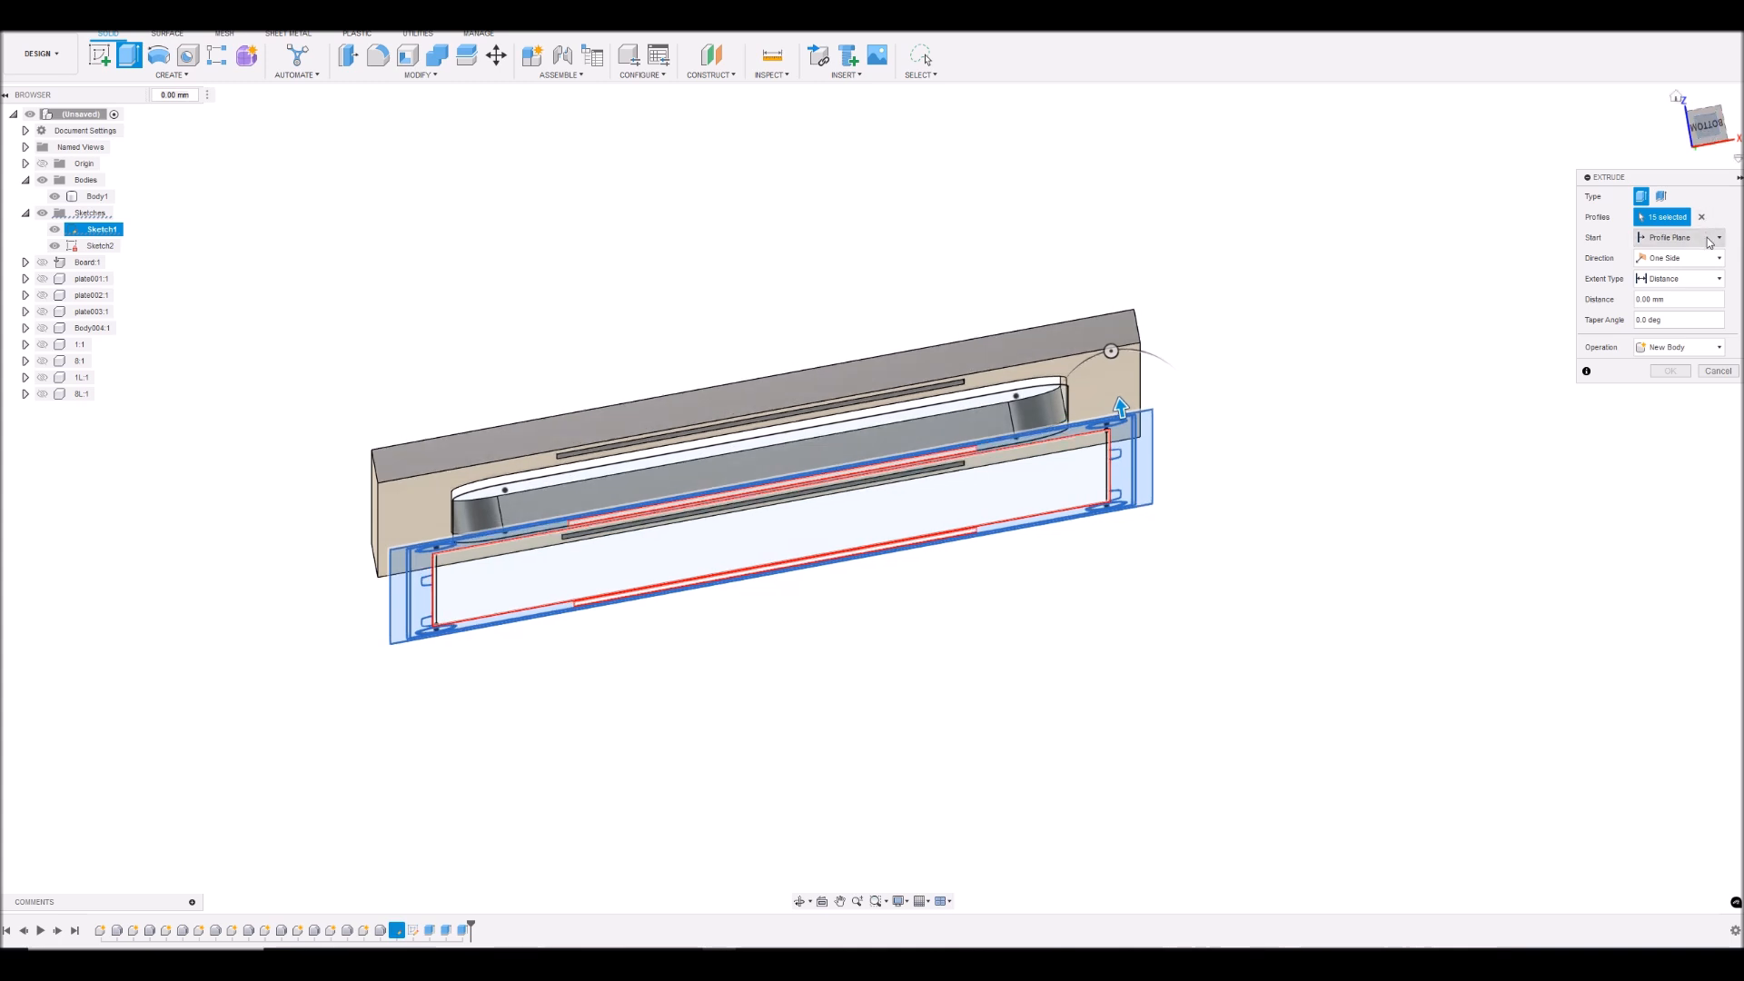
pyautogui.click(1710, 239)
pyautogui.click(1670, 281)
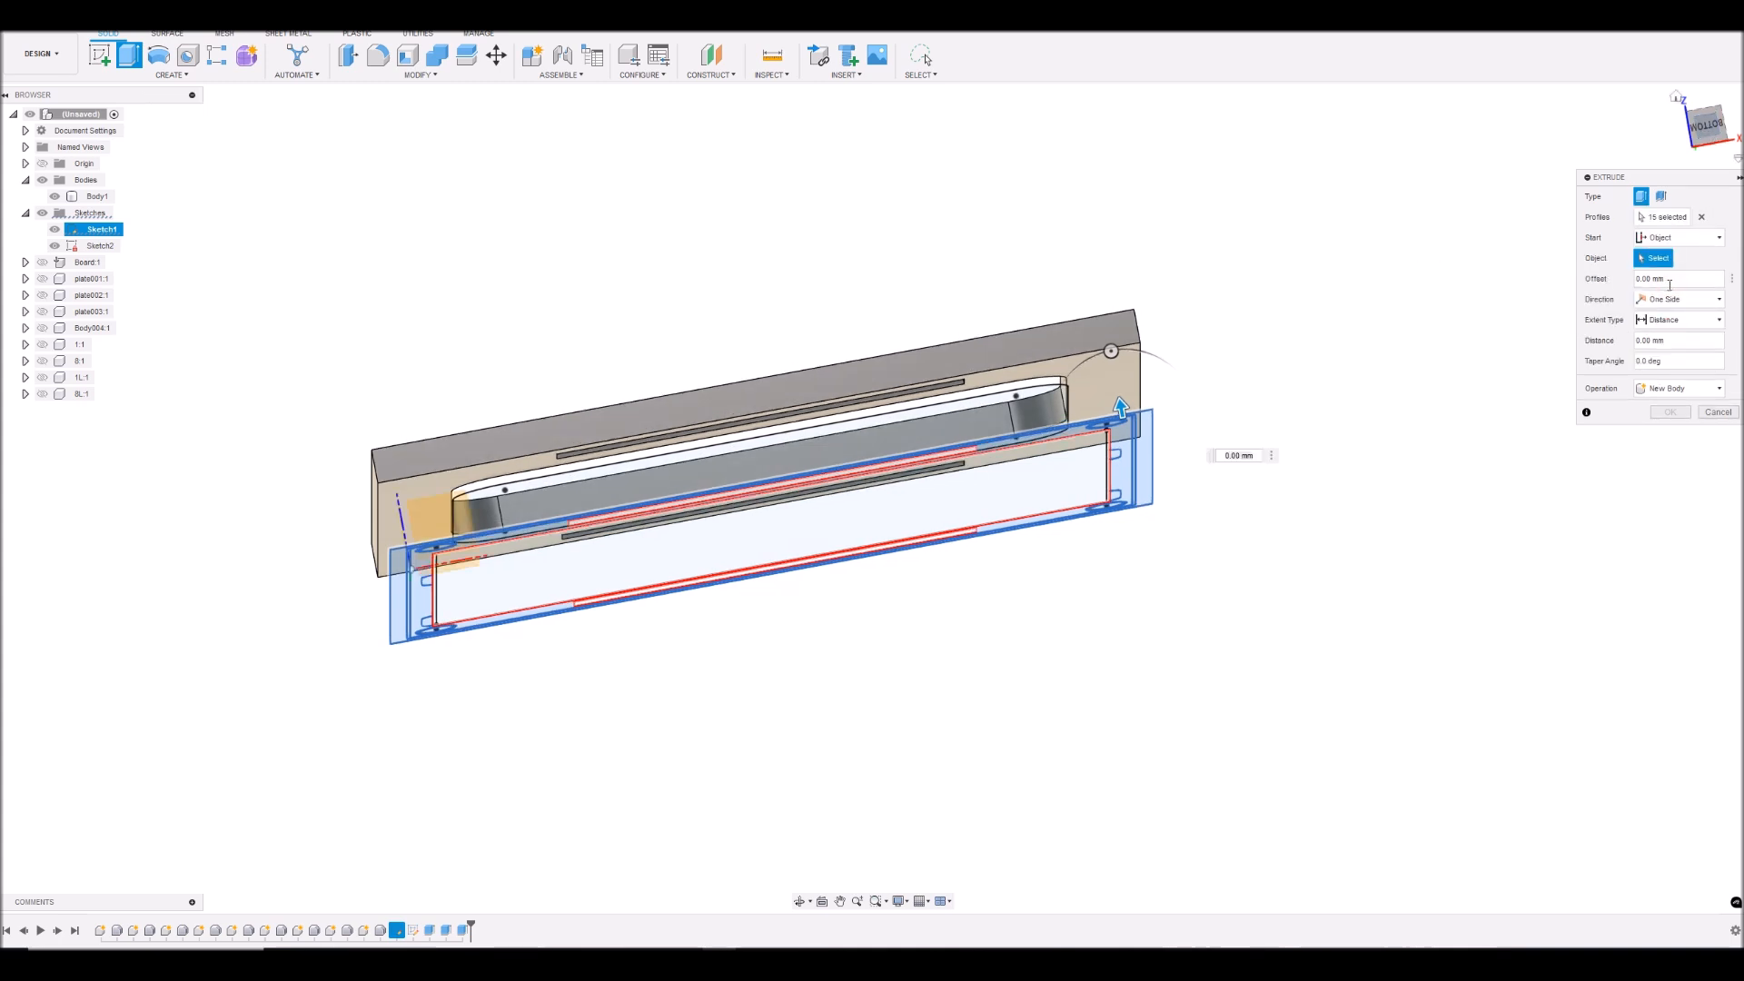
pyautogui.click(1110, 374)
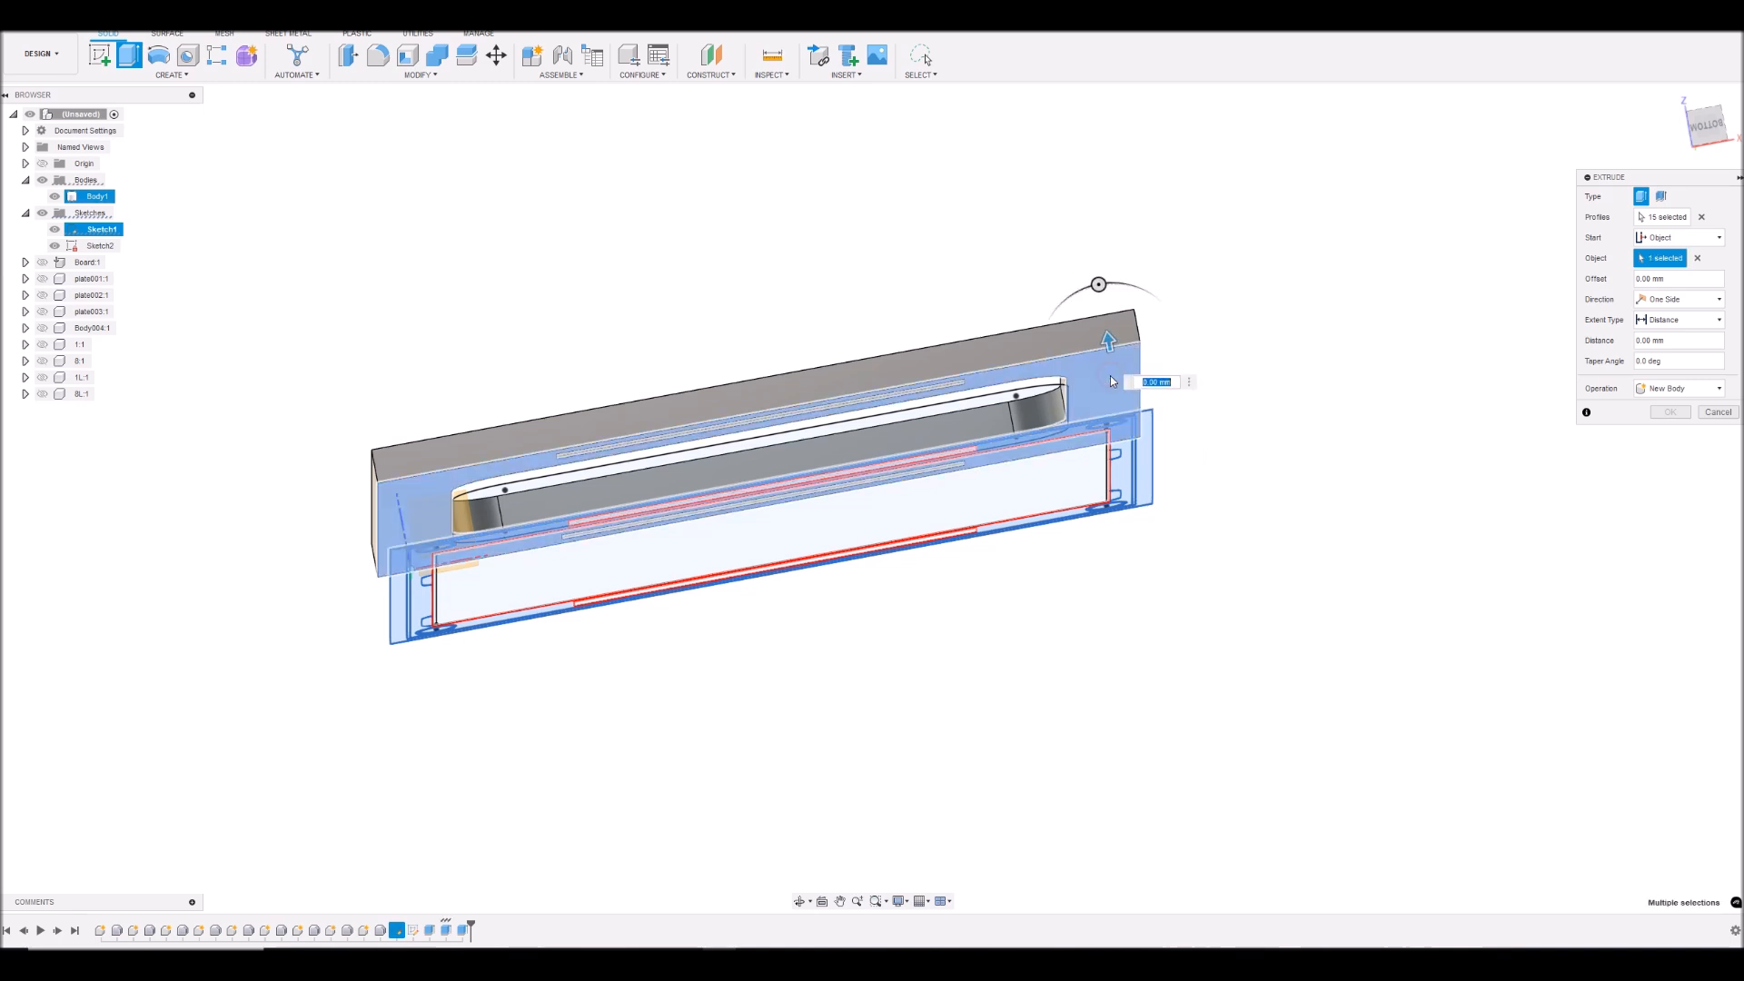
# - Pull the frame extrusion to -1 mm and show all LCD model components as a depth reference
pyautogui.click(1708, 127)
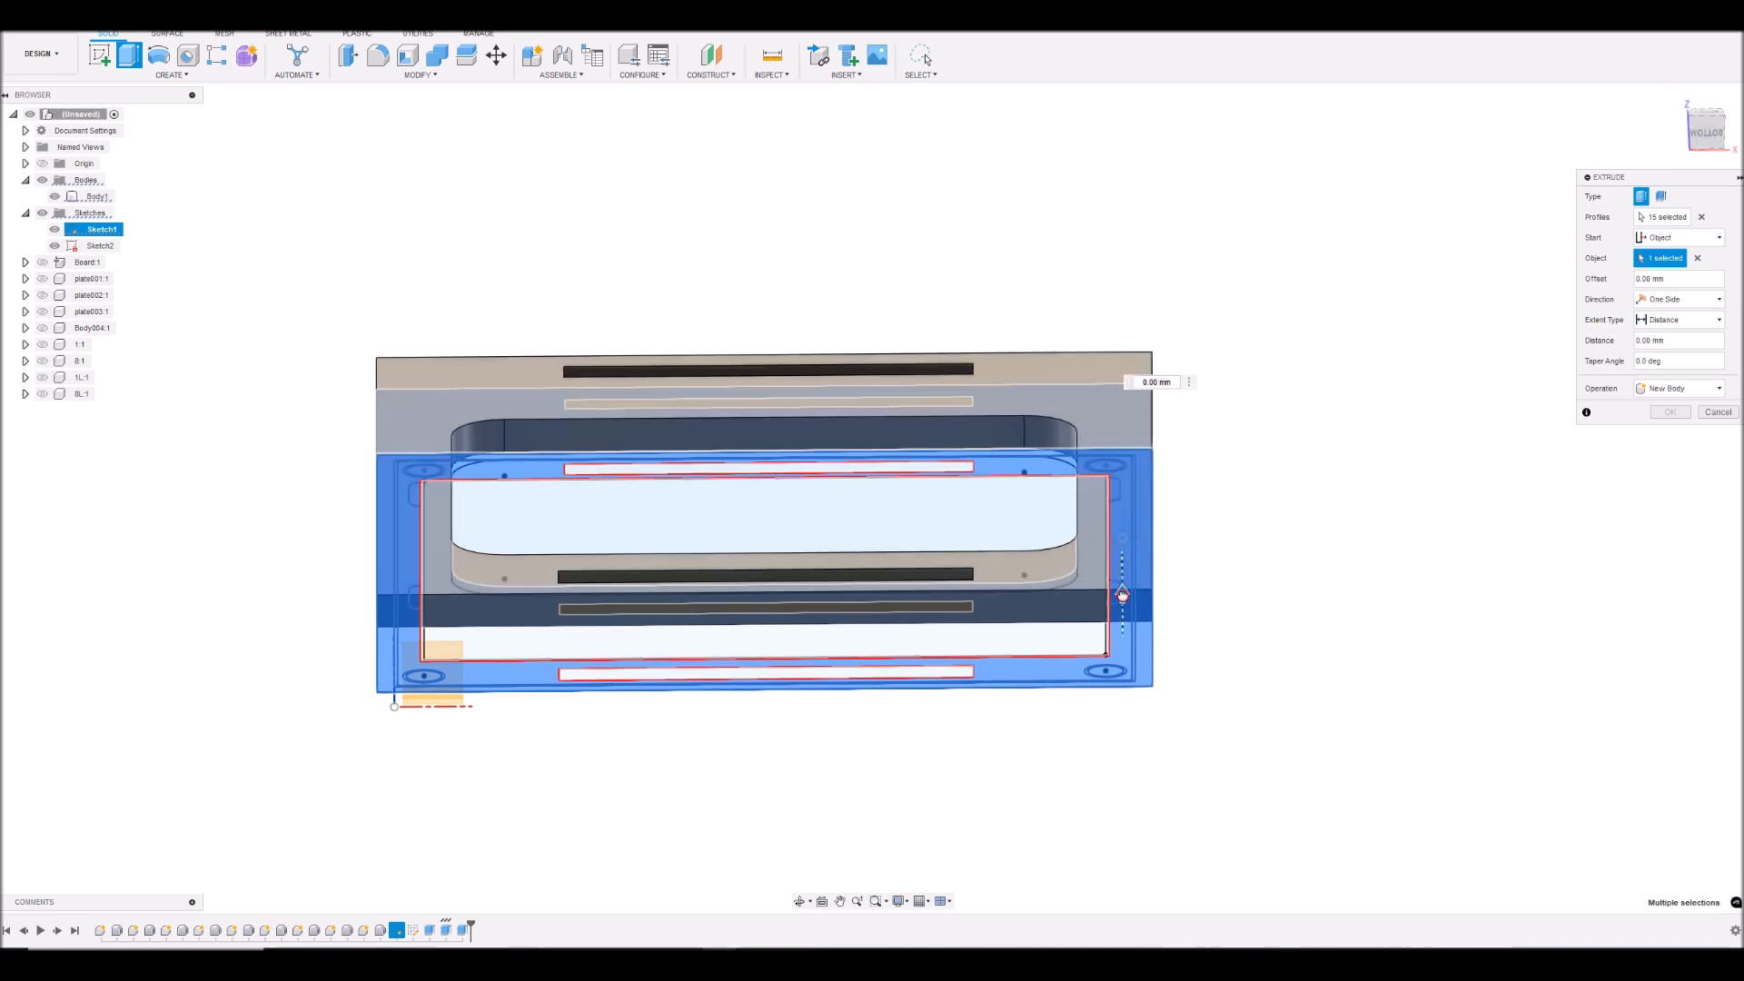
pyautogui.moveTo(1123, 595); pyautogui.dragTo(1122, 607)
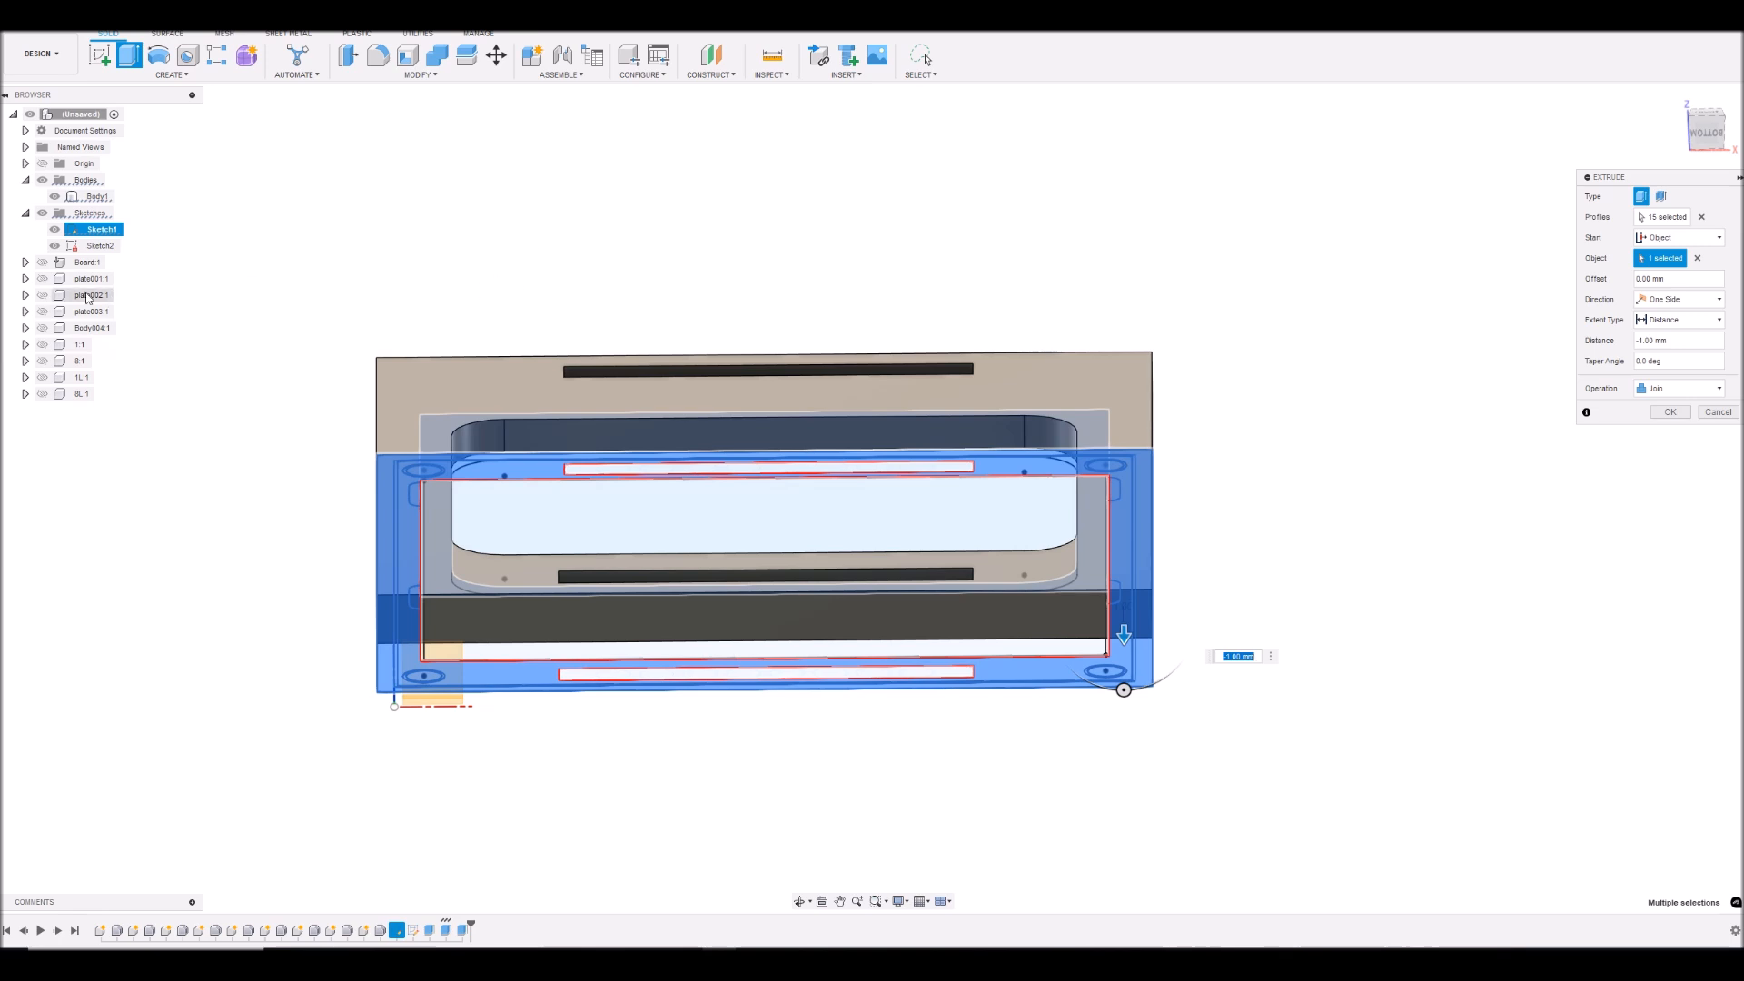
pyautogui.click(42, 262)
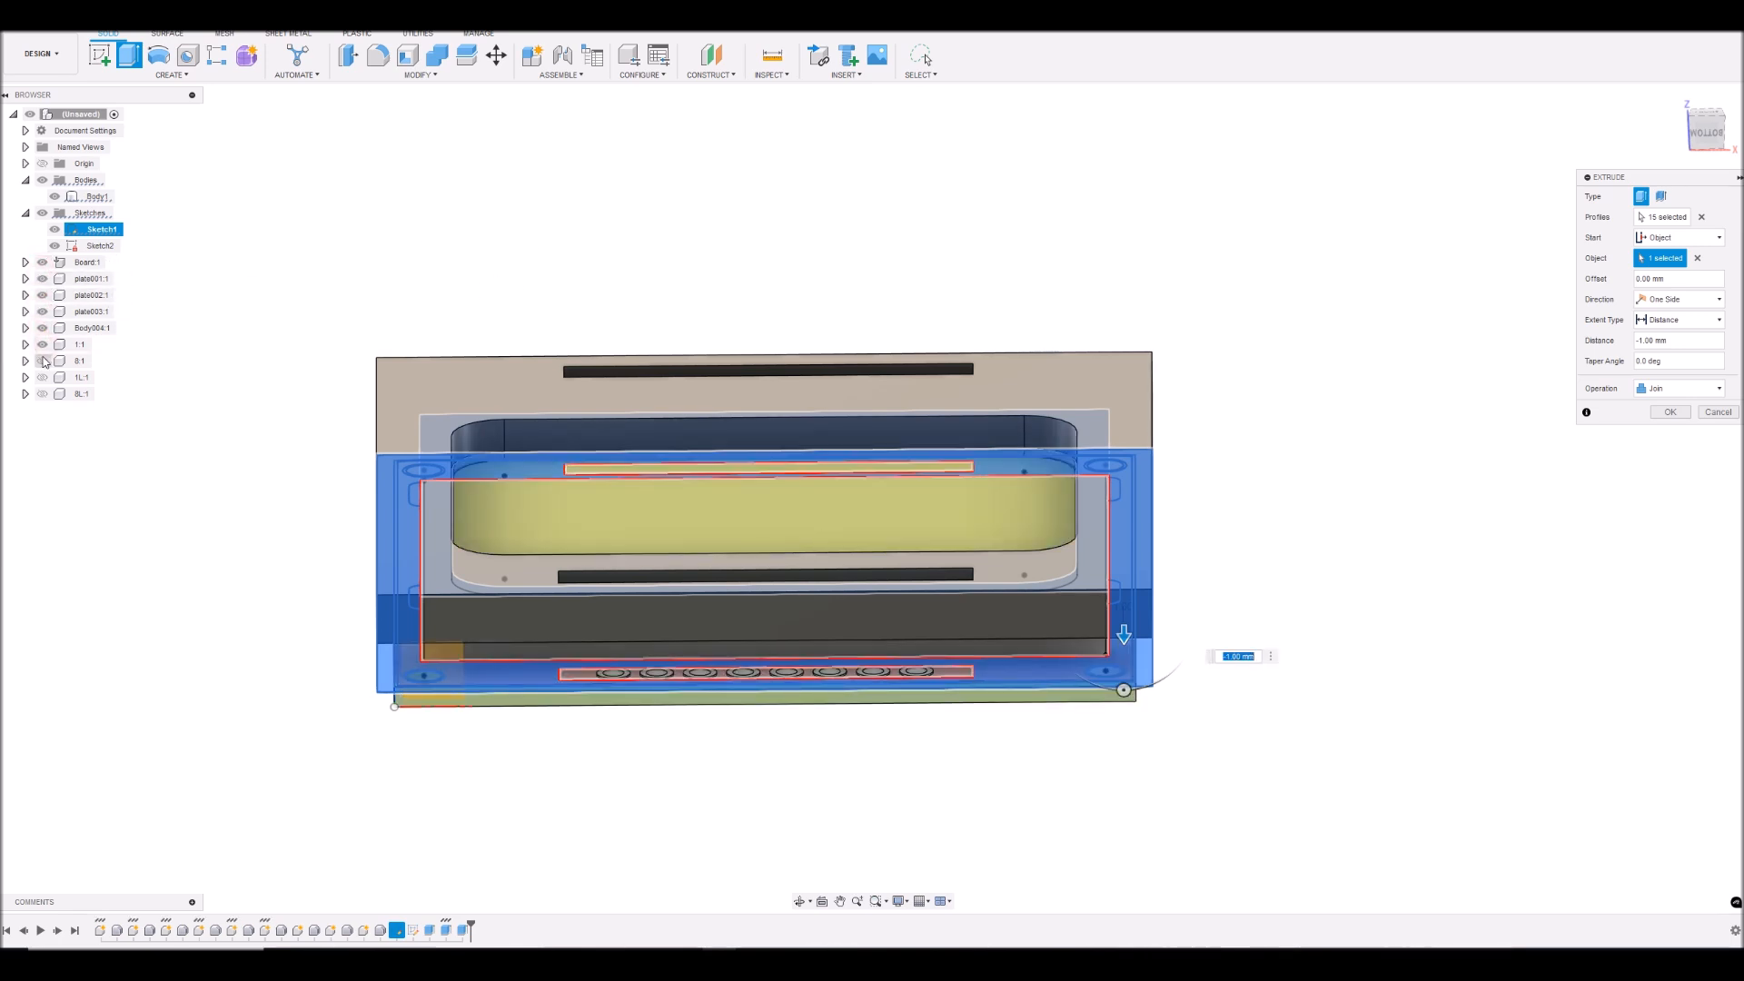
pyautogui.click(42, 396)
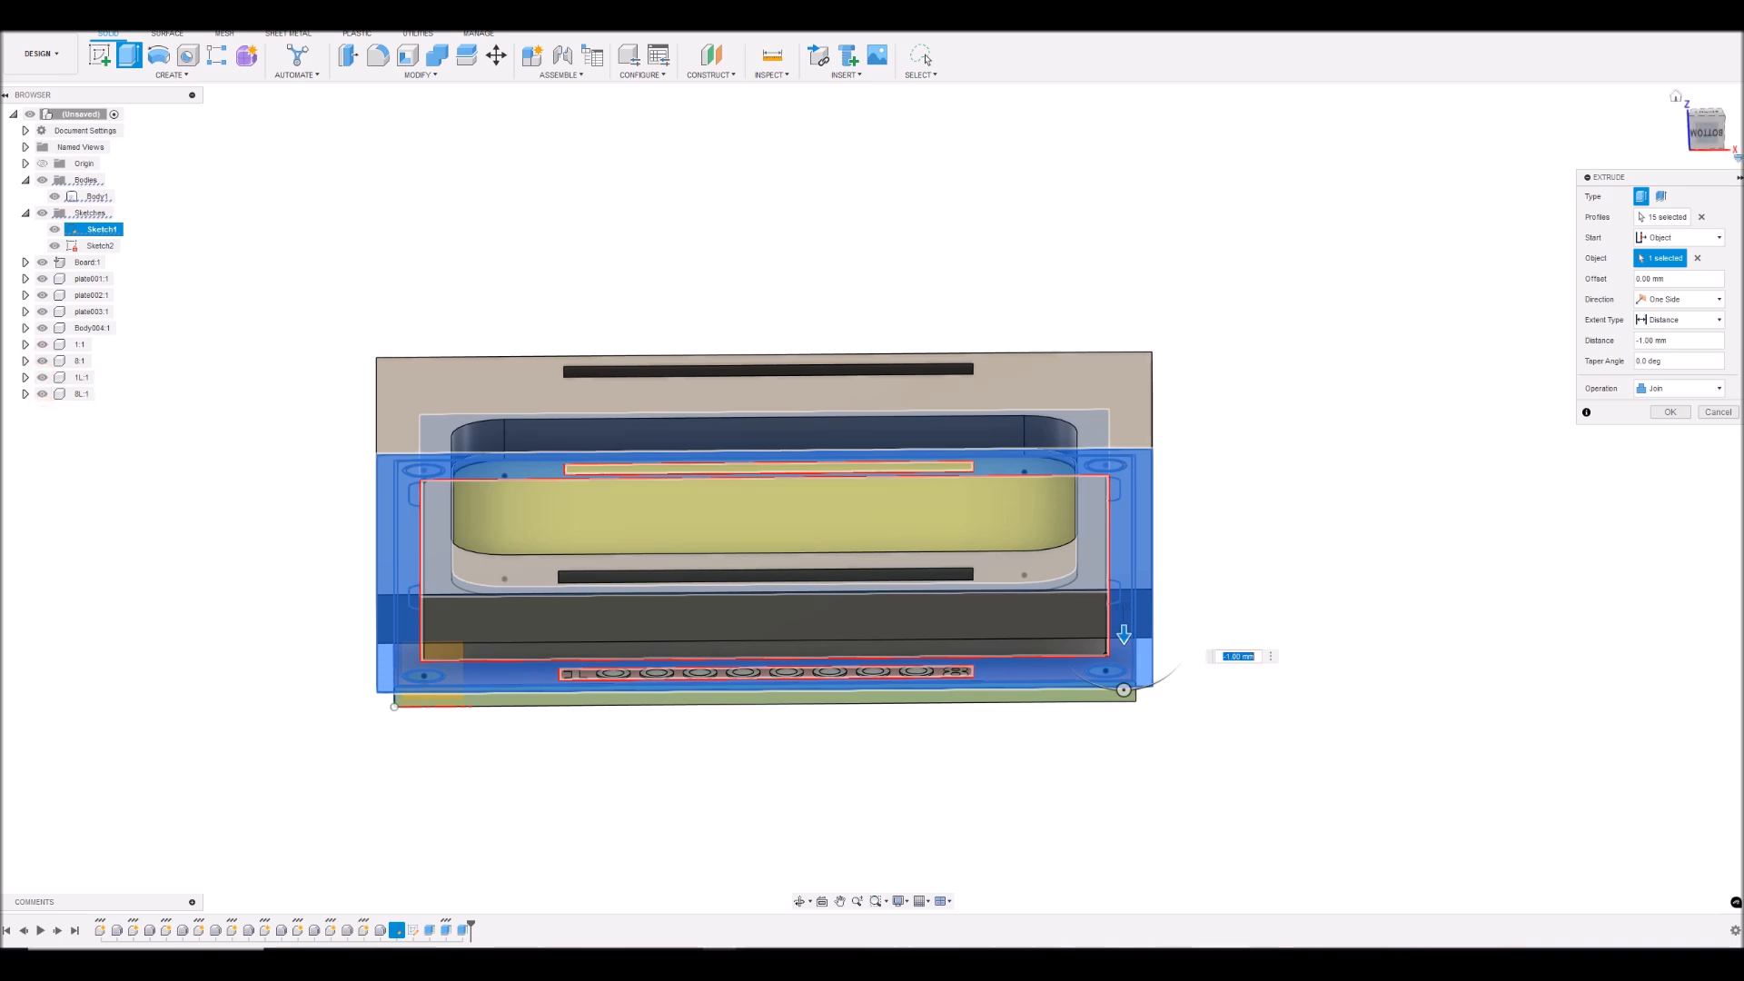
pyautogui.click(1708, 136)
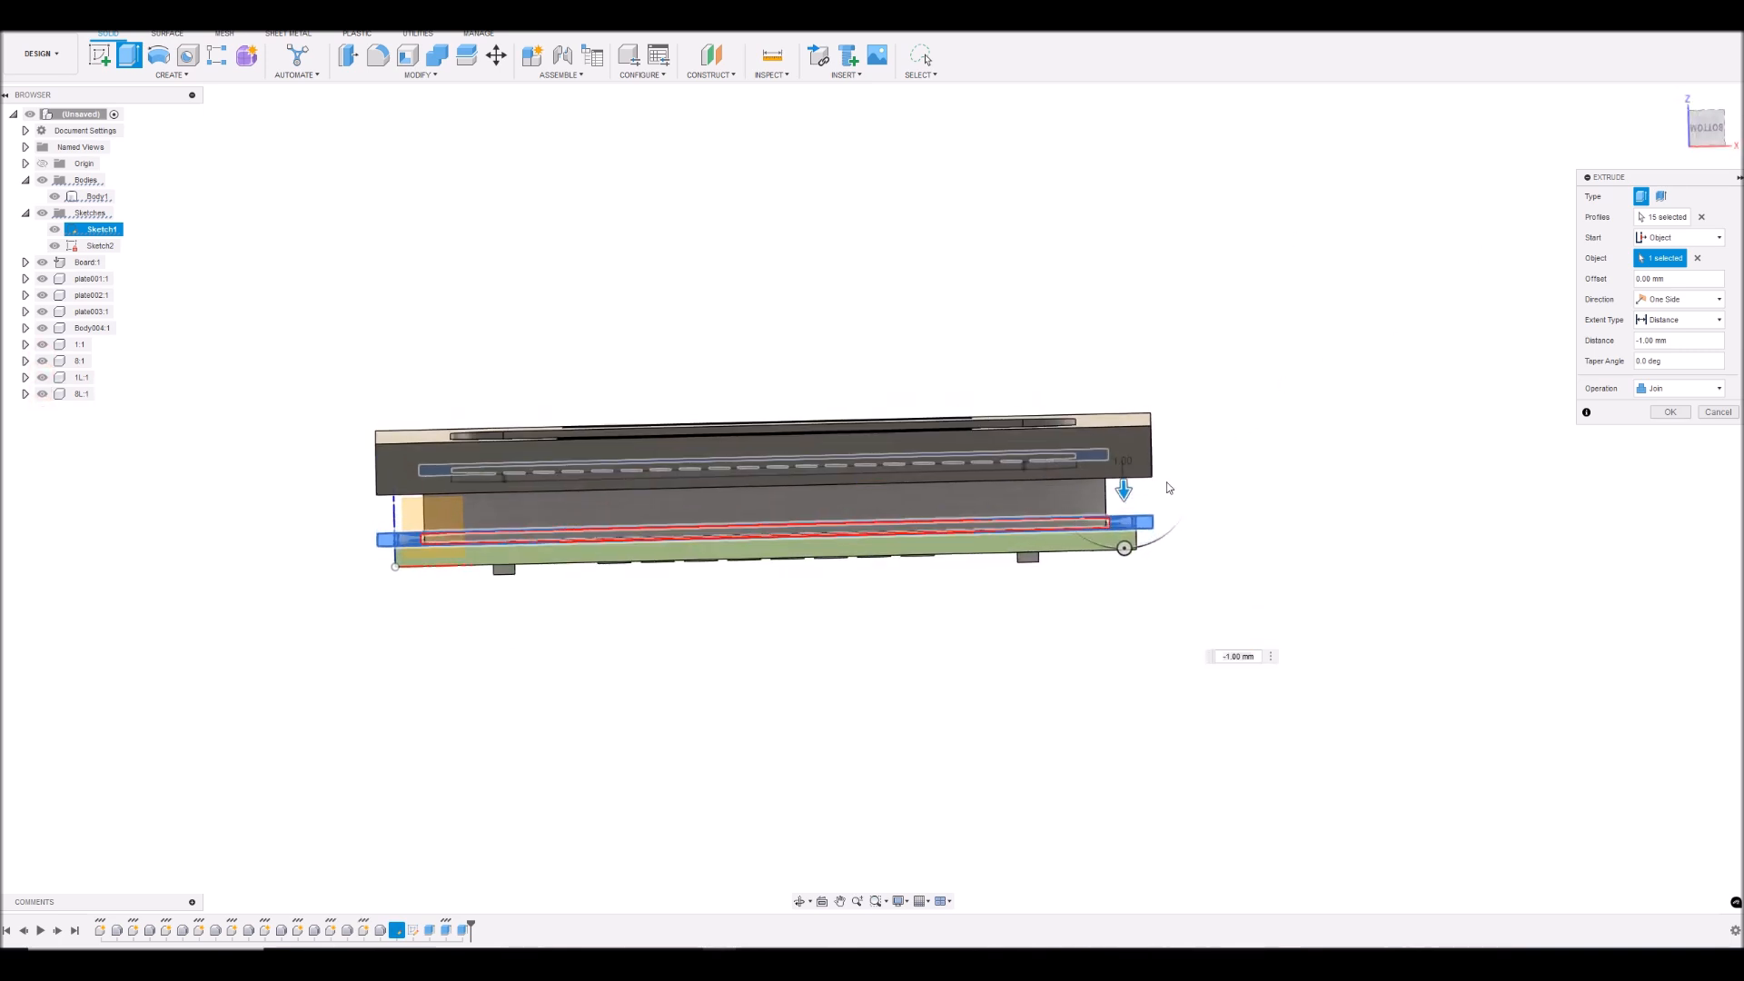
# - Set the frame extrusion to -3.8 mm, join it to the plate, and hide Sketch2
pyautogui.moveTo(1125, 491); pyautogui.dragTo(1129, 542)
pyautogui.moveTo(1706, 131)
pyautogui.mouseDown()
pyautogui.moveTo(1707, 98)
pyautogui.moveTo(1668, 136)
pyautogui.moveTo(1671, 108)
pyautogui.mouseUp()
pyautogui.moveTo(872, 498)
pyautogui.keyDown('shift'); pyautogui.mouseDown(button='middle')
pyautogui.moveTo(872, 400)
pyautogui.moveTo(872, 576)
pyautogui.mouseUp(button='middle'); pyautogui.keyUp('shift')
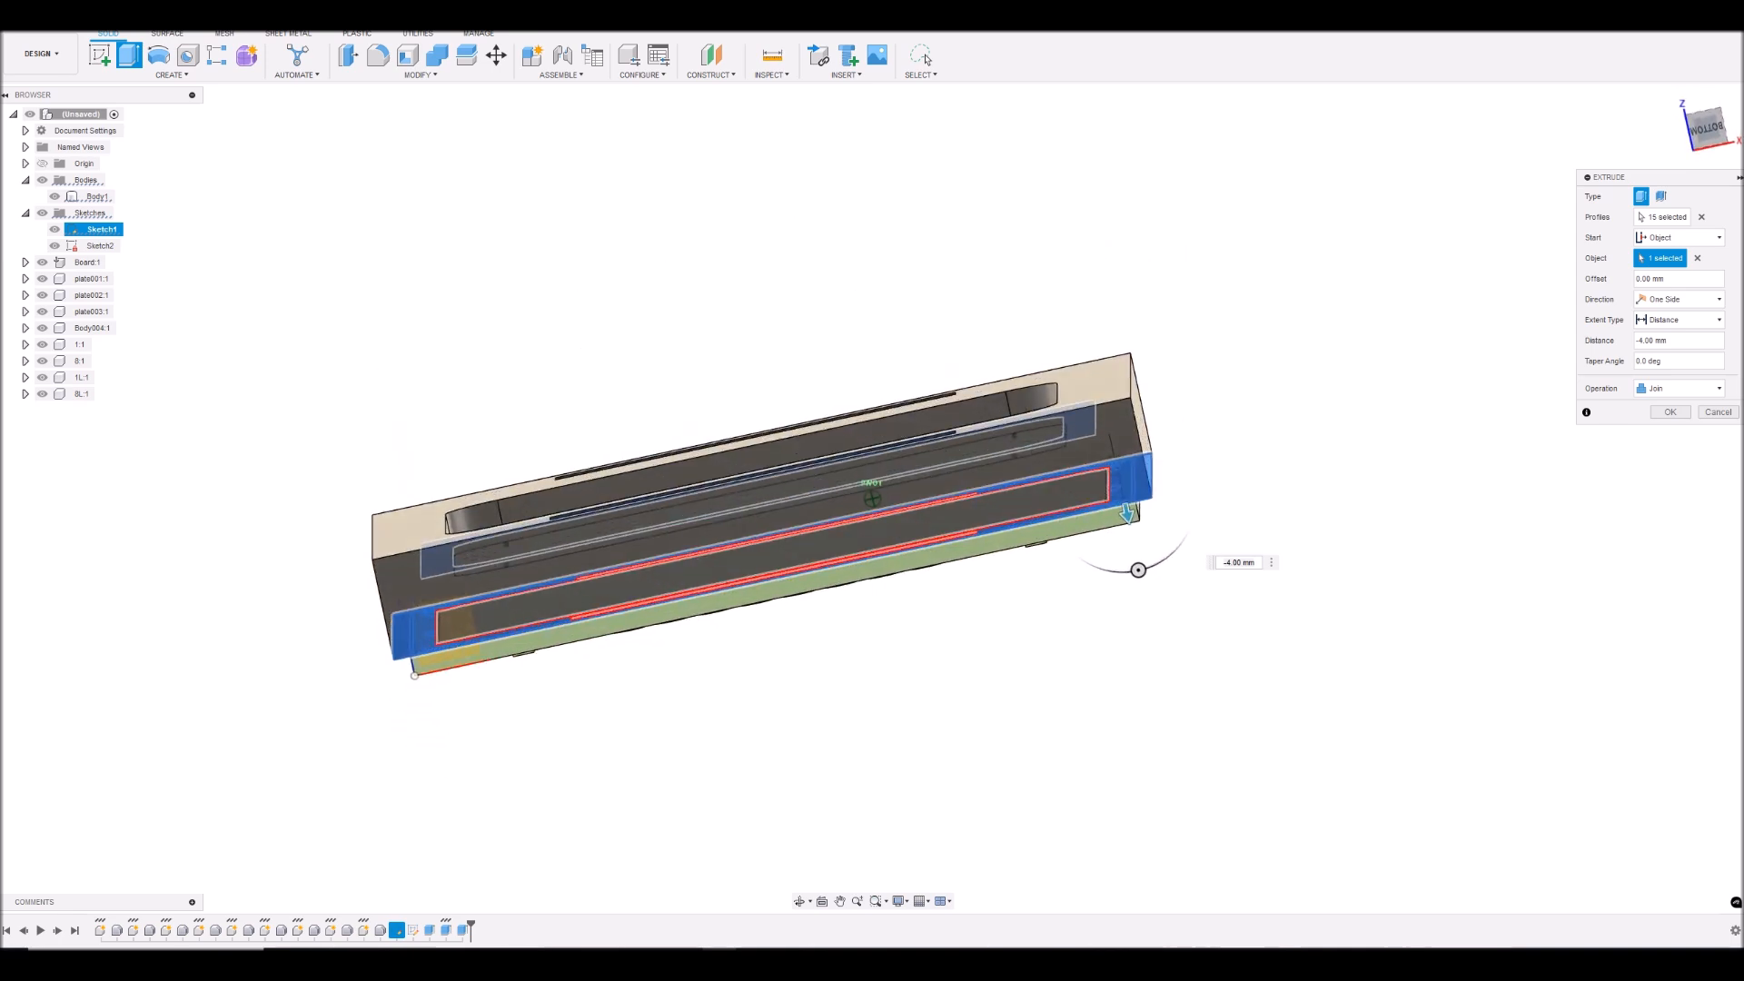
pyautogui.doubleClick(1230, 565)
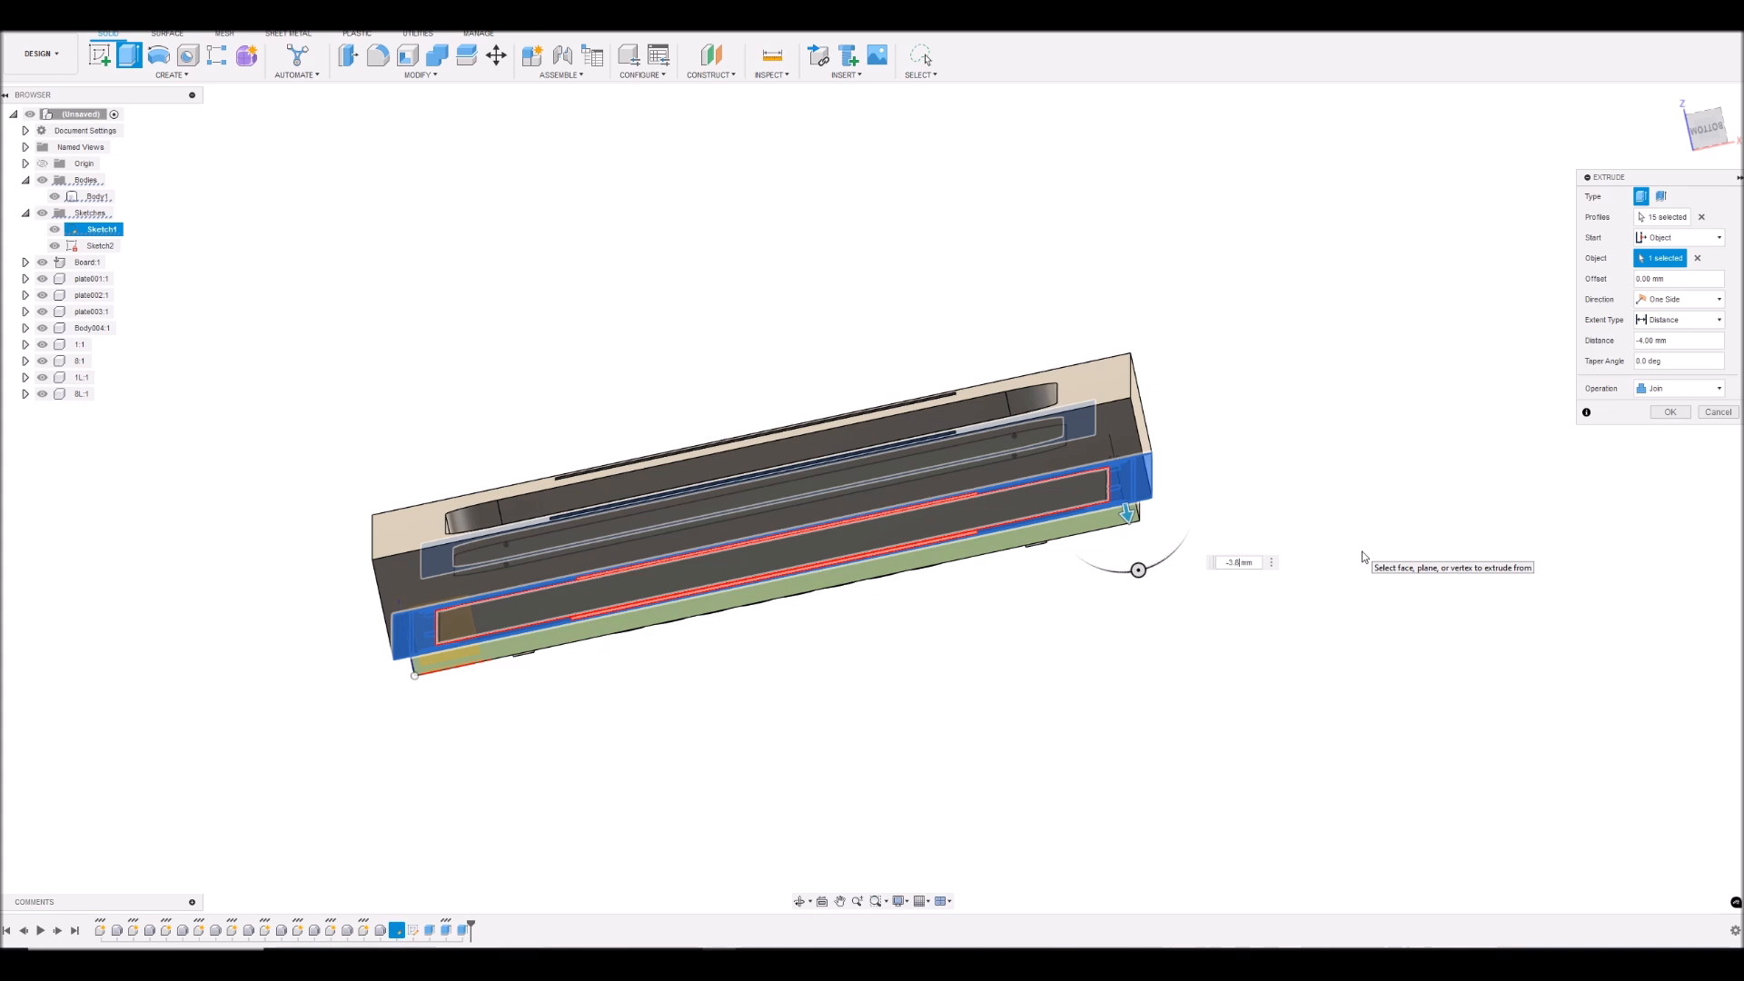
pyautogui.moveTo(1716, 127)
pyautogui.mouseDown()
pyautogui.moveTo(1716, 108)
pyautogui.moveTo(1719, 124)
pyautogui.mouseUp()
pyautogui.scroll(6, 1026, 531)
pyautogui.scroll(-4, 1360, 397)
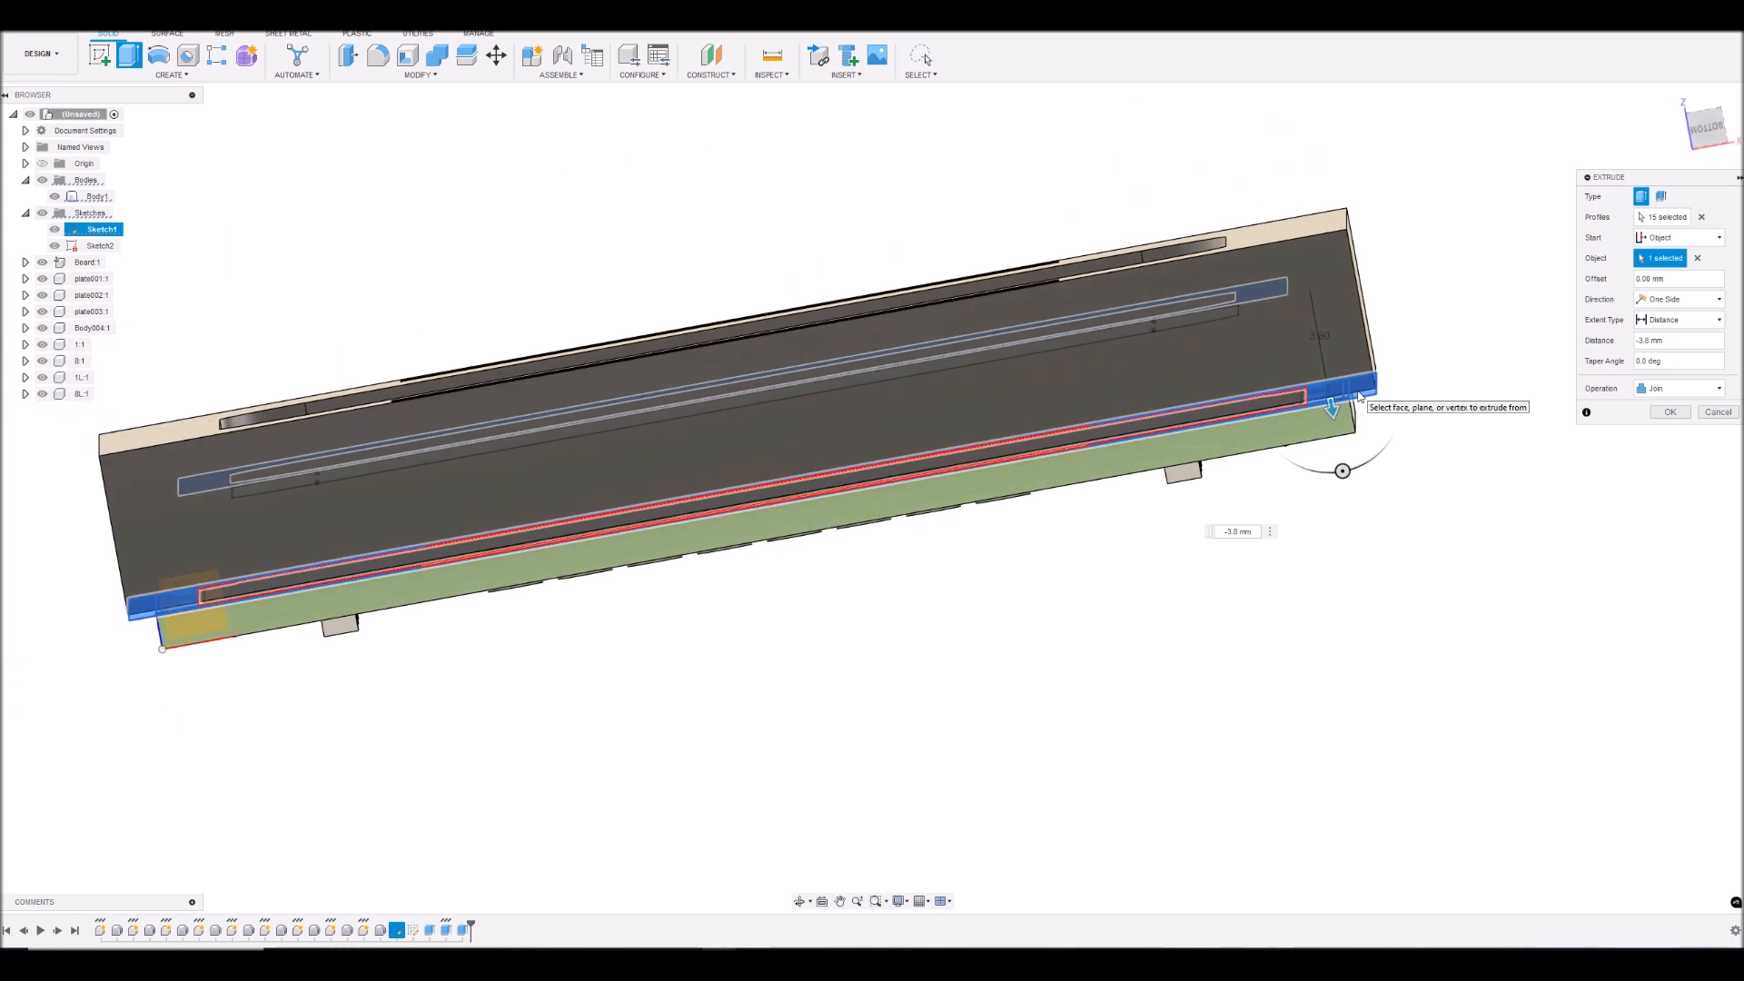
pyautogui.scroll(-3, 1359, 396)
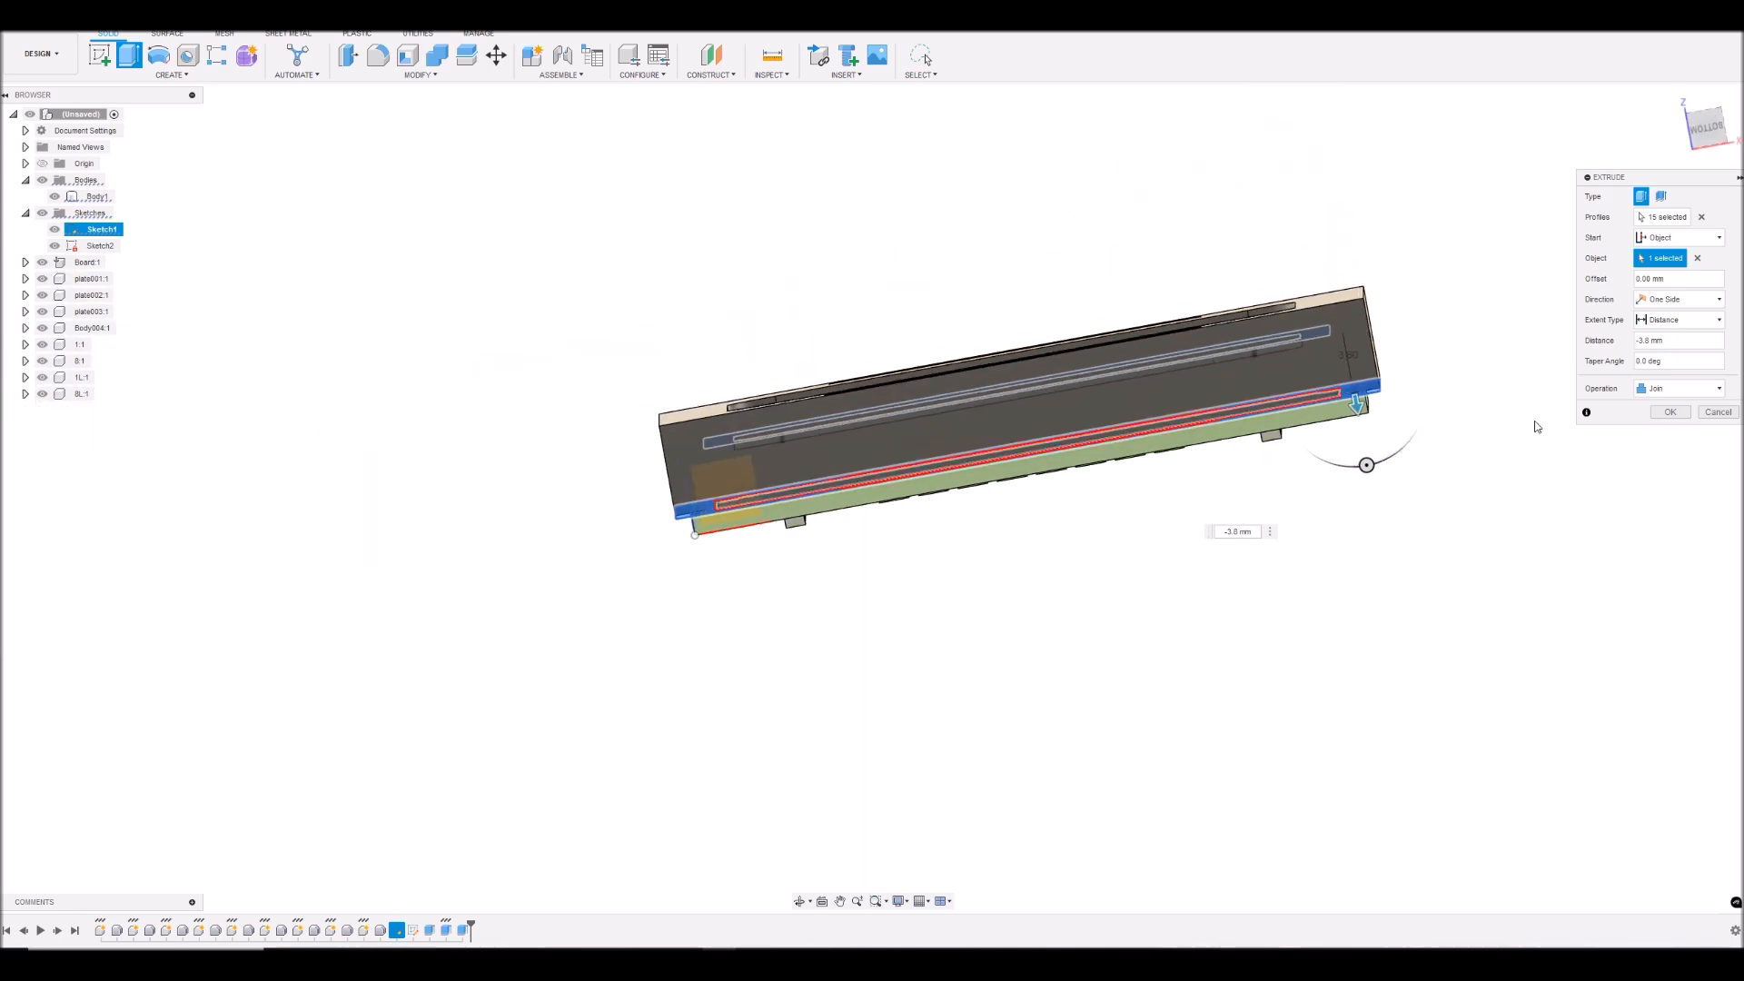
pyautogui.click(1670, 413)
pyautogui.click(56, 246)
# - Cut a section analysis through the cover and LCD from the cover's long side face, offset -13 mm
pyautogui.moveTo(1708, 125)
pyautogui.mouseDown()
pyautogui.moveTo(1709, 109)
pyautogui.moveTo(1708, 147)
pyautogui.moveTo(1703, 128)
pyautogui.moveTo(1671, 151)
pyautogui.moveTo(1697, 124)
pyautogui.moveTo(1707, 149)
pyautogui.moveTo(1708, 127)
pyautogui.mouseUp()
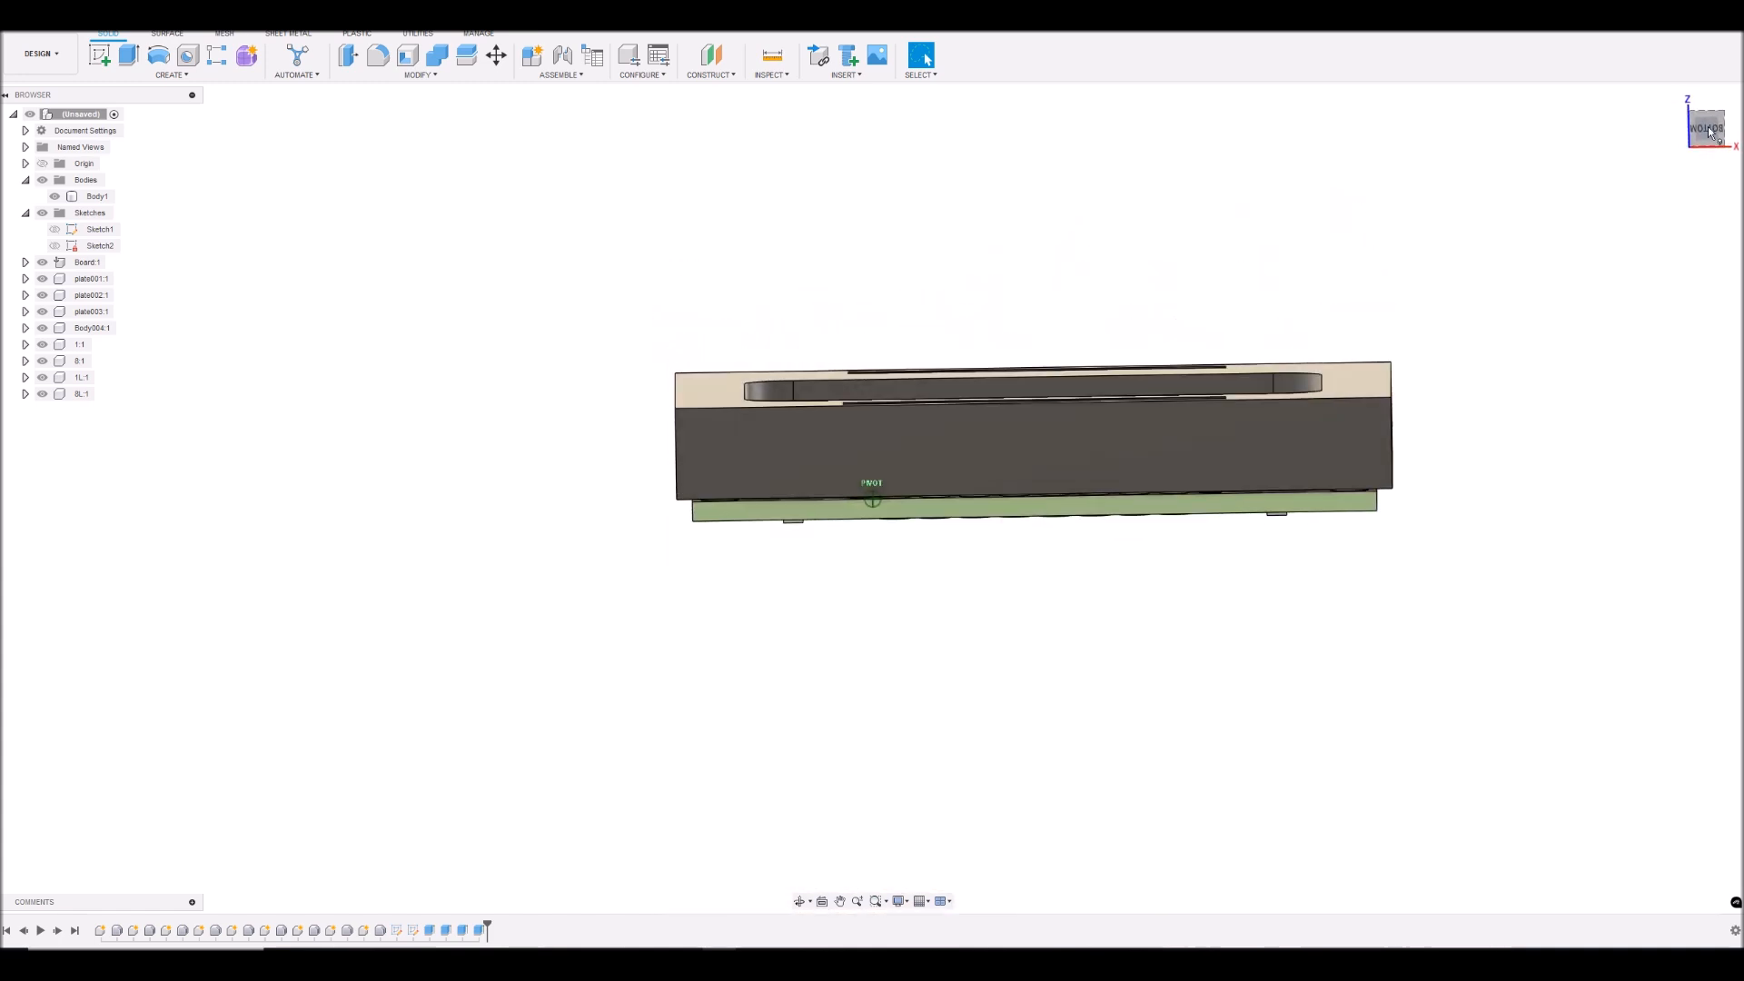
pyautogui.click(766, 76)
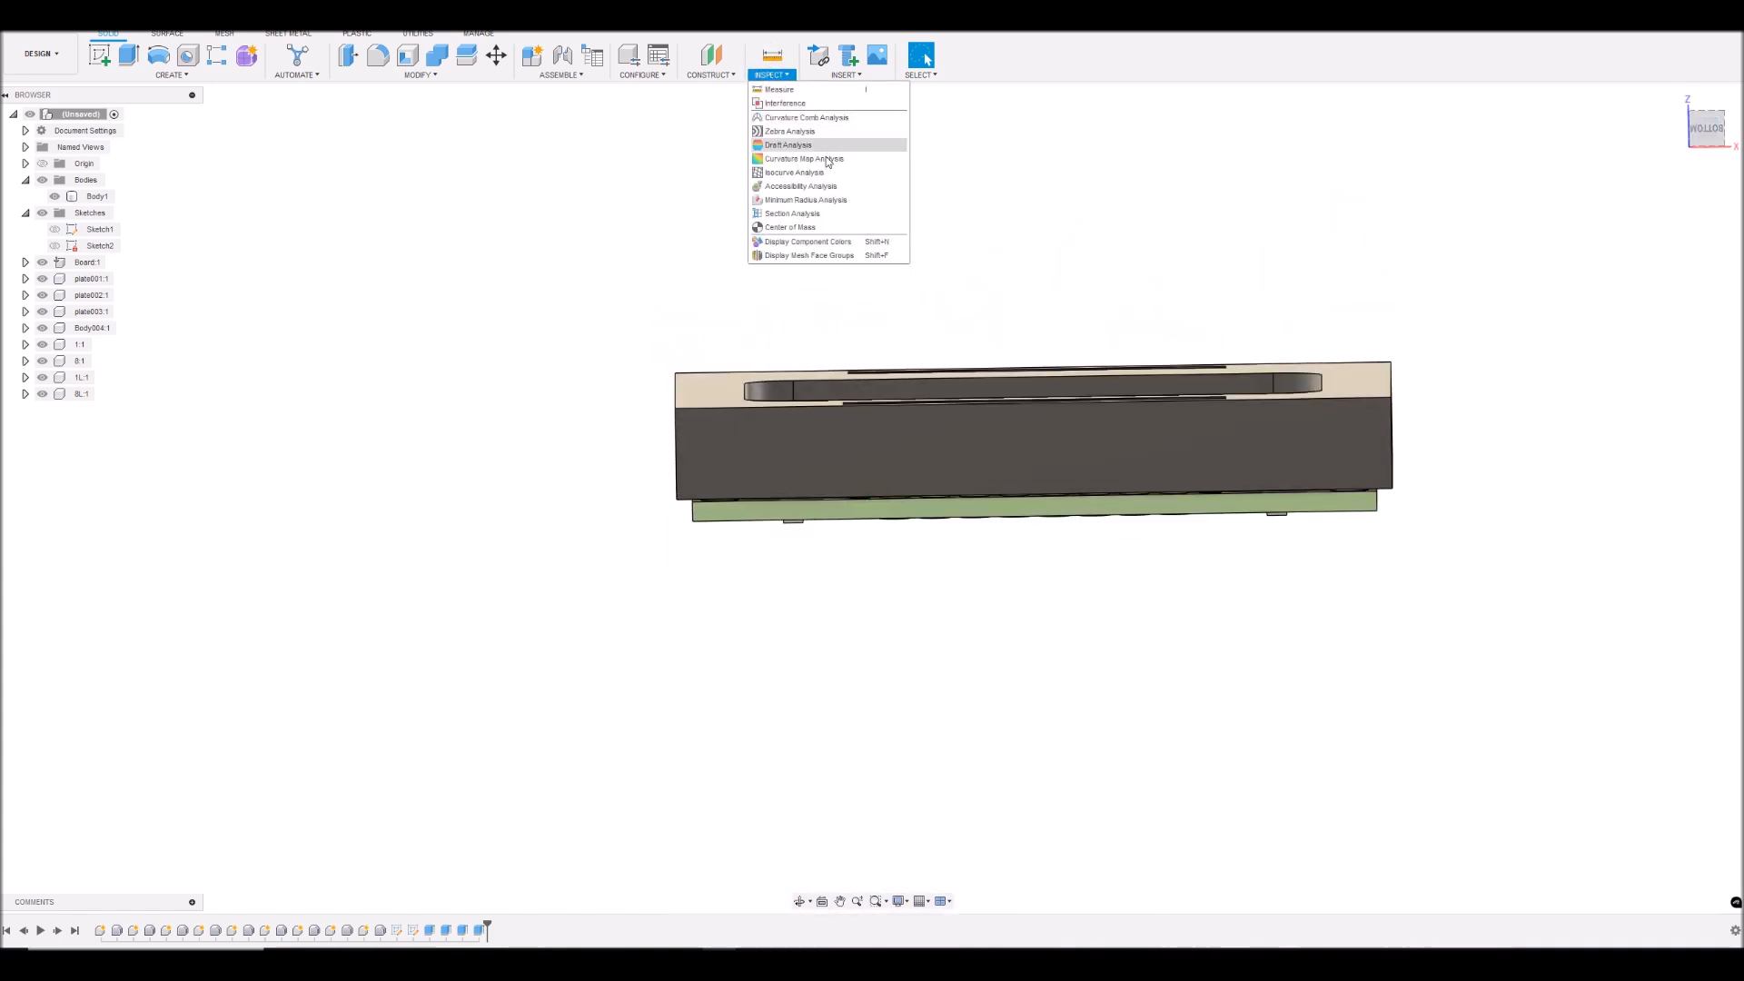
pyautogui.click(794, 214)
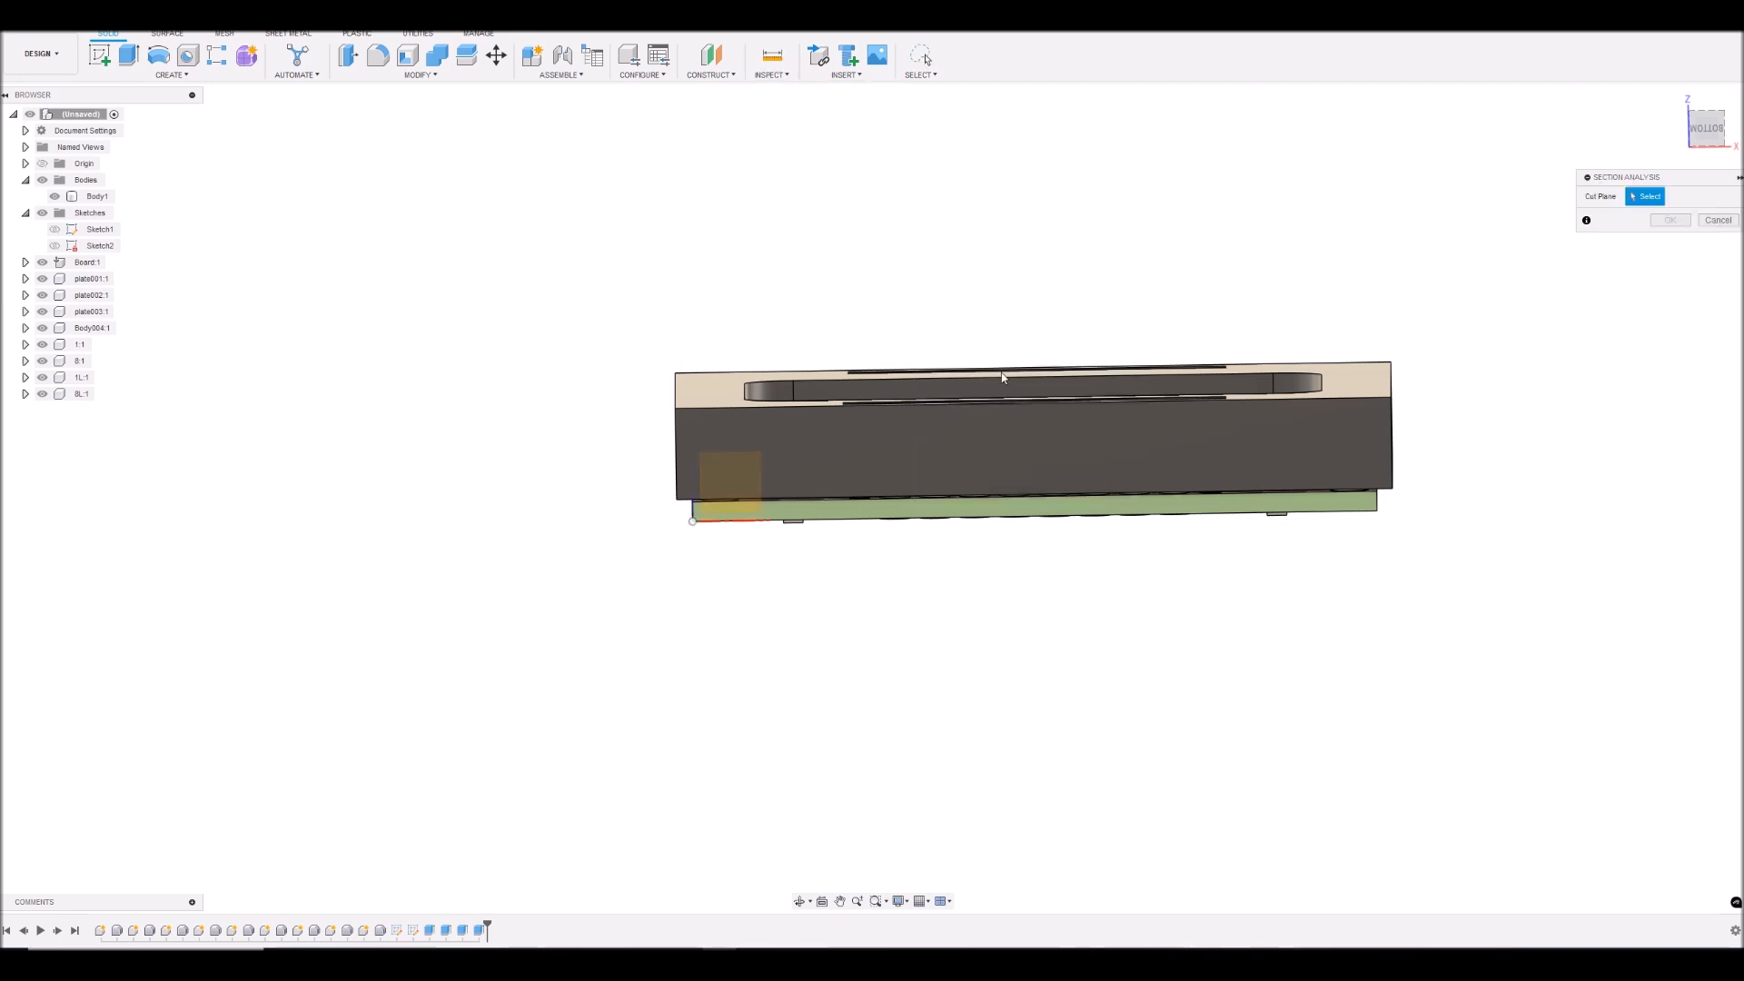
pyautogui.click(881, 446)
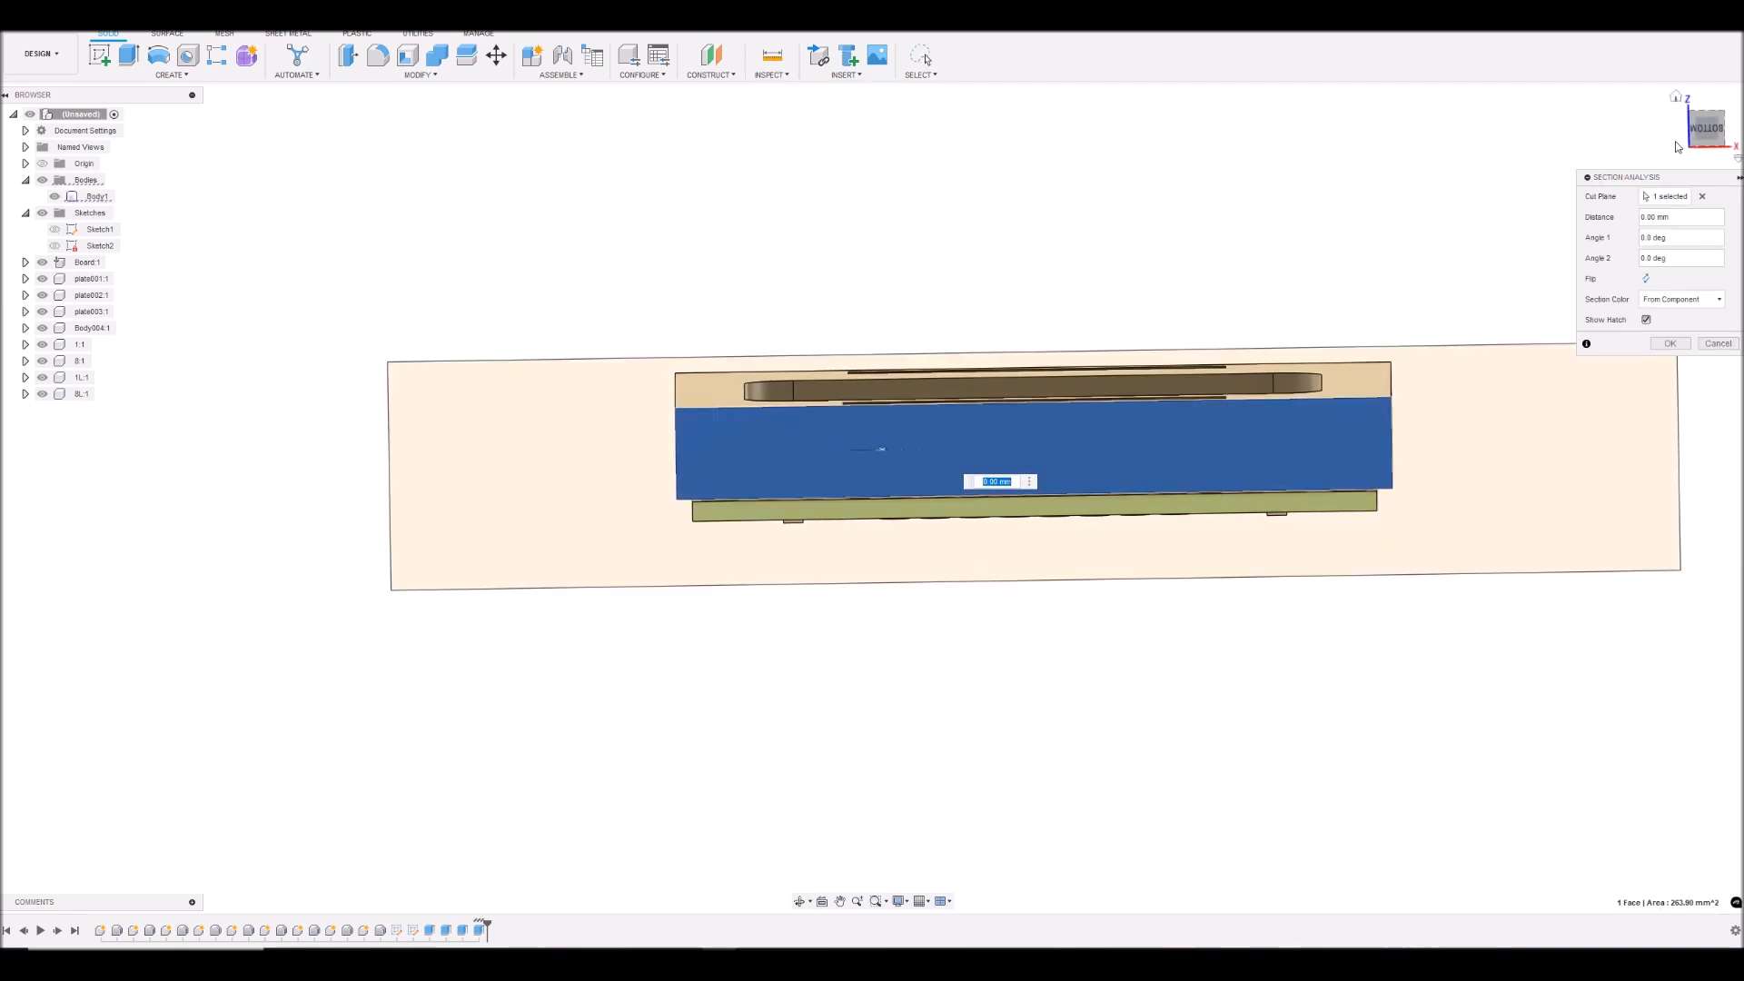
pyautogui.moveTo(1714, 130); pyautogui.dragTo(1712, 138)
pyautogui.moveTo(871, 611); pyautogui.dragTo(903, 543)
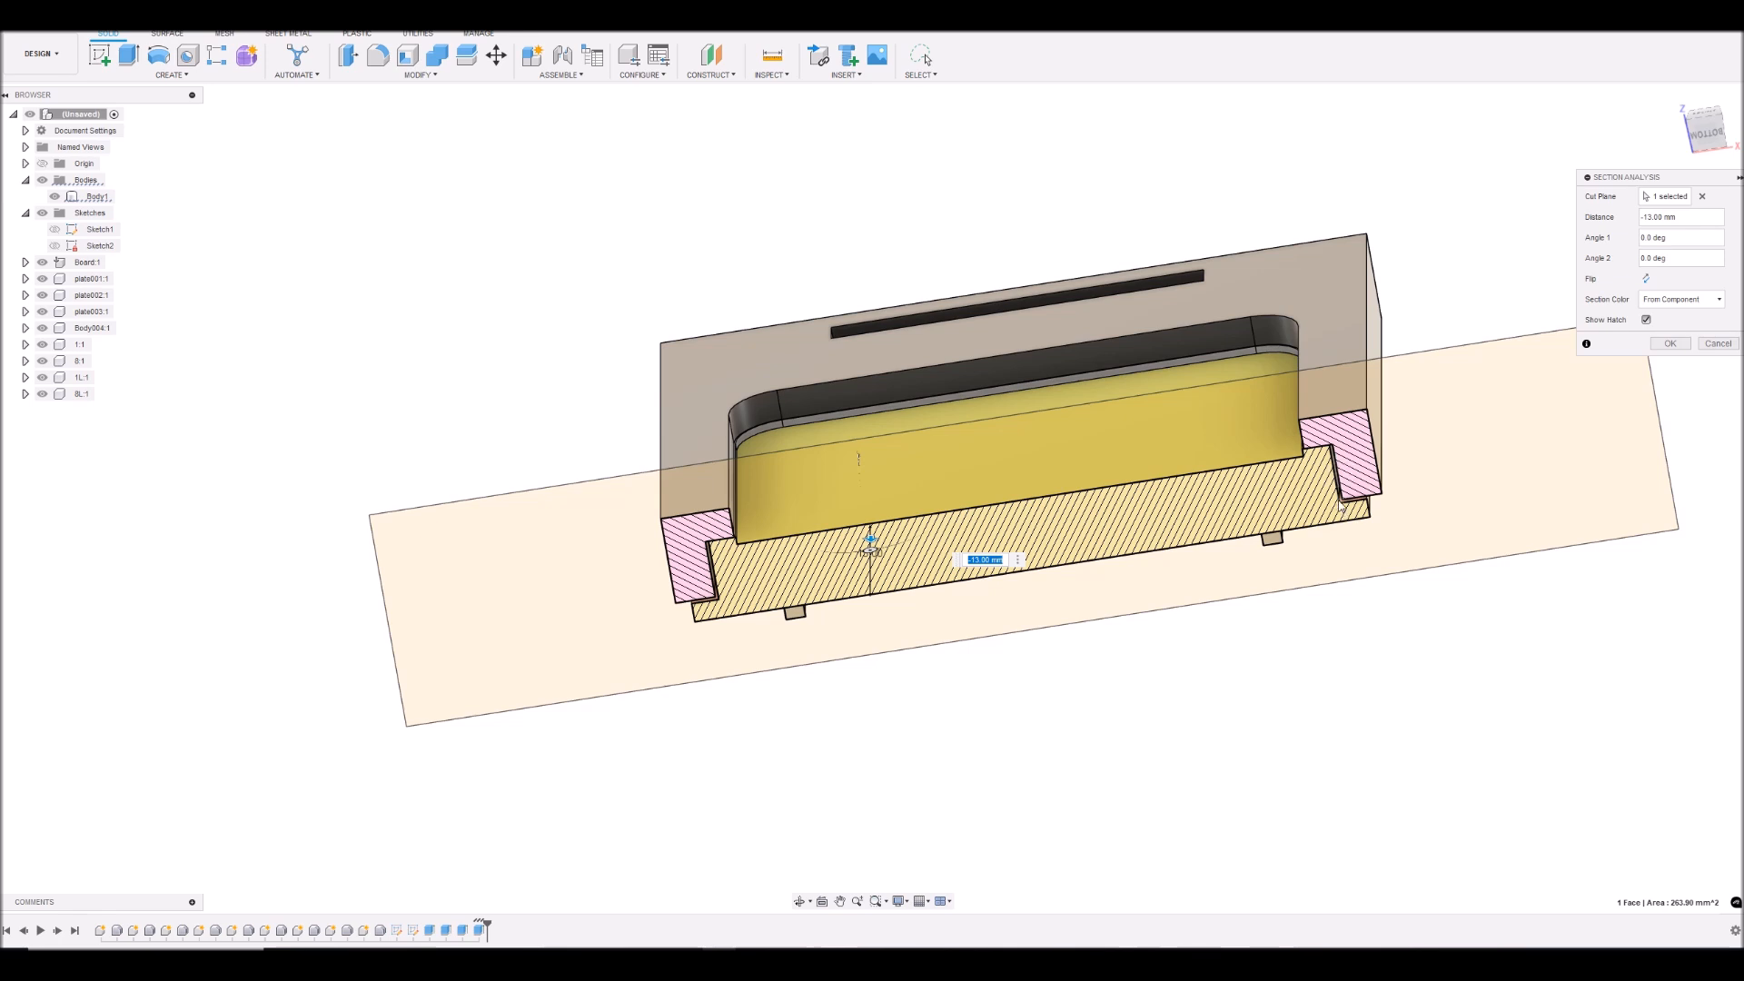
# - Examine the sectioned gaps between the cover frame, display and board, and discard the section analysis
pyautogui.scroll(5, 1342, 511)
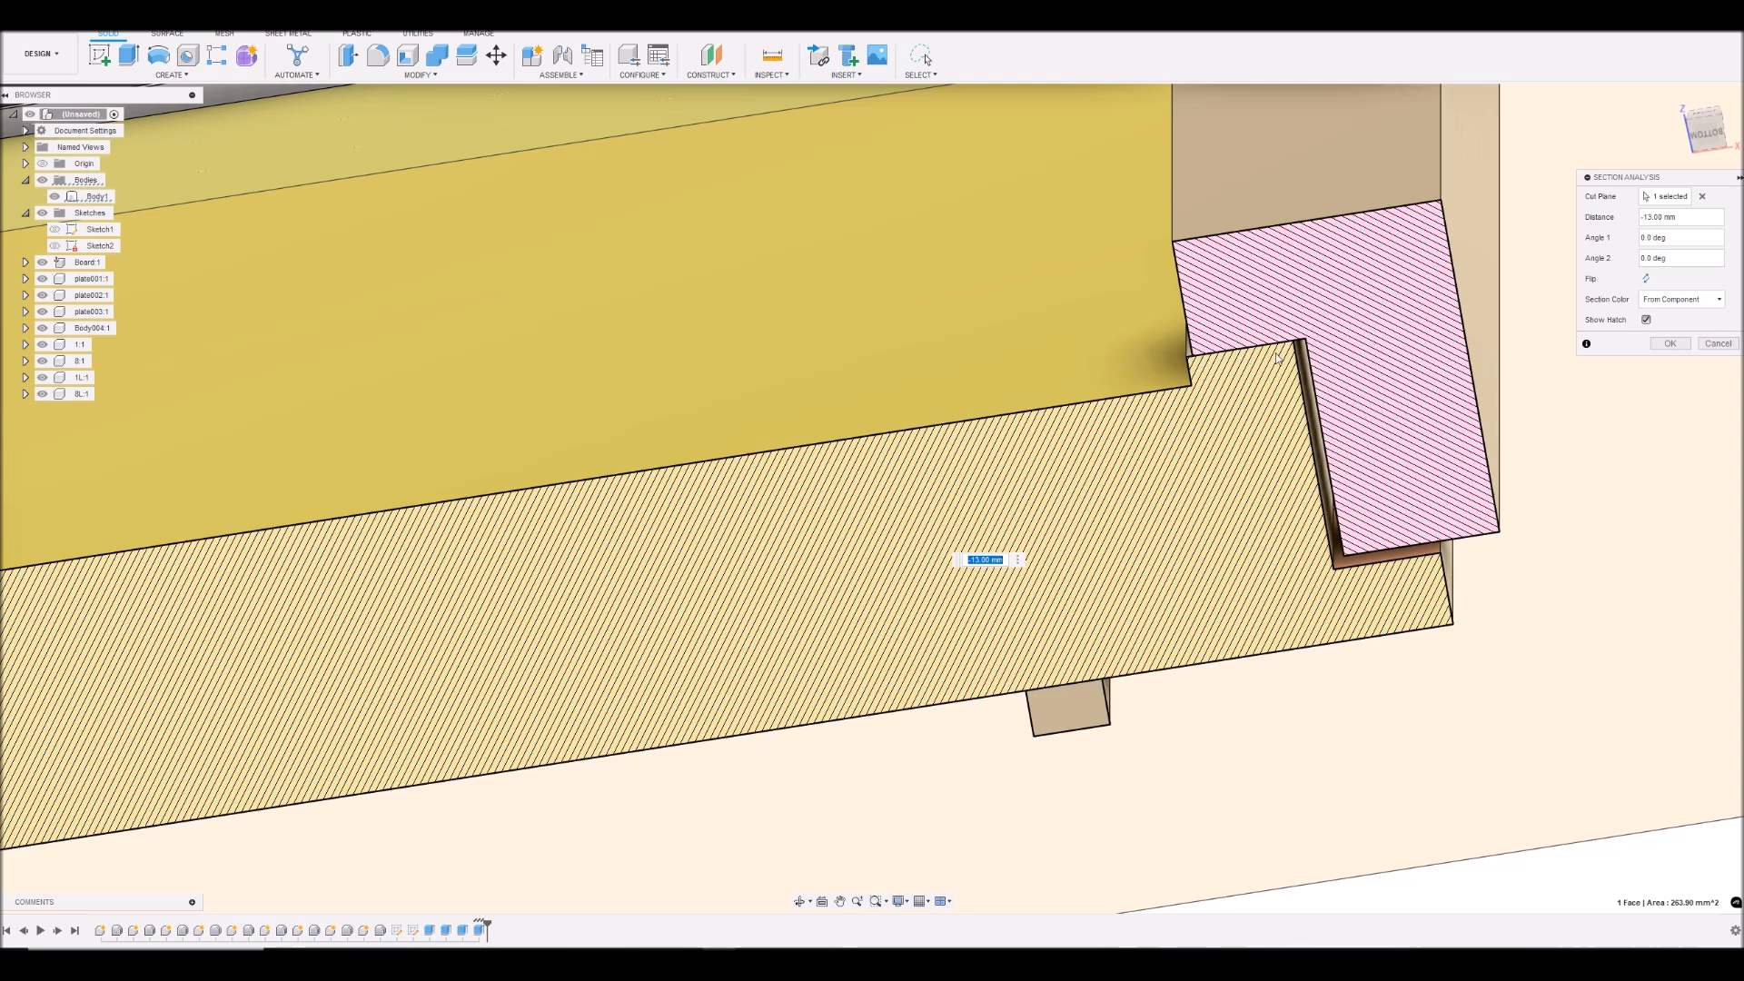
pyautogui.scroll(1, 1345, 517)
pyautogui.scroll(-6, 1354, 532)
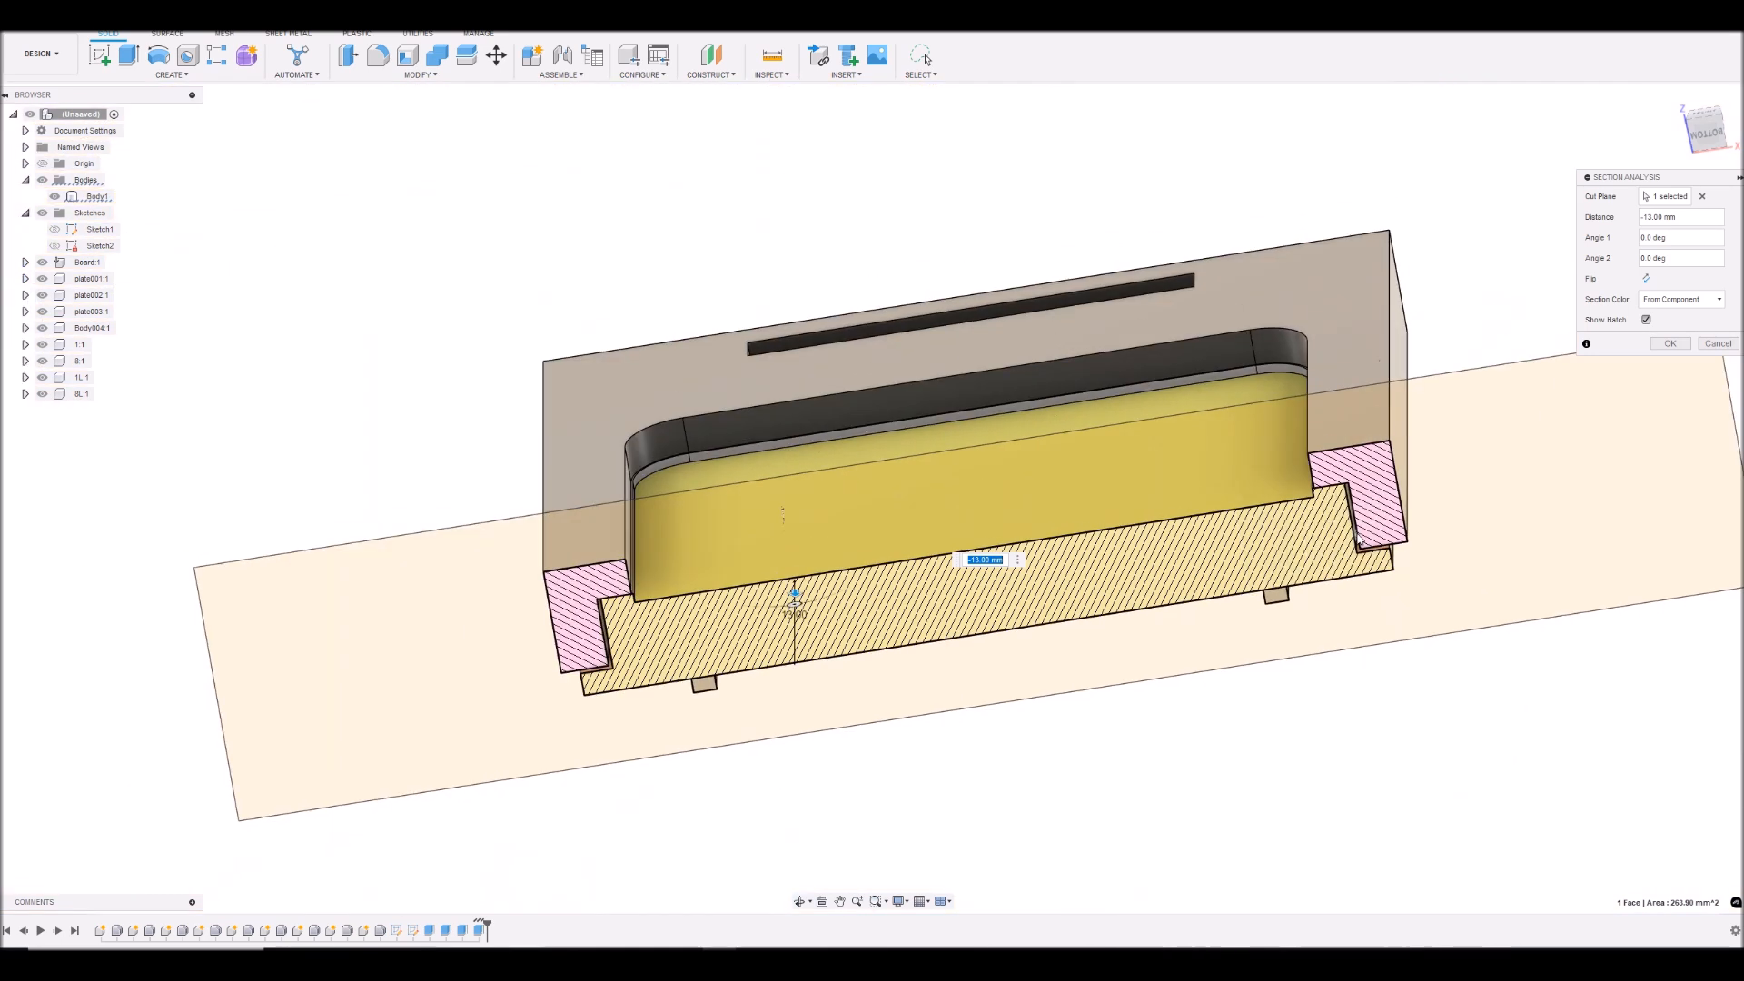
pyautogui.scroll(-2, 1361, 543)
pyautogui.moveTo(934, 581); pyautogui.dragTo(927, 674)
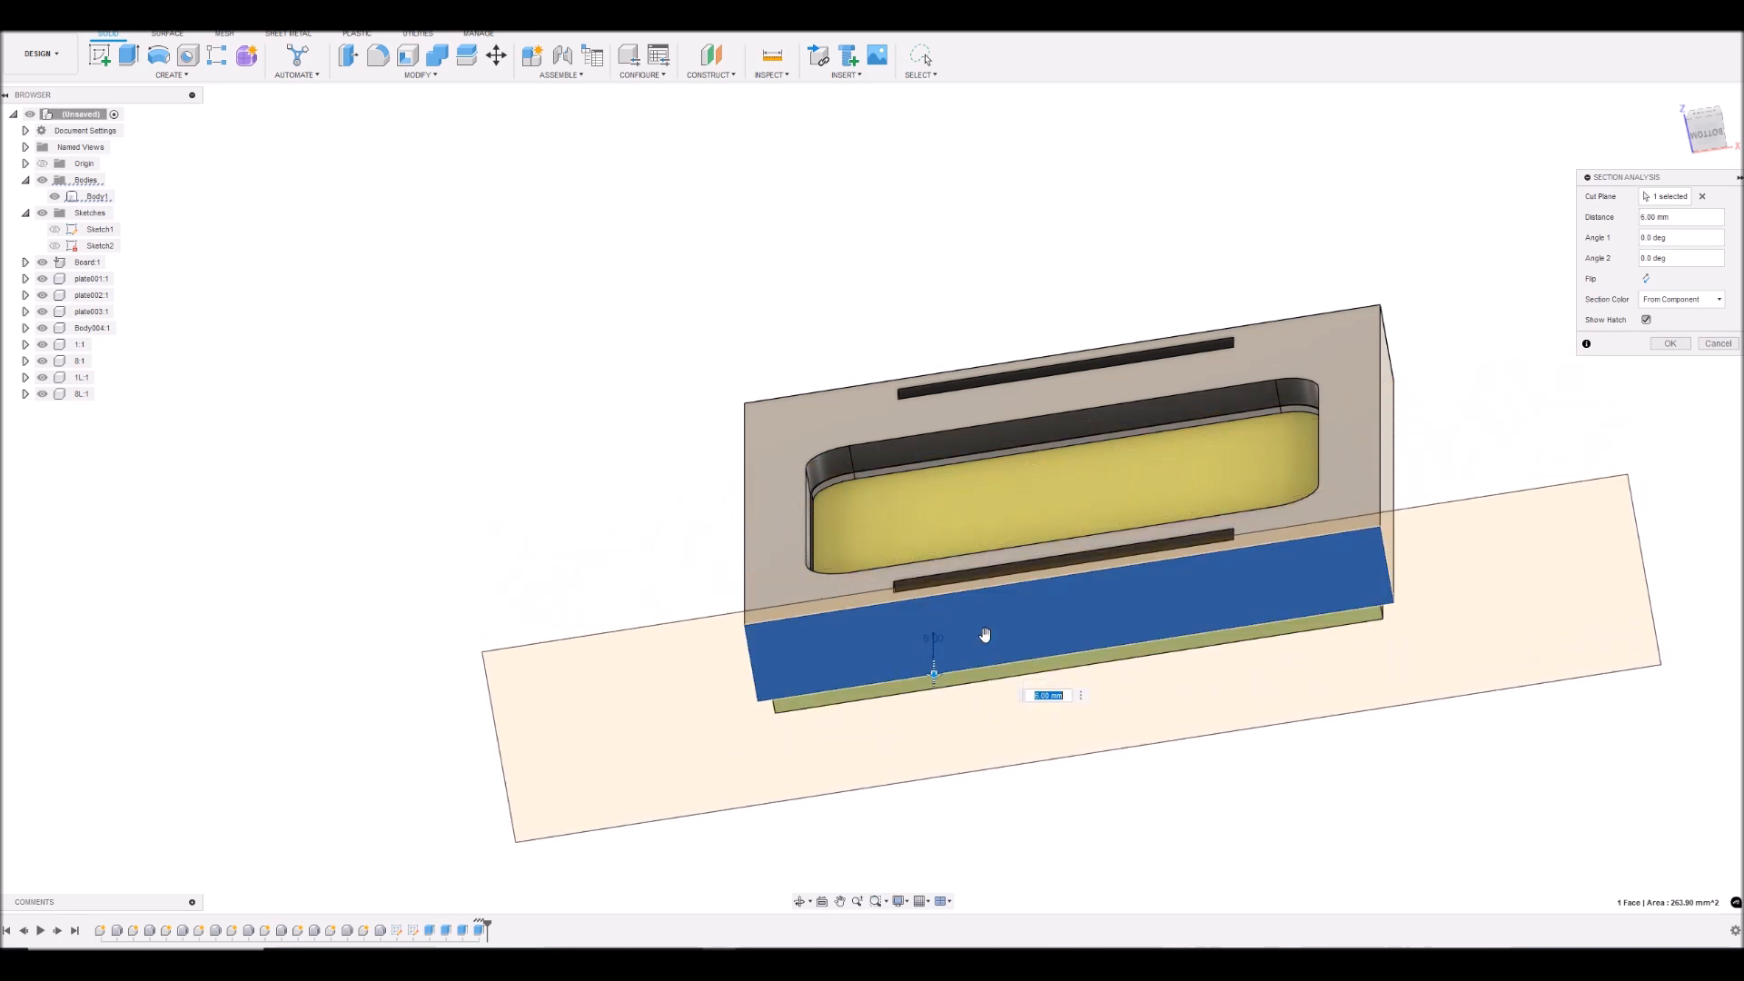
pyautogui.click(1717, 343)
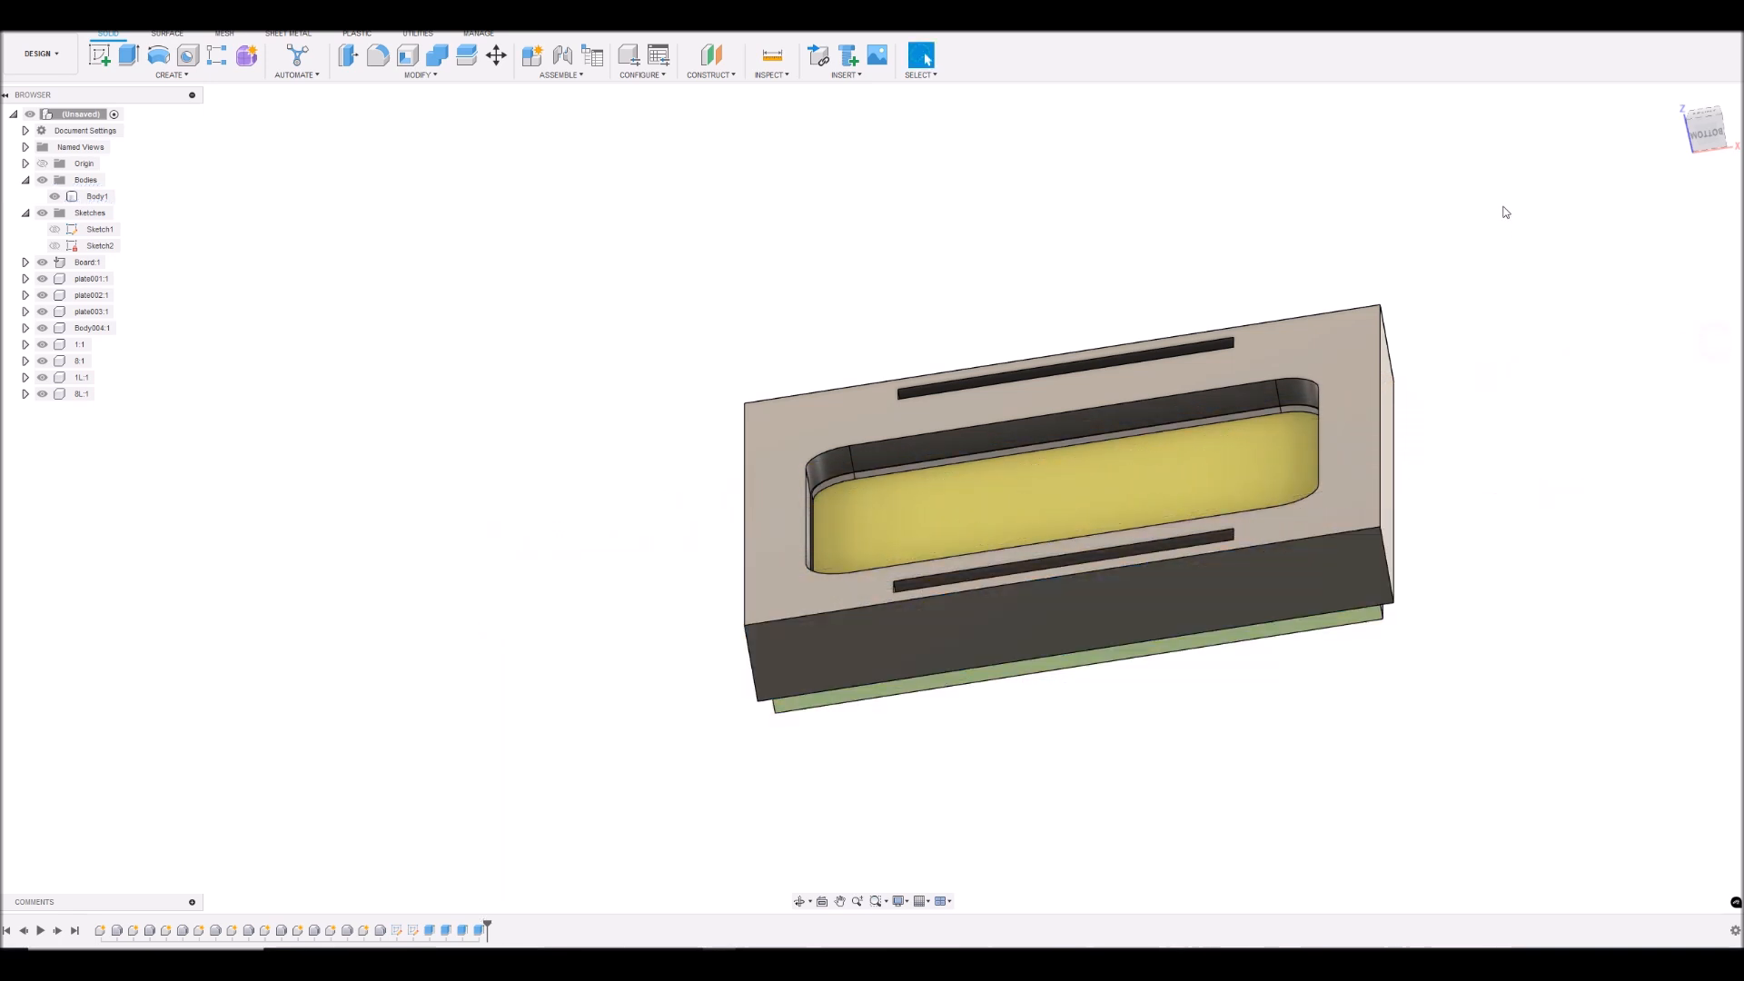
# - Inspect the cover from the front and side, and measure its total height between the two long side edges
pyautogui.click(1716, 148)
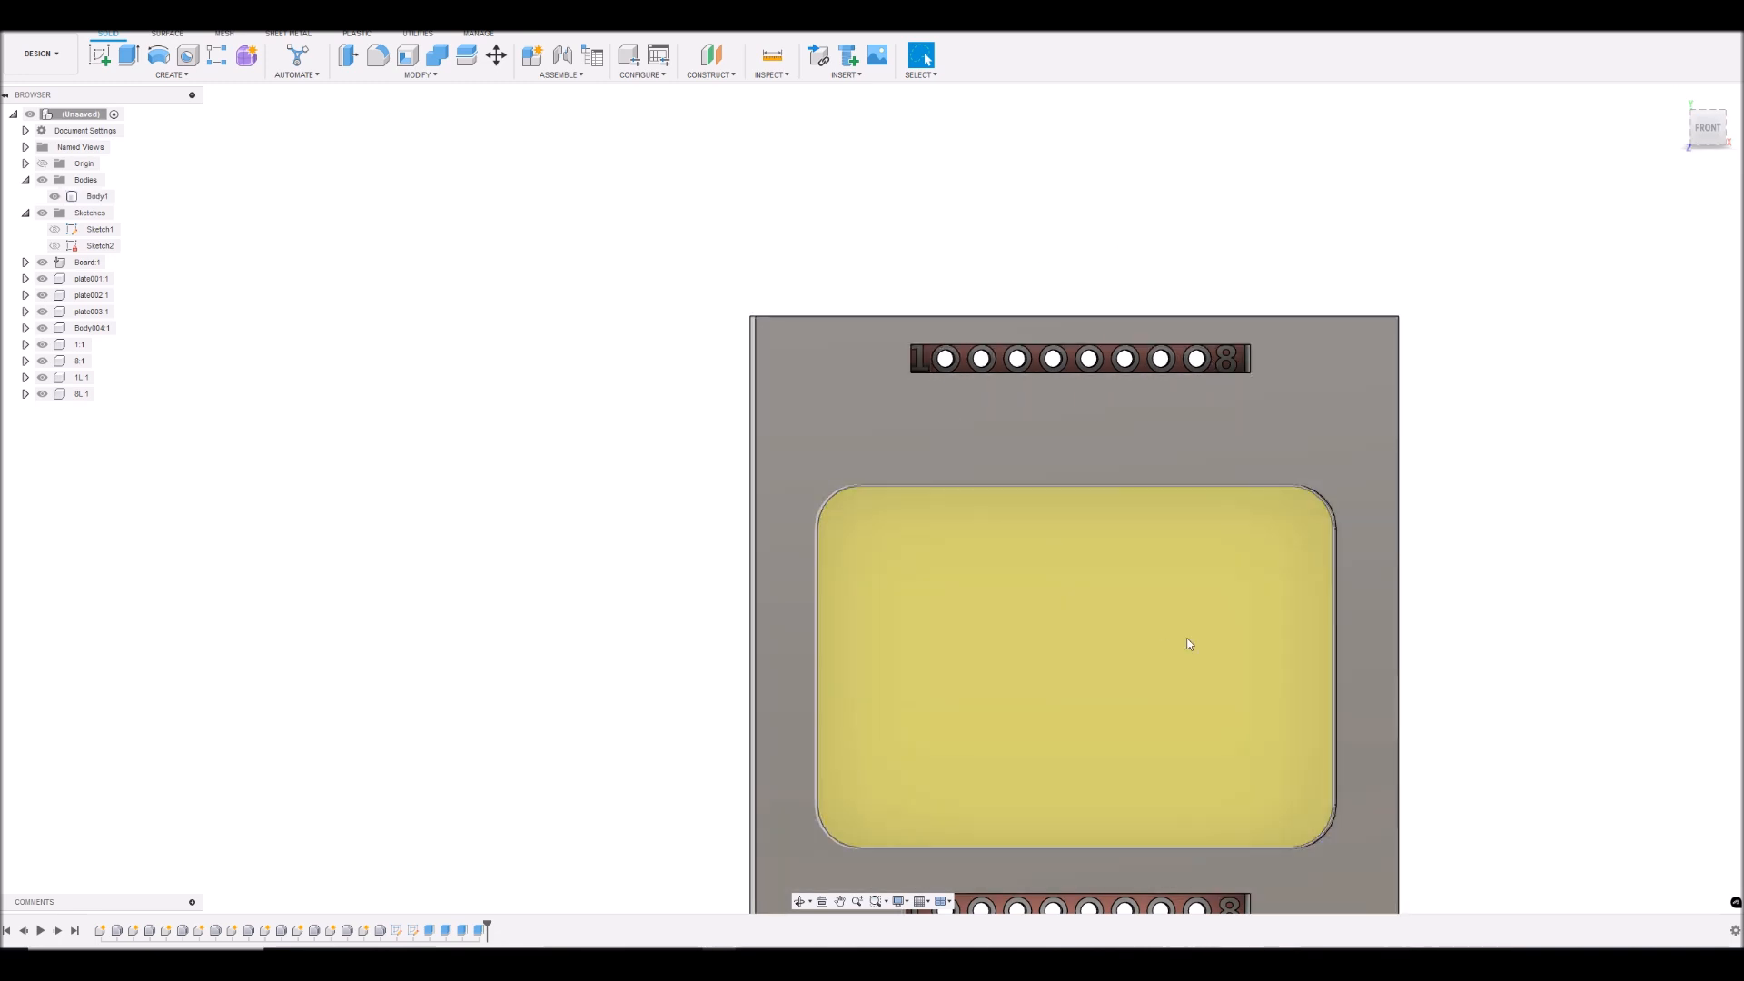
pyautogui.moveTo(1201, 646); pyautogui.dragTo(1265, 569, button='middle')
pyautogui.scroll(-1, 1265, 570)
pyautogui.moveTo(1711, 135)
pyautogui.mouseDown()
pyautogui.moveTo(1706, 38)
pyautogui.moveTo(1707, 136)
pyautogui.moveTo(1687, 155)
pyautogui.moveTo(1708, 49)
pyautogui.moveTo(1708, 68)
pyautogui.mouseUp()
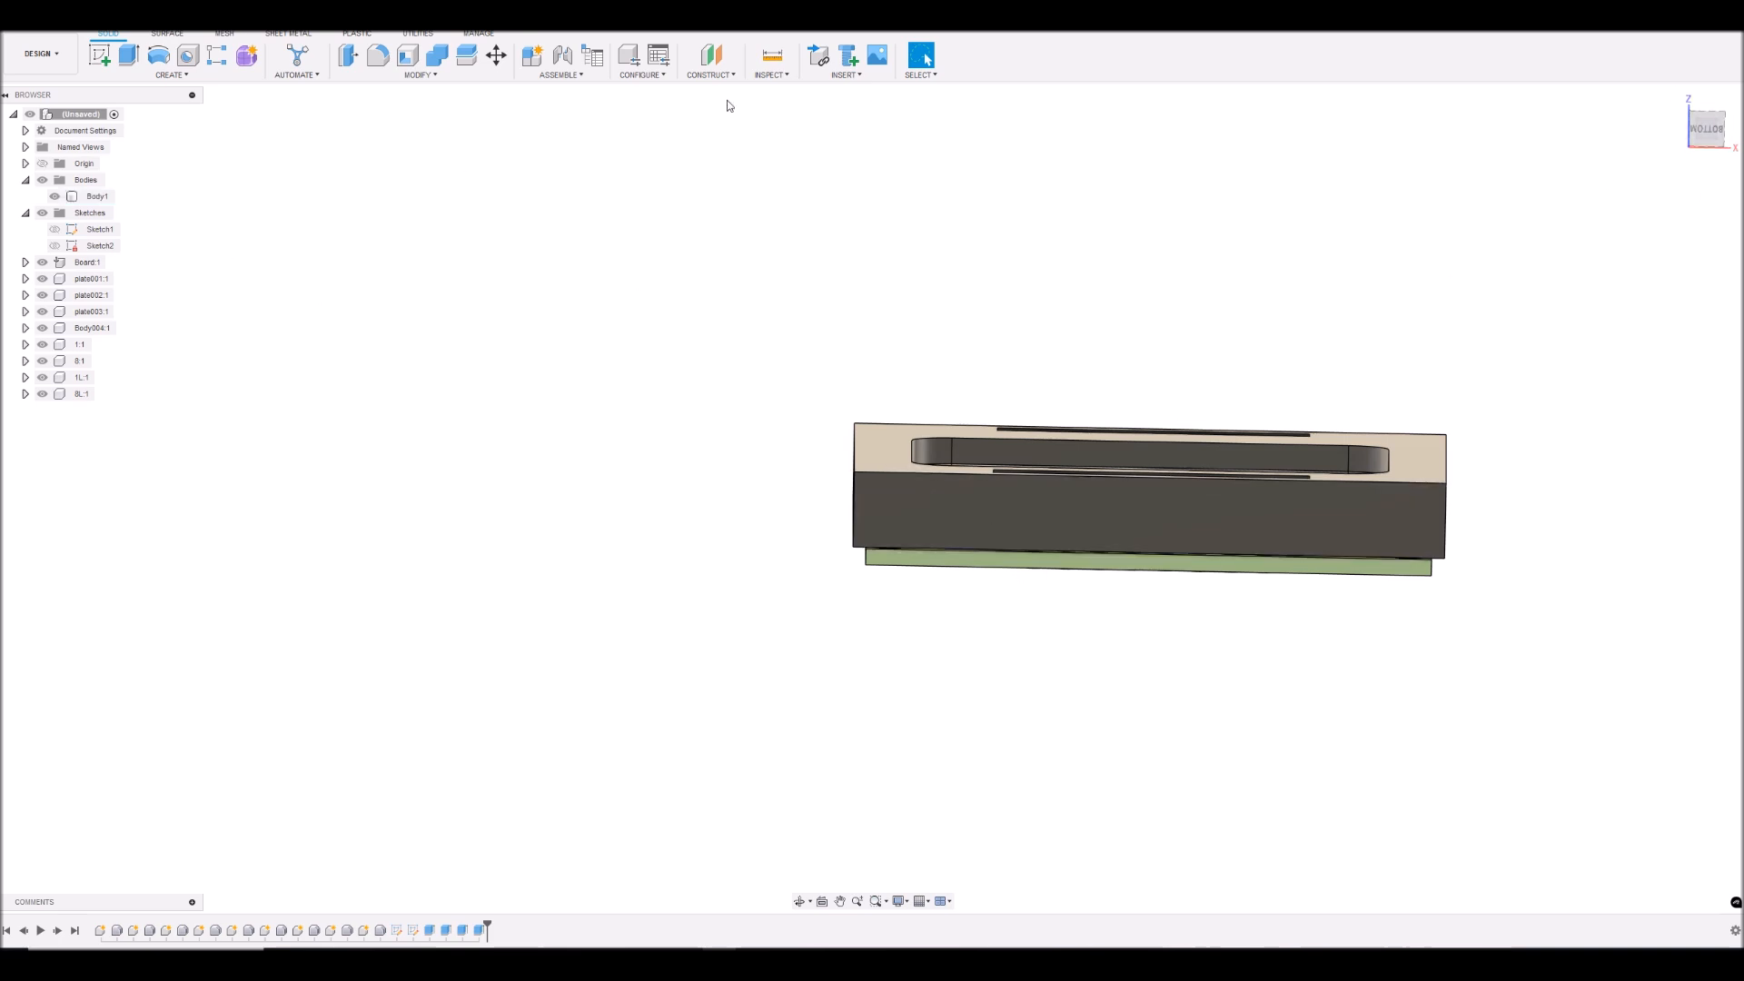
pyautogui.click(1703, 135)
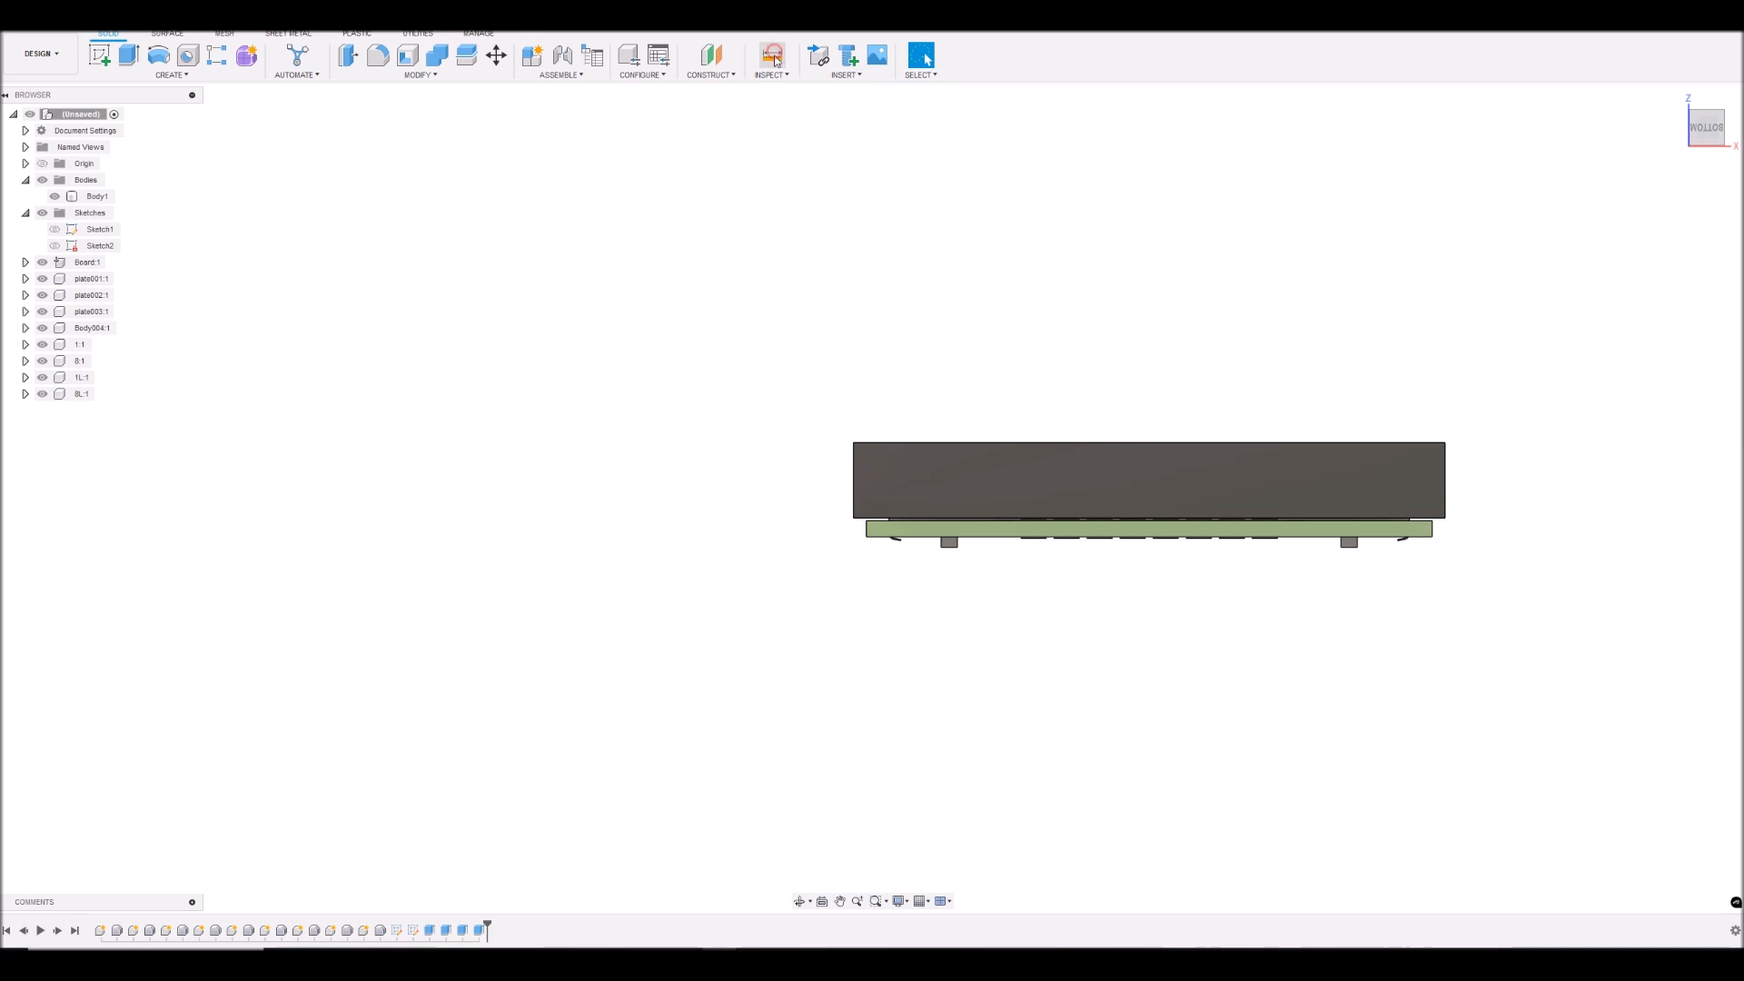
pyautogui.click(773, 56)
pyautogui.scroll(5, 1118, 489)
pyautogui.click(1092, 572)
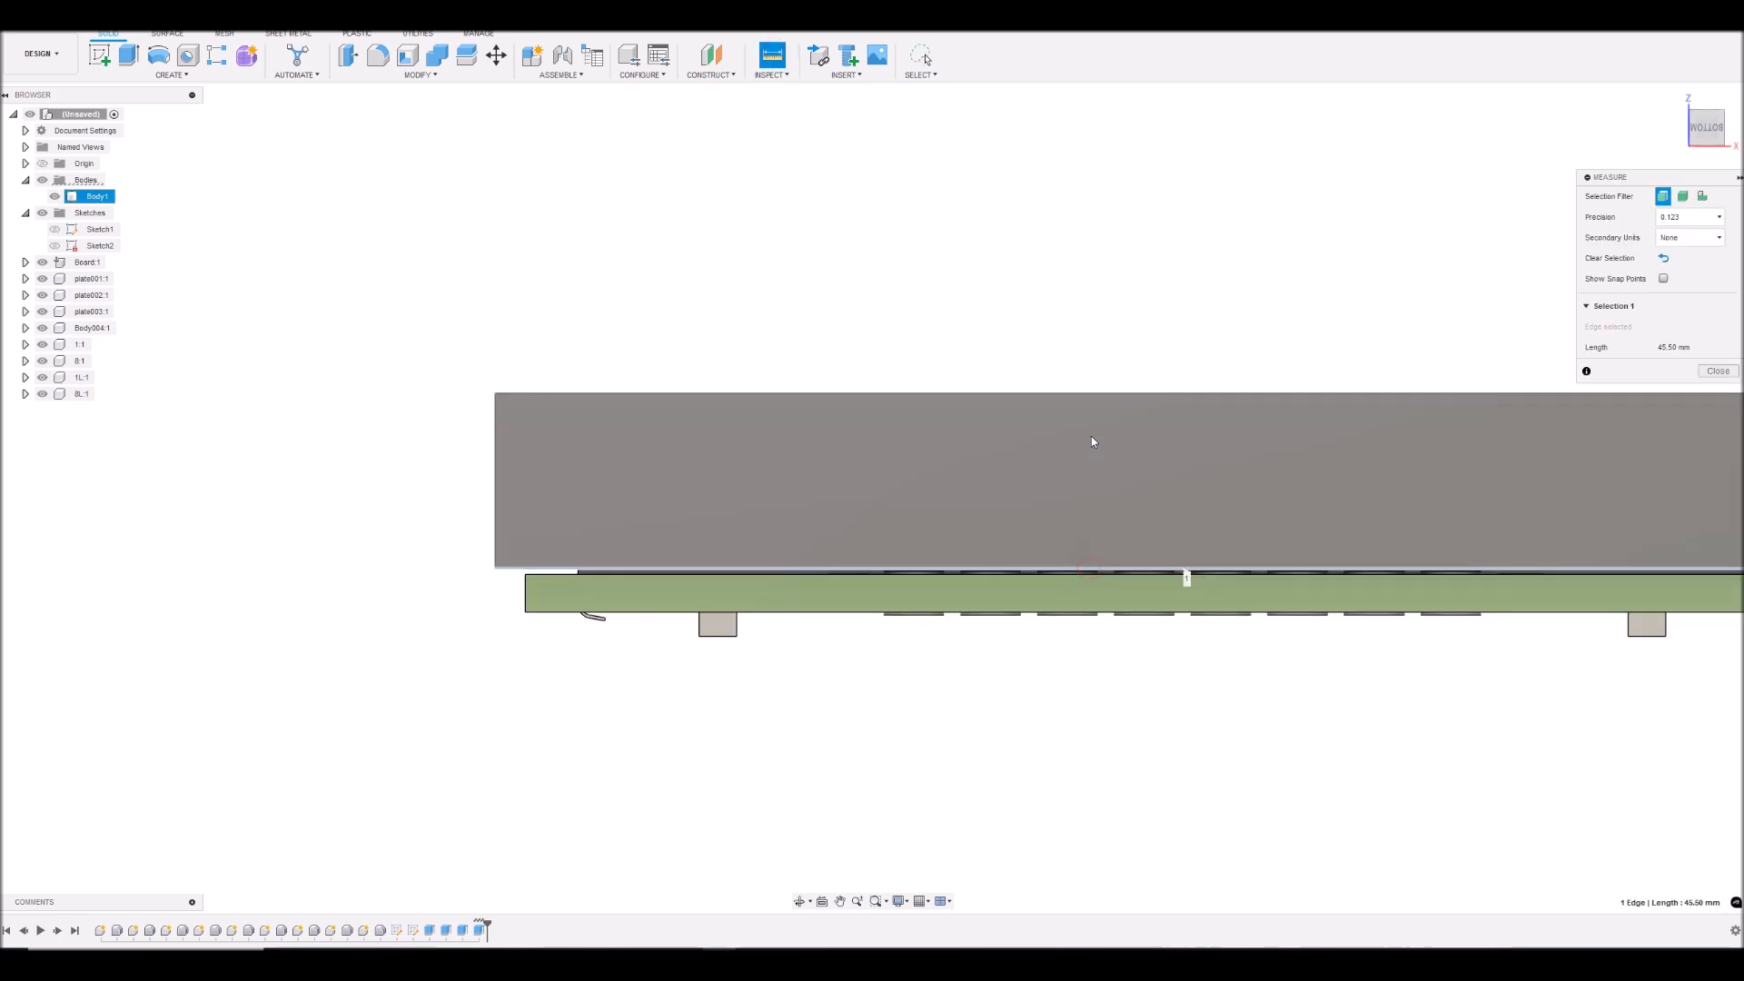
pyautogui.click(1093, 394)
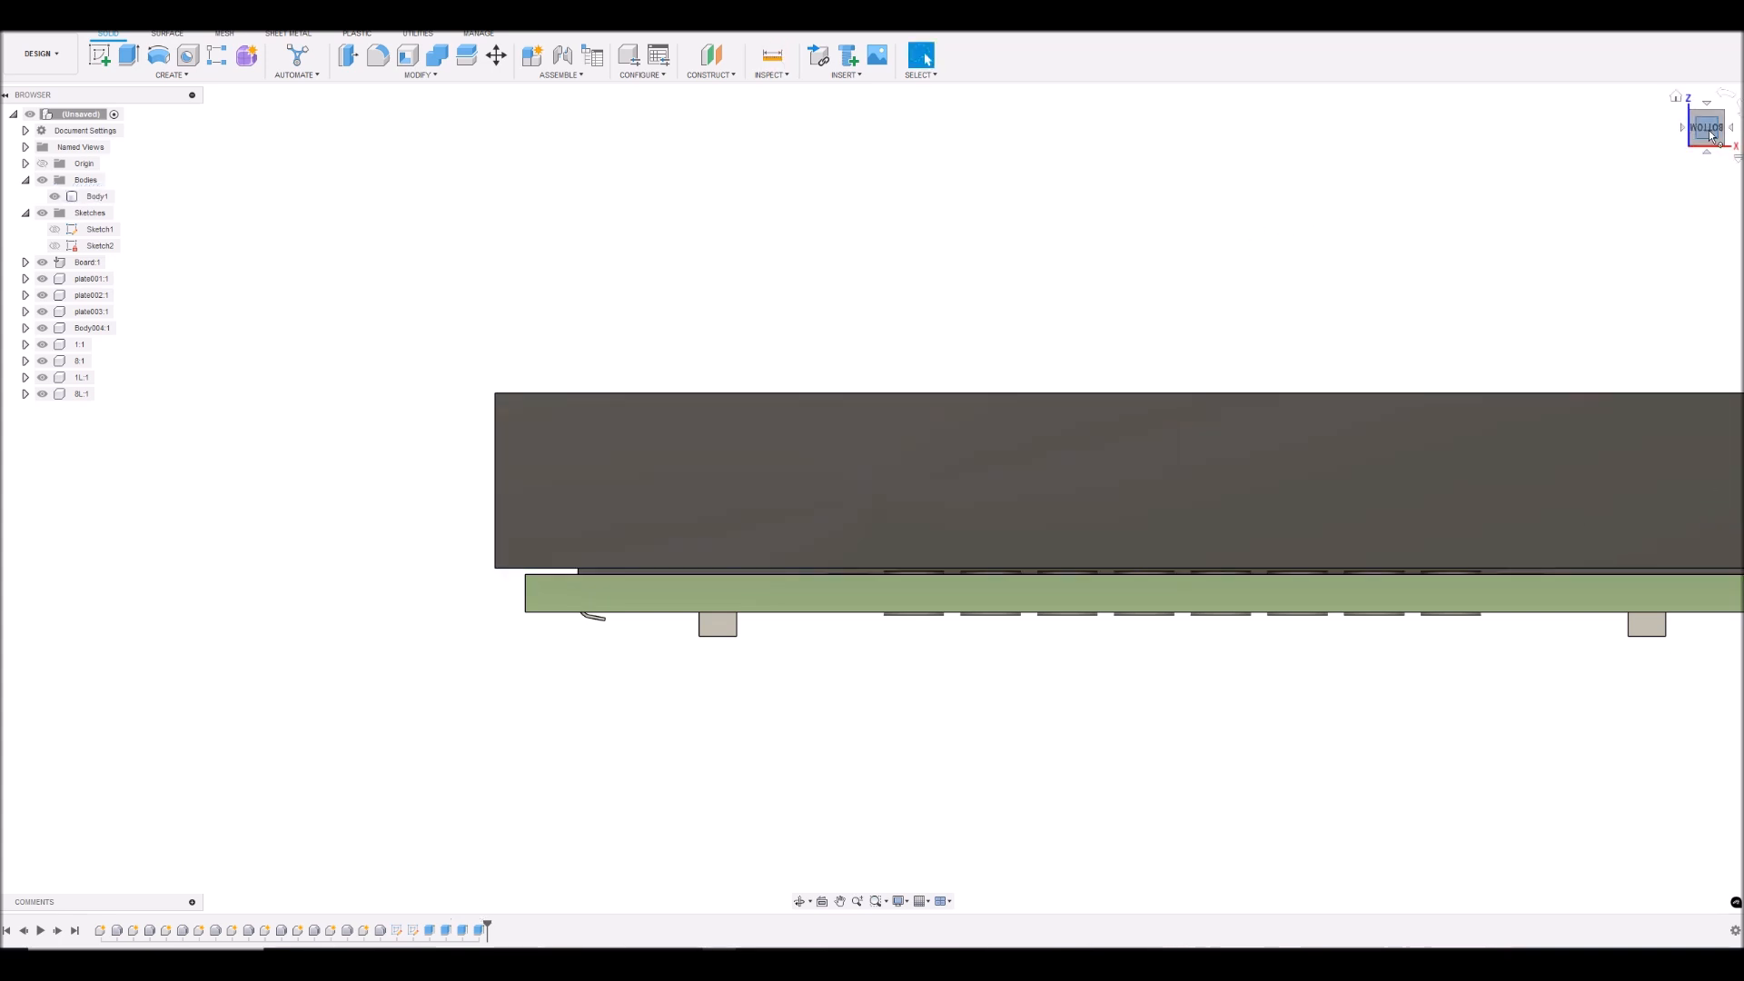
# - Show Sketch1 and hide the cover body
pyautogui.moveTo(1707, 129)
pyautogui.mouseDown()
pyautogui.moveTo(1725, 197)
pyautogui.moveTo(1700, 192)
pyautogui.mouseUp()
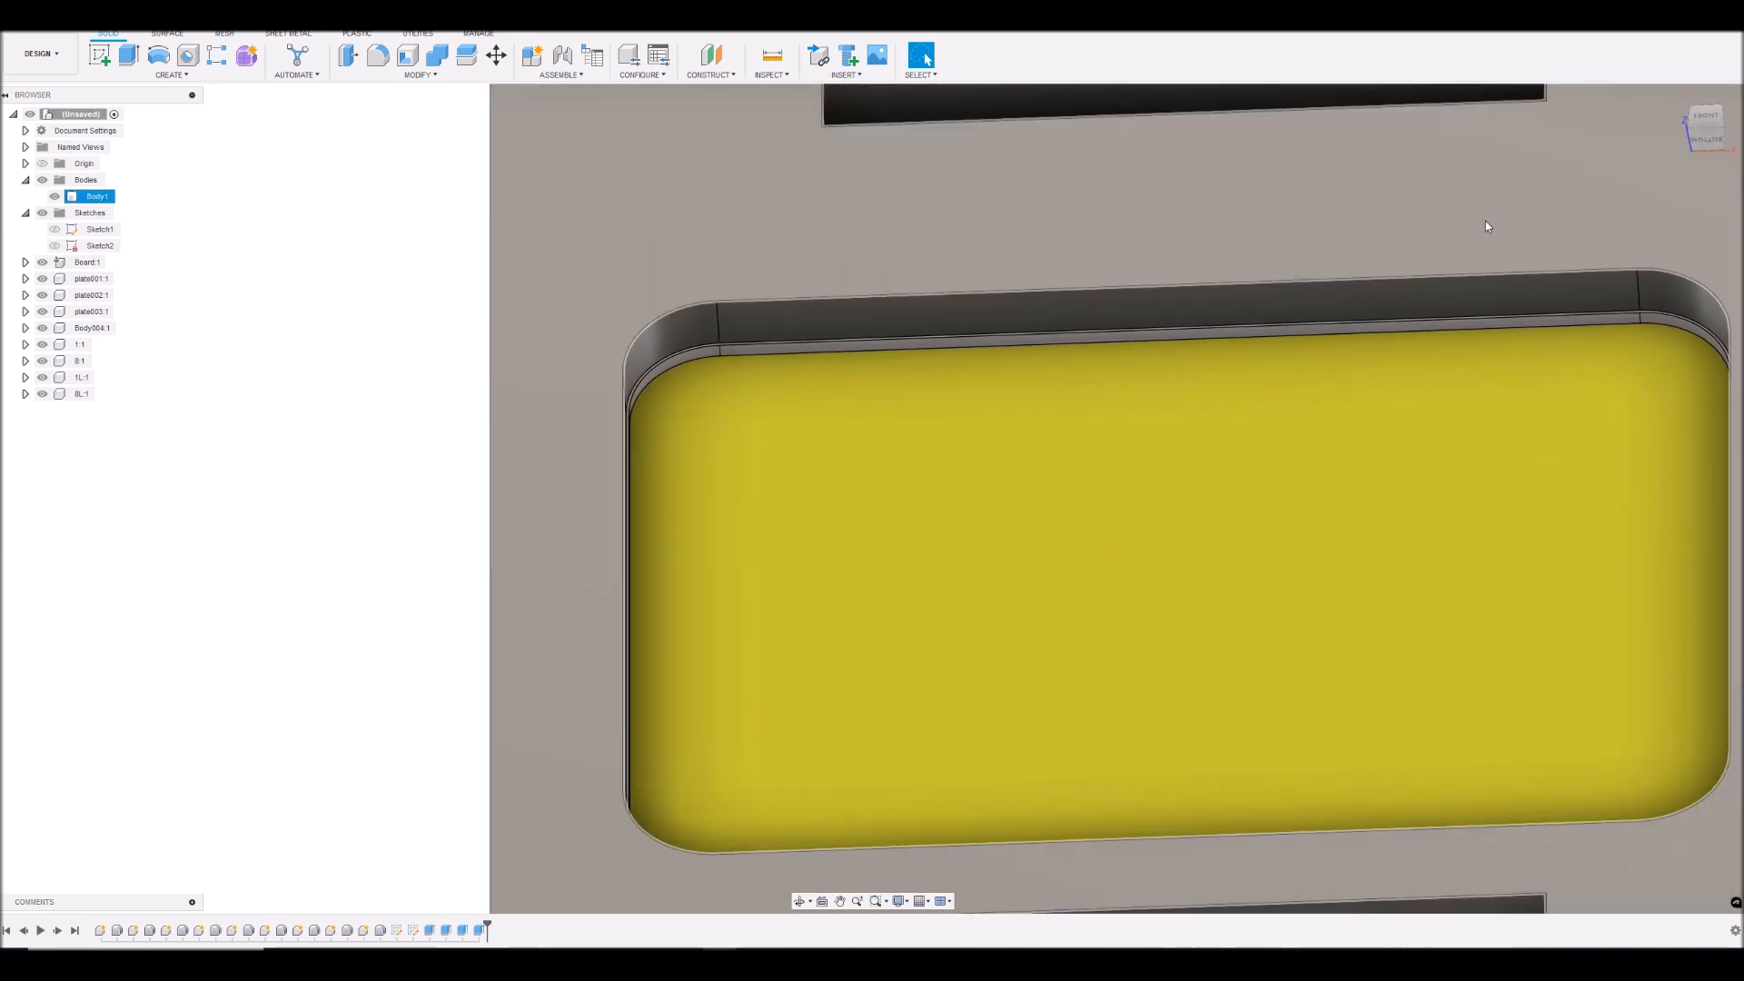
pyautogui.scroll(-4, 1275, 334)
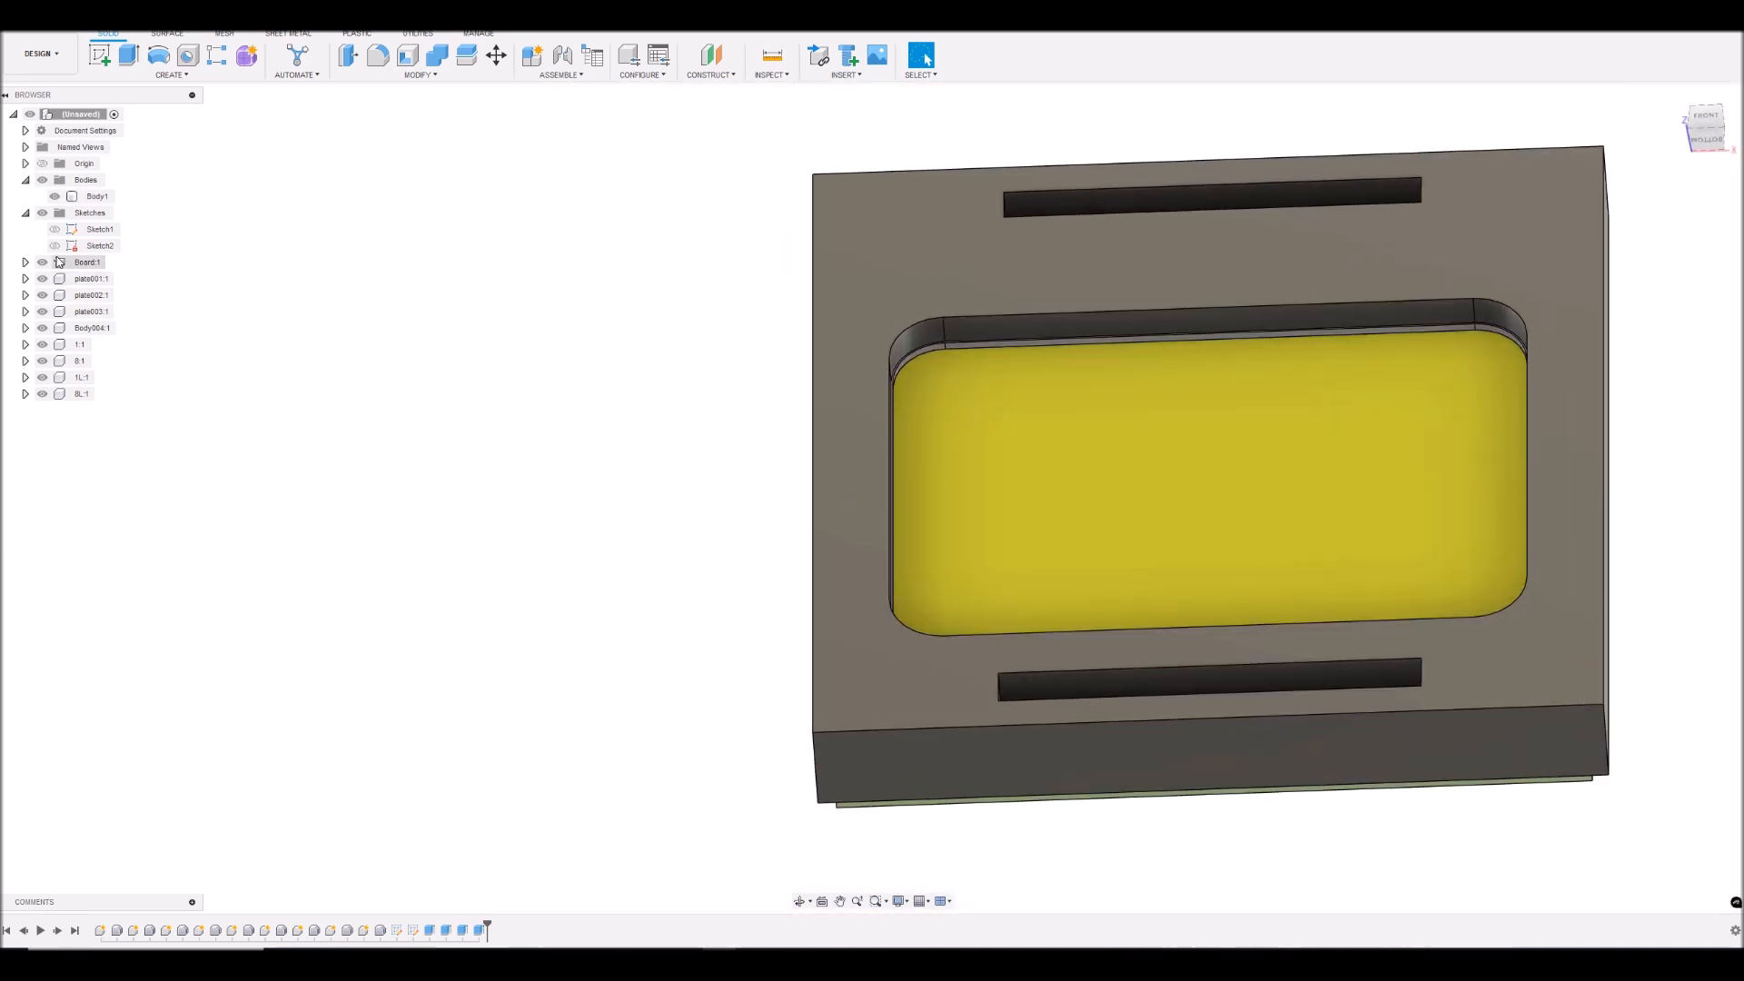
pyautogui.click(55, 231)
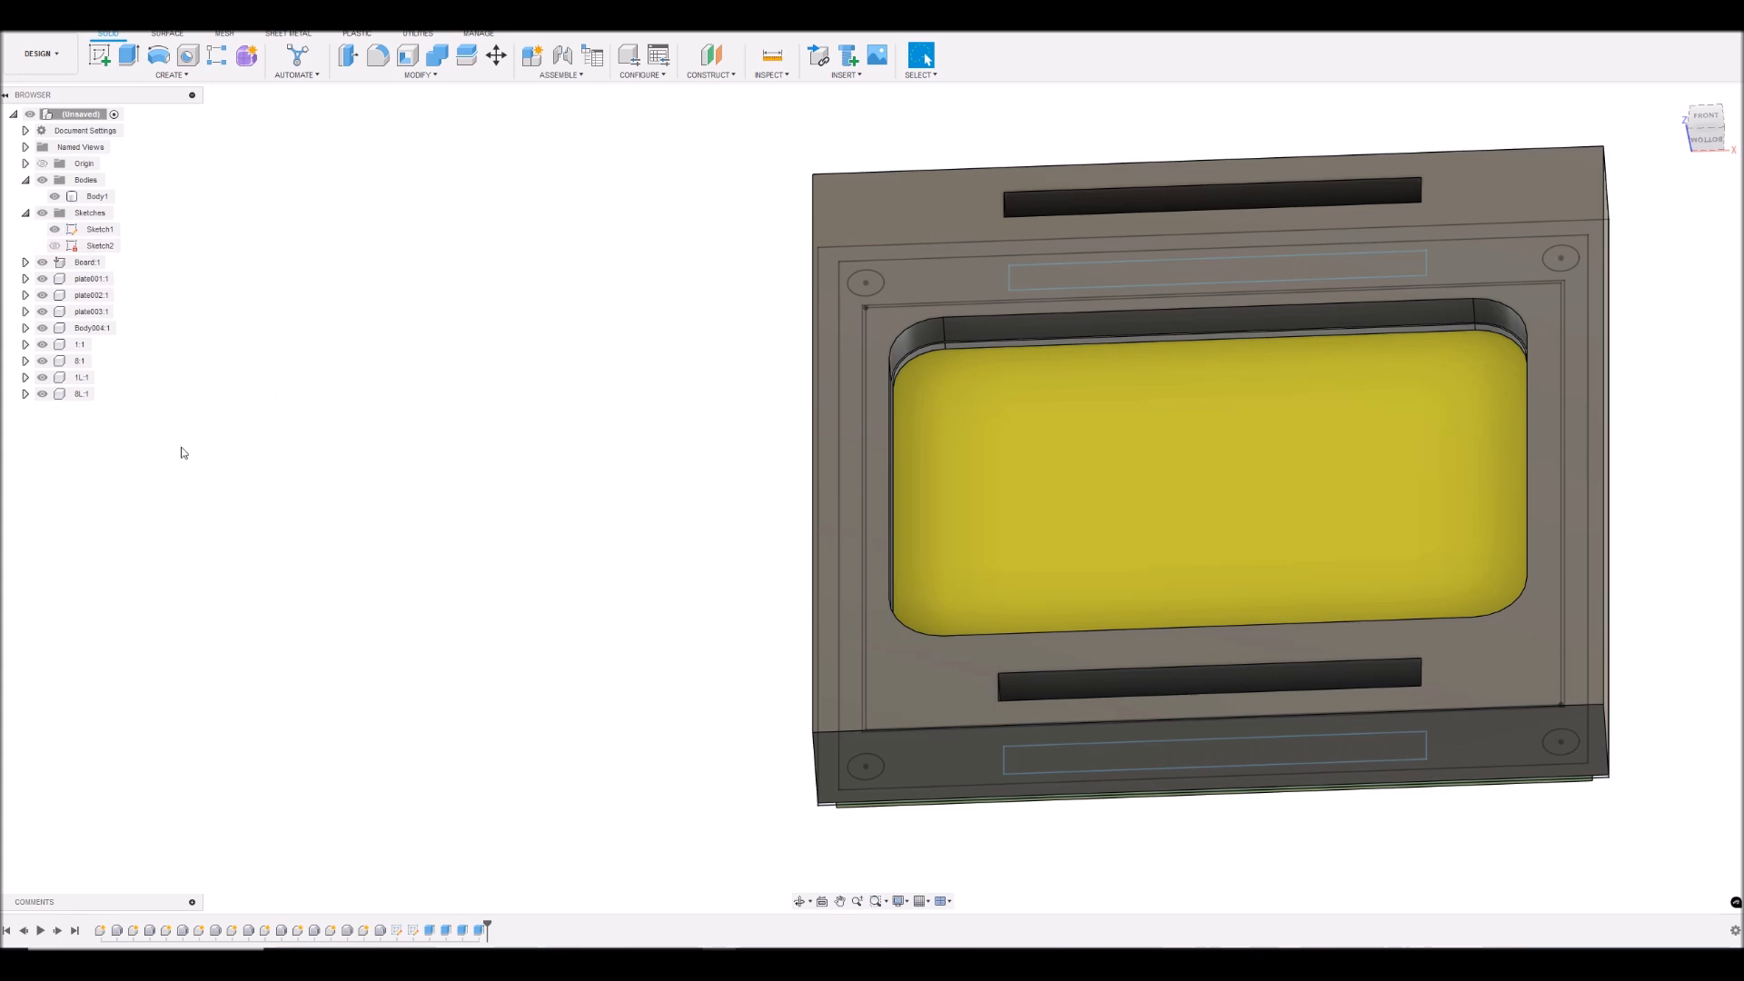
pyautogui.click(55, 197)
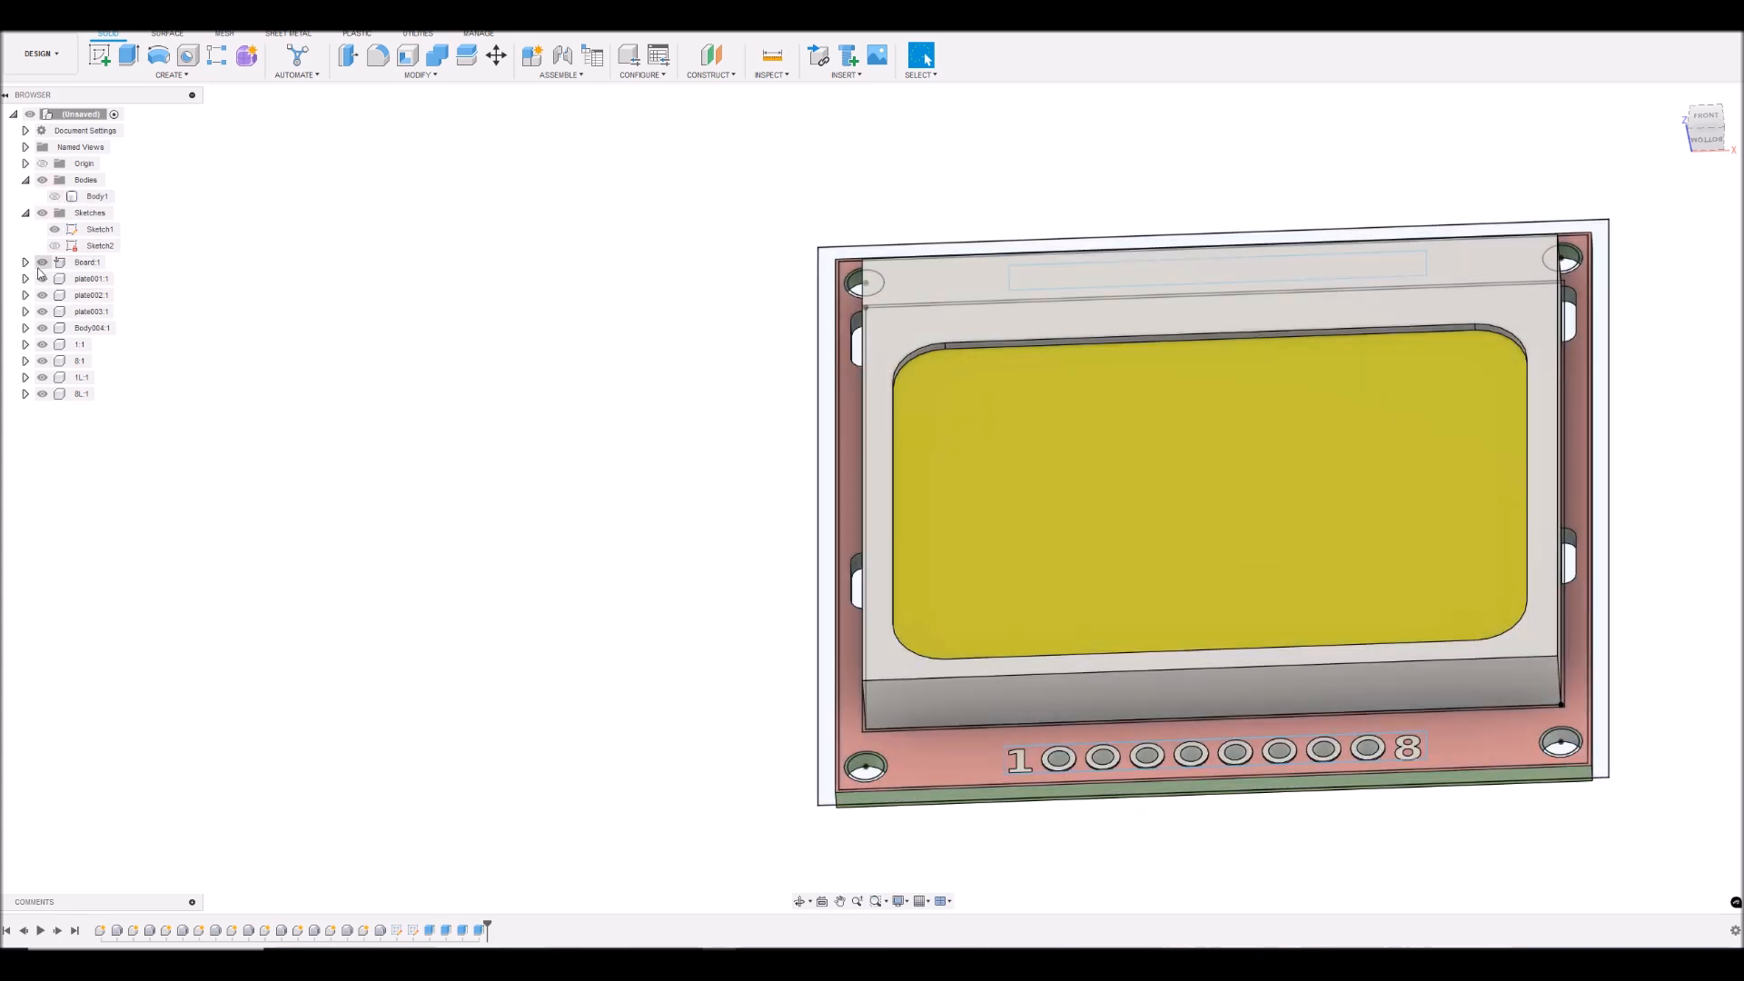
# - Hide the board, plates, Body004 and all remaining LCD components, leaving only Sketch1 in view
pyautogui.click(41, 262)
pyautogui.click(42, 279)
pyautogui.click(42, 296)
pyautogui.click(42, 312)
pyautogui.click(41, 361)
pyautogui.click(42, 377)
pyautogui.click(42, 393)
pyautogui.click(42, 328)
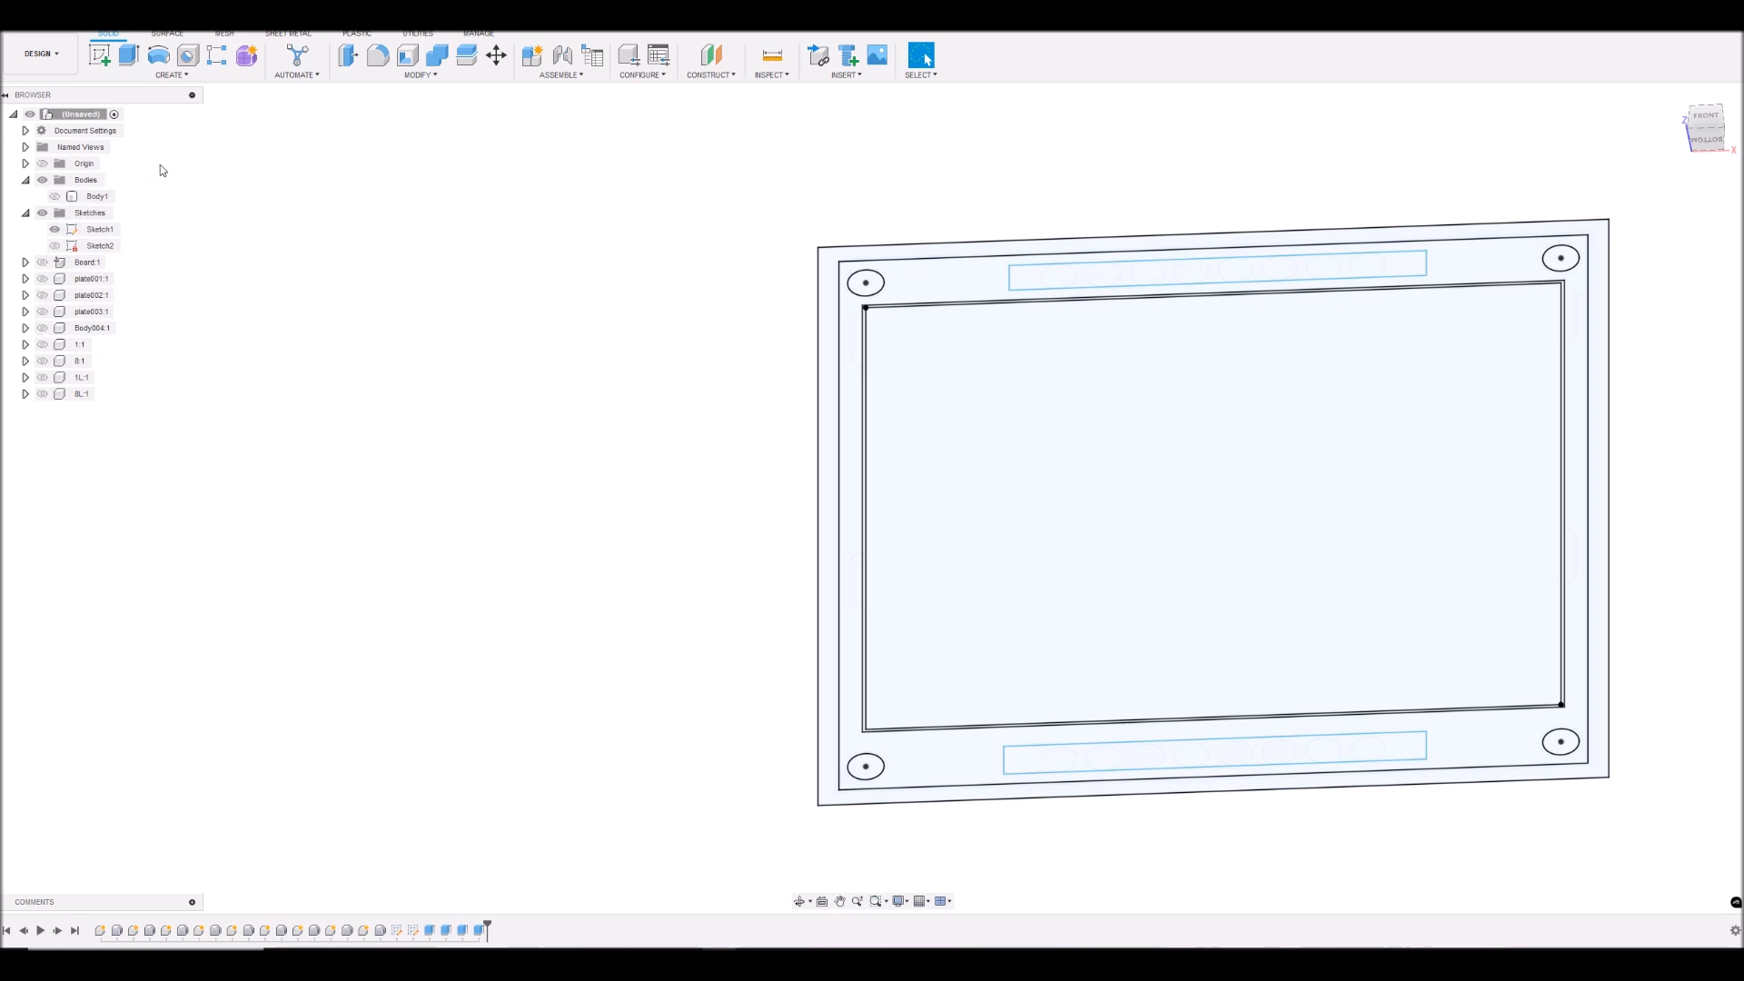
pyautogui.click(28, 180)
pyautogui.click(26, 180)
pyautogui.click(41, 265)
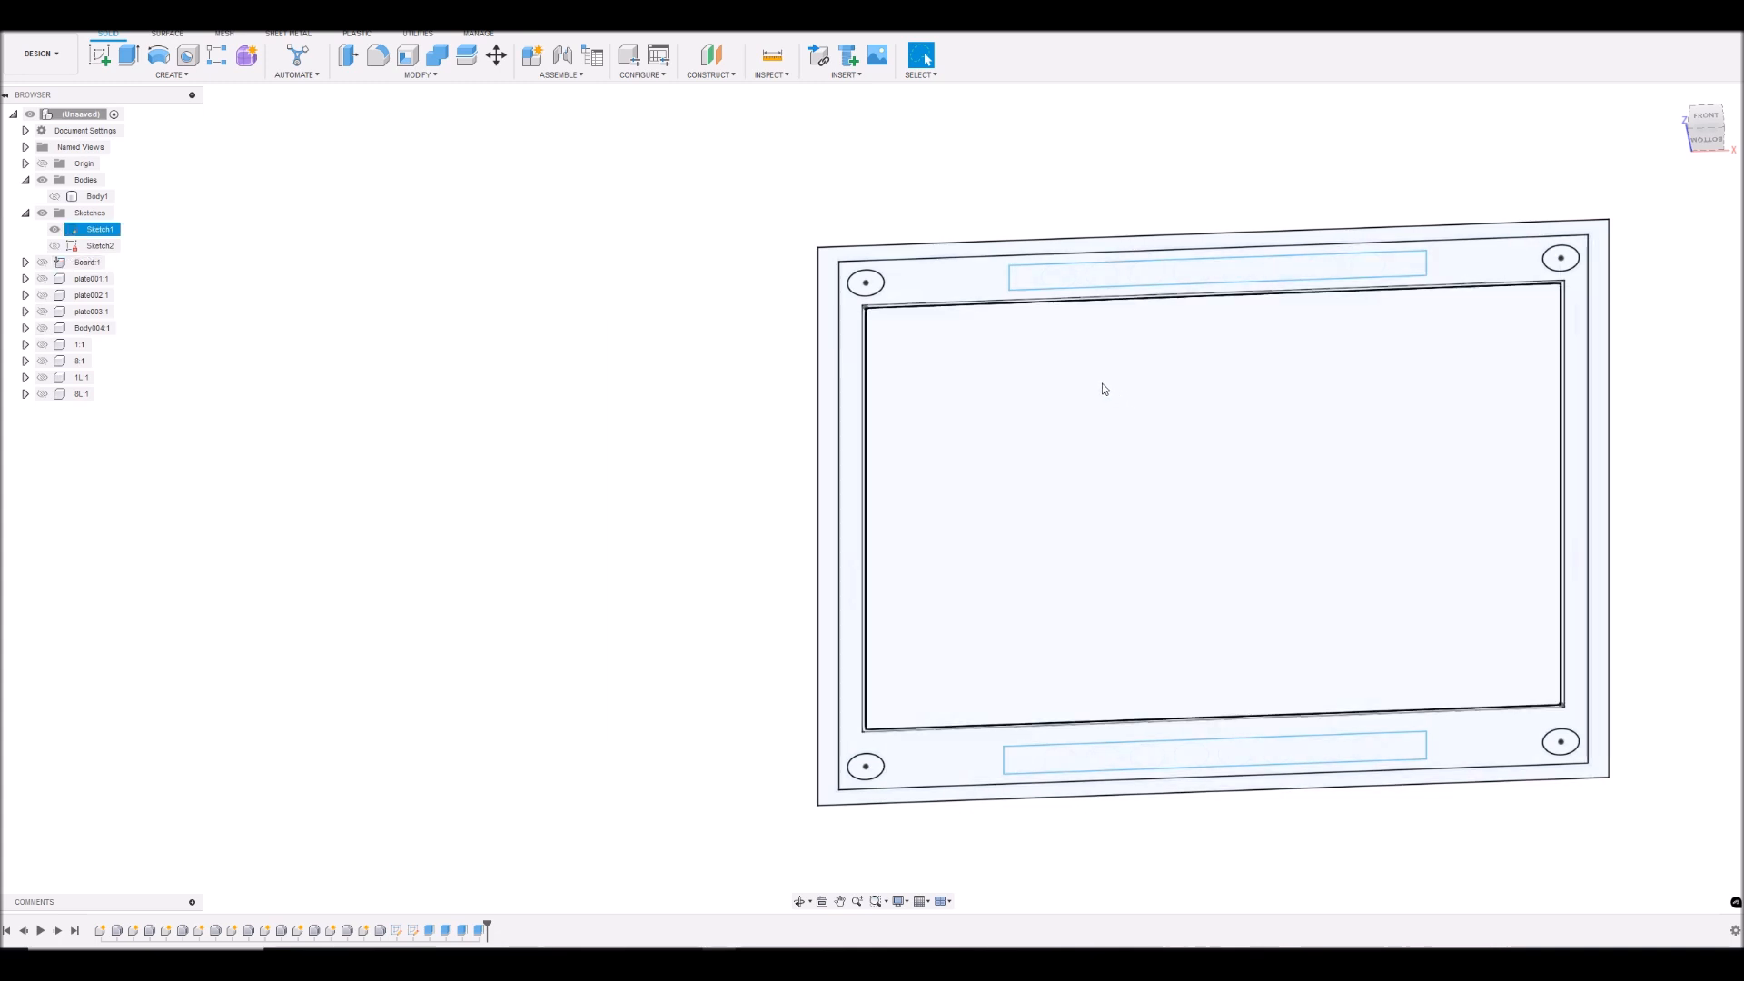
# - Select every profile of Sketch1's upper pin-header rectangle, including the eight circles and the areas around them
pyautogui.click(1399, 266)
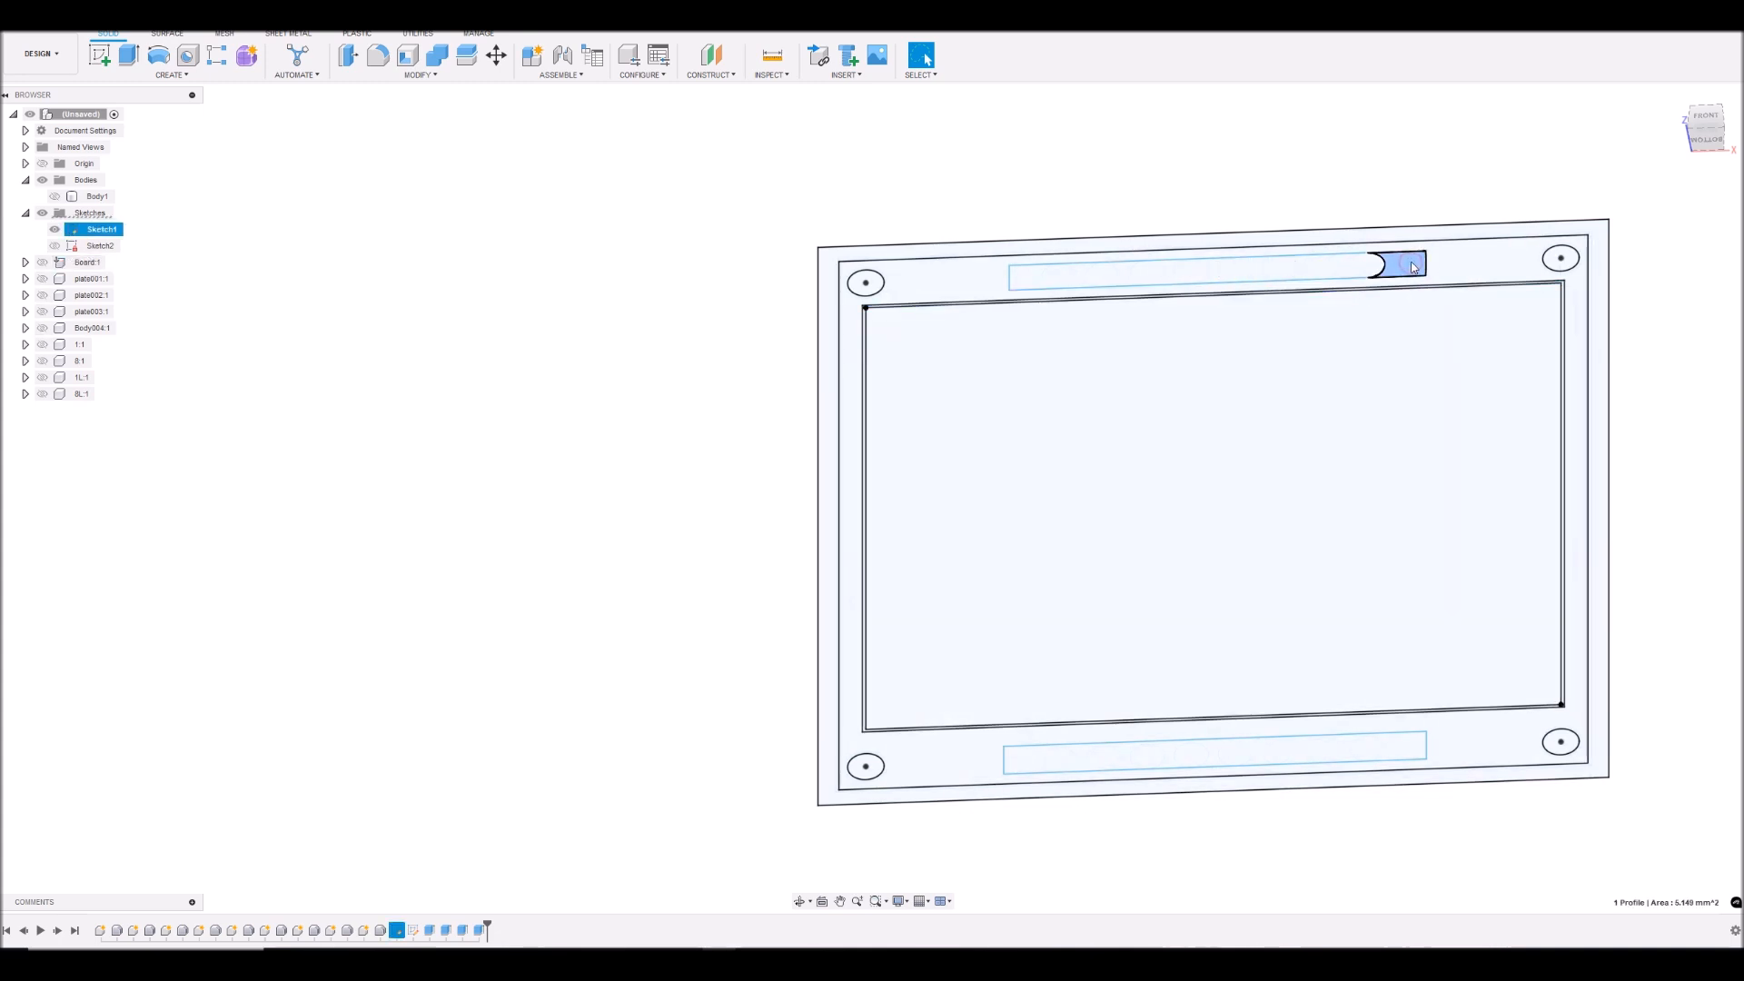
pyautogui.scroll(4, 1400, 273)
pyautogui.click(1705, 118)
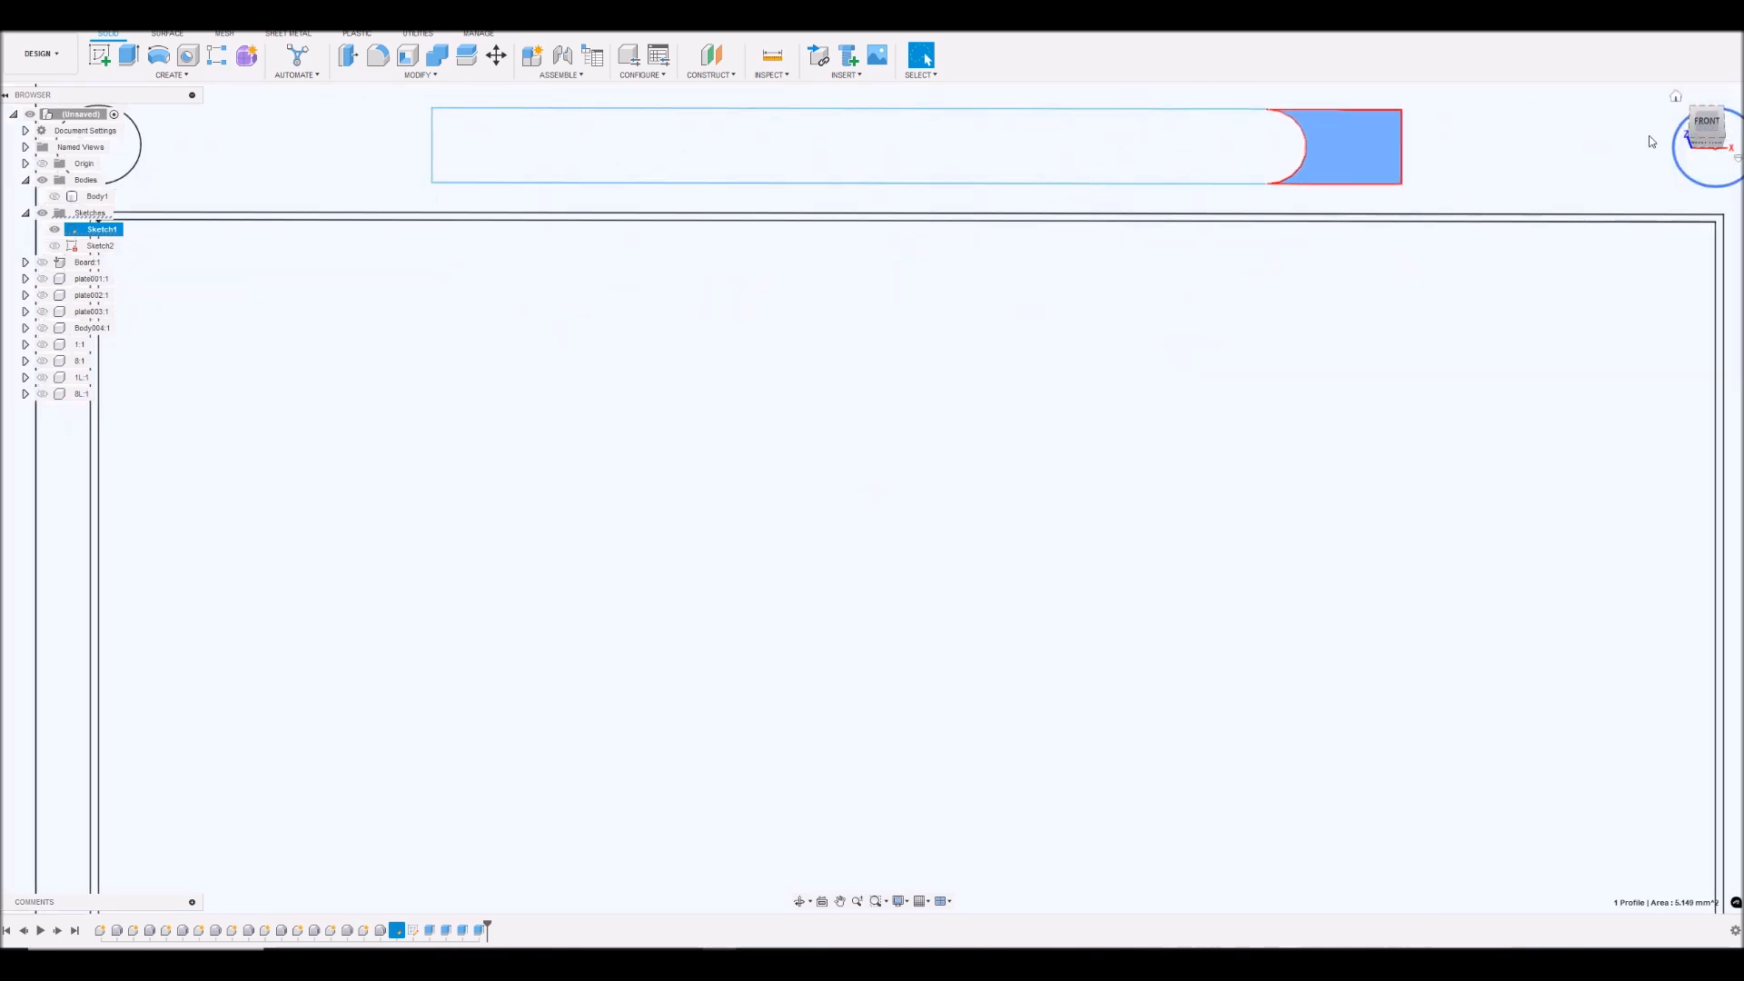
pyautogui.keyDown('ctrl'); pyautogui.click(1216, 146); pyautogui.keyUp('ctrl')
pyautogui.keyDown('ctrl'); pyautogui.click(1262, 145); pyautogui.keyUp('ctrl')
pyautogui.keyDown('ctrl'); pyautogui.click(1157, 148); pyautogui.keyUp('ctrl')
pyautogui.keyDown('ctrl'); pyautogui.click(1118, 163); pyautogui.keyUp('ctrl')
pyautogui.keyDown('ctrl'); pyautogui.click(1057, 158); pyautogui.keyUp('ctrl')
pyautogui.keyDown('ctrl'); pyautogui.click(1011, 160); pyautogui.keyUp('ctrl')
pyautogui.keyDown('ctrl'); pyautogui.click(975, 160); pyautogui.keyUp('ctrl')
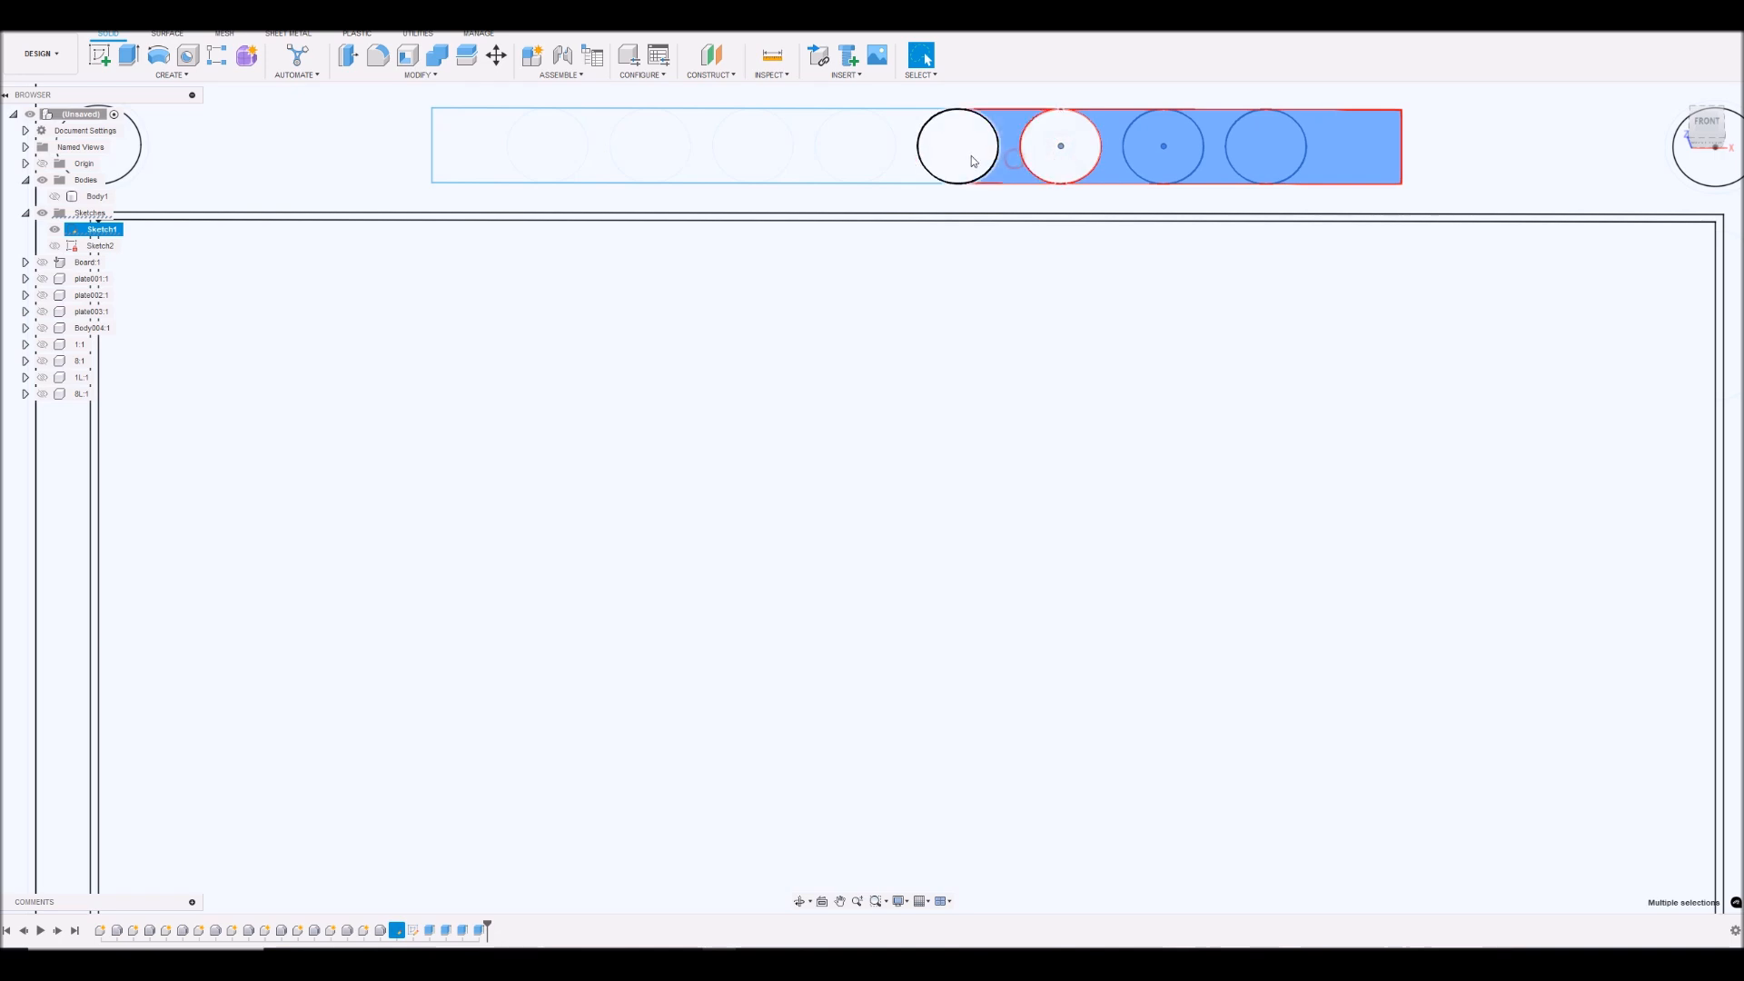
pyautogui.keyDown('ctrl'); pyautogui.click(908, 161); pyautogui.keyUp('ctrl')
pyautogui.keyDown('ctrl'); pyautogui.click(871, 158); pyautogui.keyUp('ctrl')
pyautogui.keyDown('ctrl'); pyautogui.click(805, 162); pyautogui.keyUp('ctrl')
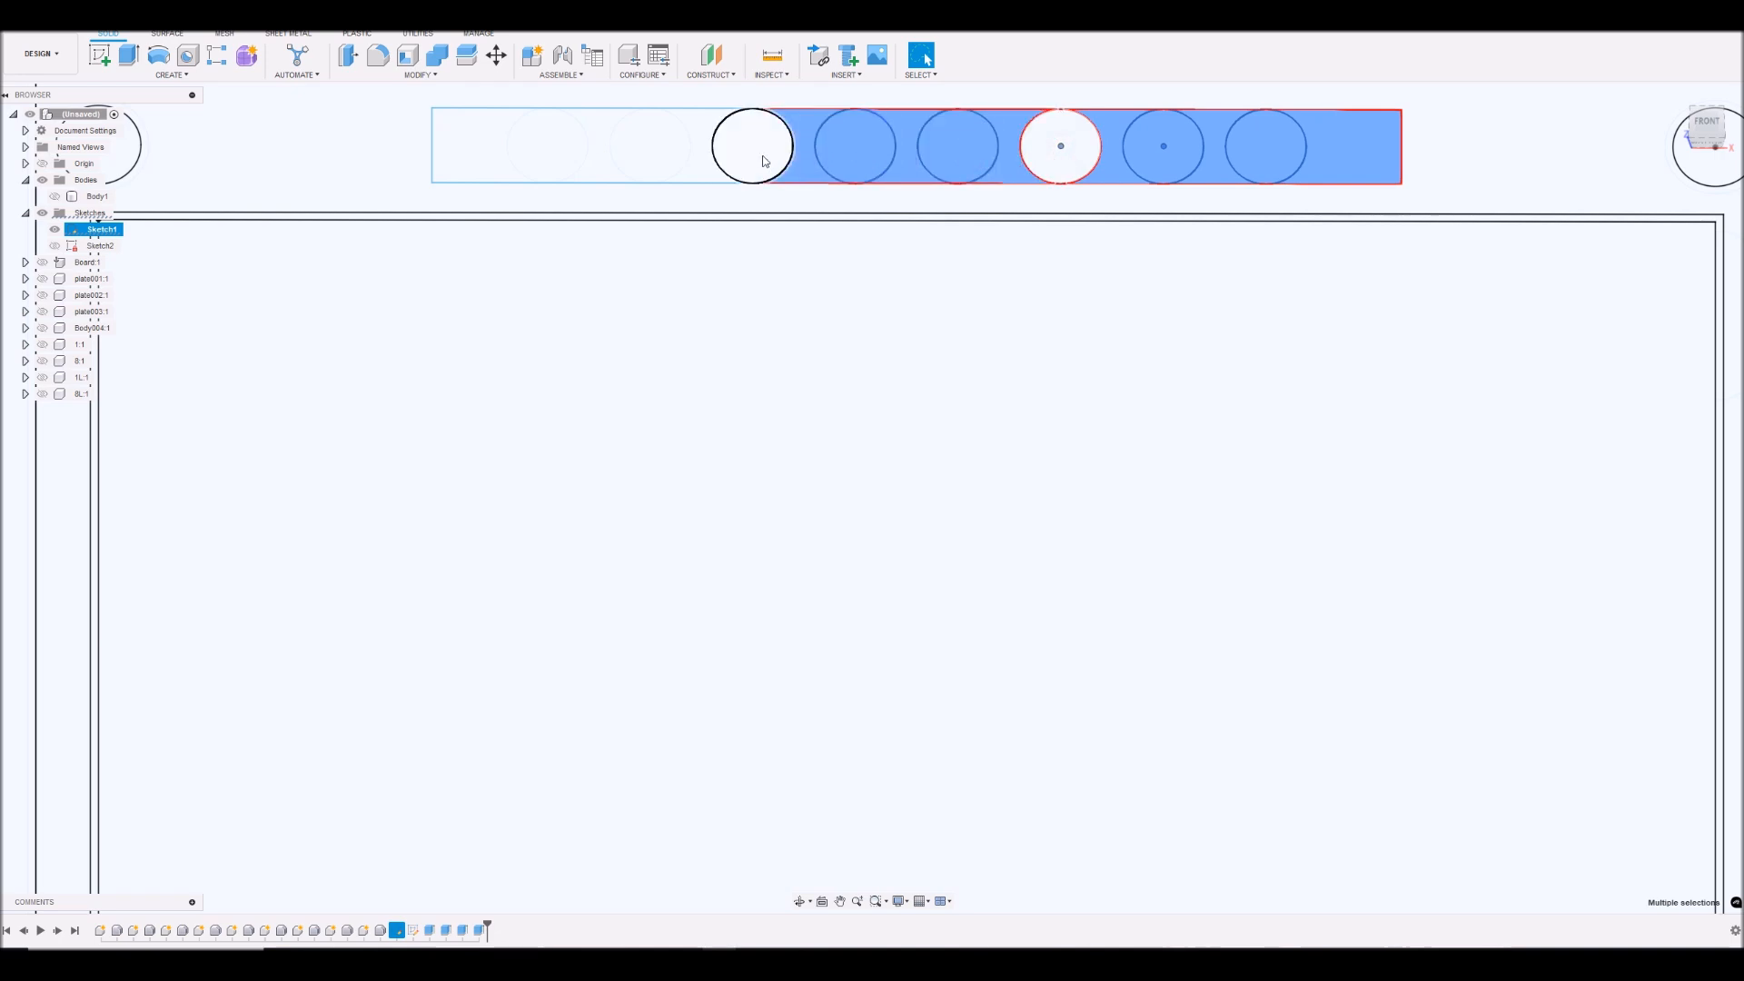
pyautogui.keyDown('ctrl'); pyautogui.click(705, 166); pyautogui.keyUp('ctrl')
pyautogui.keyDown('ctrl'); pyautogui.click(735, 157); pyautogui.keyUp('ctrl')
pyautogui.keyDown('ctrl'); pyautogui.click(1054, 162); pyautogui.keyUp('ctrl')
pyautogui.keyDown('ctrl'); pyautogui.click(664, 159); pyautogui.keyUp('ctrl')
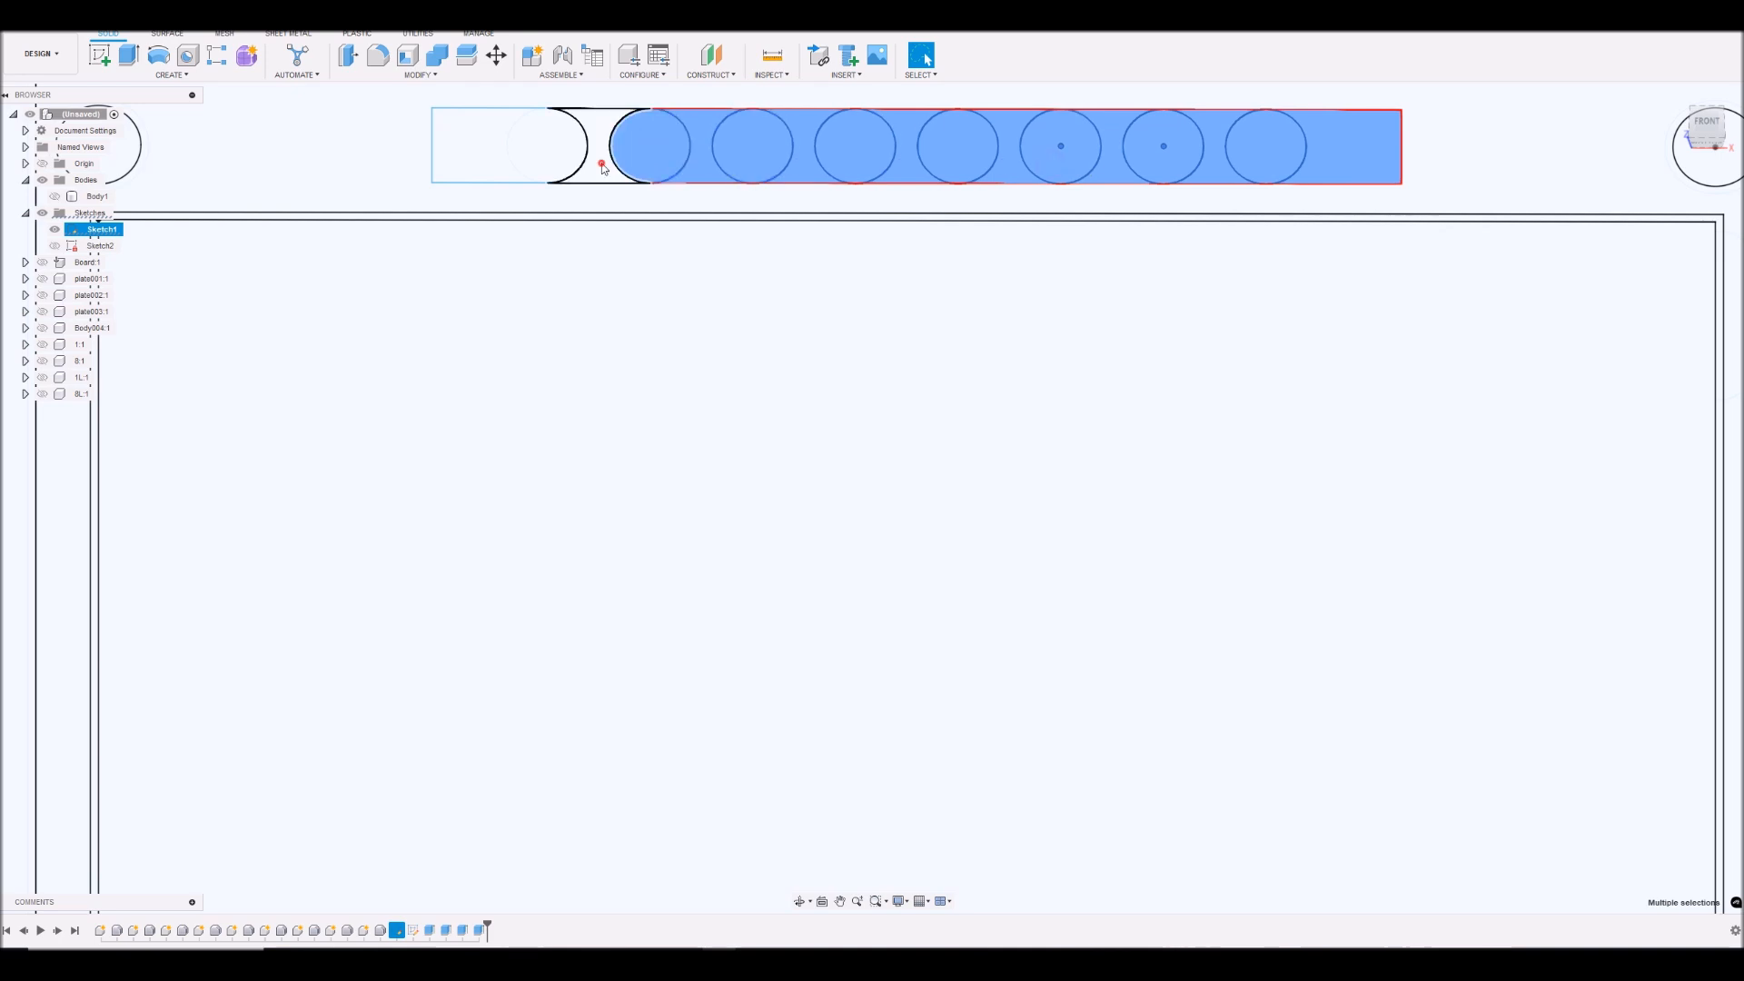
pyautogui.keyDown('ctrl'); pyautogui.click(601, 163); pyautogui.keyUp('ctrl')
pyautogui.keyDown('ctrl'); pyautogui.click(571, 159); pyautogui.keyUp('ctrl')
pyautogui.keyDown('ctrl'); pyautogui.click(471, 150); pyautogui.keyUp('ctrl')
# - Add the lower pin-header rectangle's profile and its eight circles to the selection
pyautogui.scroll(-5, 472, 149)
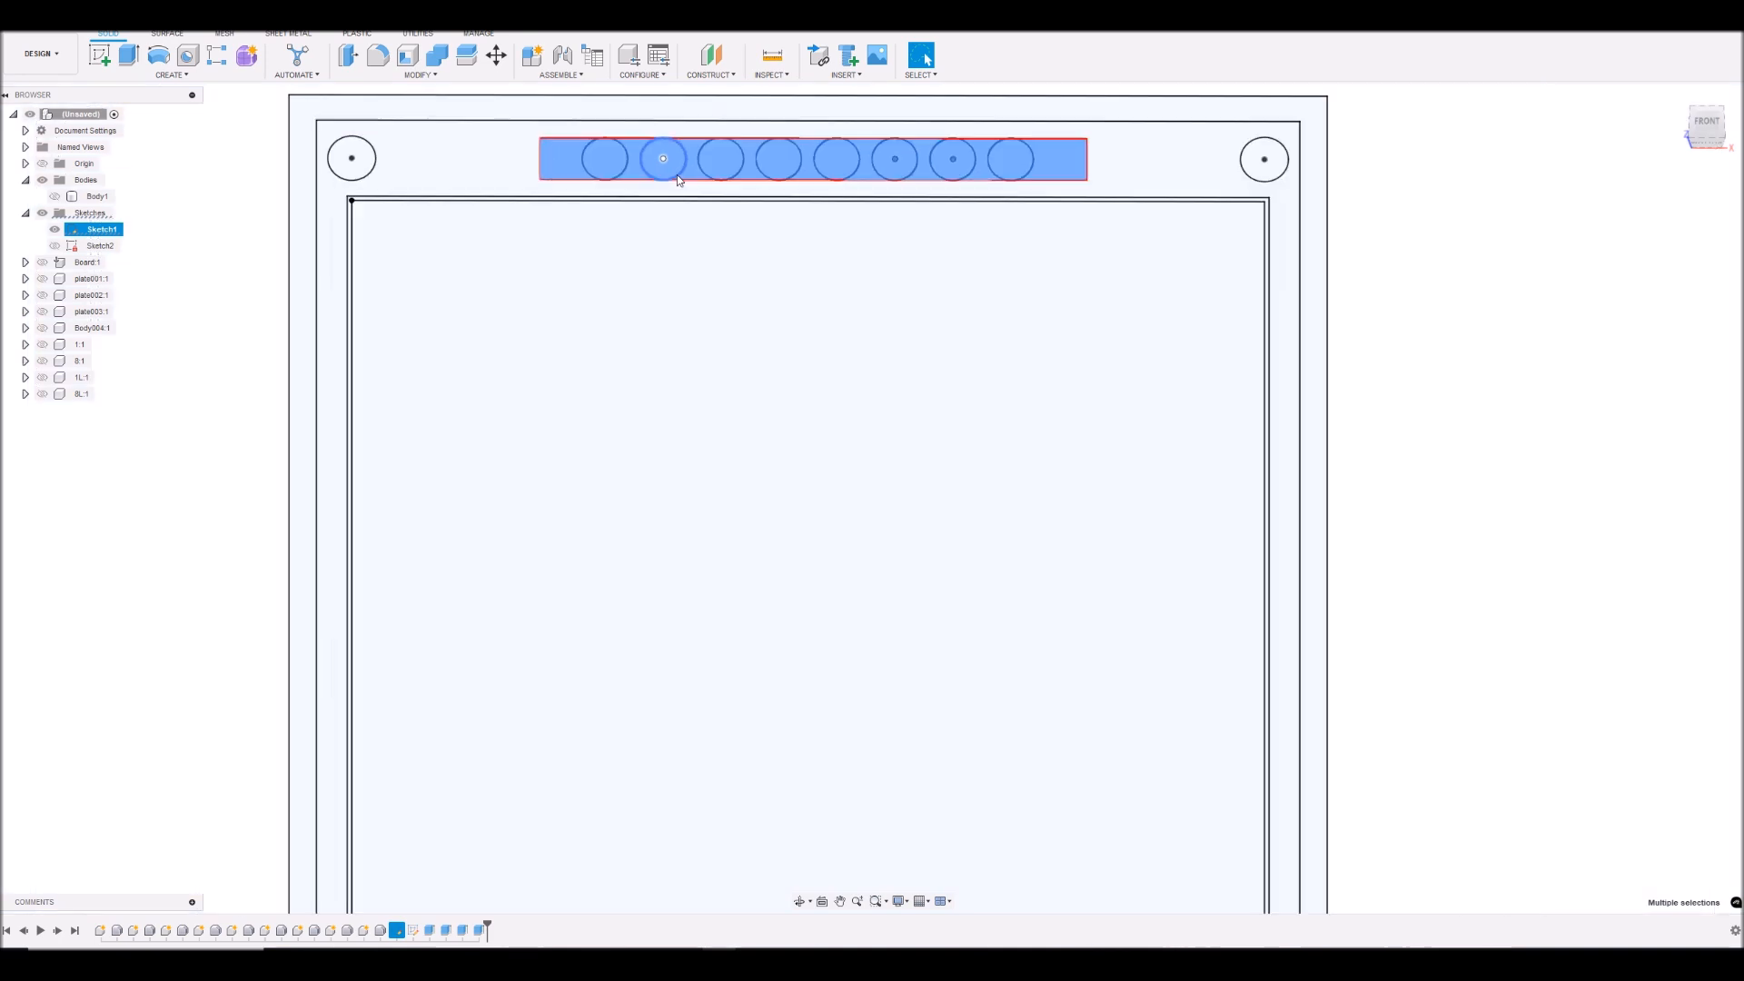
pyautogui.scroll(3, 844, 527)
pyautogui.scroll(-1, 890, 608)
pyautogui.scroll(-2, 818, 691)
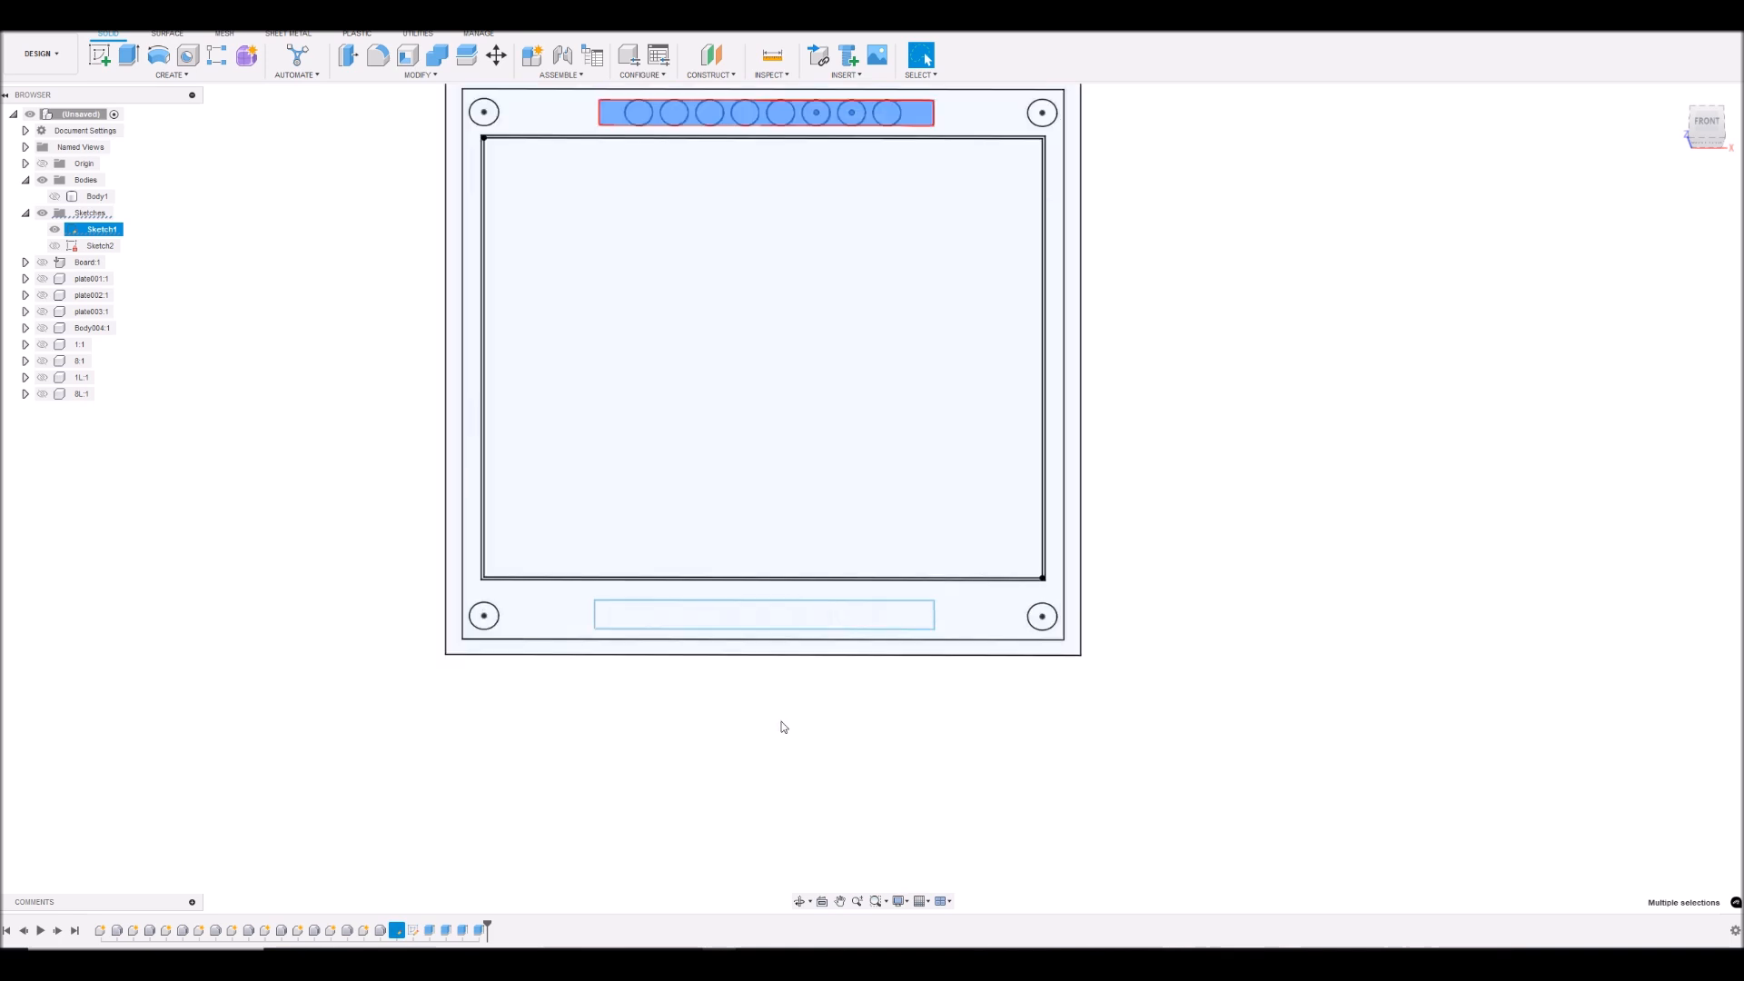
pyautogui.scroll(4, 973, 569)
pyautogui.keyDown('ctrl'); pyautogui.click(1049, 523); pyautogui.keyUp('ctrl')
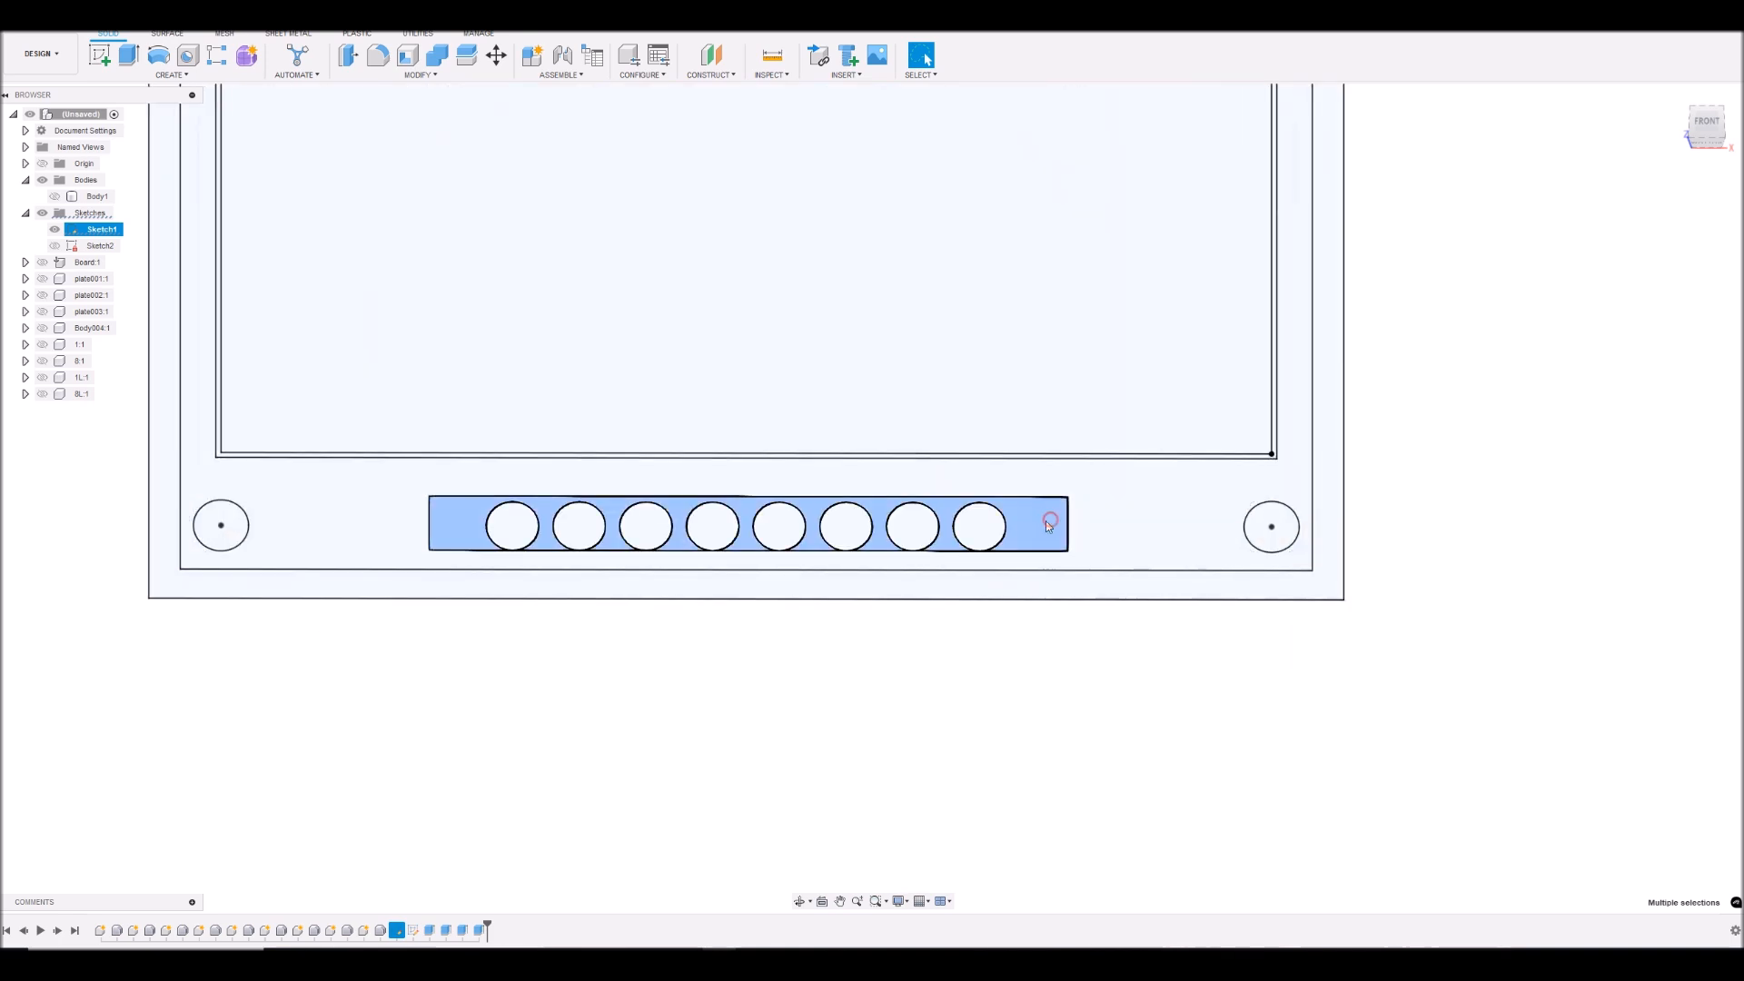
pyautogui.keyDown('ctrl'); pyautogui.click(979, 526); pyautogui.keyUp('ctrl')
pyautogui.keyDown('ctrl'); pyautogui.click(926, 527); pyautogui.keyUp('ctrl')
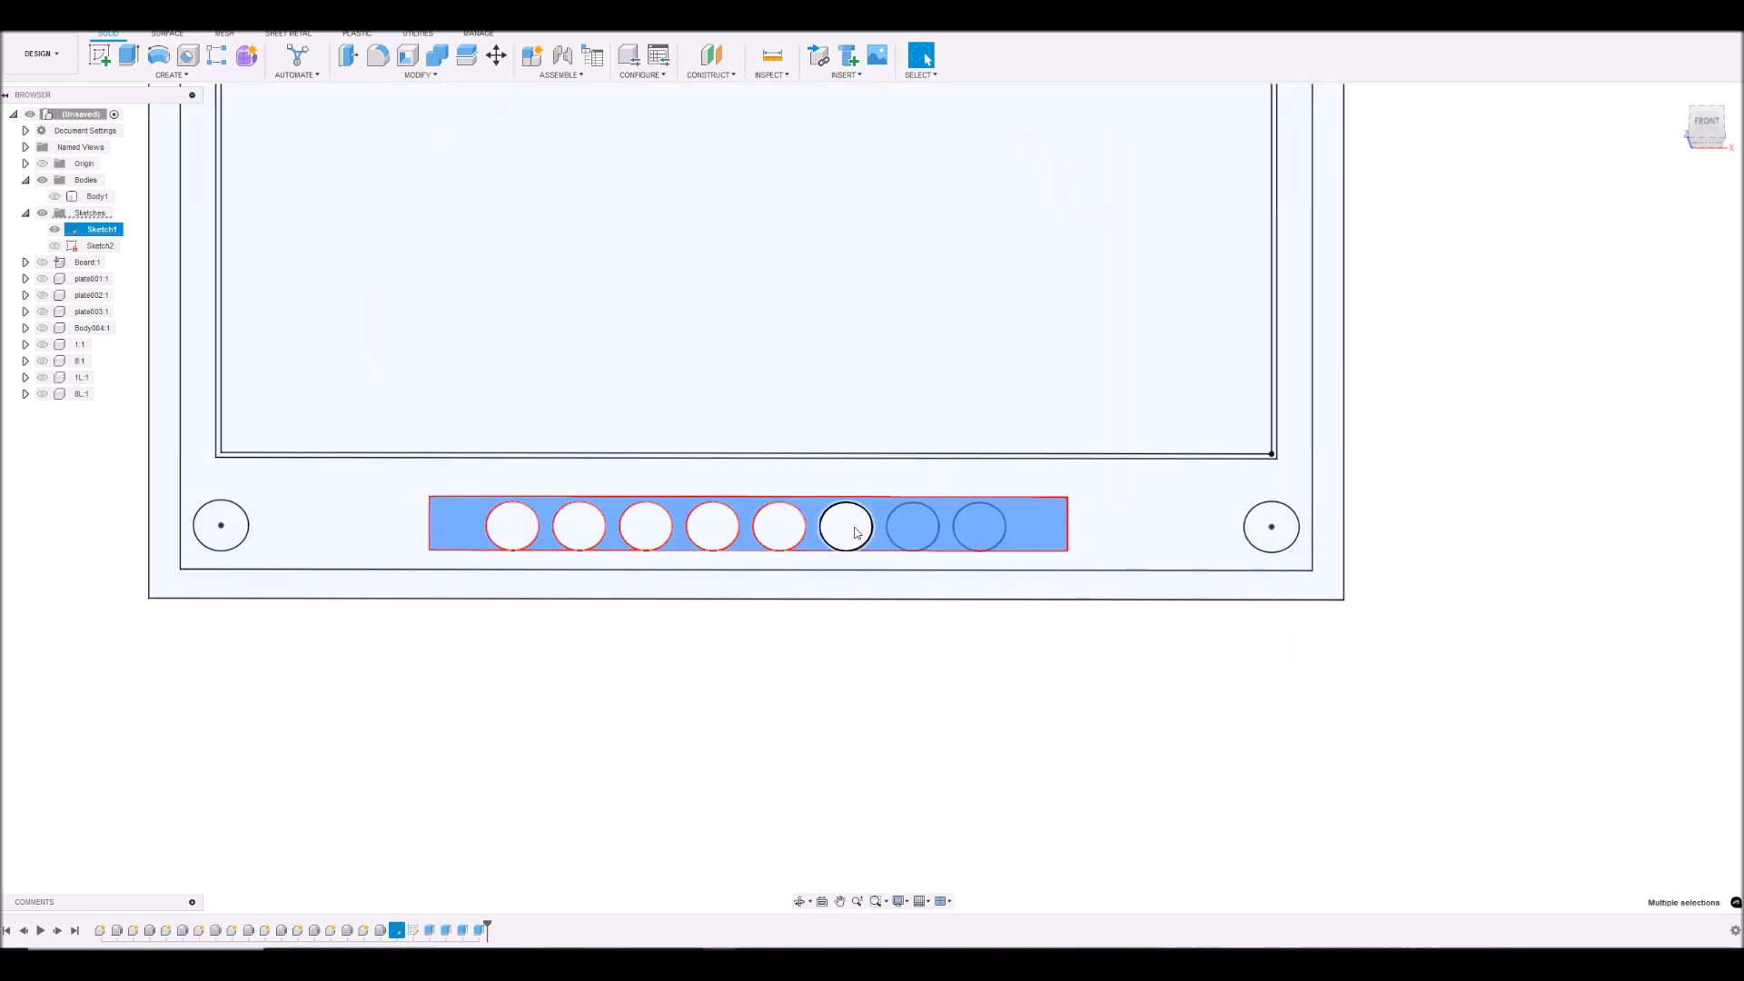
pyautogui.keyDown('ctrl'); pyautogui.click(863, 527); pyautogui.keyUp('ctrl')
pyautogui.keyDown('ctrl'); pyautogui.click(794, 529); pyautogui.keyUp('ctrl')
pyautogui.keyDown('ctrl'); pyautogui.click(720, 520); pyautogui.keyUp('ctrl')
pyautogui.keyDown('ctrl'); pyautogui.click(651, 519); pyautogui.keyUp('ctrl')
pyautogui.keyDown('ctrl'); pyautogui.click(581, 526); pyautogui.keyUp('ctrl')
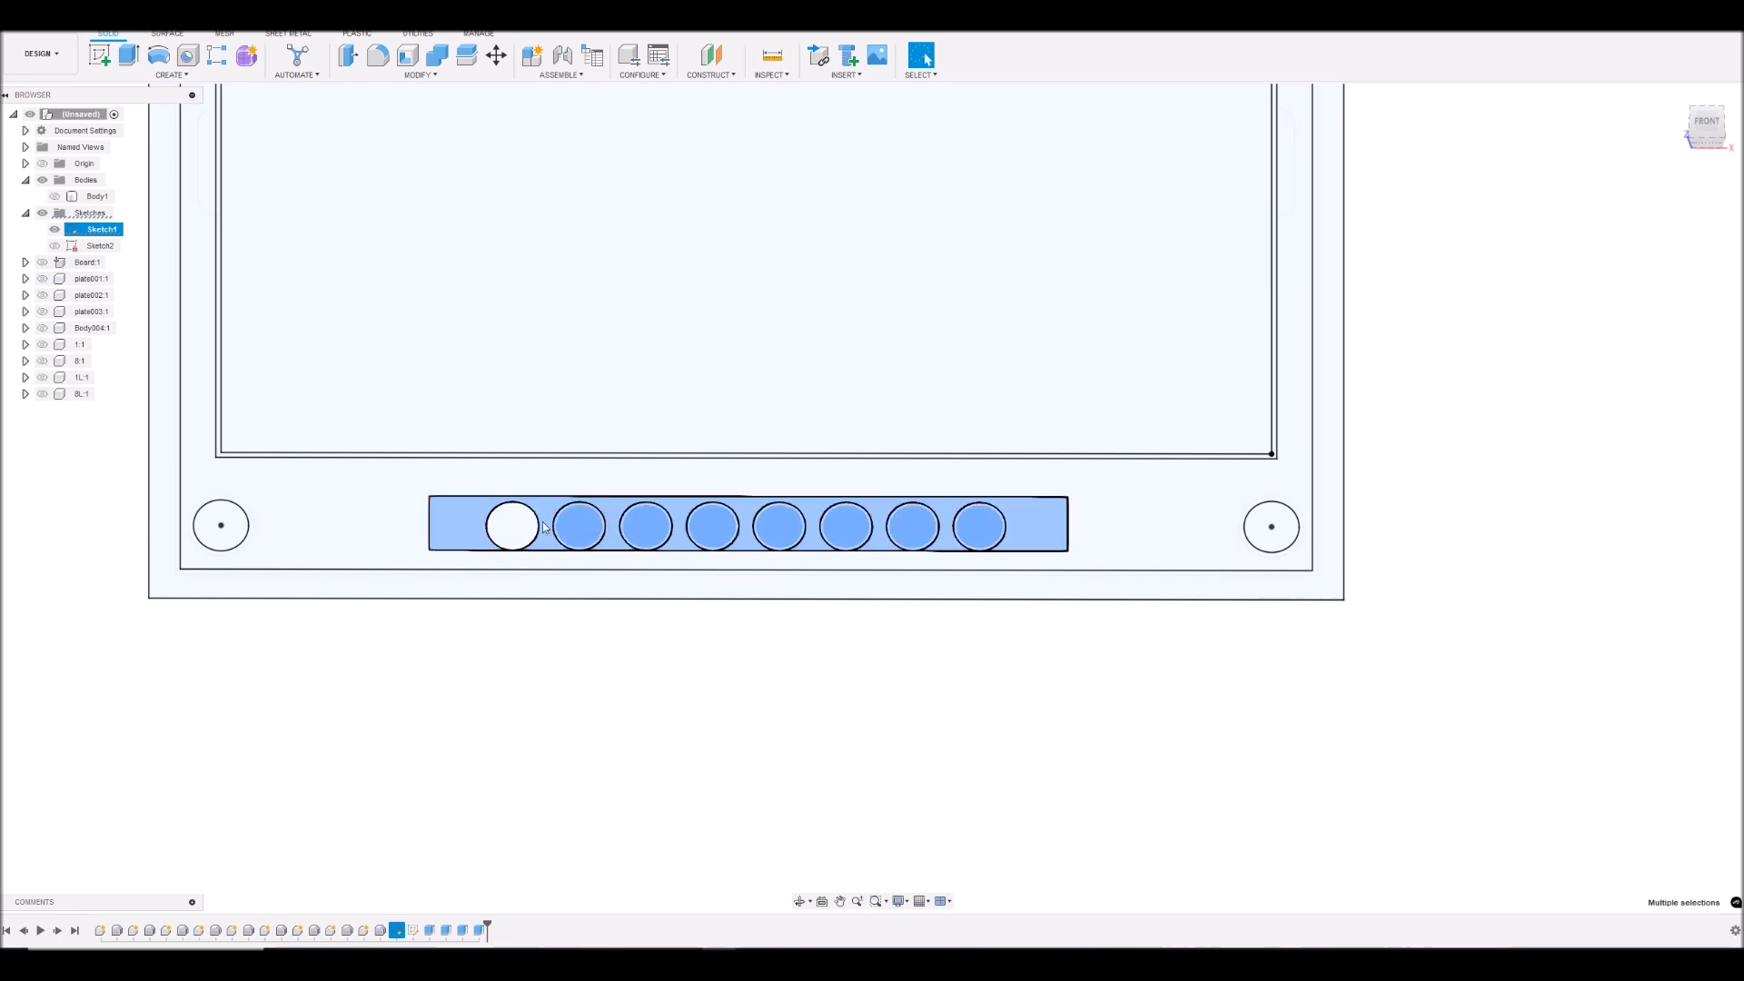
pyautogui.keyDown('ctrl'); pyautogui.click(530, 524); pyautogui.keyUp('ctrl')
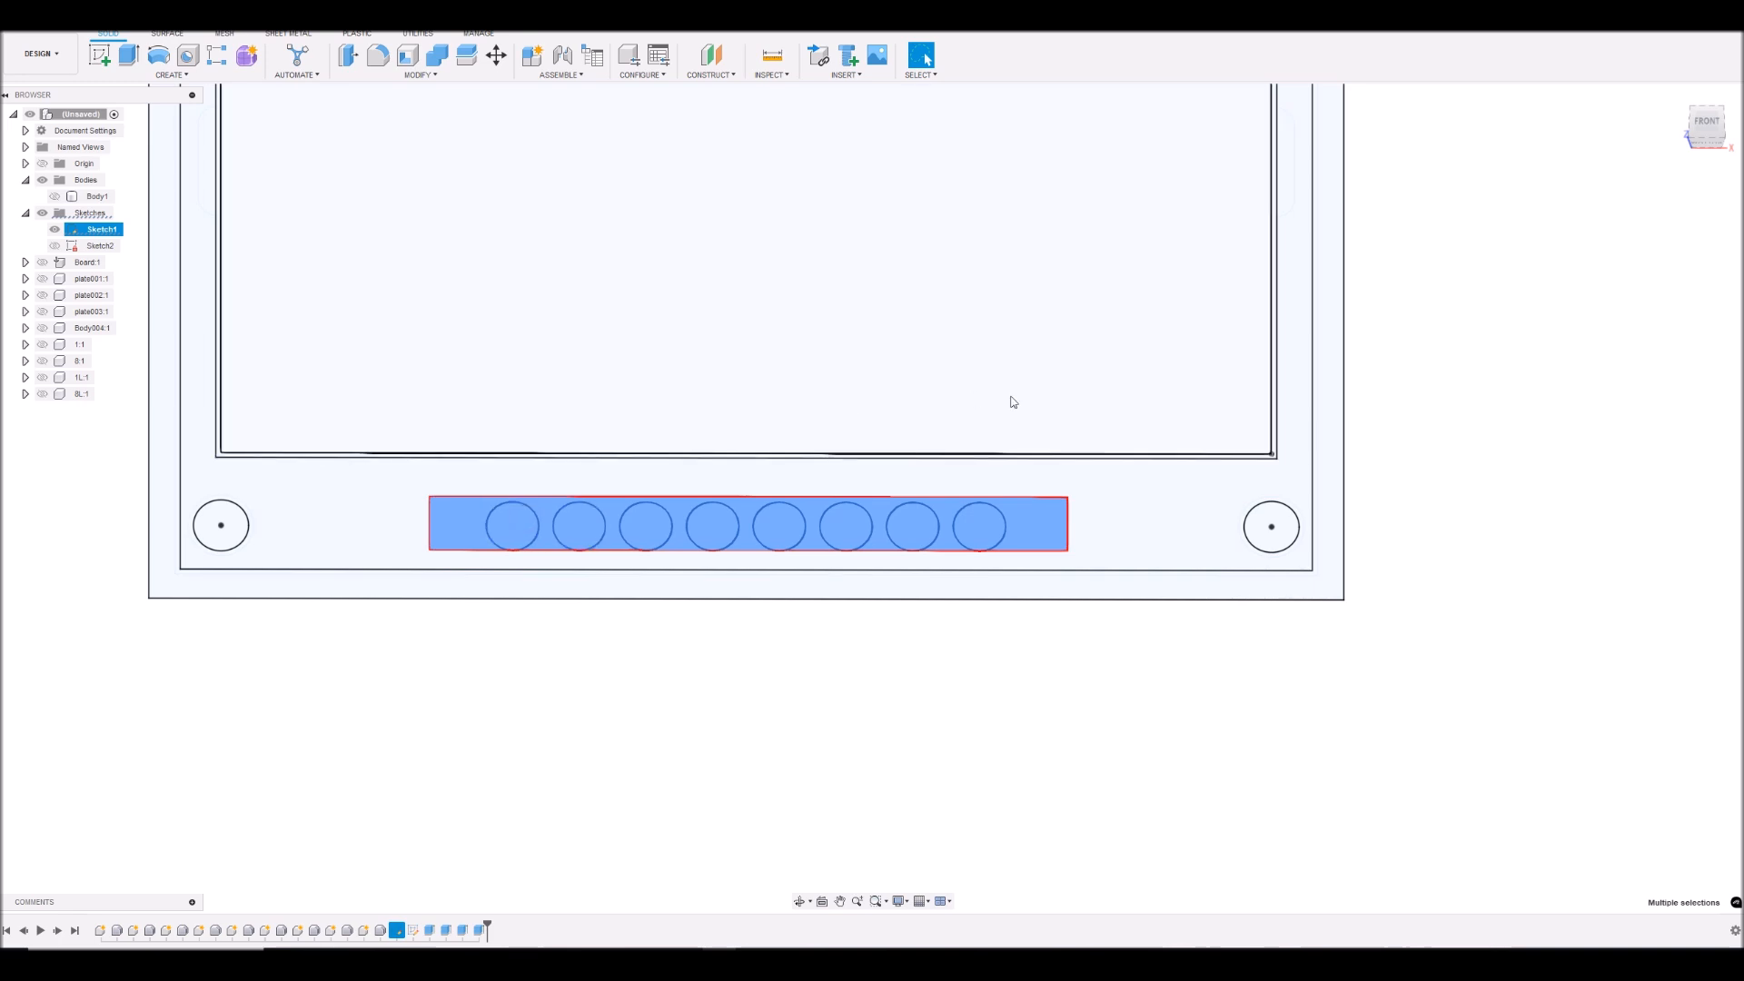
pyautogui.scroll(-5, 1383, 206)
pyautogui.scroll(3, 1544, 145)
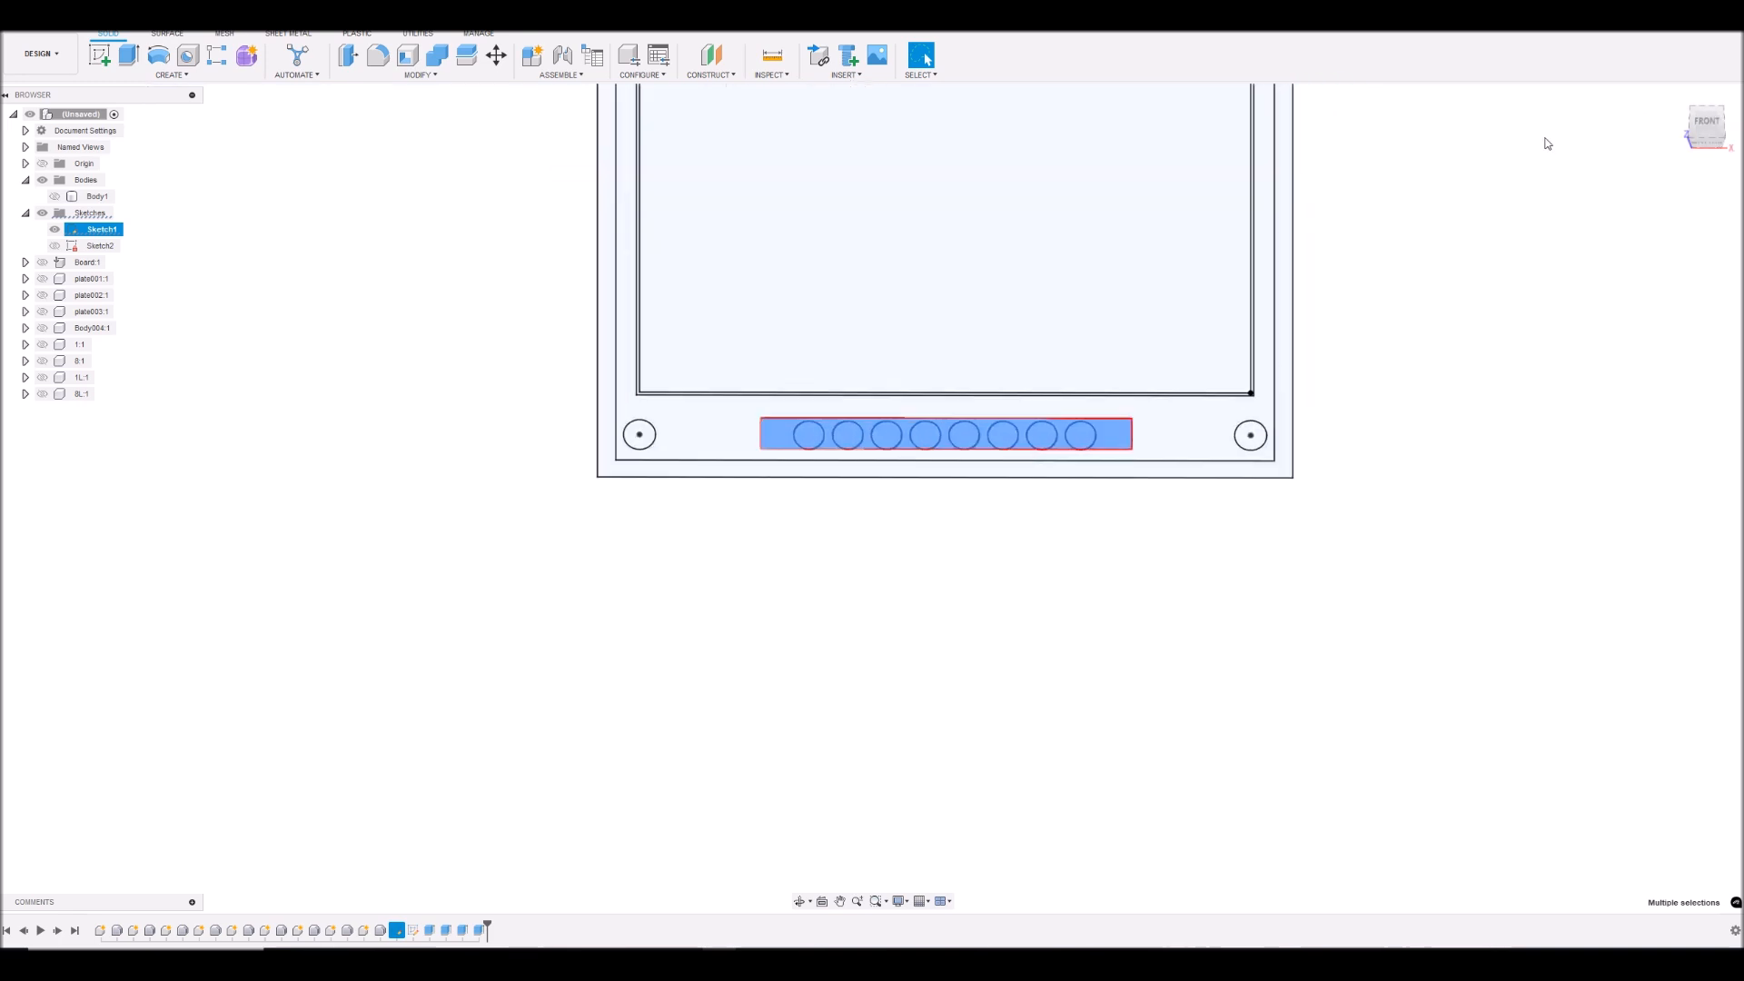
# - Show the cover body, extrude the selected header profiles -3 mm starting from the cover's front face, joined to it, and hide Sketch1
pyautogui.moveTo(1706, 123); pyautogui.dragTo(1708, 111)
pyautogui.keyDown('shift'); pyautogui.moveTo(598, 313); pyautogui.dragTo(591, 201, button='middle'); pyautogui.keyUp('shift')
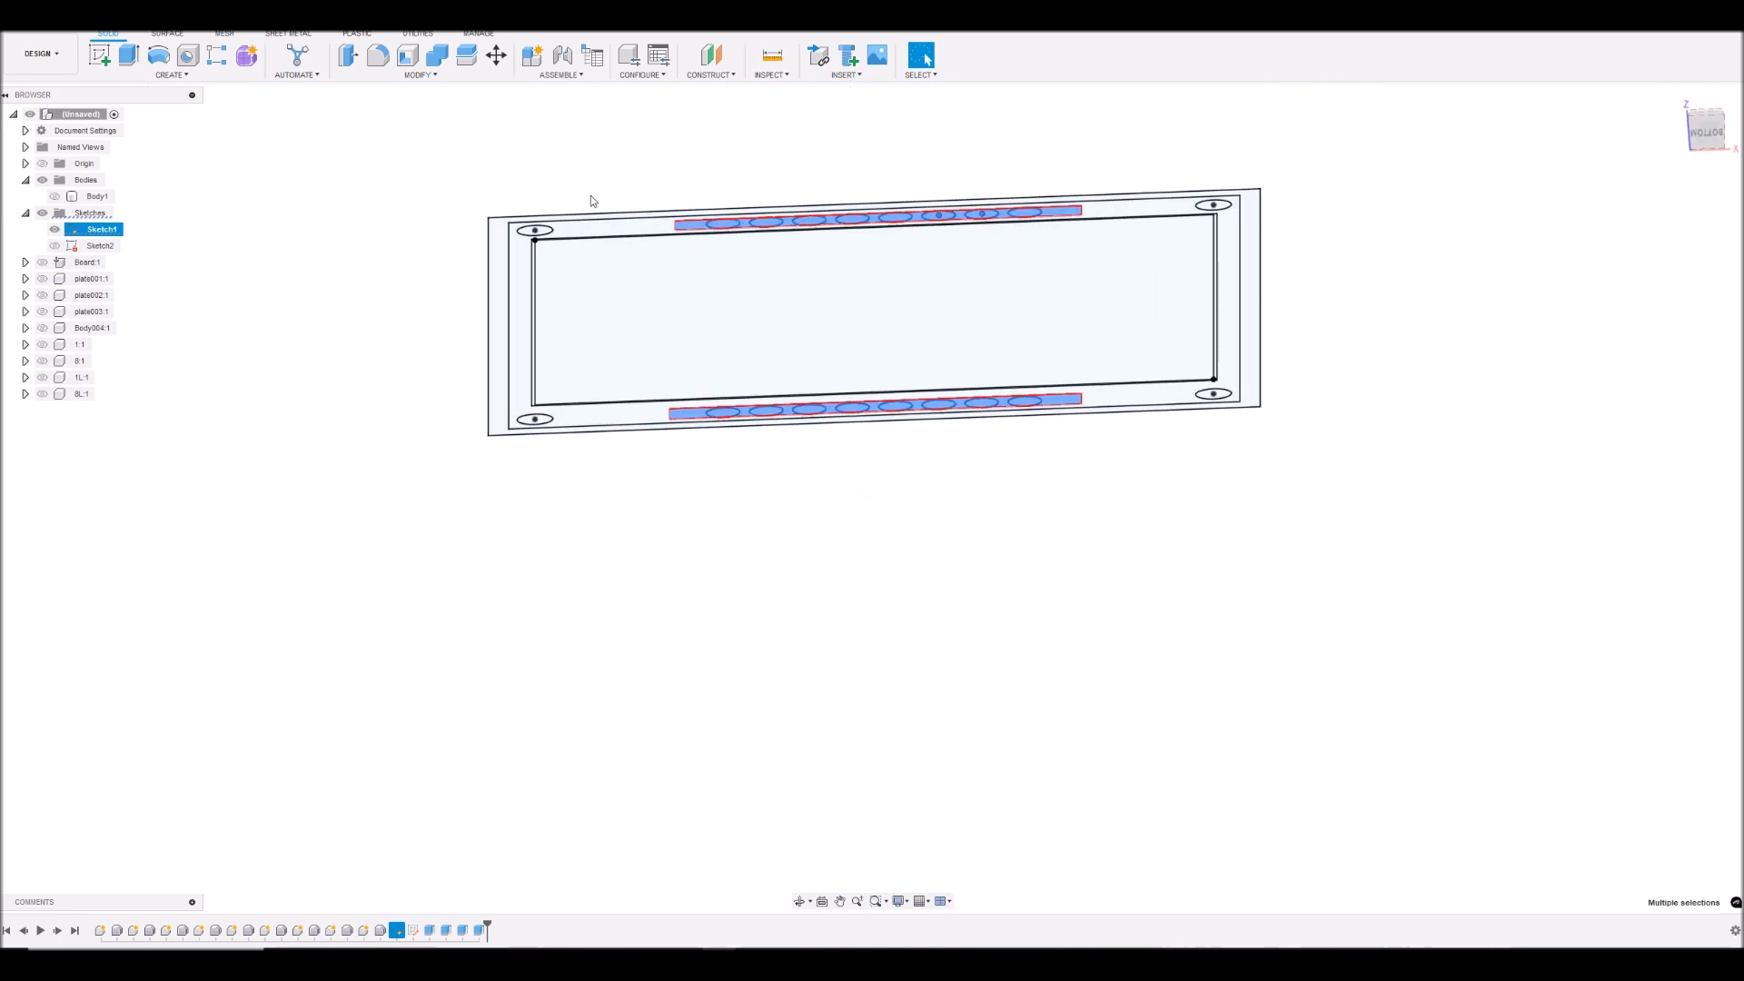
pyautogui.click(129, 55)
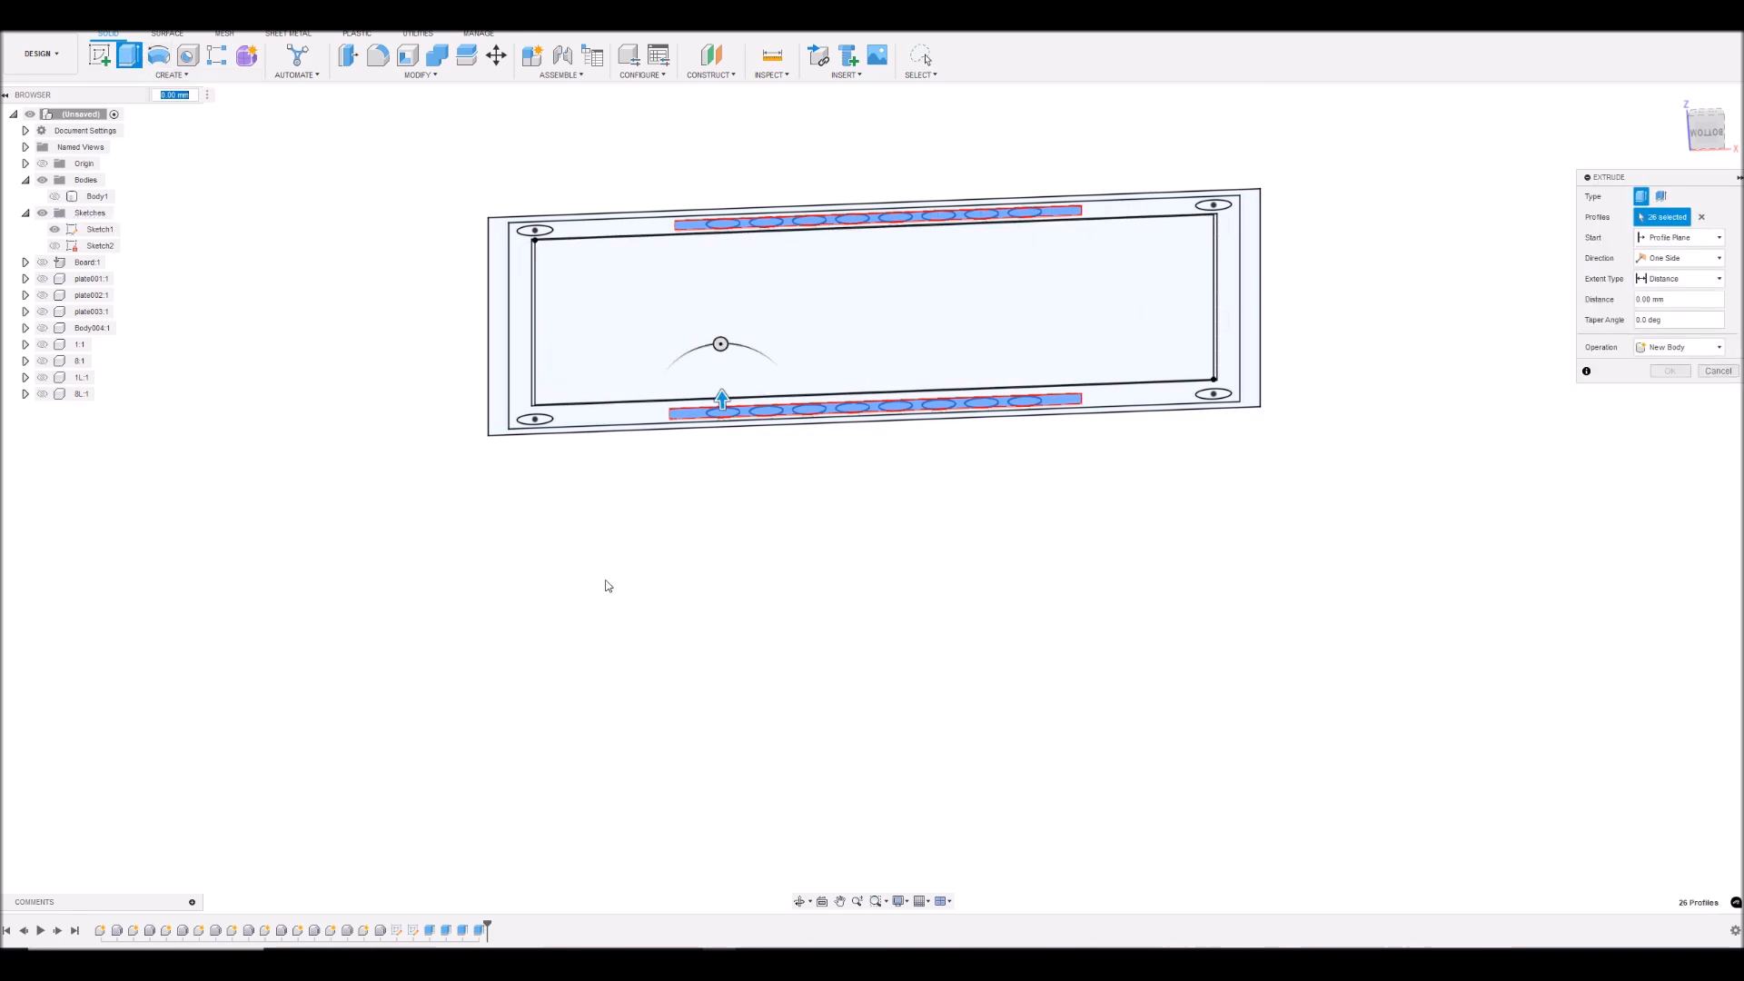
pyautogui.click(54, 196)
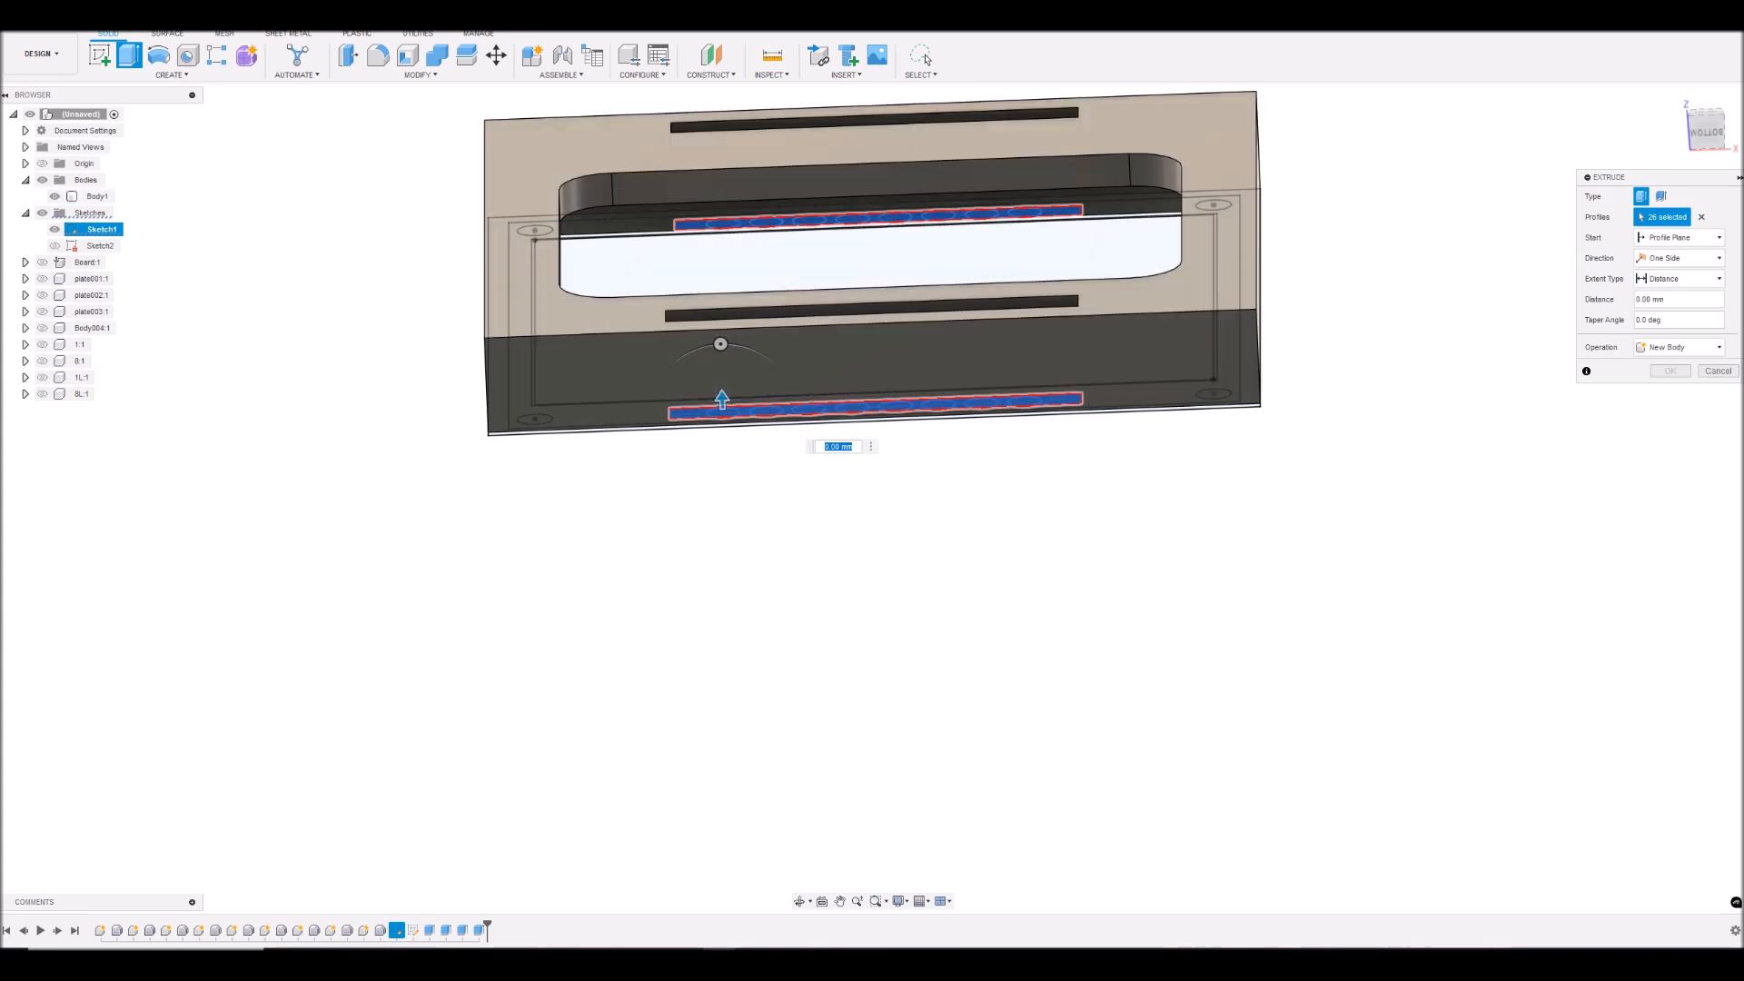
pyautogui.click(1703, 237)
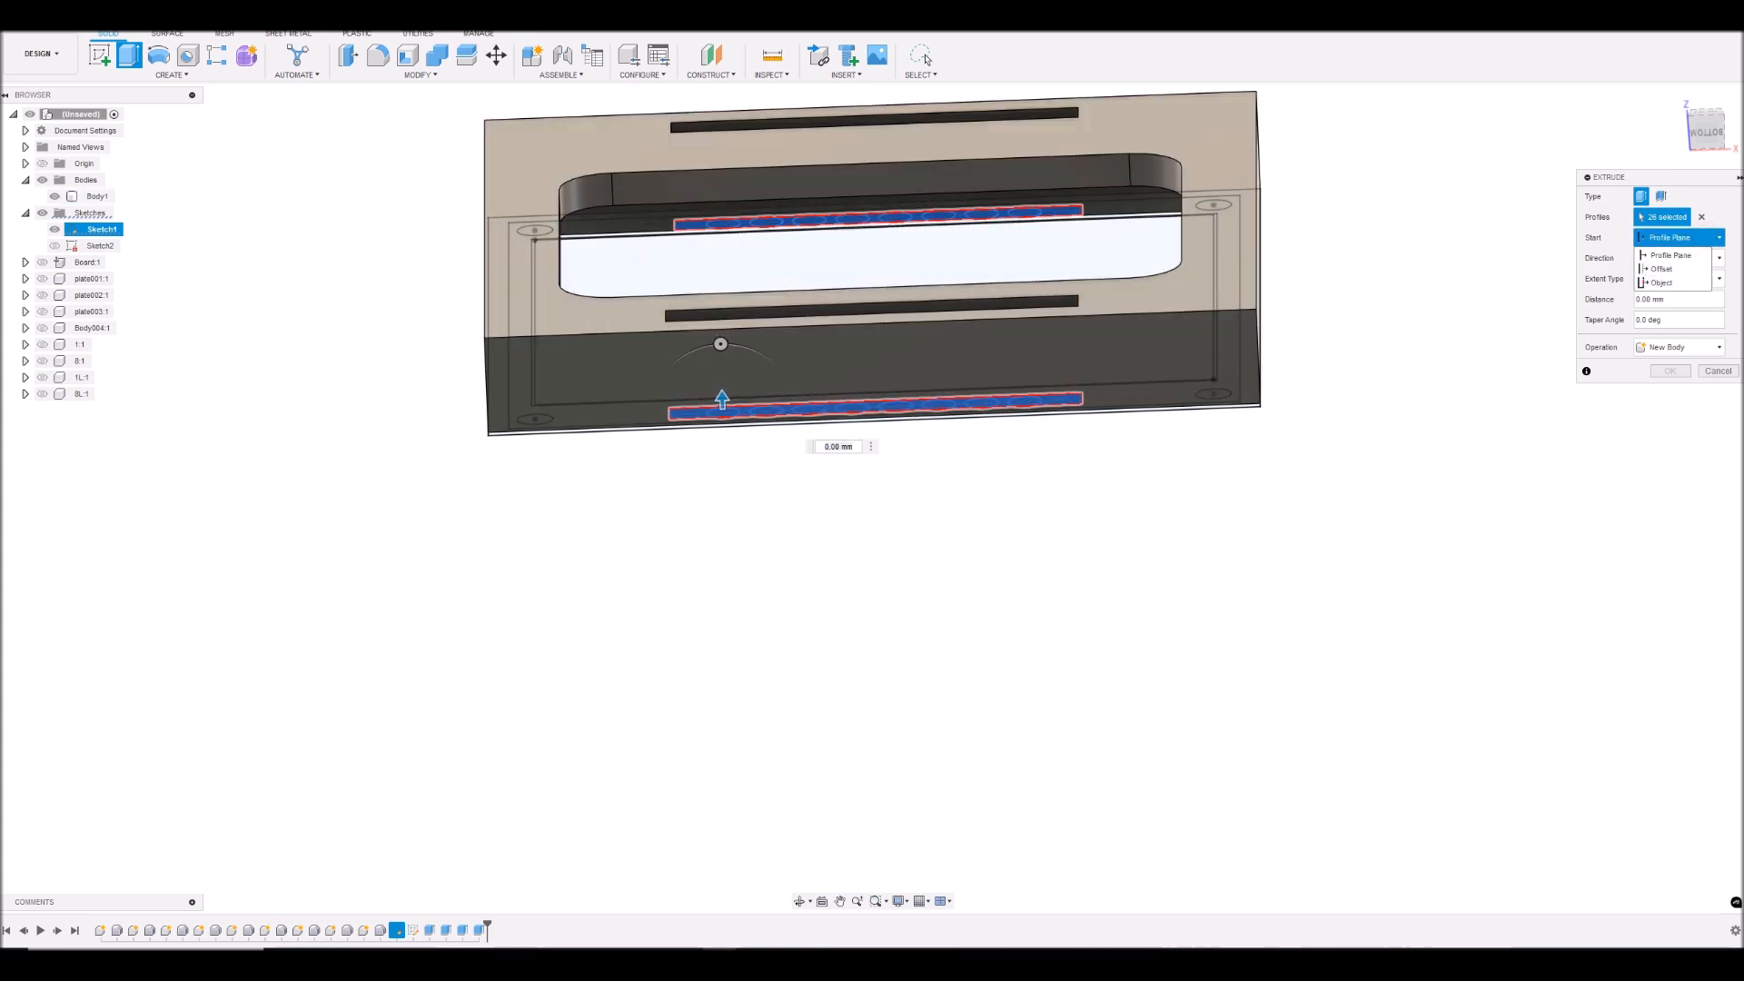
pyautogui.click(1663, 283)
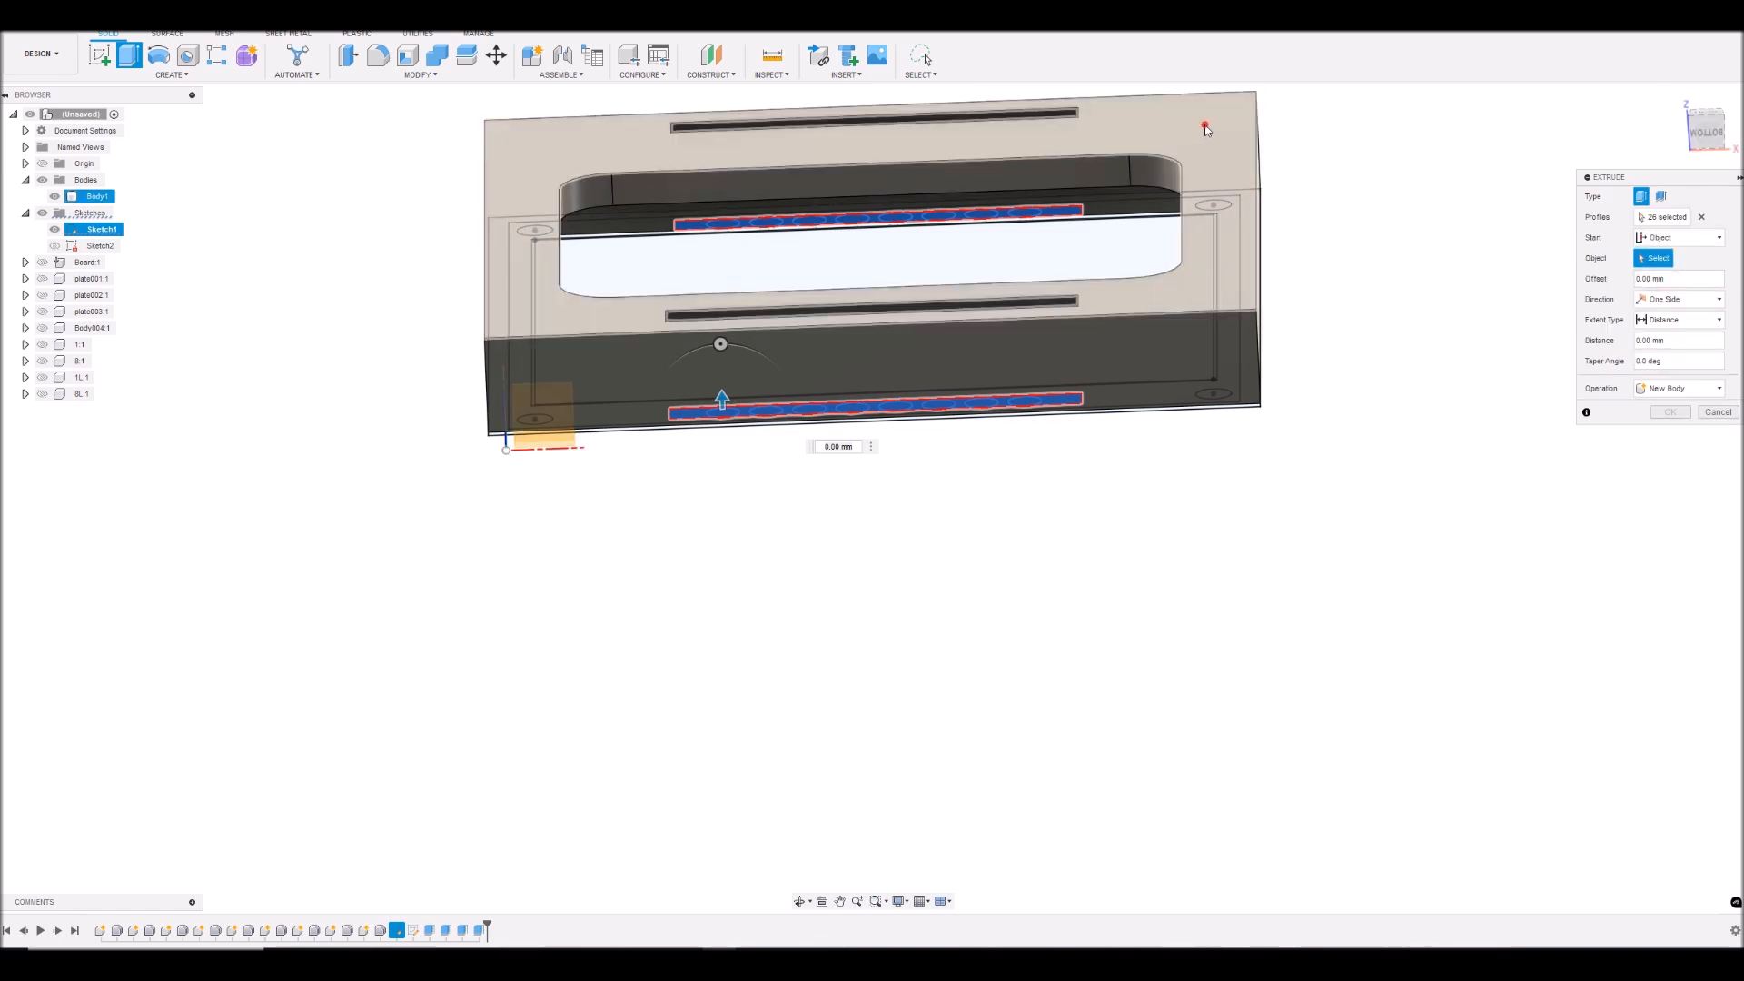
pyautogui.click(1206, 130)
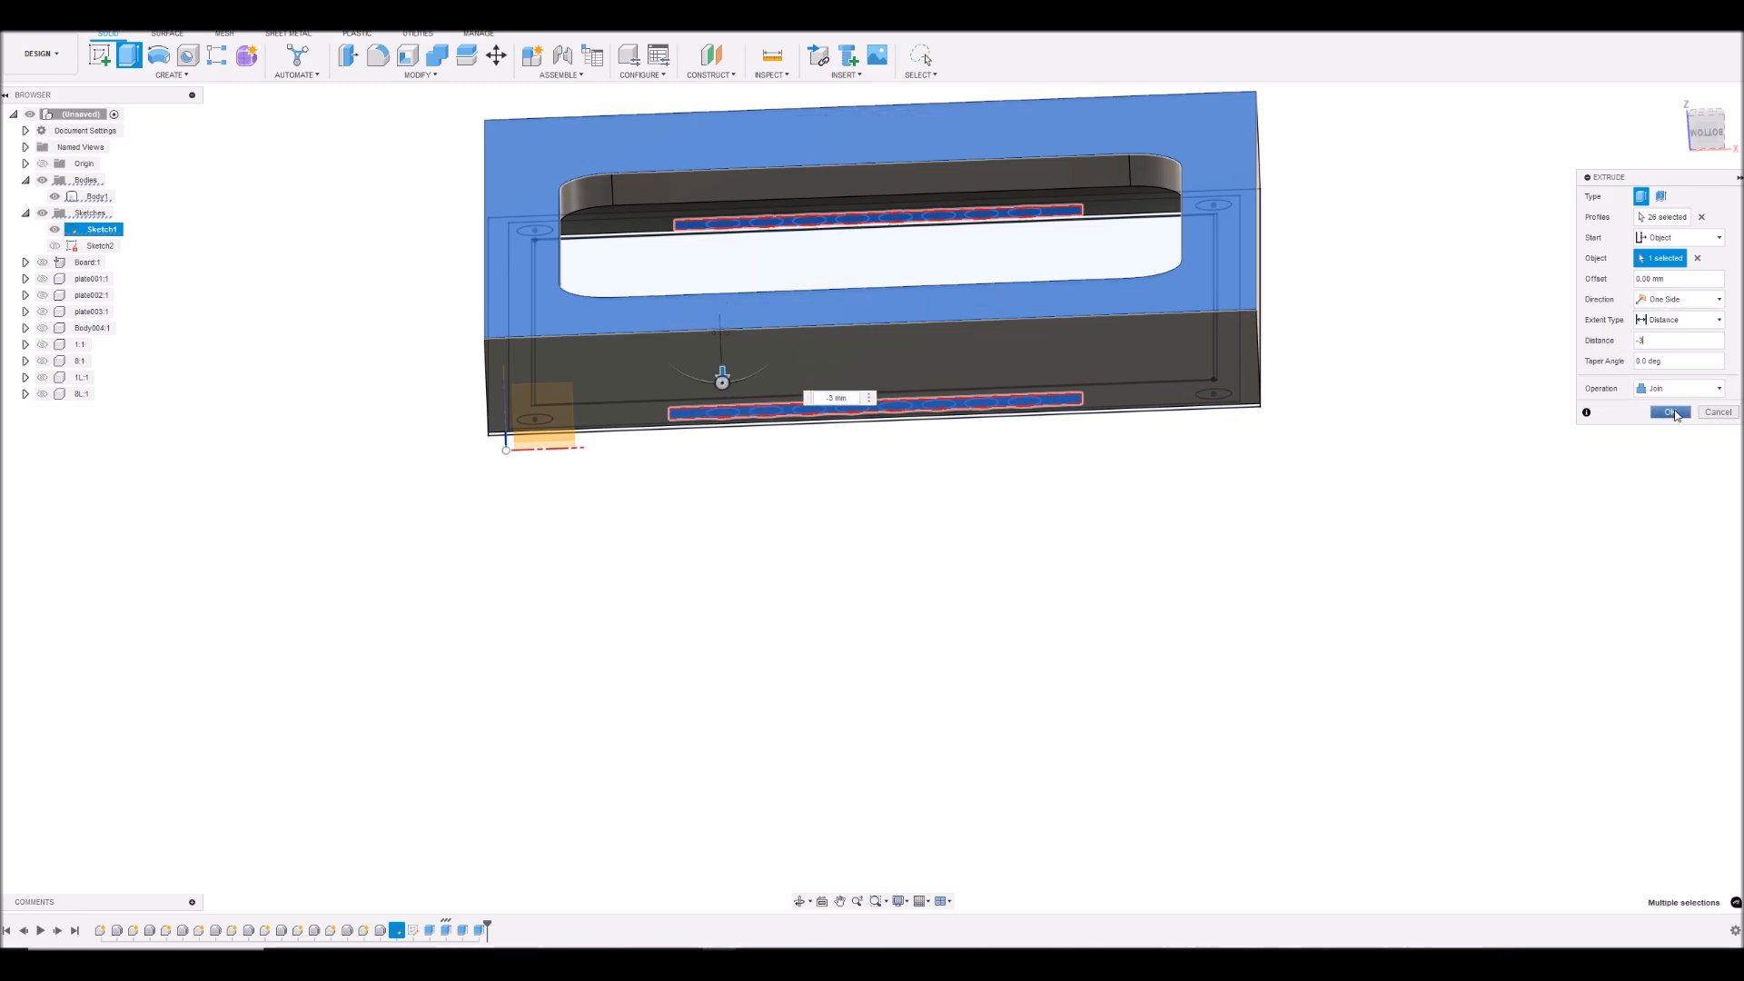
pyautogui.click(1676, 416)
pyautogui.moveTo(1705, 135); pyautogui.dragTo(1706, 80)
pyautogui.click(55, 228)
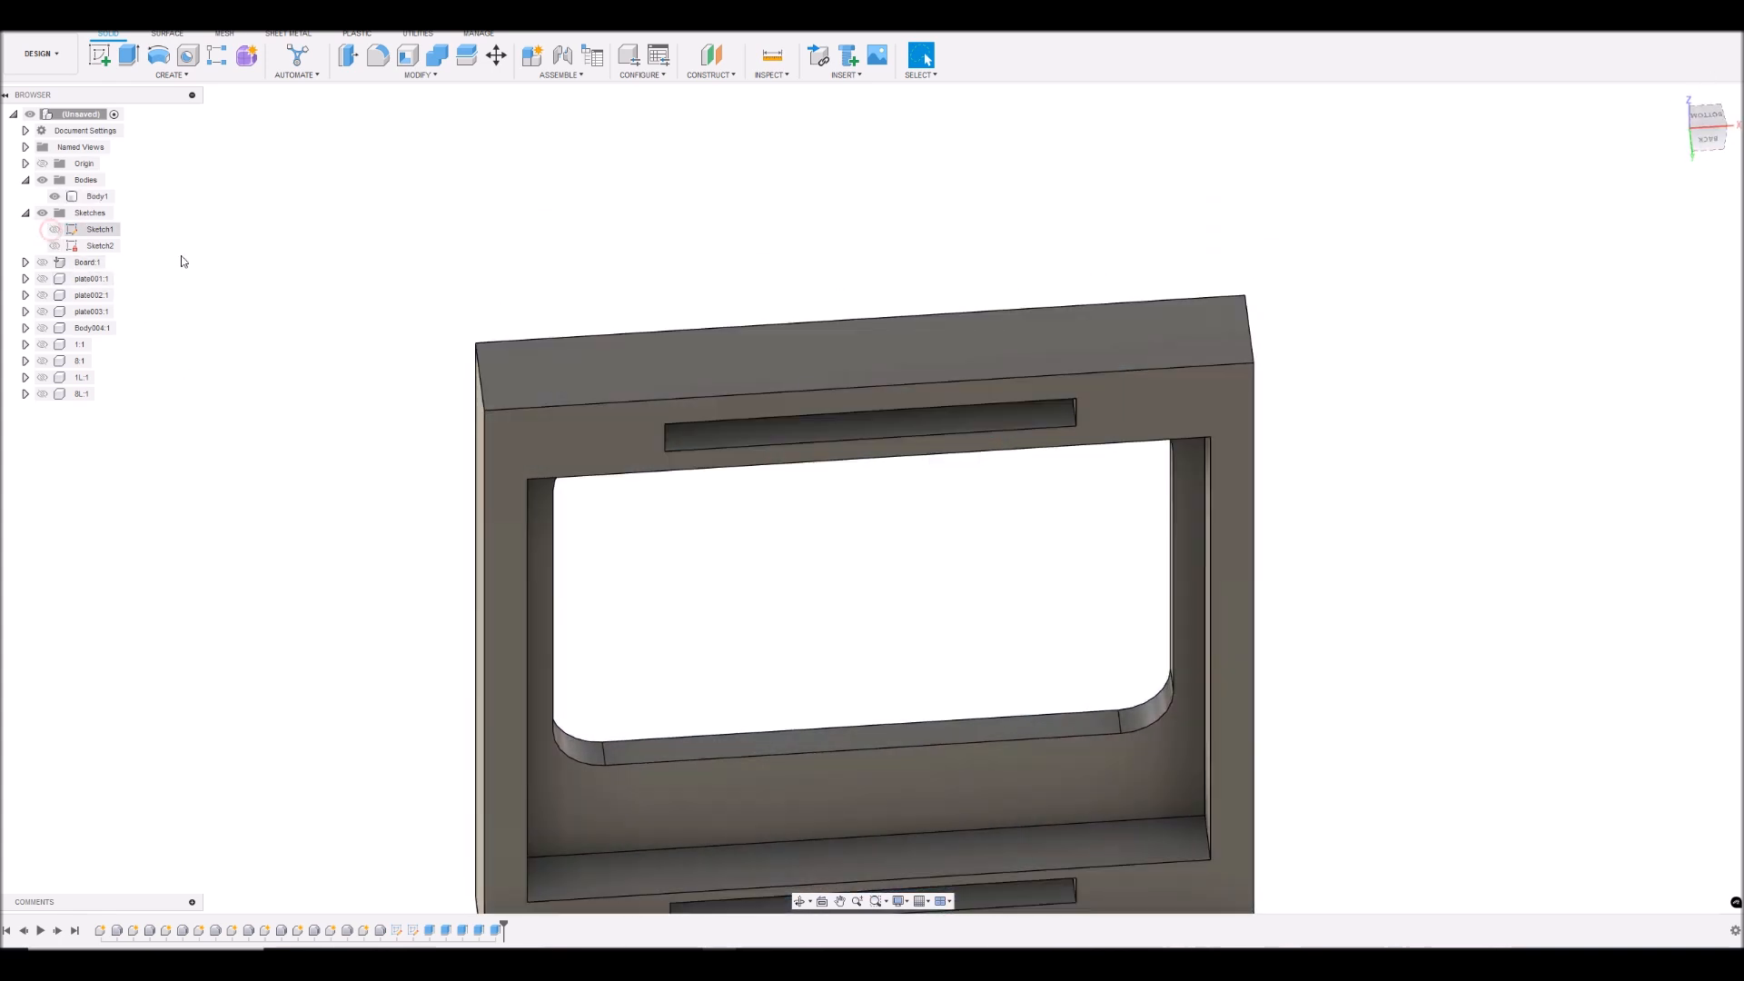
# - Show the board, plates, Body004 and all remaining LCD components, and inspect the filled cover from the front and back
pyautogui.scroll(-3, 1254, 382)
pyautogui.scroll(2, 1160, 509)
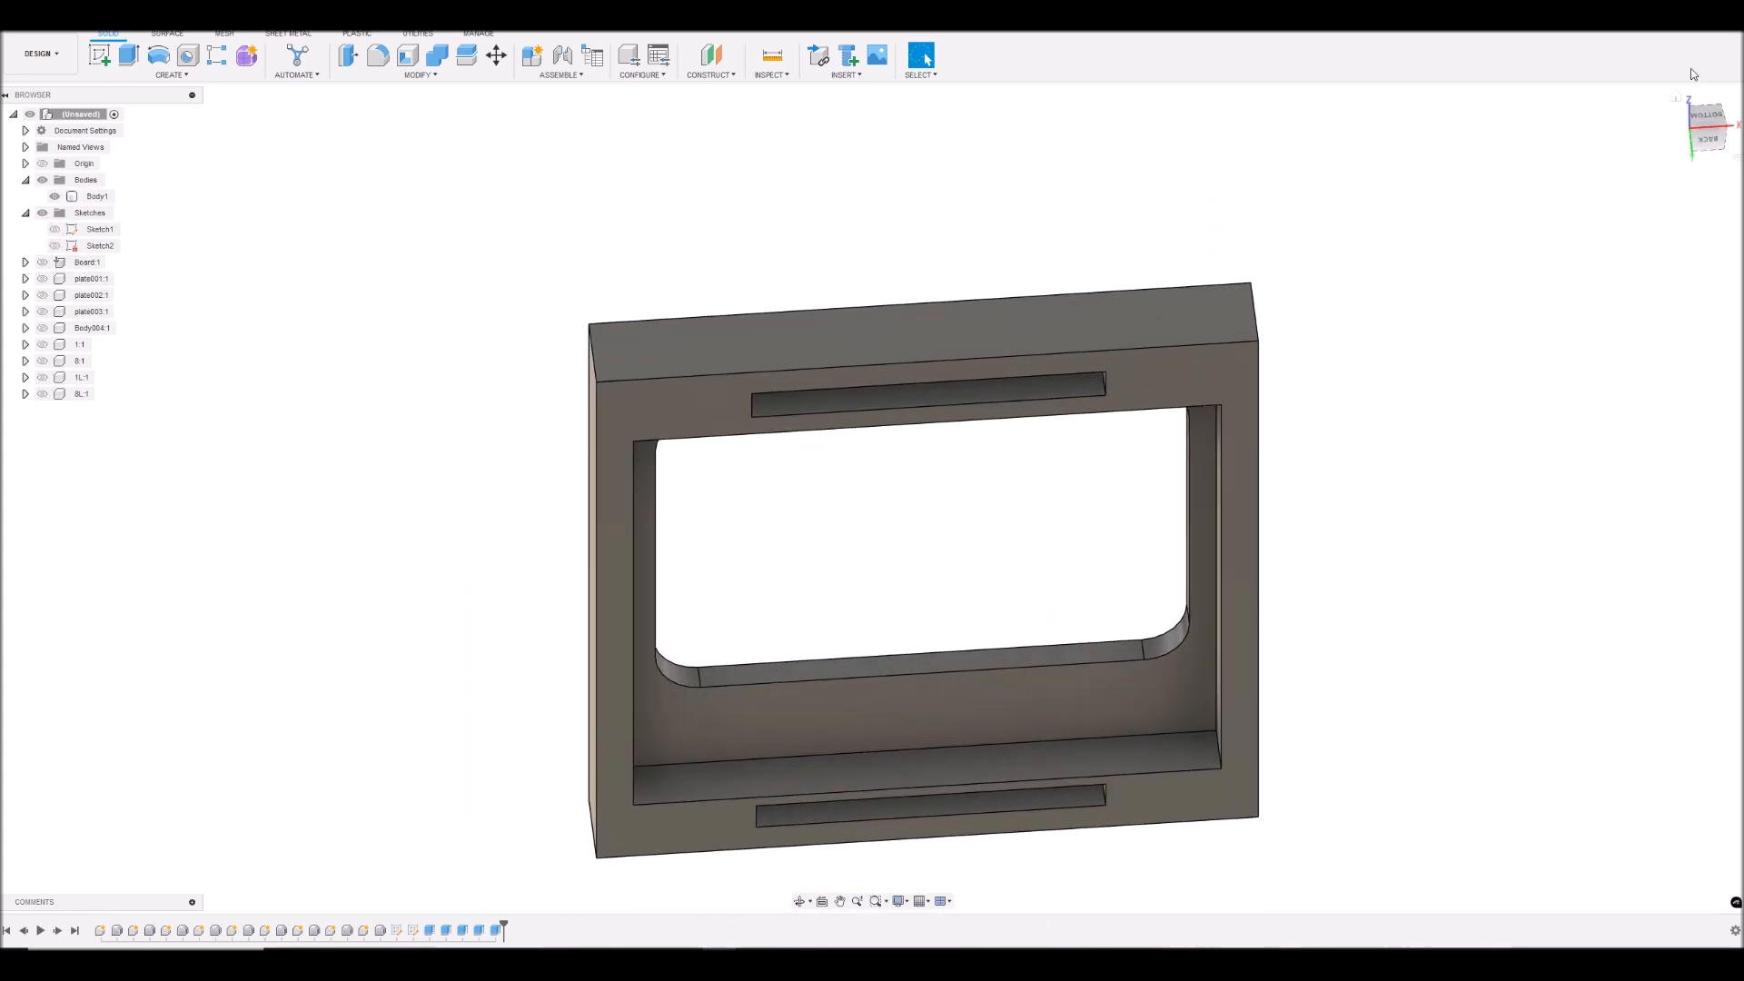
pyautogui.moveTo(1708, 134)
pyautogui.mouseDown()
pyautogui.moveTo(1704, 101)
pyautogui.moveTo(1705, 196)
pyautogui.mouseUp()
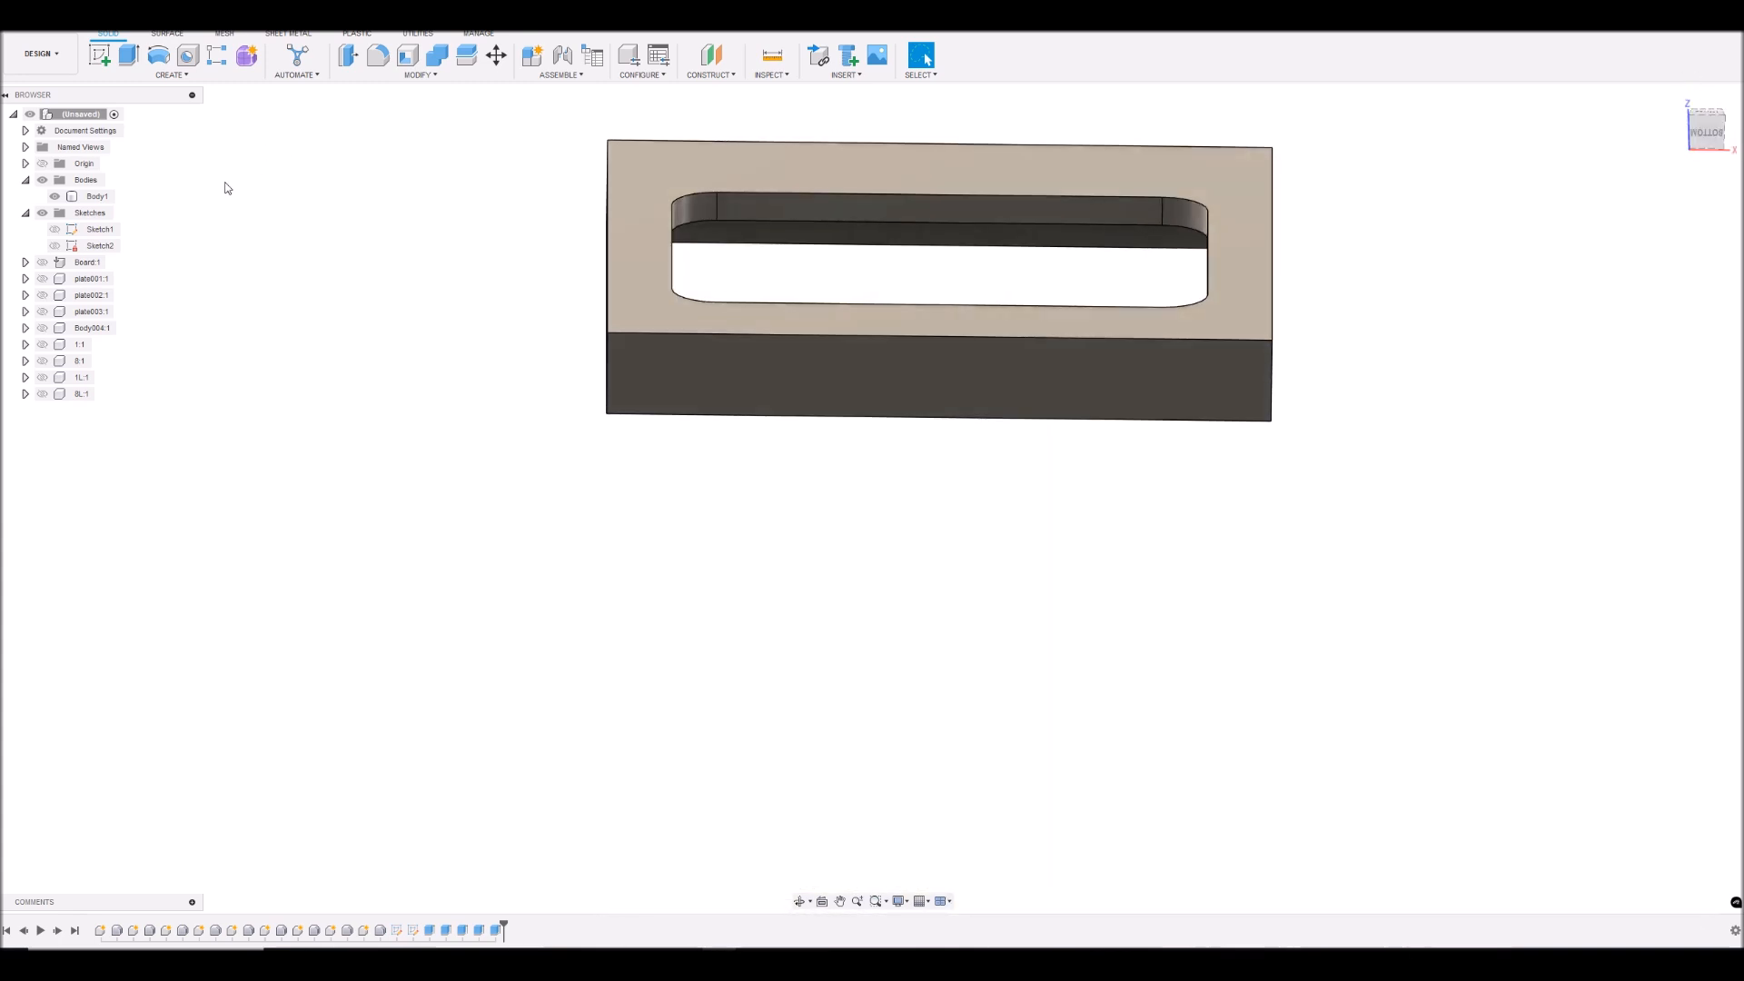
pyautogui.click(43, 263)
pyautogui.click(43, 279)
pyautogui.click(43, 295)
pyautogui.click(42, 309)
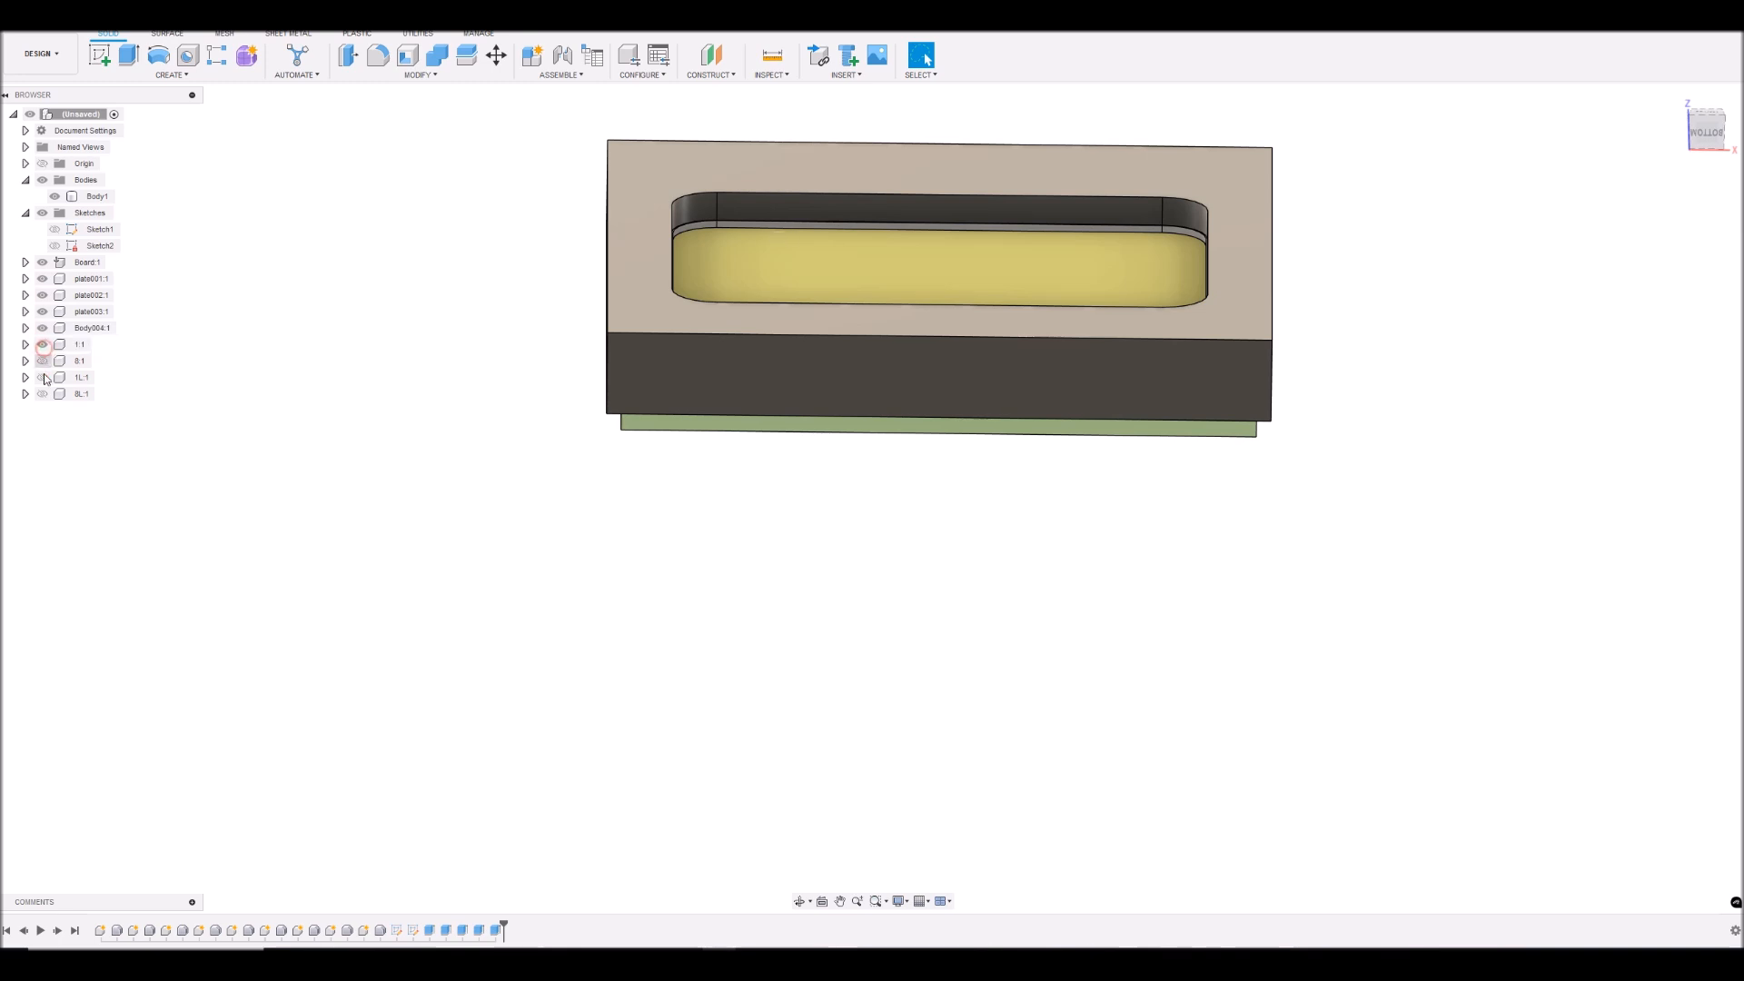
pyautogui.moveTo(1694, 133)
pyautogui.mouseDown()
pyautogui.moveTo(1696, 55)
pyautogui.moveTo(1739, 89)
pyautogui.moveTo(1699, 98)
pyautogui.moveTo(1691, 72)
pyautogui.moveTo(1714, 122)
pyautogui.moveTo(1726, 114)
pyautogui.mouseUp()
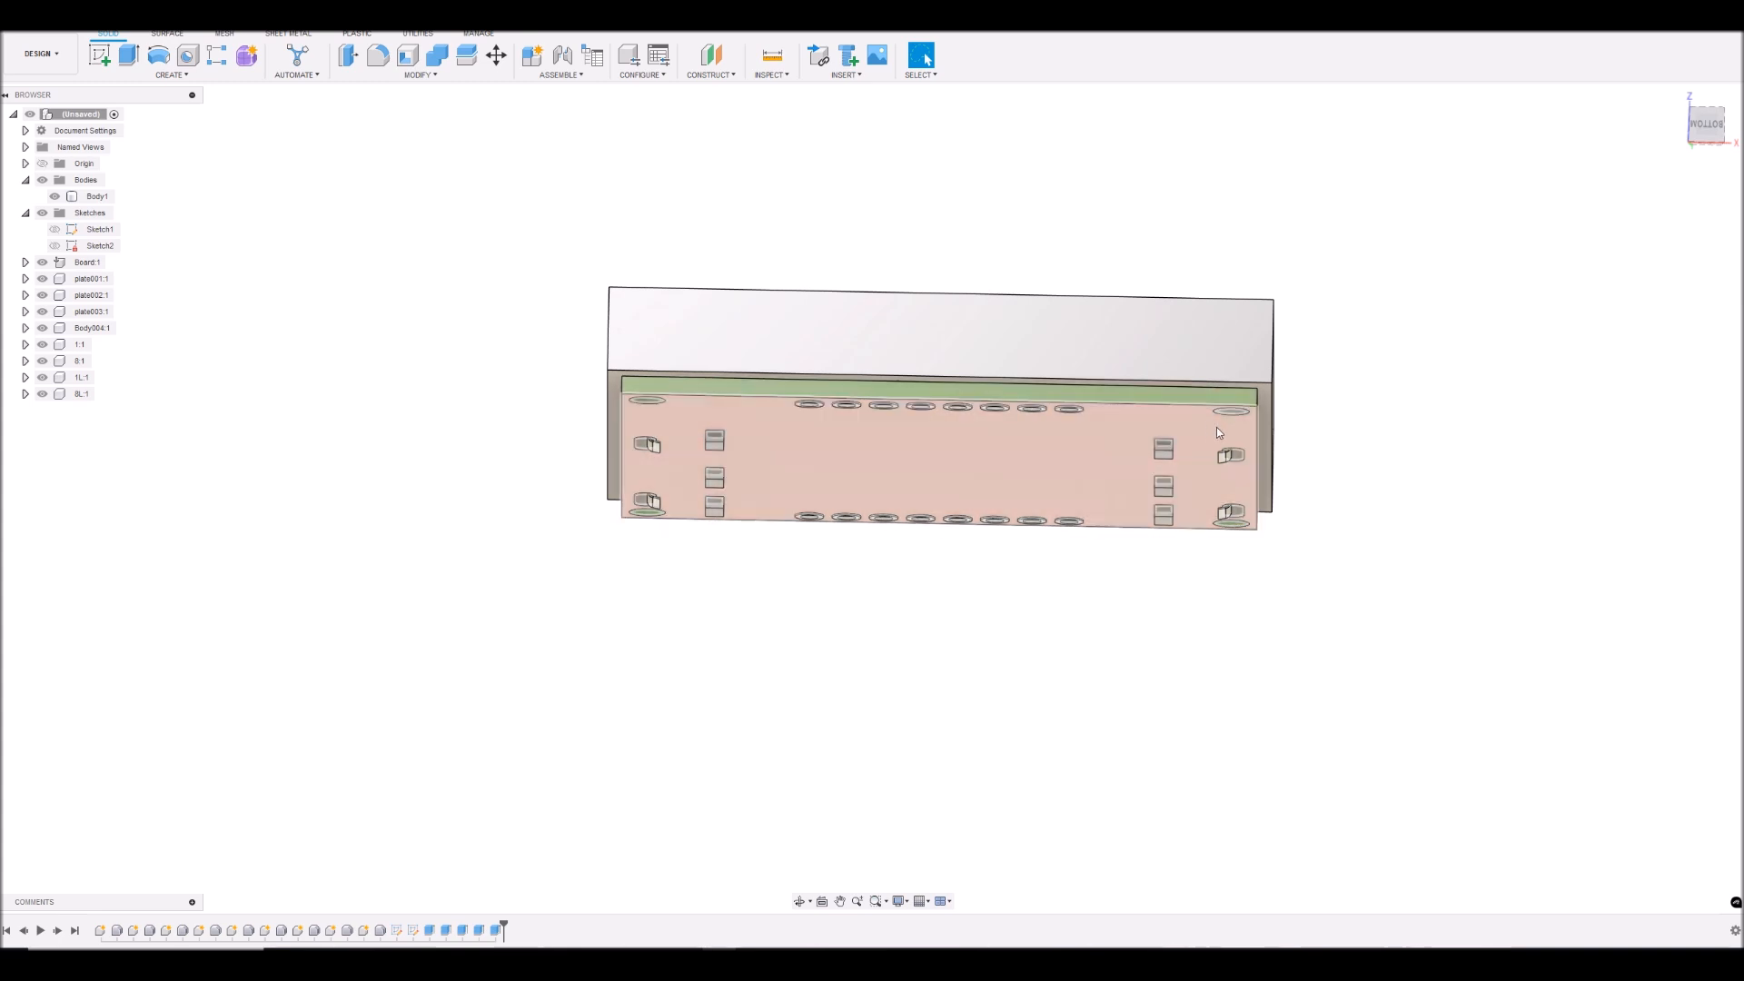
pyautogui.moveTo(1710, 128)
pyautogui.mouseDown()
pyautogui.moveTo(1703, 155)
pyautogui.moveTo(1735, 153)
pyautogui.mouseUp()
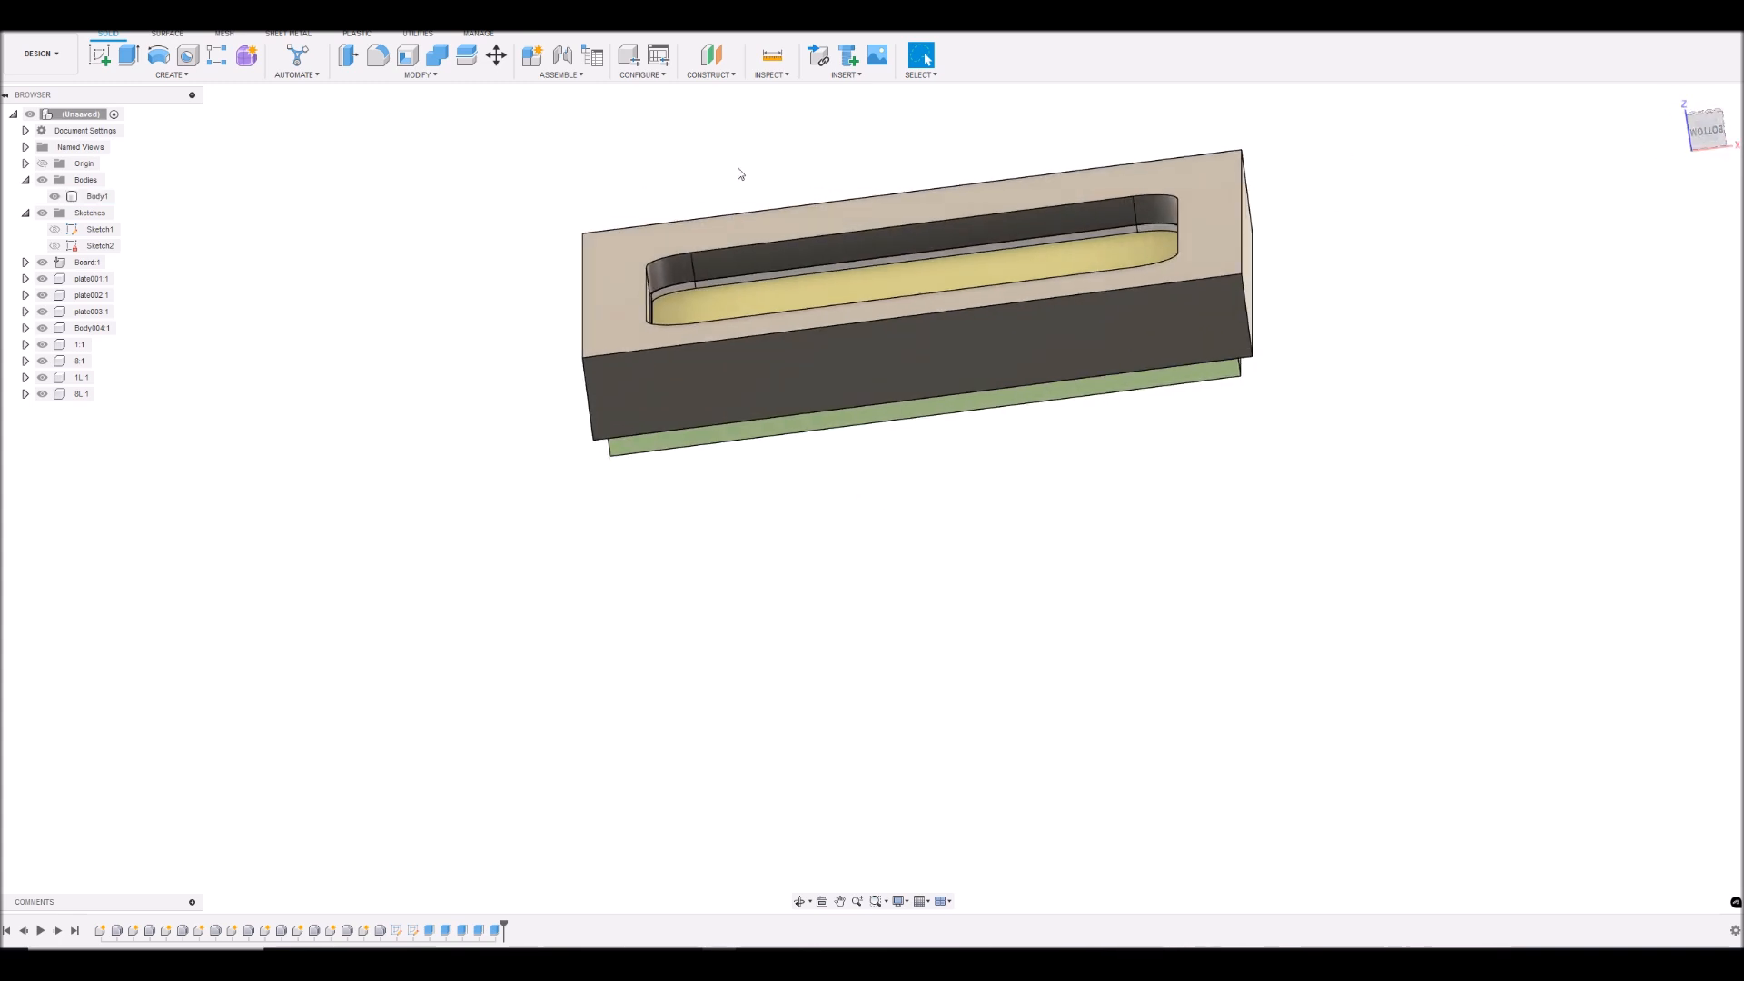
# - Rename the cover body as FacePlate
pyautogui.rightClick(96, 198)
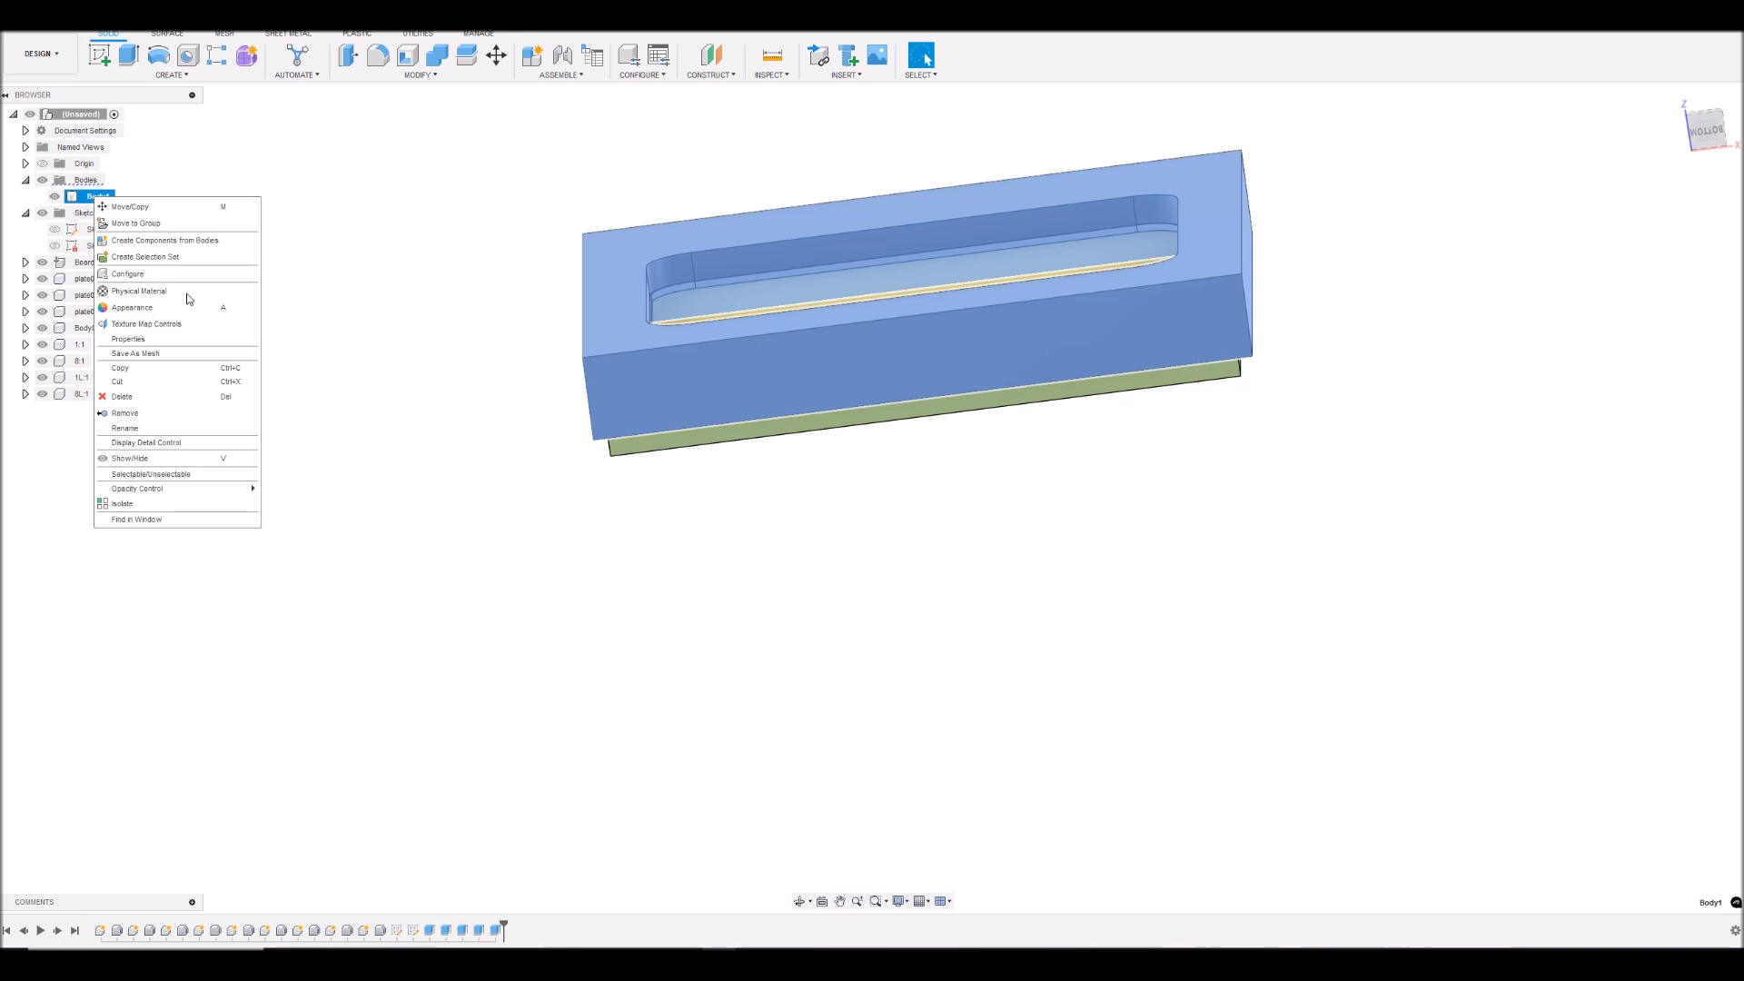
pyautogui.click(149, 428)
pyautogui.write('F')
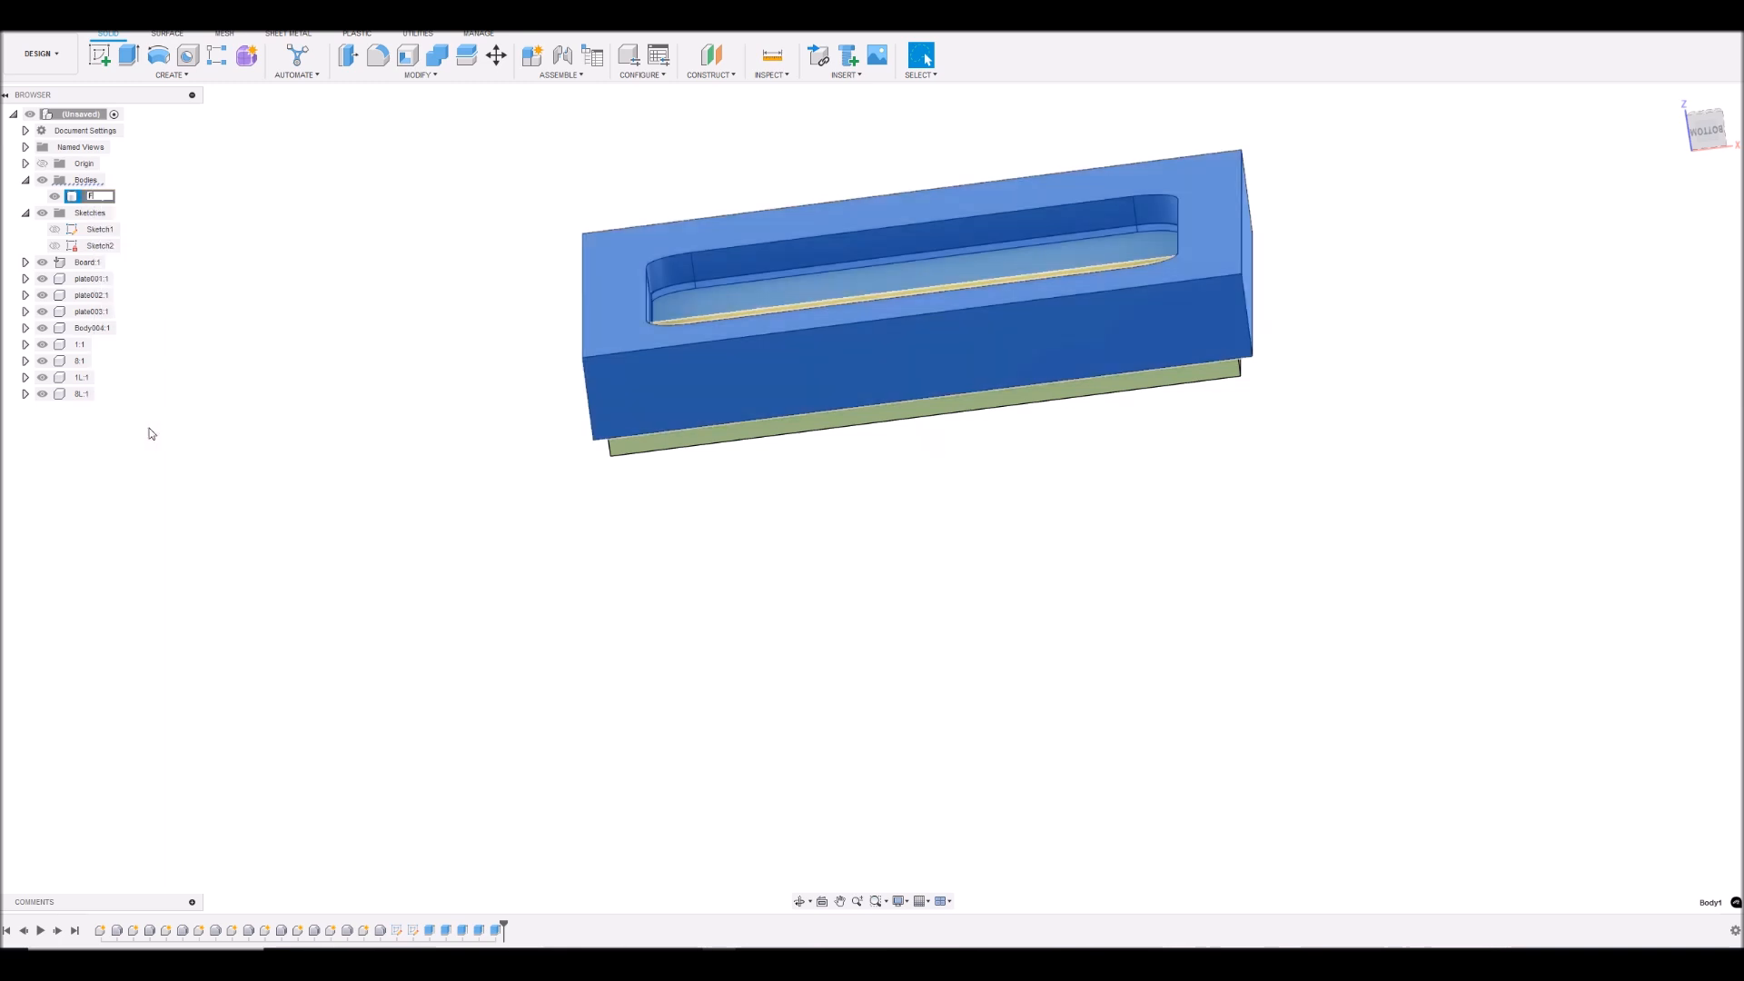
pyautogui.write('acePlate')
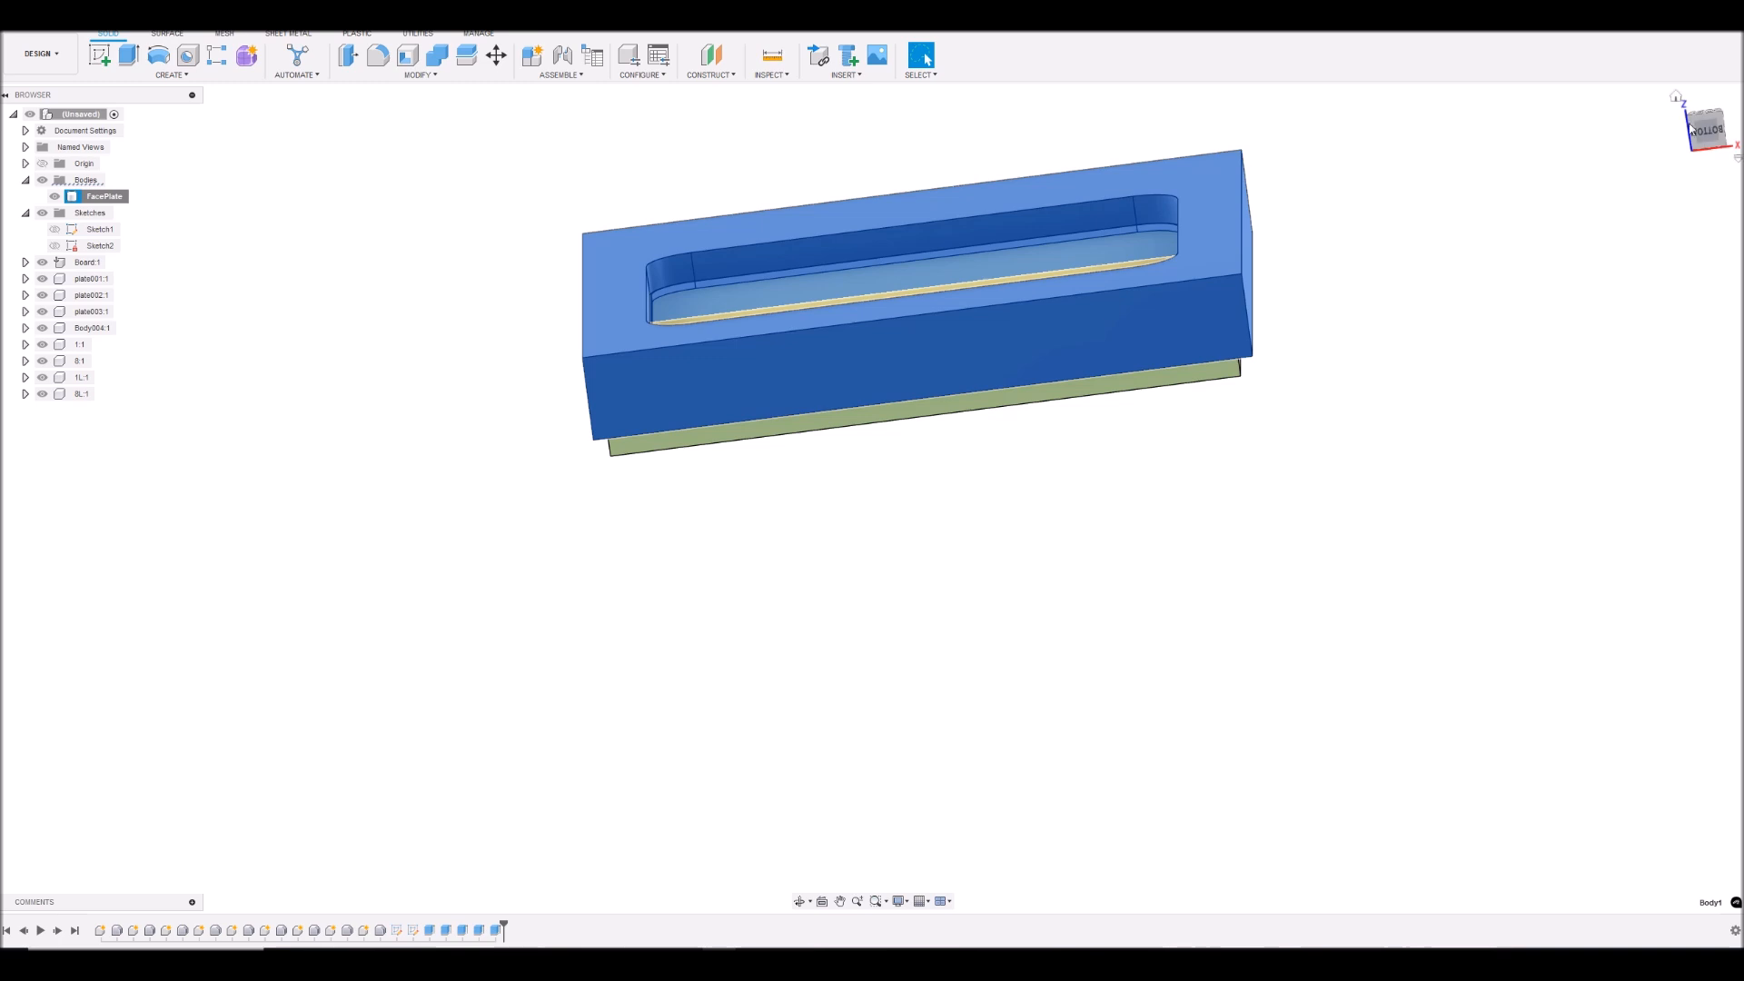
# - Hide the FacePlate body and show Sketch1 over the LCD board in a front view
pyautogui.moveTo(1705, 122)
pyautogui.mouseDown()
pyautogui.moveTo(1704, 62)
pyautogui.moveTo(1659, 64)
pyautogui.moveTo(1703, 146)
pyautogui.moveTo(1710, 63)
pyautogui.moveTo(1697, 77)
pyautogui.moveTo(1722, 66)
pyautogui.moveTo(1707, 74)
pyautogui.mouseUp()
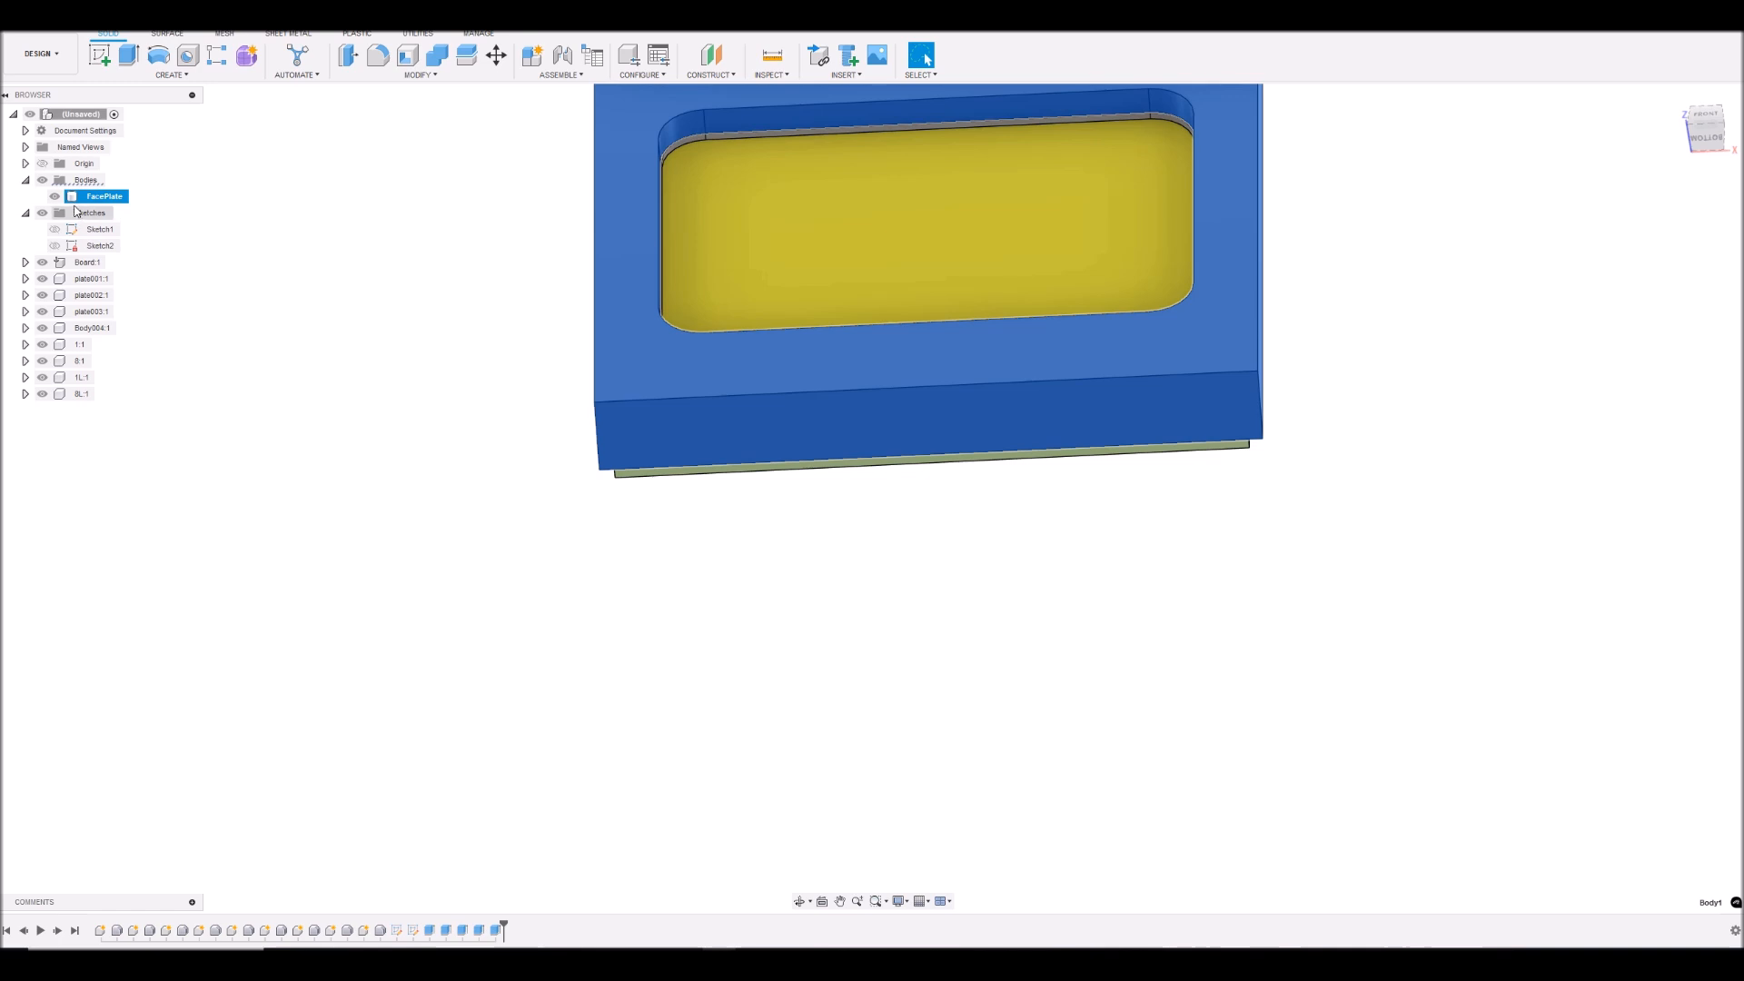
pyautogui.click(55, 197)
pyautogui.click(1382, 322)
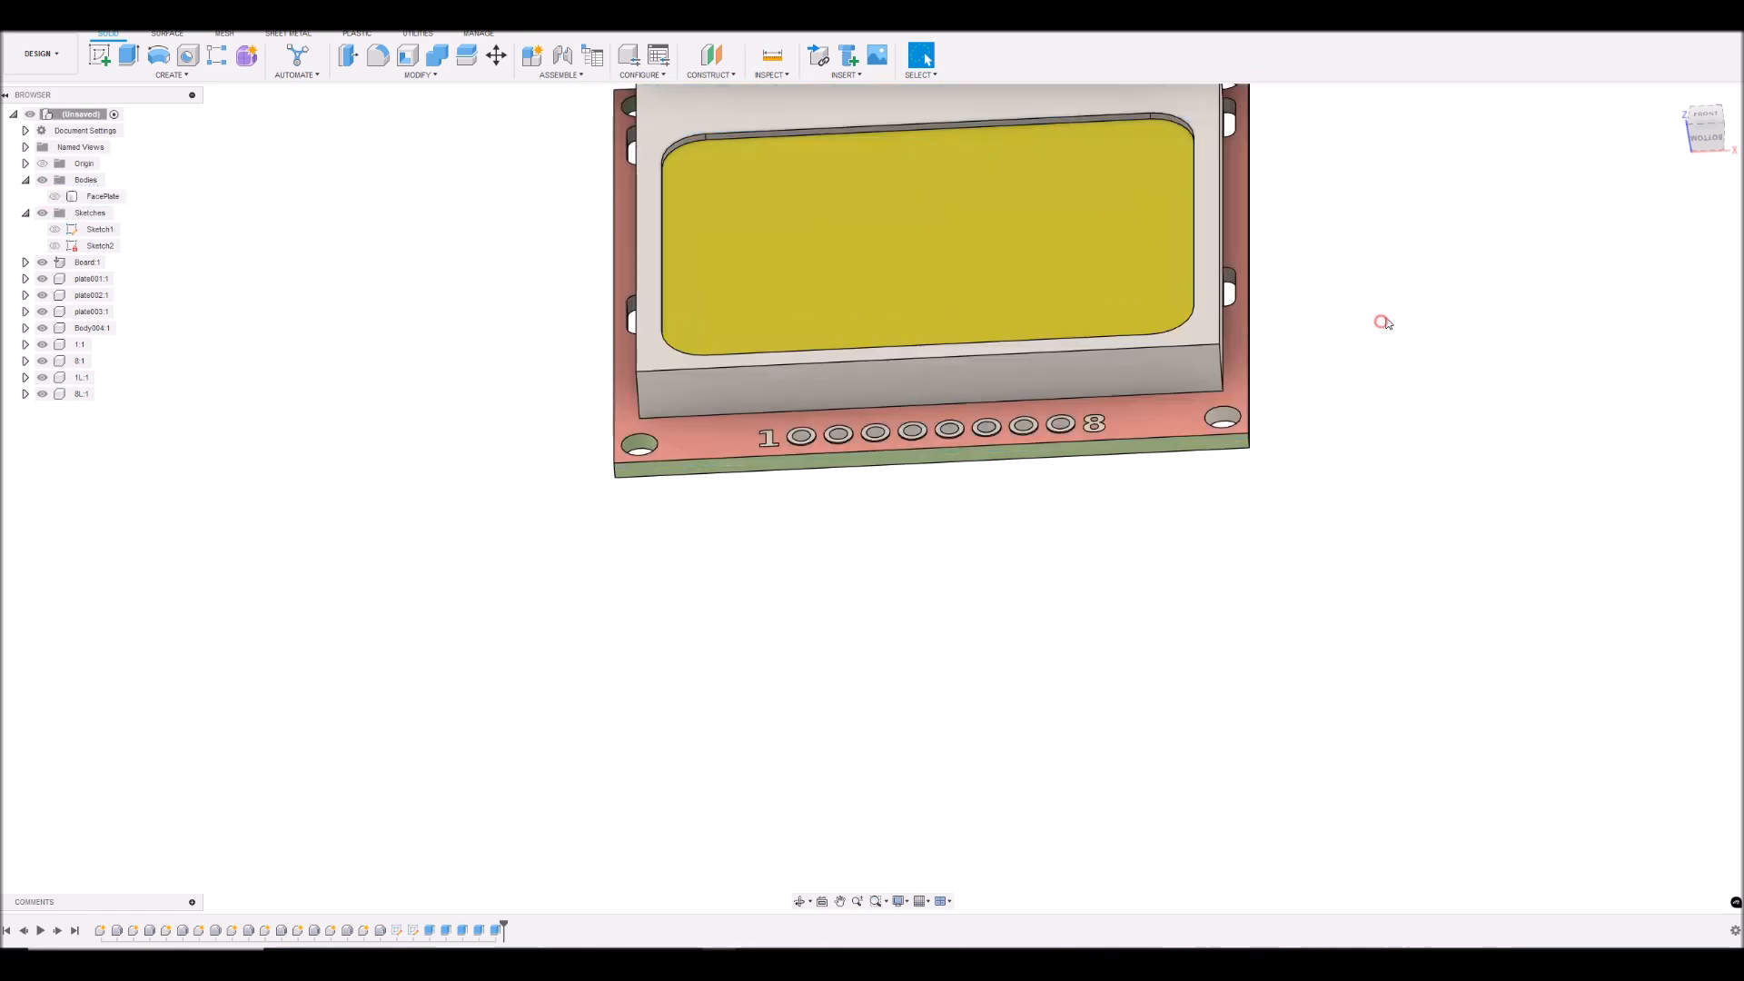
pyautogui.scroll(-3, 1402, 280)
pyautogui.scroll(1, 1472, 193)
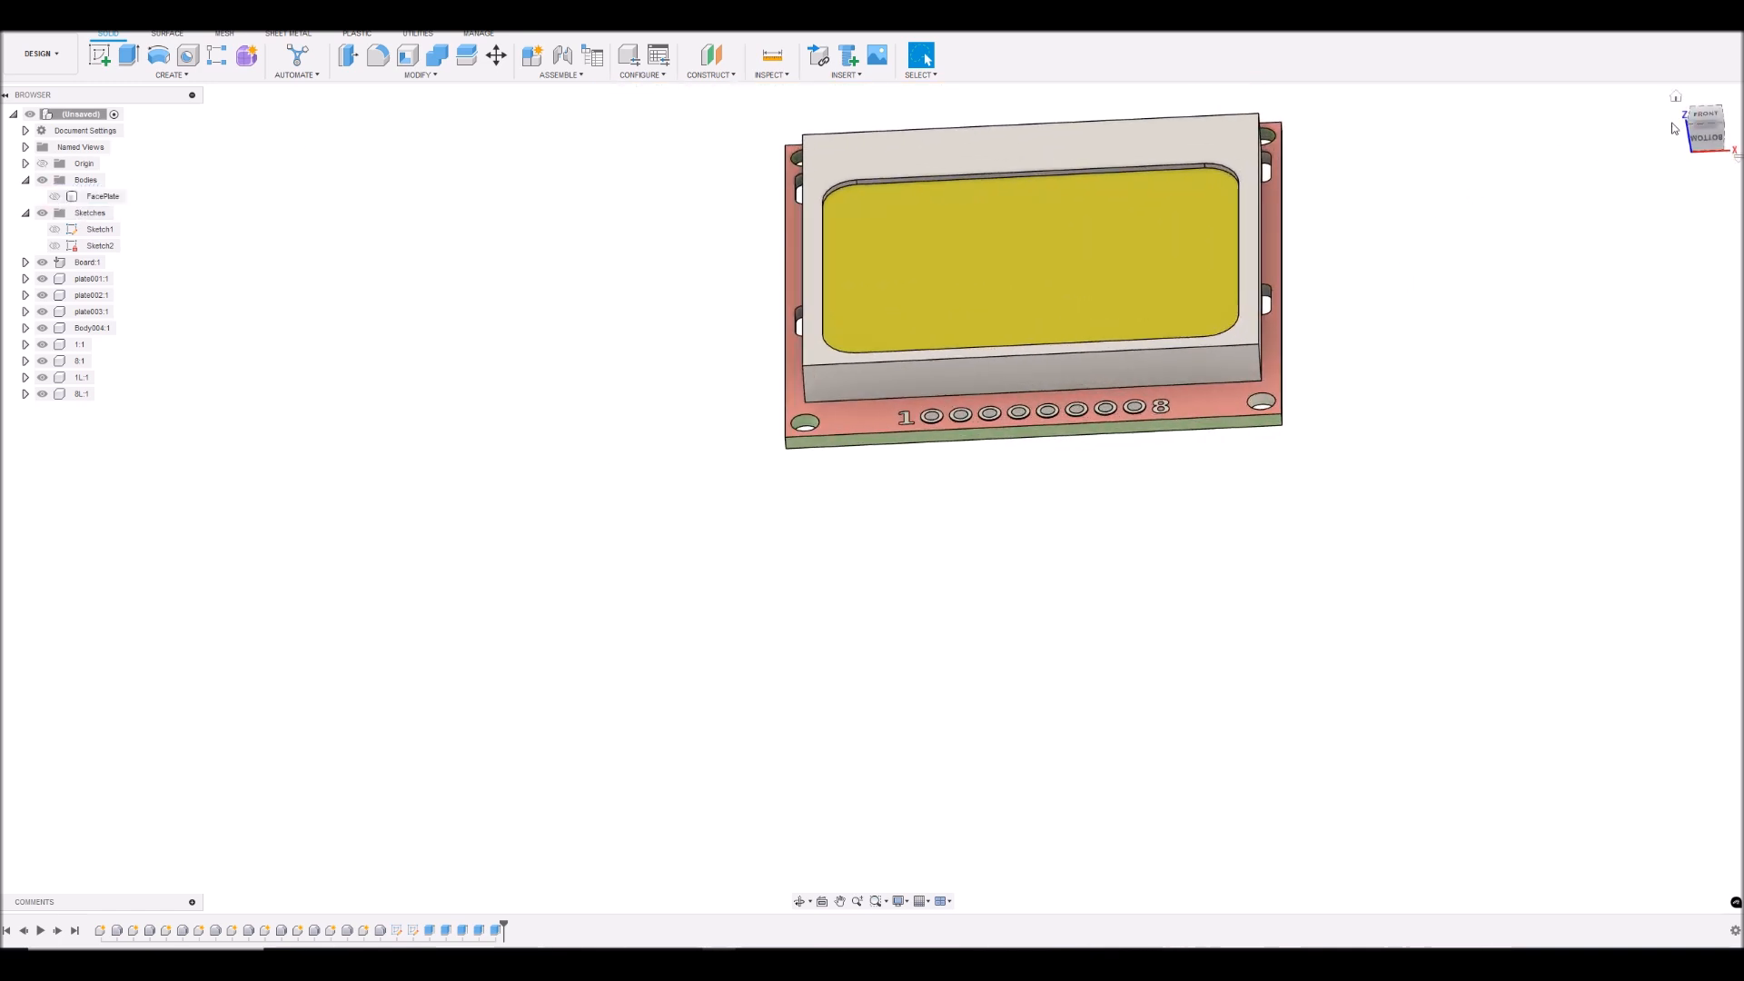
pyautogui.click(1676, 96)
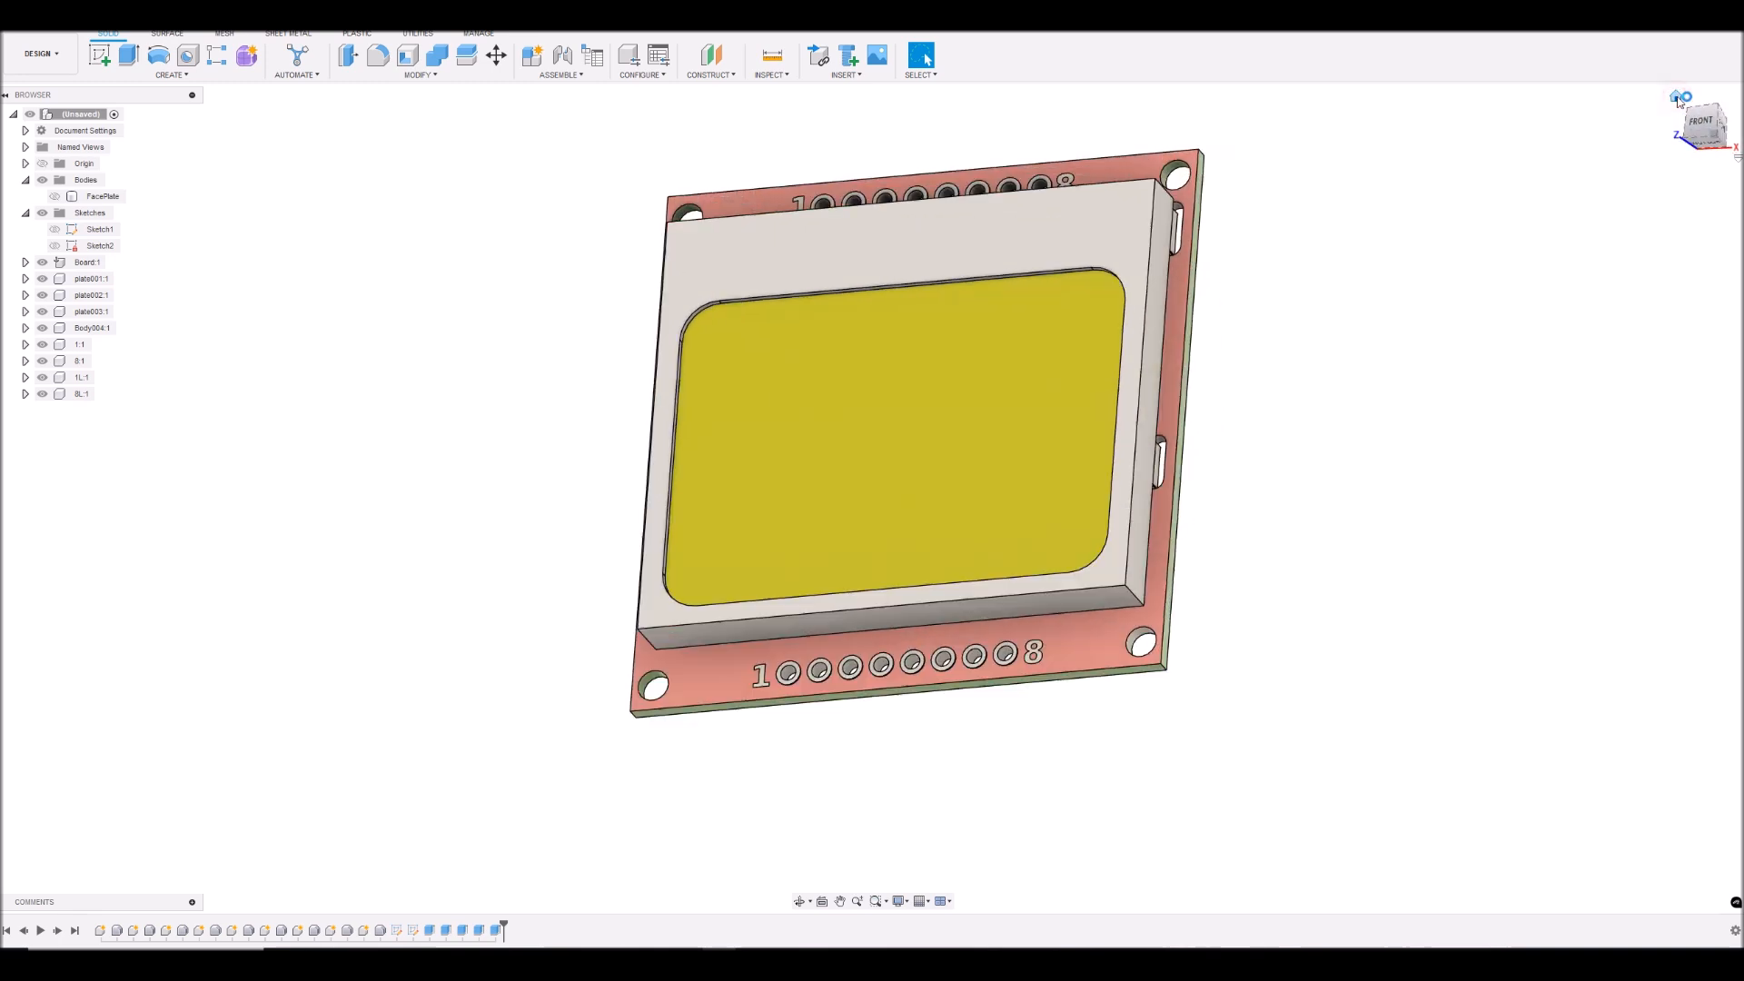
pyautogui.moveTo(1731, 120); pyautogui.dragTo(1741, 59)
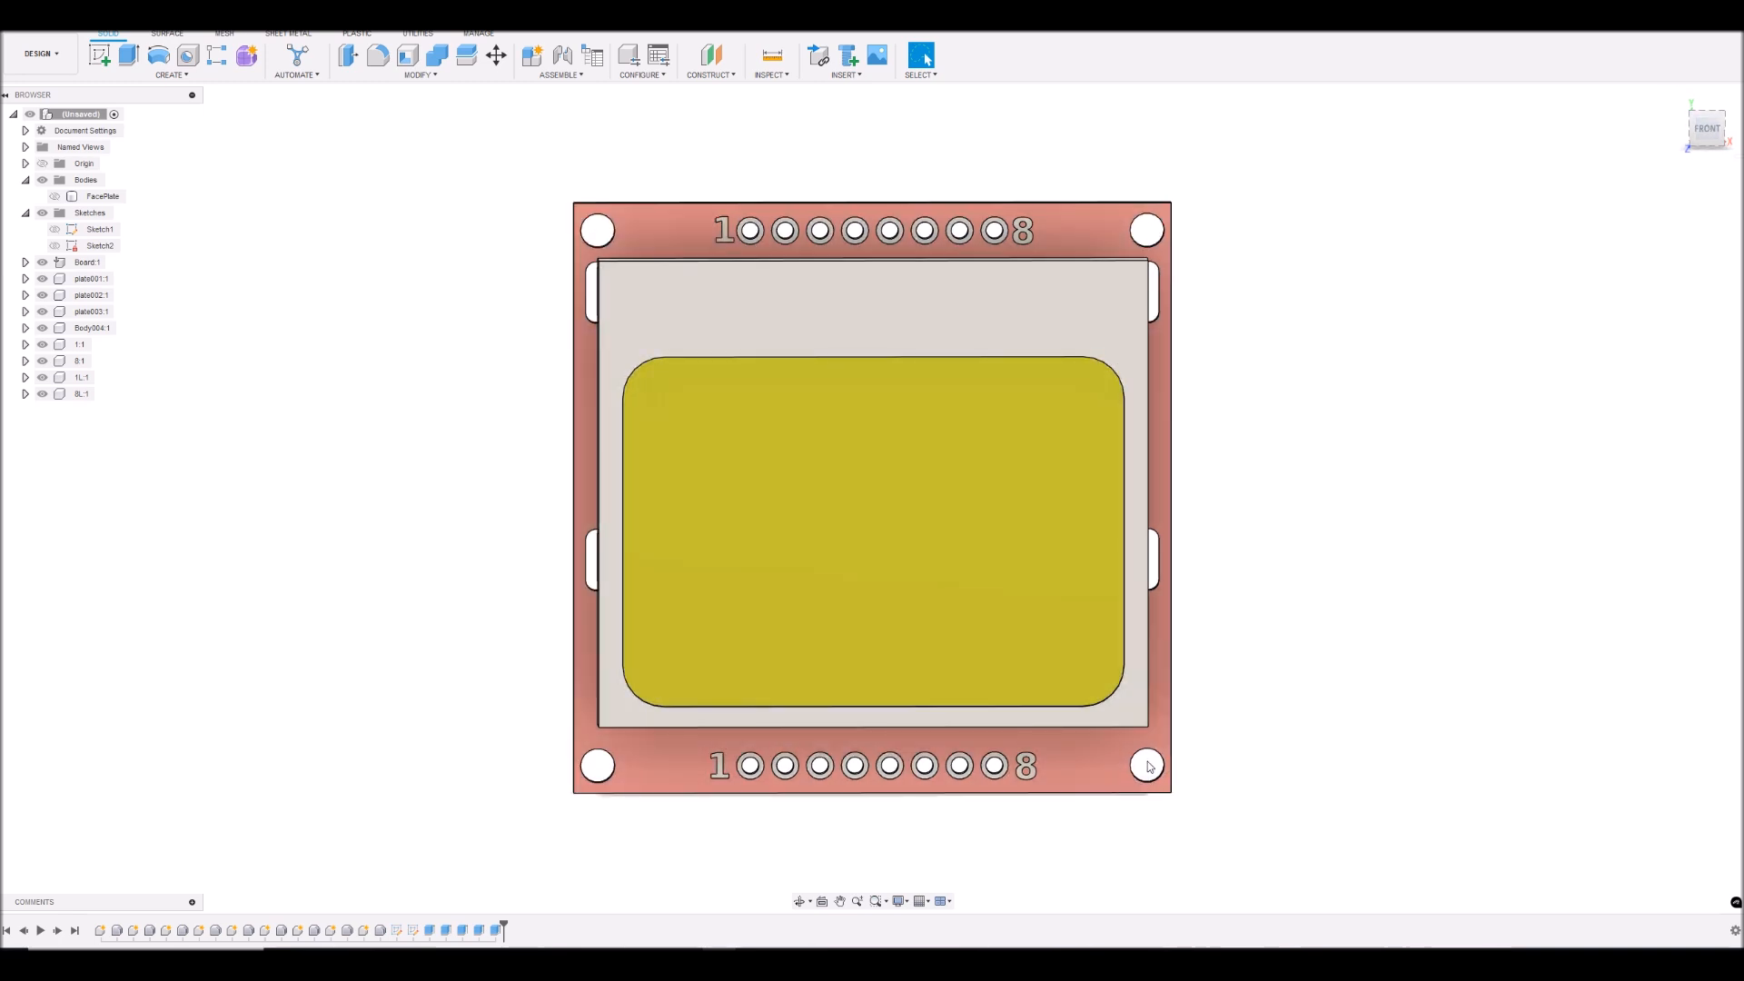
pyautogui.click(55, 229)
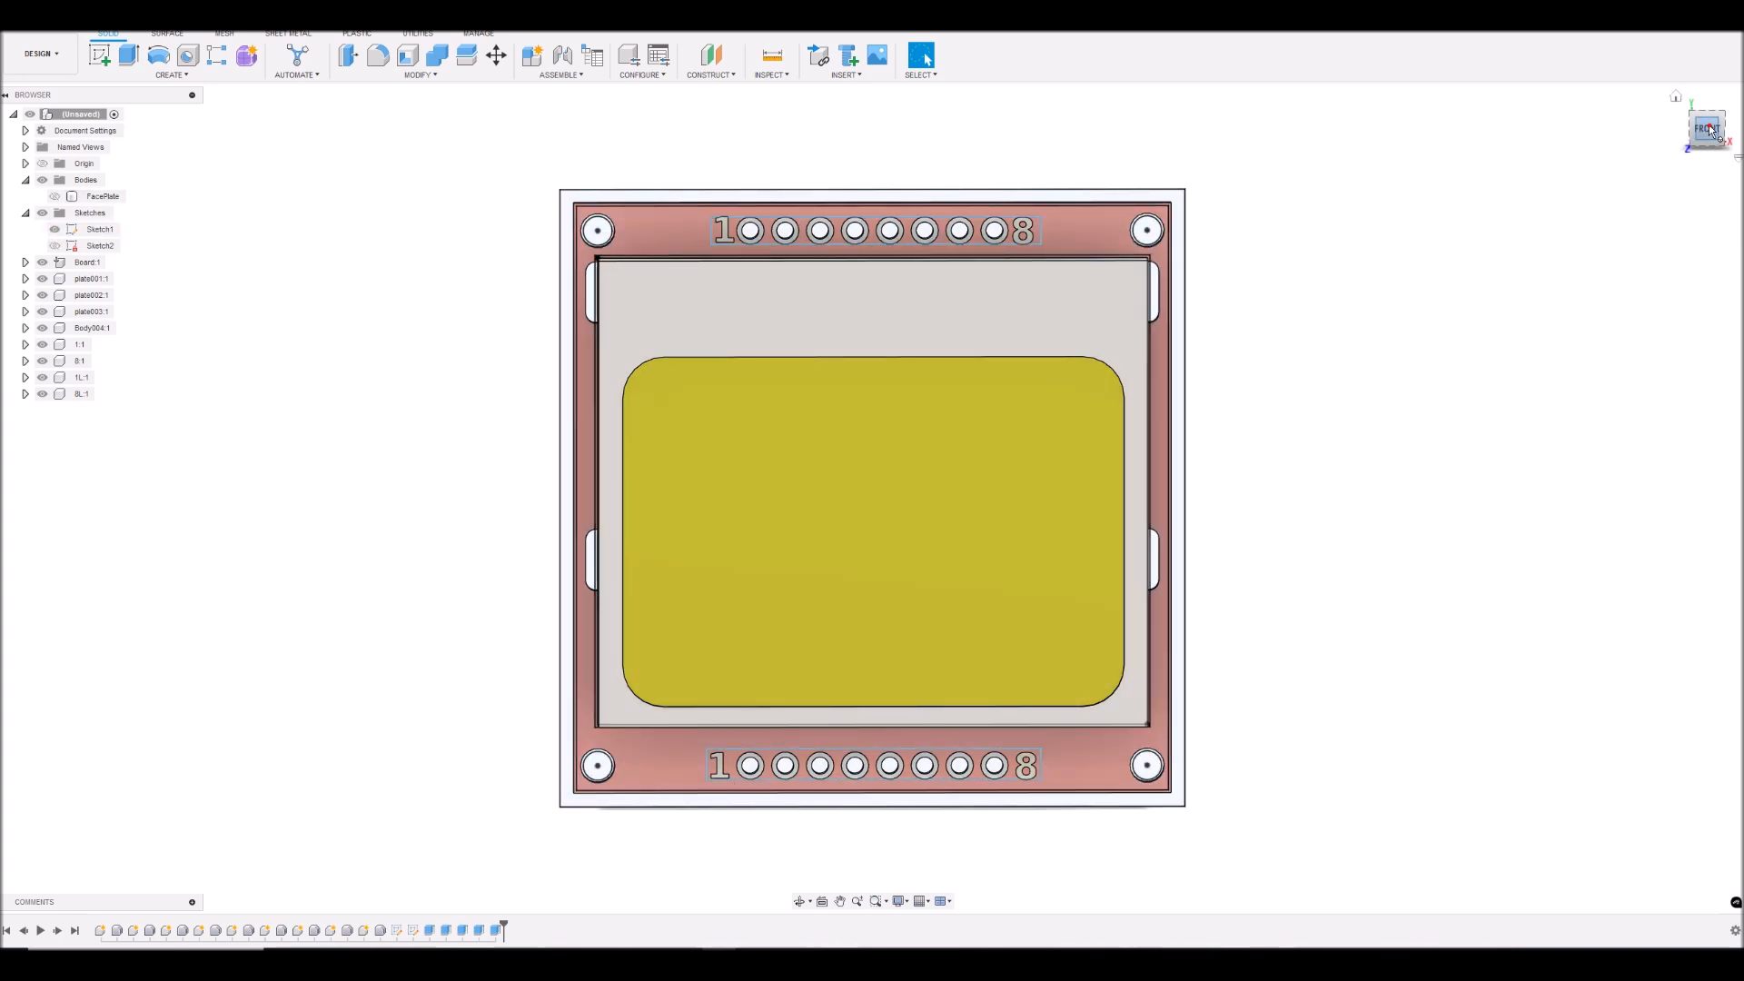
# - Select the four sketch circle profiles inside the board's corner mounting holes
pyautogui.scroll(3, 585, 228)
pyautogui.scroll(5, 599, 232)
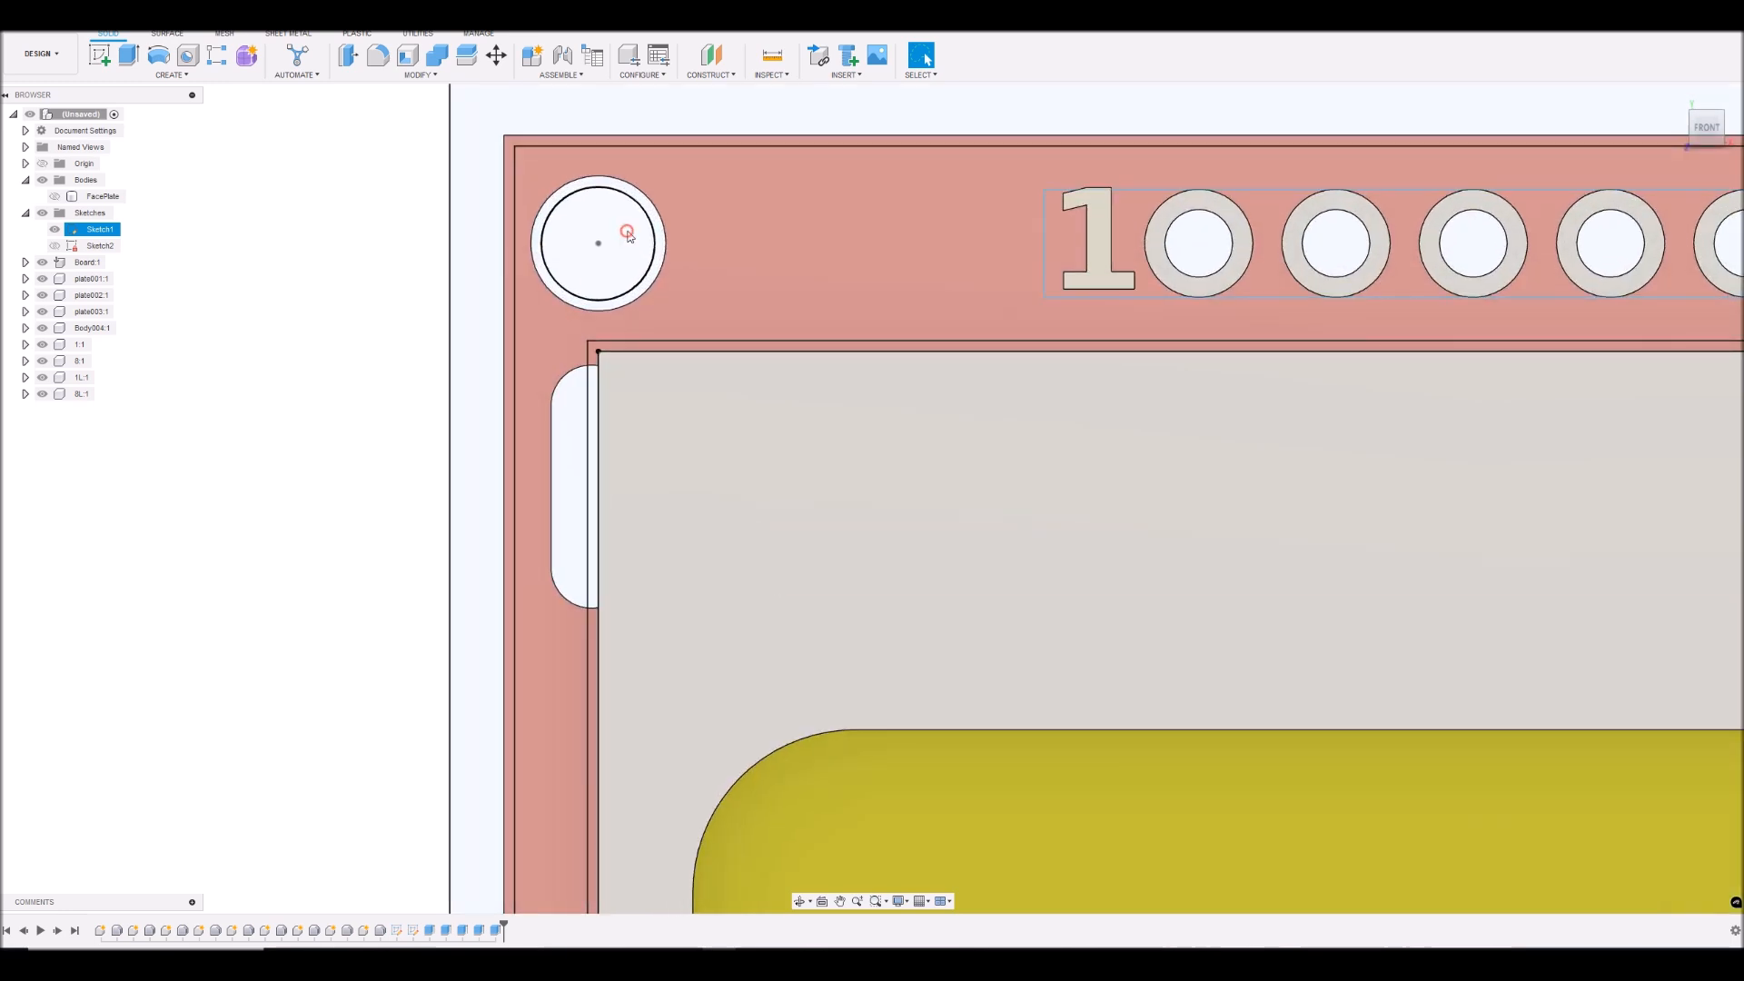
pyautogui.click(625, 234)
pyautogui.scroll(-5, 623, 240)
pyautogui.scroll(5, 1519, 280)
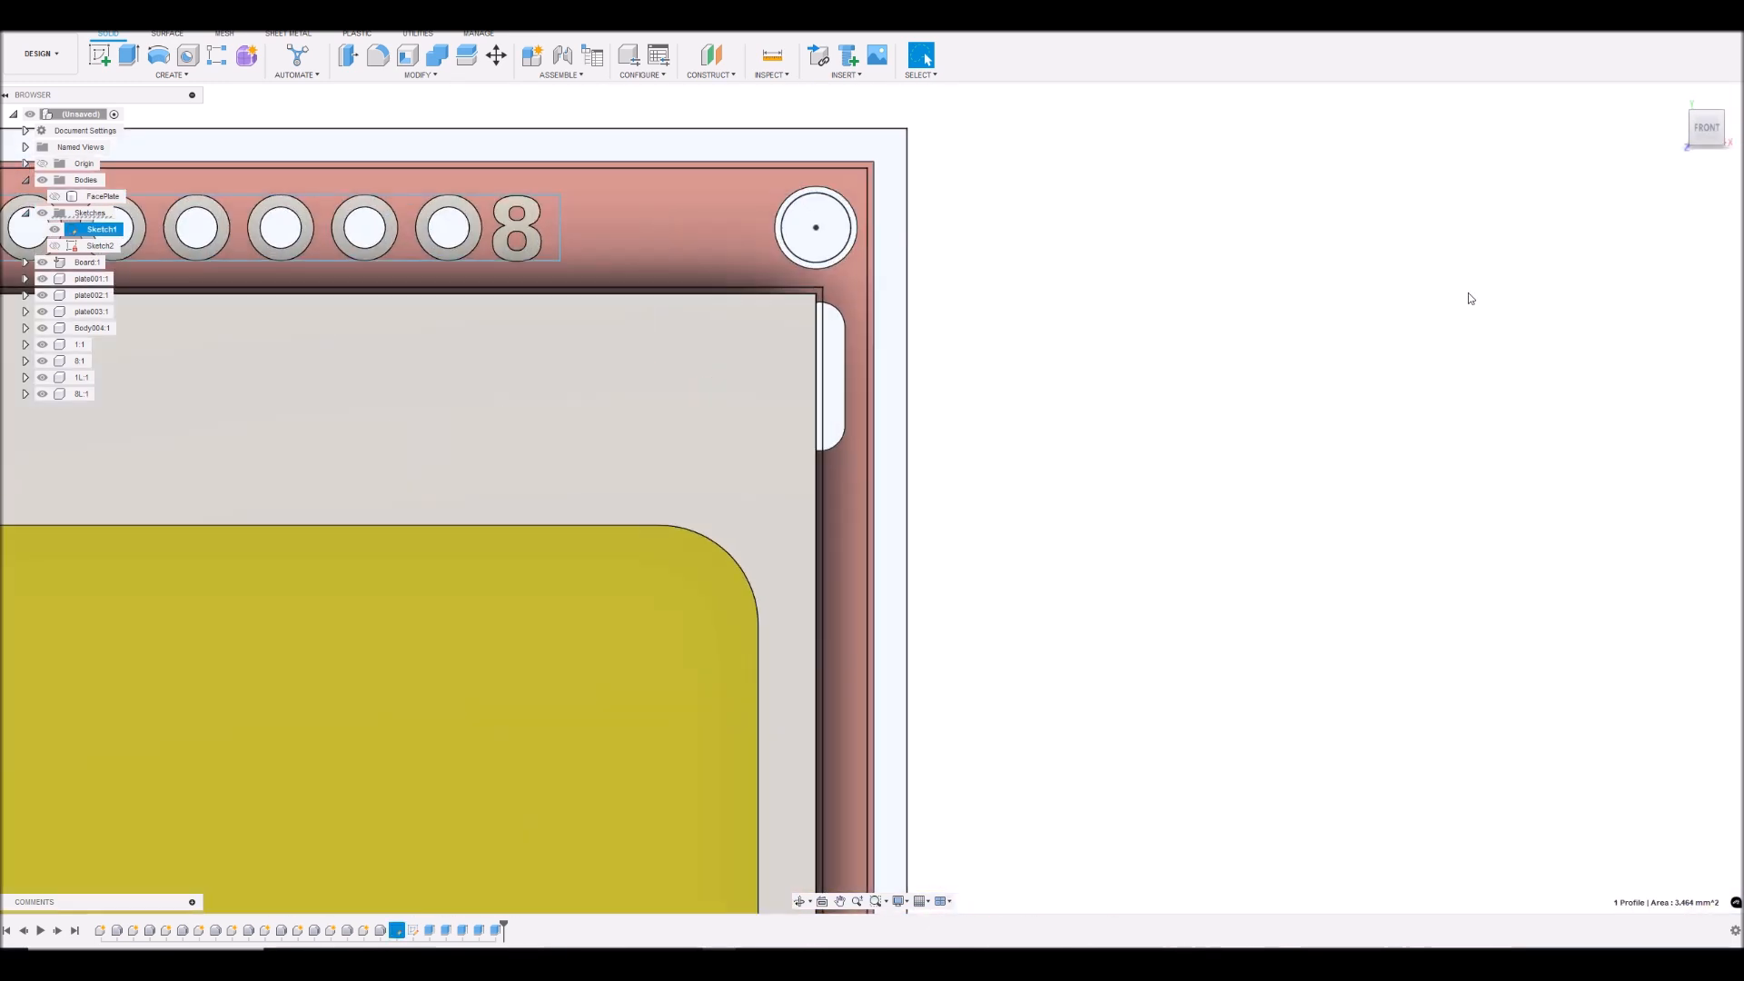
pyautogui.click(836, 227)
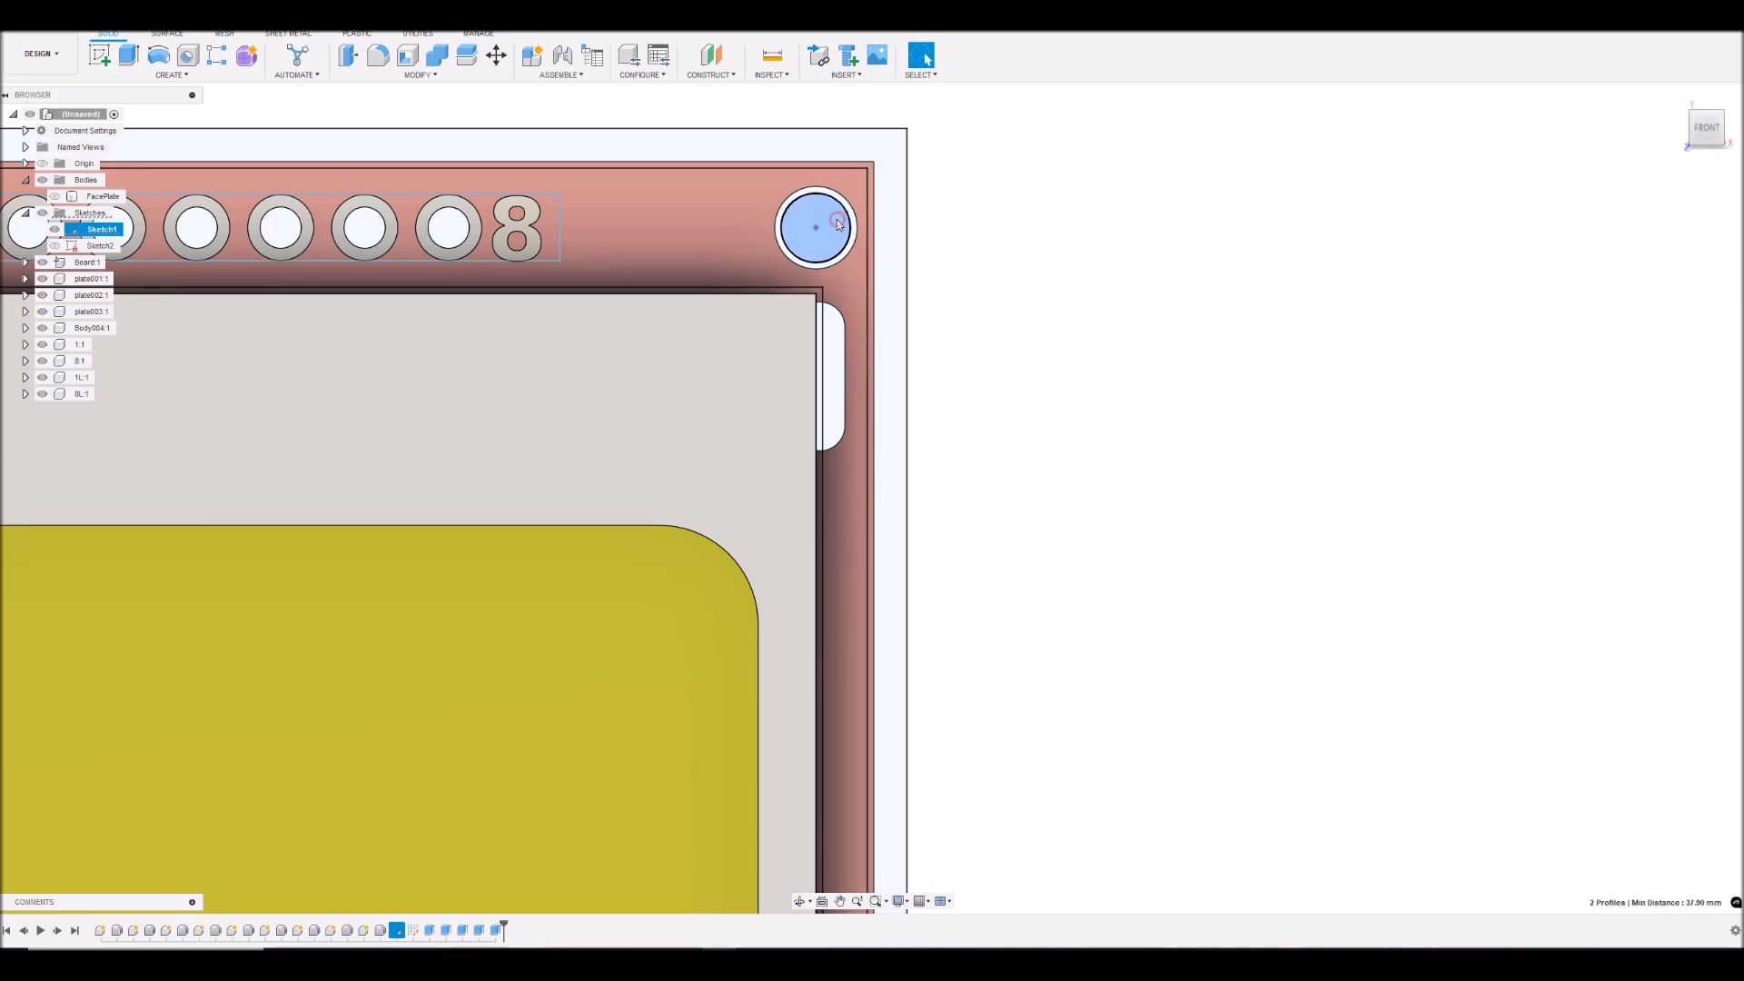
pyautogui.scroll(-5, 837, 229)
pyautogui.scroll(5, 893, 633)
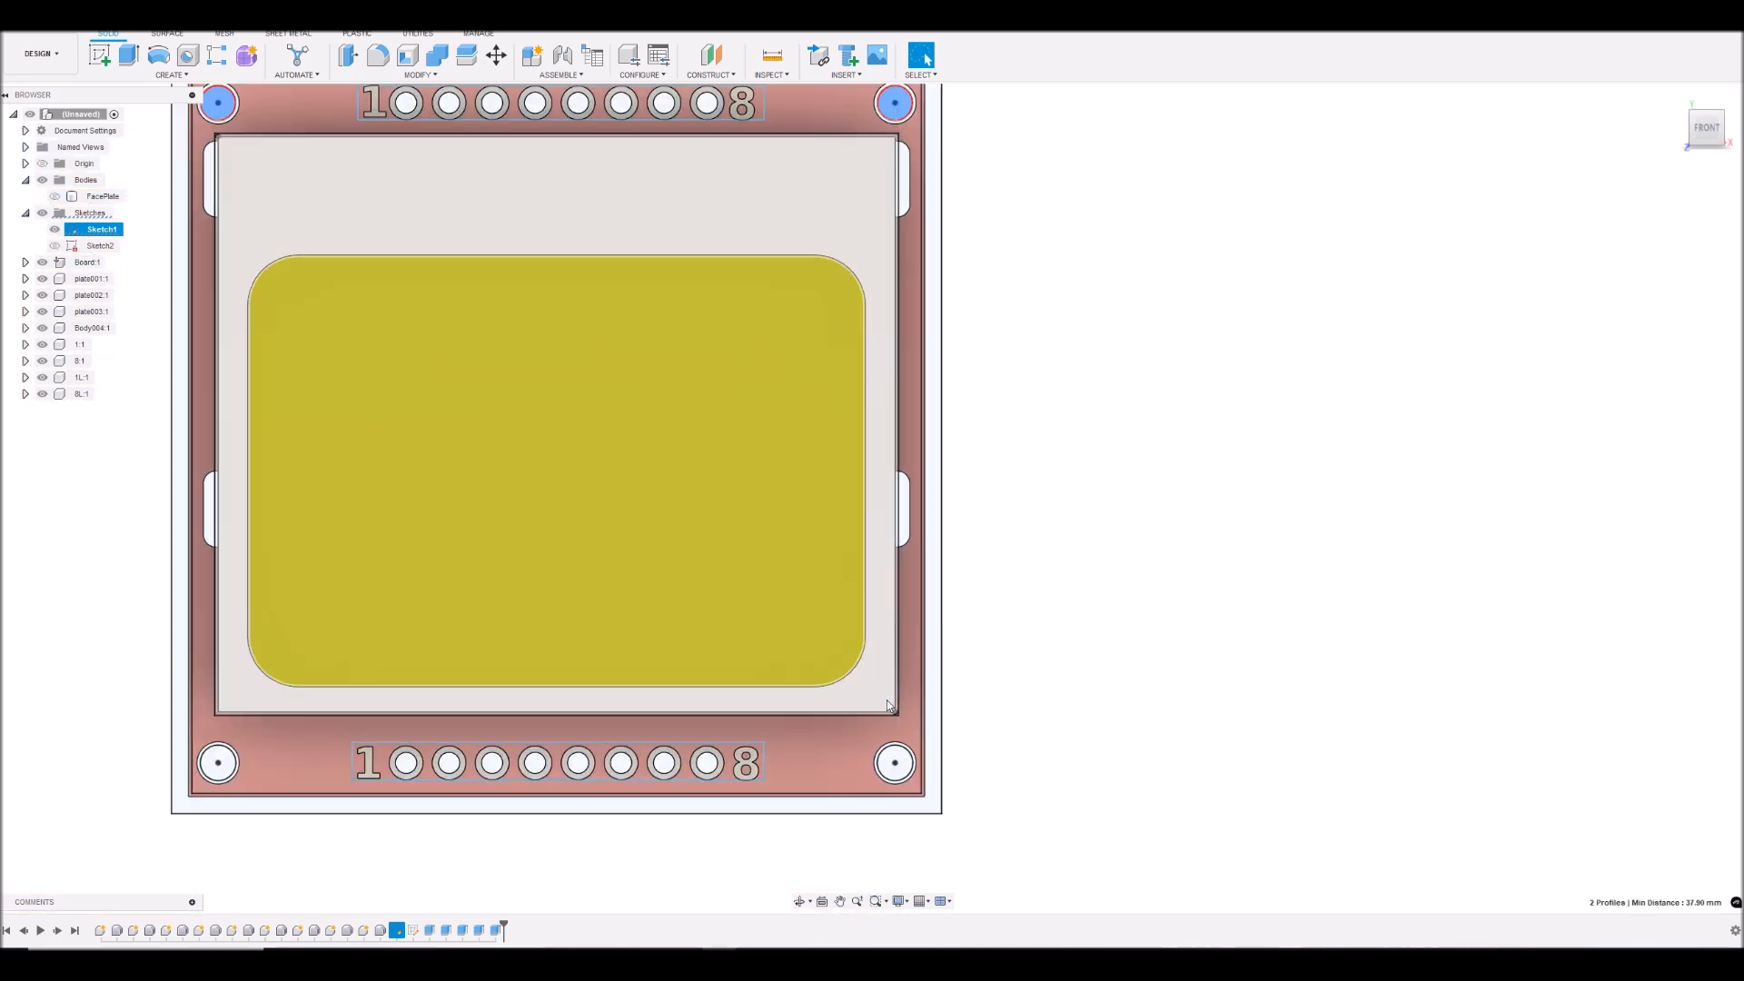
pyautogui.click(898, 778)
pyautogui.scroll(-5, 967, 709)
pyautogui.scroll(5, 490, 720)
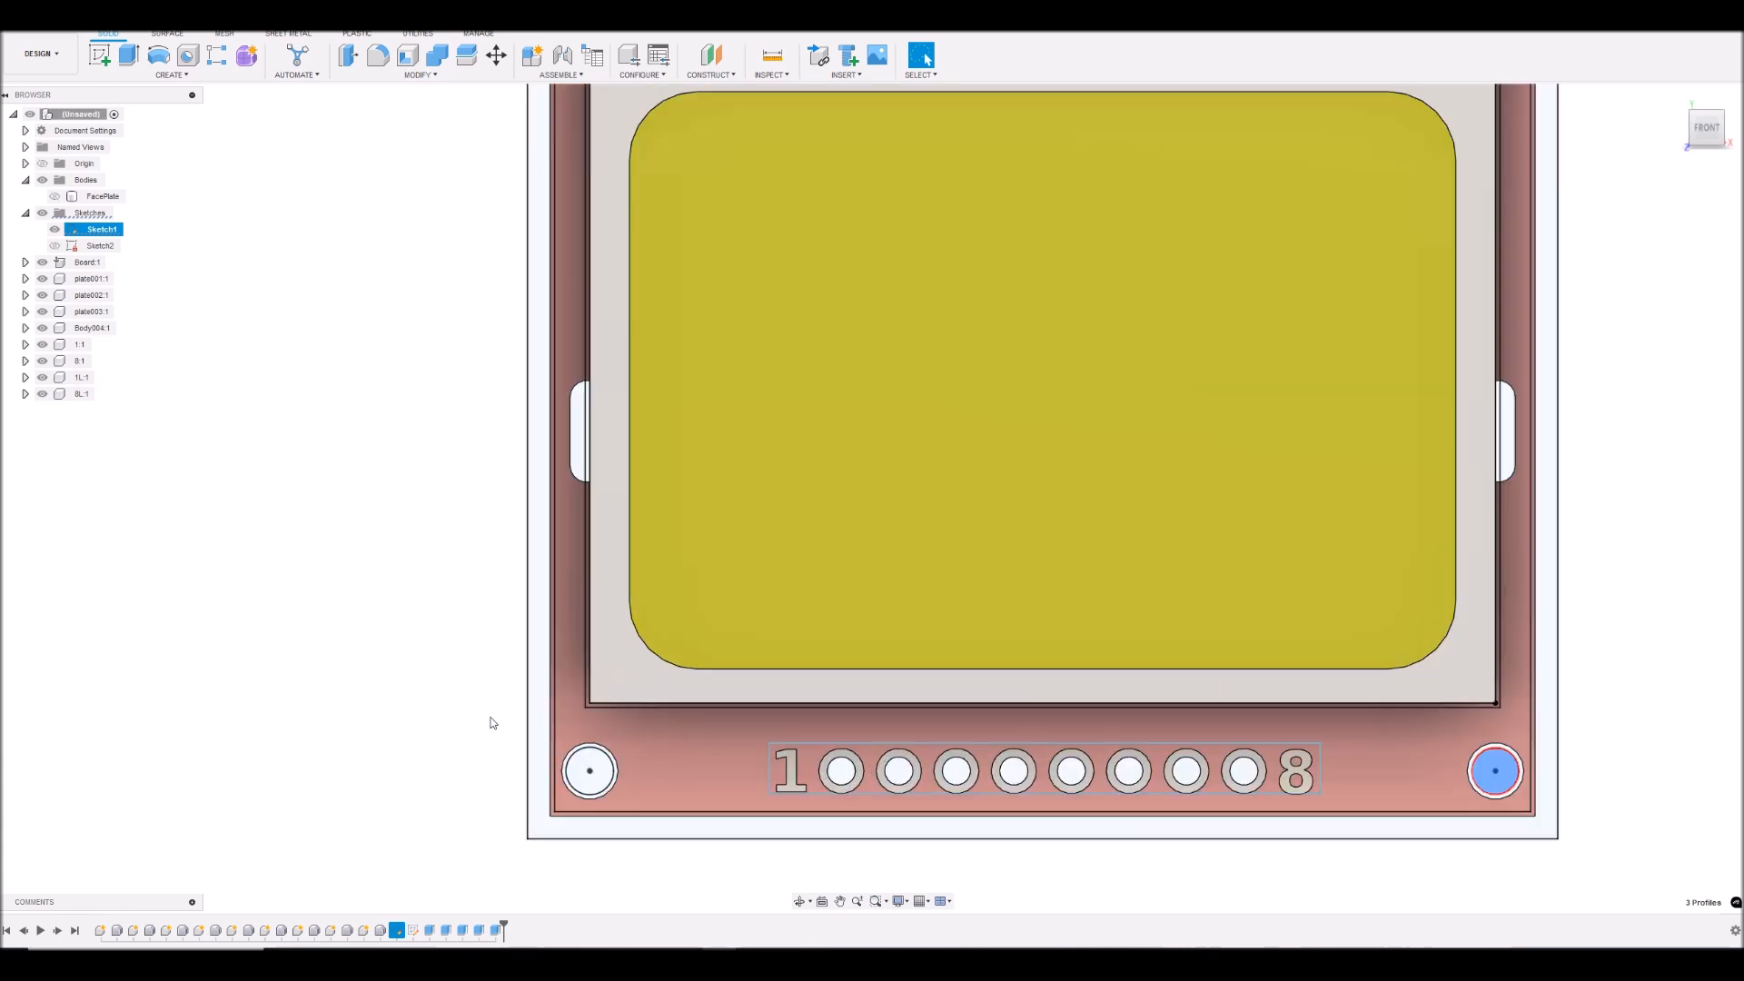
pyautogui.click(661, 779)
pyautogui.scroll(-6, 660, 779)
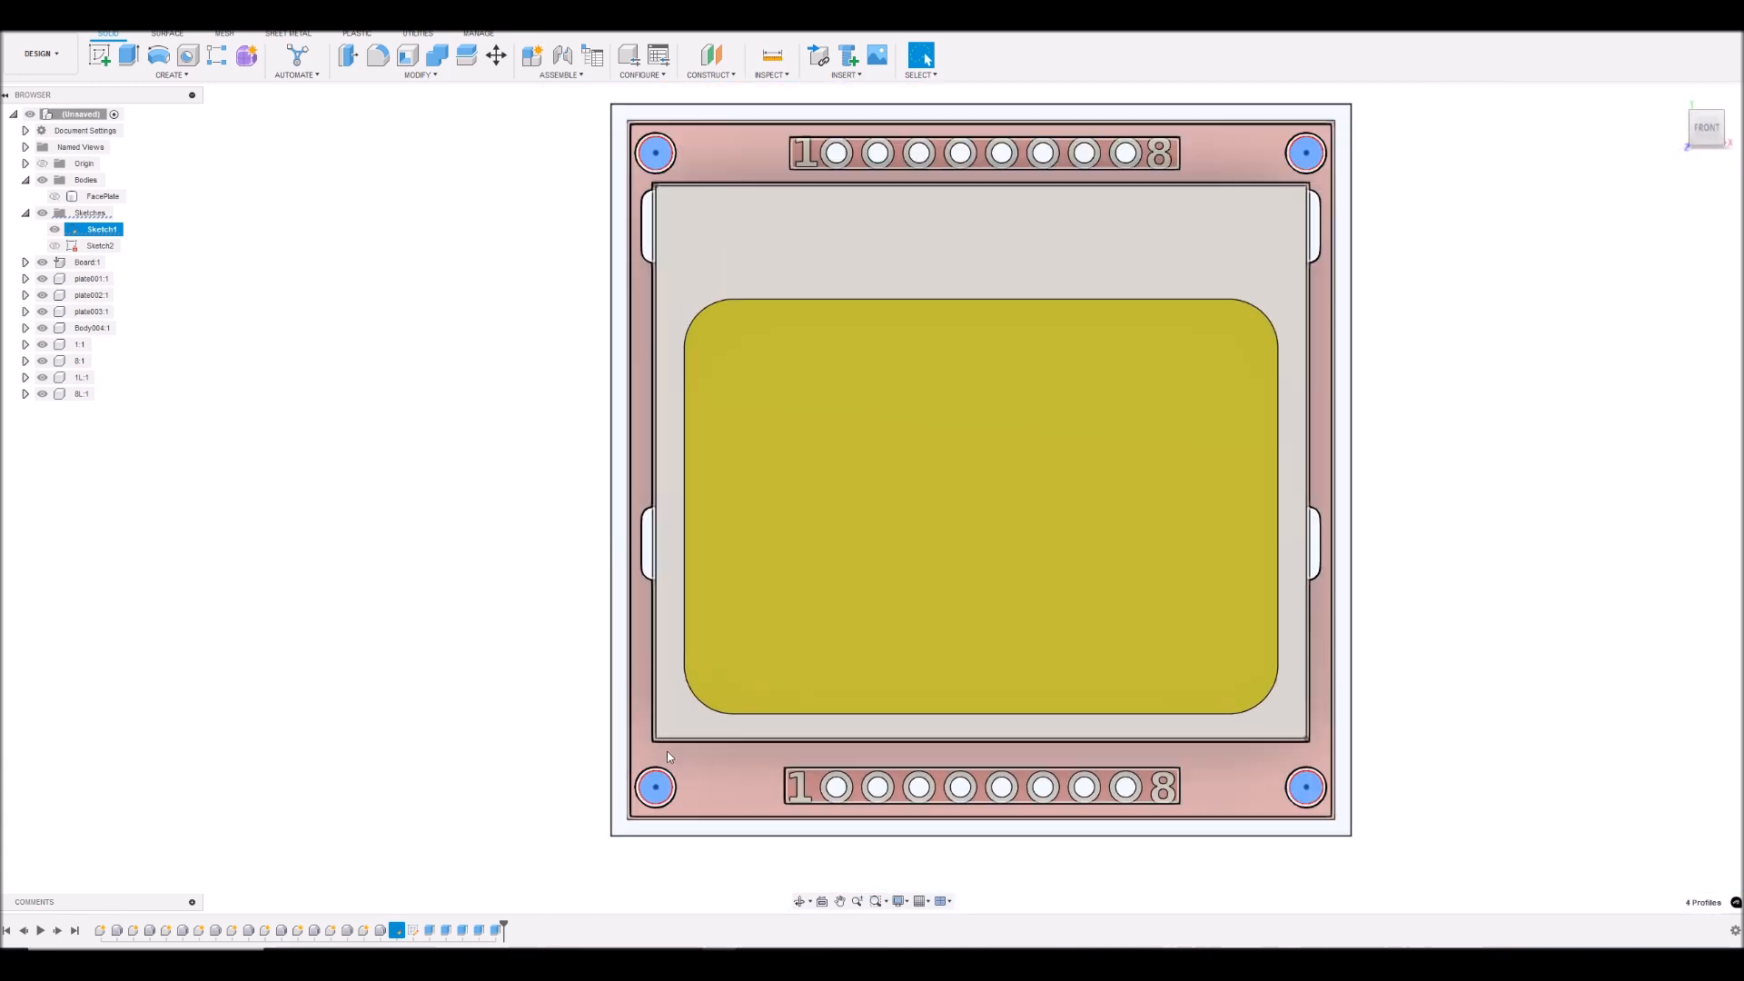
pyautogui.scroll(6, 1308, 292)
pyautogui.scroll(3, 1334, 293)
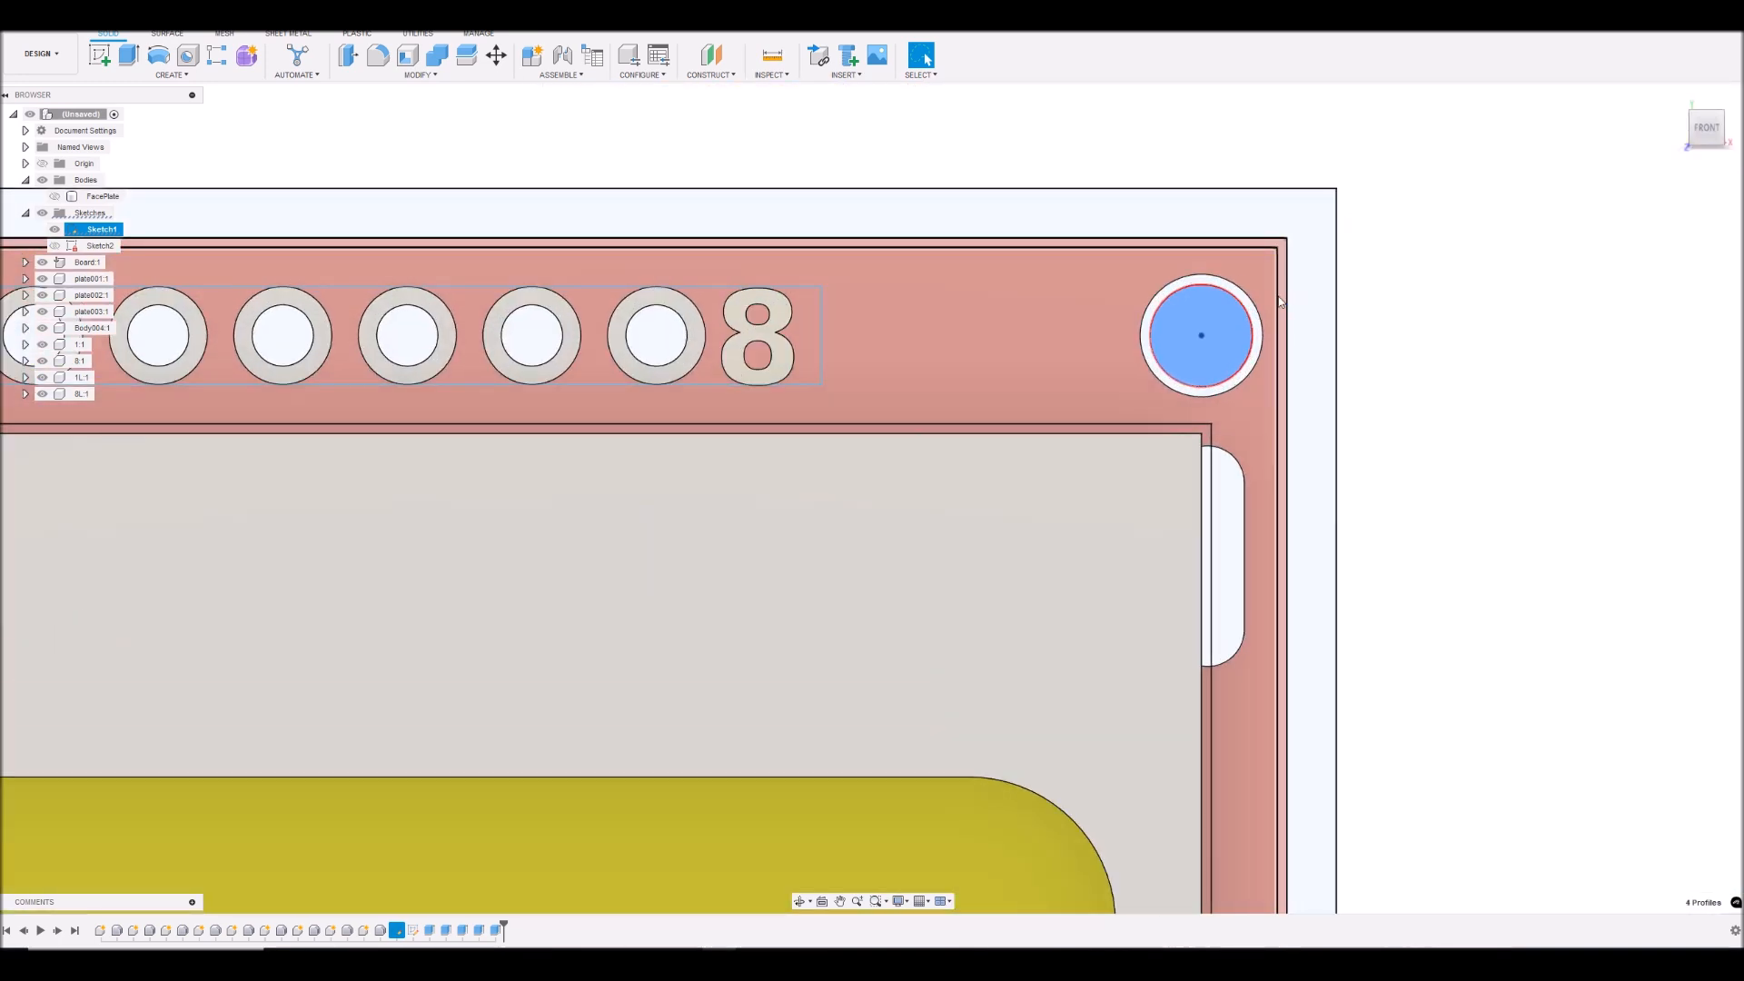
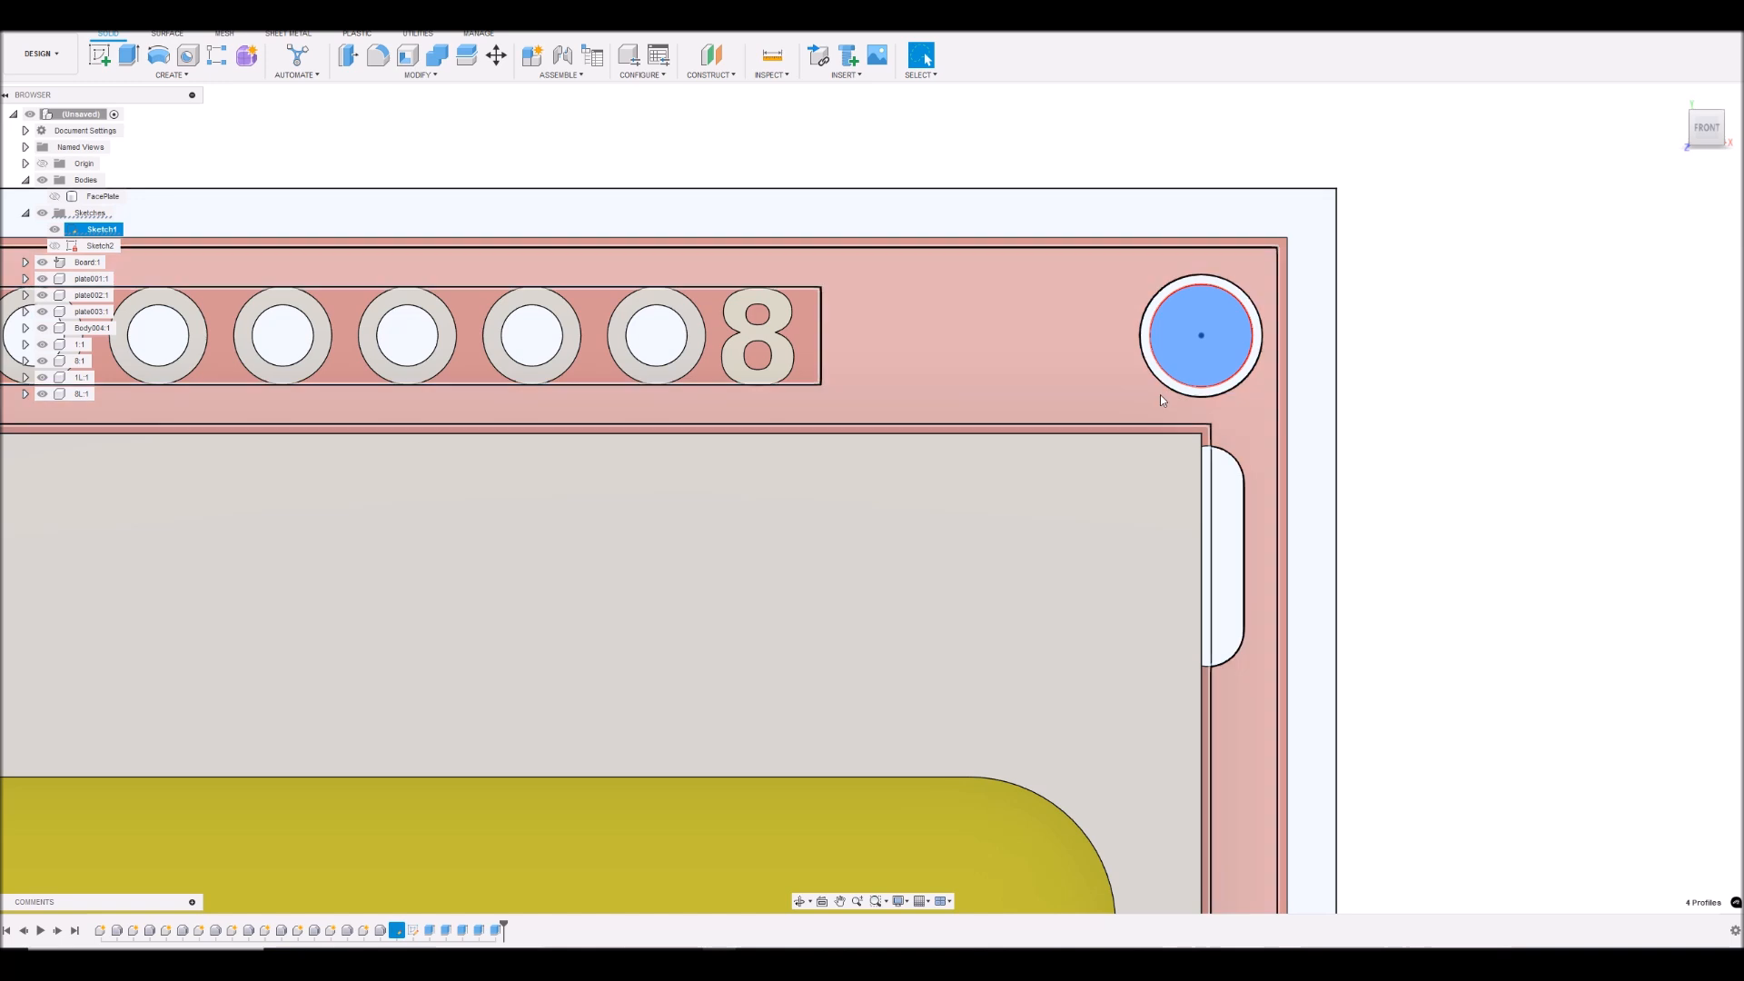
# - Show the FacePlate body with the four circle profiles still selected, and turn the model to its back
pyautogui.scroll(-6, 1163, 399)
pyautogui.click(1702, 137)
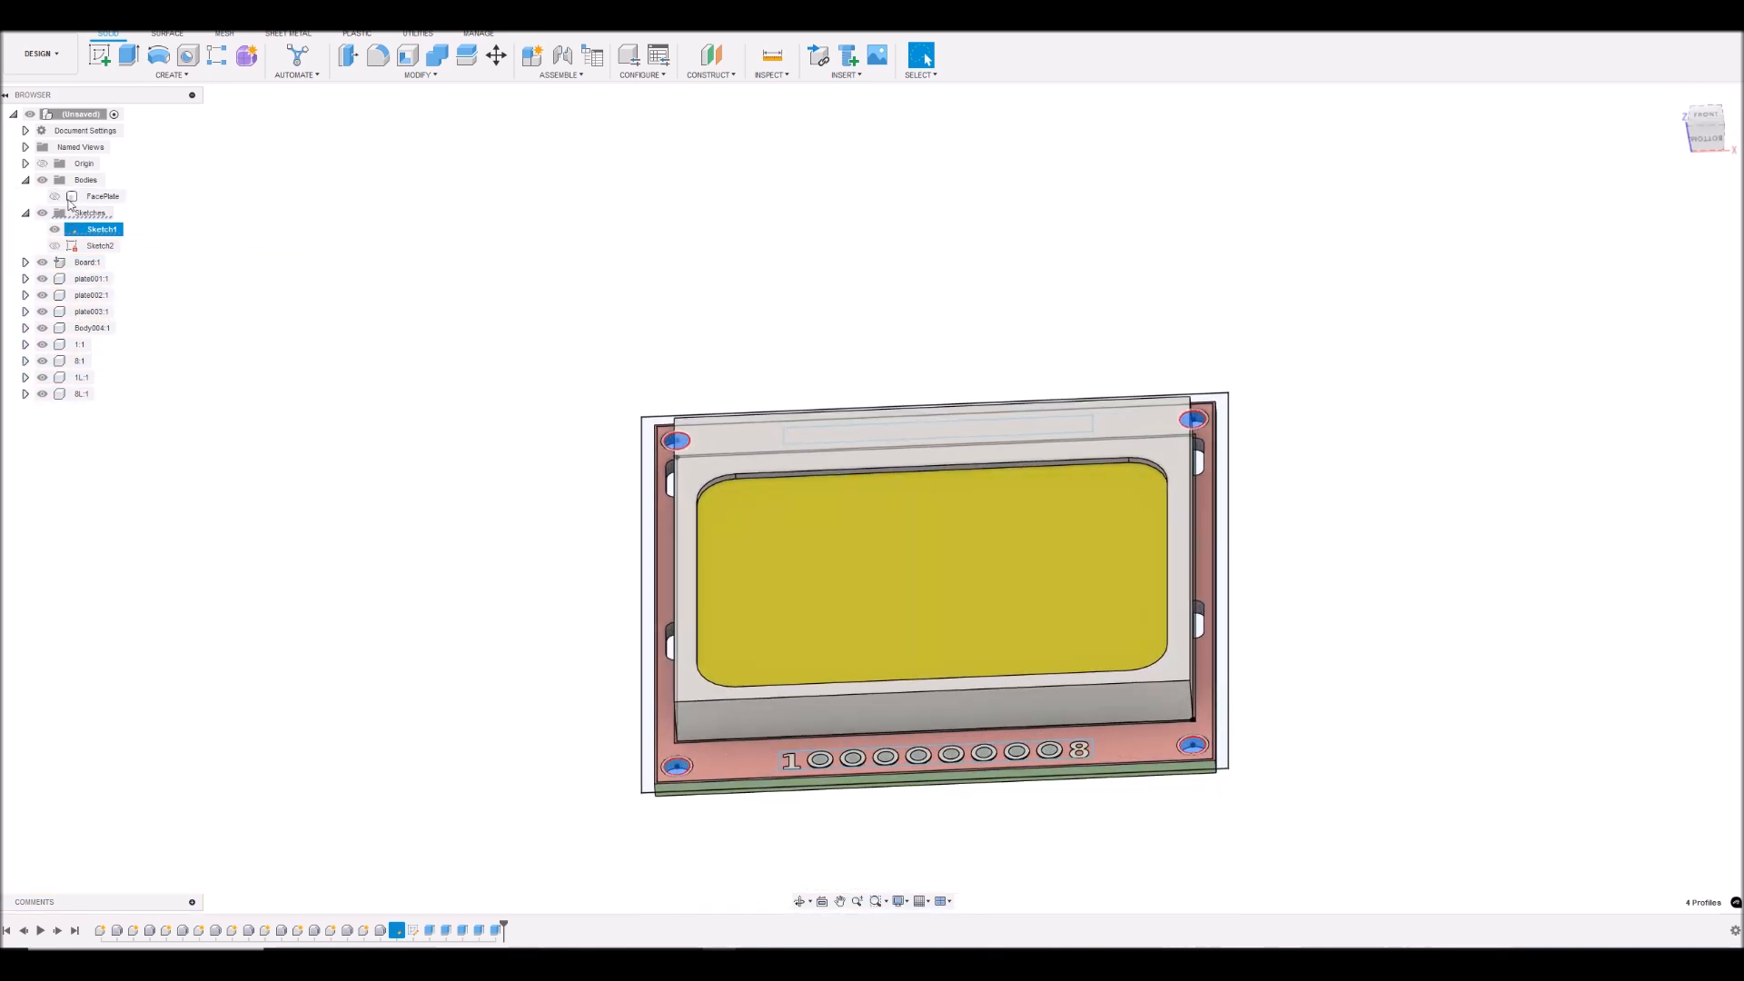
pyautogui.click(54, 196)
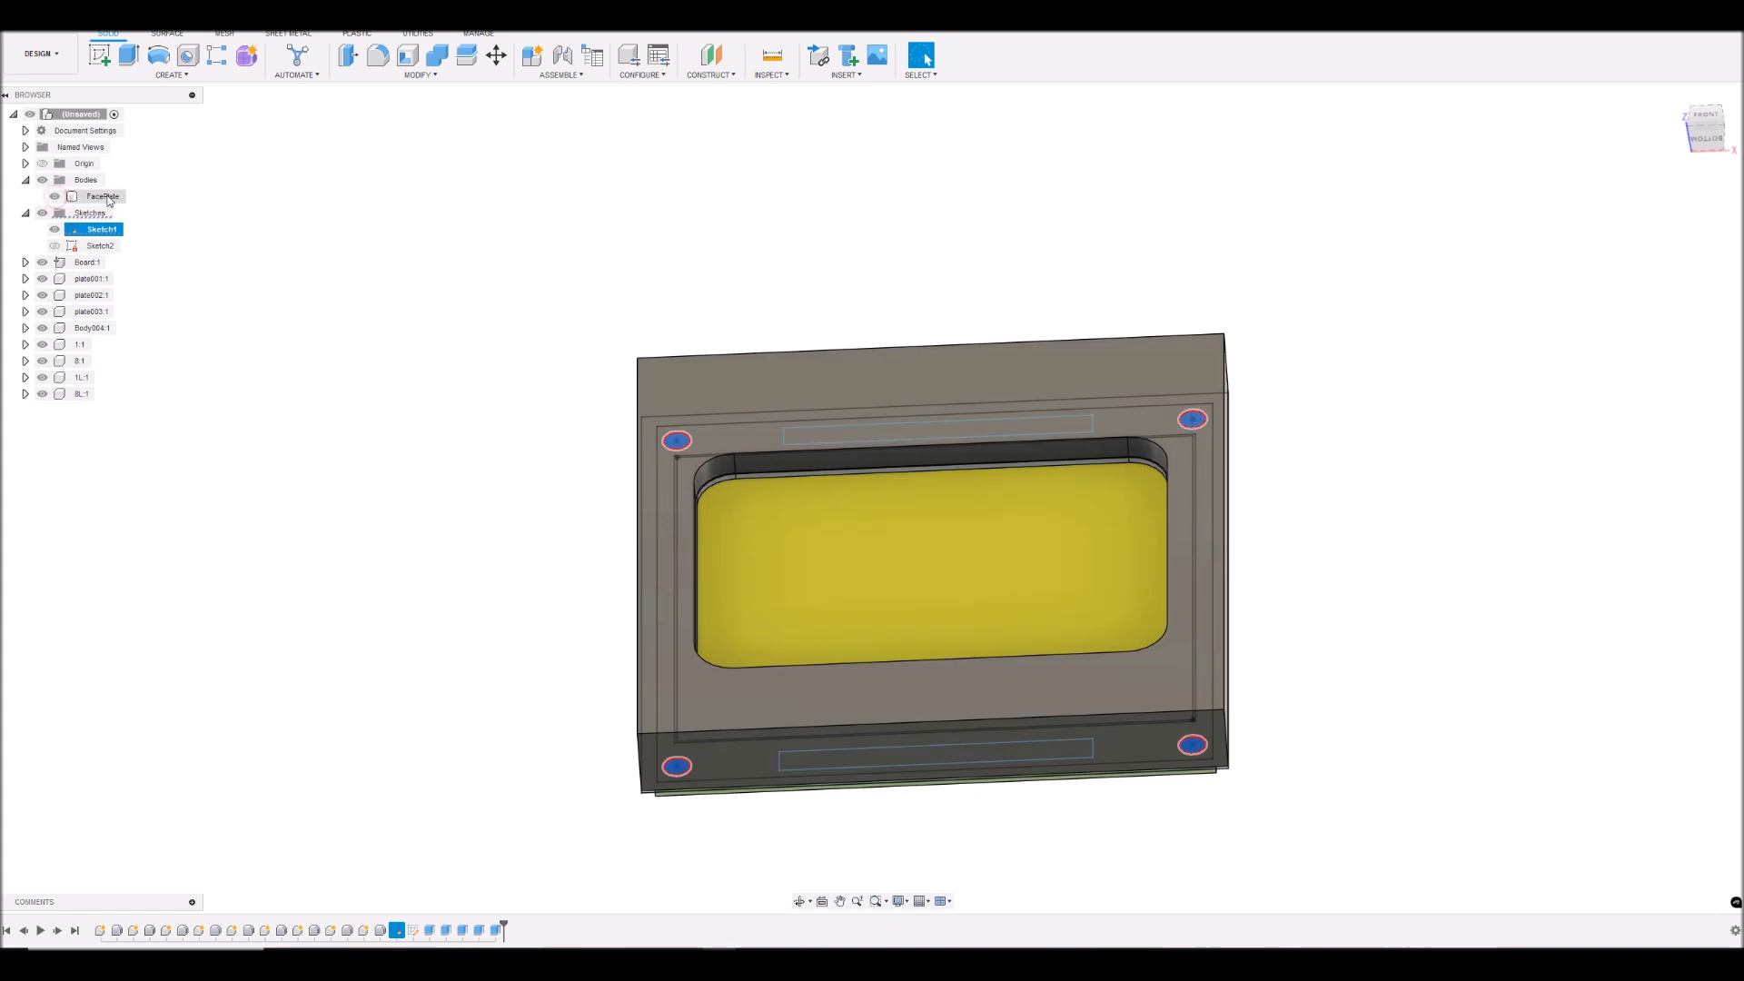
pyautogui.click(1708, 121)
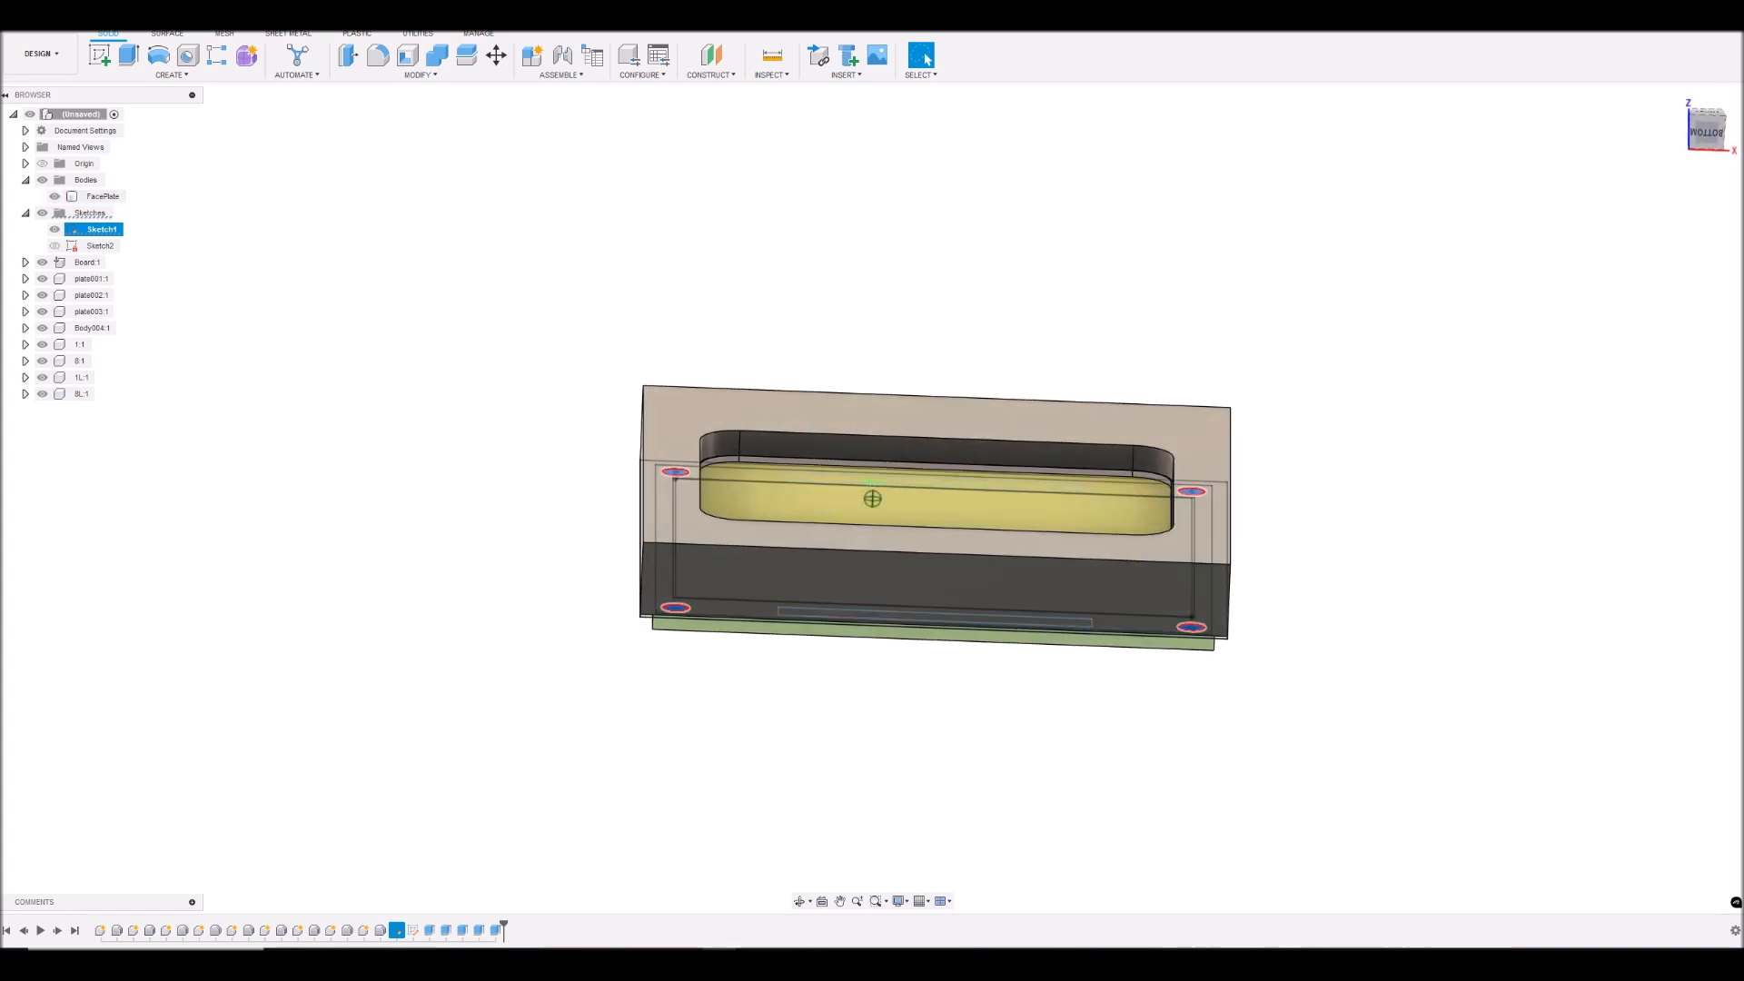
pyautogui.moveTo(1708, 127)
pyautogui.mouseDown()
pyautogui.moveTo(1702, 67)
pyautogui.moveTo(1703, 136)
pyautogui.mouseUp()
# - Set up an Extrude of the four circle profiles, starting from the FacePlate's rear face, with a distance of -3 mm
pyautogui.click(132, 54)
pyautogui.click(1656, 241)
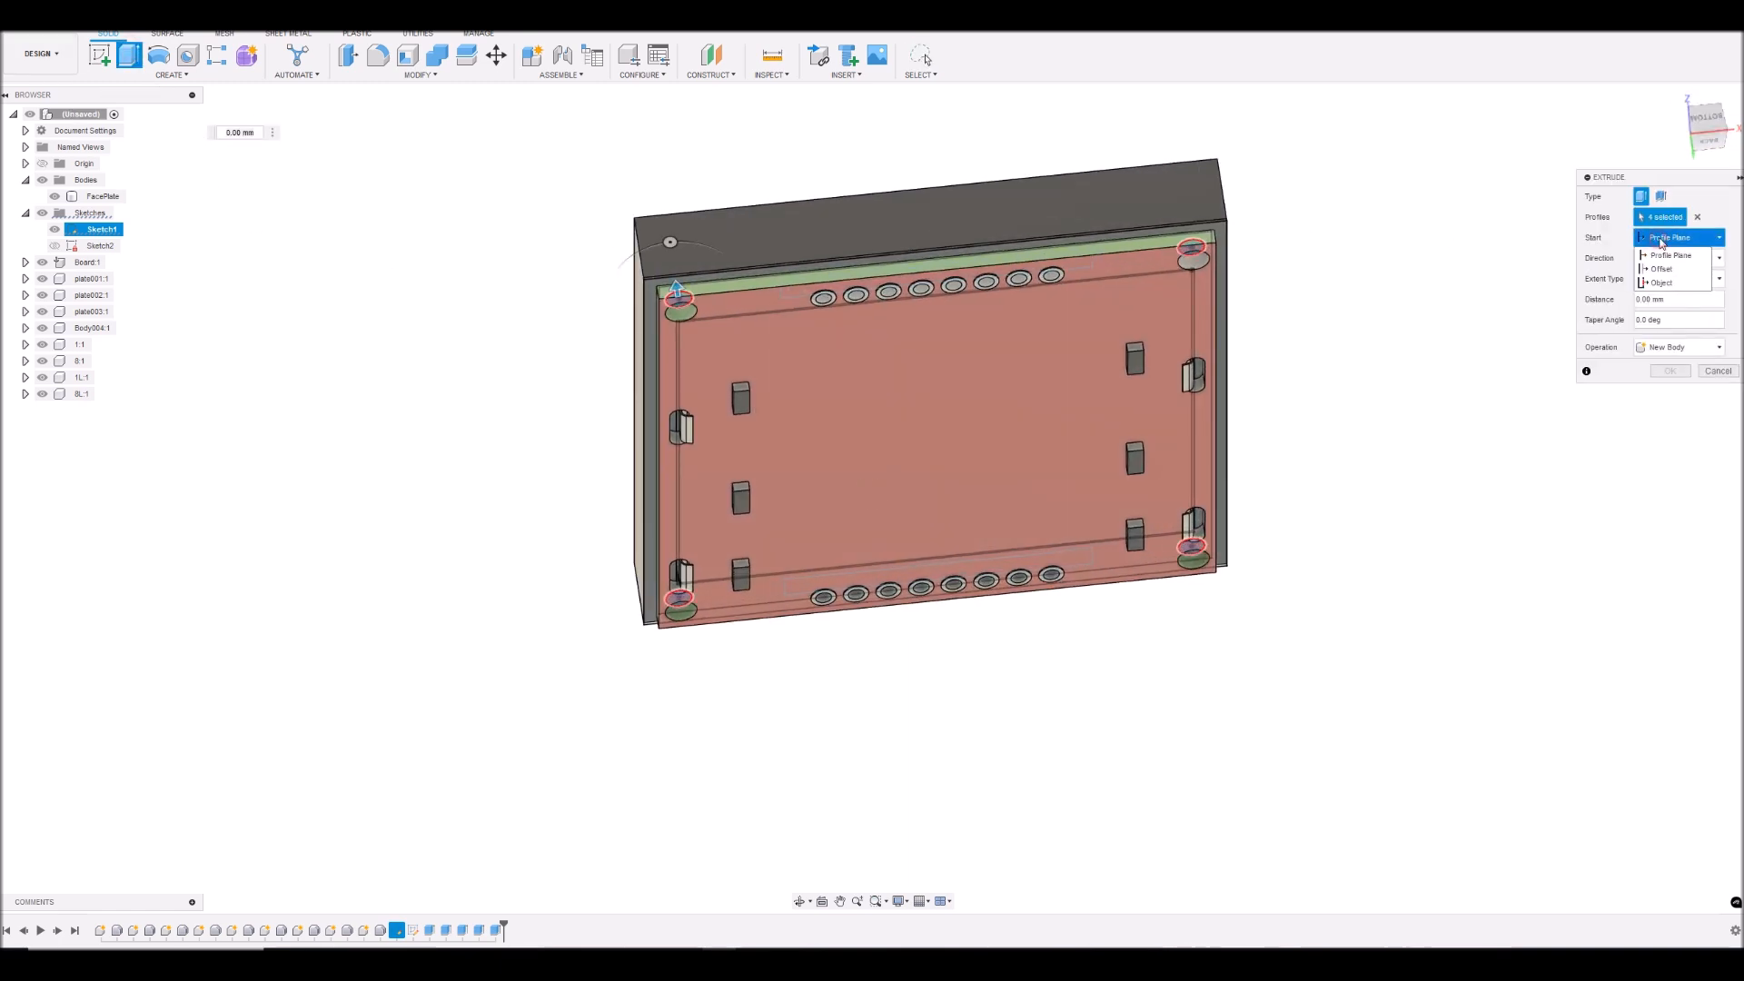
pyautogui.click(1659, 277)
pyautogui.scroll(5, 1282, 291)
pyautogui.scroll(3, 1170, 286)
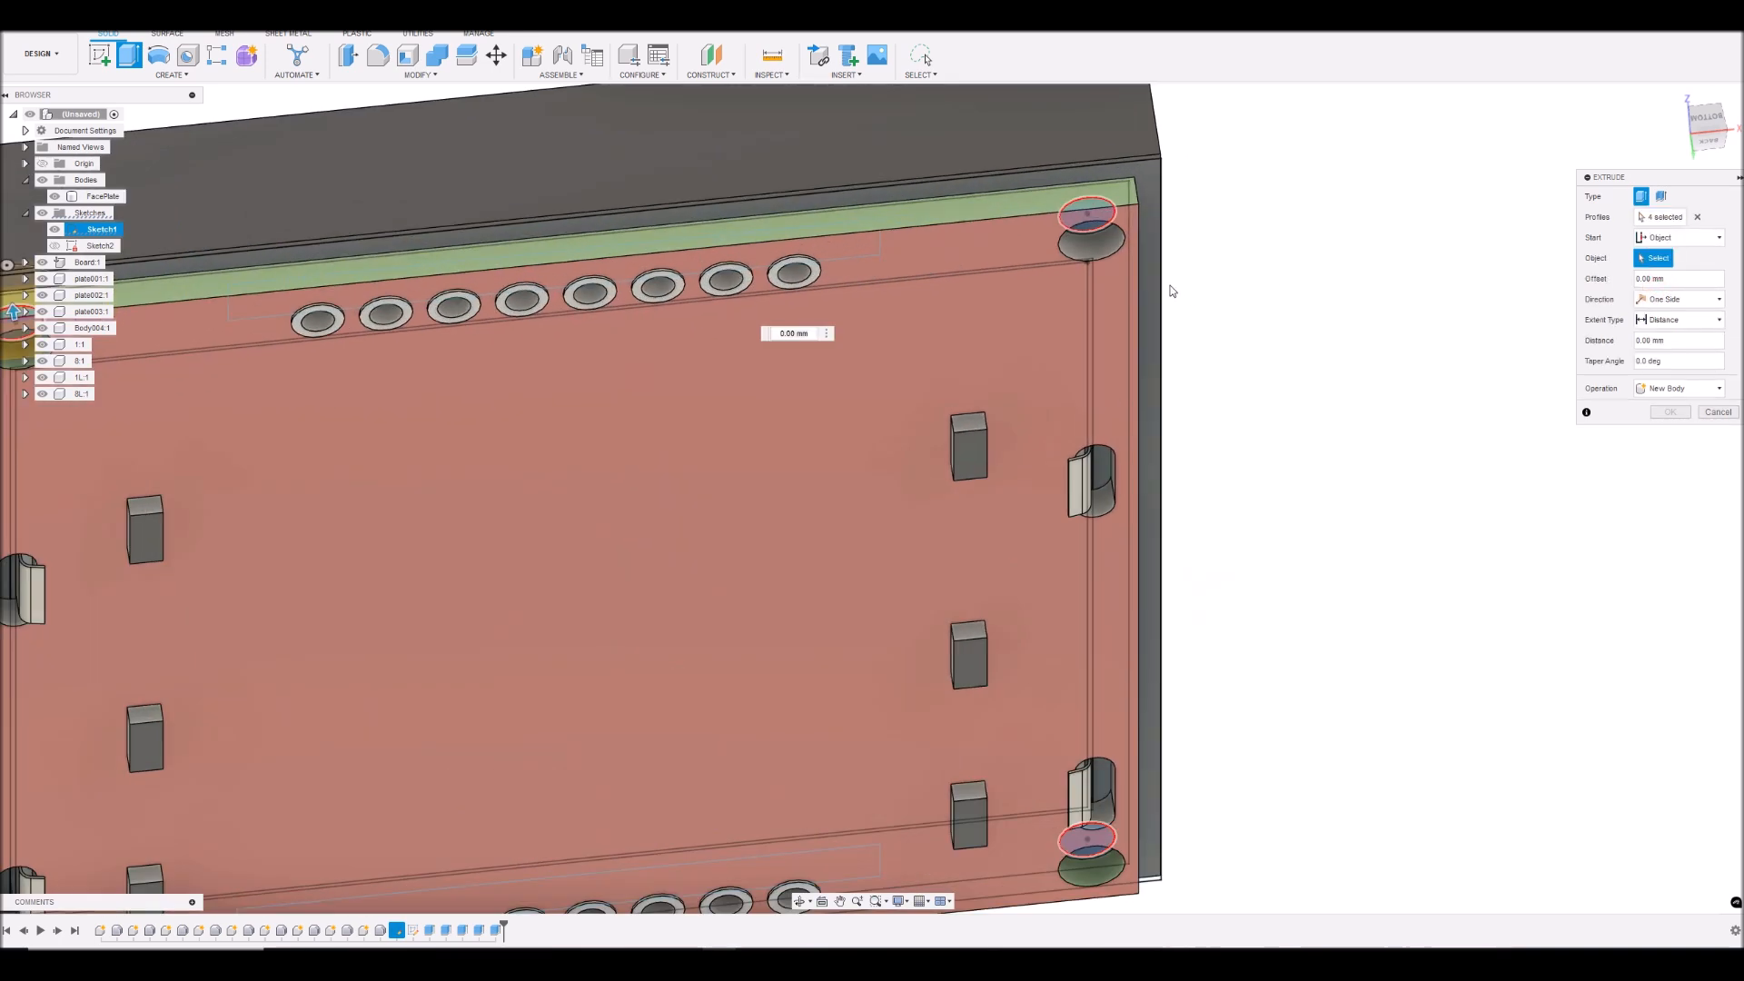
pyautogui.click(1152, 290)
pyautogui.scroll(-6, 1272, 336)
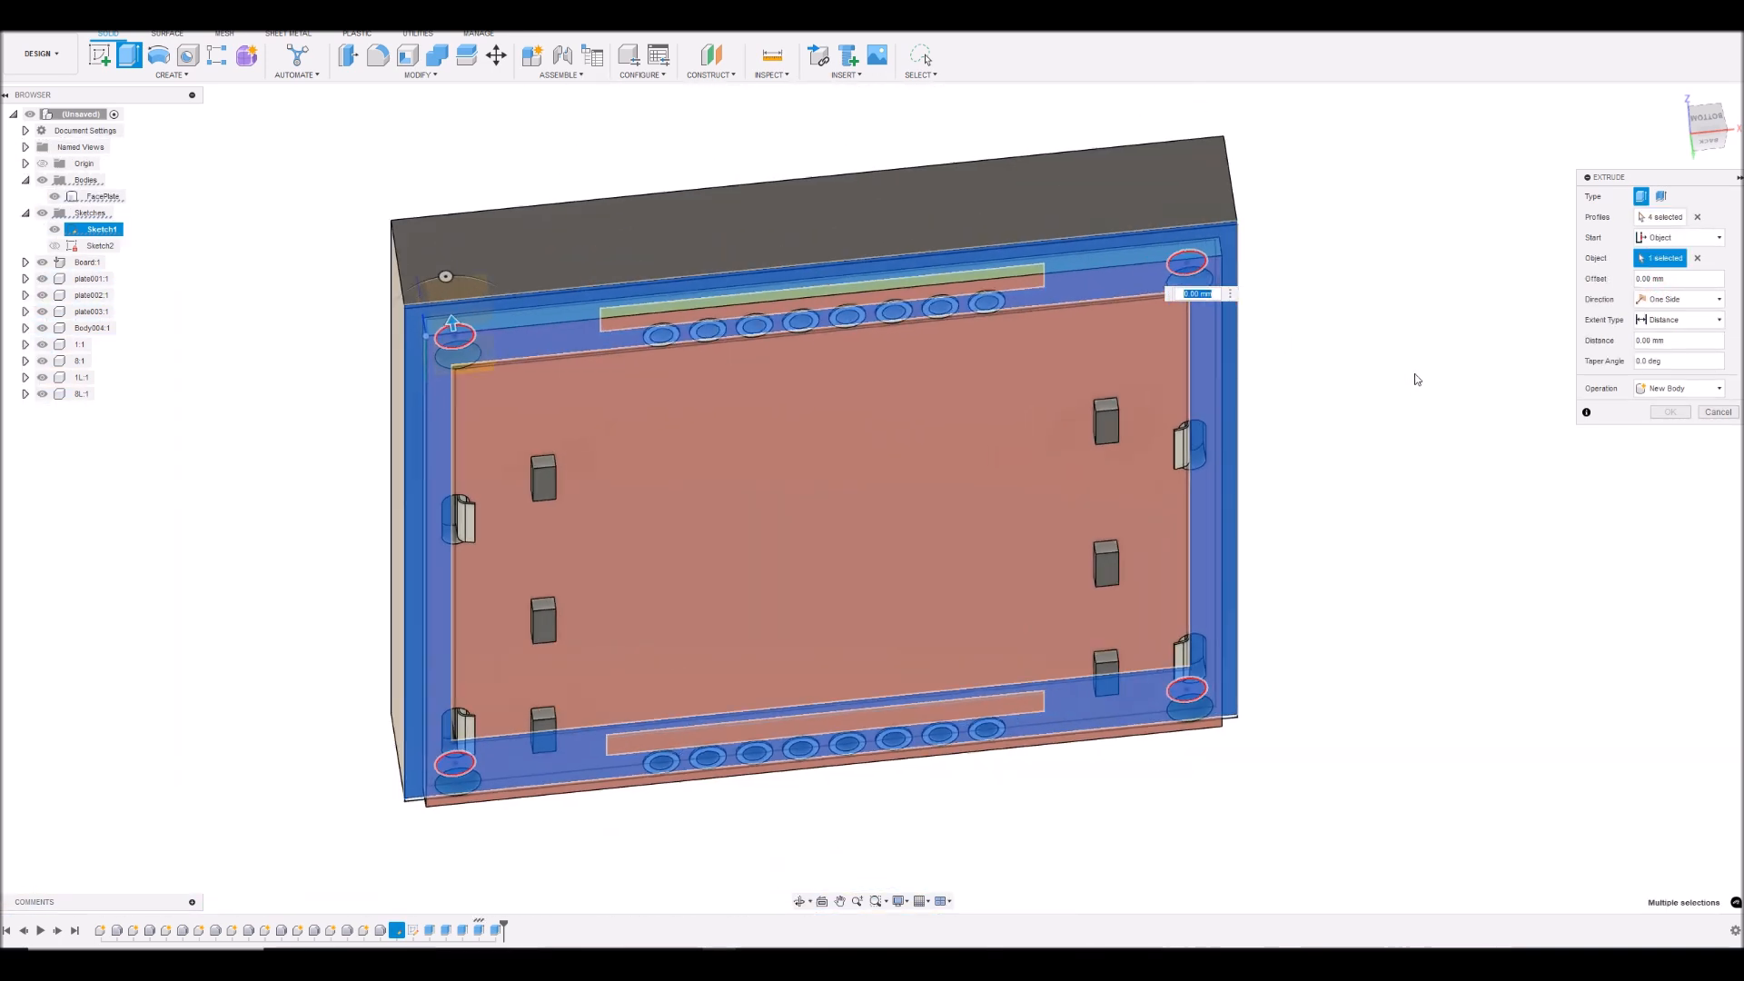
pyautogui.moveTo(696, 342); pyautogui.dragTo(702, 367)
pyautogui.moveTo(1708, 120)
pyautogui.mouseDown()
pyautogui.moveTo(1704, 189)
pyautogui.moveTo(1714, 162)
pyautogui.moveTo(1670, 144)
pyautogui.moveTo(1669, 23)
pyautogui.moveTo(1671, 181)
pyautogui.moveTo(1688, 178)
pyautogui.moveTo(1672, 56)
pyautogui.moveTo(1668, 102)
pyautogui.mouseUp()
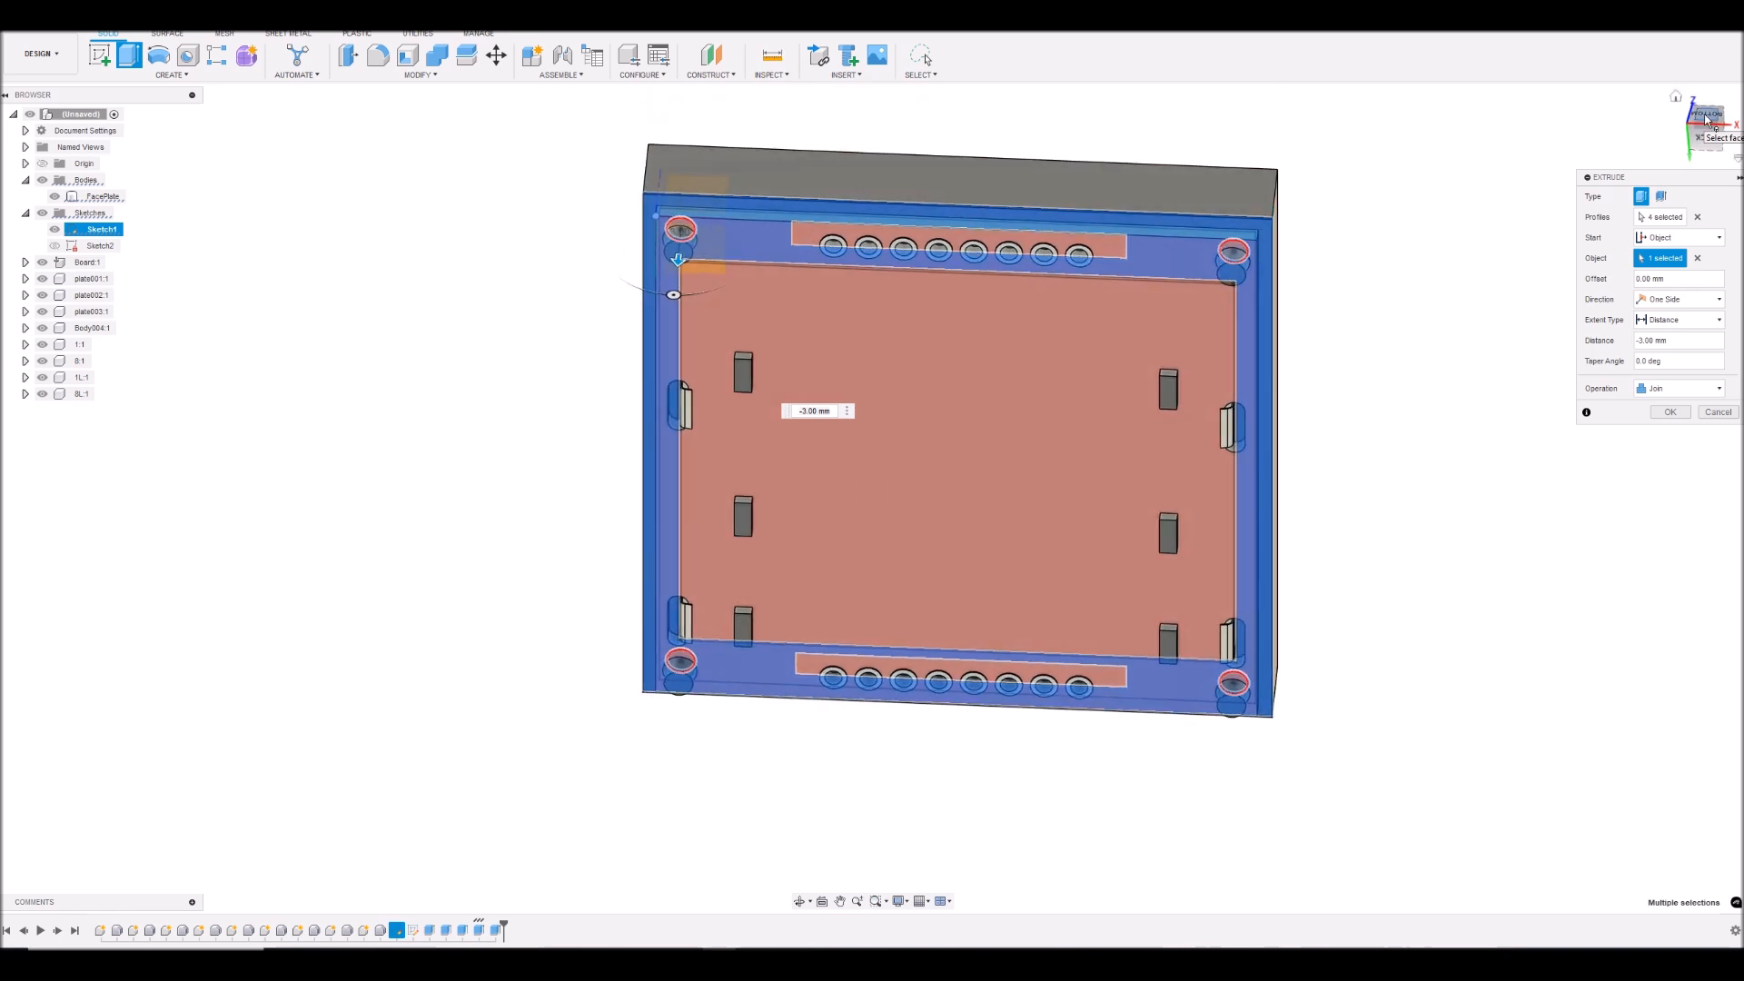
# - Hide the board and all LCD components, and complete the extrusion as a Join with the FacePlate
pyautogui.click(41, 262)
pyautogui.click(42, 279)
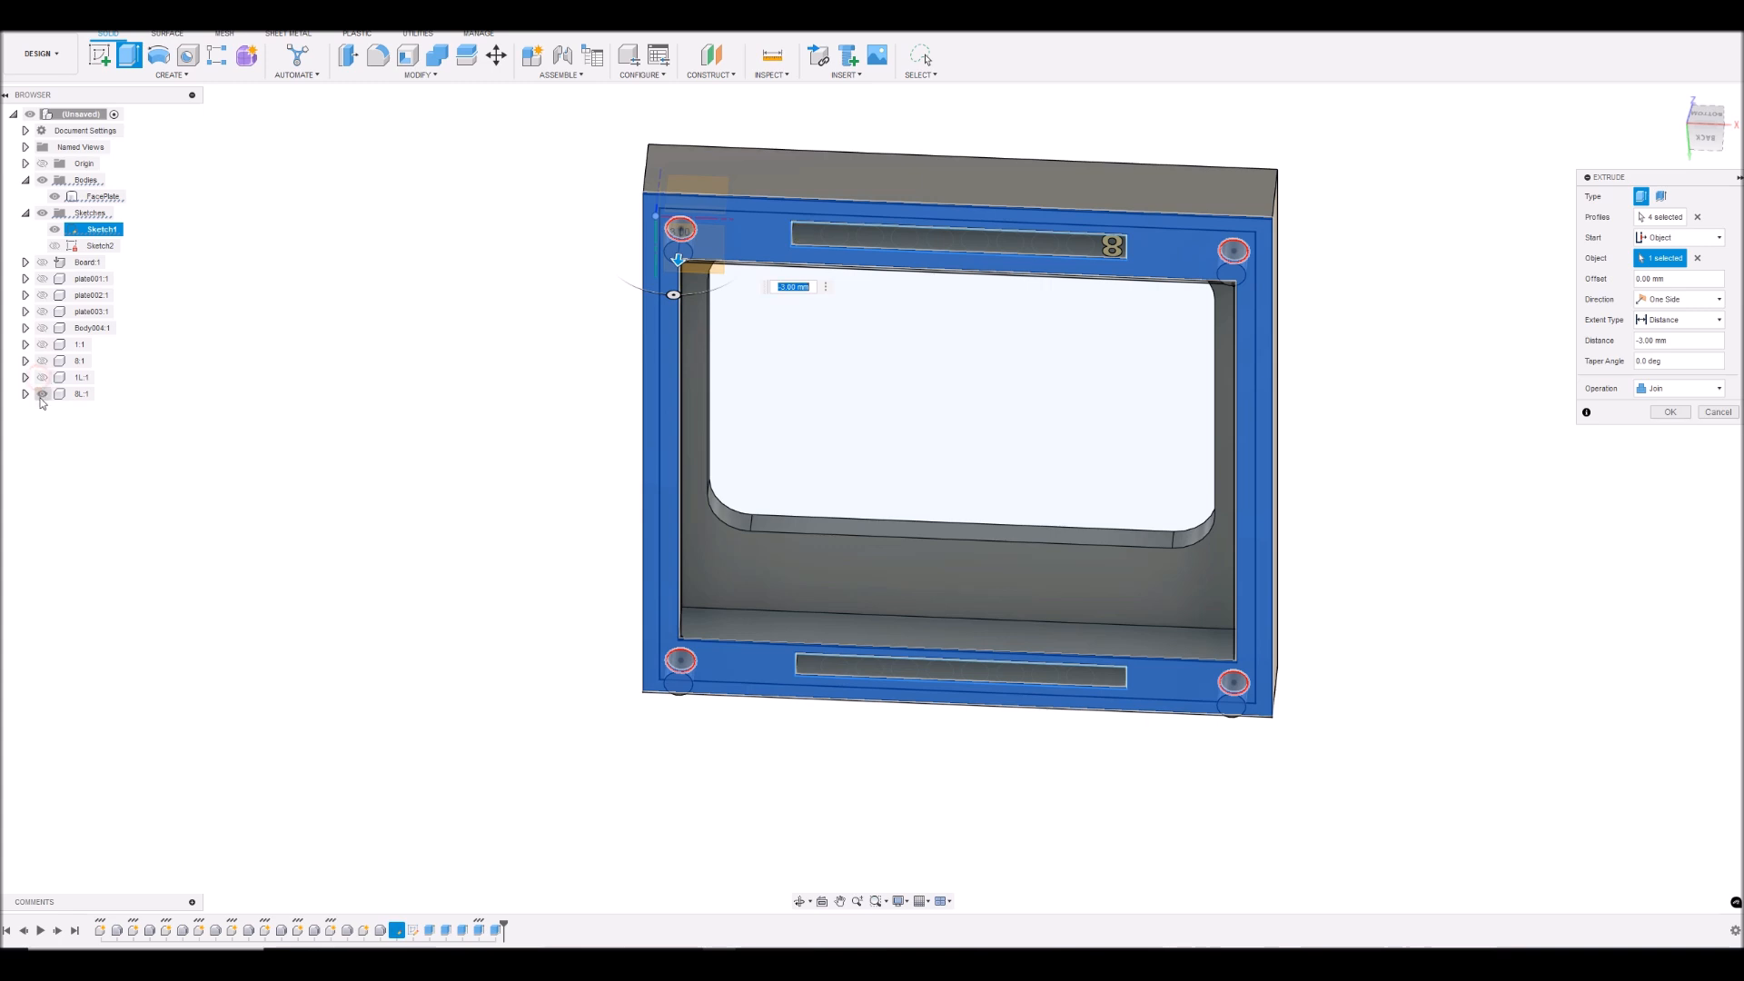
pyautogui.click(1672, 417)
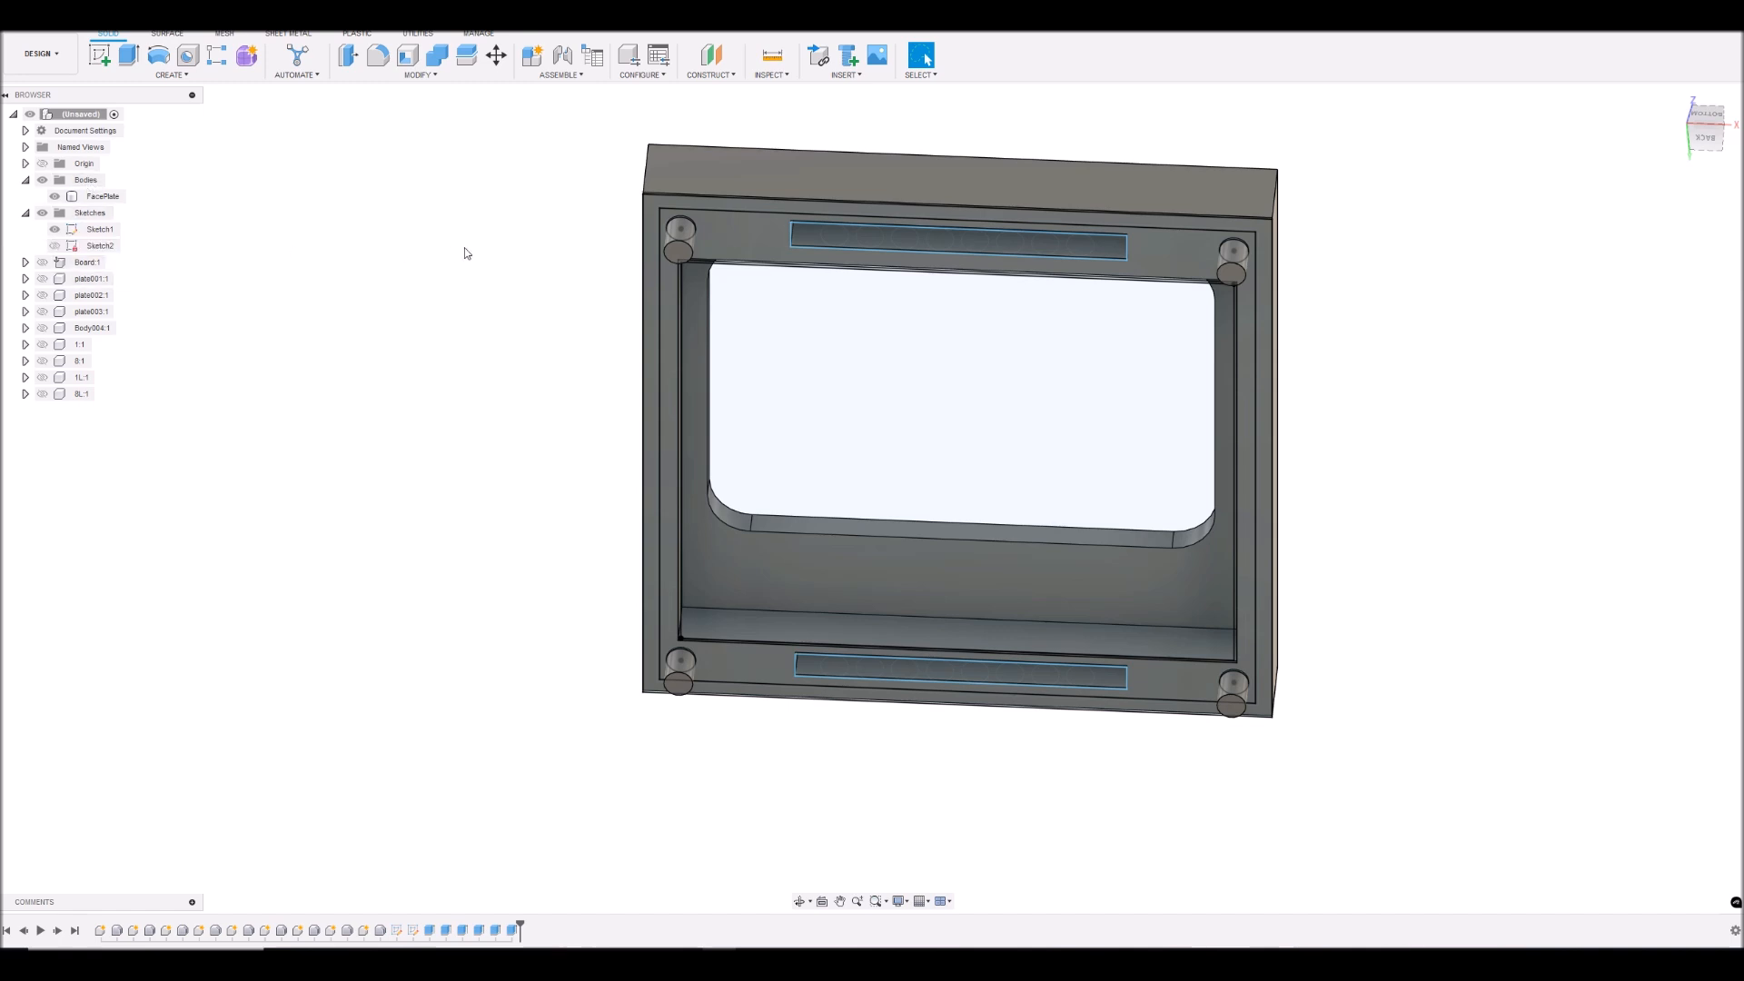
# - Inspect the four corner pegs with Sketch1 hidden, and show Sketch1, the board and all LCD components again
pyautogui.click(55, 229)
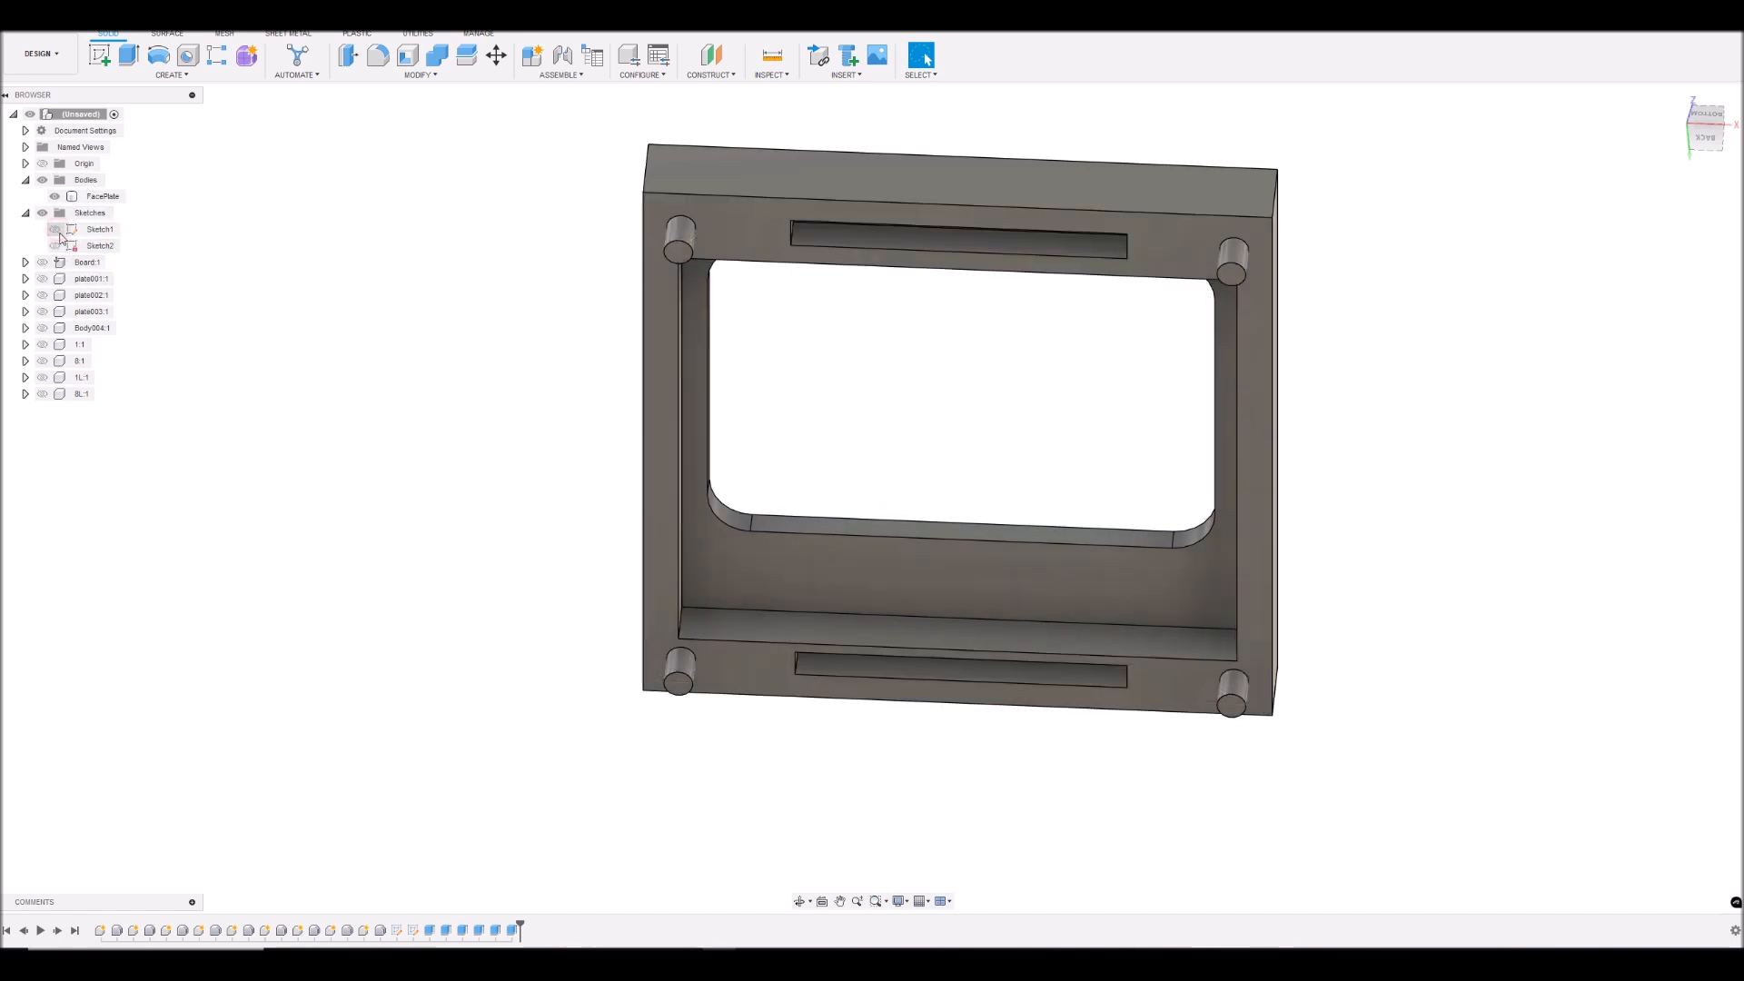
pyautogui.moveTo(1698, 129)
pyautogui.mouseDown()
pyautogui.moveTo(1697, 96)
pyautogui.moveTo(1700, 136)
pyautogui.mouseUp()
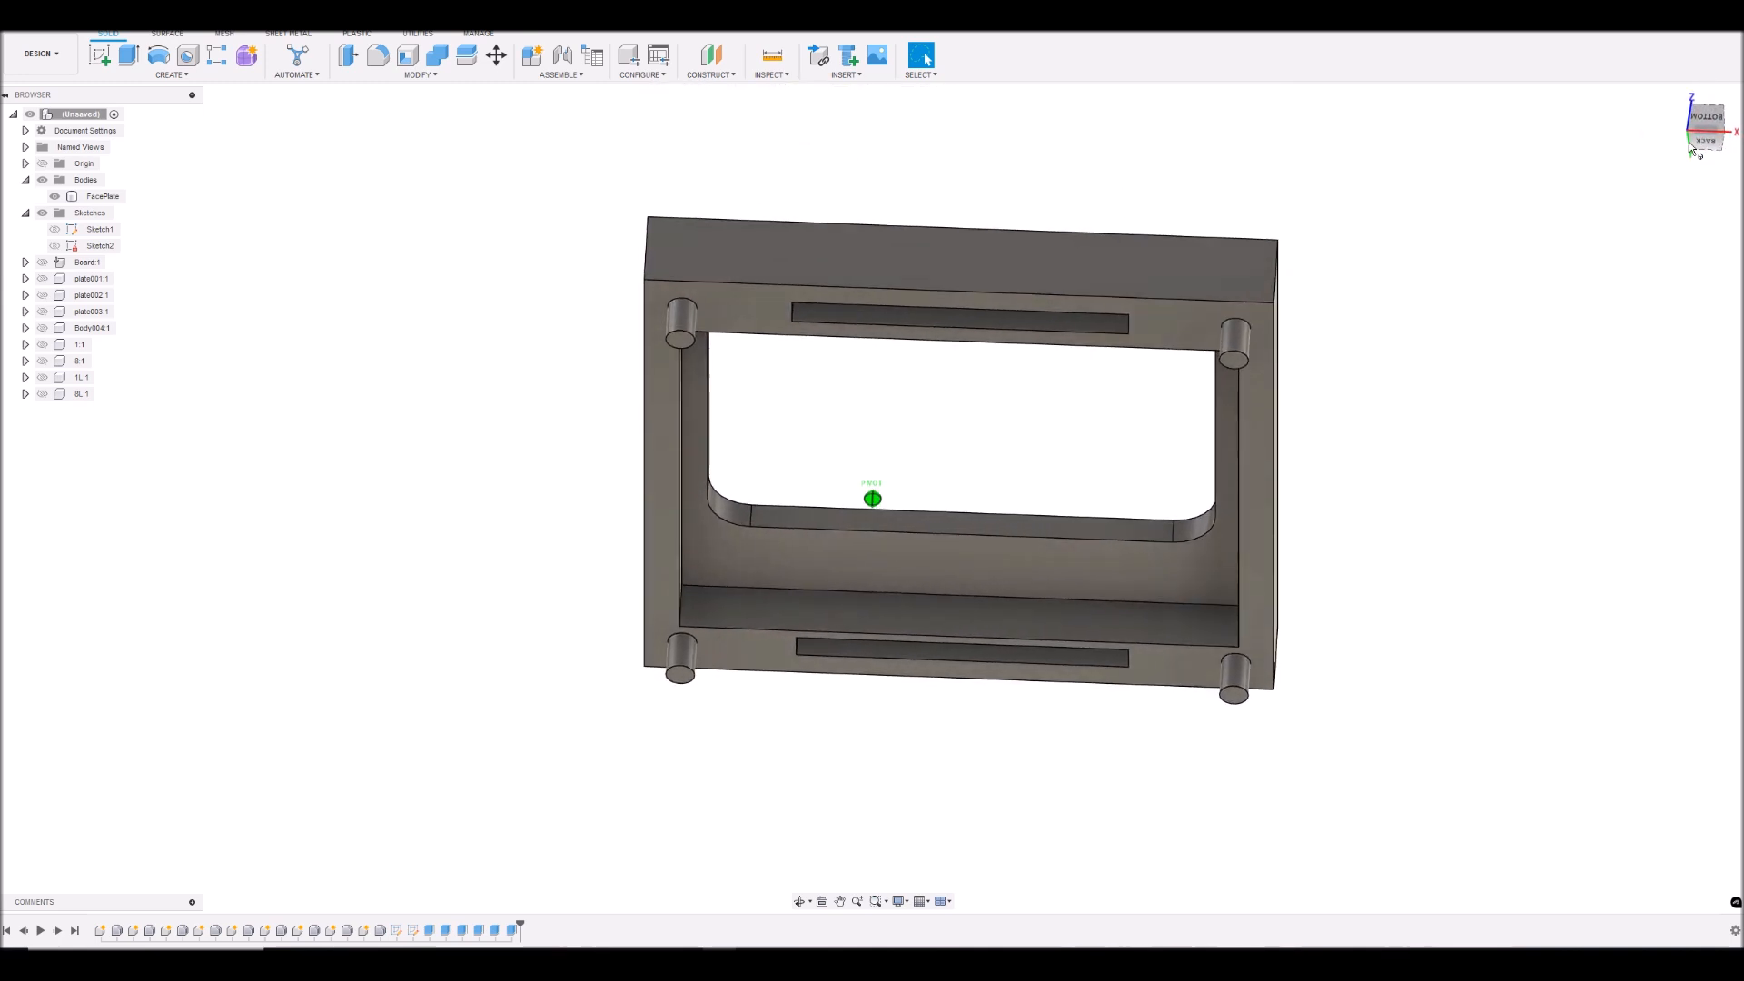
pyautogui.click(55, 229)
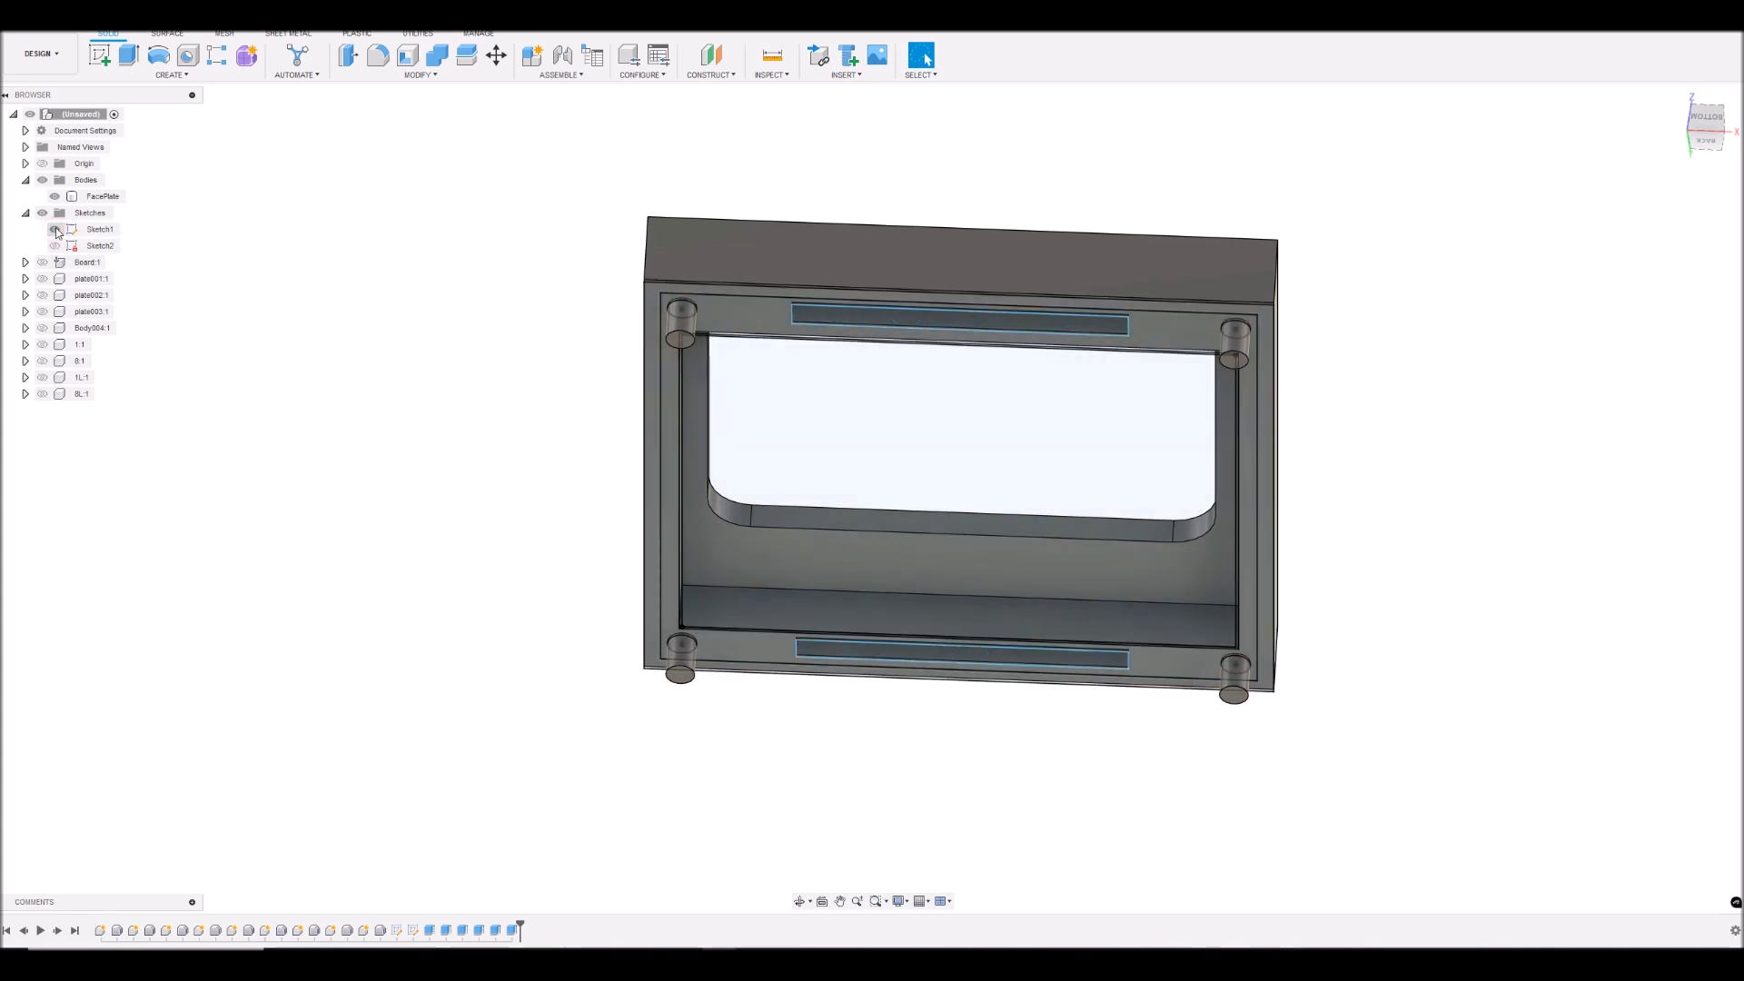
pyautogui.click(43, 264)
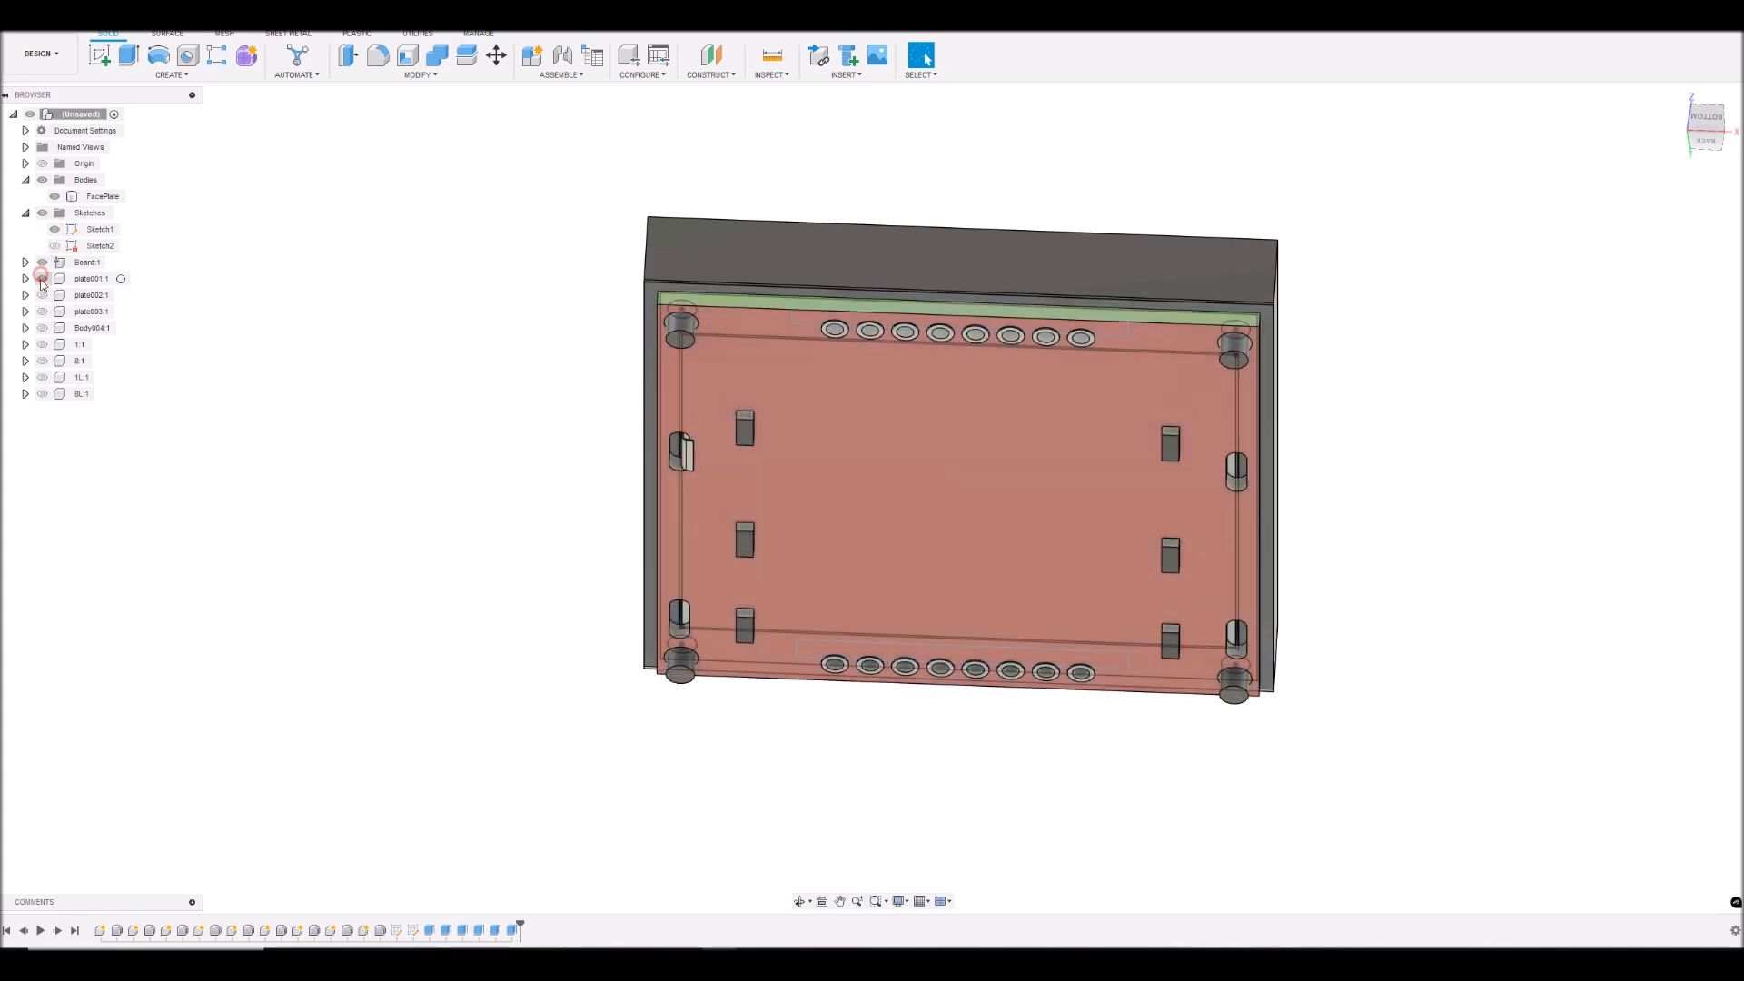
pyautogui.click(42, 328)
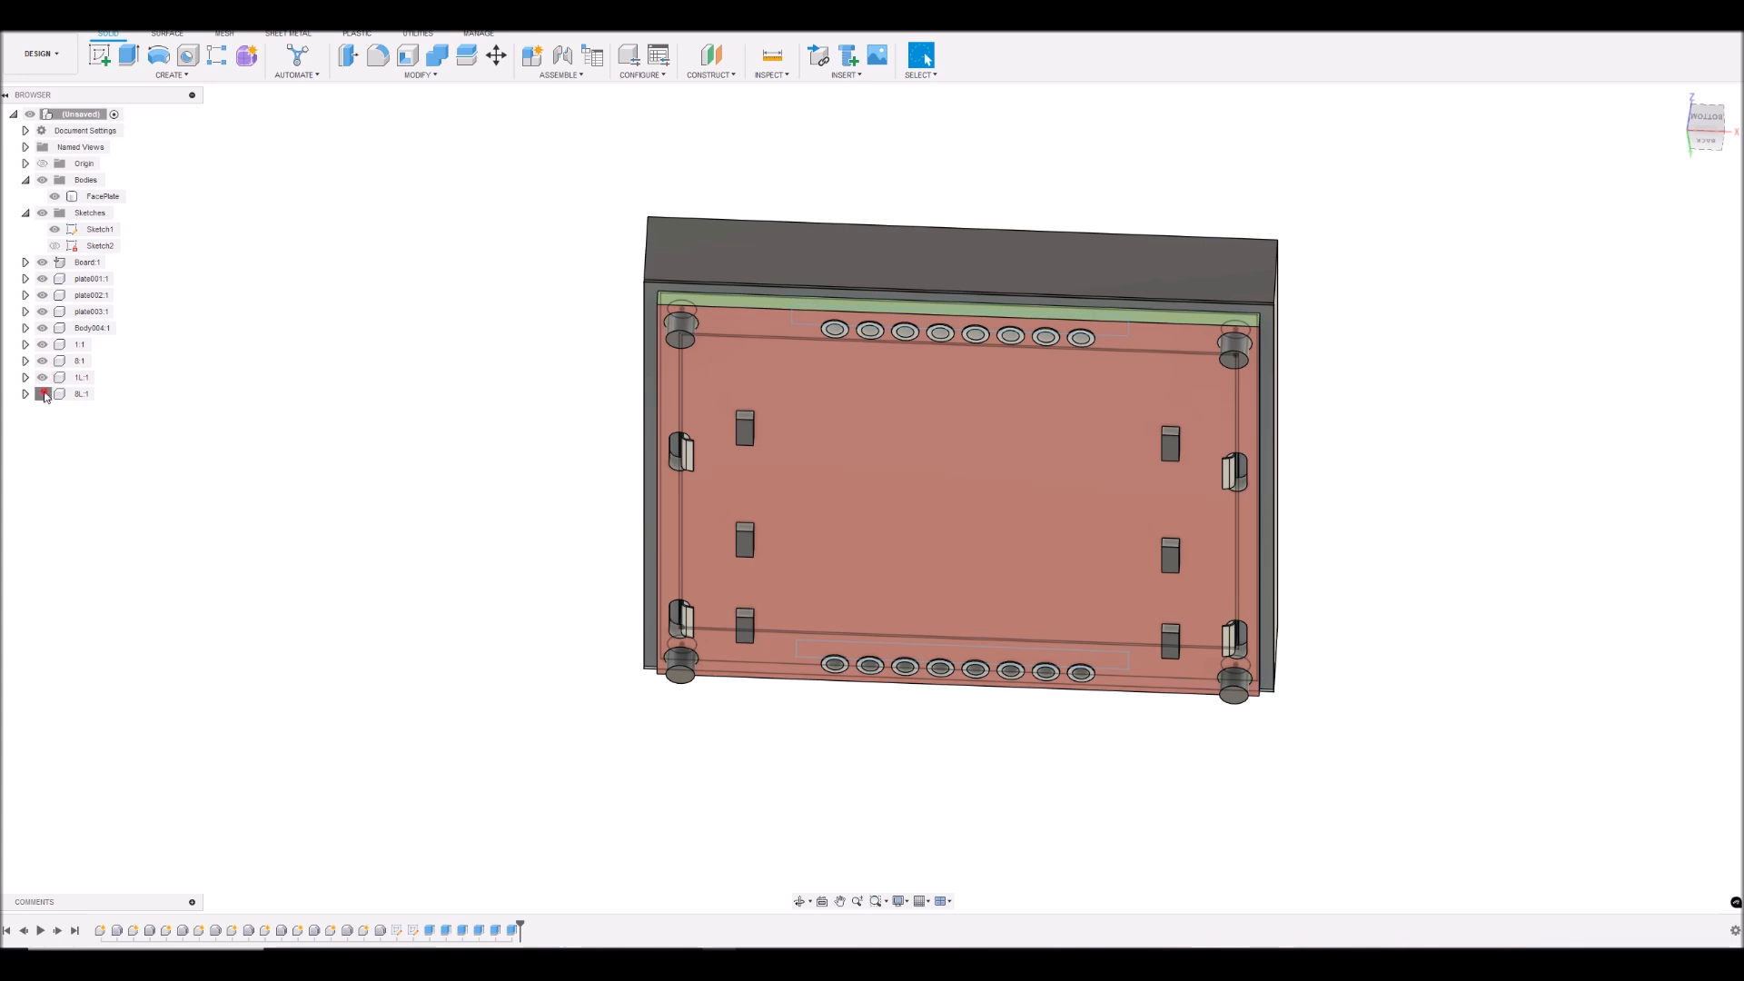
# - Hide the FacePlate and examine the clearance between the board edge and the sketch outline at a corner in front view
pyautogui.click(1707, 121)
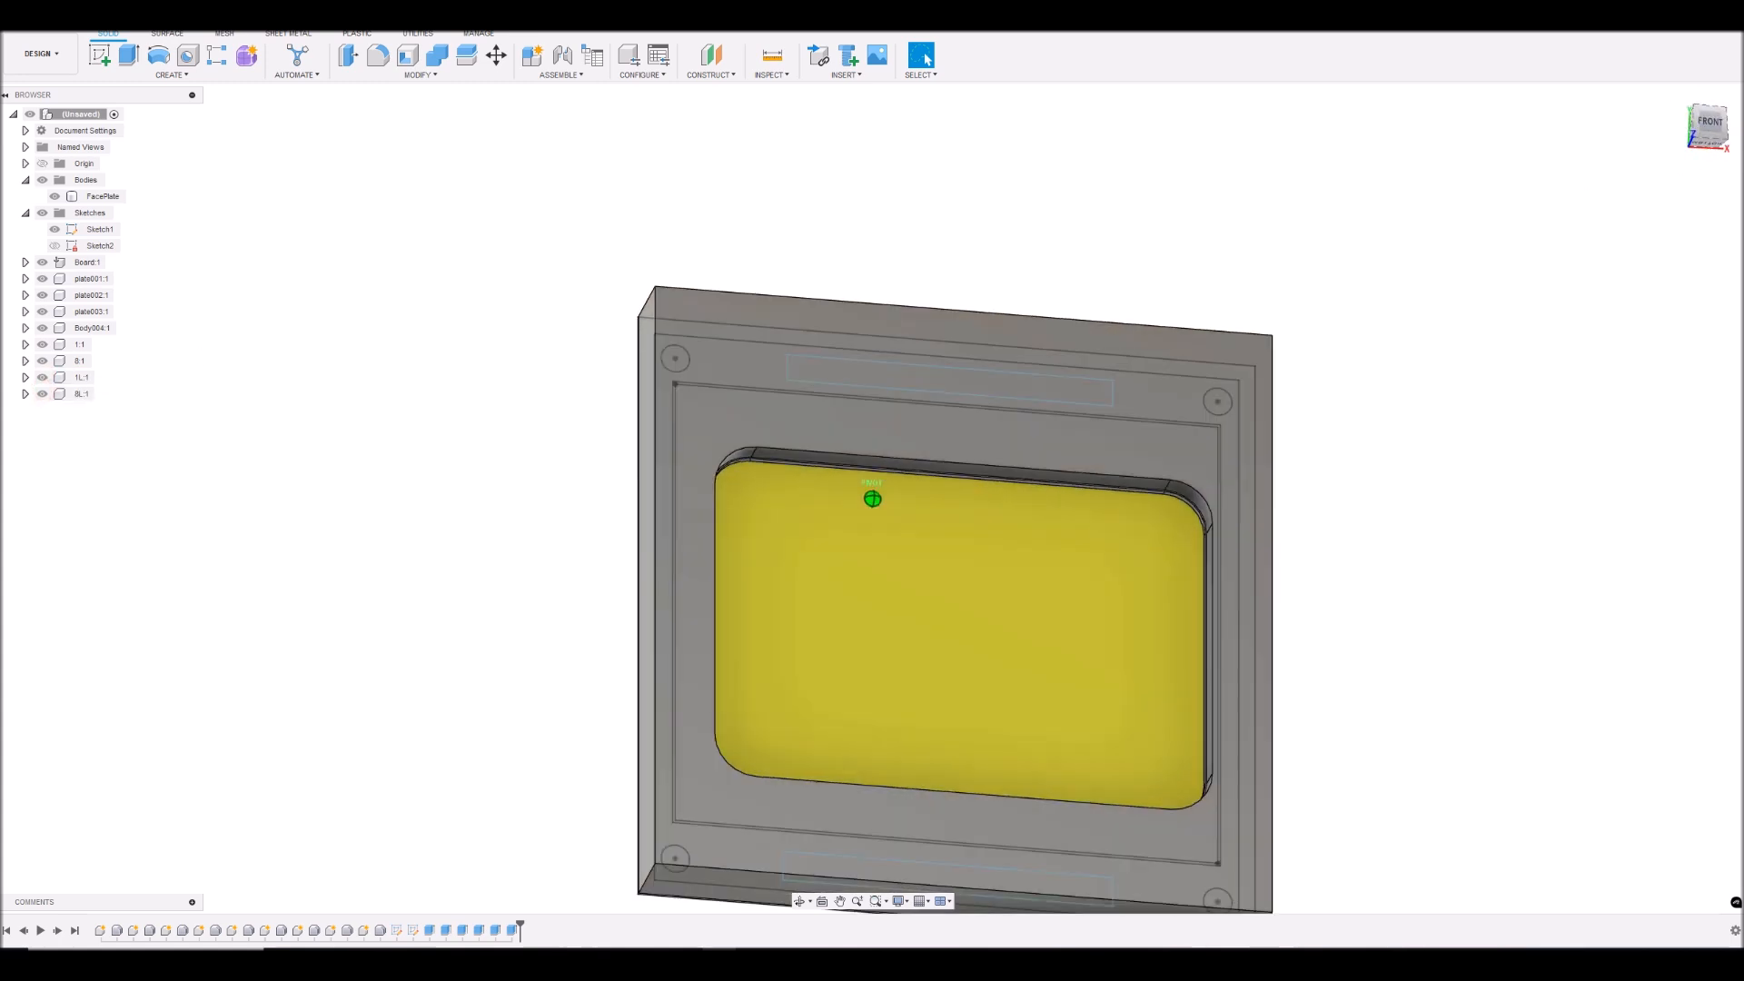
pyautogui.moveTo(1642, 97); pyautogui.dragTo(1643, 101)
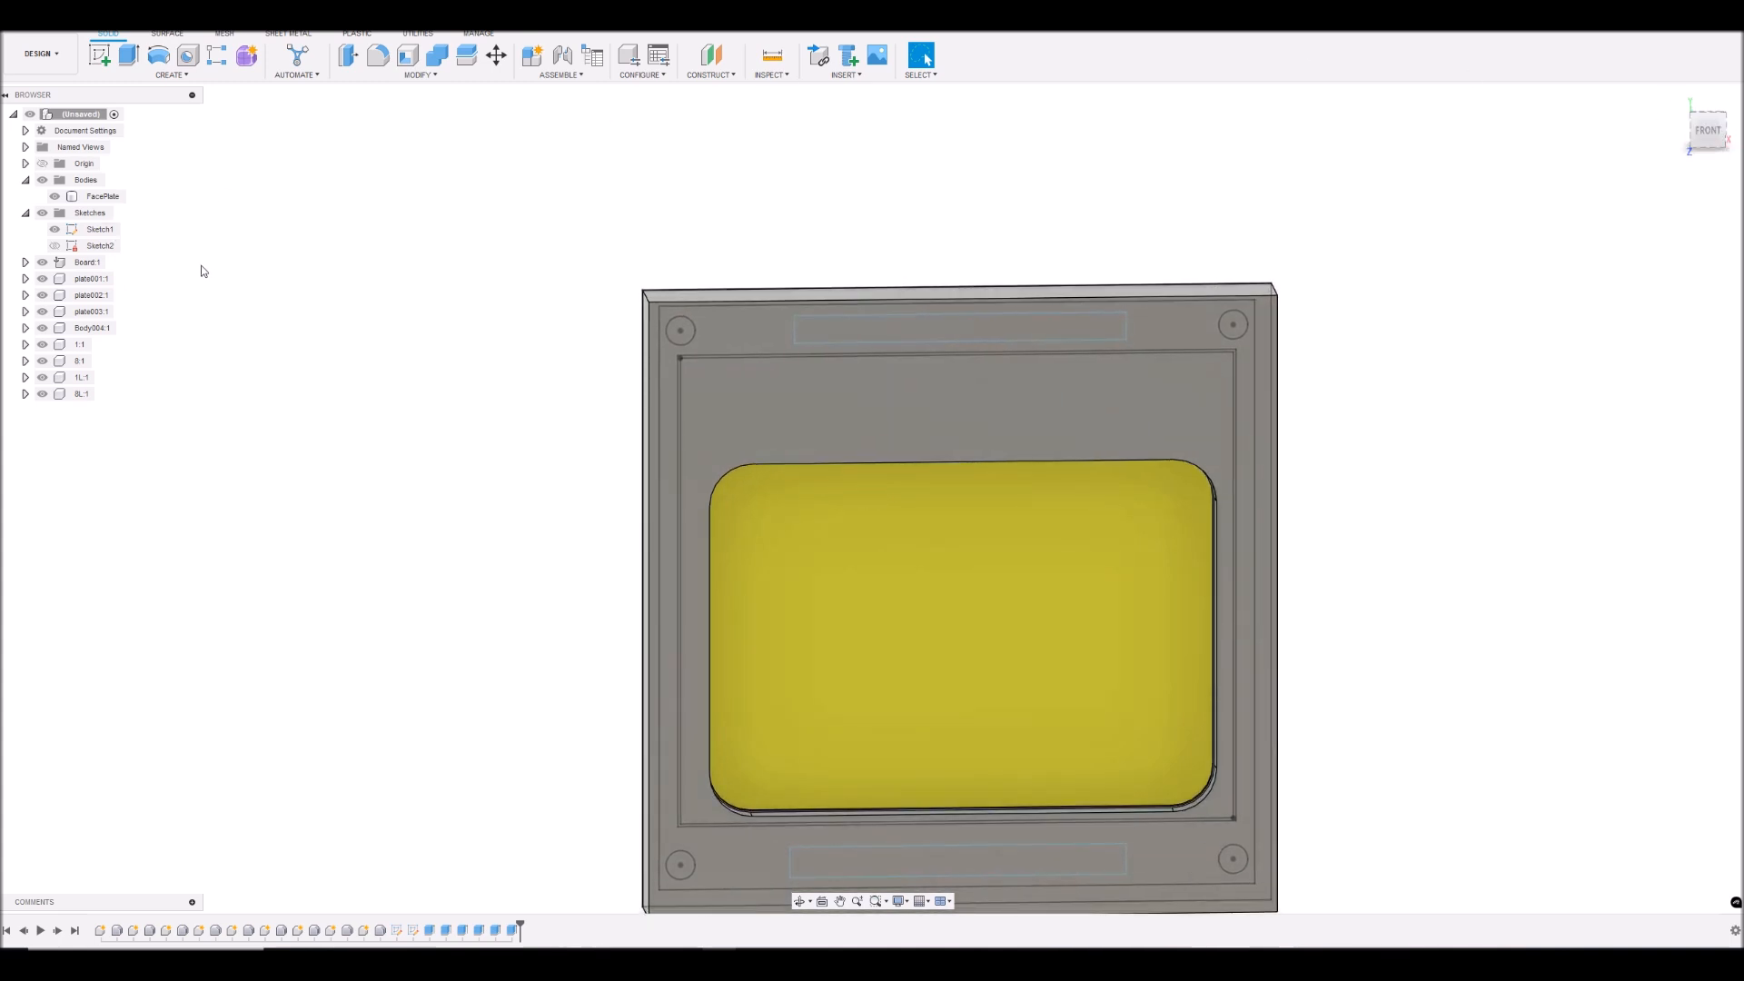
pyautogui.click(54, 196)
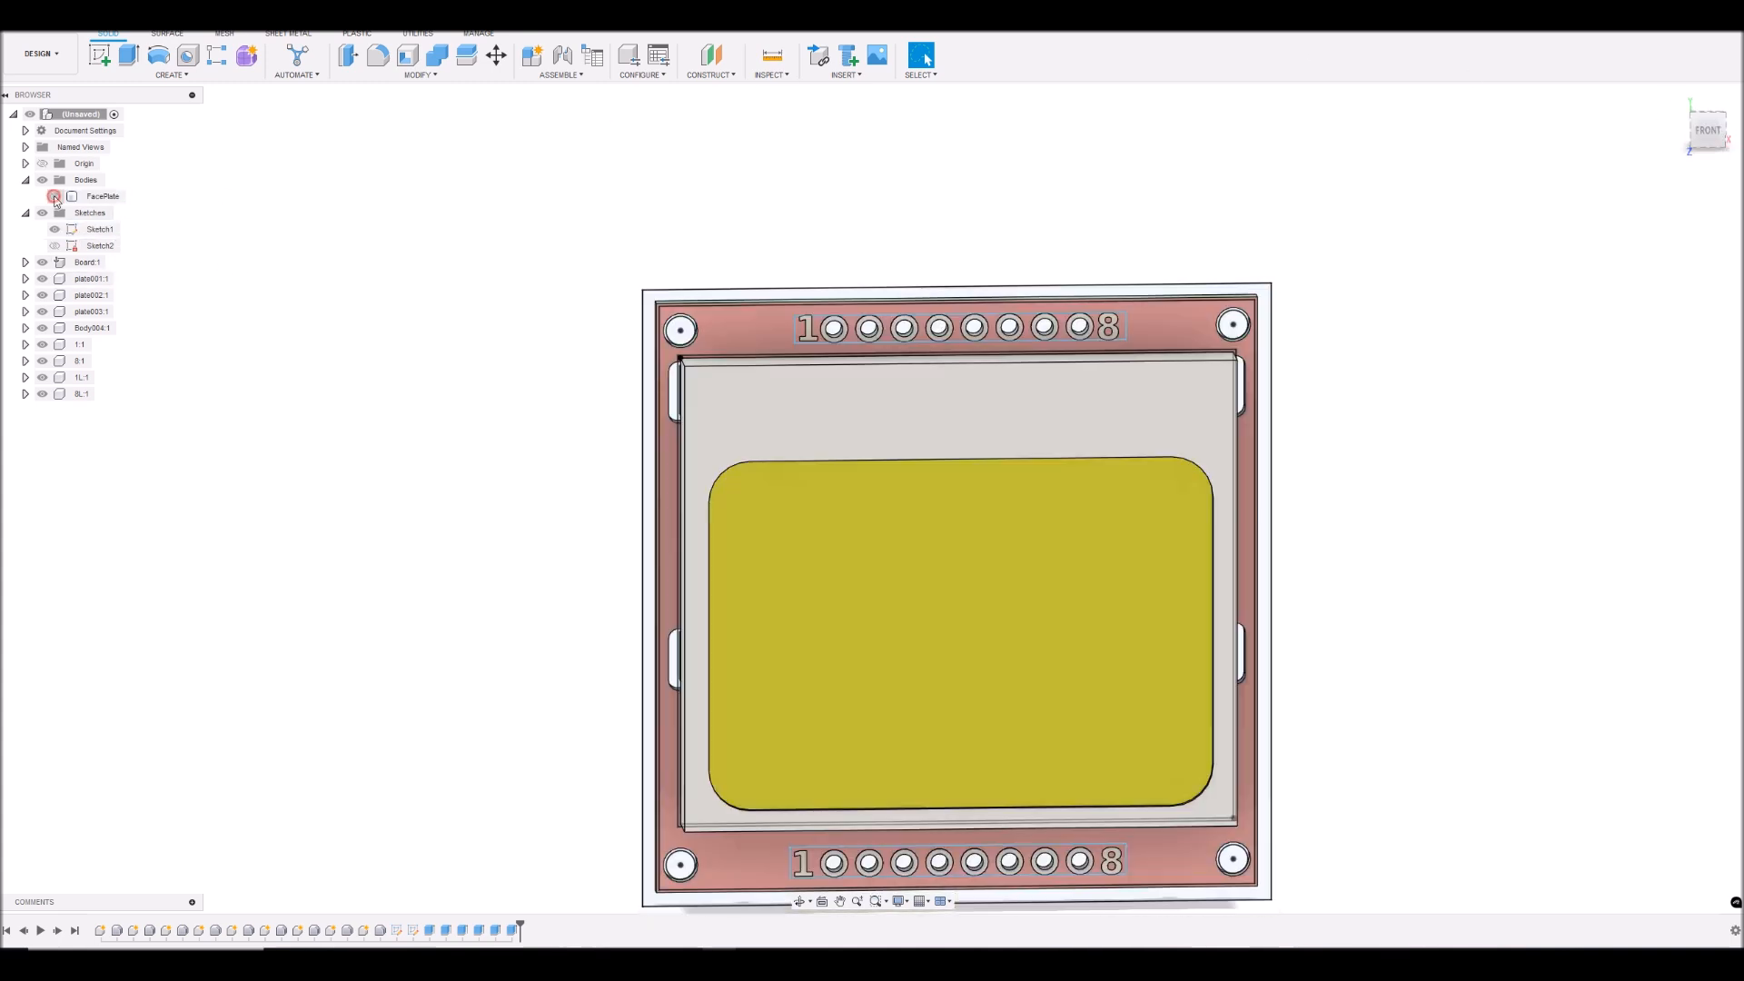
pyautogui.click(1711, 131)
pyautogui.scroll(4, 1254, 347)
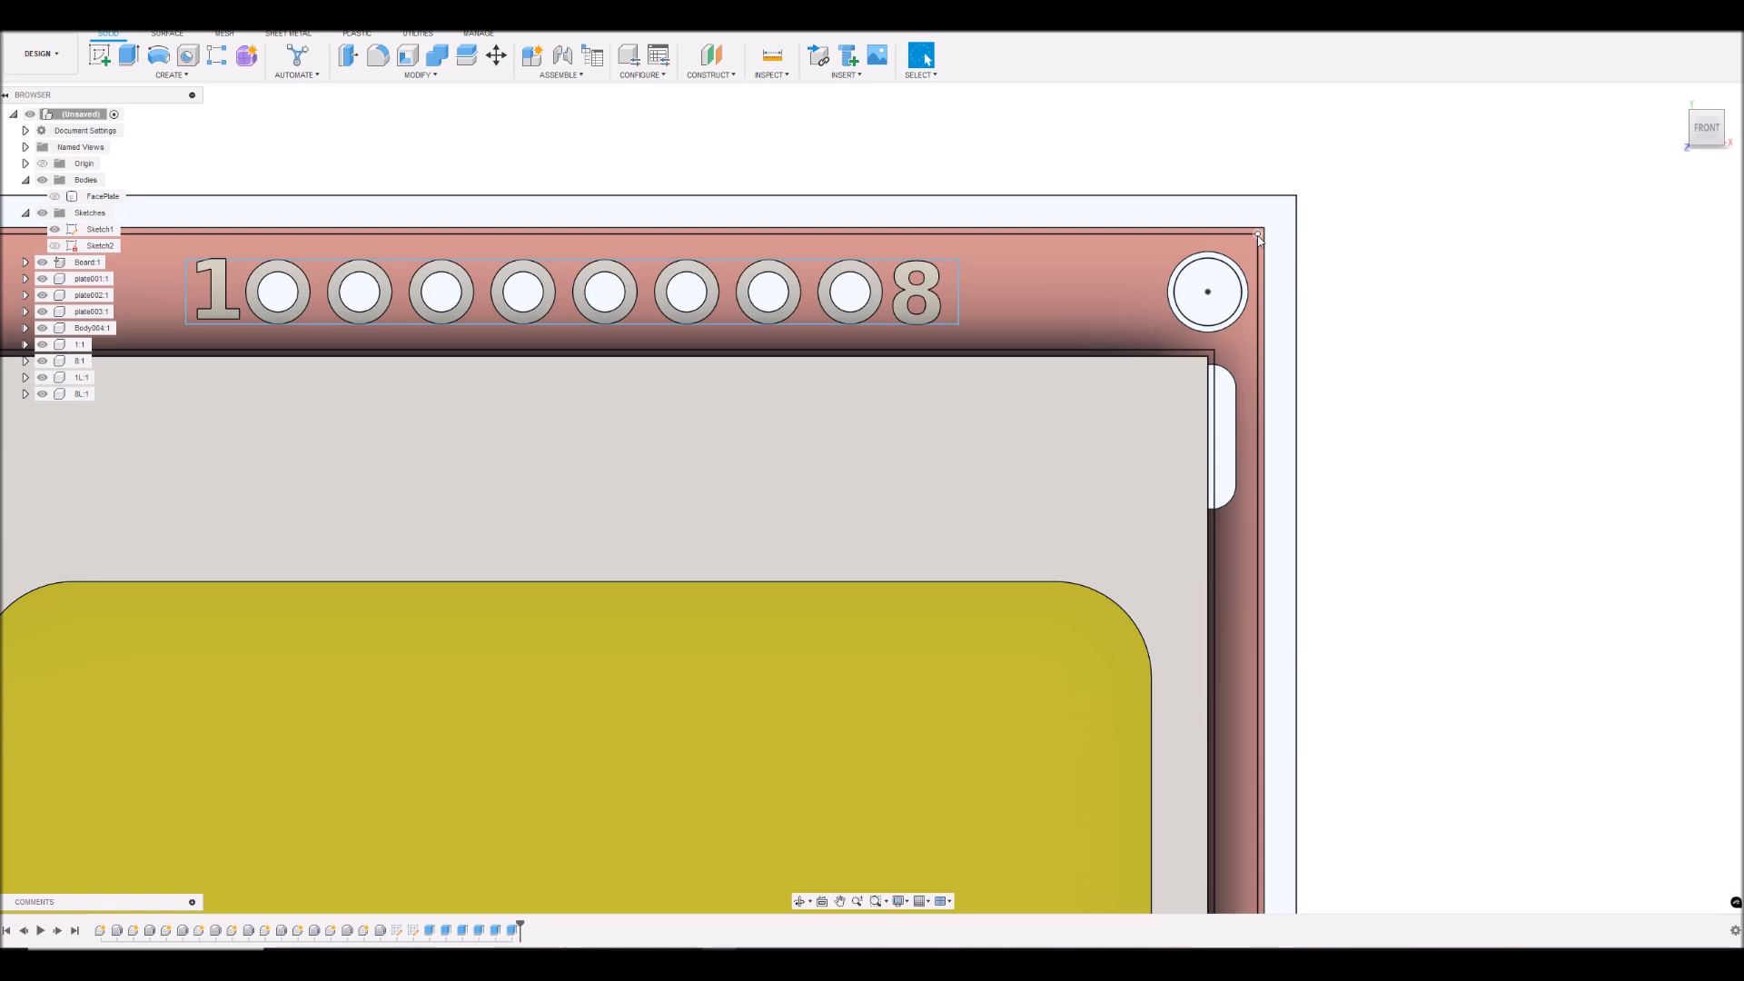
pyautogui.scroll(3, 1289, 220)
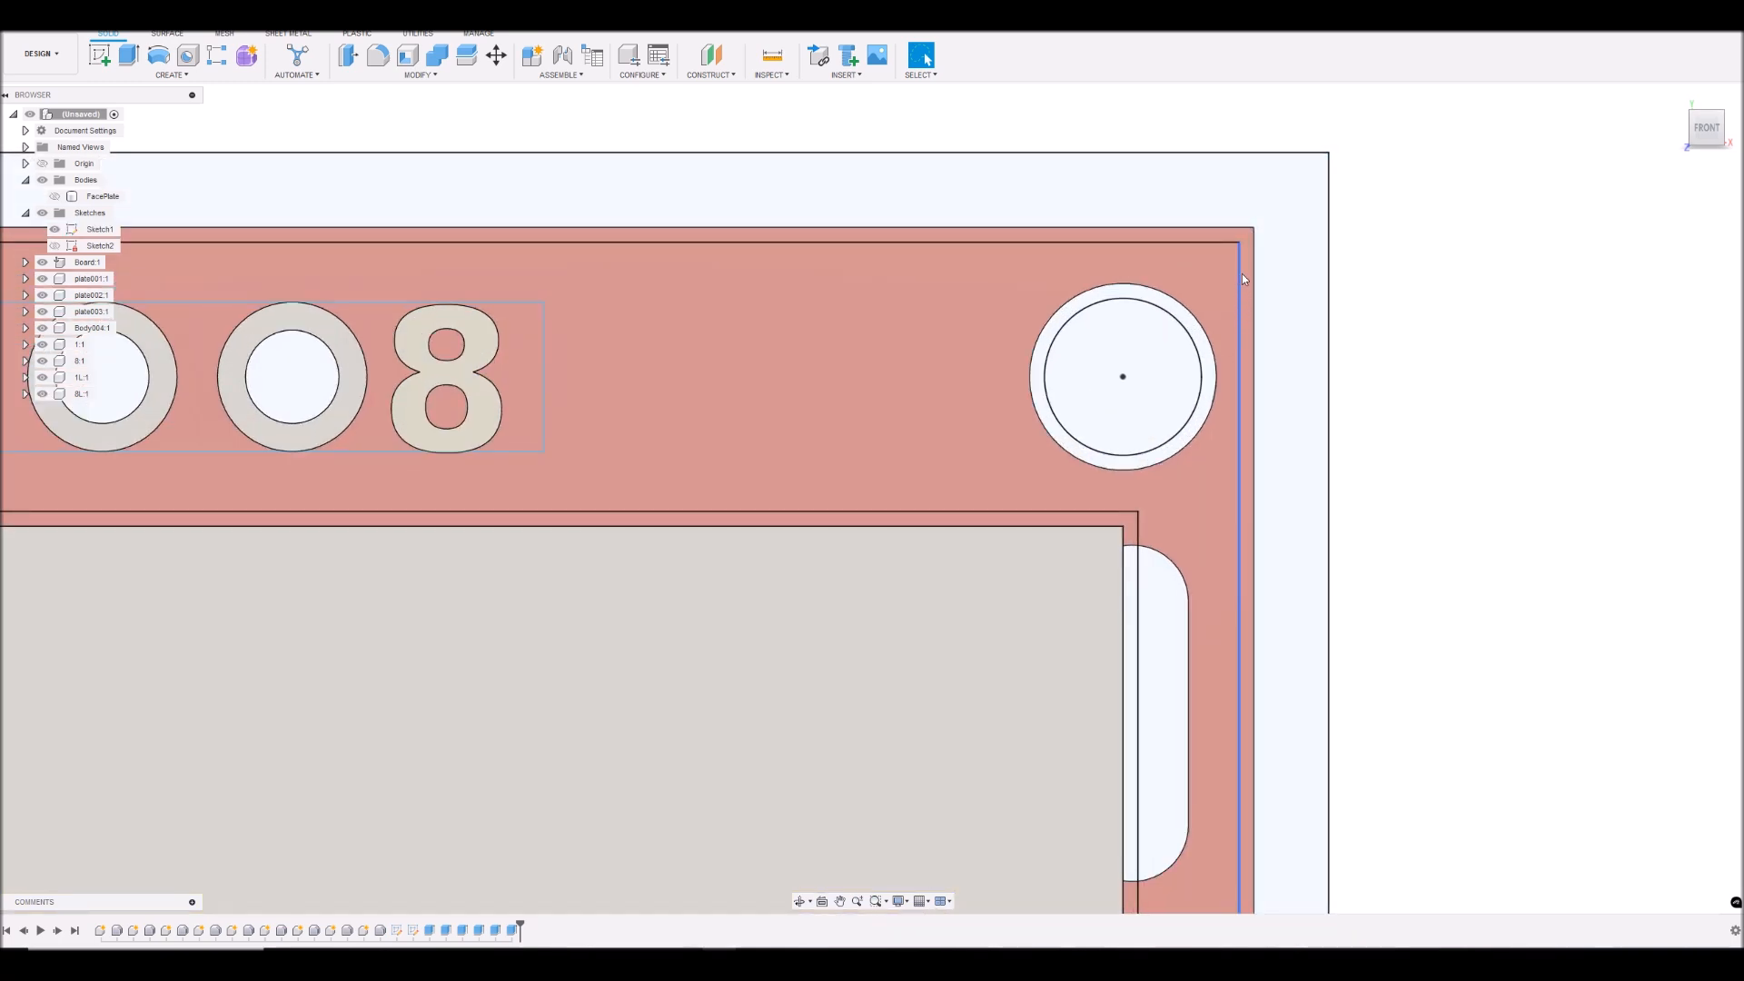
pyautogui.scroll(-6, 1240, 340)
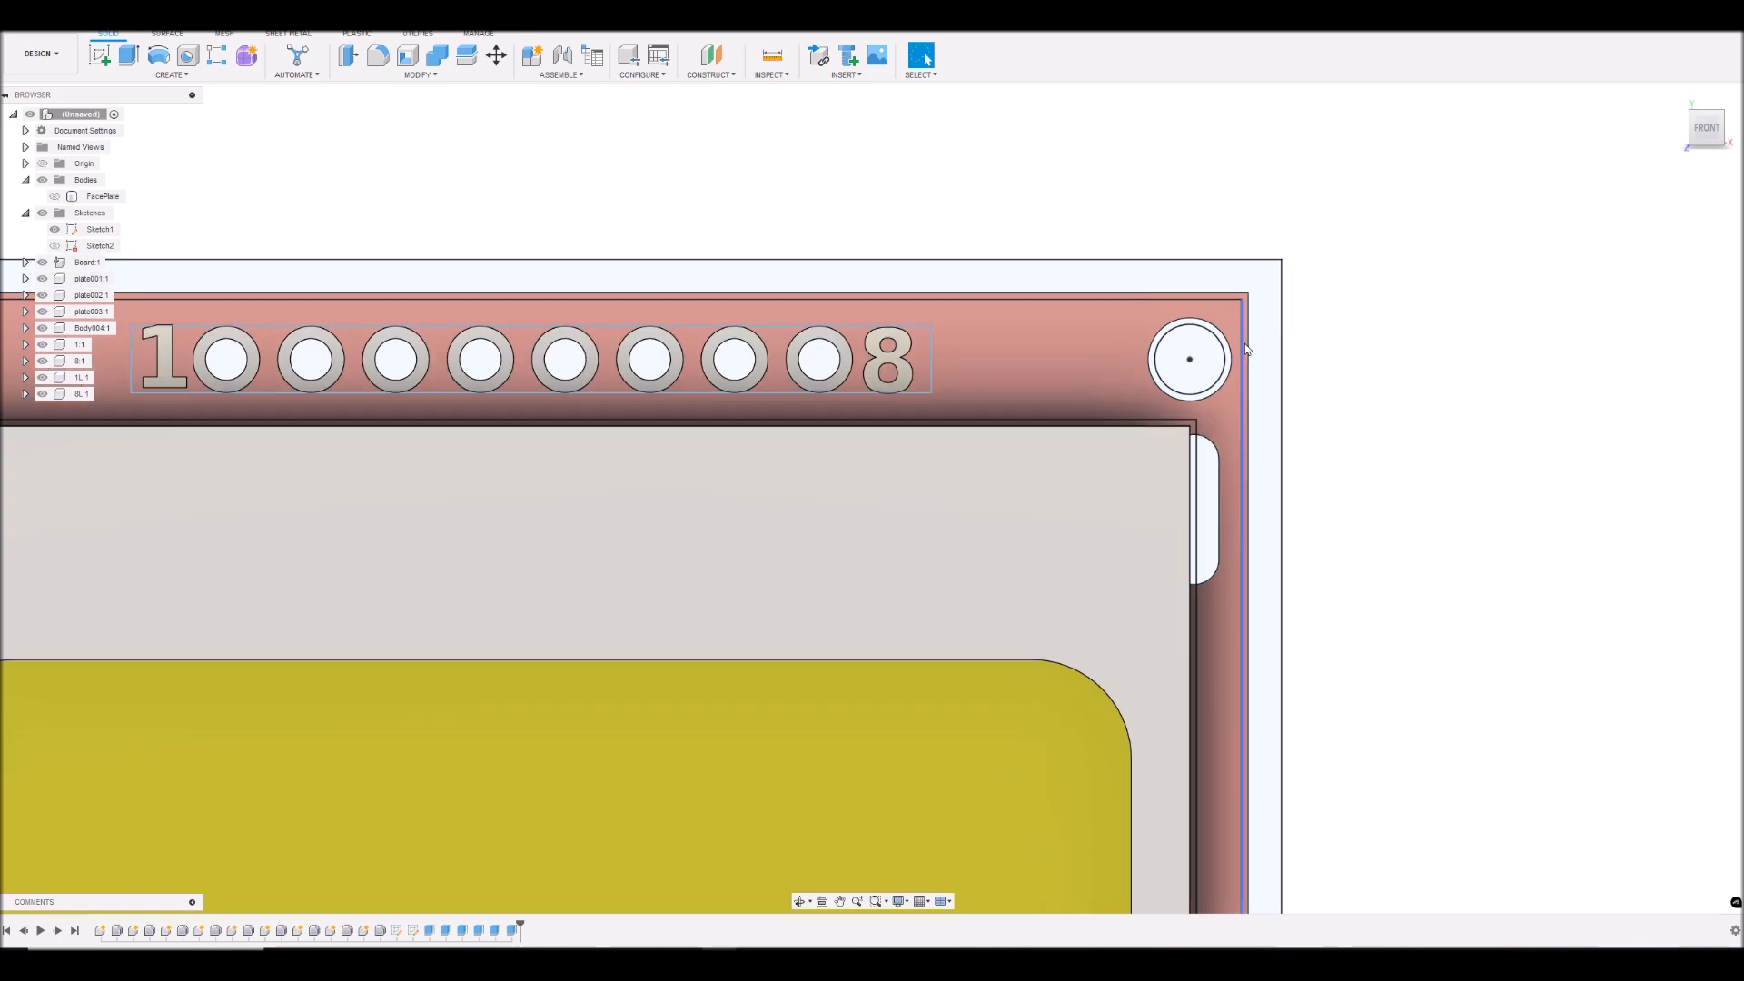
pyautogui.scroll(-1, 1247, 350)
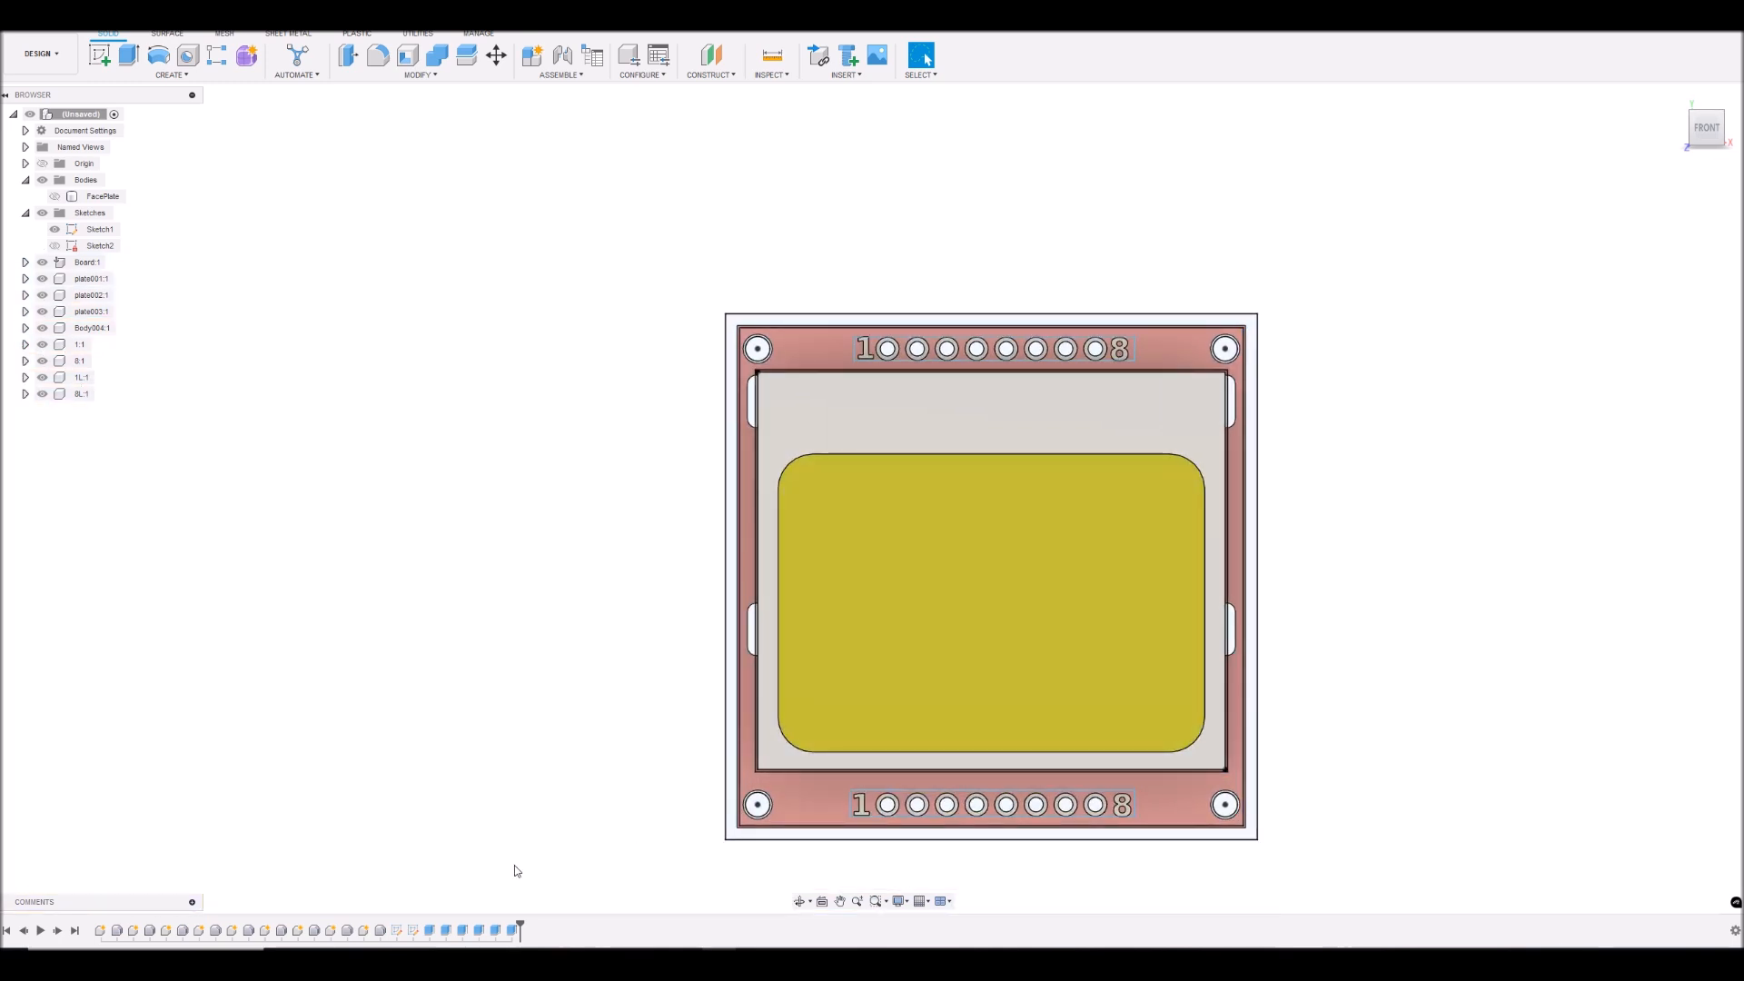
# - Open Sketch1 for editing and check the clearance dimension at the board edge below the lower header row
pyautogui.rightClick(400, 931)
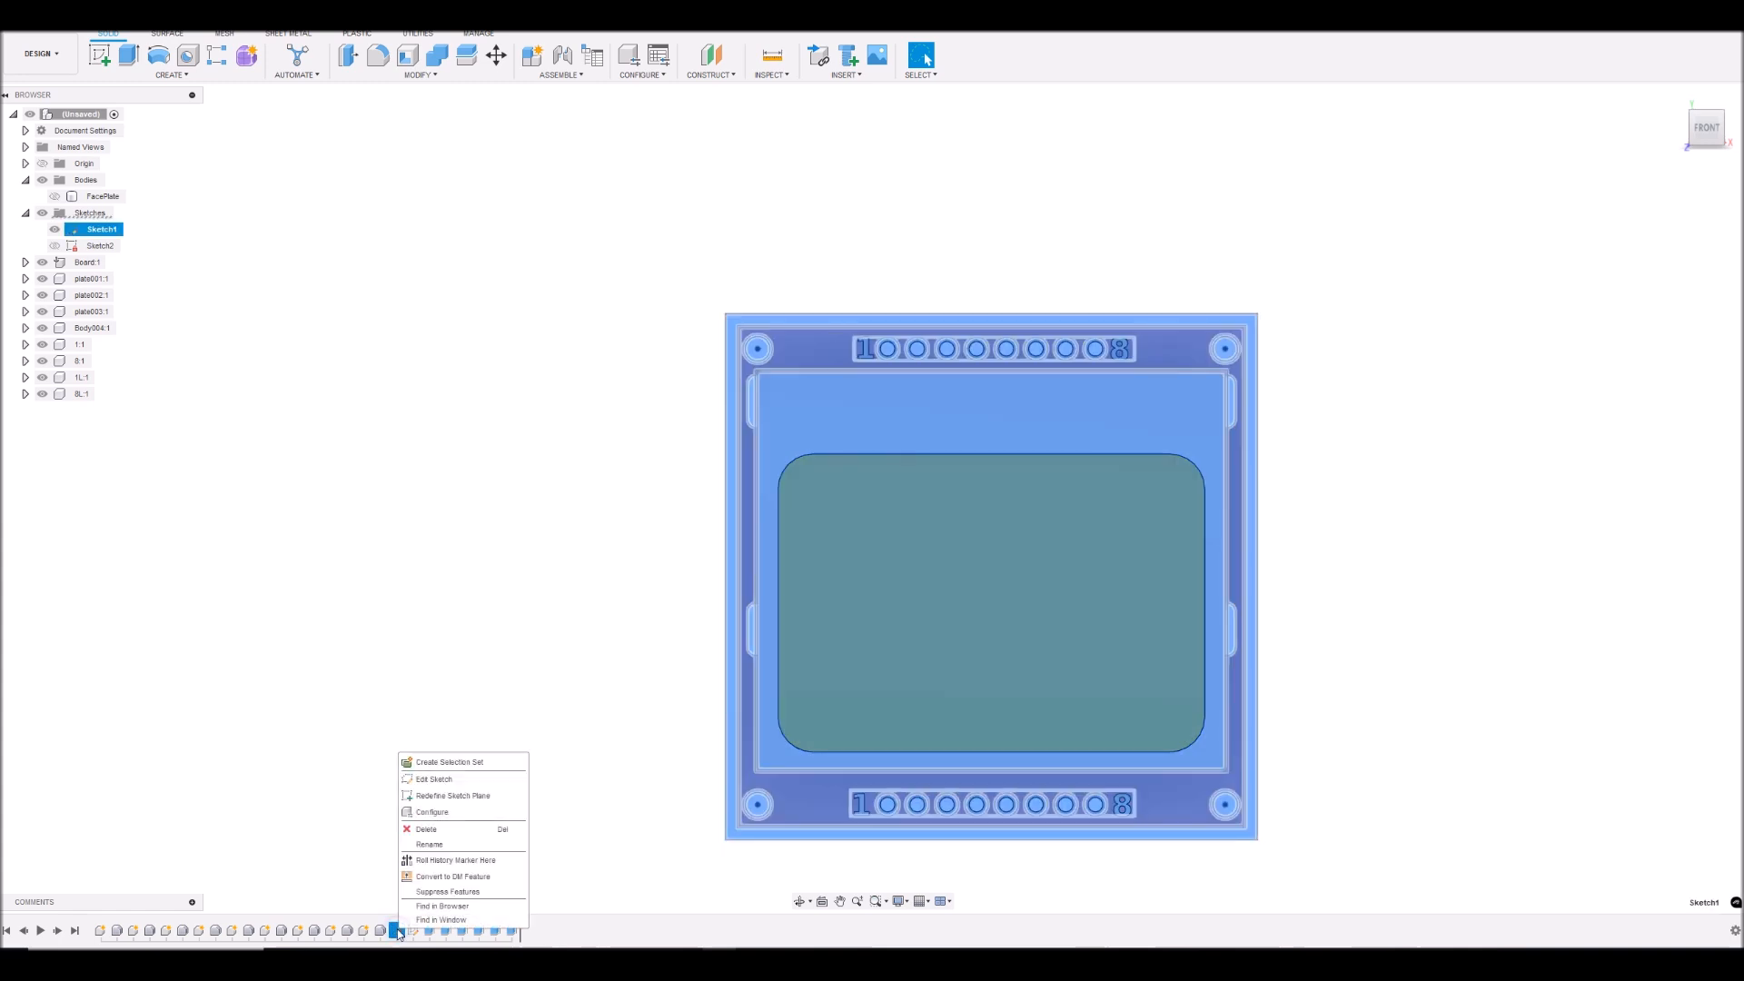
pyautogui.click(436, 782)
pyautogui.scroll(8, 1252, 353)
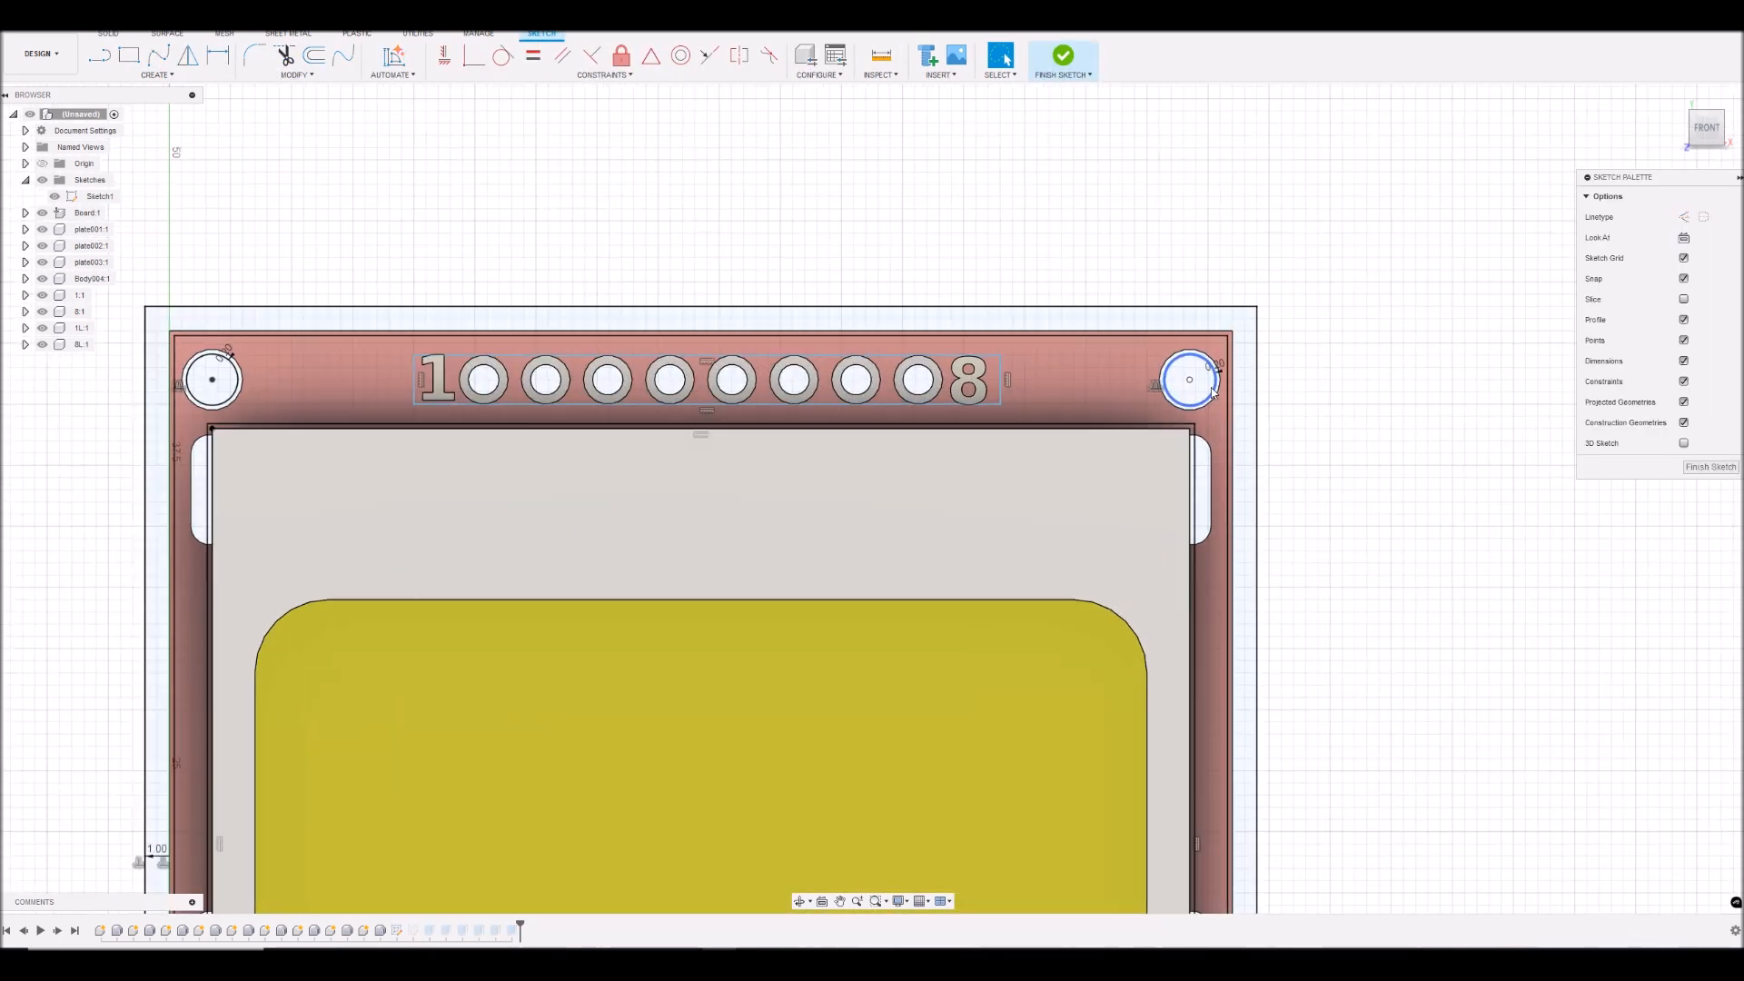
pyautogui.scroll(-7, 1270, 342)
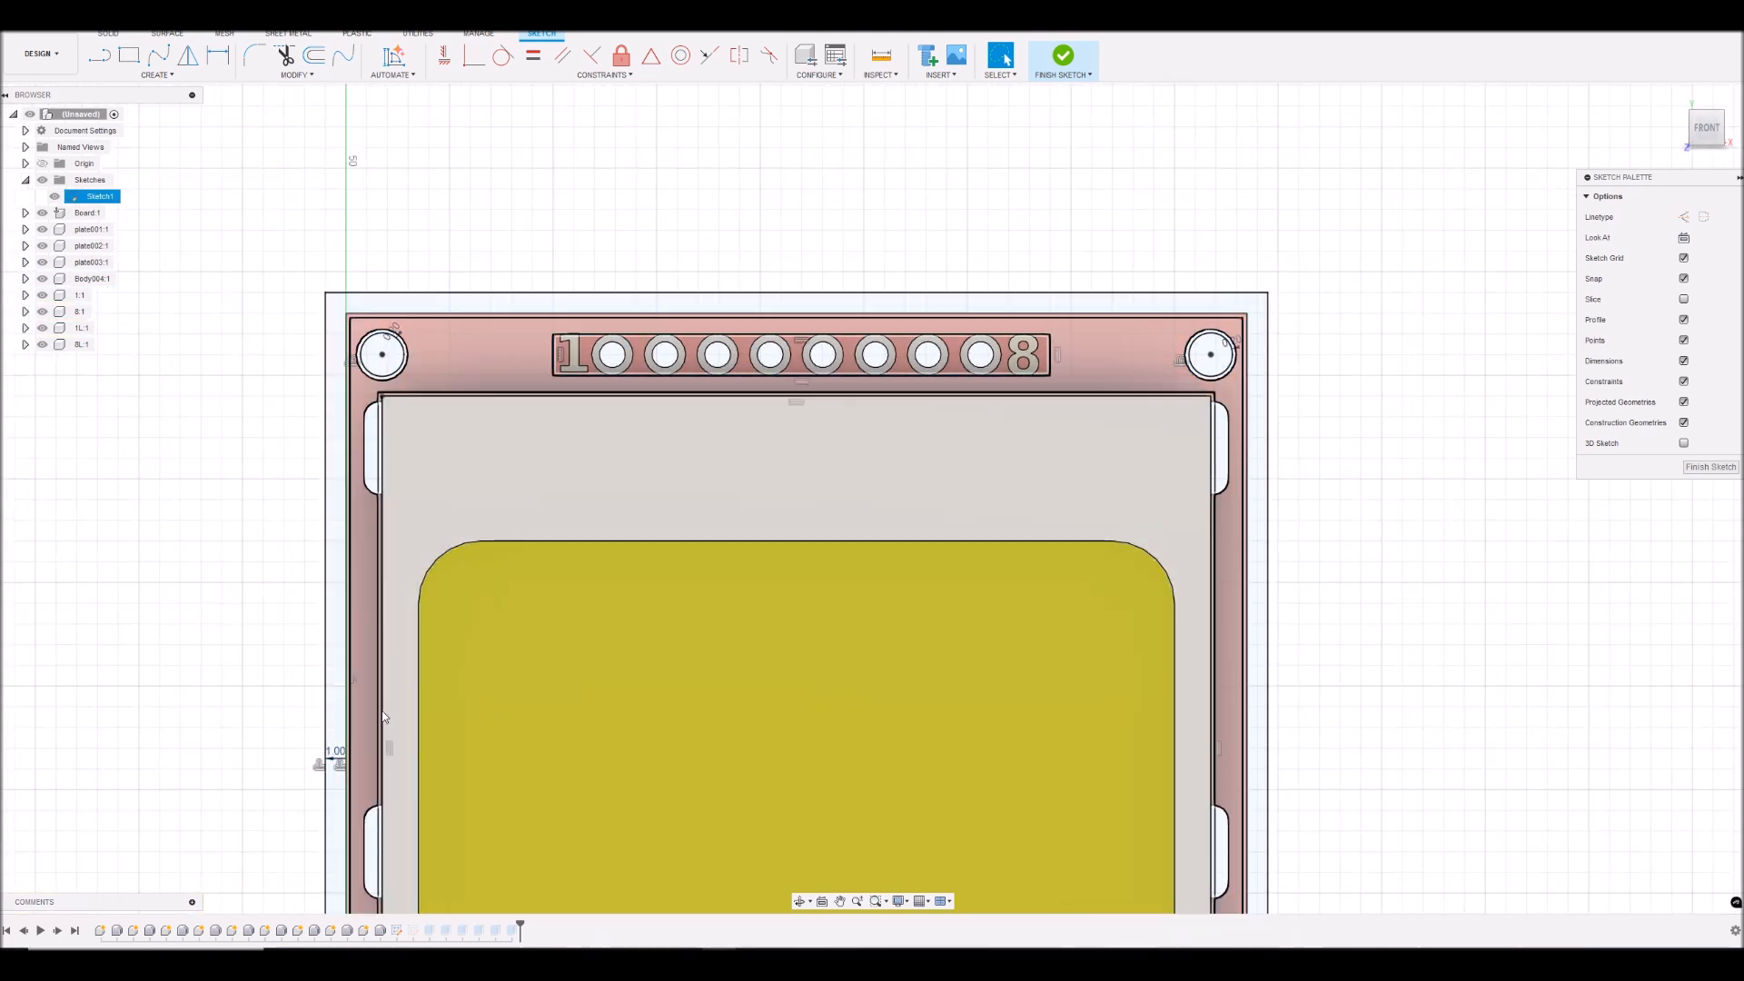
pyautogui.scroll(-4, 1258, 414)
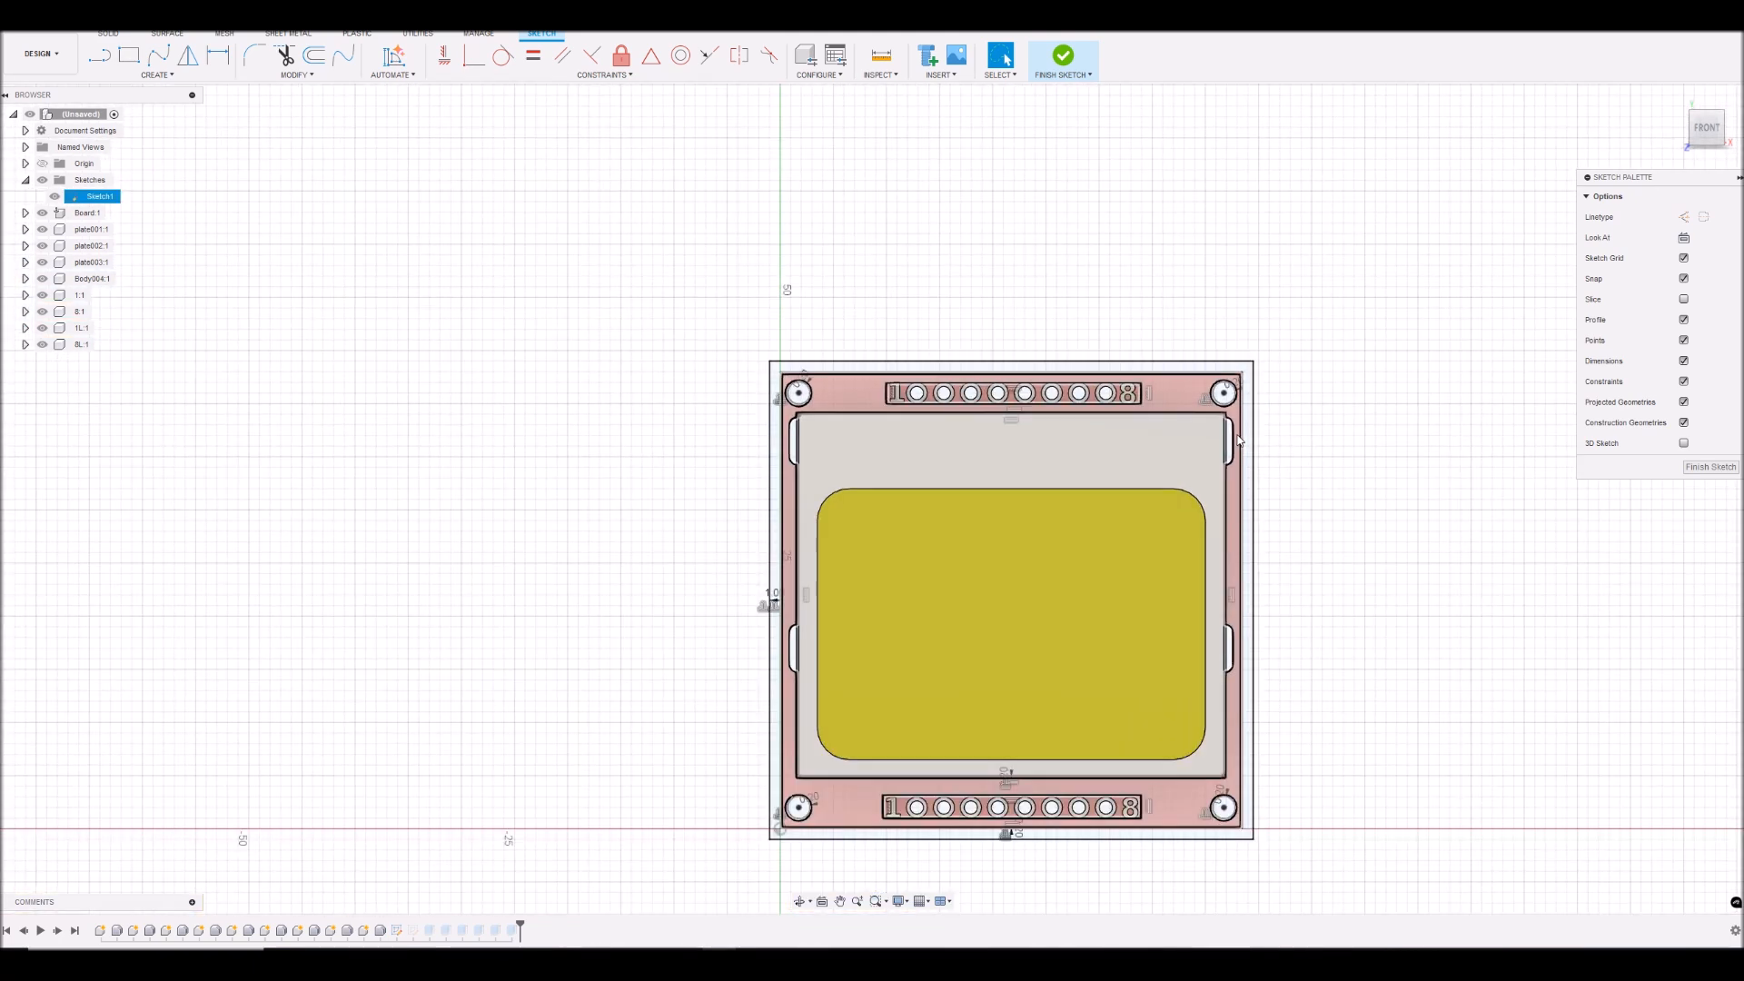
pyautogui.scroll(5, 1218, 809)
pyautogui.scroll(8, 840, 811)
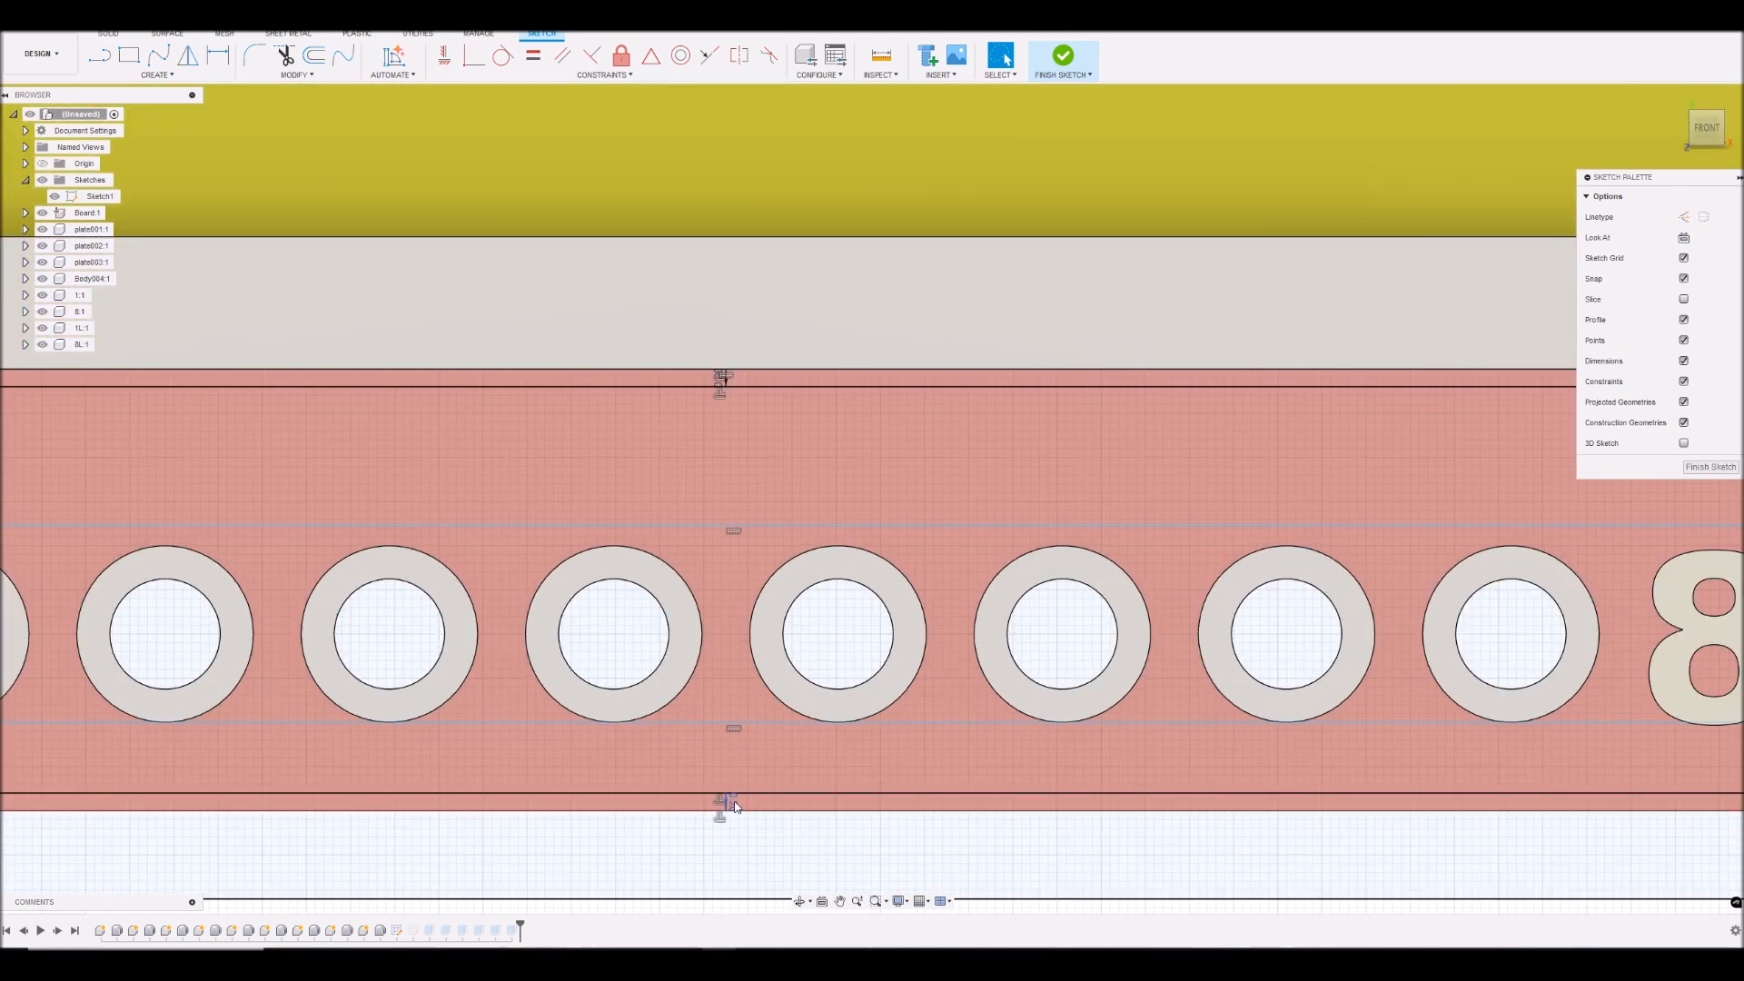
pyautogui.doubleClick(736, 806)
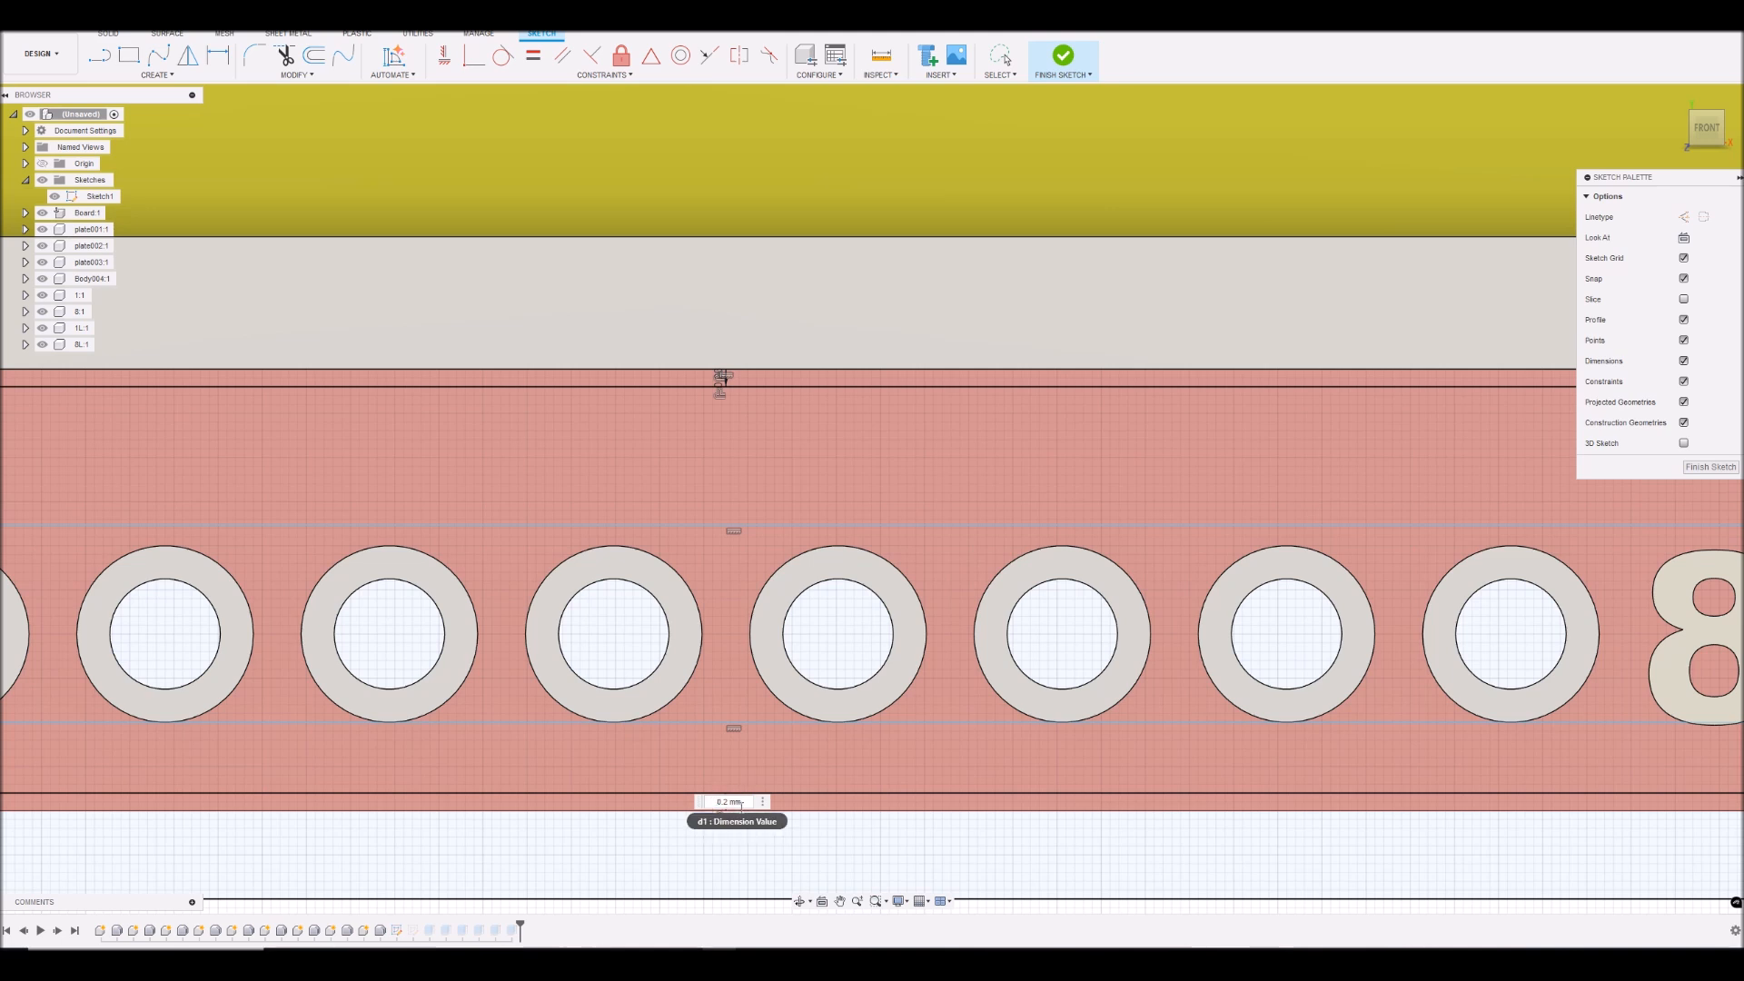
pyautogui.press('Return')
# - Review the whole sketch outline around the board and finish editing Sketch1
pyautogui.scroll(-5, 836, 627)
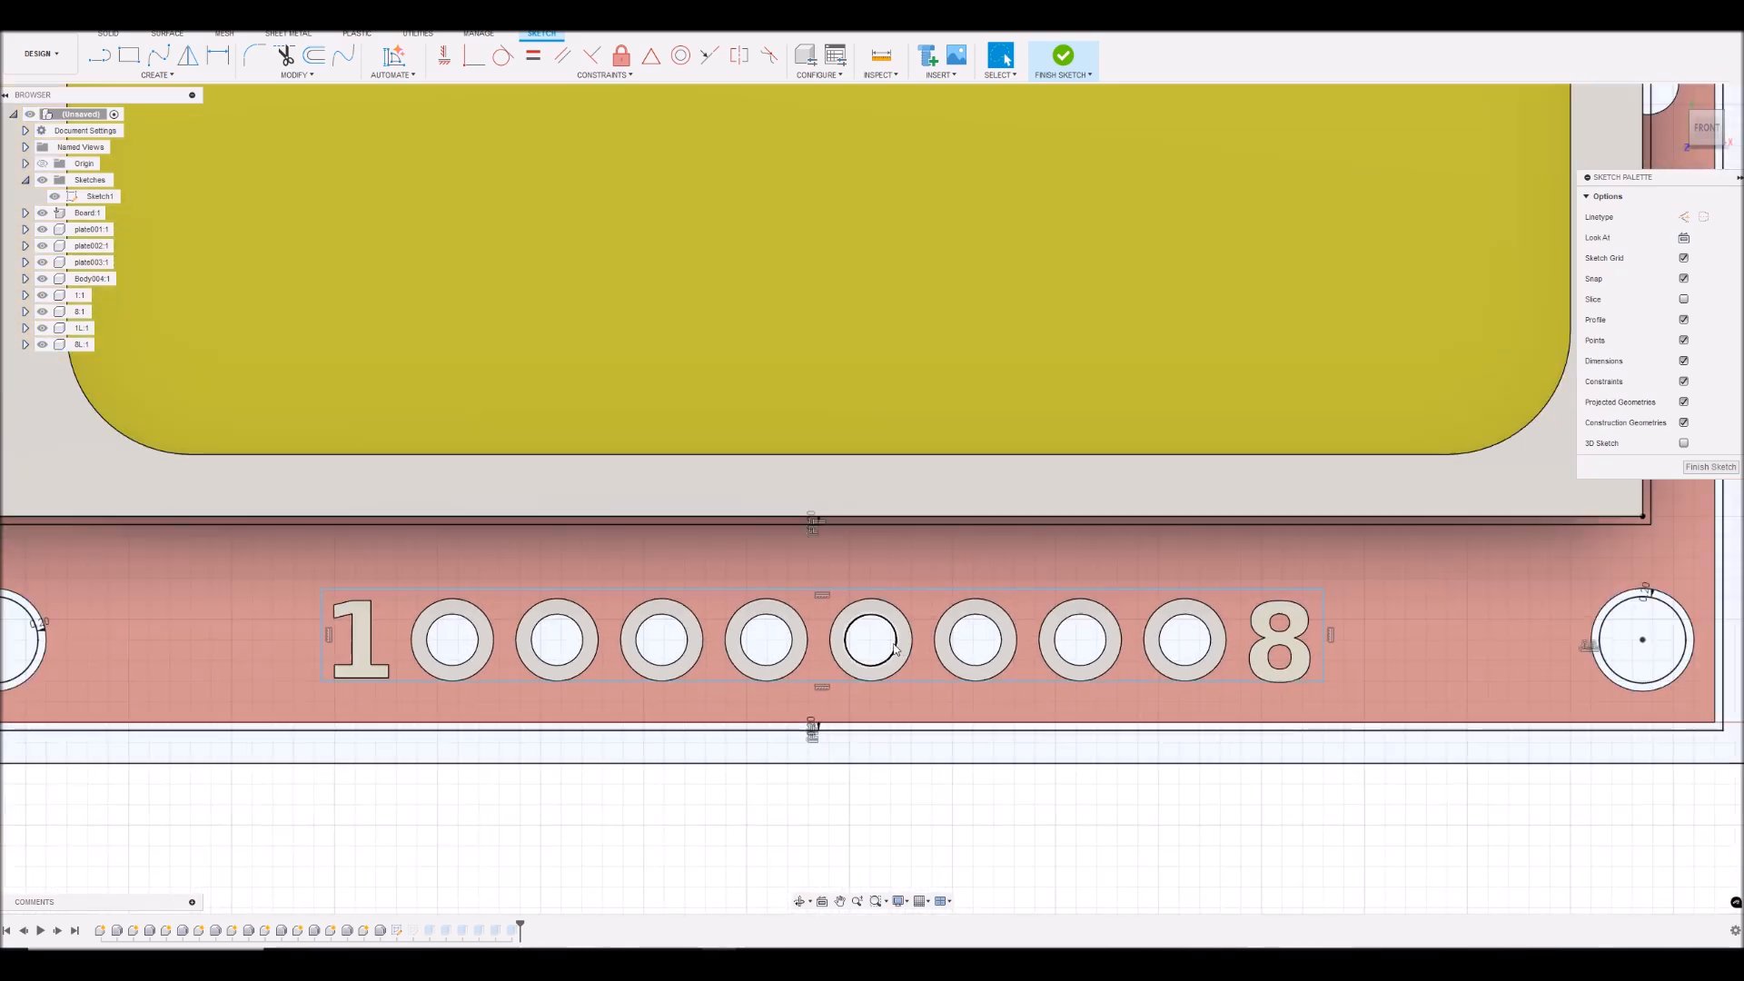
pyautogui.scroll(-2, 901, 634)
pyautogui.scroll(-4, 1235, 321)
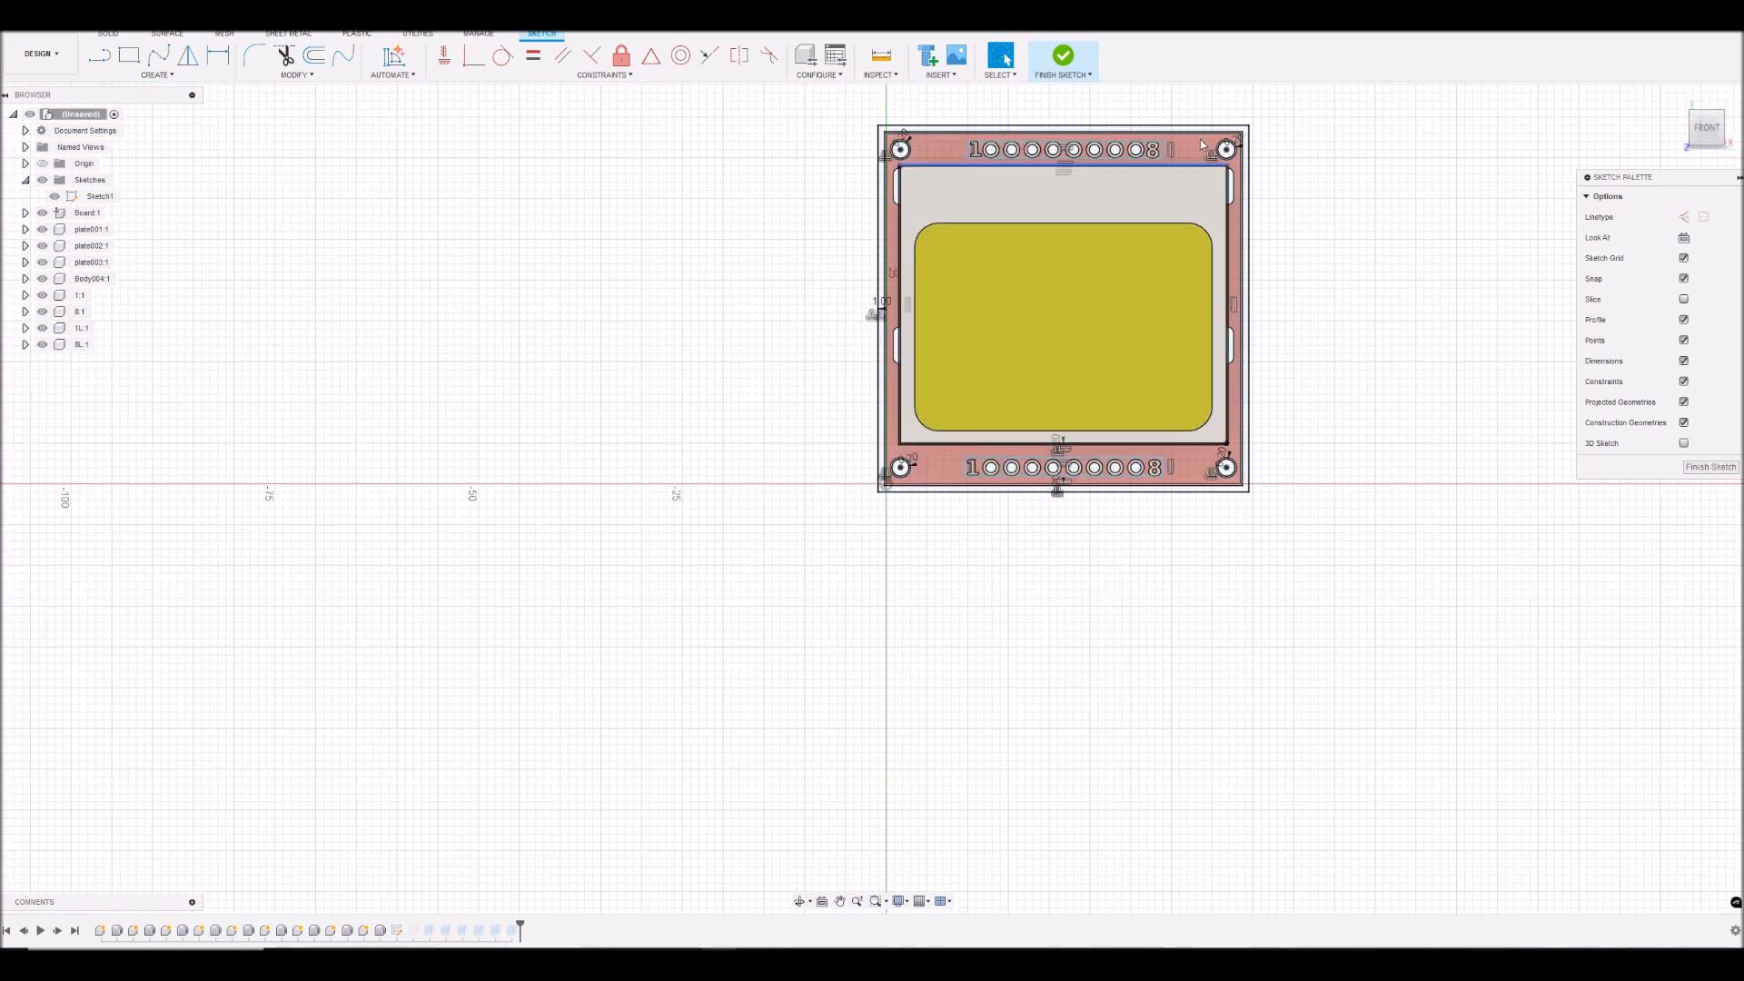
pyautogui.scroll(3, 1127, 134)
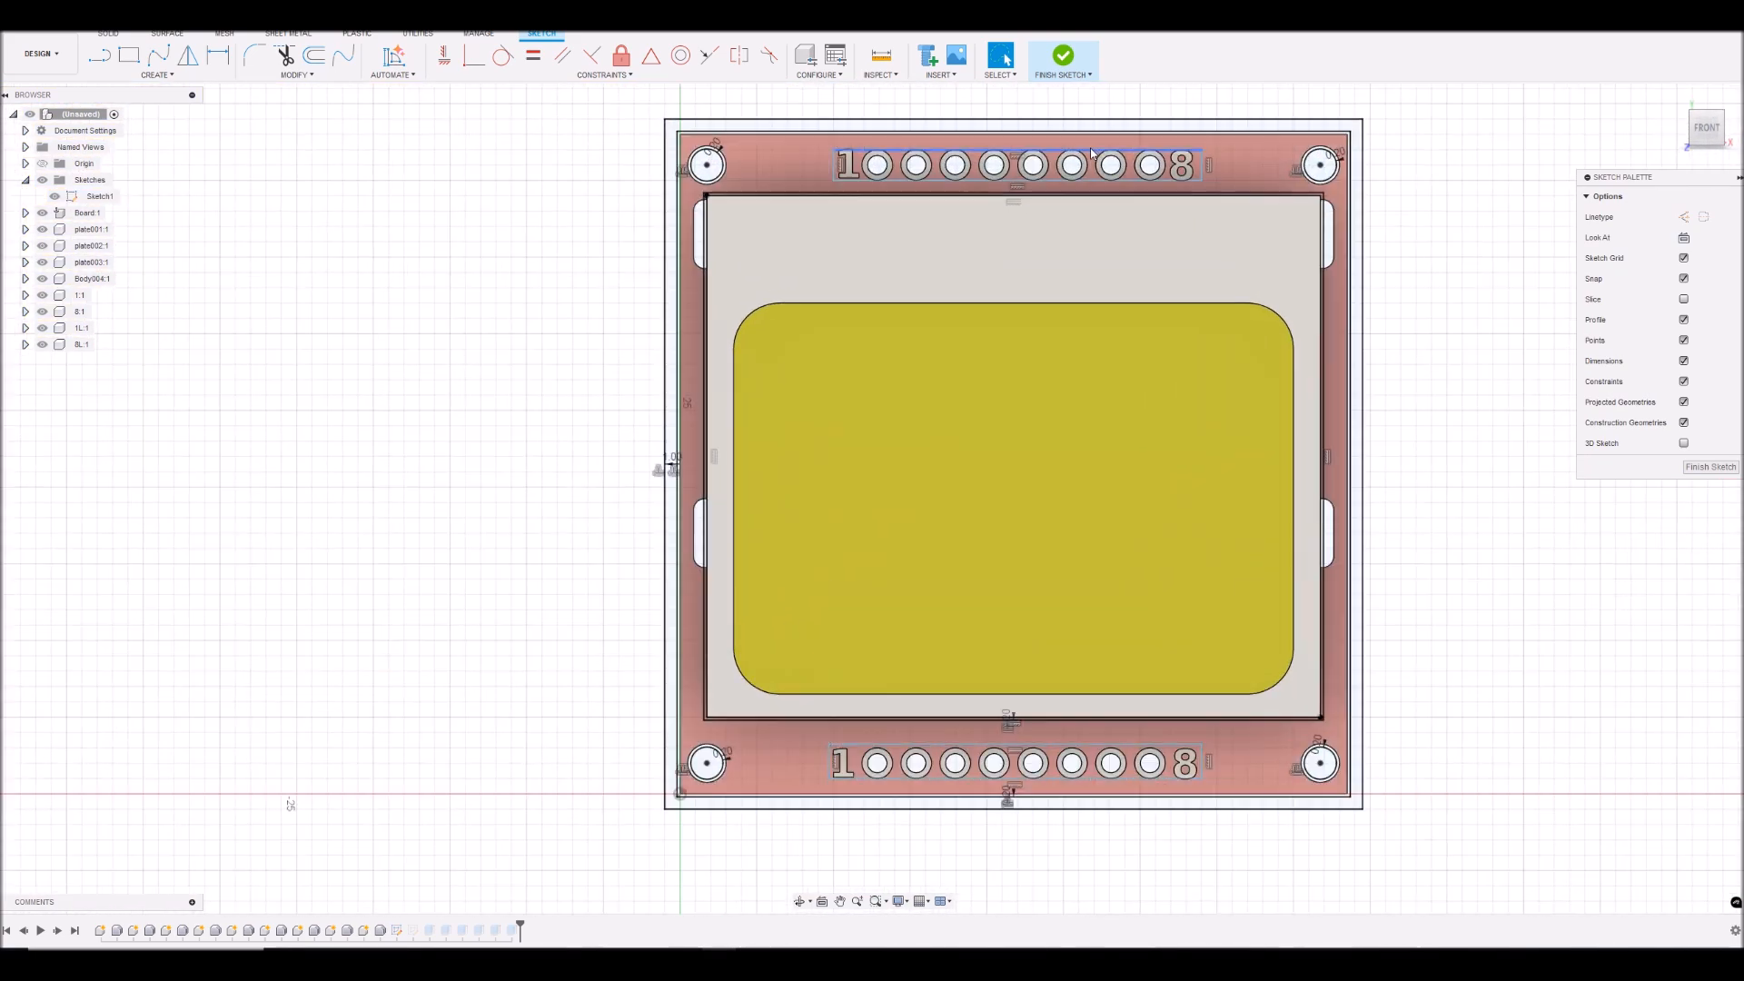
pyautogui.click(1708, 468)
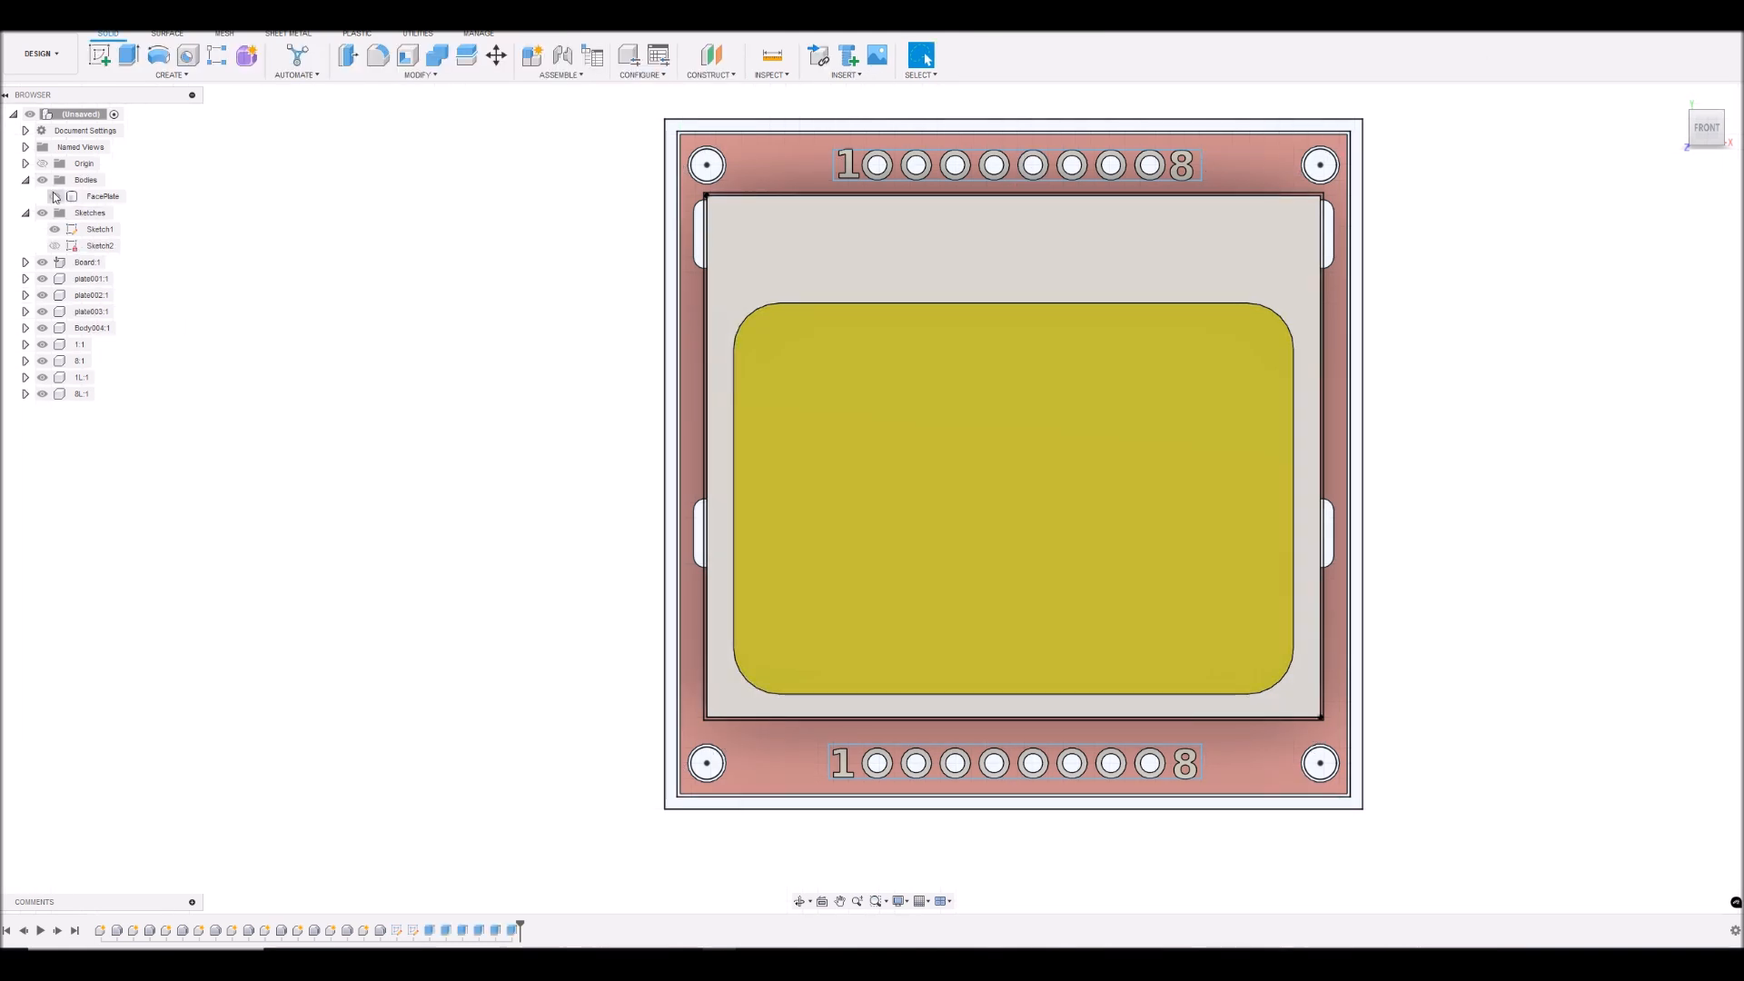
# - Show the FacePlate and start extruding Sketch1's outer rim profile around the board with a distance of -1 mm
pyautogui.click(54, 196)
pyautogui.moveTo(1708, 136); pyautogui.dragTo(1703, 37)
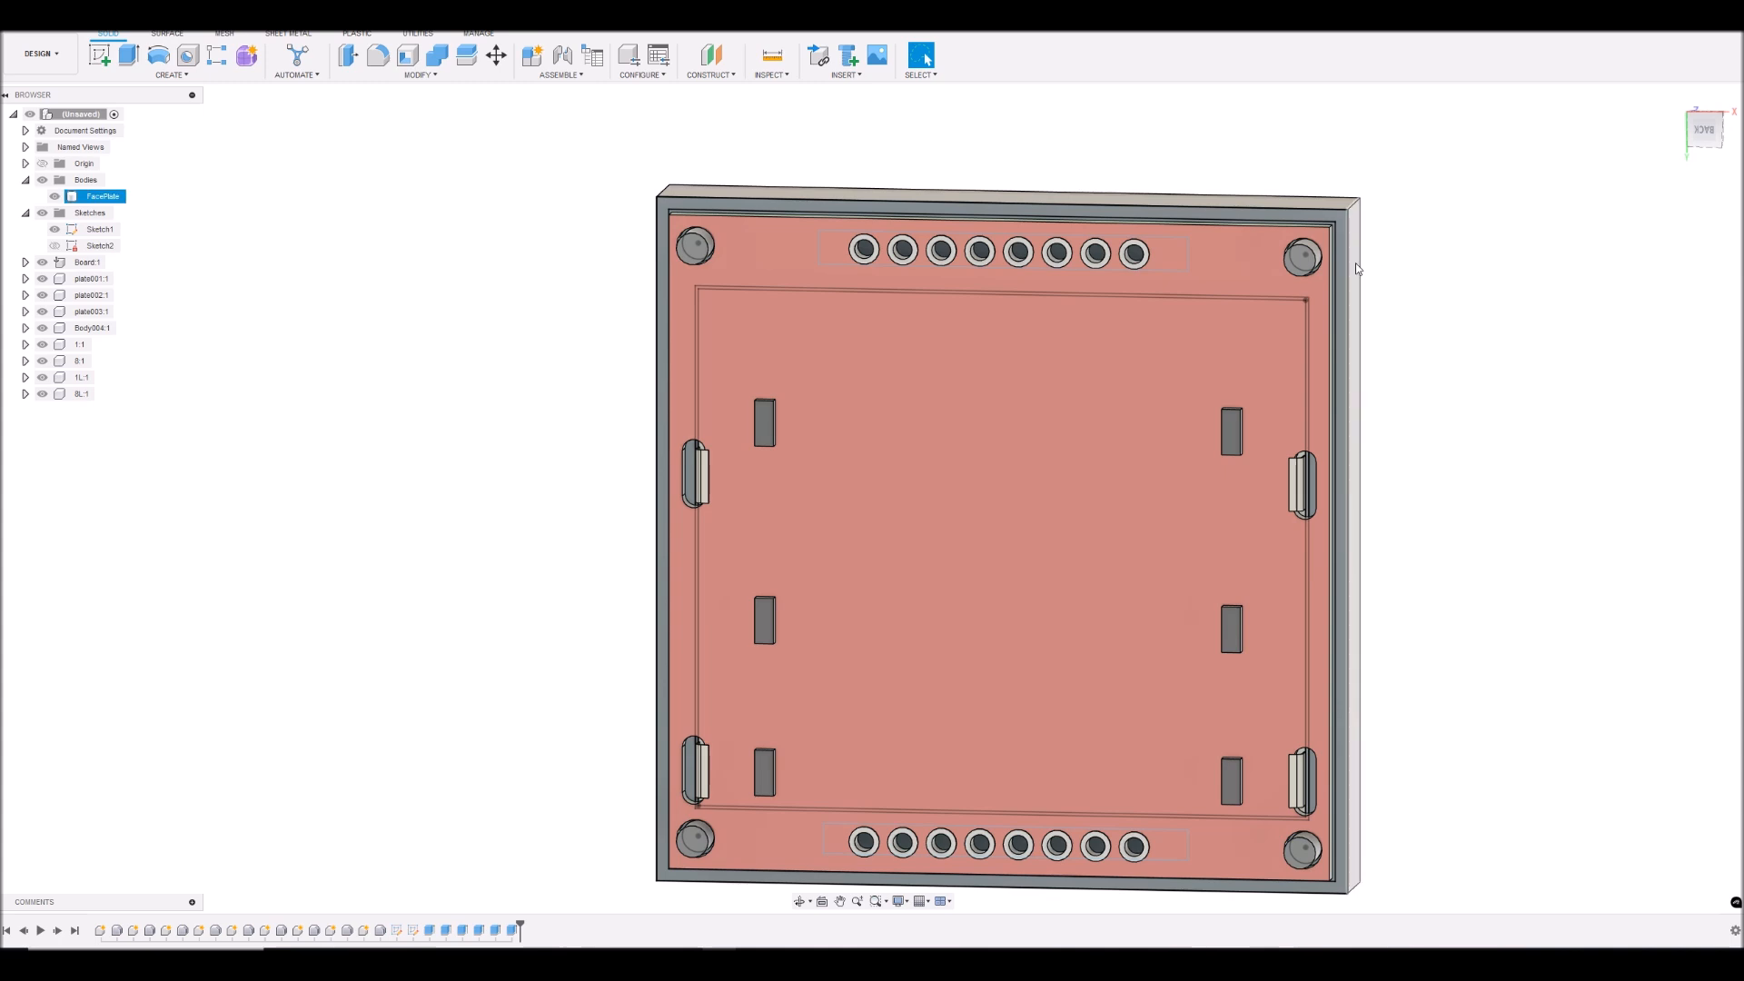
pyautogui.scroll(4, 1348, 265)
pyautogui.click(1349, 302)
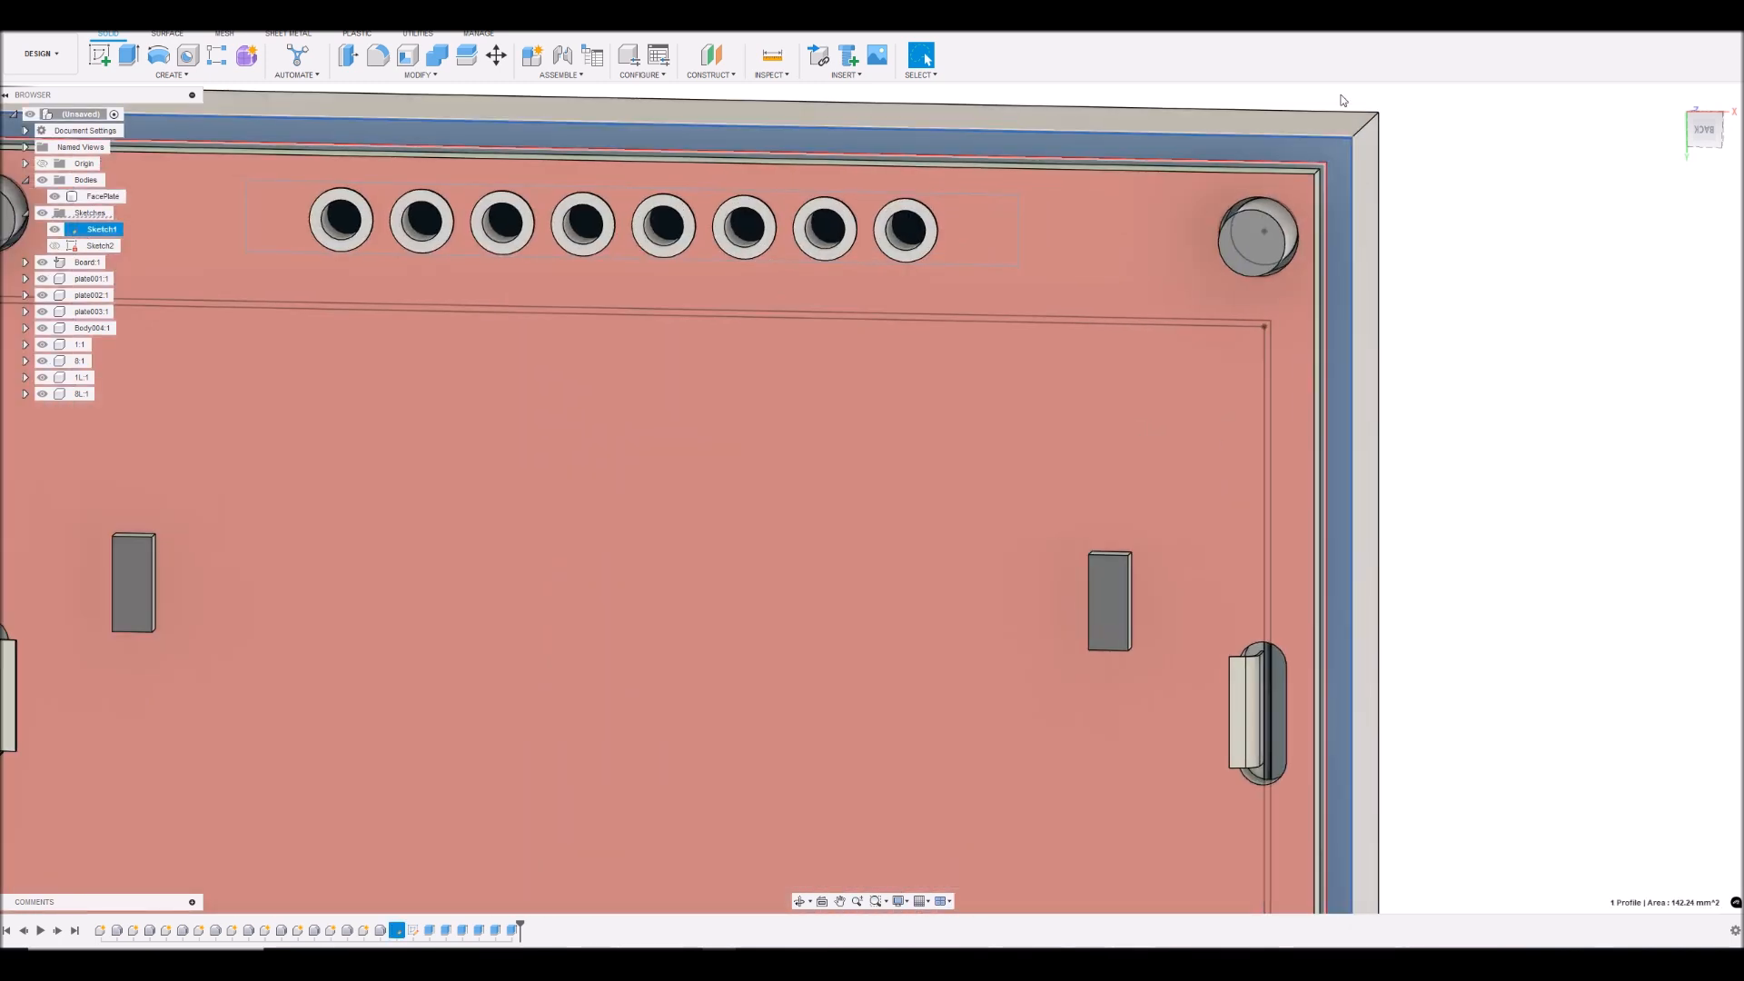
pyautogui.scroll(3, 1349, 345)
pyautogui.scroll(-4, 1349, 345)
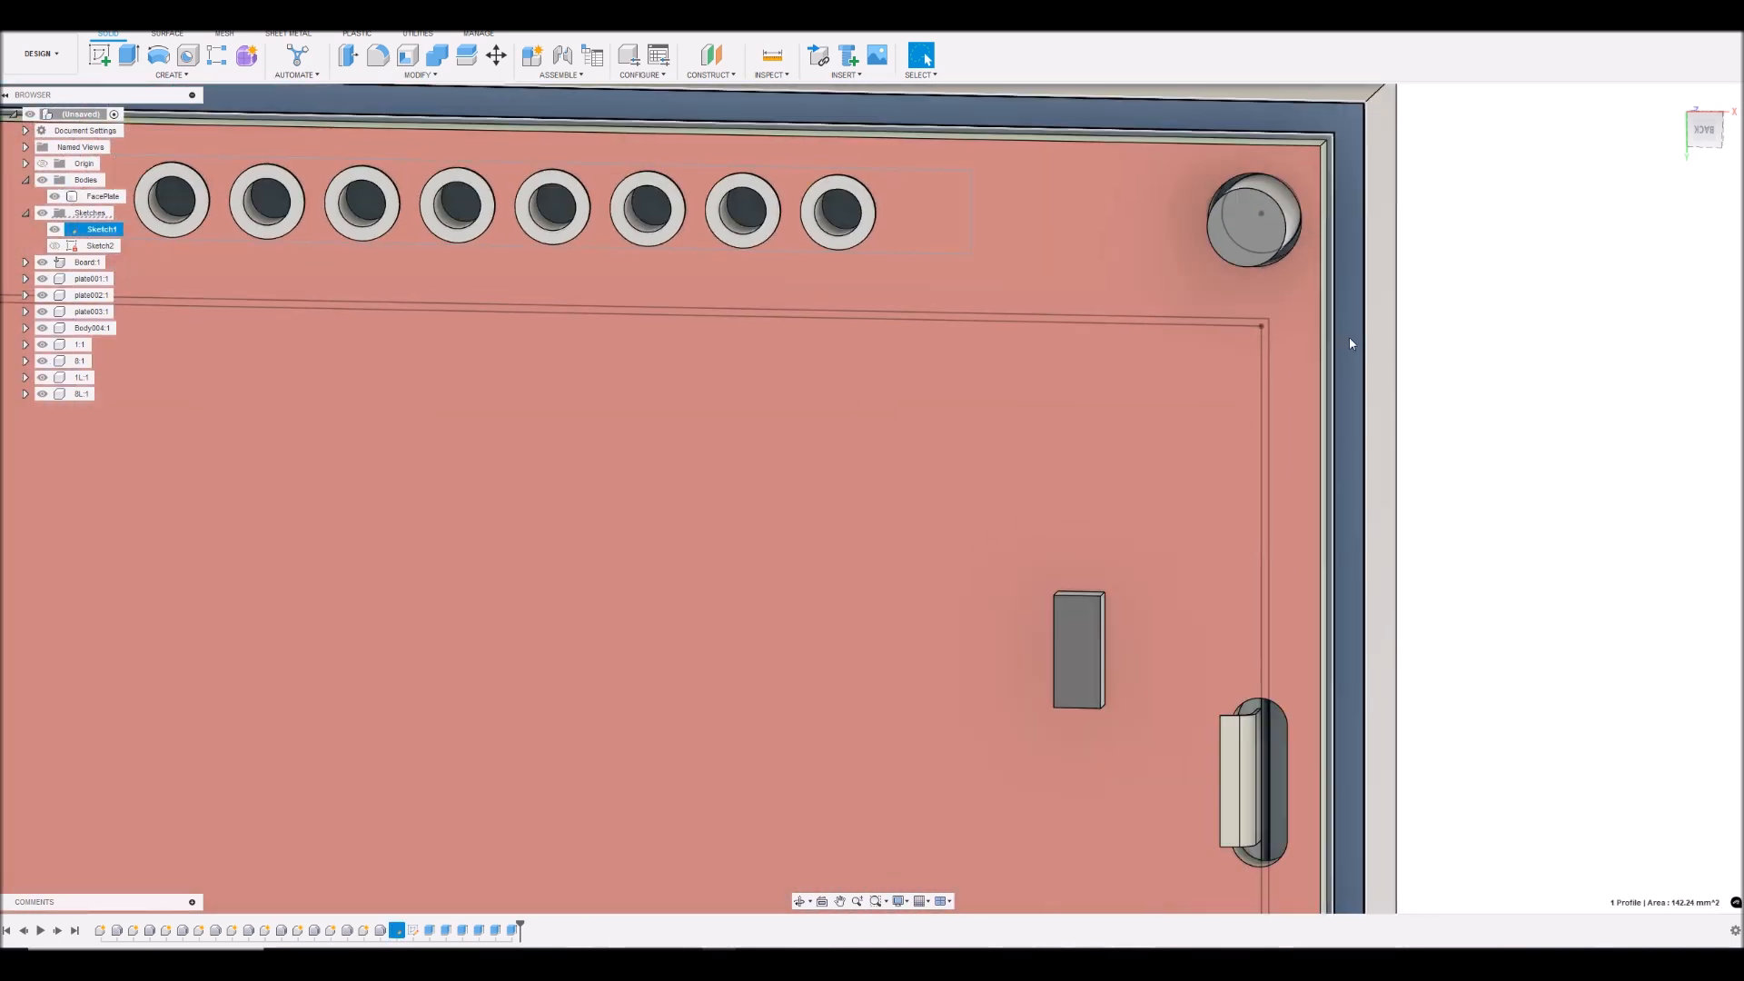
pyautogui.scroll(2, 1331, 236)
pyautogui.scroll(-4, 1503, 259)
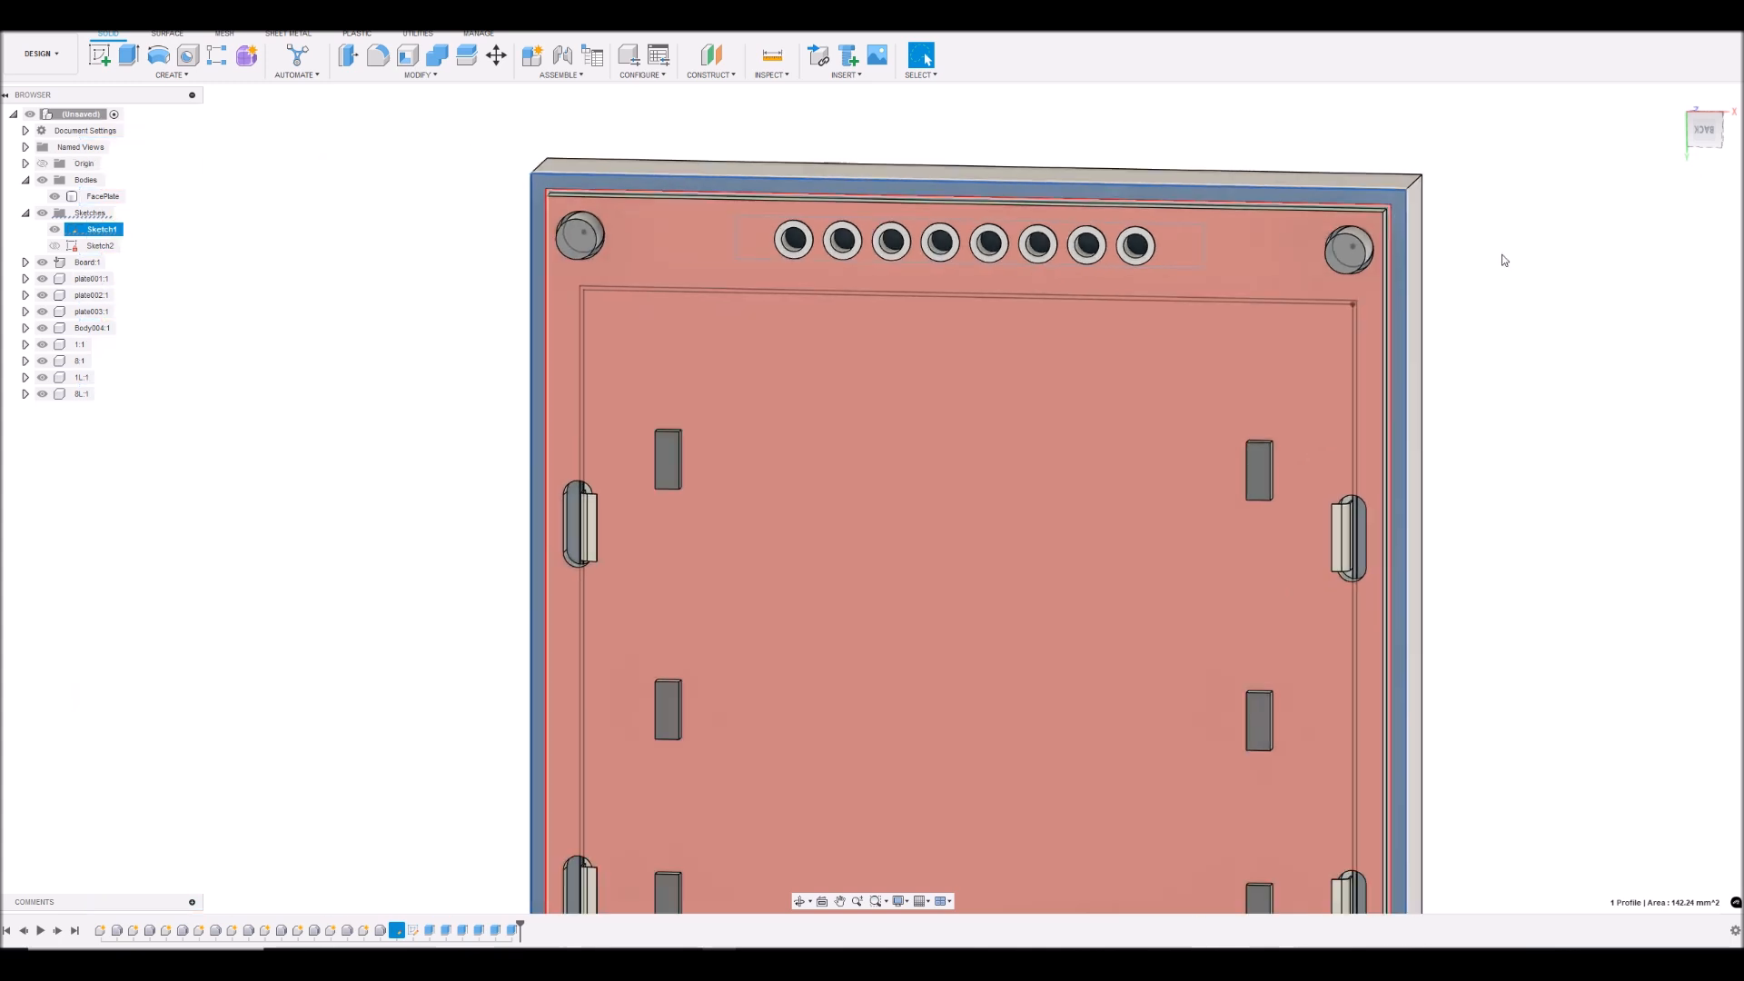
pyautogui.click(129, 56)
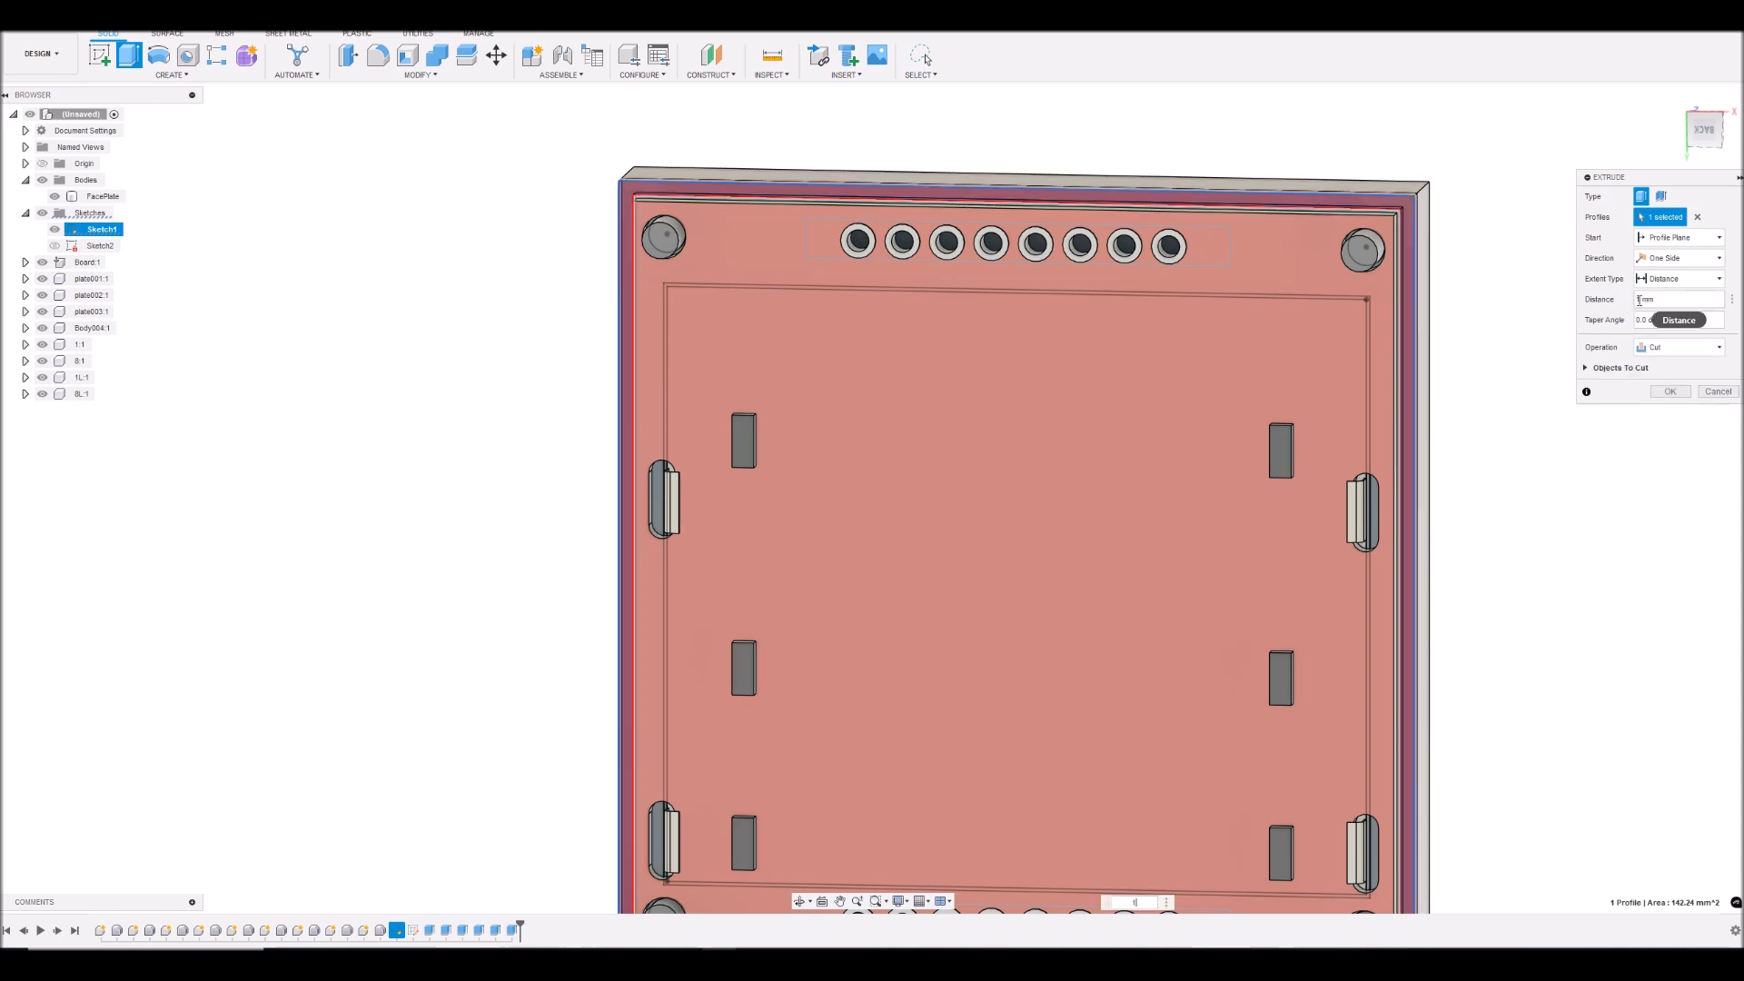
pyautogui.write('-')
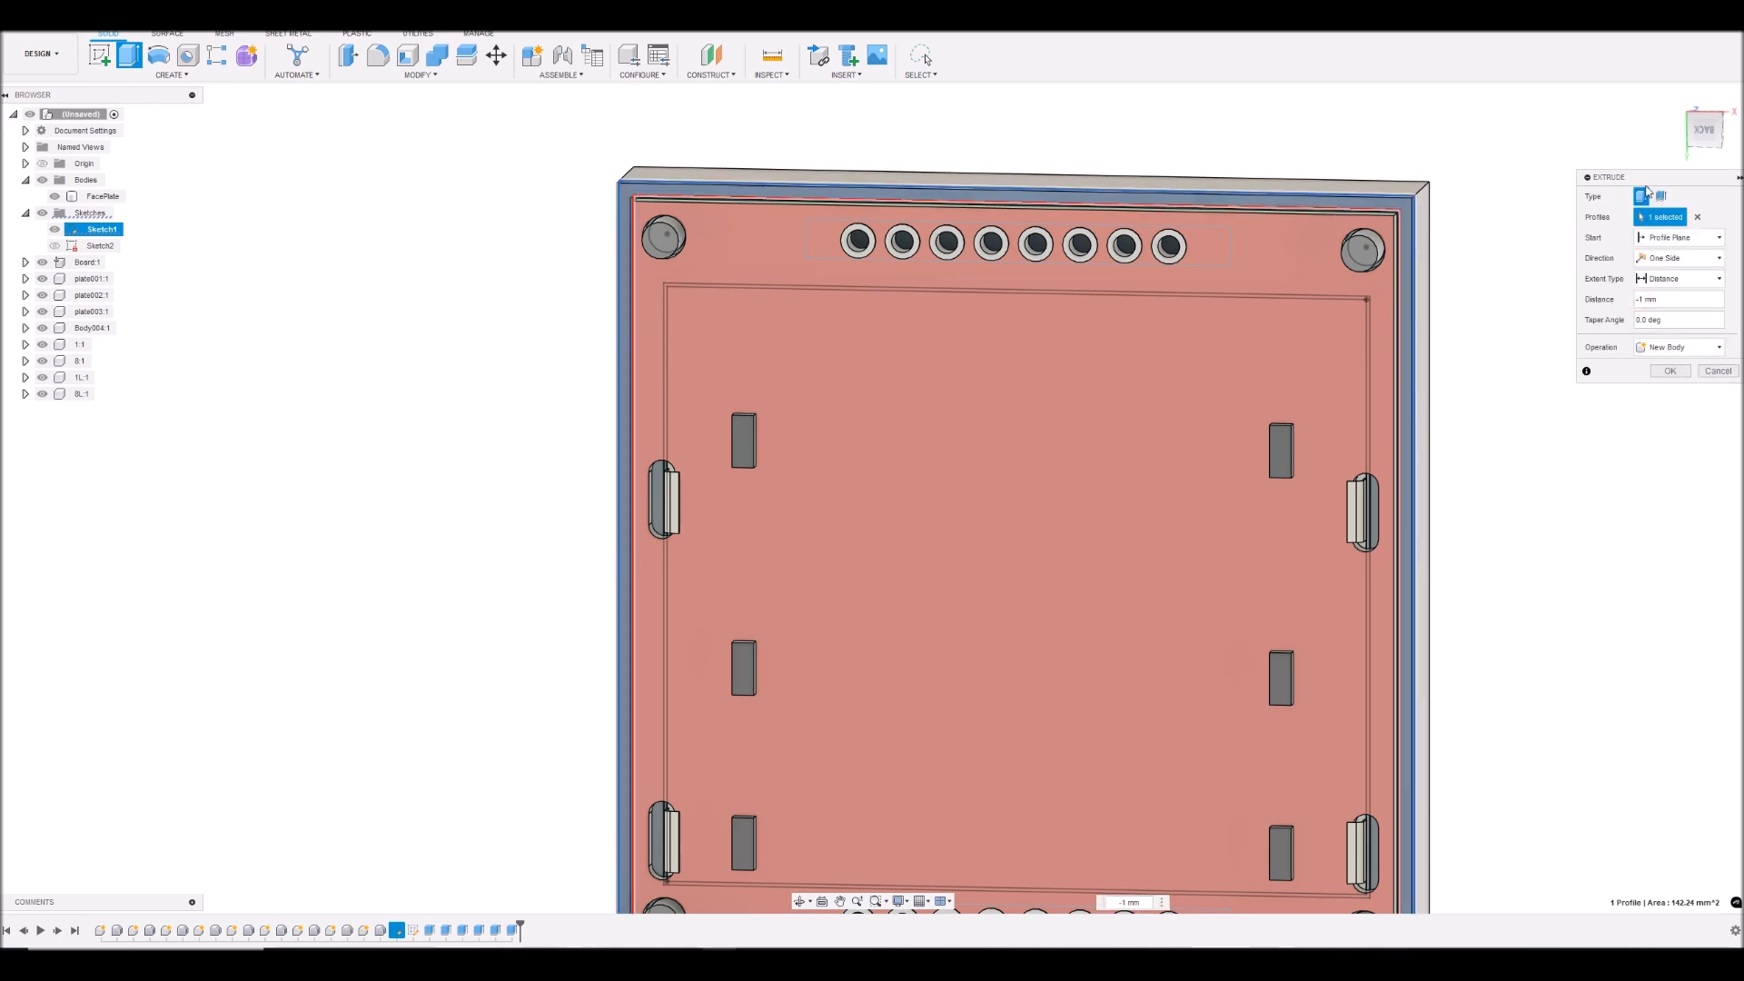
# - Set the rim extrusion's direction to Symmetric and its operation to Join
pyautogui.click(1708, 111)
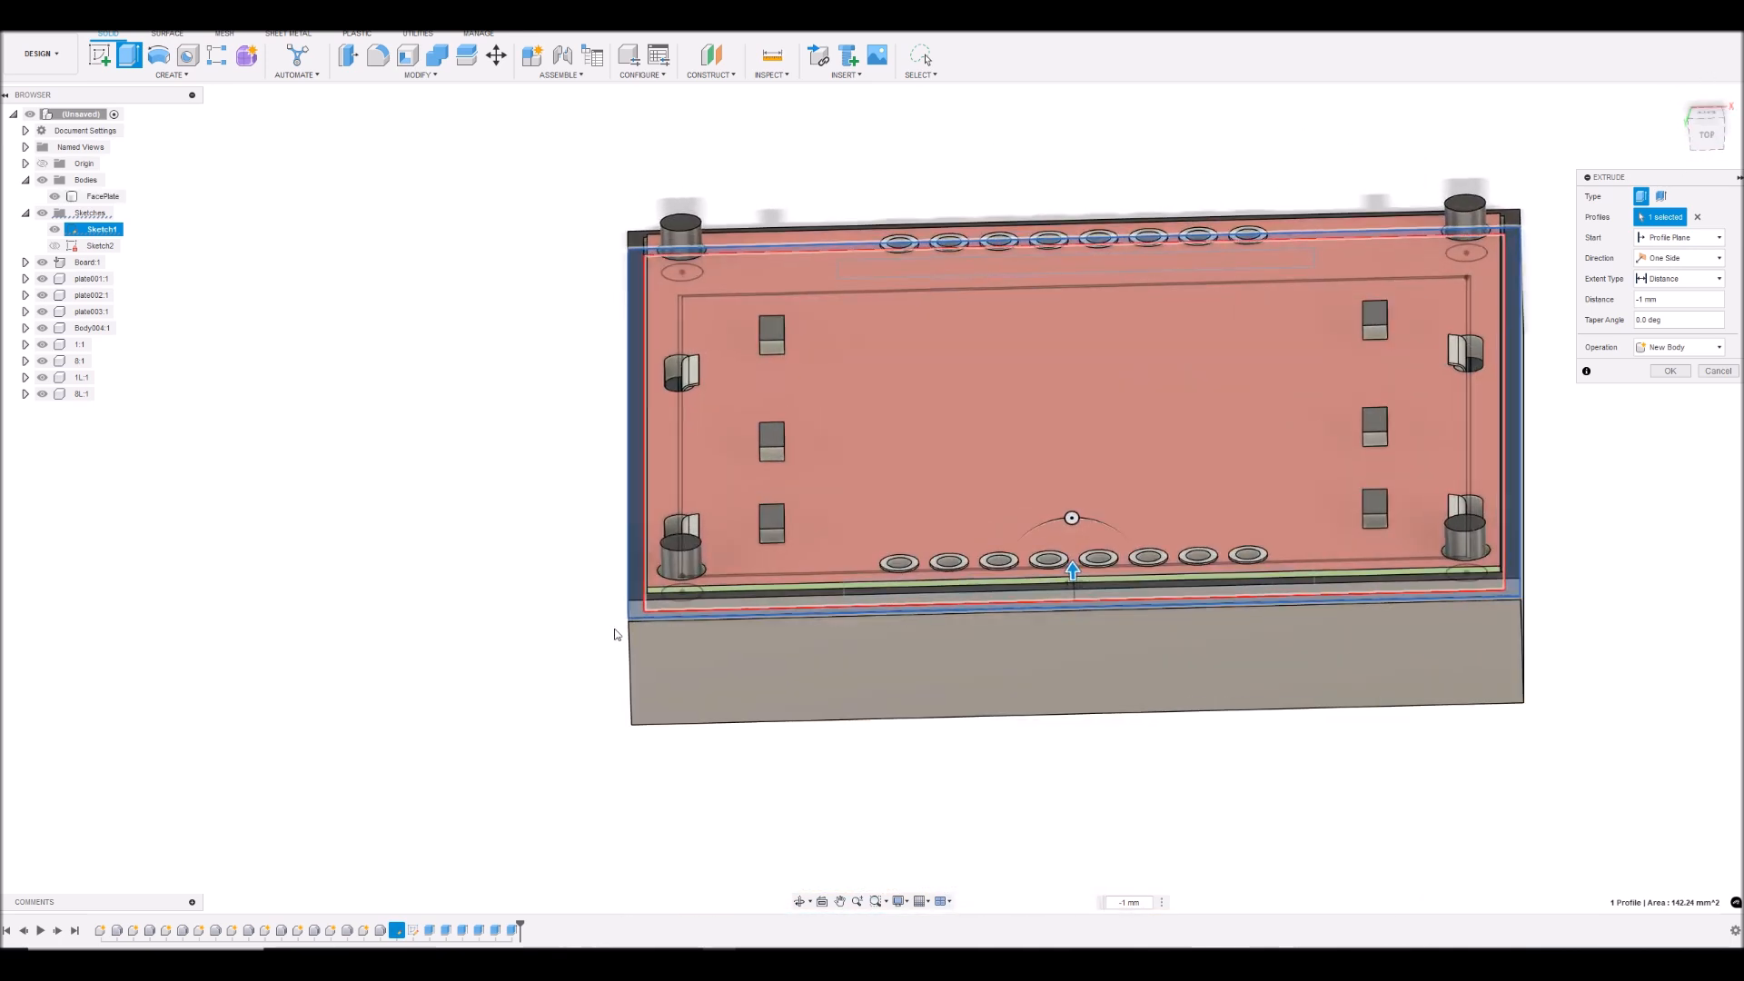
pyautogui.scroll(5, 695, 580)
pyautogui.scroll(5, 718, 636)
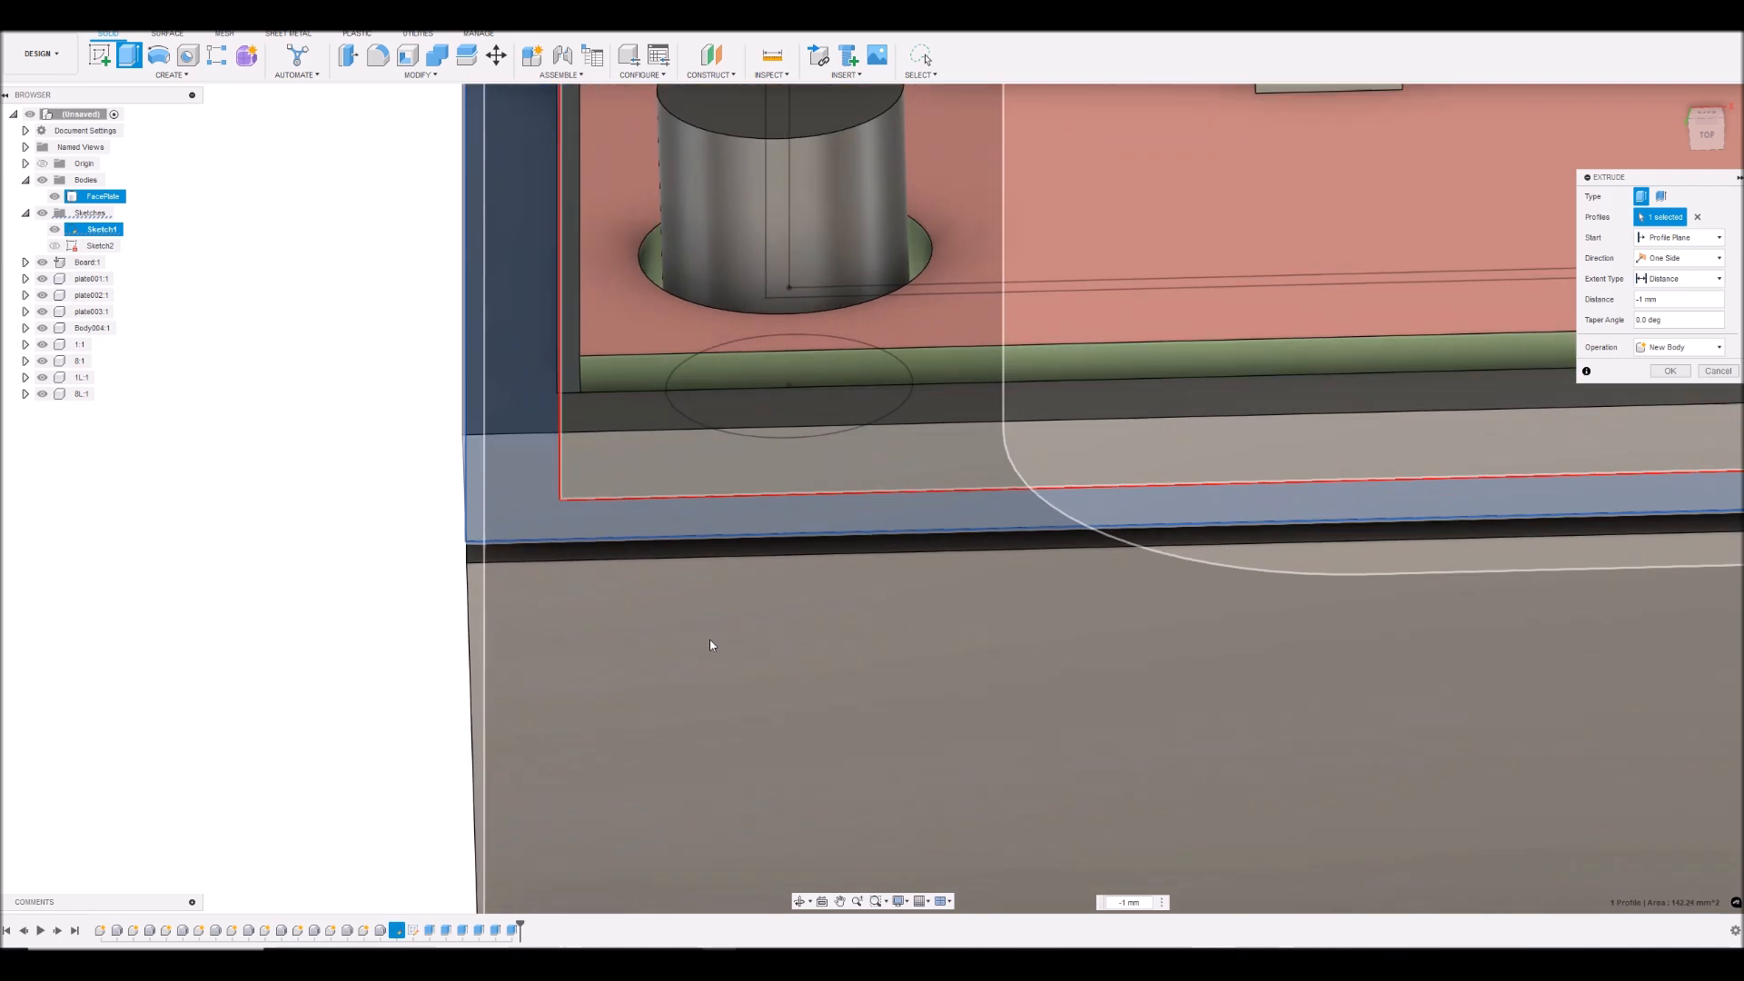
pyautogui.scroll(-4, 706, 645)
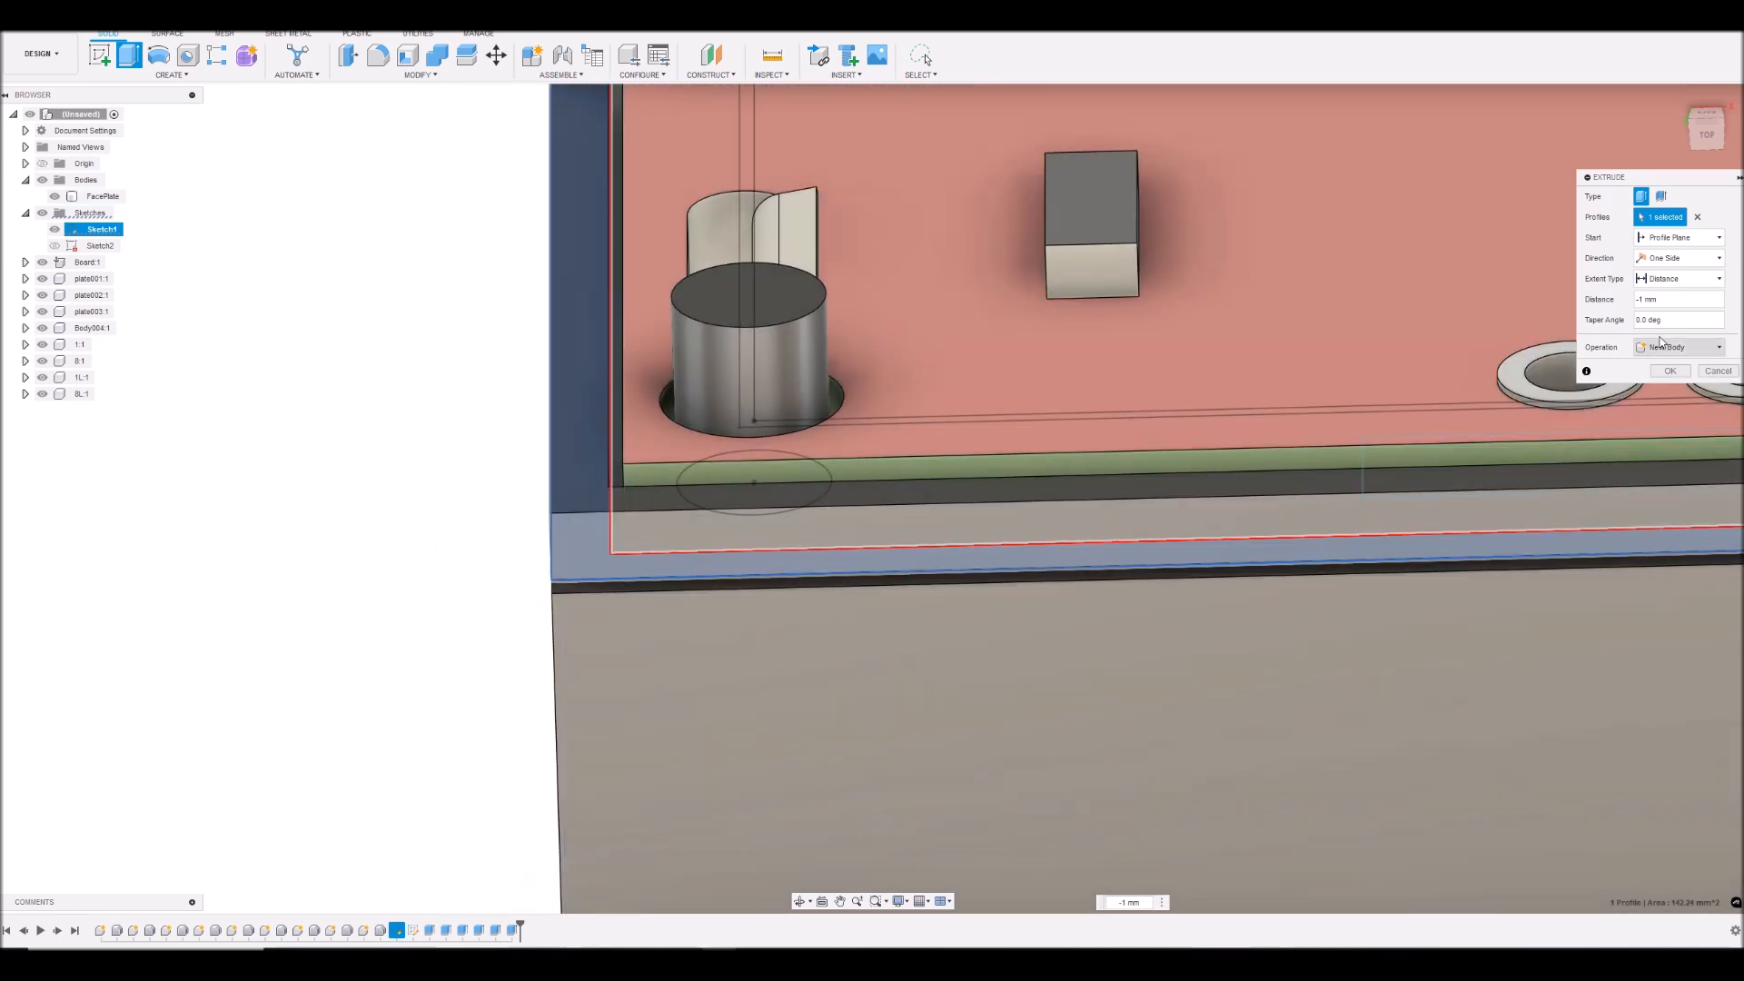
pyautogui.click(1680, 258)
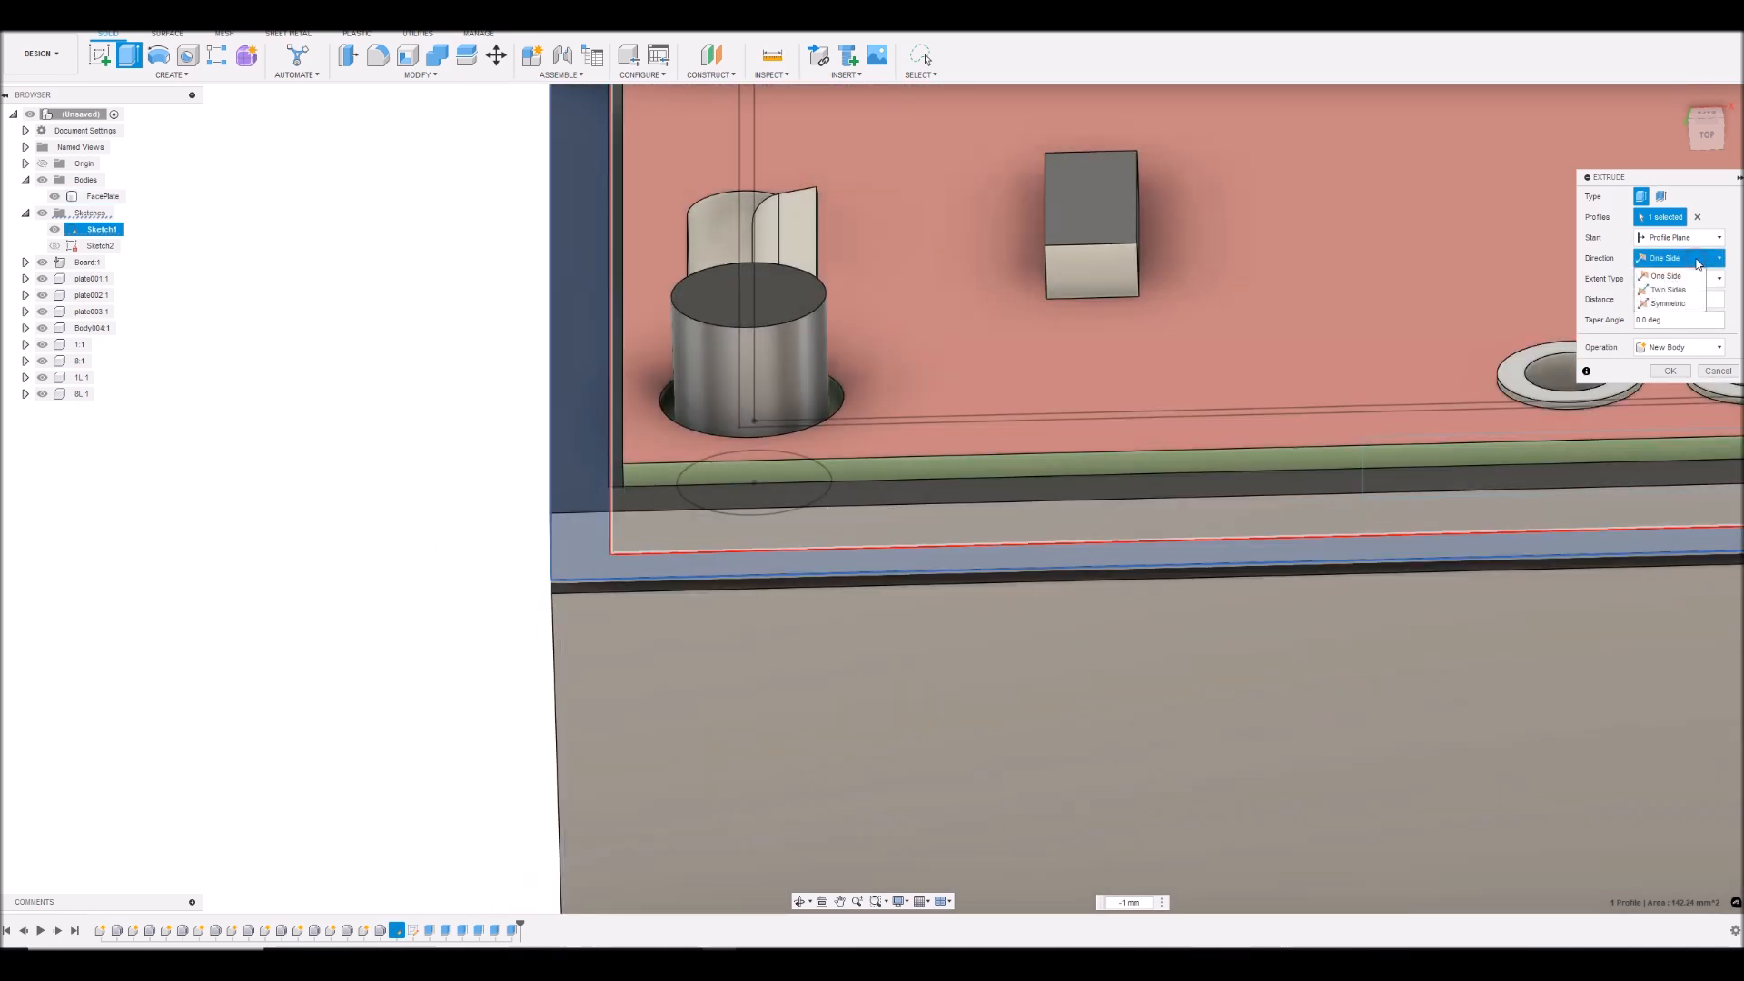
pyautogui.click(1681, 305)
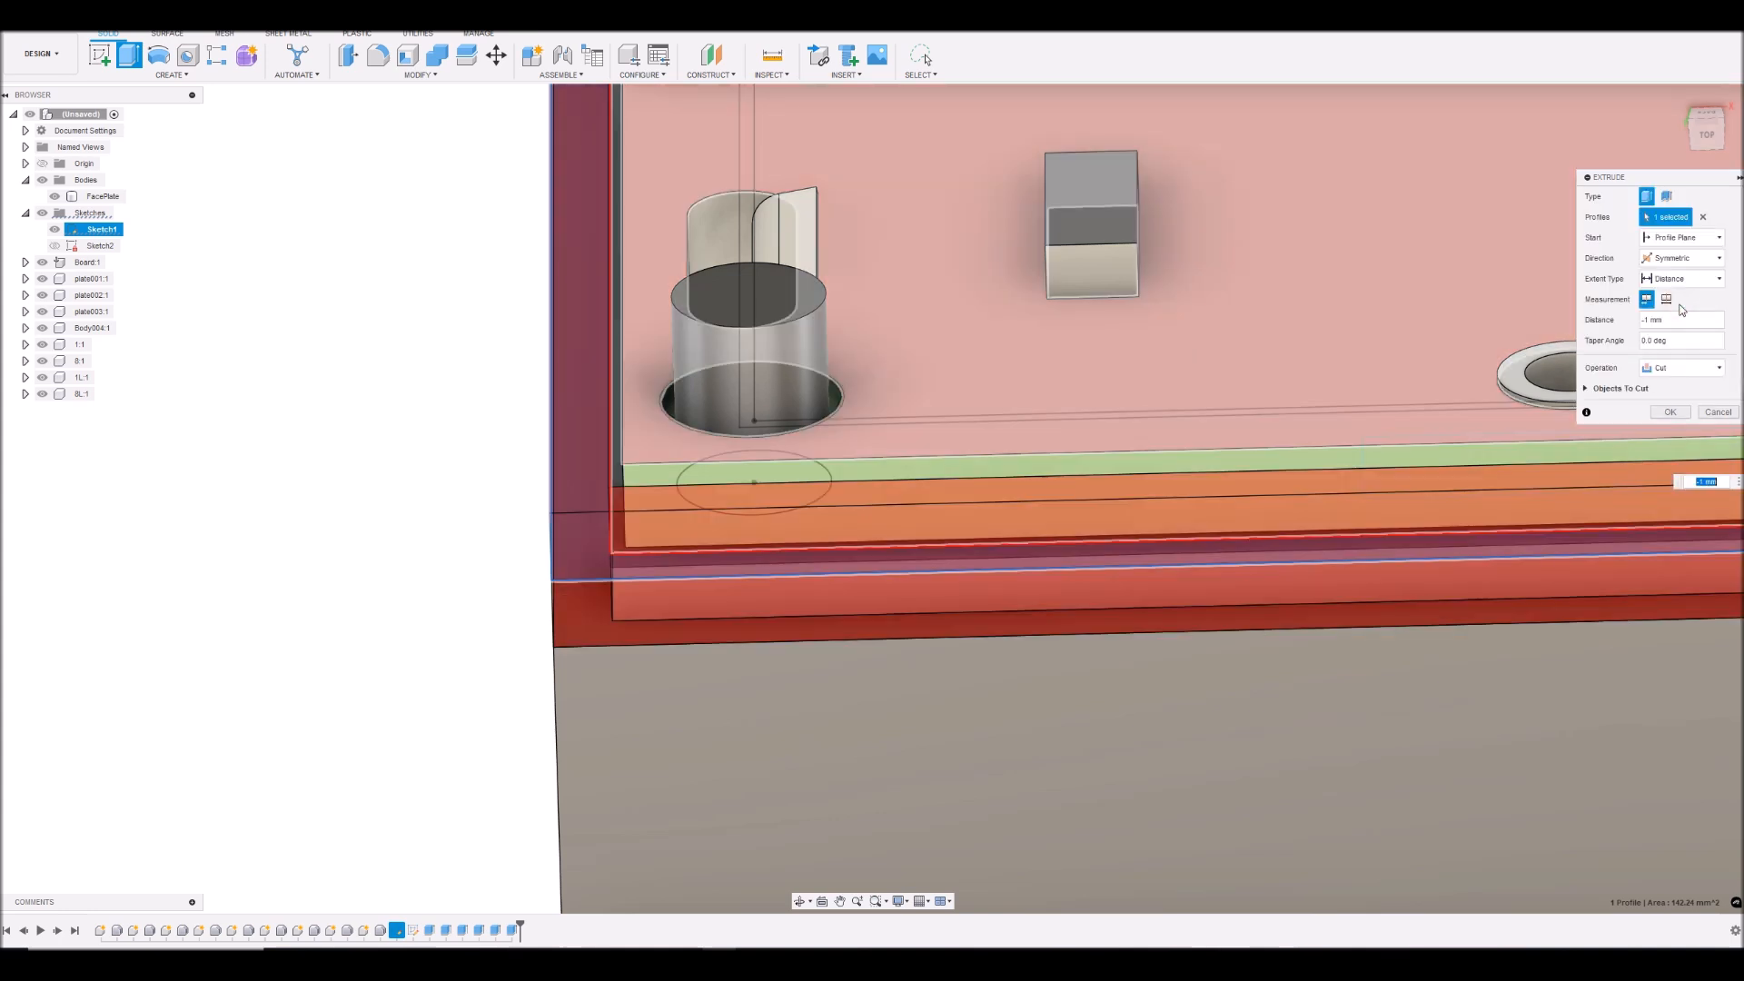
pyautogui.click(1686, 367)
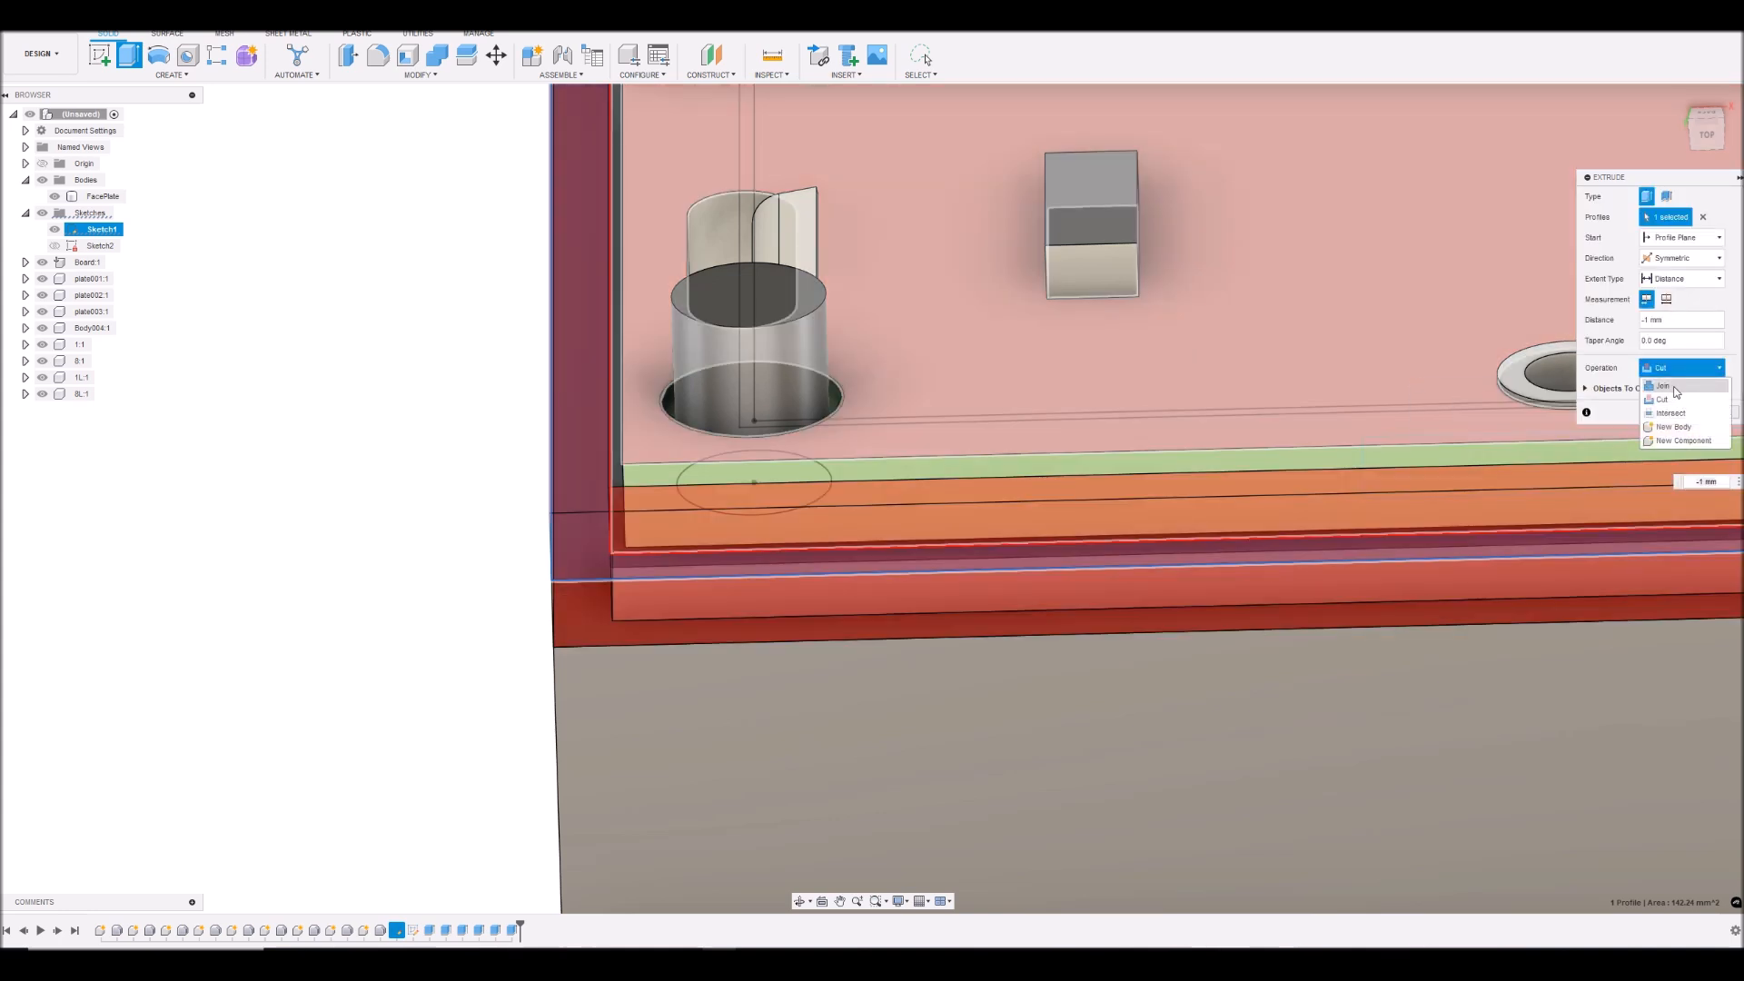
pyautogui.click(1677, 387)
# - Set the symmetric rim extrusion's distance to -1.5 mm
pyautogui.scroll(-8, 1035, 481)
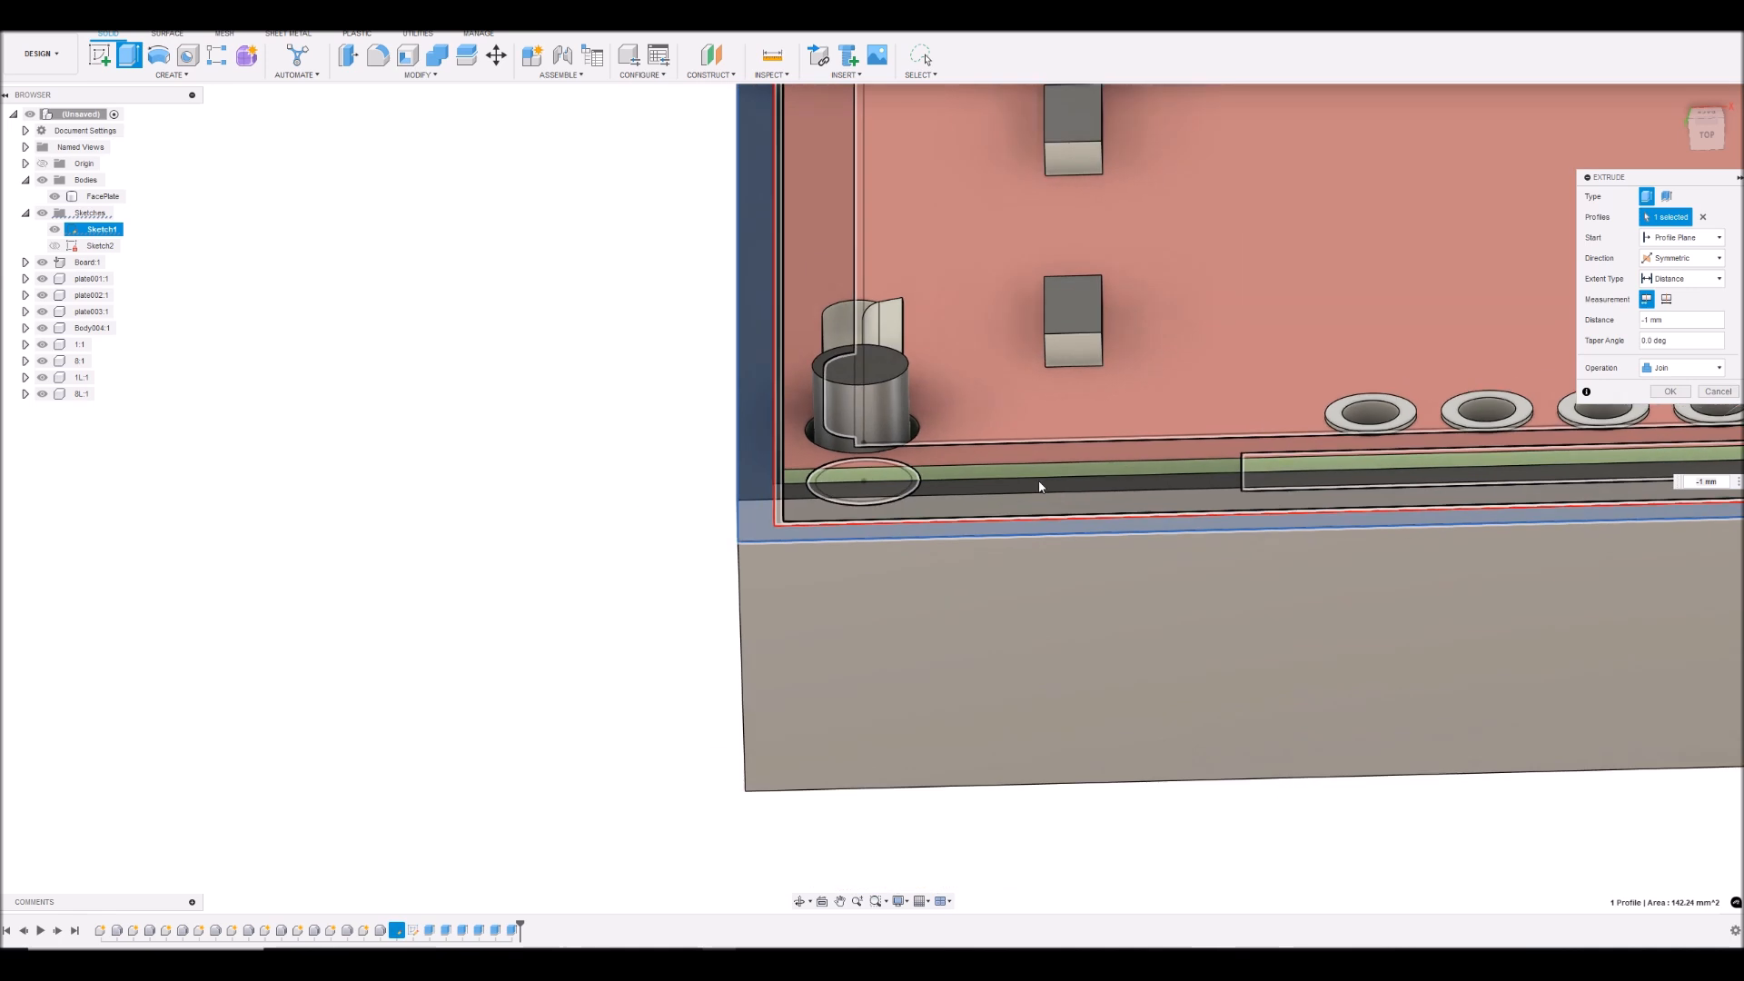
pyautogui.scroll(-2, 1040, 479)
pyautogui.scroll(6, 1314, 473)
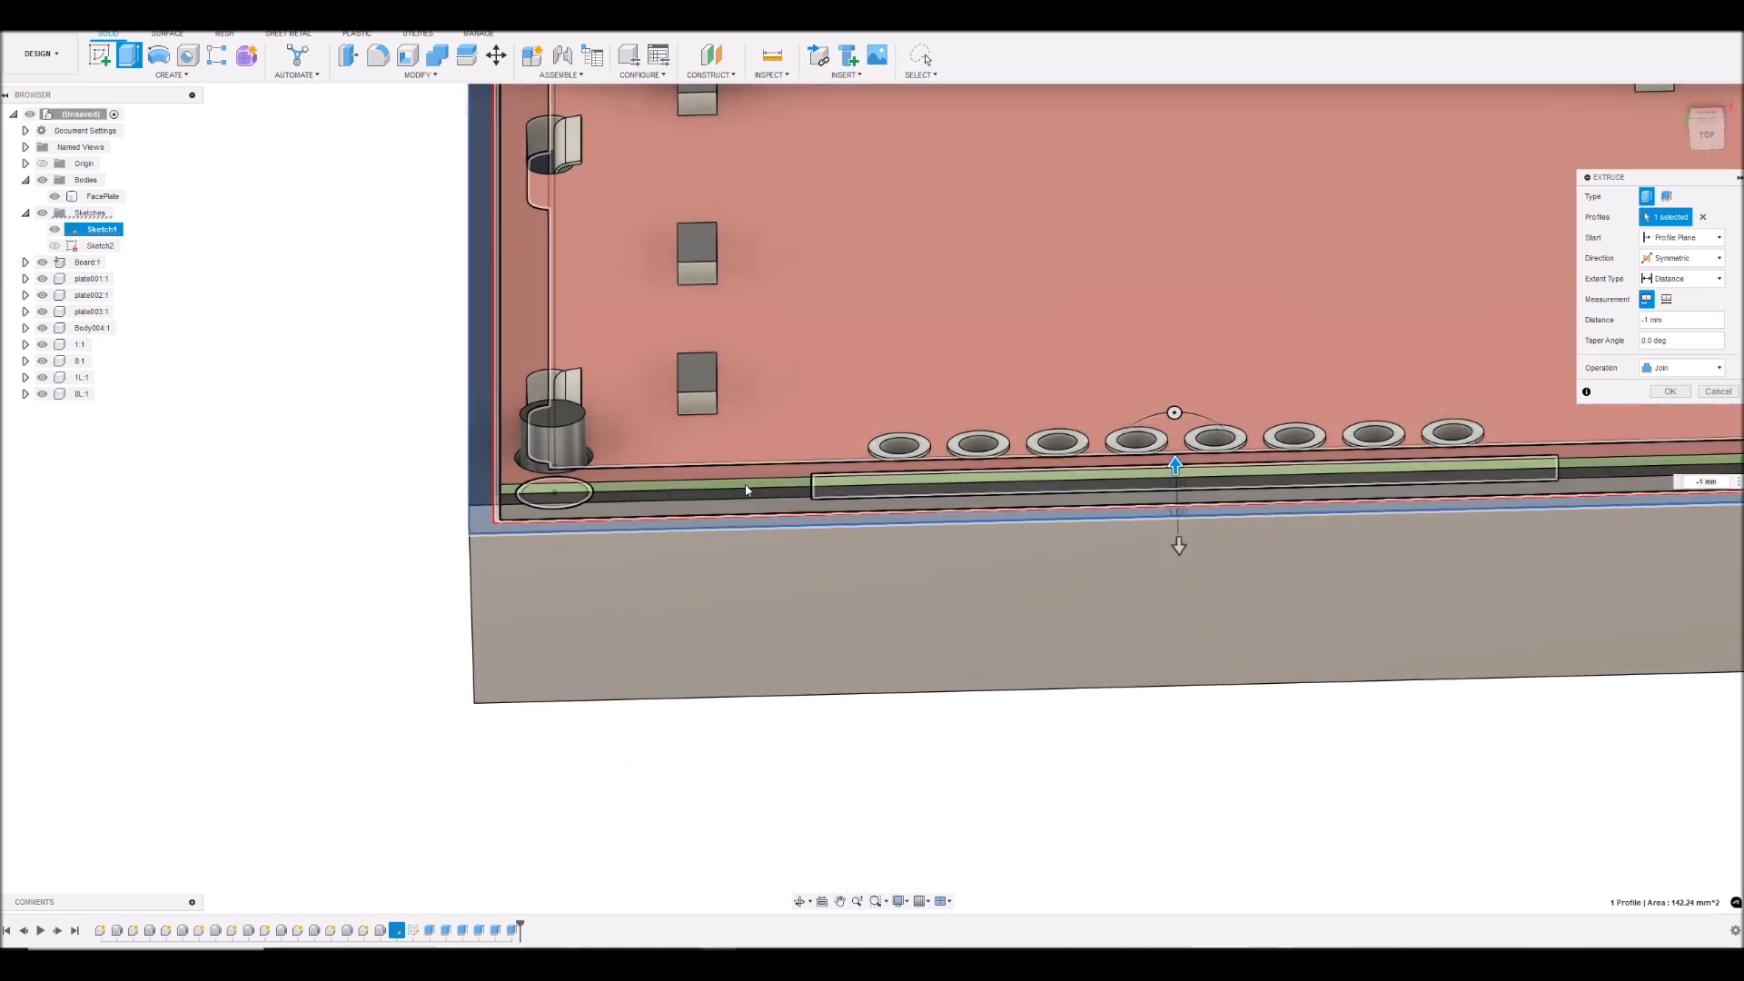
pyautogui.scroll(5, 455, 495)
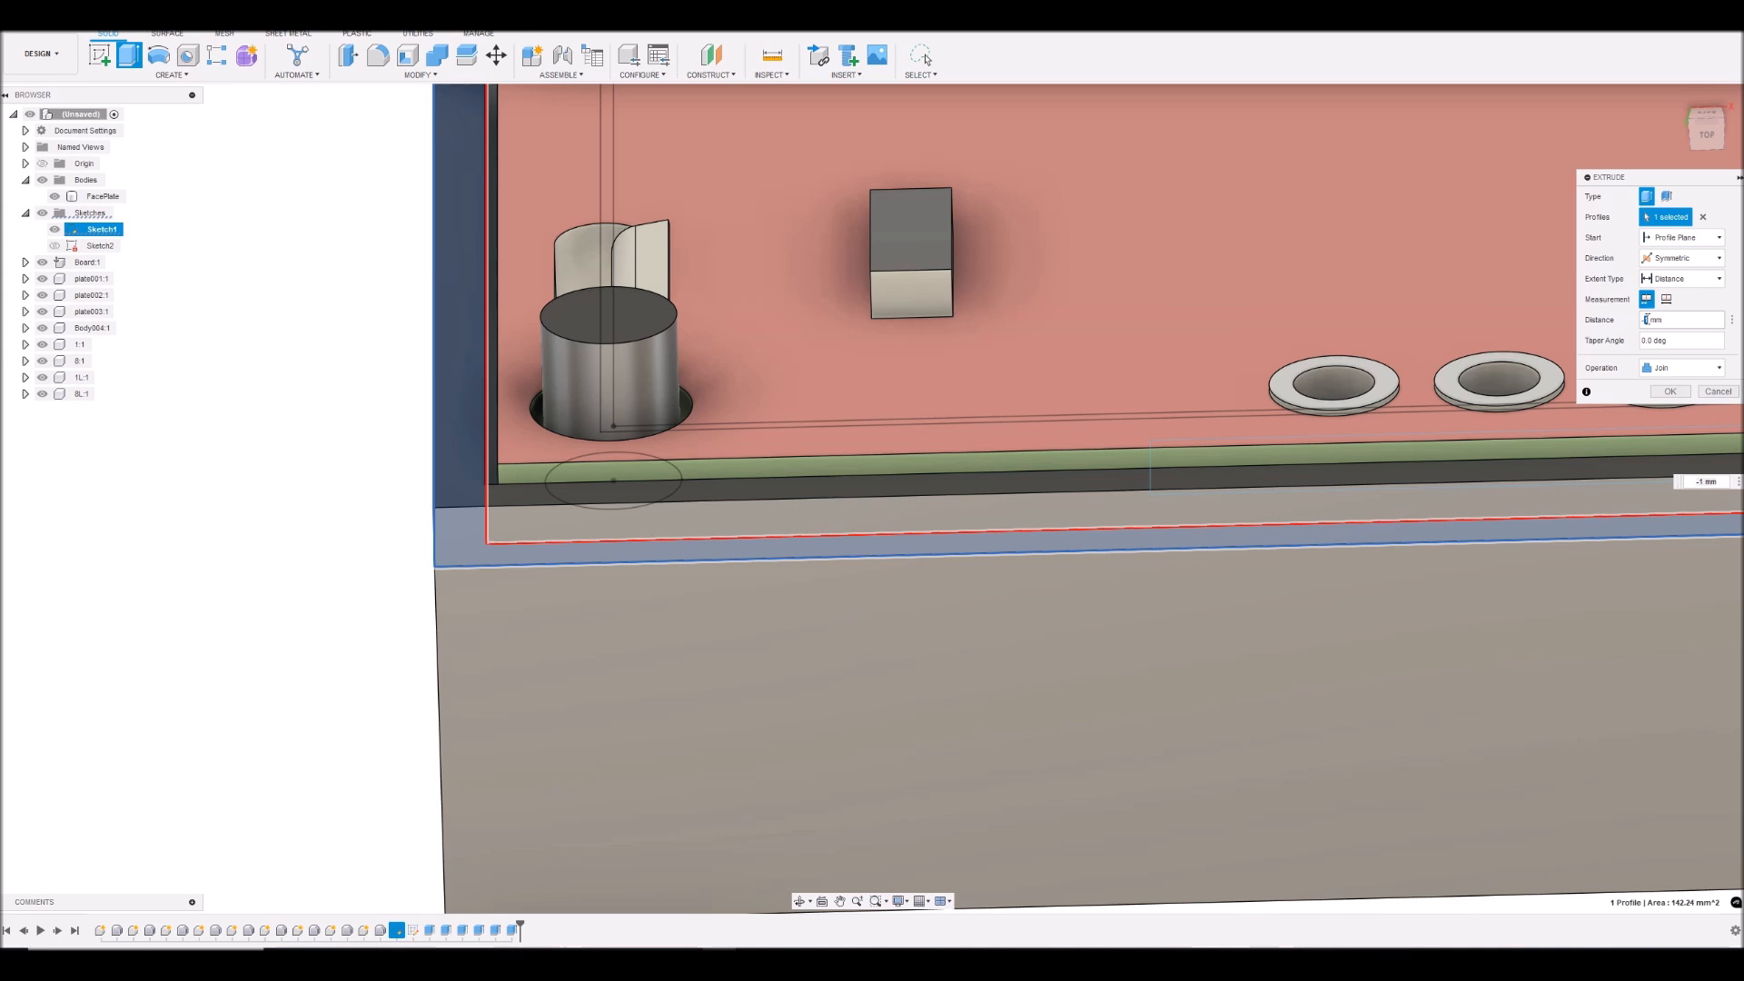
pyautogui.write('2')
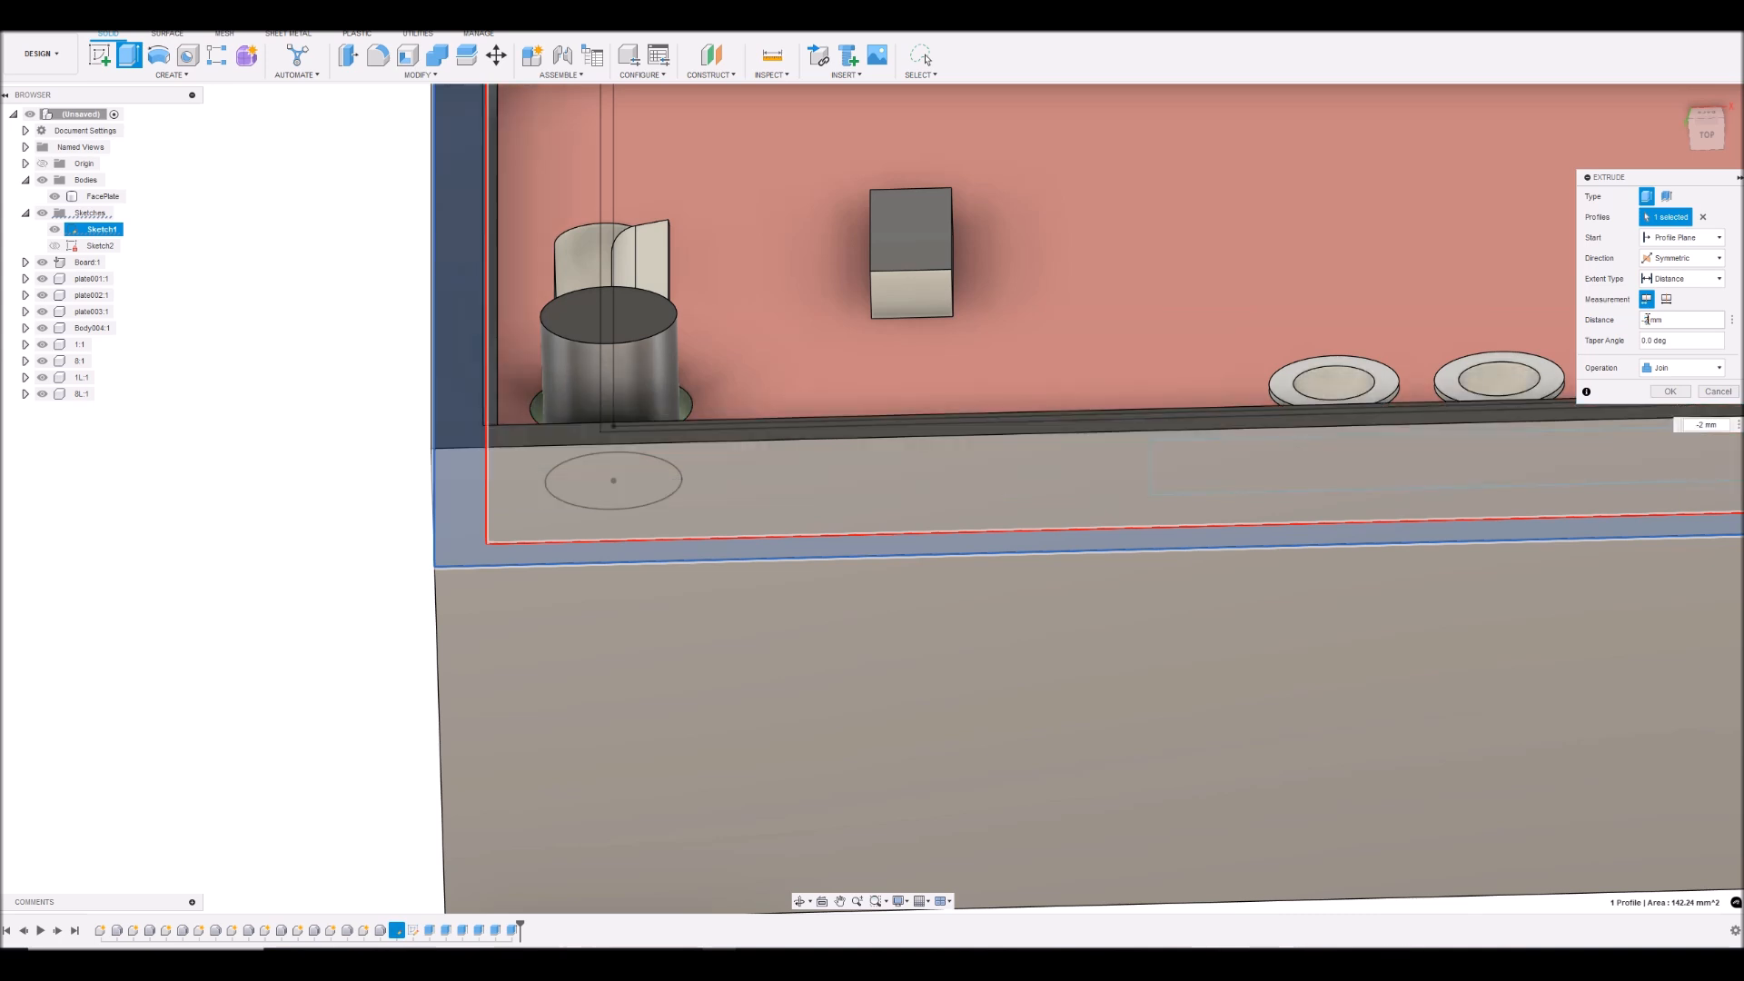
pyautogui.write('1')
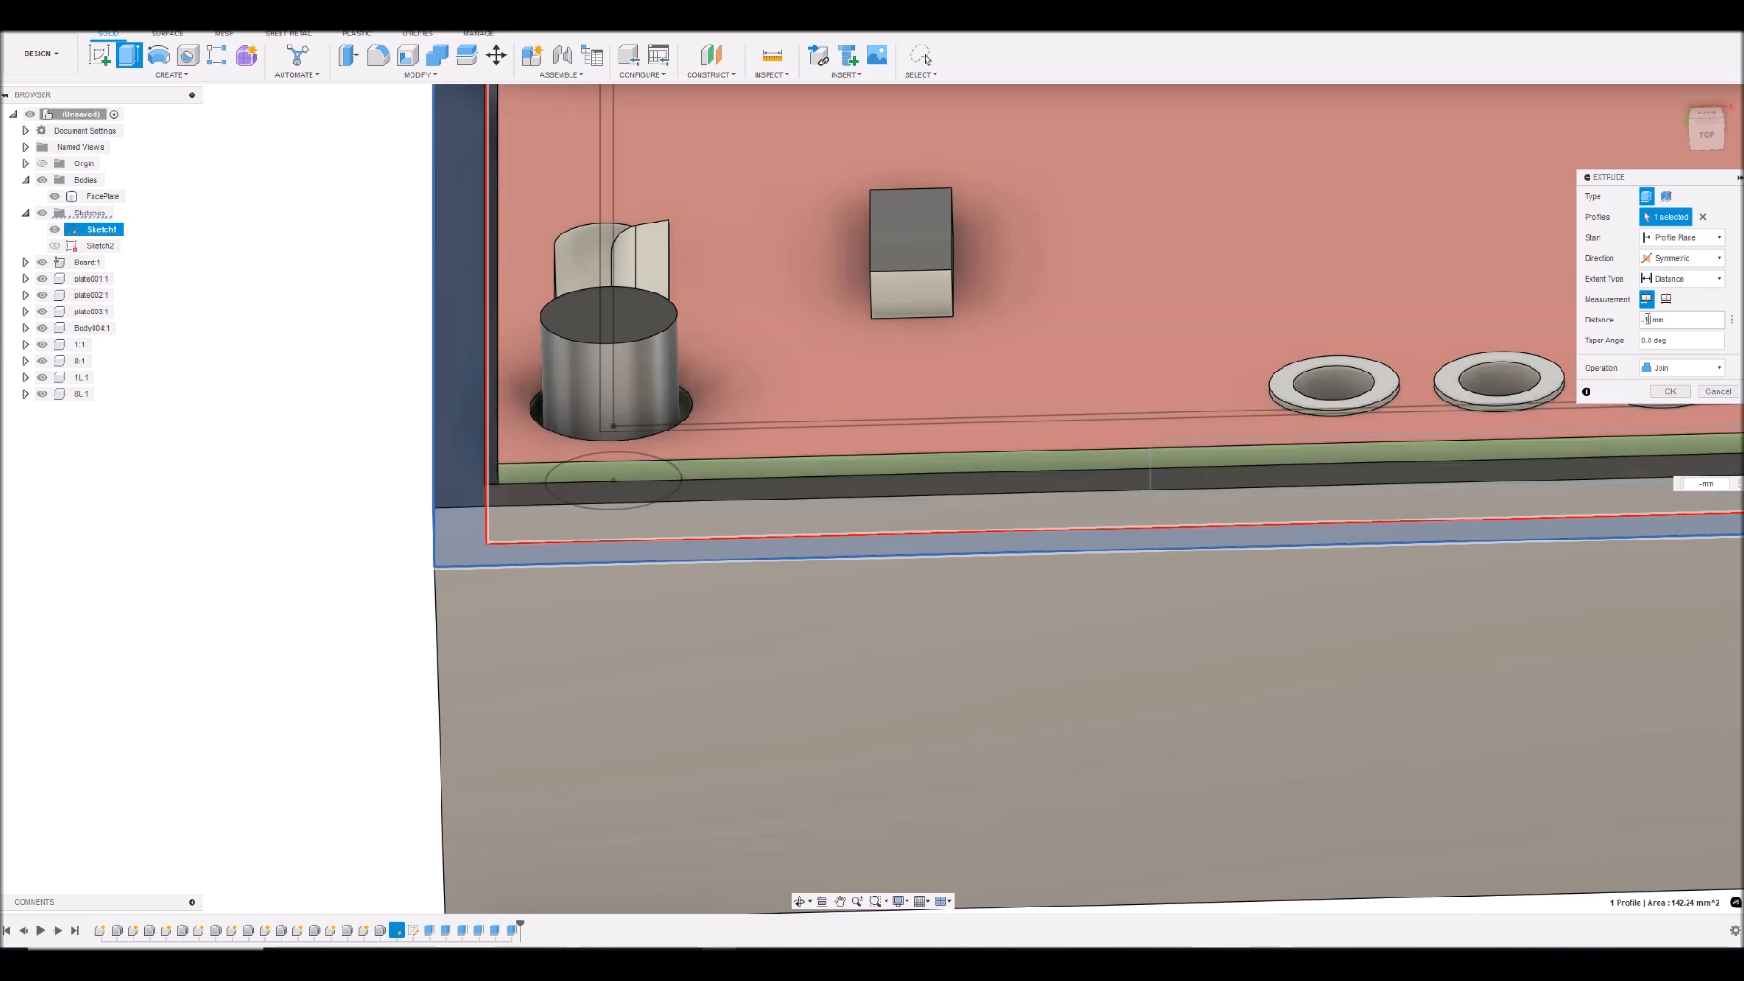
pyautogui.write('.5')
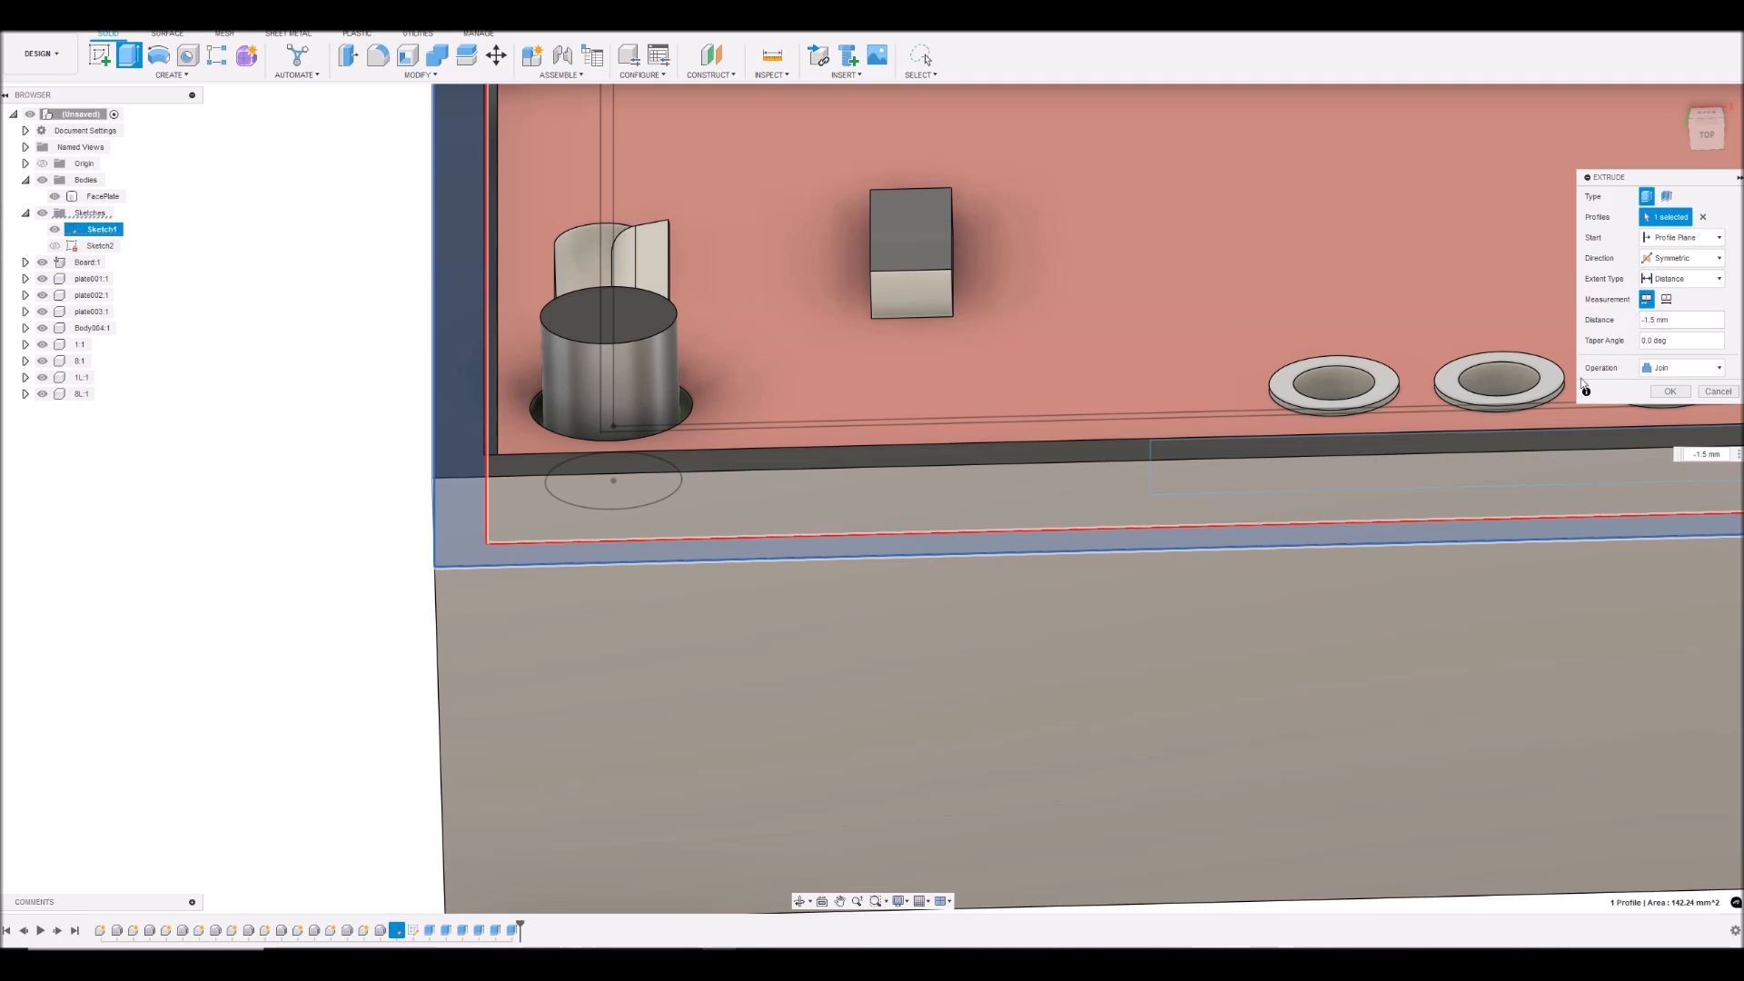
# - Check the rim preview from the rear side with the board and LCD components hidden, and complete the joined extrusion
pyautogui.scroll(-10, 1245, 432)
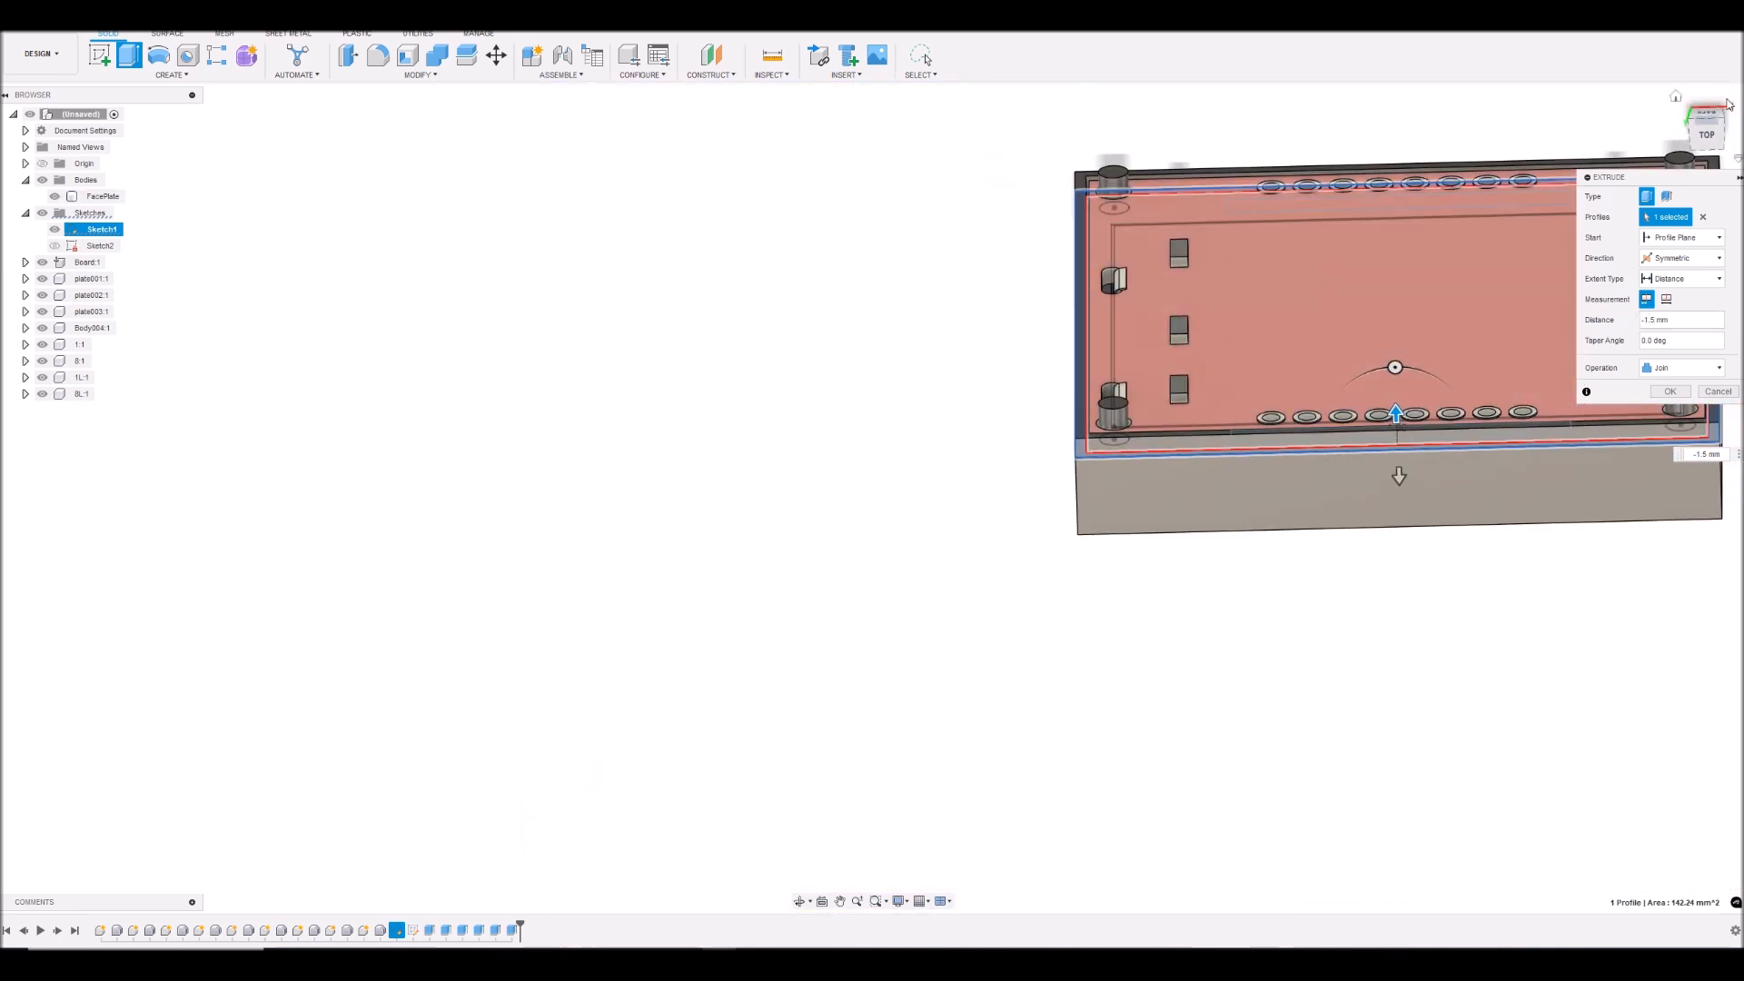
pyautogui.click(1709, 140)
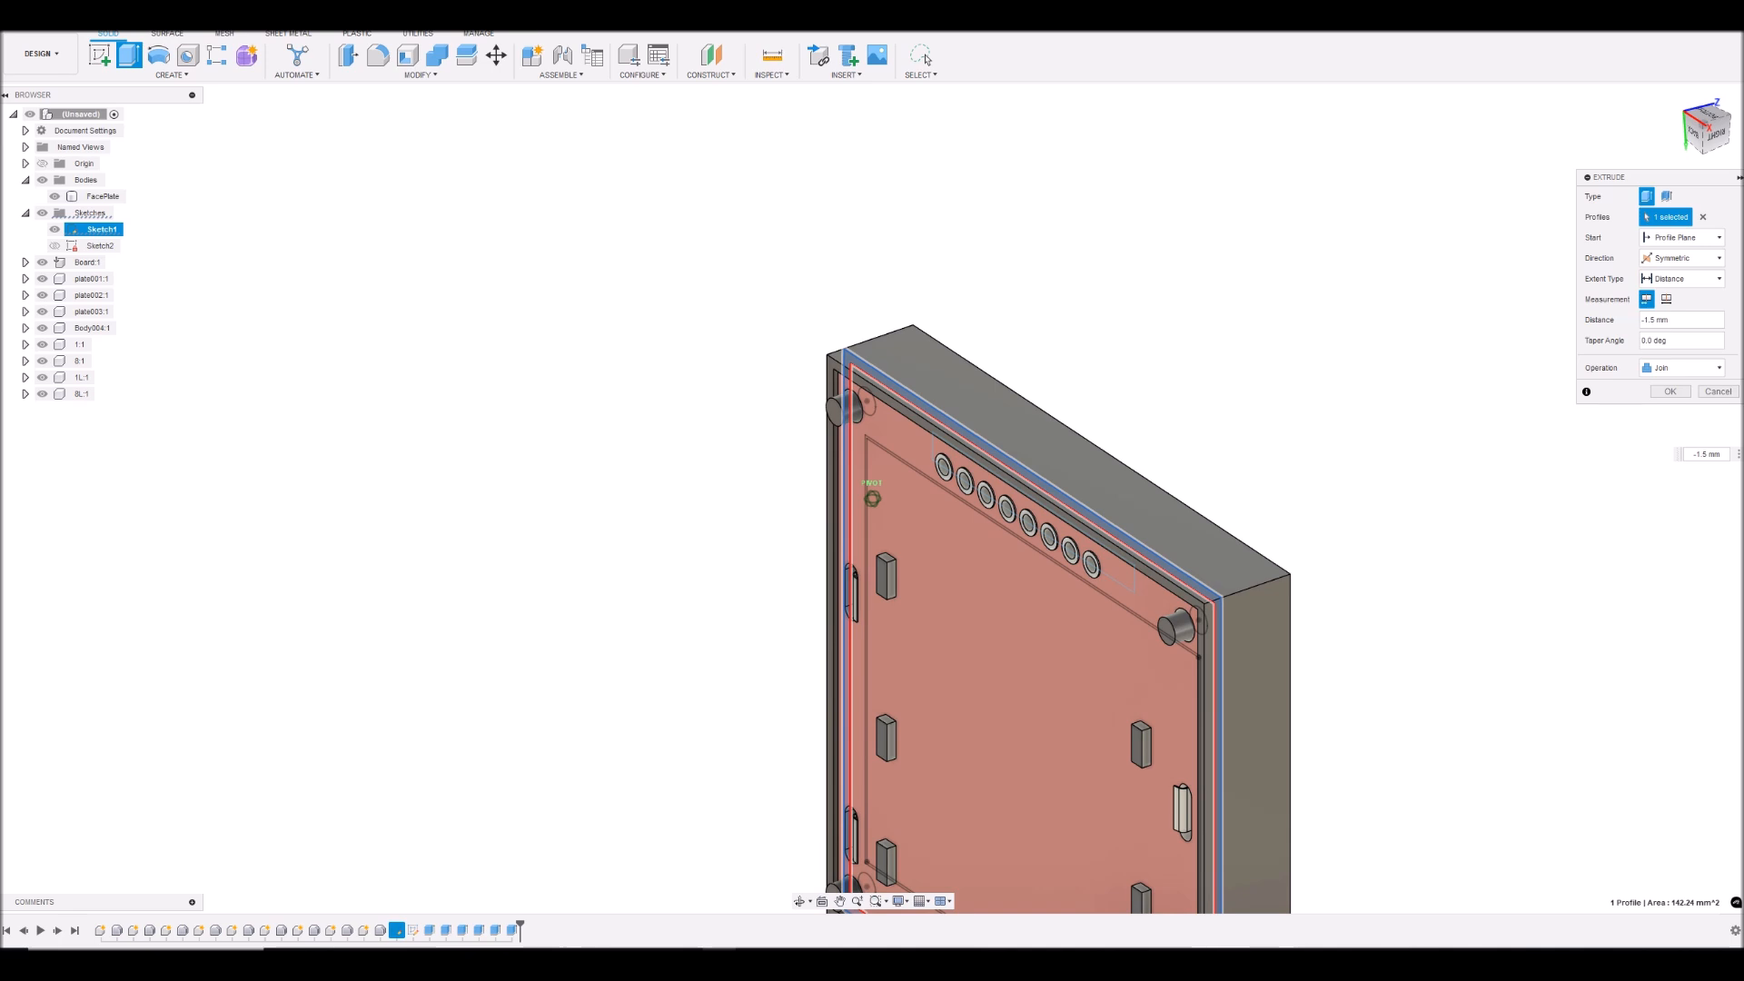
pyautogui.moveTo(1709, 140)
pyautogui.mouseDown()
pyautogui.moveTo(1708, 96)
pyautogui.moveTo(1670, 102)
pyautogui.moveTo(1715, 94)
pyautogui.mouseUp()
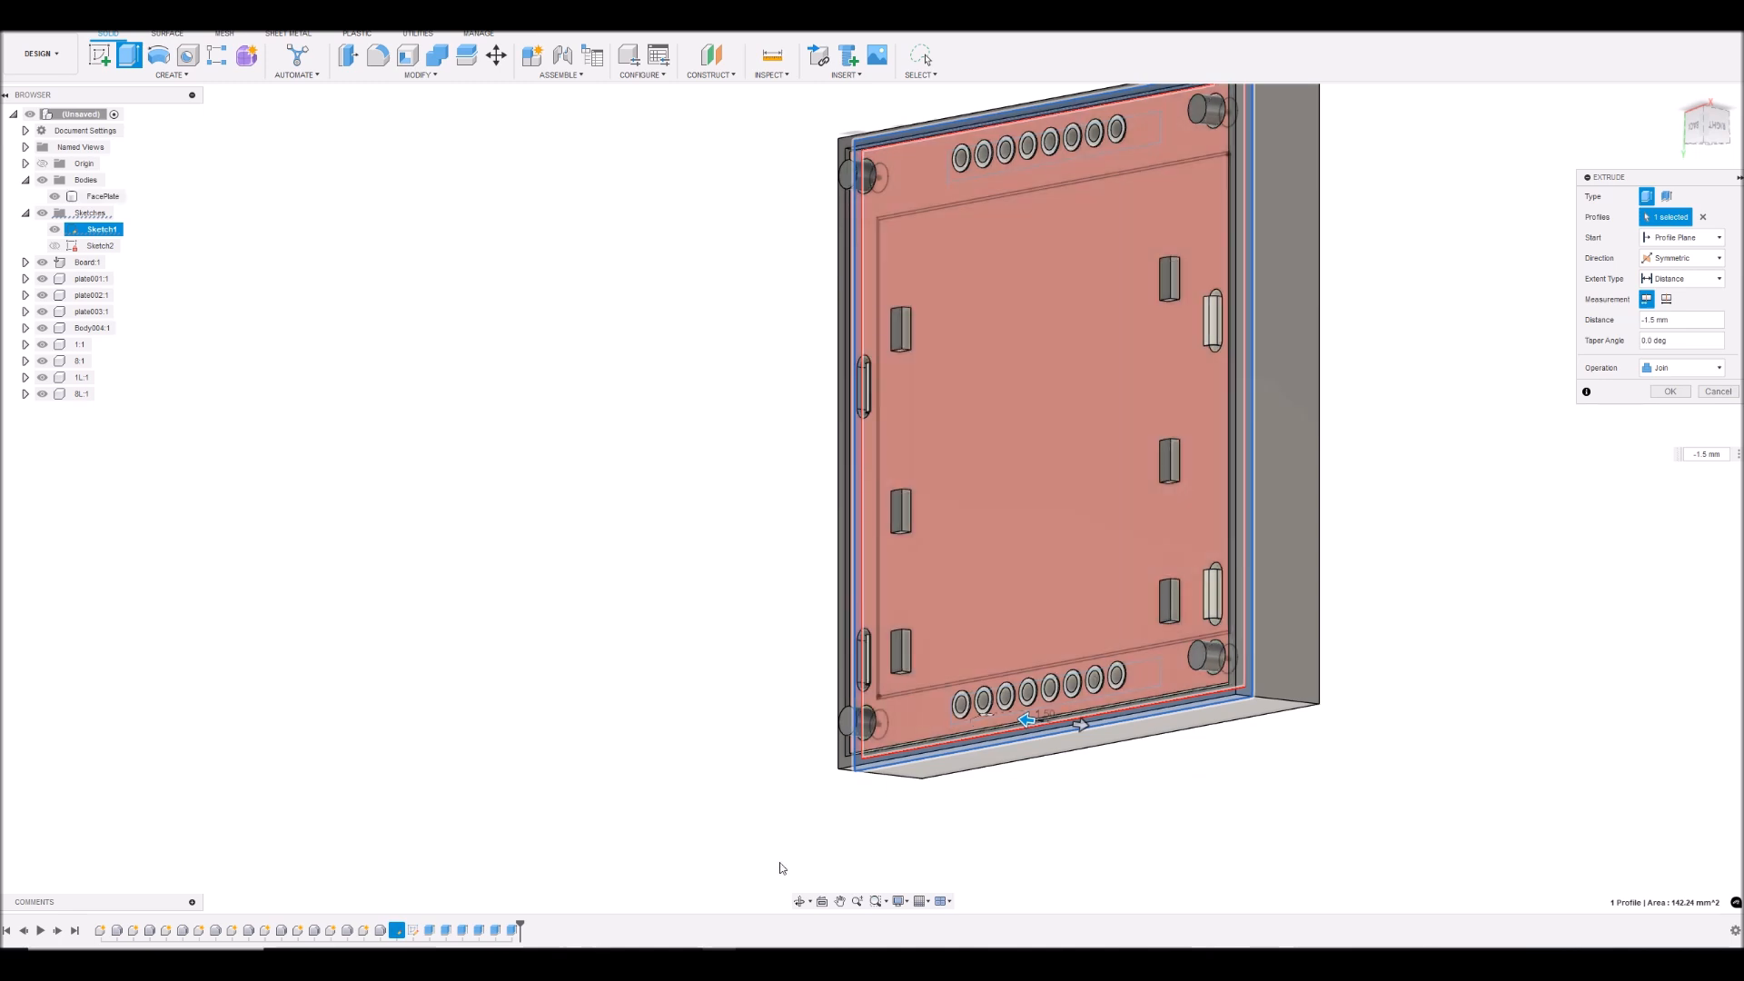
pyautogui.click(797, 903)
pyautogui.moveTo(1109, 576)
pyautogui.mouseDown()
pyautogui.moveTo(950, 568)
pyautogui.moveTo(965, 591)
pyautogui.moveTo(1097, 548)
pyautogui.mouseUp()
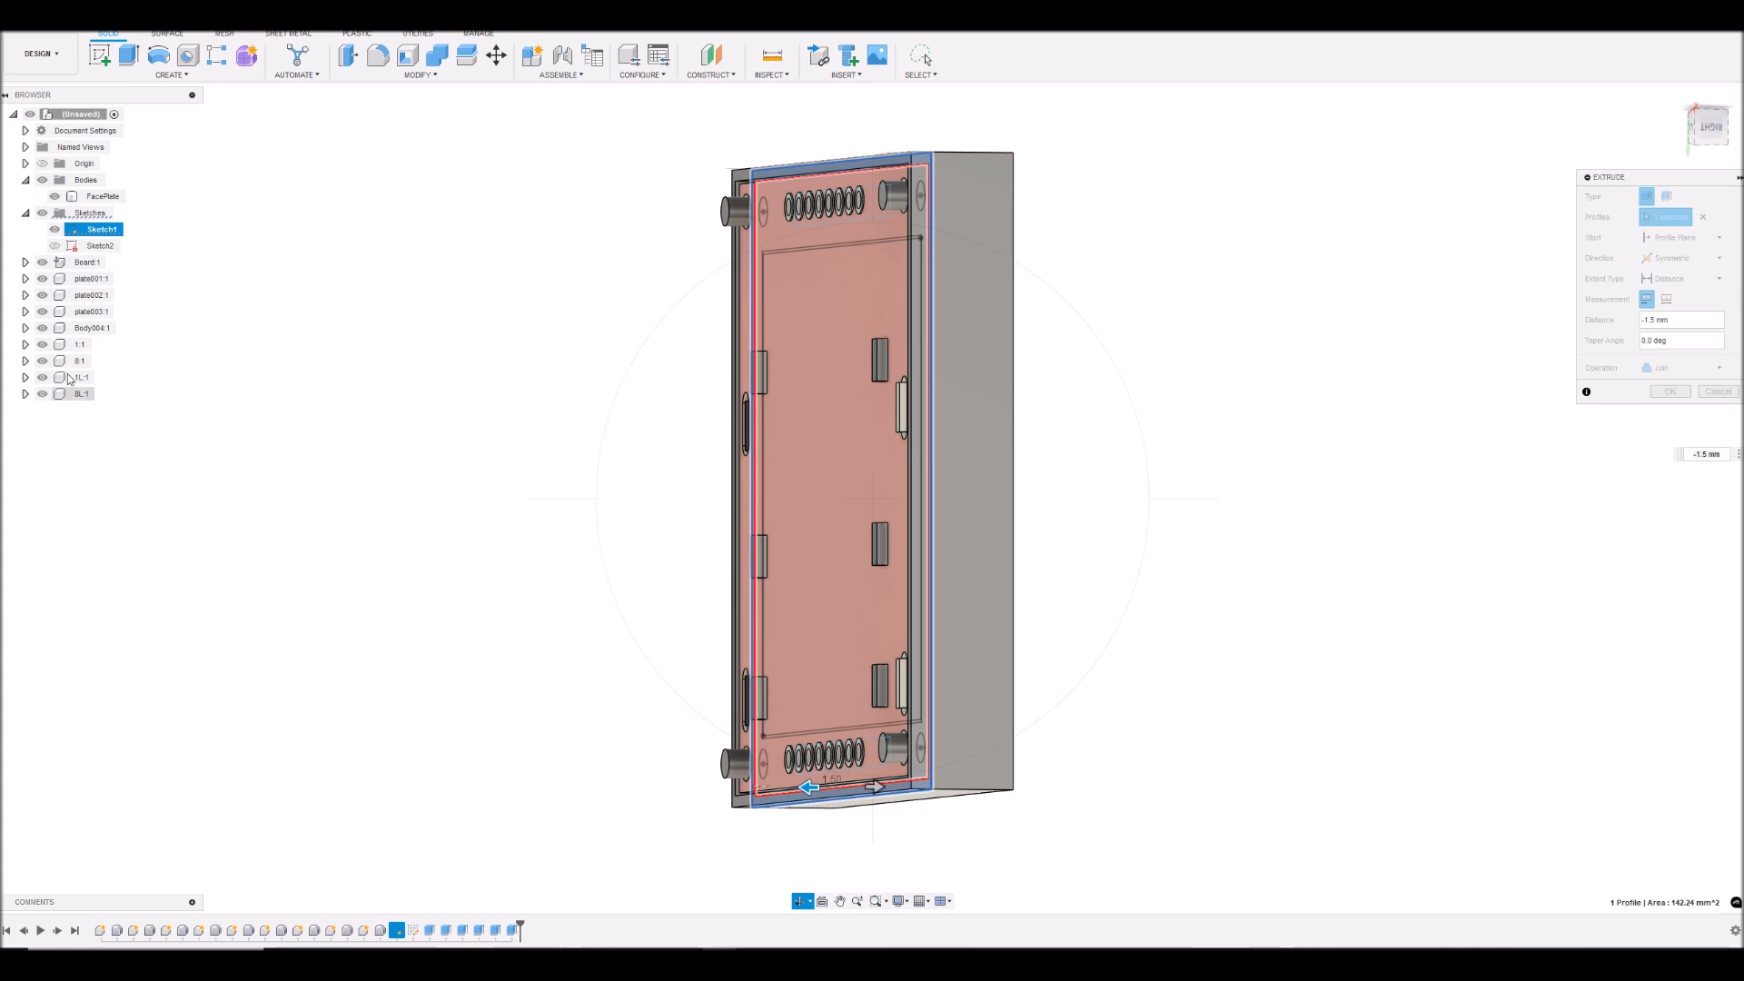
pyautogui.click(42, 263)
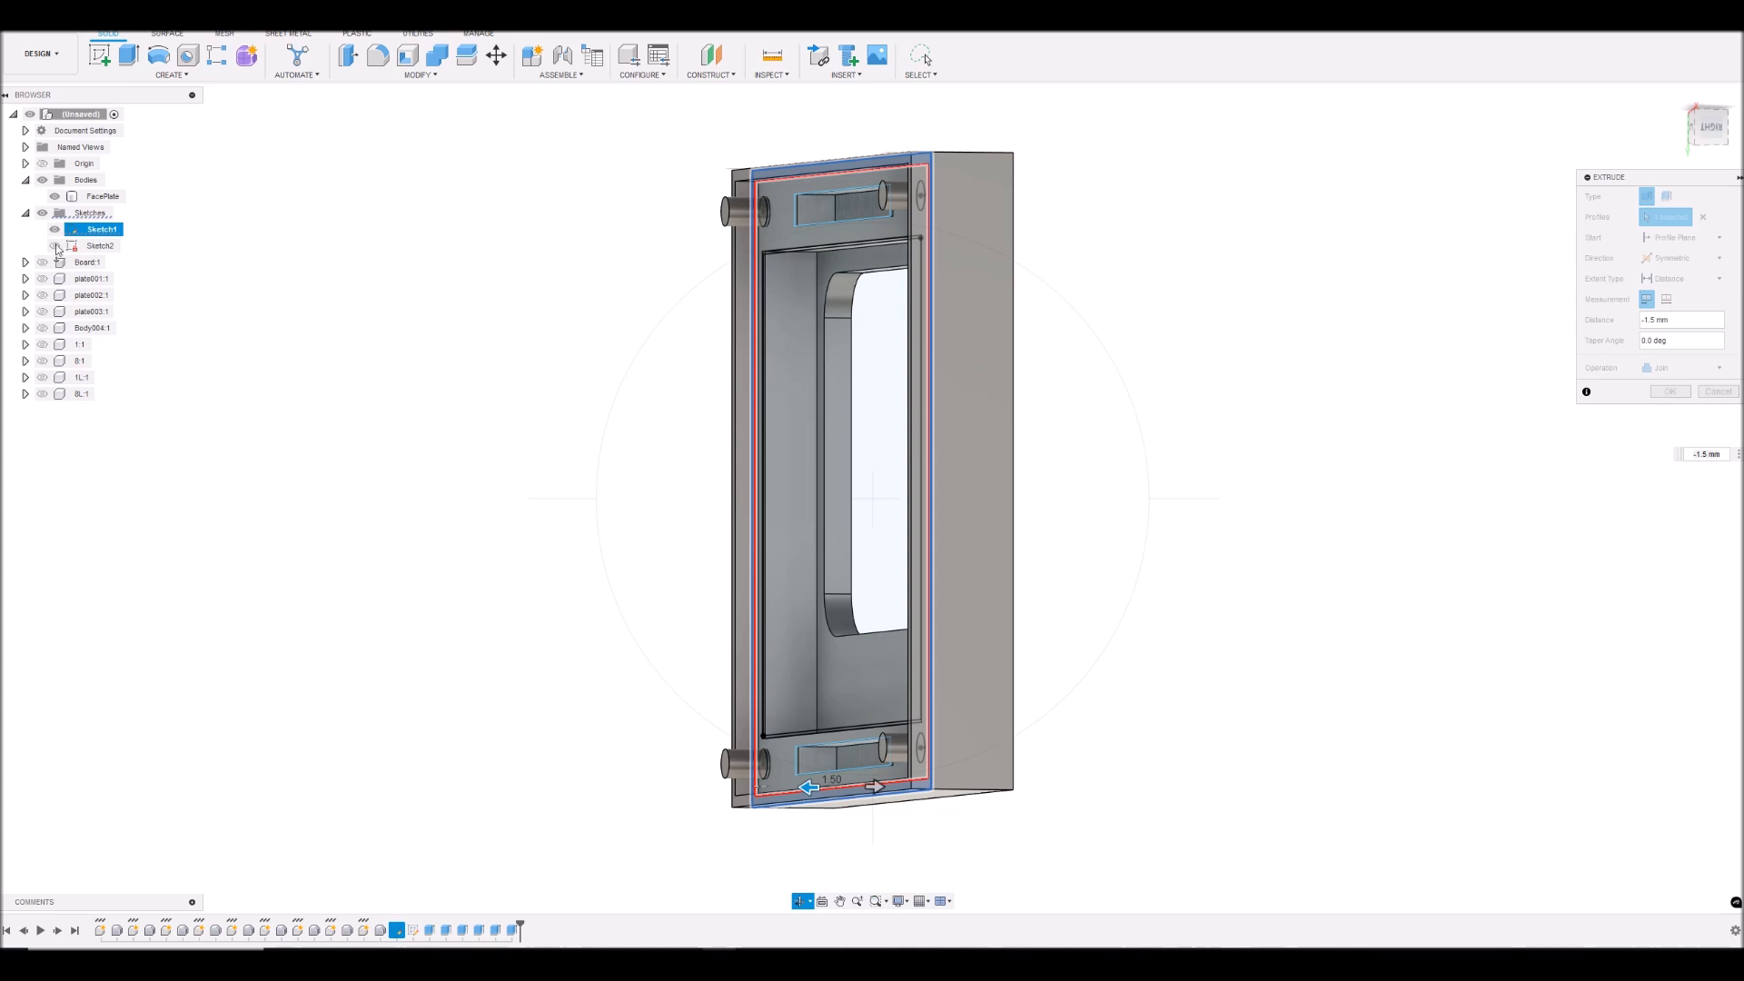
pyautogui.rightClick(1360, 356)
pyautogui.click(1402, 358)
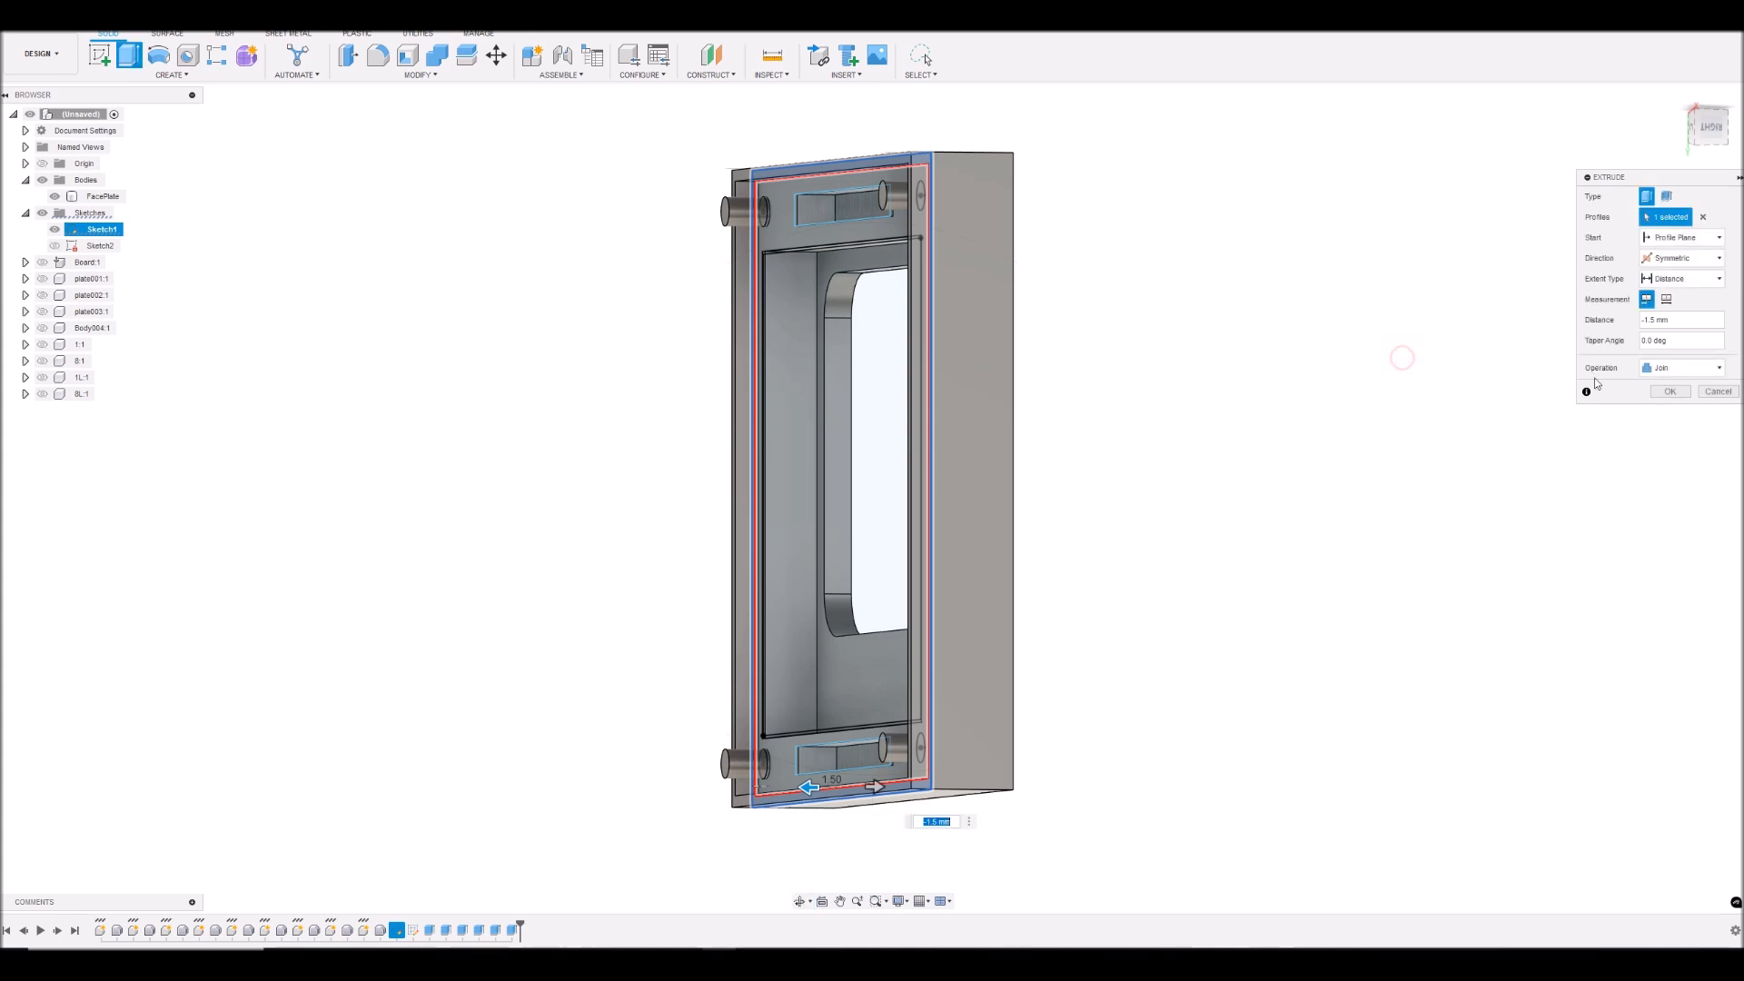
pyautogui.click(1674, 393)
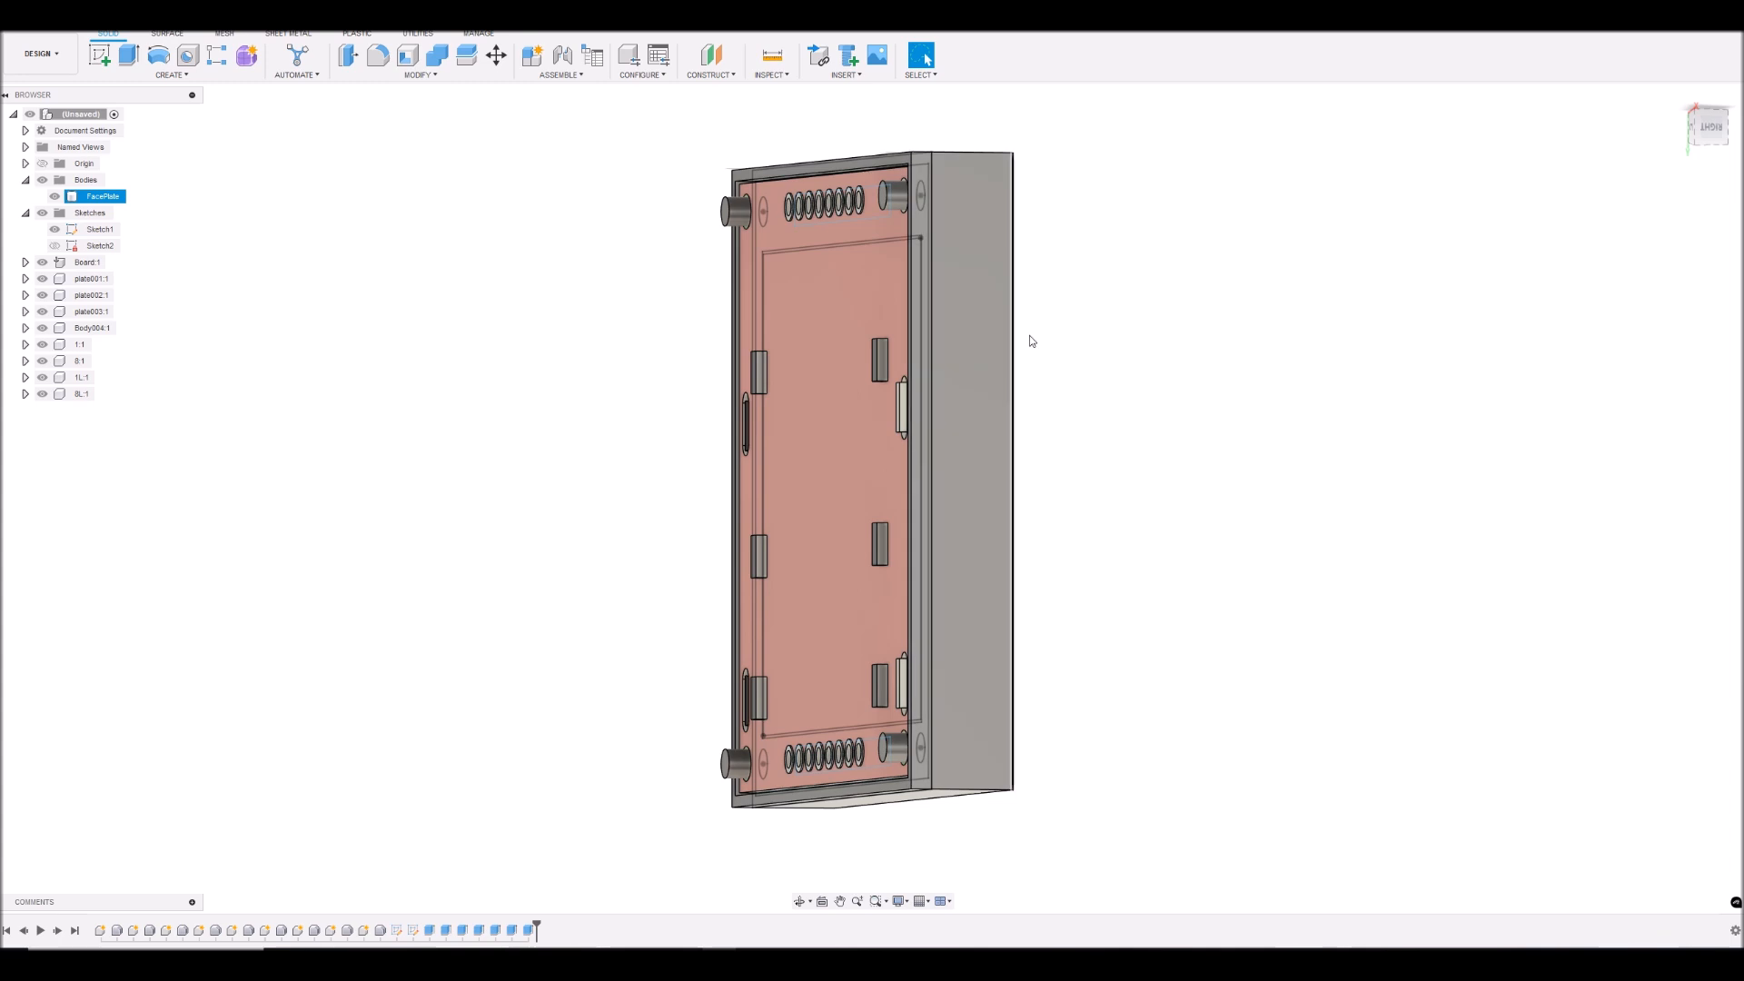
# - Hide the board, all LCD components and Sketch1 so that only the FacePlate is displayed
pyautogui.scroll(-3, 378, 354)
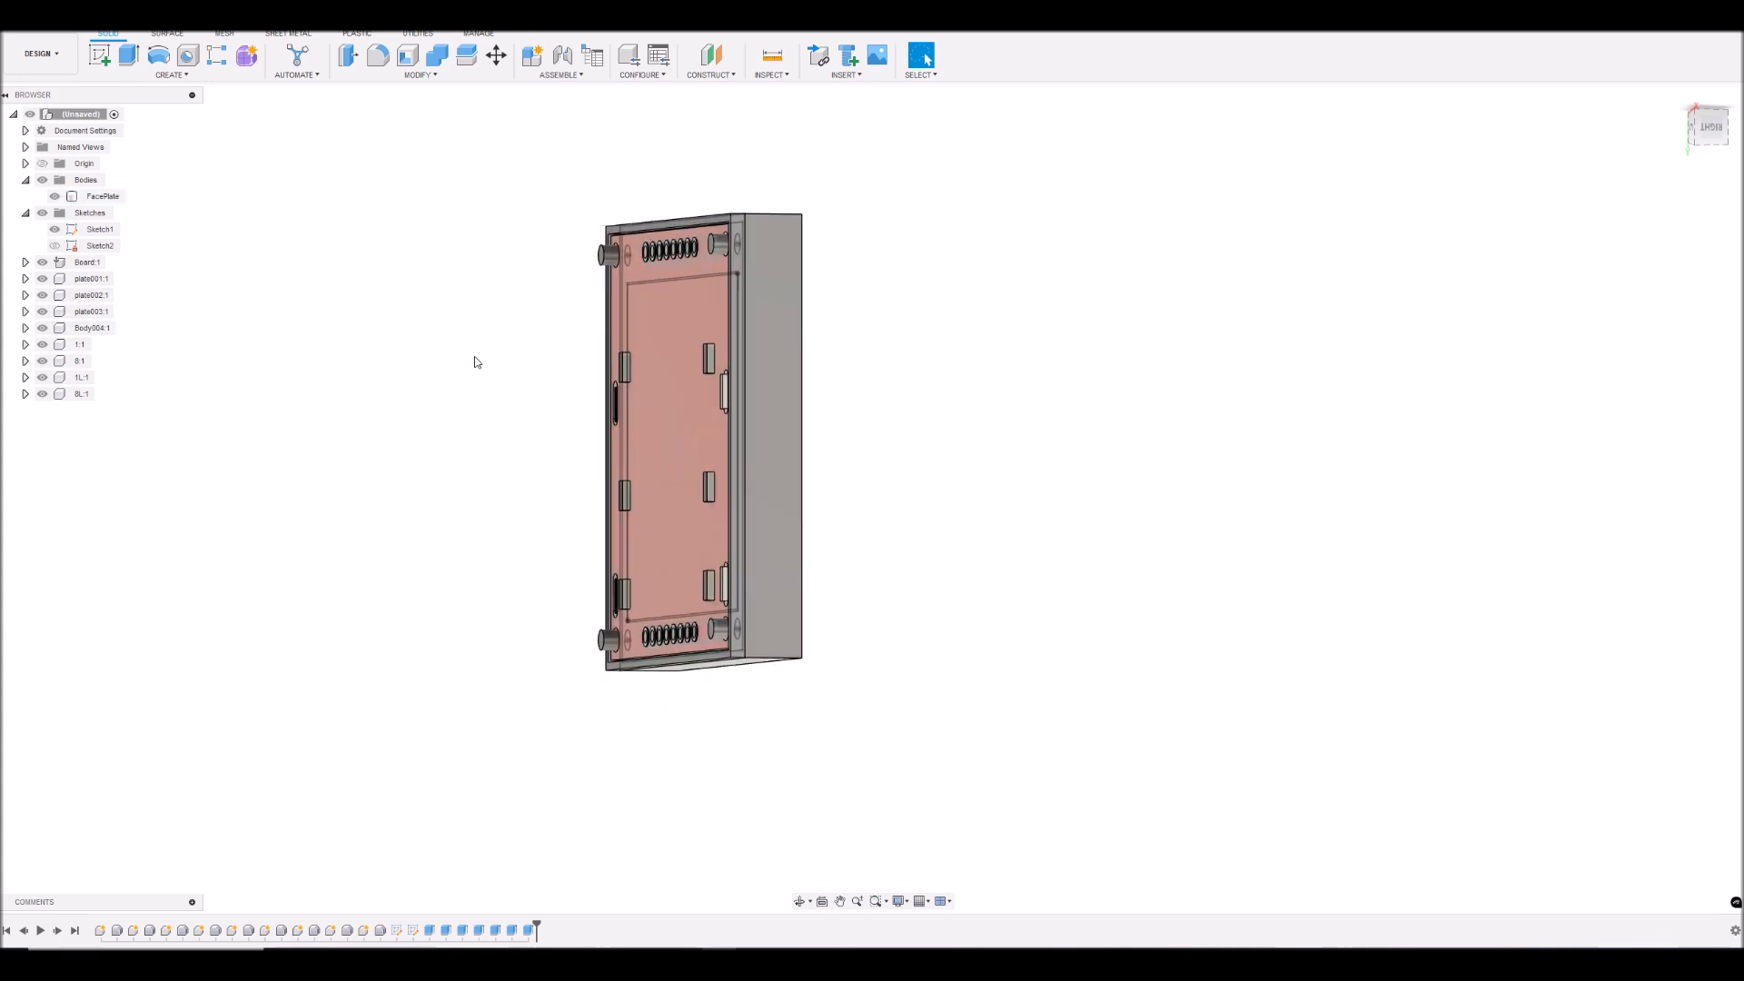
pyautogui.scroll(4, 475, 363)
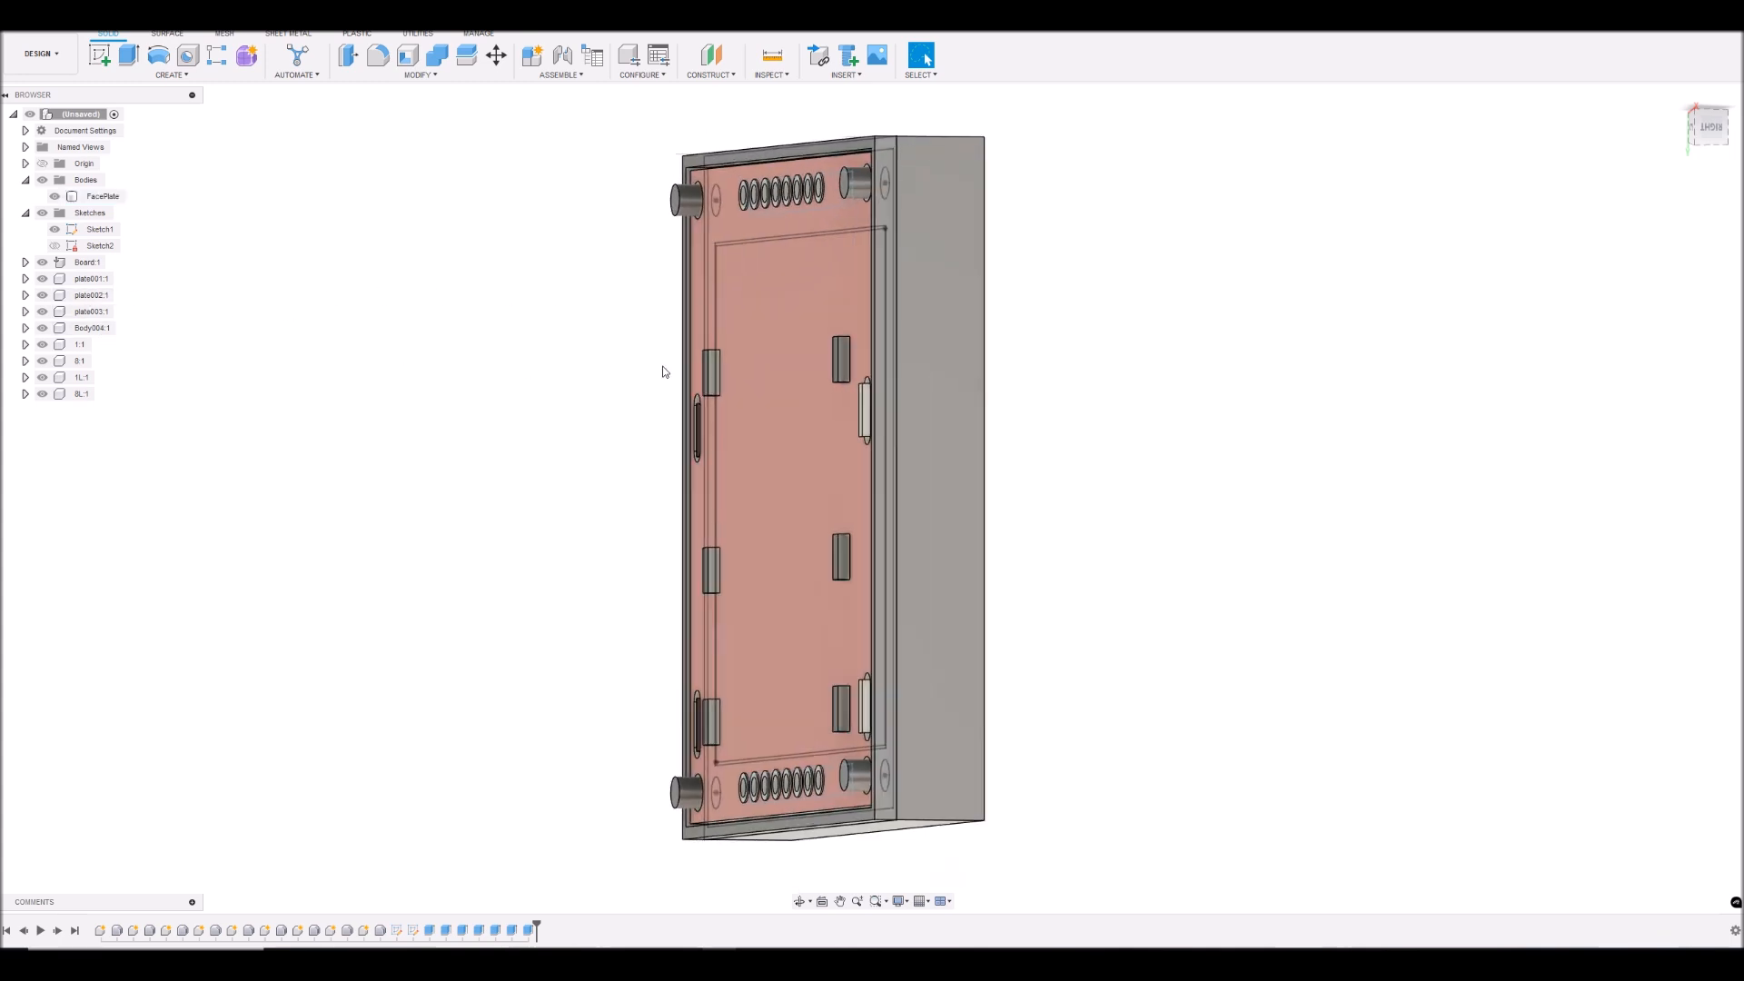
pyautogui.click(41, 263)
pyautogui.click(42, 295)
pyautogui.click(41, 280)
pyautogui.click(42, 312)
pyautogui.click(42, 328)
pyautogui.click(55, 229)
pyautogui.click(42, 344)
pyautogui.click(41, 361)
pyautogui.click(42, 377)
pyautogui.click(41, 393)
pyautogui.scroll(-2, 1057, 373)
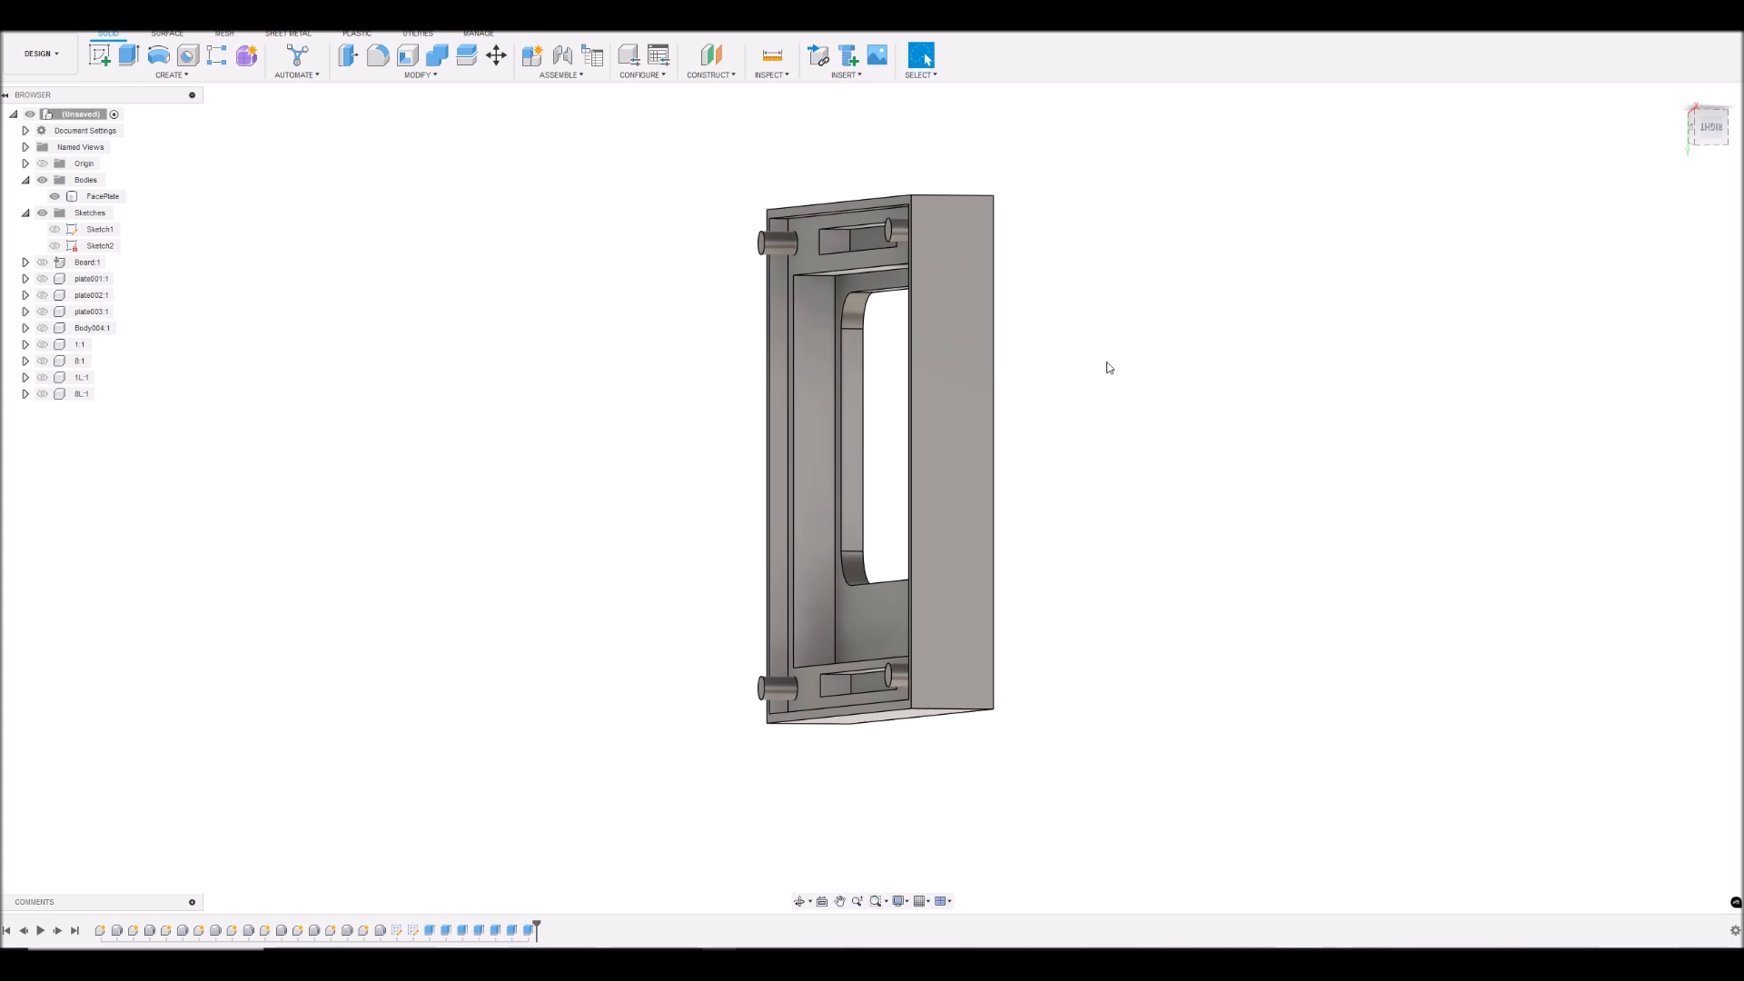
# - Examine the FacePlate's rear side, including the outer rim, corner pegs, header slots and window recess
pyautogui.moveTo(1713, 129); pyautogui.dragTo(1737, 135)
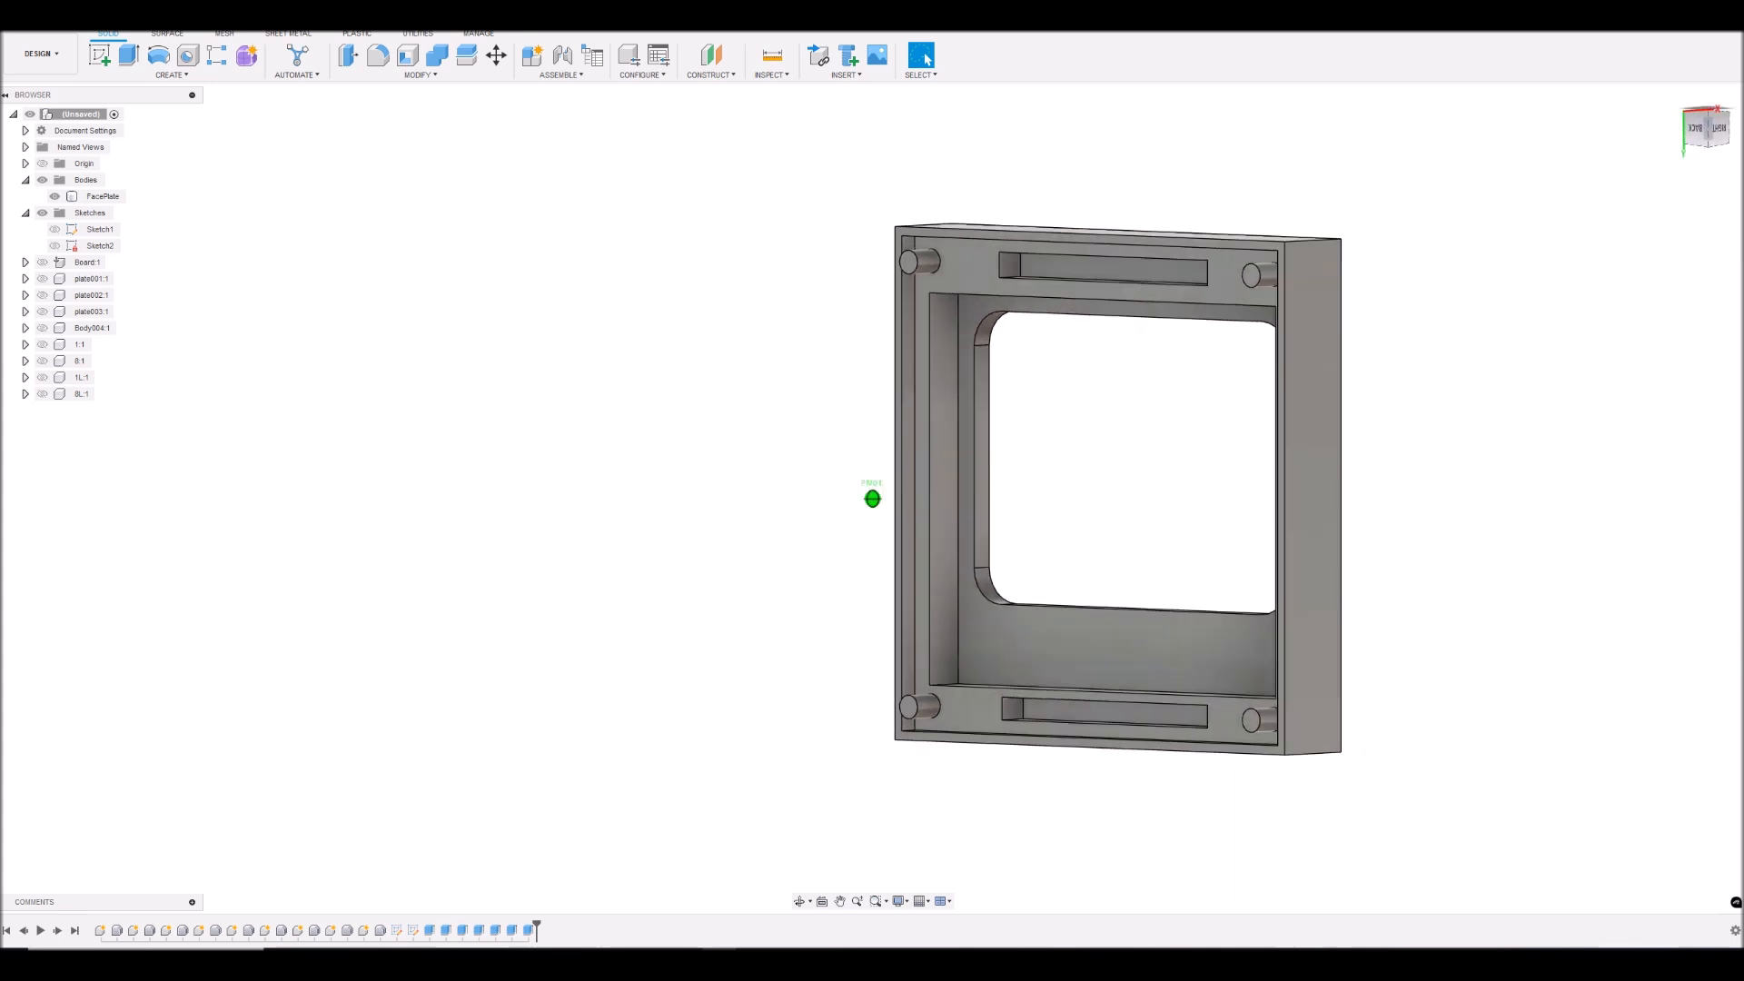
pyautogui.scroll(5, 1008, 331)
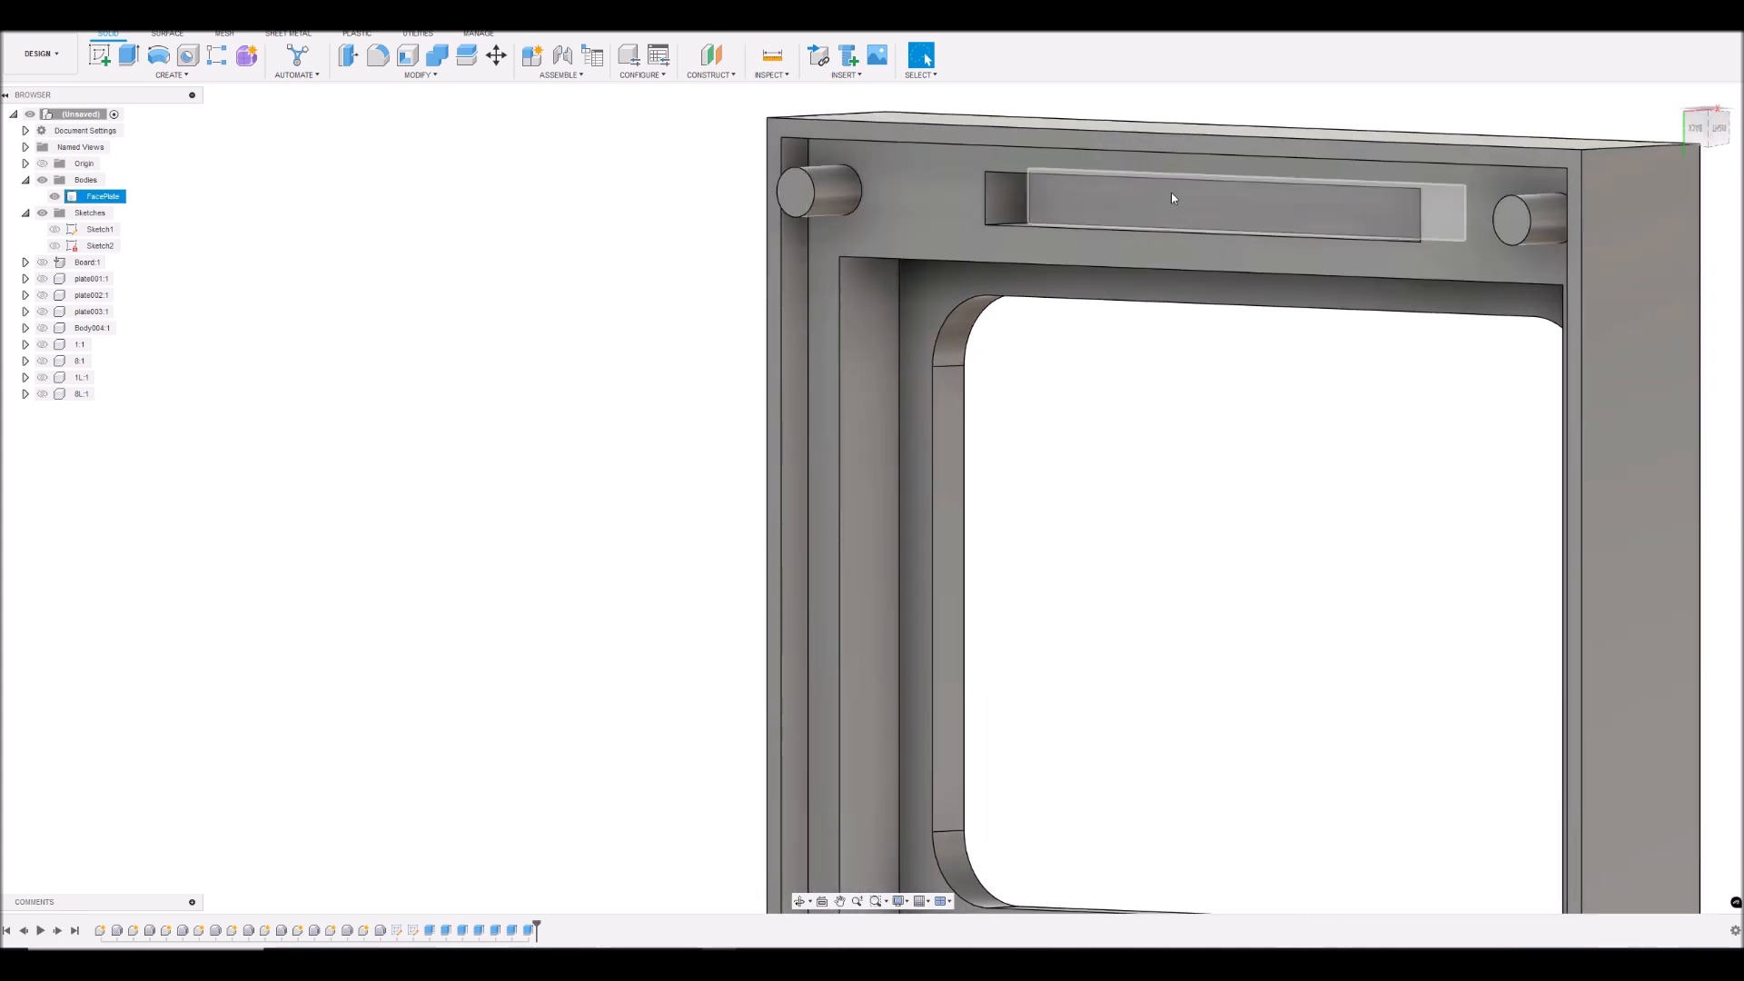
pyautogui.scroll(-3, 1181, 218)
pyautogui.scroll(3, 1090, 364)
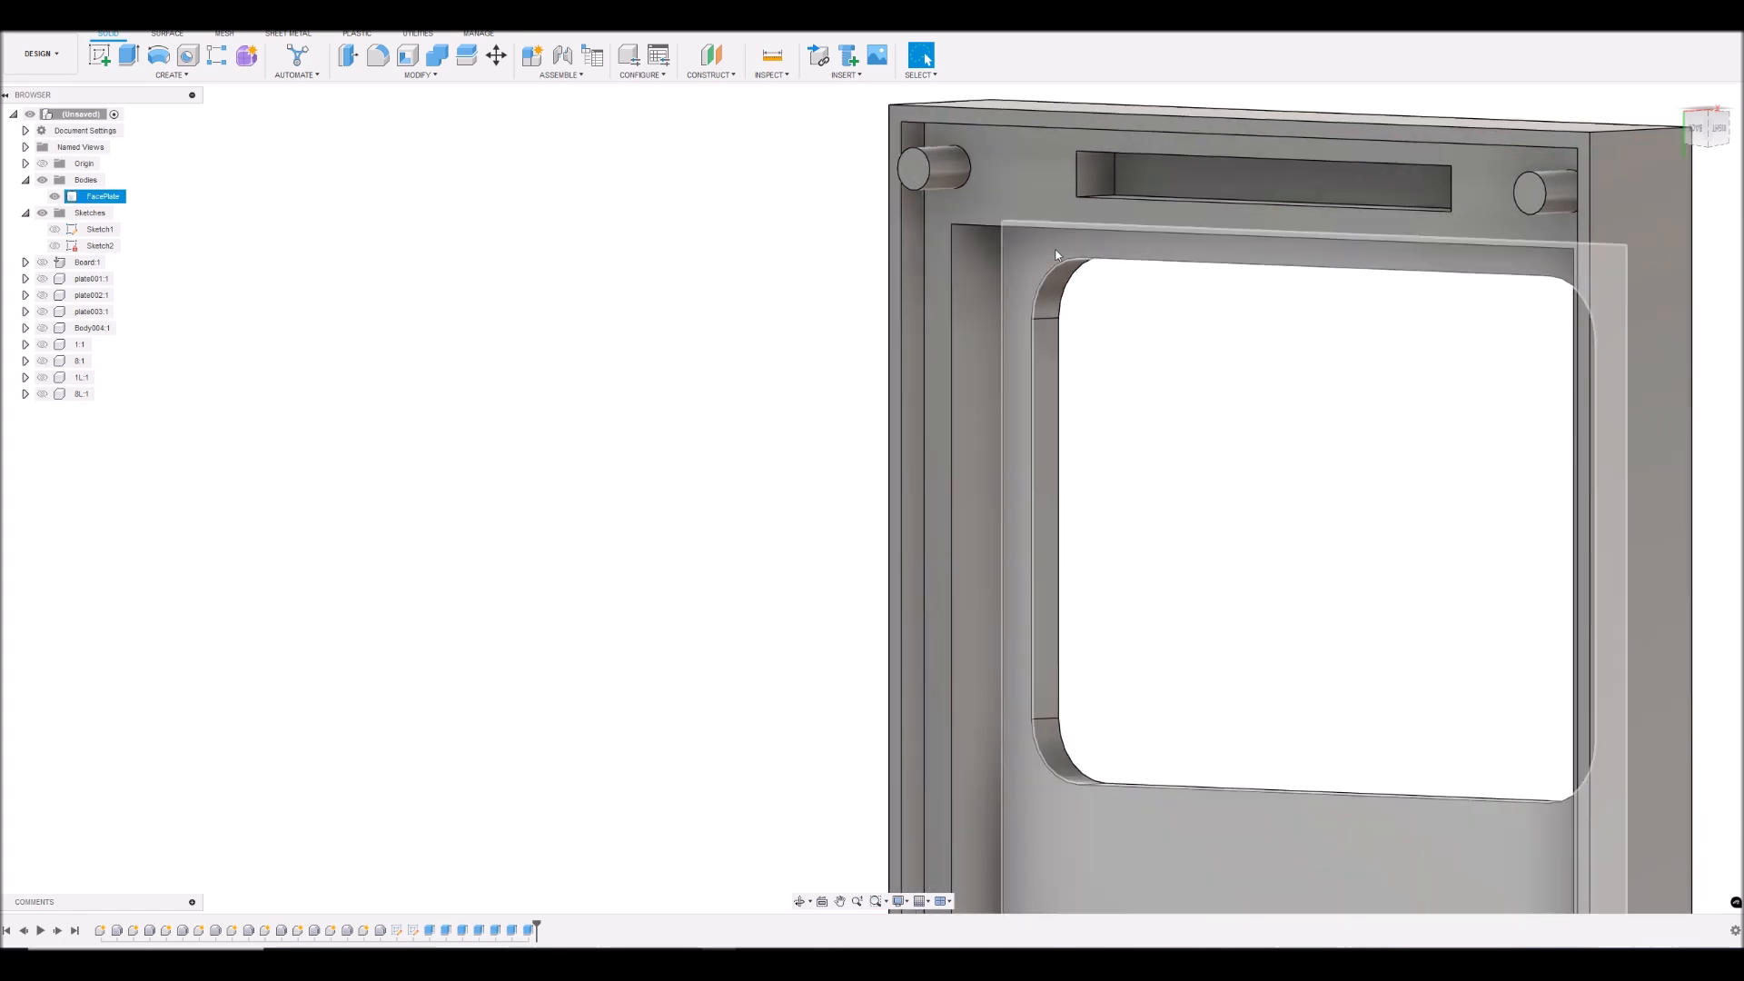
pyautogui.scroll(-2, 1051, 327)
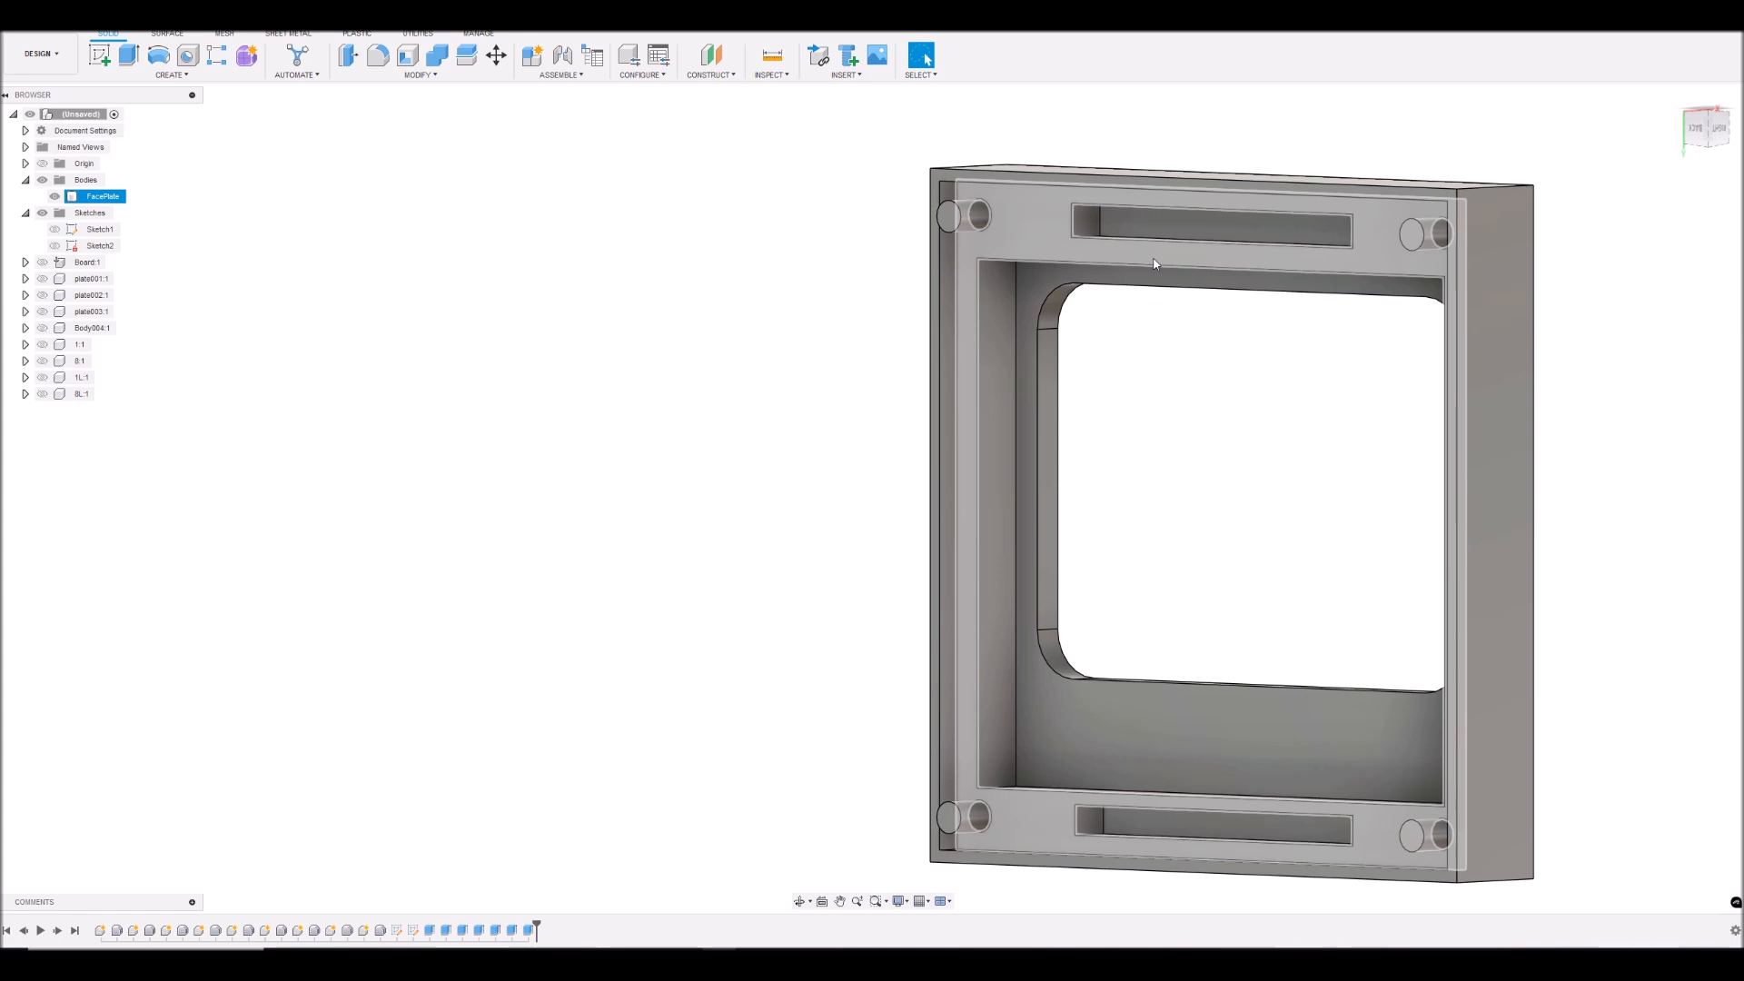
pyautogui.scroll(-5, 1357, 318)
pyautogui.scroll(3, 1363, 600)
pyautogui.scroll(-3, 1361, 572)
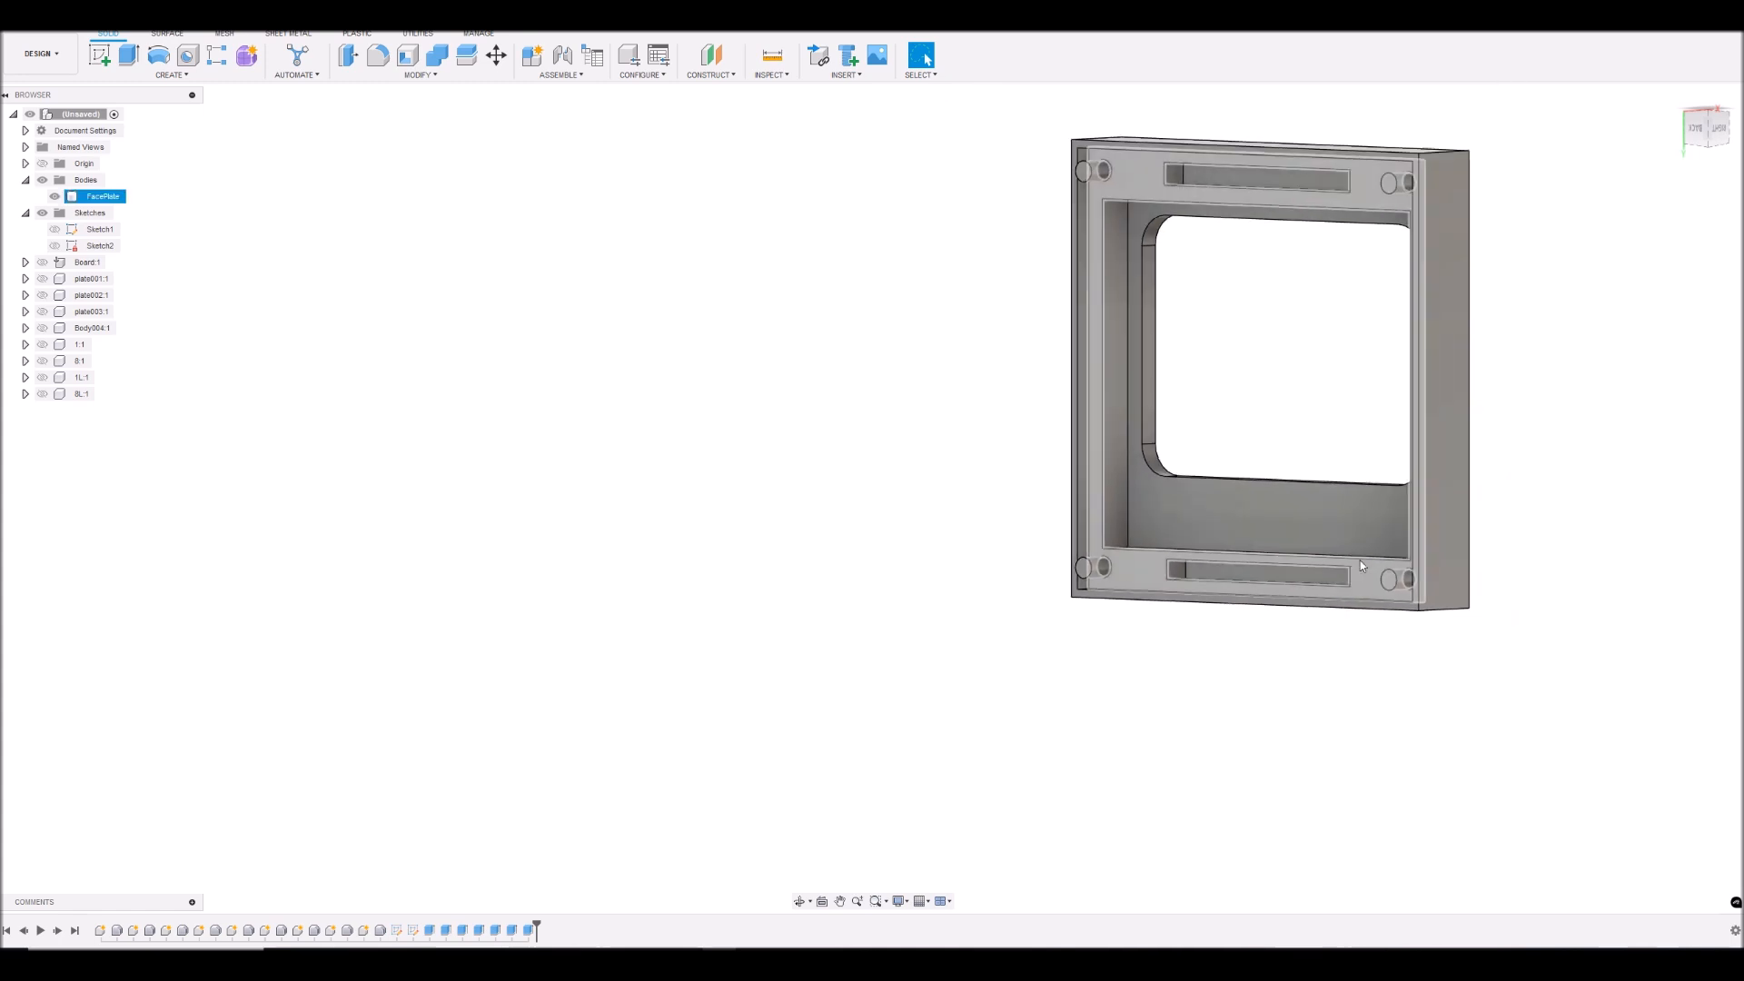
pyautogui.scroll(3, 1354, 215)
# - Show the board and all LCD components inside the FacePlate again
pyautogui.click(41, 262)
pyautogui.click(42, 278)
pyautogui.click(42, 294)
pyautogui.click(42, 311)
pyautogui.click(42, 327)
pyautogui.click(41, 343)
pyautogui.click(41, 360)
pyautogui.click(42, 376)
pyautogui.click(41, 394)
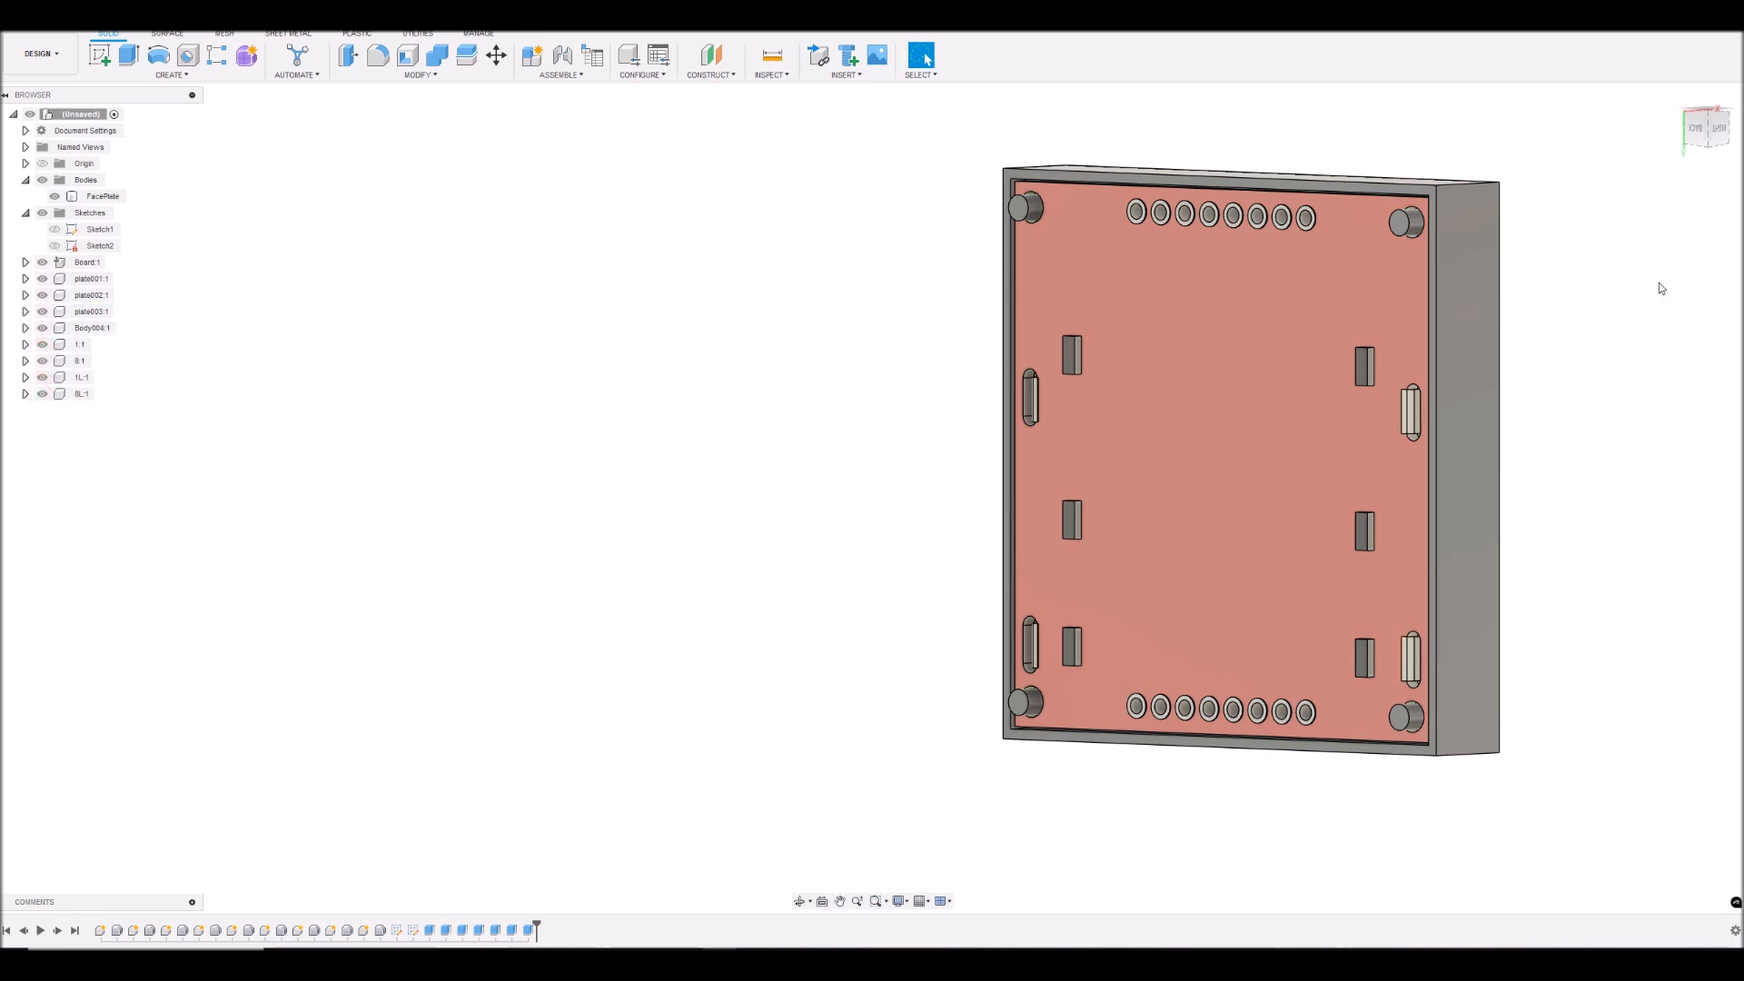
# - Examine how the board fits within the rim and around the corner pegs in back view
pyautogui.moveTo(1709, 133)
pyautogui.mouseDown()
pyautogui.moveTo(1590, 123)
pyautogui.moveTo(1599, 99)
pyautogui.moveTo(1602, 127)
pyautogui.moveTo(1629, 138)
pyautogui.moveTo(1701, 130)
pyautogui.mouseUp()
pyautogui.click(1702, 130)
pyautogui.scroll(-5, 1136, 295)
pyautogui.scroll(5, 1708, 309)
pyautogui.scroll(-1, 1106, 339)
pyautogui.scroll(3, 989, 303)
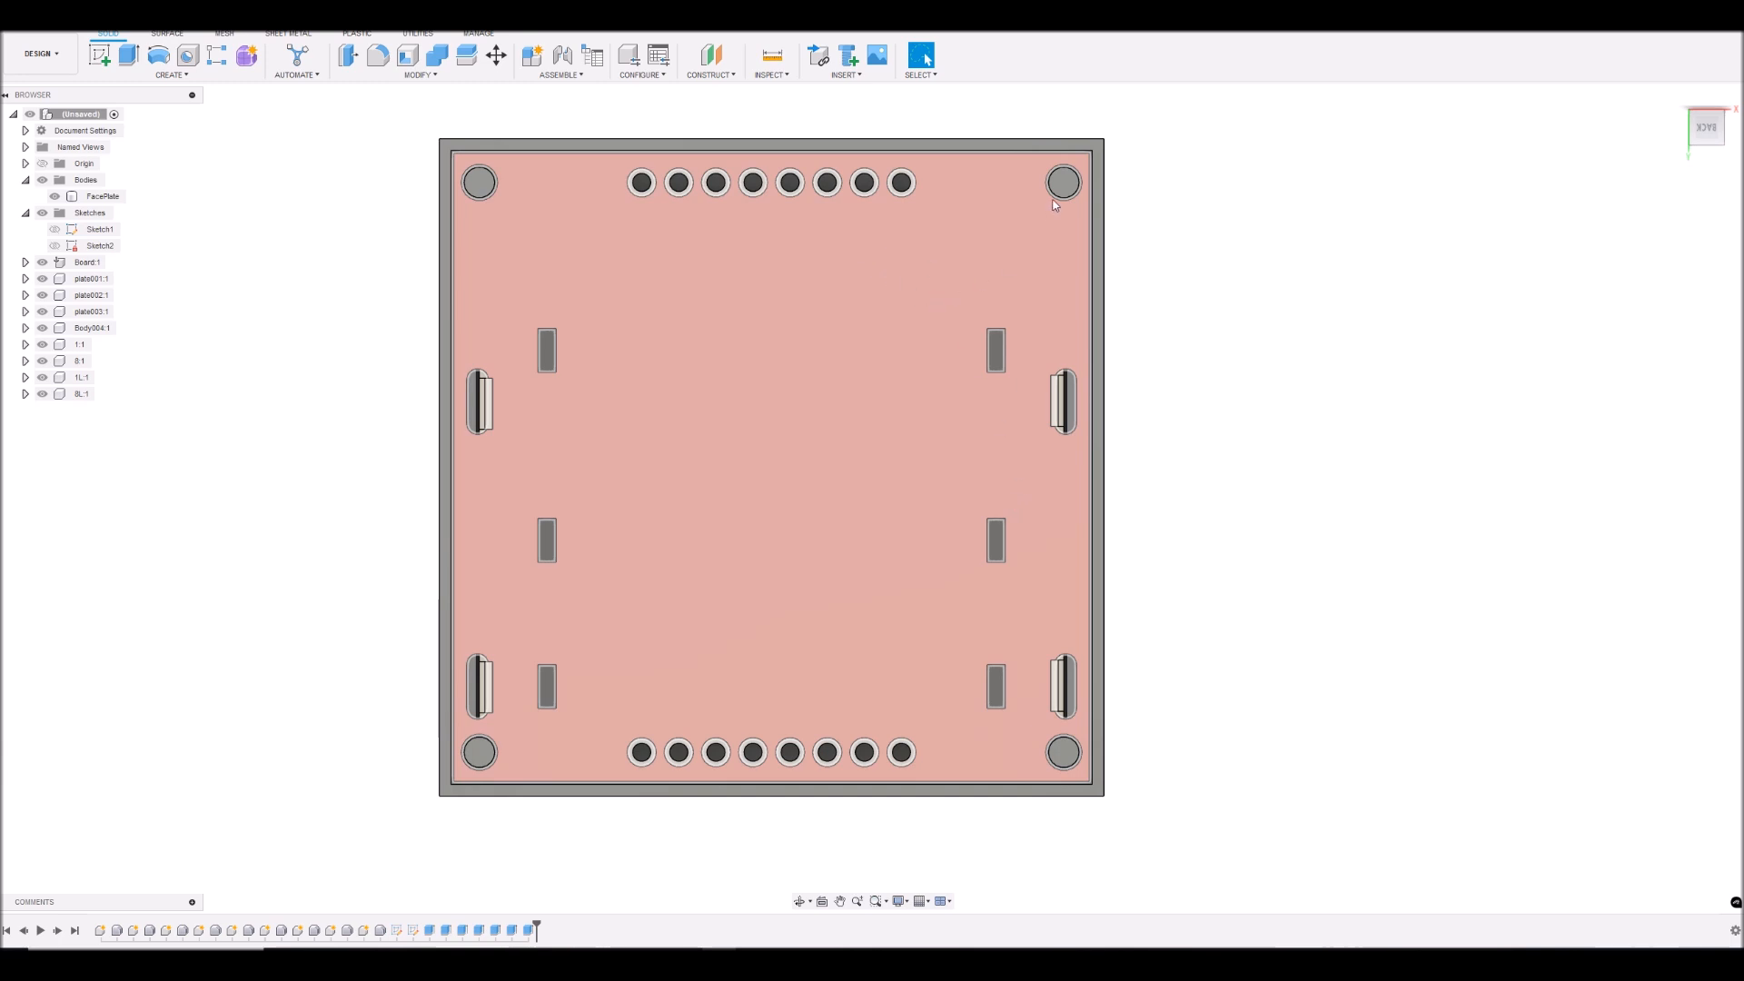
# - Hide the FacePlate and start a sketch on the board's rear face
pyautogui.click(56, 196)
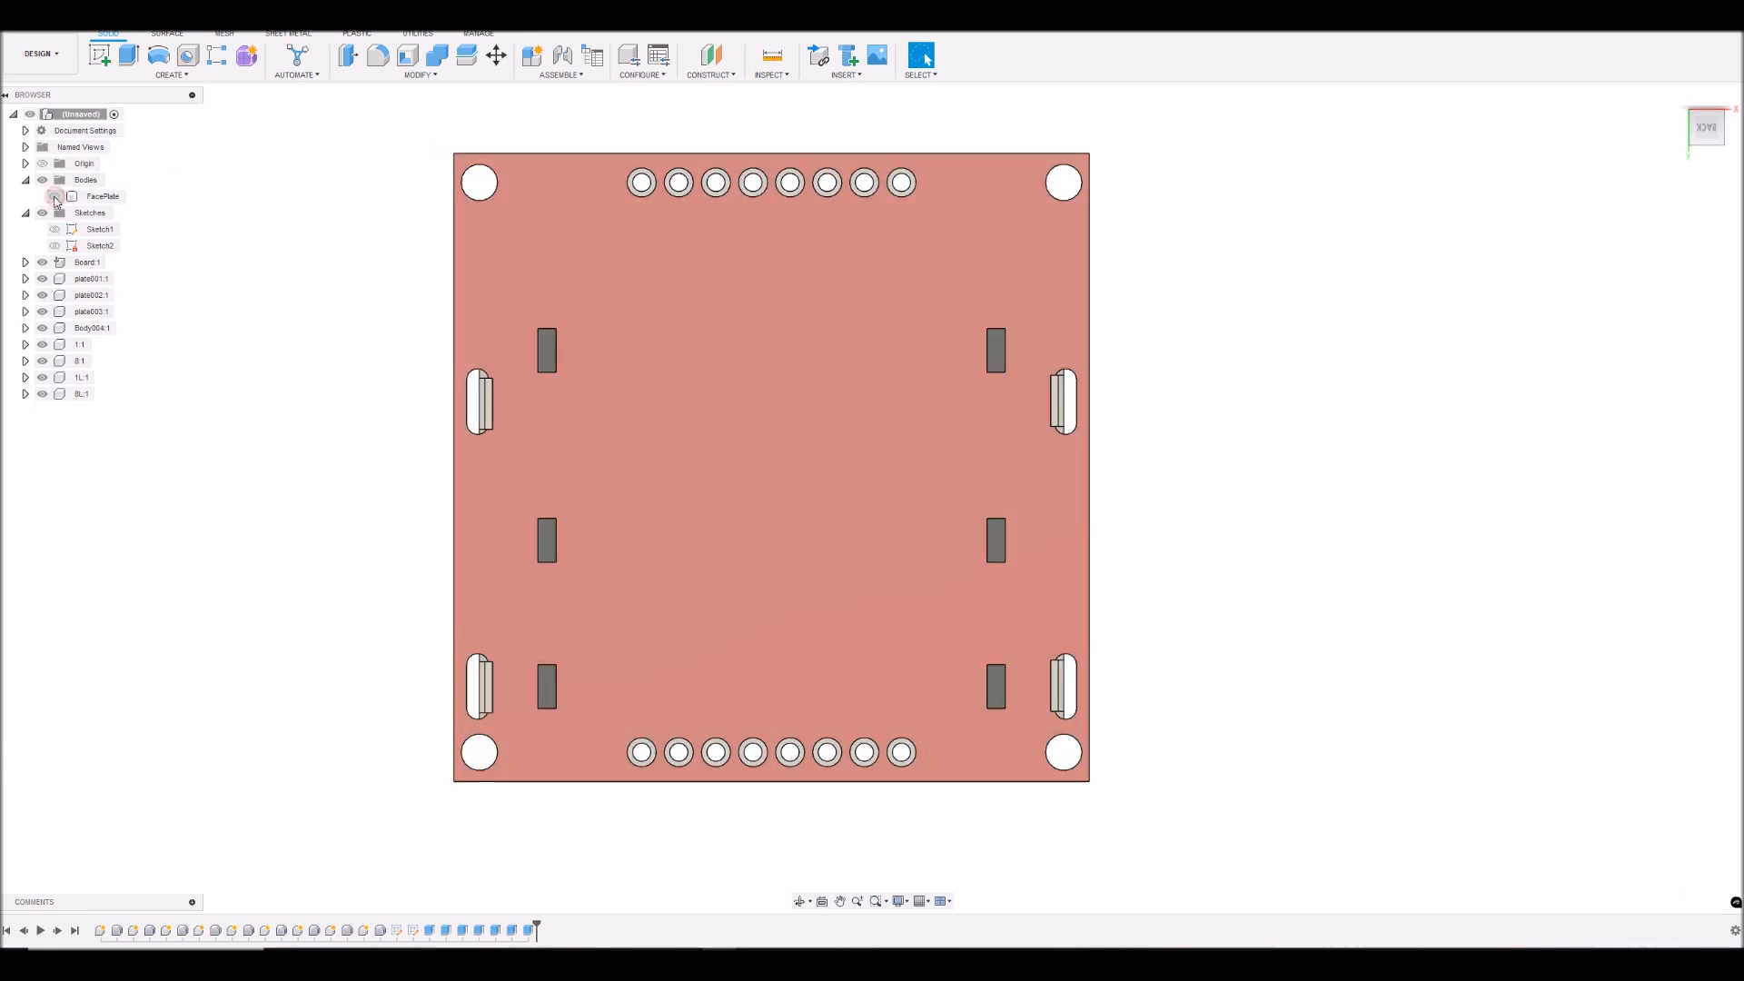
pyautogui.click(815, 338)
pyautogui.click(102, 58)
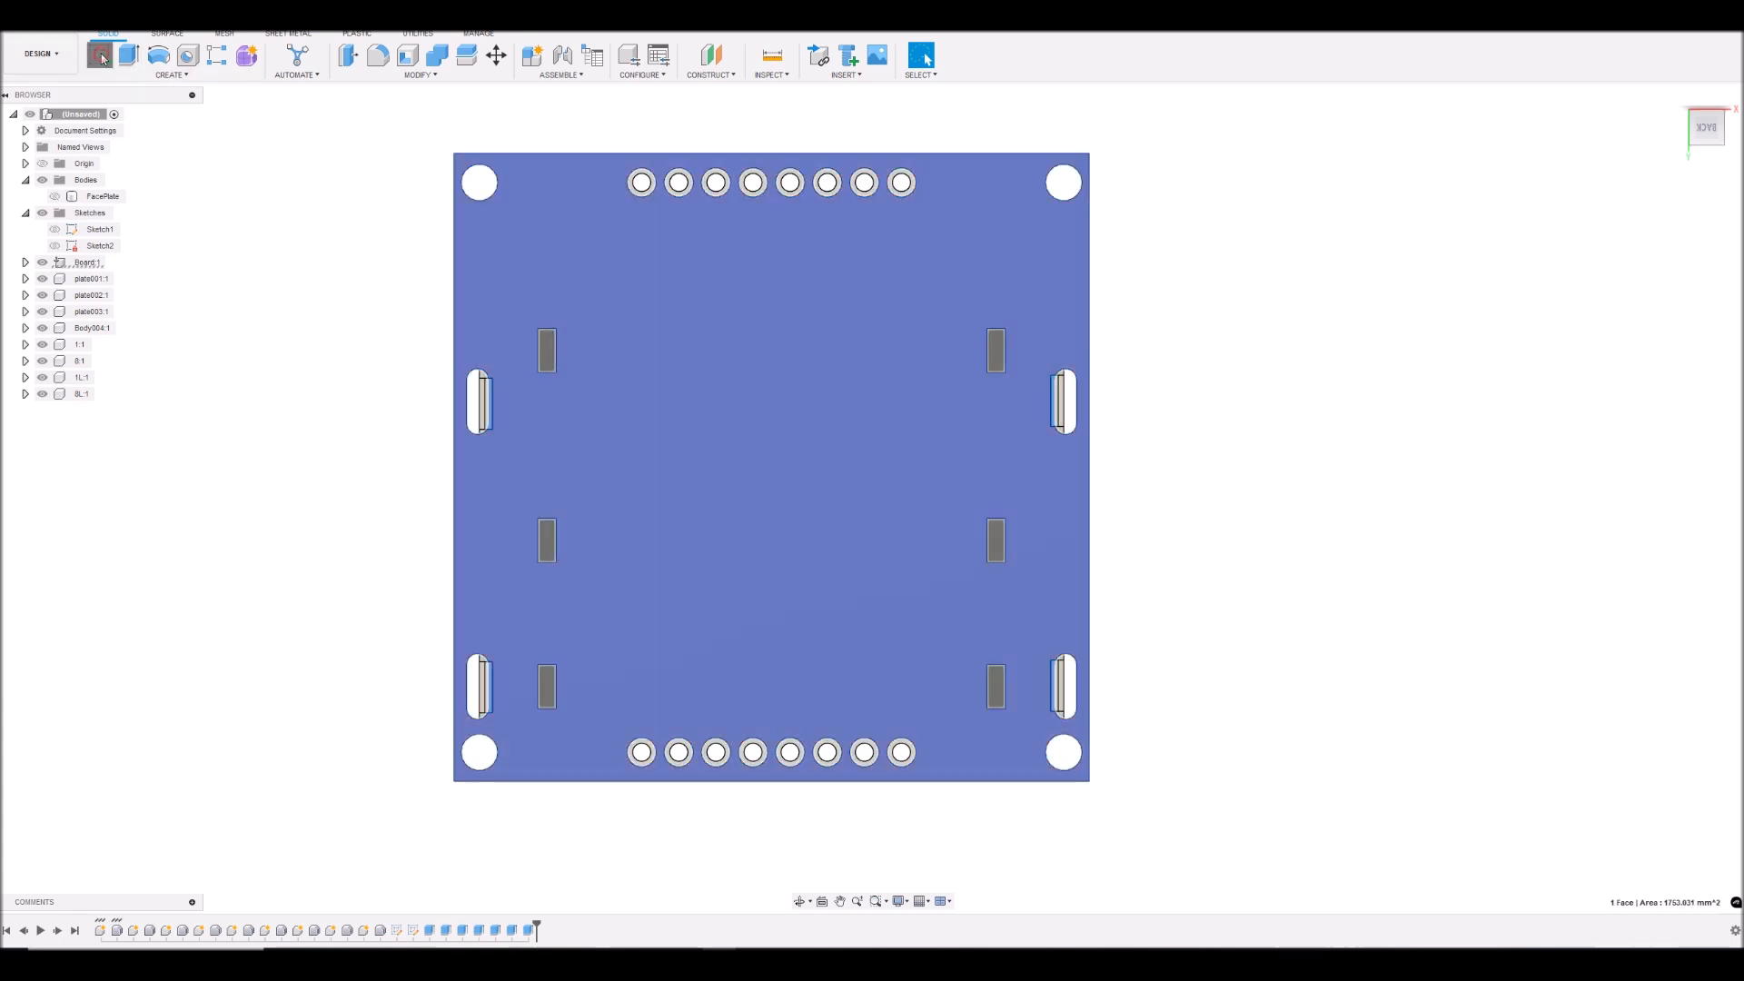
# - Sketch a two-point rectangle about 20.5 mm by 2 mm around the upper row of header pins
pyautogui.scroll(-5, 300, 163)
pyautogui.scroll(4, 576, 241)
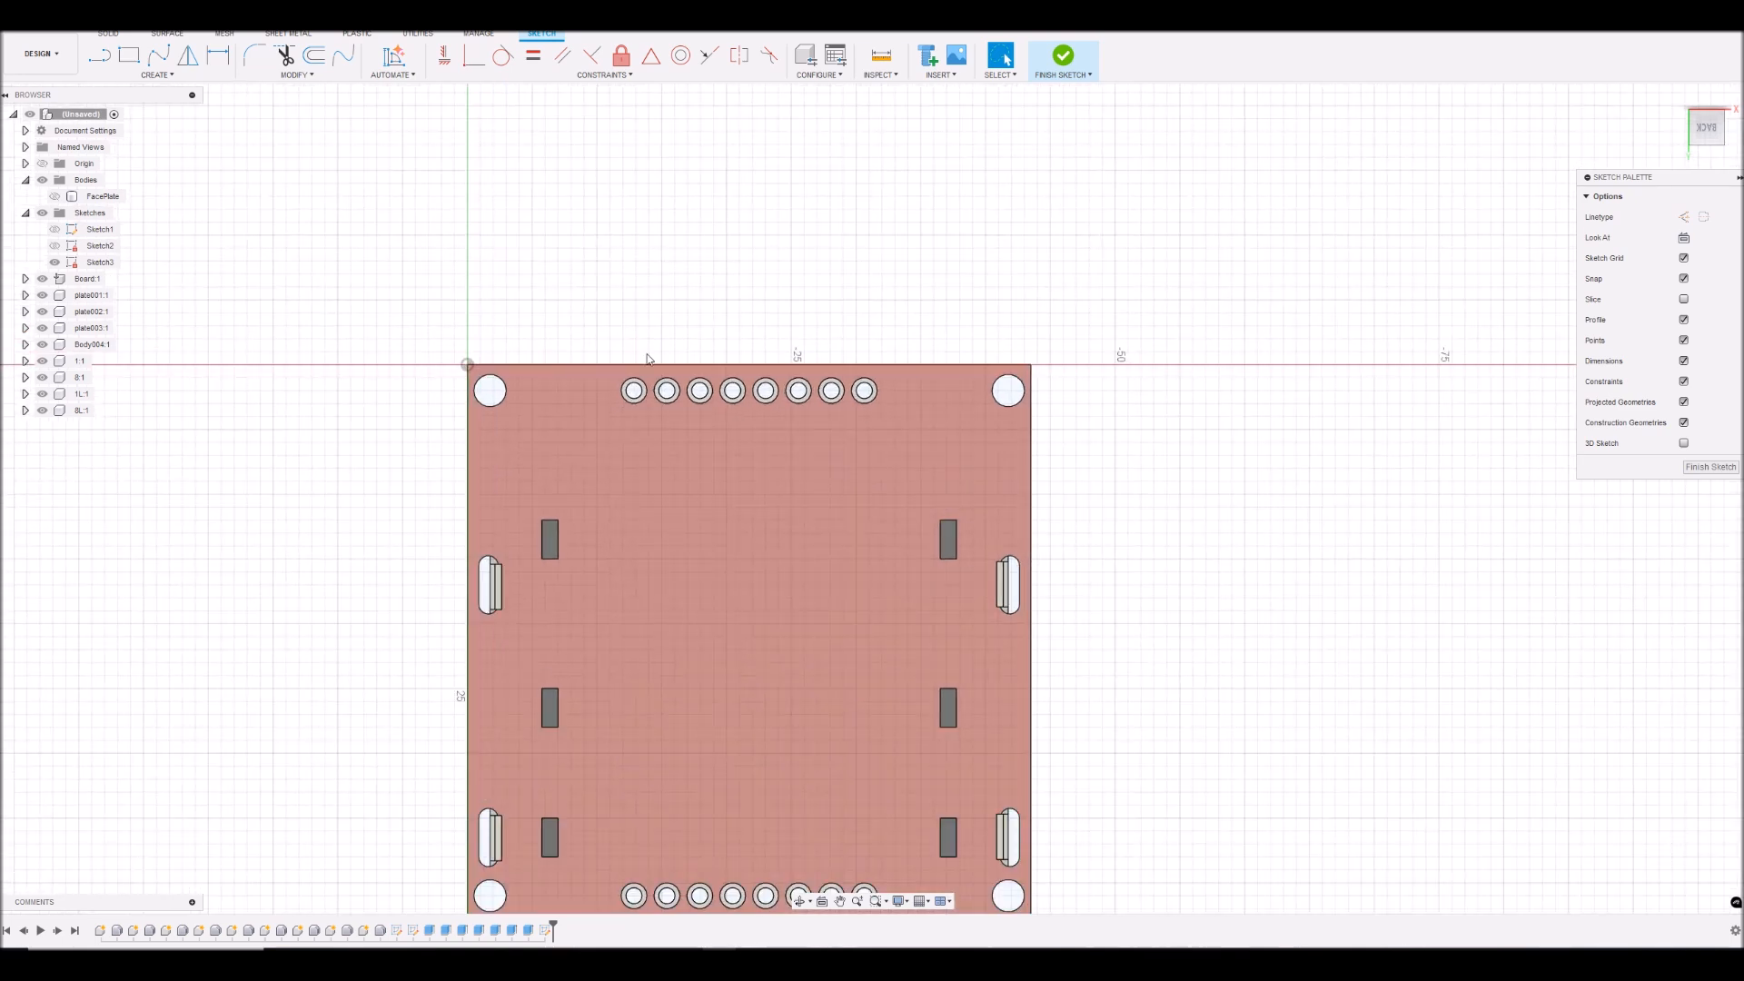
pyautogui.scroll(4, 1100, 400)
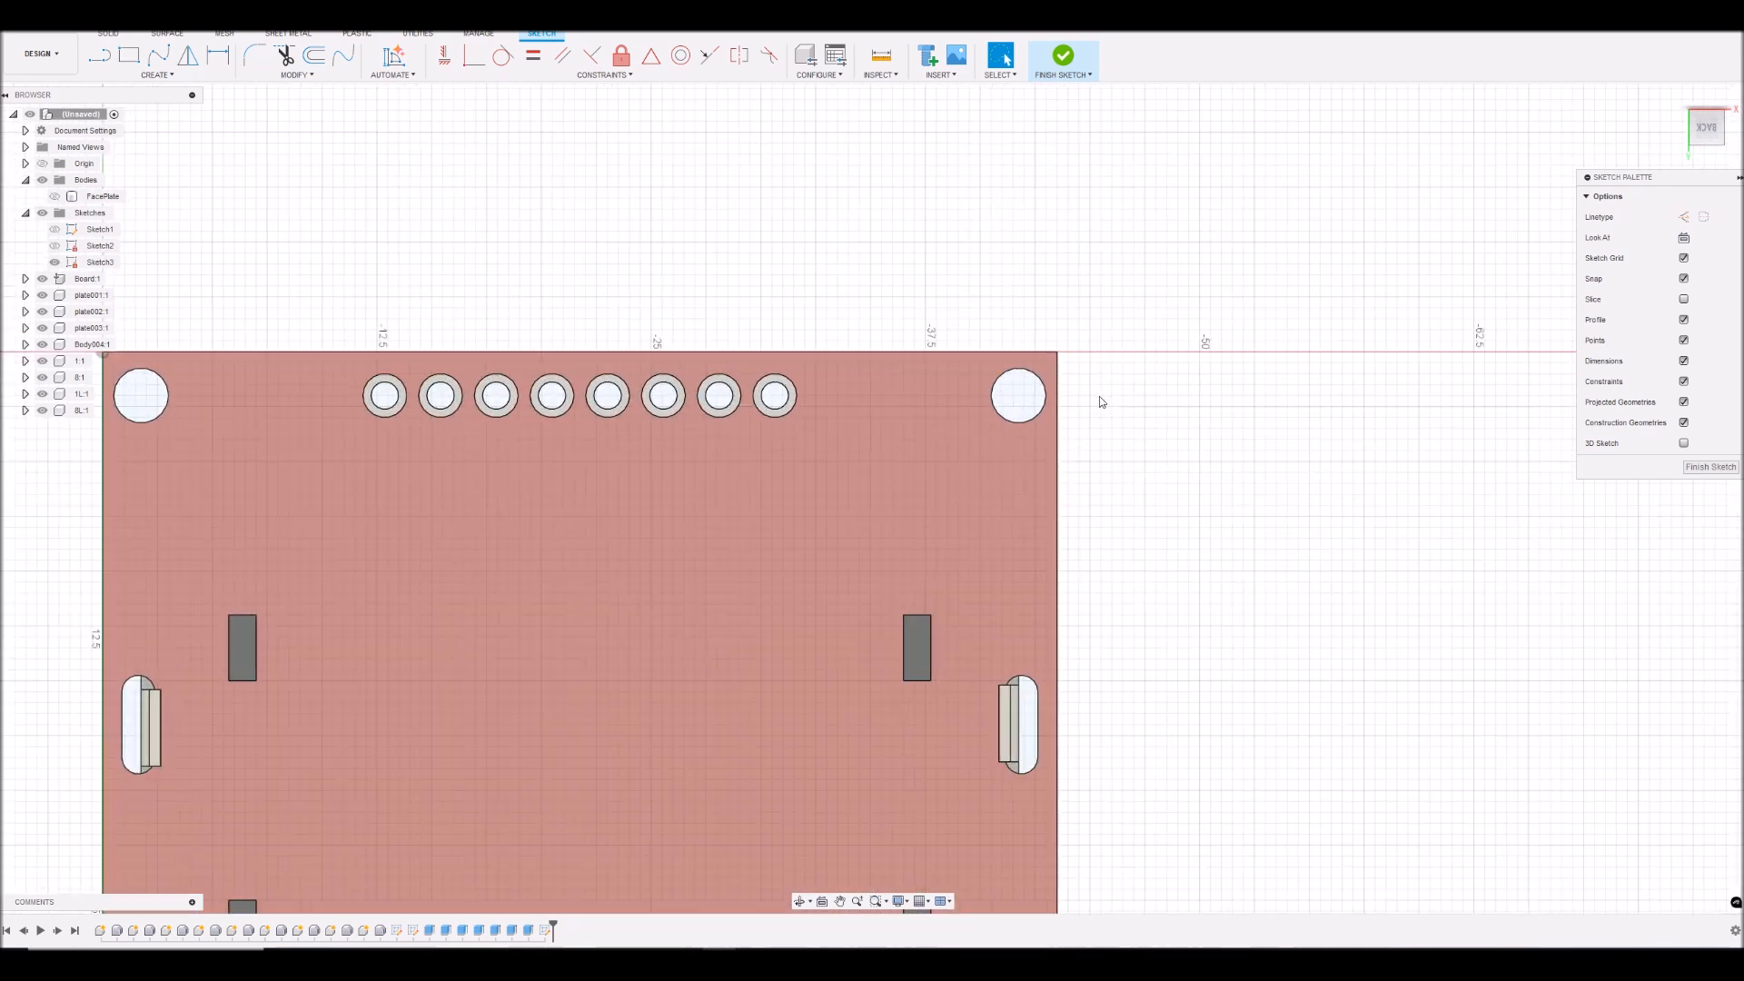
pyautogui.scroll(-4, 1099, 396)
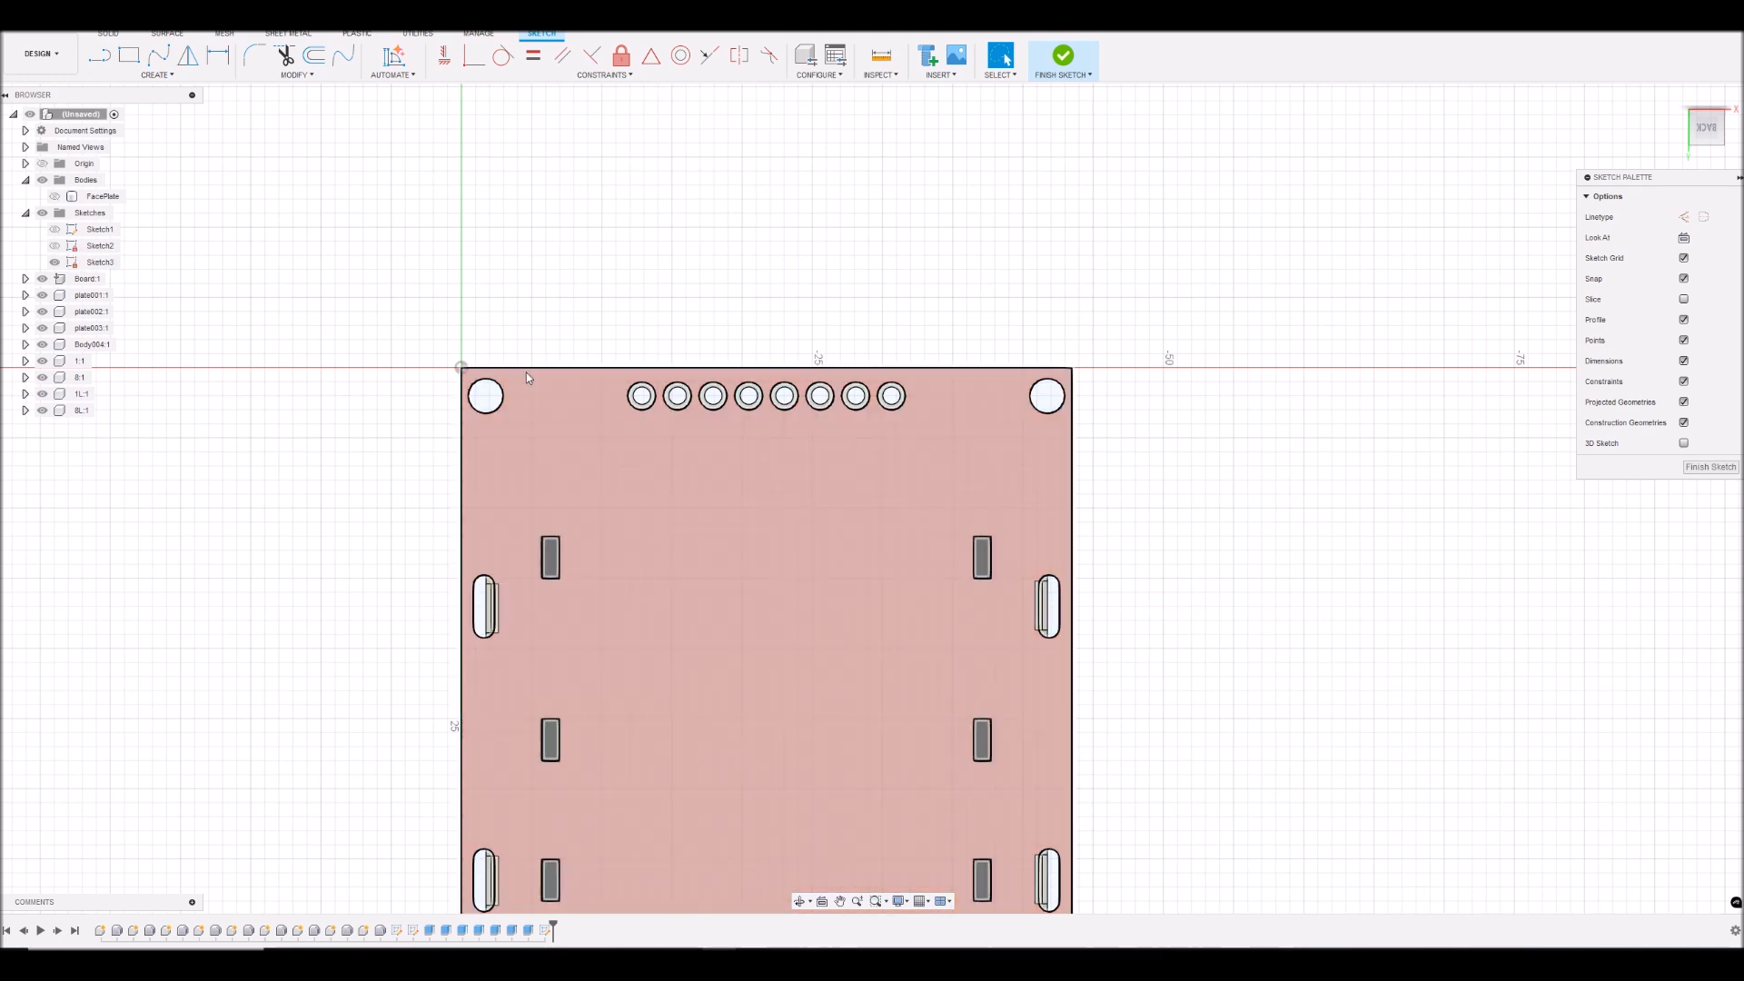
pyautogui.scroll(1, 486, 379)
pyautogui.scroll(2, 922, 372)
pyautogui.scroll(-4, 918, 372)
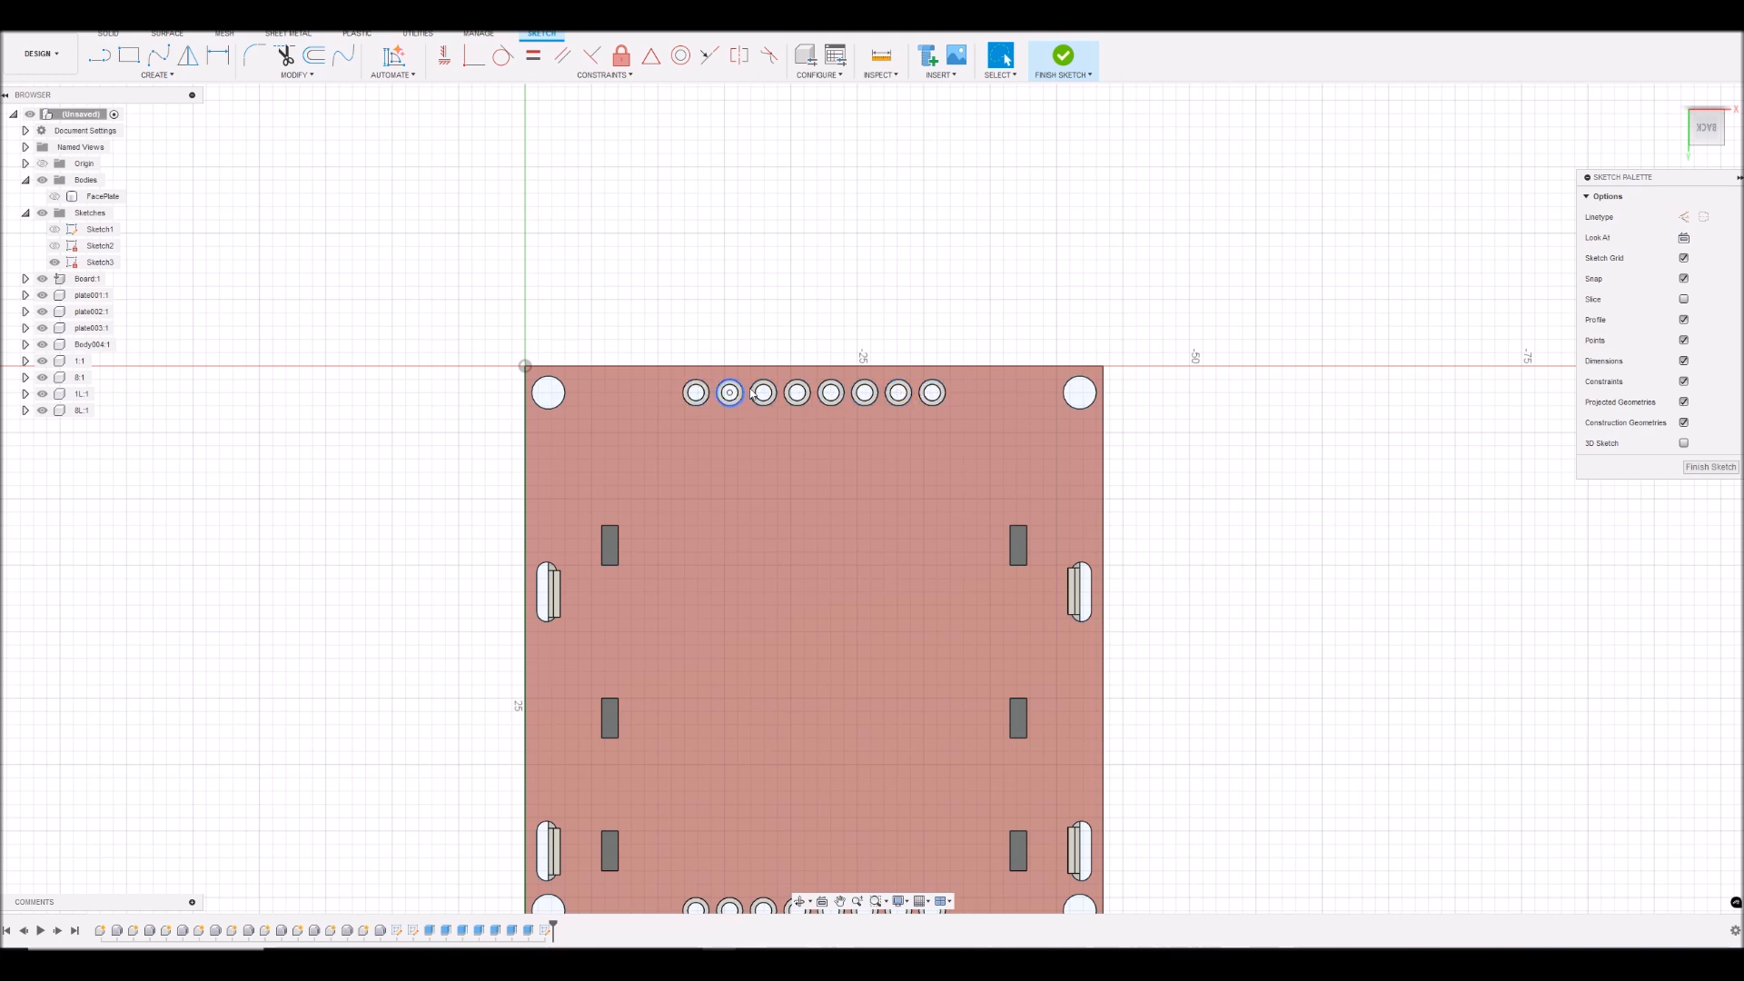
pyautogui.click(129, 55)
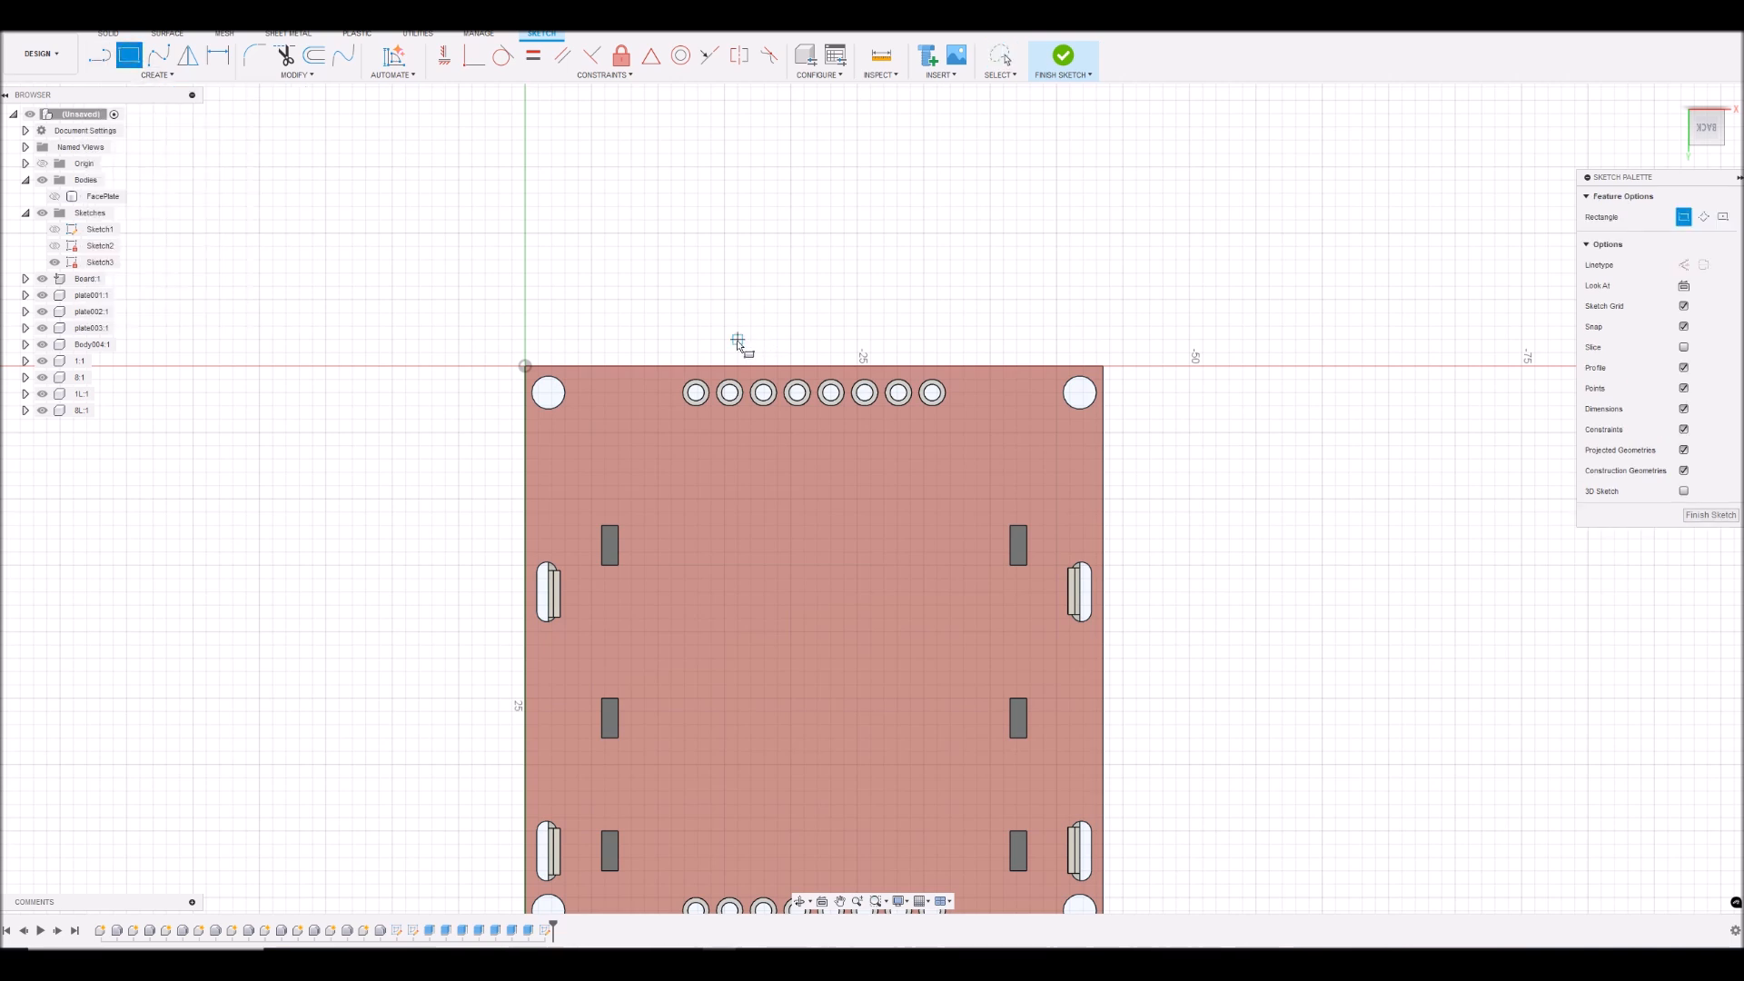
pyautogui.scroll(3, 677, 377)
pyautogui.scroll(2, 677, 377)
pyautogui.click(679, 385)
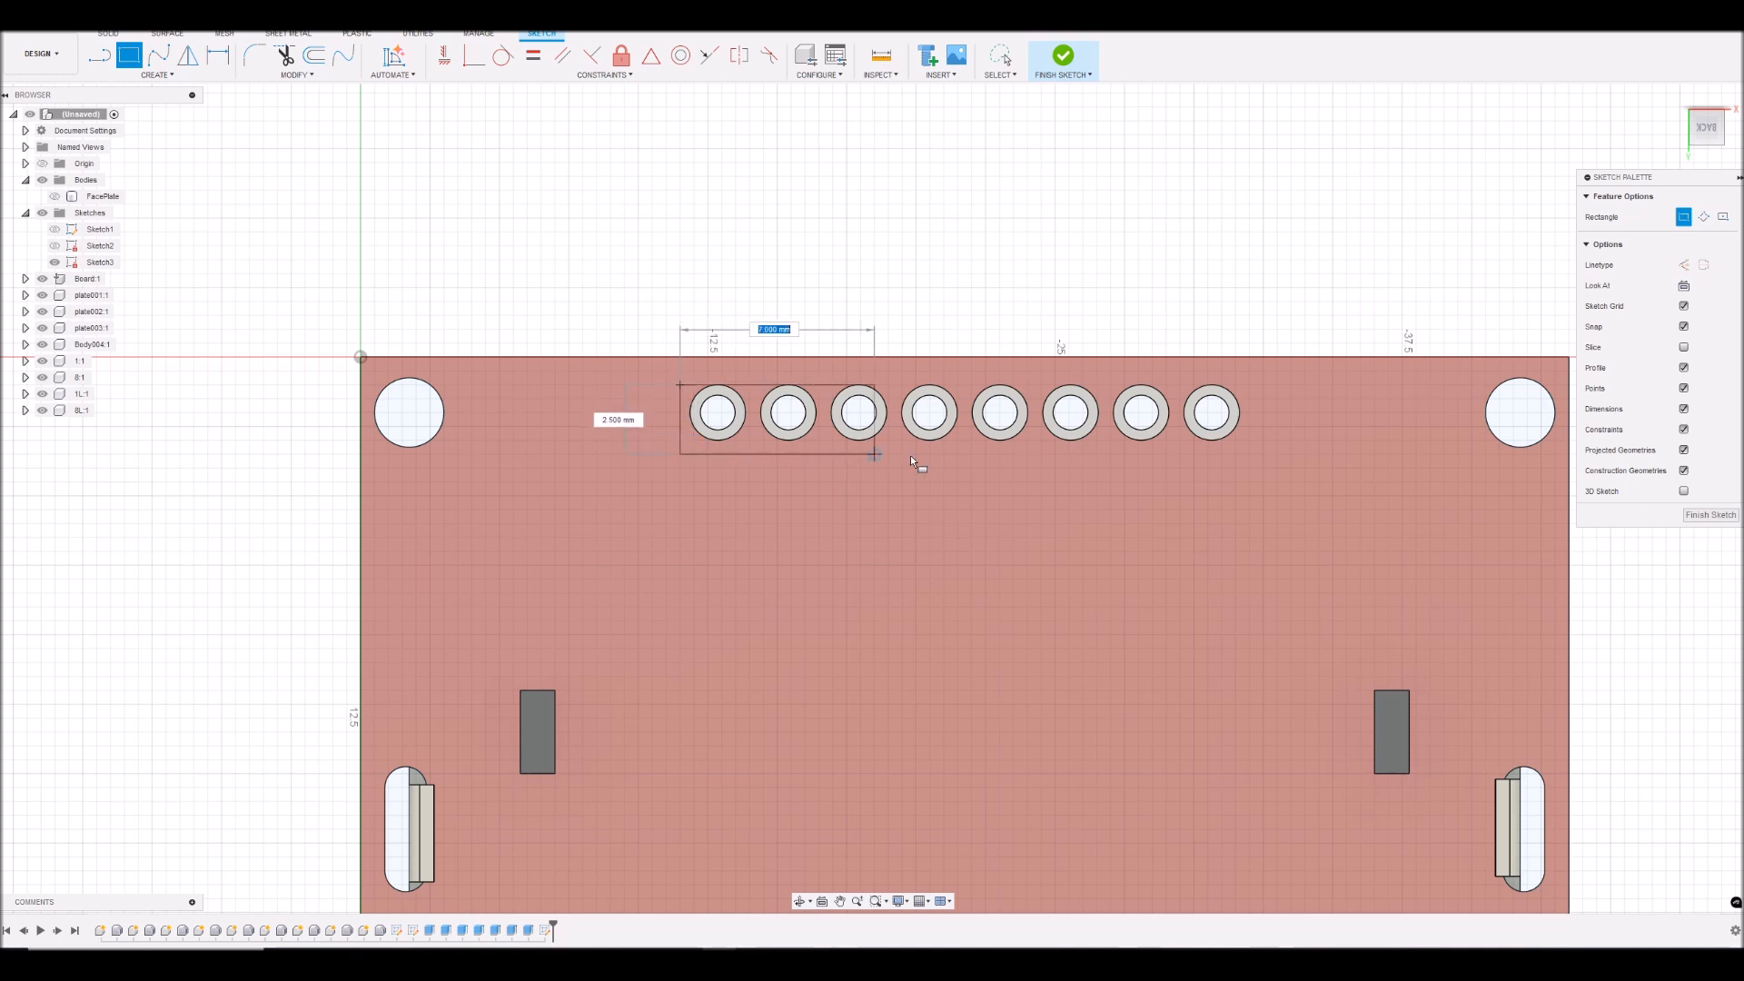
pyautogui.click(1249, 443)
# - Sketch a two-point rectangle about 2 mm high around the lower row of header pins
pyautogui.scroll(-5, 1254, 459)
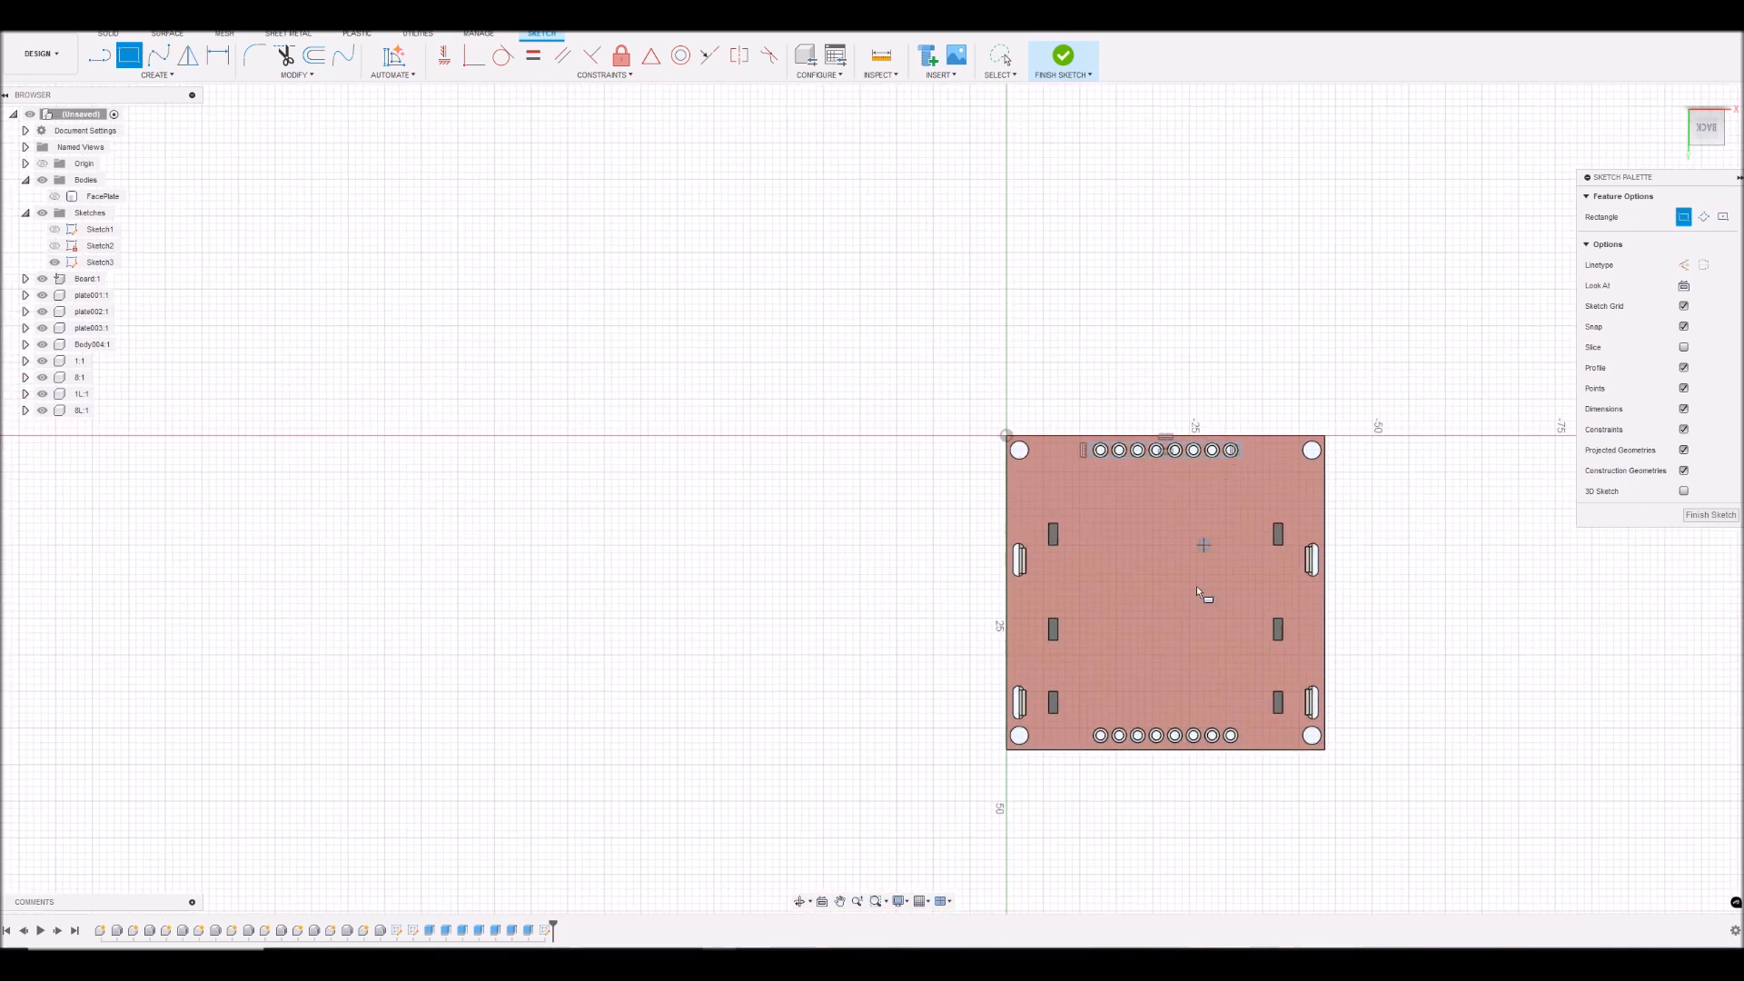
pyautogui.scroll(5, 1199, 849)
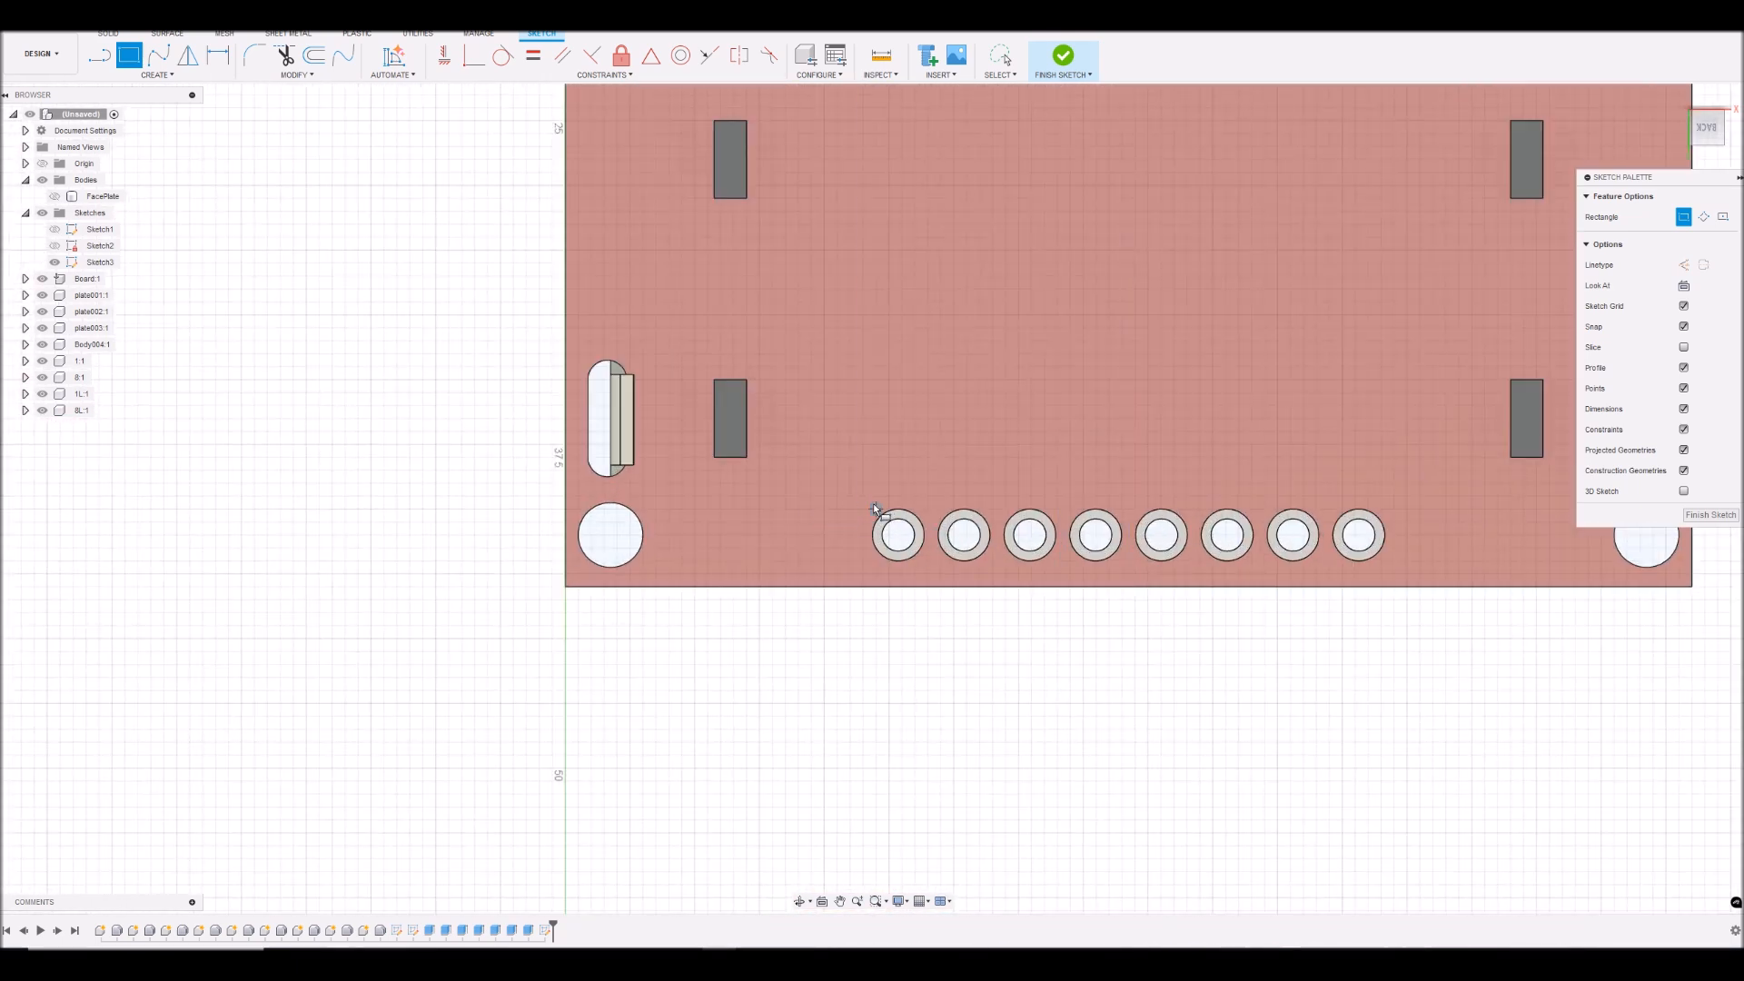
pyautogui.click(865, 511)
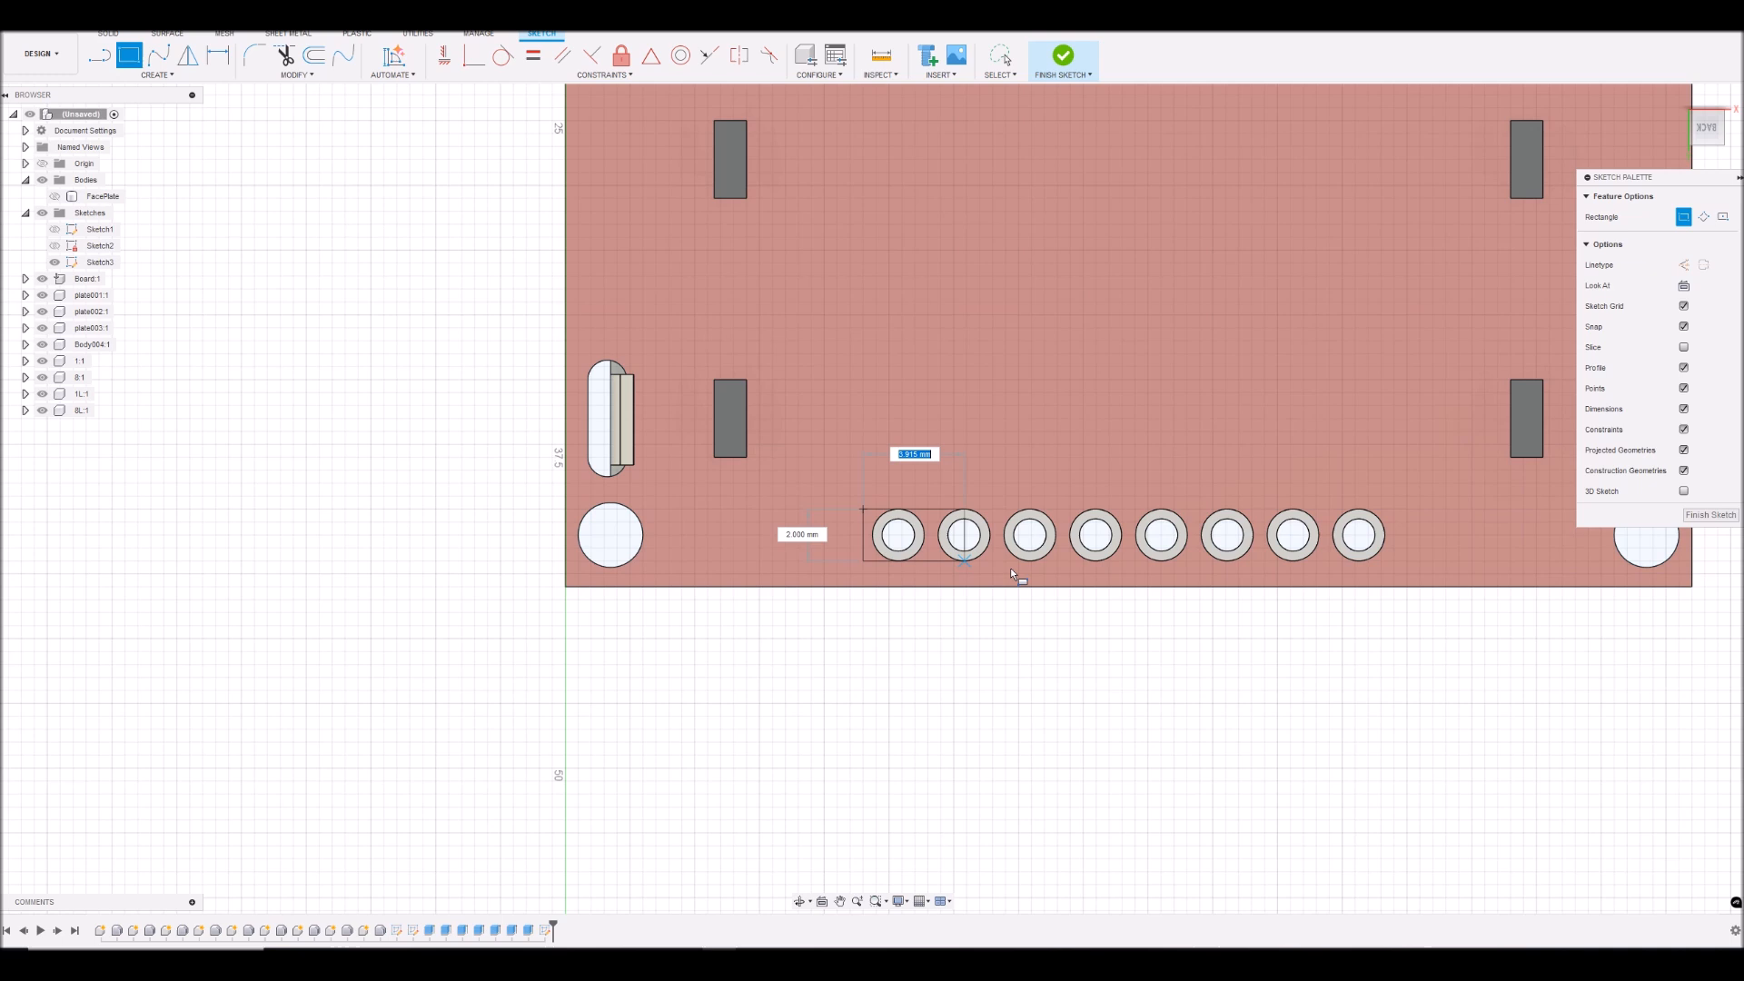
pyautogui.click(1387, 565)
pyautogui.scroll(-8, 1387, 565)
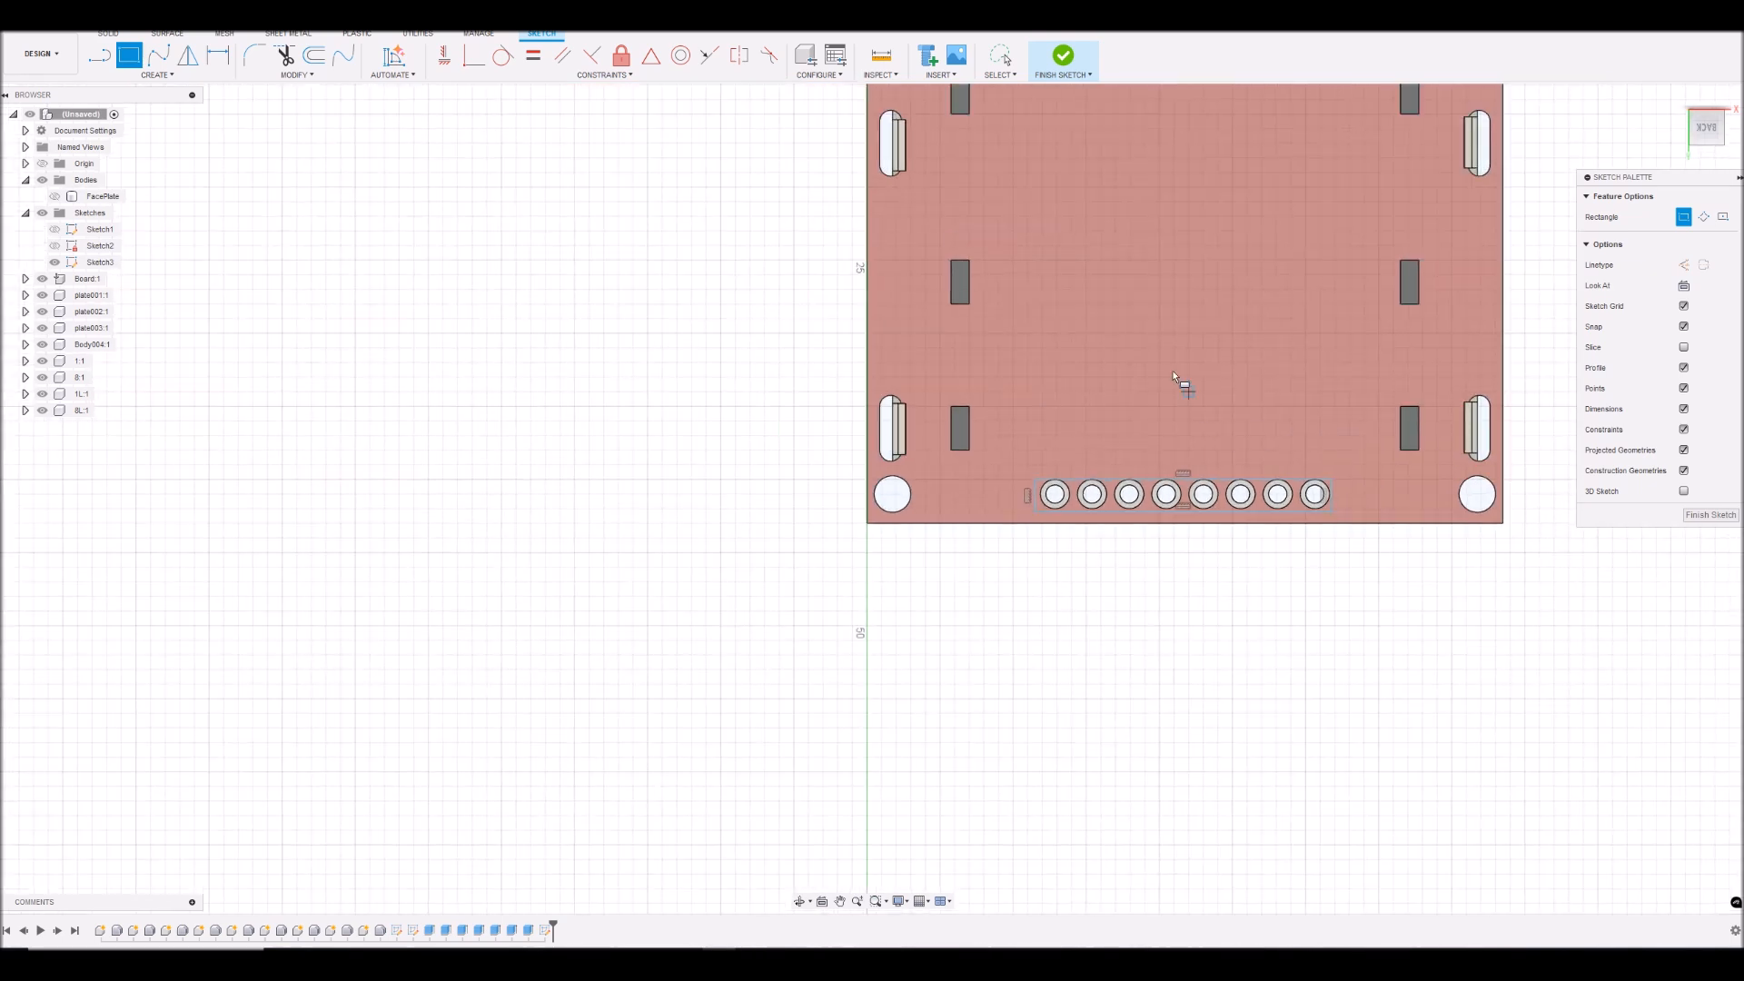
# - Trace the upper pair of small rectangular cutouts on the board with corner-to-corner rectangles
pyautogui.scroll(10, 1259, 210)
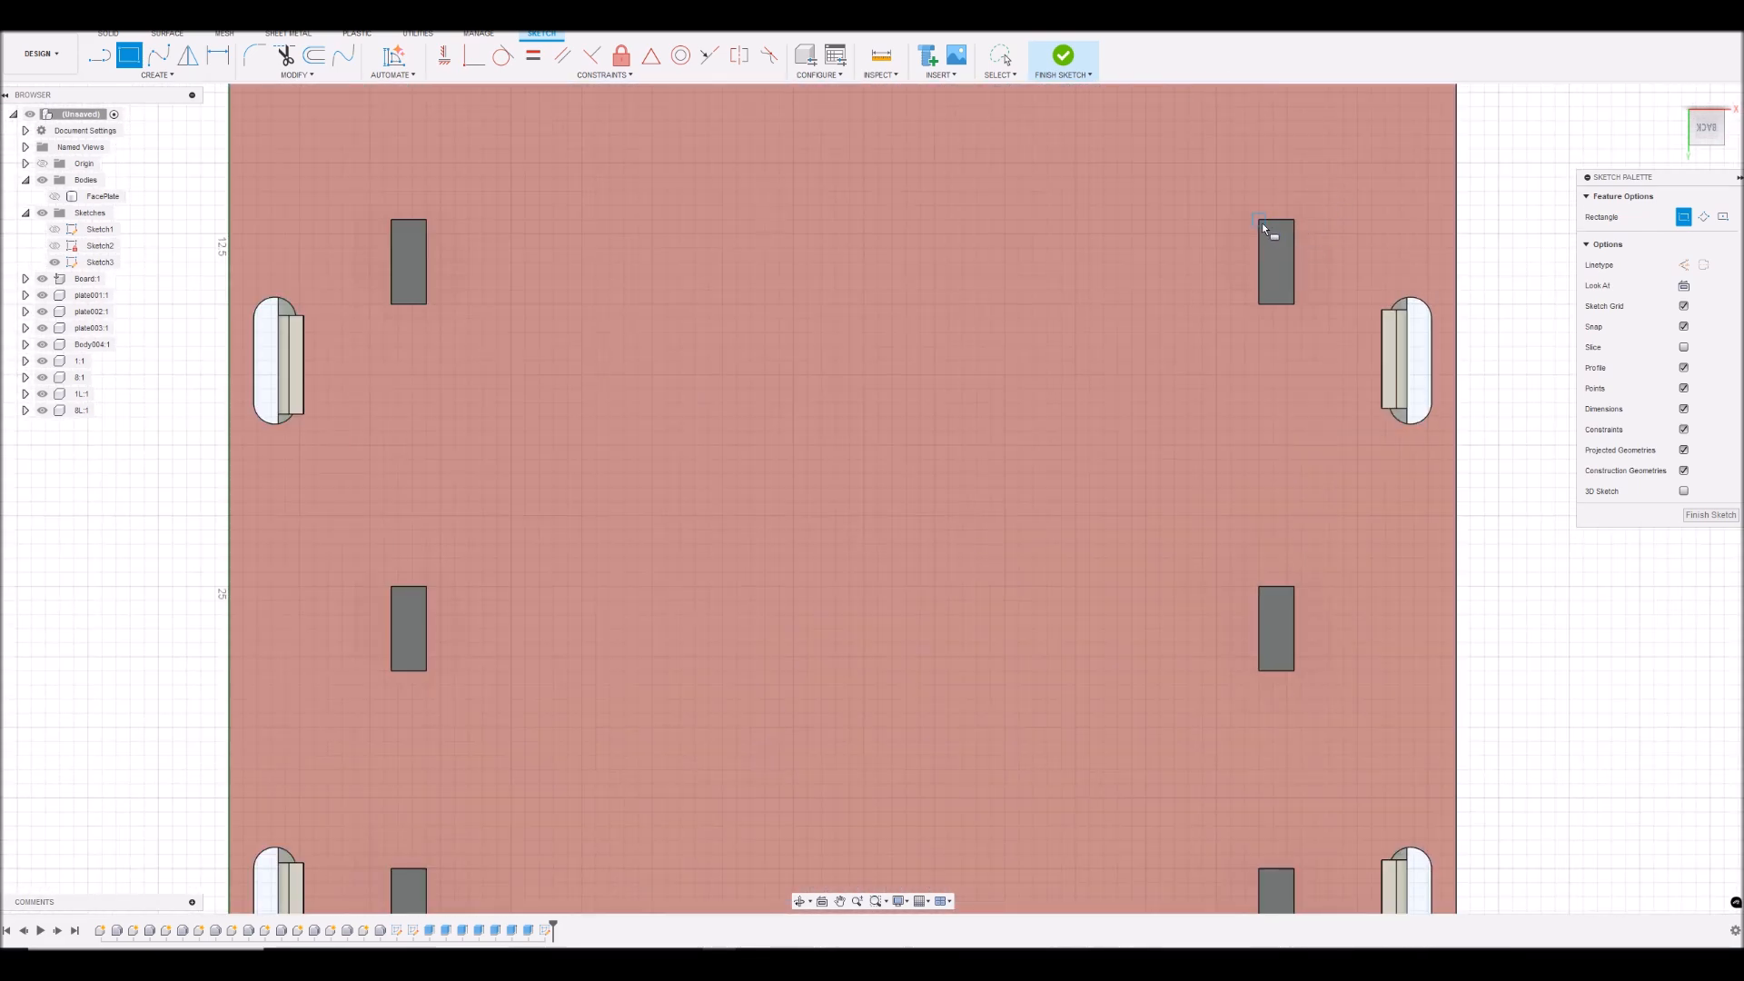
pyautogui.click(1260, 221)
pyautogui.click(1294, 304)
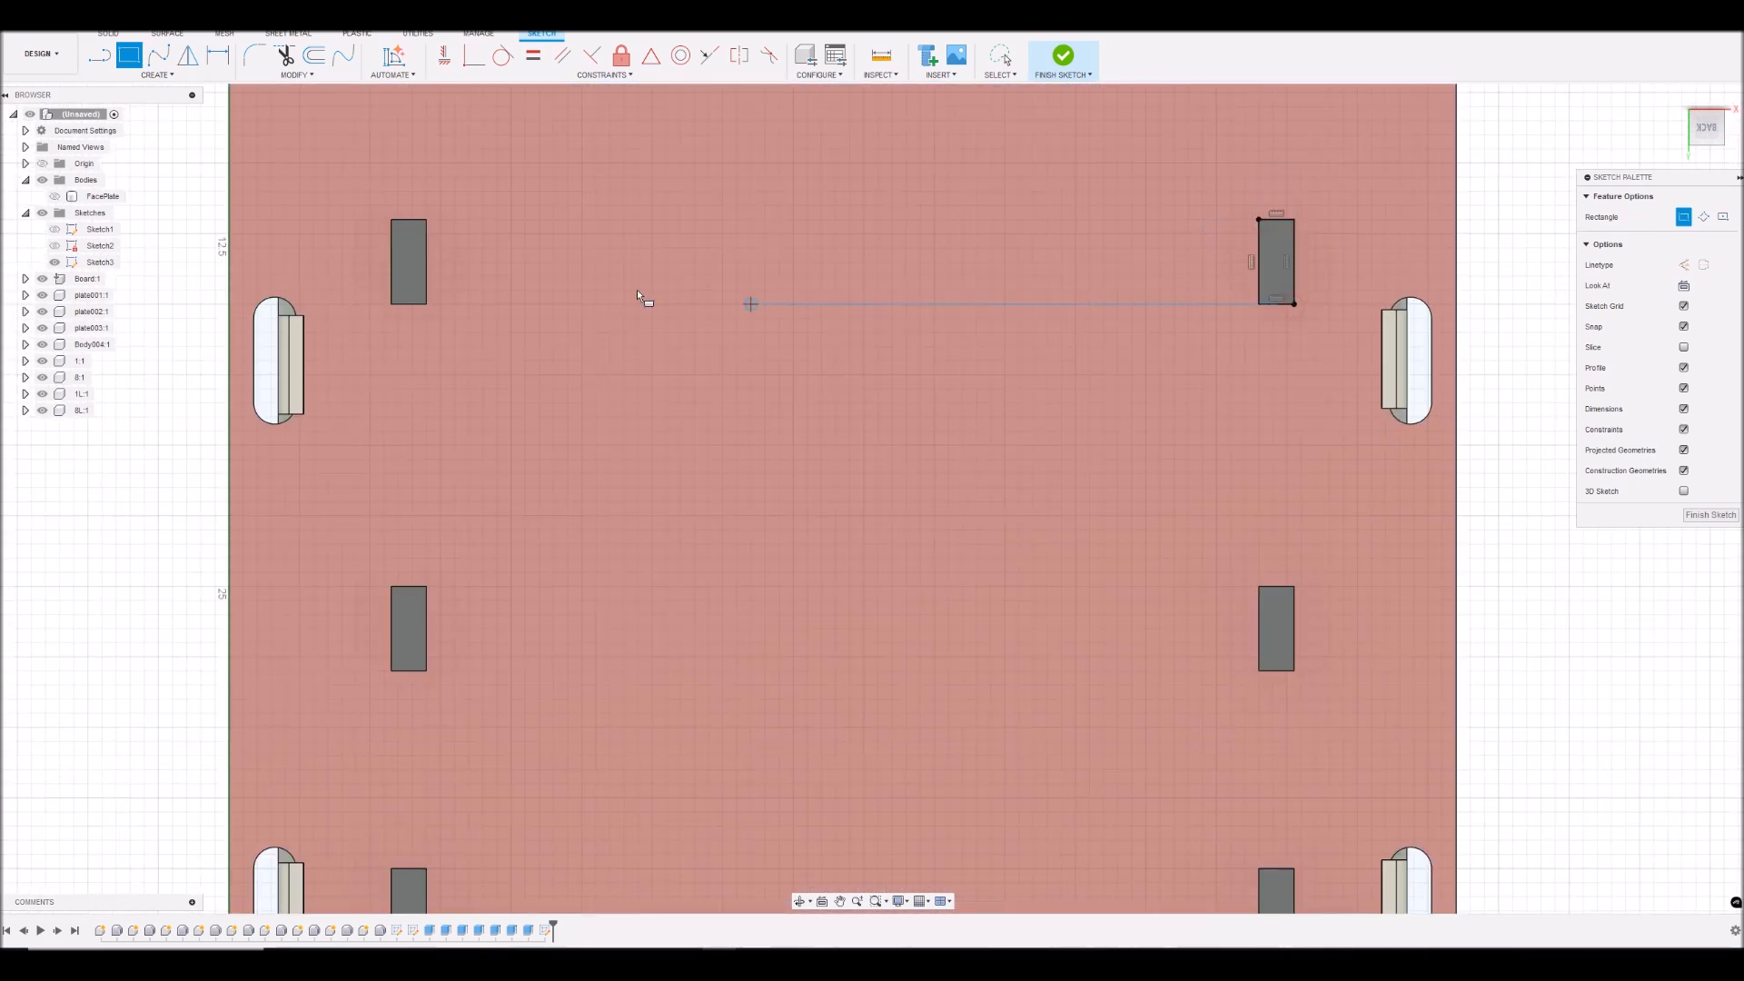
pyautogui.click(395, 222)
pyautogui.click(424, 302)
# - Trace the middle pair of small rectangular cutouts with rectangles and leave the Rectangle tool
pyautogui.scroll(2, 485, 496)
pyautogui.scroll(-3, 485, 496)
pyautogui.scroll(1, 436, 485)
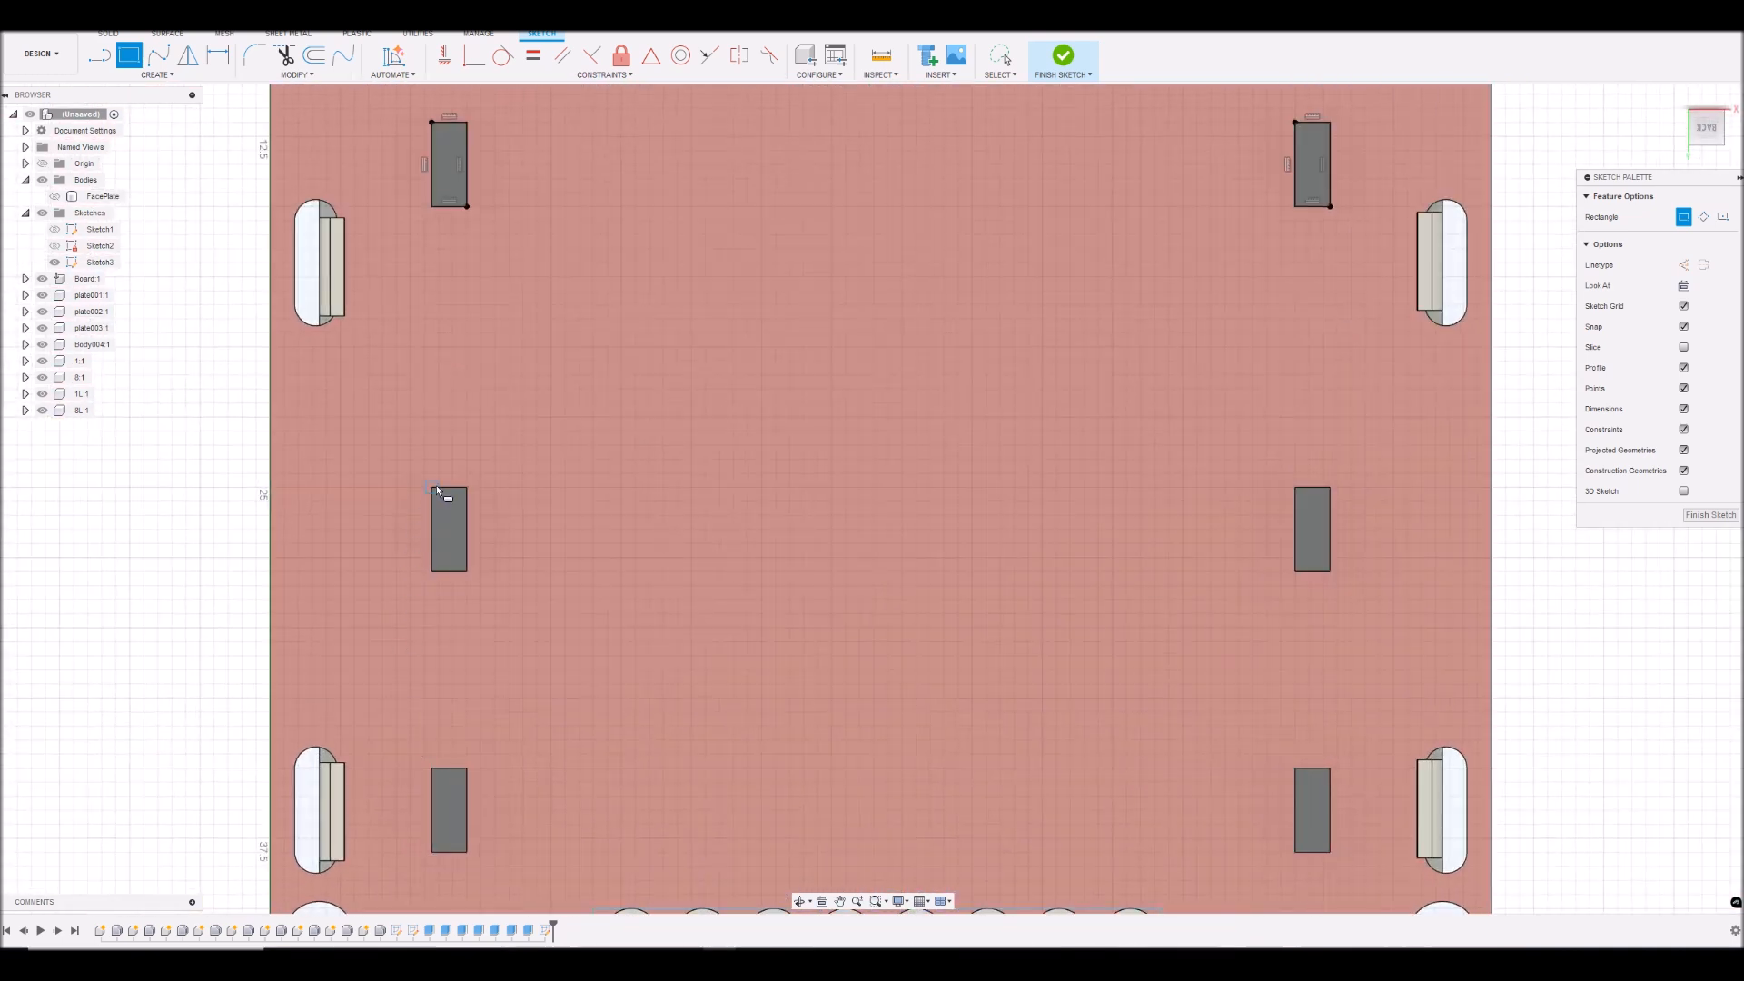
pyautogui.click(431, 489)
pyautogui.click(469, 571)
pyautogui.click(1296, 488)
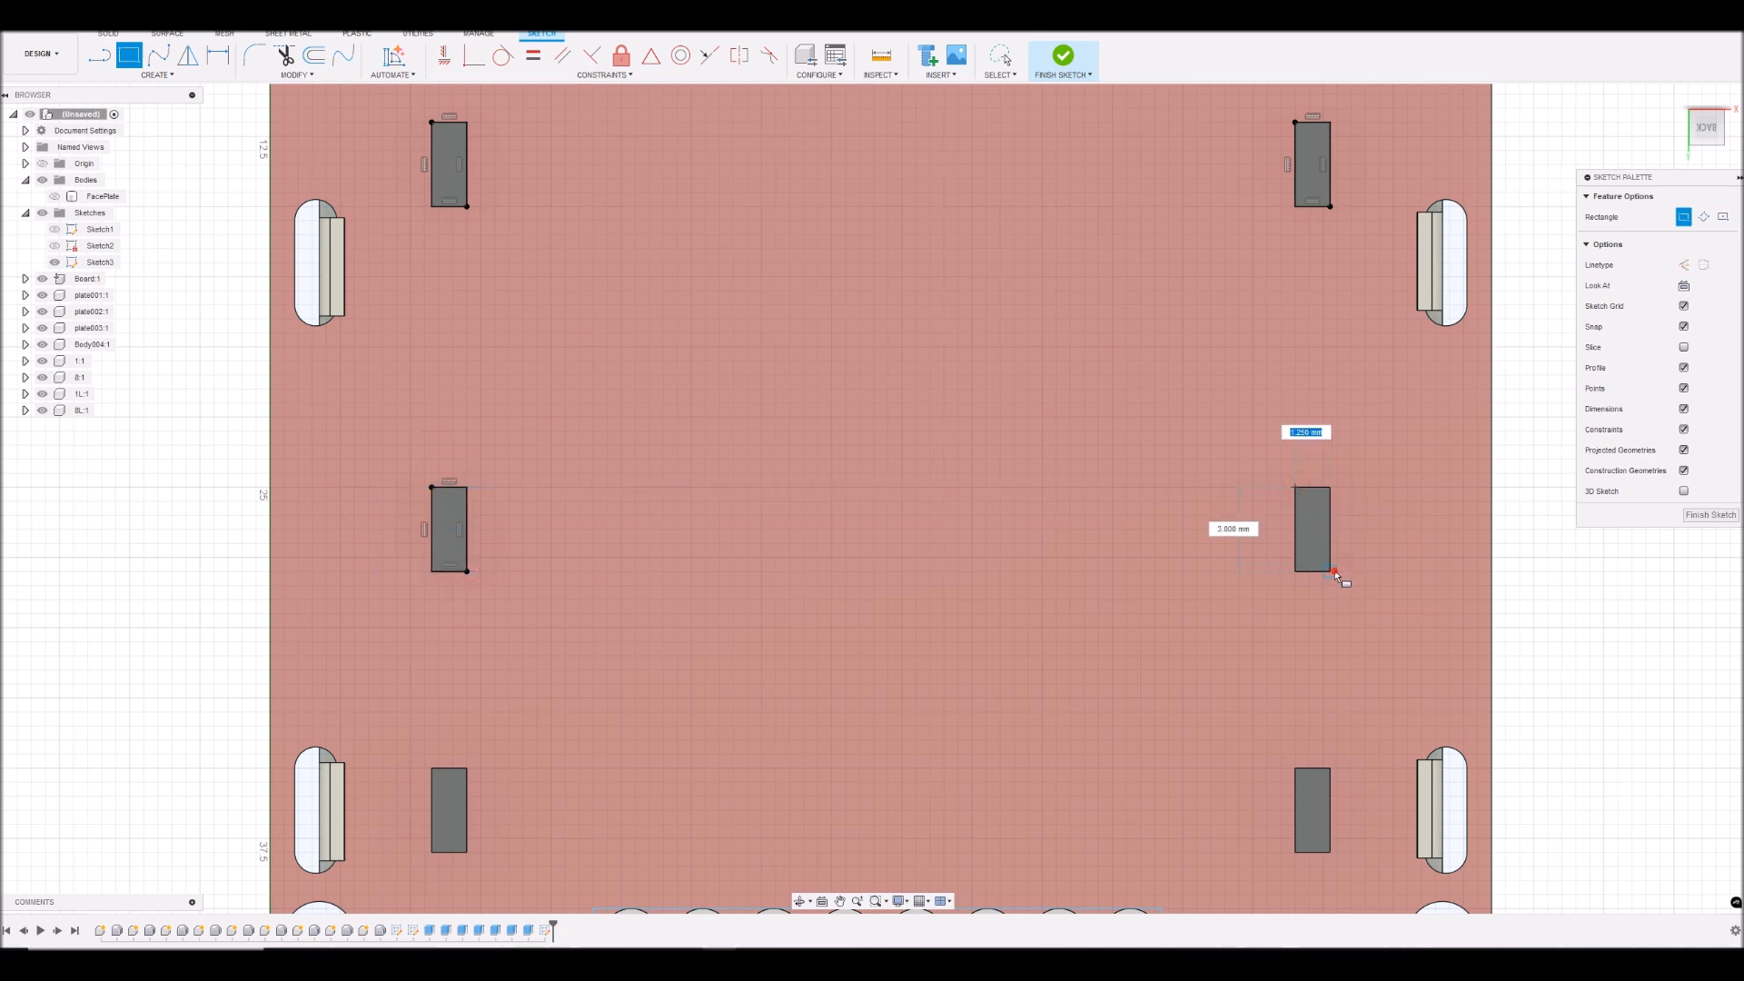
pyautogui.click(1331, 572)
pyautogui.rightClick(1569, 551)
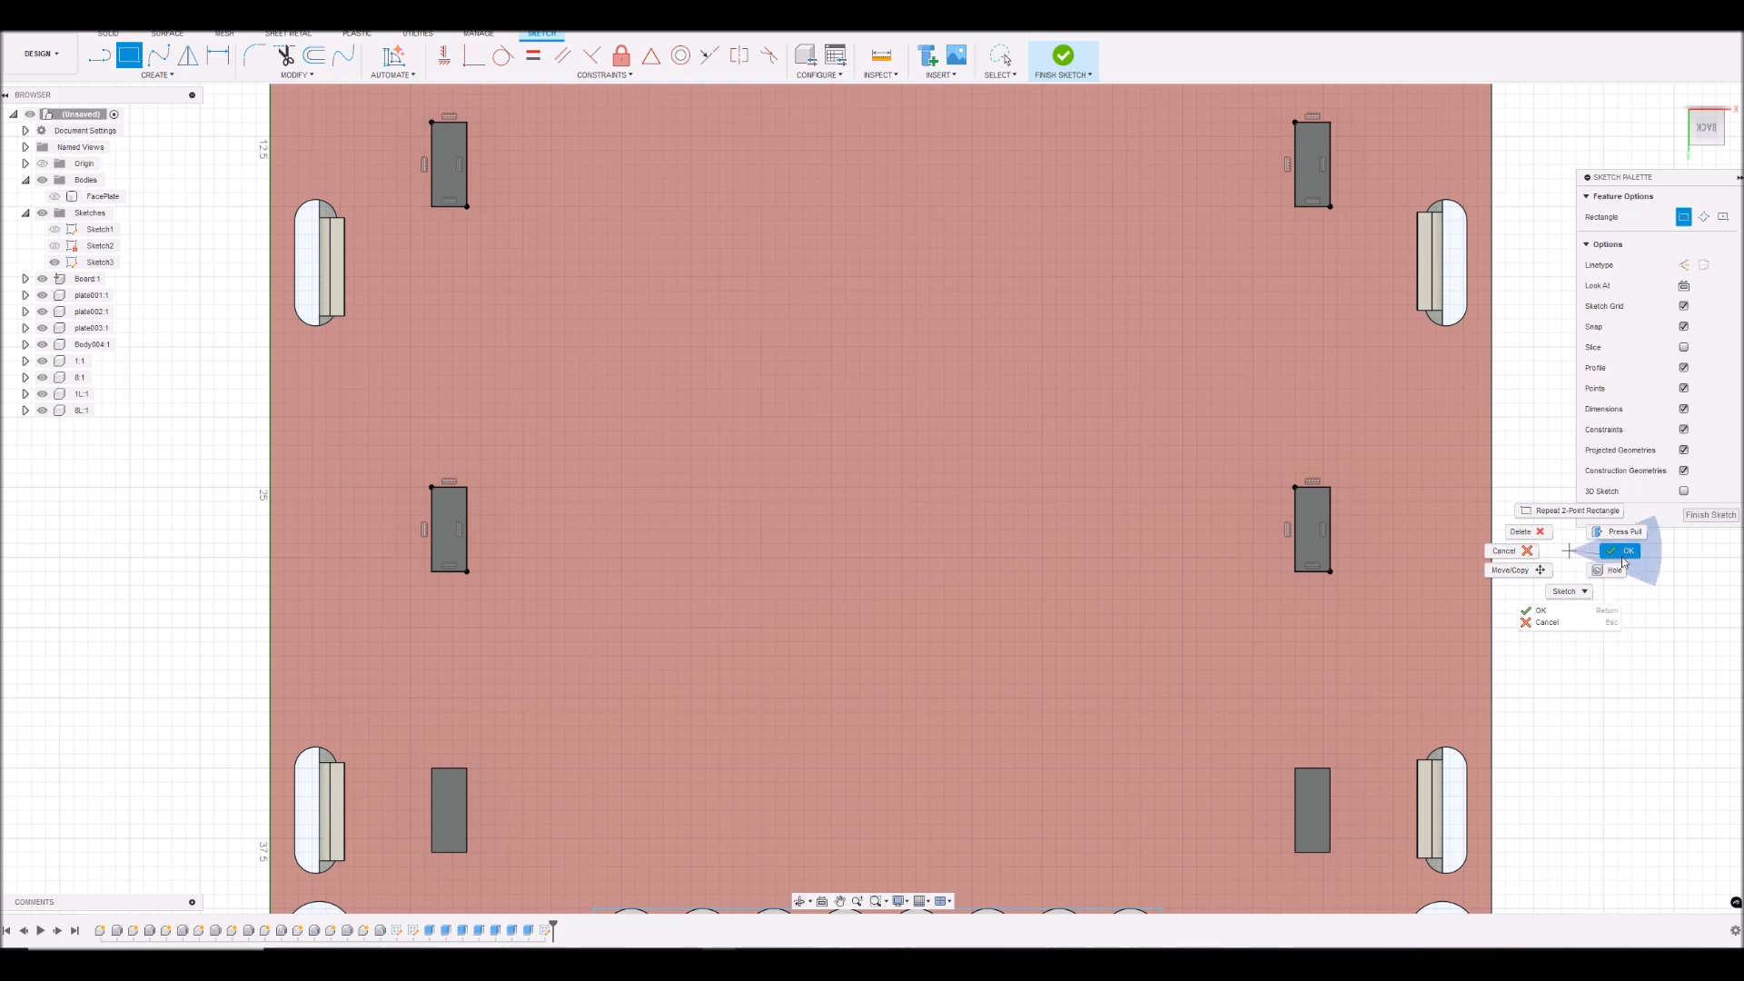
pyautogui.click(1508, 551)
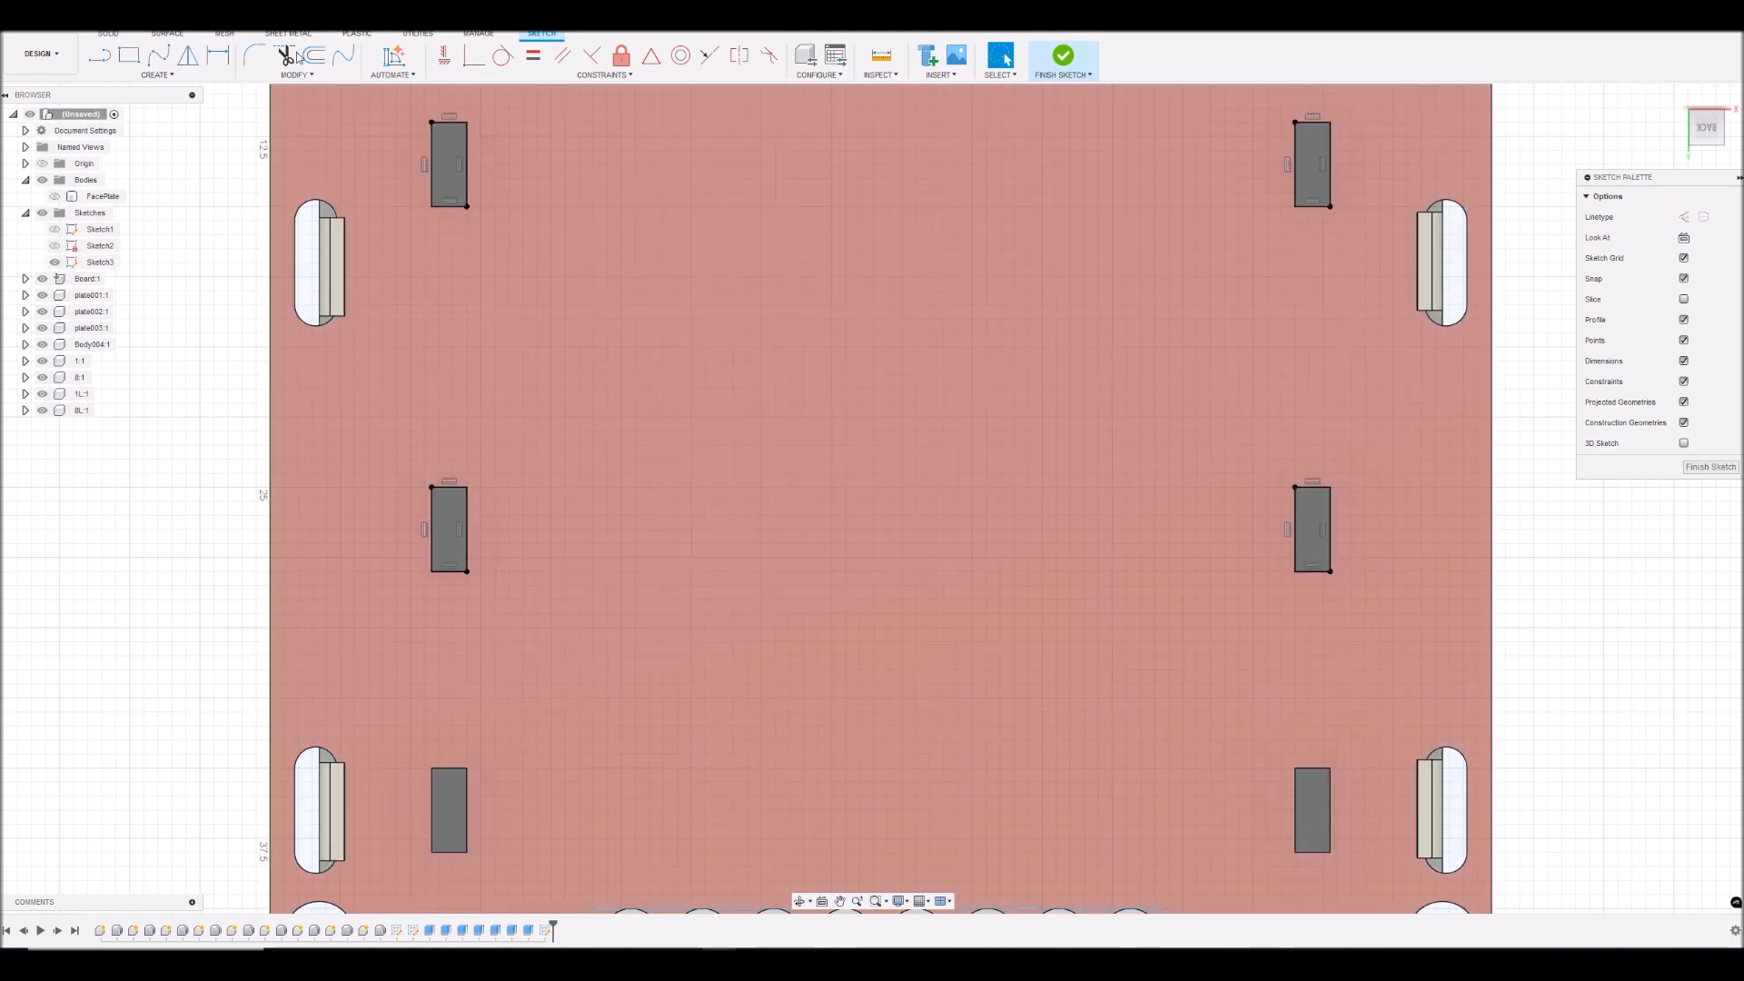
# - Undo the rectangles traced over the upper and middle cutouts
pyautogui.hotkey('ctrl', 'z')
pyautogui.hotkey('ctrl', 'z')
pyautogui.hotkey('ctrl', 'z')
pyautogui.hotkey('ctrl', 'z')
pyautogui.hotkey('ctrl', 'z')
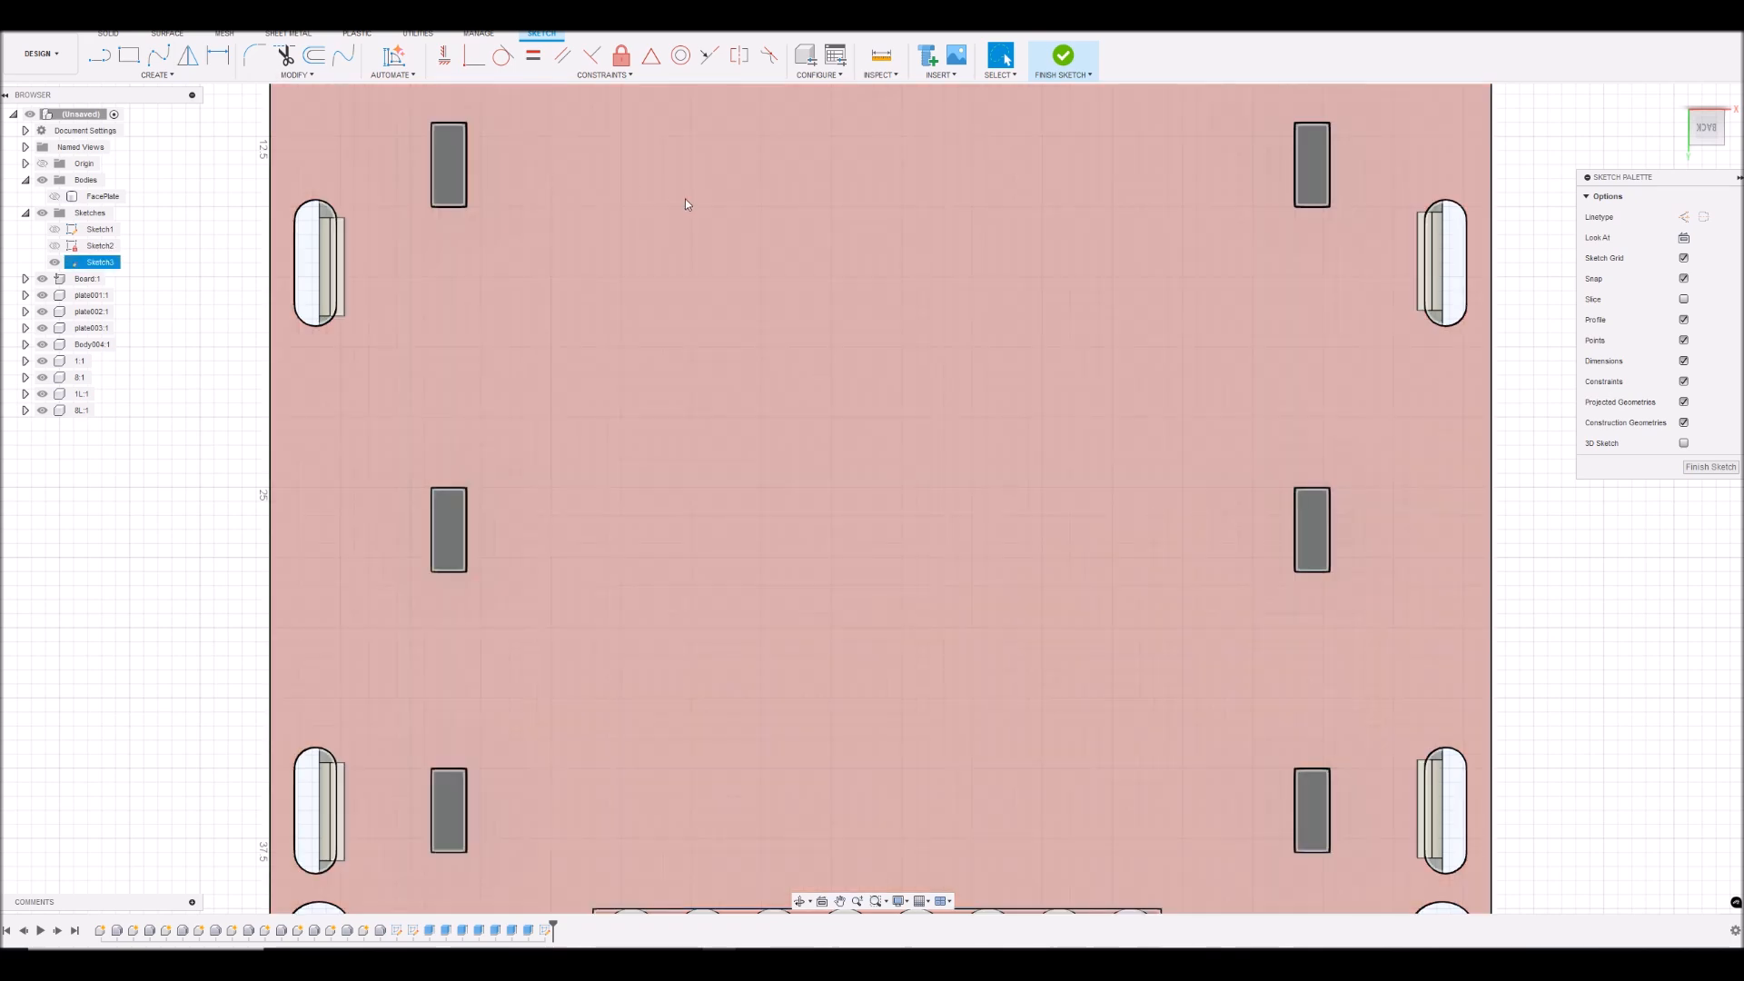
# - Offset the outline of the upper-left rectangular cutout outward by 0.2 mm
pyautogui.scroll(-5, 685, 199)
pyautogui.scroll(4, 640, 145)
pyautogui.doubleClick(638, 214)
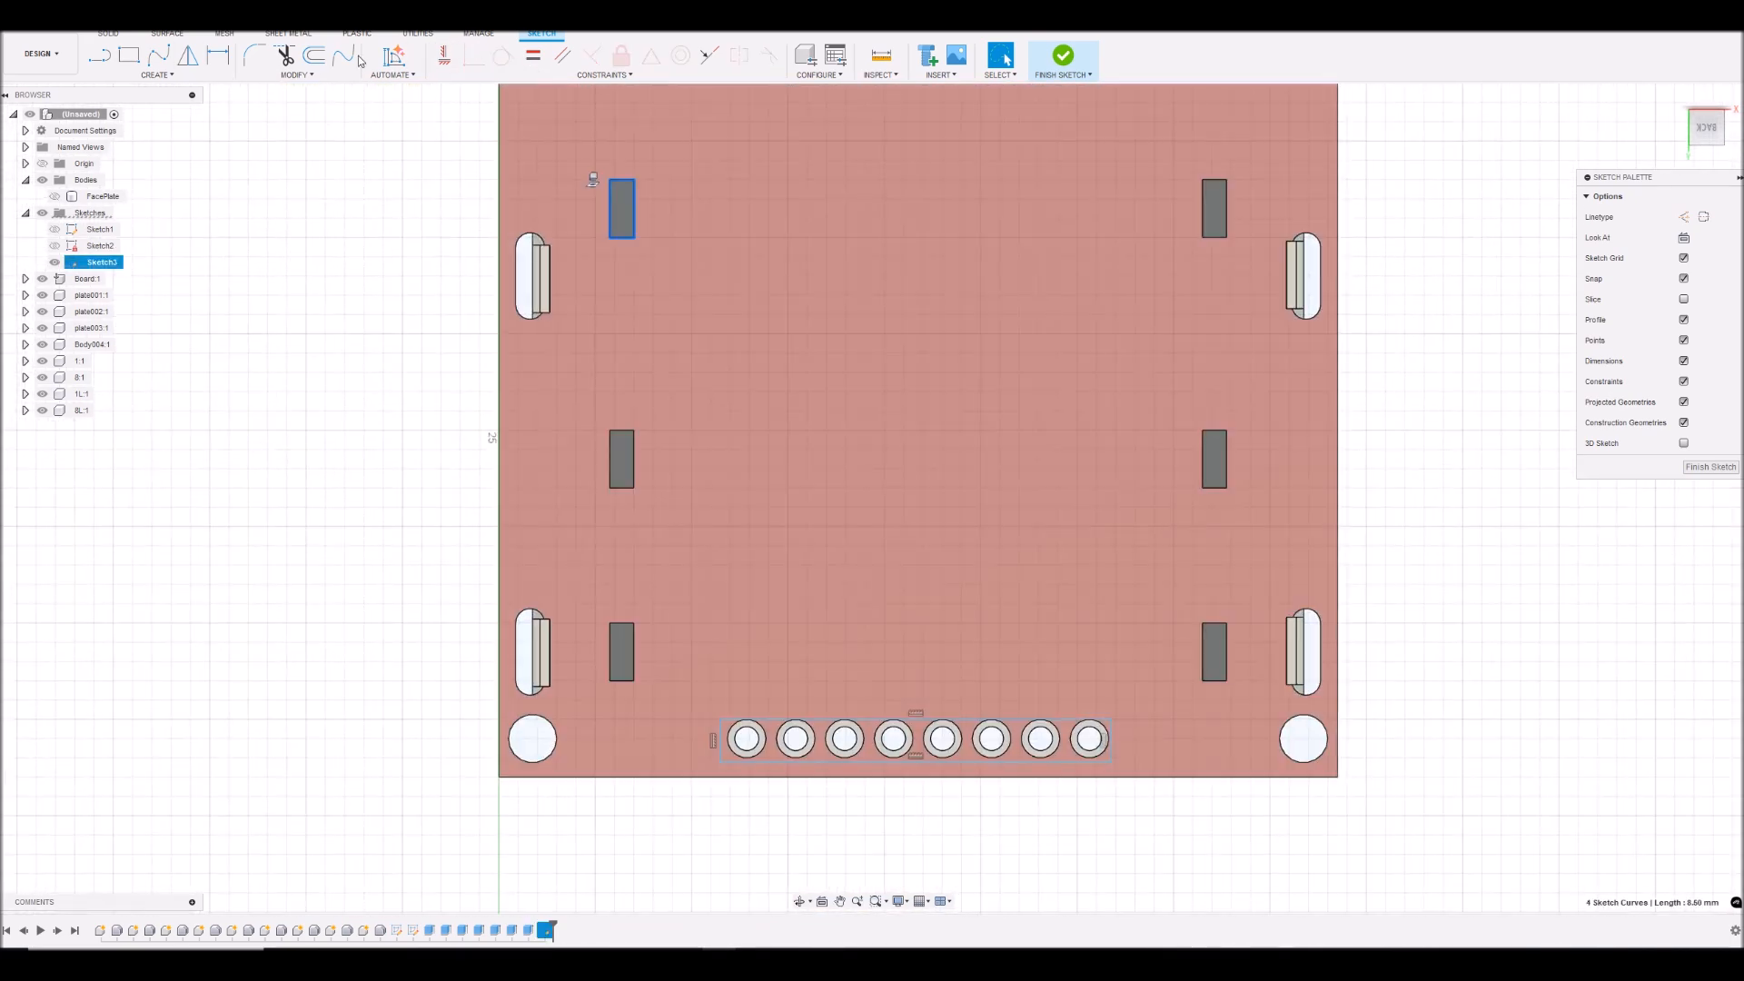
pyautogui.click(320, 57)
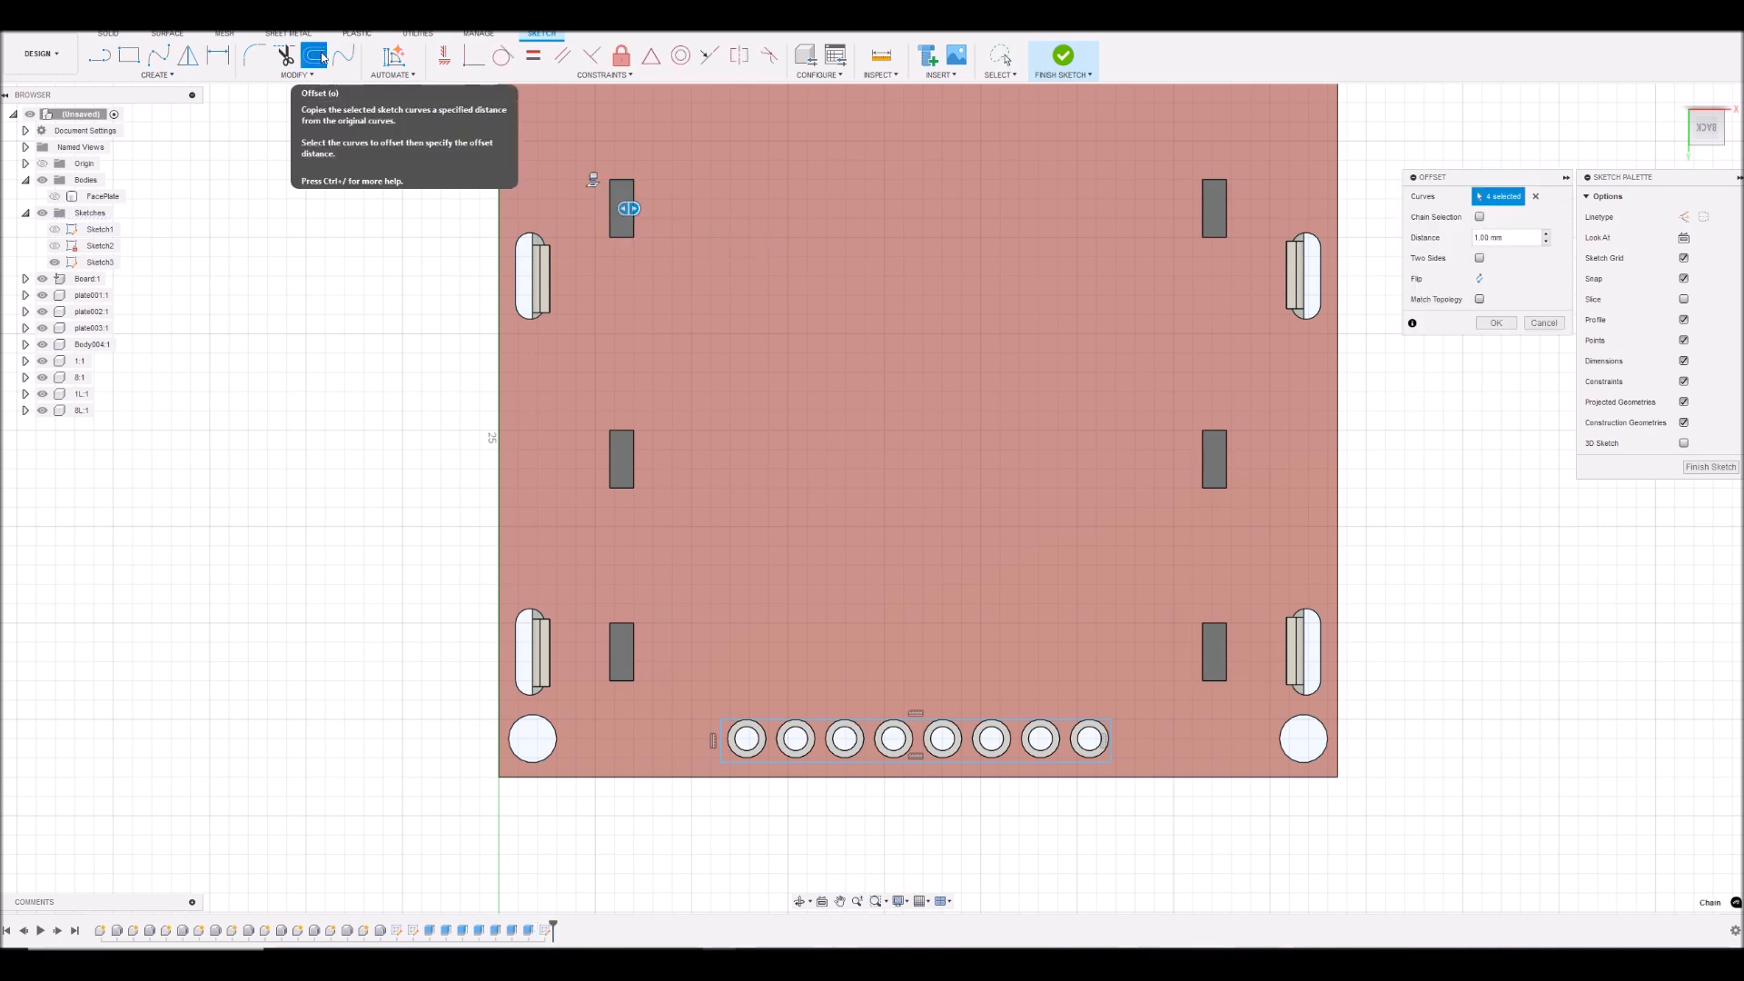
pyautogui.write('0.2')
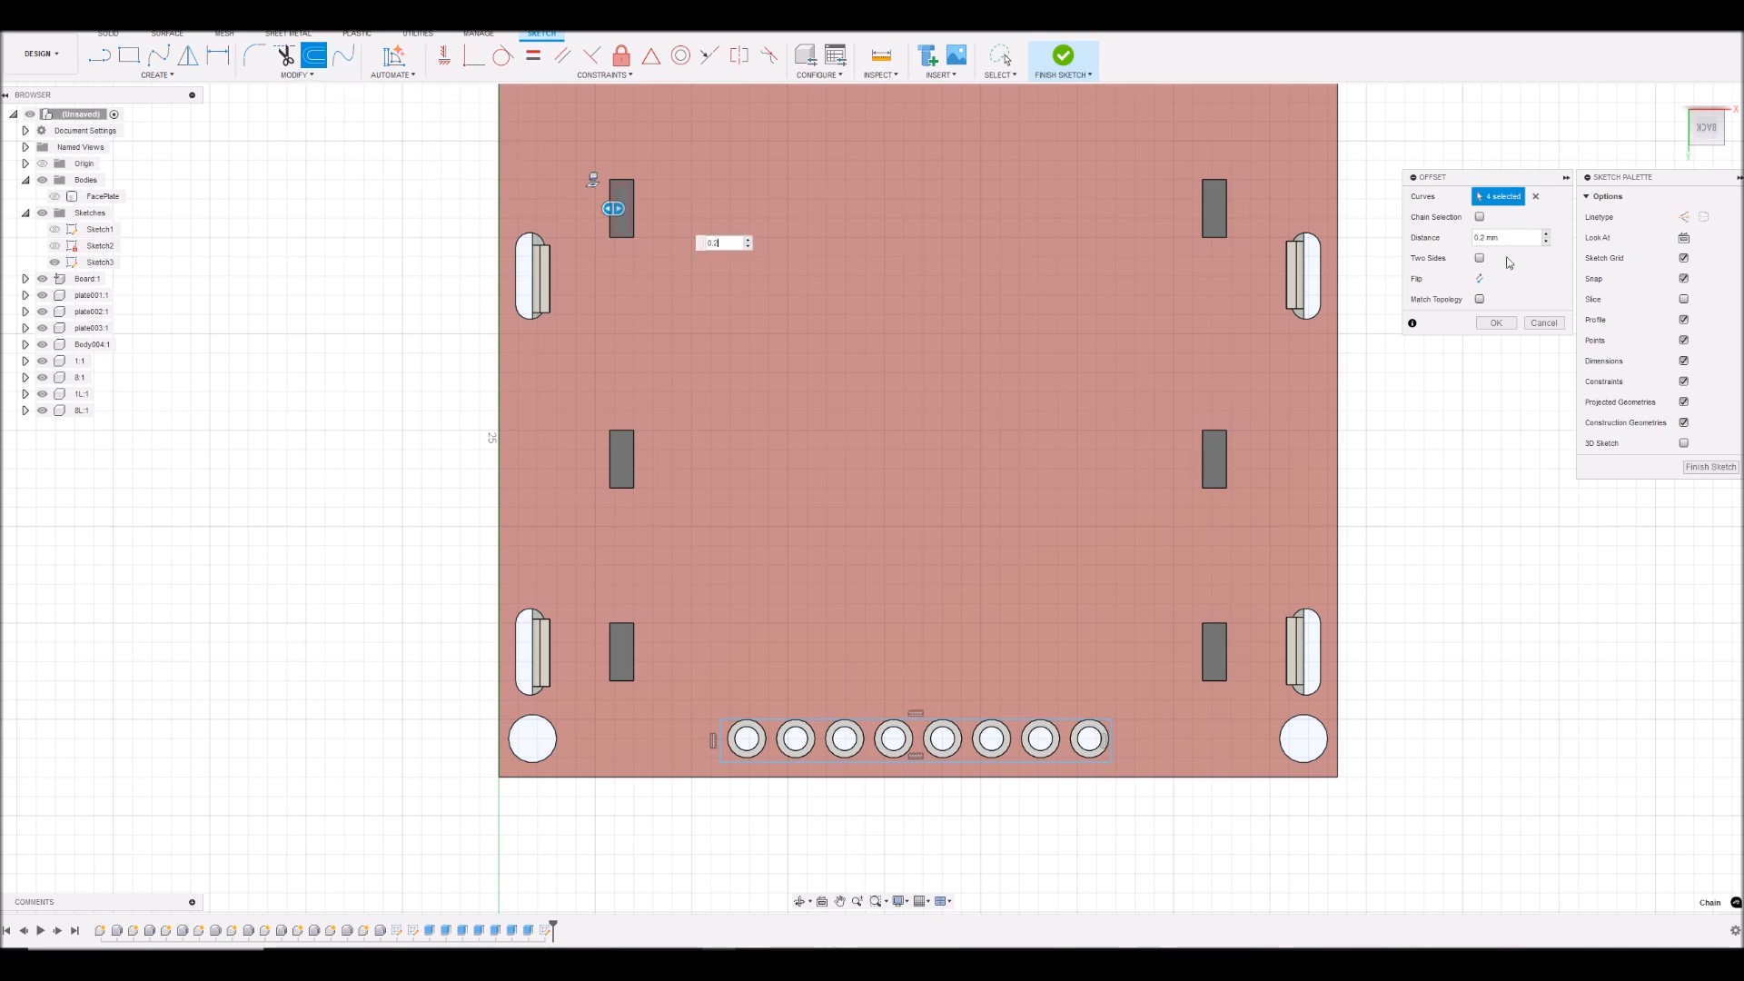
pyautogui.click(1480, 279)
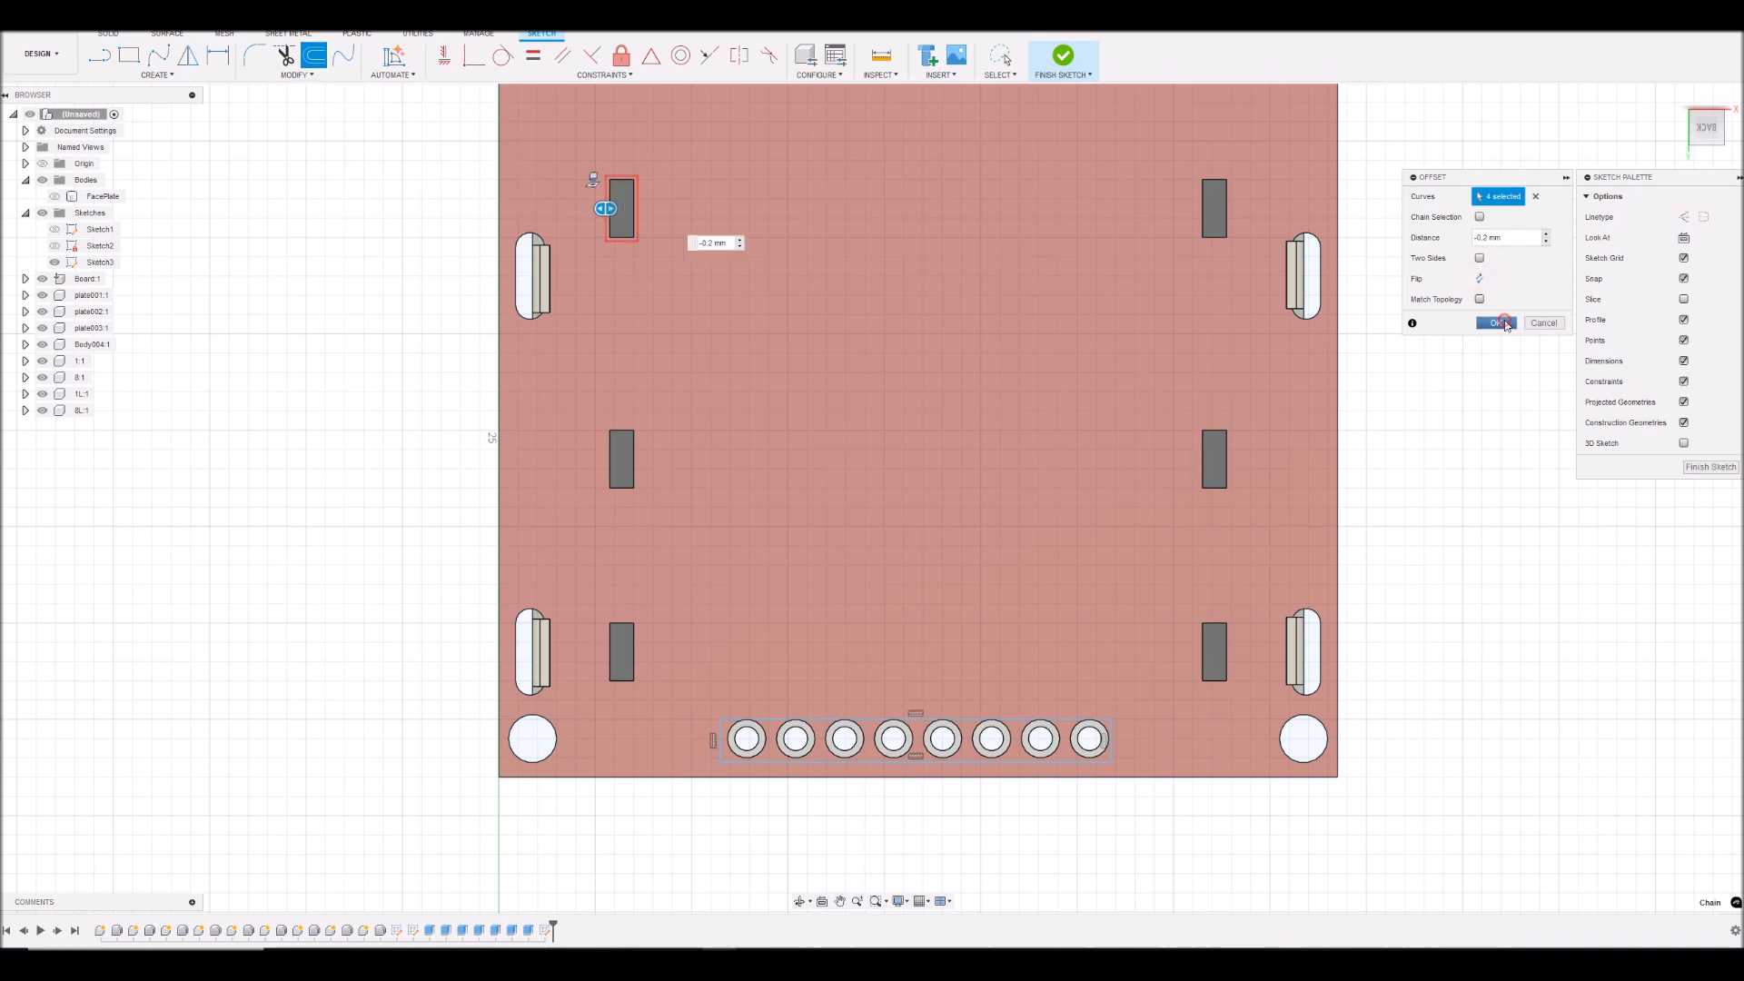
pyautogui.click(1505, 322)
# - Offset the outline of the upper-right rectangular cutout outward by 0.2 mm
pyautogui.click(1228, 216)
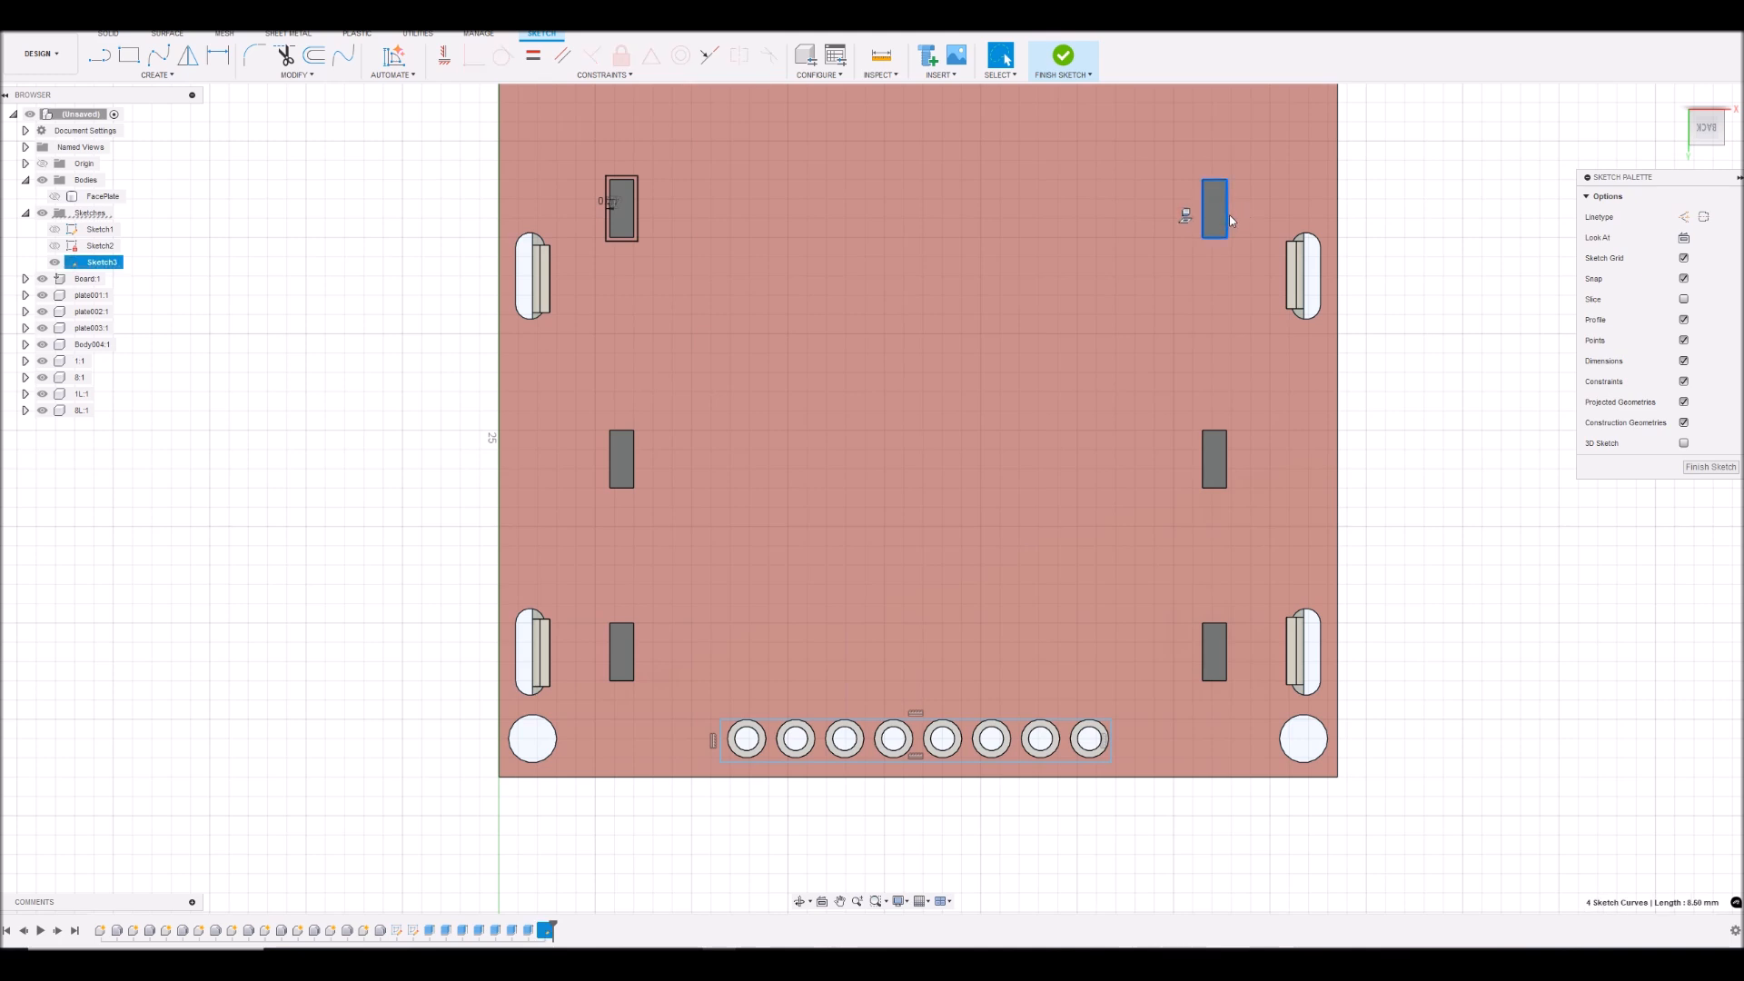
pyautogui.press('o')
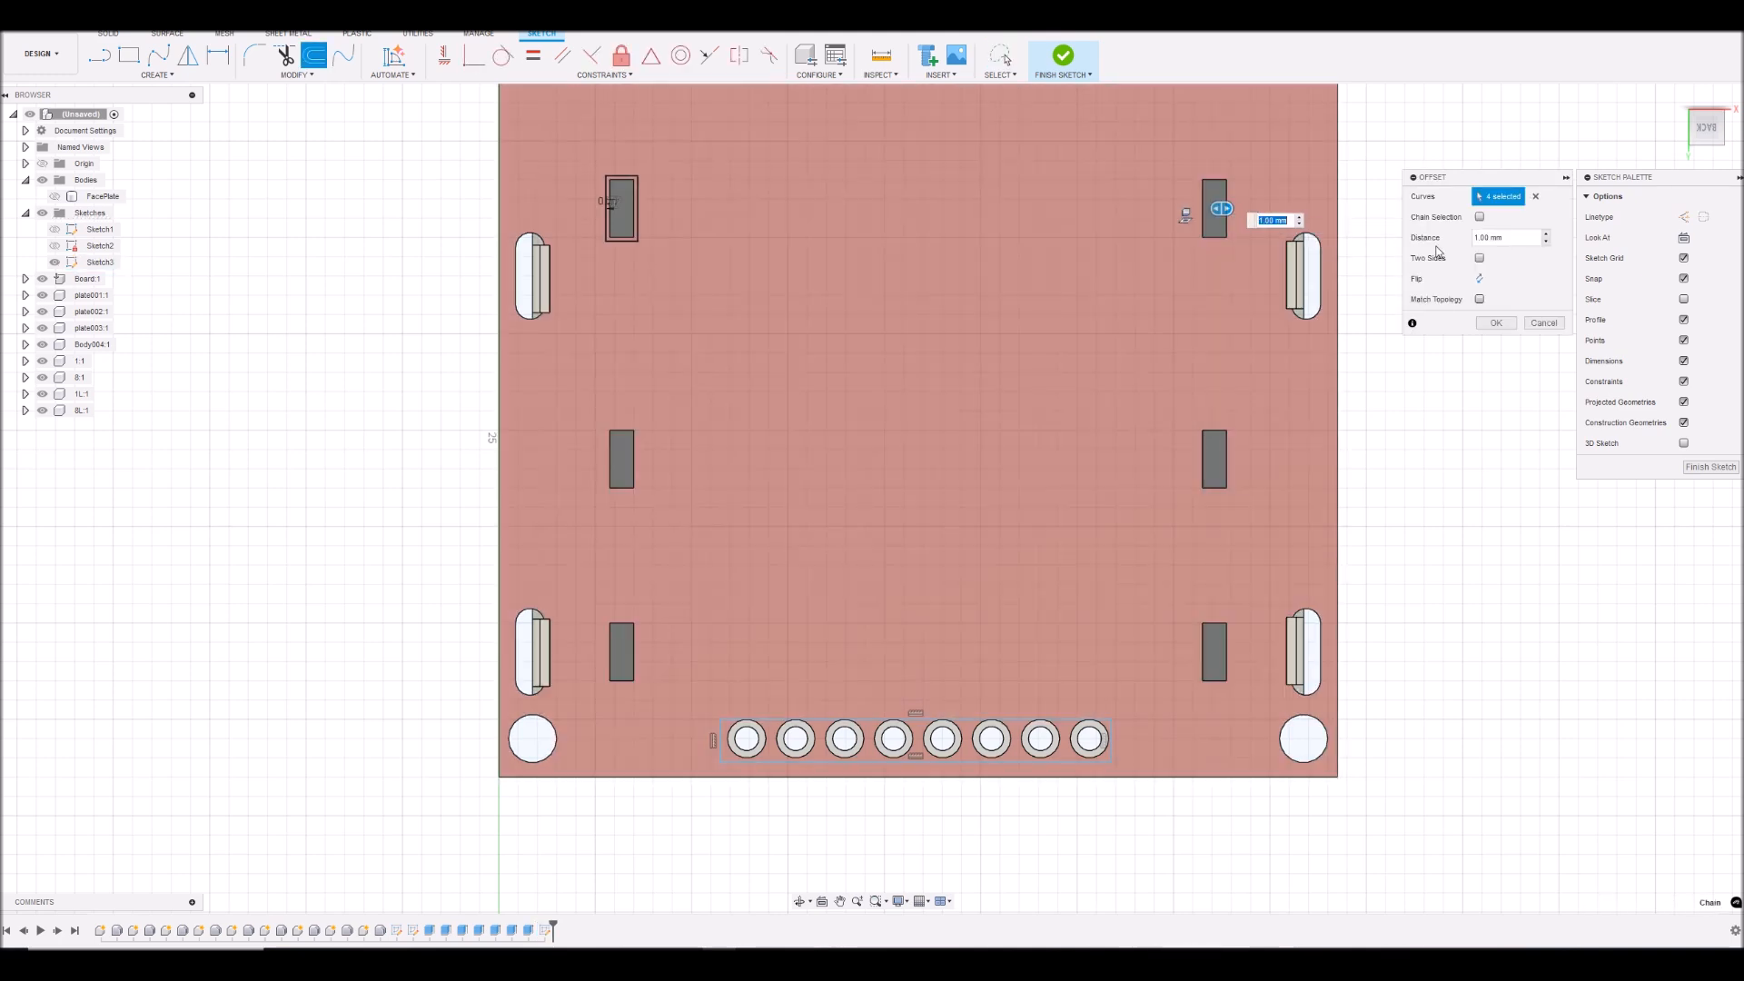
pyautogui.click(1480, 279)
pyautogui.click(1497, 323)
# - Offset the outline of the middle-right rectangular cutout outward by 0.2 mm
pyautogui.doubleClick(1228, 466)
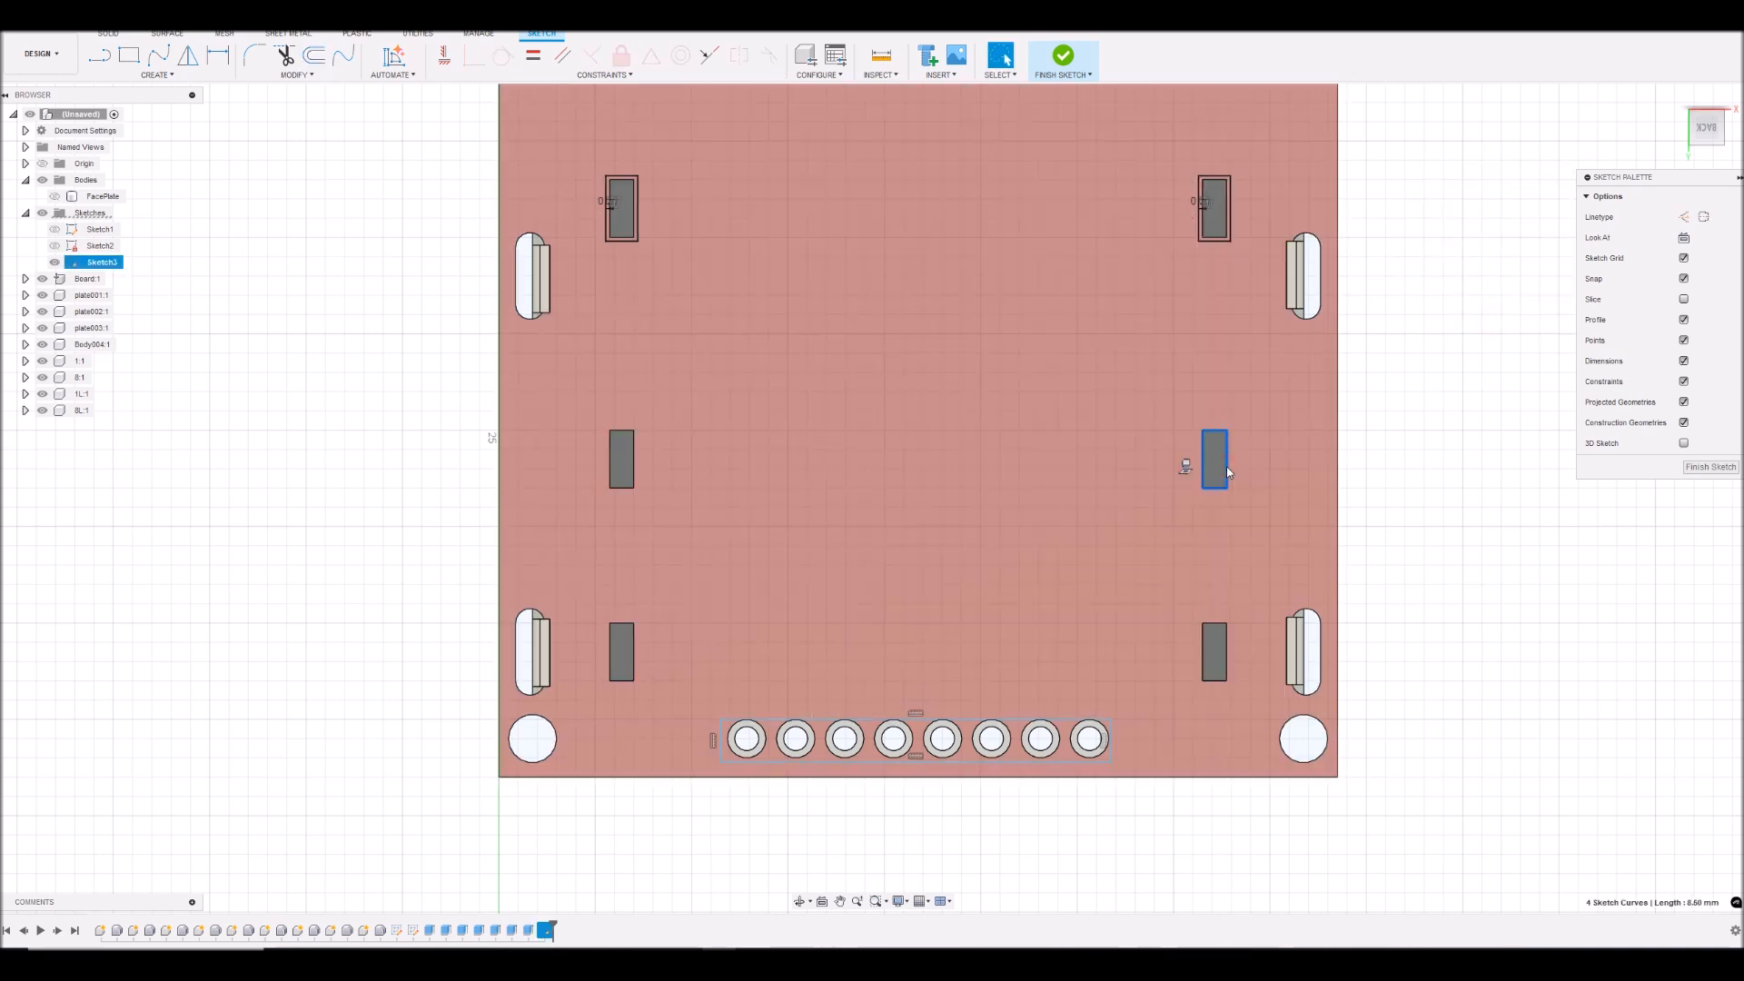
pyautogui.press('o')
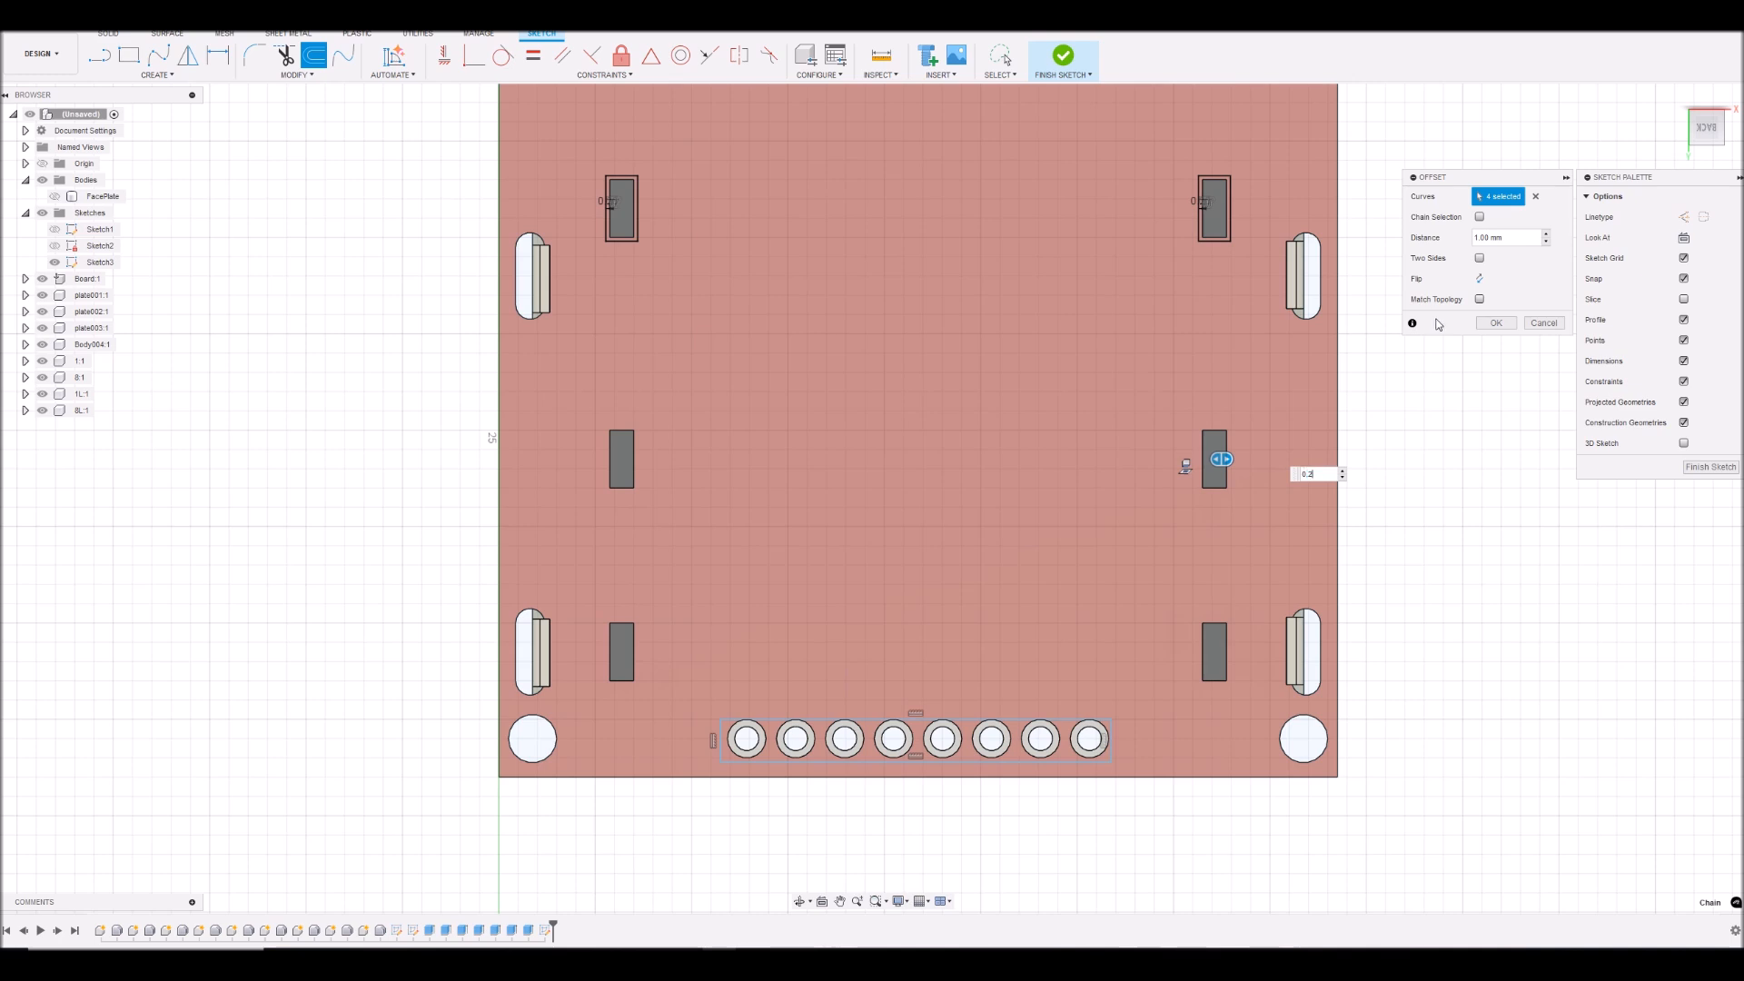
pyautogui.write('0.2')
pyautogui.click(1480, 279)
pyautogui.click(1496, 323)
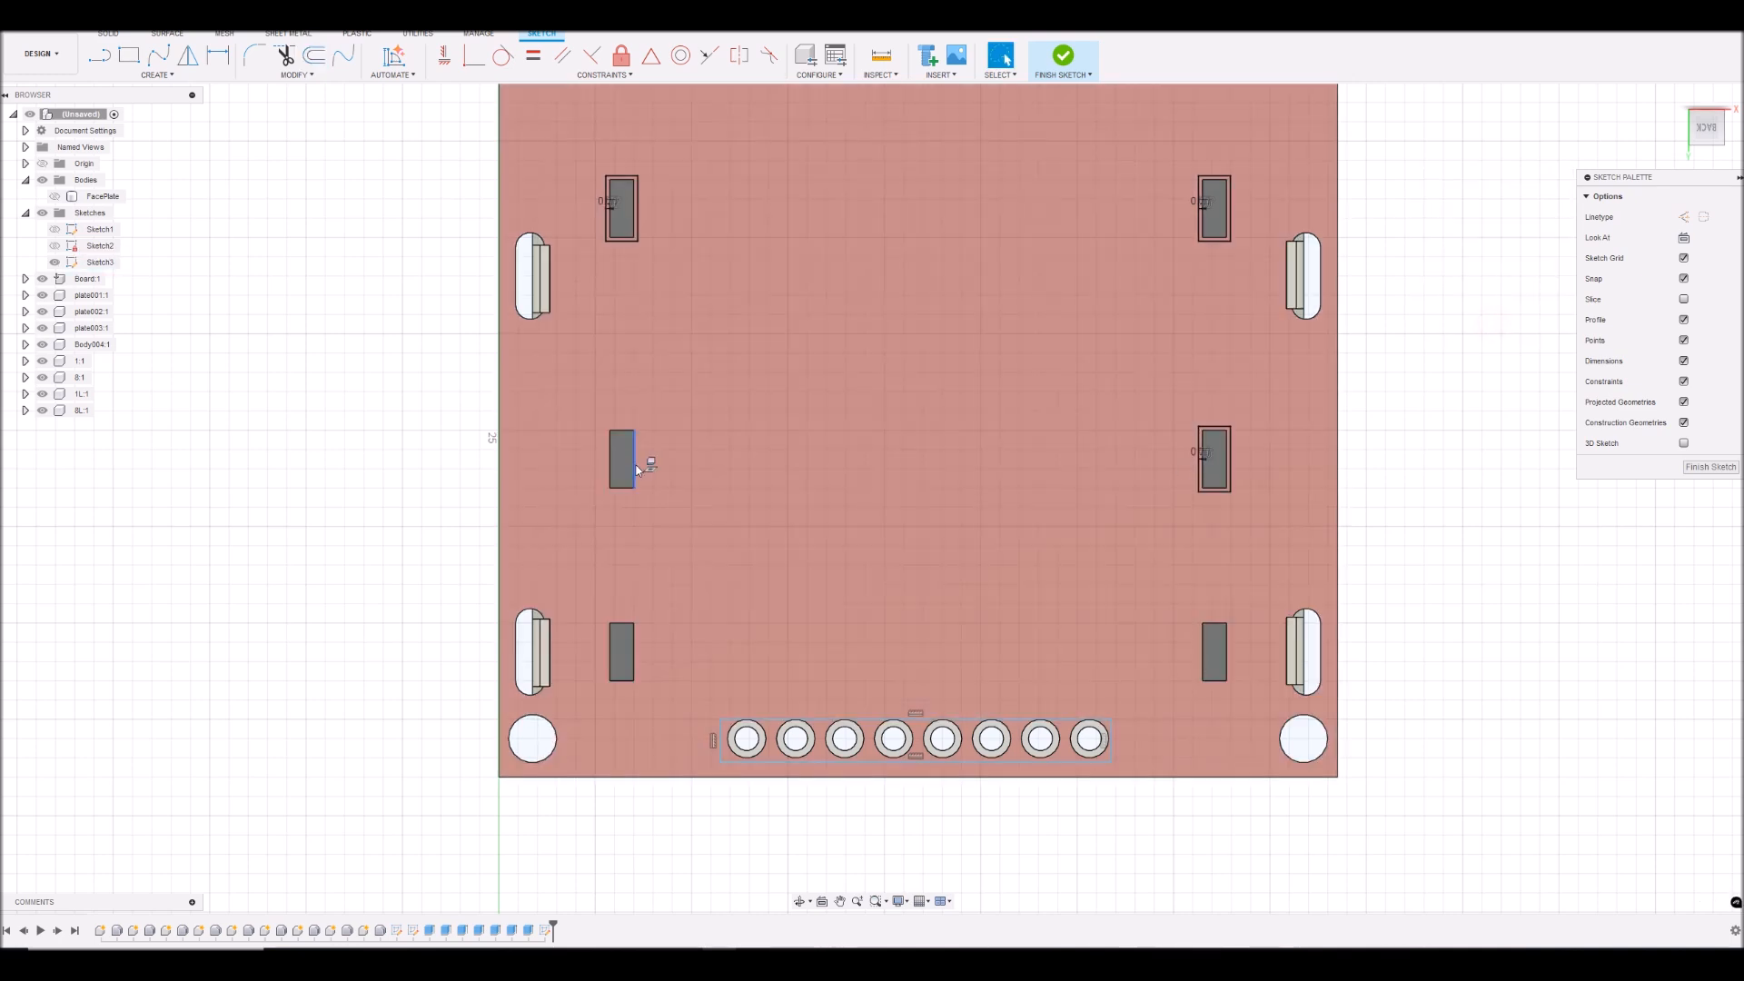
# - Offset the outline of the middle-left rectangular cutout outward by 0.2 mm
pyautogui.click(635, 465)
pyautogui.doubleClick(637, 469)
pyautogui.write('o')
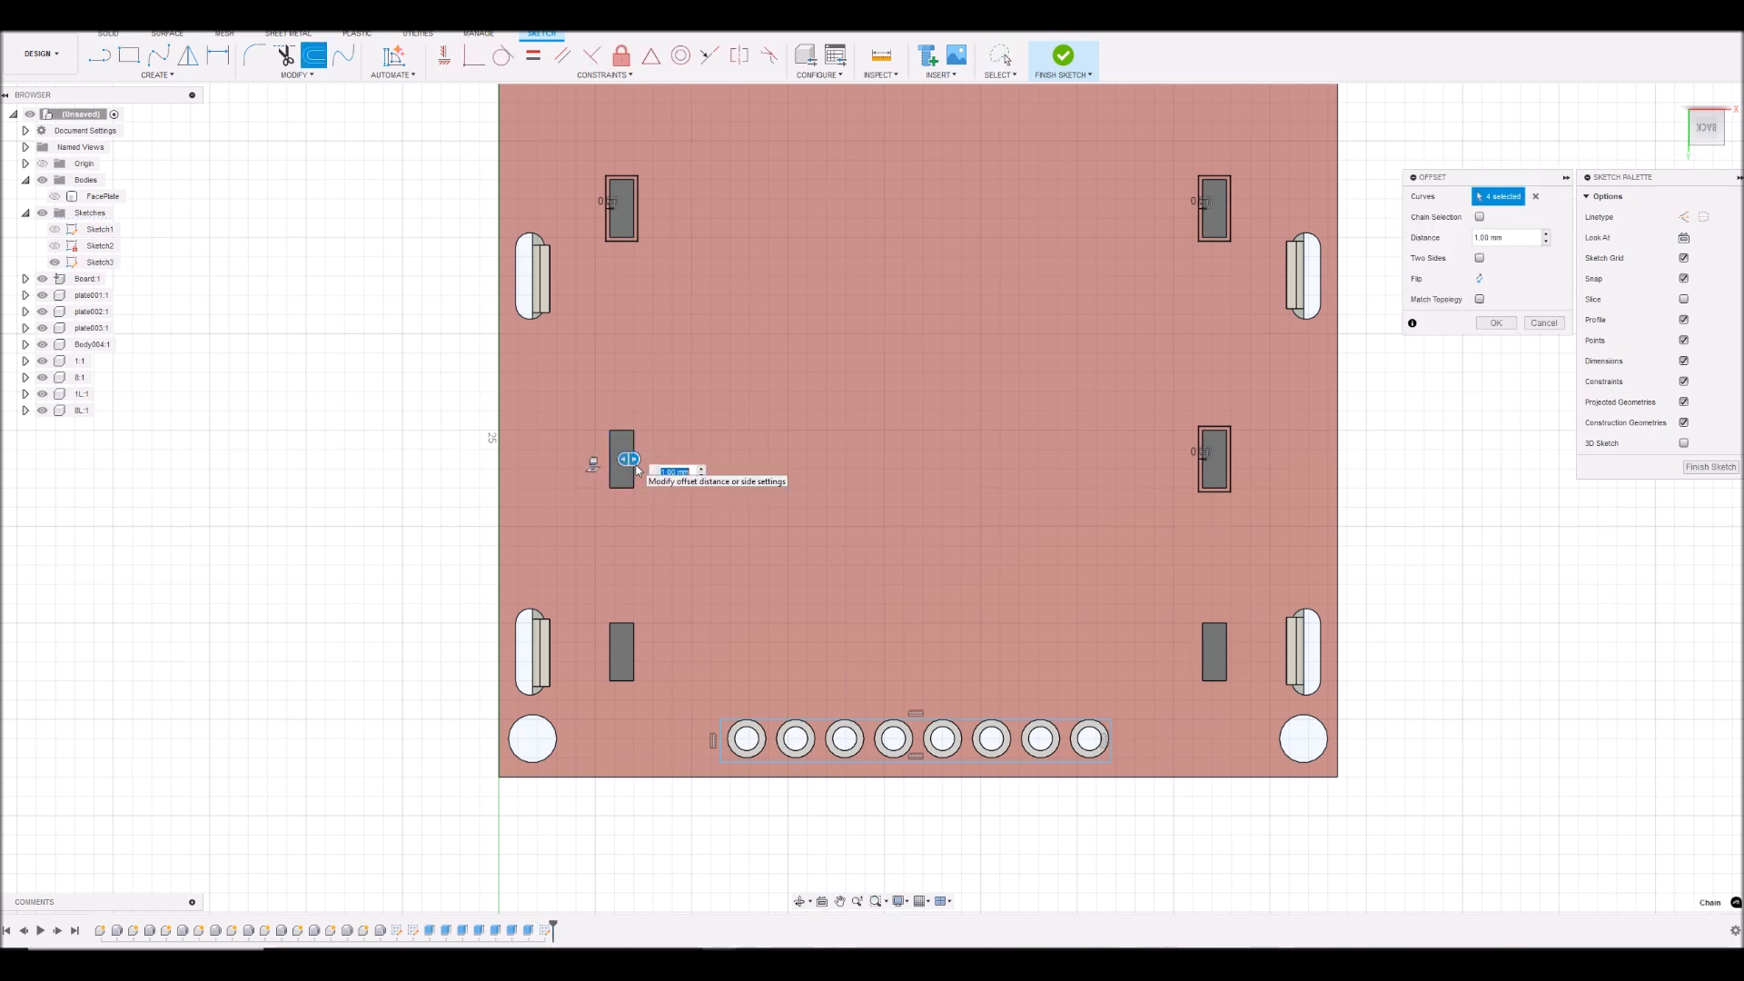
pyautogui.write('0.2')
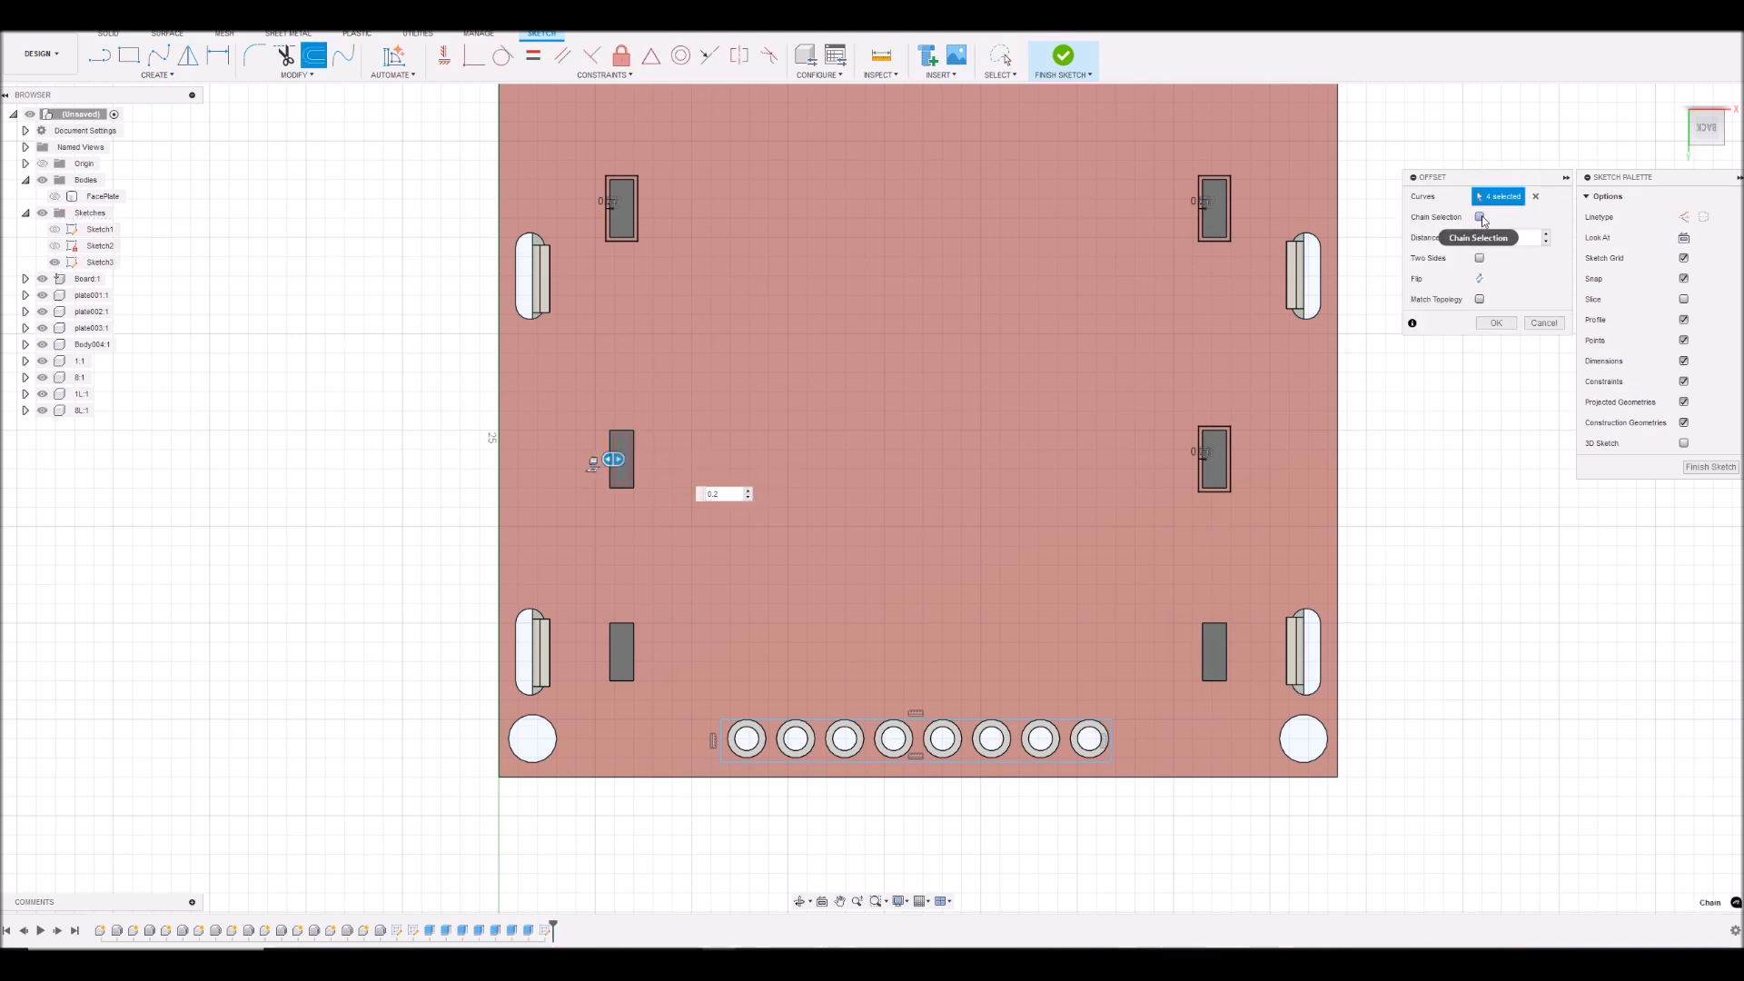
pyautogui.click(1480, 279)
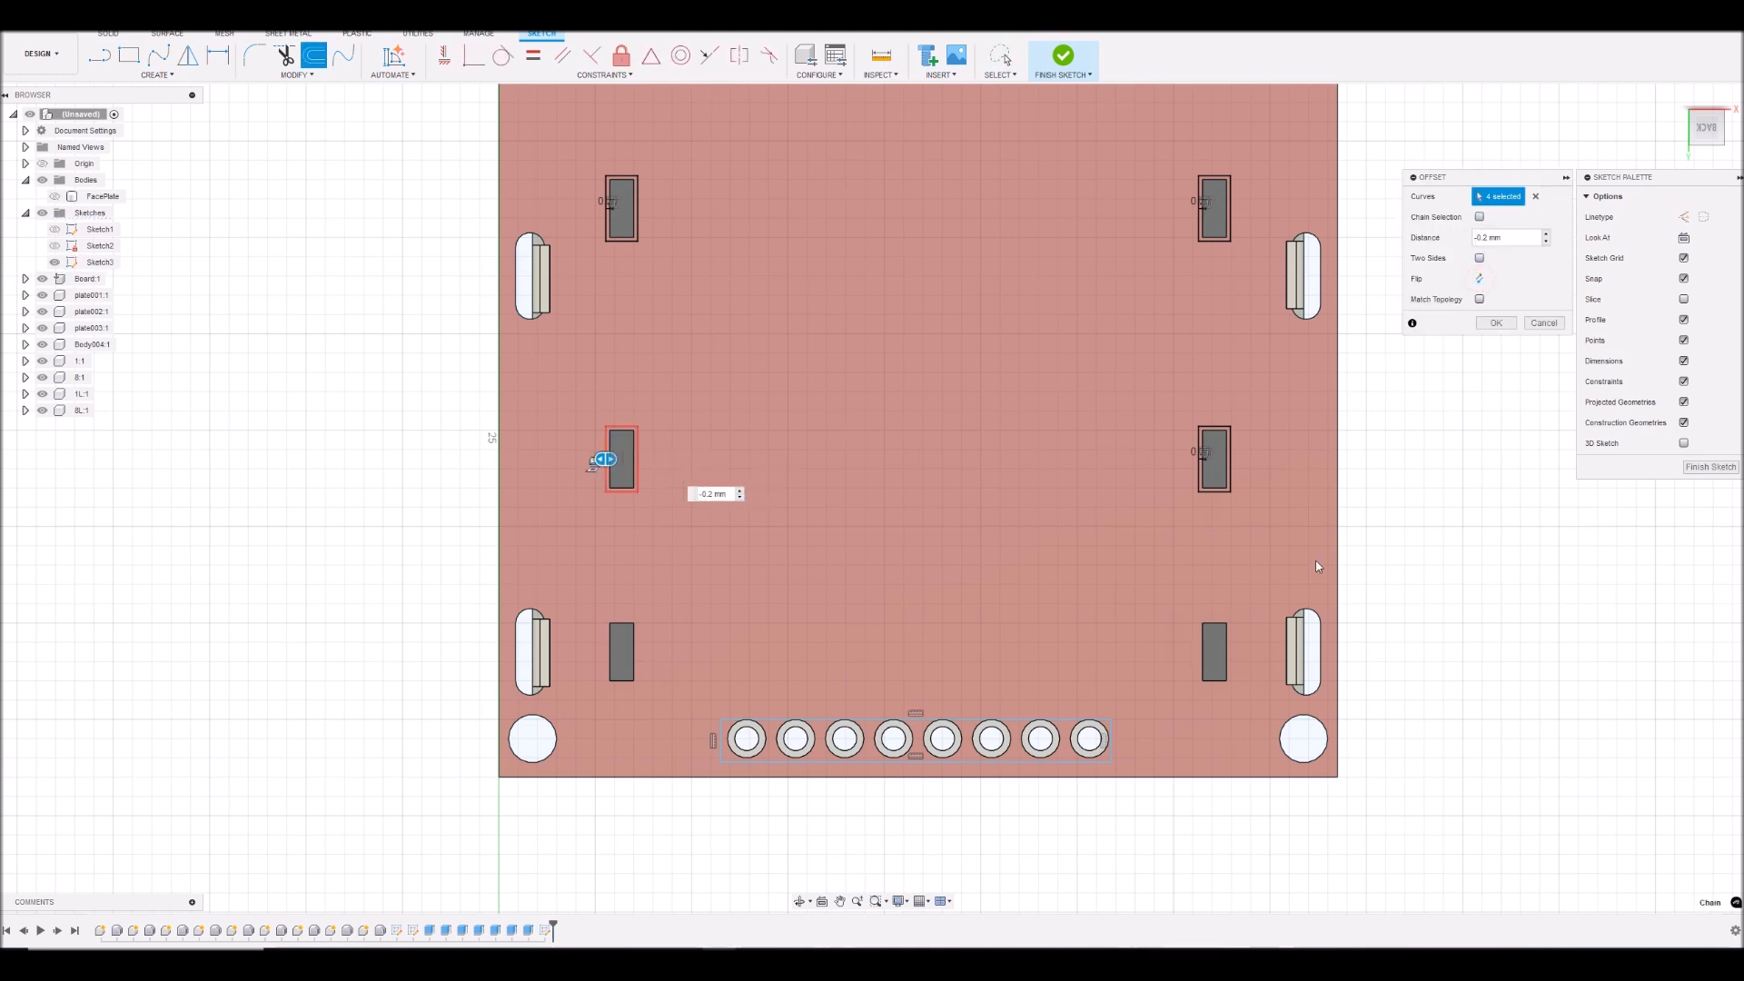
pyautogui.click(1487, 323)
# - Offset the outline of the lower-right rectangular cutout outward by 0.2 mm
pyautogui.doubleClick(1228, 657)
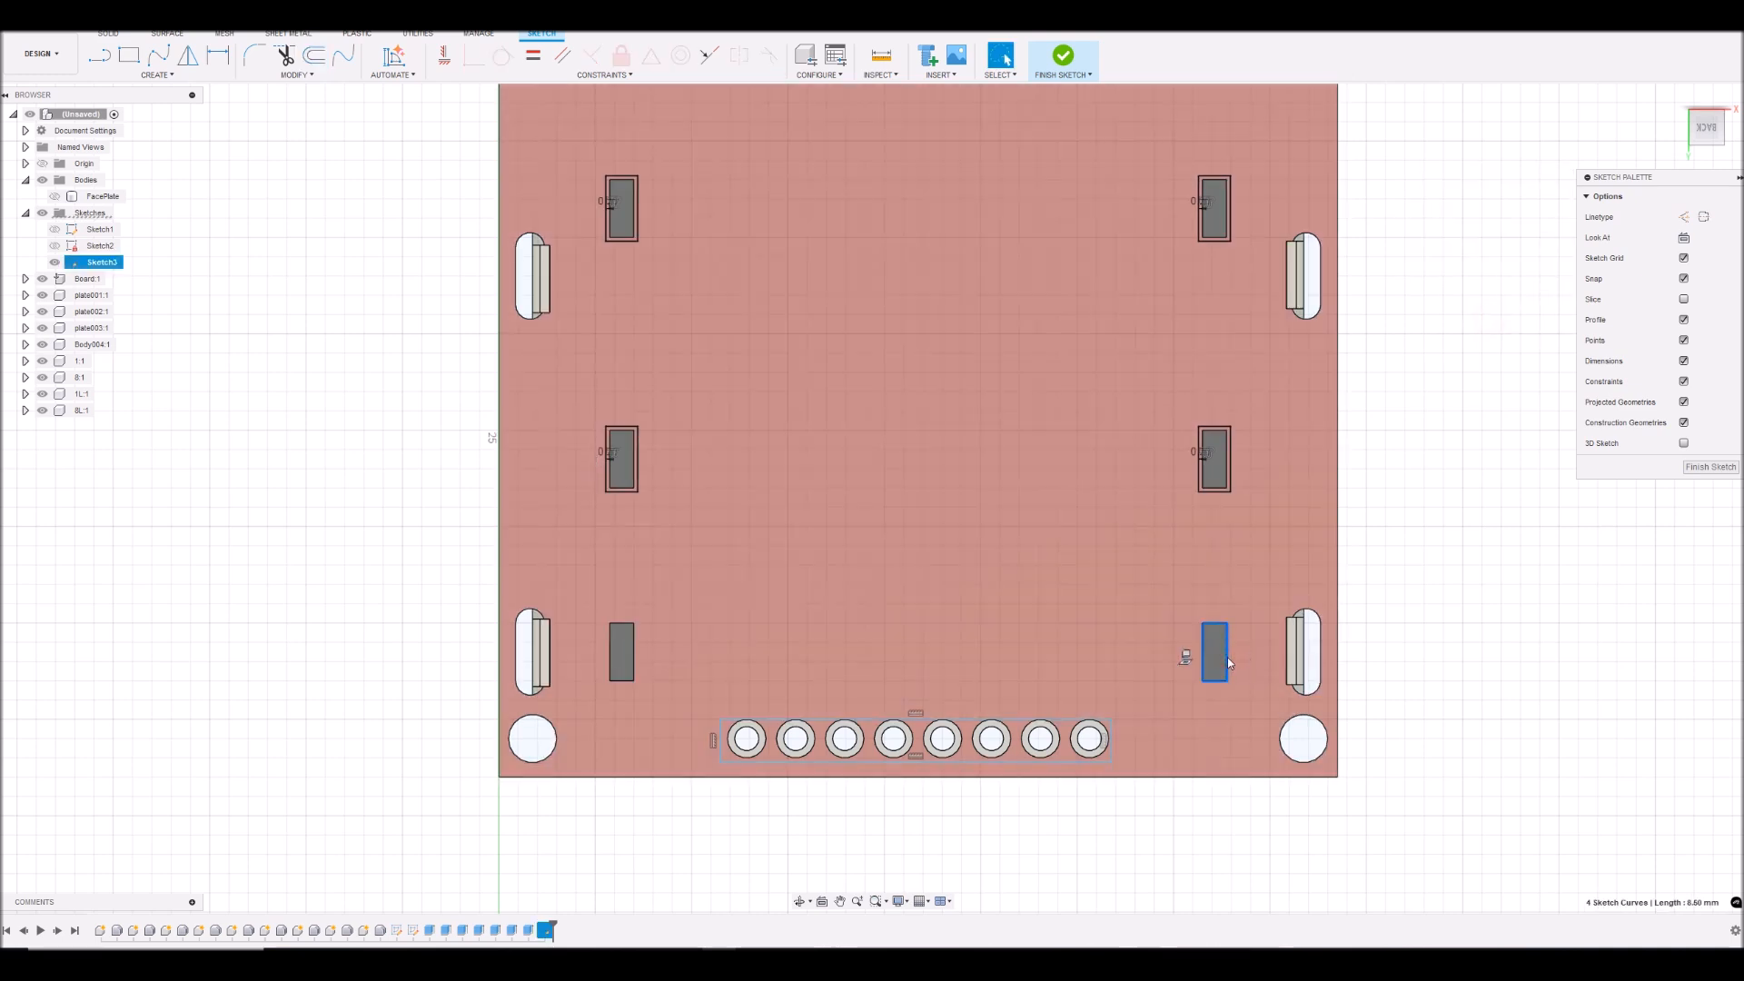
pyautogui.write('o0.2')
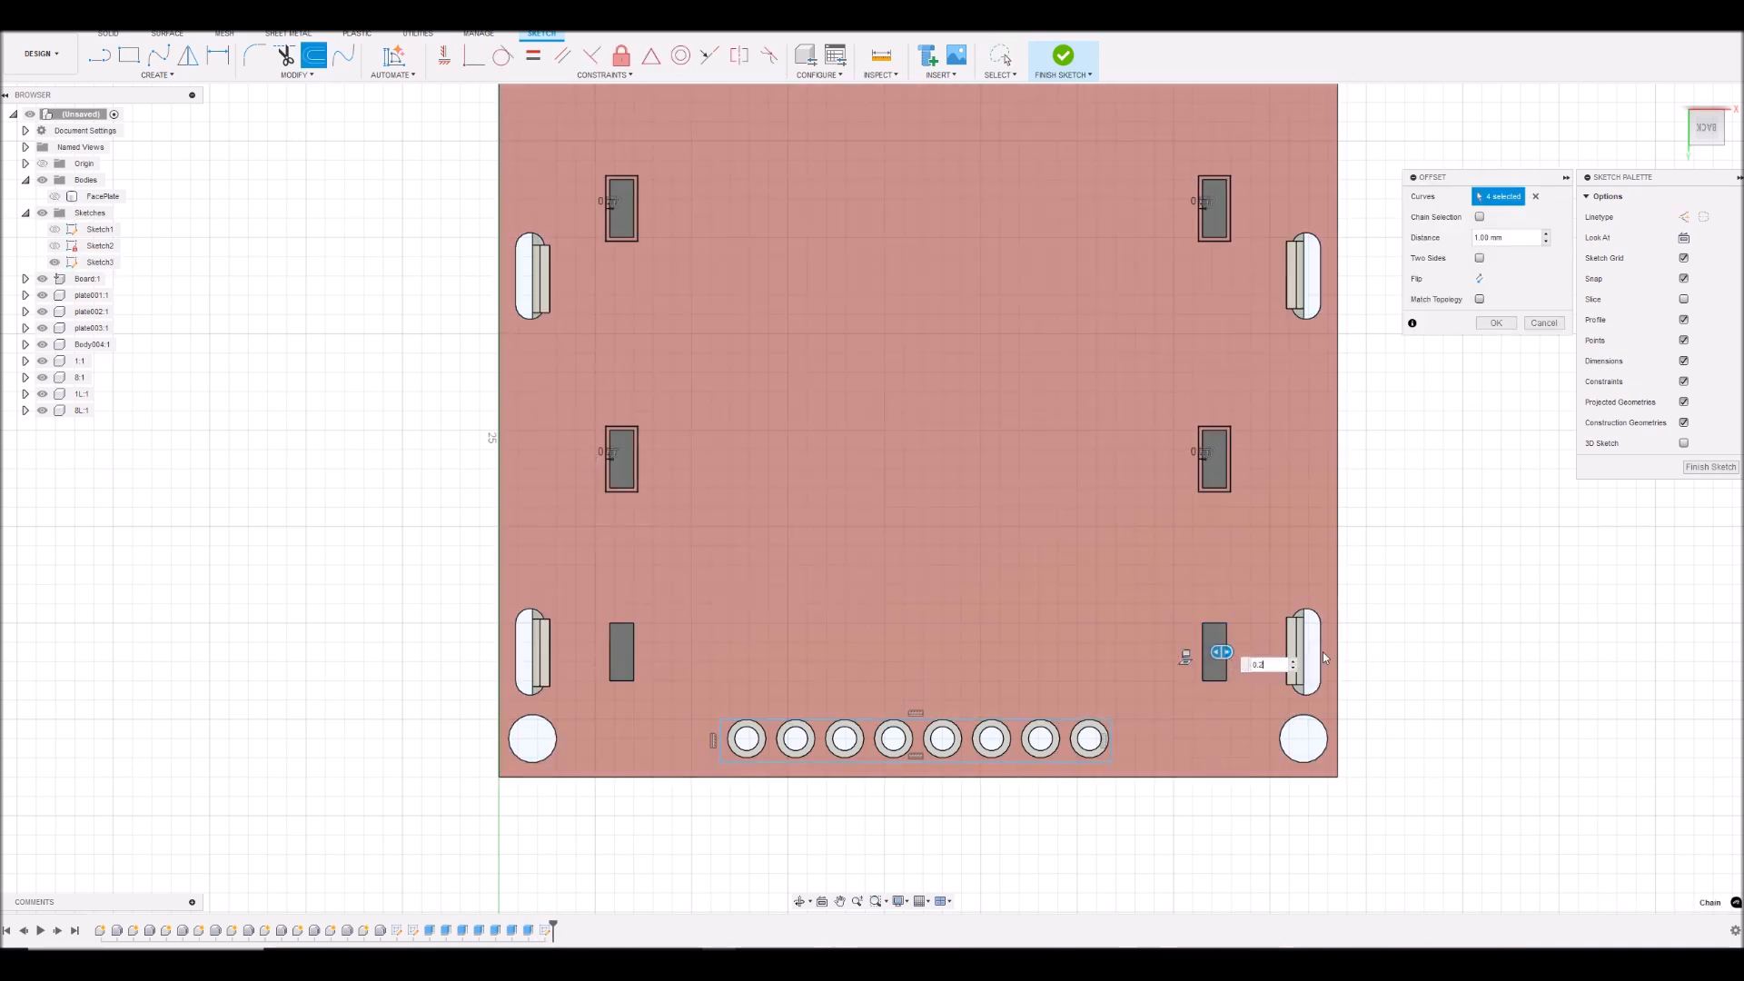
pyautogui.click(1480, 279)
pyautogui.click(1492, 323)
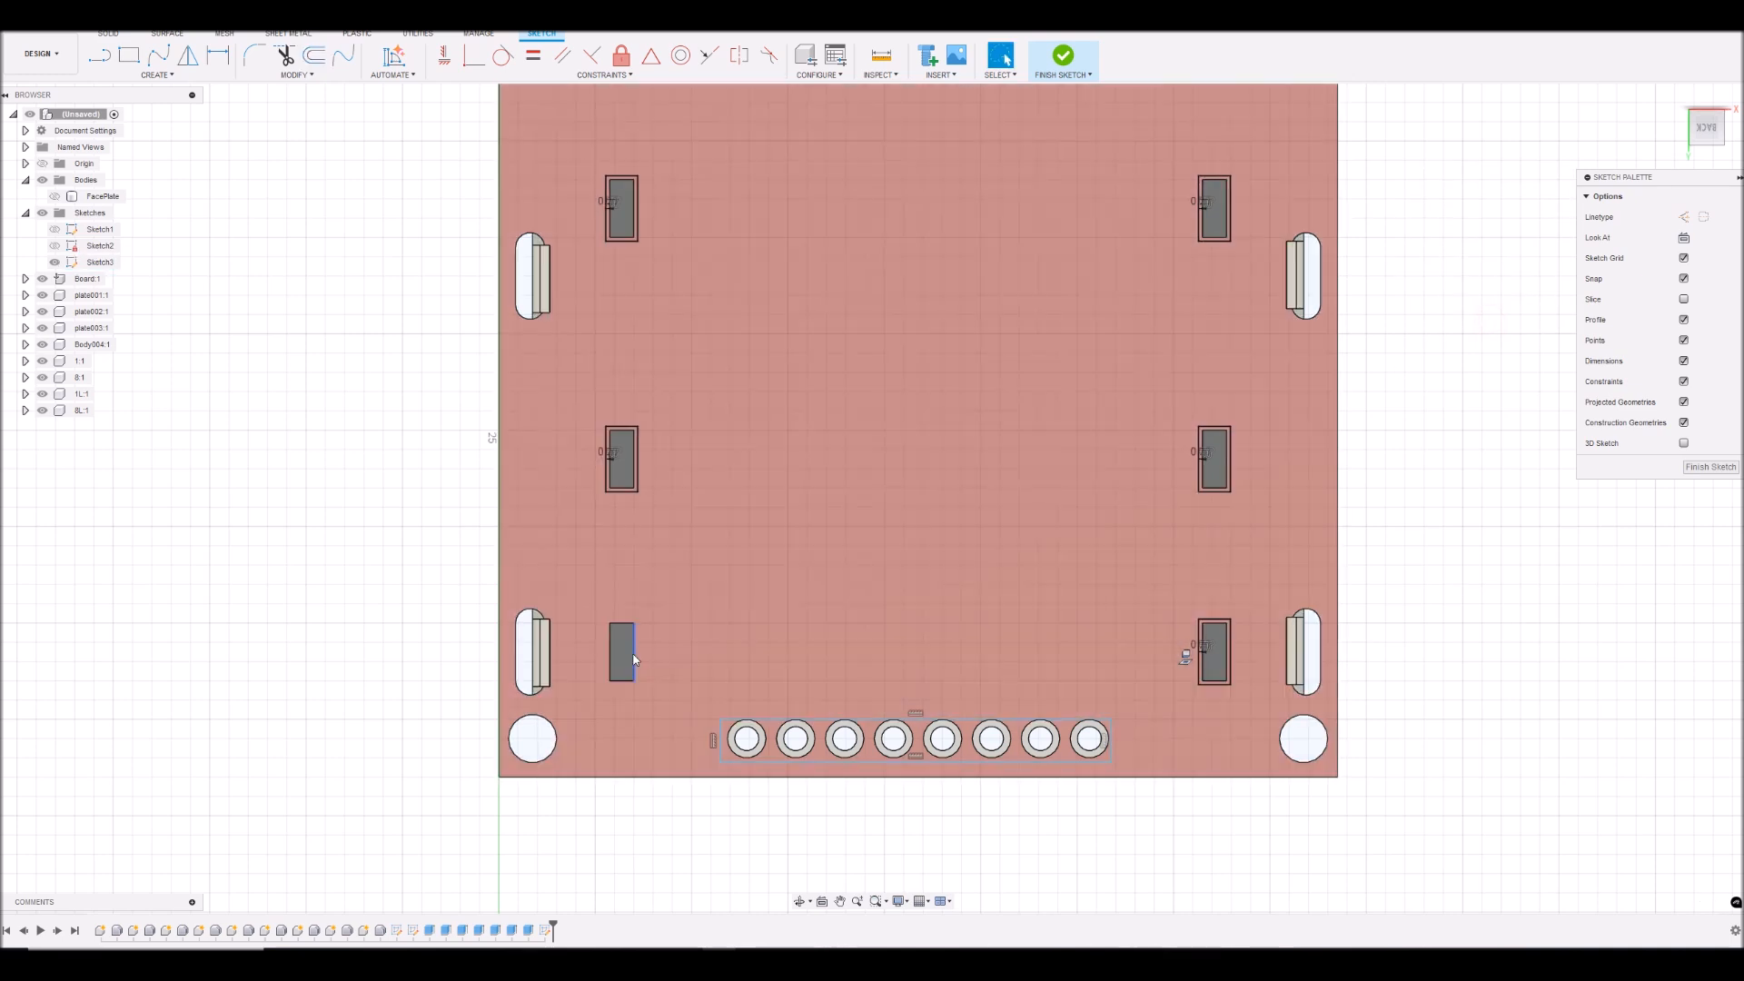
# - Offset the outline of the lower-left rectangular cutout outward by 0.2 mm
pyautogui.click(634, 661)
pyautogui.doubleClick(634, 661)
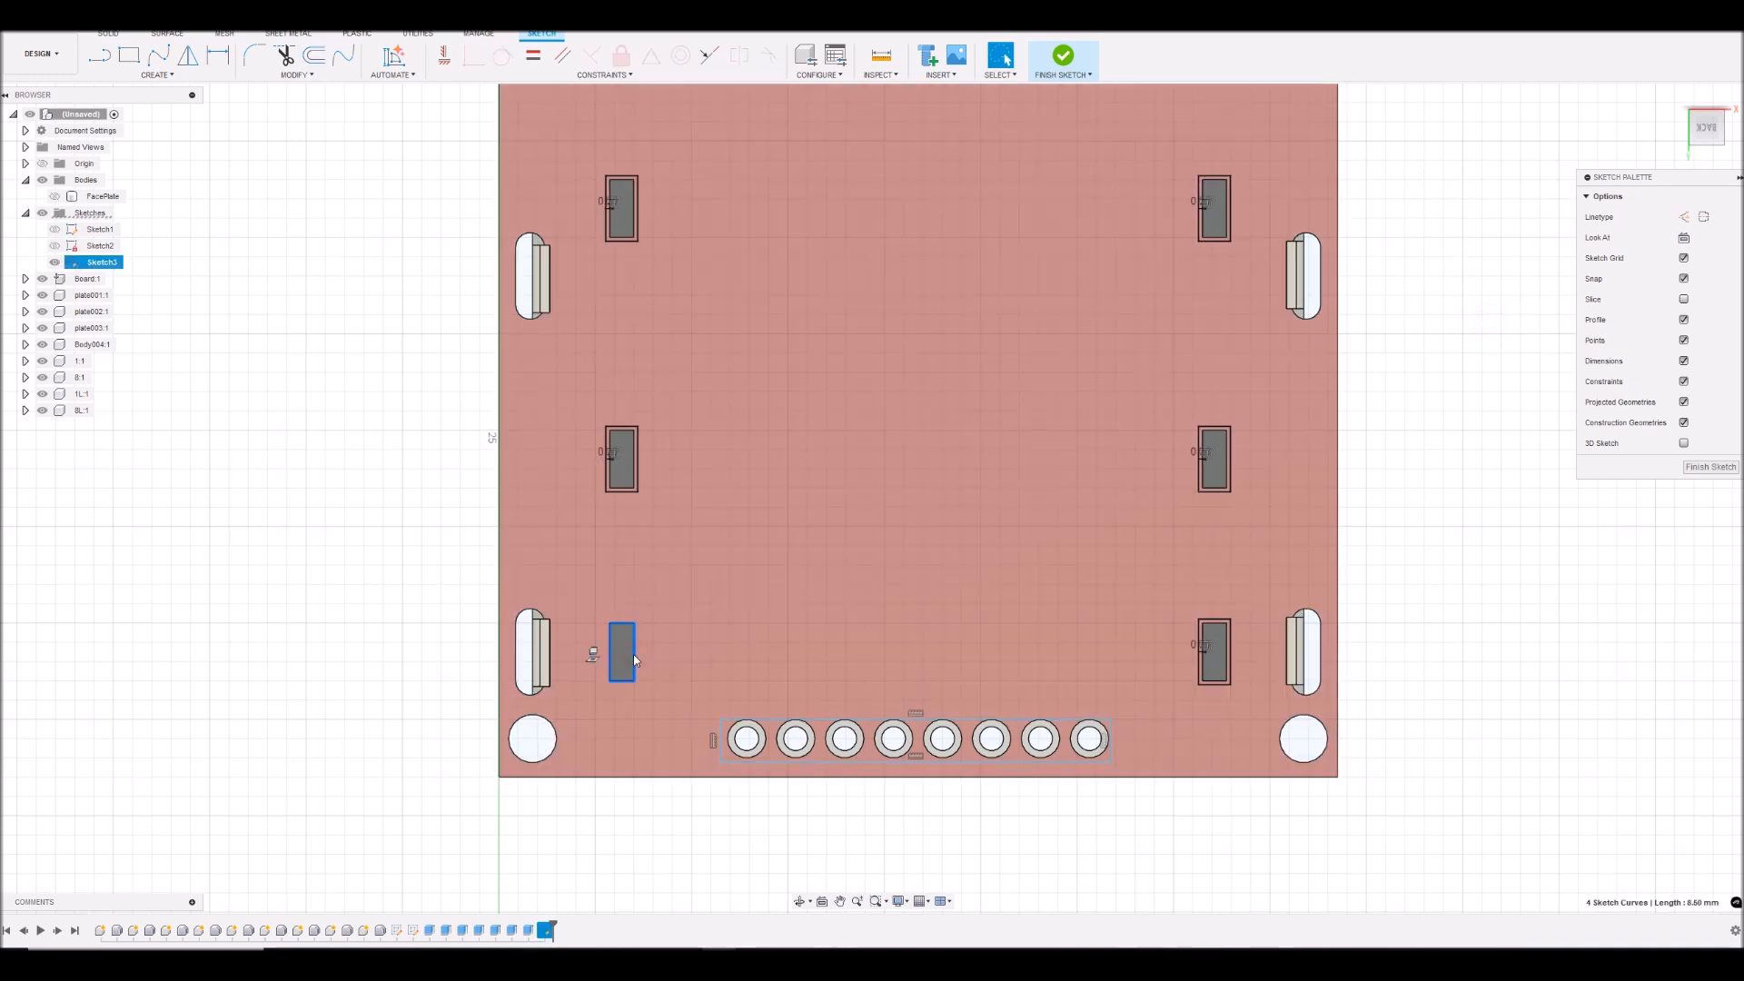
pyautogui.write('o')
pyautogui.write('0.2')
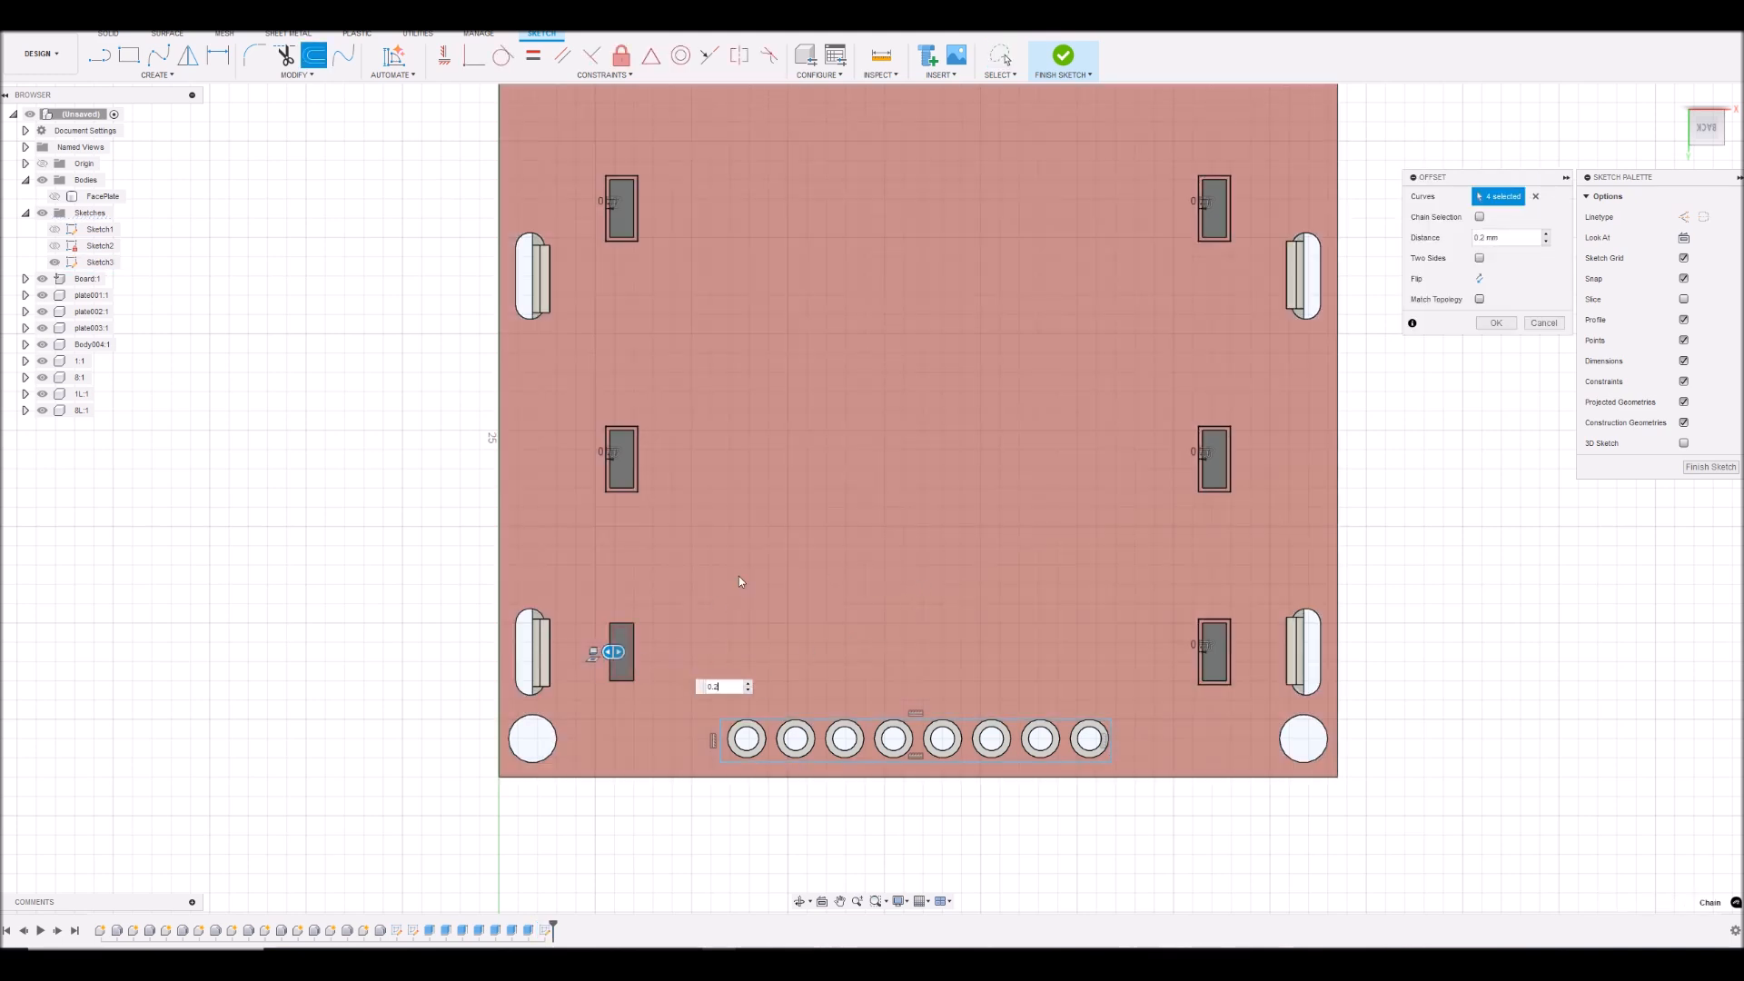
pyautogui.click(1481, 280)
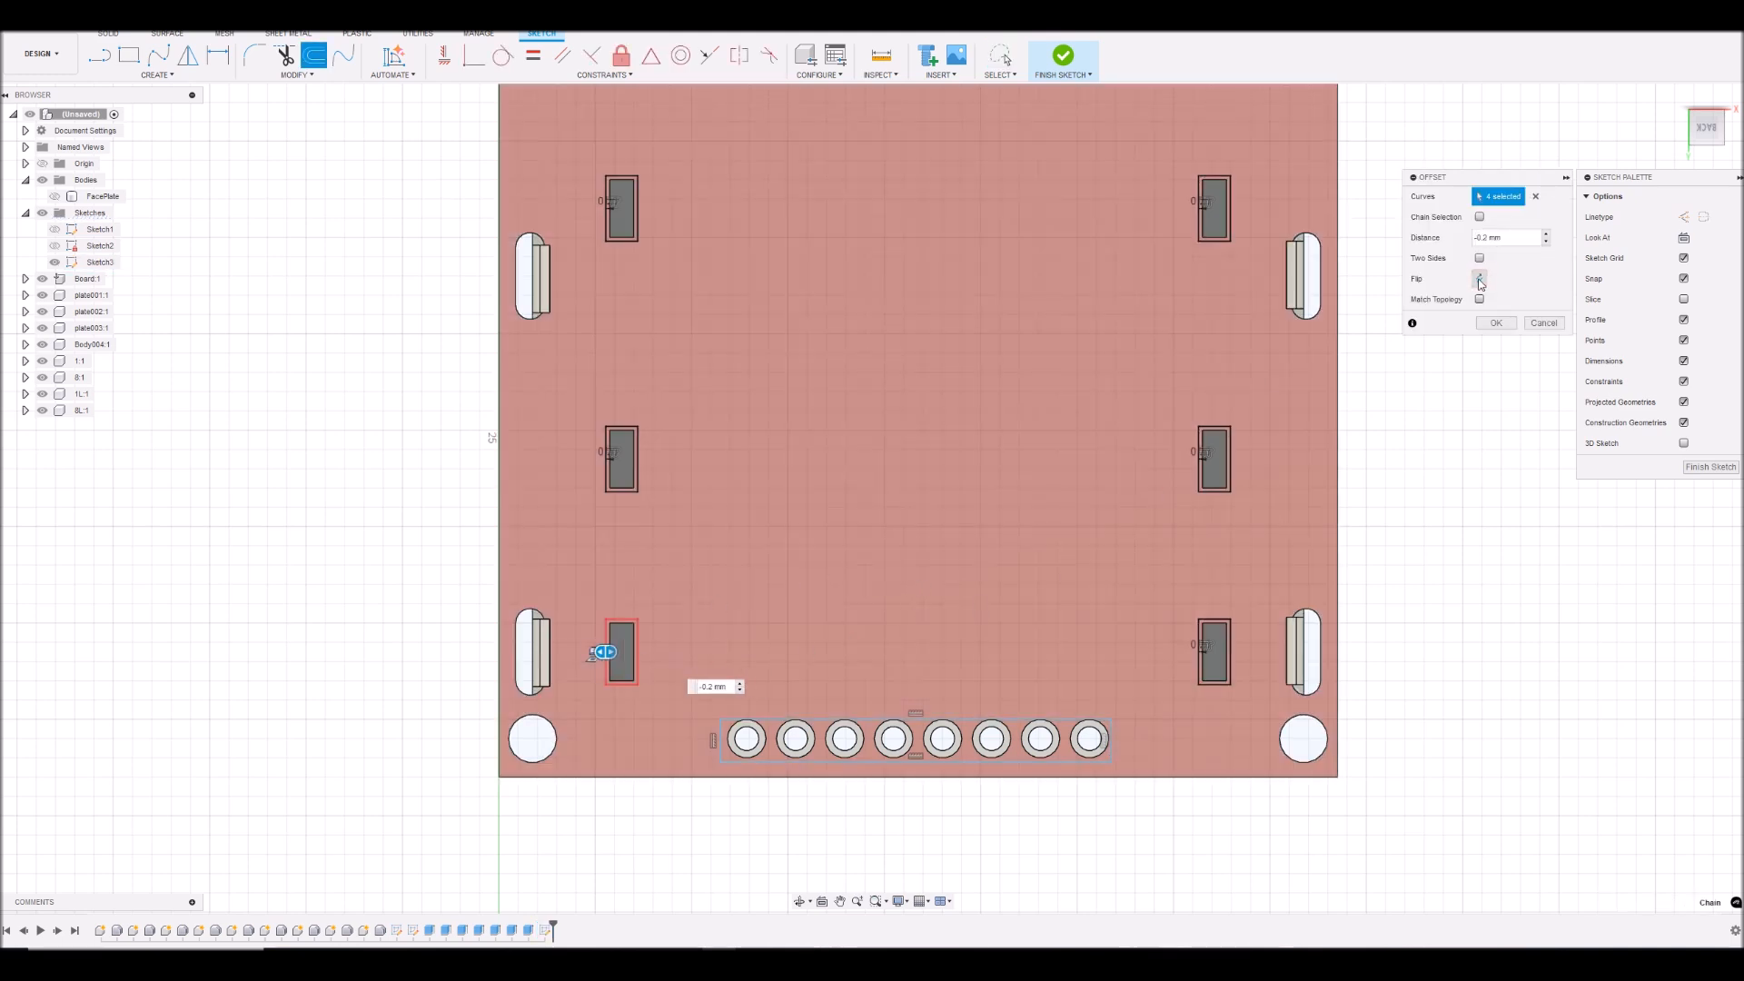
pyautogui.click(1515, 327)
# - Offset the outline of the upper-right rounded edge slot outward by 0.5 mm
pyautogui.scroll(-3, 783, 461)
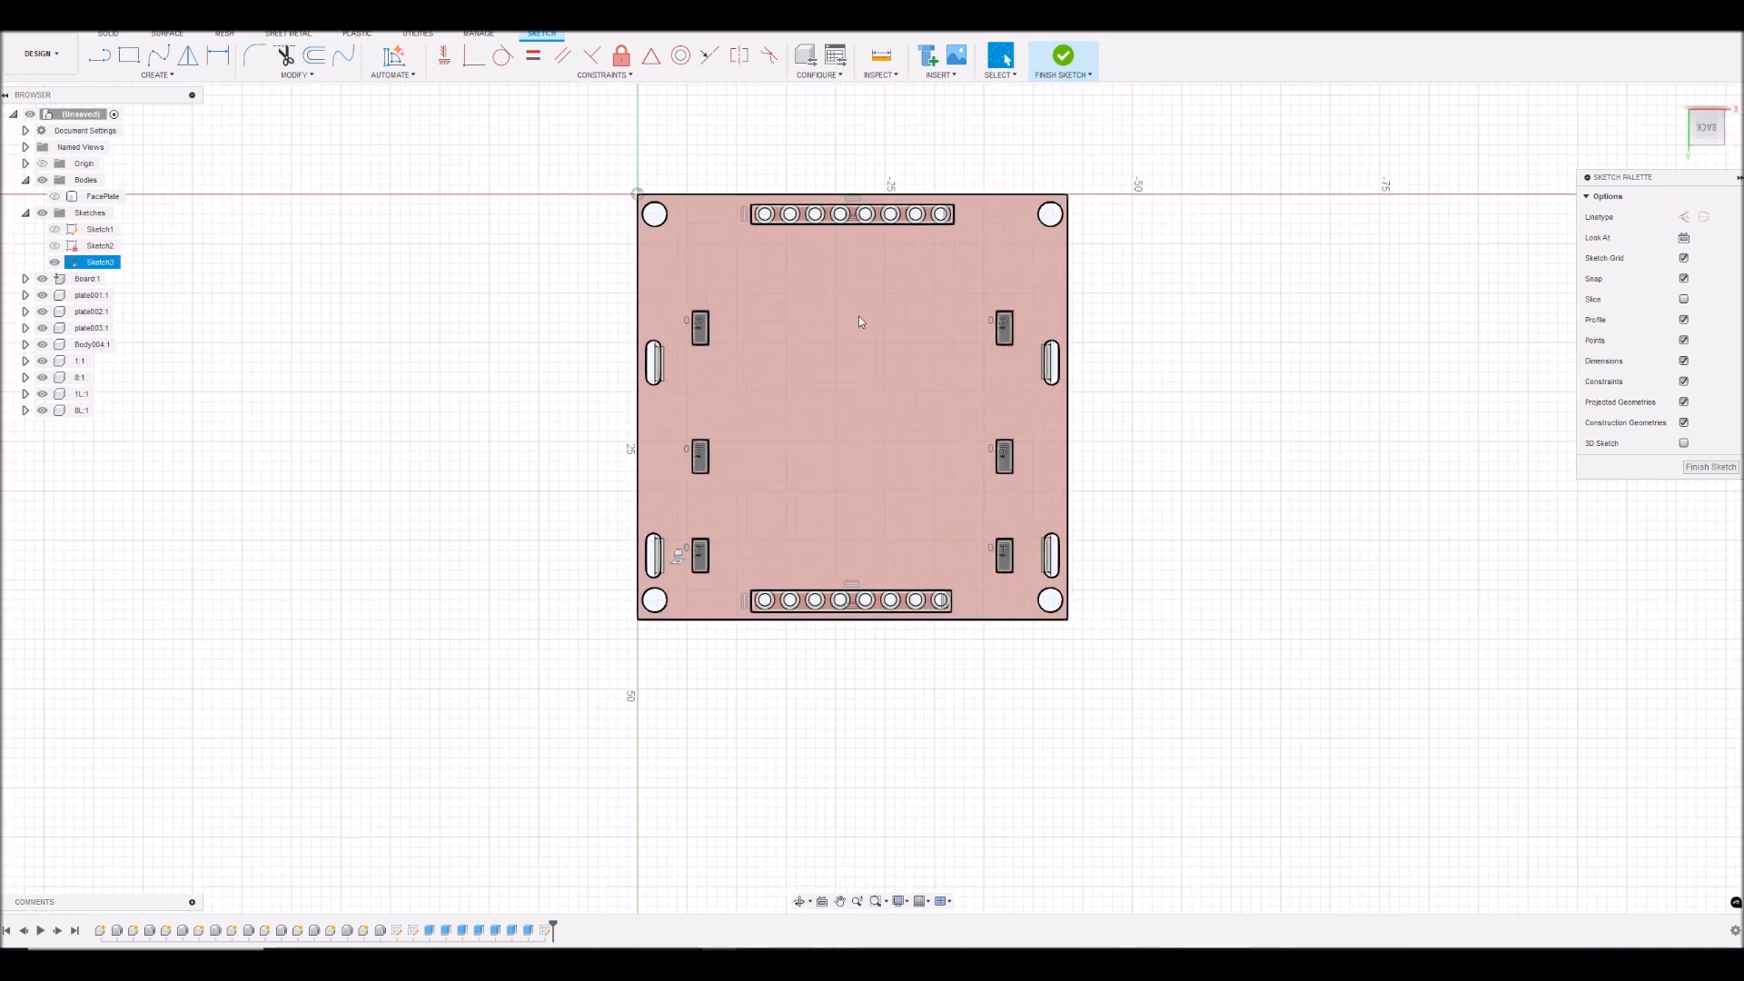
pyautogui.scroll(2, 963, 327)
pyautogui.scroll(4, 1032, 252)
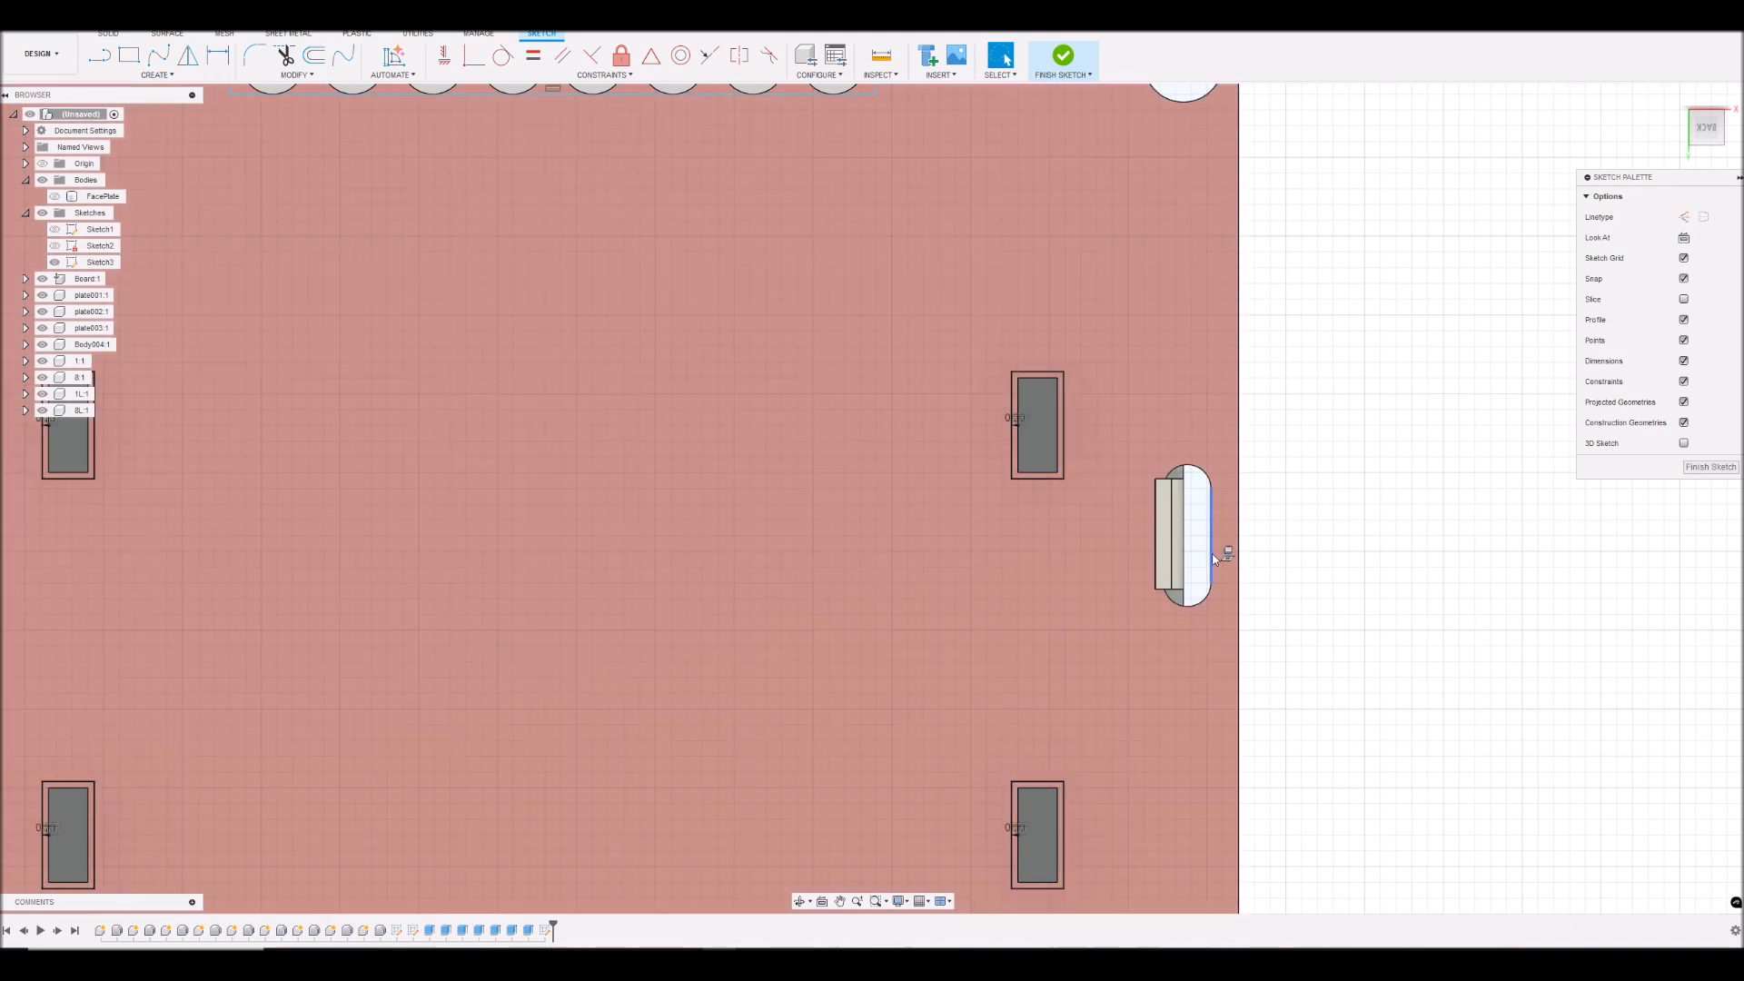
pyautogui.click(1211, 556)
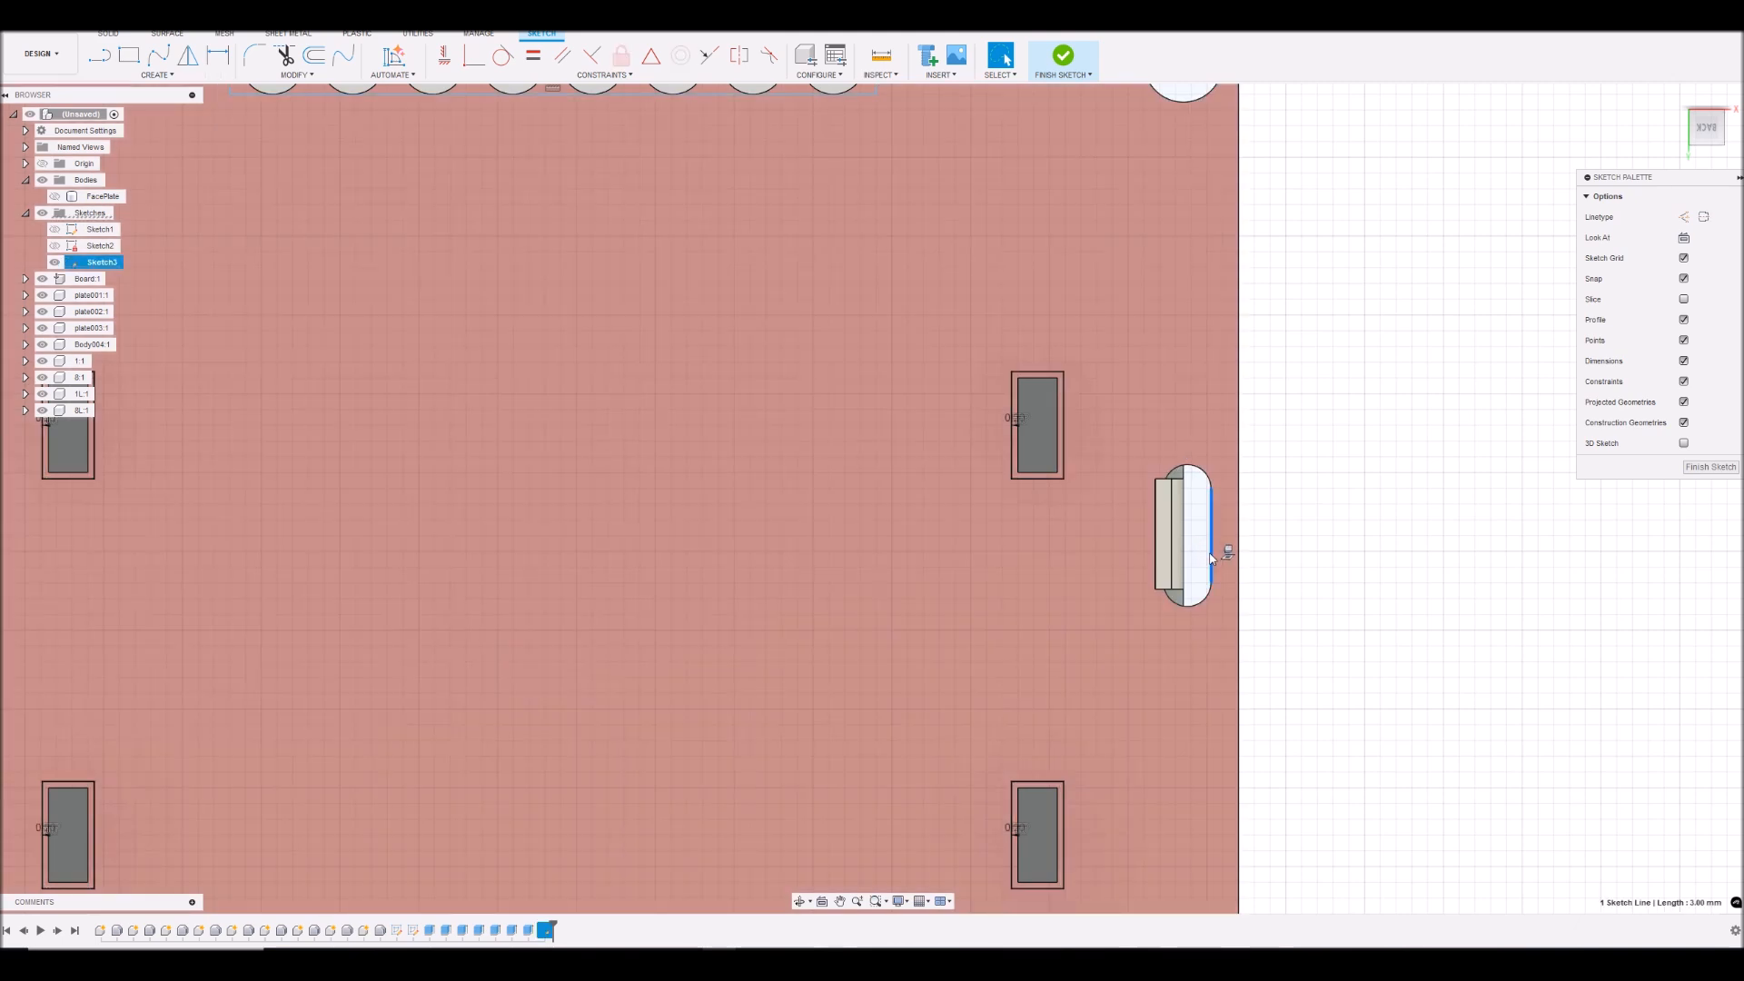
pyautogui.doubleClick(1211, 558)
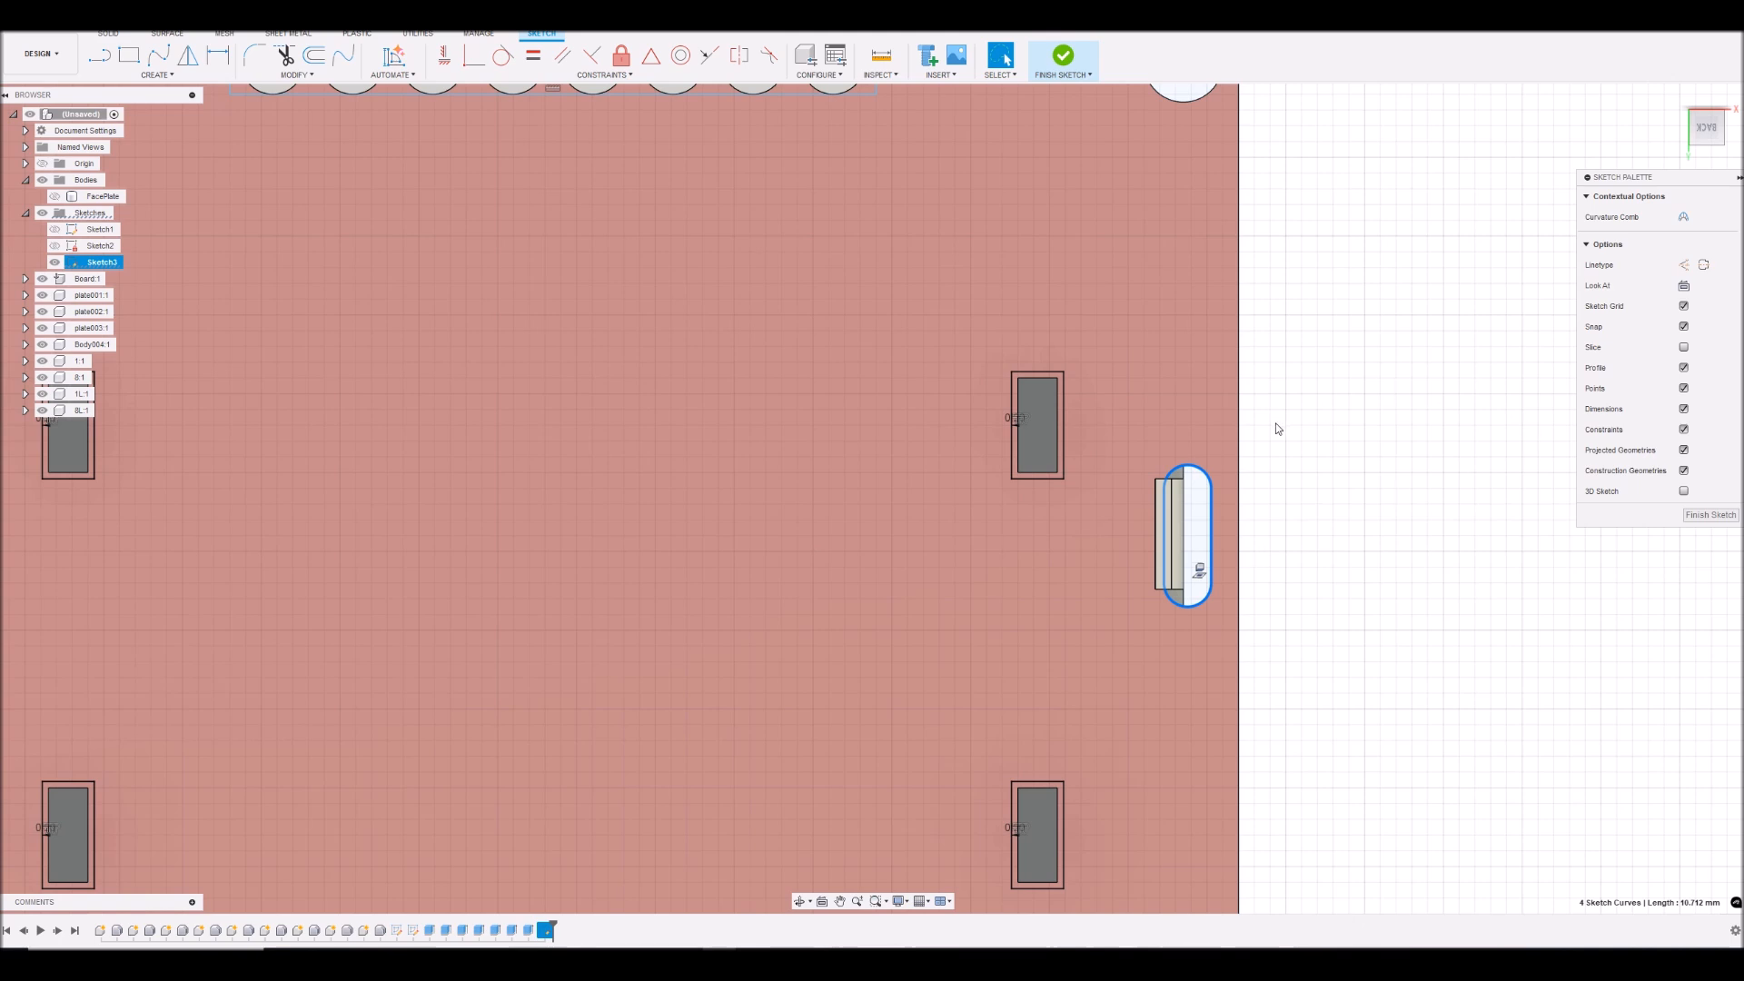
pyautogui.press('o')
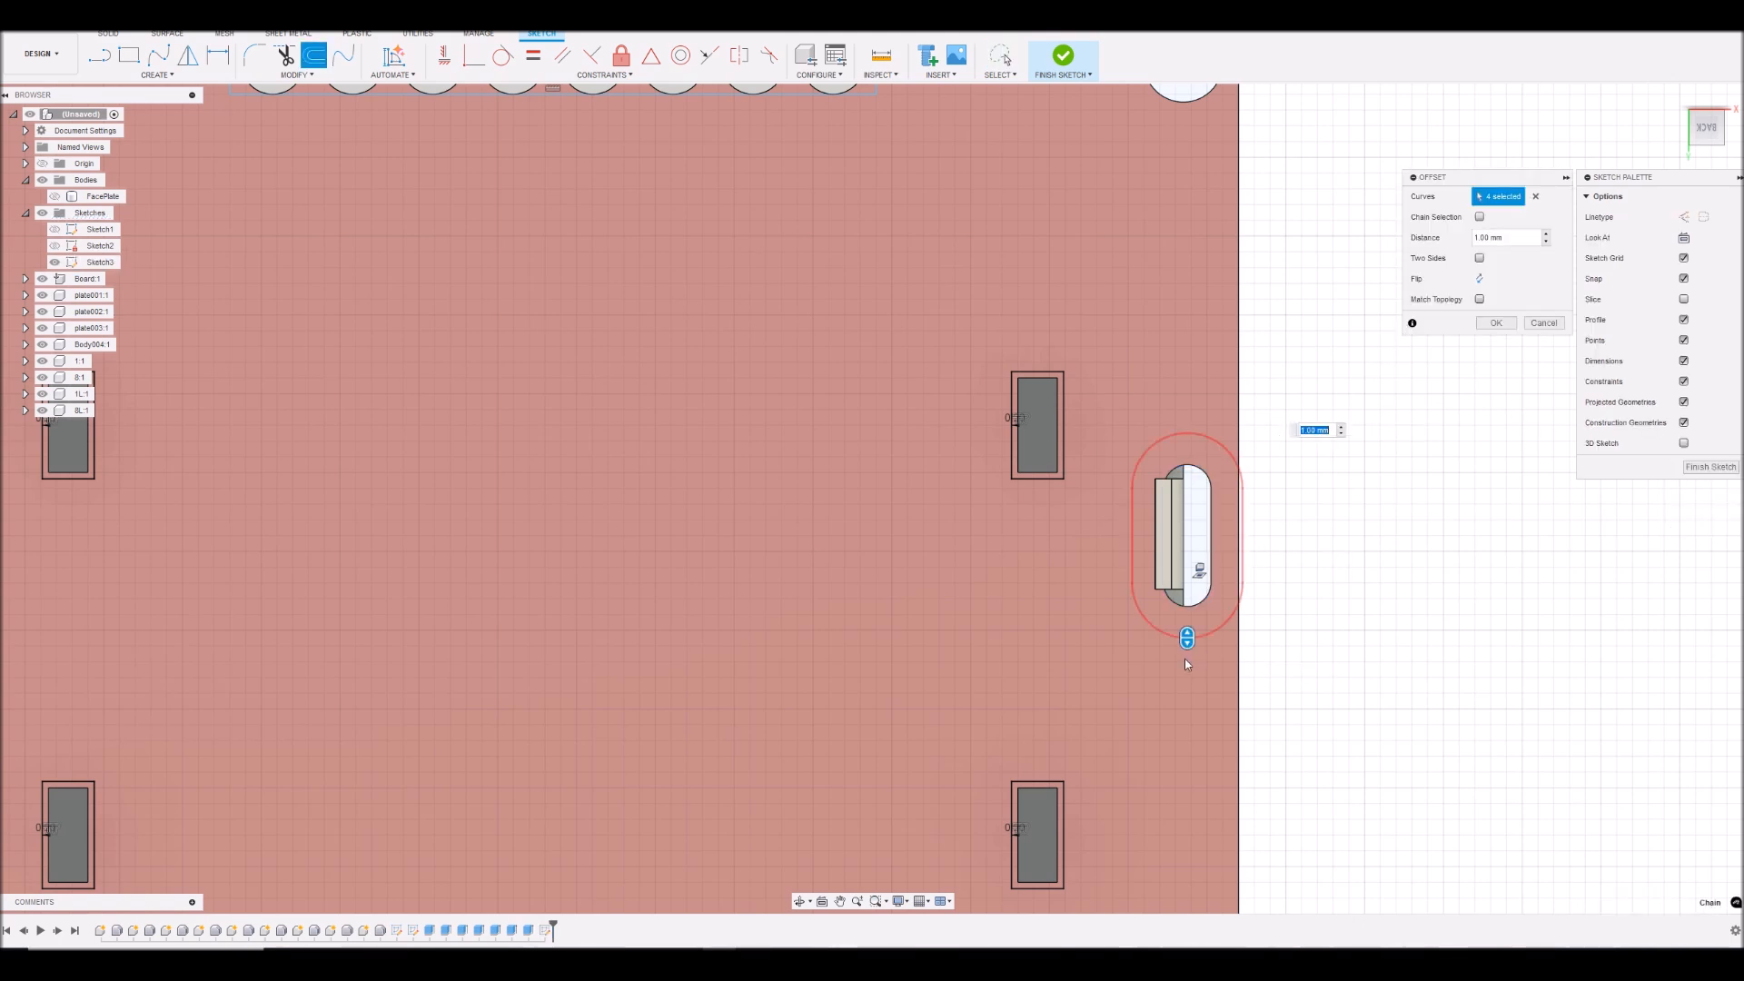
pyautogui.moveTo(1188, 638); pyautogui.dragTo(1185, 623)
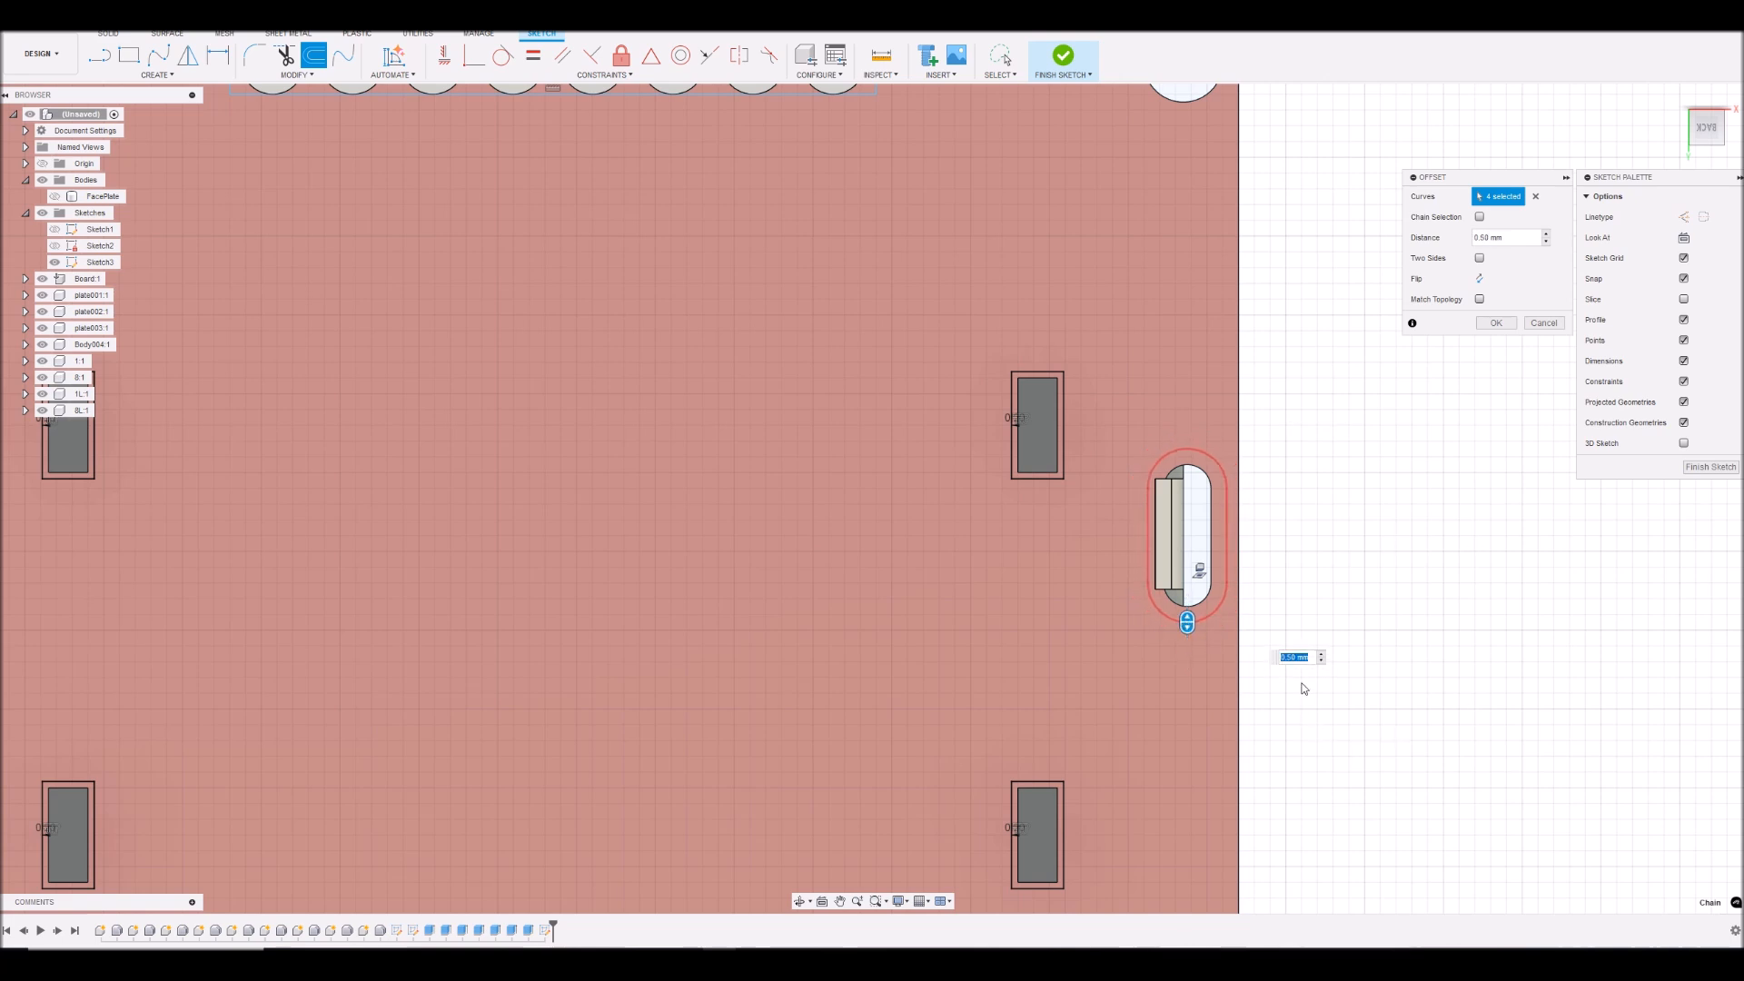
pyautogui.click(1494, 324)
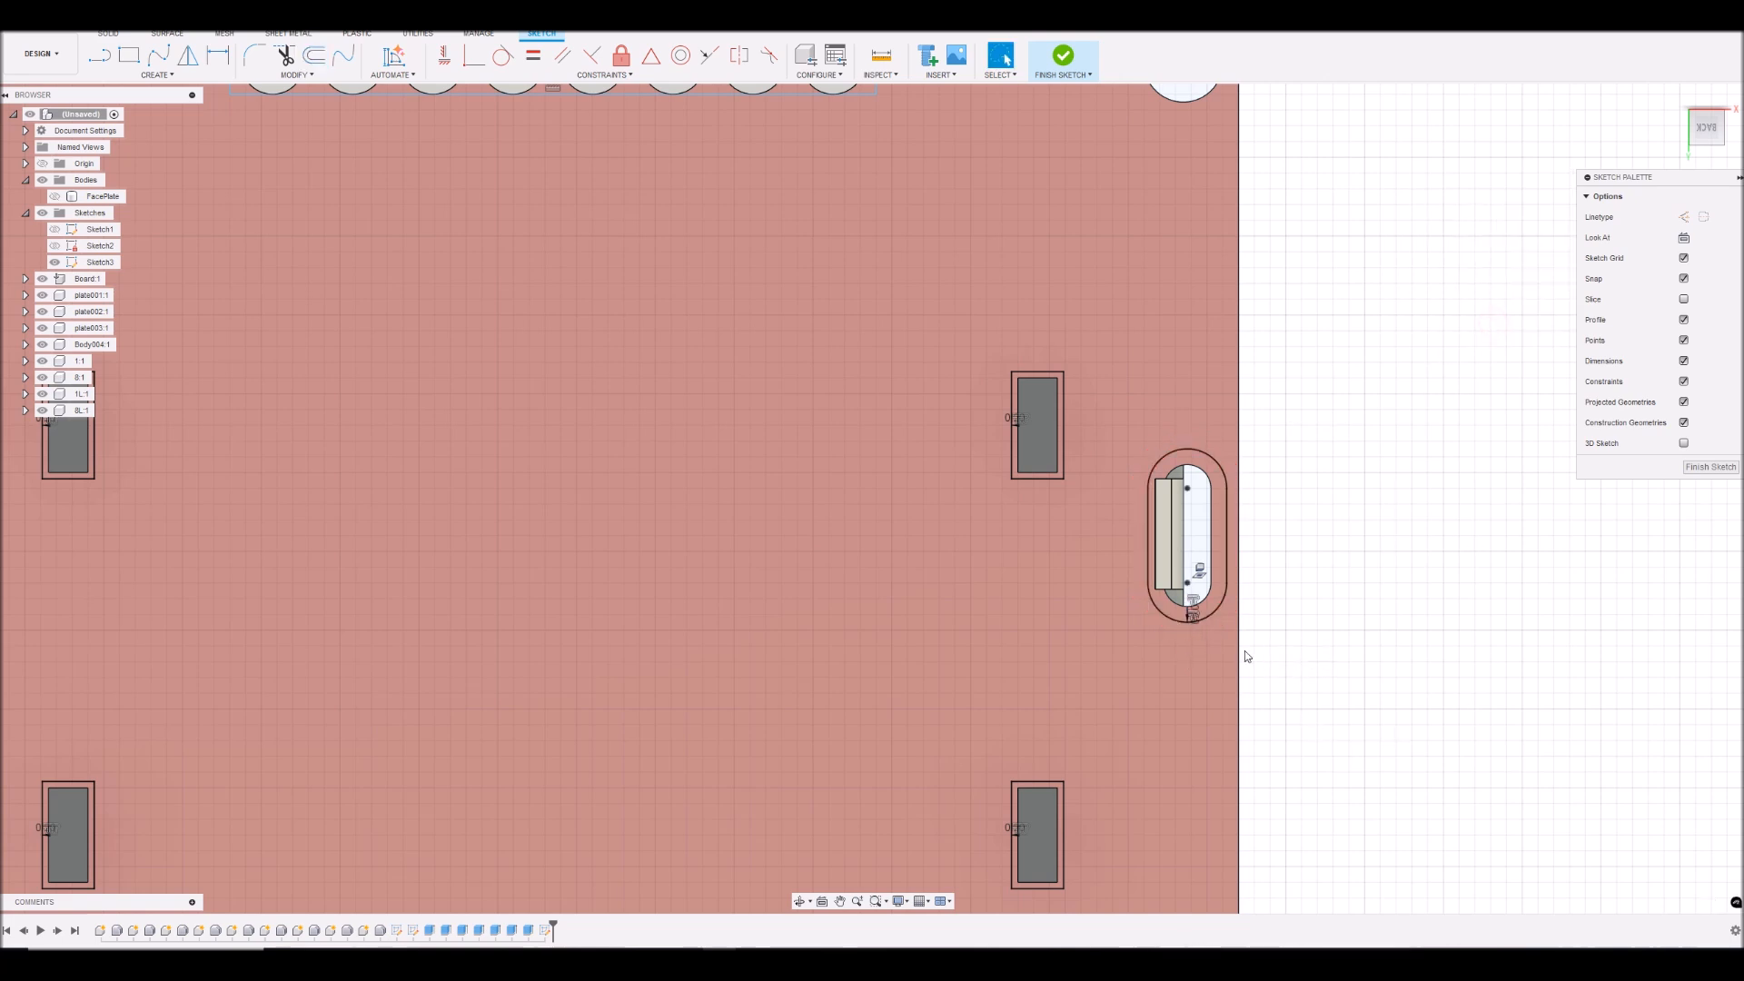
pyautogui.scroll(-8, 1245, 654)
pyautogui.scroll(4, 1207, 708)
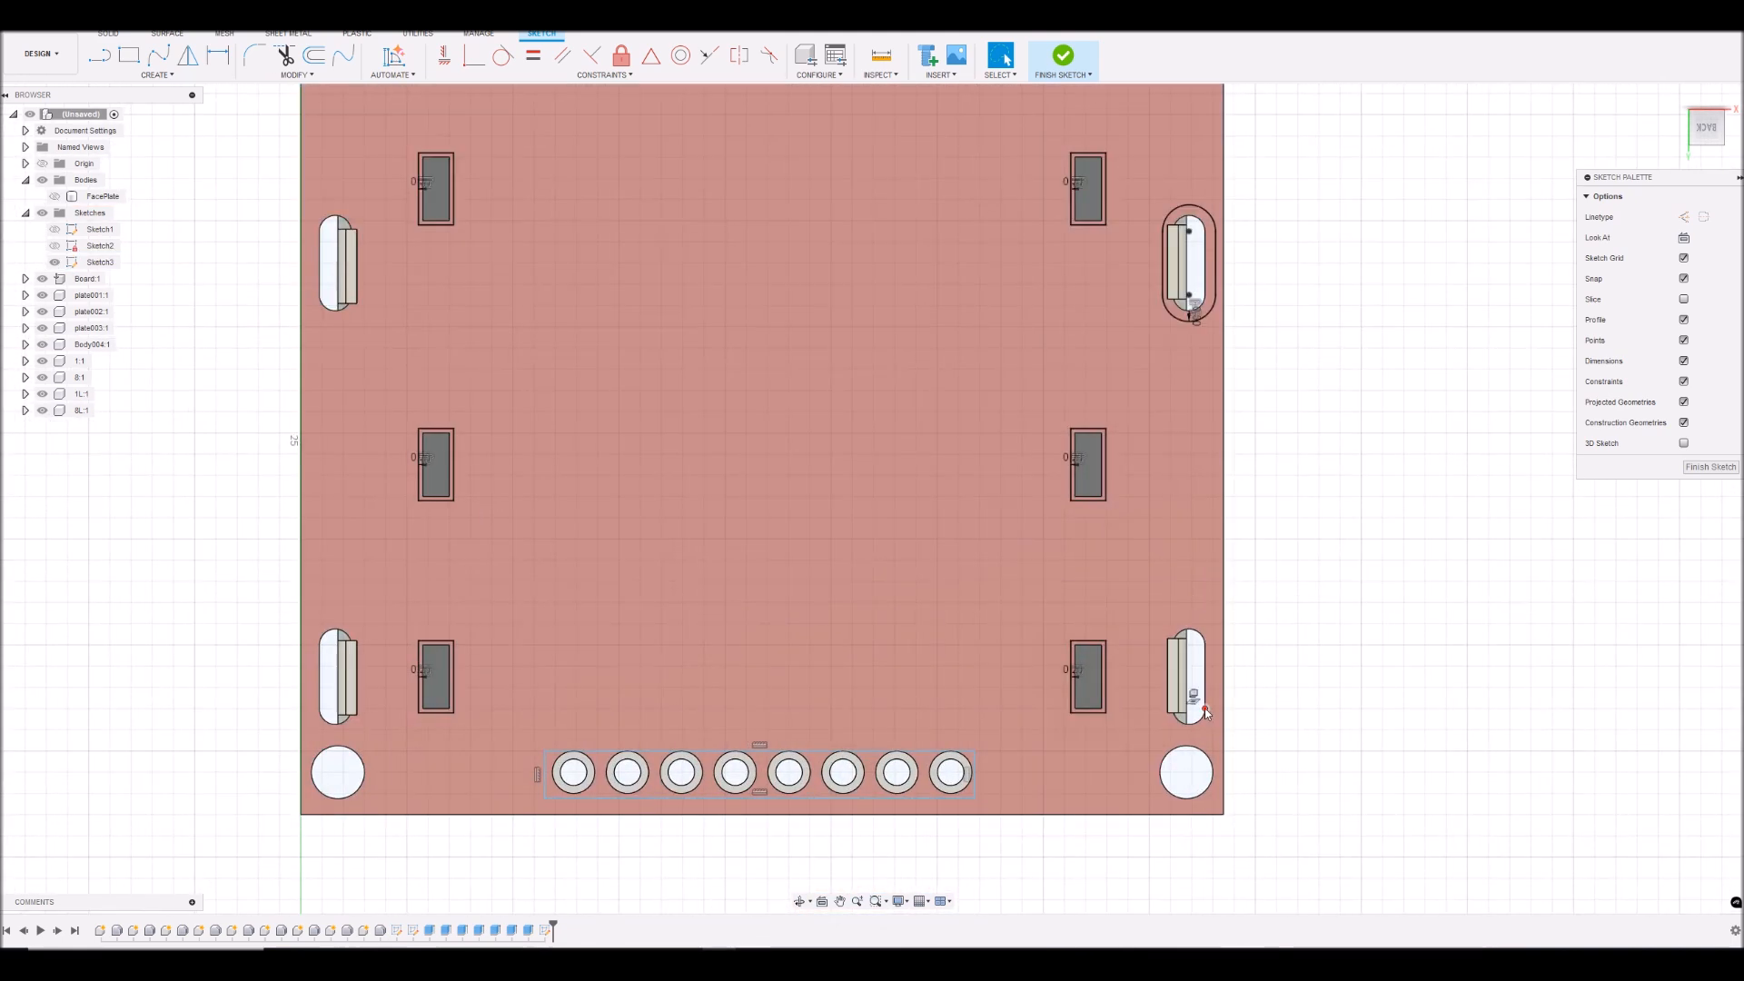
pyautogui.press('m')
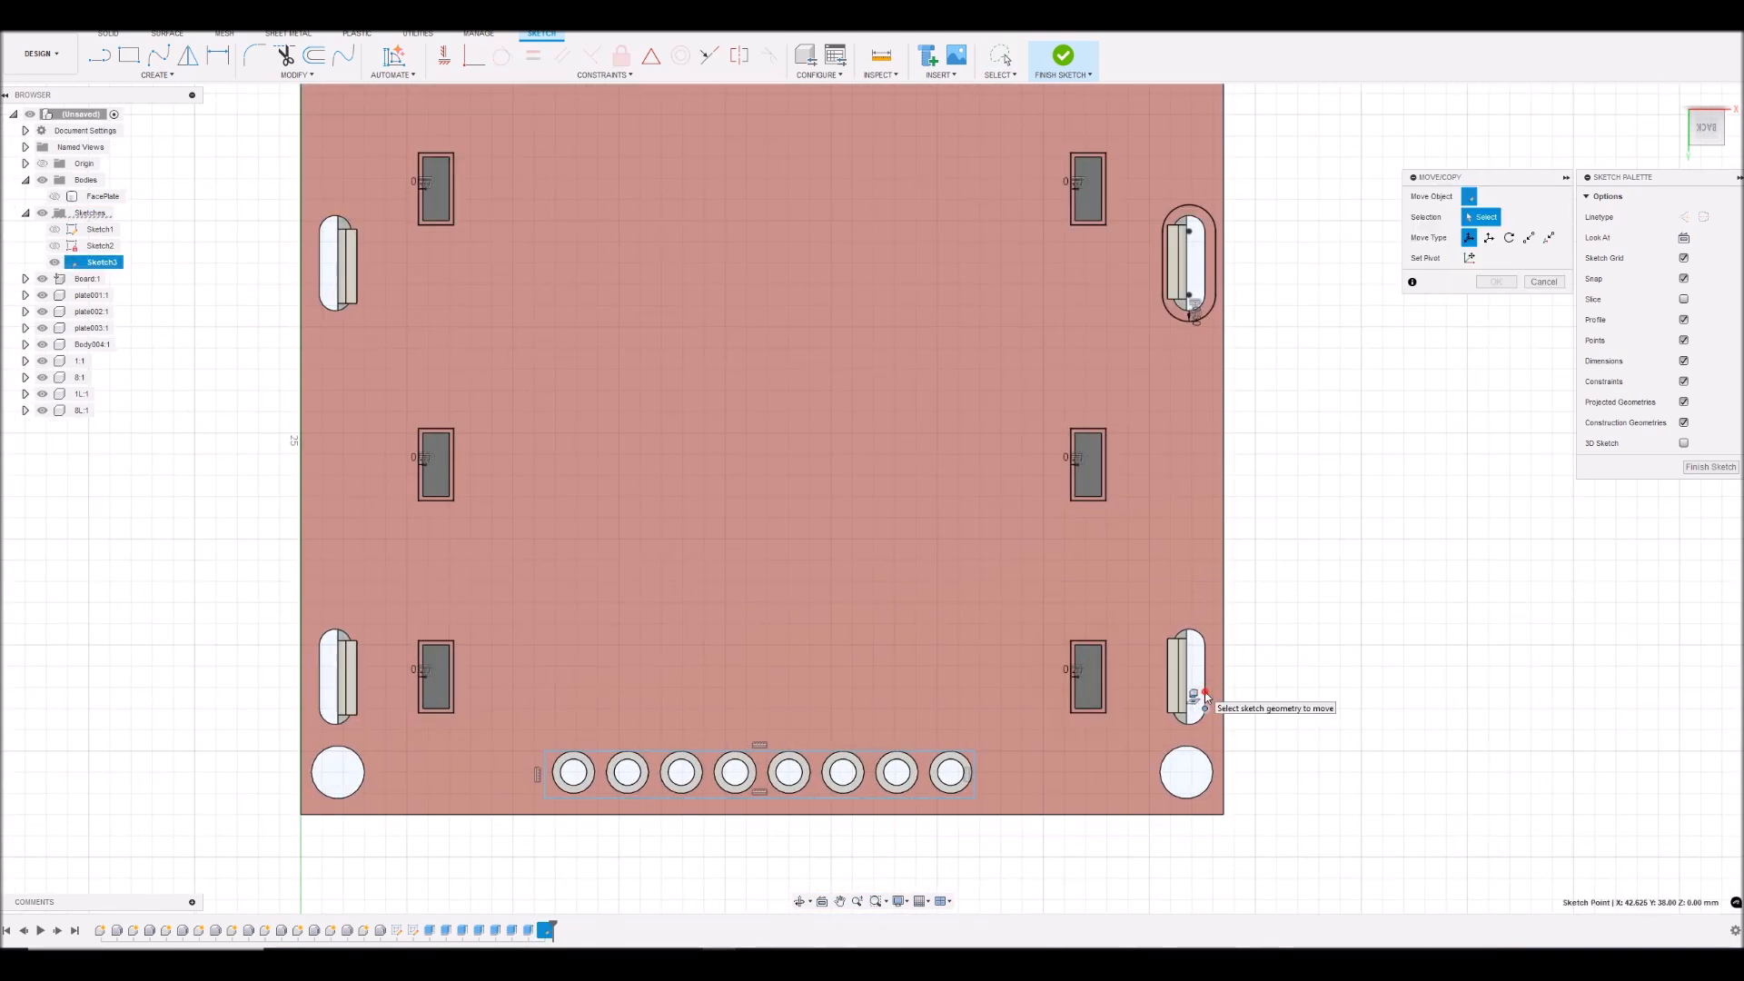
pyautogui.scroll(3, 1206, 696)
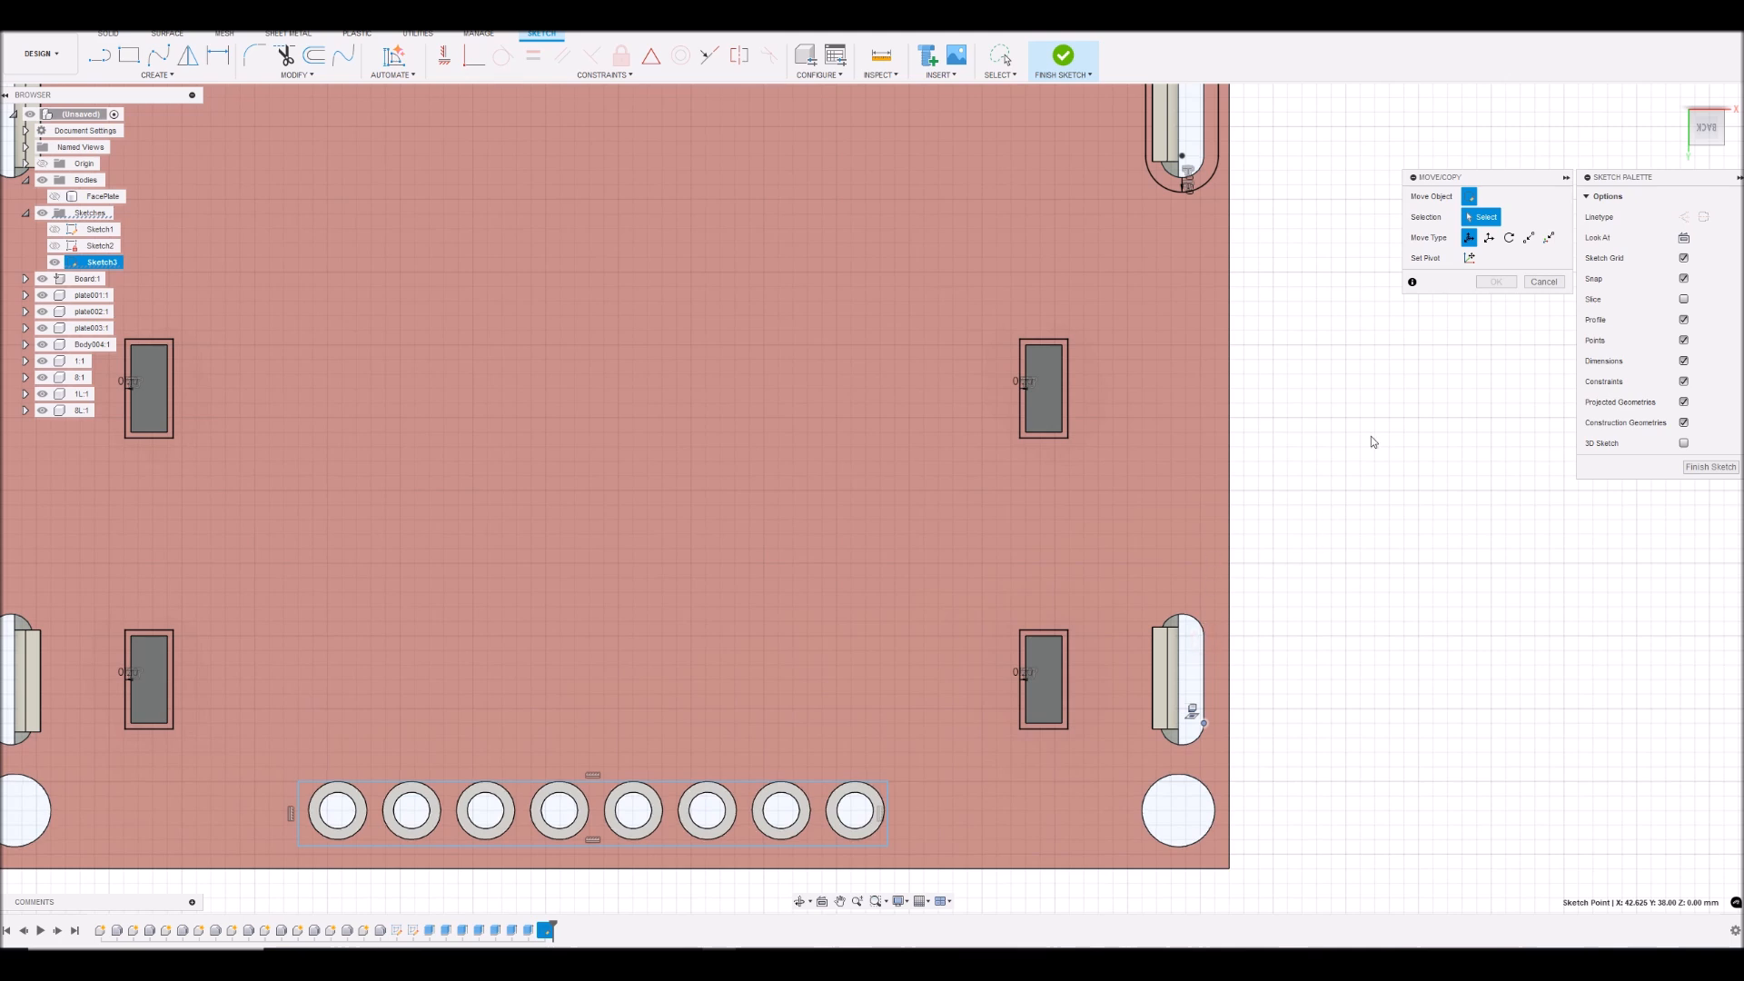
pyautogui.click(1534, 281)
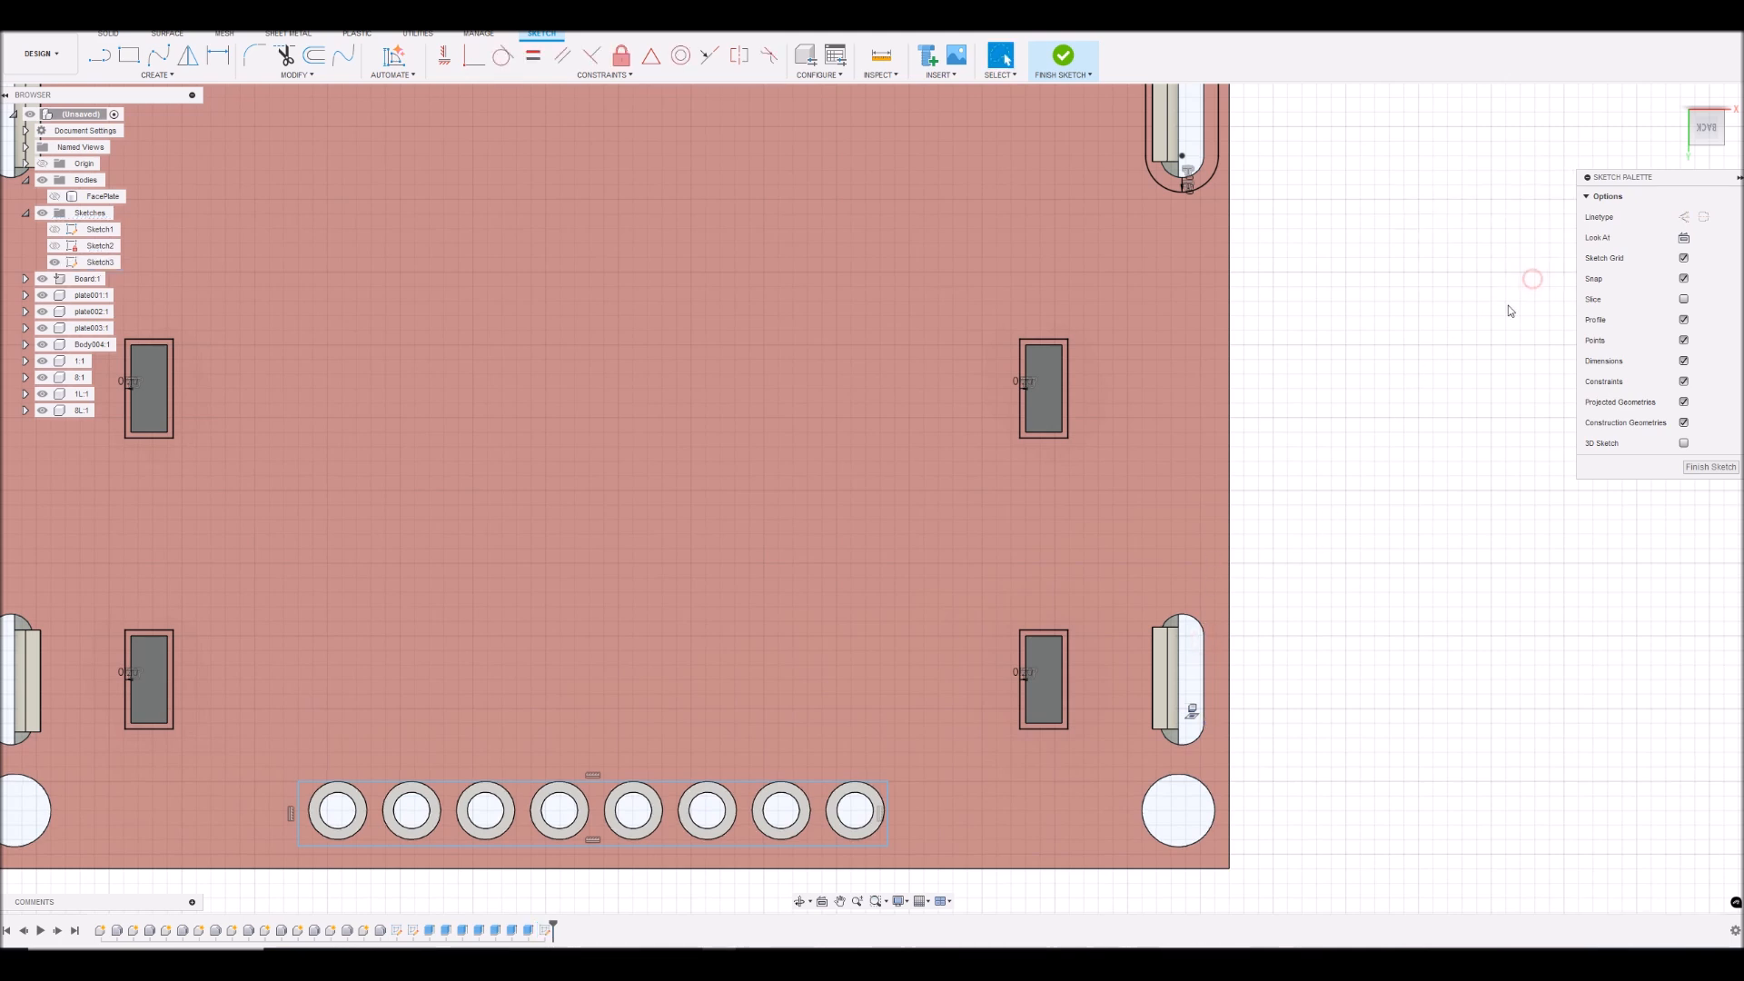
# - Offset the outline of the lower-right rounded edge slot outward by 0.5 mm
pyautogui.click(1205, 677)
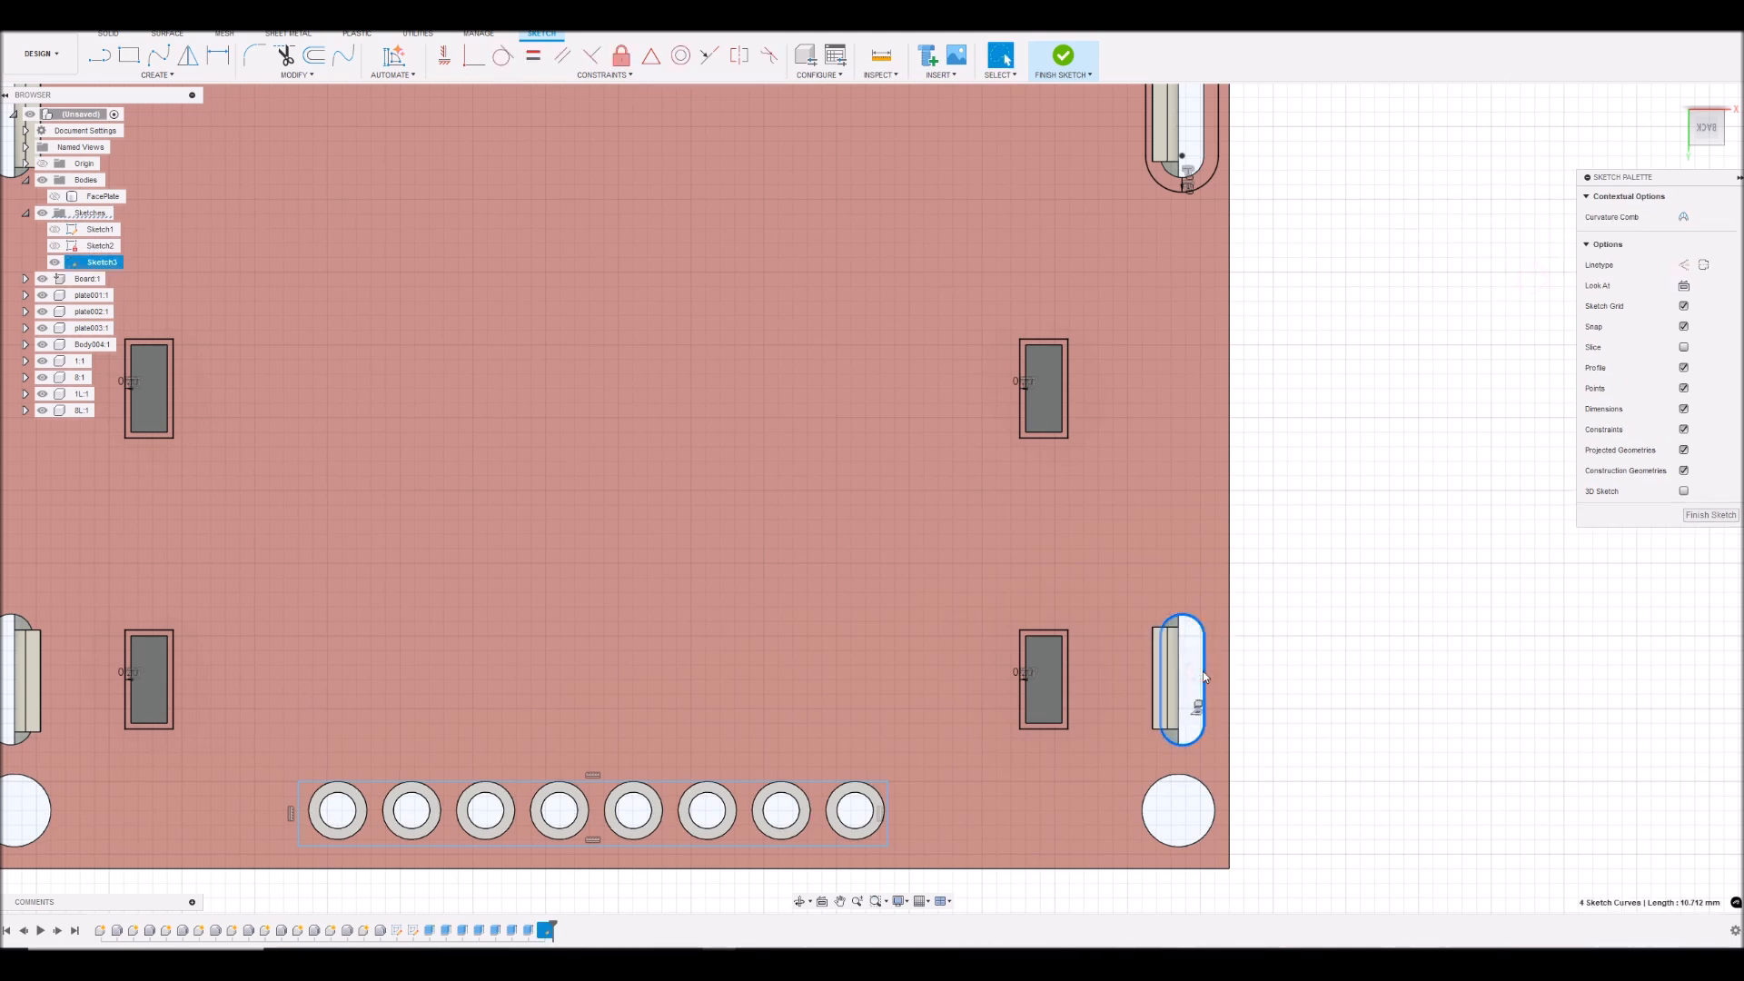
pyautogui.press('o')
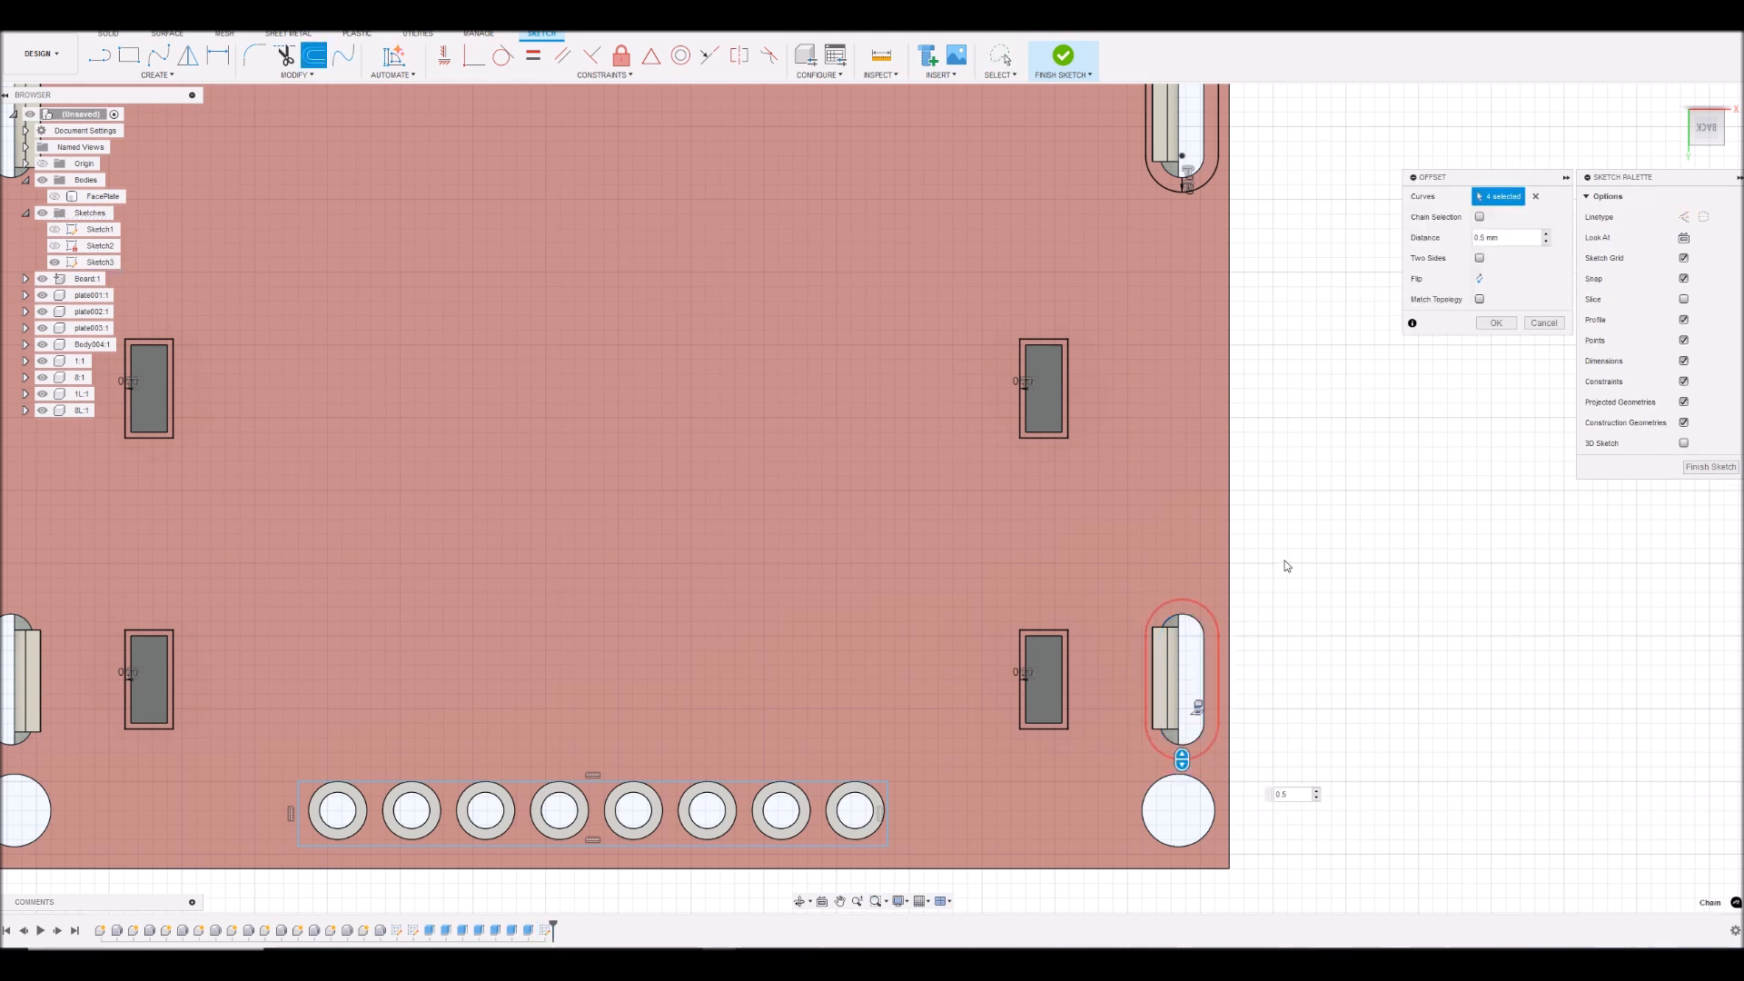
pyautogui.click(1494, 326)
# - Offset the outline of the upper-left rounded edge slot outward by 0.5 mm
pyautogui.scroll(-4, 903, 595)
pyautogui.moveTo(341, 431); pyautogui.dragTo(705, 545, button='middle')
pyautogui.scroll(2, 702, 540)
pyautogui.click(575, 313)
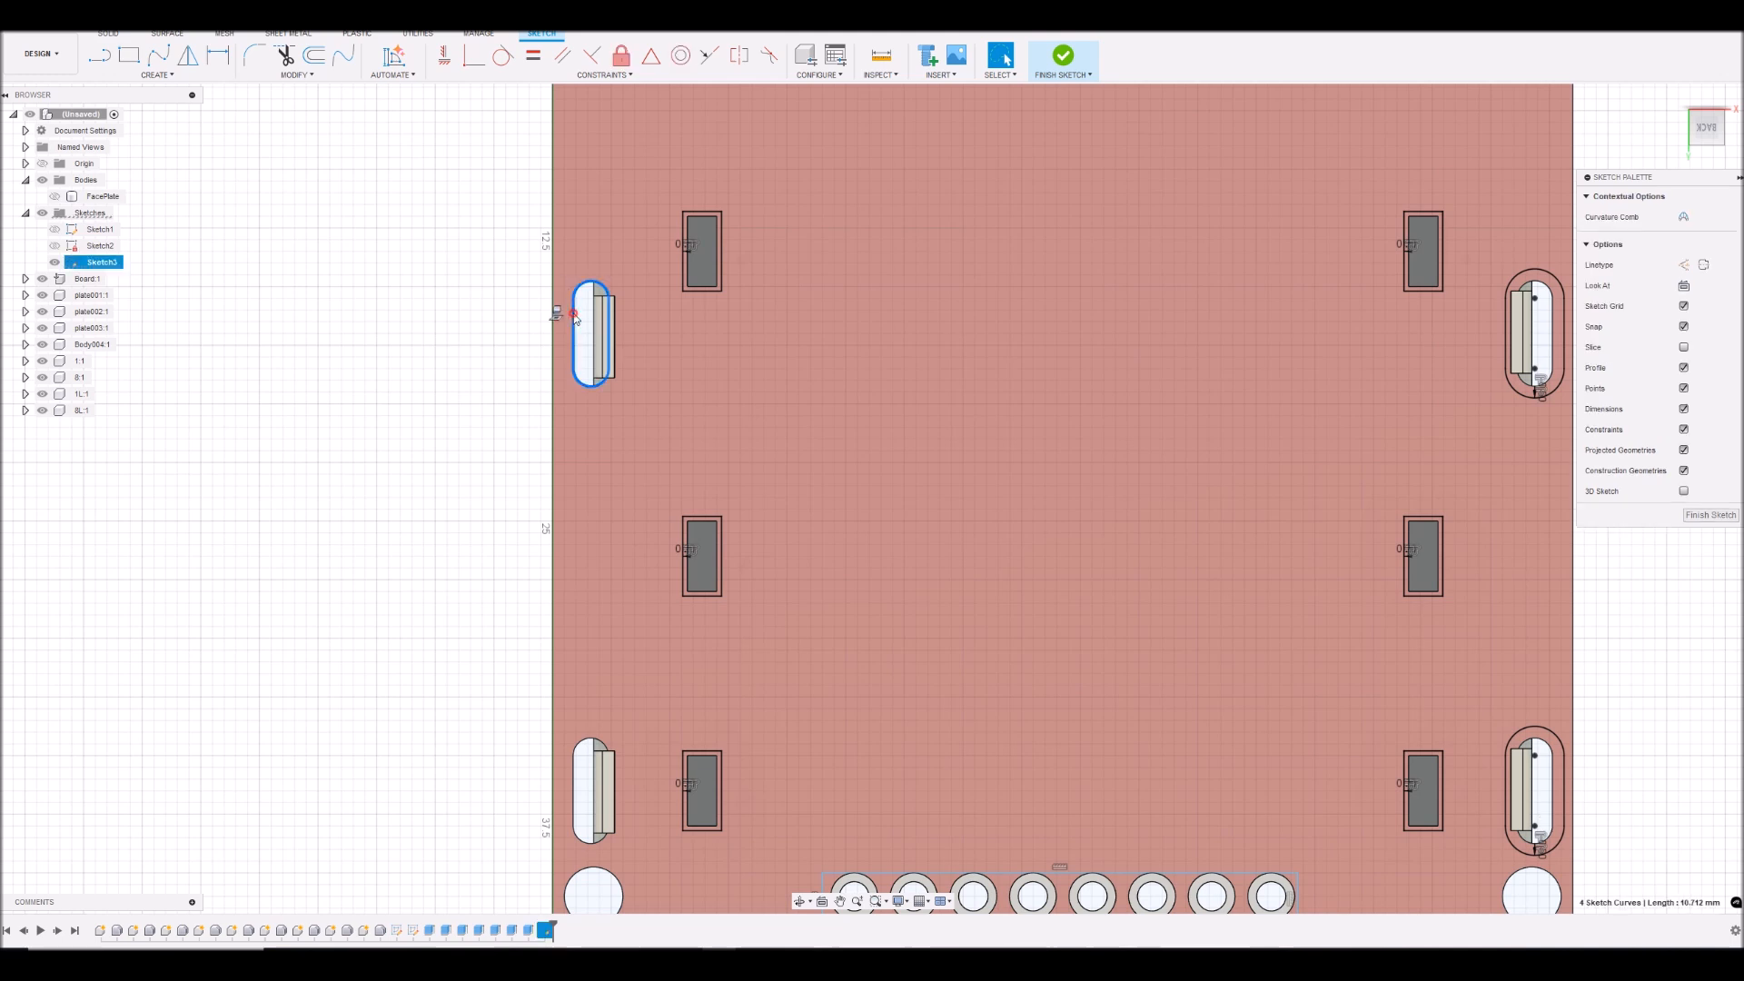
pyautogui.write('o')
pyautogui.write('0.5')
pyautogui.press('Return')
# - Offset the outline of the lower-left rounded edge slot outward by 0.5 mm
pyautogui.scroll(2, 618, 873)
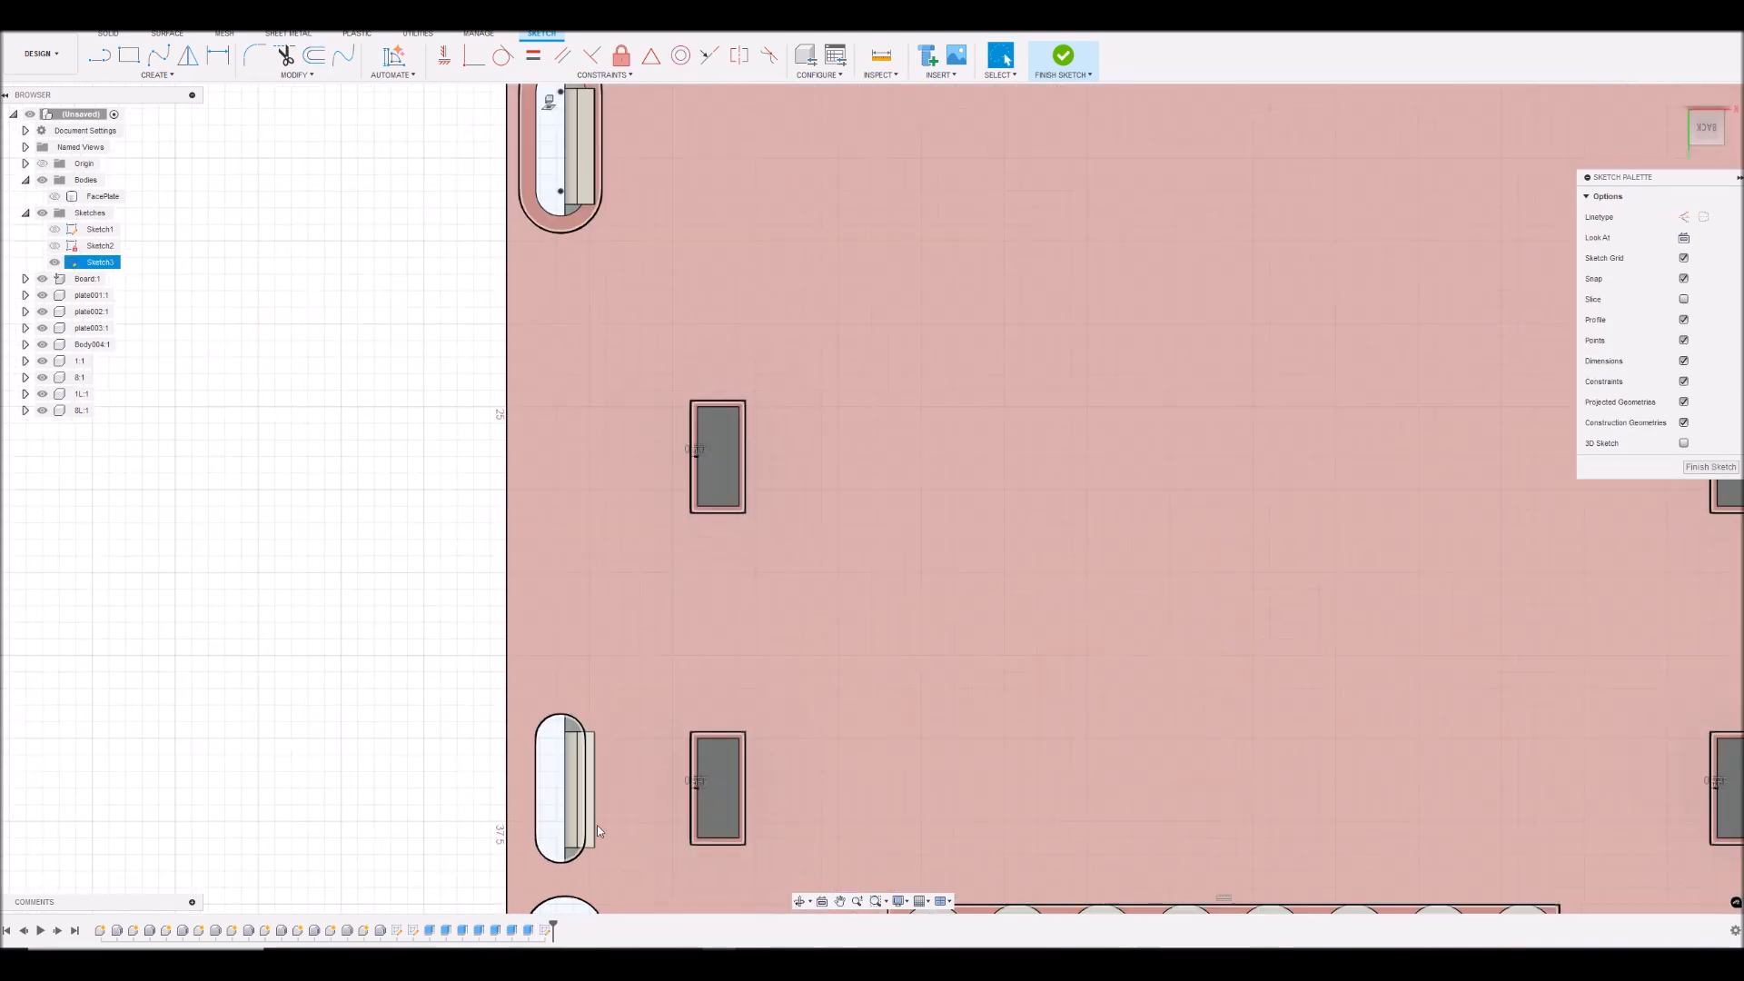
pyautogui.doubleClick(539, 777)
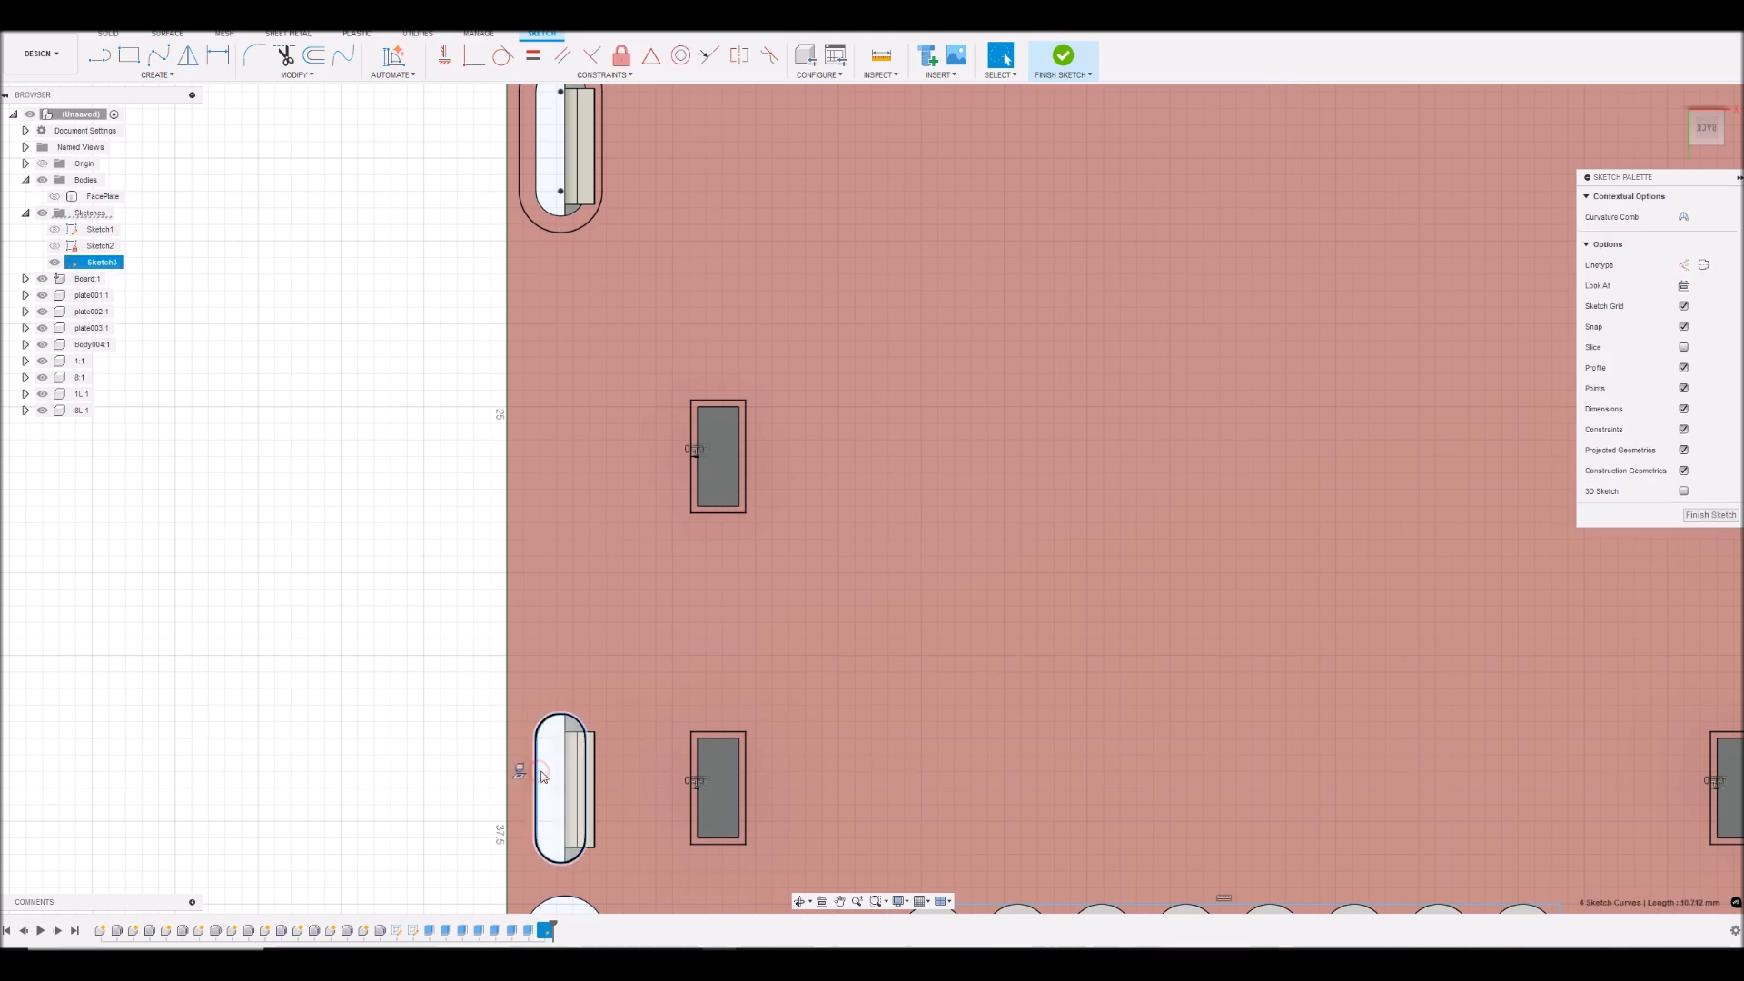
pyautogui.press('o')
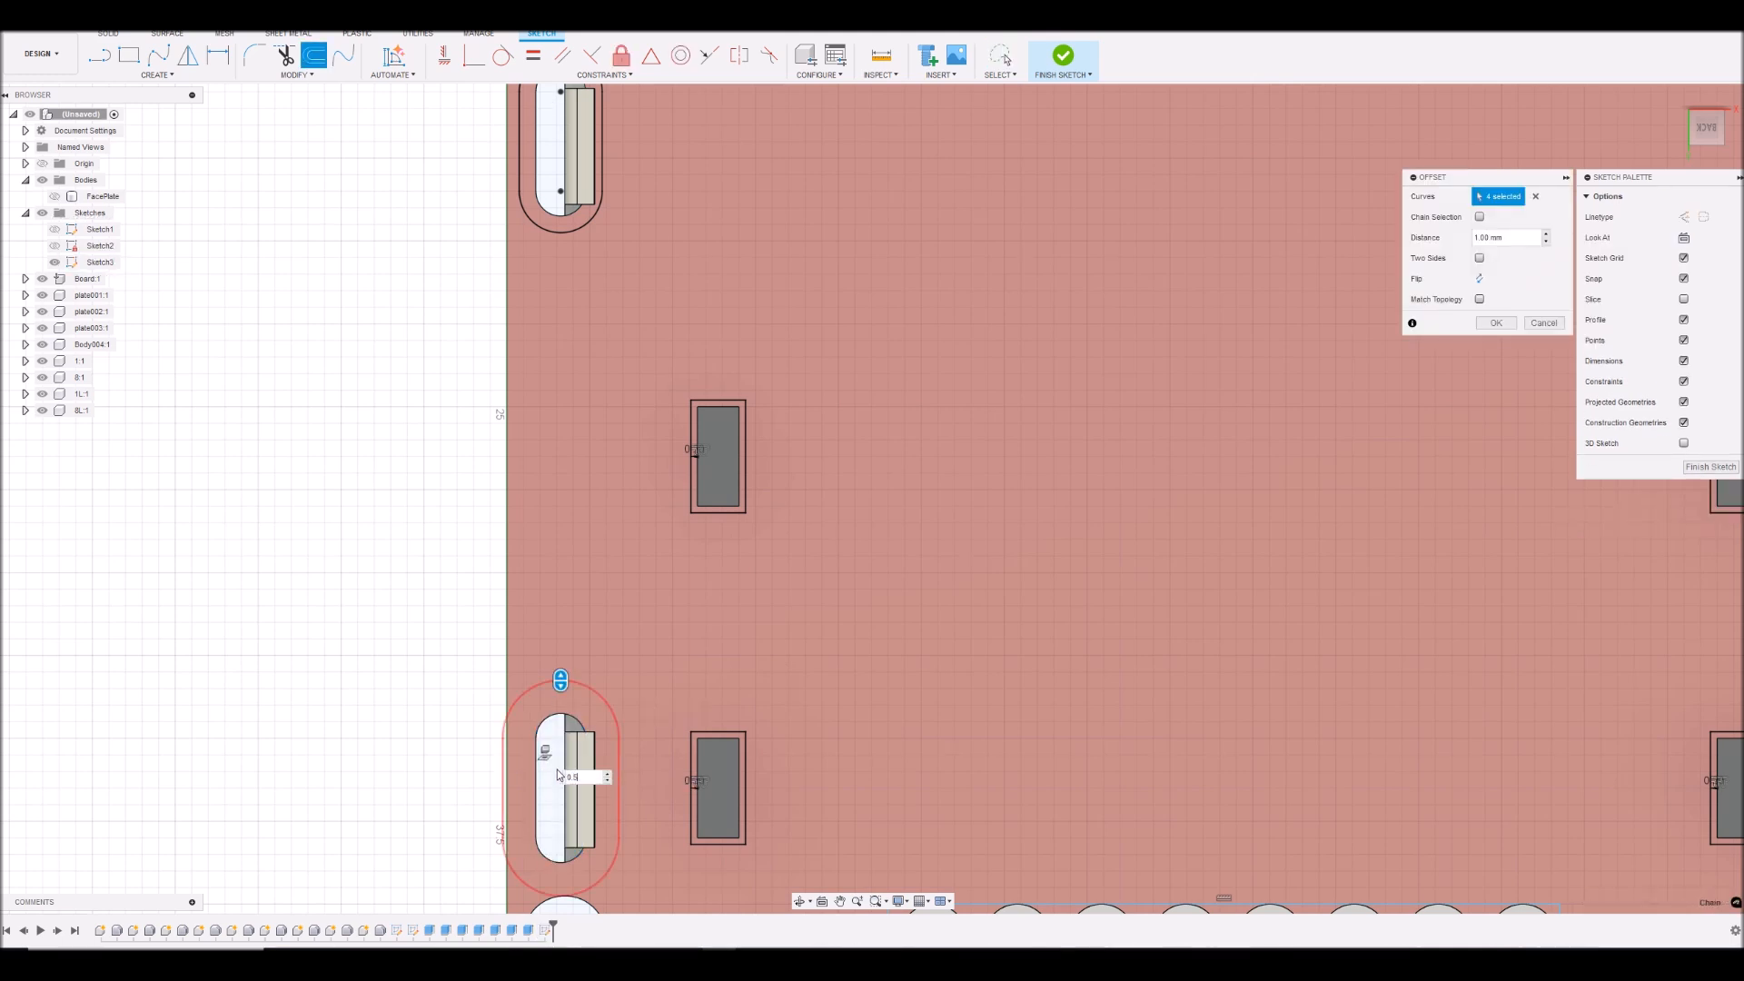
pyautogui.click(1496, 323)
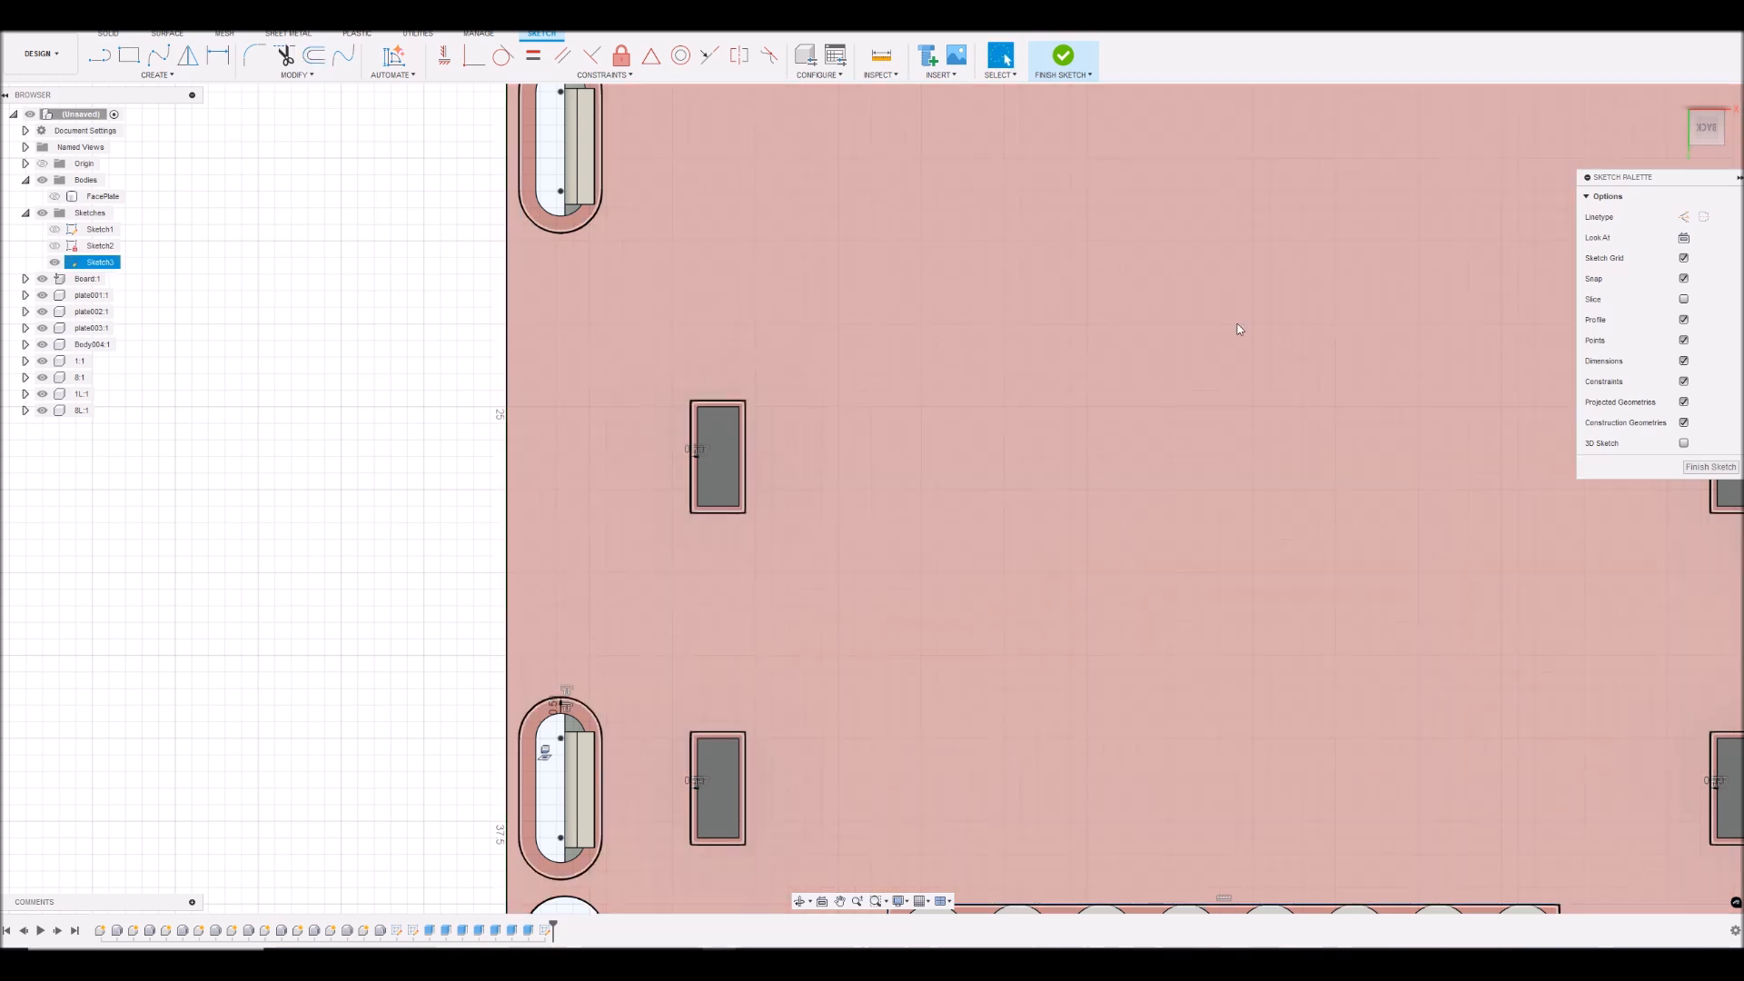
pyautogui.scroll(-3, 1217, 320)
pyautogui.scroll(-5, 1363, 401)
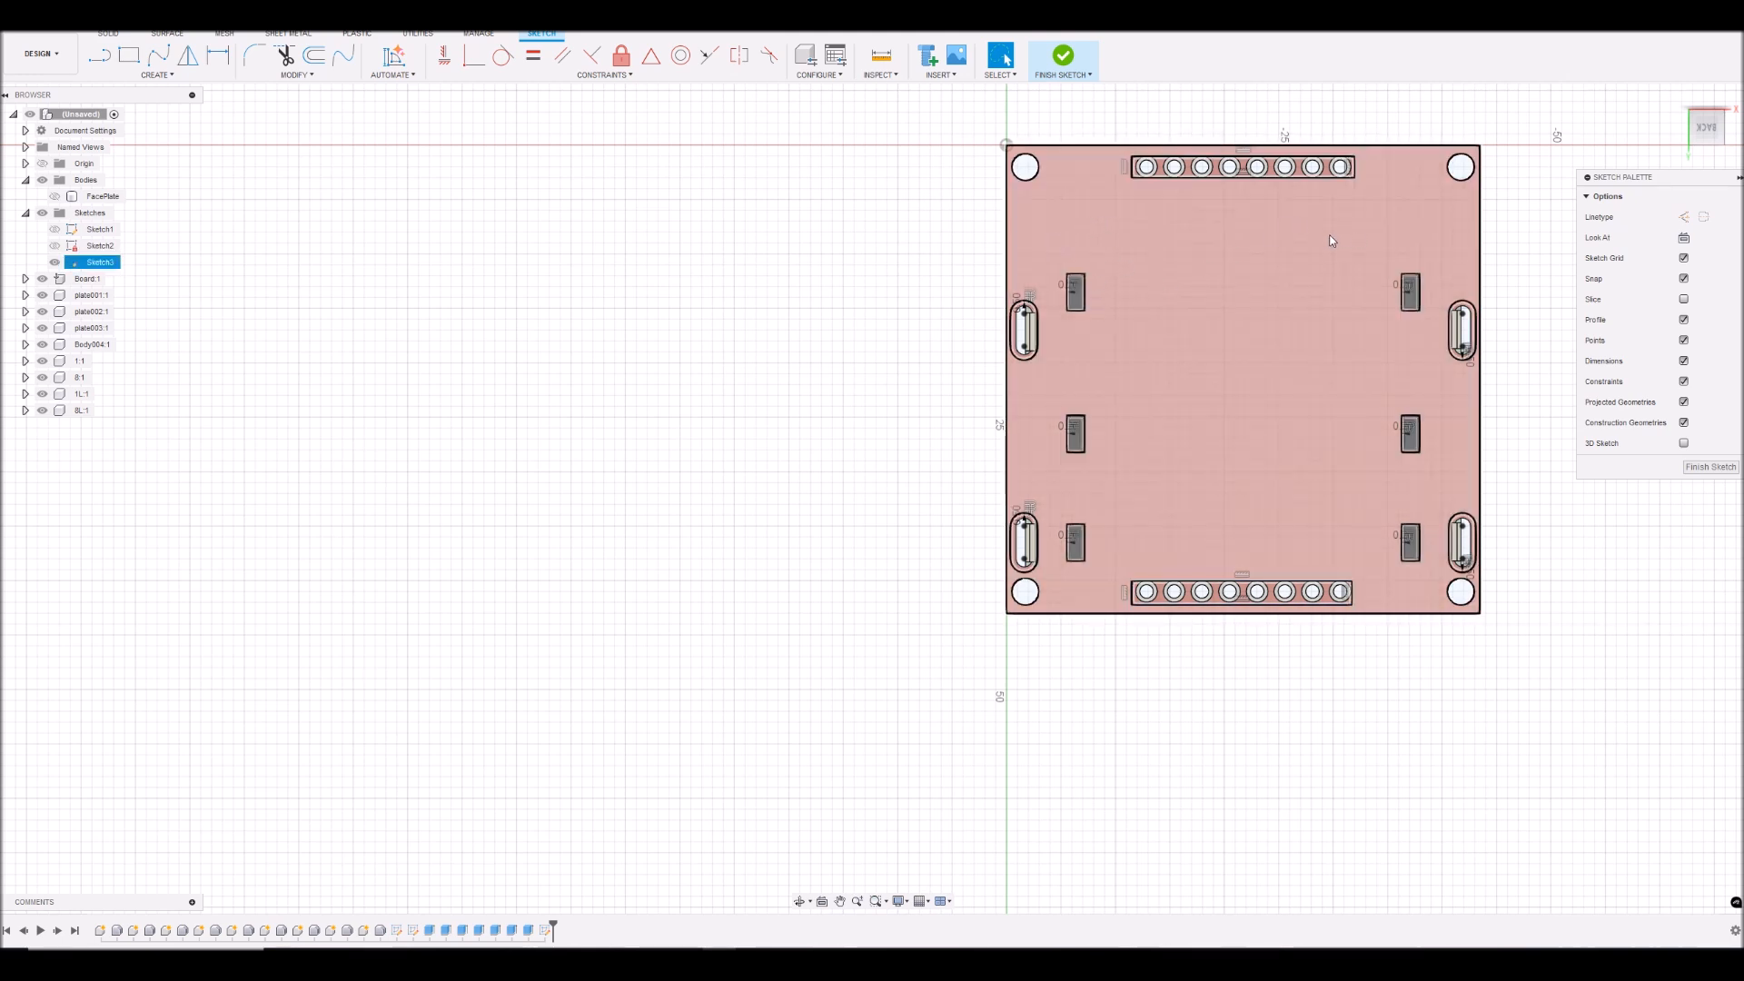
pyautogui.scroll(-3, 1298, 251)
pyautogui.scroll(4, 1270, 237)
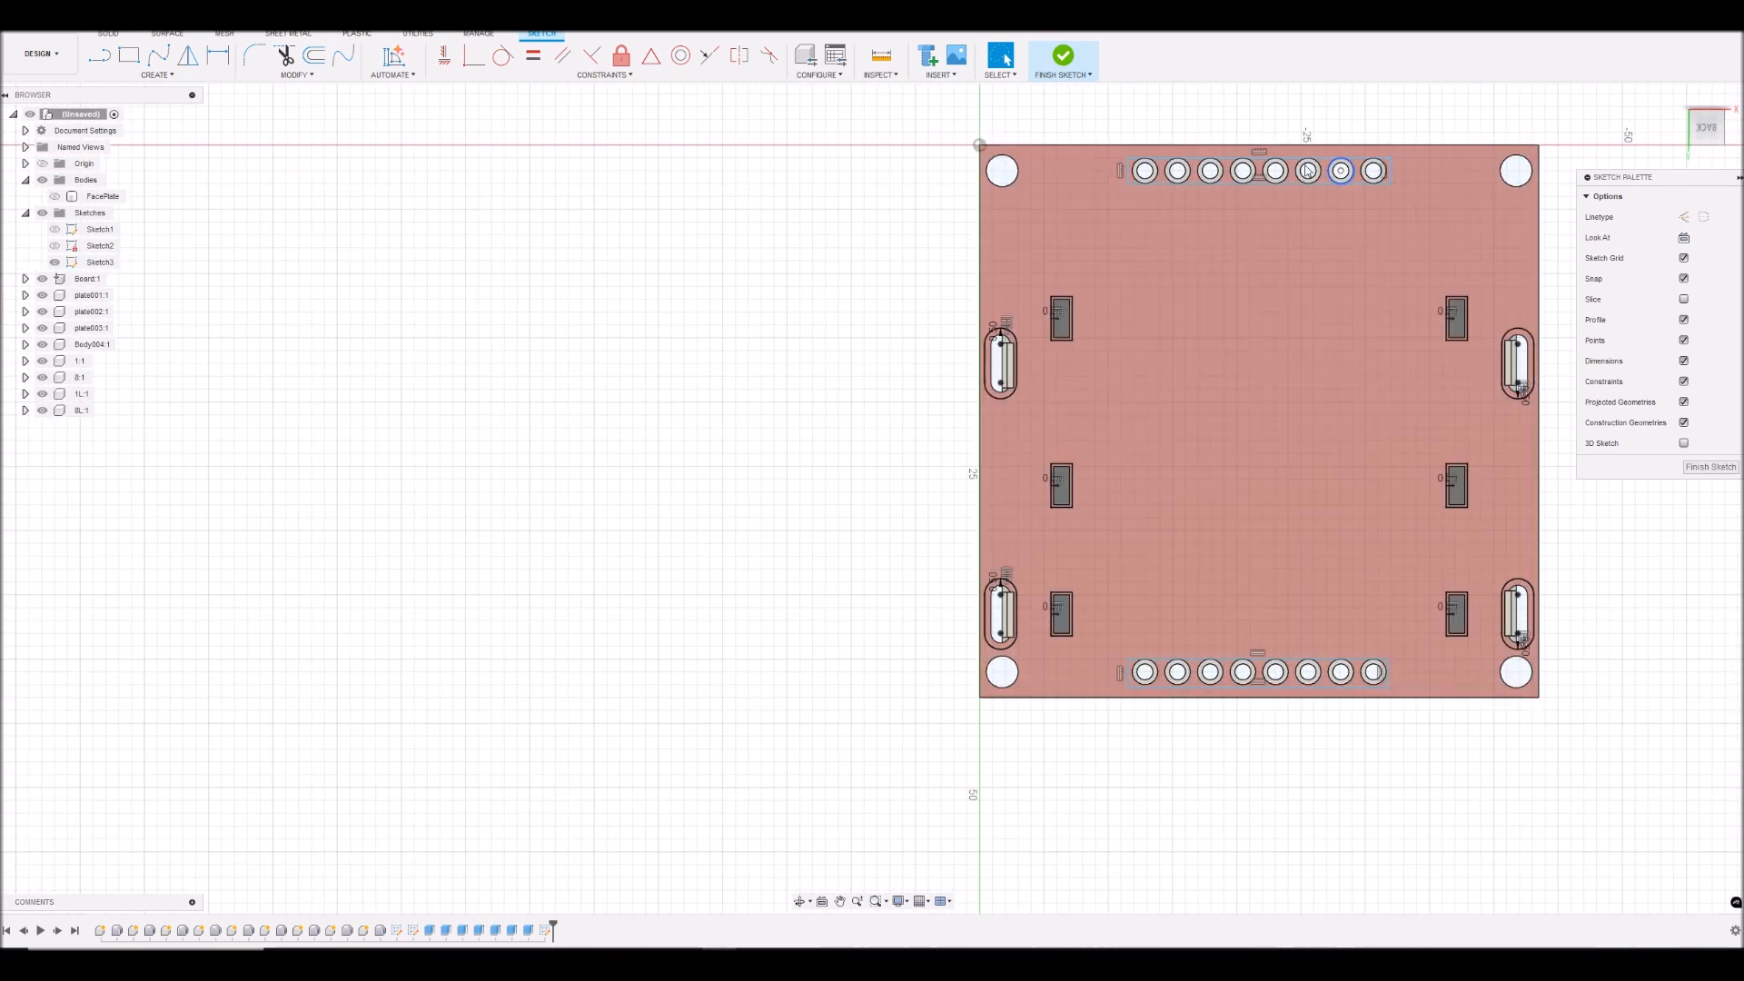
pyautogui.scroll(-3, 1281, 181)
pyautogui.scroll(5, 1513, 183)
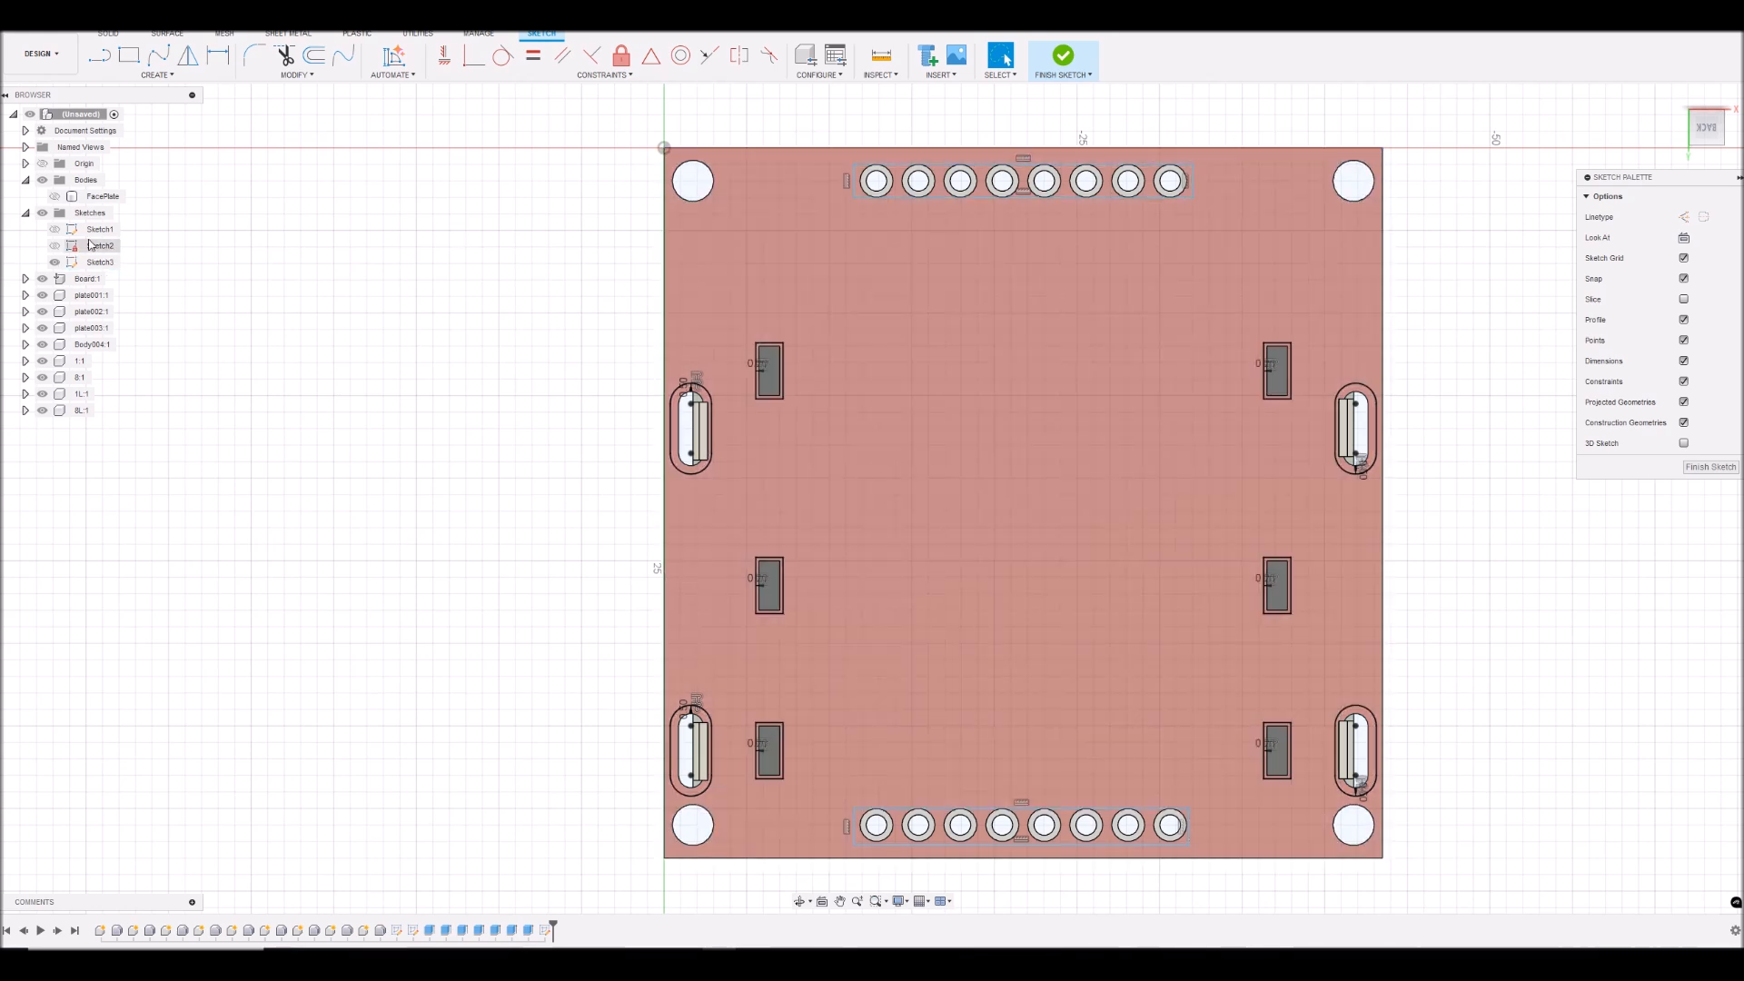
# - Show Sketch1 and draw a two-point rectangle between opposite corners of its outermost outline around the board
pyautogui.click(54, 230)
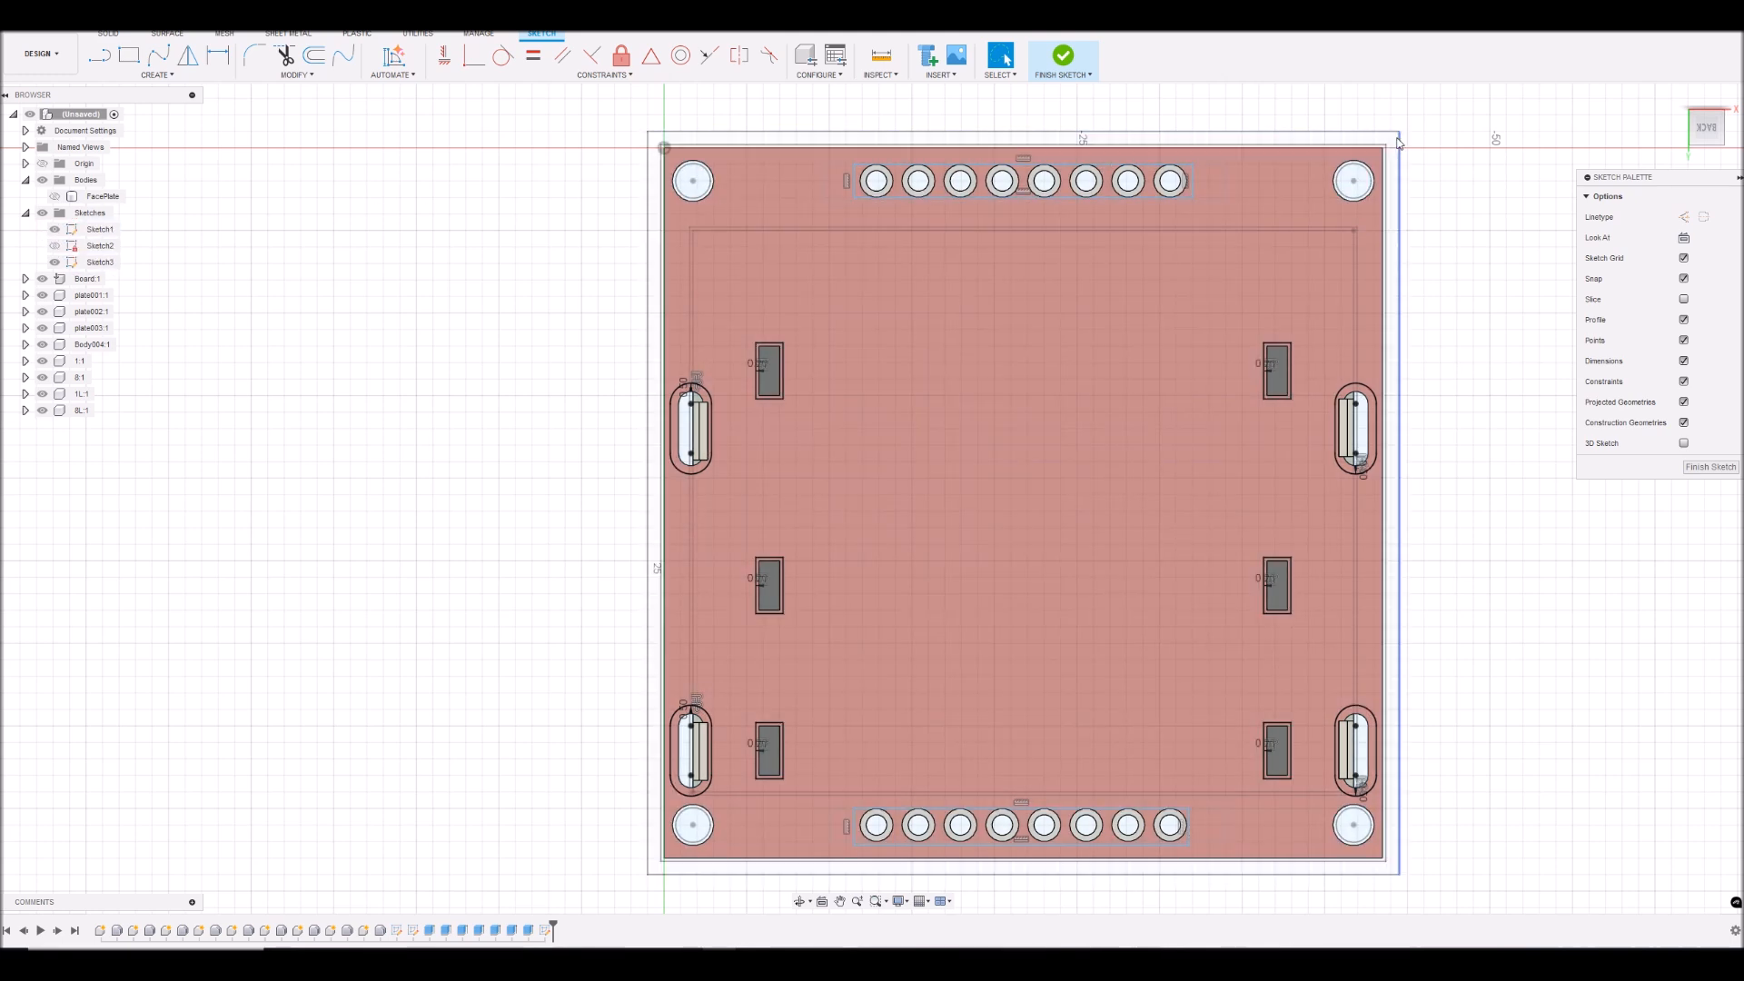
pyautogui.click(129, 56)
pyautogui.scroll(1, 659, 133)
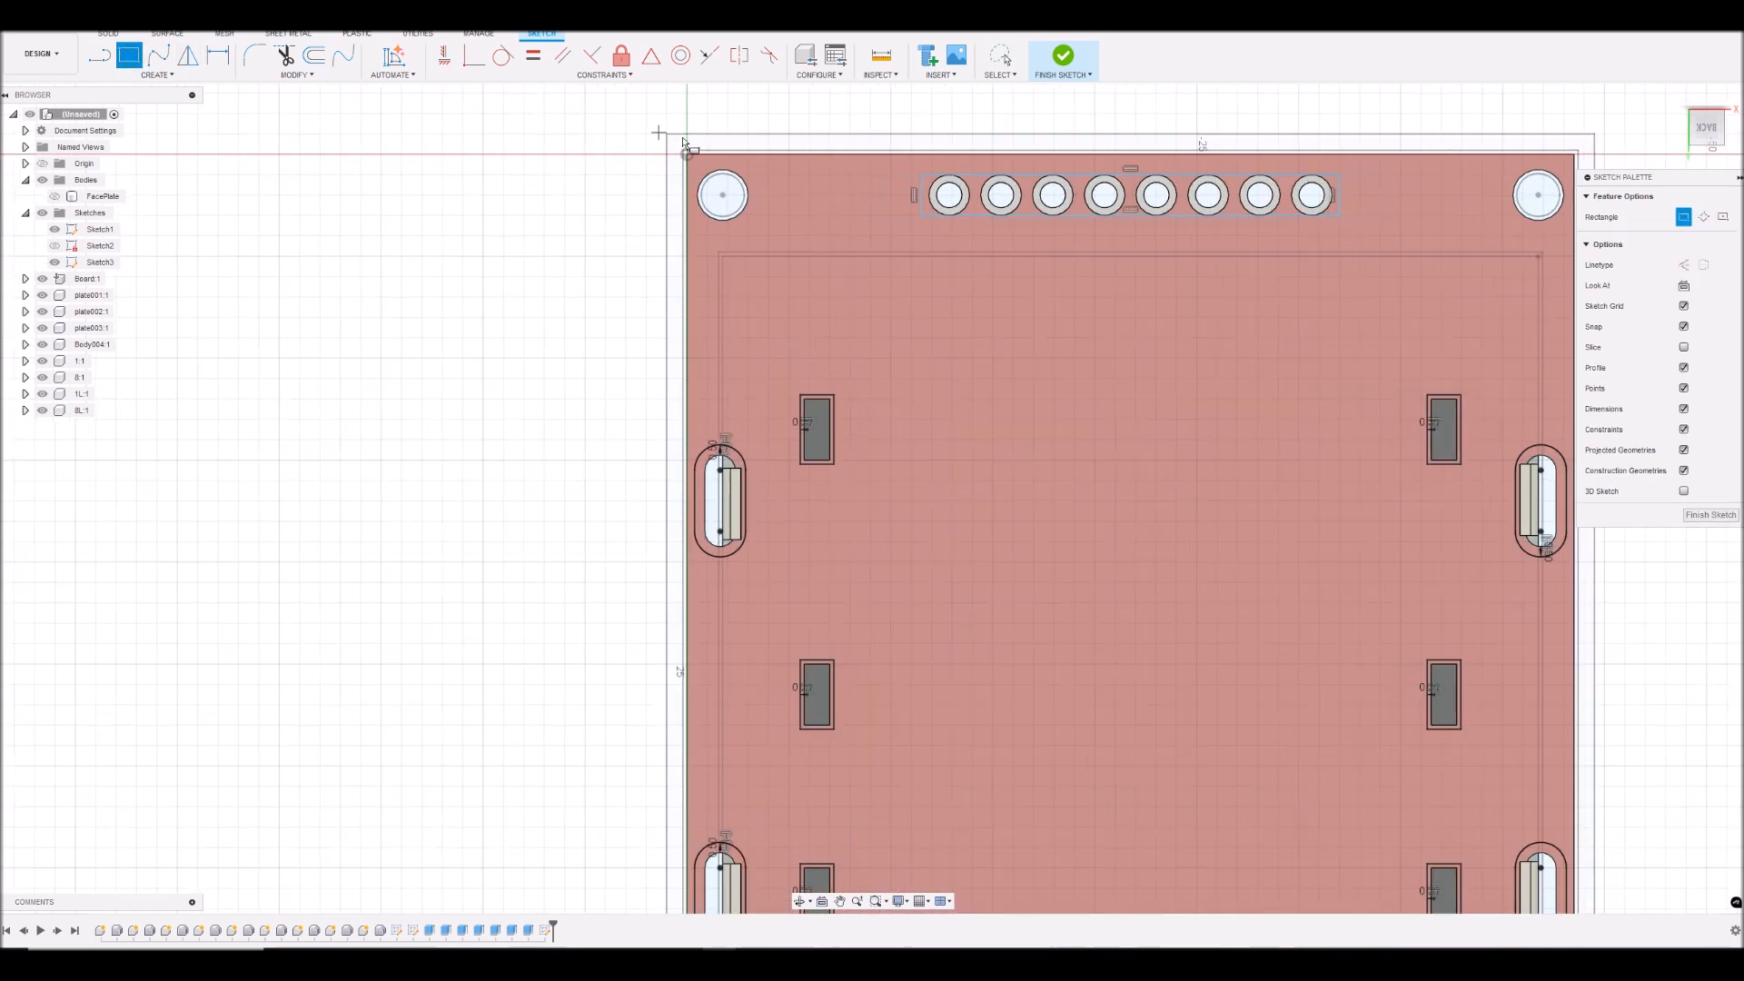
pyautogui.click(667, 136)
pyautogui.scroll(-2, 809, 294)
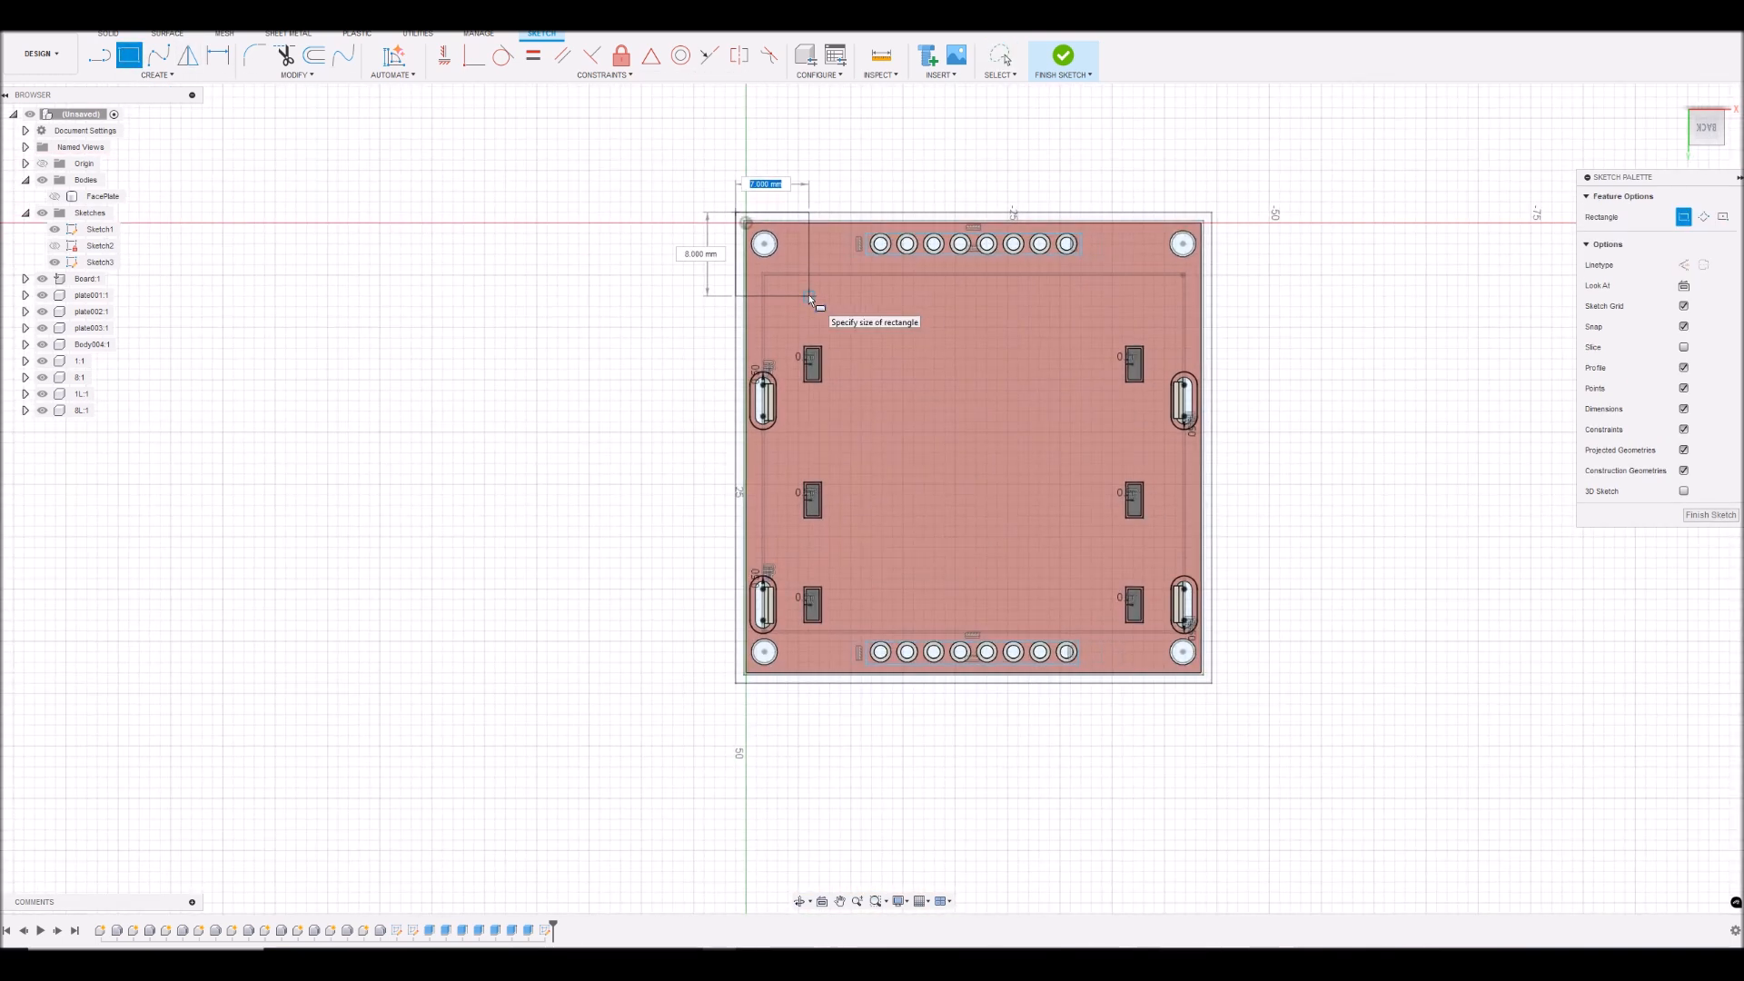
pyautogui.scroll(4, 1209, 701)
pyautogui.click(1212, 691)
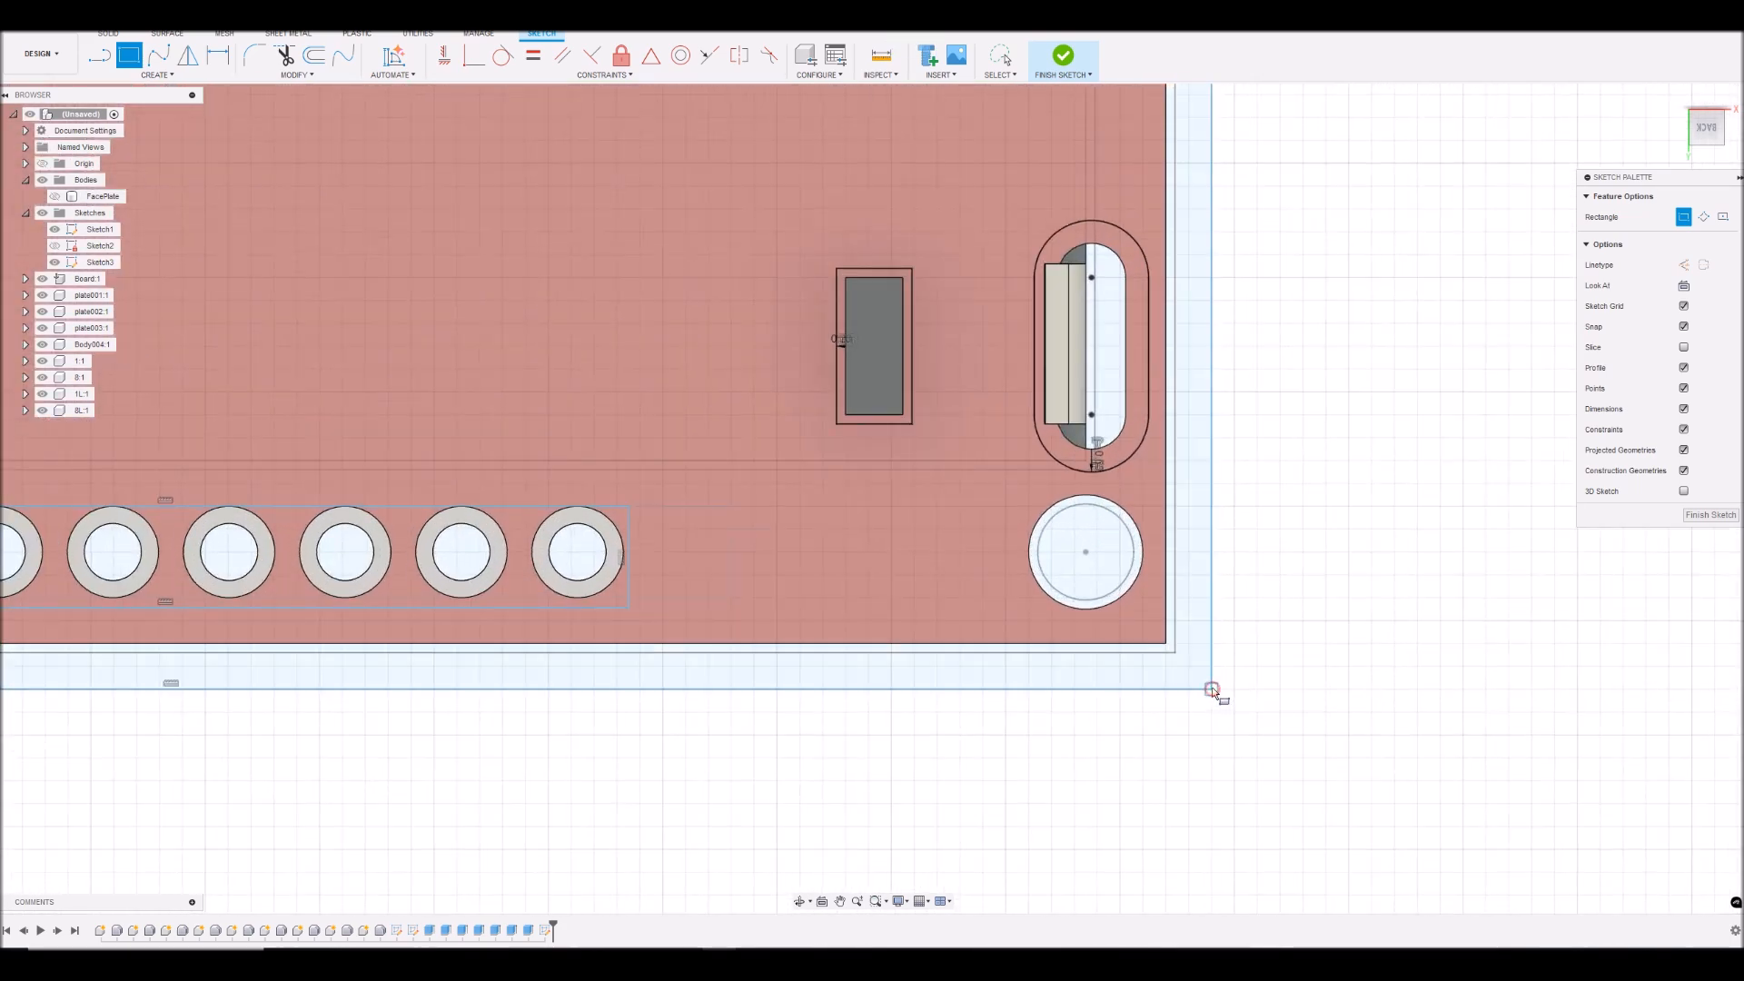
# - Hide Sketch1 and end the Rectangle command
pyautogui.scroll(-3, 1257, 595)
pyautogui.scroll(-4, 1256, 595)
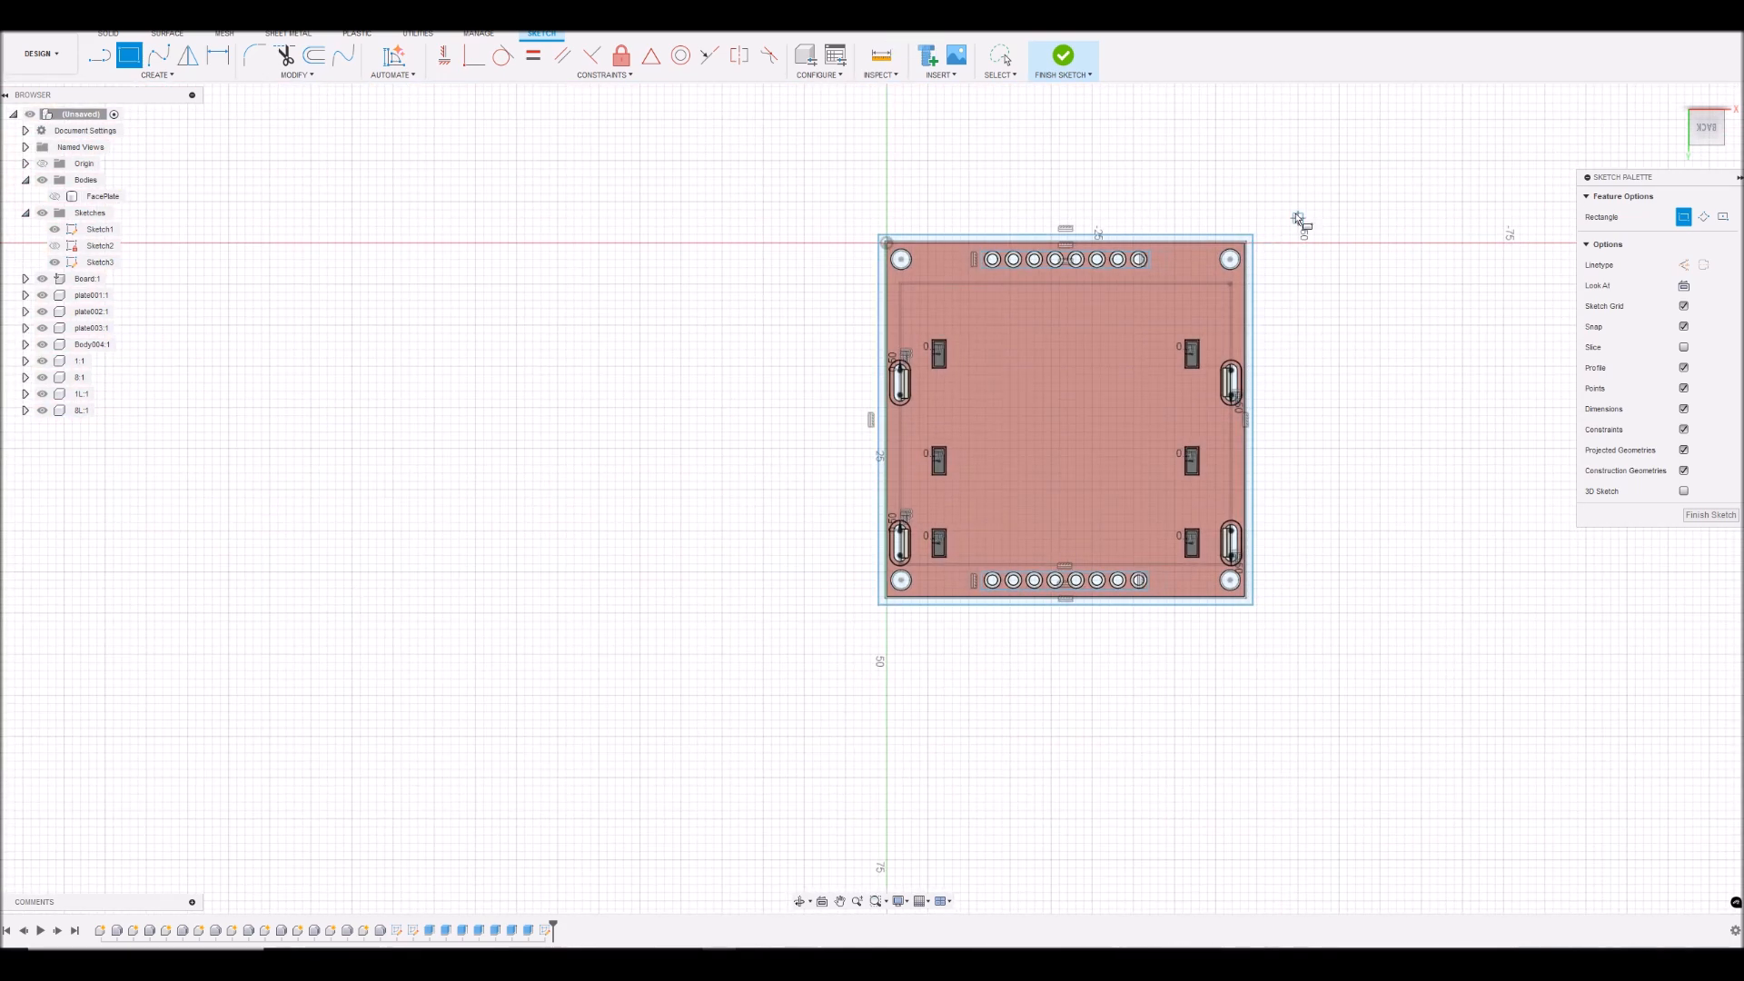
pyautogui.scroll(3, 1300, 222)
pyautogui.scroll(3, 1275, 274)
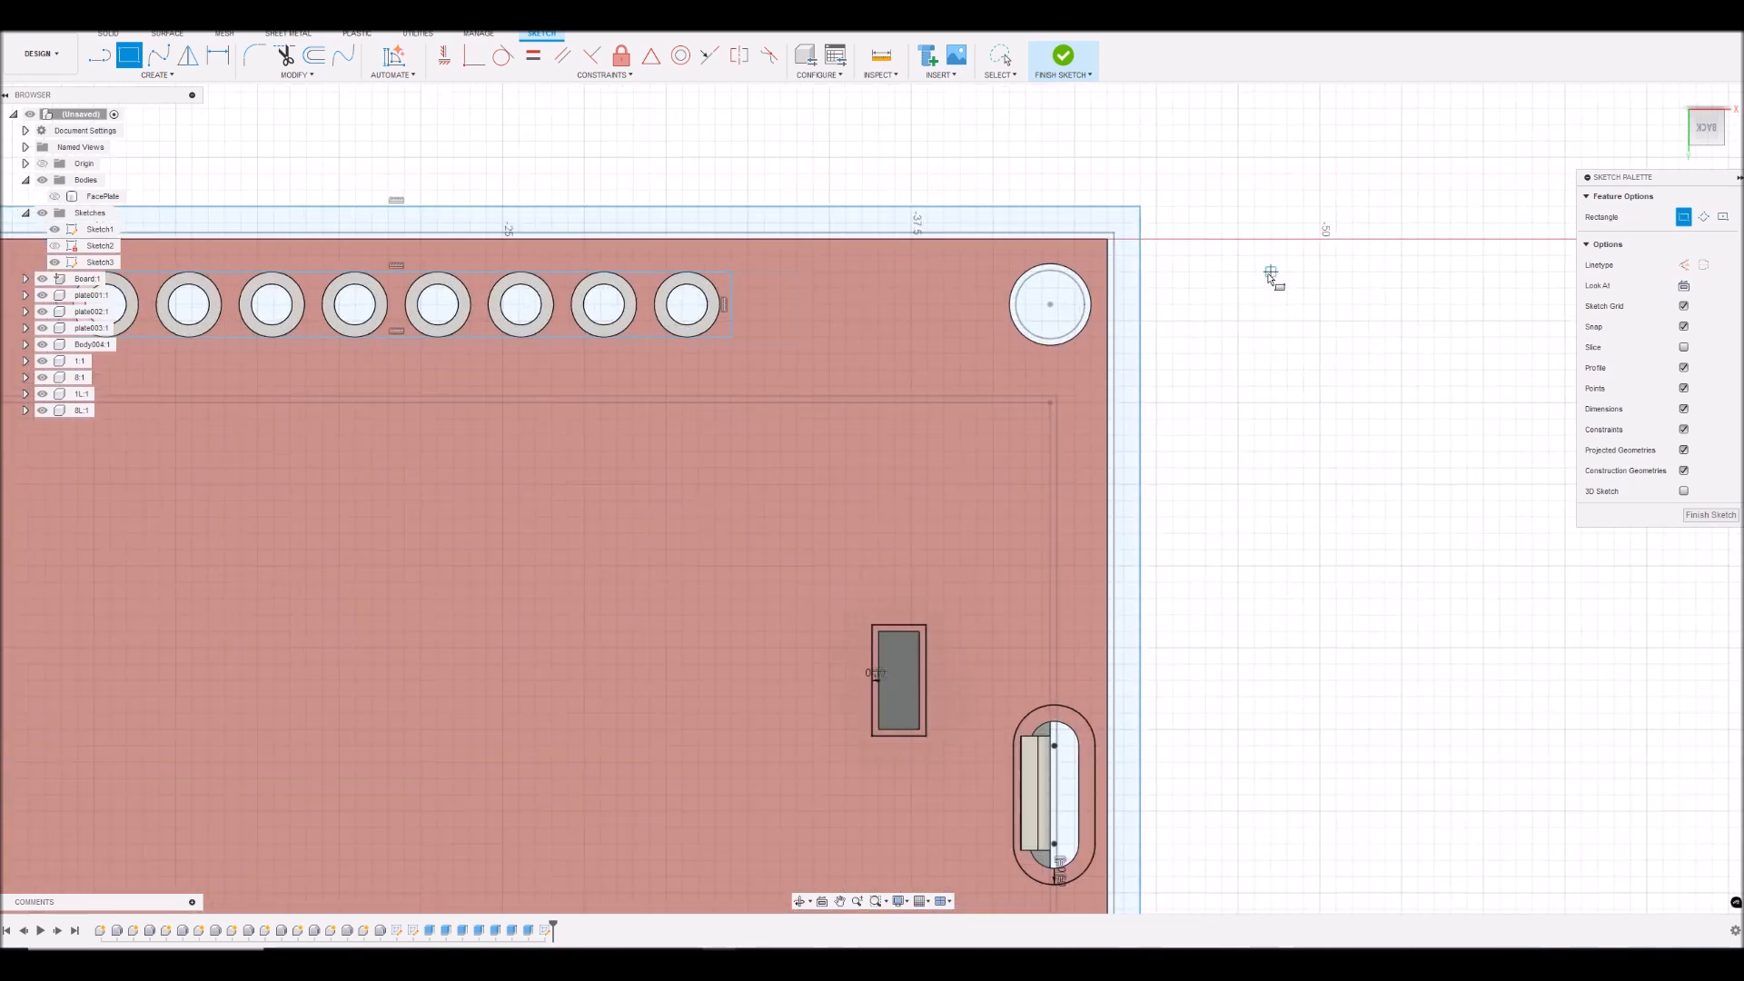
pyautogui.scroll(-2, 1277, 314)
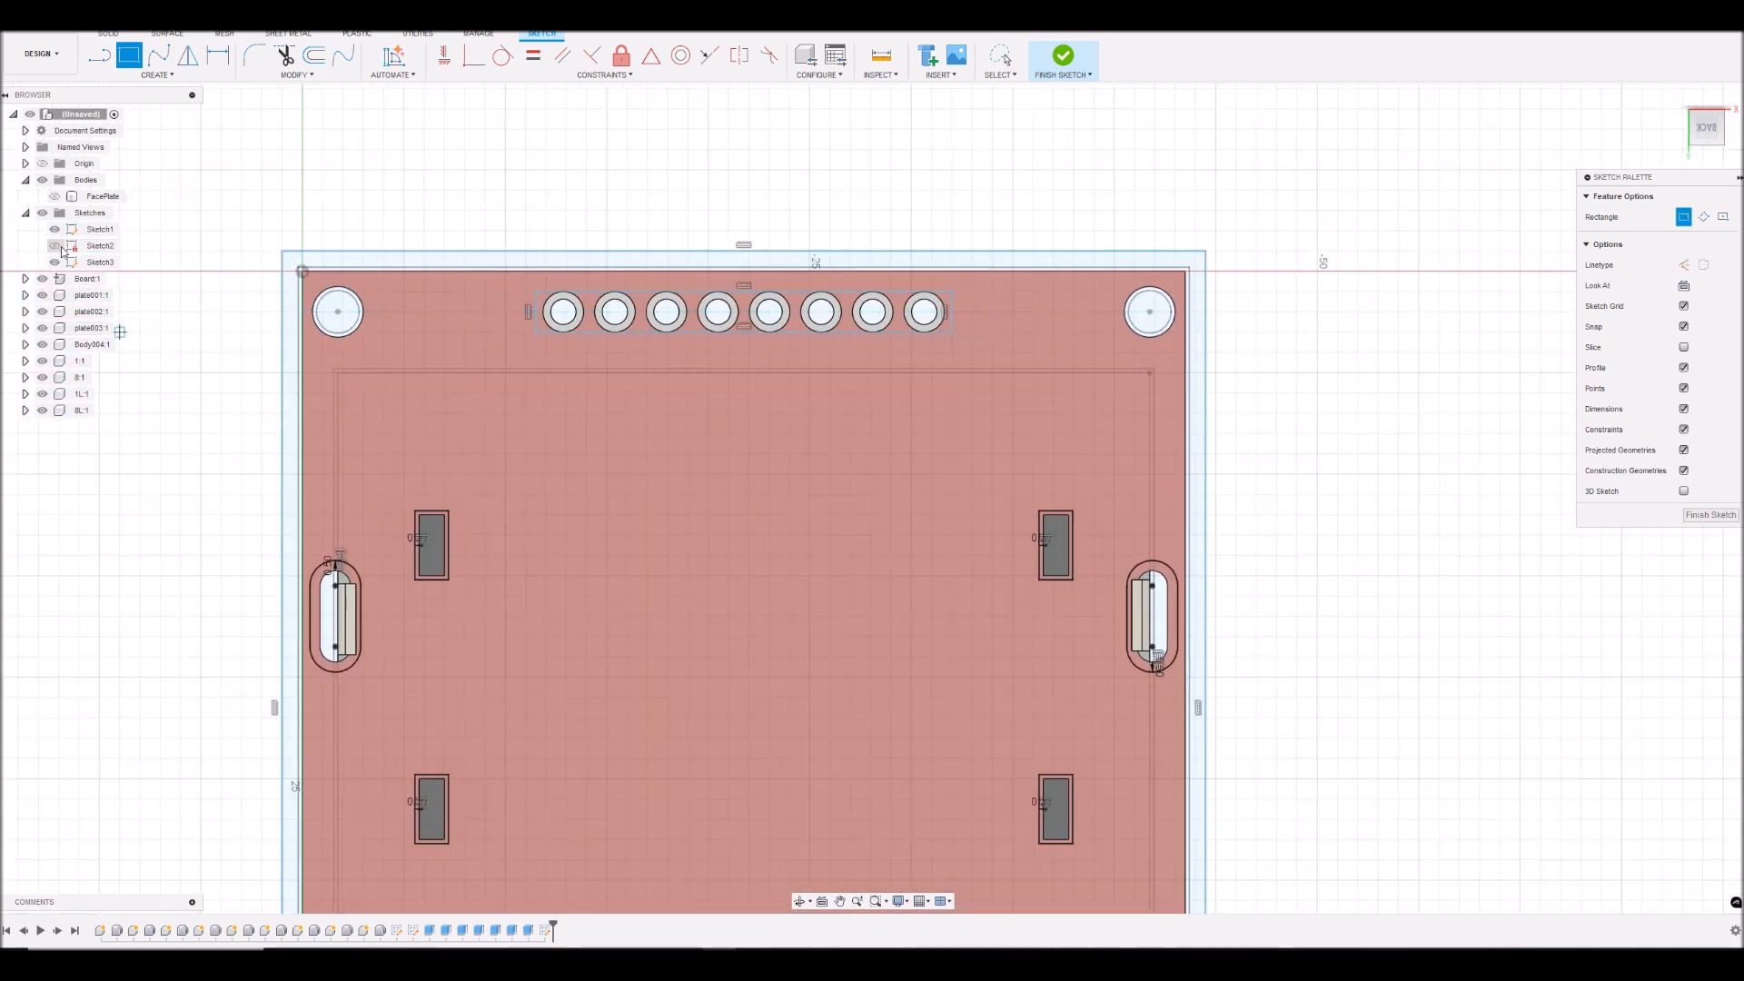
pyautogui.click(55, 231)
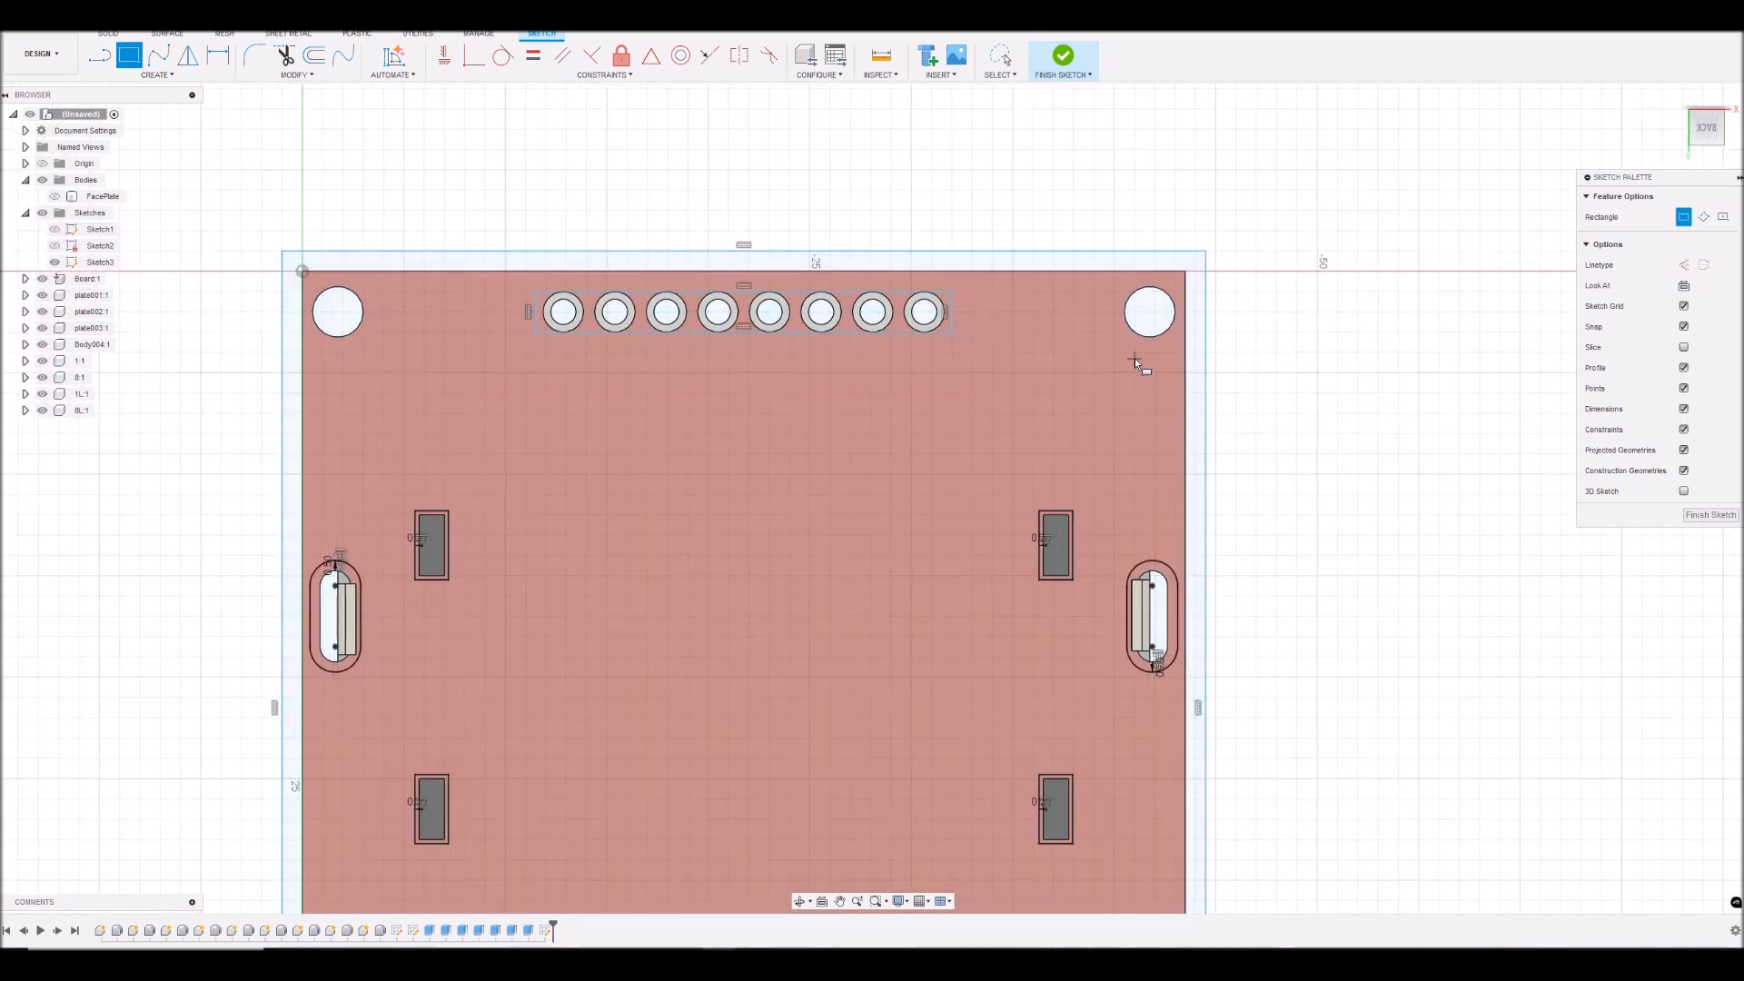
pyautogui.rightClick(1292, 362)
pyautogui.click(1331, 358)
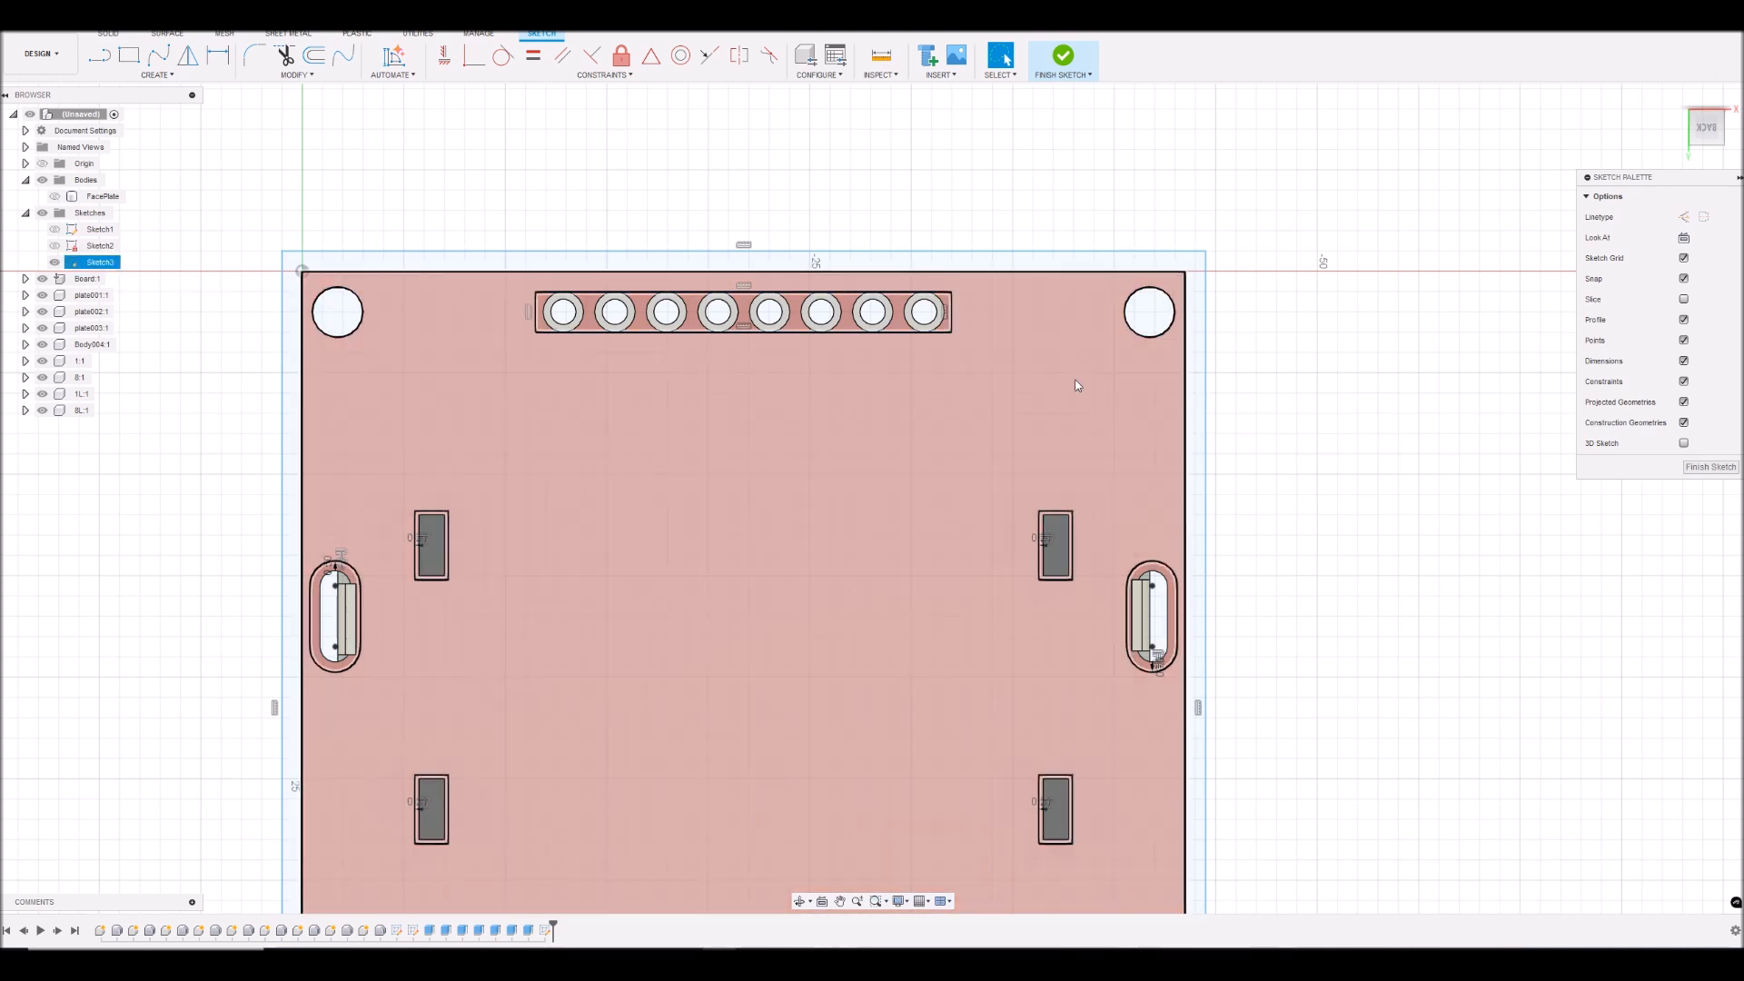
# - Offset the upper-right mounting hole's circle inward by 0.1 mm
pyautogui.scroll(5, 1163, 272)
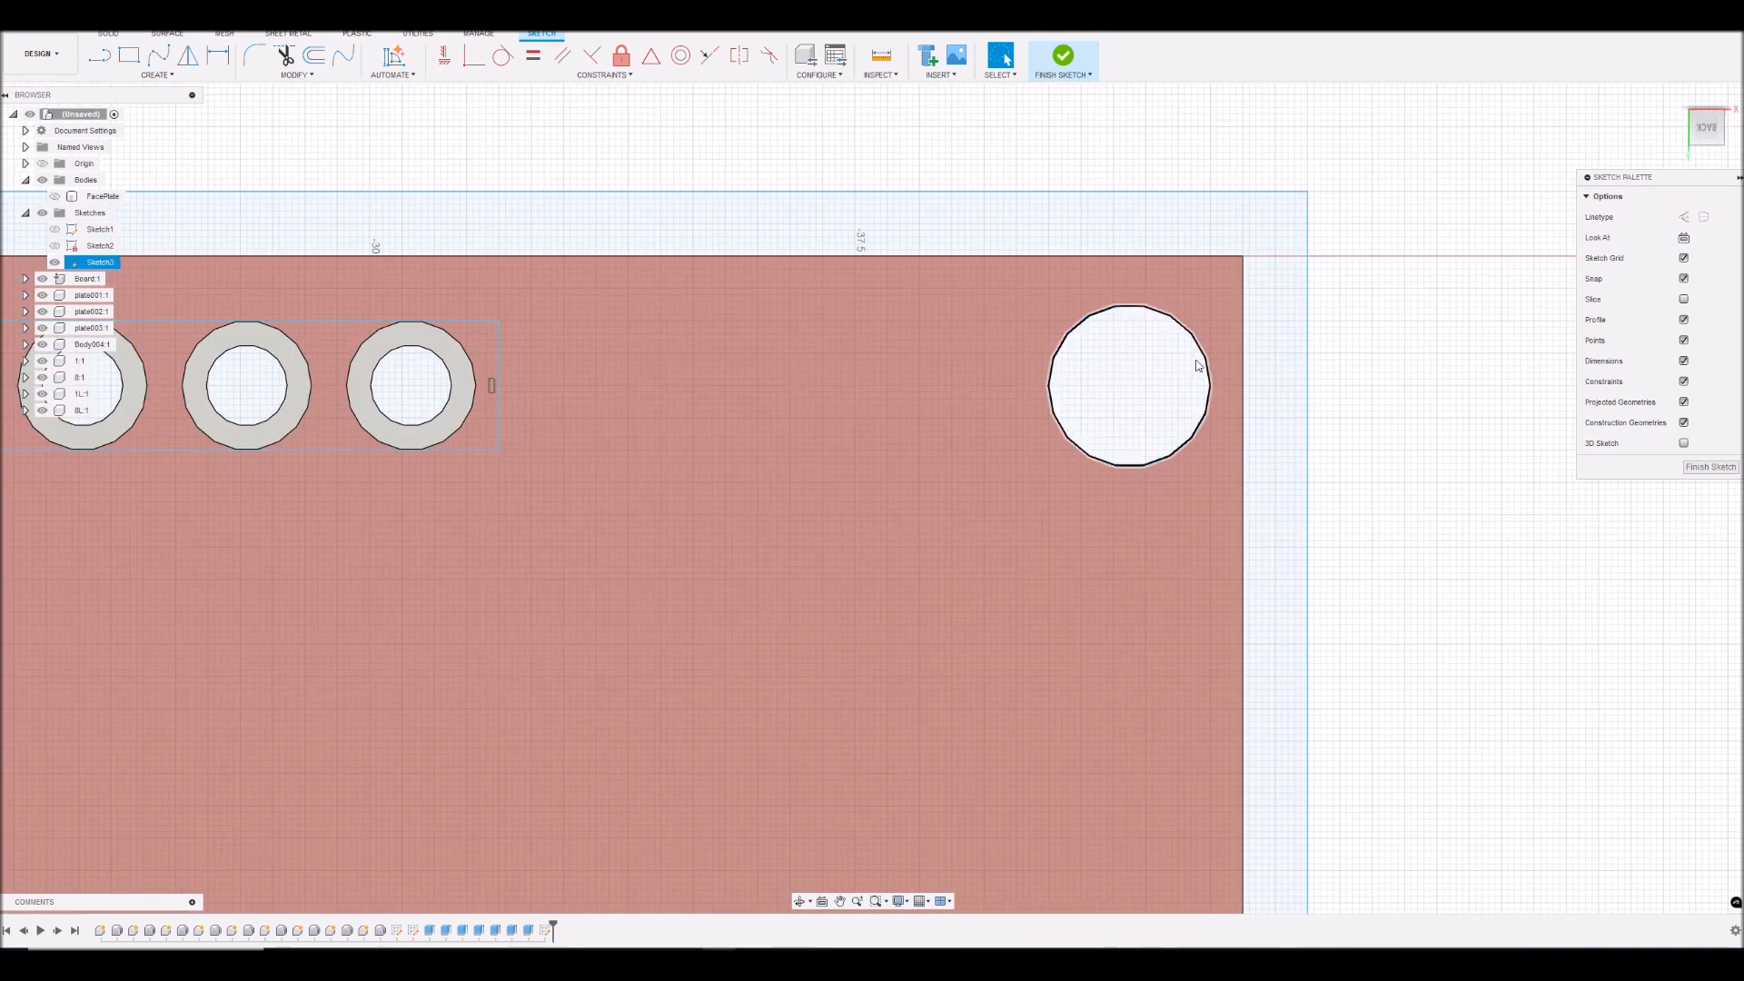
pyautogui.click(1208, 368)
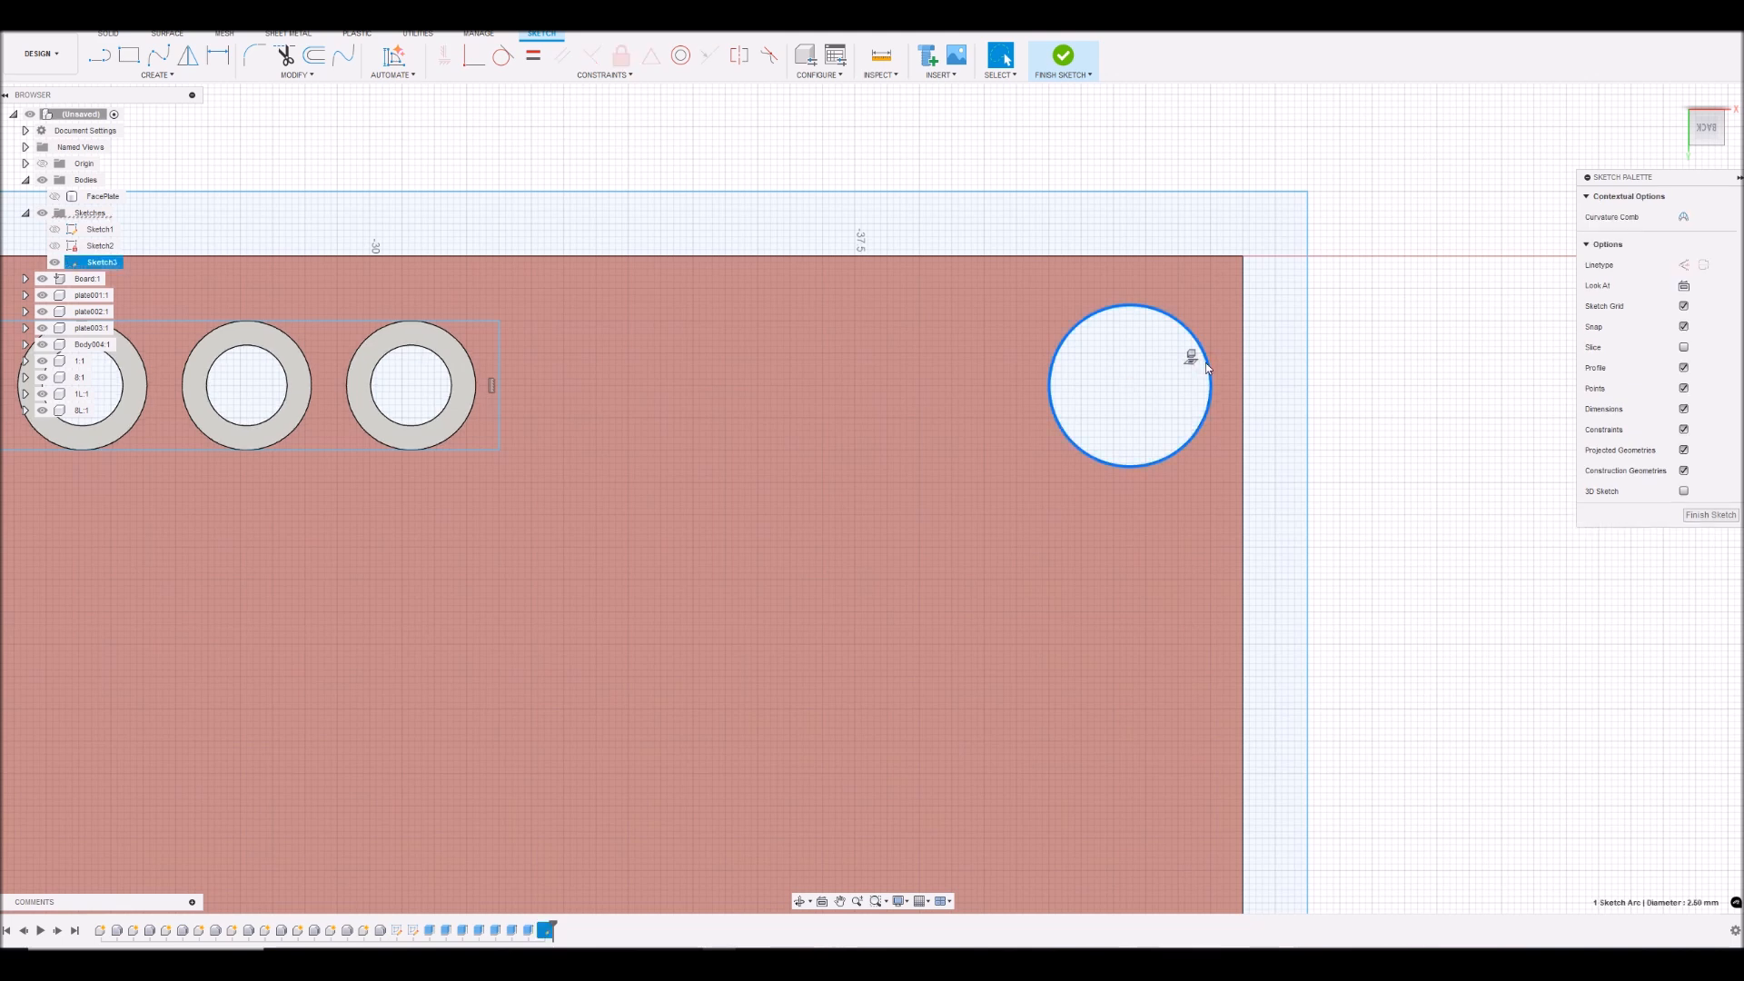
pyautogui.press('o')
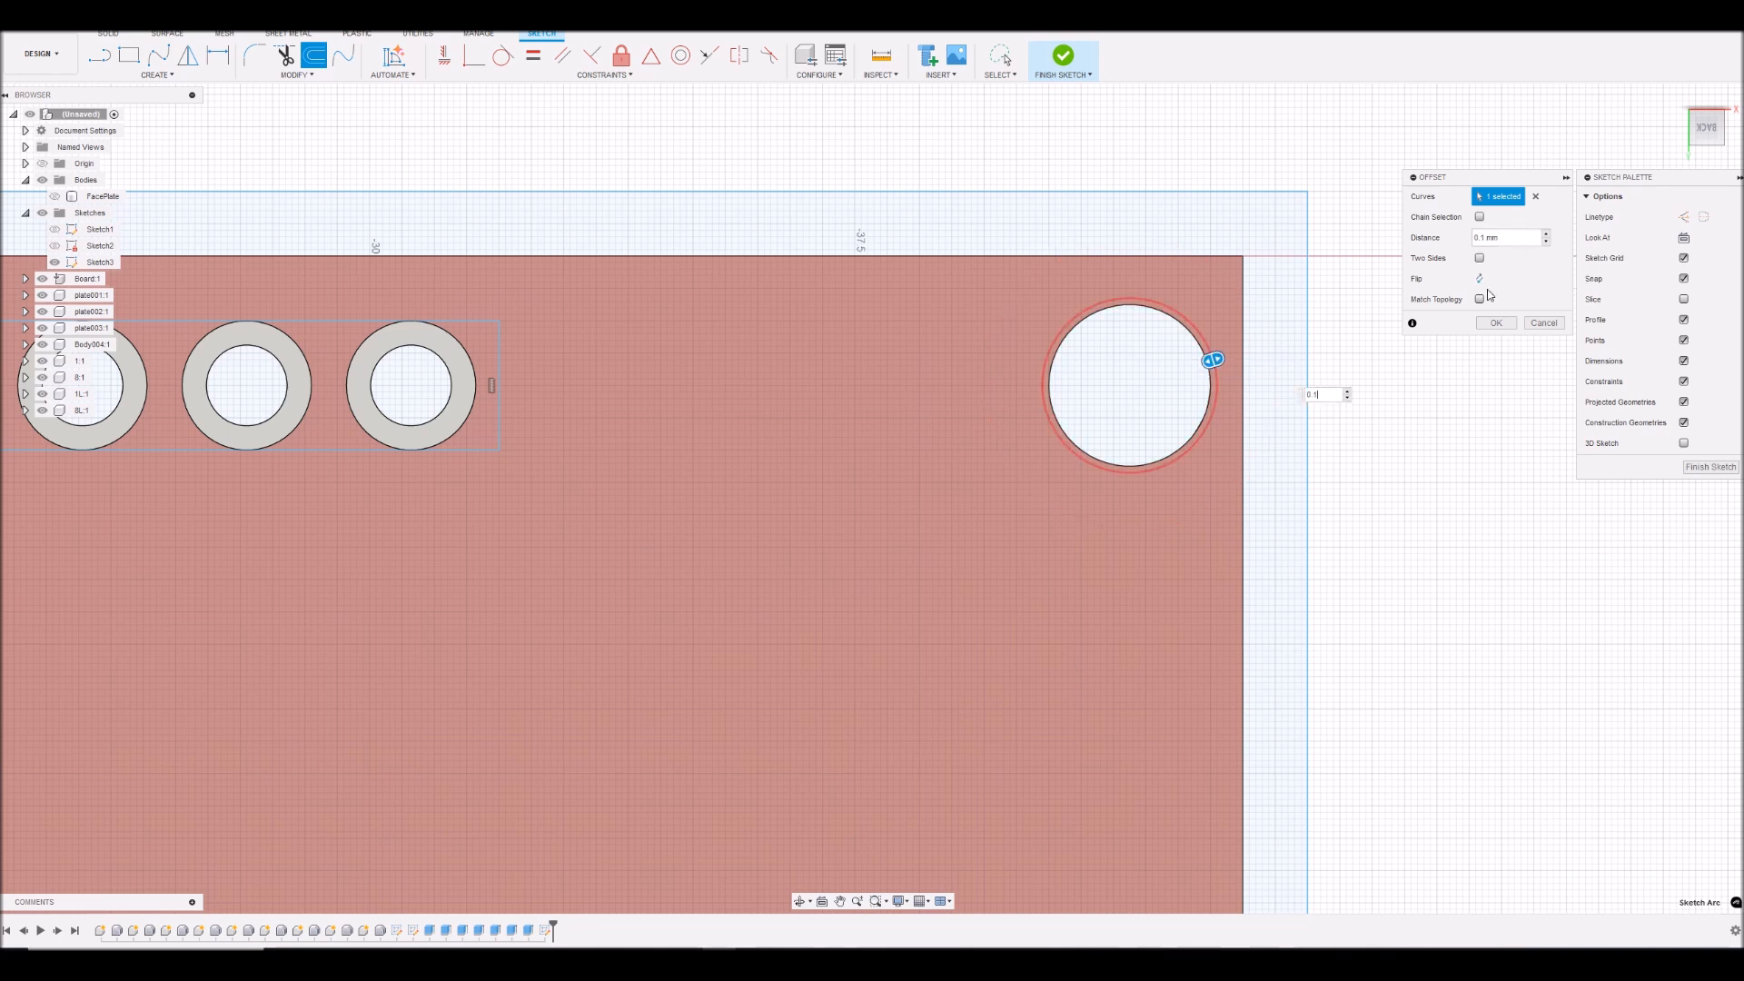
pyautogui.click(1480, 279)
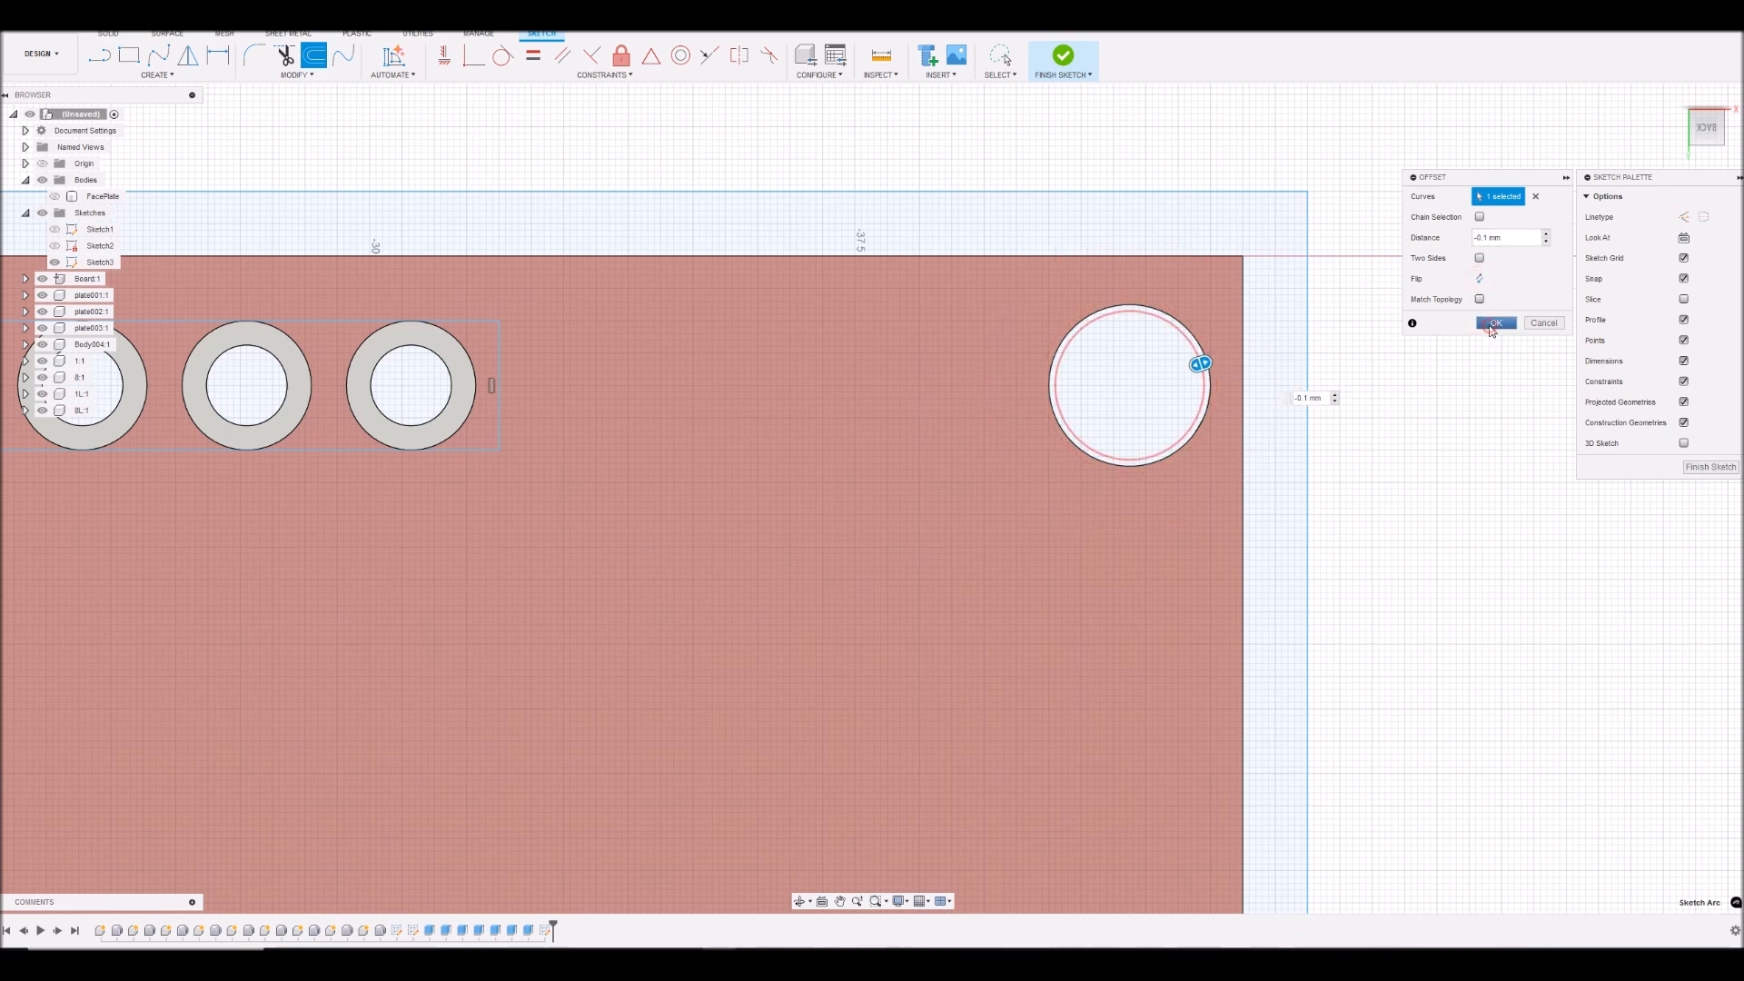
pyautogui.click(1495, 323)
# - Offset the upper-left mounting hole's circle inward by 0.1 mm
pyautogui.scroll(-10, 1381, 420)
pyautogui.scroll(6, 363, 396)
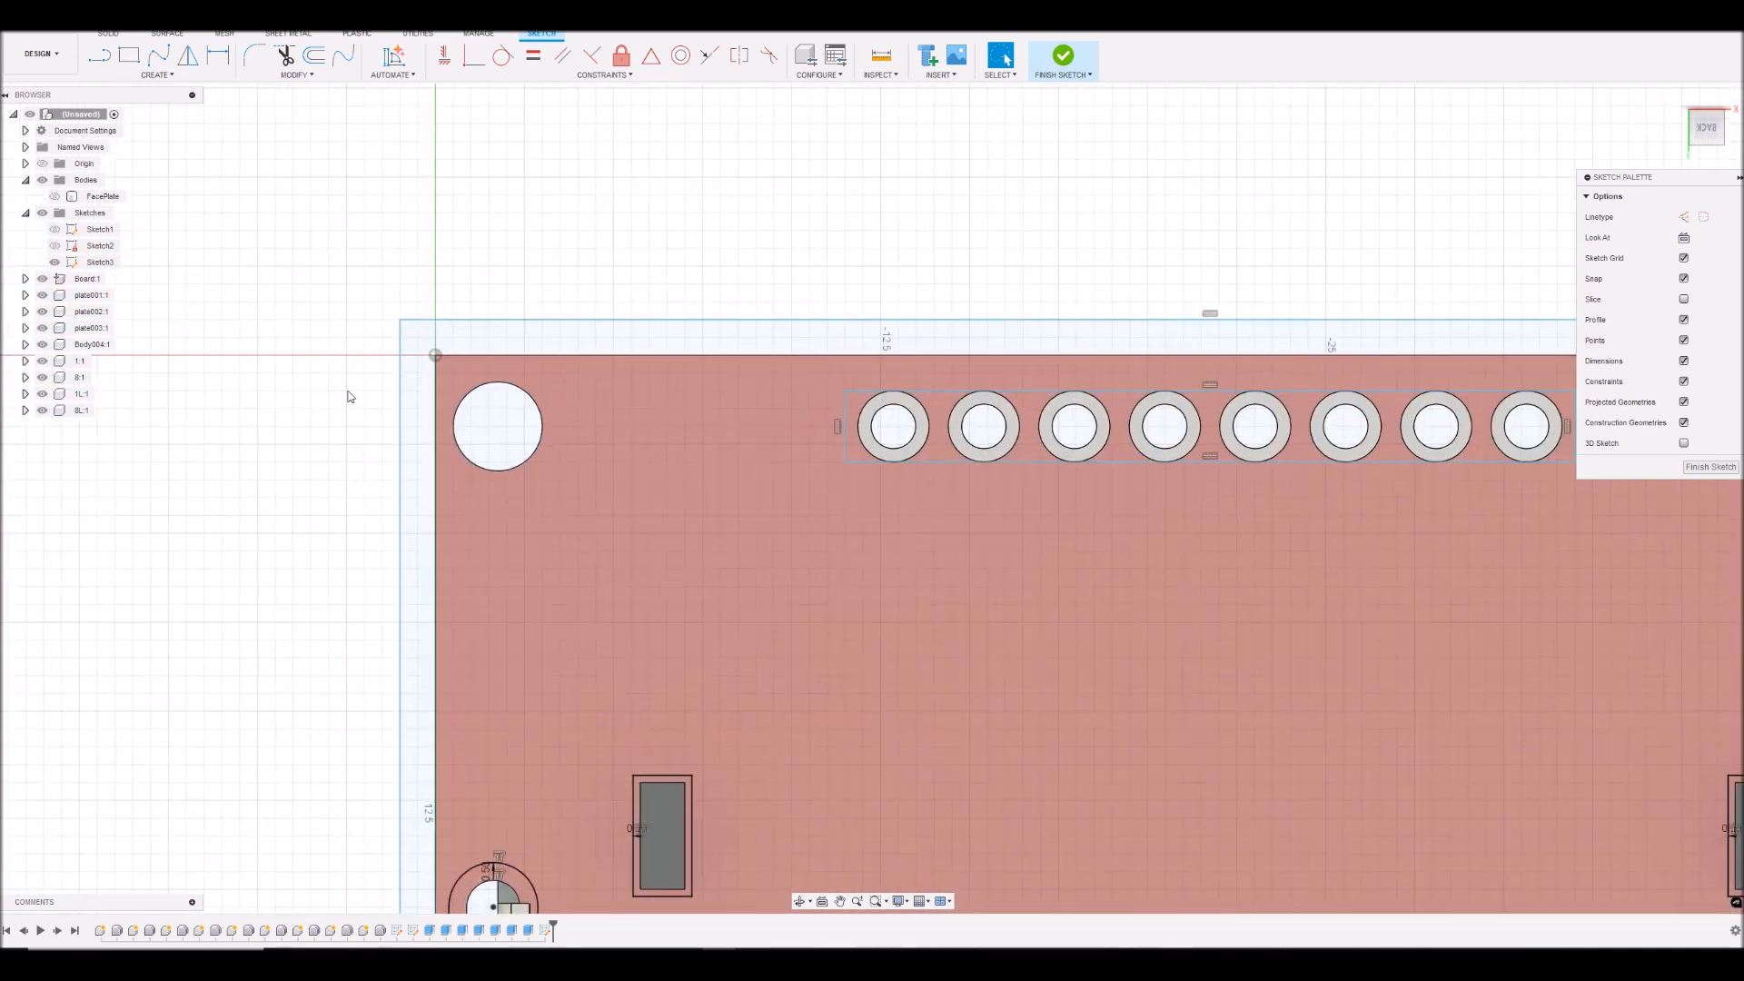
pyautogui.scroll(3, 363, 398)
pyautogui.click(633, 460)
pyautogui.write('o')
pyautogui.write('0')
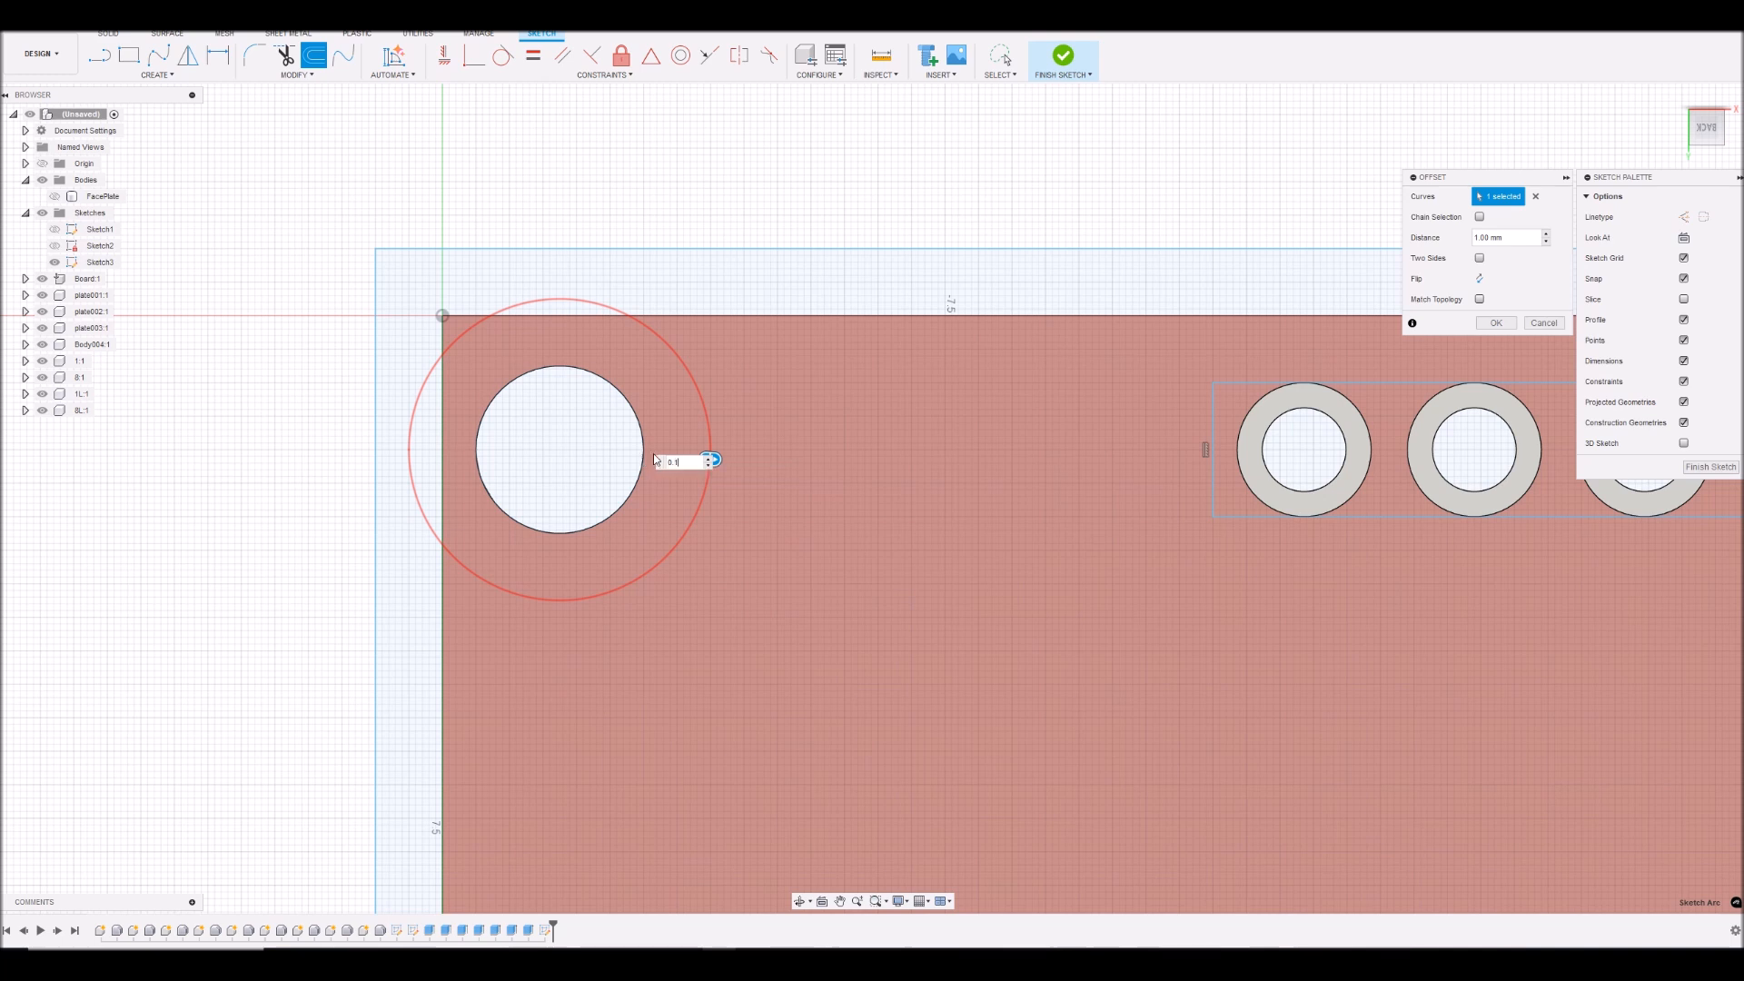
pyautogui.write('.1')
pyautogui.click(1480, 278)
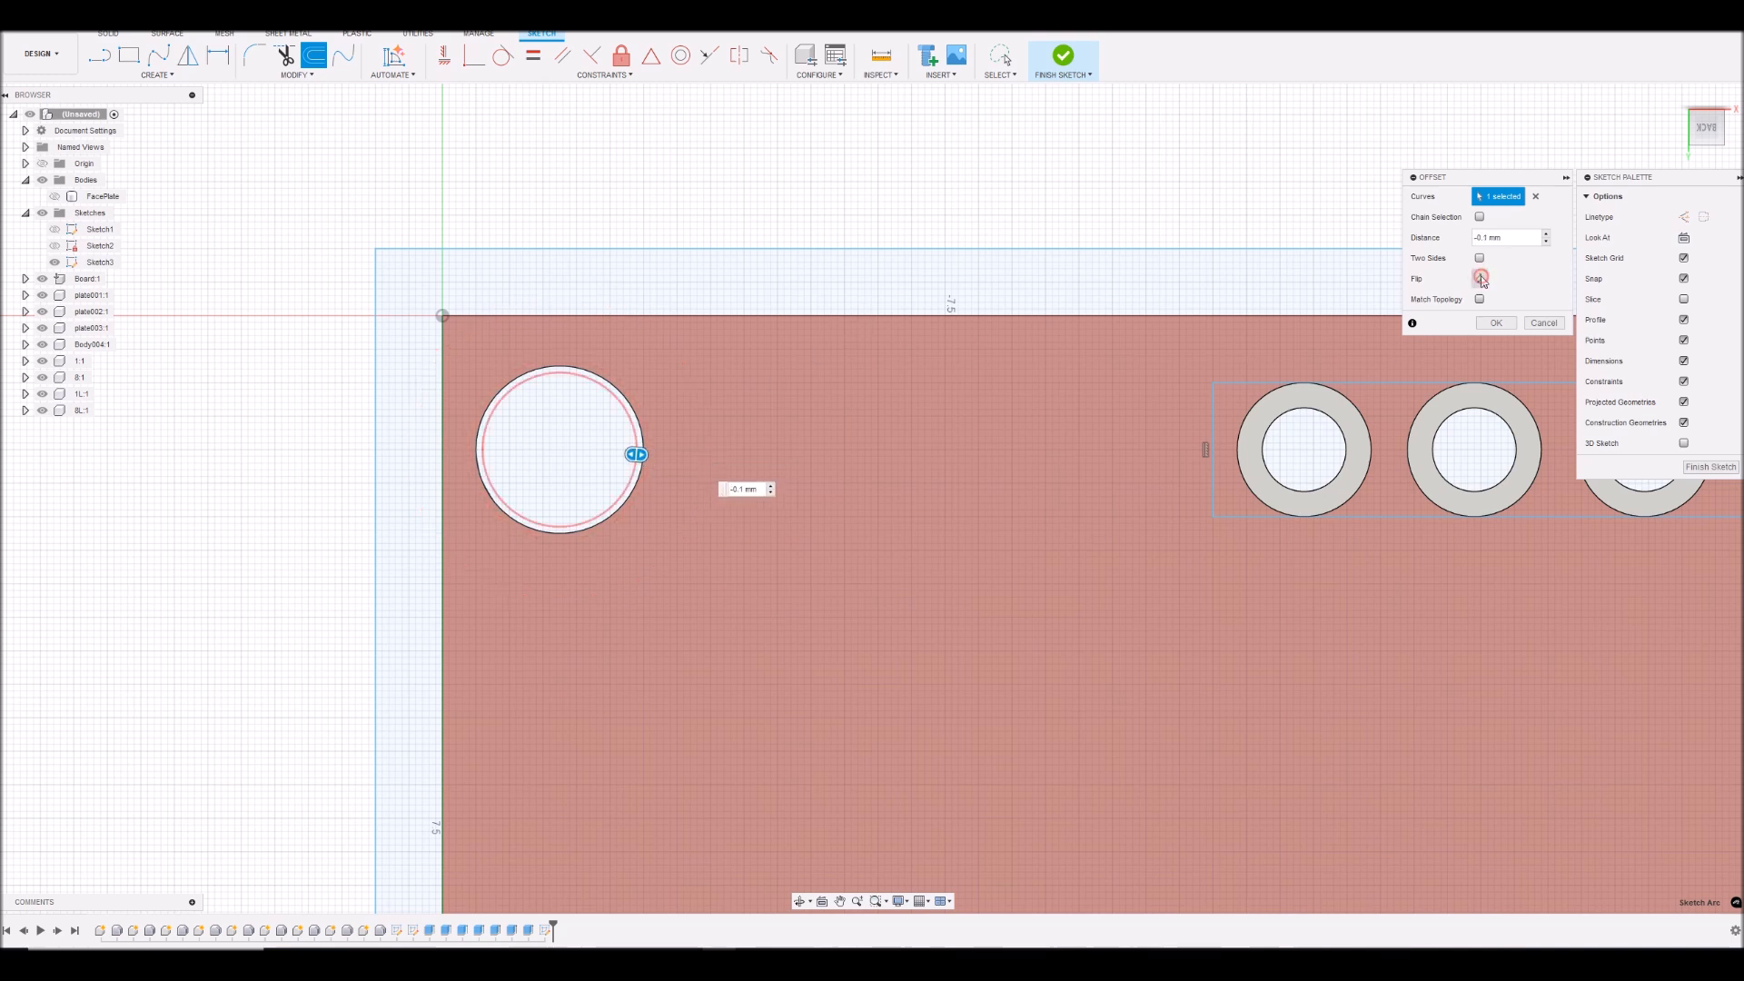
pyautogui.click(1496, 323)
# - Offset the lower-right mounting hole's circle inward by 0.1 mm
pyautogui.scroll(-6, 683, 552)
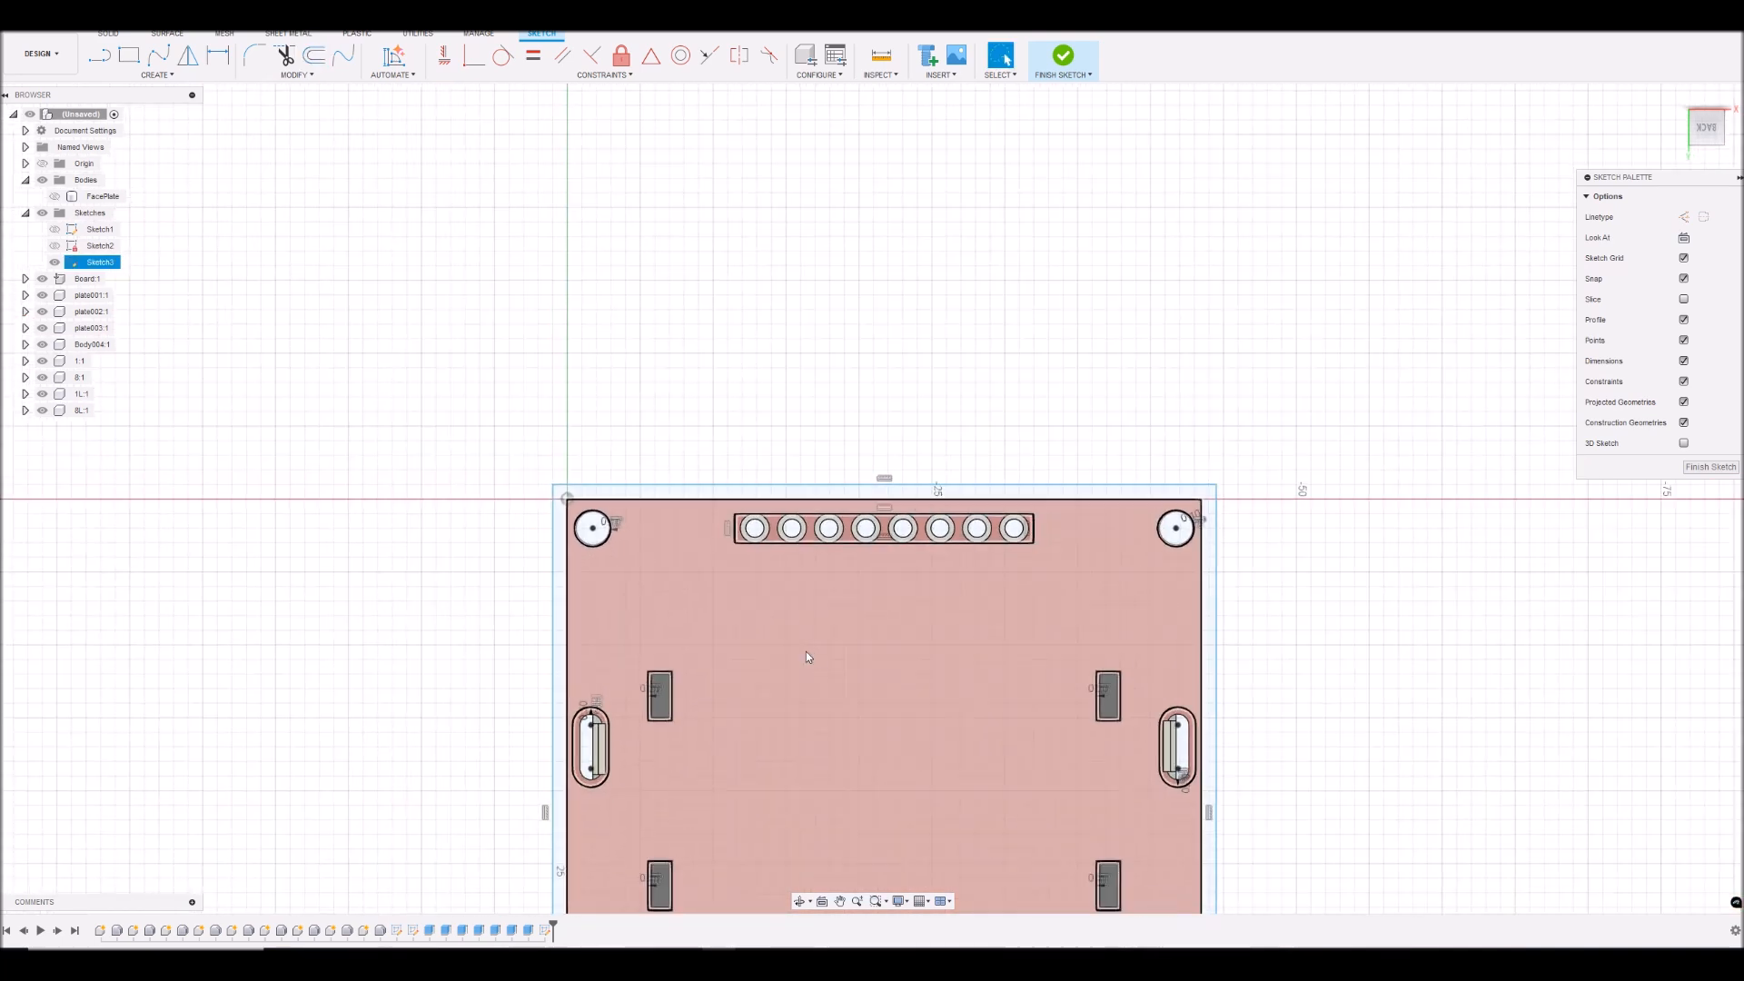
pyautogui.scroll(-3, 805, 651)
pyautogui.scroll(4, 1057, 885)
pyautogui.scroll(-4, 992, 861)
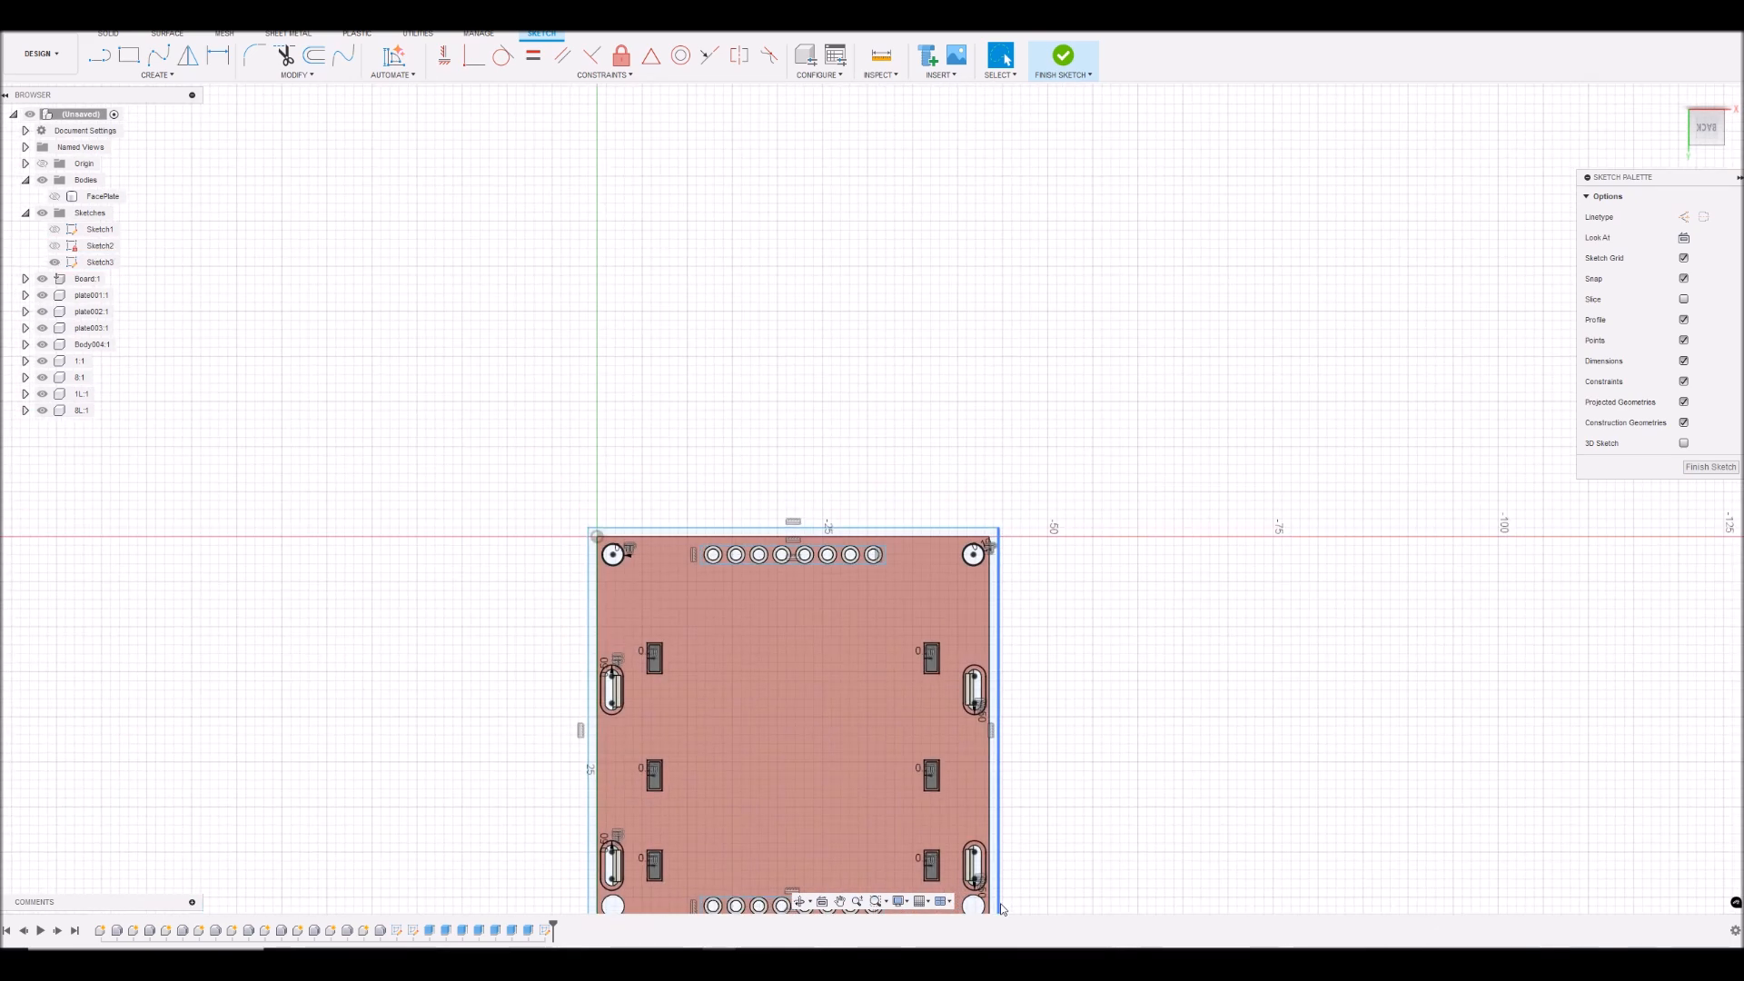
pyautogui.scroll(5, 1002, 906)
pyautogui.click(850, 859)
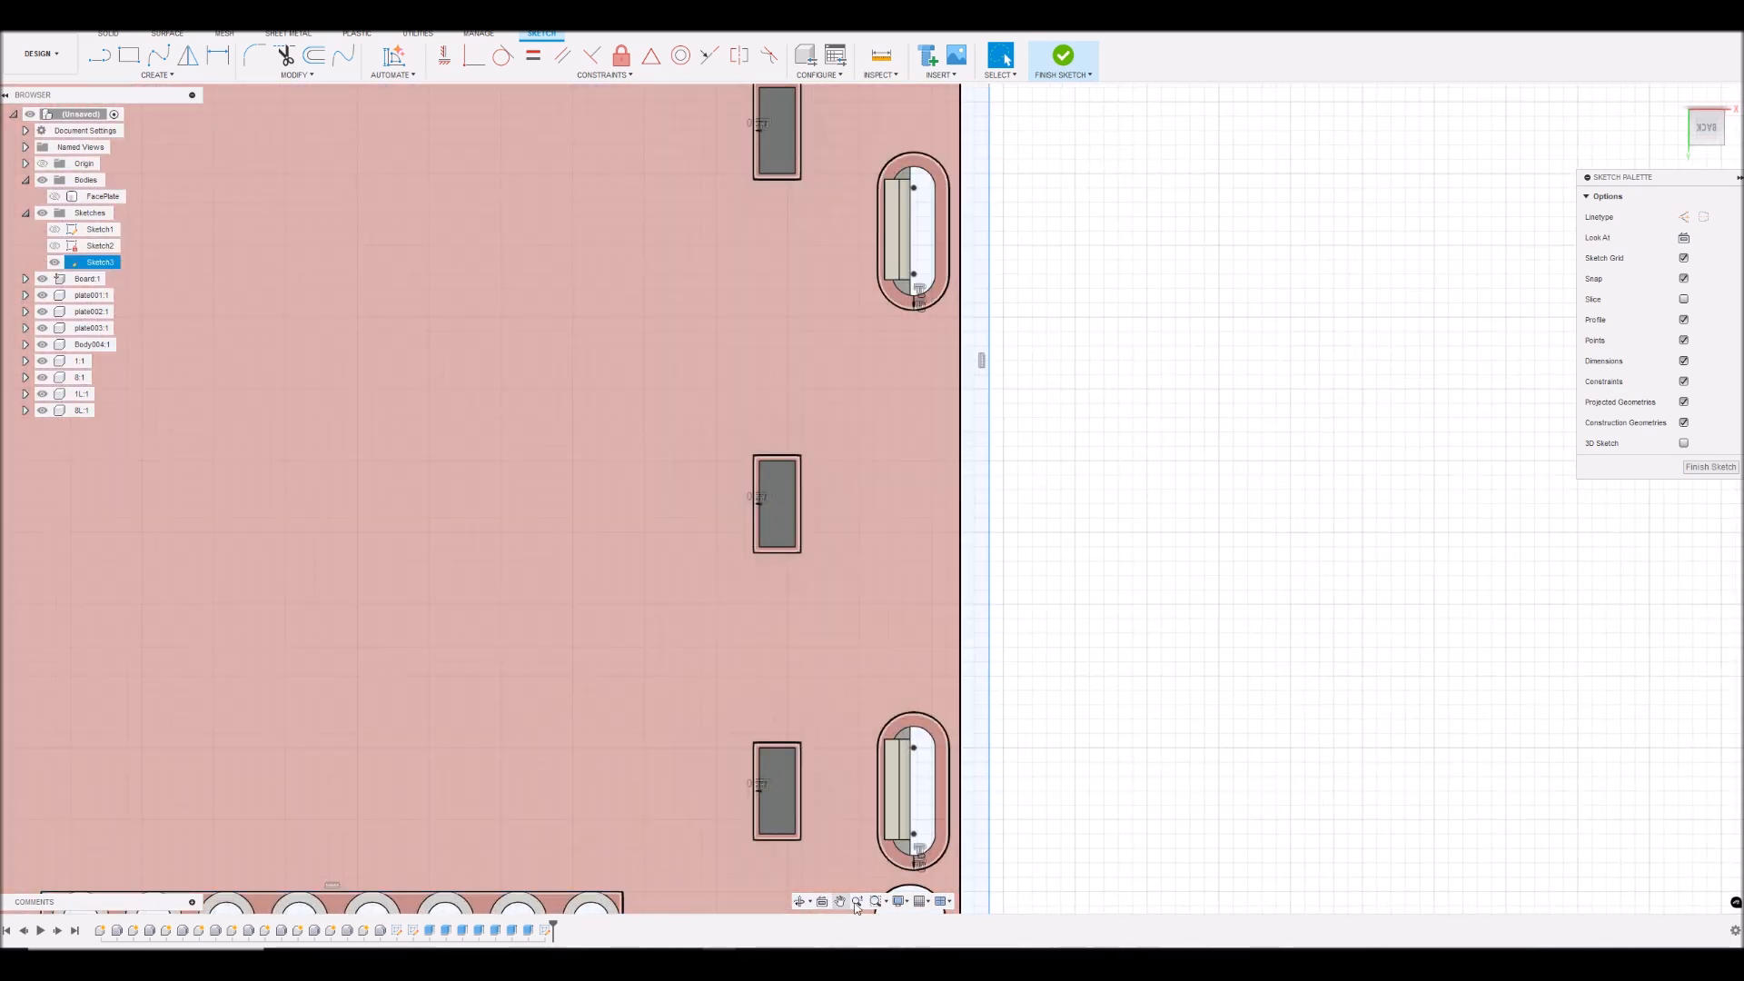
pyautogui.click(841, 902)
pyautogui.moveTo(914, 849); pyautogui.dragTo(952, 573)
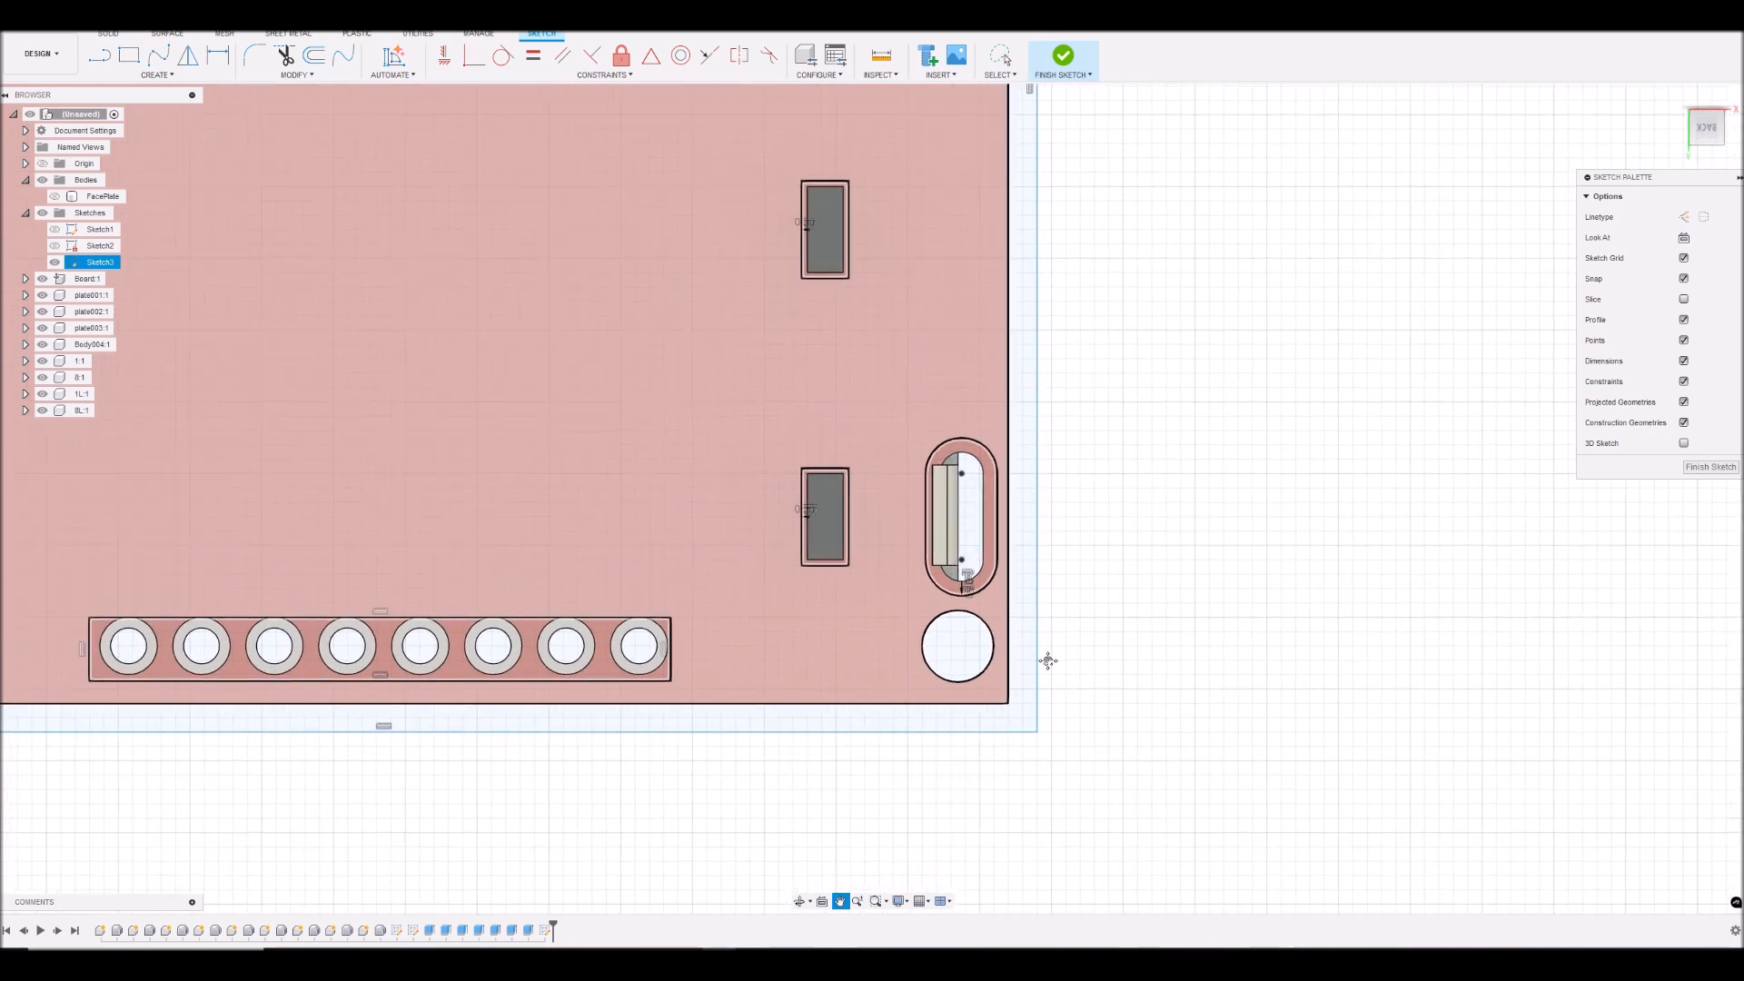
pyautogui.scroll(3, 1010, 697)
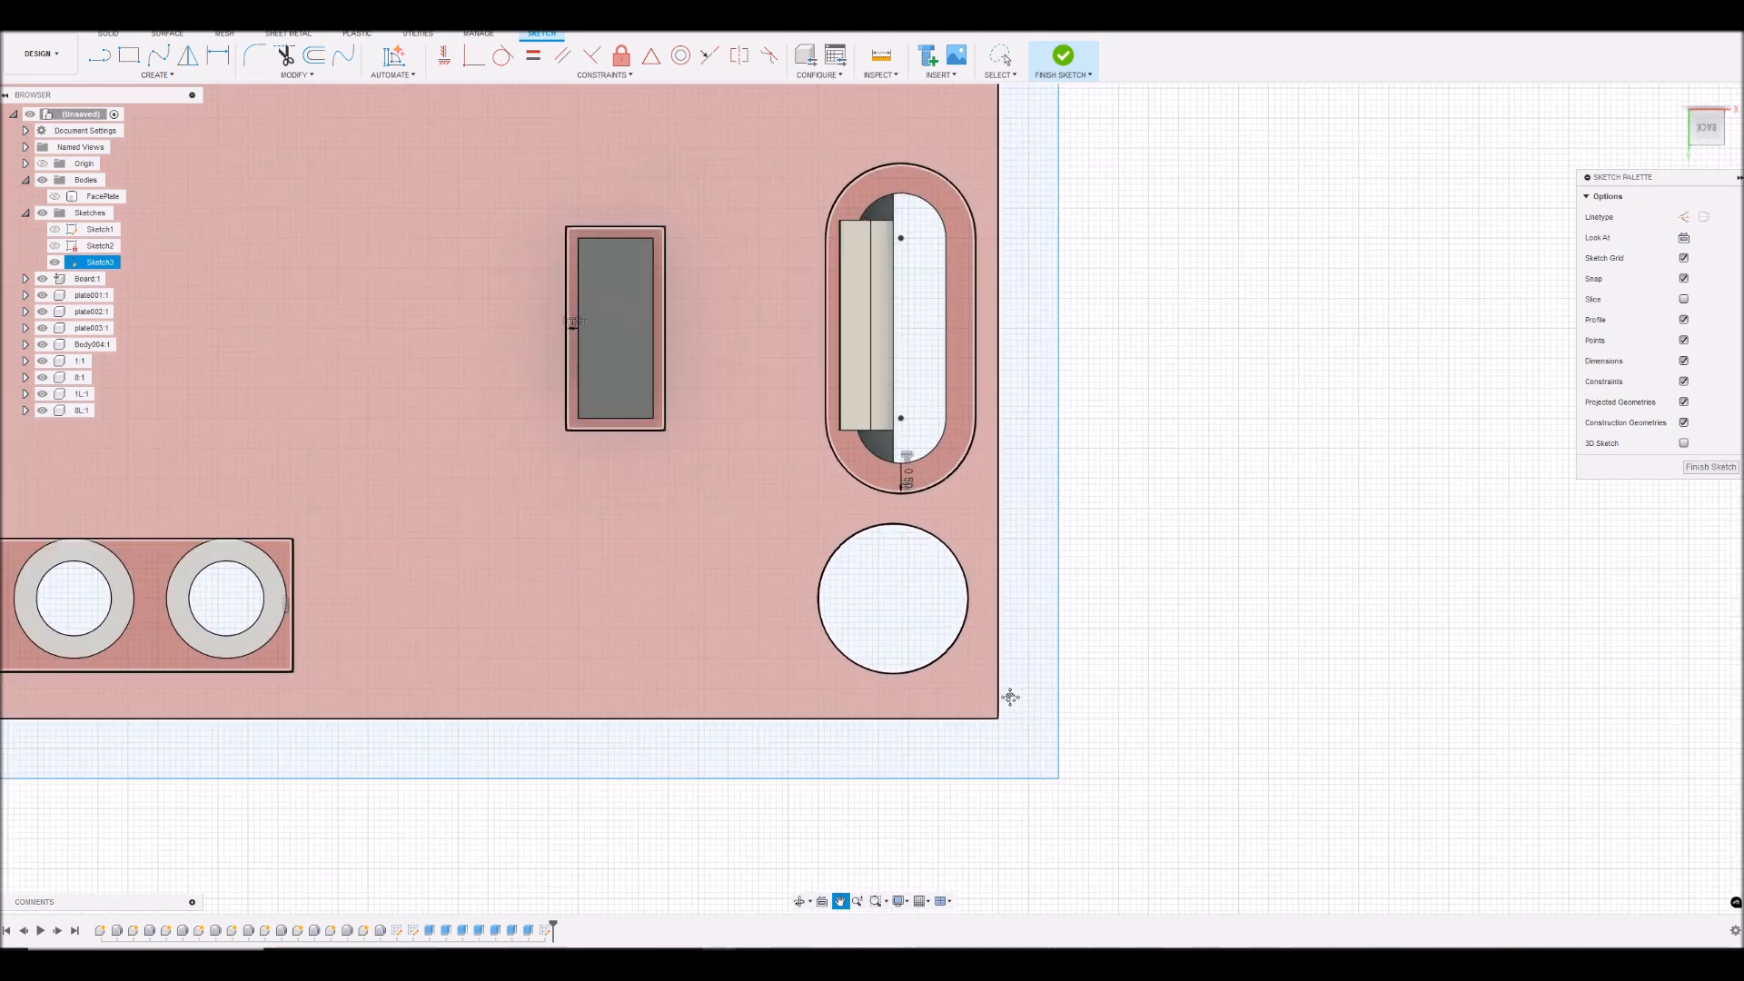
pyautogui.press('Escape')
pyautogui.click(969, 597)
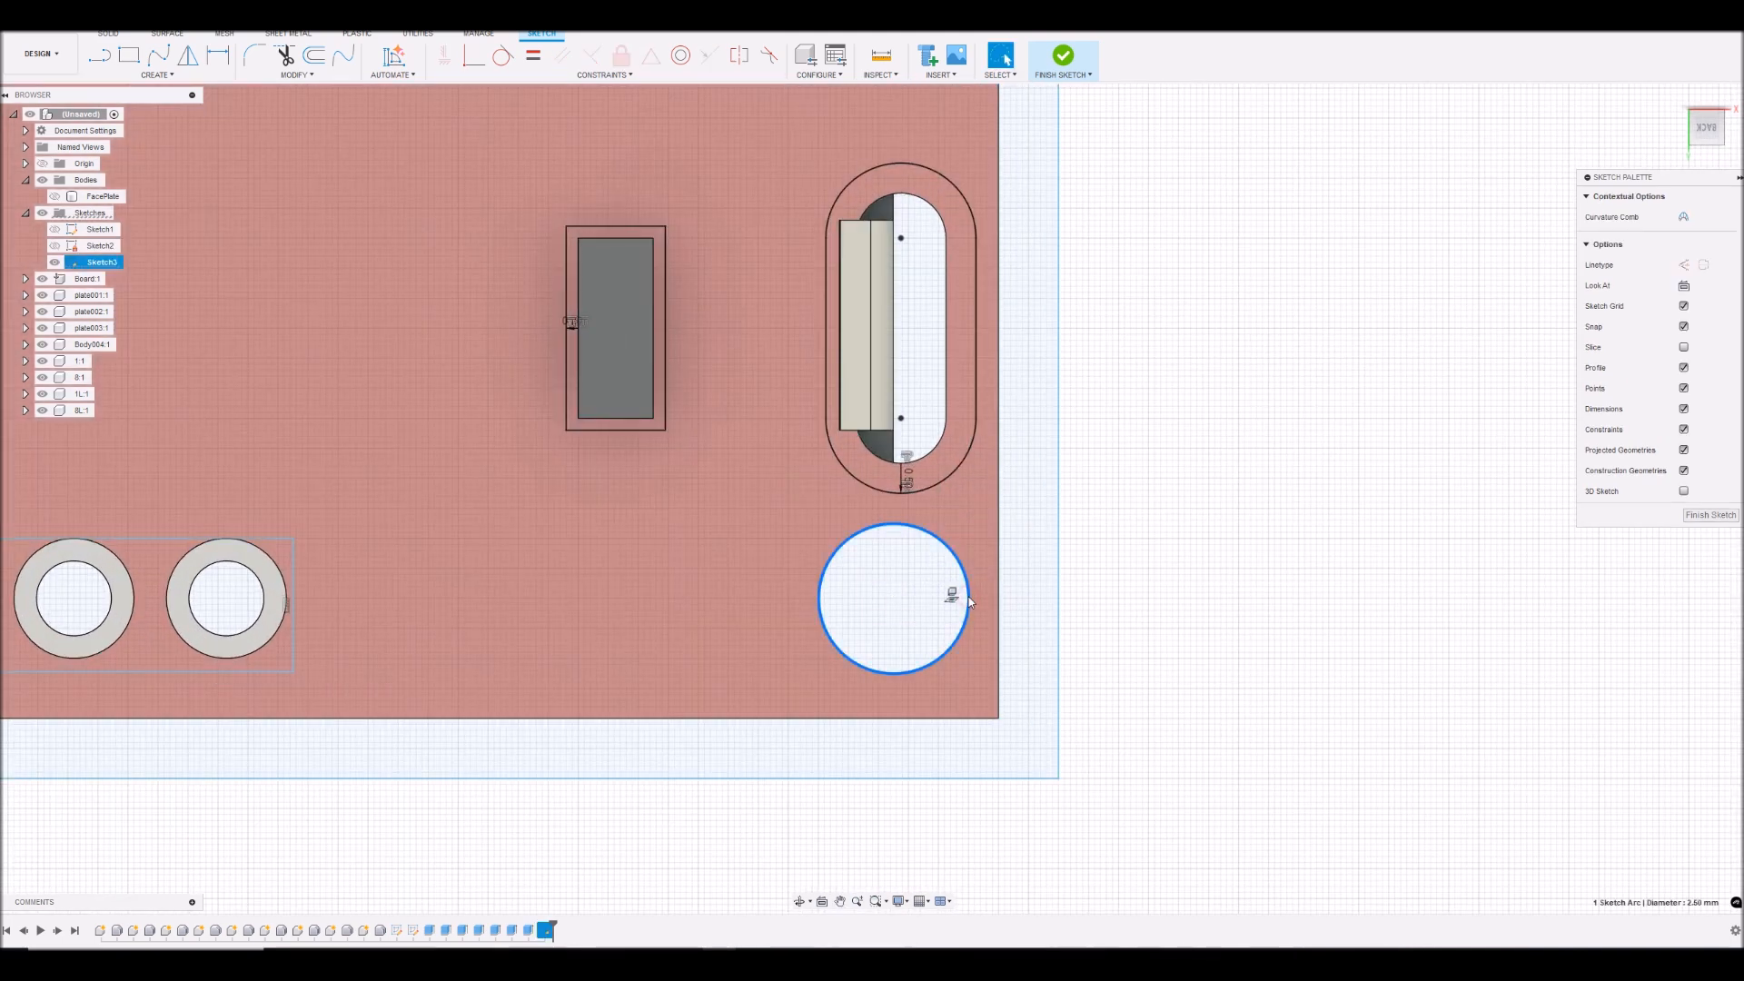
pyautogui.write('o0.1')
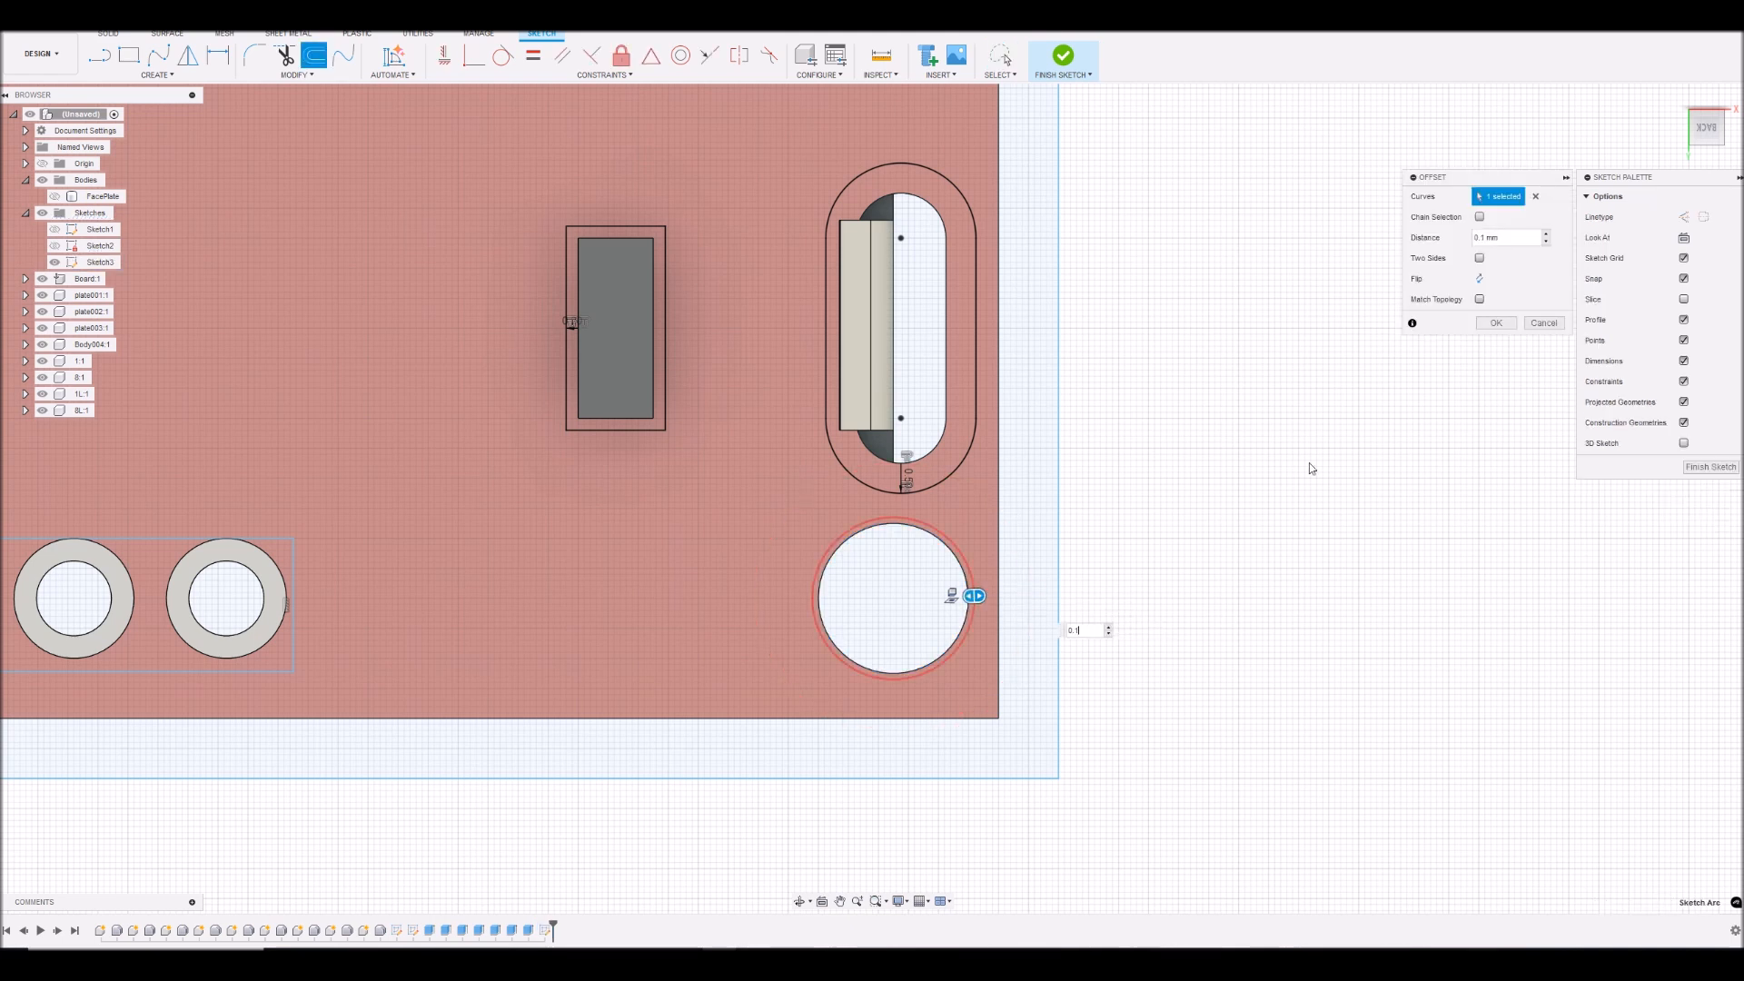
pyautogui.click(1497, 323)
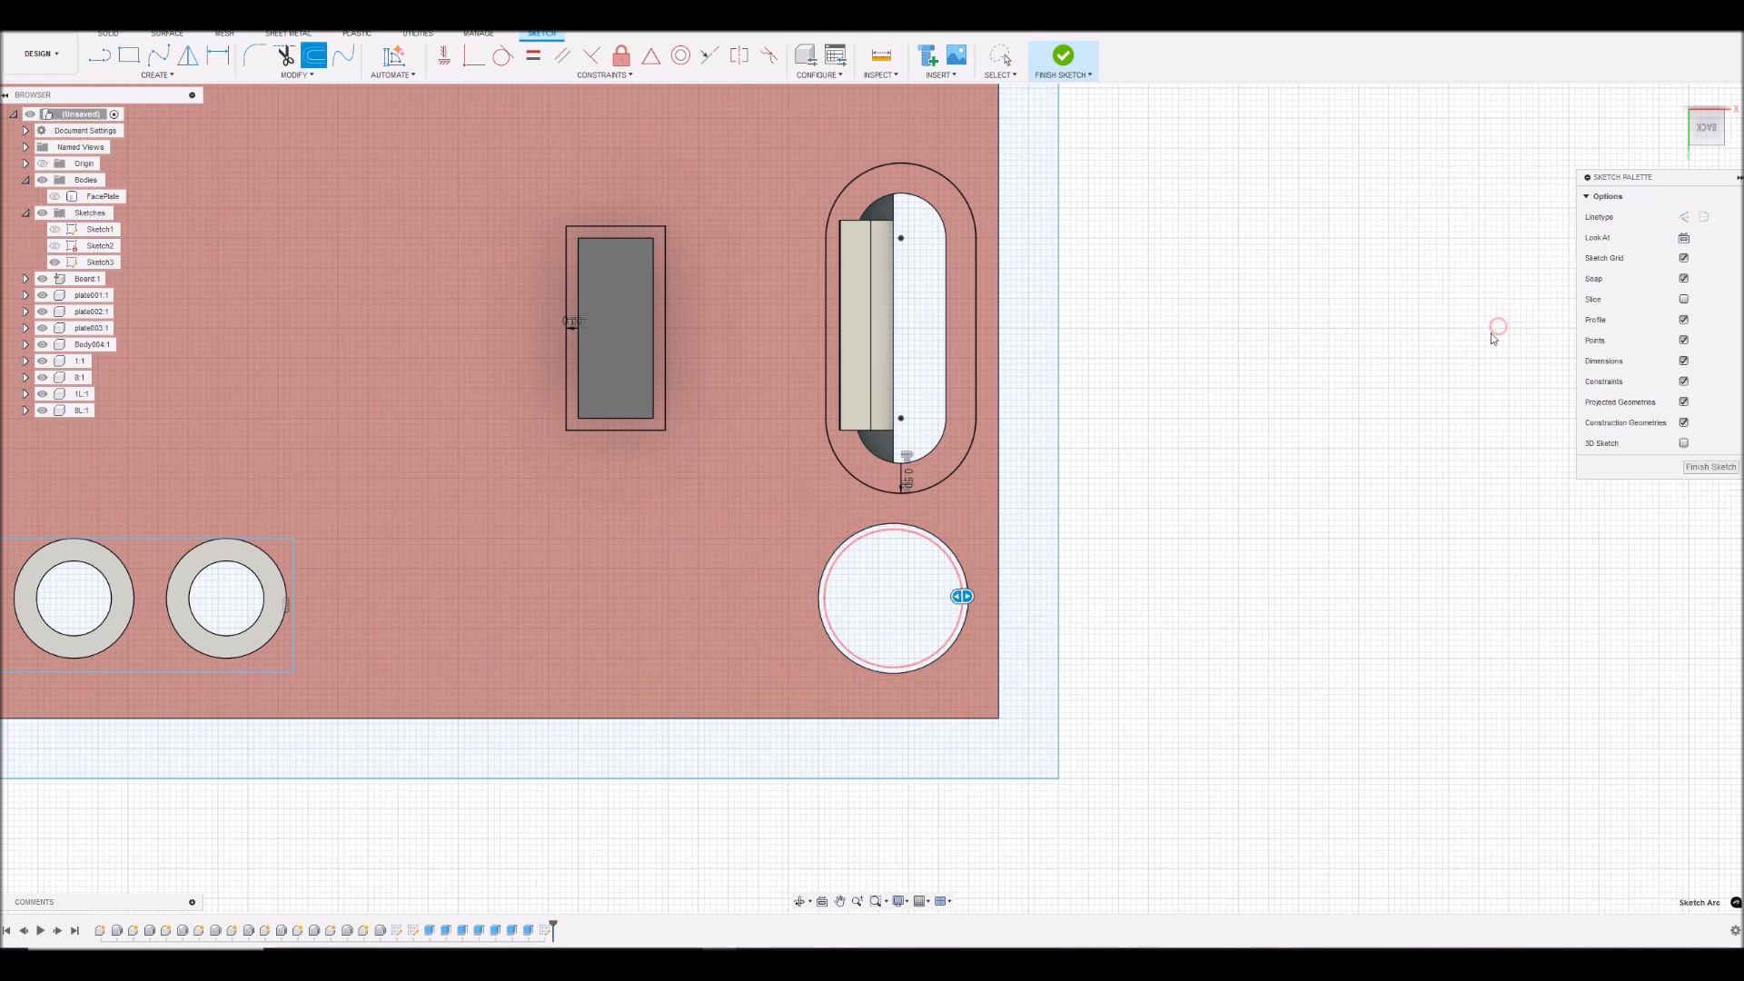
# - Offset the lower-left mounting hole's circle inward by 0.1 mm
pyautogui.scroll(-5, 404, 627)
pyautogui.scroll(5, 71, 614)
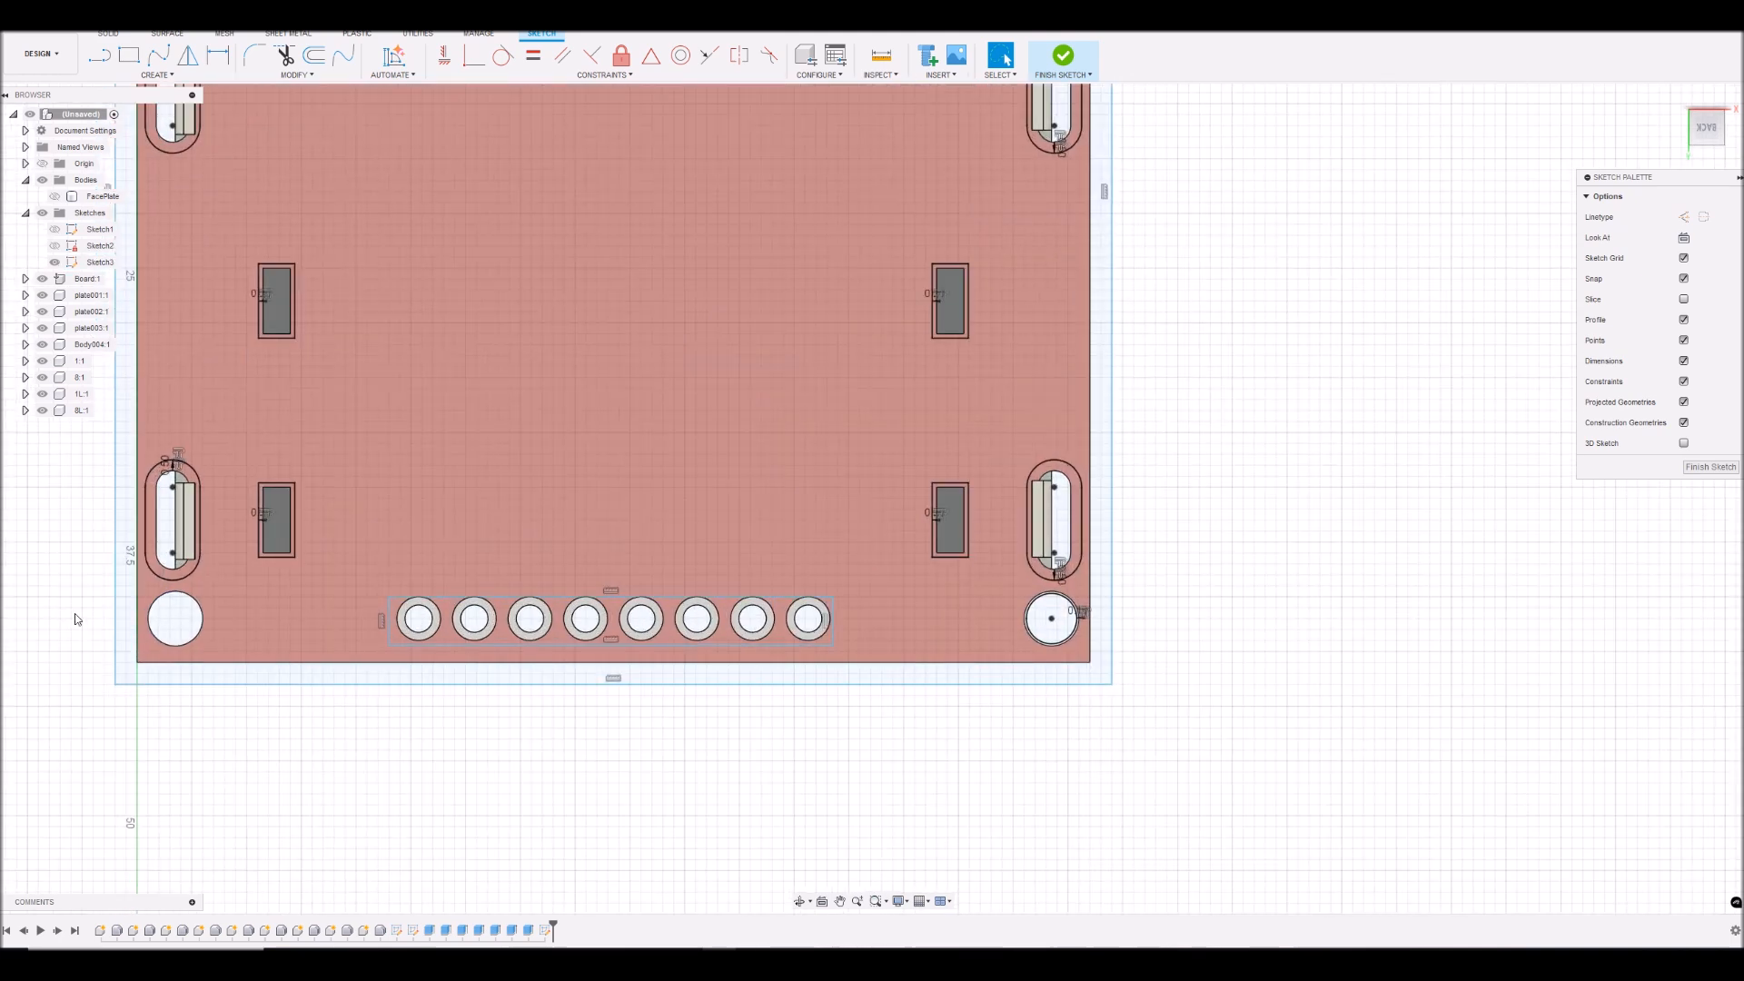
pyautogui.click(311, 625)
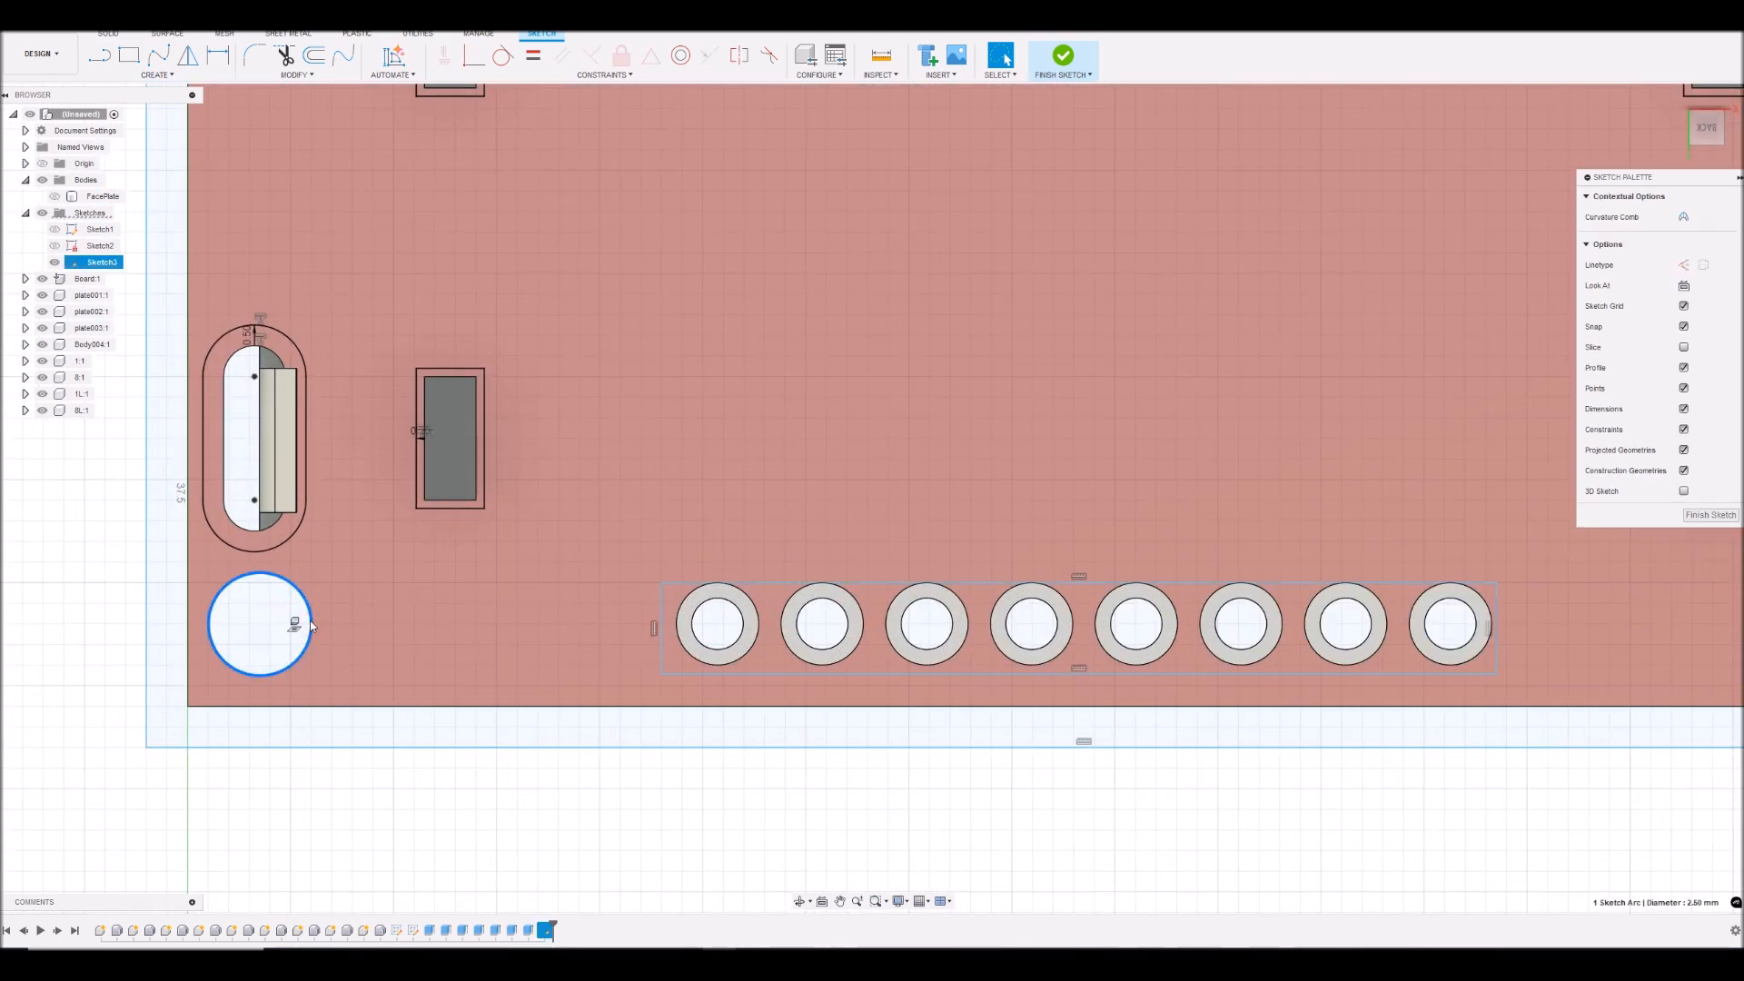
pyautogui.write('o0.1')
pyautogui.click(1480, 280)
pyautogui.click(1494, 325)
# - Finish the back part sketch with its header, tab, slot and hole clearances
pyautogui.scroll(-3, 329, 803)
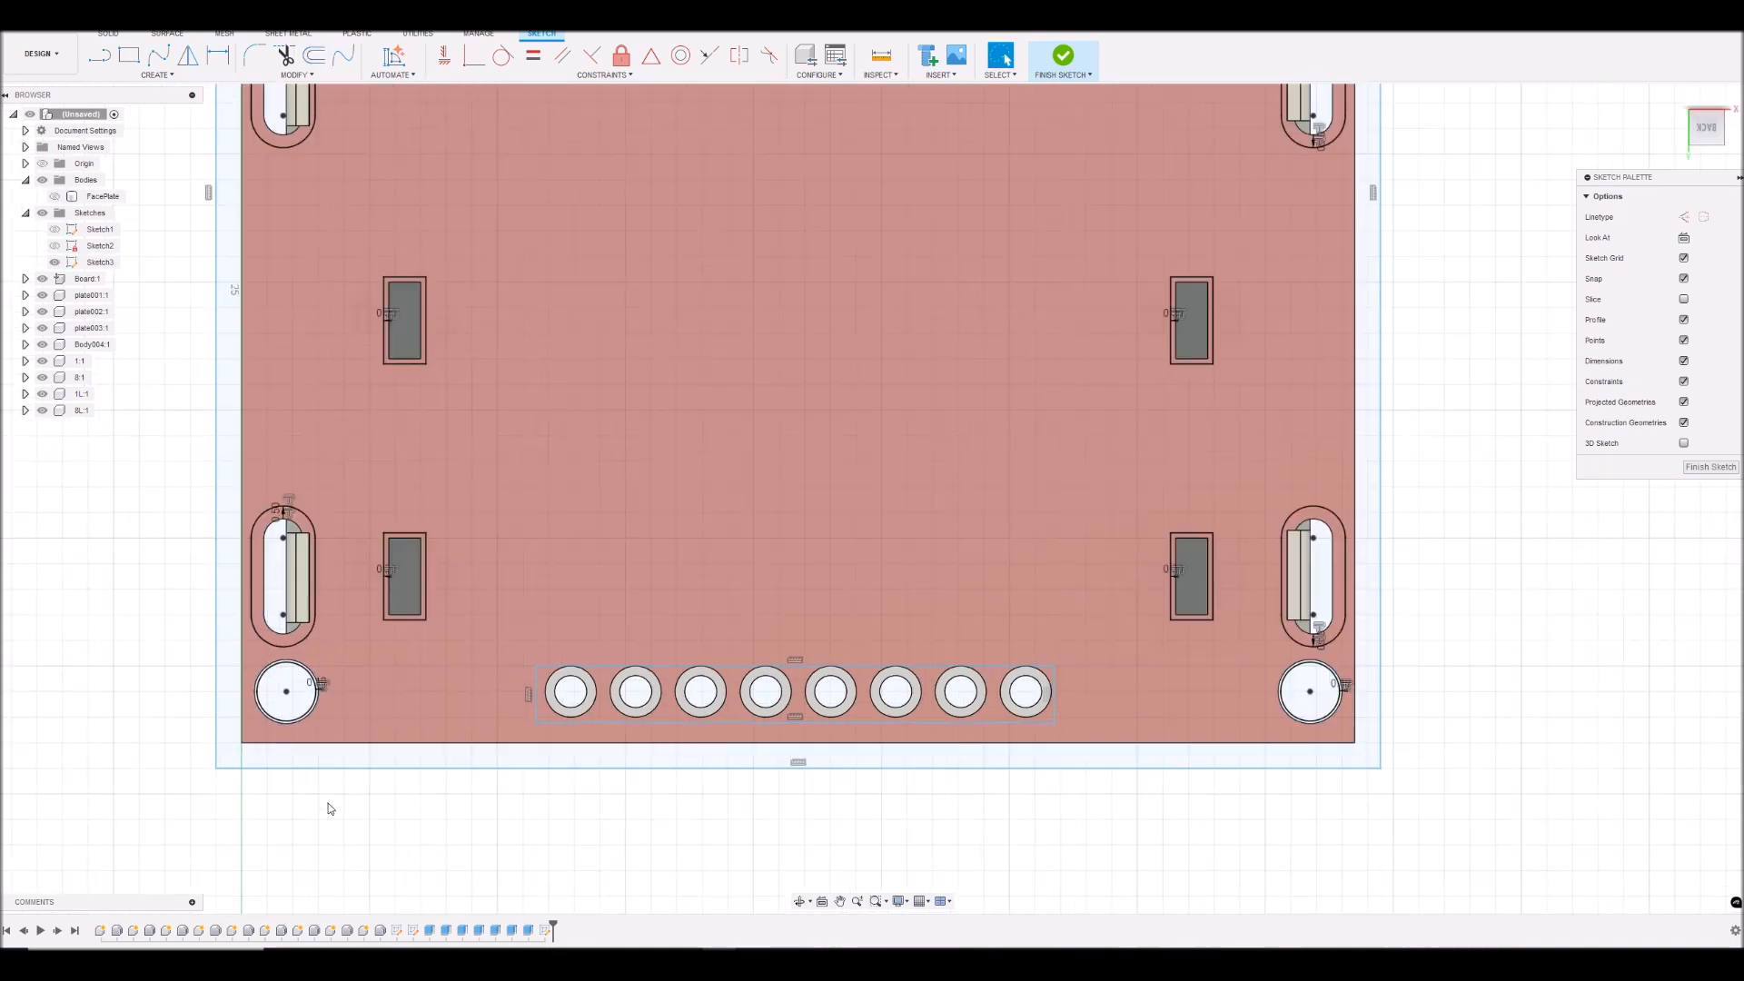
pyautogui.scroll(-2, 329, 803)
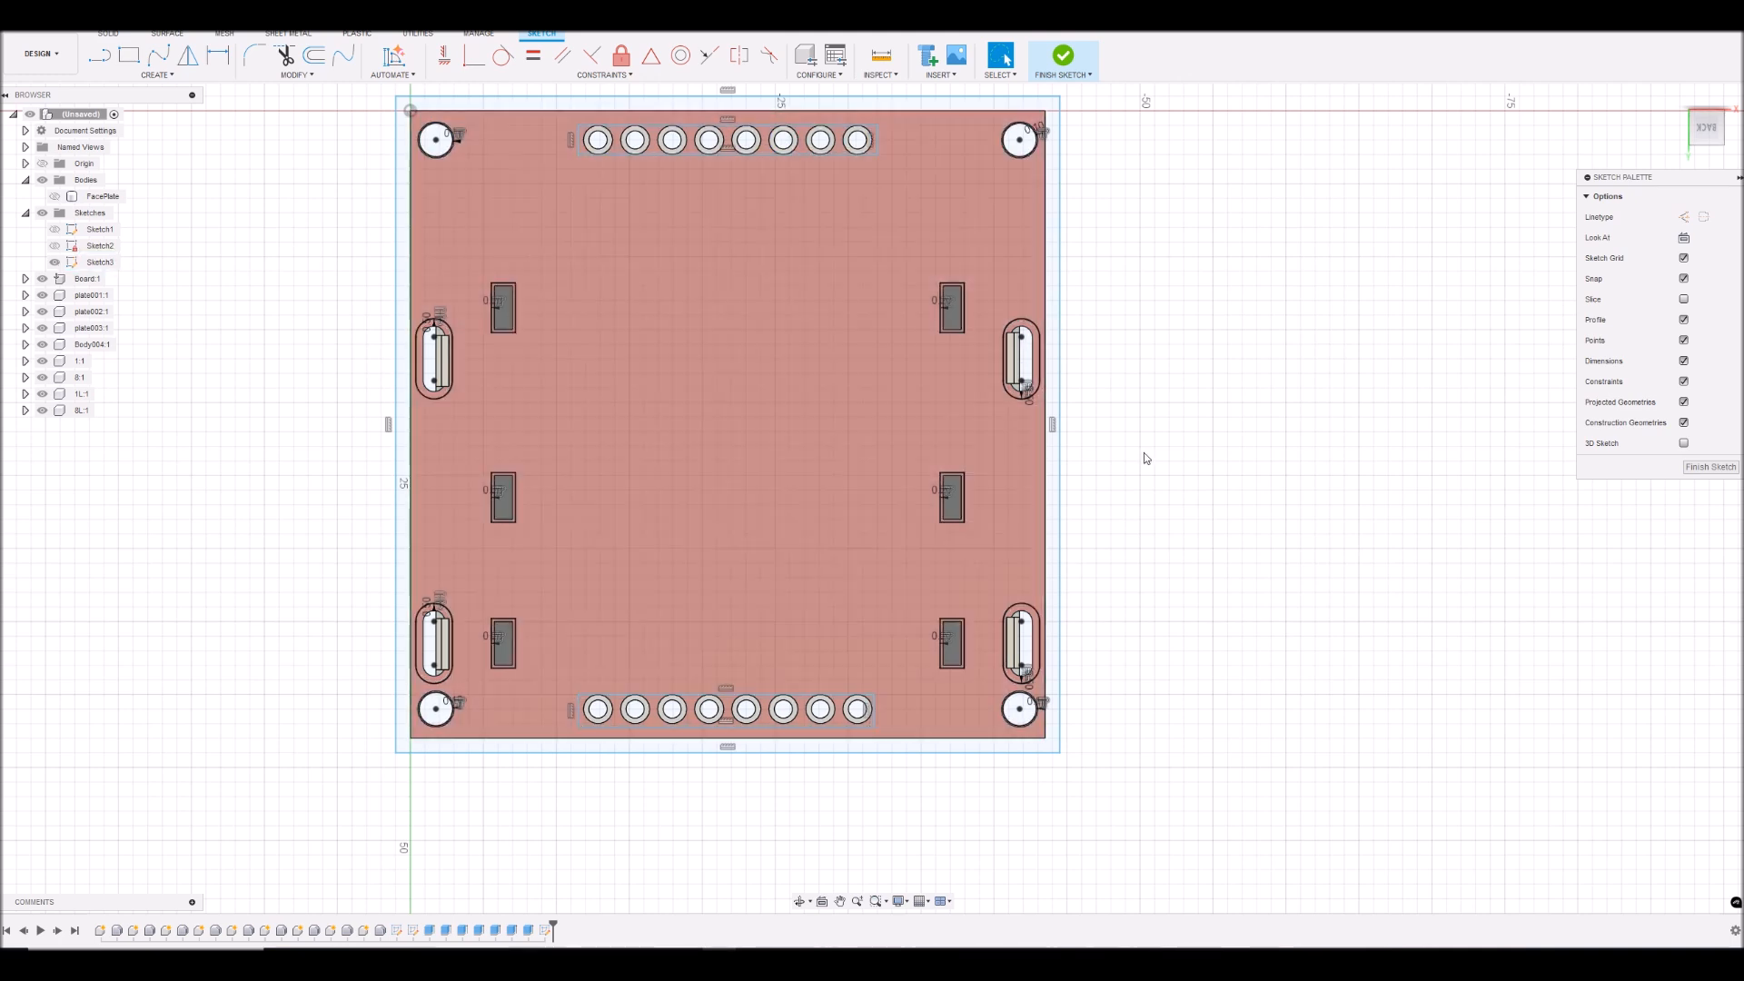
pyautogui.moveTo(1708, 128)
pyautogui.mouseDown()
pyautogui.moveTo(1711, 331)
pyautogui.moveTo(1706, 136)
pyautogui.moveTo(1709, 199)
pyautogui.mouseUp()
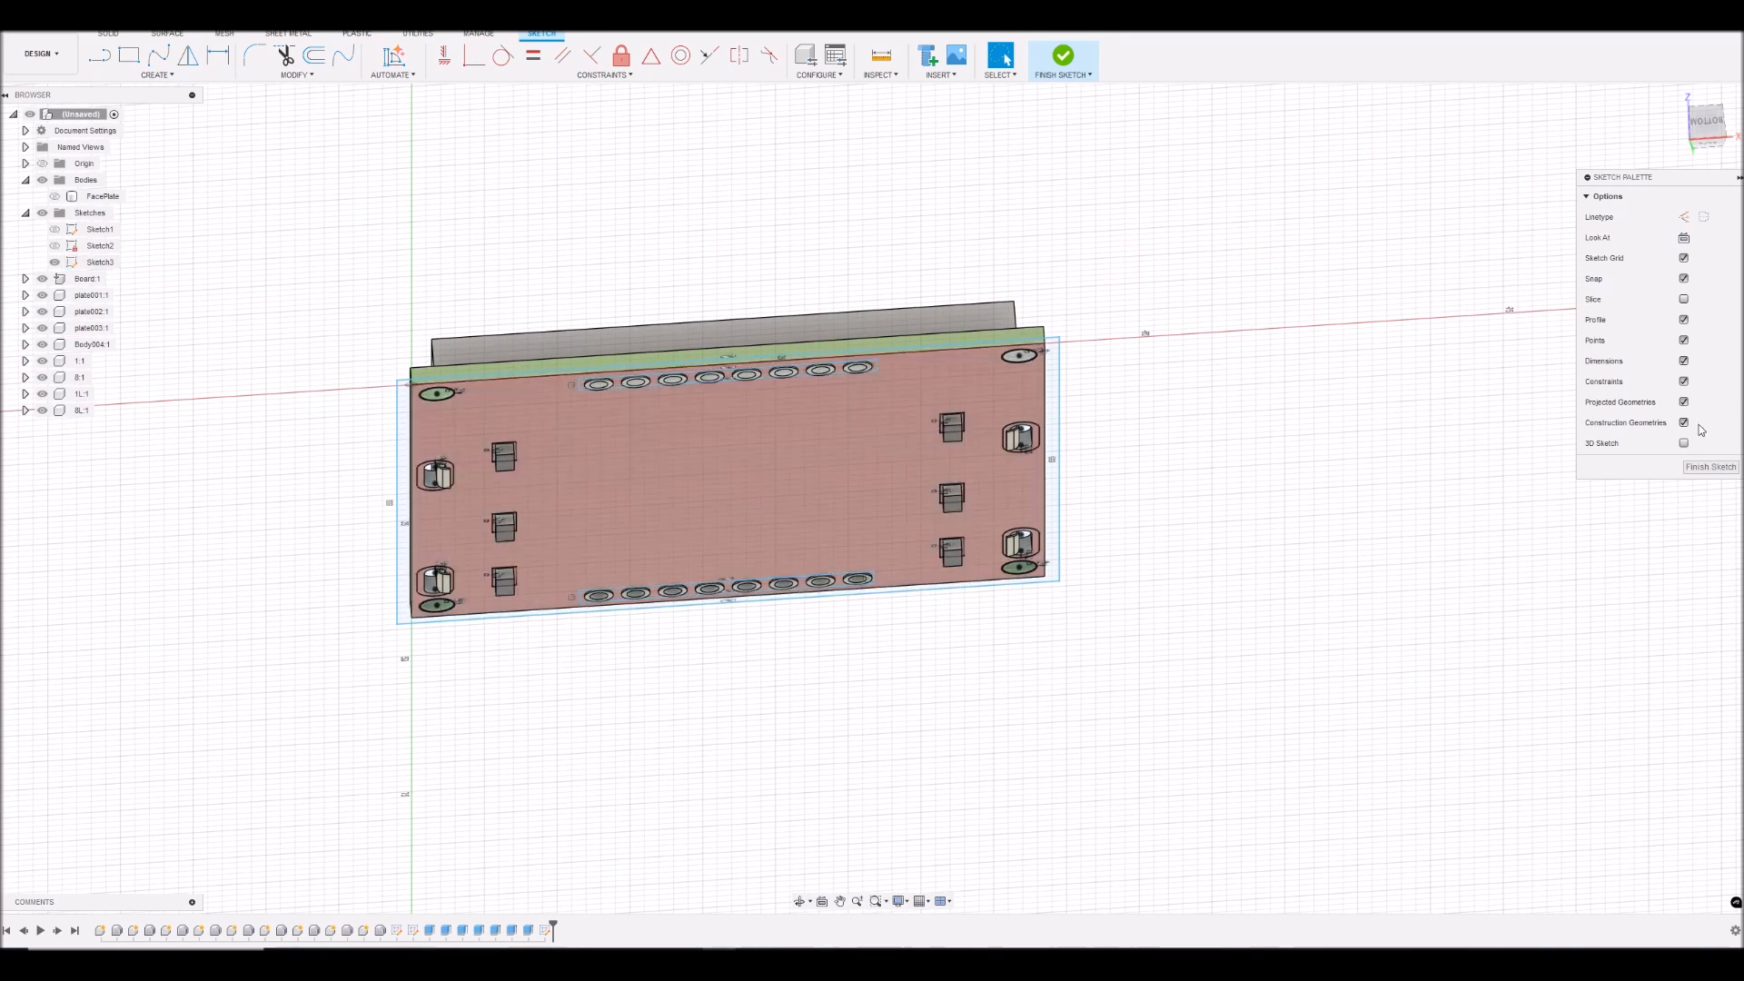
pyautogui.click(1711, 467)
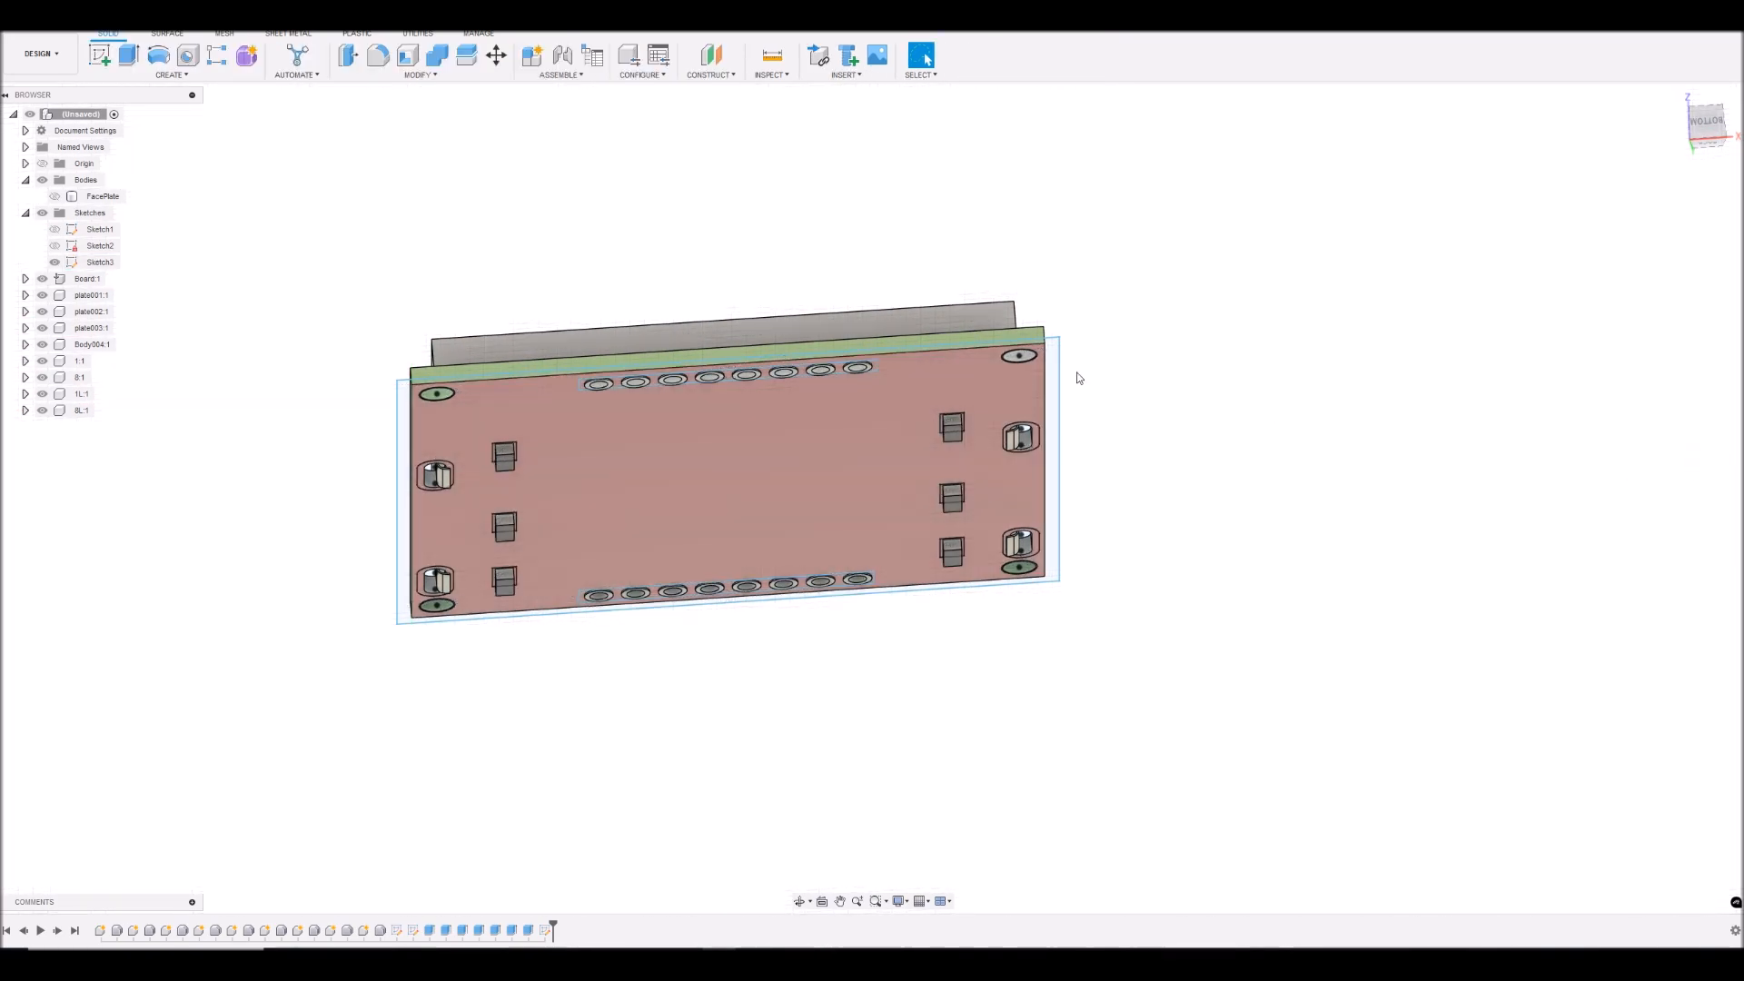
# - Select the large inner profile of Sketch3 and hide all the LCD components, from Board to 8L
pyautogui.click(96, 262)
pyautogui.click(647, 469)
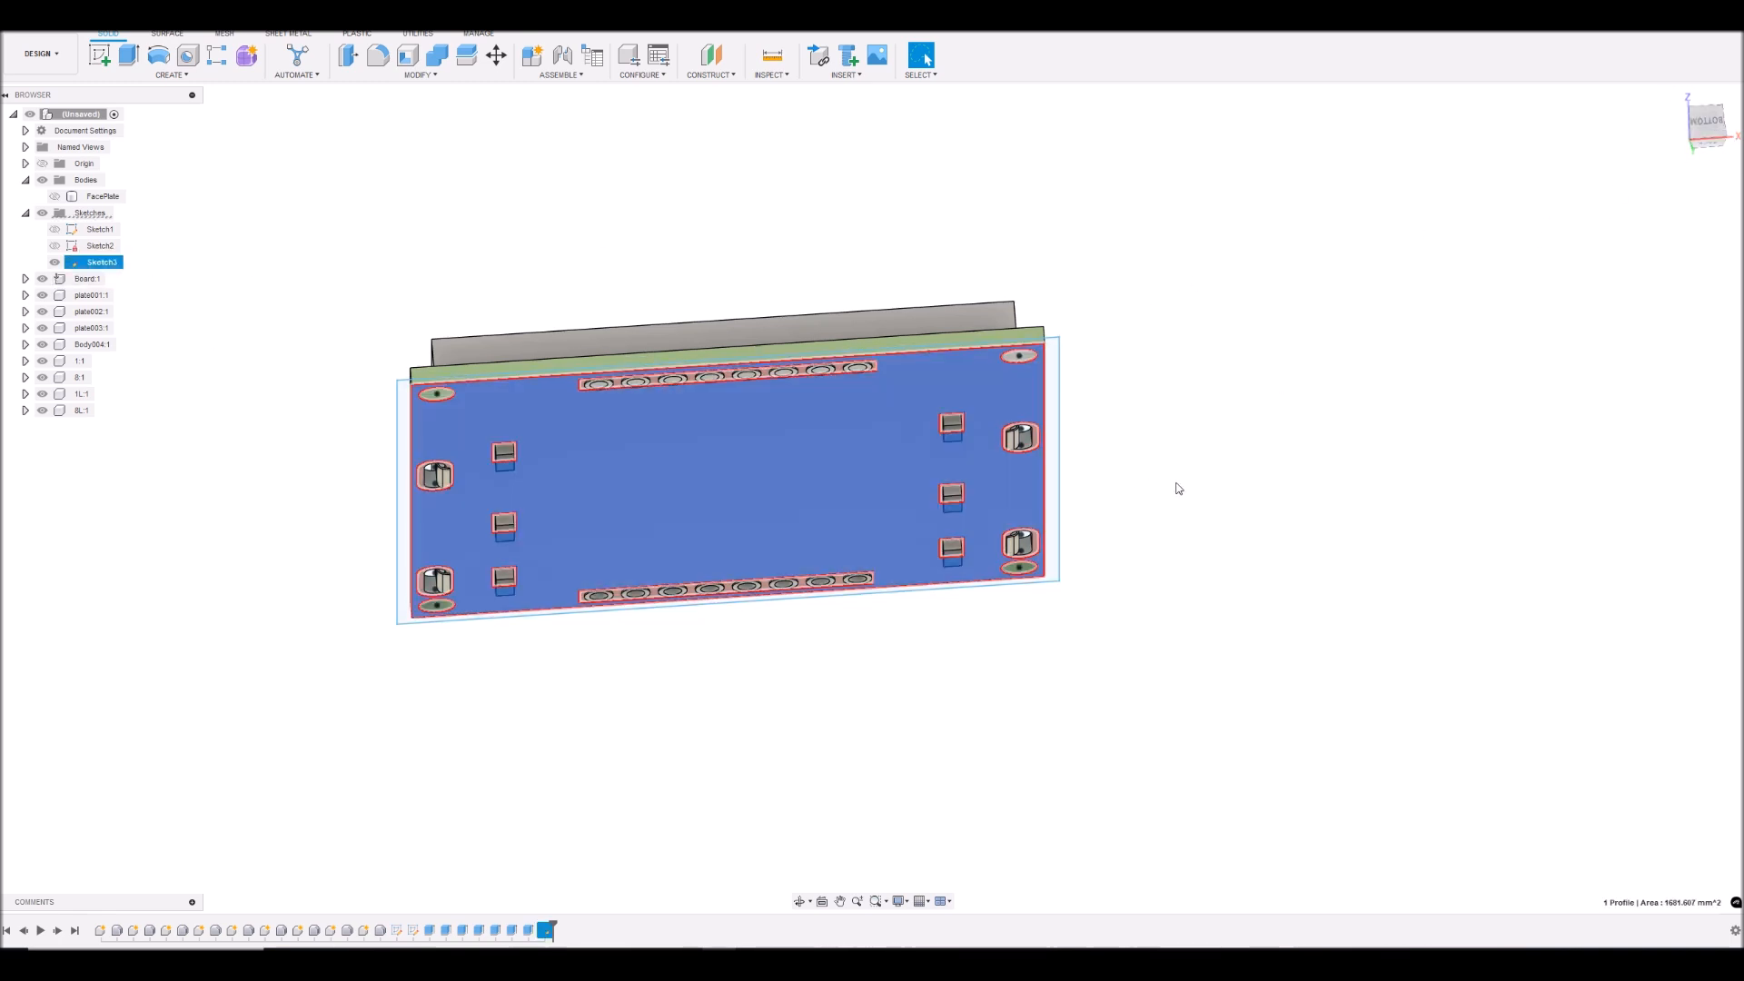
pyautogui.click(41, 279)
pyautogui.click(41, 296)
pyautogui.click(41, 312)
pyautogui.click(42, 328)
pyautogui.click(42, 345)
pyautogui.click(42, 393)
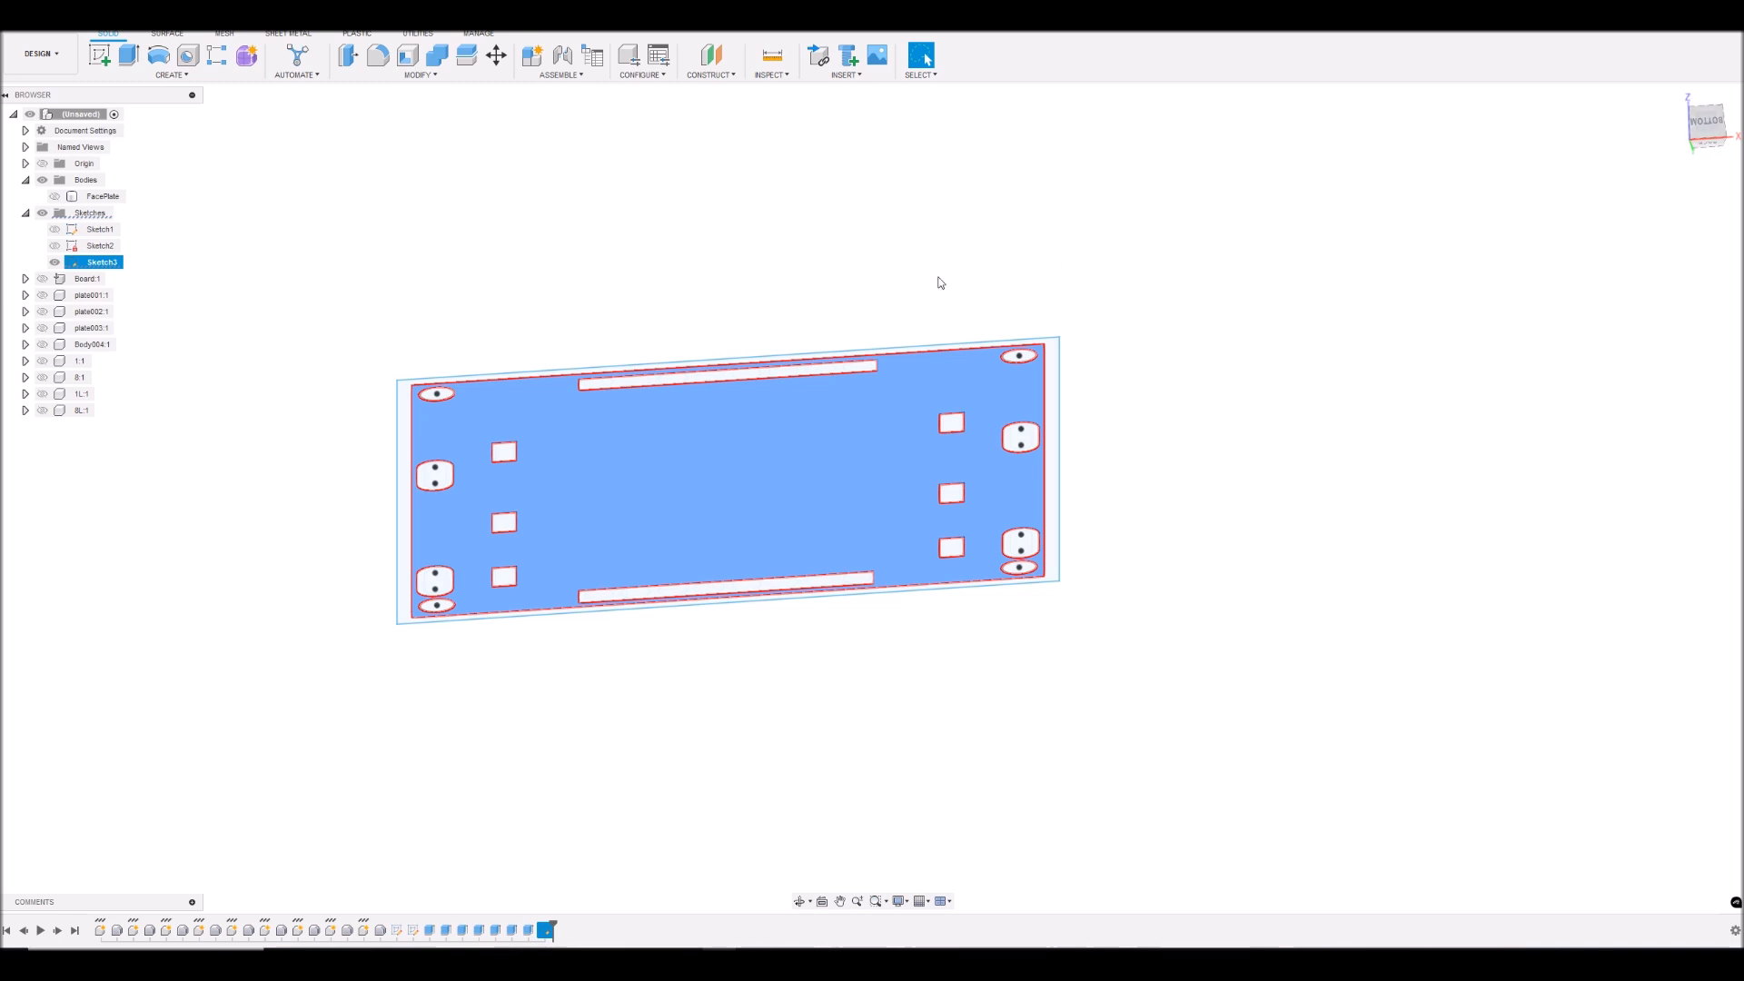
# - Add the narrow outer border profile to the selection and extrude both profiles 2 mm as a new body
pyautogui.scroll(4, 1125, 417)
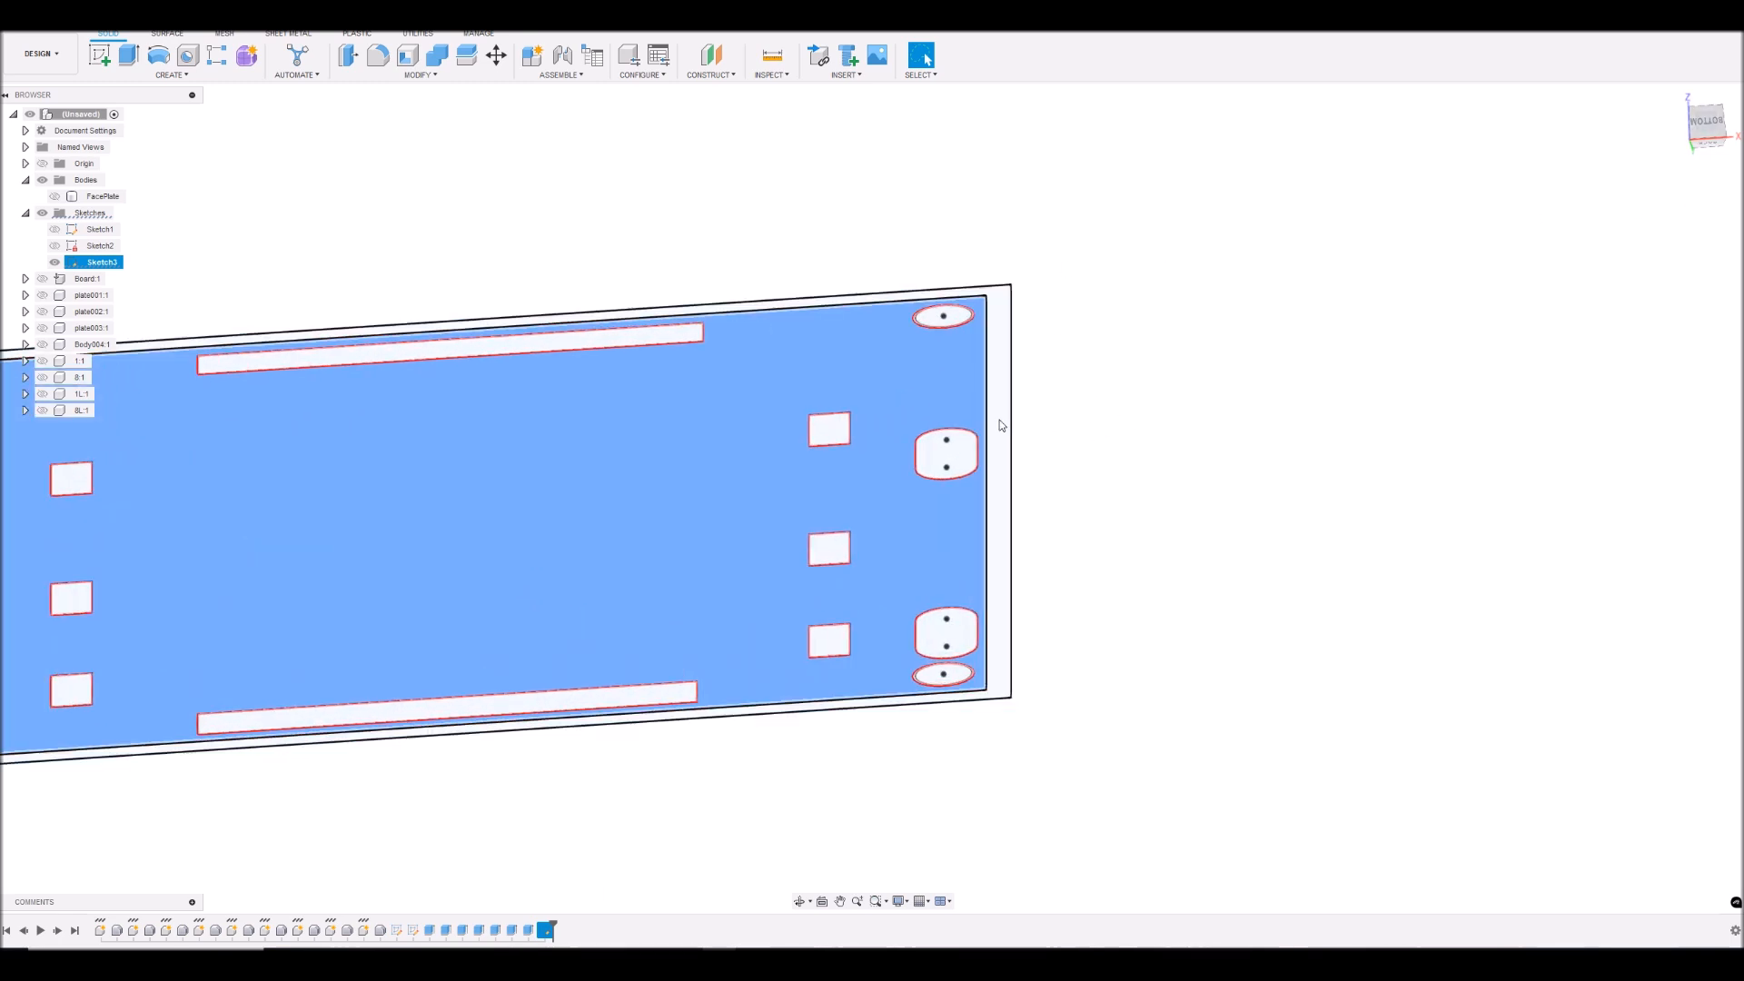
pyautogui.scroll(-5, 1149, 413)
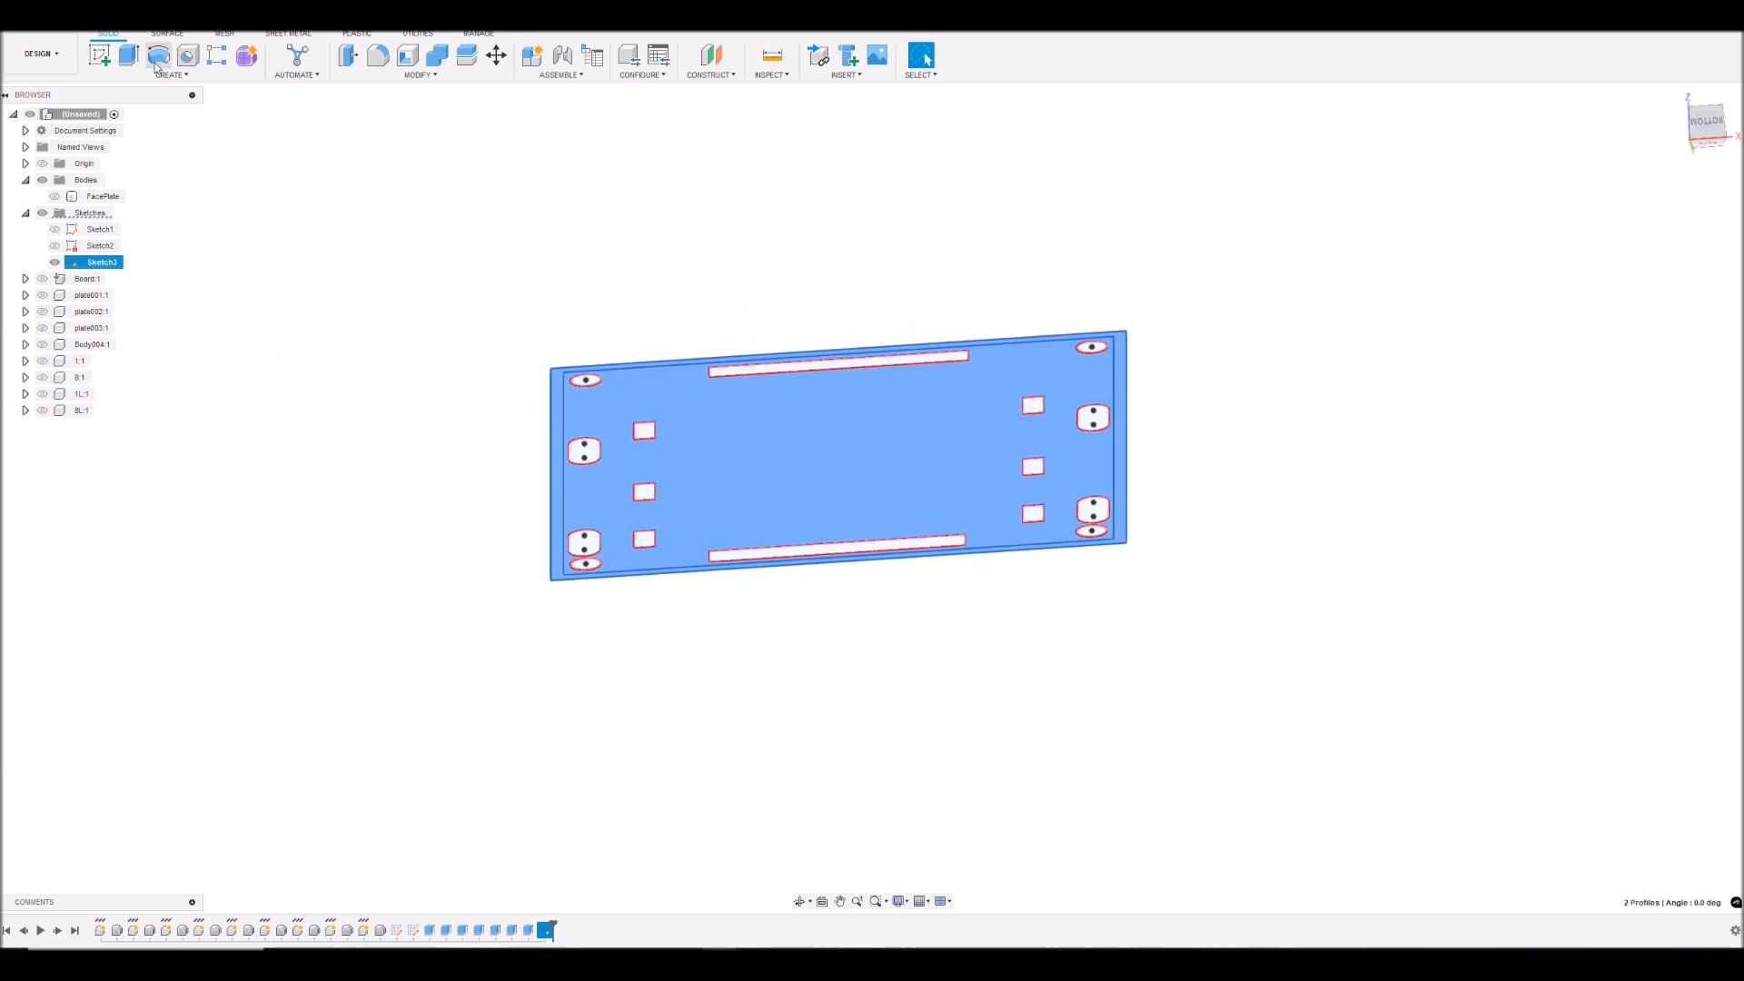
pyautogui.click(133, 58)
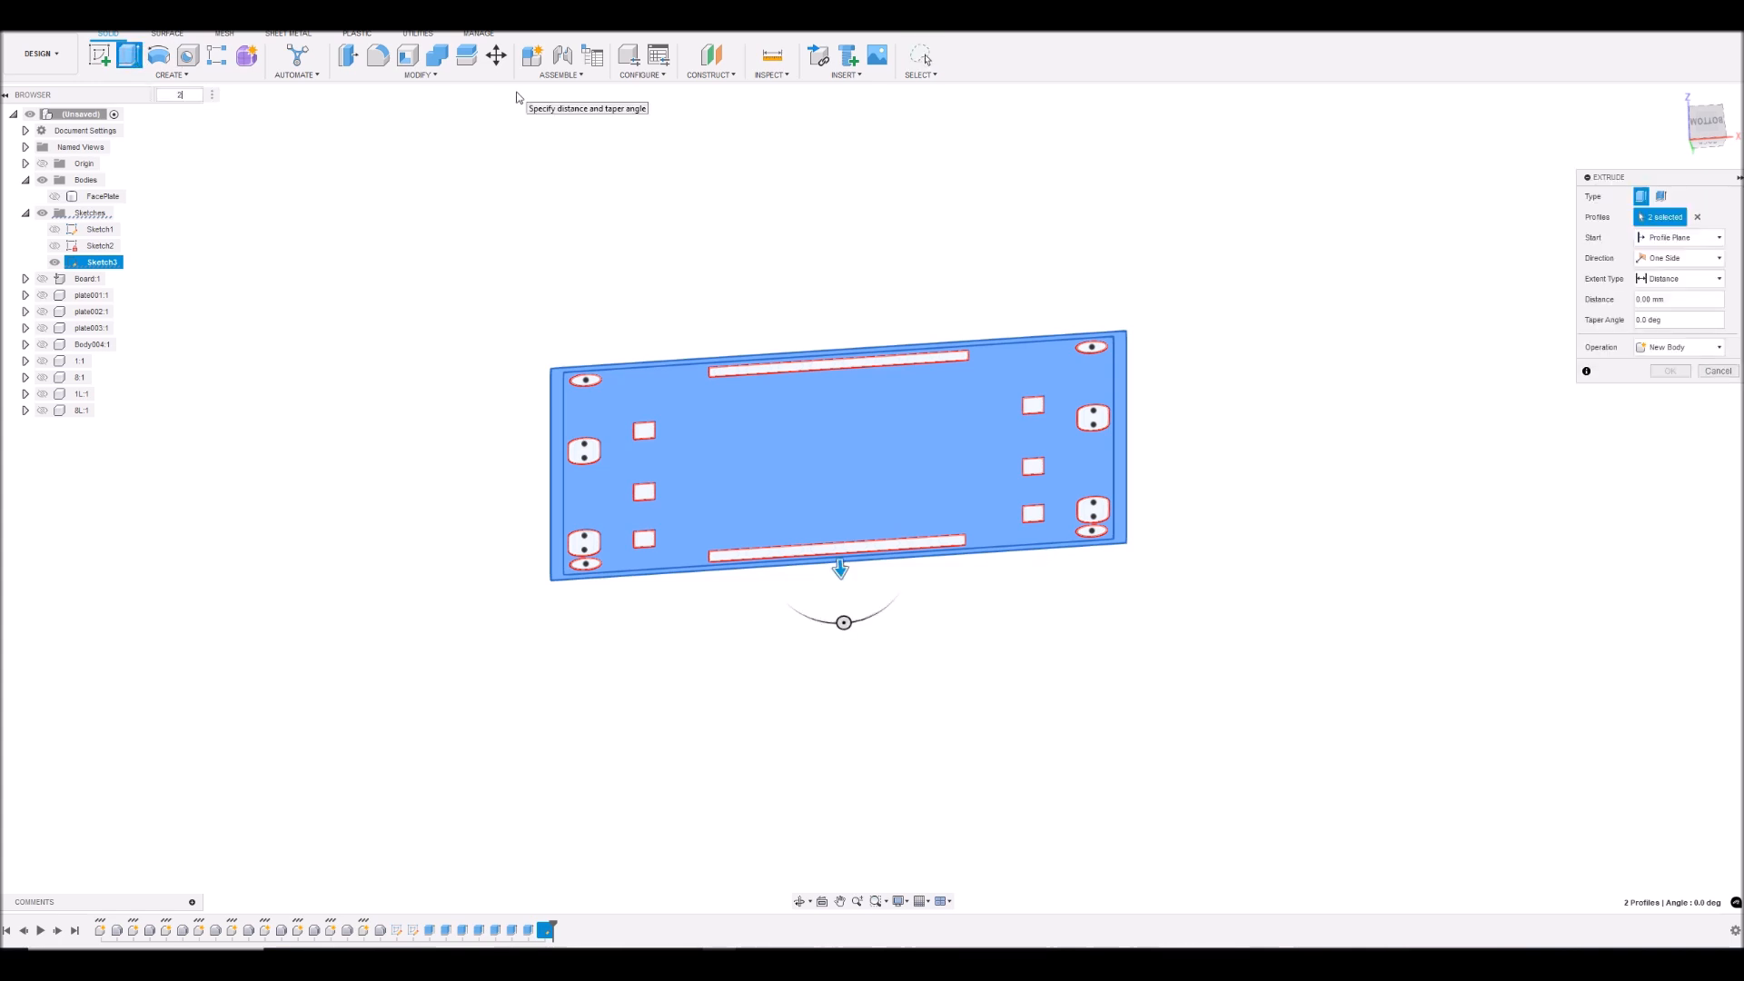
pyautogui.write('2')
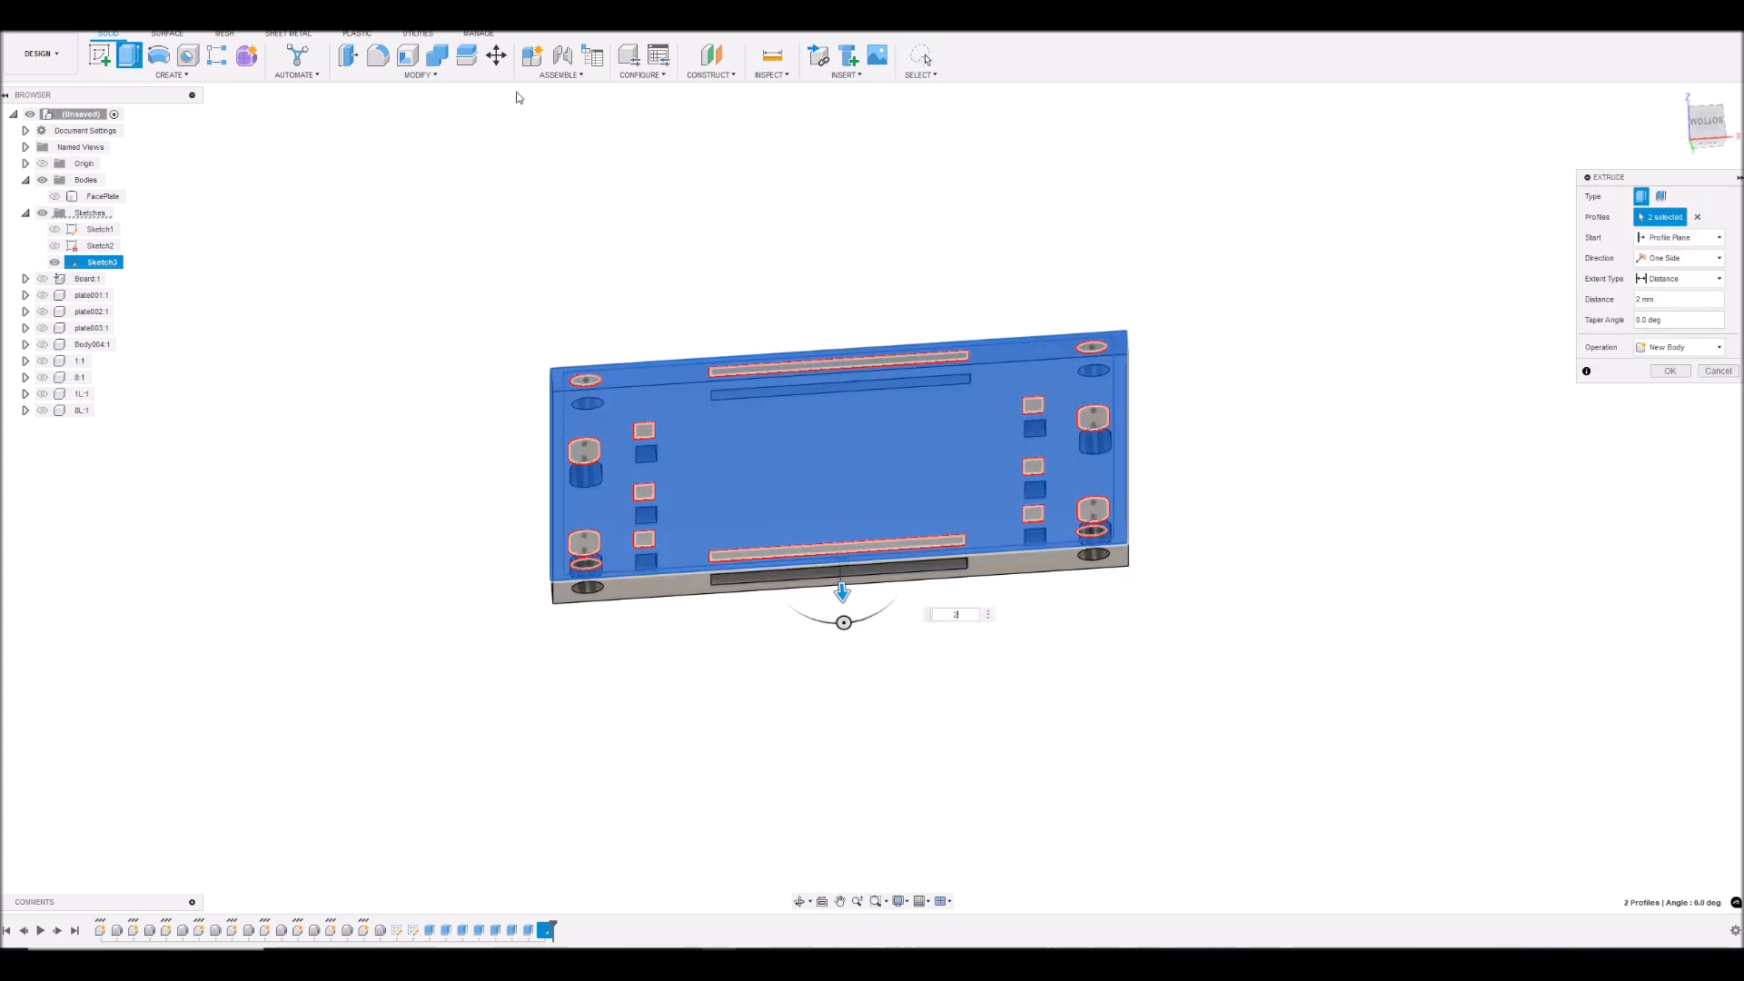
pyautogui.click(1670, 373)
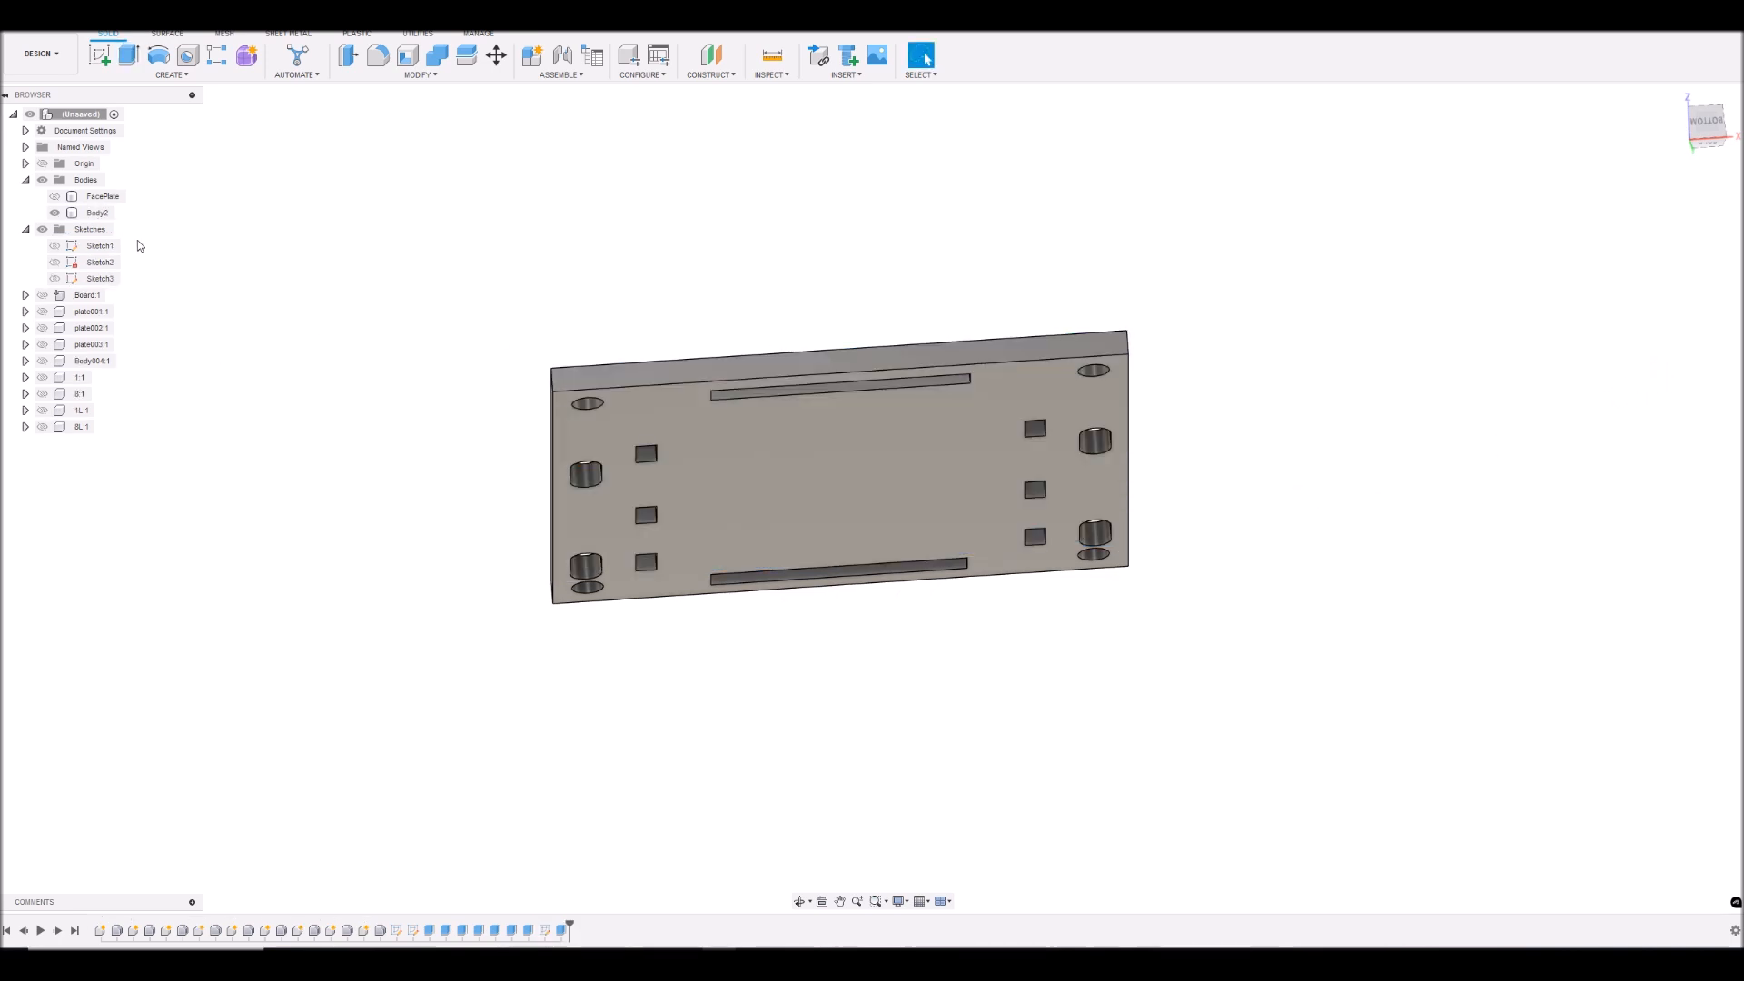
# - Rename the newly extruded body as BackPlate
pyautogui.rightClick(95, 216)
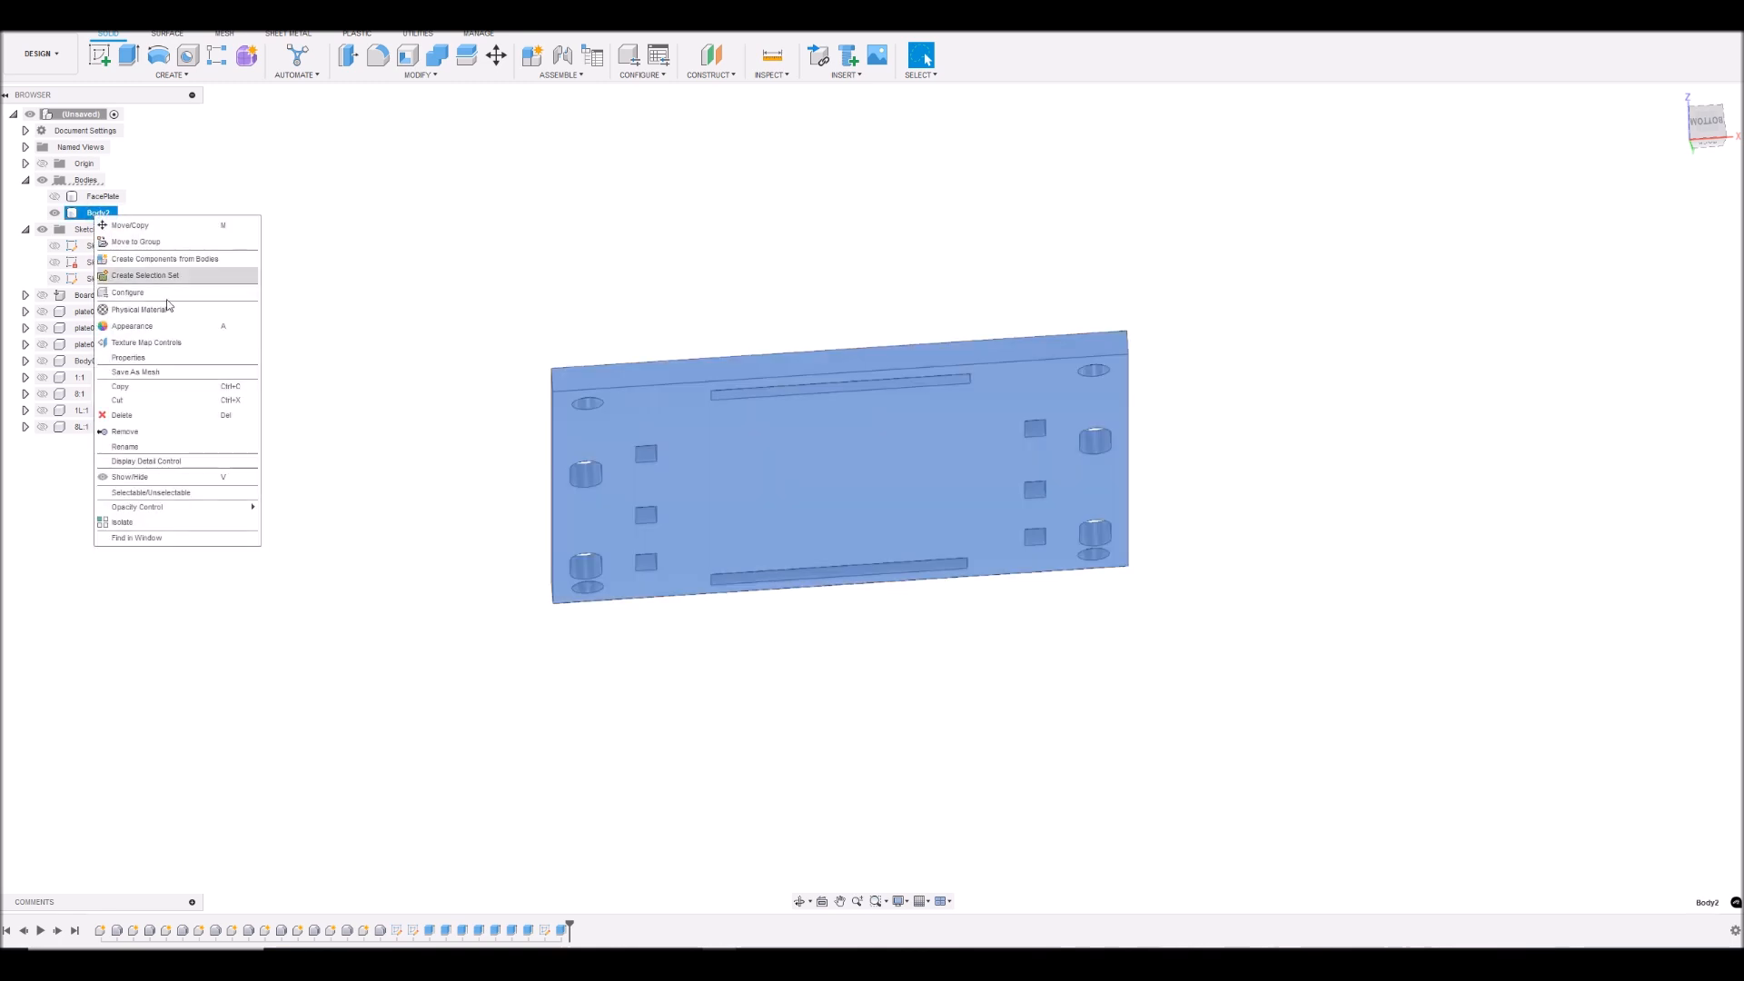
pyautogui.click(127, 447)
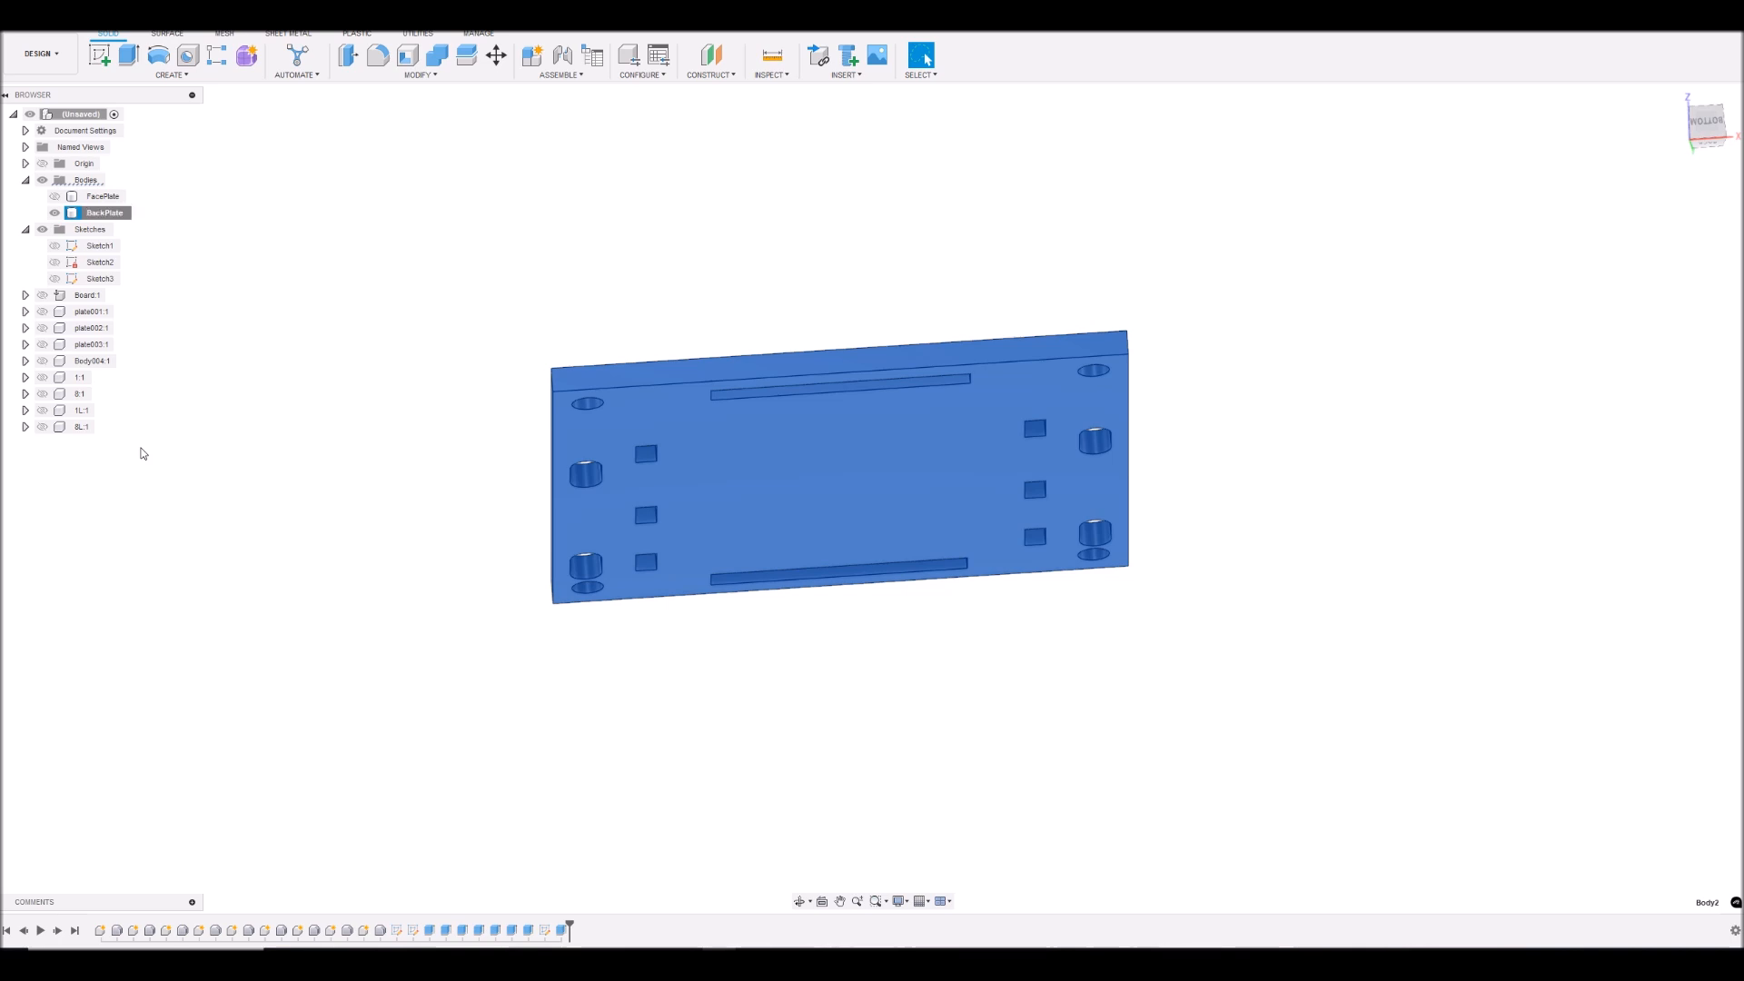
pyautogui.click(1290, 315)
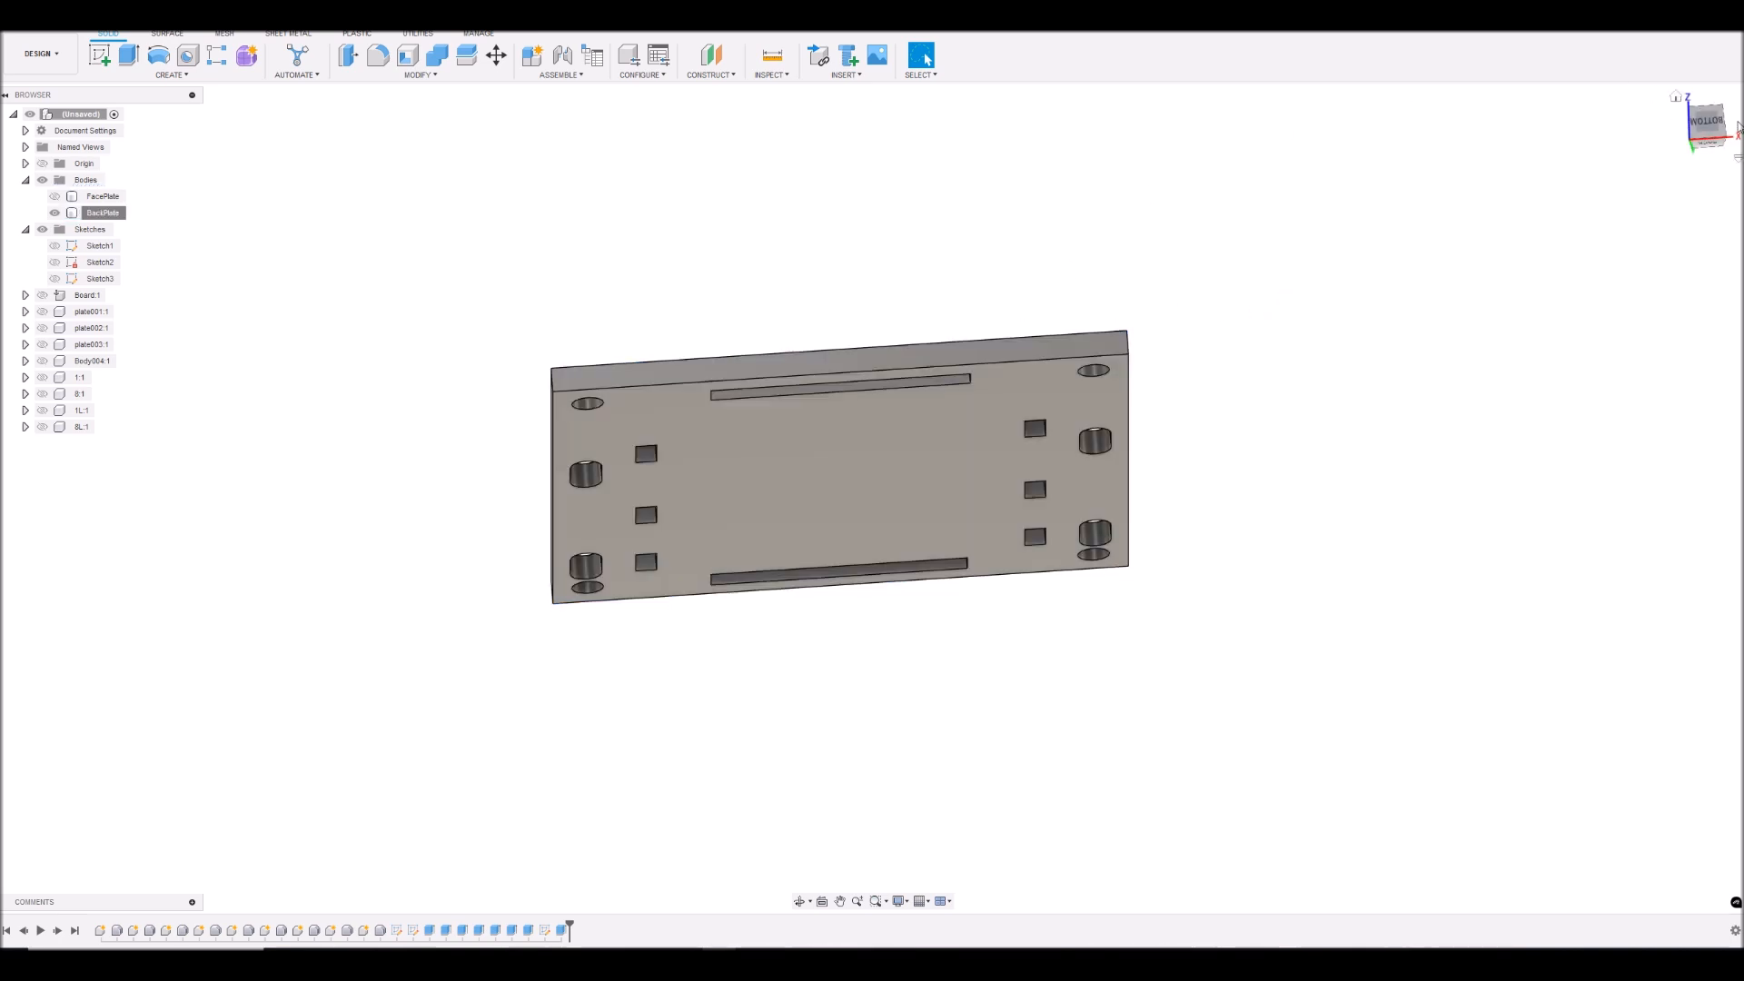
# - Show the FacePlate body together with the back plate
pyautogui.click(1710, 132)
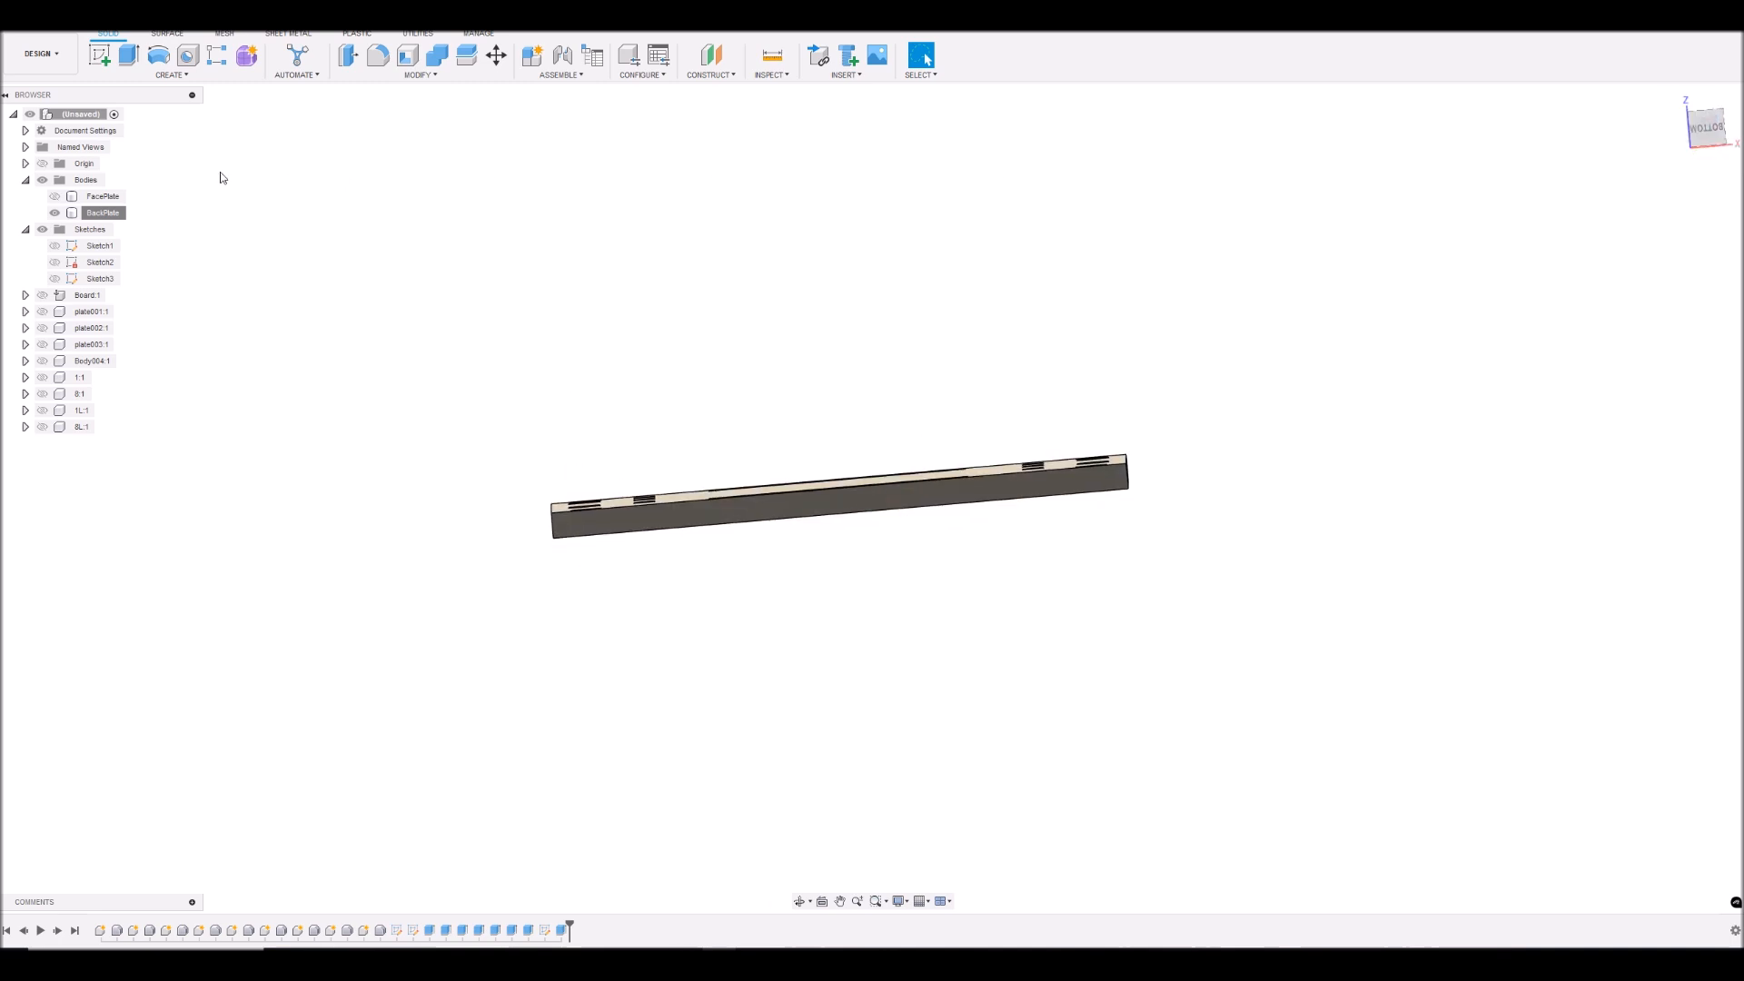
pyautogui.click(54, 196)
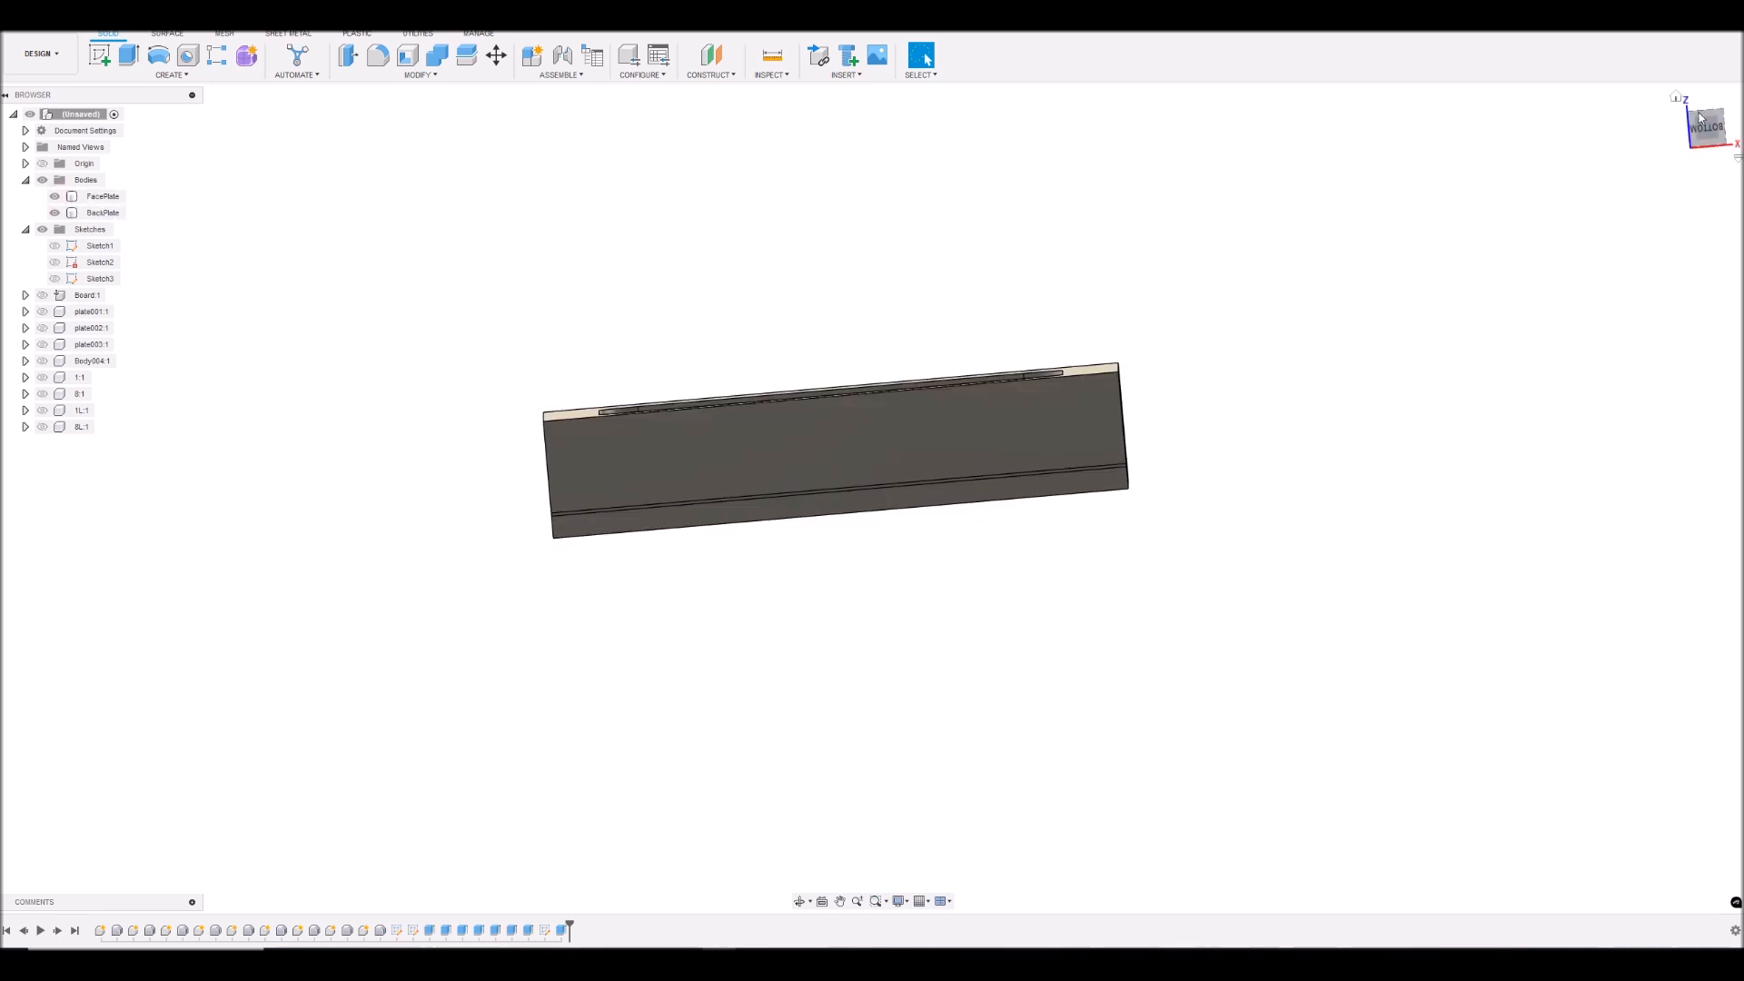
pyautogui.moveTo(1698, 140)
pyautogui.mouseDown()
pyautogui.moveTo(1700, 179)
pyautogui.moveTo(1708, 50)
pyautogui.moveTo(1734, 26)
pyautogui.moveTo(1706, 29)
pyautogui.mouseUp()
# - Show all the LCD components again and hide the BackPlate body to expose the back of the board
pyautogui.click(42, 296)
pyautogui.click(43, 314)
pyautogui.click(43, 328)
pyautogui.click(43, 344)
pyautogui.click(43, 361)
pyautogui.click(43, 377)
pyautogui.click(43, 394)
pyautogui.click(43, 410)
pyautogui.moveTo(1718, 125)
pyautogui.mouseDown()
pyautogui.moveTo(1664, 191)
pyautogui.moveTo(1712, 96)
pyautogui.moveTo(1705, 34)
pyautogui.moveTo(1706, 118)
pyautogui.moveTo(1708, 73)
pyautogui.mouseUp()
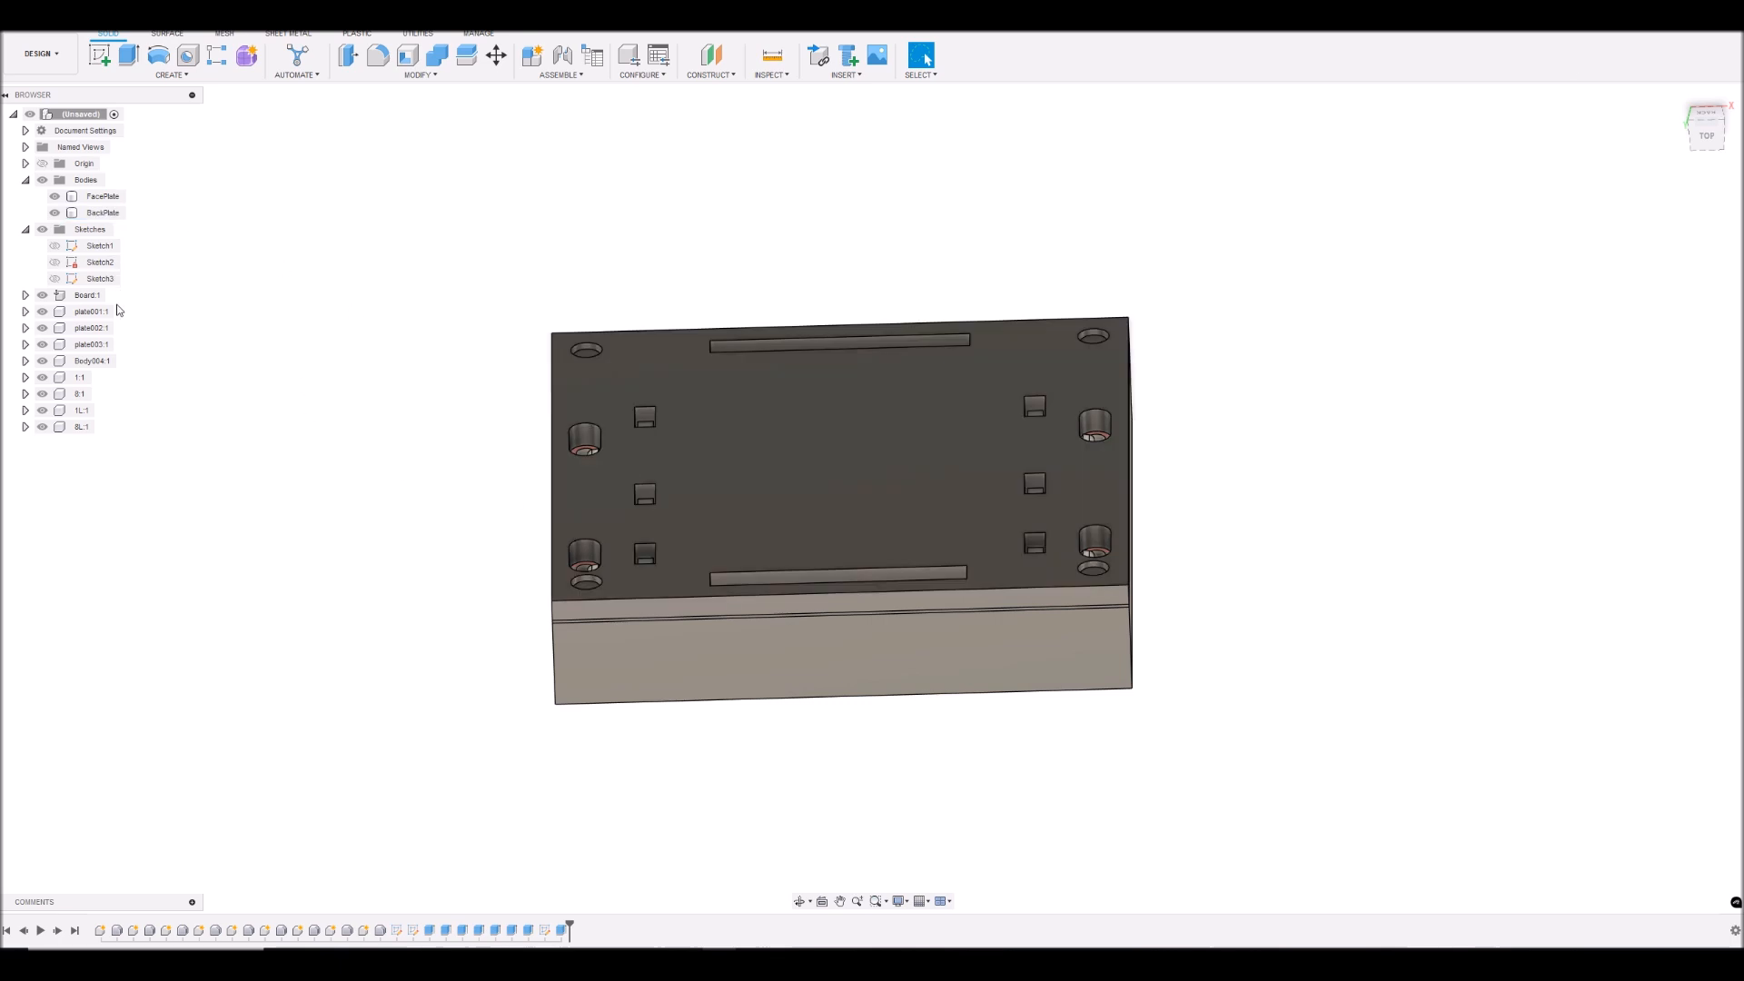
pyautogui.click(54, 213)
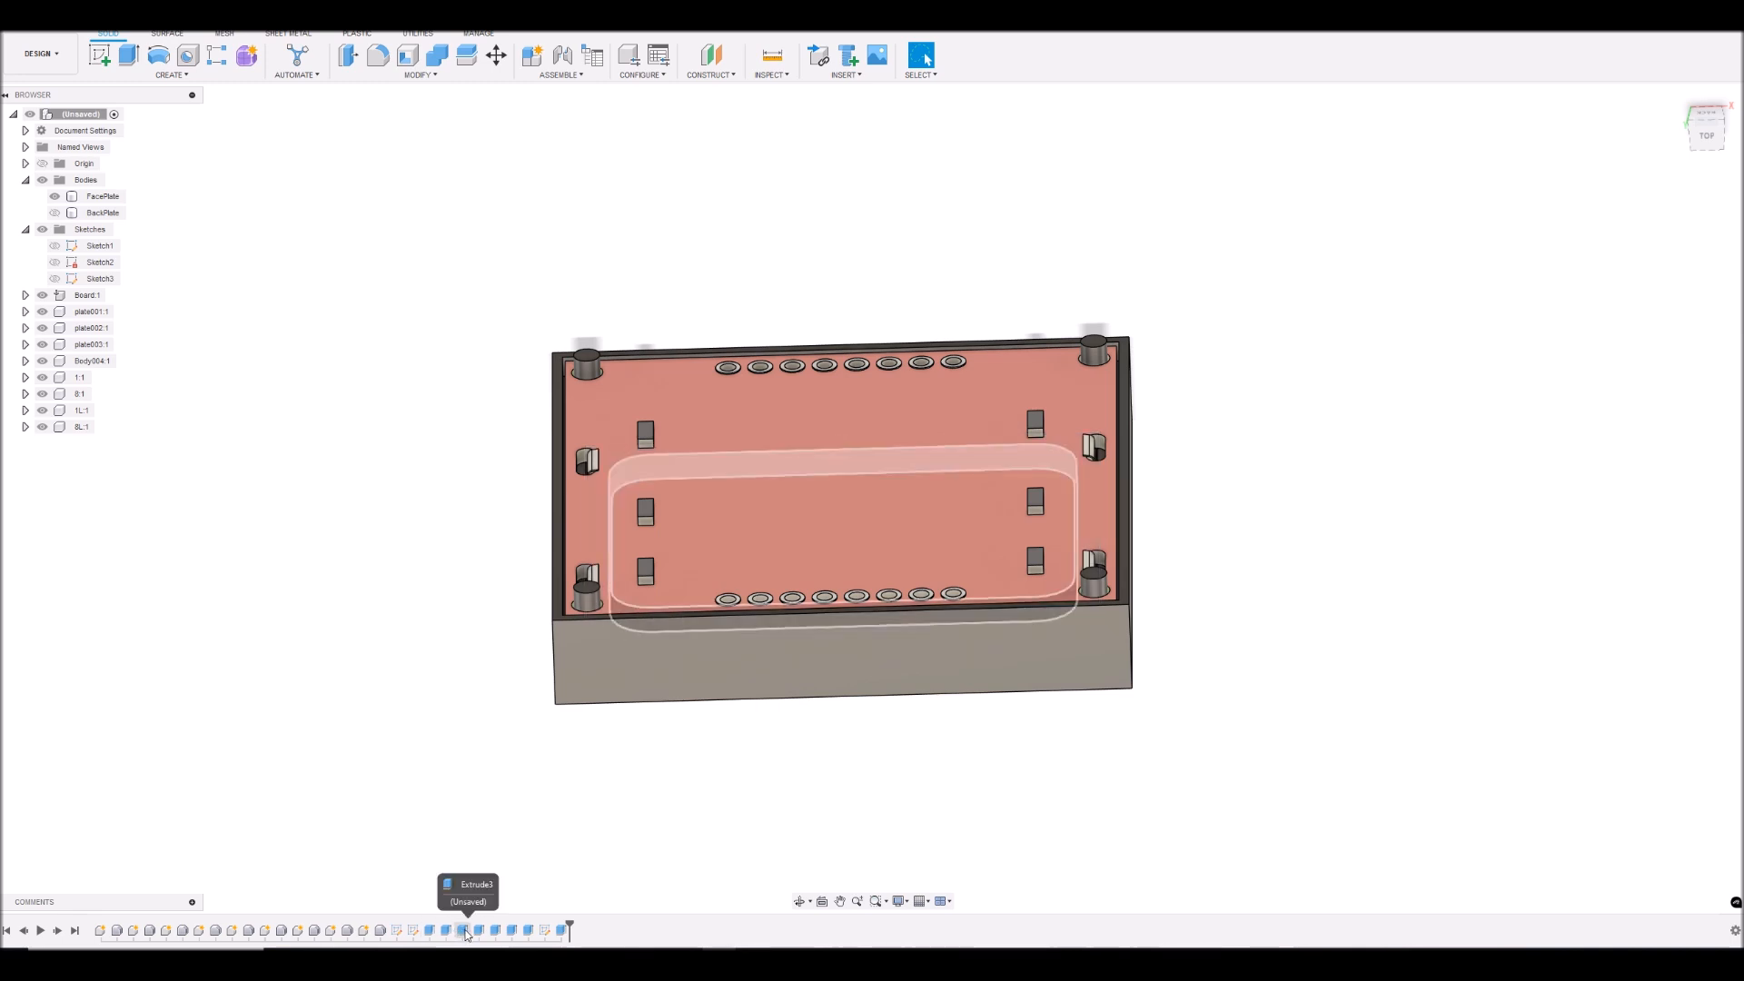
# - Edit the extrusion of the FacePlate's four corner pegs and set its distance to -4 mm
pyautogui.rightClick(513, 931)
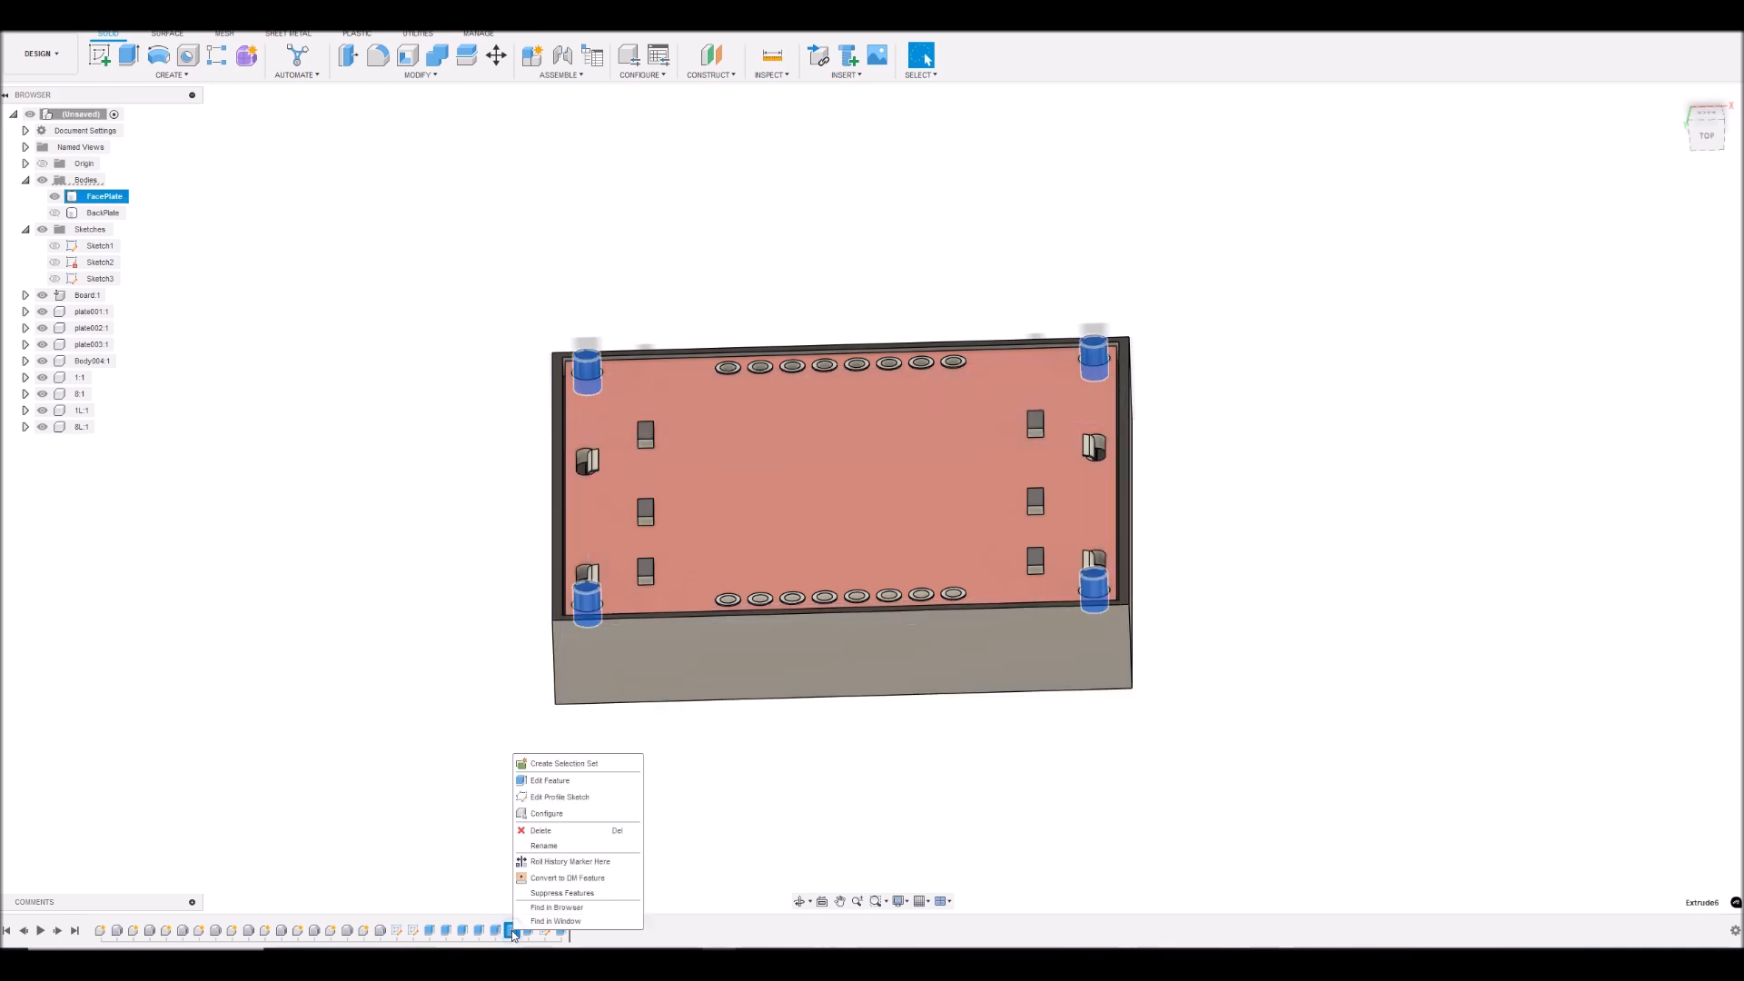
pyautogui.click(542, 846)
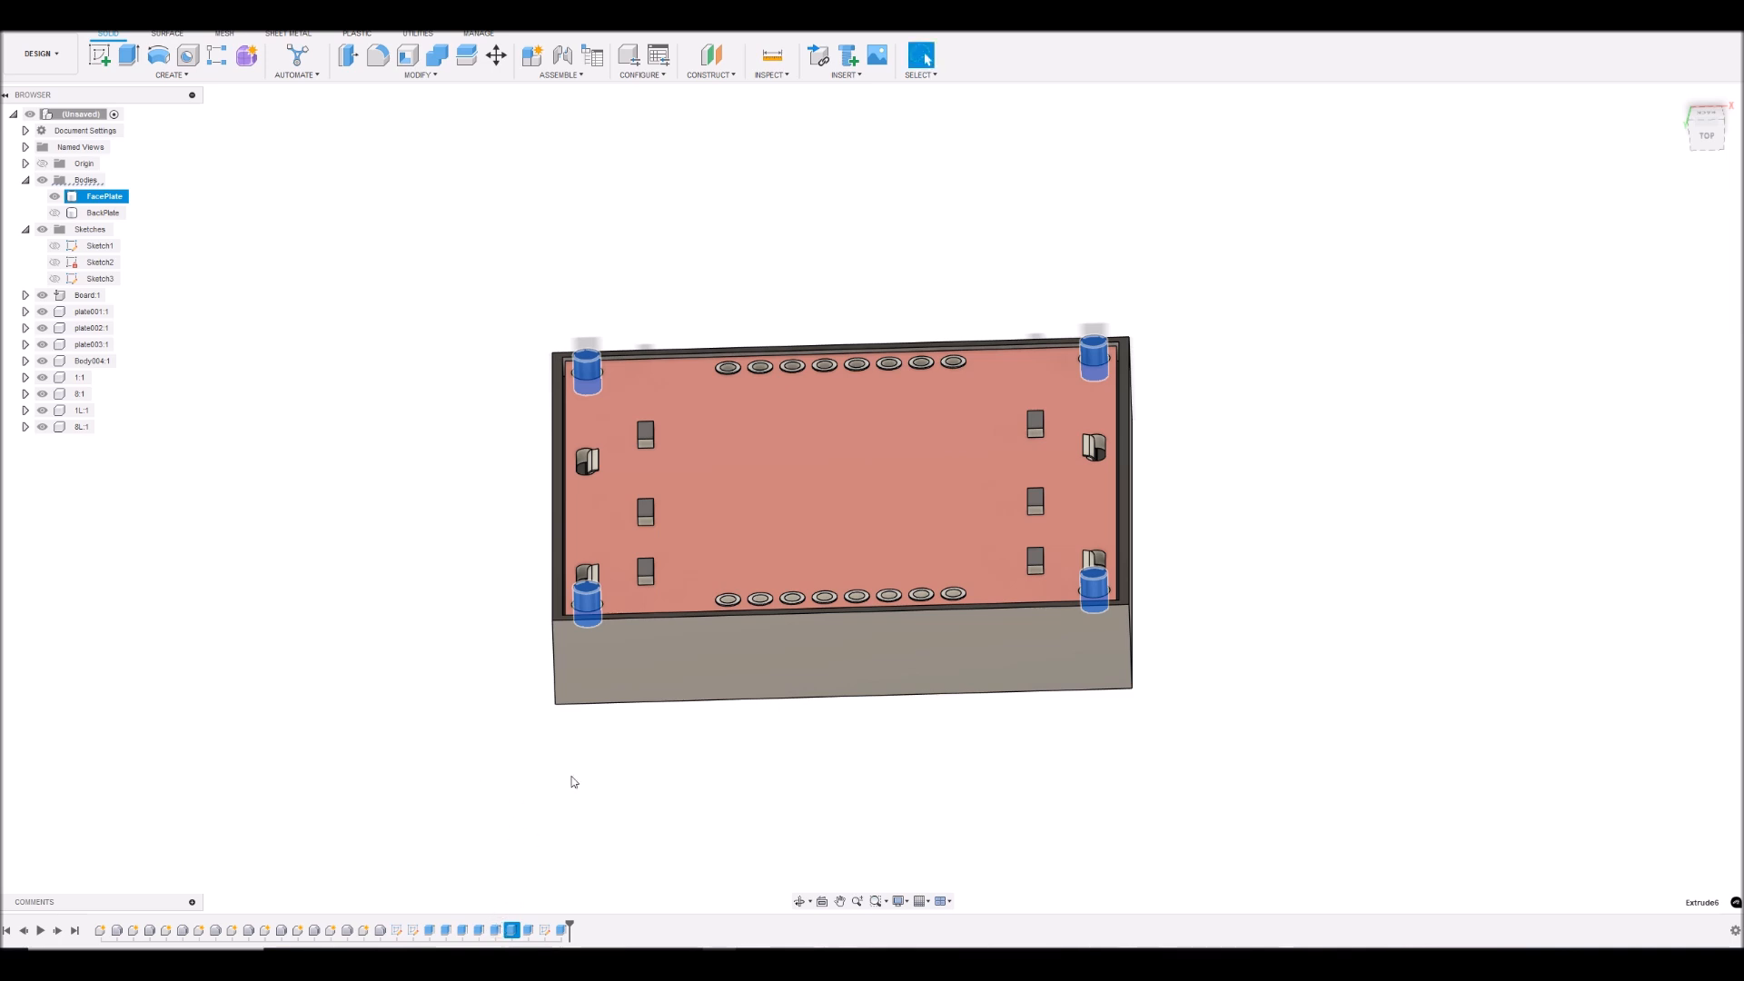
pyautogui.rightClick(511, 934)
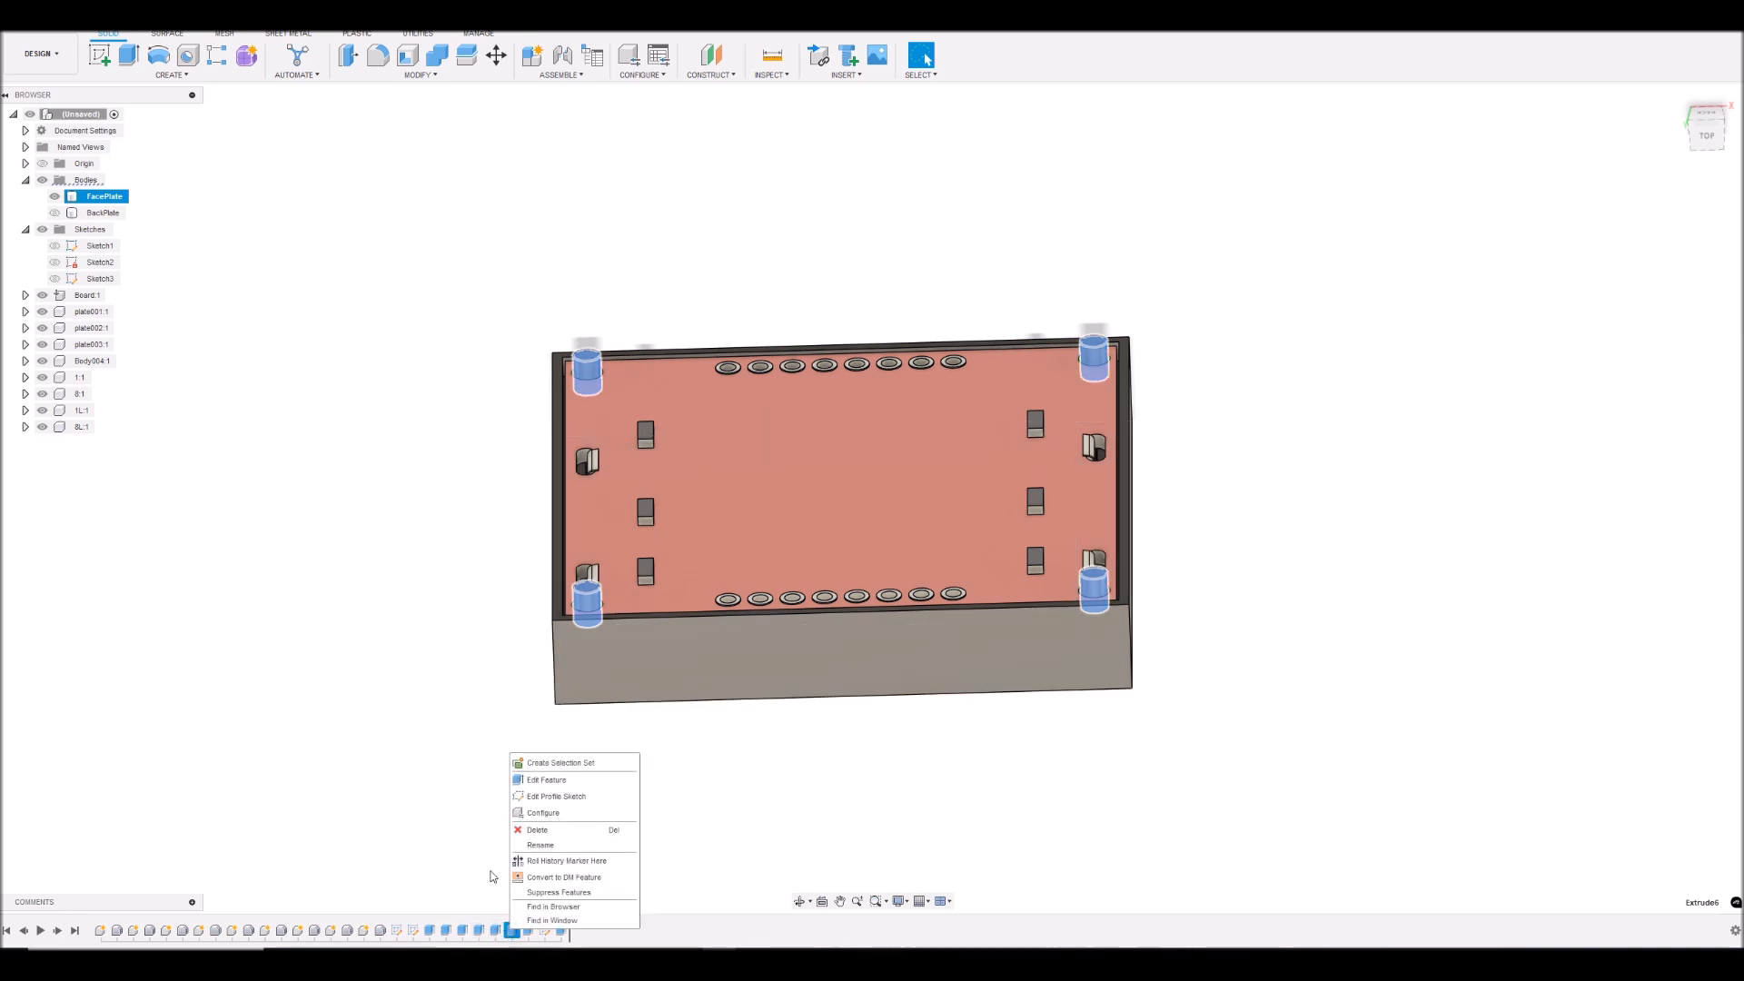
pyautogui.click(546, 785)
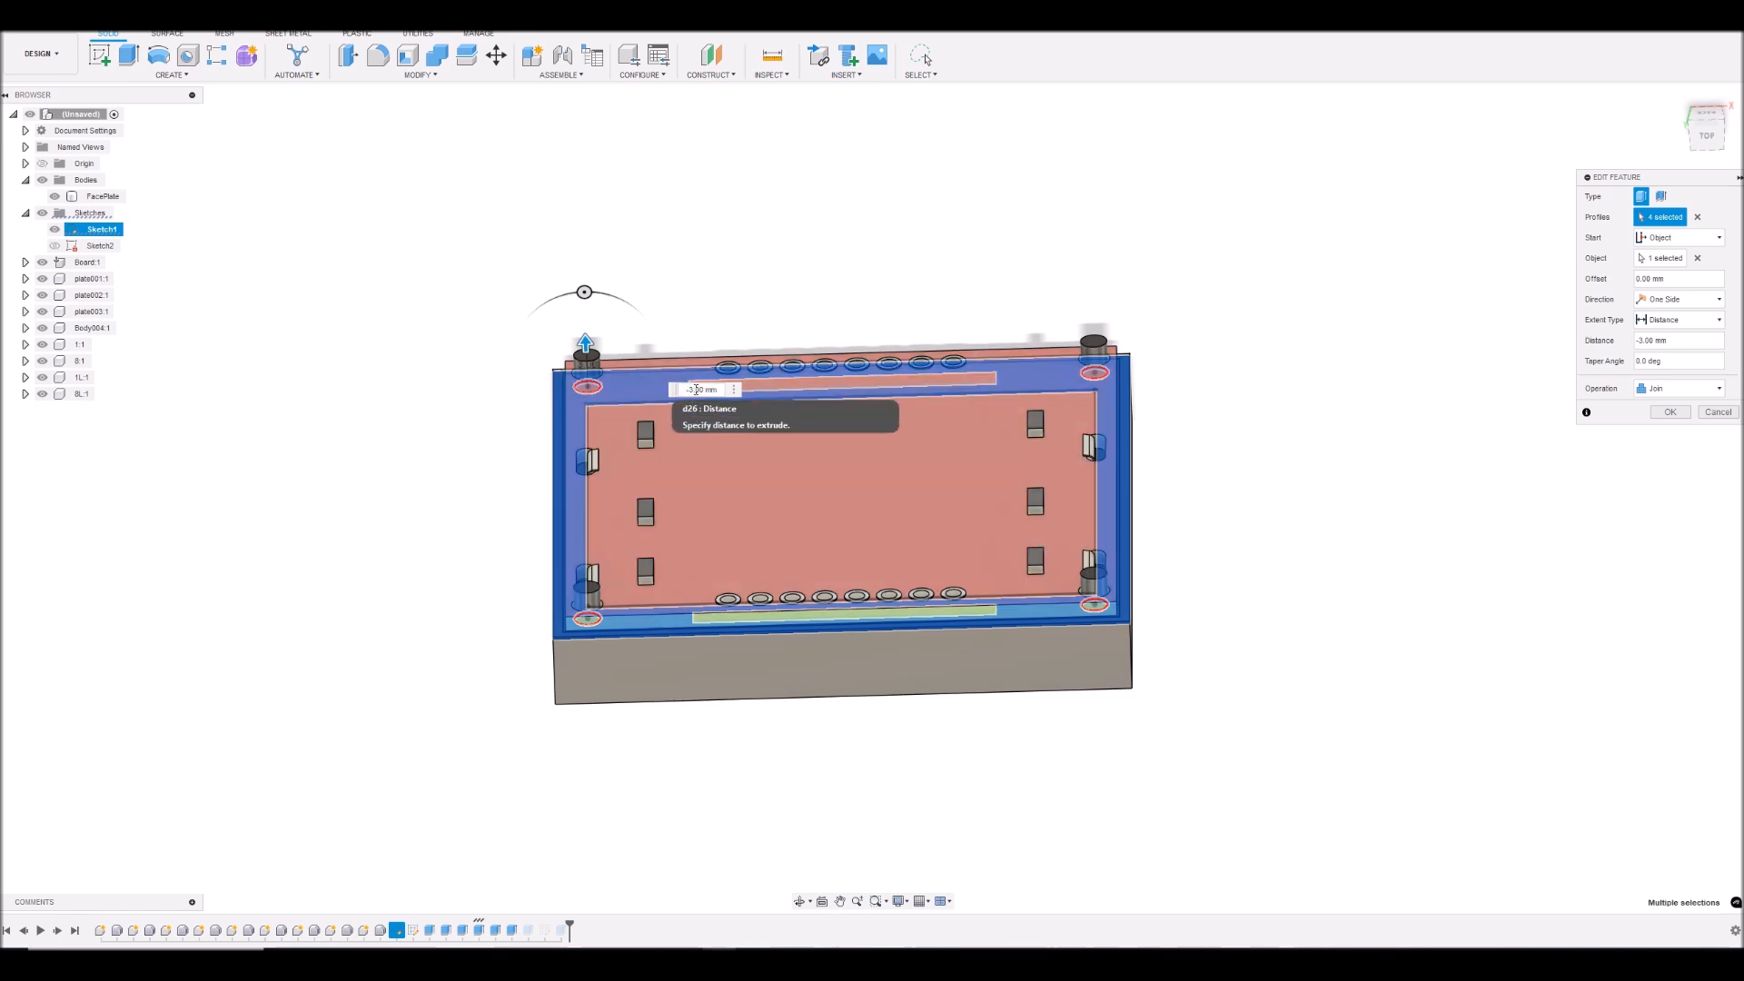
pyautogui.press('Return')
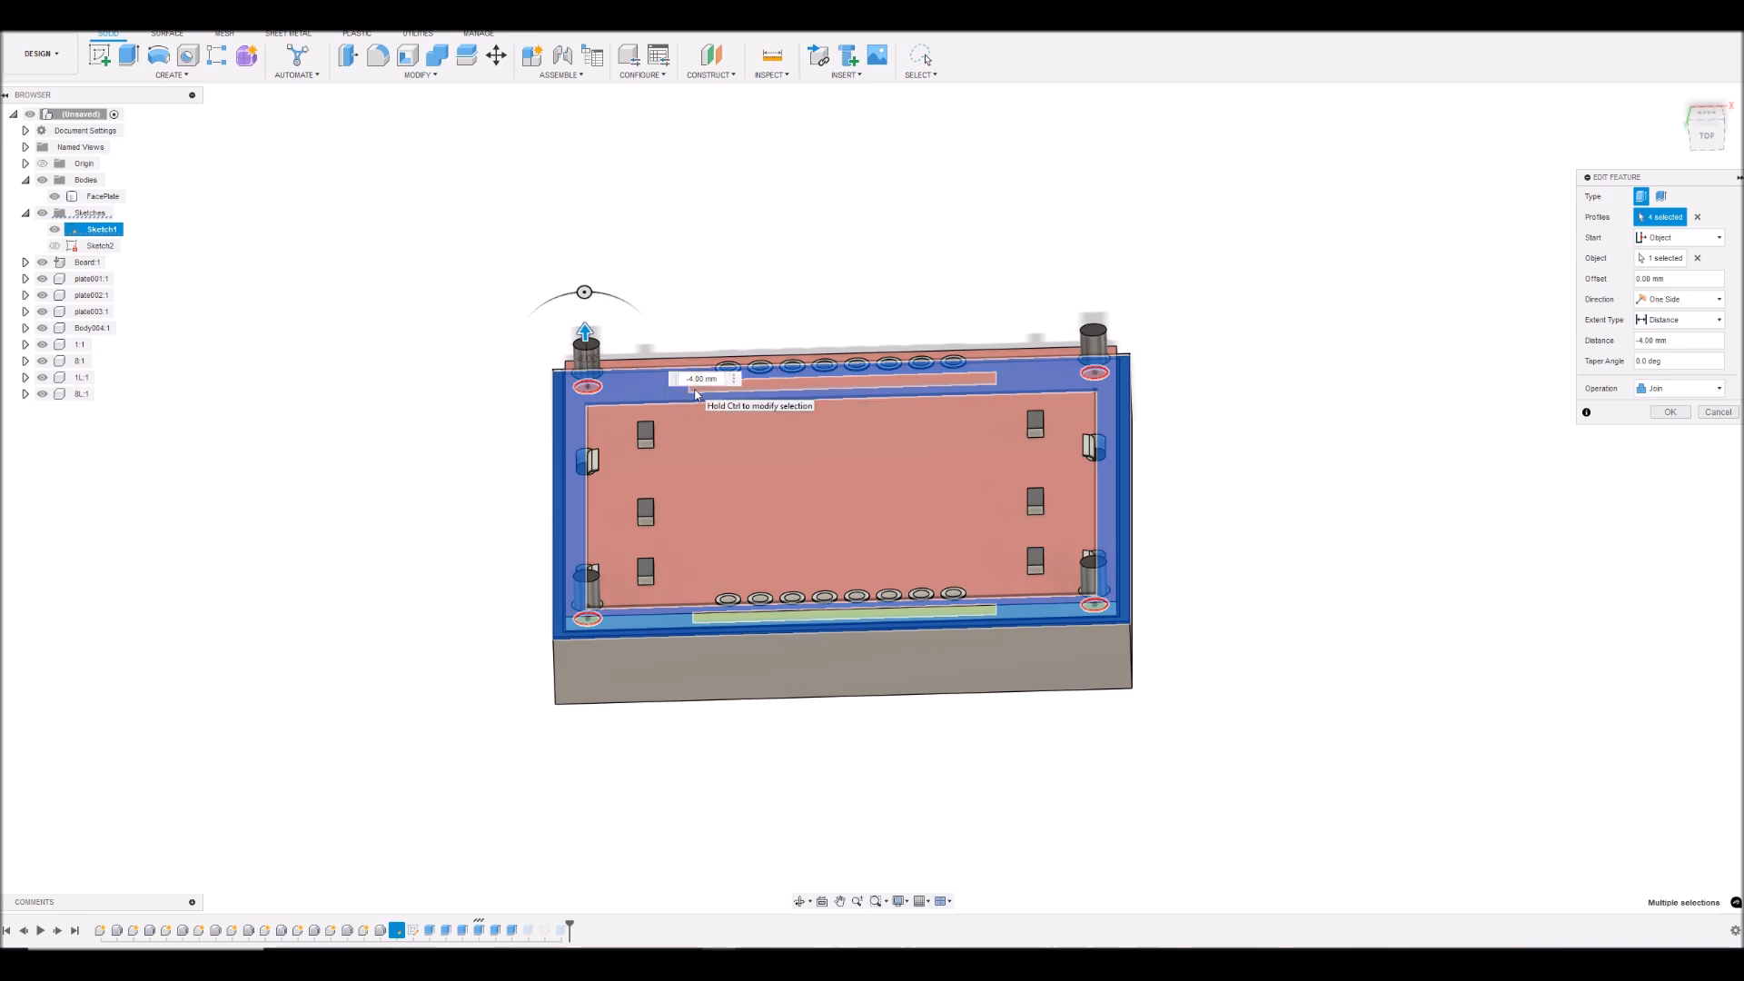
pyautogui.click(1670, 412)
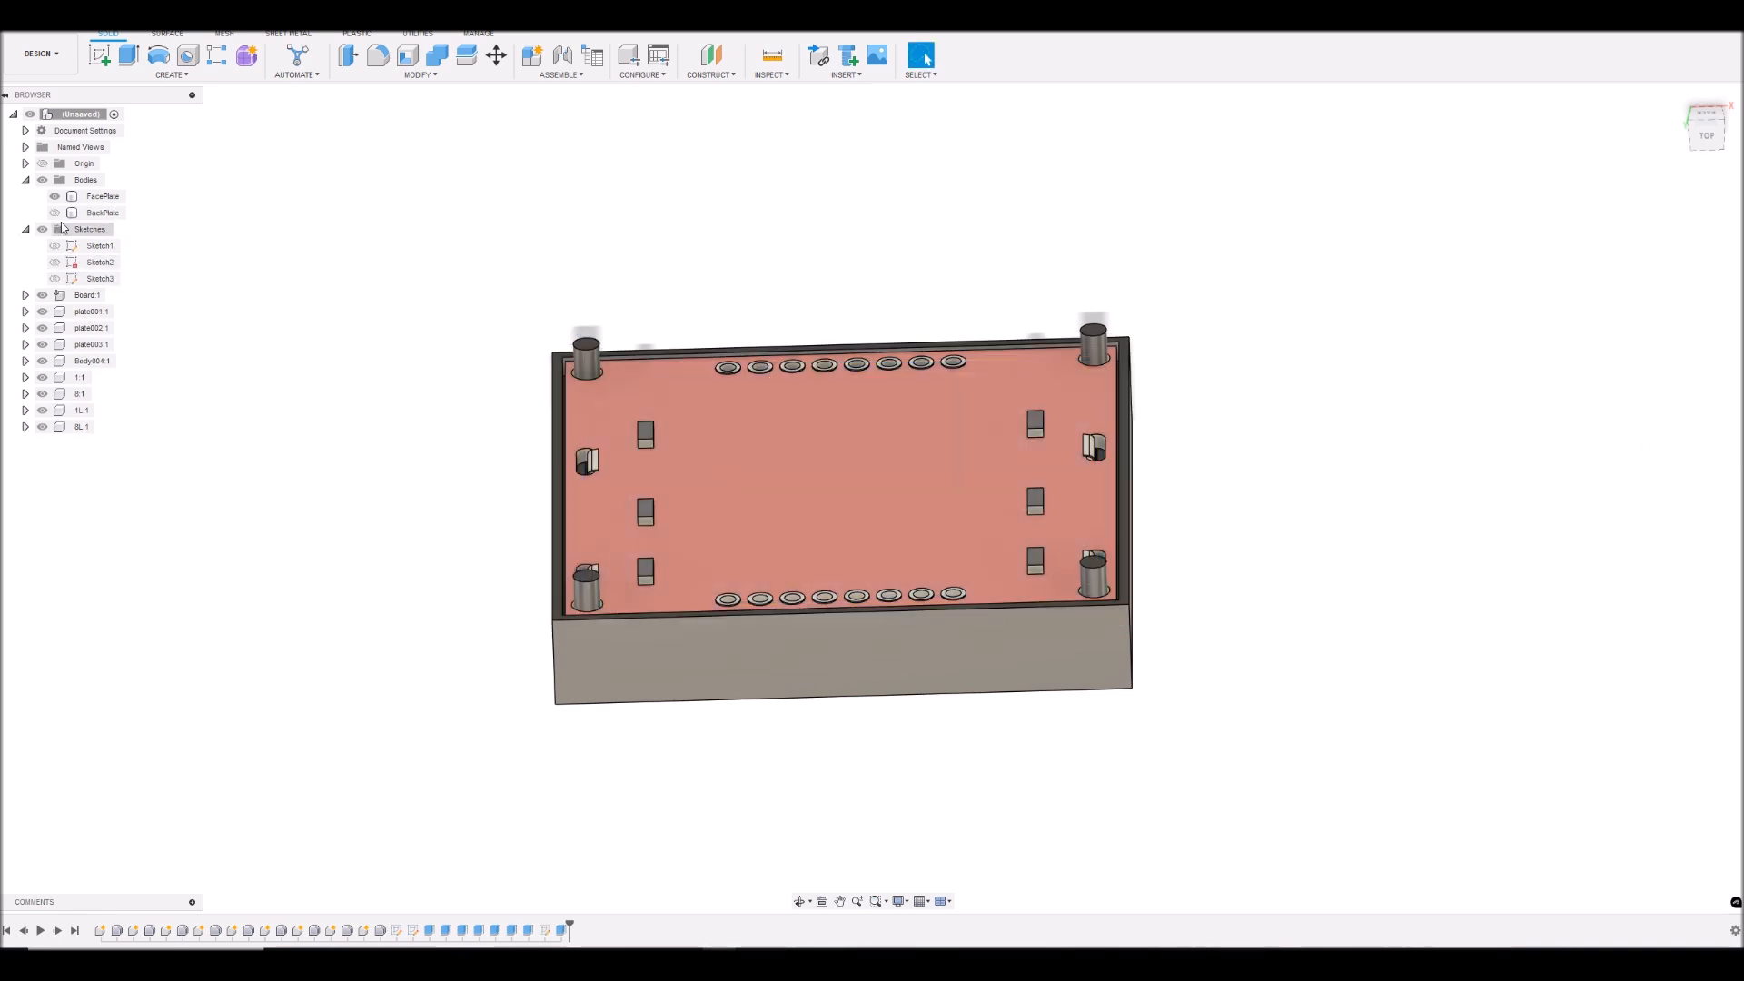
# - Show the BackPlate body and hide the FacePlate body, the board and all the other LCD components
pyautogui.click(54, 213)
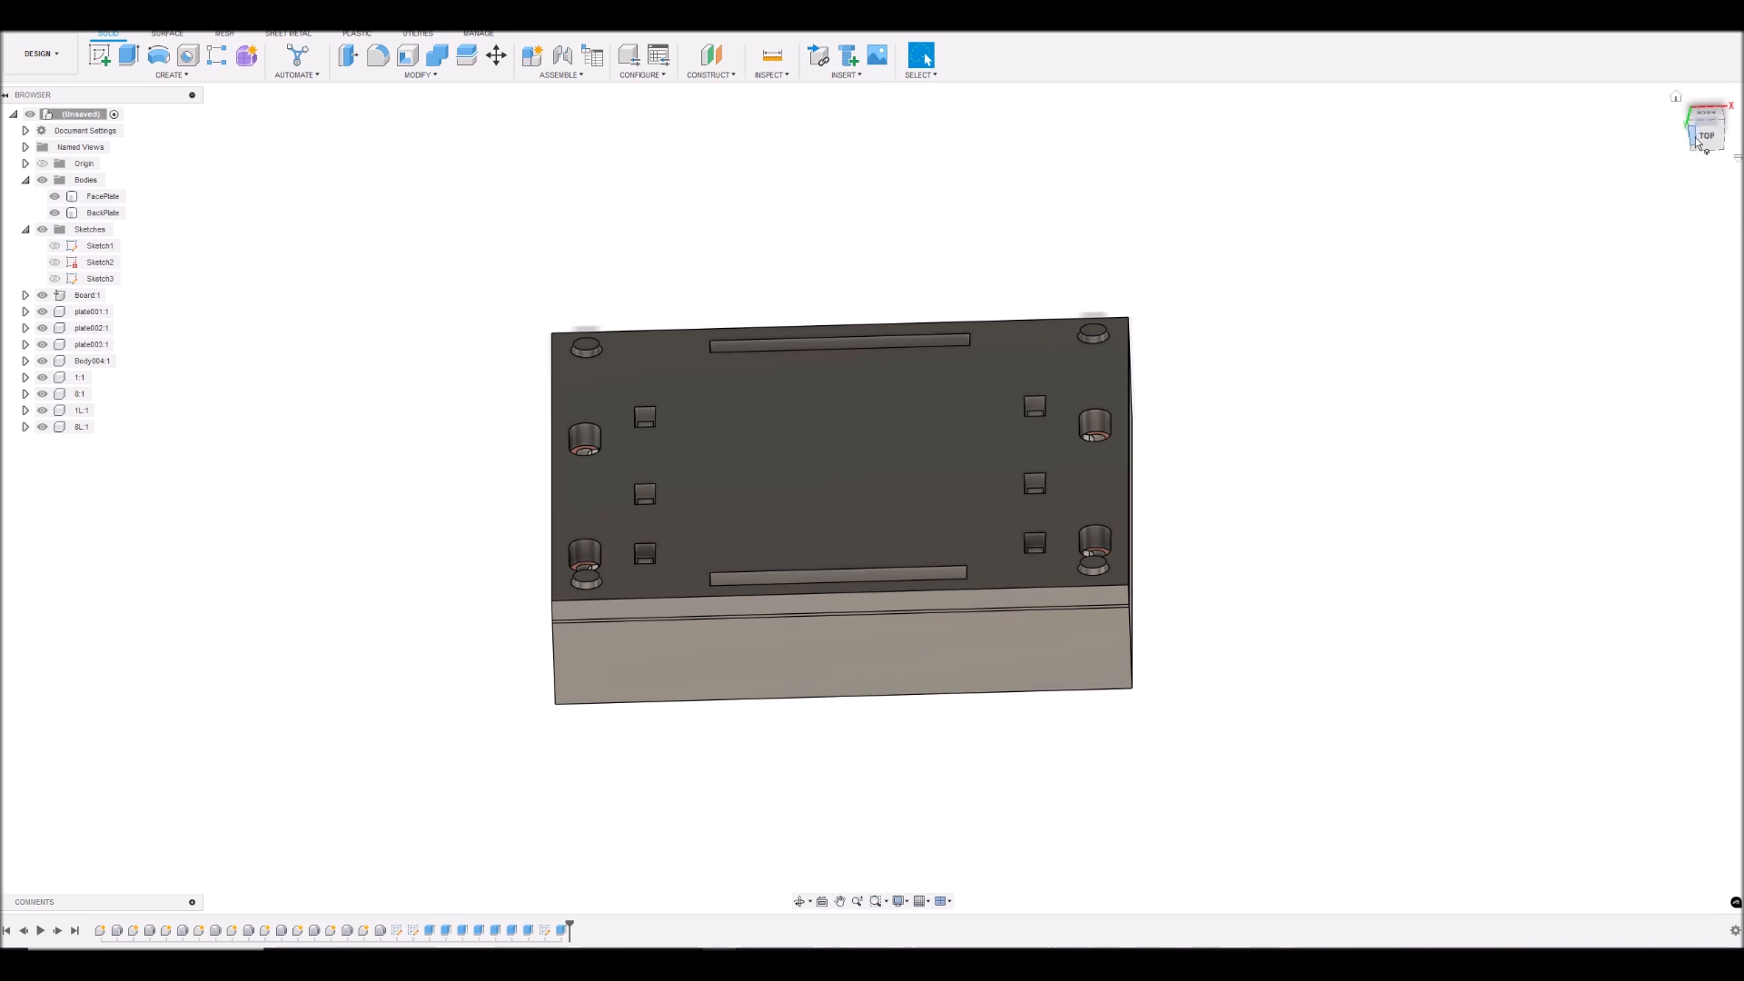
pyautogui.moveTo(1699, 127)
pyautogui.mouseDown()
pyautogui.moveTo(1700, 268)
pyautogui.moveTo(1706, 122)
pyautogui.moveTo(1730, 214)
pyautogui.moveTo(1693, 194)
pyautogui.moveTo(1707, 164)
pyautogui.moveTo(1712, 189)
pyautogui.mouseUp()
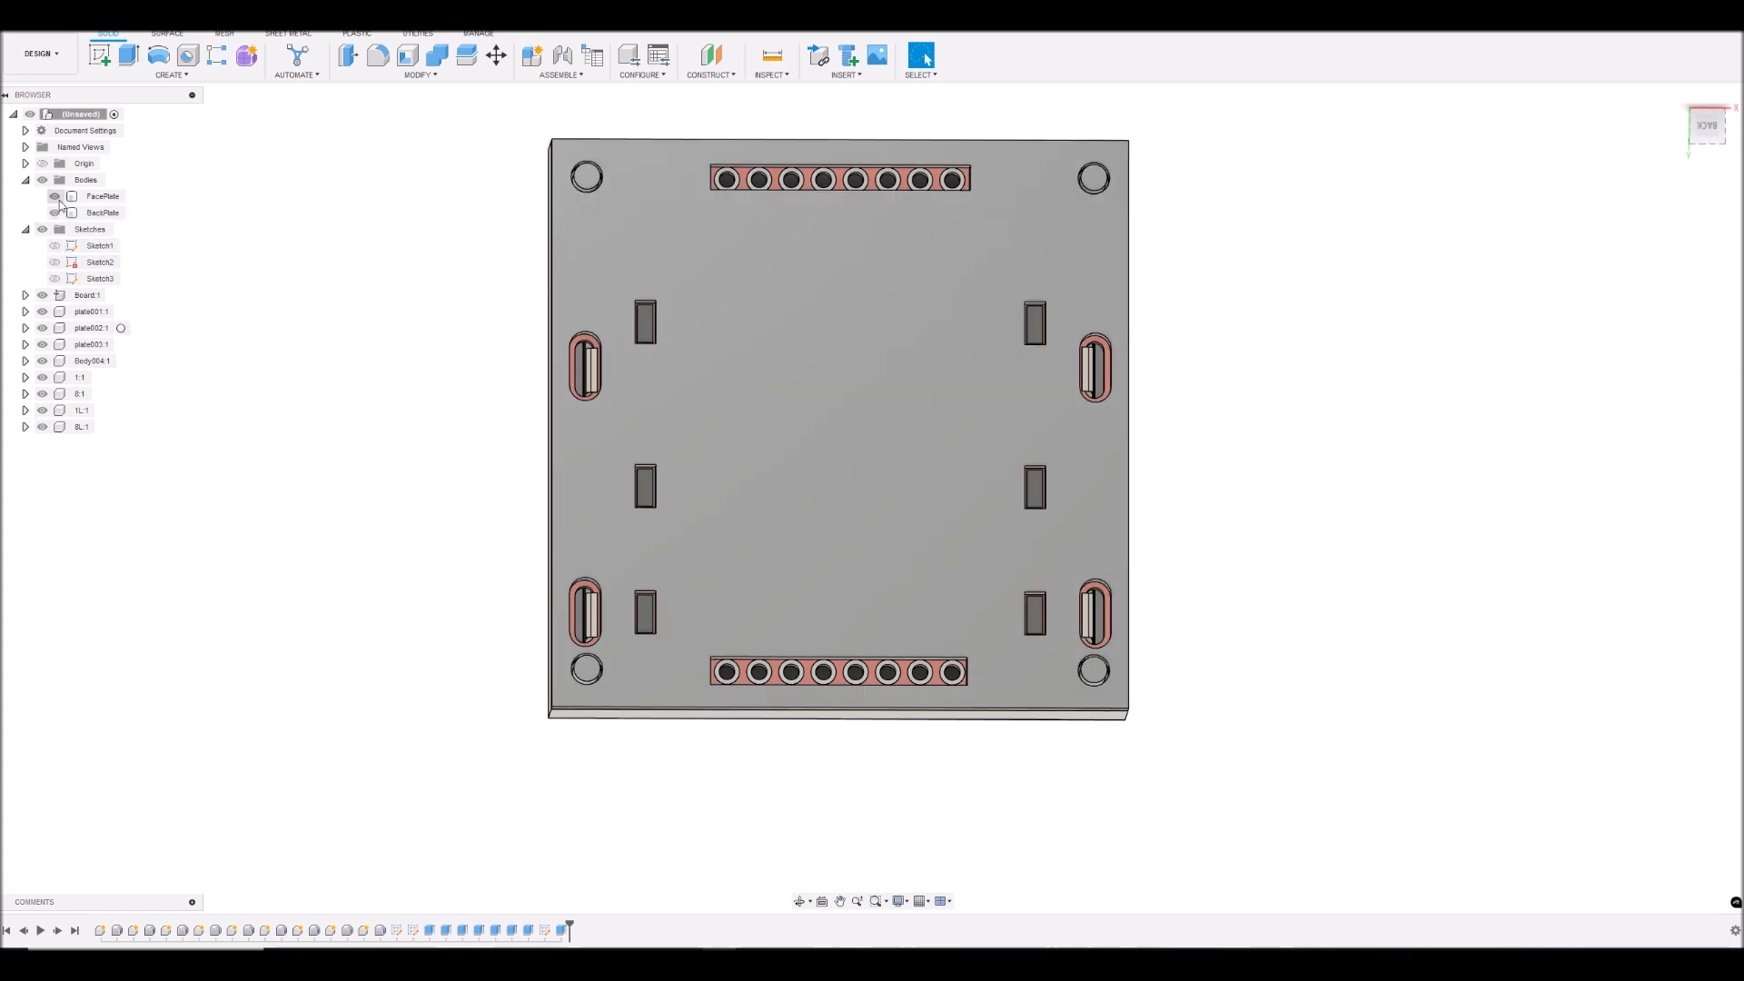
pyautogui.click(55, 196)
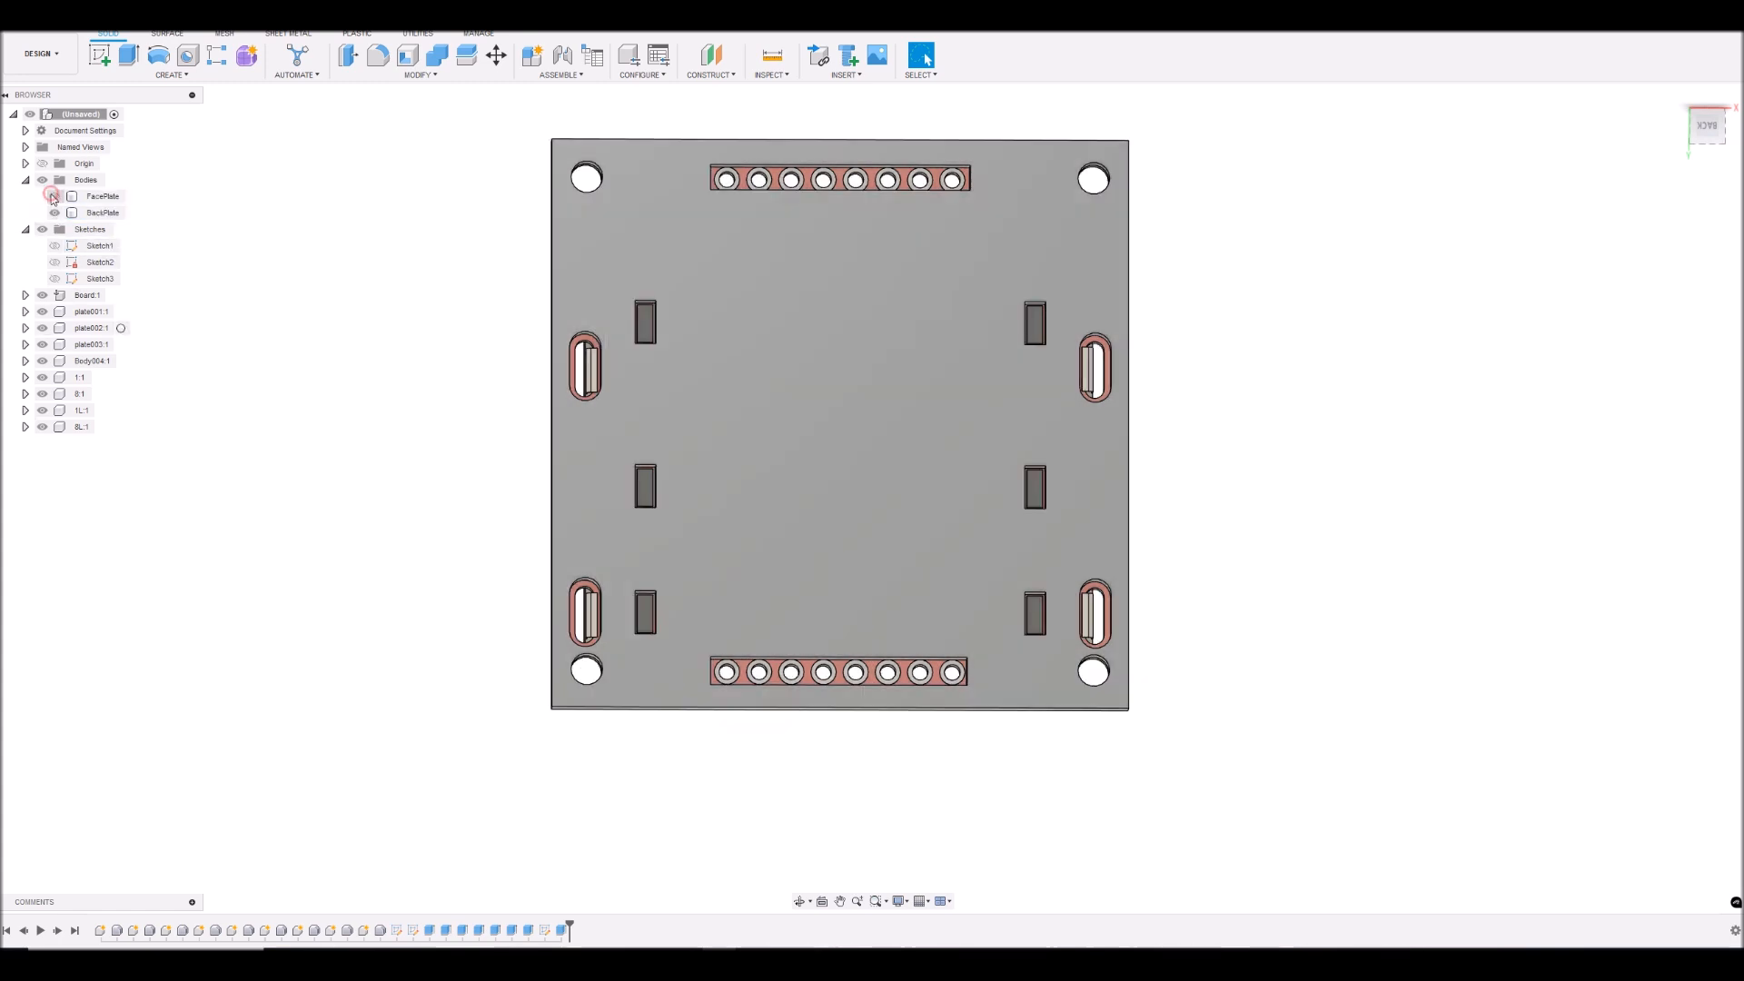
pyautogui.click(42, 296)
pyautogui.click(43, 312)
pyautogui.click(43, 328)
pyautogui.click(43, 344)
pyautogui.click(43, 361)
pyautogui.click(43, 377)
pyautogui.click(43, 393)
pyautogui.click(43, 409)
pyautogui.click(43, 426)
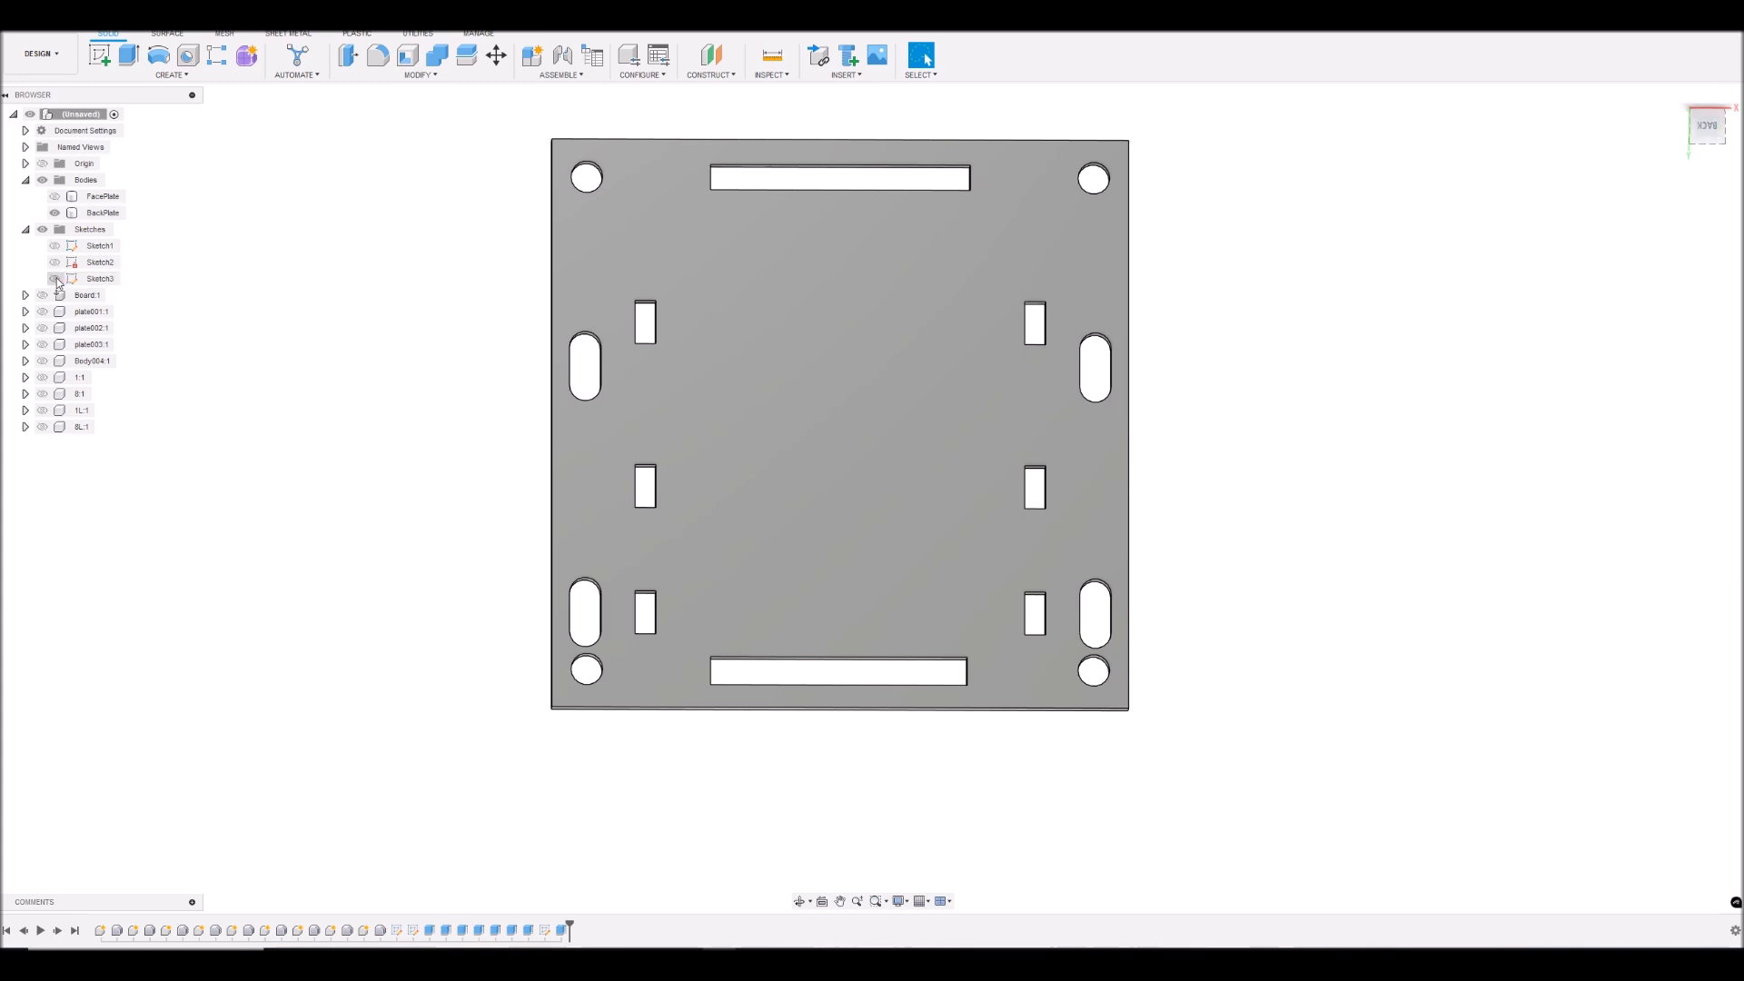
# - Show Sketch3 and select the inner and outer profiles of the back plate's upper-left slot and upper-left rectangular opening
pyautogui.click(55, 279)
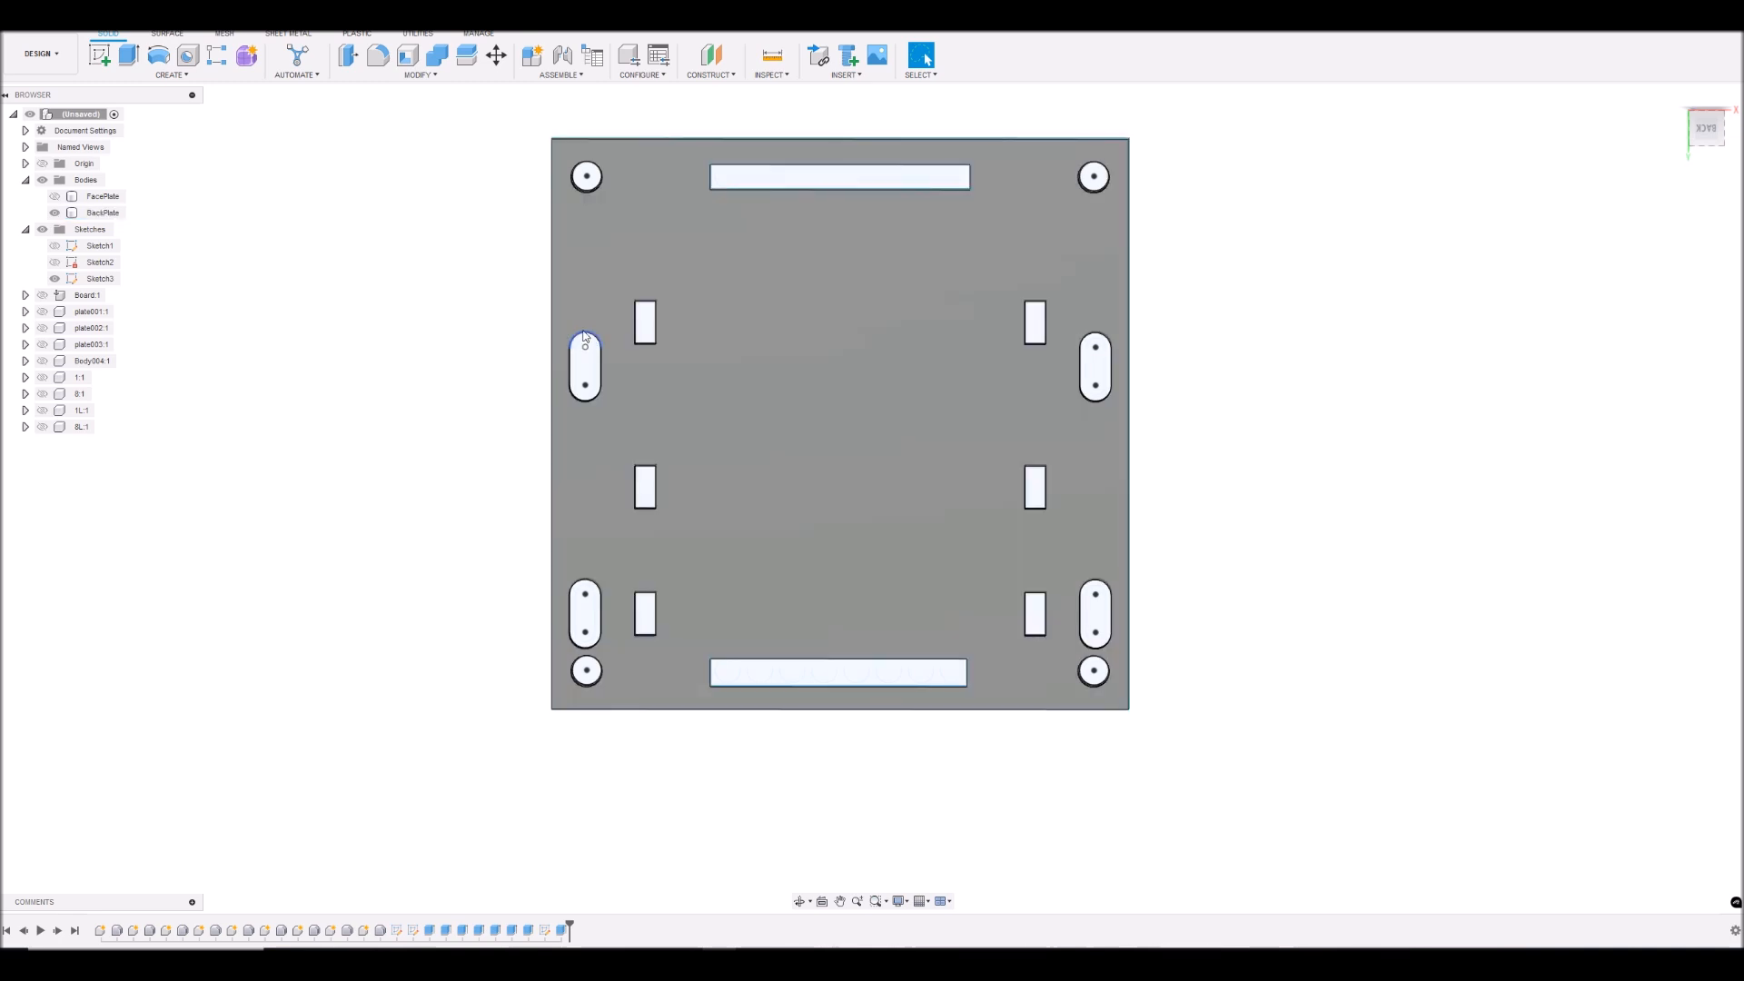
pyautogui.scroll(5, 588, 338)
pyautogui.scroll(-3, 595, 381)
pyautogui.click(600, 383)
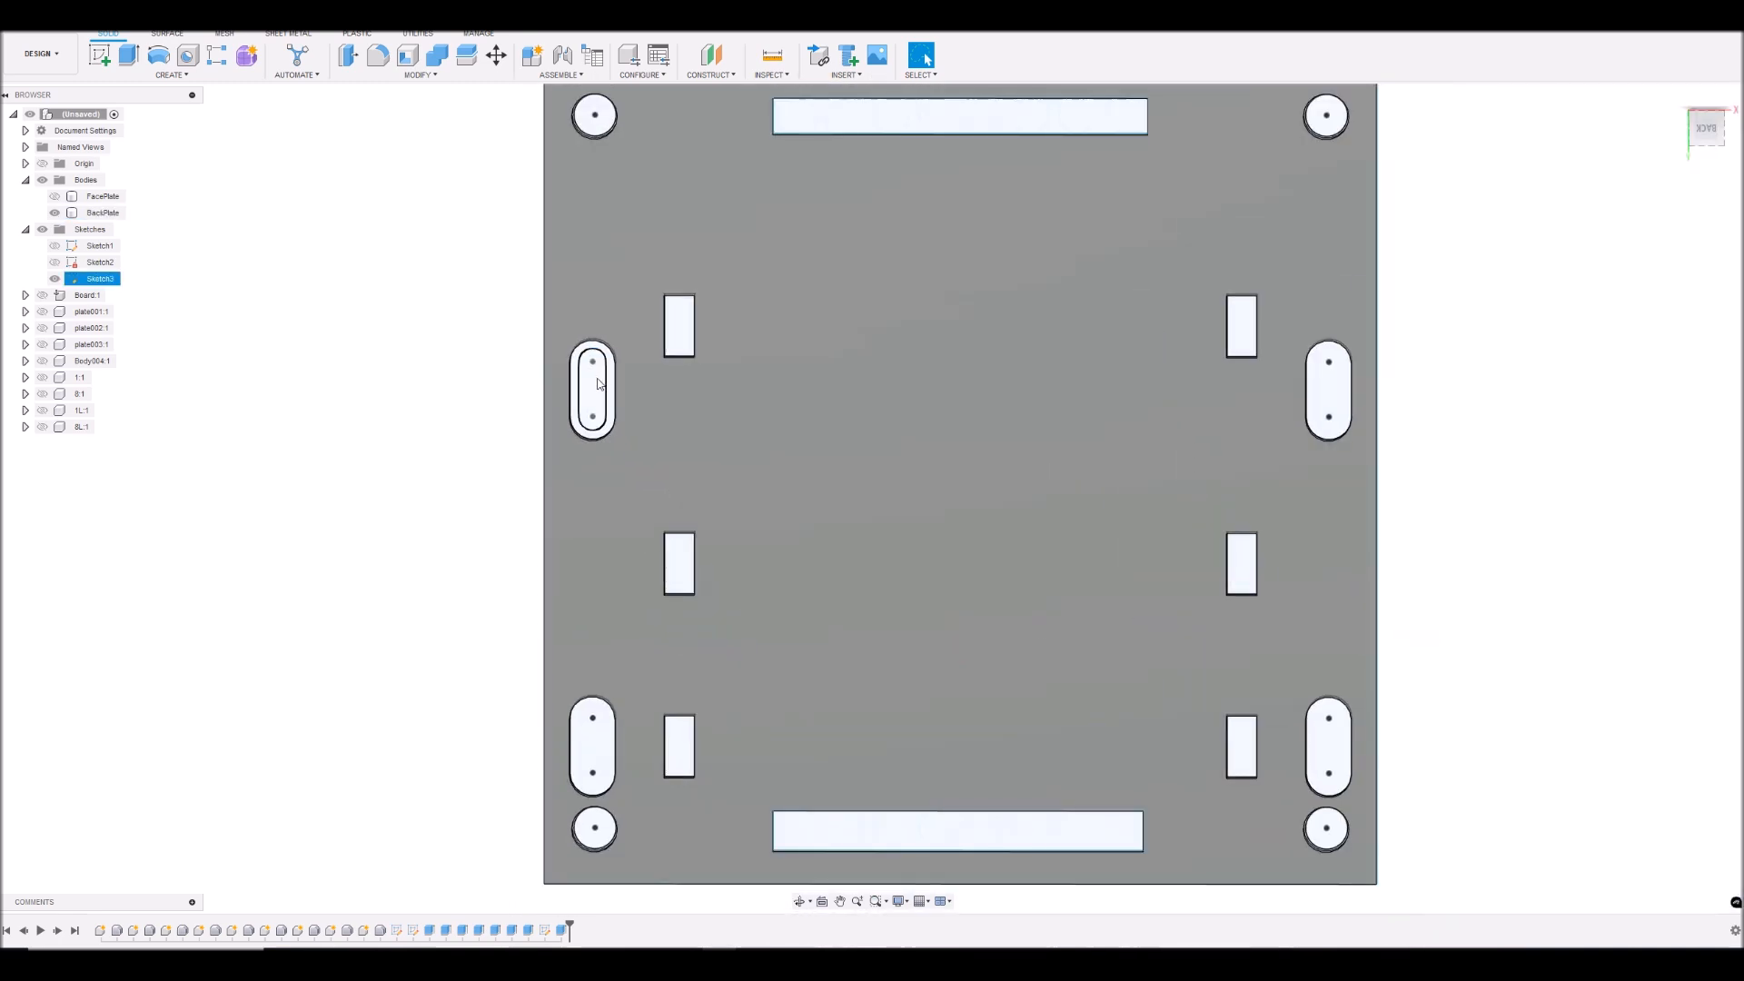
pyautogui.scroll(5, 600, 384)
pyautogui.click(586, 381)
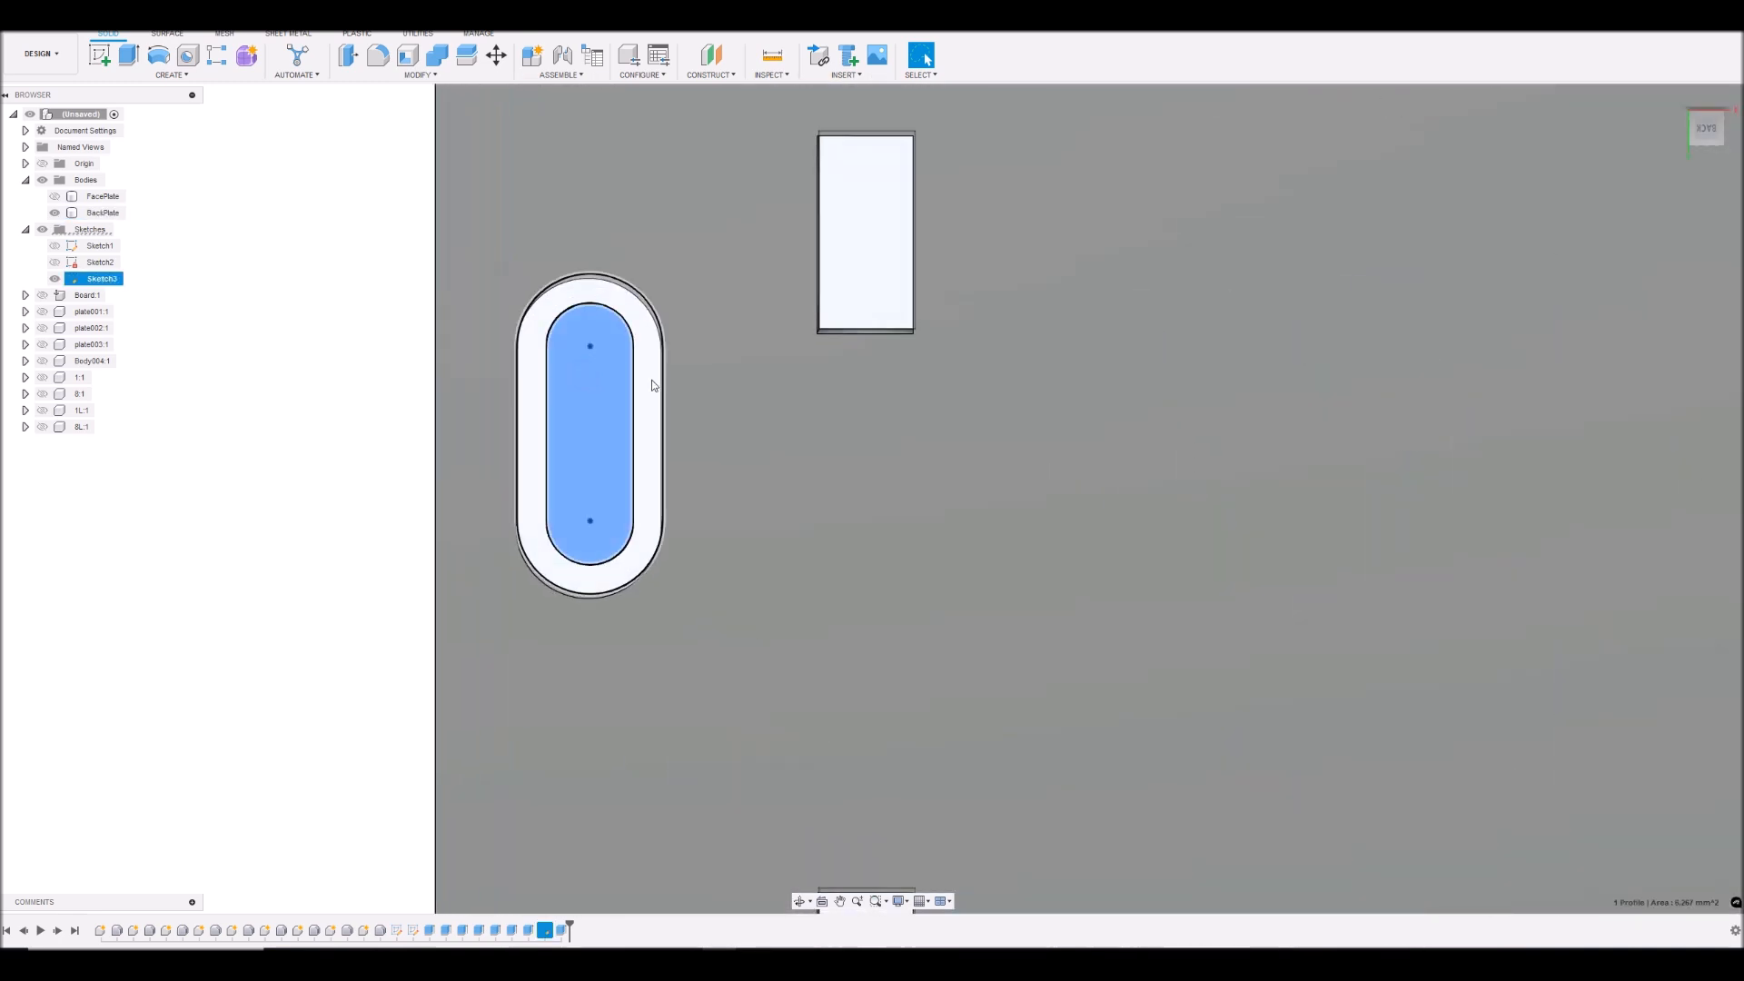
pyautogui.keyDown('shift'); pyautogui.click(651, 393); pyautogui.keyUp('shift')
pyautogui.keyDown('shift'); pyautogui.click(844, 238); pyautogui.keyUp('shift')
pyautogui.keyDown('shift'); pyautogui.click(914, 257); pyautogui.keyUp('shift')
pyautogui.keyDown('shift'); pyautogui.click(909, 256); pyautogui.keyUp('shift')
pyautogui.scroll(-1, 902, 258)
pyautogui.scroll(-6, 989, 292)
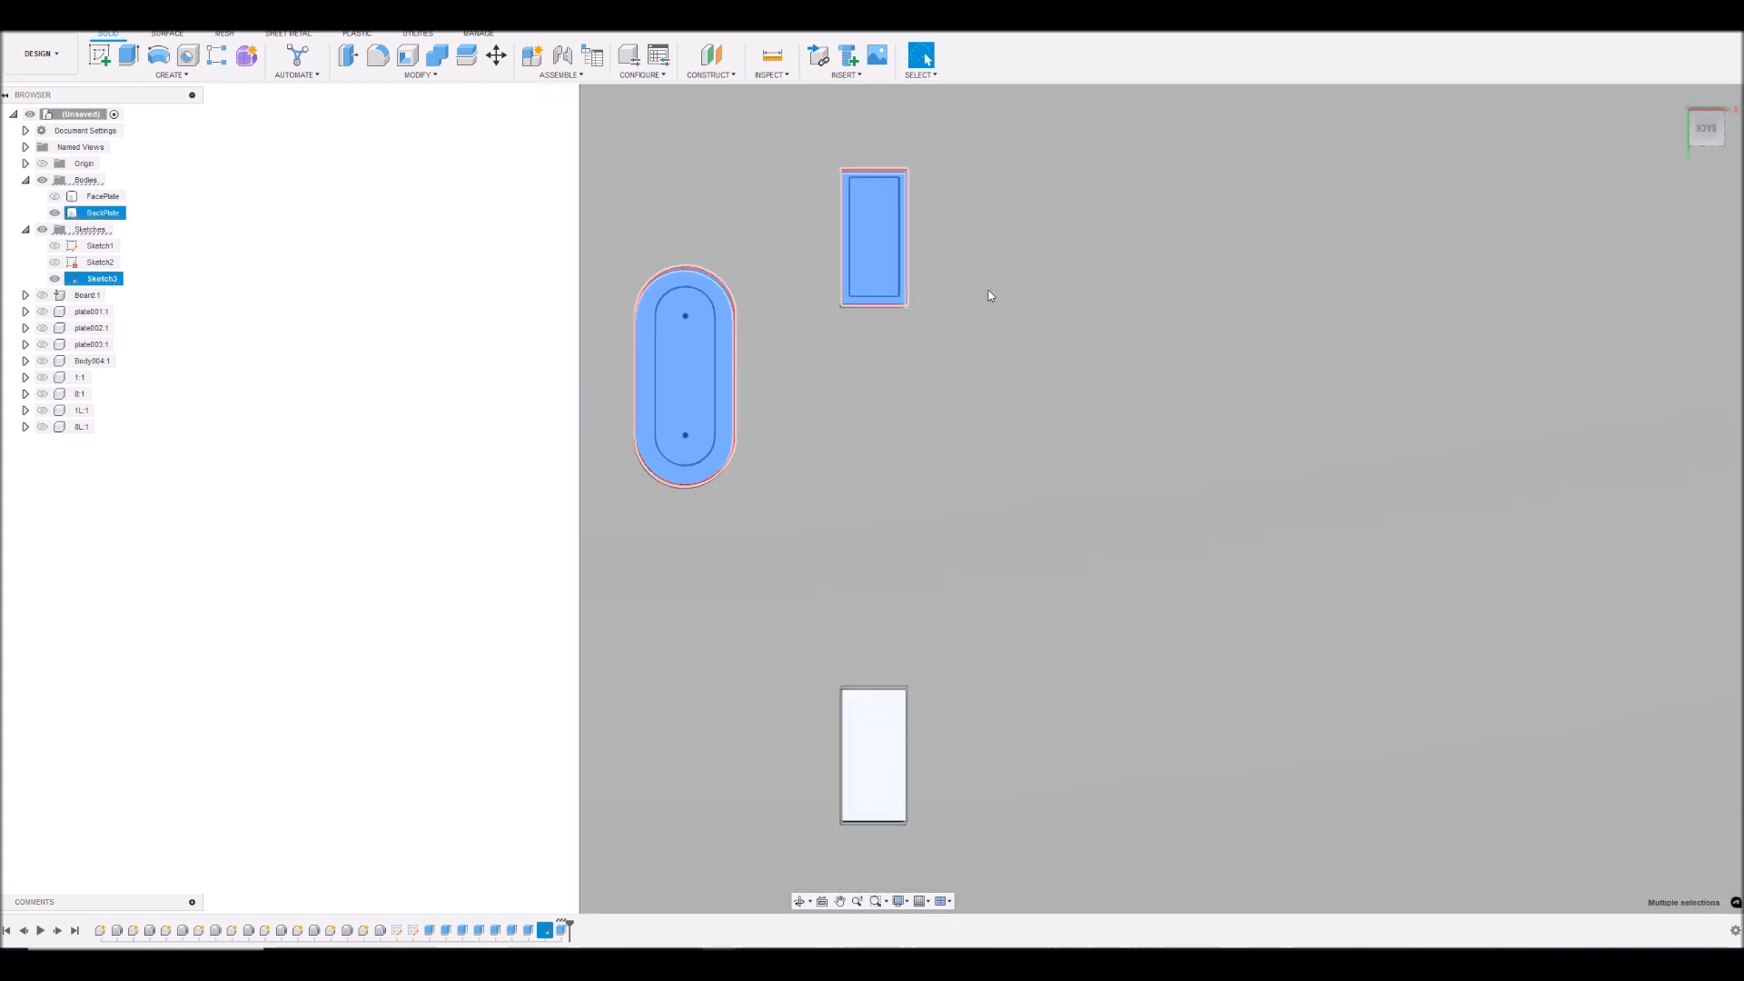
# - Add the inner and outer profiles of the upper-right rectangular opening and slot to the selection
pyautogui.scroll(5, 993, 281)
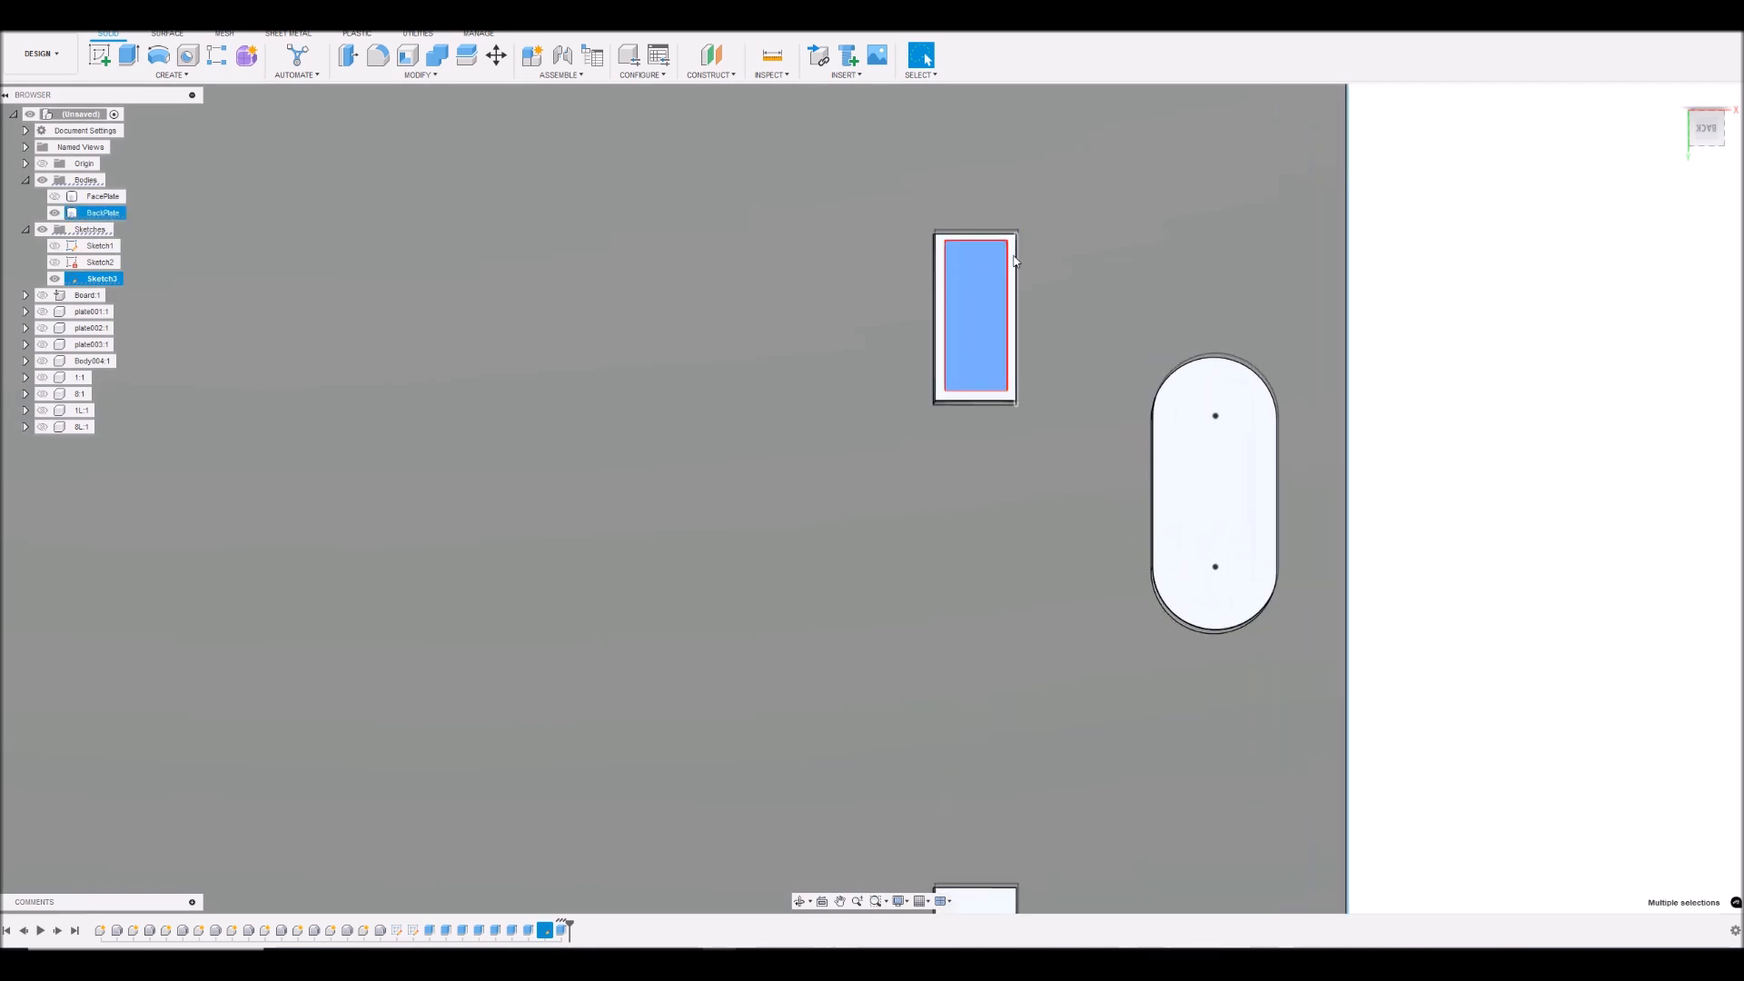
pyautogui.scroll(3, 1013, 256)
pyautogui.keyDown('shift'); pyautogui.click(1014, 259); pyautogui.keyUp('shift')
pyautogui.keyDown('shift'); pyautogui.click(1505, 541); pyautogui.keyUp('shift')
pyautogui.scroll(-8, 1447, 591)
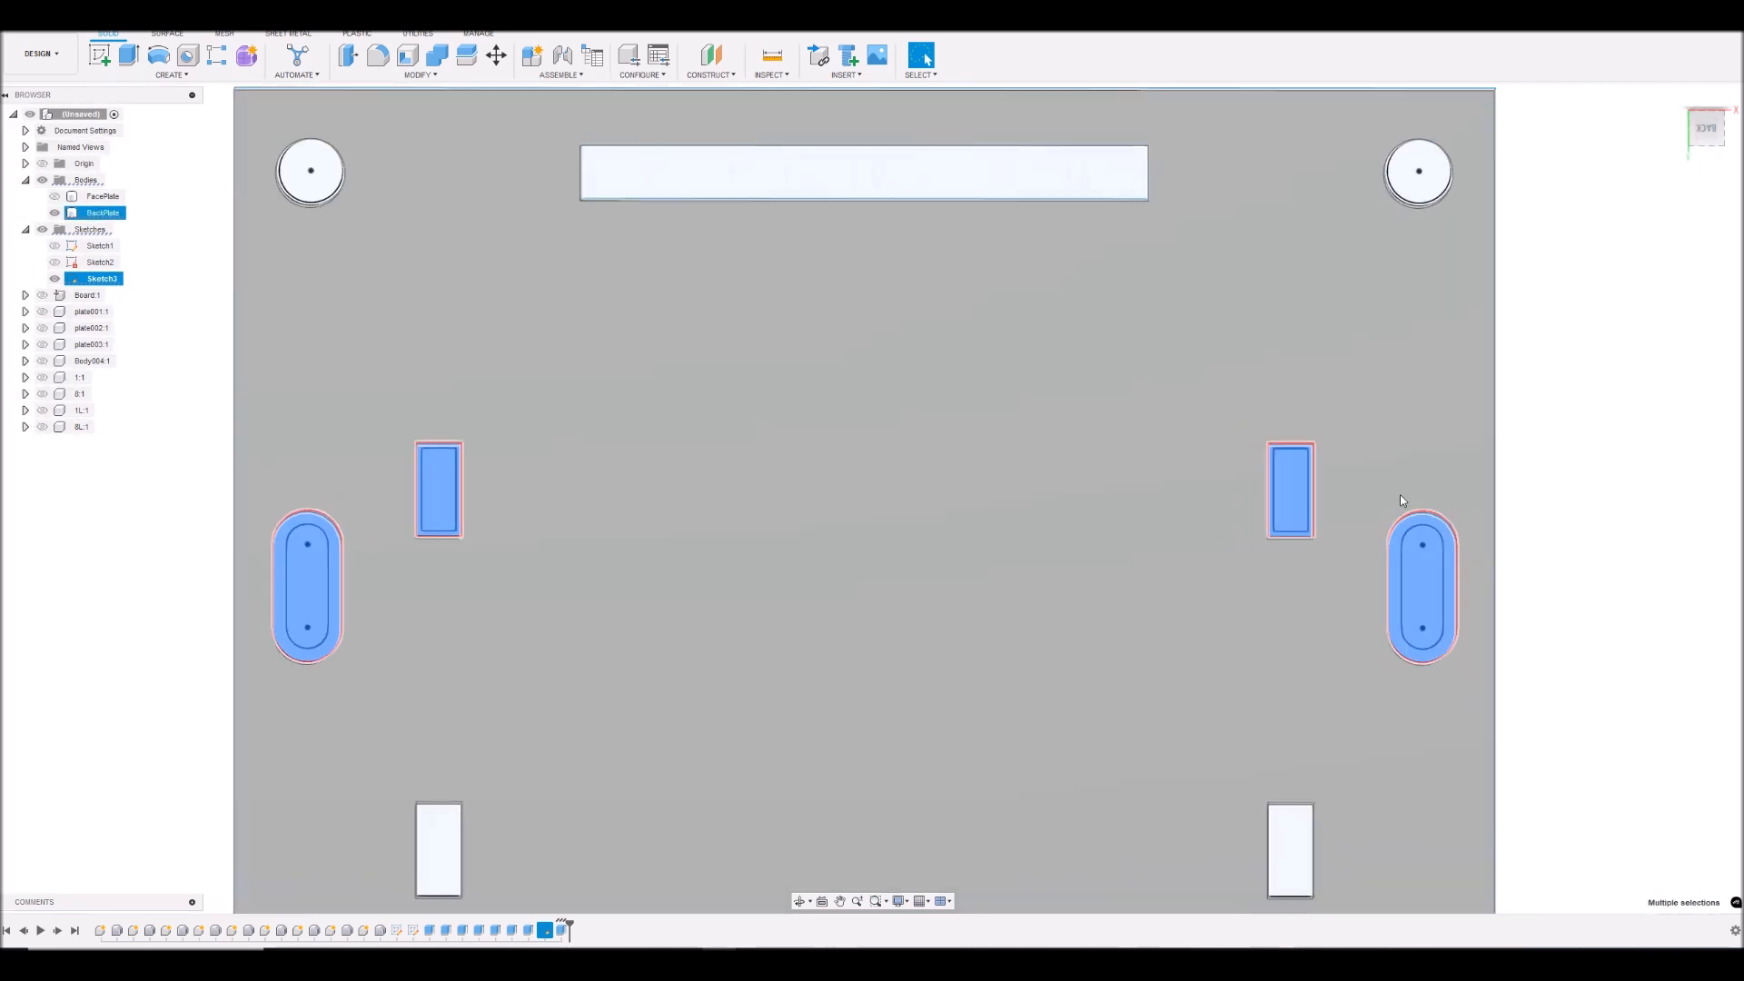
# - Add both profiles of the middle-right rectangular opening to the selection
pyautogui.scroll(6, 1357, 647)
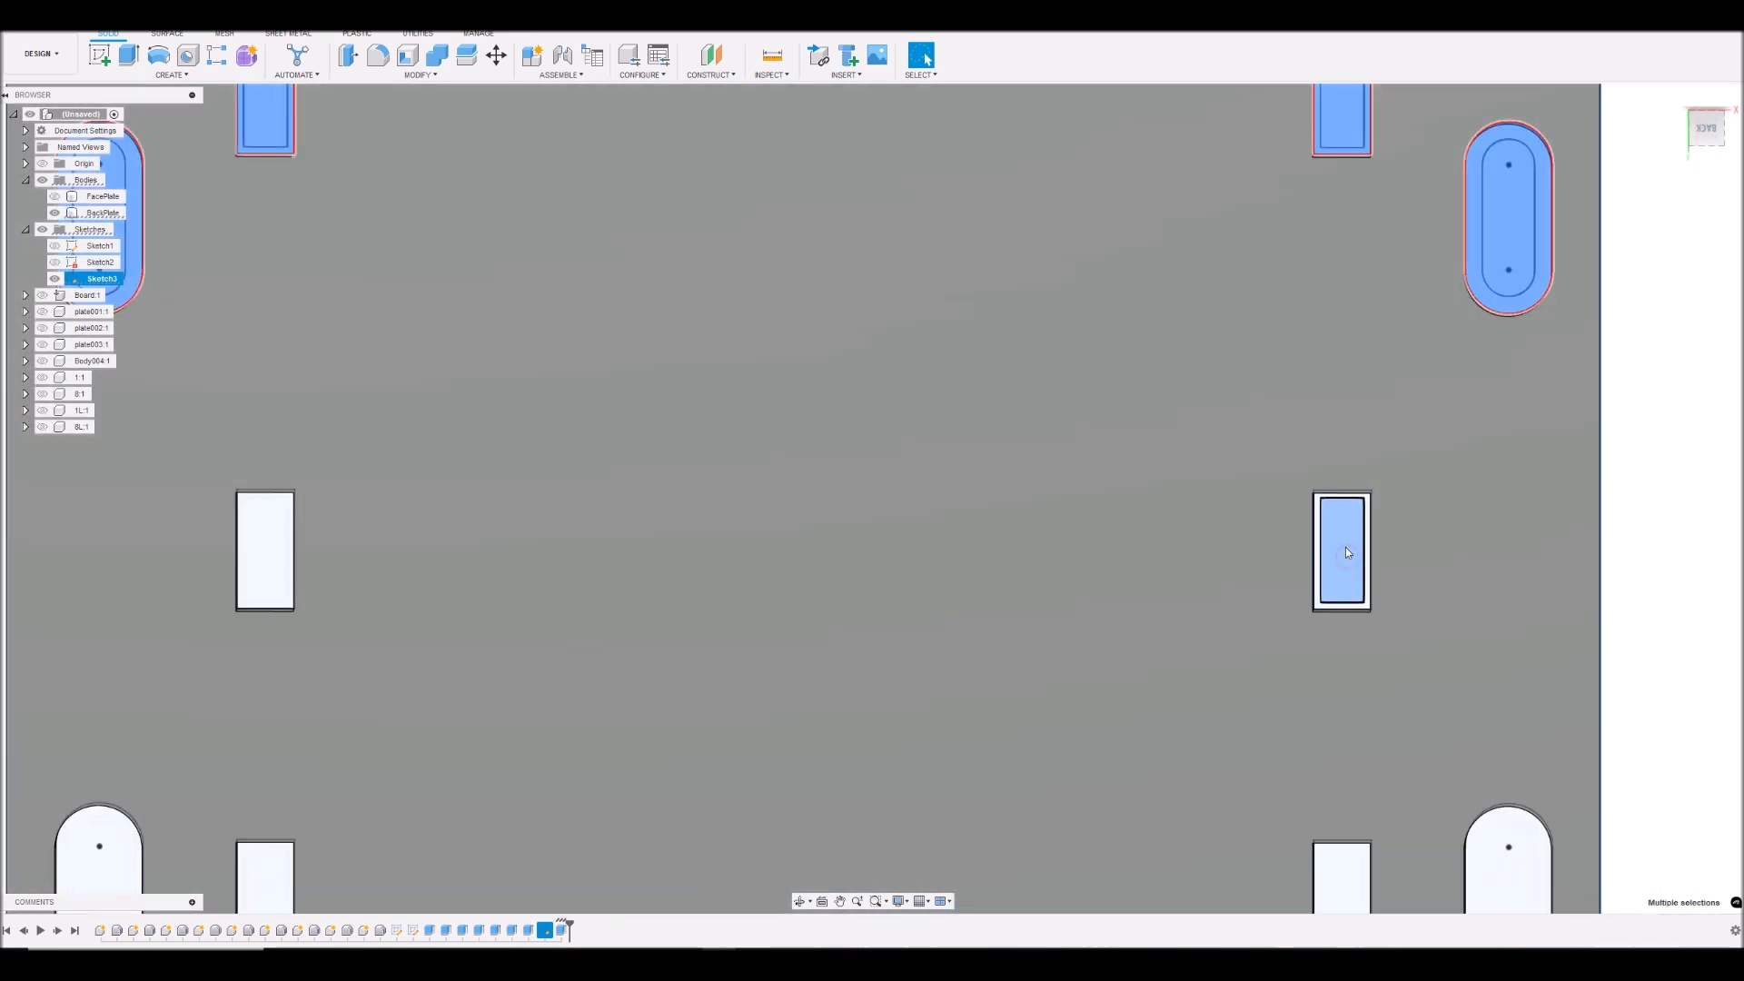
pyautogui.scroll(4, 1345, 549)
pyautogui.keyDown('shift'); pyautogui.click(1309, 557); pyautogui.keyUp('shift')
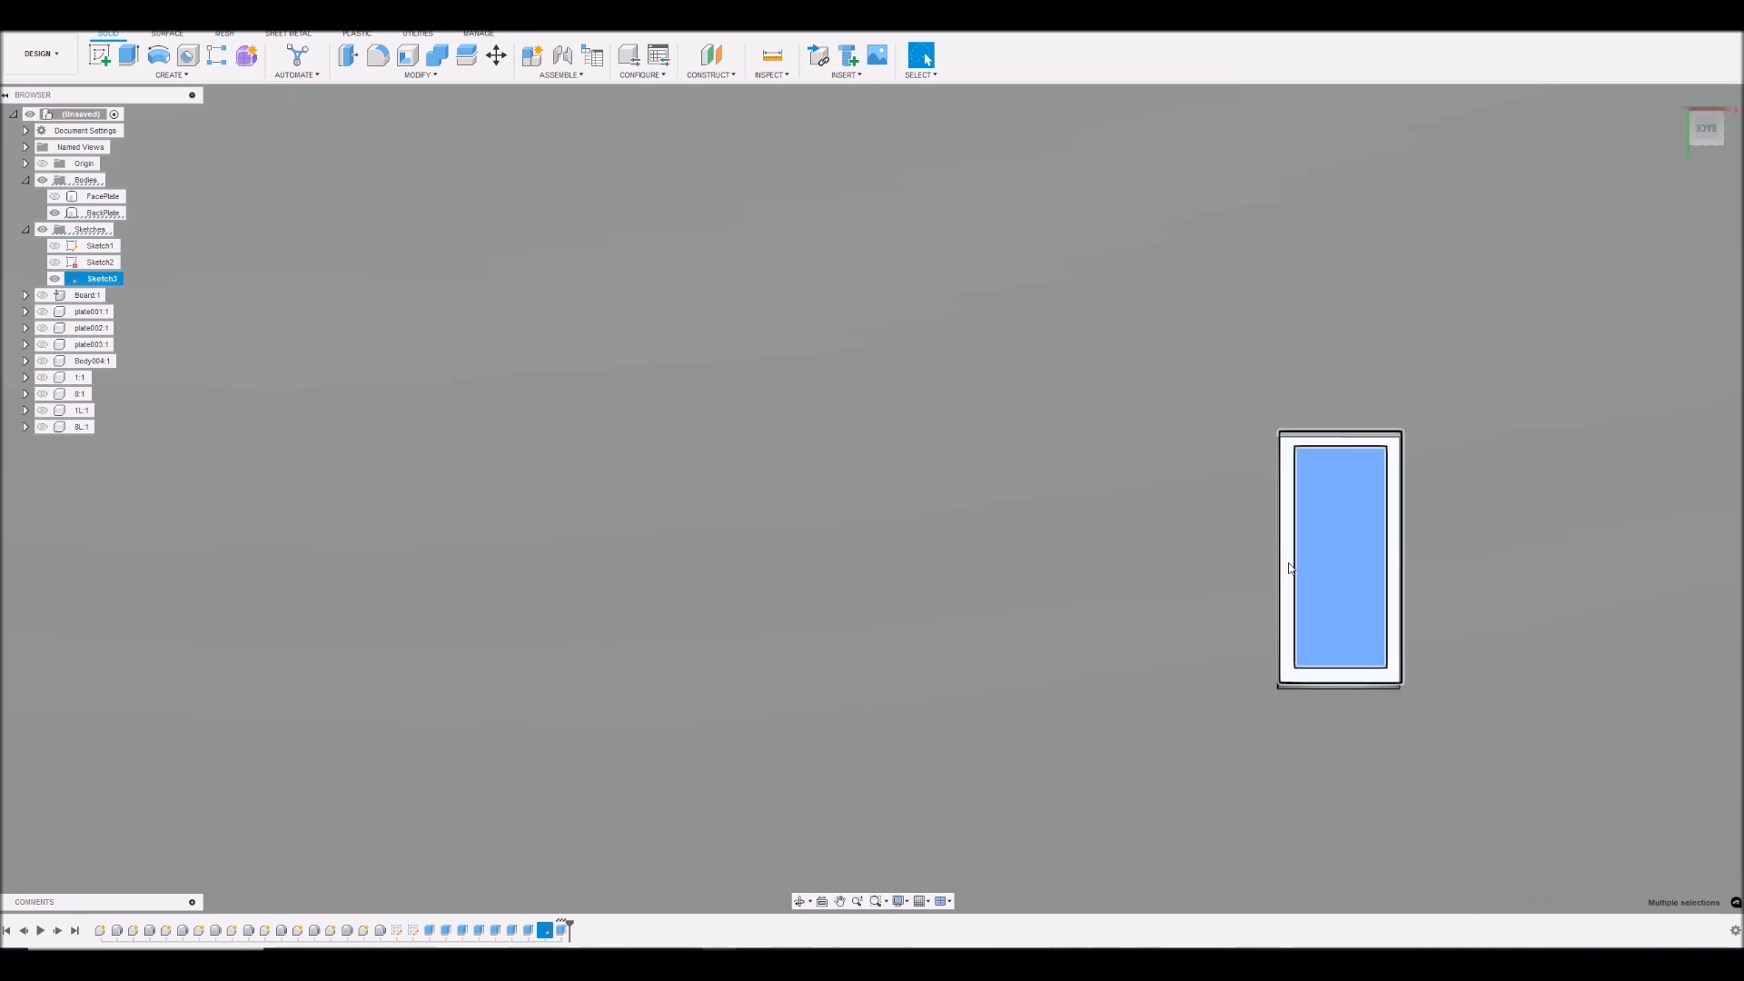
pyautogui.keyDown('shift'); pyautogui.click(1287, 565); pyautogui.keyUp('shift')
pyautogui.scroll(-3, 1301, 582)
pyautogui.scroll(-4, 1306, 595)
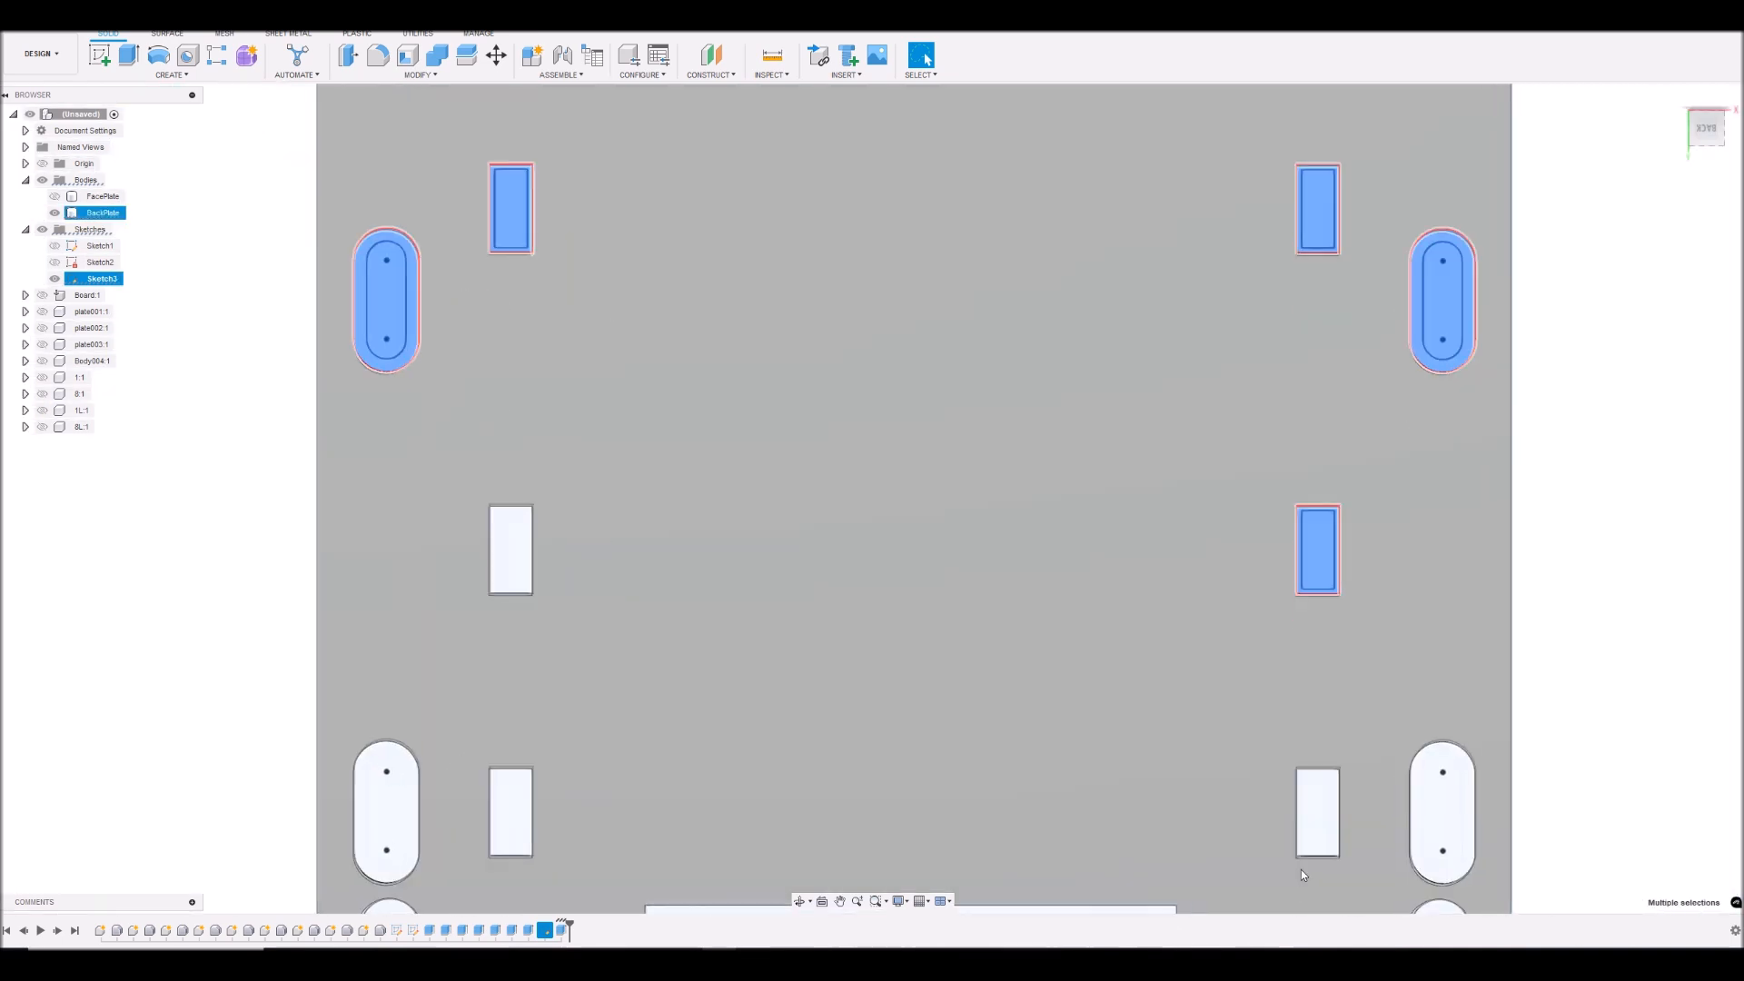
# - Add the inner and outer profiles of the lower-right rectangular opening and slot to the selection
pyautogui.scroll(6, 1306, 824)
pyautogui.keyDown('shift'); pyautogui.click(1323, 742); pyautogui.keyUp('shift')
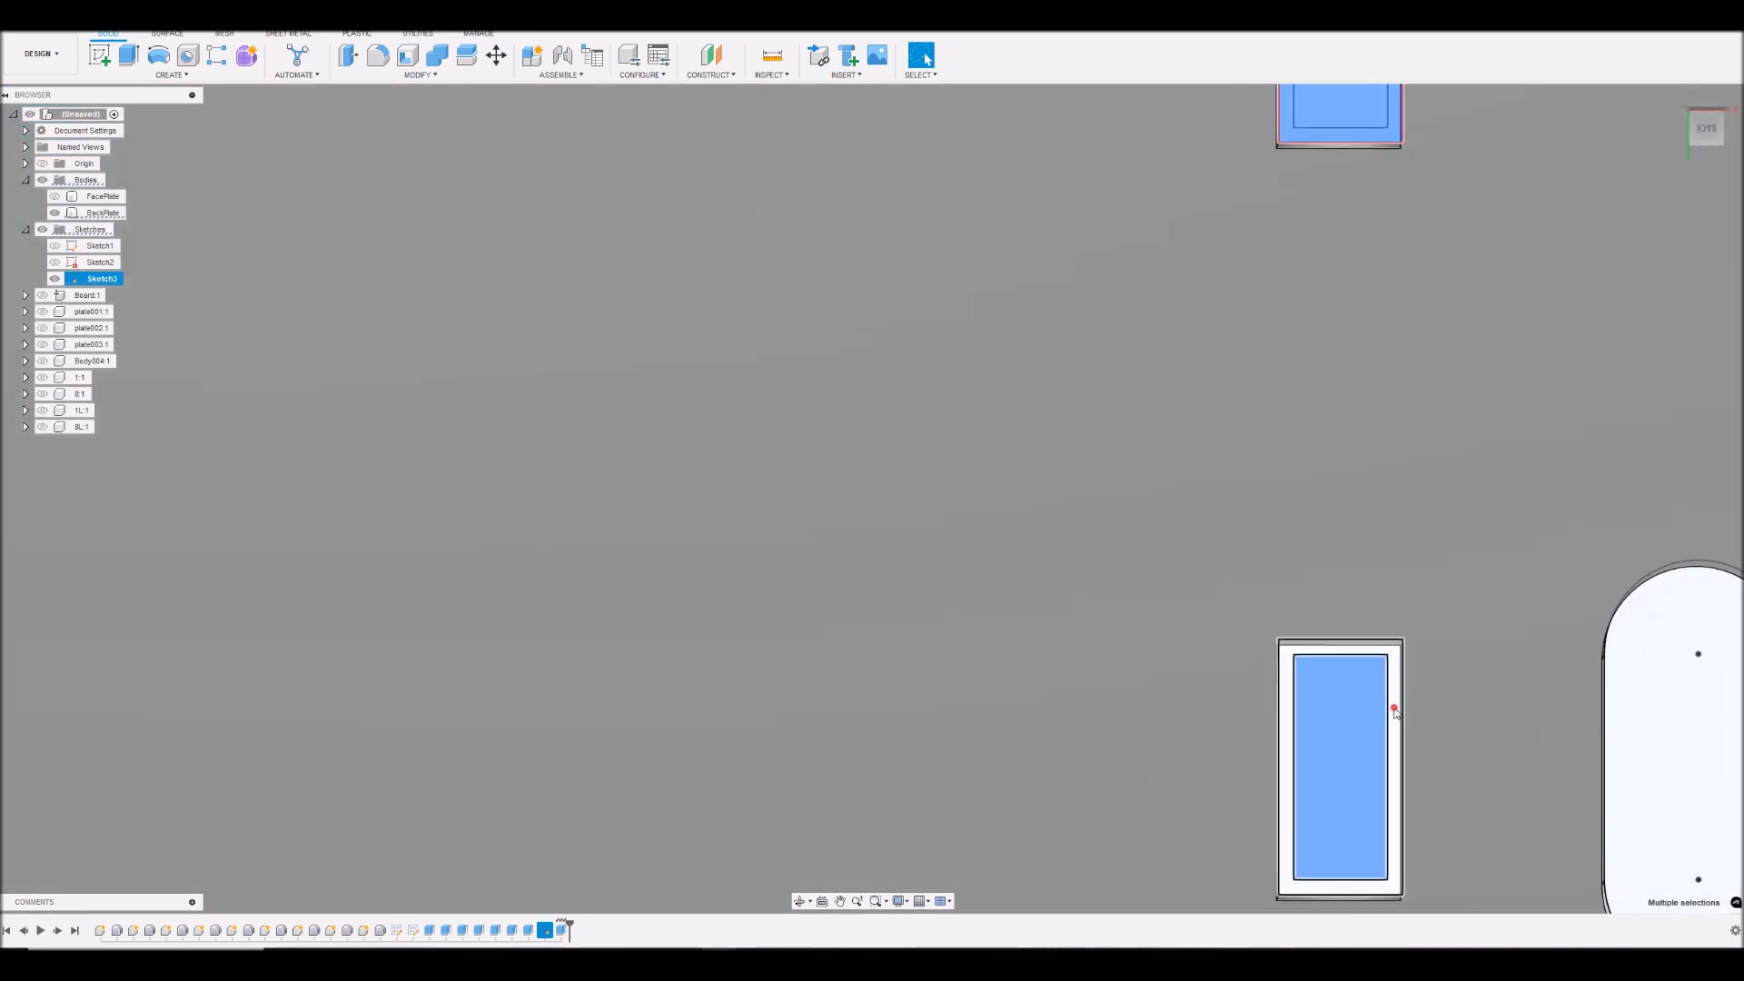
pyautogui.keyDown('shift'); pyautogui.click(1396, 713); pyautogui.keyUp('shift')
pyautogui.scroll(-4, 1396, 713)
pyautogui.scroll(4, 1596, 709)
pyautogui.keyDown('shift'); pyautogui.click(1501, 732); pyautogui.keyUp('shift')
# - Add both profiles of the middle-left rectangular opening to the selection
pyautogui.scroll(-5, 1133, 612)
pyautogui.scroll(5, 732, 597)
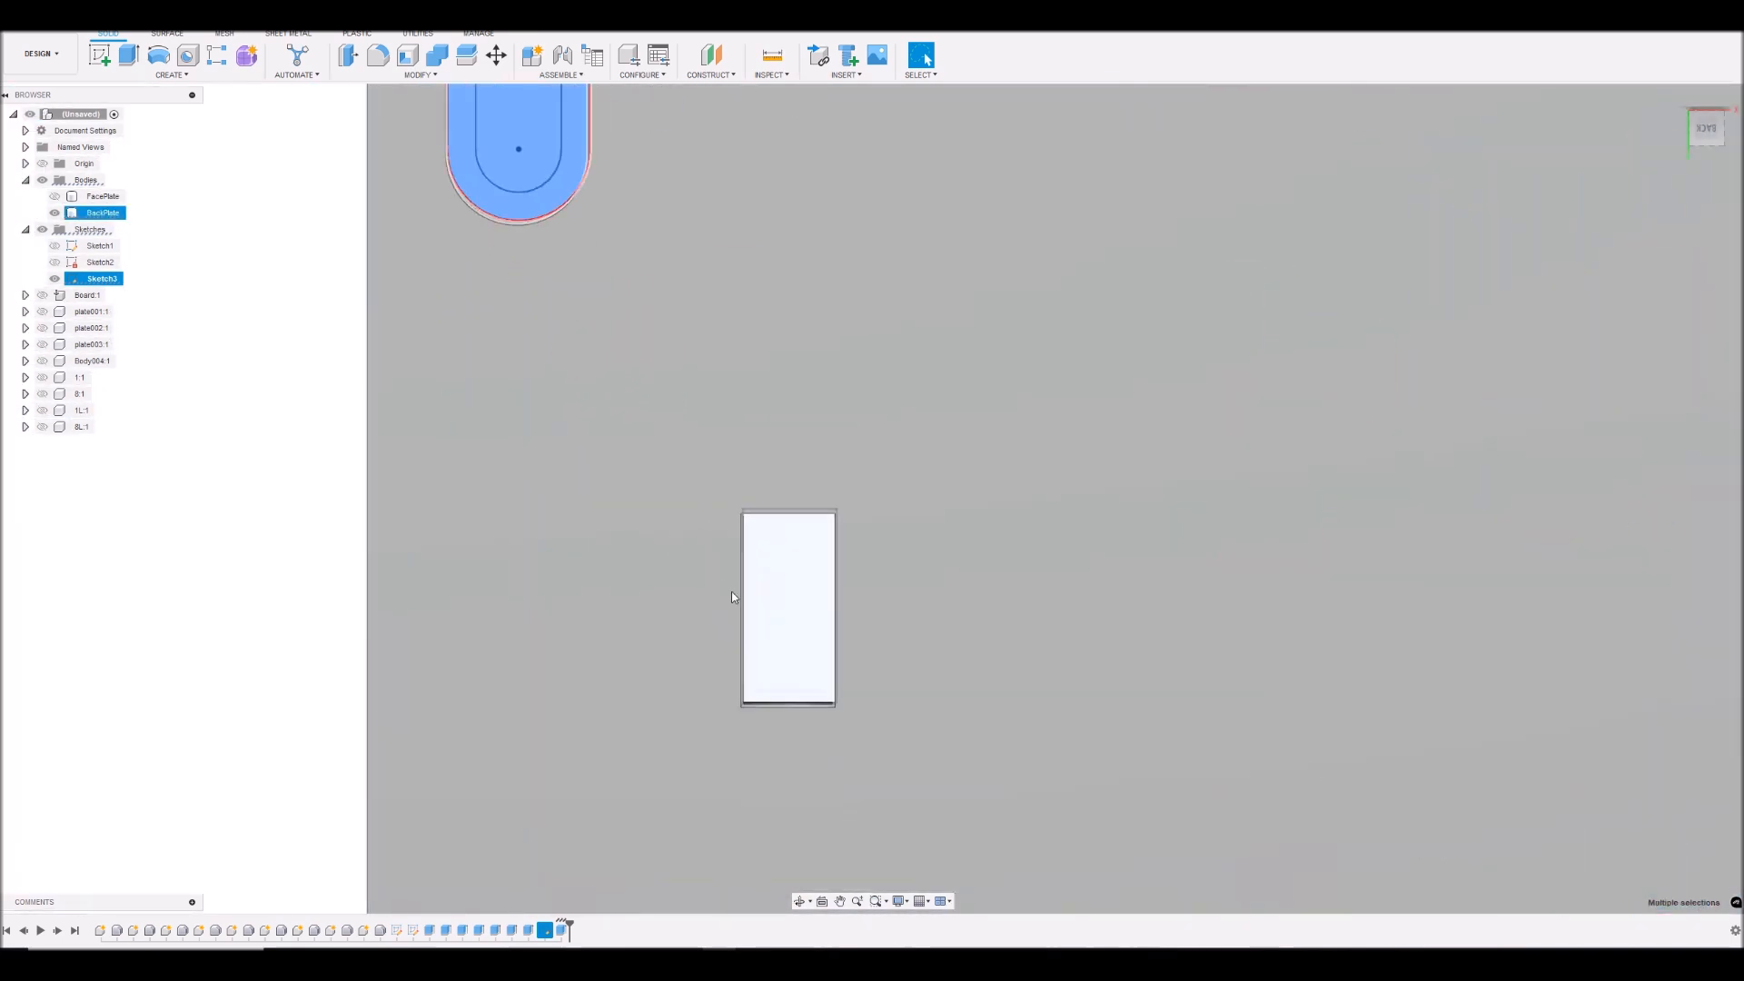
pyautogui.keyDown('shift'); pyautogui.click(774, 586); pyautogui.keyUp('shift')
pyautogui.scroll(-2, 763, 614)
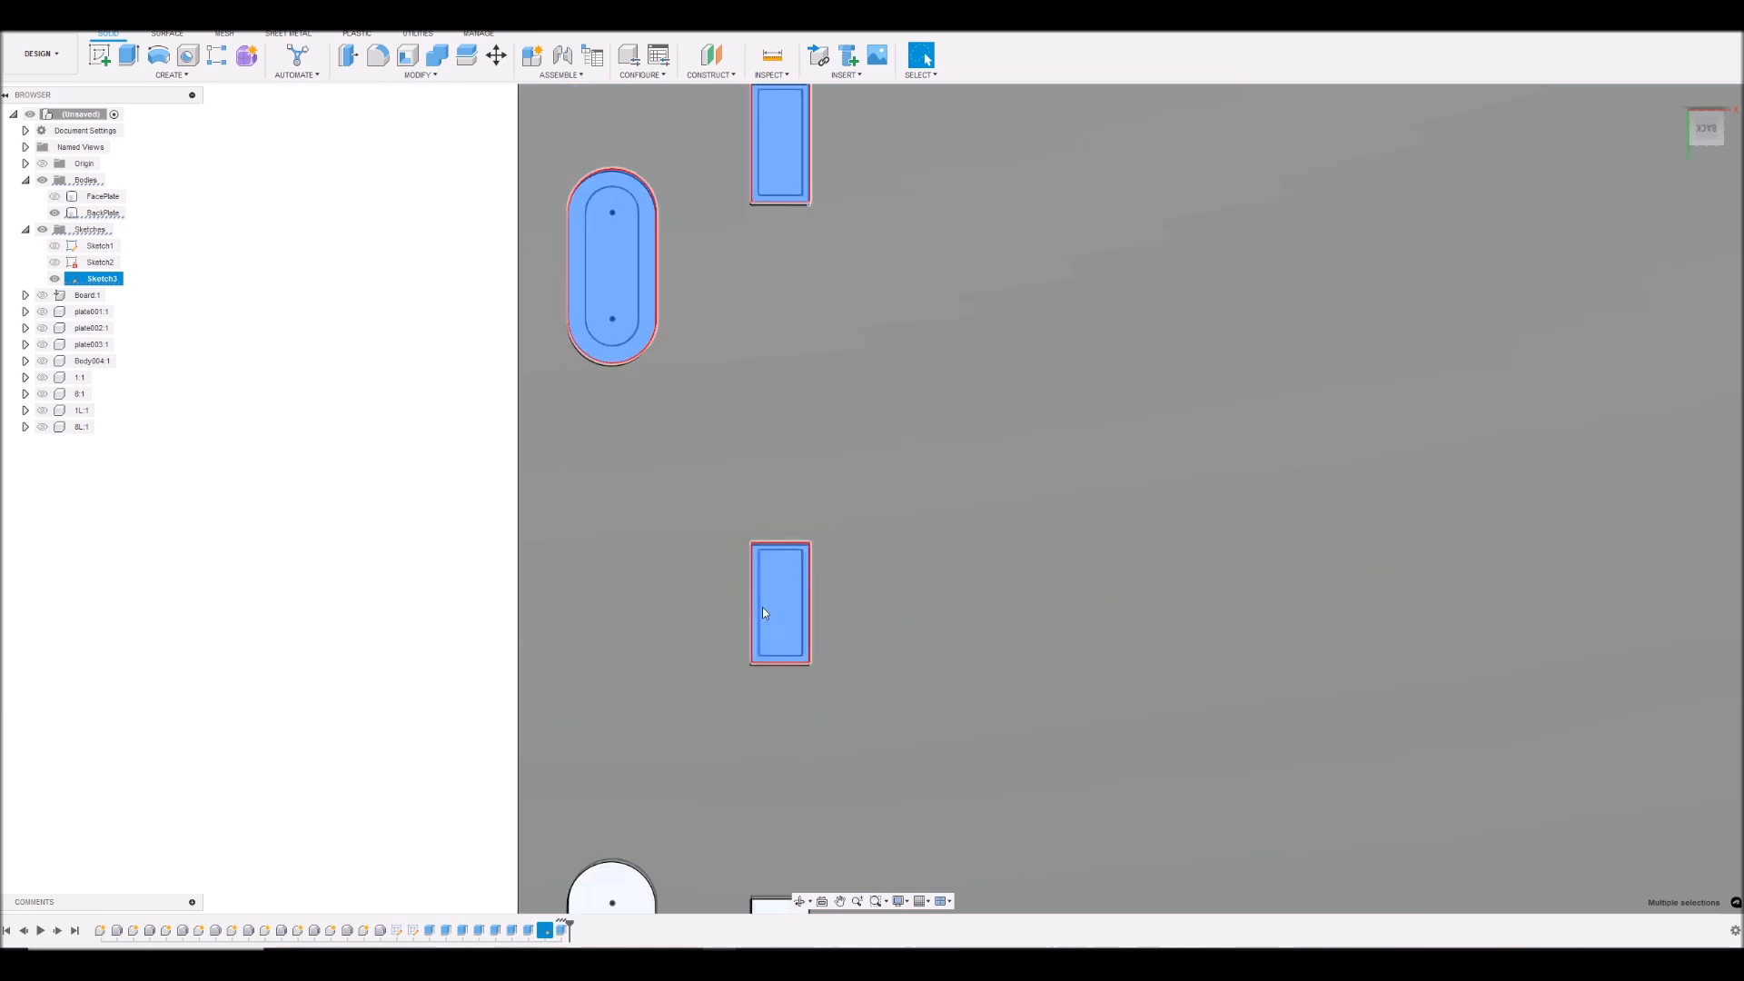
pyautogui.scroll(-4, 763, 613)
# - Add the inner and outer profiles of the lower-left rectangular opening and slot to the selection
pyautogui.scroll(5, 780, 726)
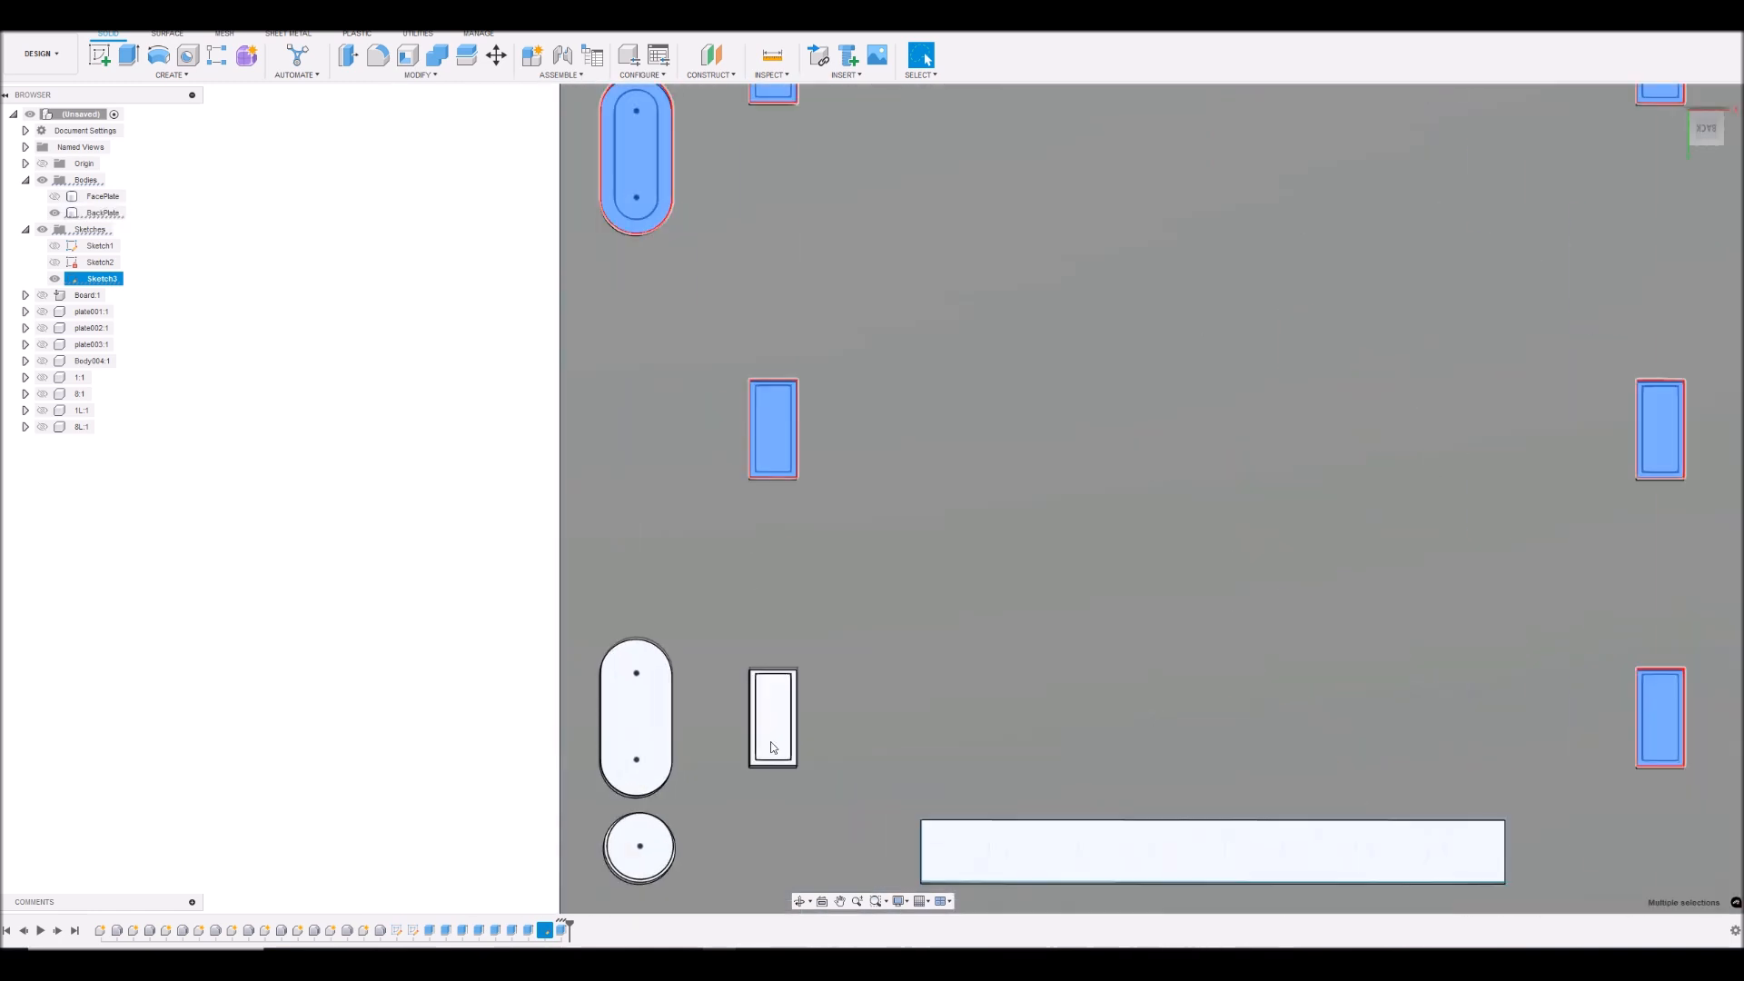
pyautogui.keyDown('shift'); pyautogui.click(778, 690); pyautogui.keyUp('shift')
pyautogui.scroll(4, 779, 704)
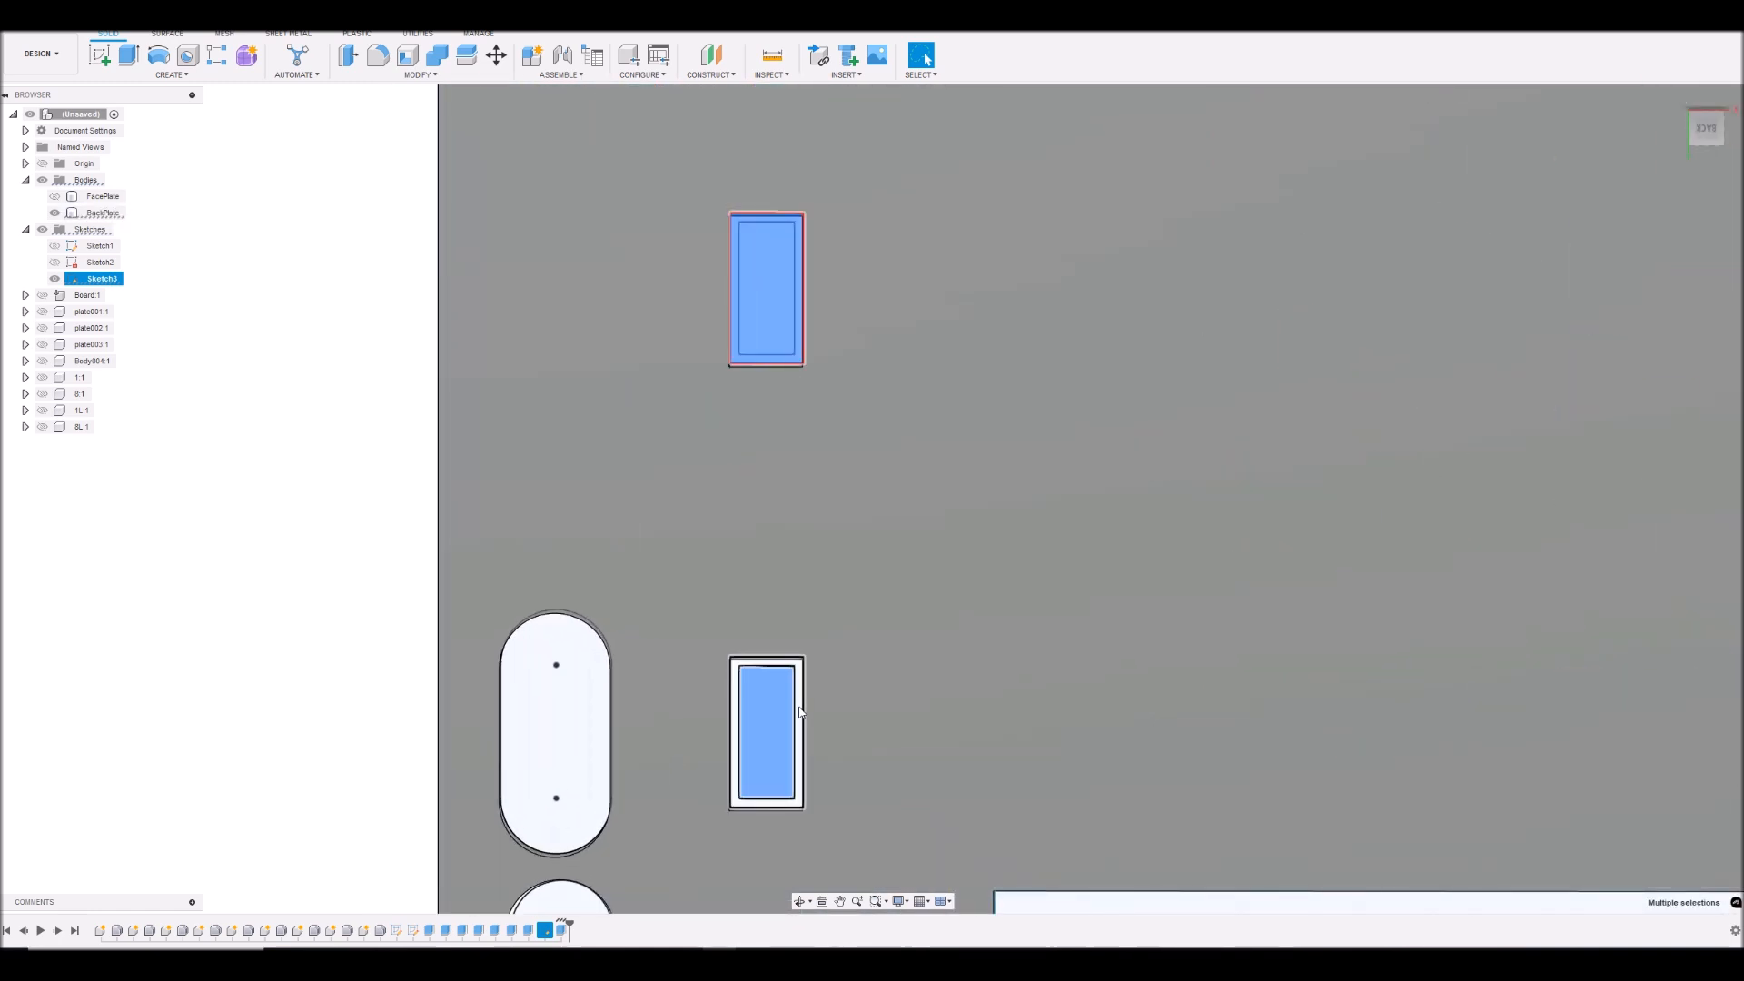
pyautogui.scroll(2, 800, 713)
pyautogui.keyDown('shift'); pyautogui.click(444, 692); pyautogui.keyUp('shift')
pyautogui.scroll(-6, 498, 713)
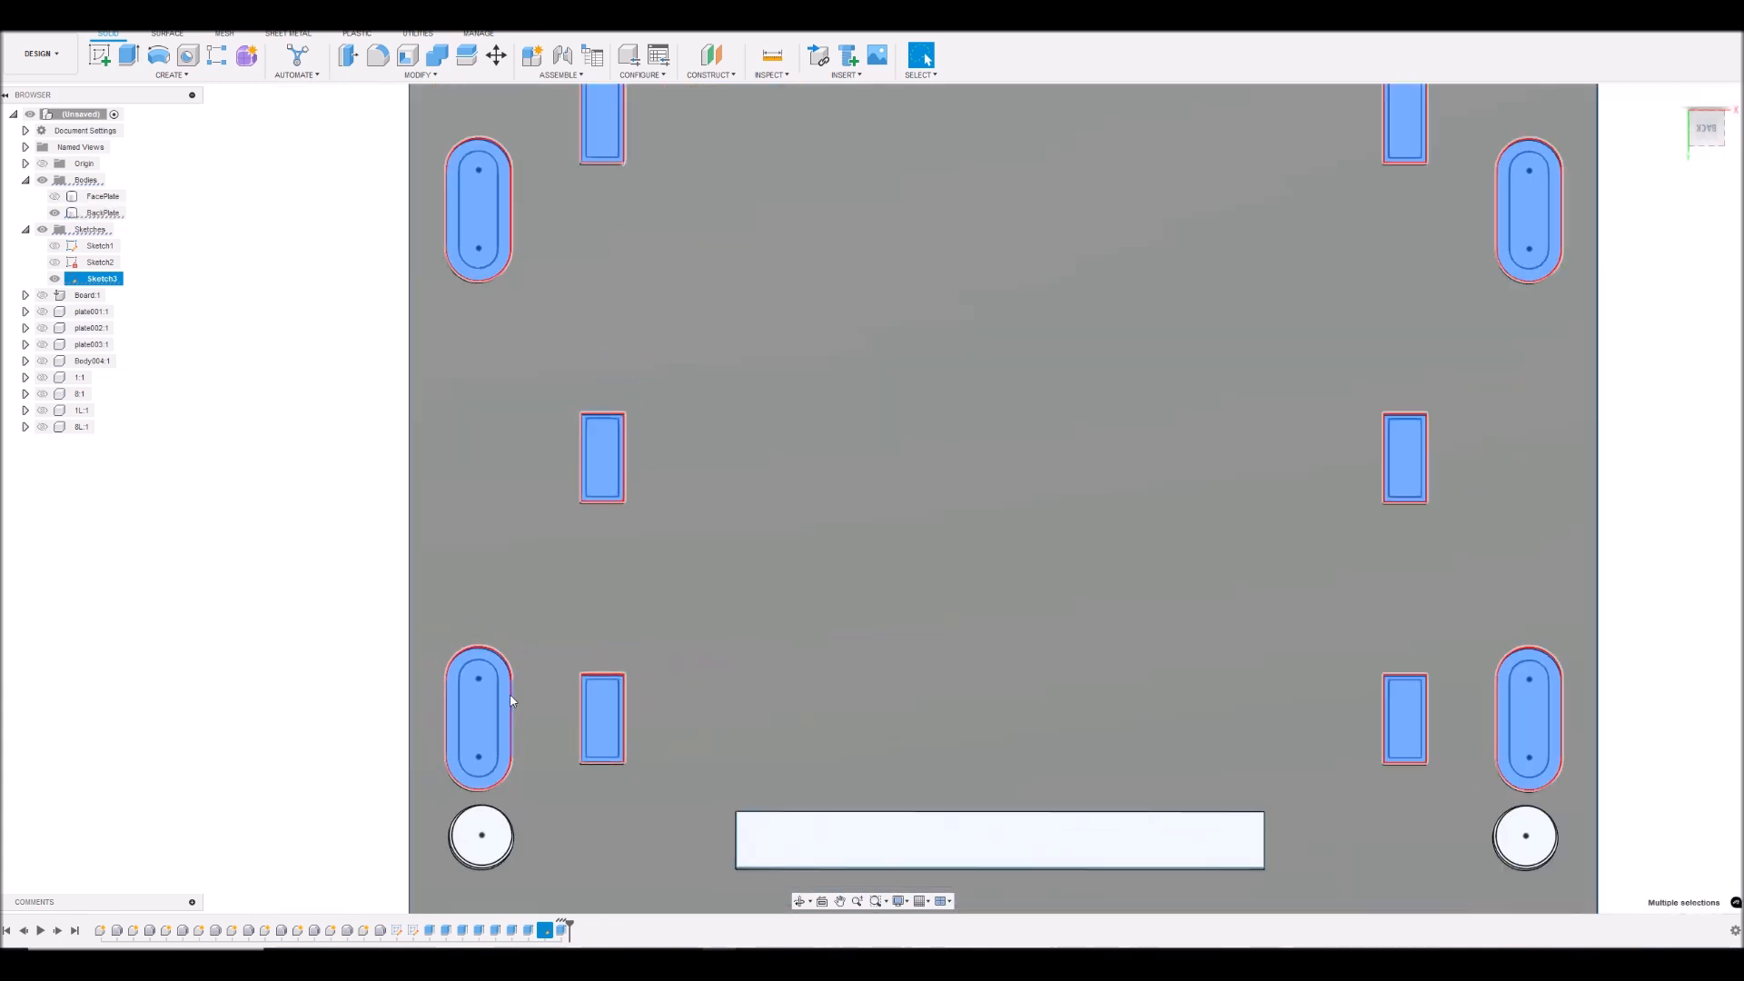
pyautogui.scroll(-3, 1008, 684)
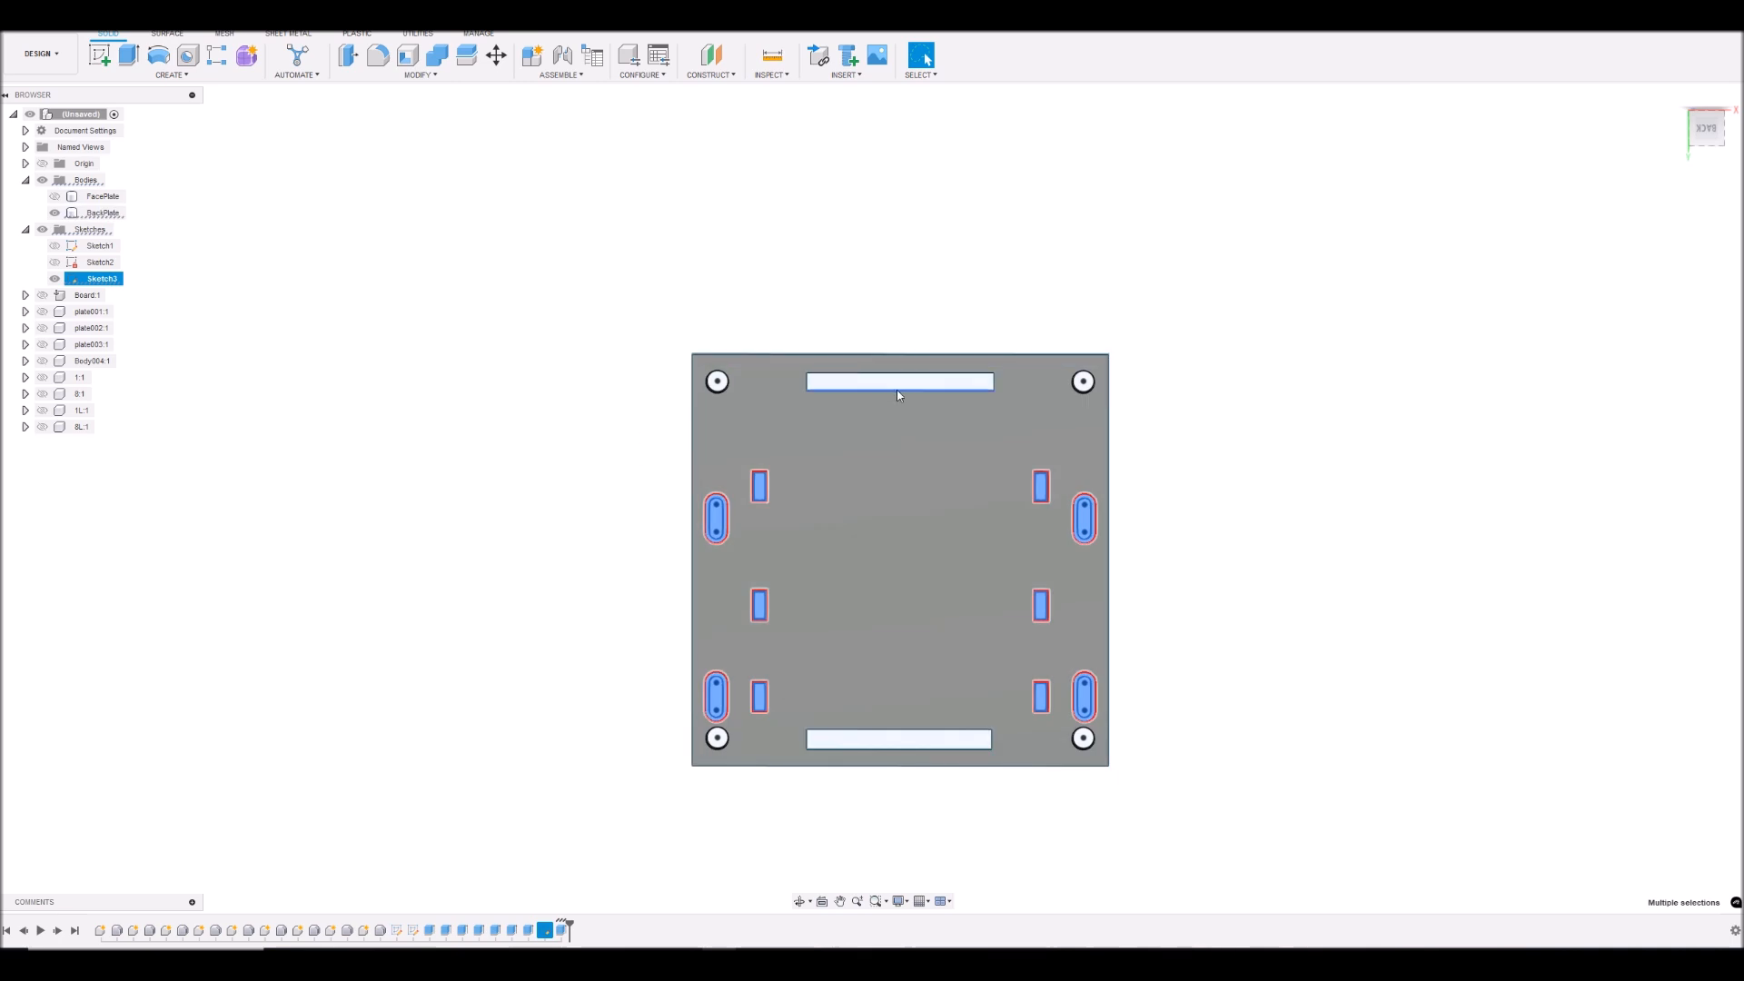
# - Extrude the selected slot and opening profiles -1 mm, starting from the back plate's outer face, and join them to the BackPlate
pyautogui.scroll(3, 743, 399)
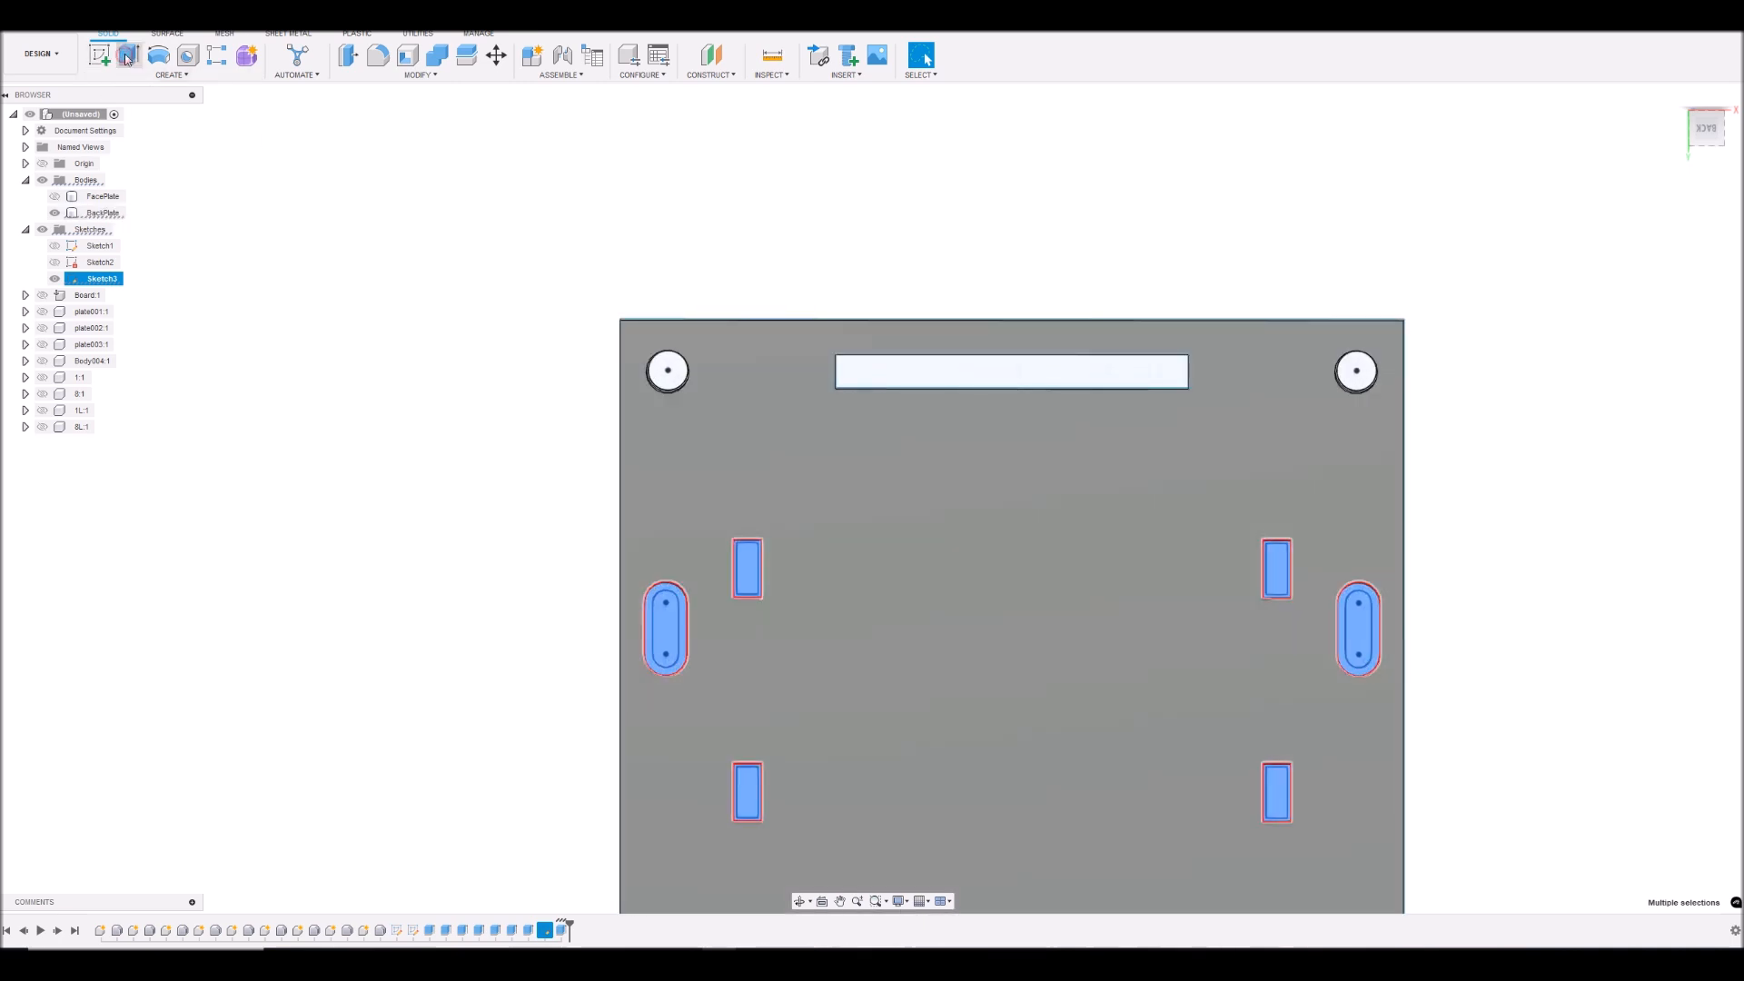
pyautogui.click(127, 57)
pyautogui.click(1704, 132)
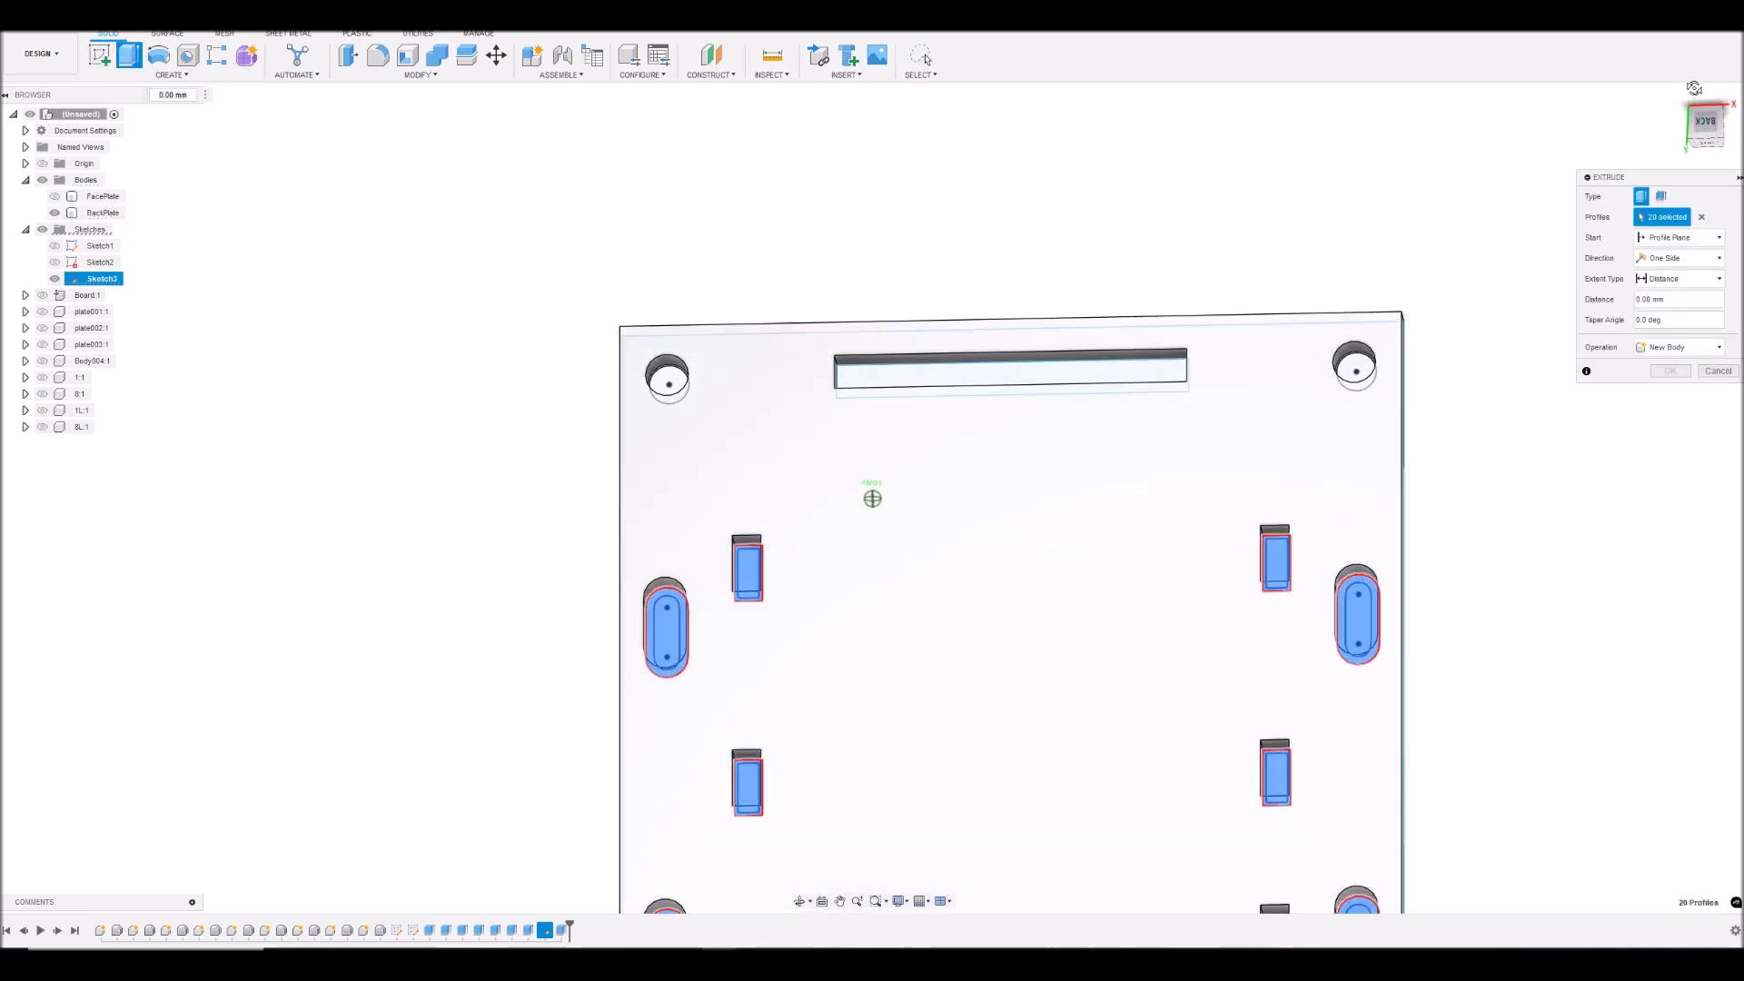
pyautogui.click(1679, 237)
pyautogui.click(1663, 284)
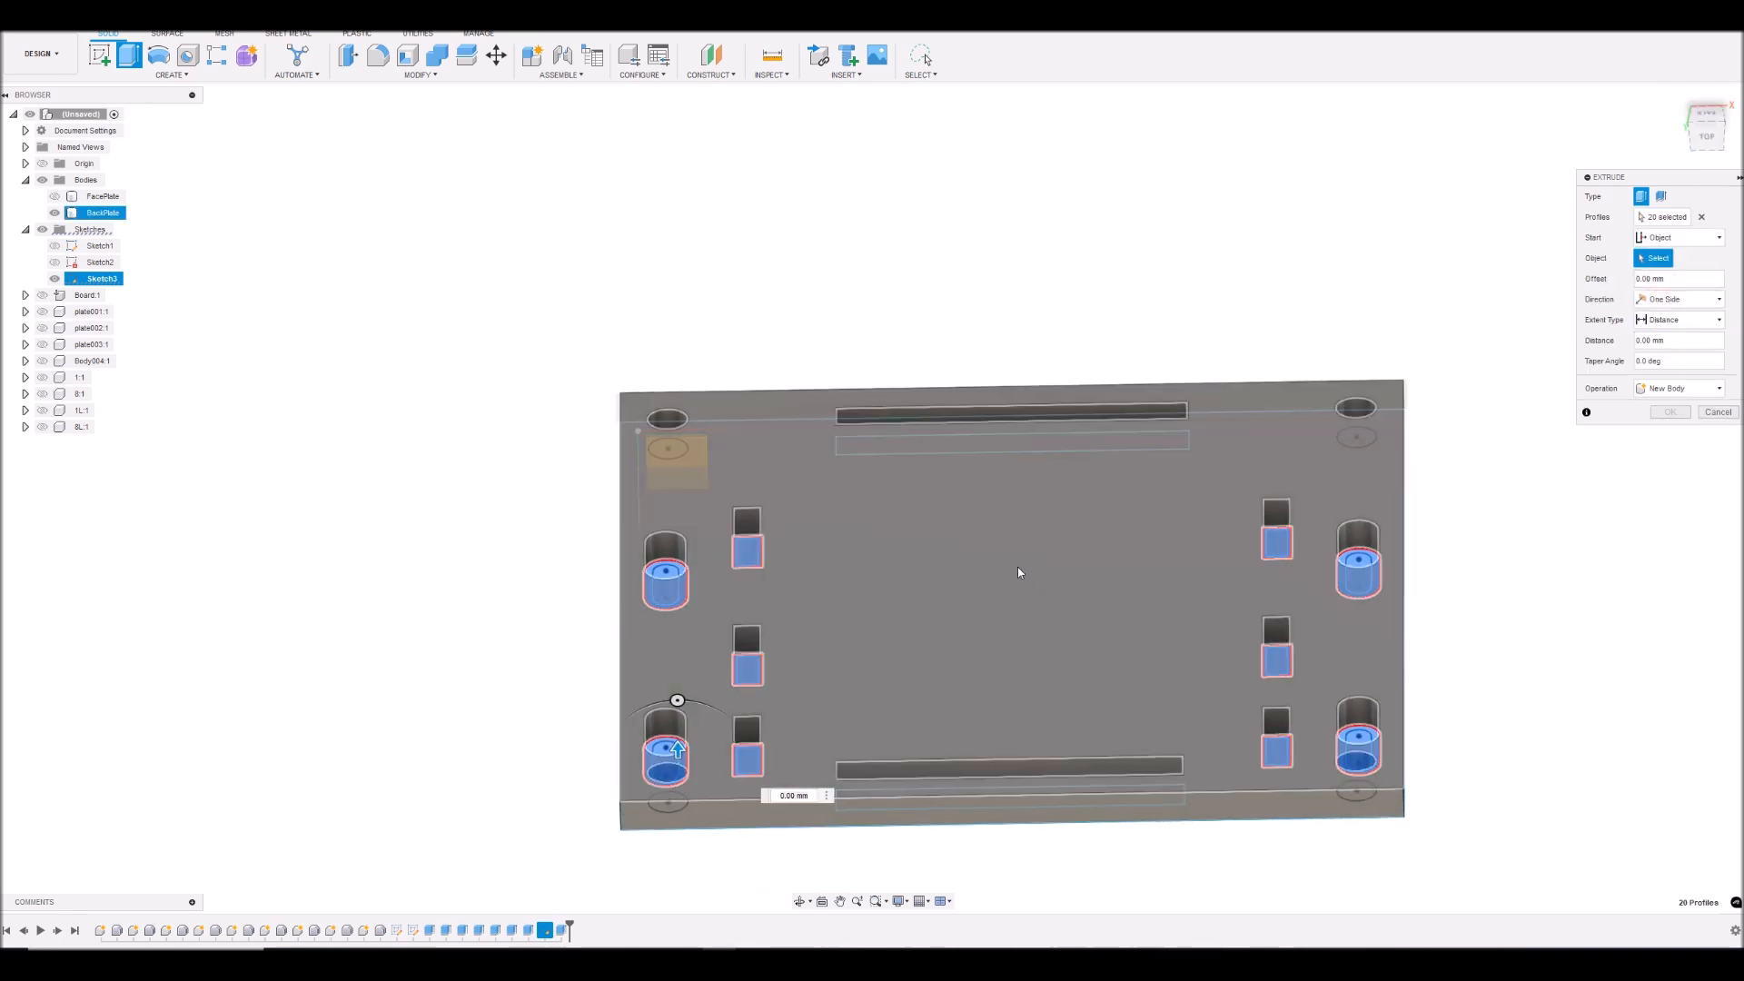
pyautogui.click(1016, 569)
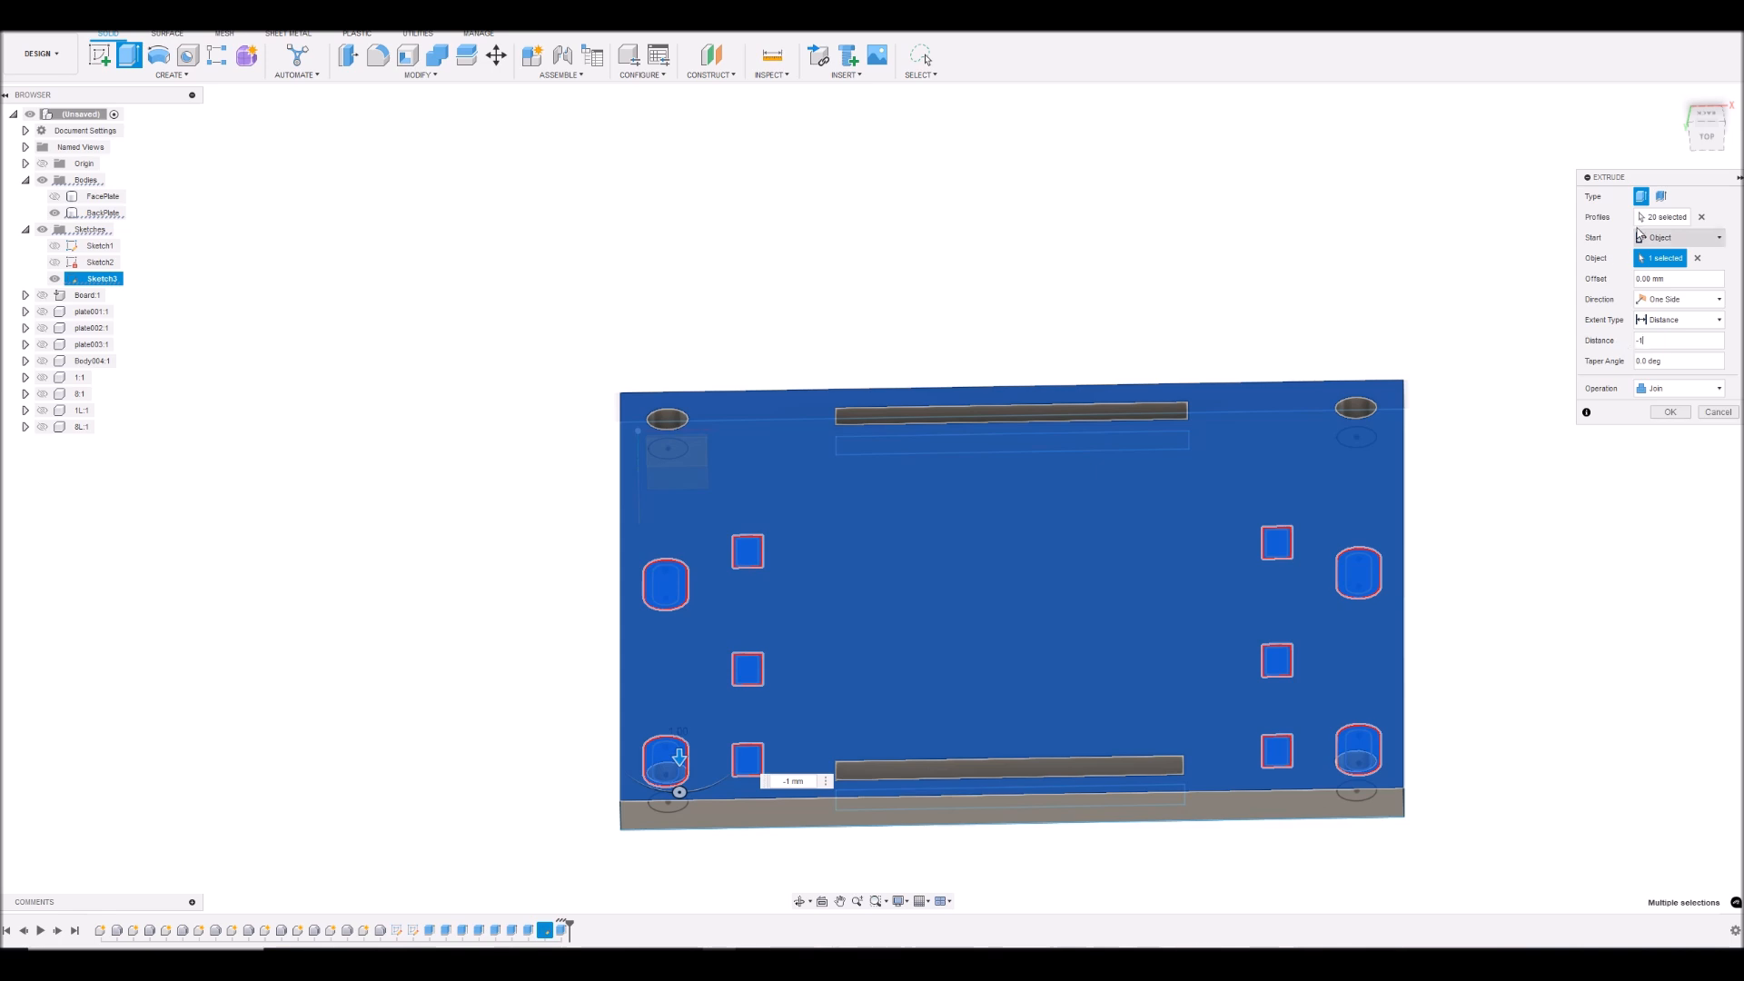
pyautogui.moveTo(1709, 135)
pyautogui.mouseDown()
pyautogui.moveTo(1702, 91)
pyautogui.moveTo(1705, 136)
pyautogui.mouseUp()
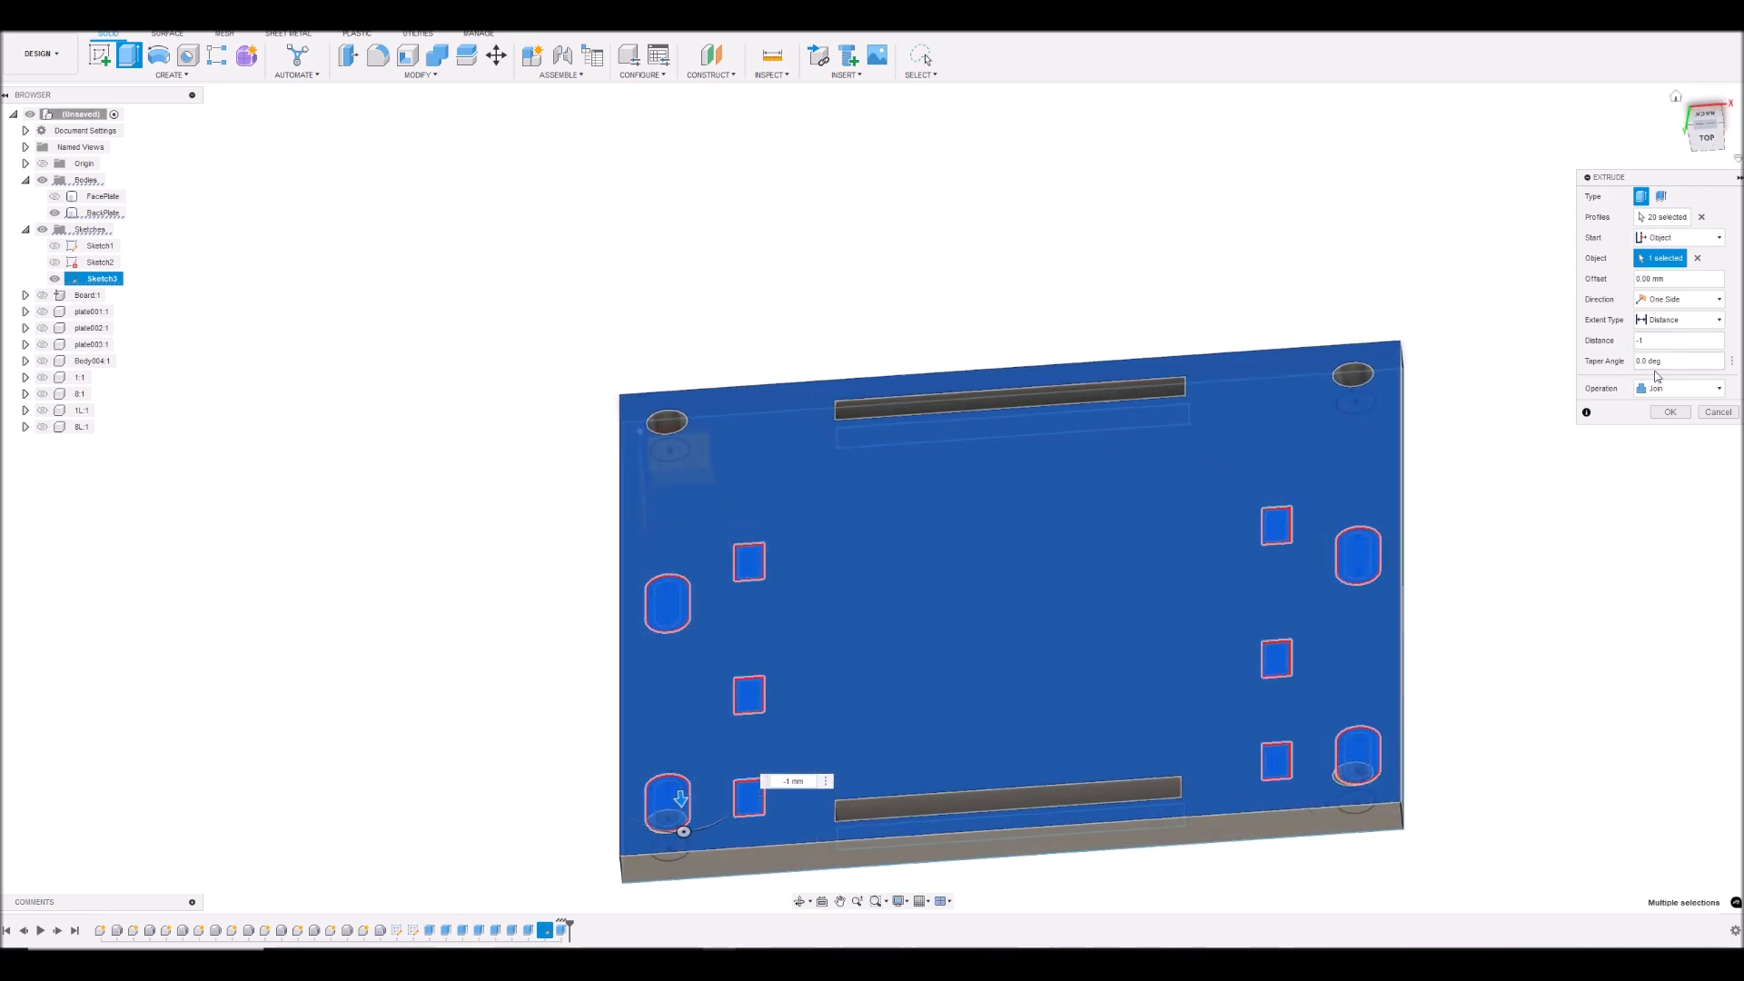
pyautogui.click(1670, 412)
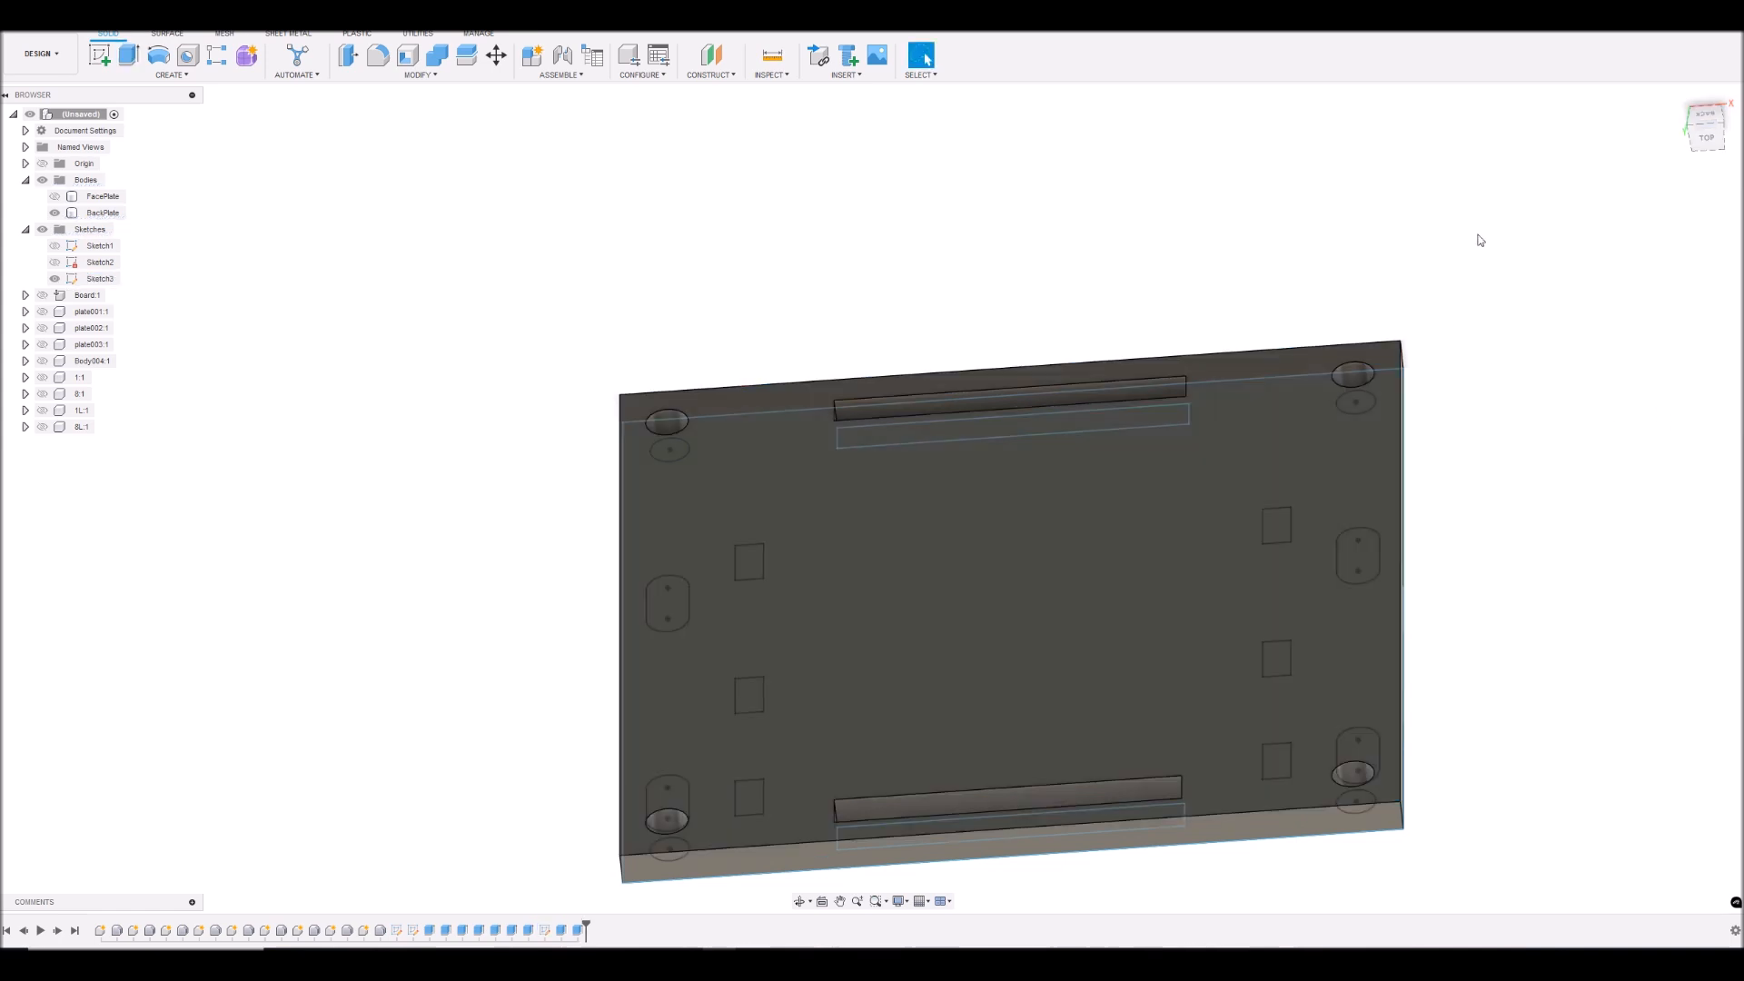
# - Hide the back plate sketch and show the FacePlate body along with the board, display plates, and all other LCD components
pyautogui.click(56, 282)
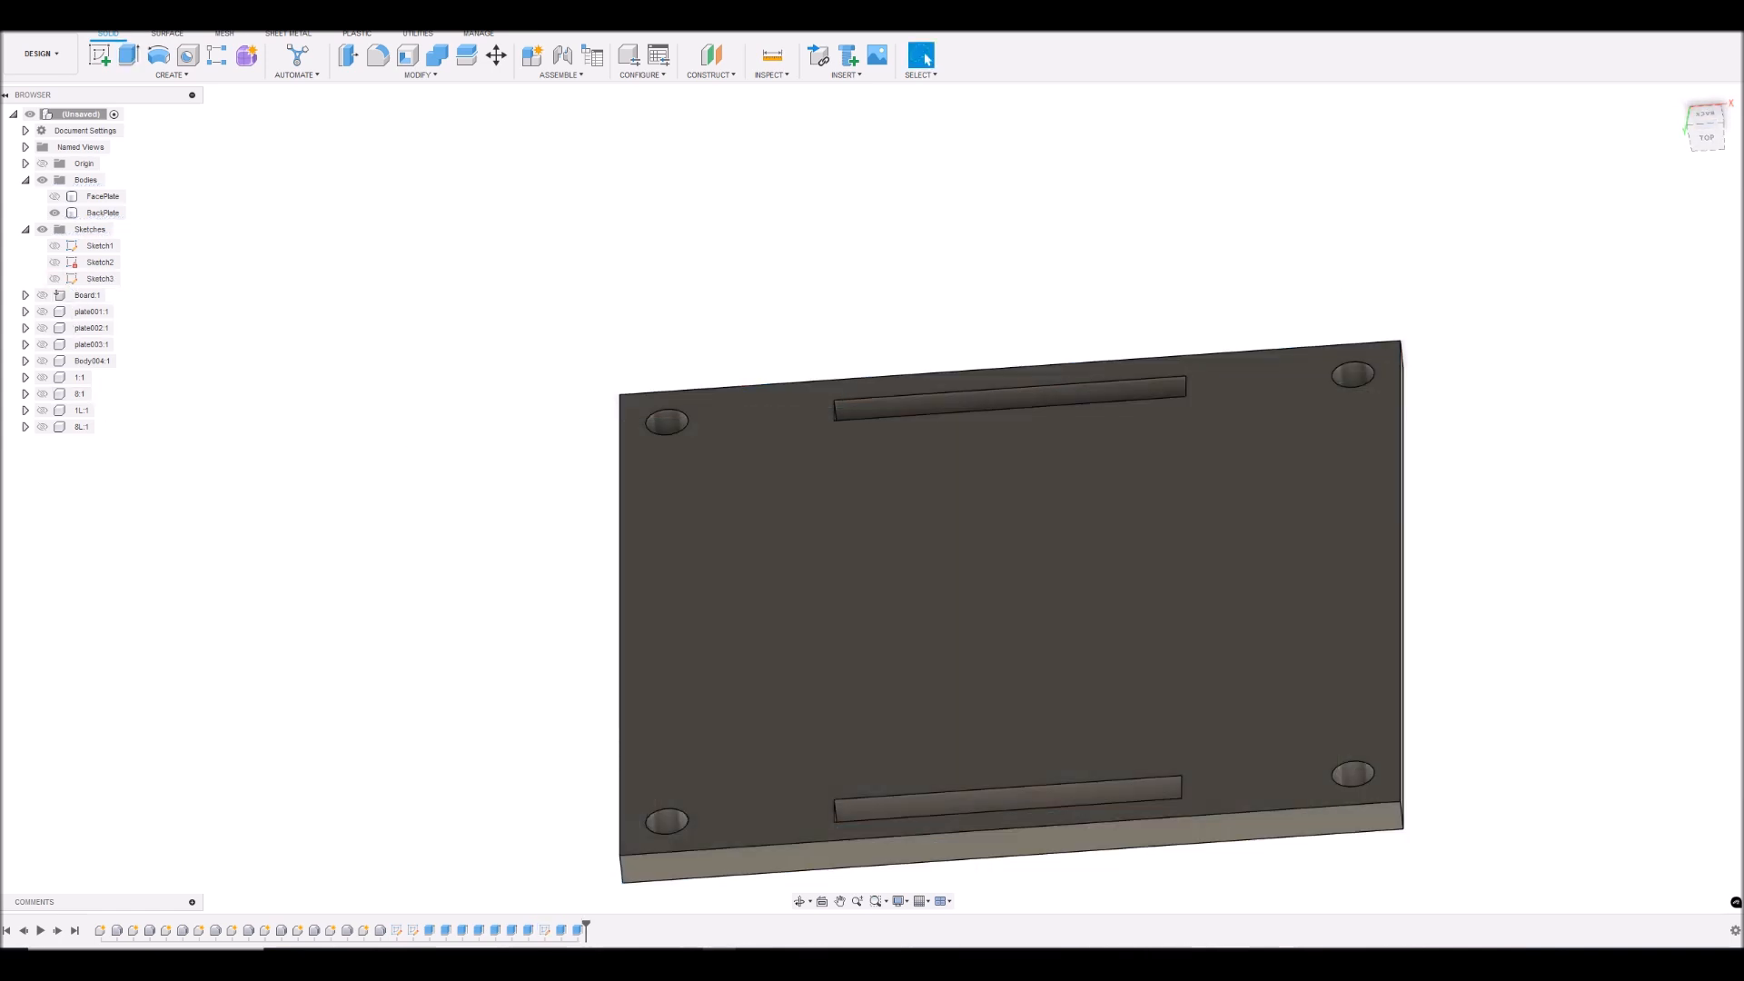
pyautogui.moveTo(1707, 142)
pyautogui.mouseDown()
pyautogui.moveTo(1718, 98)
pyautogui.moveTo(1697, 102)
pyautogui.moveTo(1703, 116)
pyautogui.mouseUp()
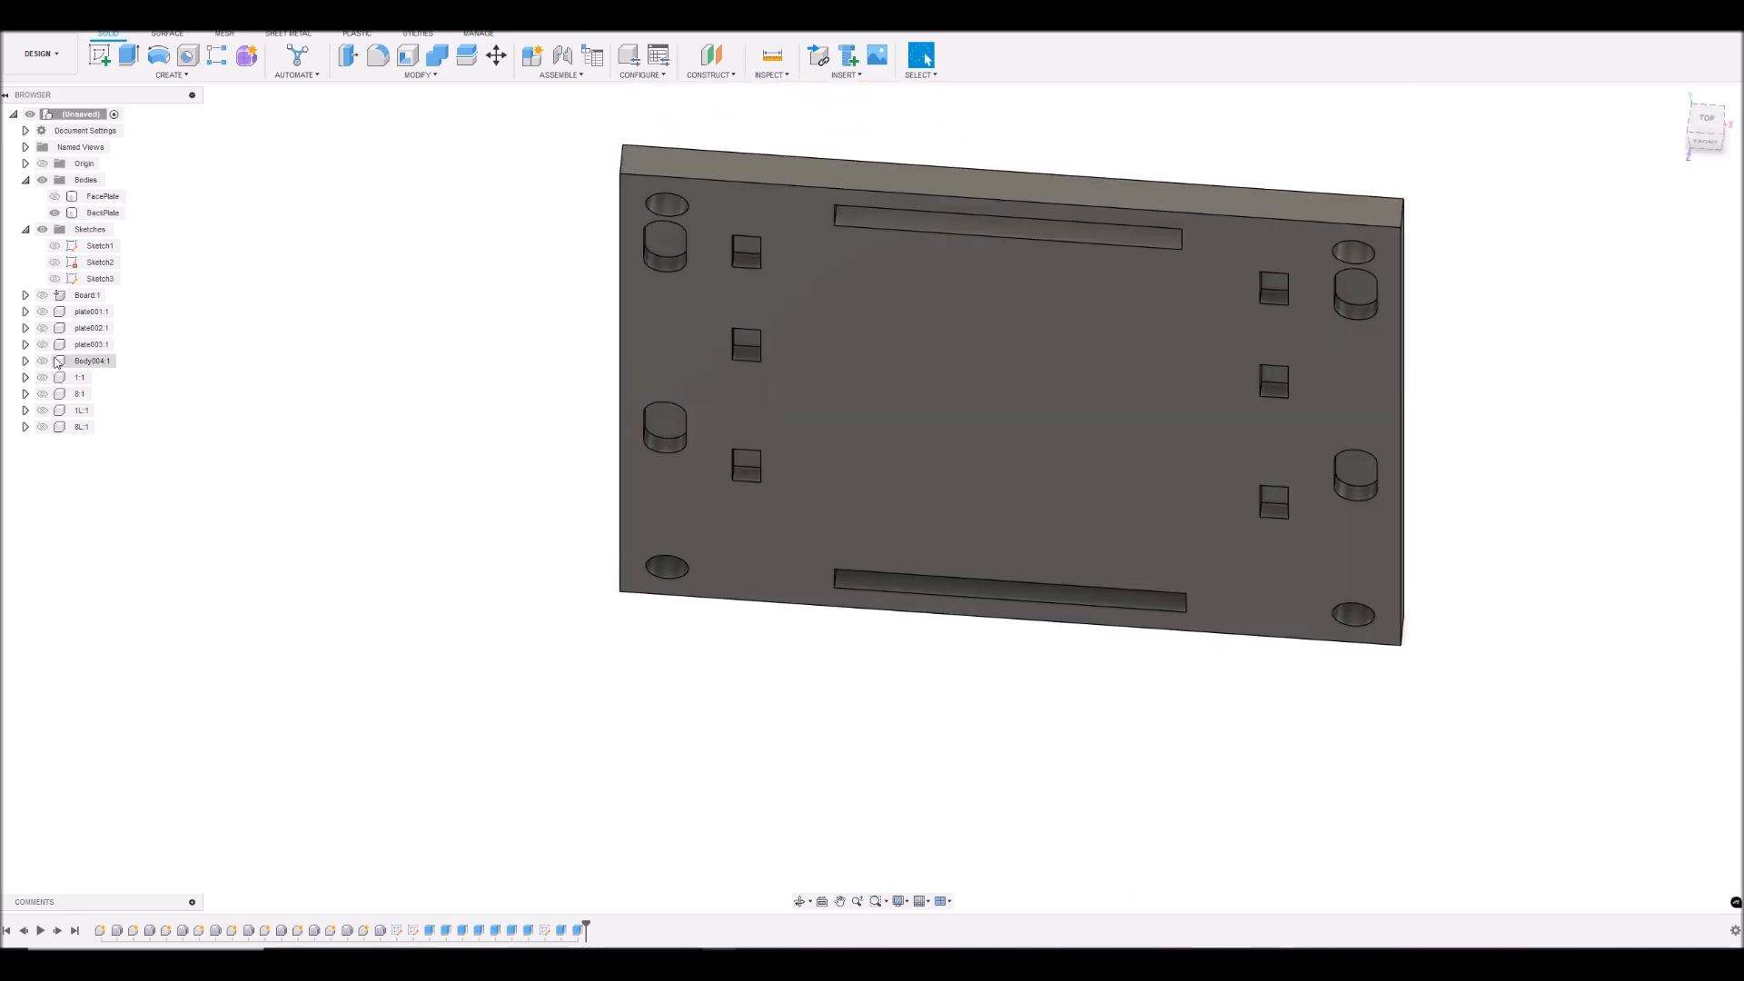
pyautogui.click(43, 295)
pyautogui.click(41, 330)
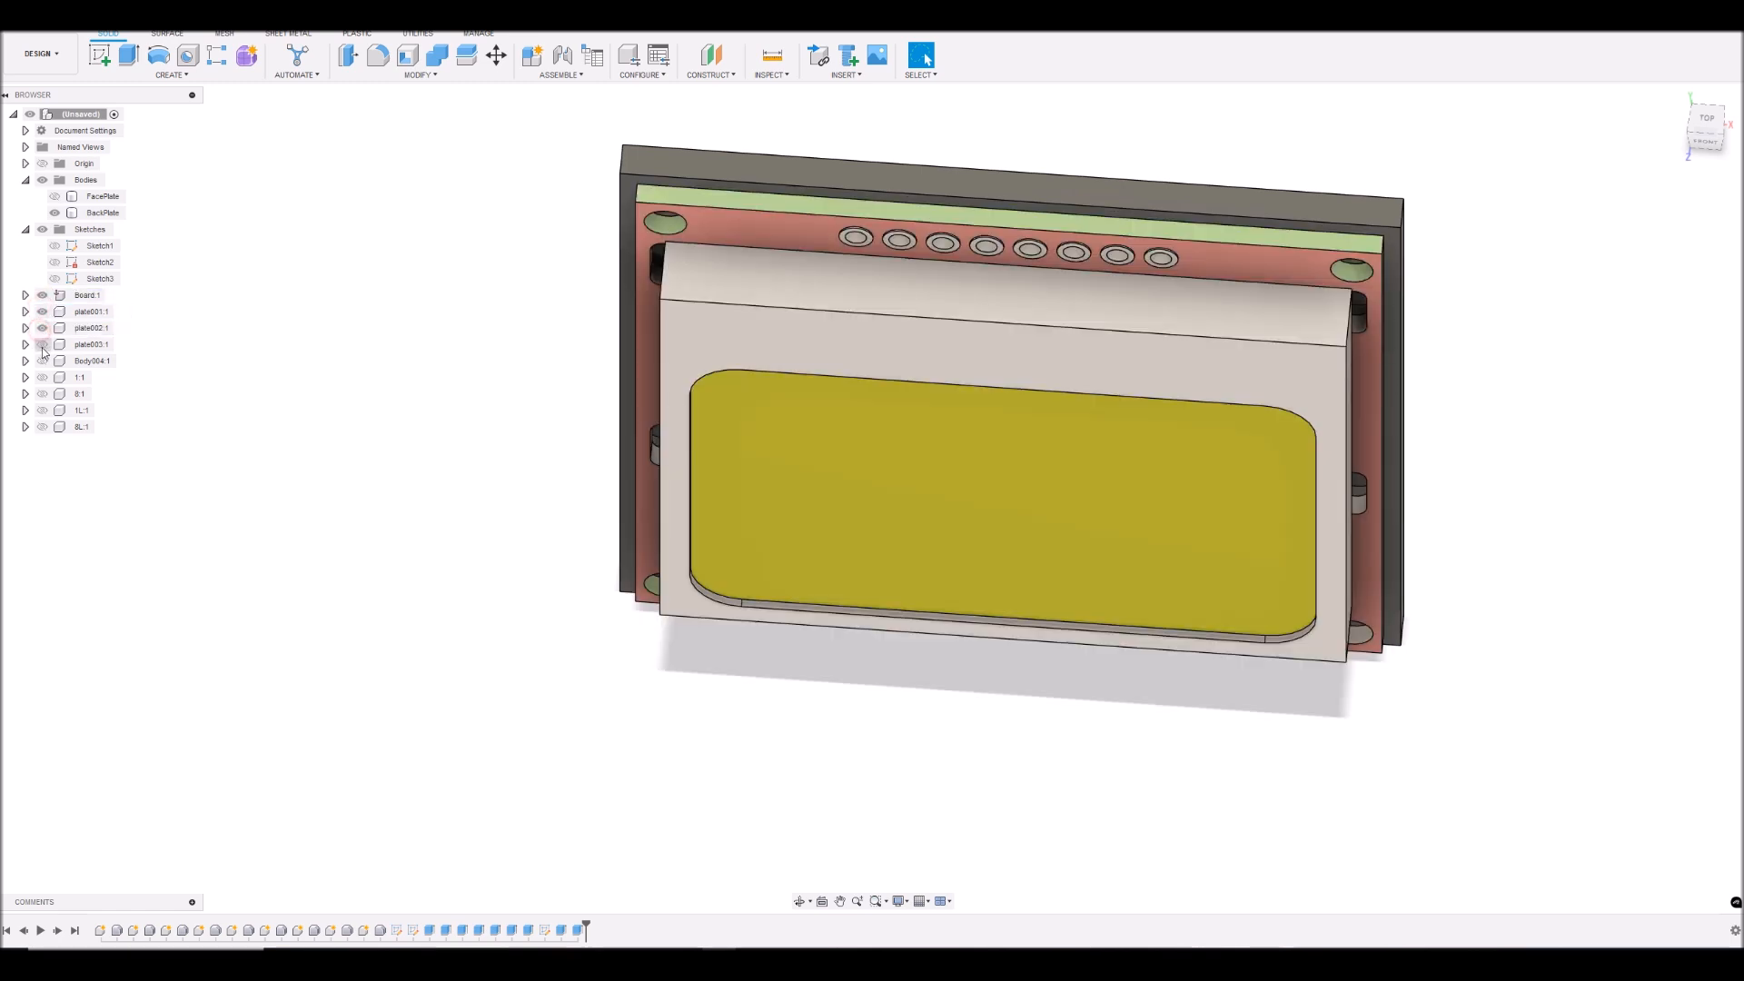
pyautogui.click(41, 362)
pyautogui.click(42, 394)
pyautogui.click(42, 427)
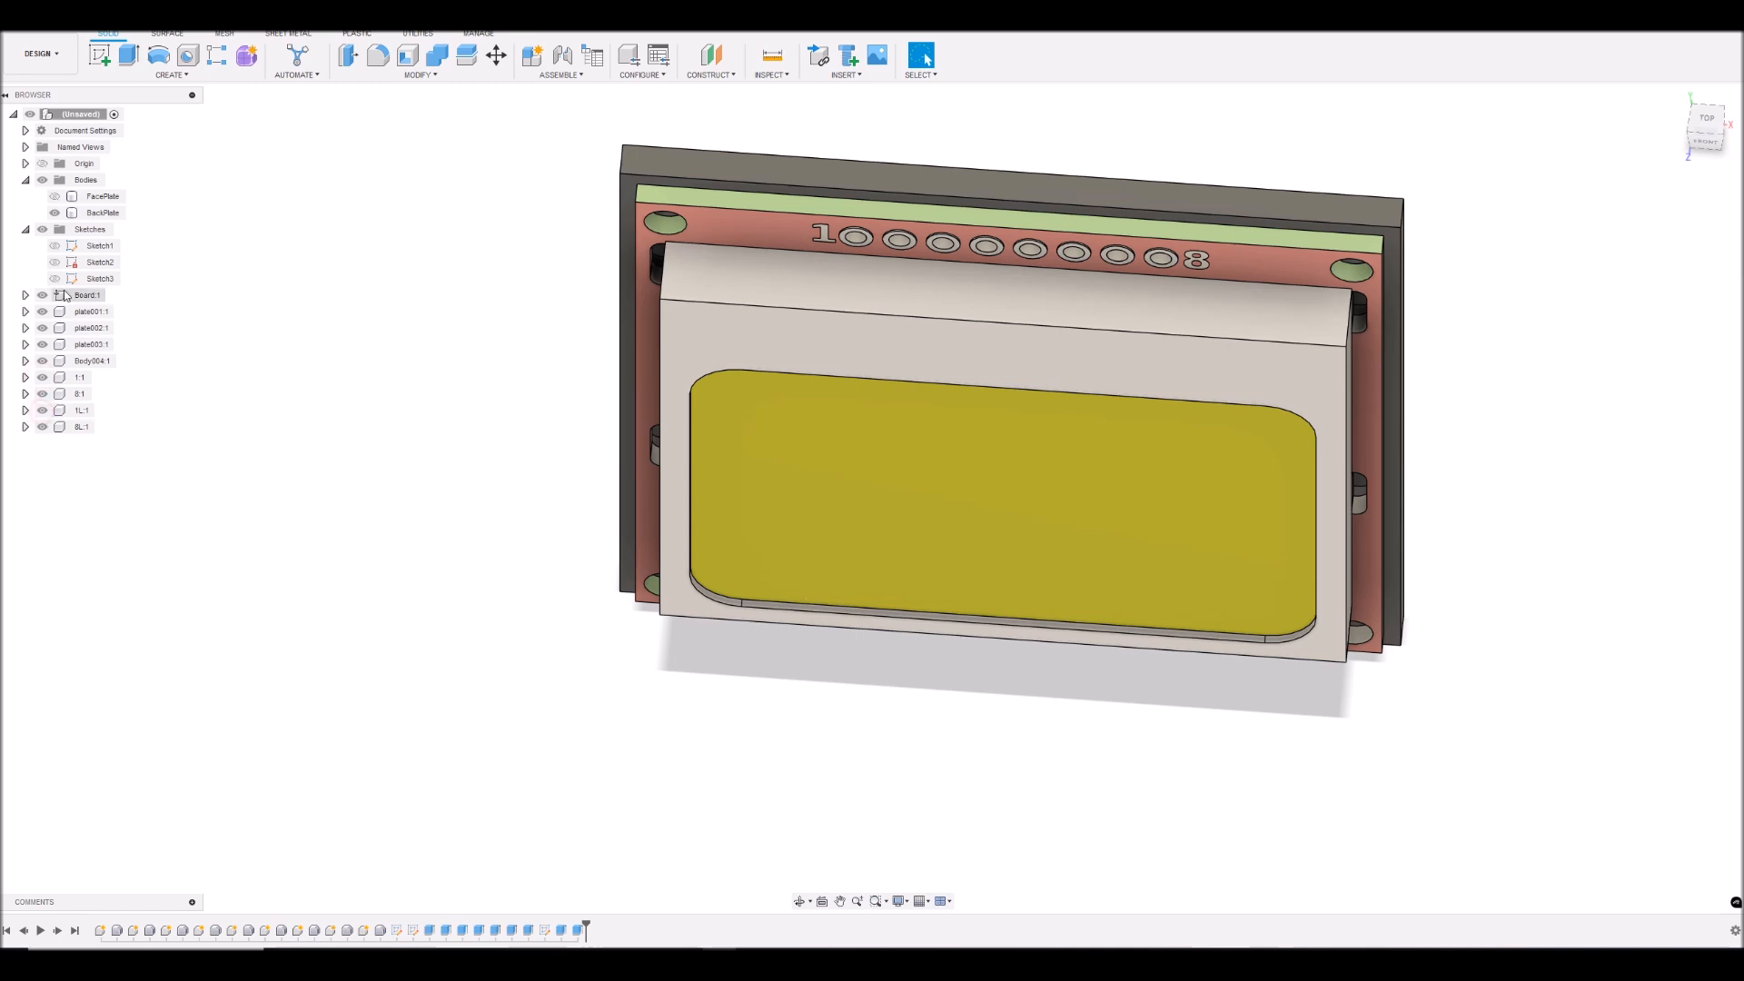
pyautogui.click(54, 214)
# - Start a section analysis on the face plate's long side face and move the cut to -3 mm through the header holes
pyautogui.moveTo(1699, 127)
pyautogui.mouseDown()
pyautogui.moveTo(1692, 172)
pyautogui.moveTo(1691, 128)
pyautogui.moveTo(1690, 152)
pyautogui.moveTo(1658, 159)
pyautogui.moveTo(1621, 112)
pyautogui.moveTo(1616, 43)
pyautogui.moveTo(1582, 61)
pyautogui.moveTo(1608, 58)
pyautogui.moveTo(1713, 124)
pyautogui.mouseUp()
pyautogui.click(1706, 127)
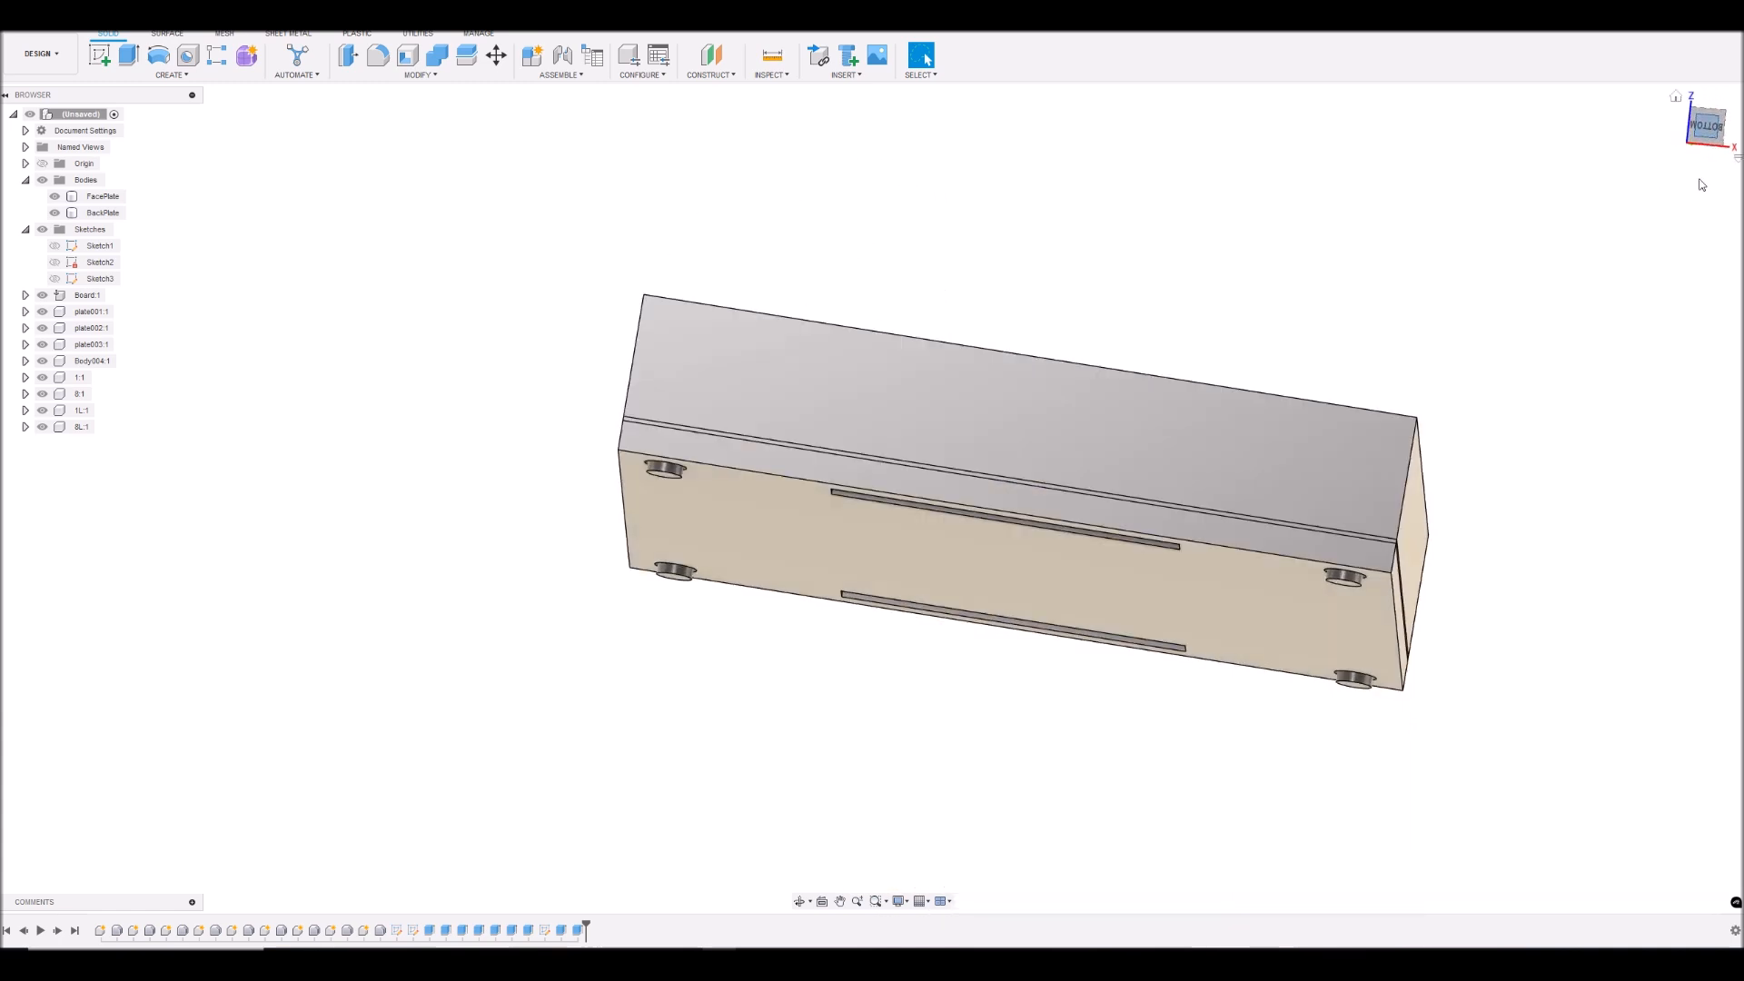
pyautogui.click(768, 76)
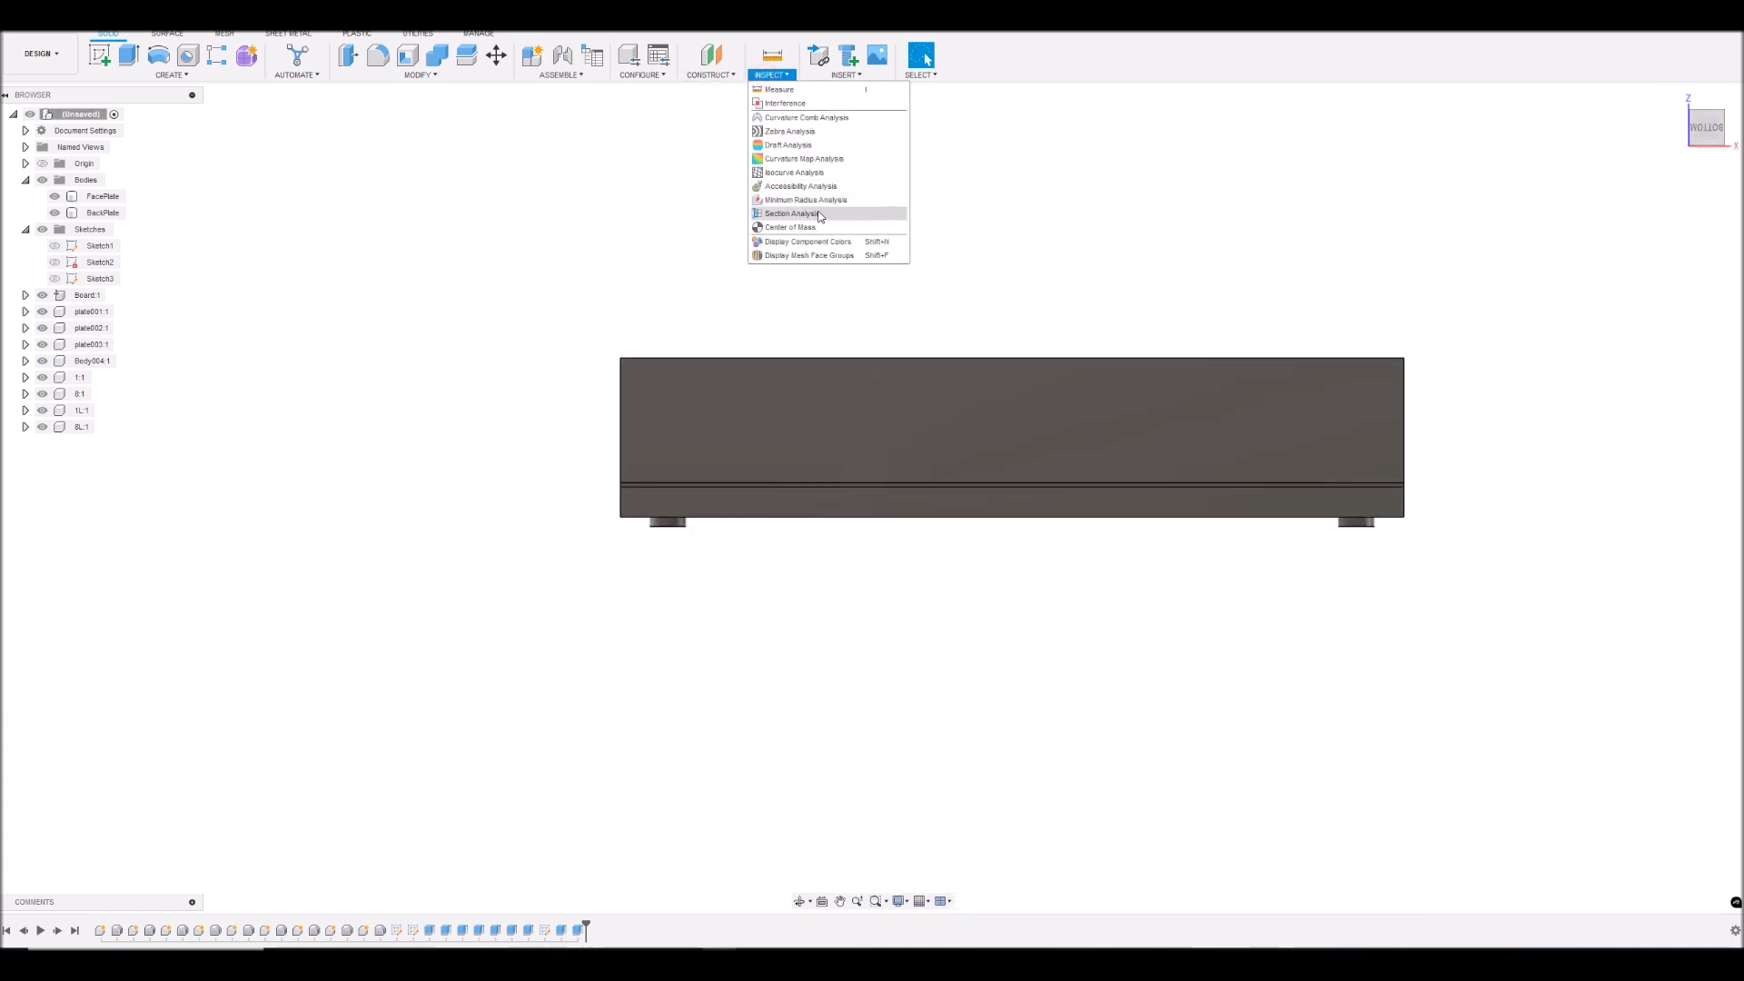
pyautogui.click(791, 213)
pyautogui.click(940, 417)
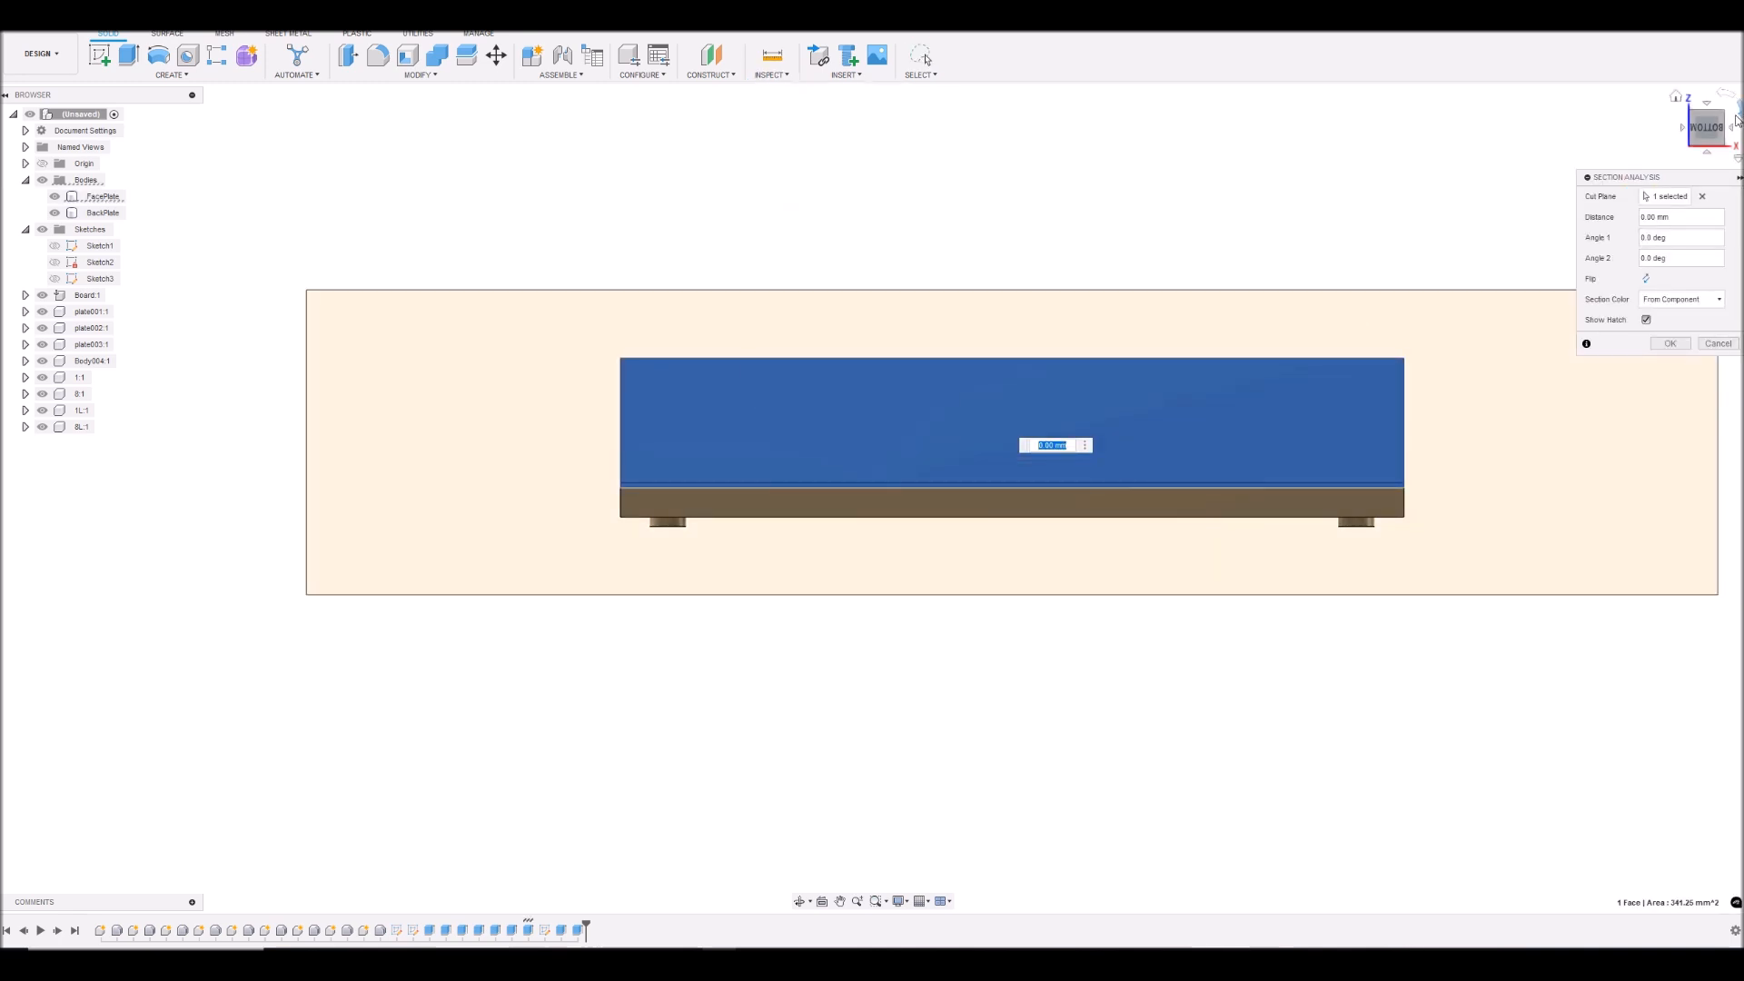
pyautogui.moveTo(1706, 133); pyautogui.dragTo(1708, 148)
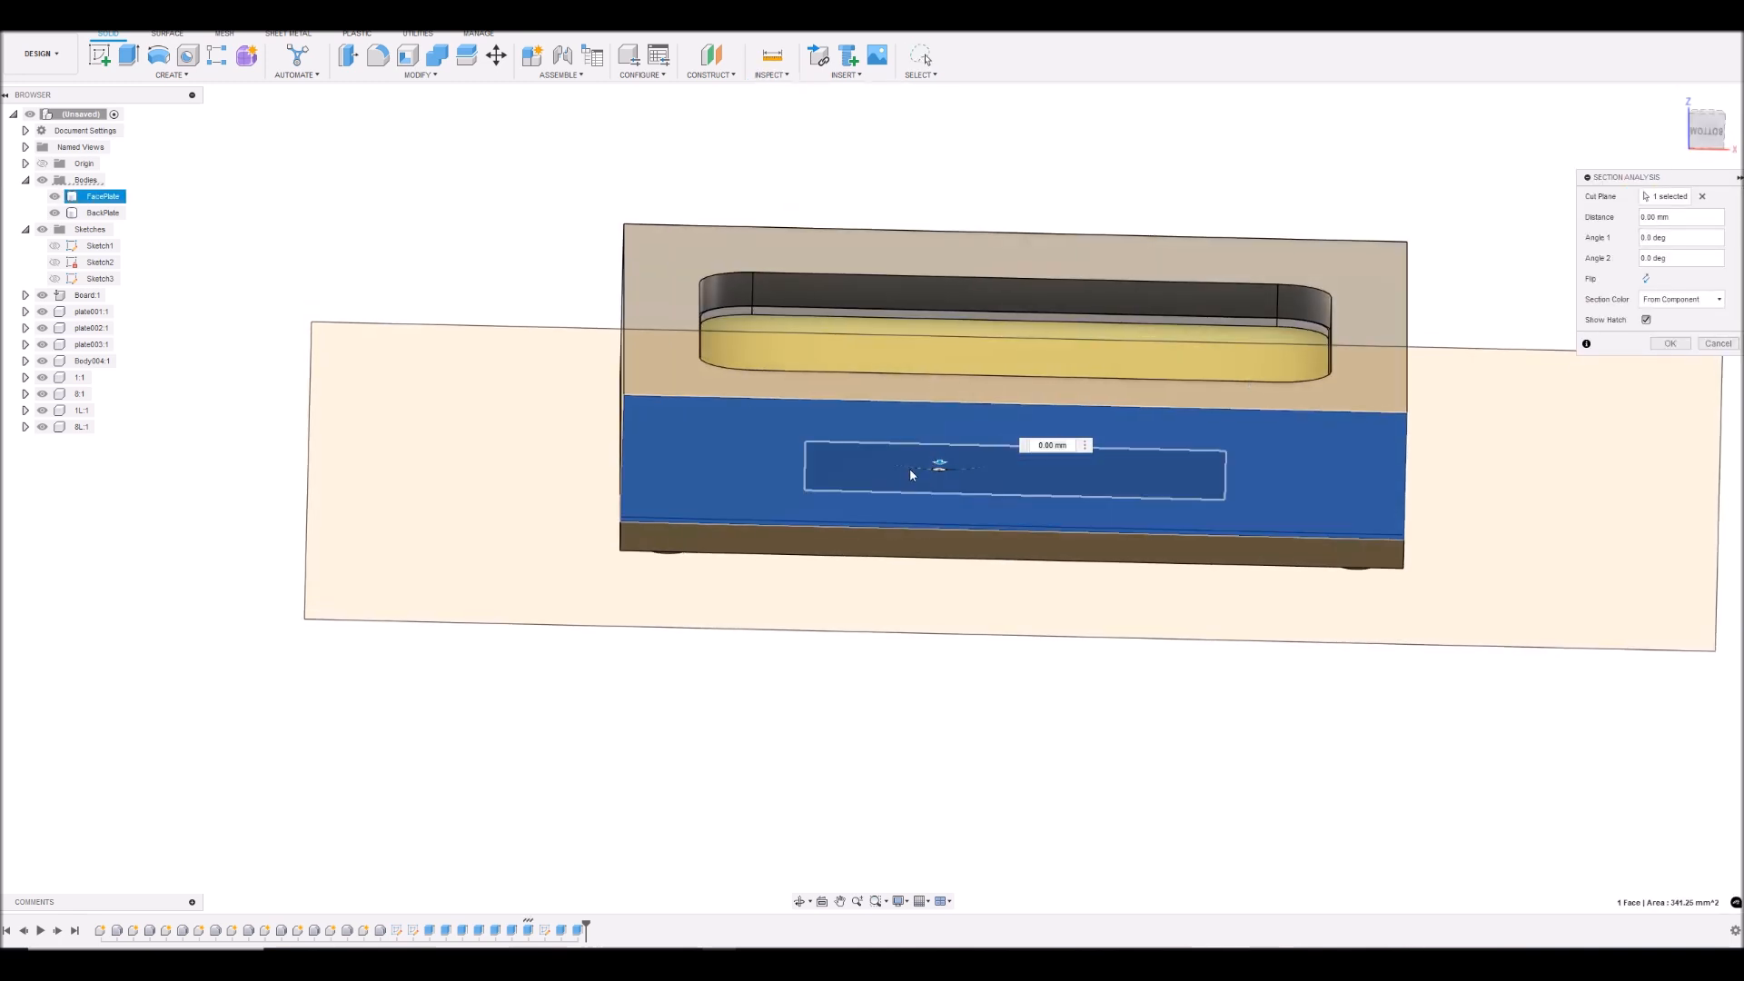
pyautogui.moveTo(939, 470); pyautogui.dragTo(938, 456)
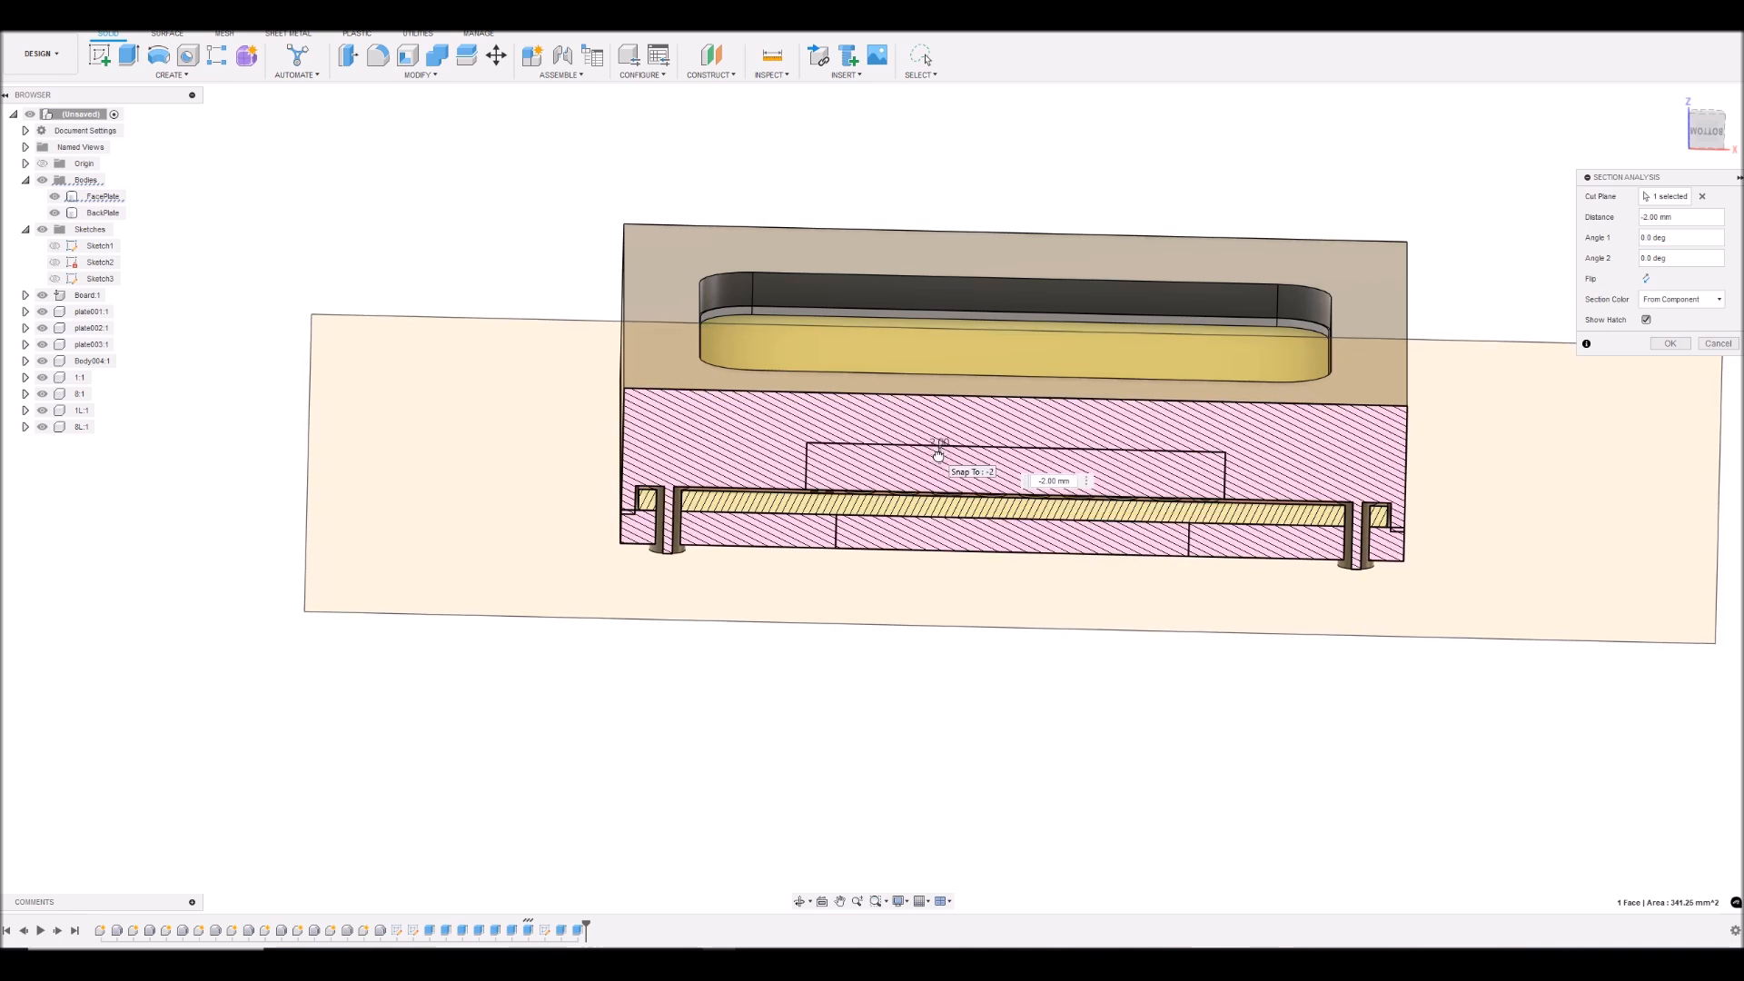
pyautogui.moveTo(939, 455); pyautogui.dragTo(937, 451)
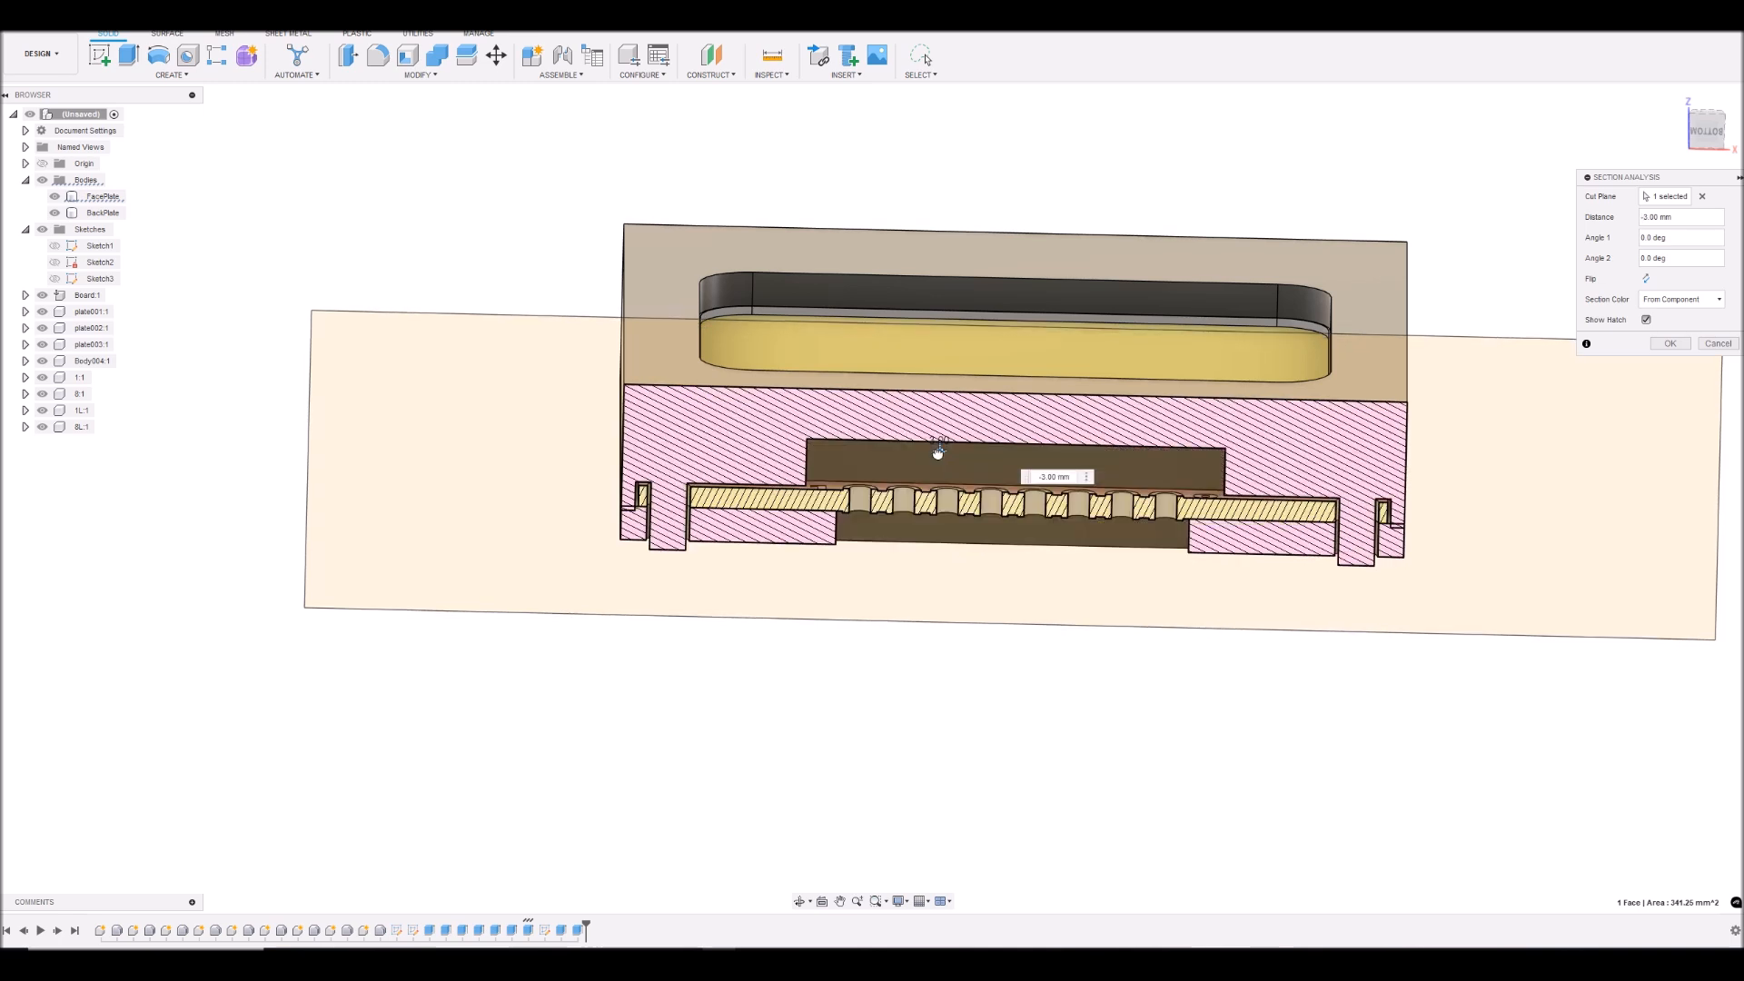
# - Move the section cut to -7 mm and examine where the face plate's rim meets the back plate
pyautogui.moveTo(941, 450); pyautogui.dragTo(942, 435)
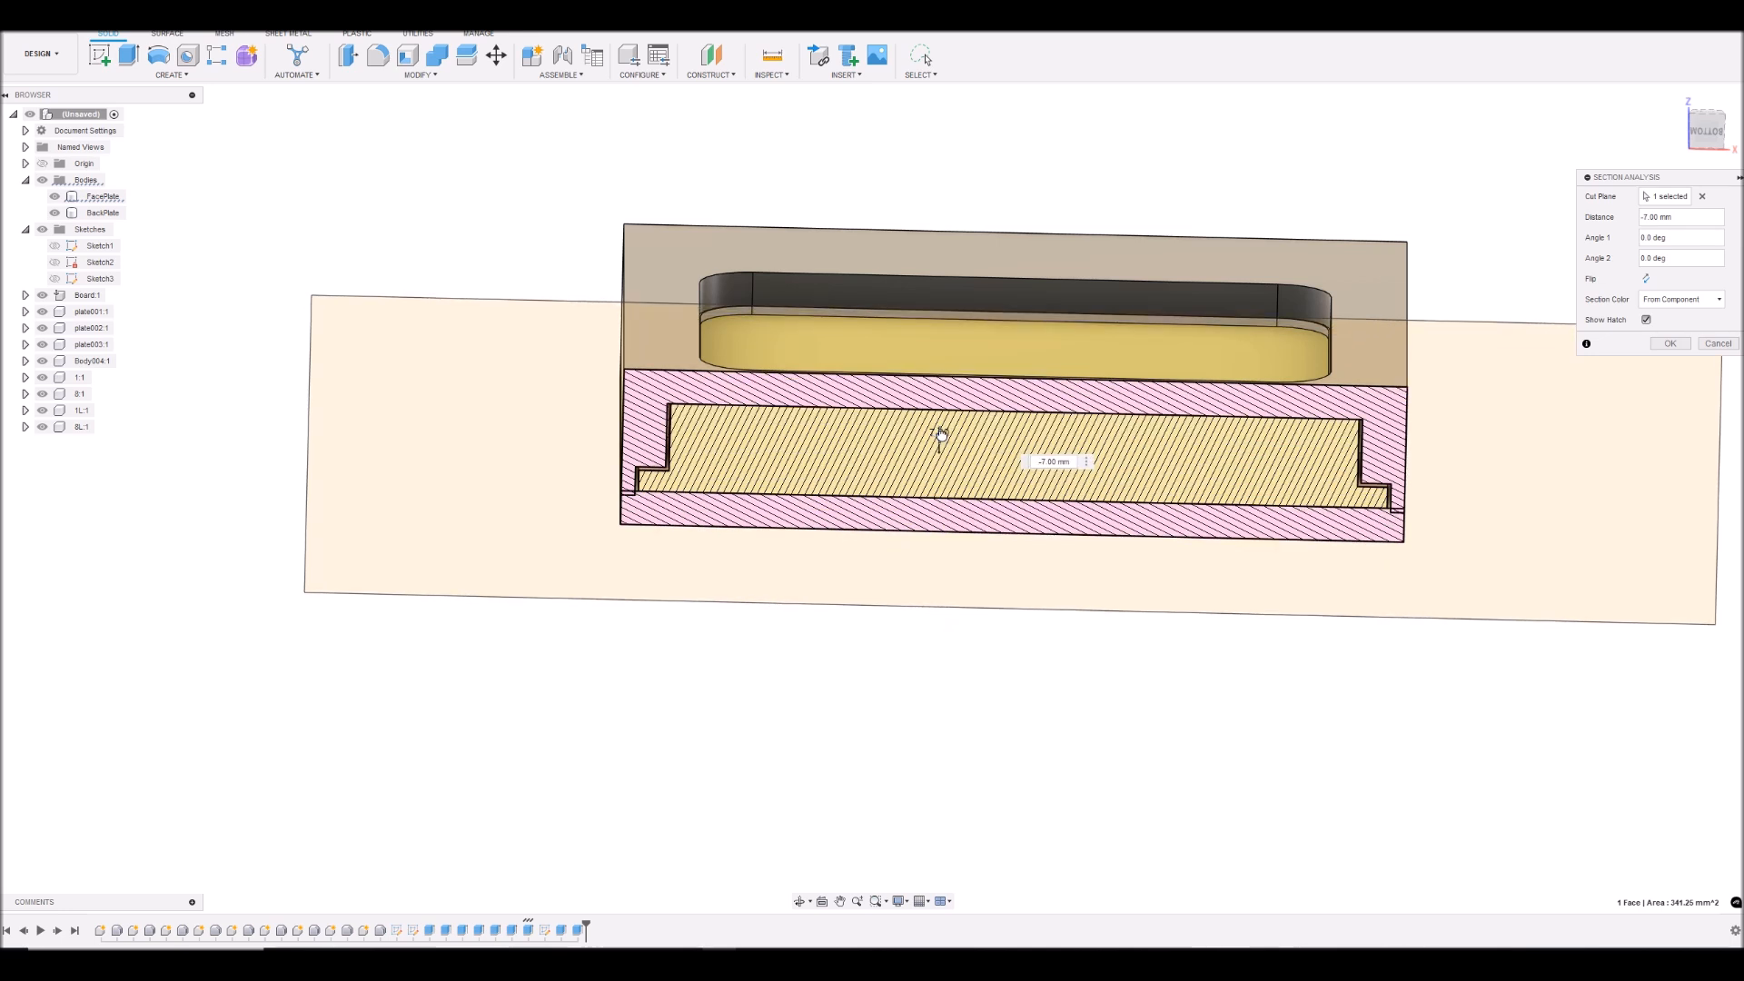
pyautogui.scroll(5, 1136, 500)
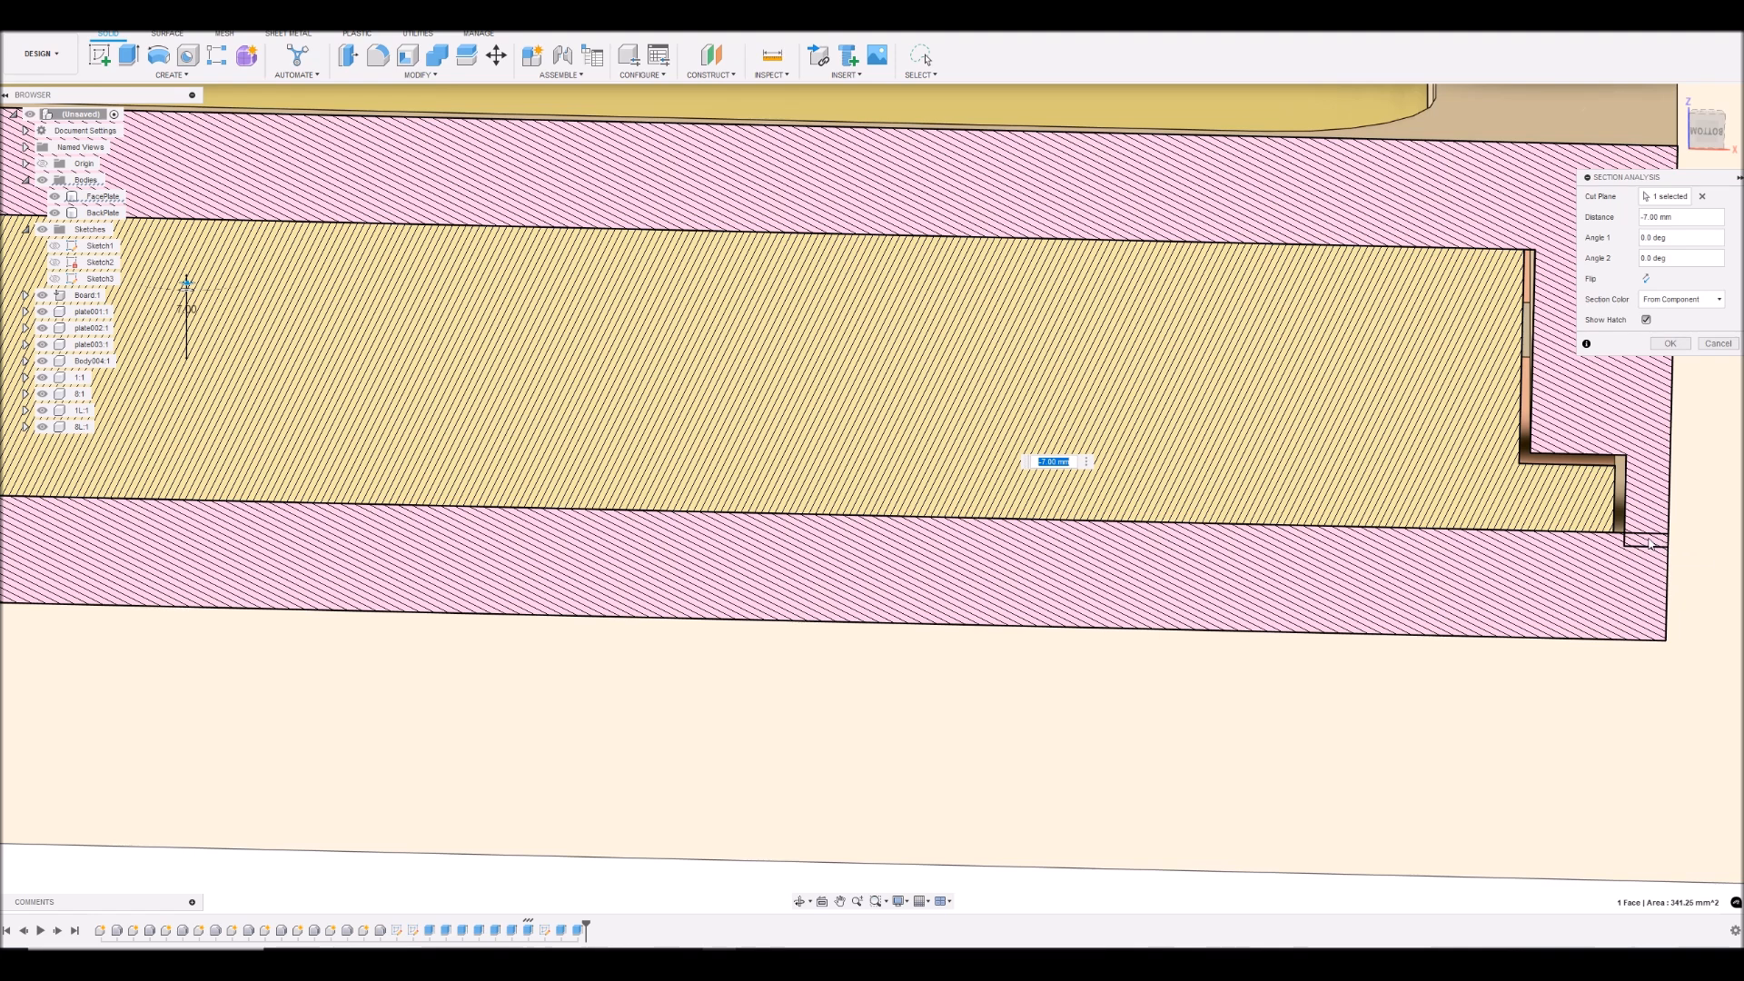
pyautogui.scroll(-6, 1649, 548)
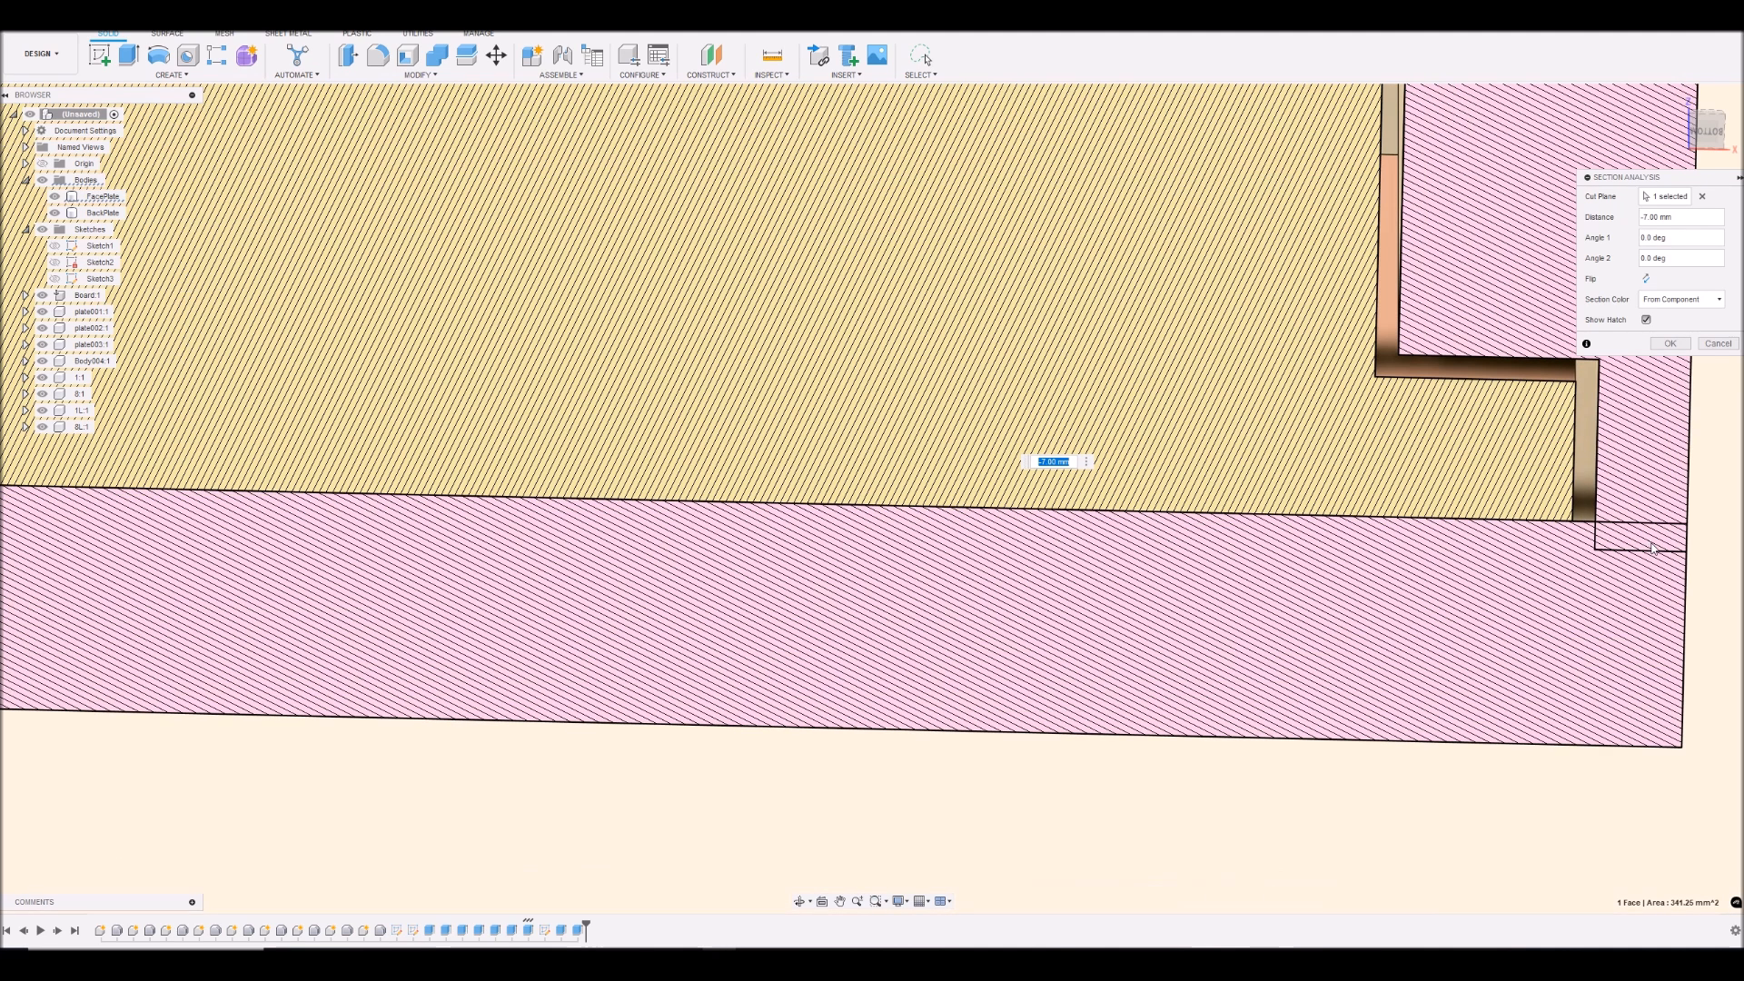
pyautogui.scroll(-1, 1649, 548)
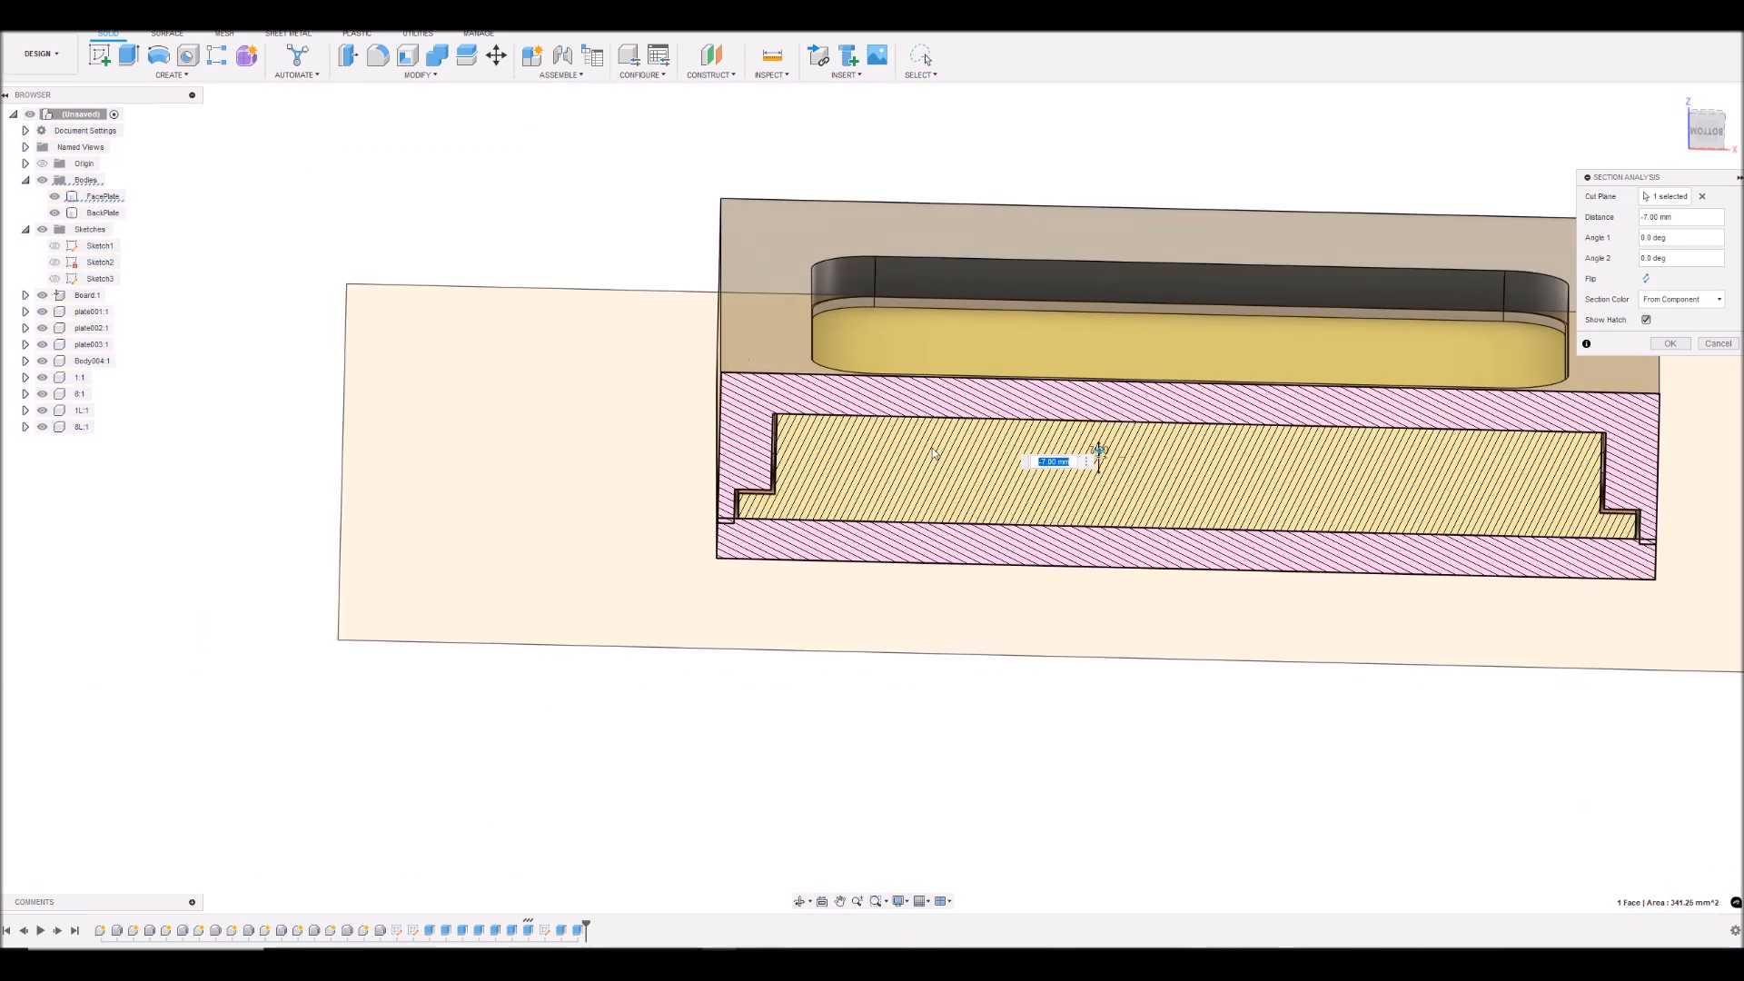
pyautogui.scroll(2, 1096, 446)
# - Move the section cut to -13 mm to inspect the tab clearances in the back plate, and discard the section analysis
pyautogui.moveTo(1094, 452); pyautogui.dragTo(1091, 400)
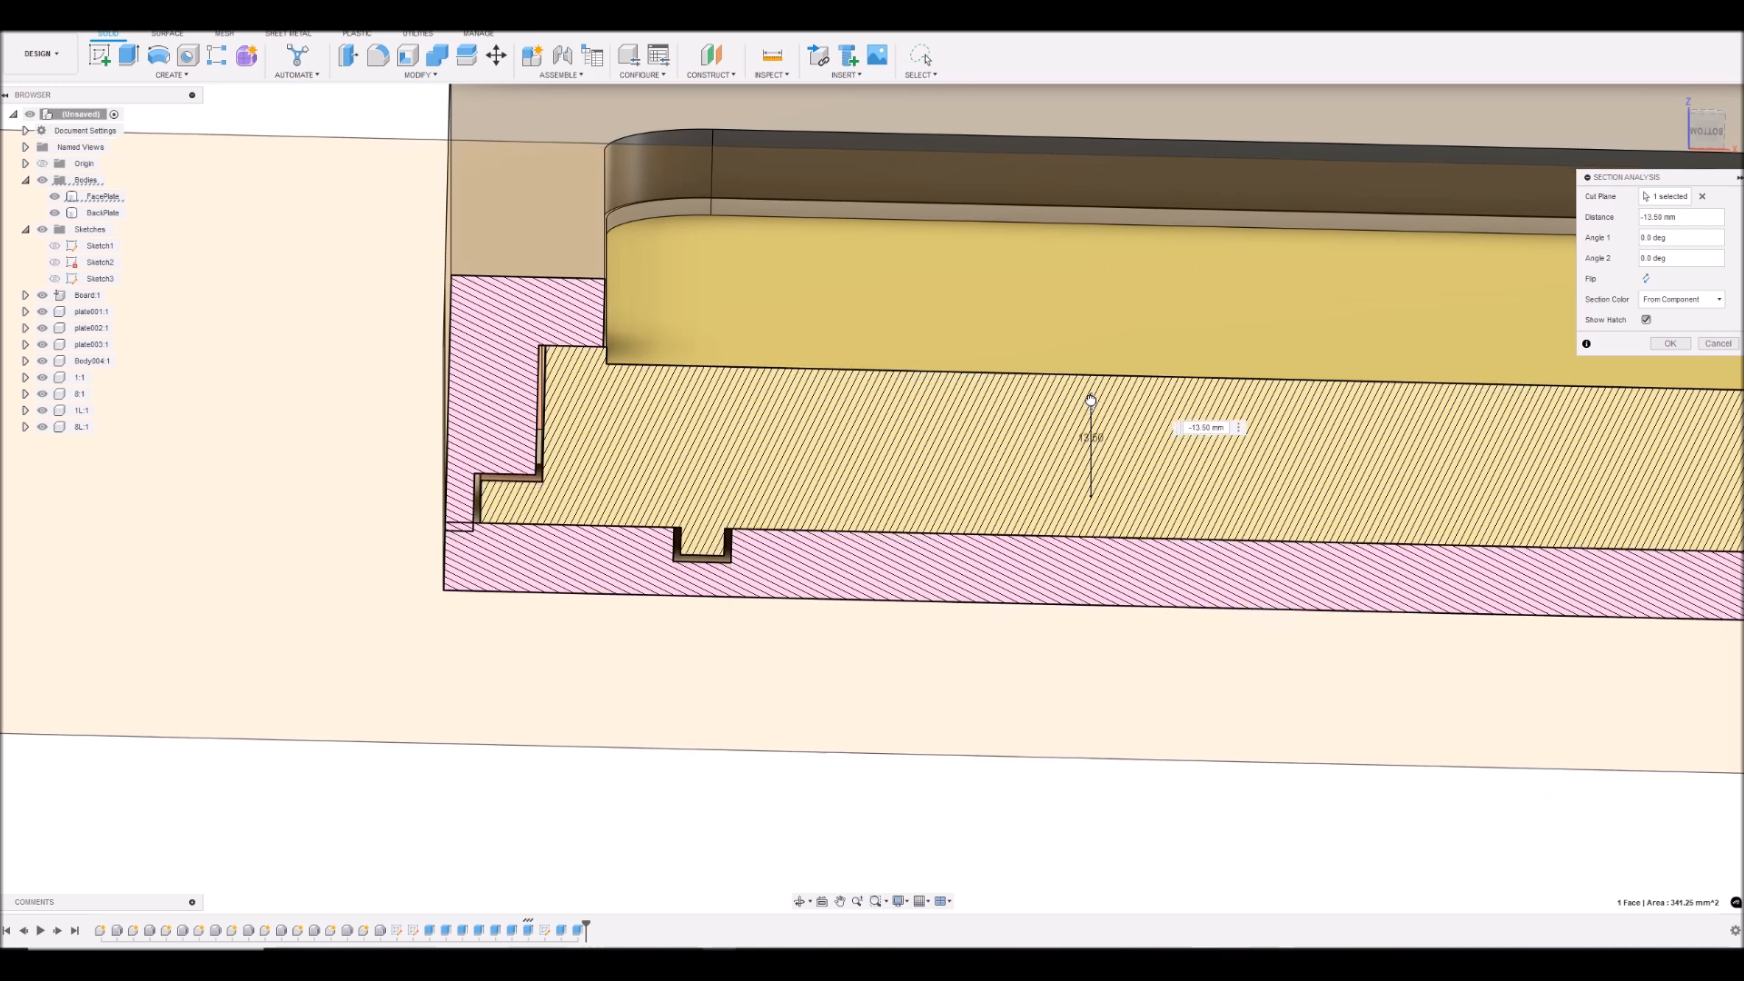
pyautogui.scroll(-5, 1126, 414)
pyautogui.scroll(4, 1041, 408)
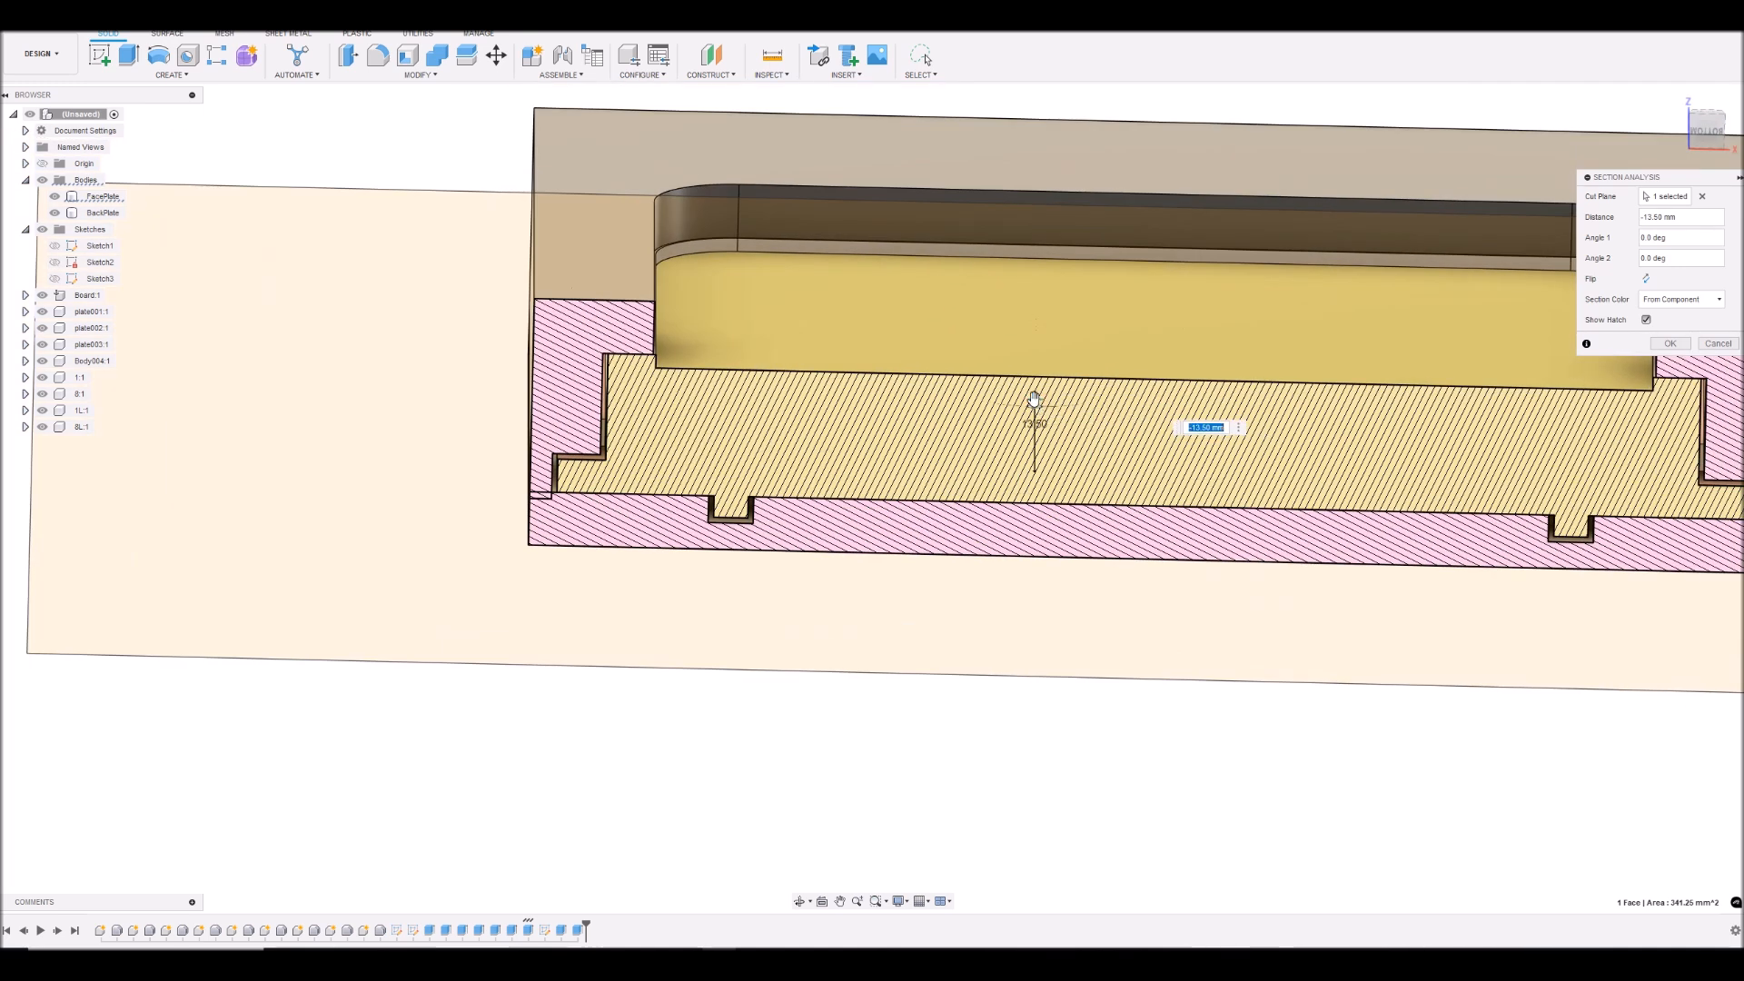
pyautogui.moveTo(1035, 401); pyautogui.dragTo(1038, 371)
pyautogui.moveTo(1046, 370); pyautogui.dragTo(1035, 492)
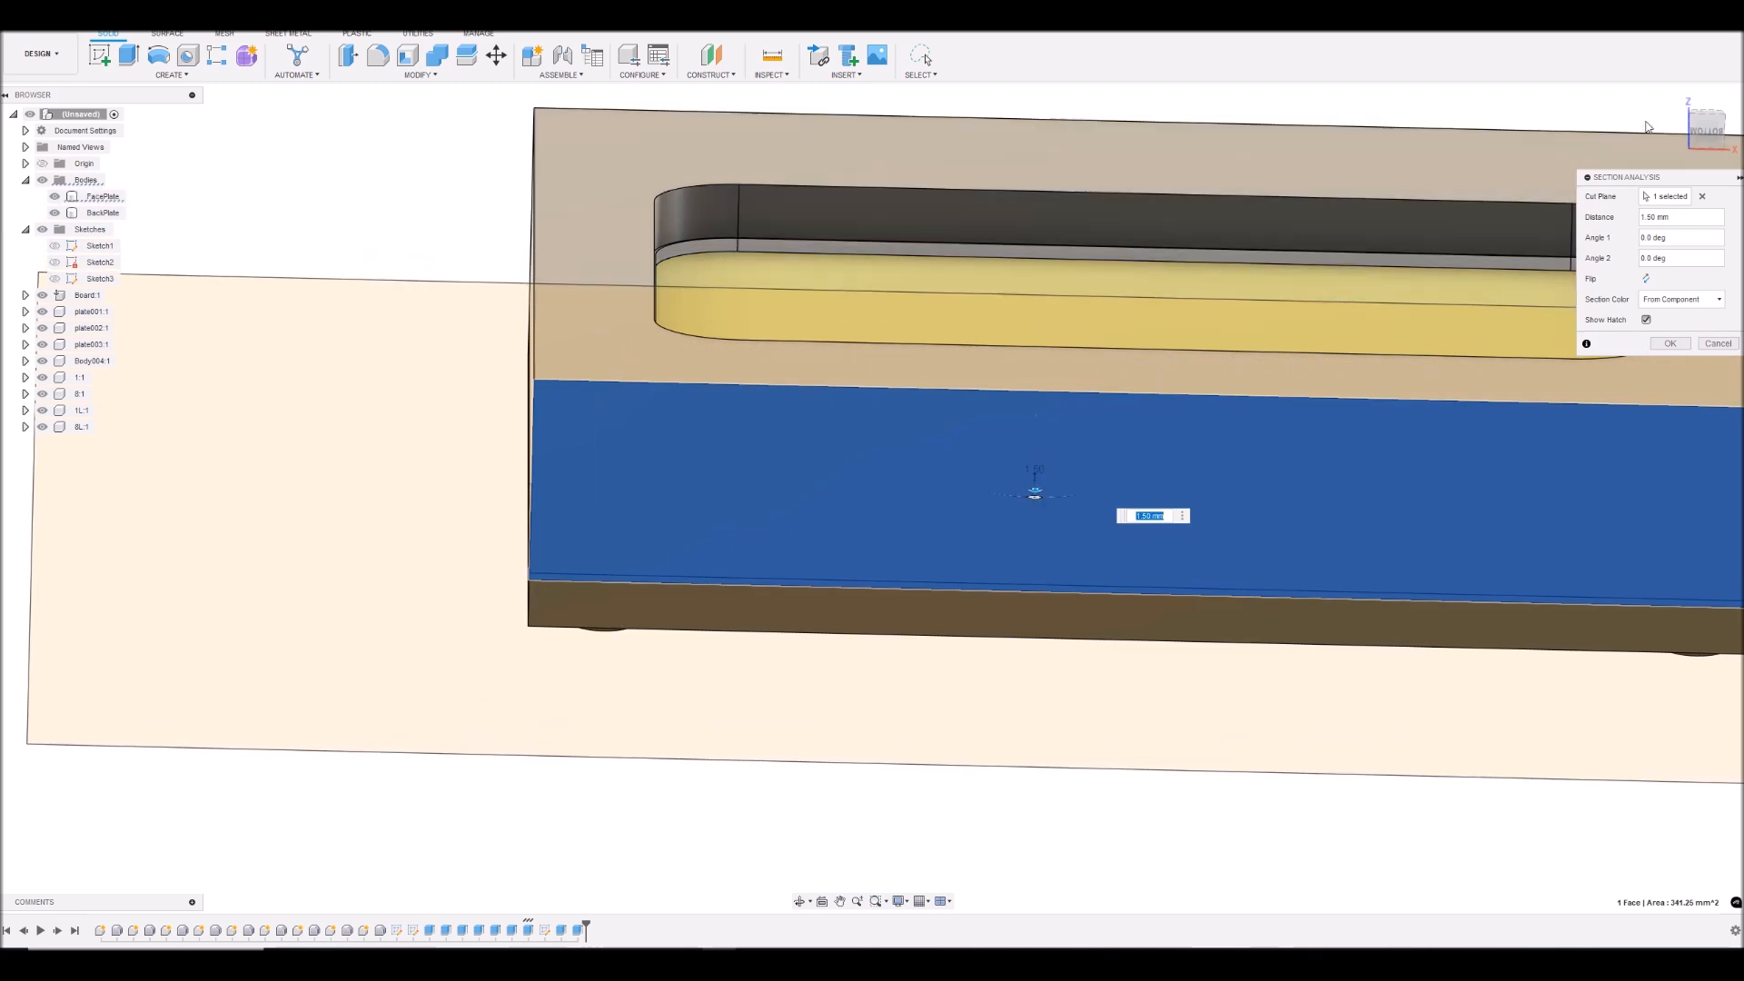
pyautogui.moveTo(1706, 134); pyautogui.dragTo(1704, 109)
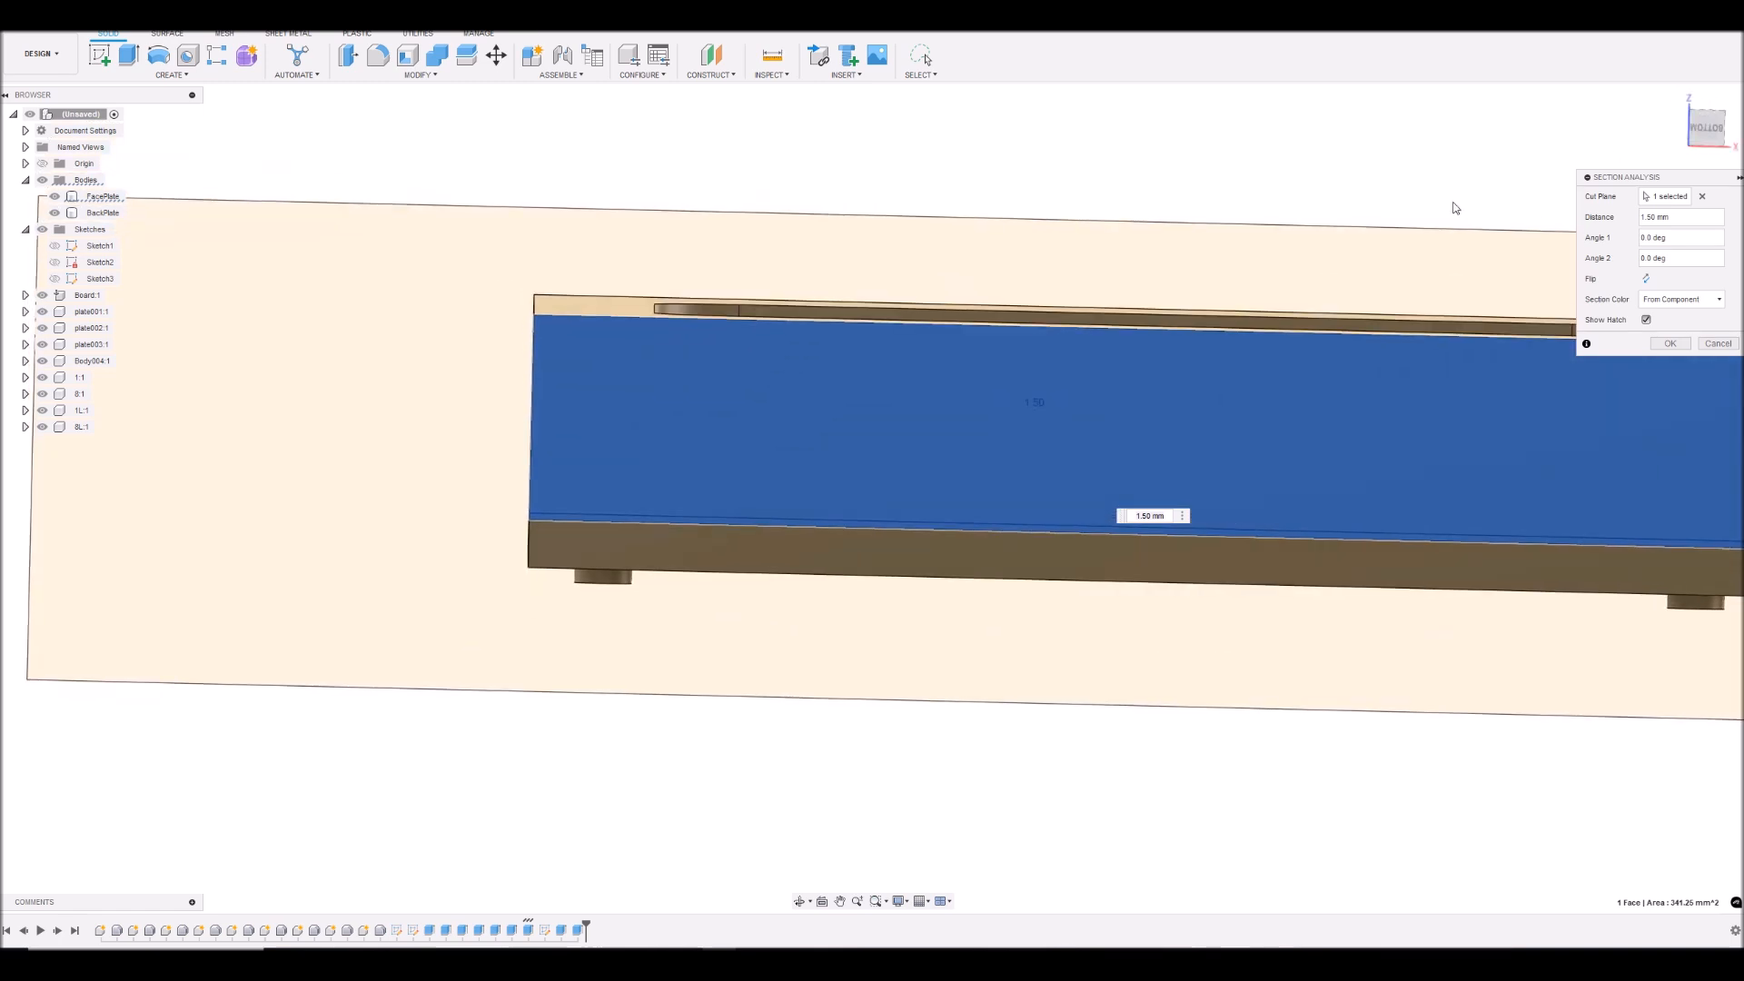
pyautogui.click(1718, 343)
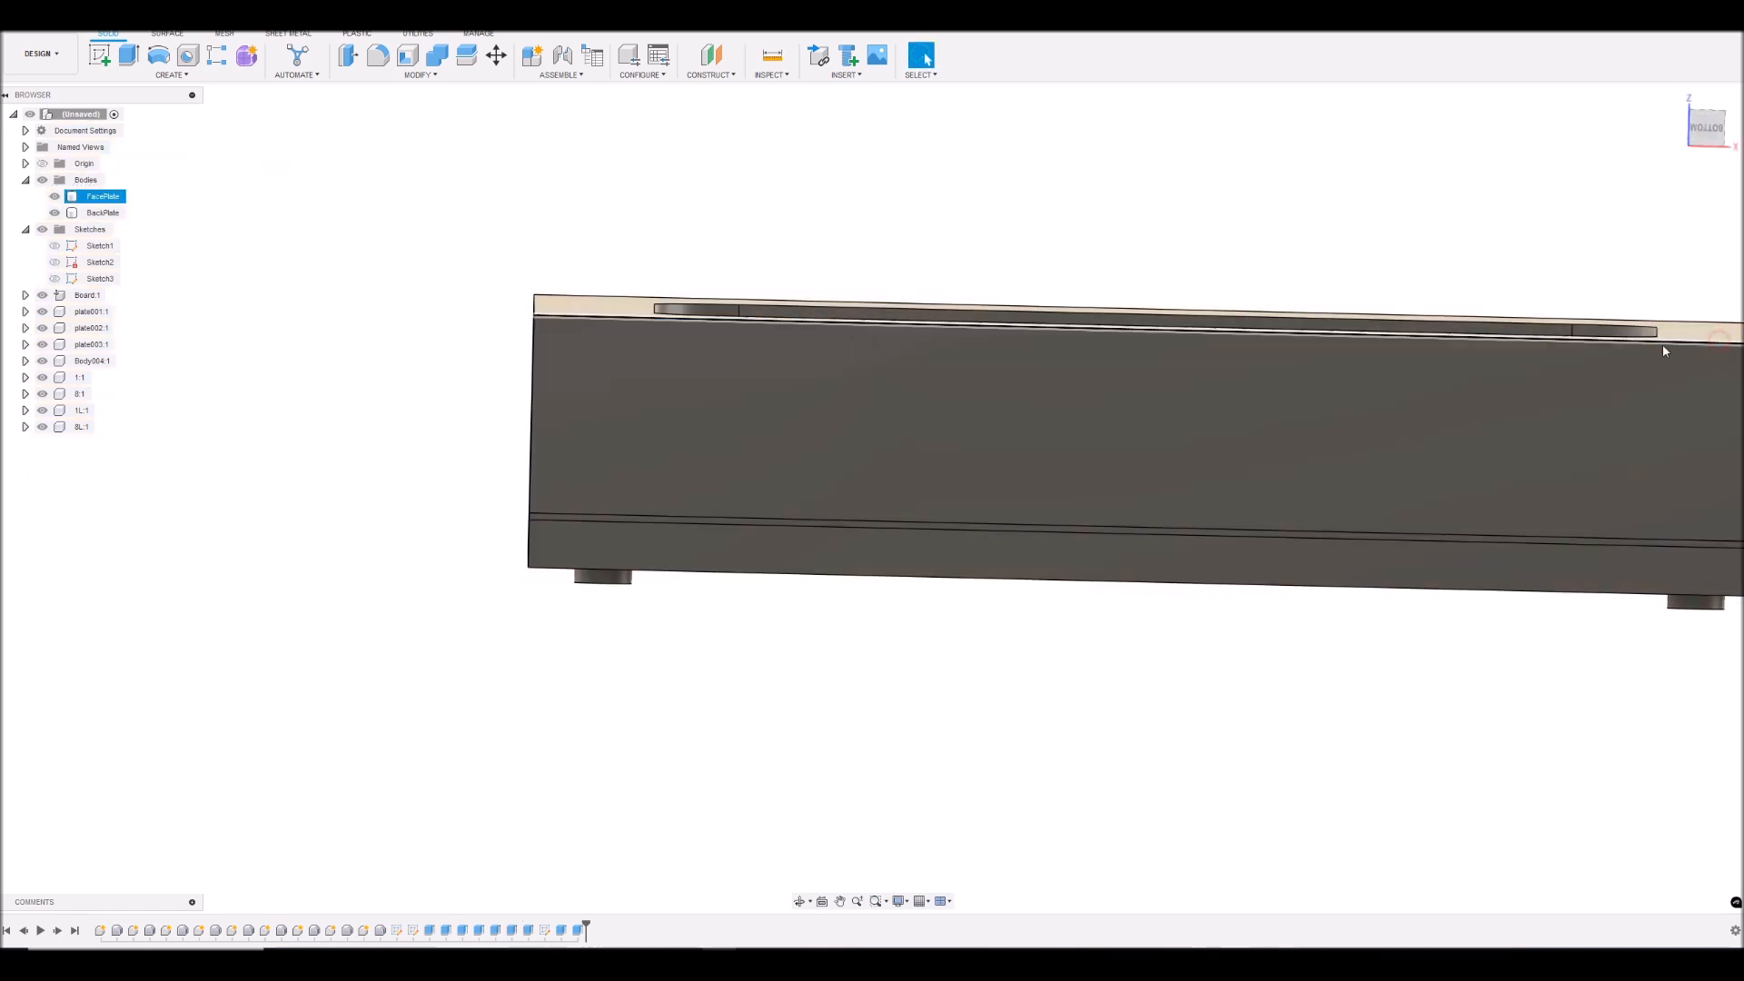
# - Hide and reshow the BackPlate and FacePlate bodies in turn to compare how they overlap at the rim
pyautogui.click(54, 212)
pyautogui.click(54, 213)
pyautogui.click(55, 213)
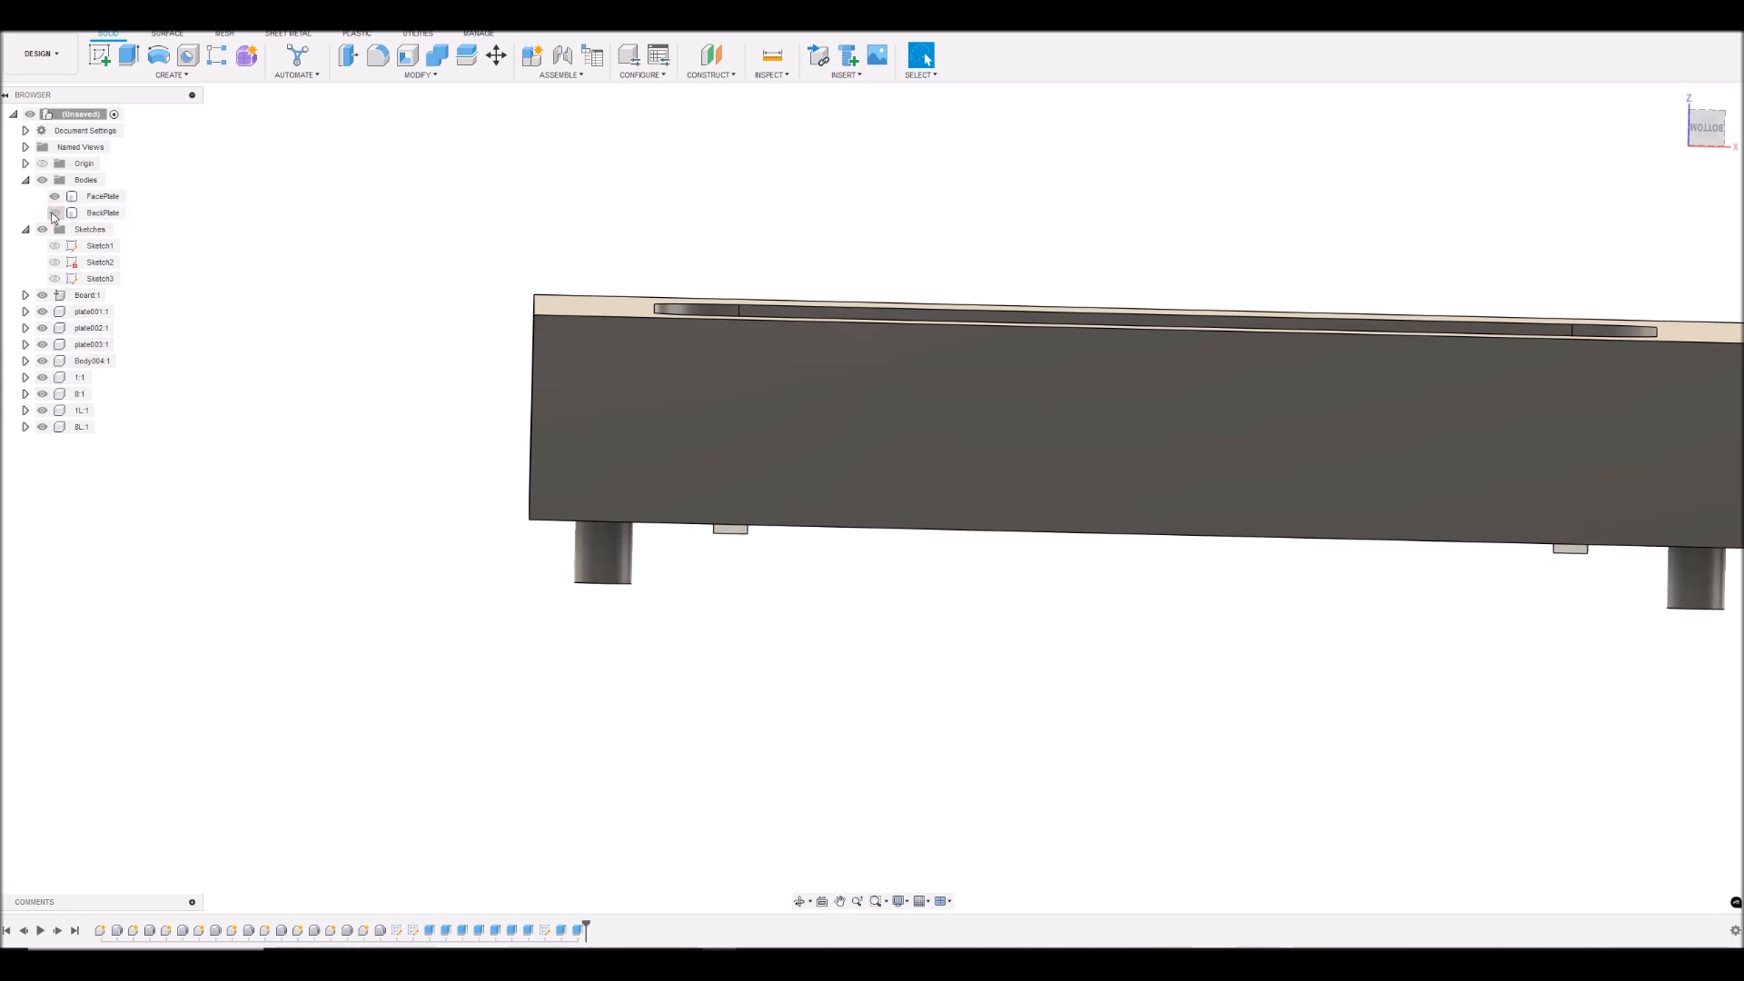
pyautogui.click(54, 213)
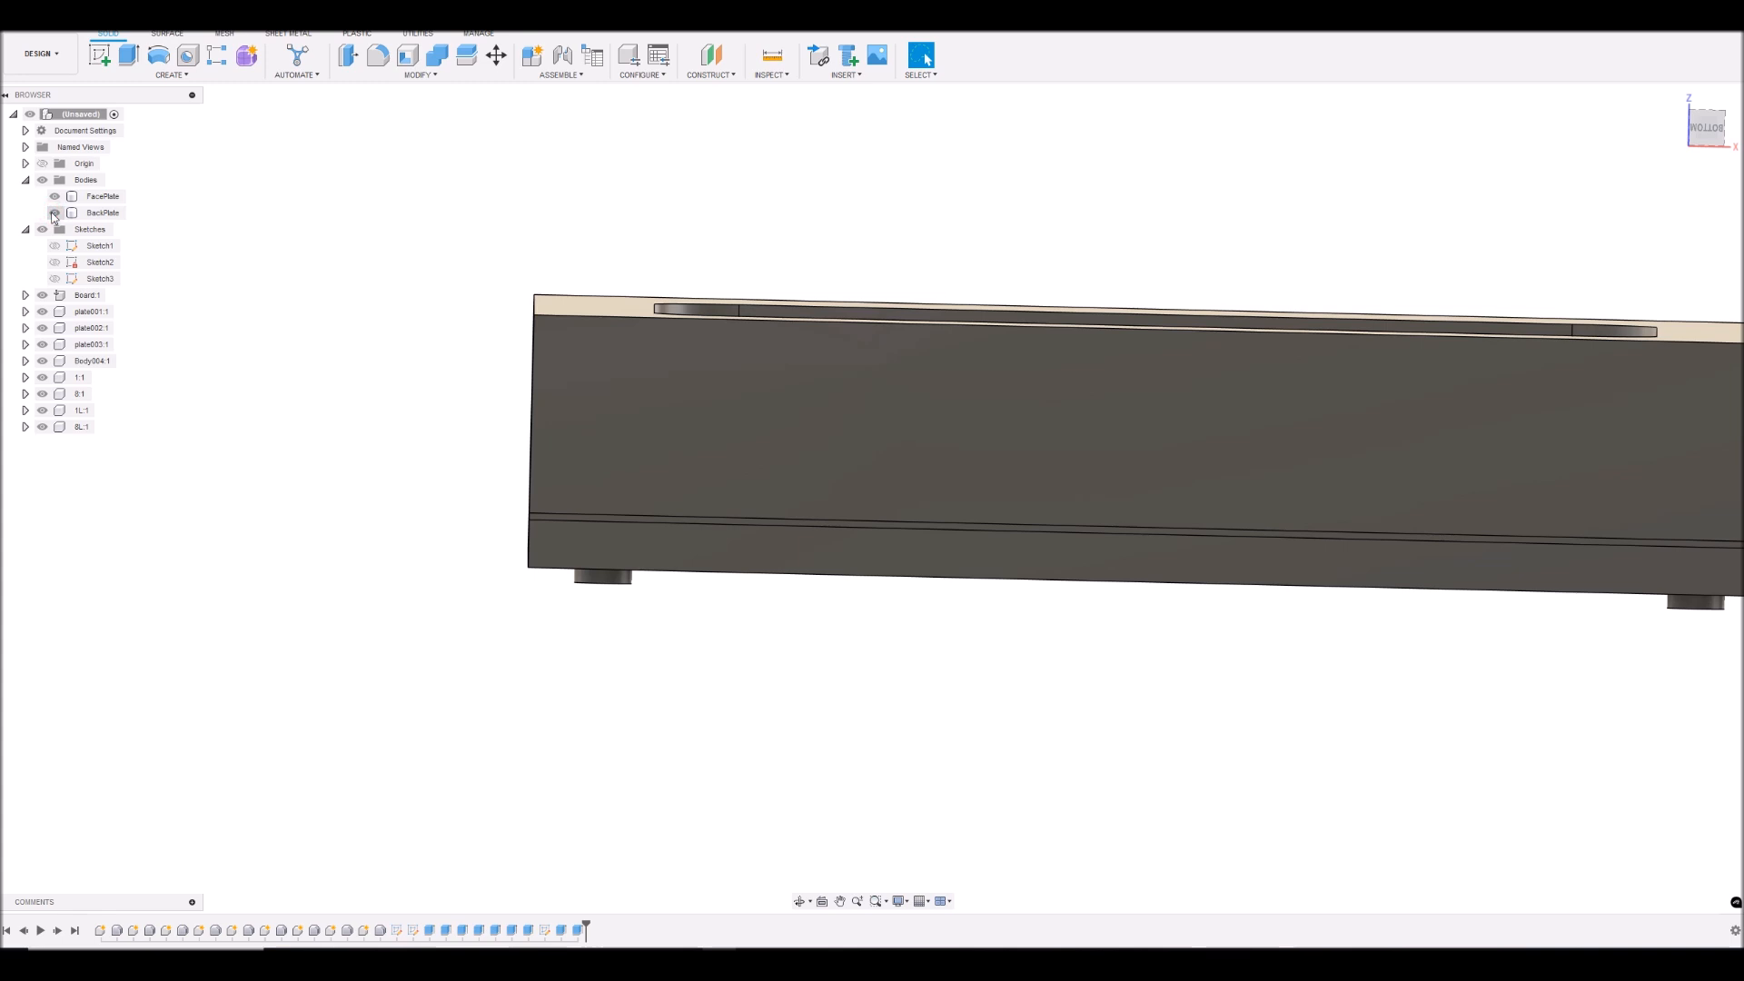
pyautogui.click(55, 196)
pyautogui.click(56, 198)
pyautogui.click(55, 197)
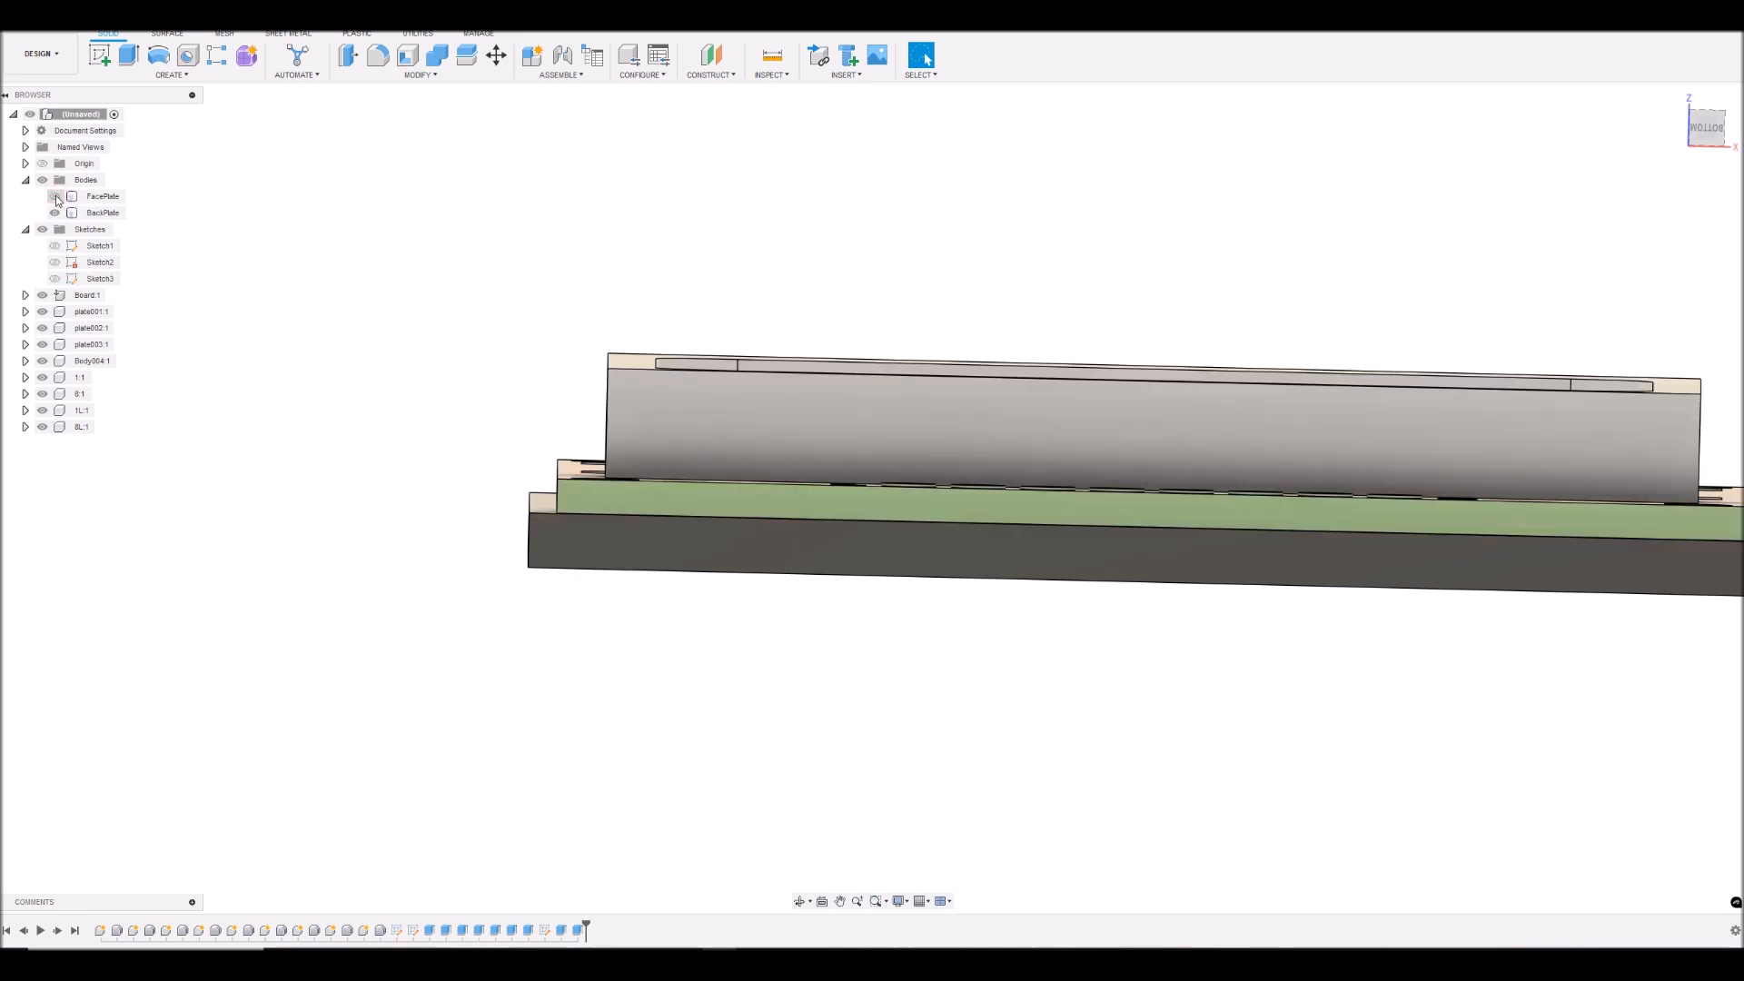
pyautogui.click(55, 197)
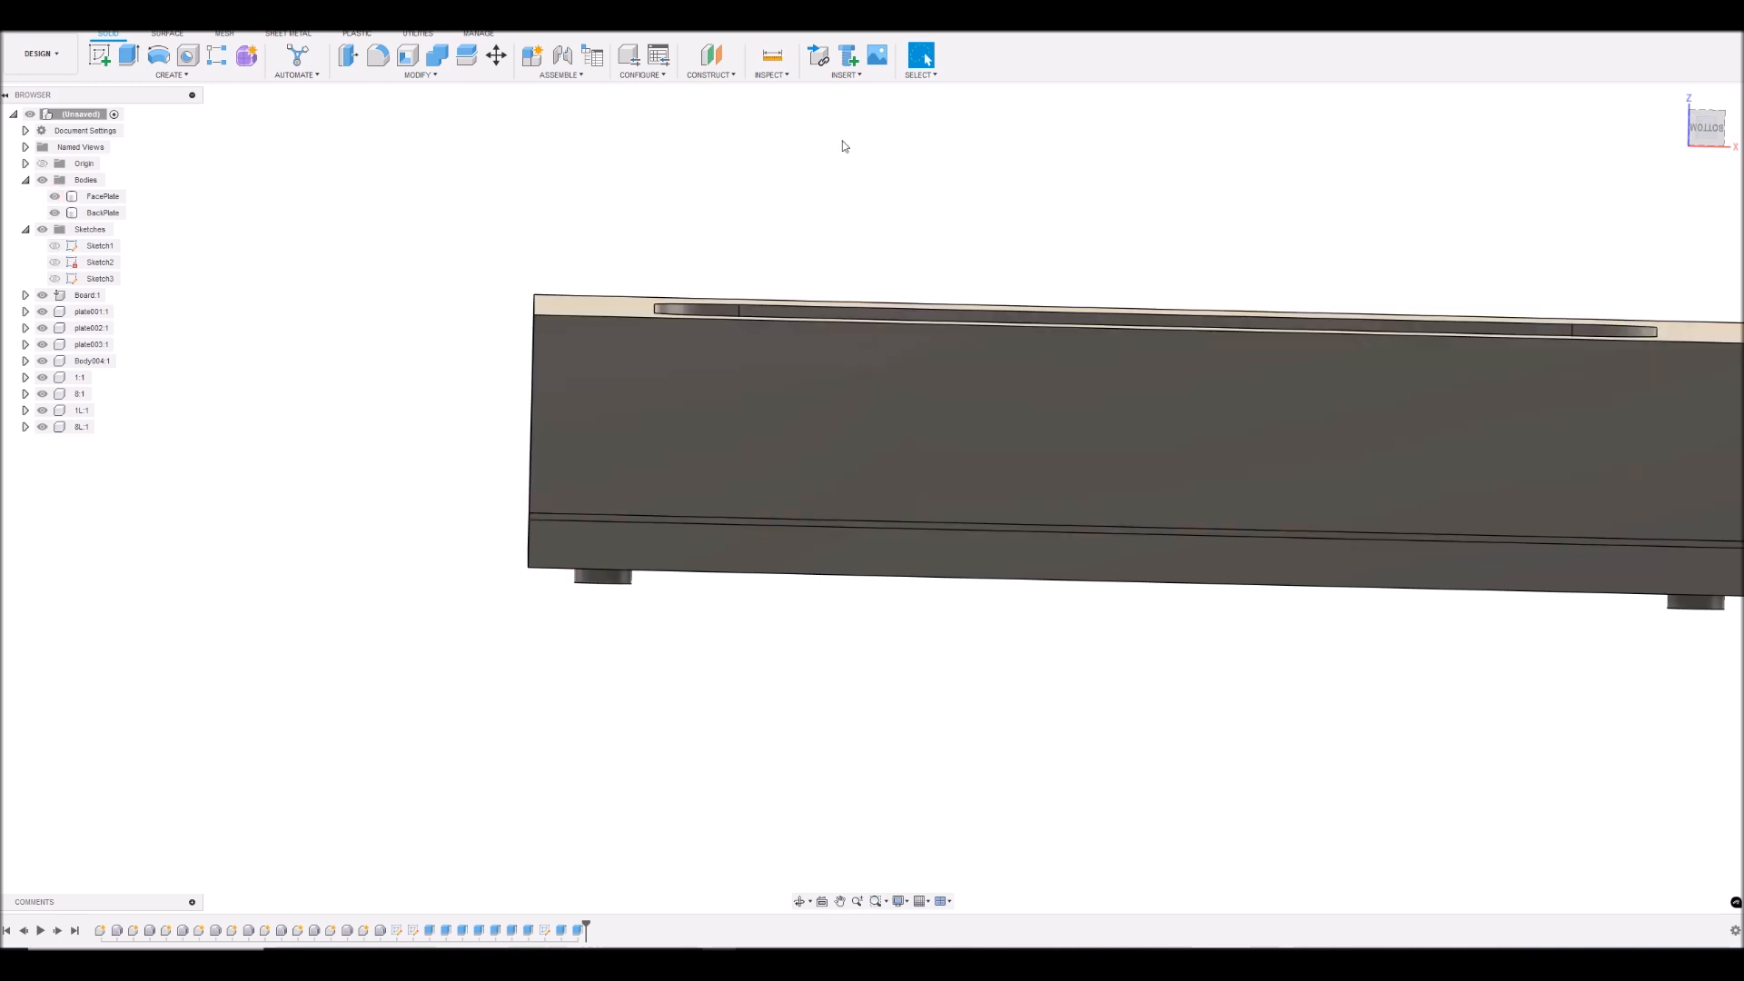
# - Create a section analysis from the face plate's long side face with the cut plane at -3 mm
pyautogui.click(777, 76)
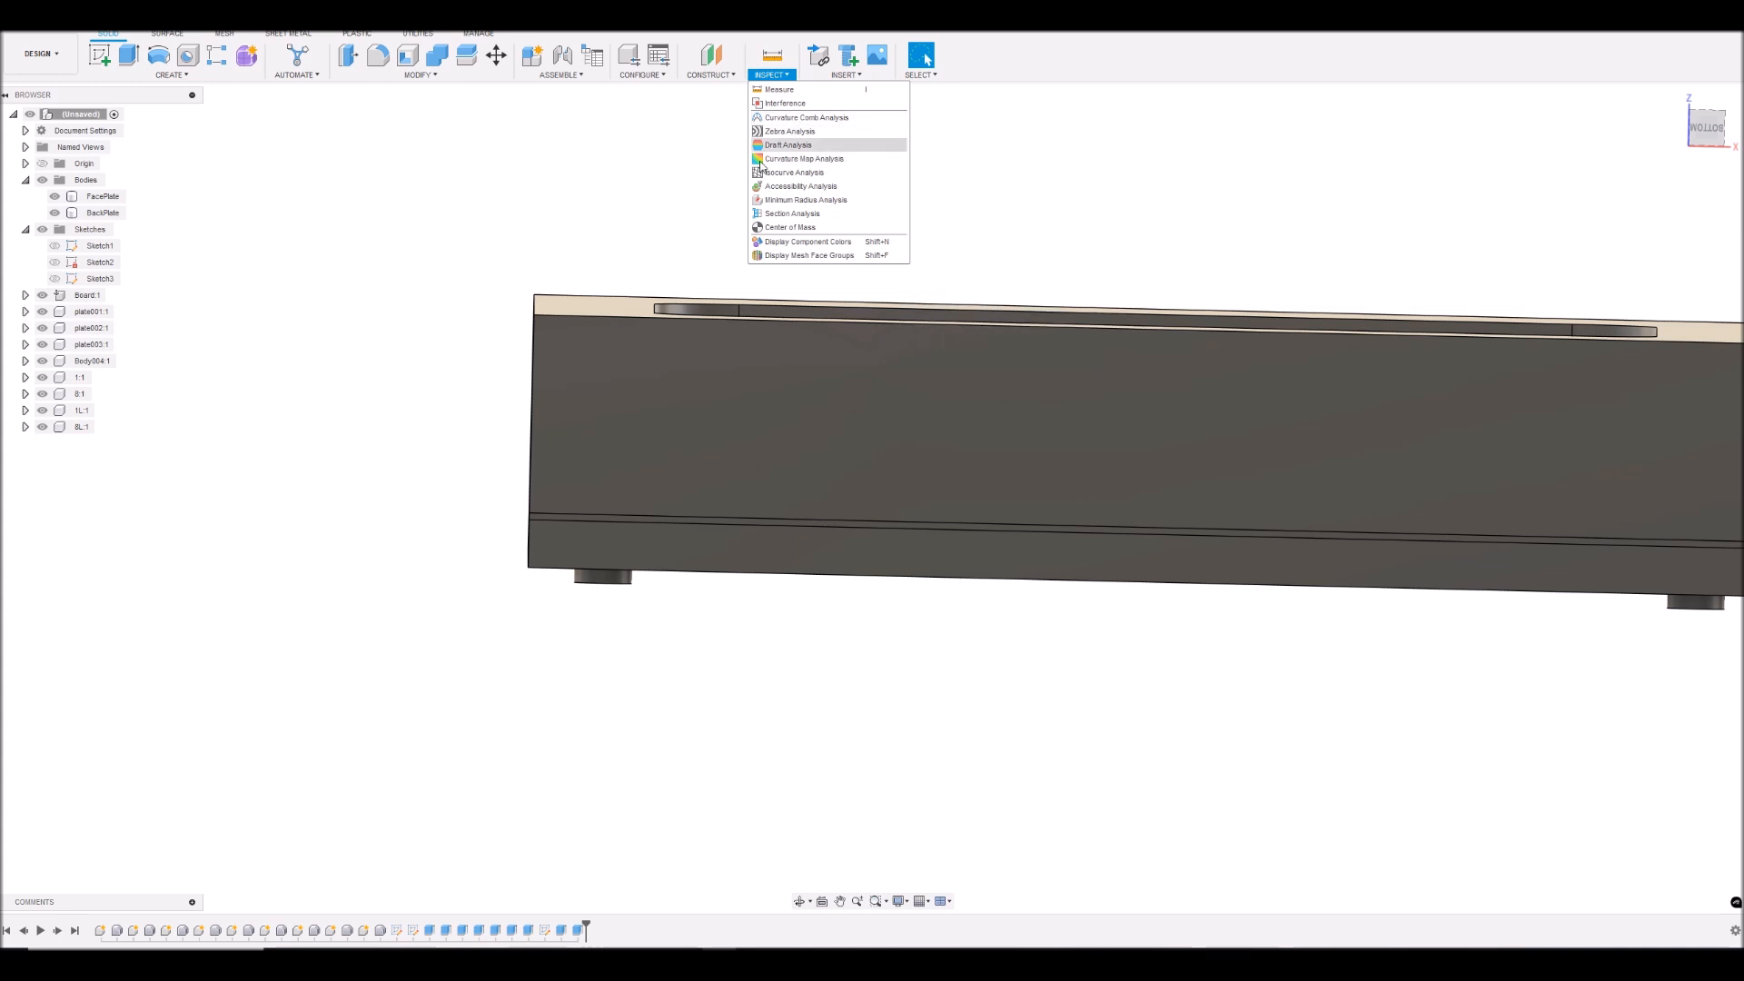
pyautogui.click(787, 213)
pyautogui.click(978, 437)
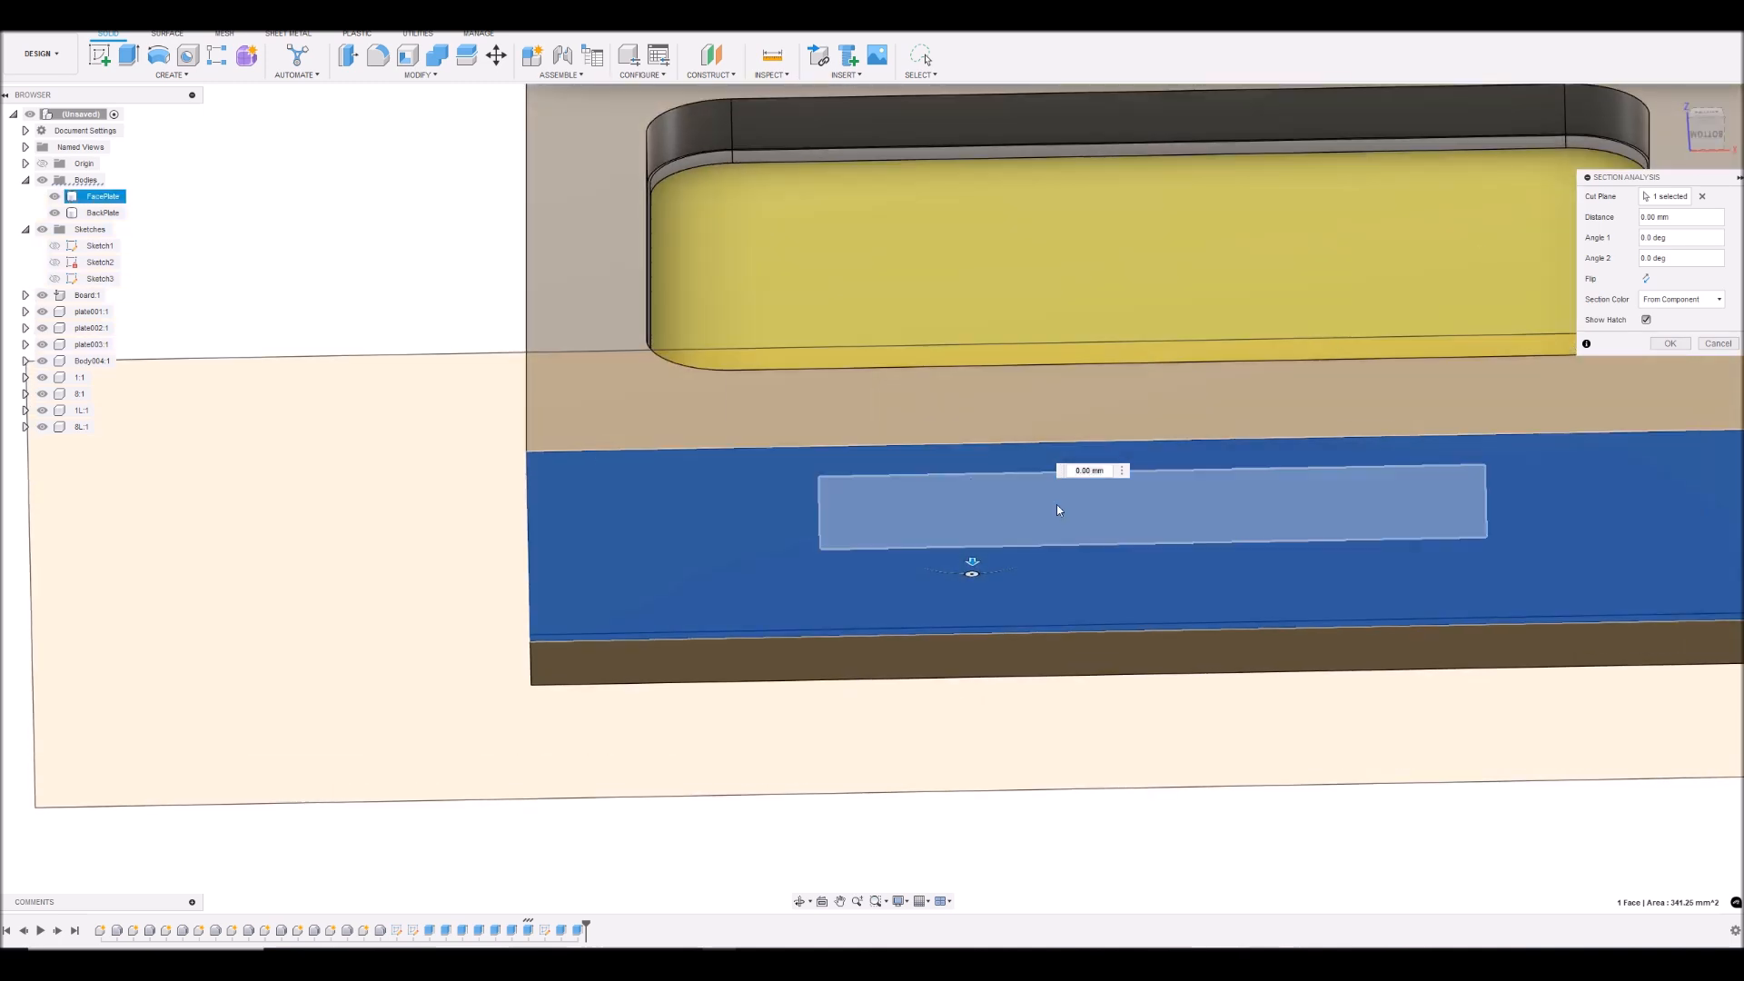
pyautogui.moveTo(972, 563)
pyautogui.mouseDown()
pyautogui.moveTo(972, 494)
pyautogui.moveTo(973, 529)
pyautogui.mouseUp()
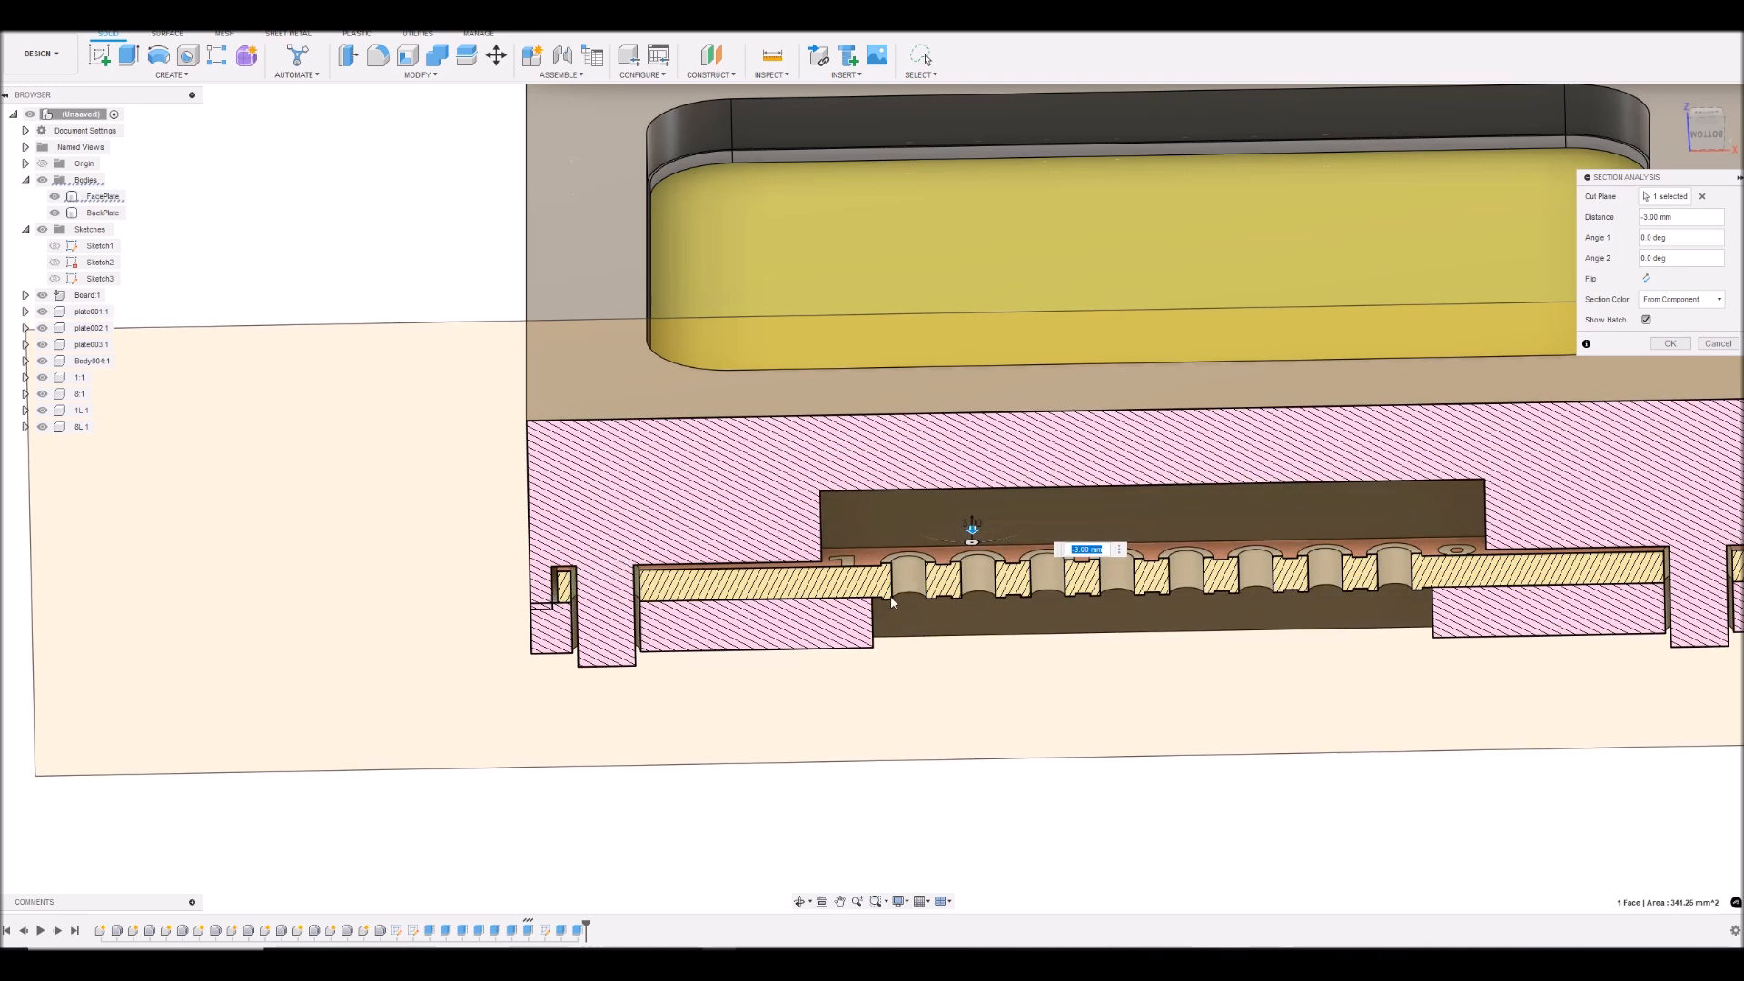
pyautogui.click(1672, 344)
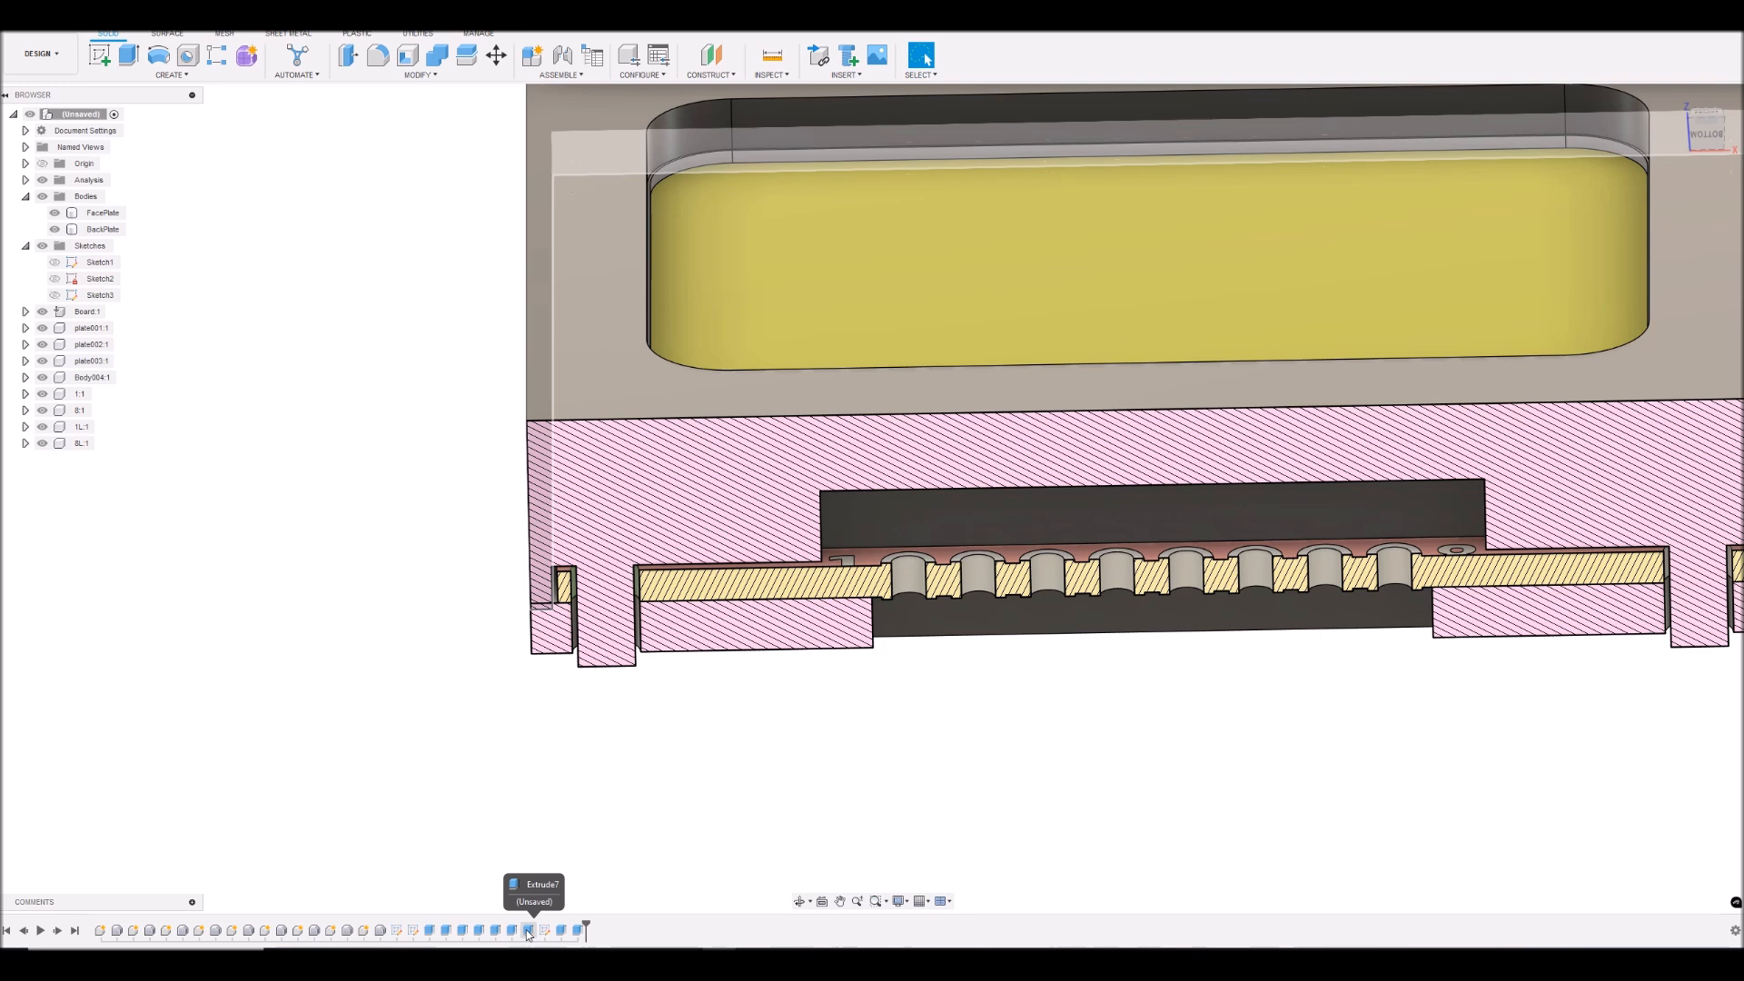
# - Open the symmetric extrude forming the face plate's perimeter rim for editing, ready to change its distance
pyautogui.click(528, 931)
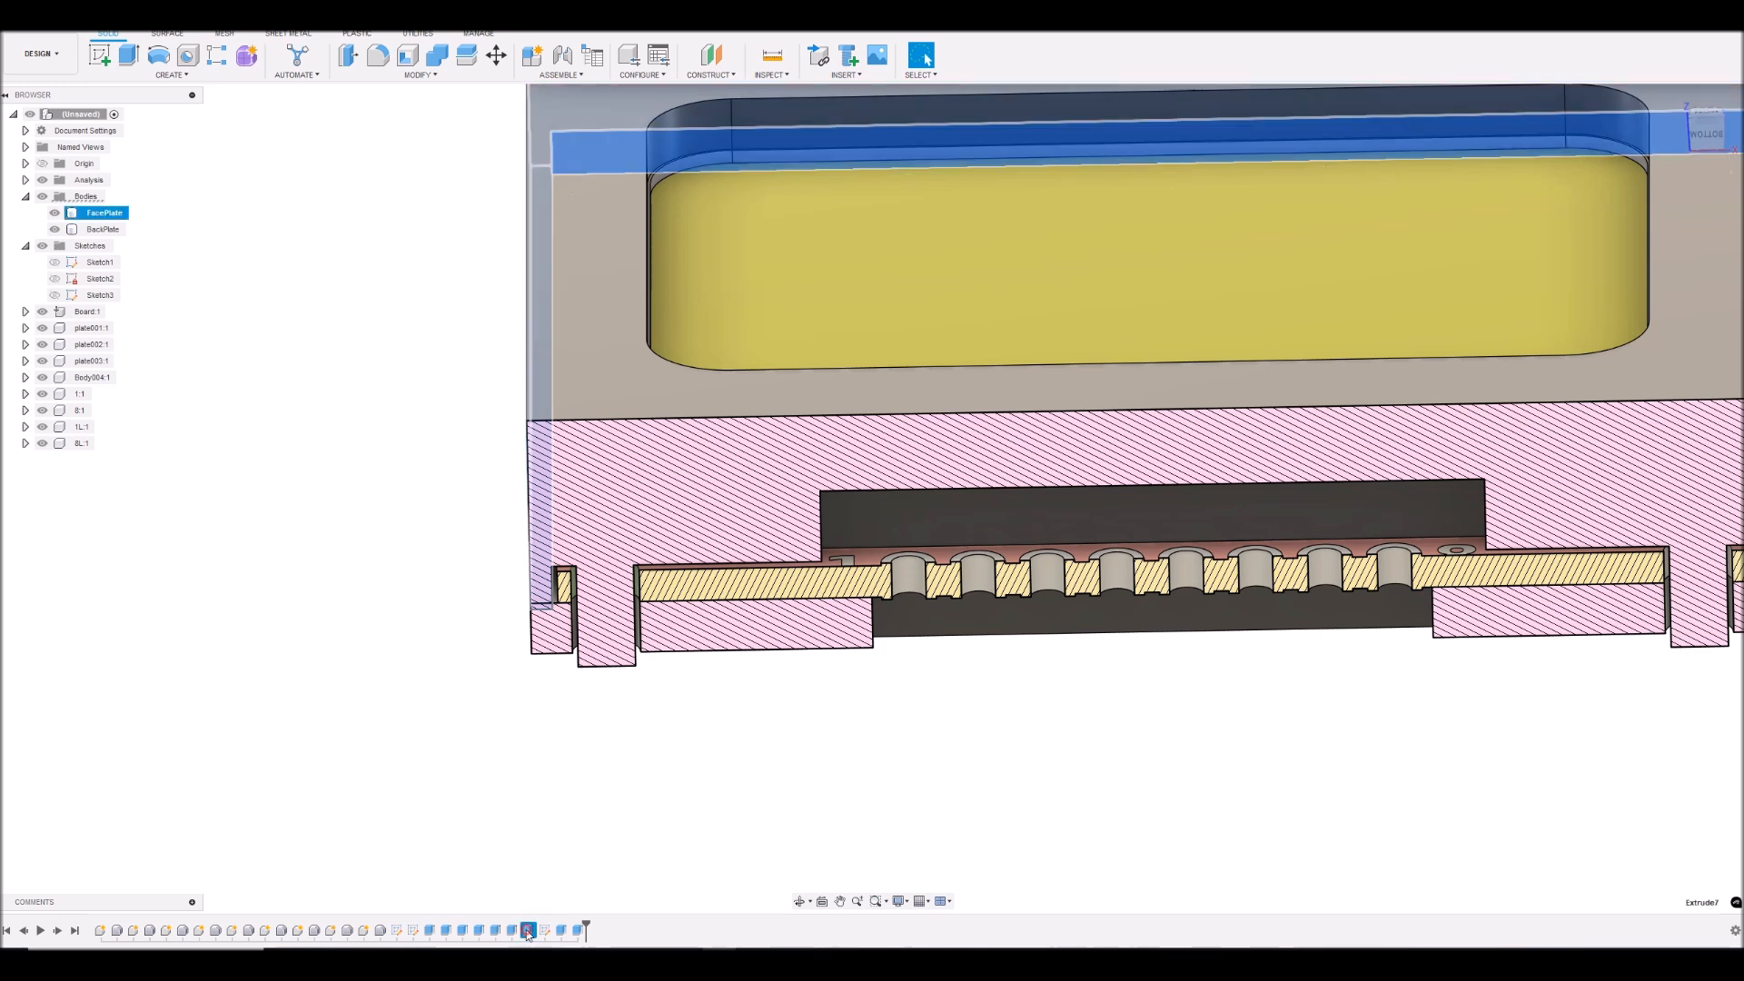
pyautogui.click(1708, 136)
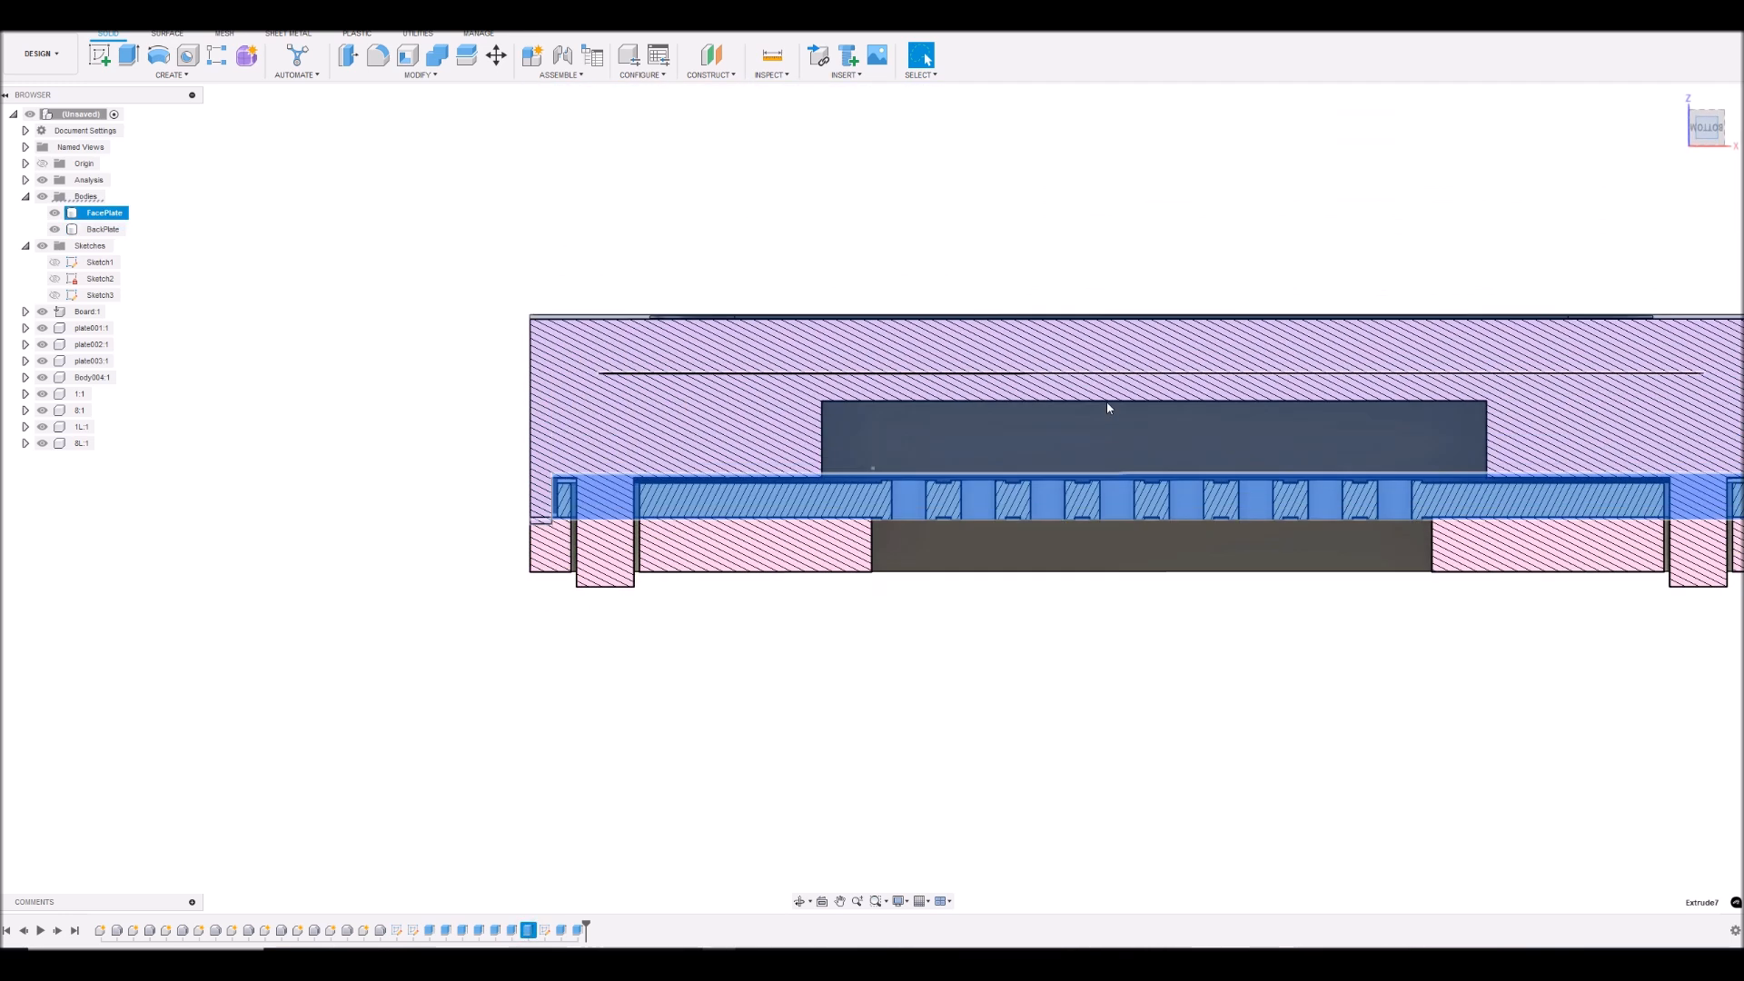
pyautogui.scroll(3, 531, 649)
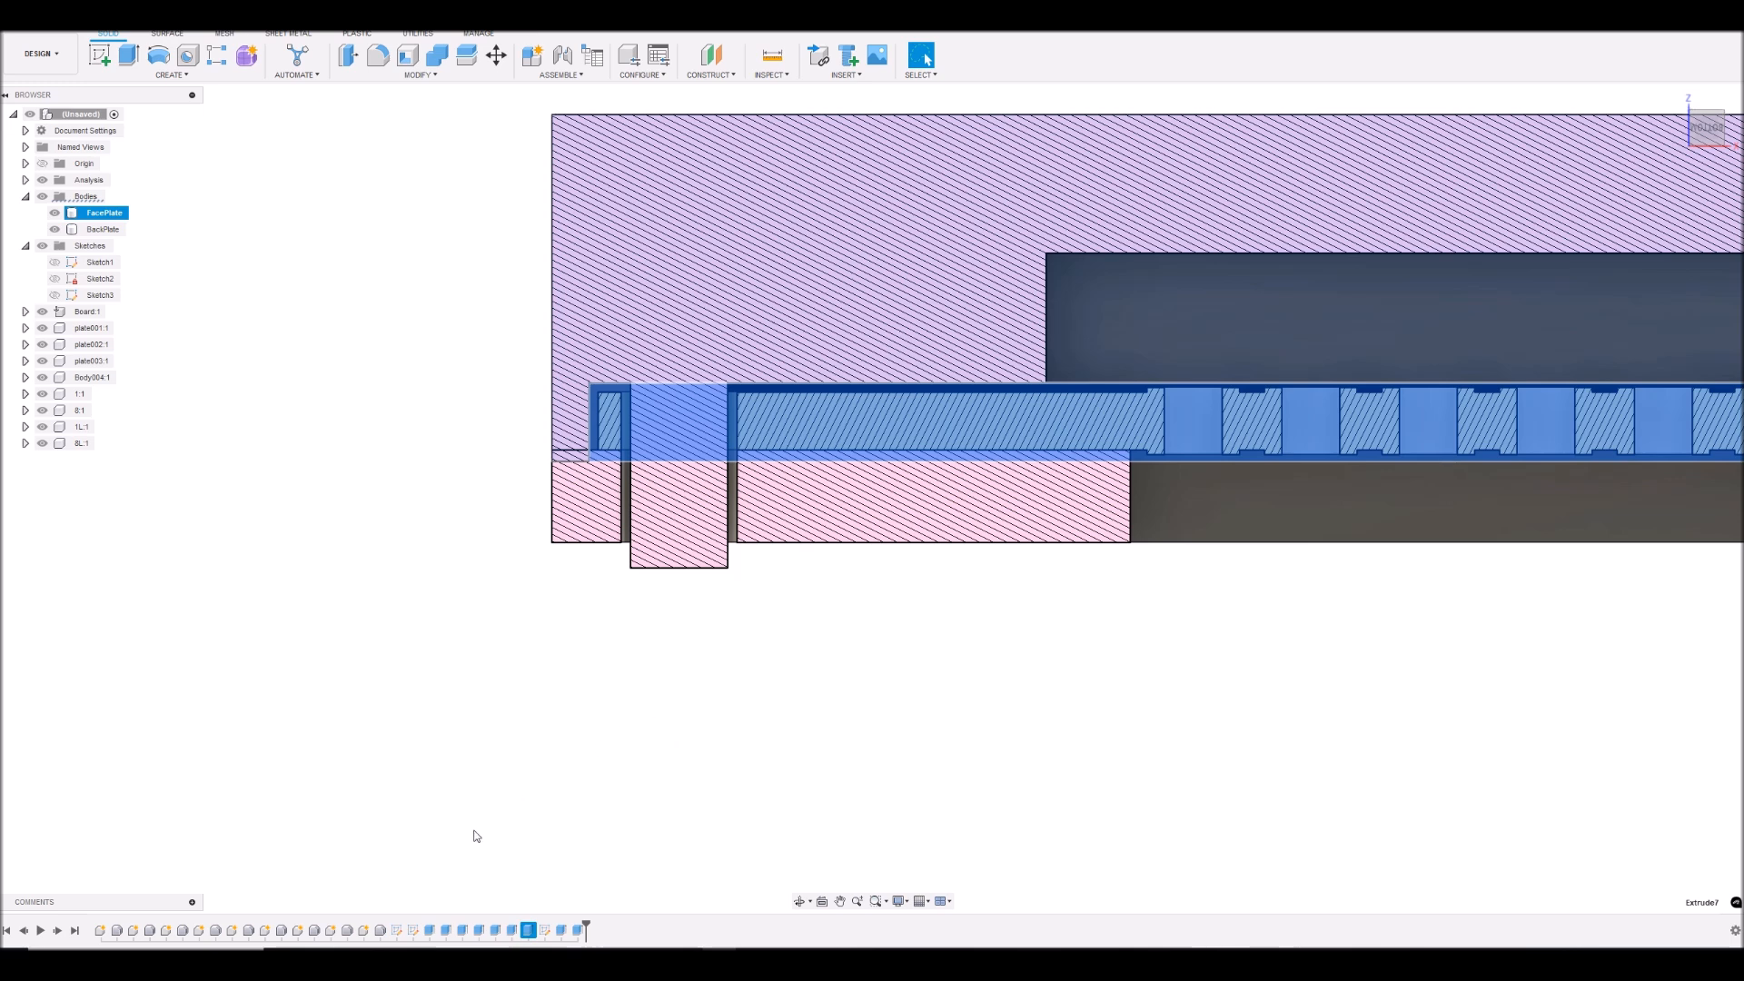
pyautogui.rightClick(529, 934)
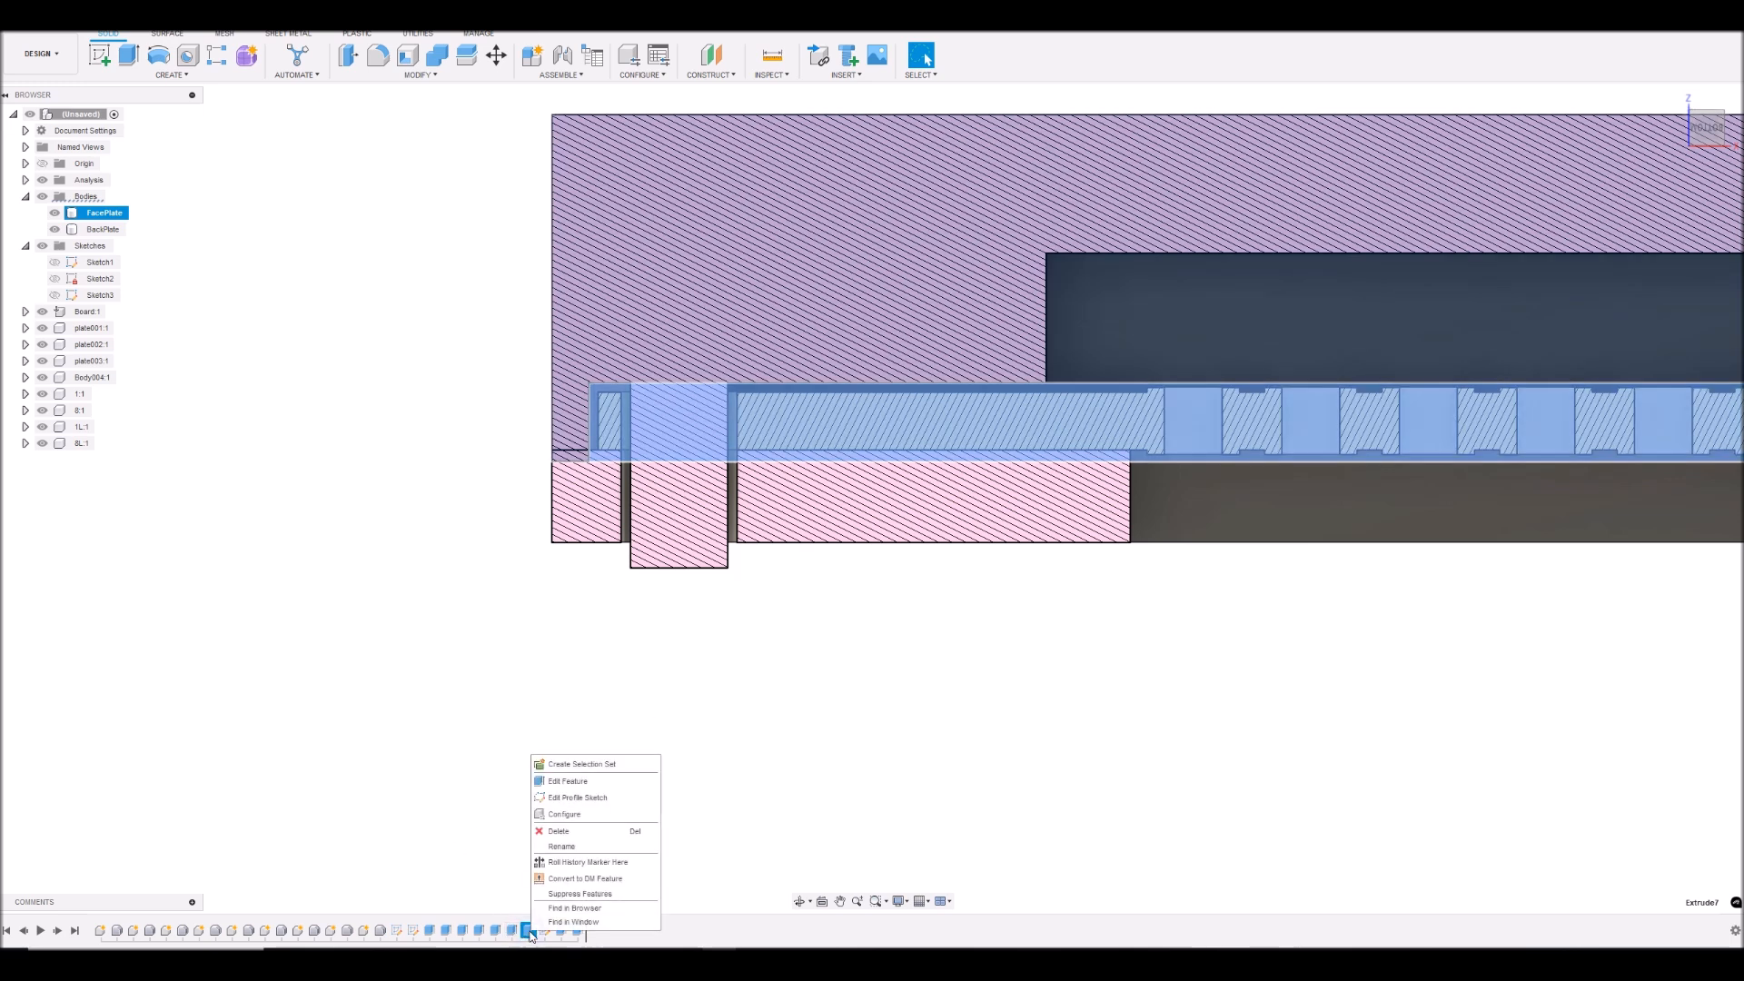
pyautogui.click(574, 787)
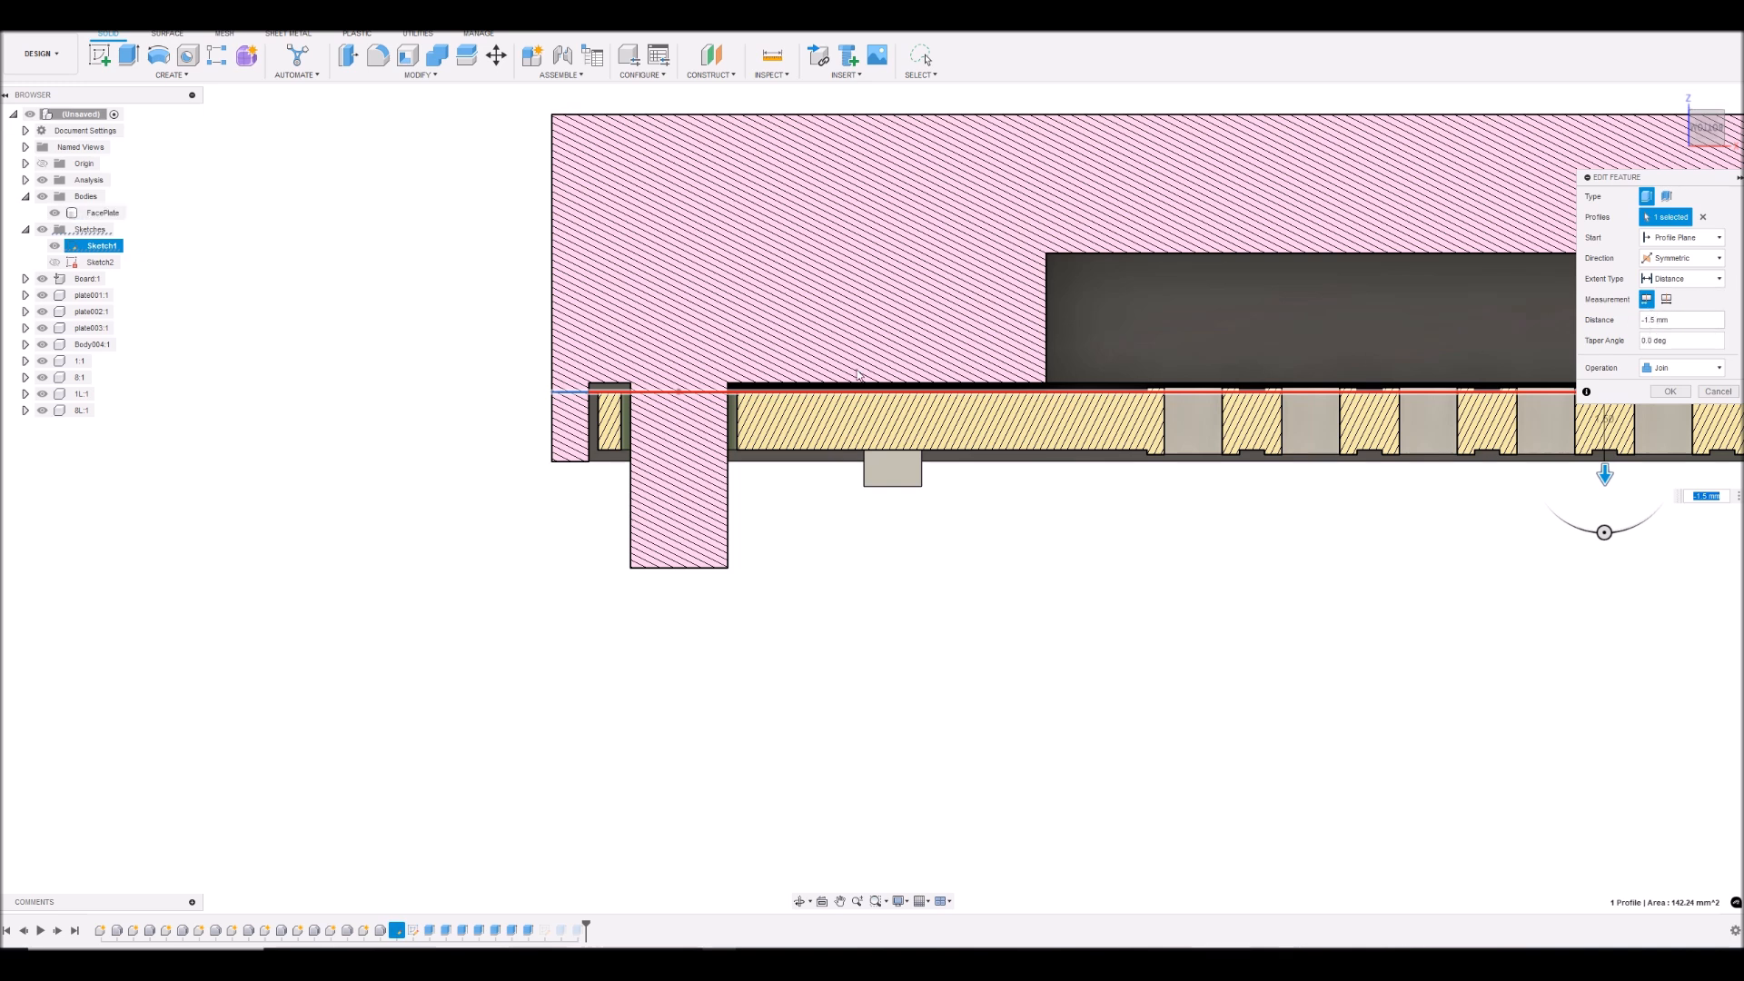
pyautogui.moveTo(1605, 474); pyautogui.dragTo(1606, 484)
pyautogui.click(1653, 320)
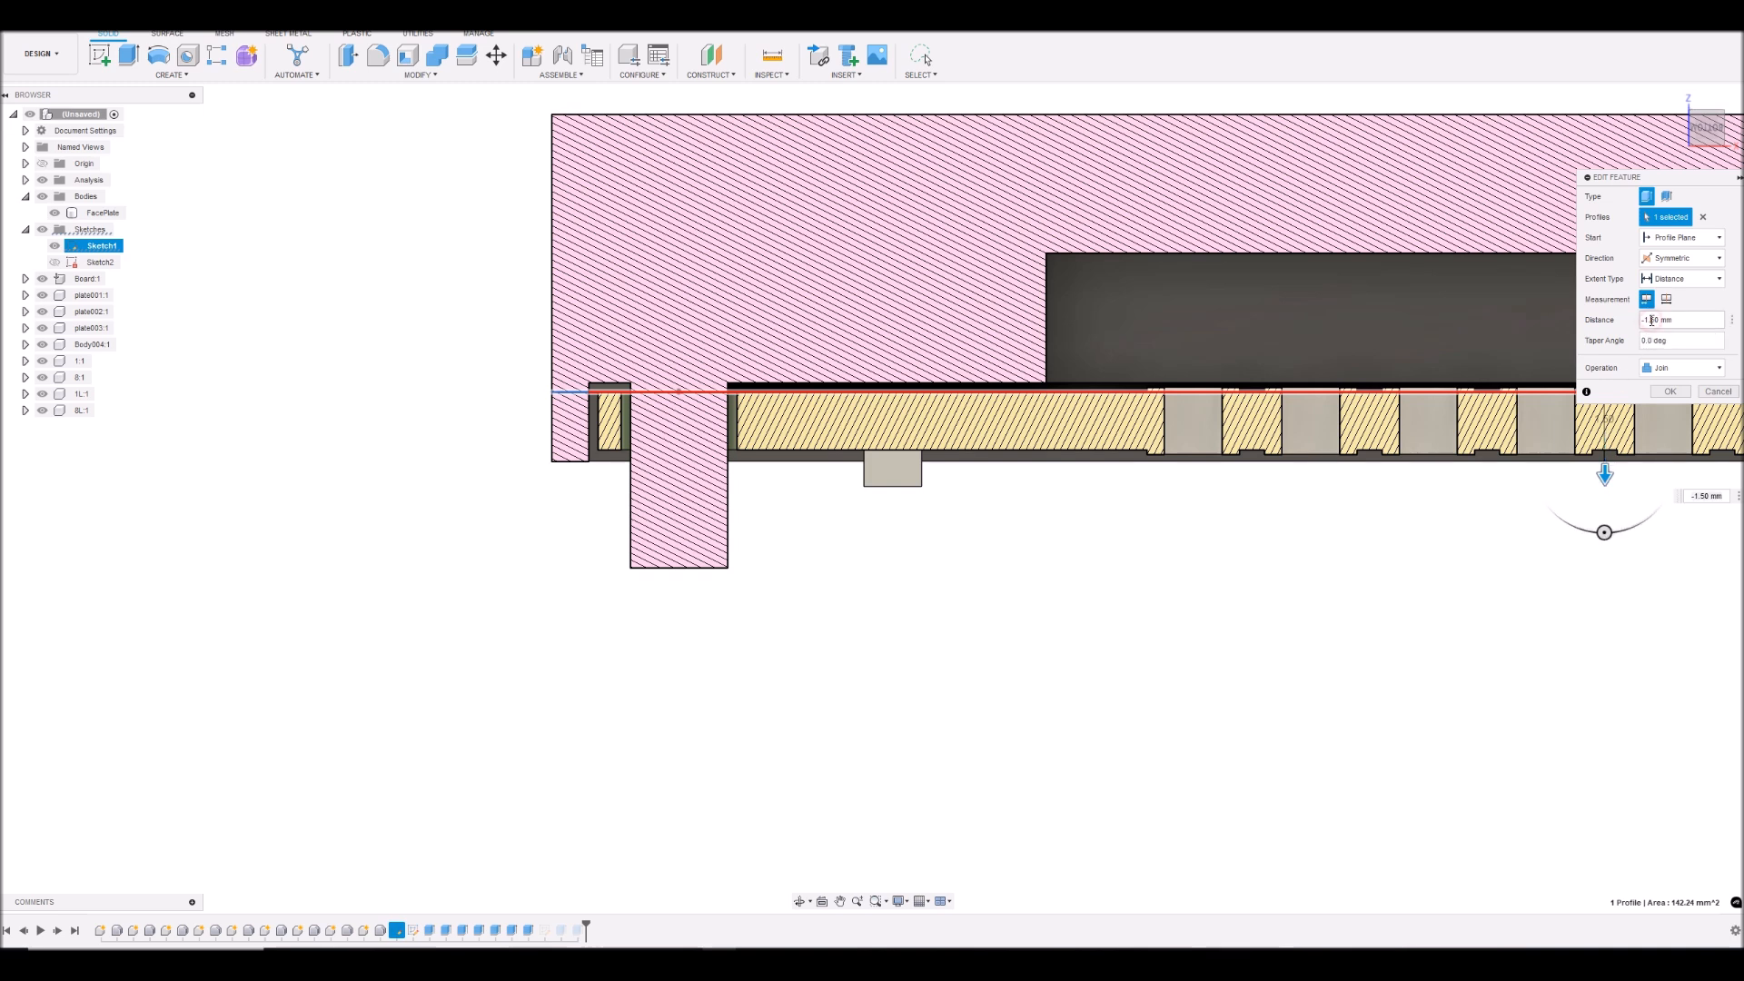
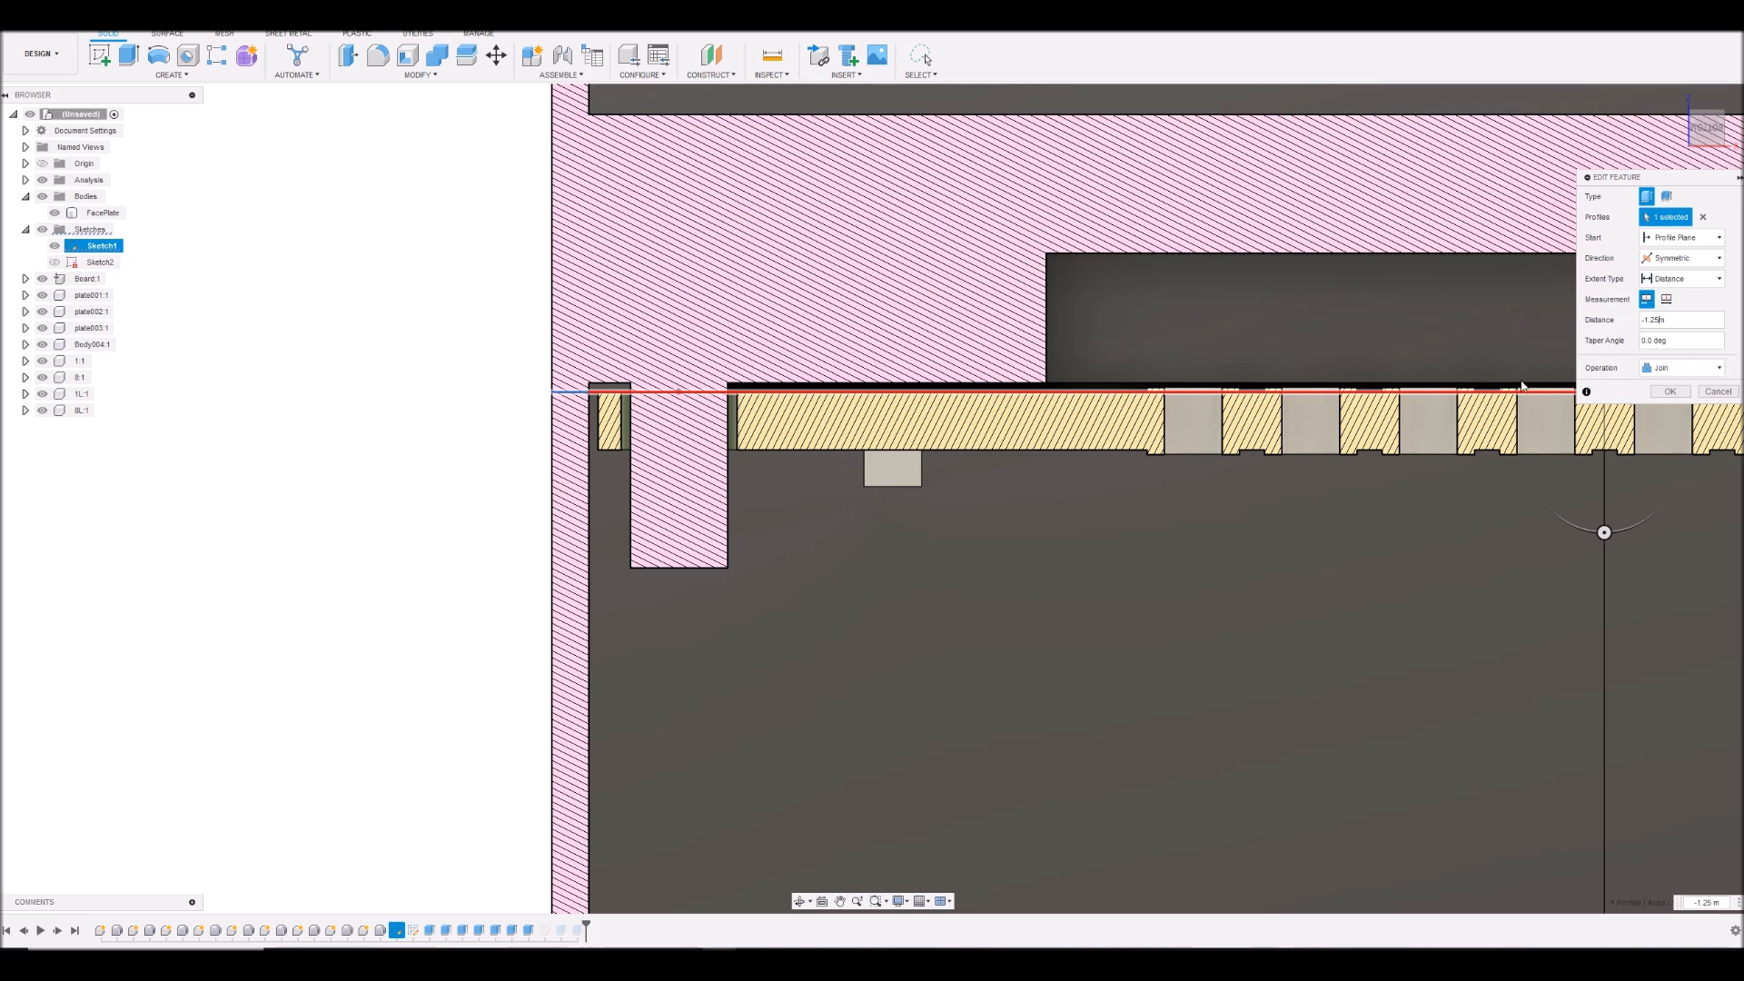
# - Discard the edit of the face plate's perimeter rim extrude
pyautogui.scroll(-5, 1236, 400)
pyautogui.scroll(-2, 1216, 396)
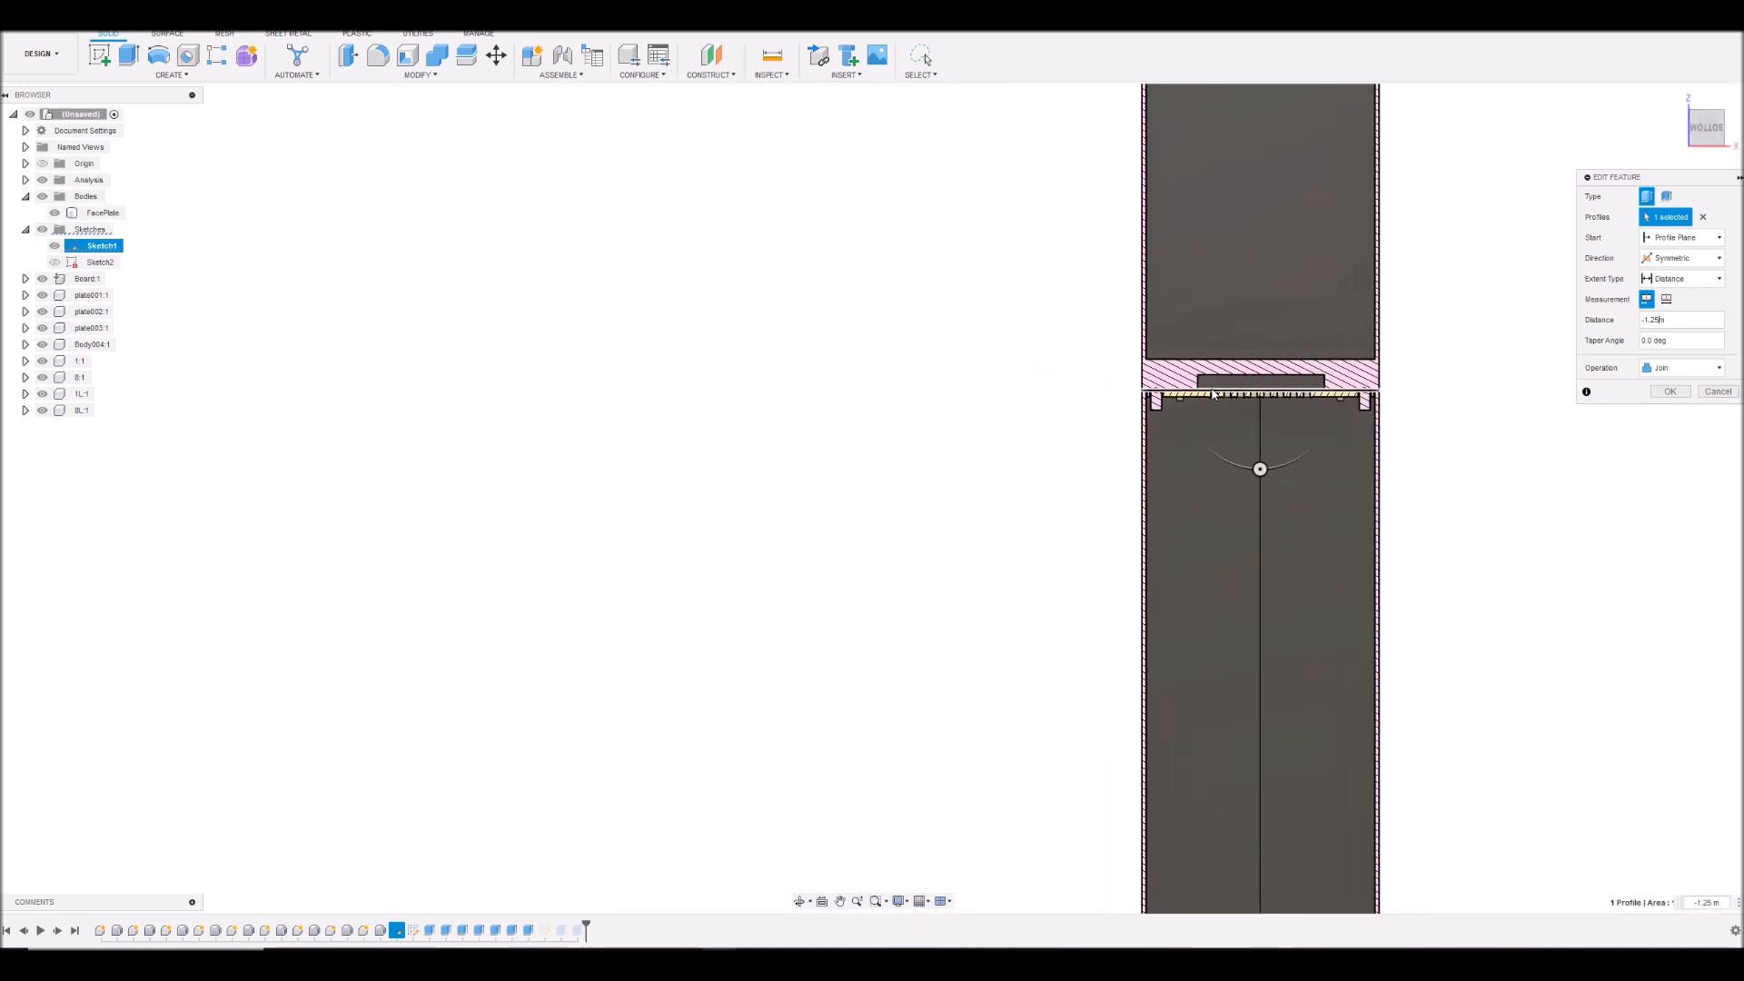
pyautogui.scroll(4, 1262, 400)
pyautogui.click(1729, 390)
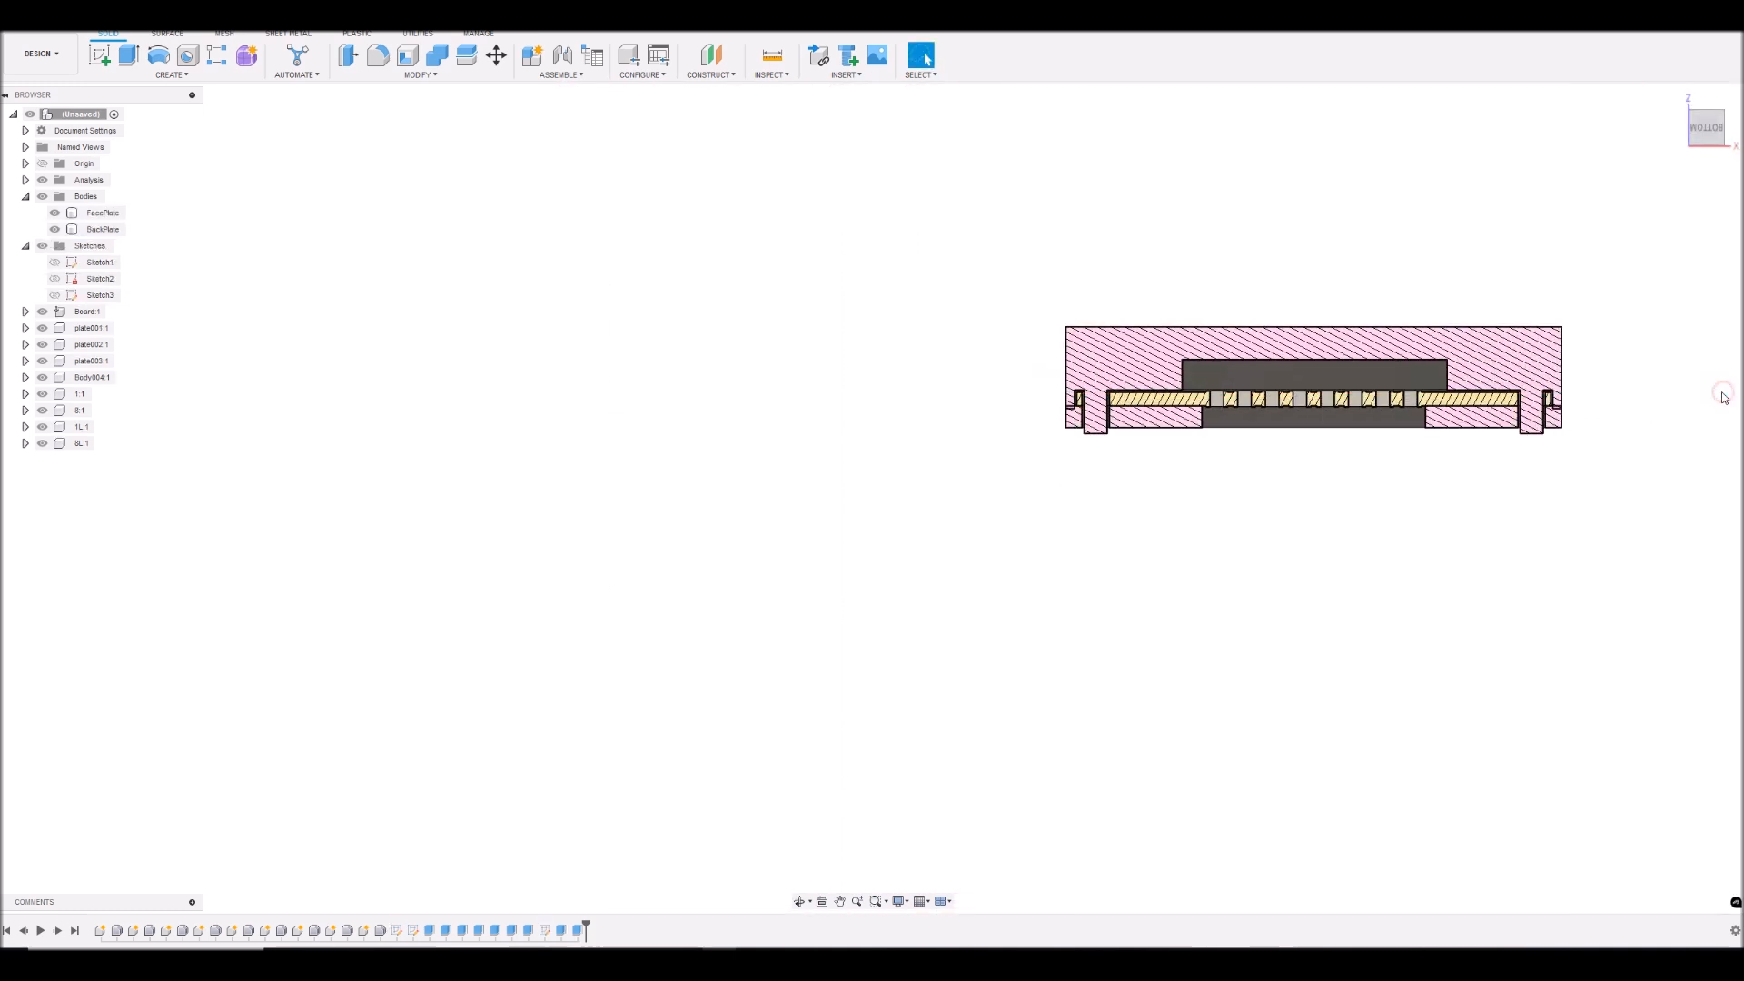
# - Measure the overlap between the face plate rim's lower edge and the back plate's upper edge in the section
pyautogui.scroll(5, 1021, 368)
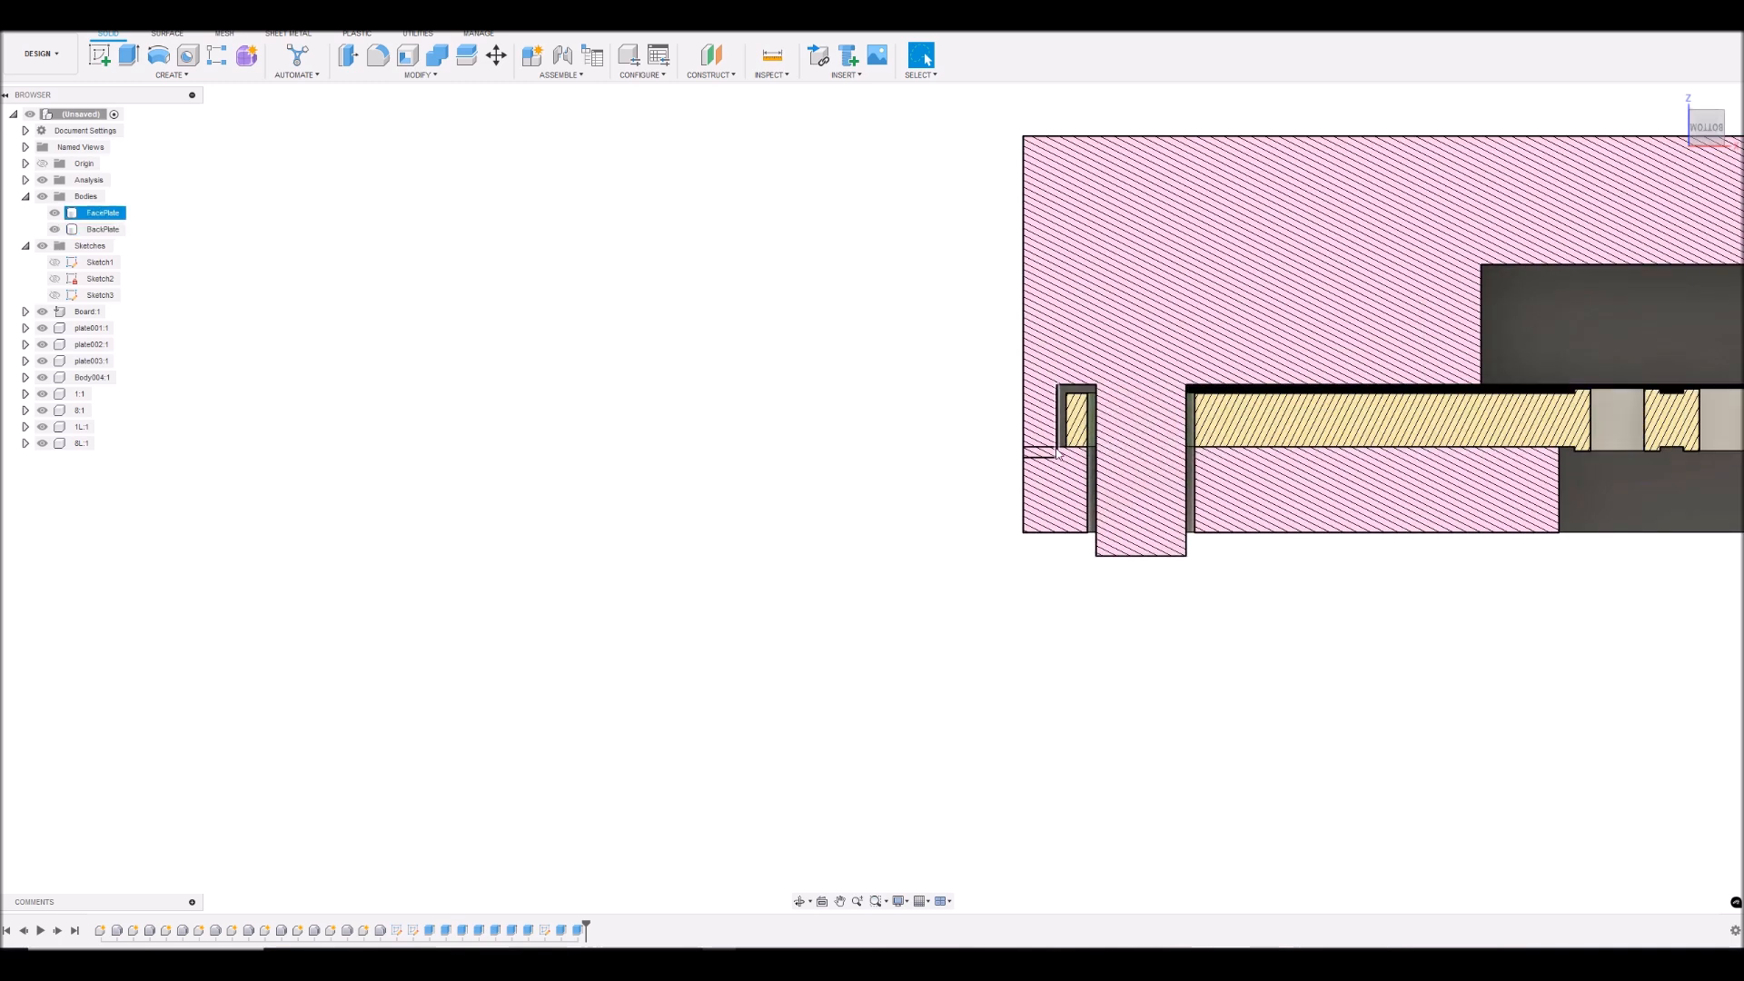
pyautogui.scroll(-2, 1231, 367)
pyautogui.scroll(5, 1210, 398)
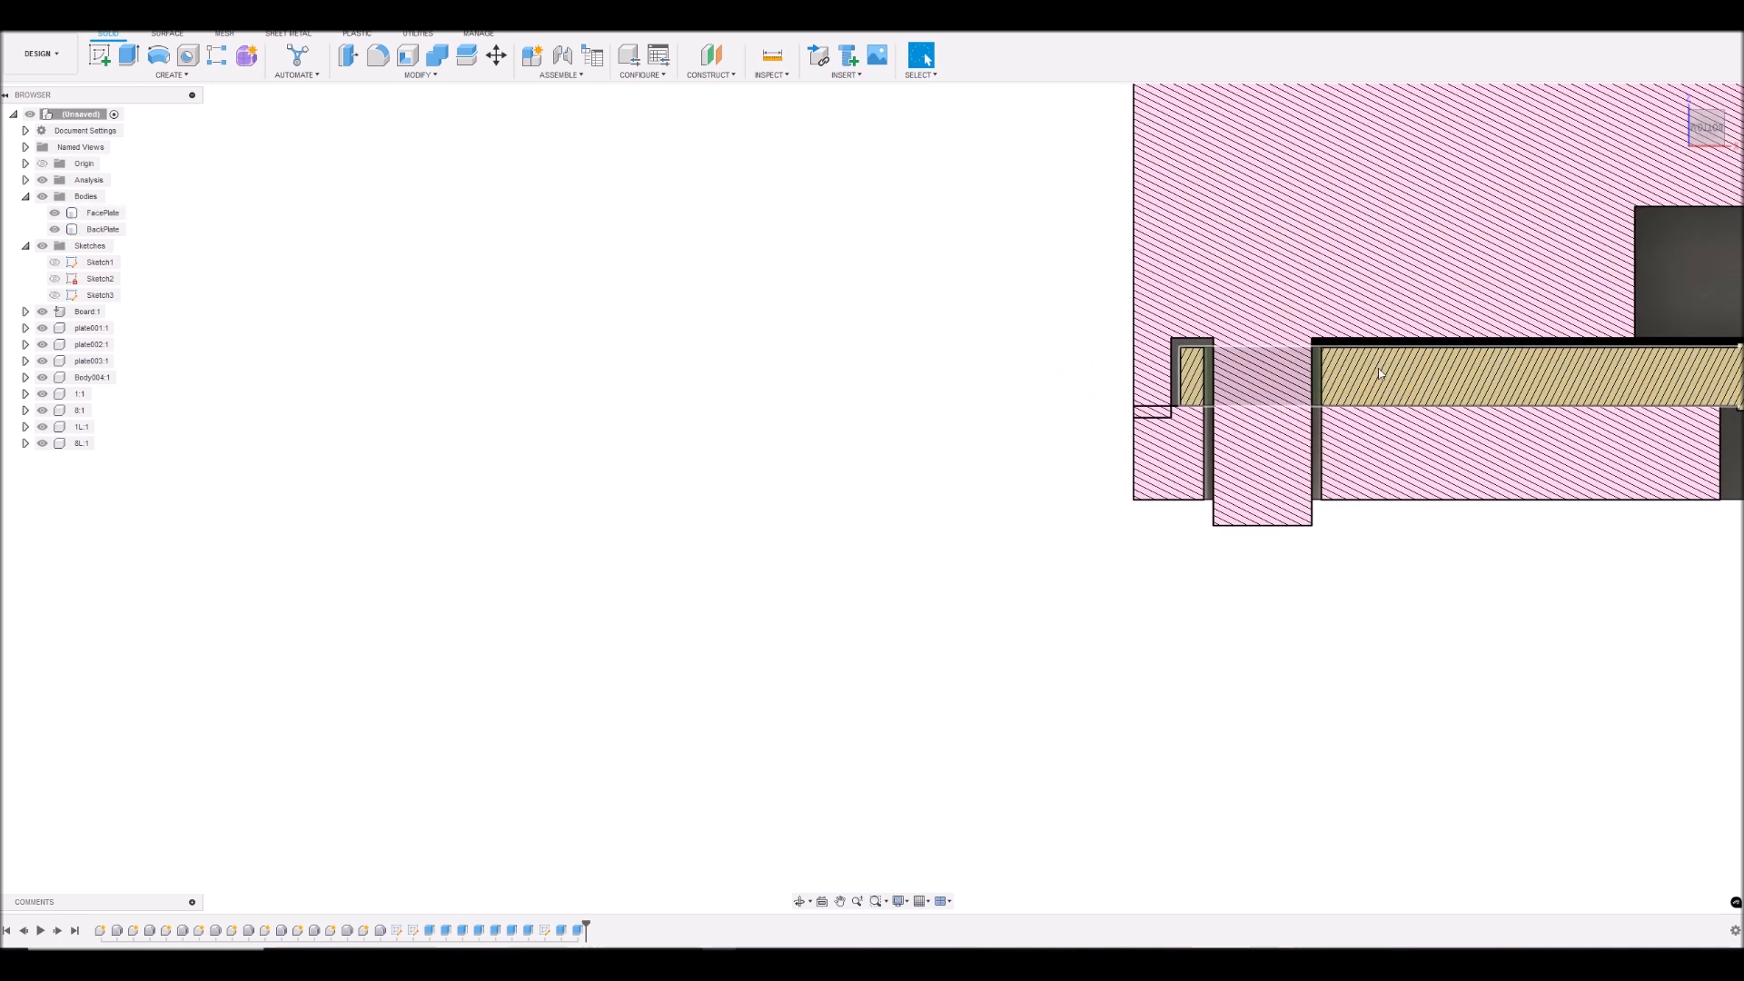
pyautogui.scroll(3, 1209, 397)
pyautogui.press('i')
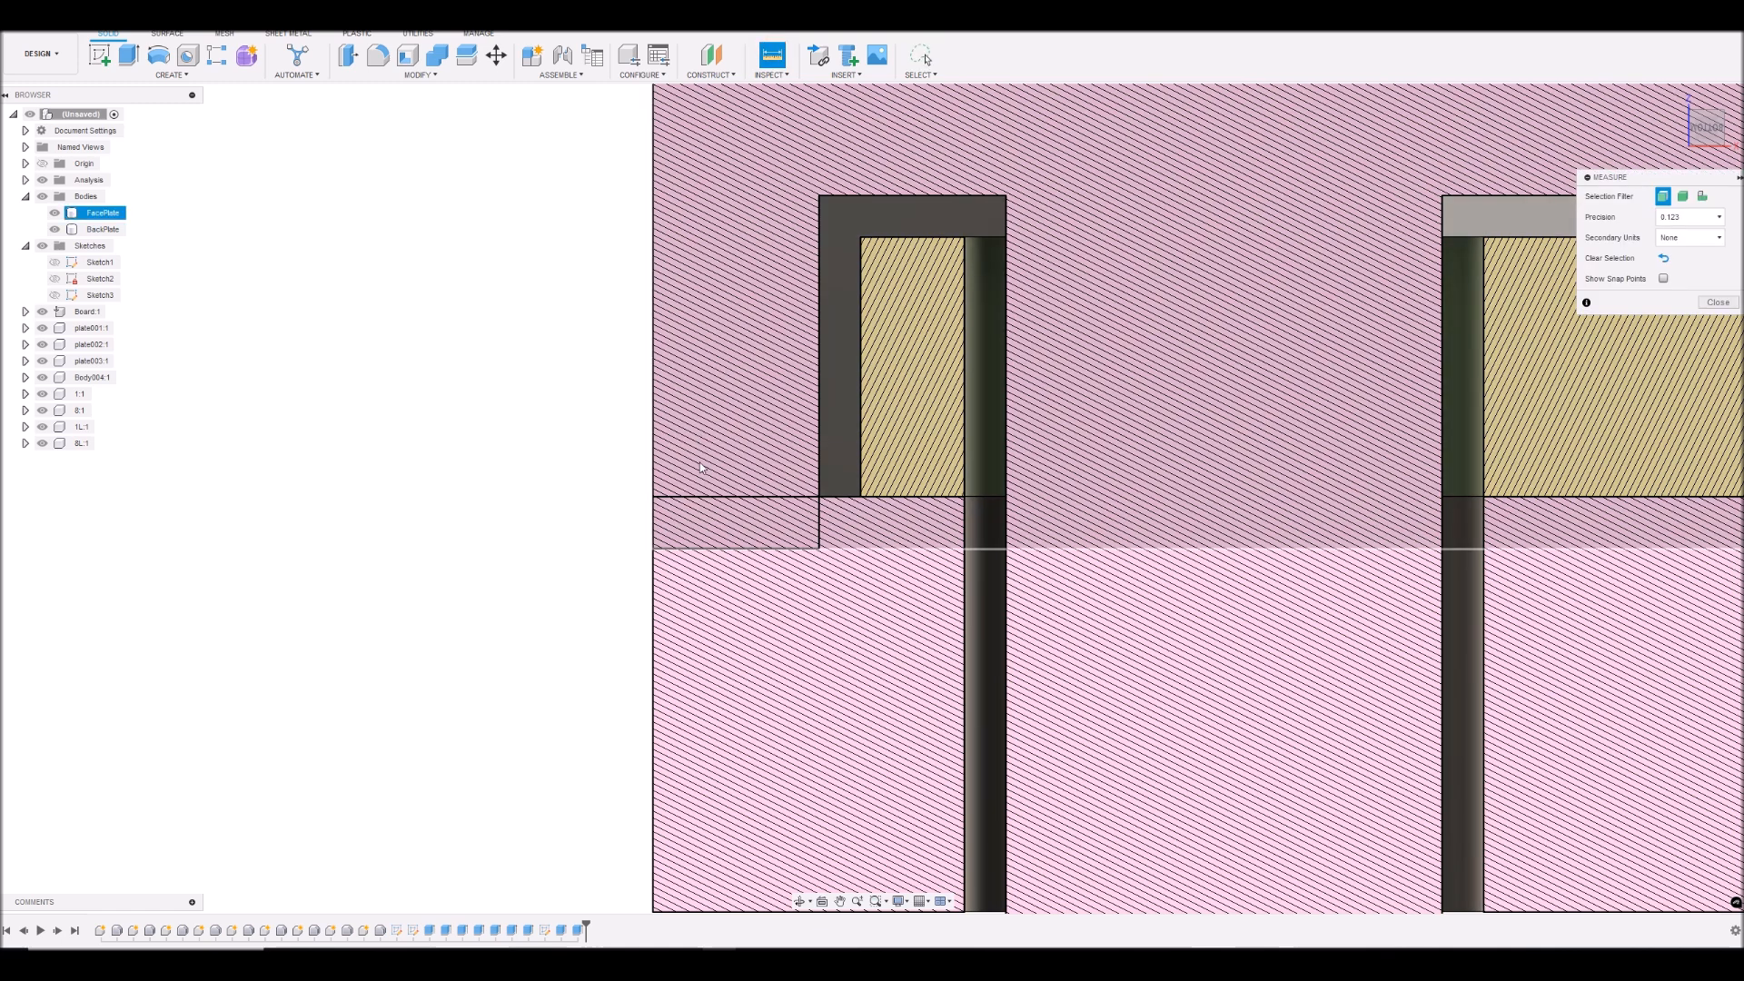
pyautogui.click(724, 497)
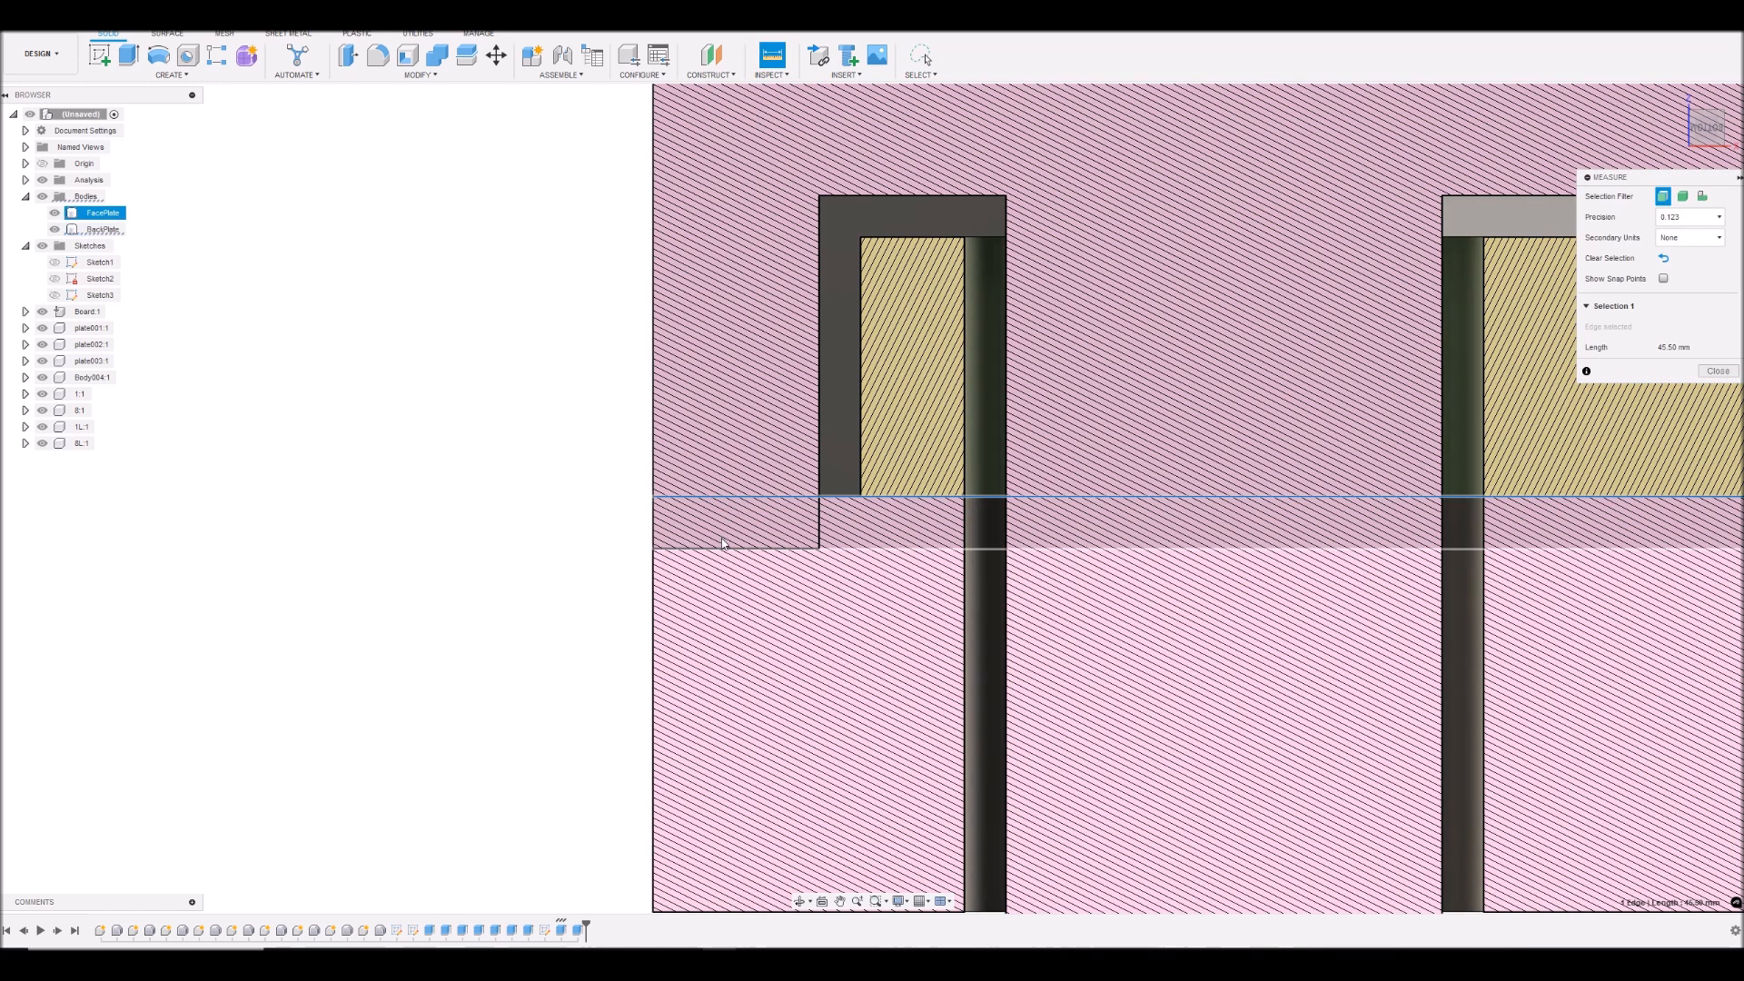
pyautogui.click(724, 550)
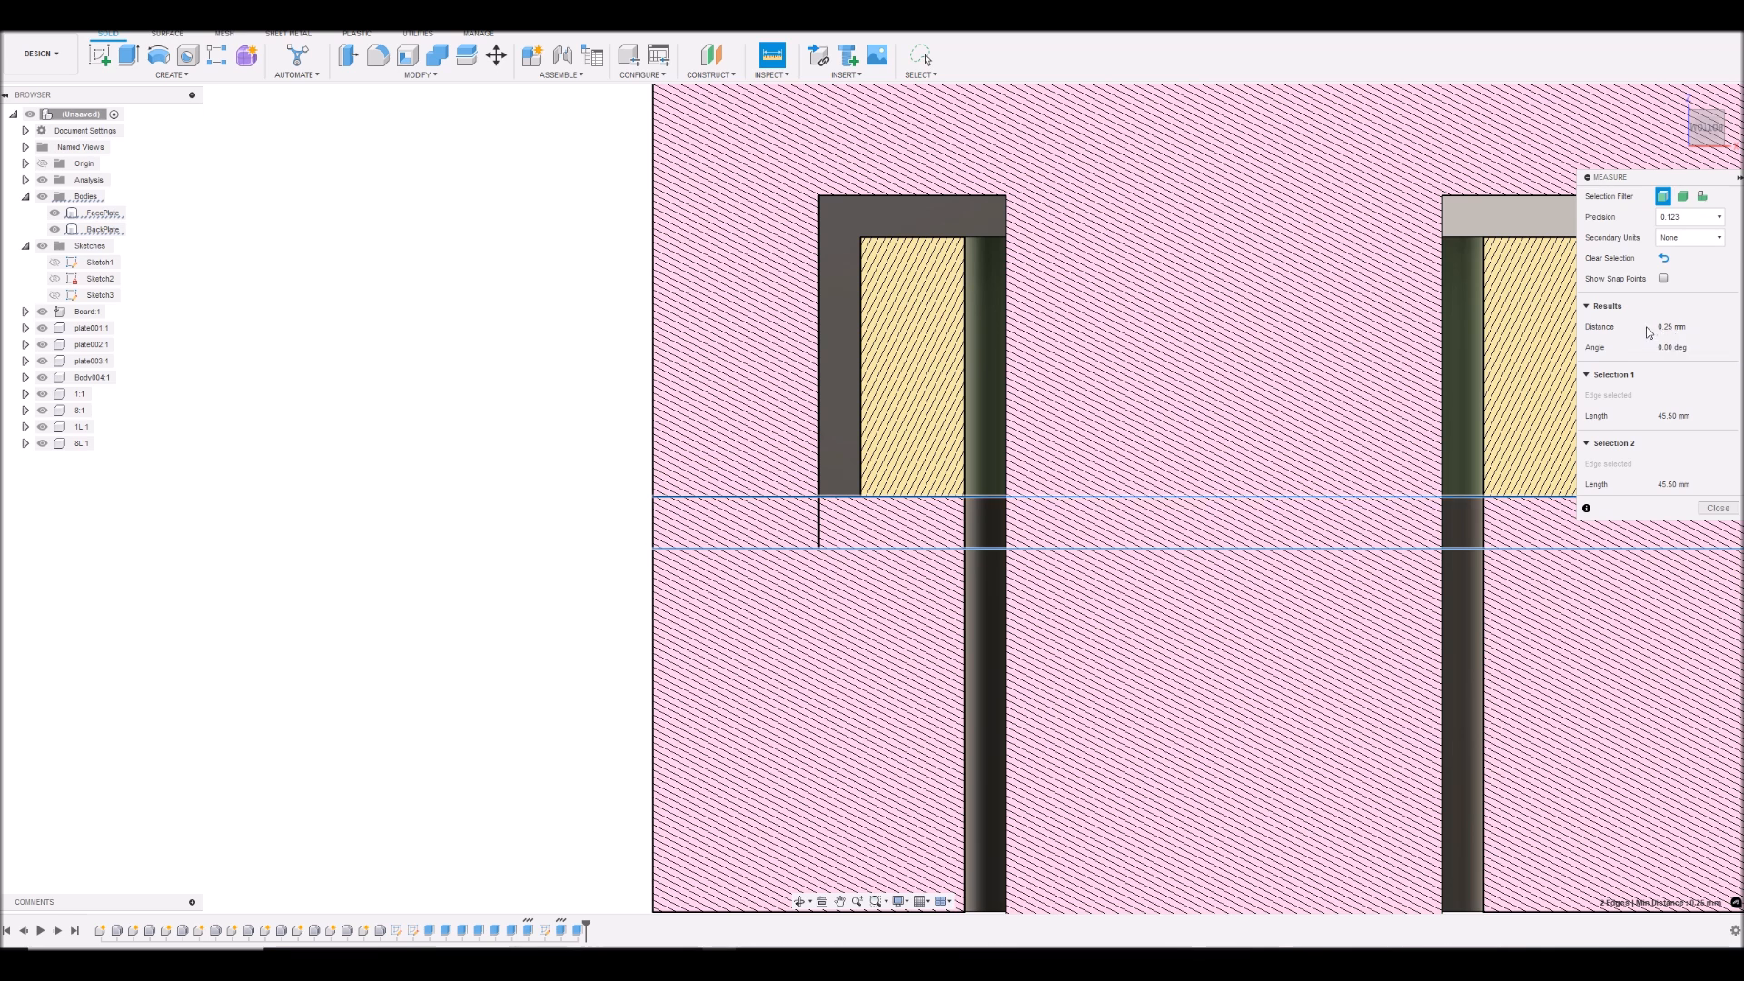
pyautogui.scroll(-4, 538, 377)
pyautogui.scroll(-2, 487, 378)
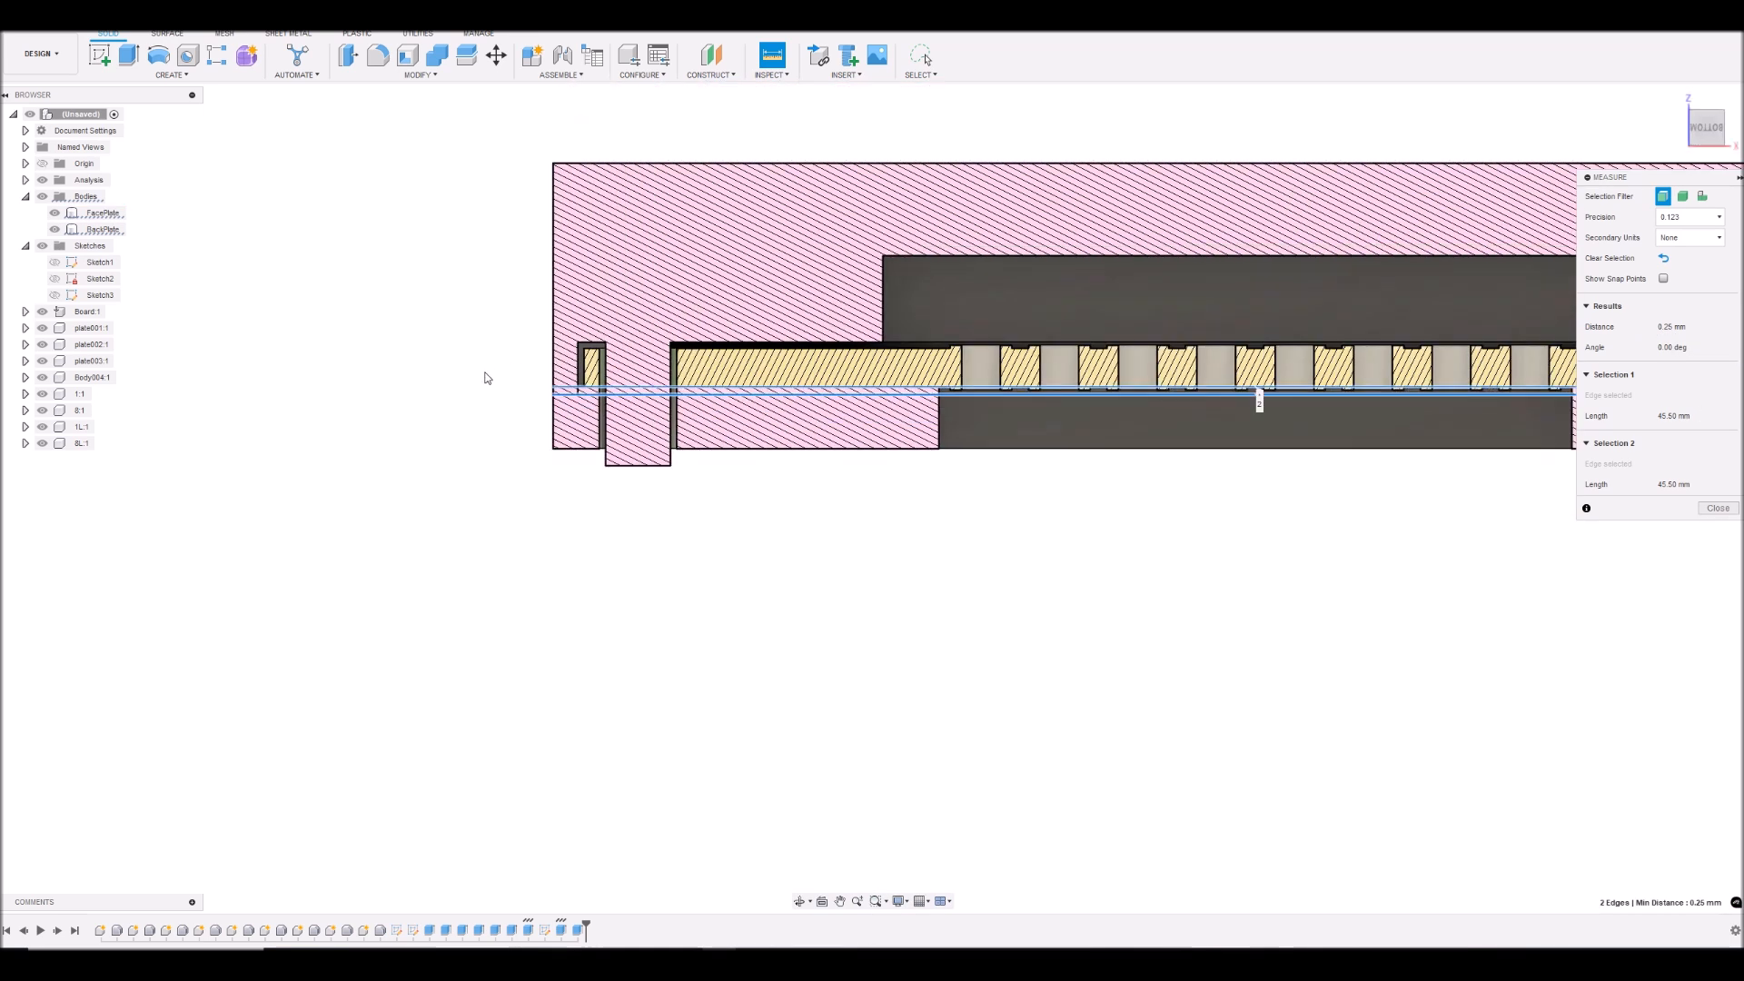
# - Hide the BackPlate body and cut the face plate's rim face back with a -0.25 mm extrude
pyautogui.click(54, 229)
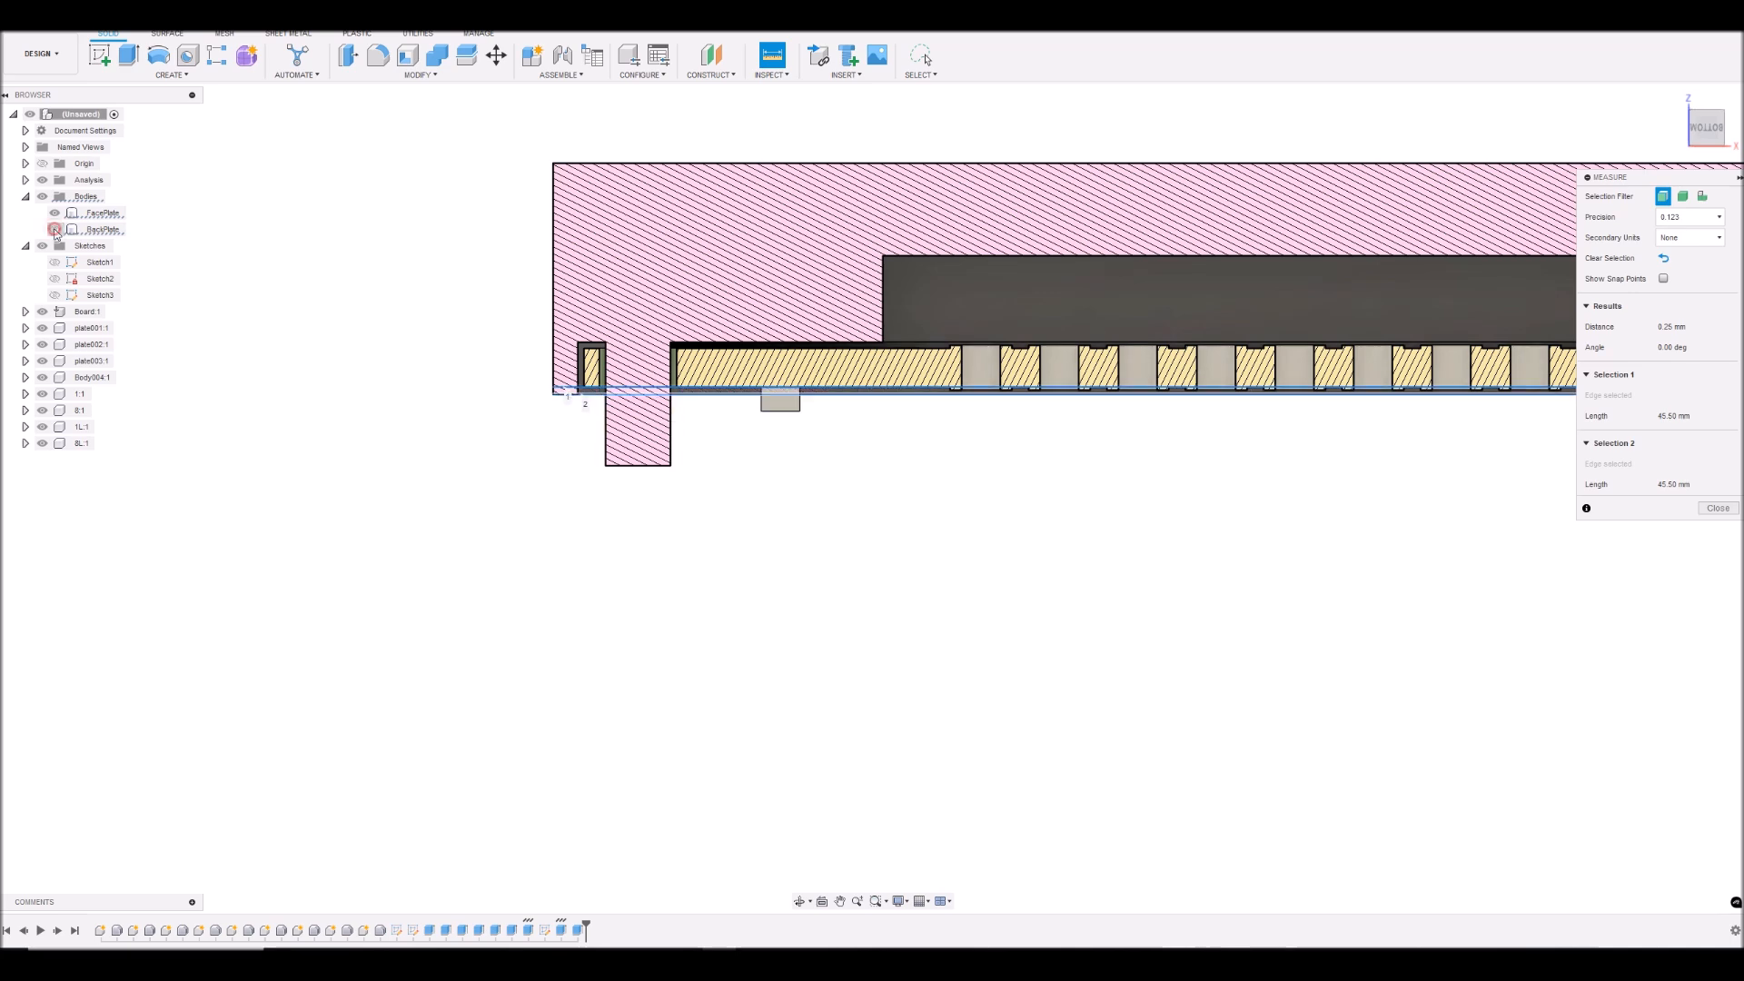
pyautogui.click(1708, 121)
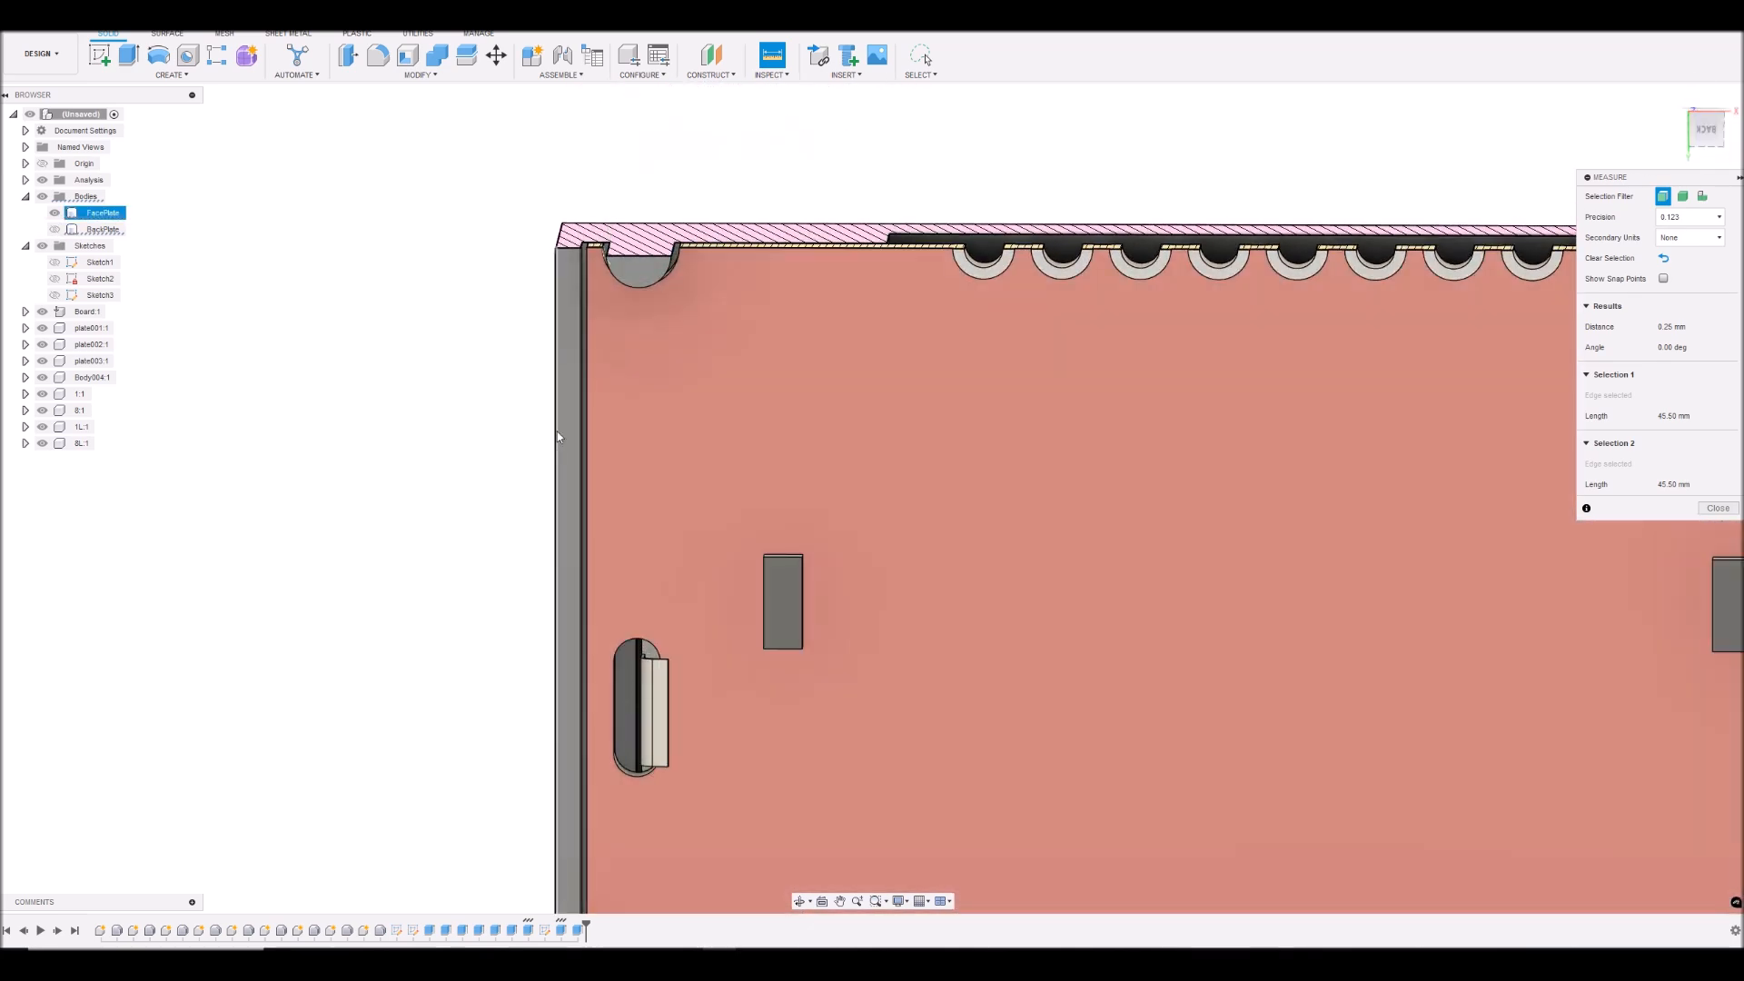
pyautogui.click(565, 418)
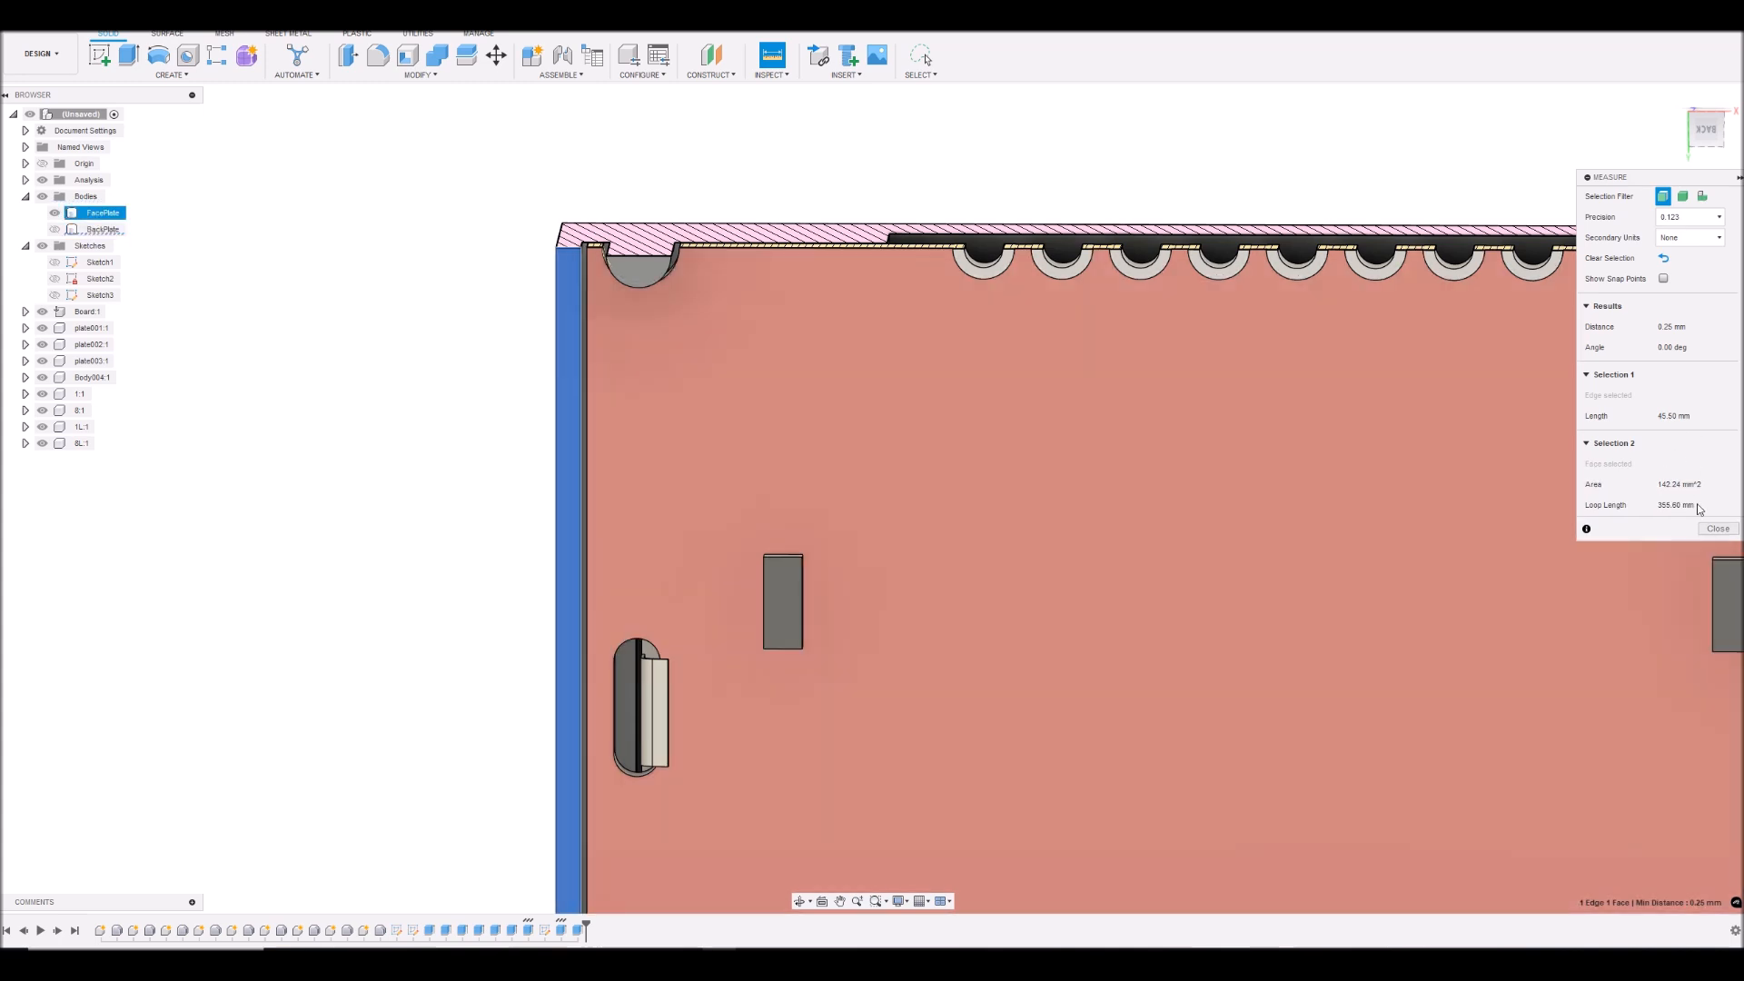
pyautogui.click(1718, 529)
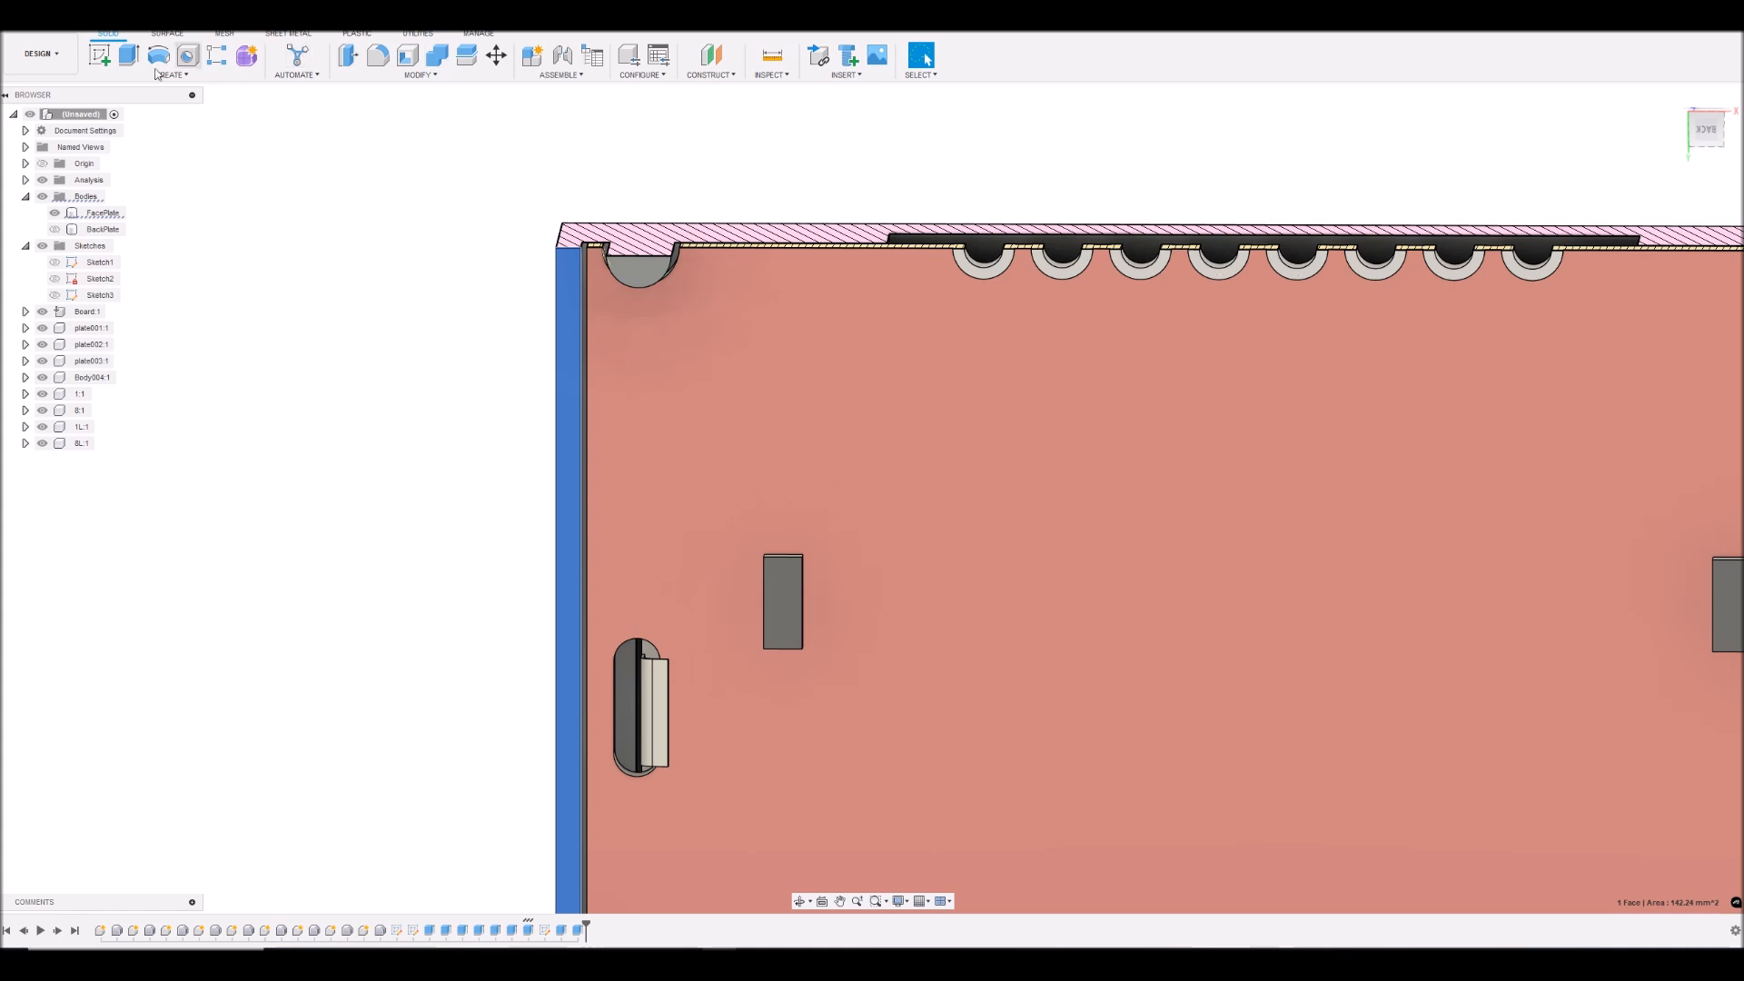
pyautogui.click(129, 58)
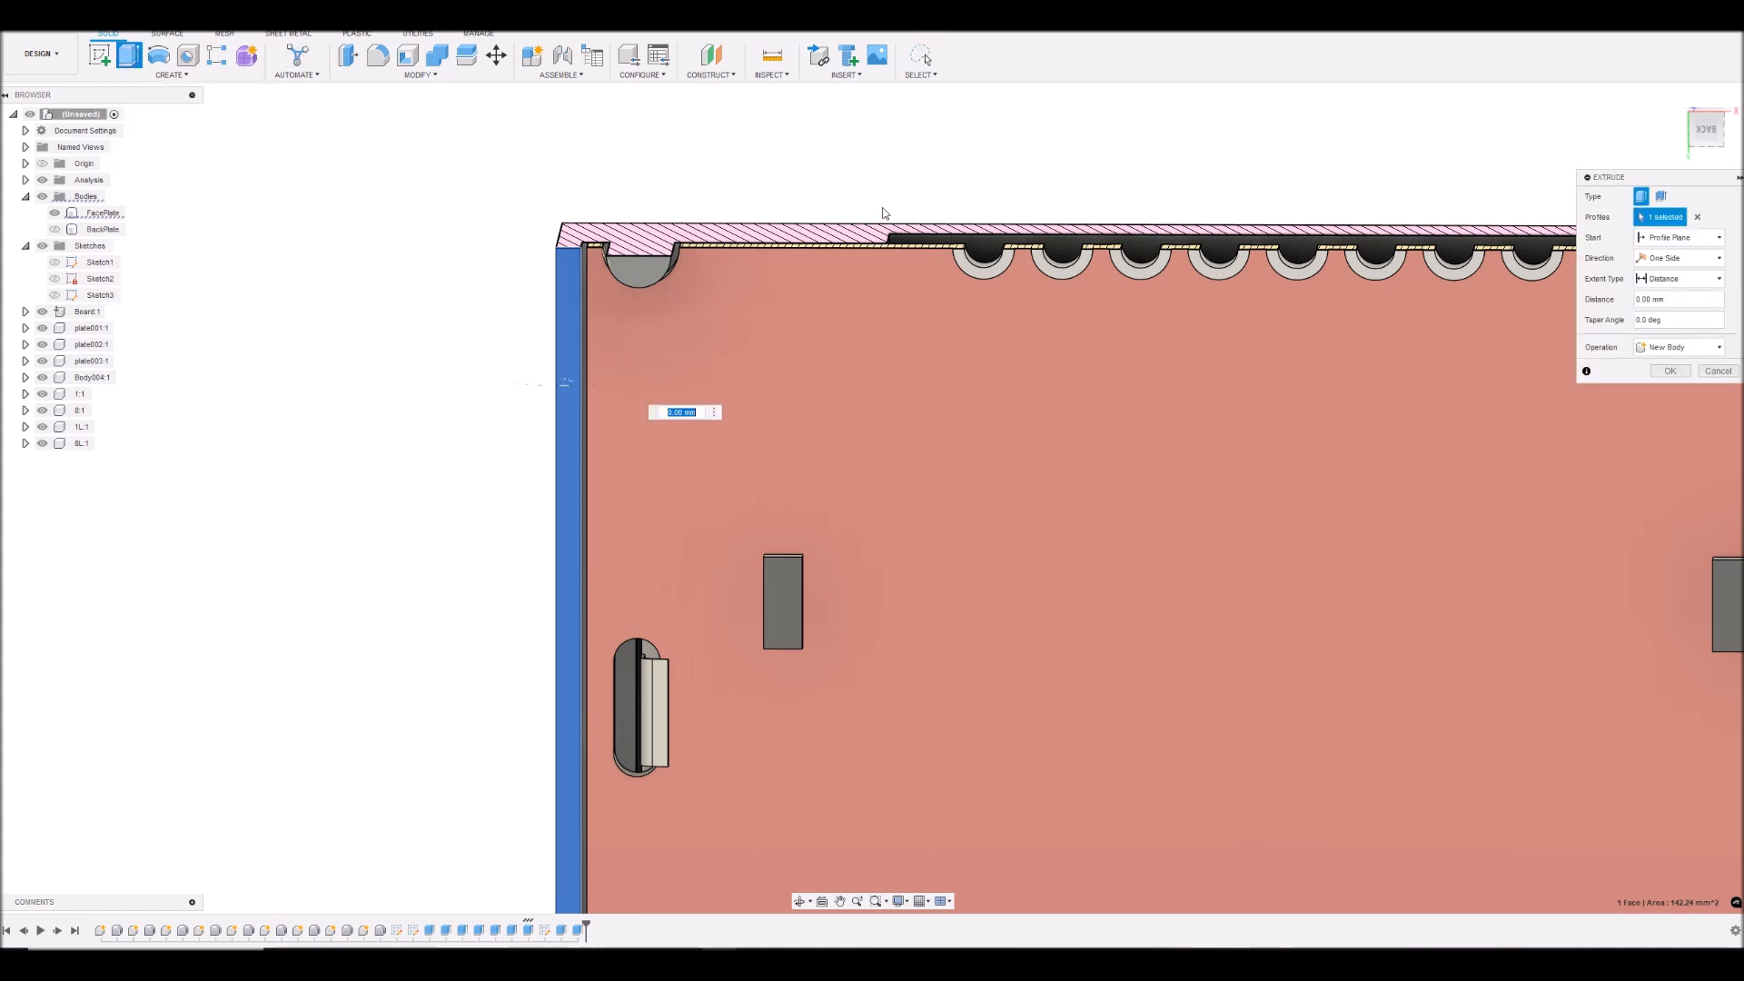
pyautogui.click(1675, 349)
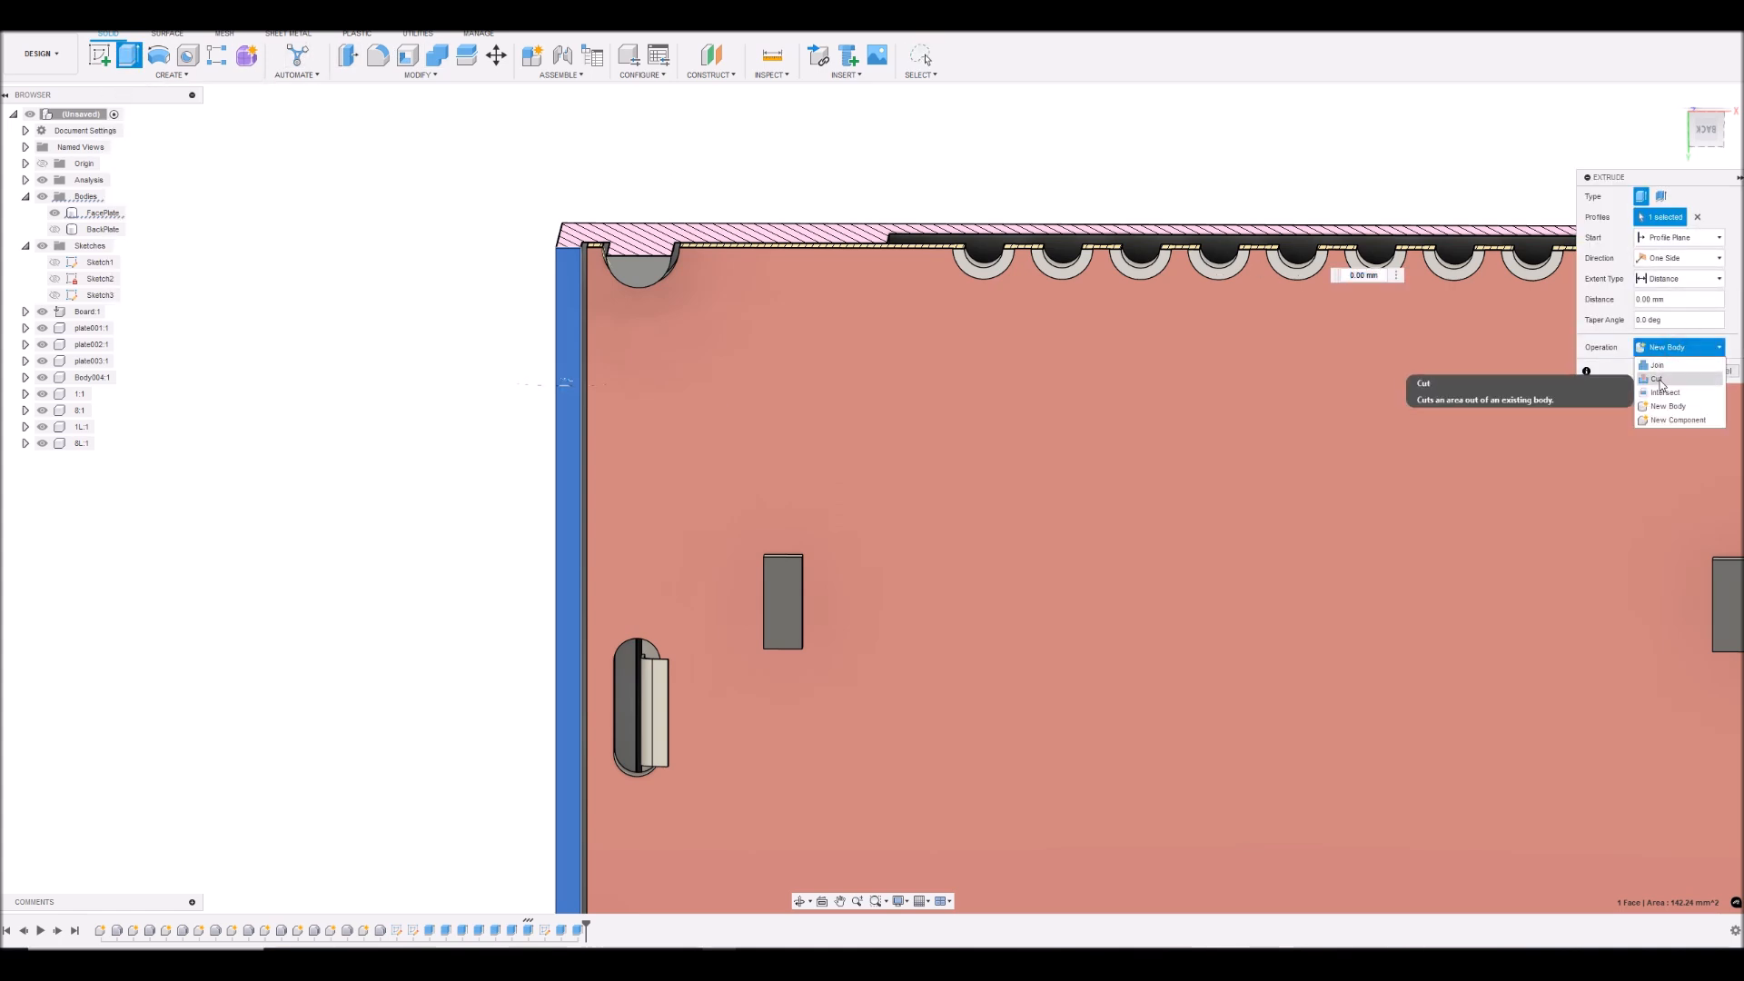
pyautogui.click(1662, 382)
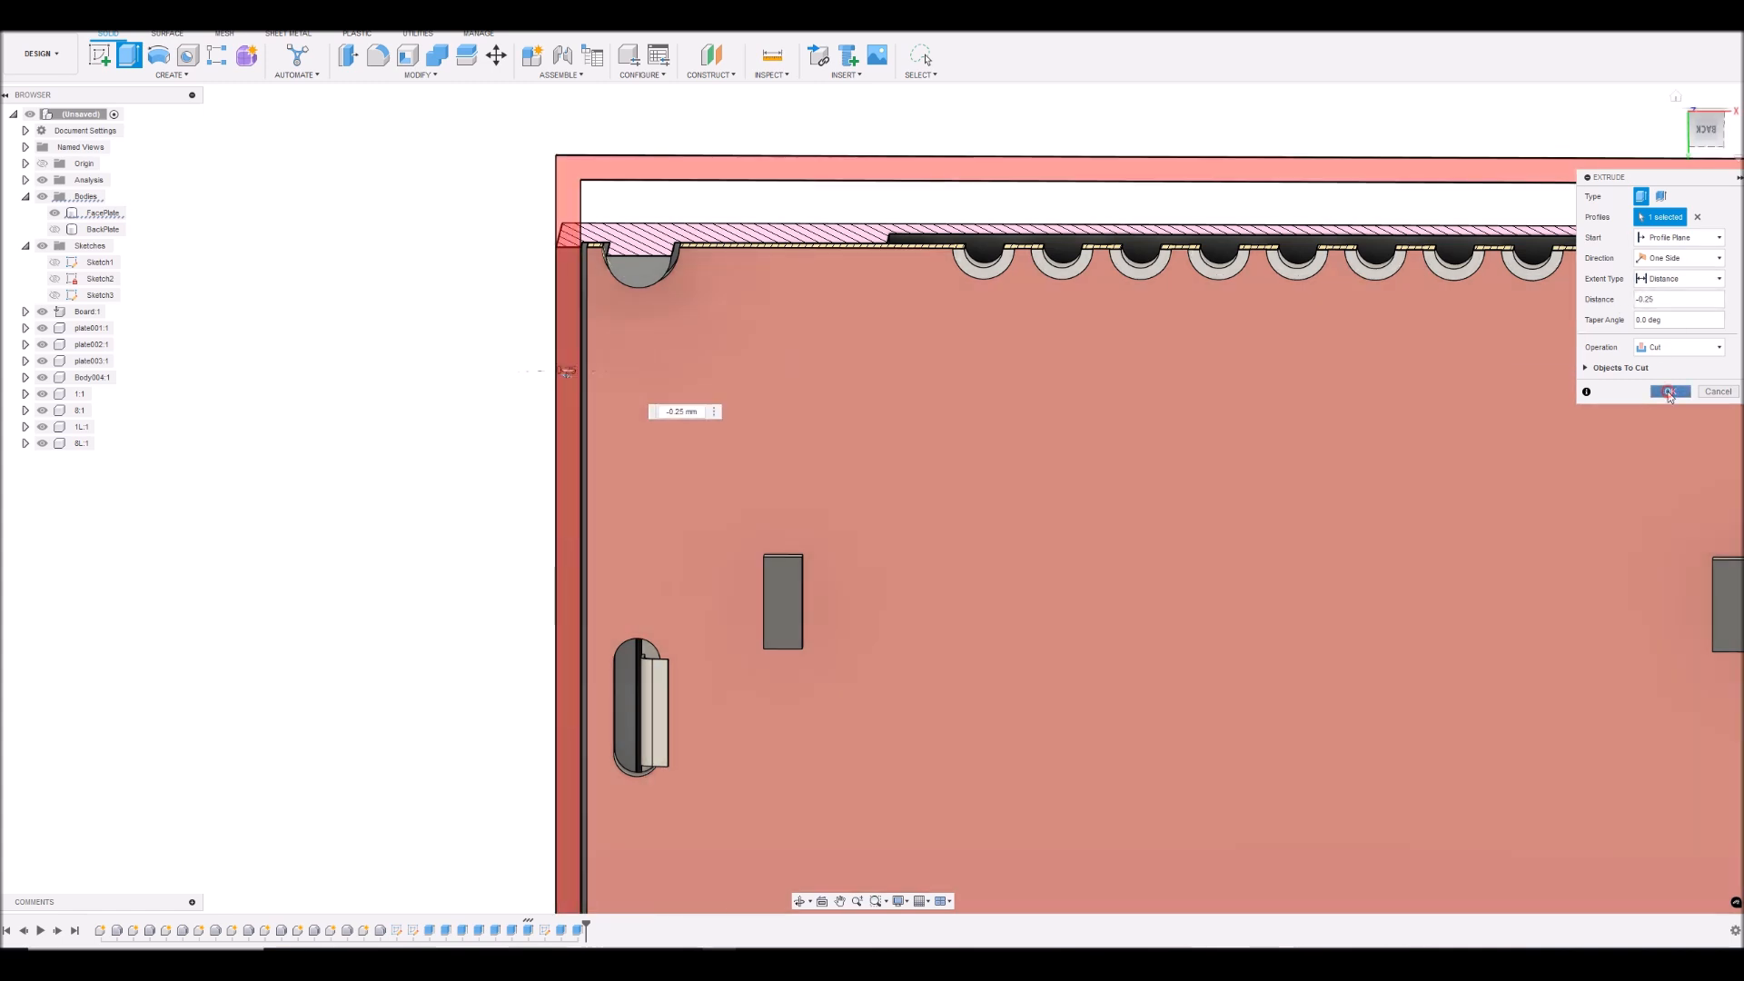
pyautogui.click(1670, 392)
# - Show the BackPlate body again and inspect how it meets the face plate's shortened rim and pegs in section
pyautogui.click(1708, 135)
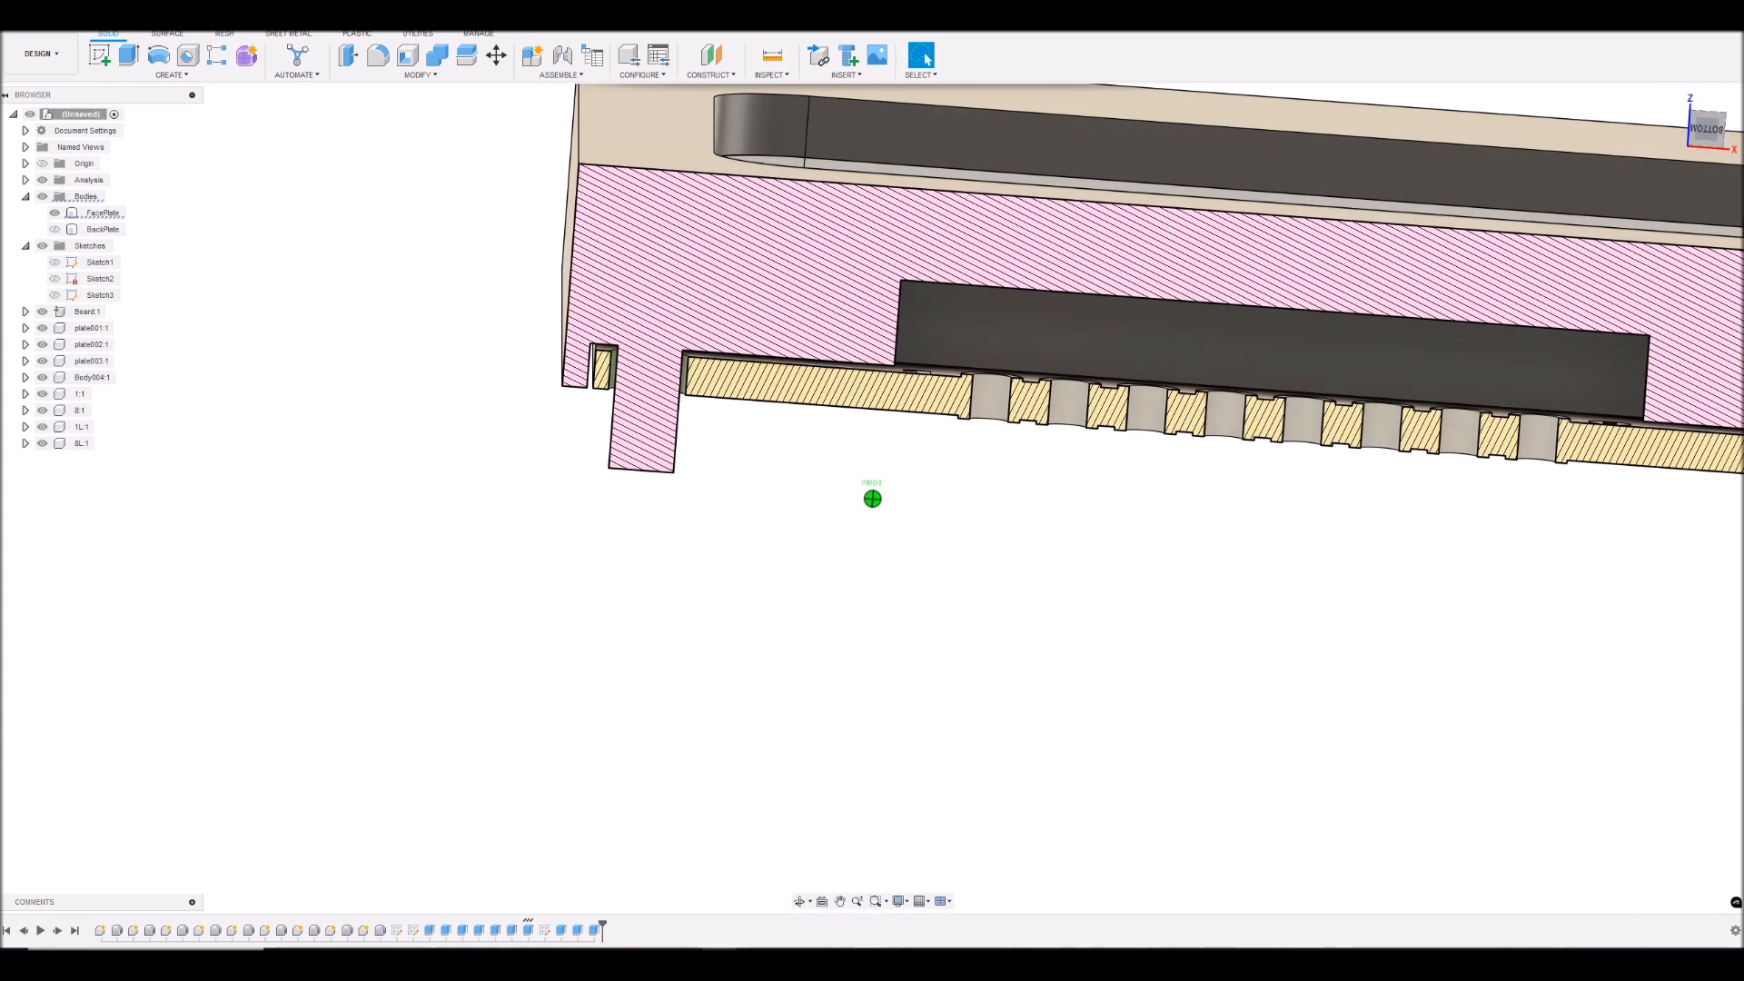
pyautogui.click(55, 229)
pyautogui.click(101, 213)
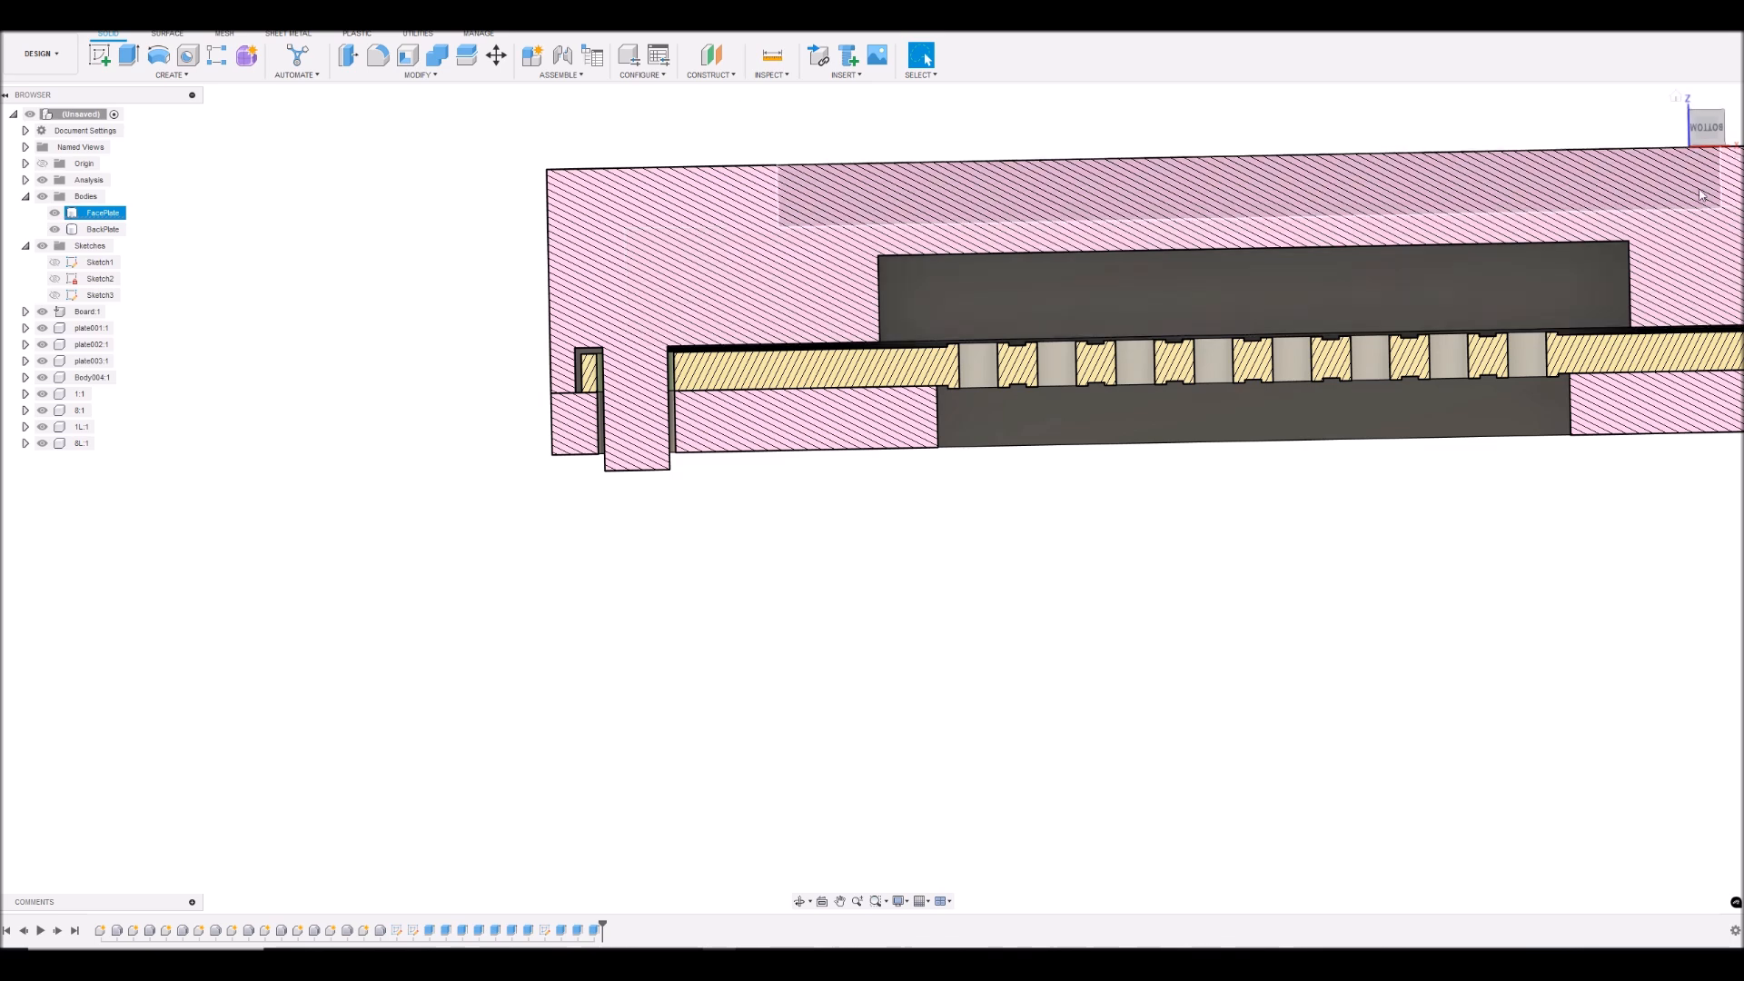
pyautogui.scroll(-5, 1240, 353)
pyautogui.scroll(4, 1737, 335)
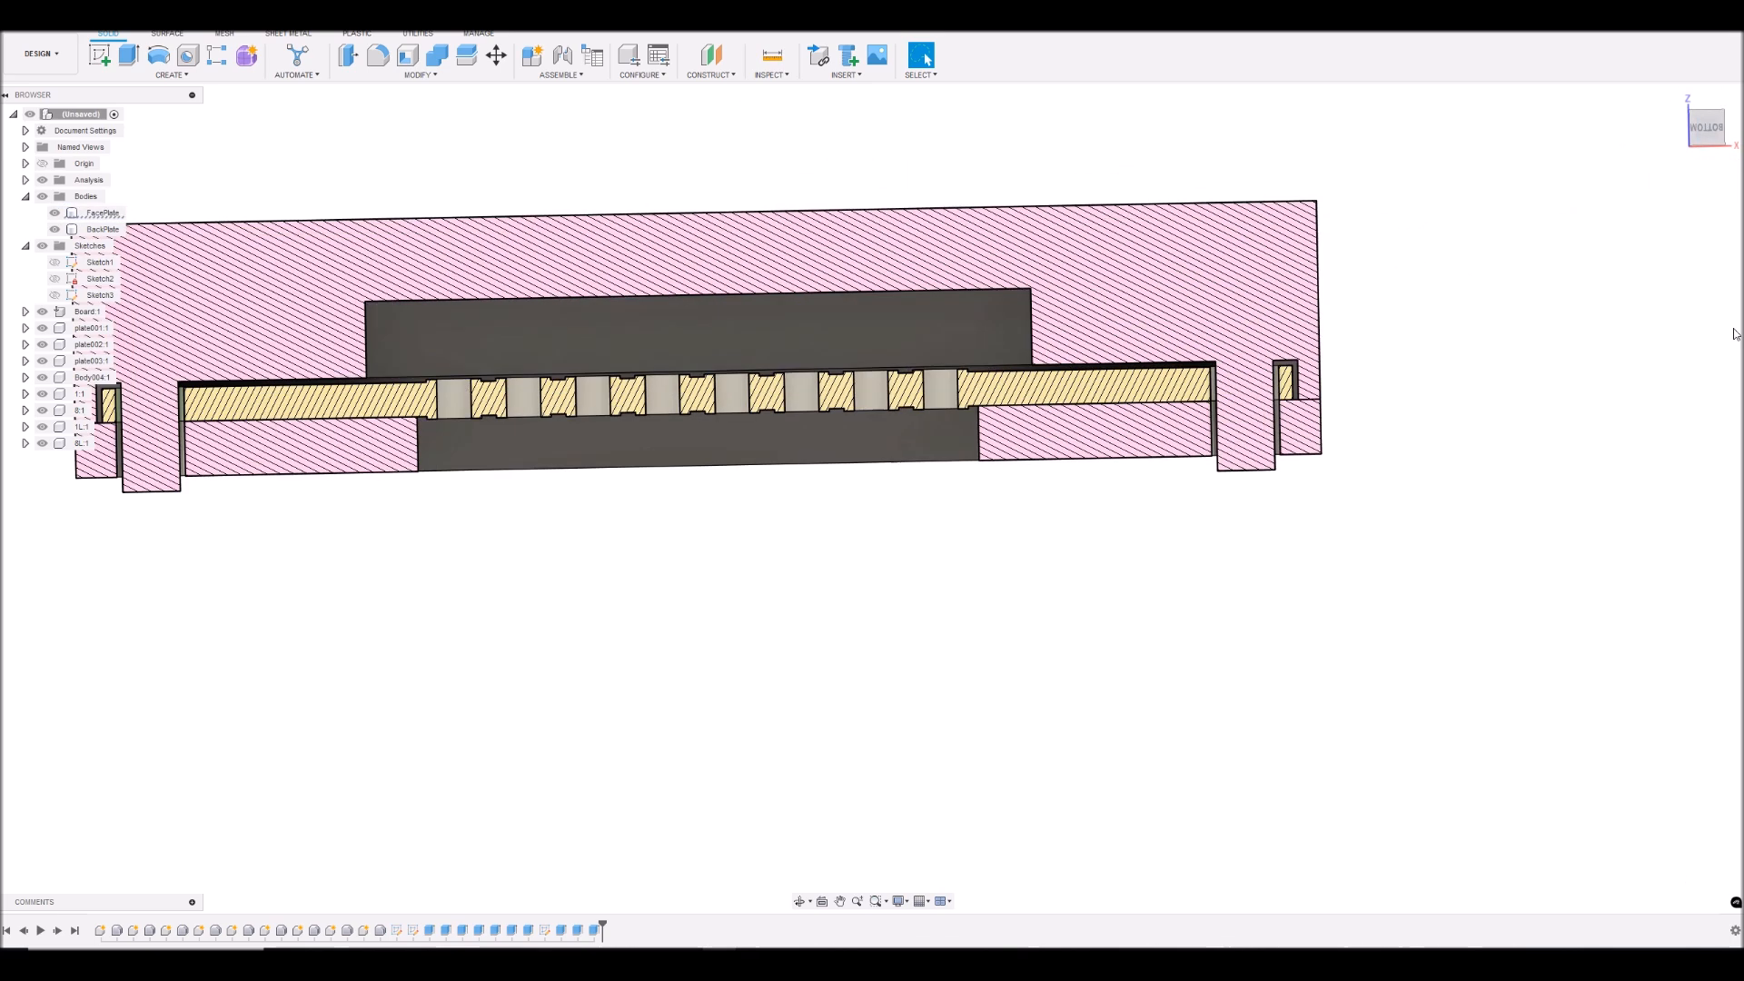
pyautogui.scroll(1, 1736, 334)
pyautogui.scroll(-3, 1370, 448)
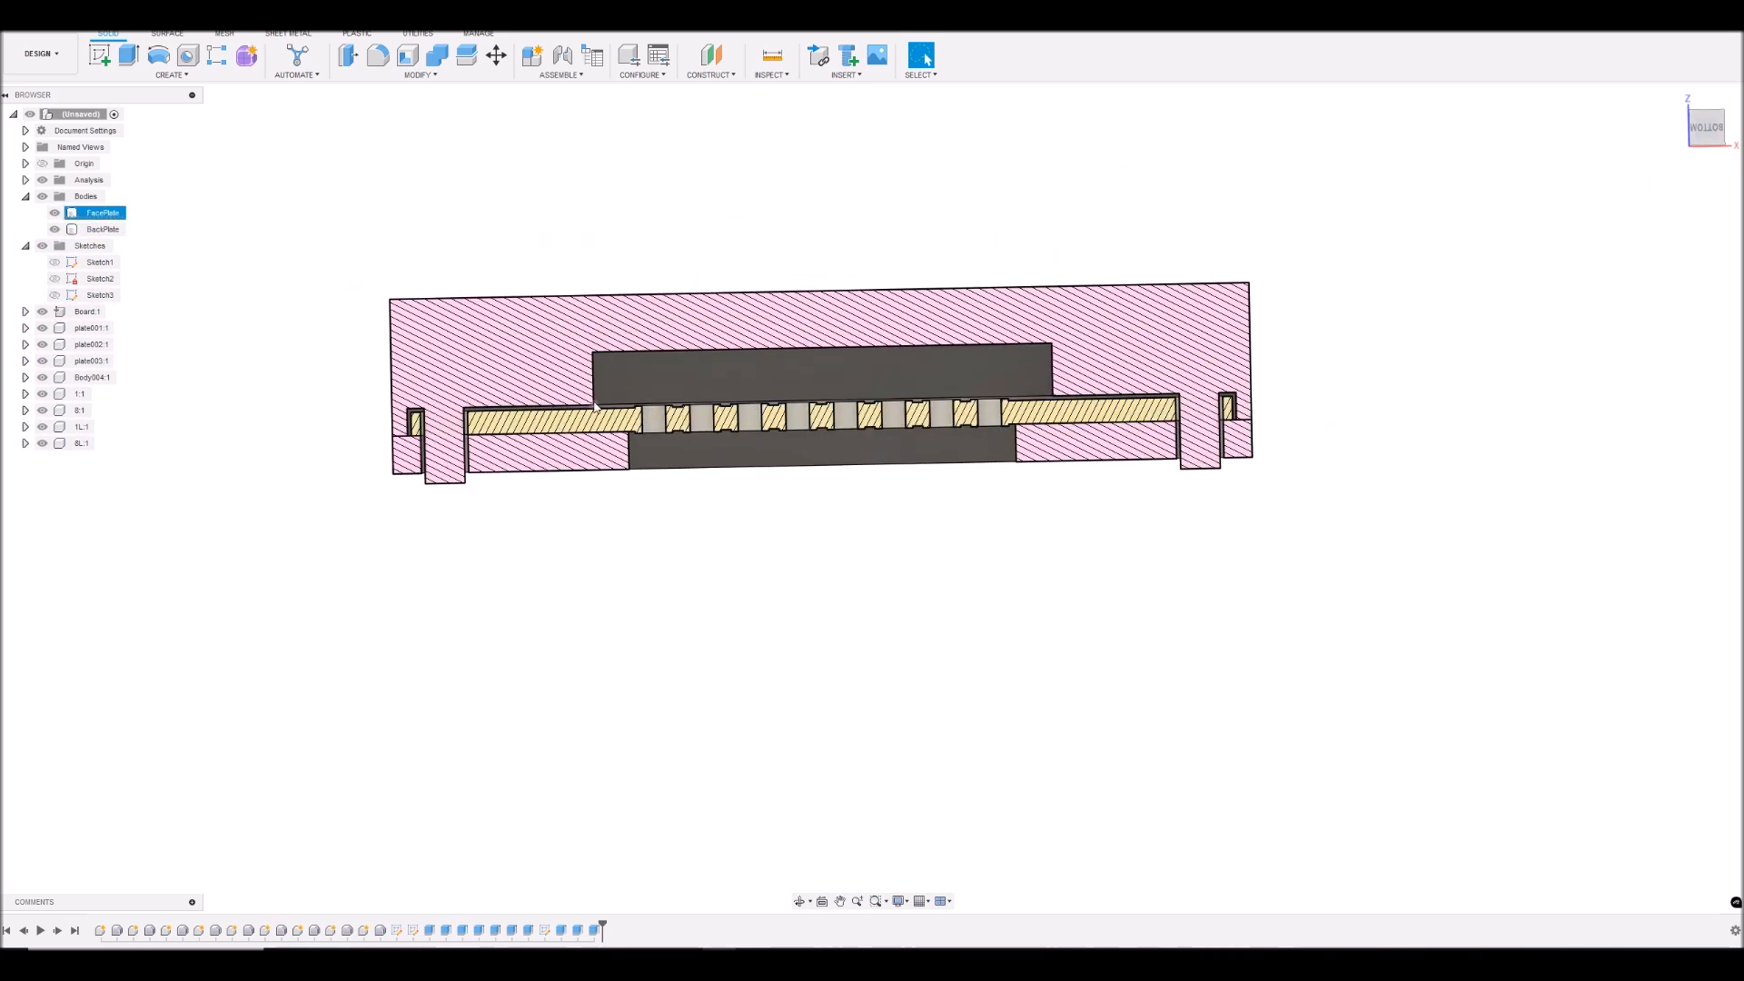
pyautogui.scroll(5, 369, 427)
pyautogui.scroll(3, 420, 473)
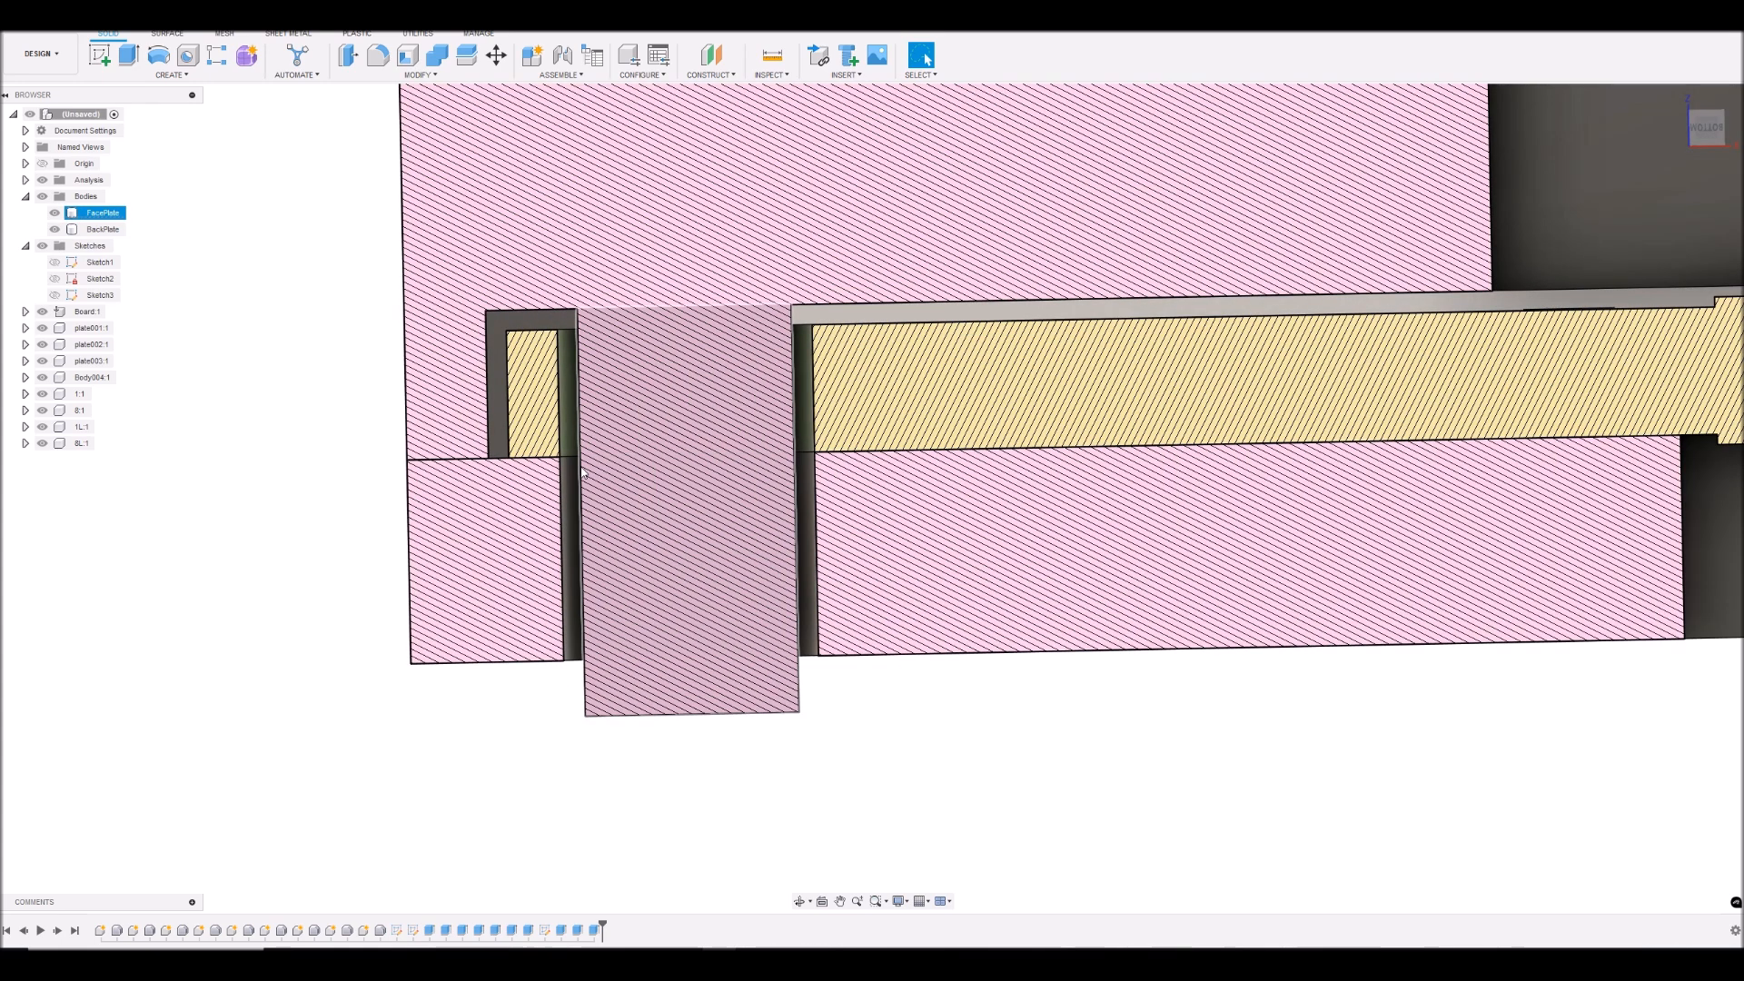
pyautogui.click(25, 180)
pyautogui.doubleClick(74, 197)
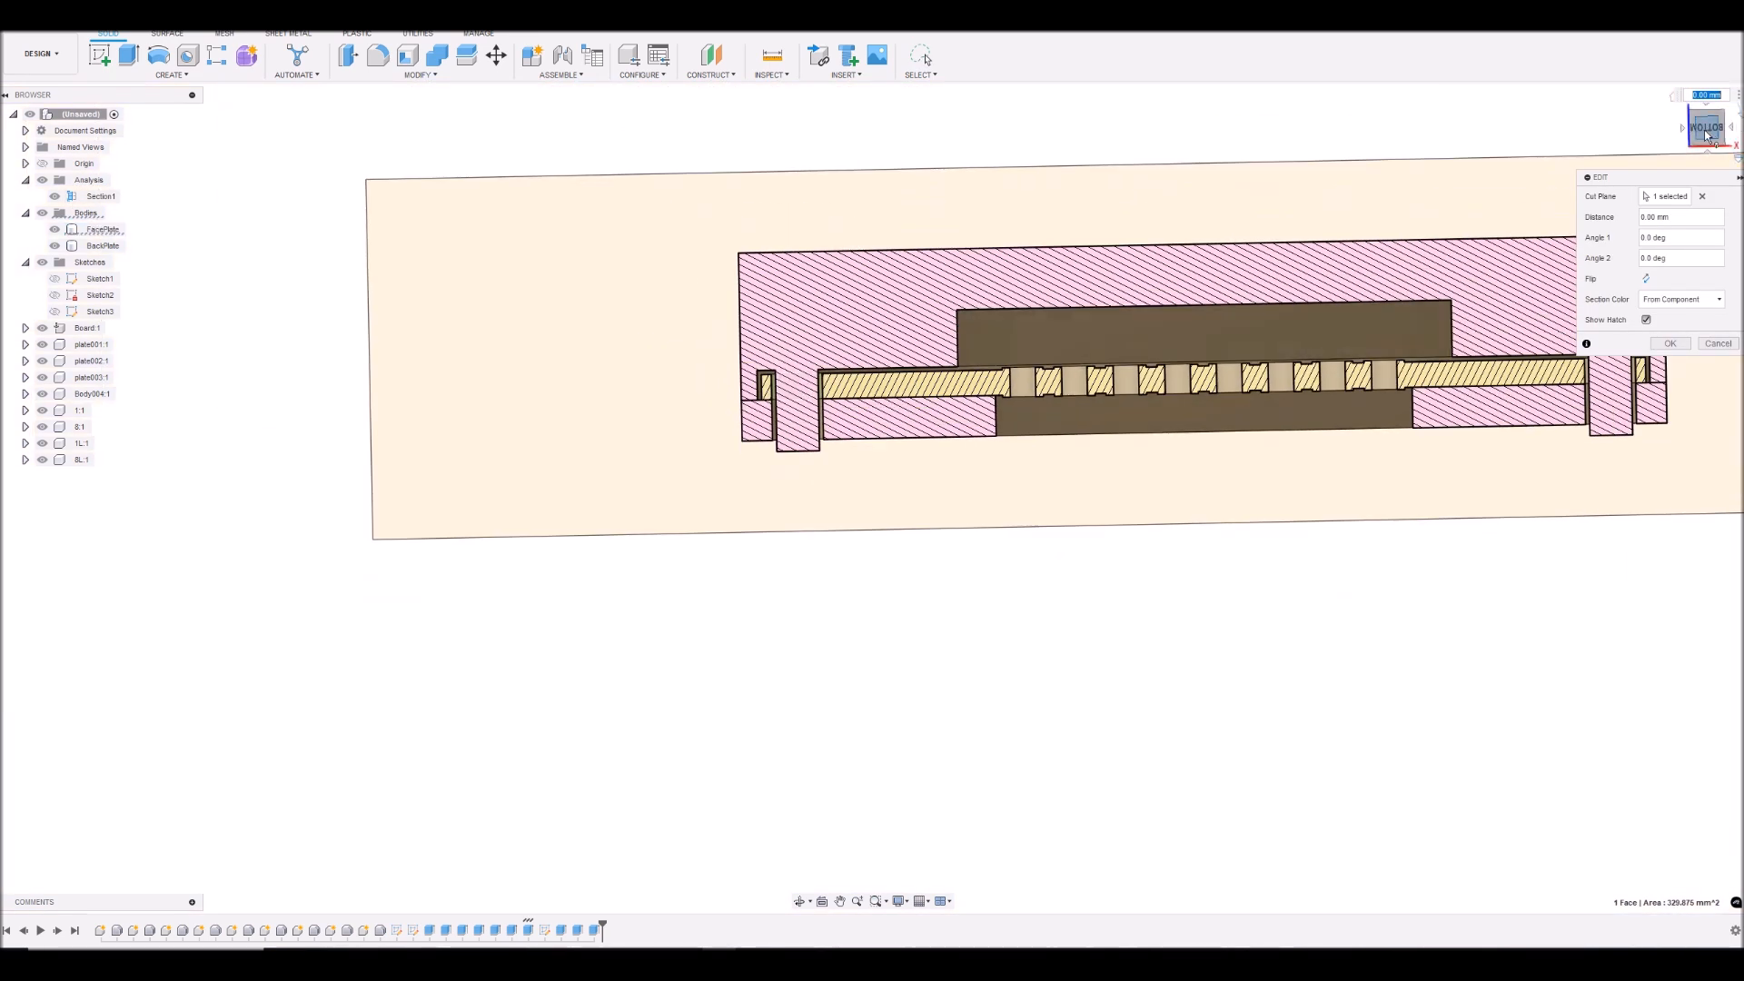
pyautogui.keyDown('shift'); pyautogui.moveTo(1208, 313); pyautogui.dragTo(1207, 406, button='middle'); pyautogui.keyUp('shift')
pyautogui.moveTo(1207, 399); pyautogui.dragTo(1208, 472)
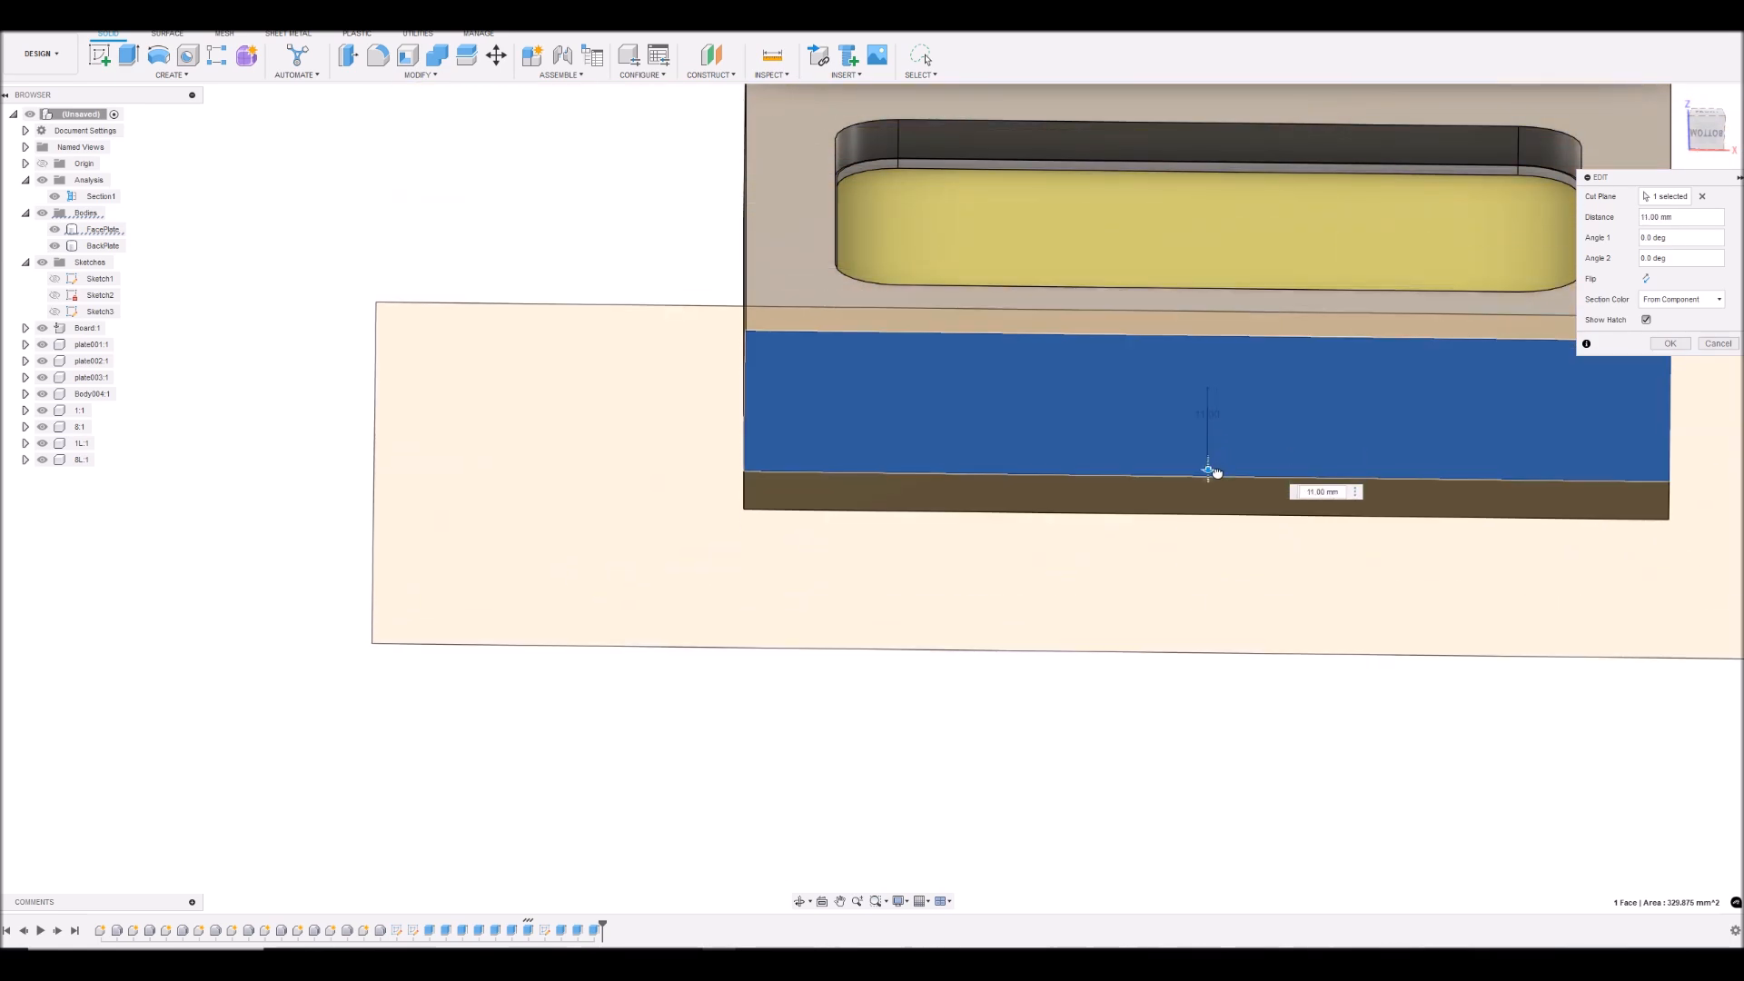
pyautogui.click(1719, 345)
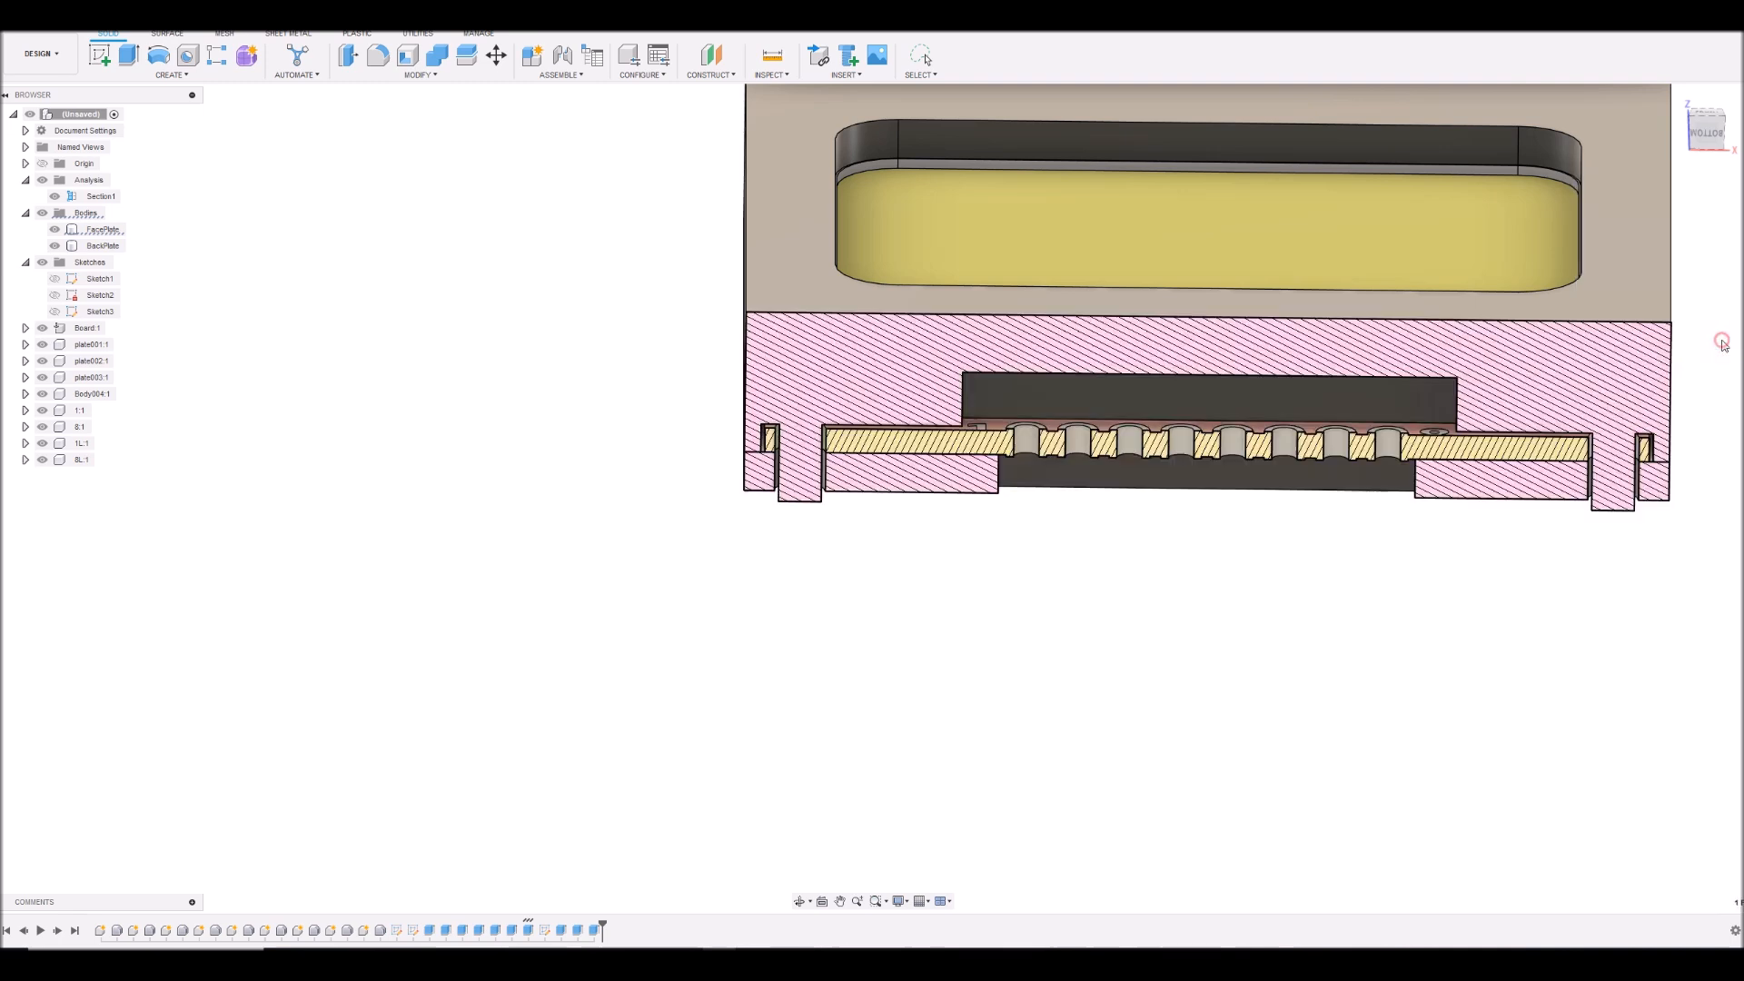
# - Hide the section analysis and round the edges of the face plate's front face with a 1 mm fillet
pyautogui.click(43, 181)
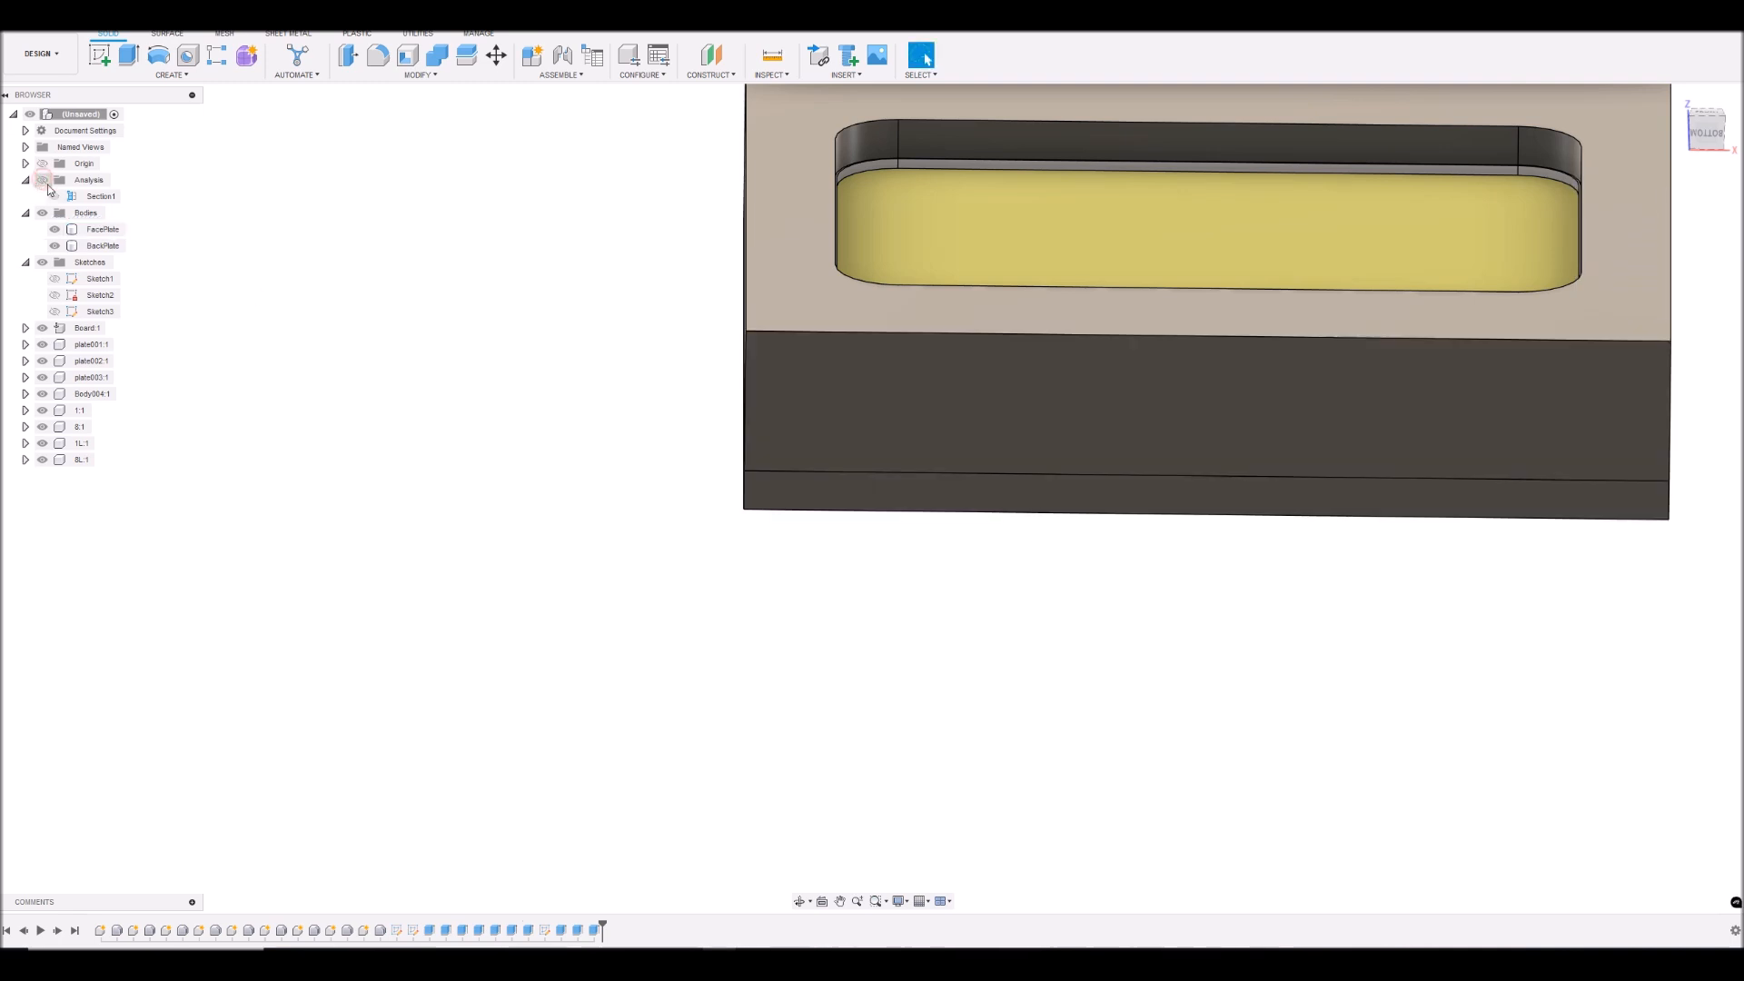
pyautogui.moveTo(1714, 130)
pyautogui.mouseDown()
pyautogui.moveTo(1676, 165)
pyautogui.moveTo(1669, 195)
pyautogui.moveTo(1693, 200)
pyautogui.moveTo(1658, 215)
pyautogui.moveTo(1670, 233)
pyautogui.moveTo(1692, 224)
pyautogui.moveTo(1674, 226)
pyautogui.moveTo(1677, 207)
pyautogui.moveTo(1730, 127)
pyautogui.mouseUp()
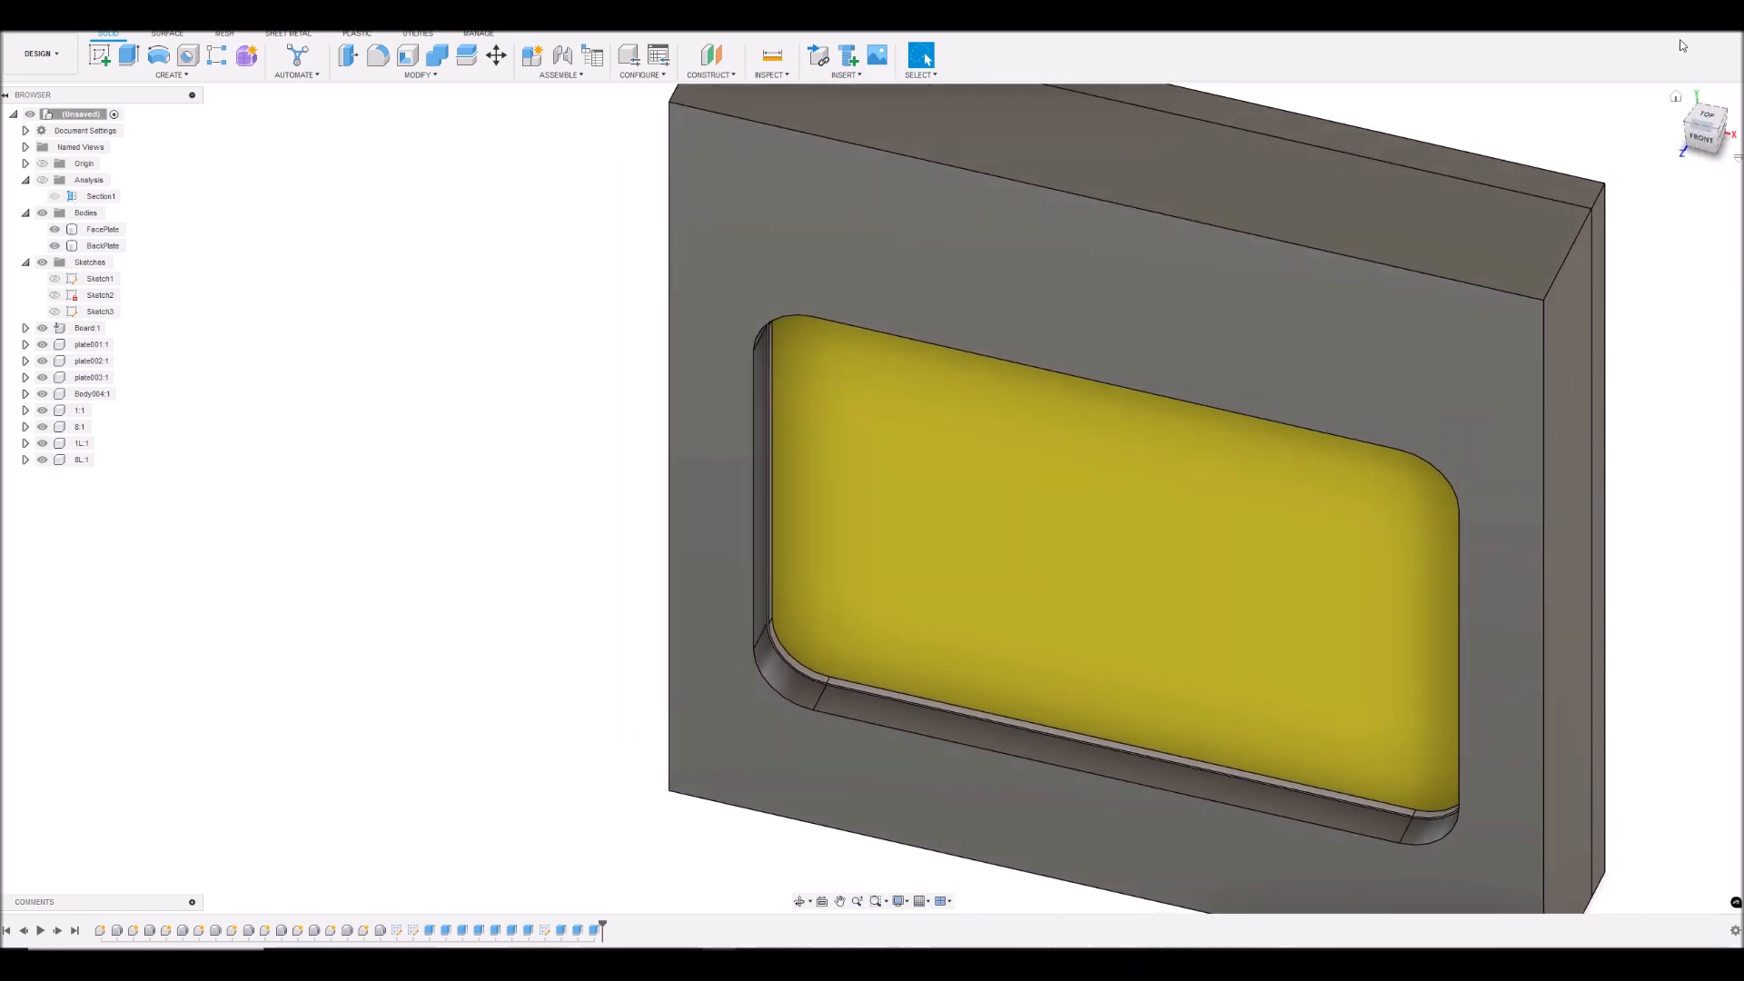
pyautogui.scroll(-4, 1207, 218)
pyautogui.scroll(5, 1246, 206)
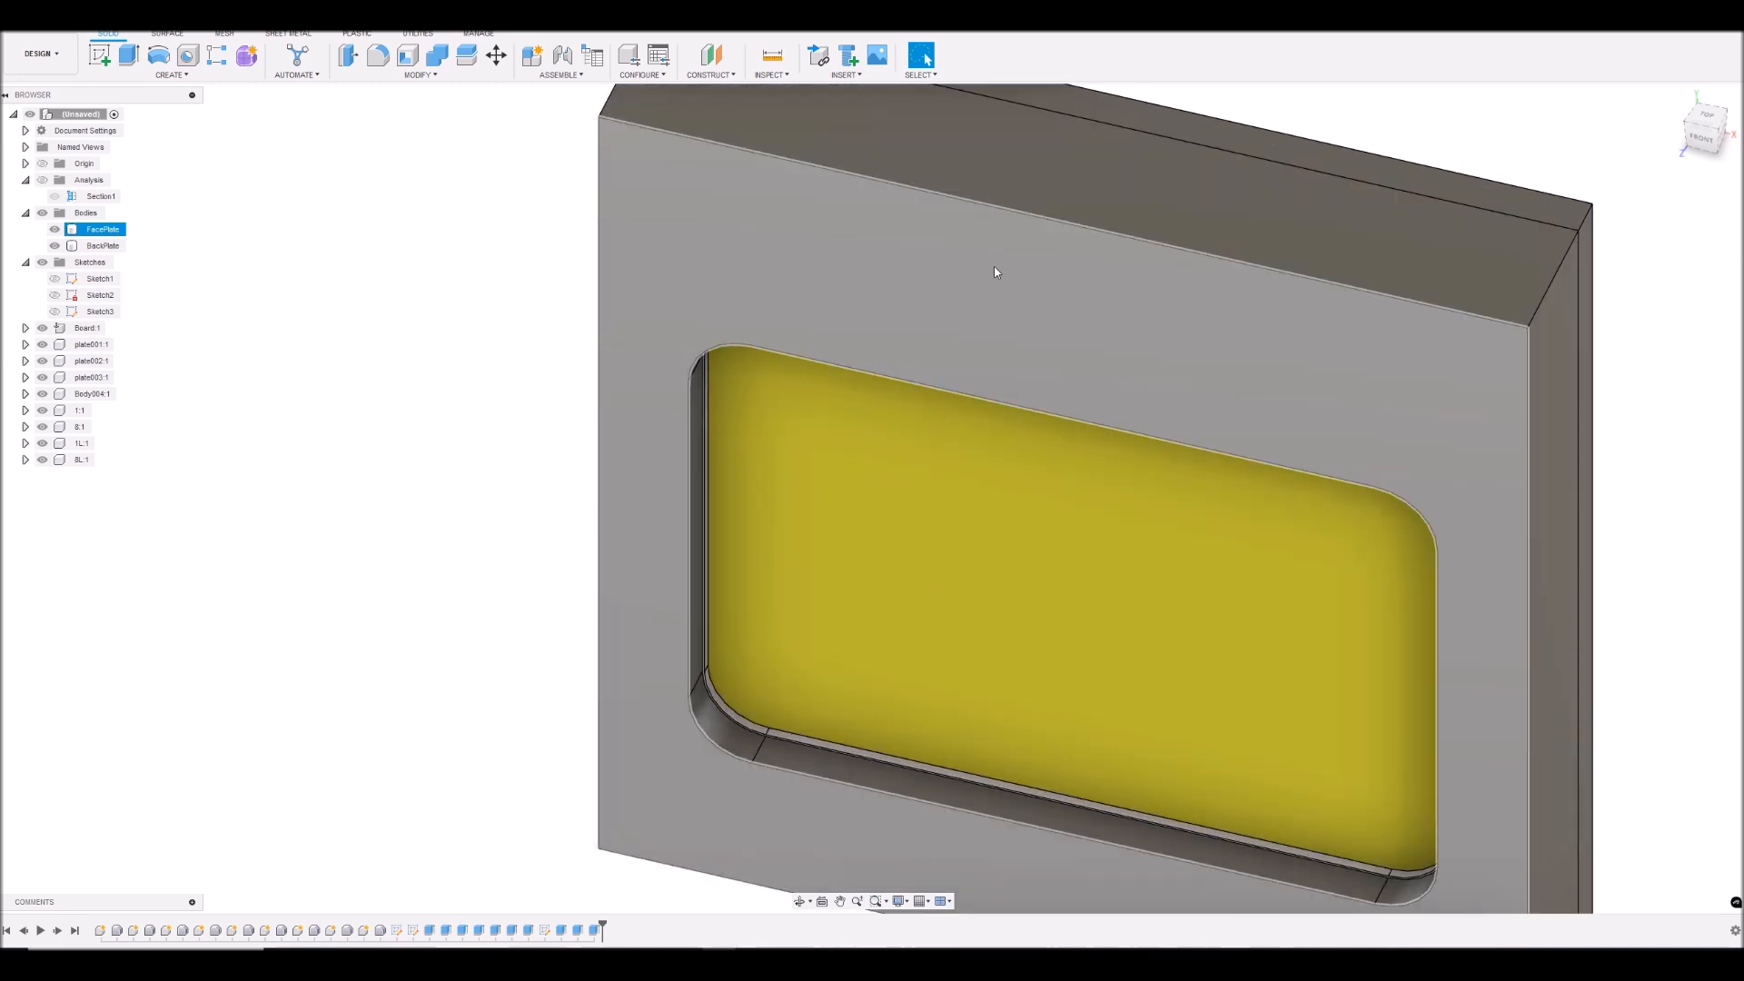
pyautogui.scroll(-3, 1019, 254)
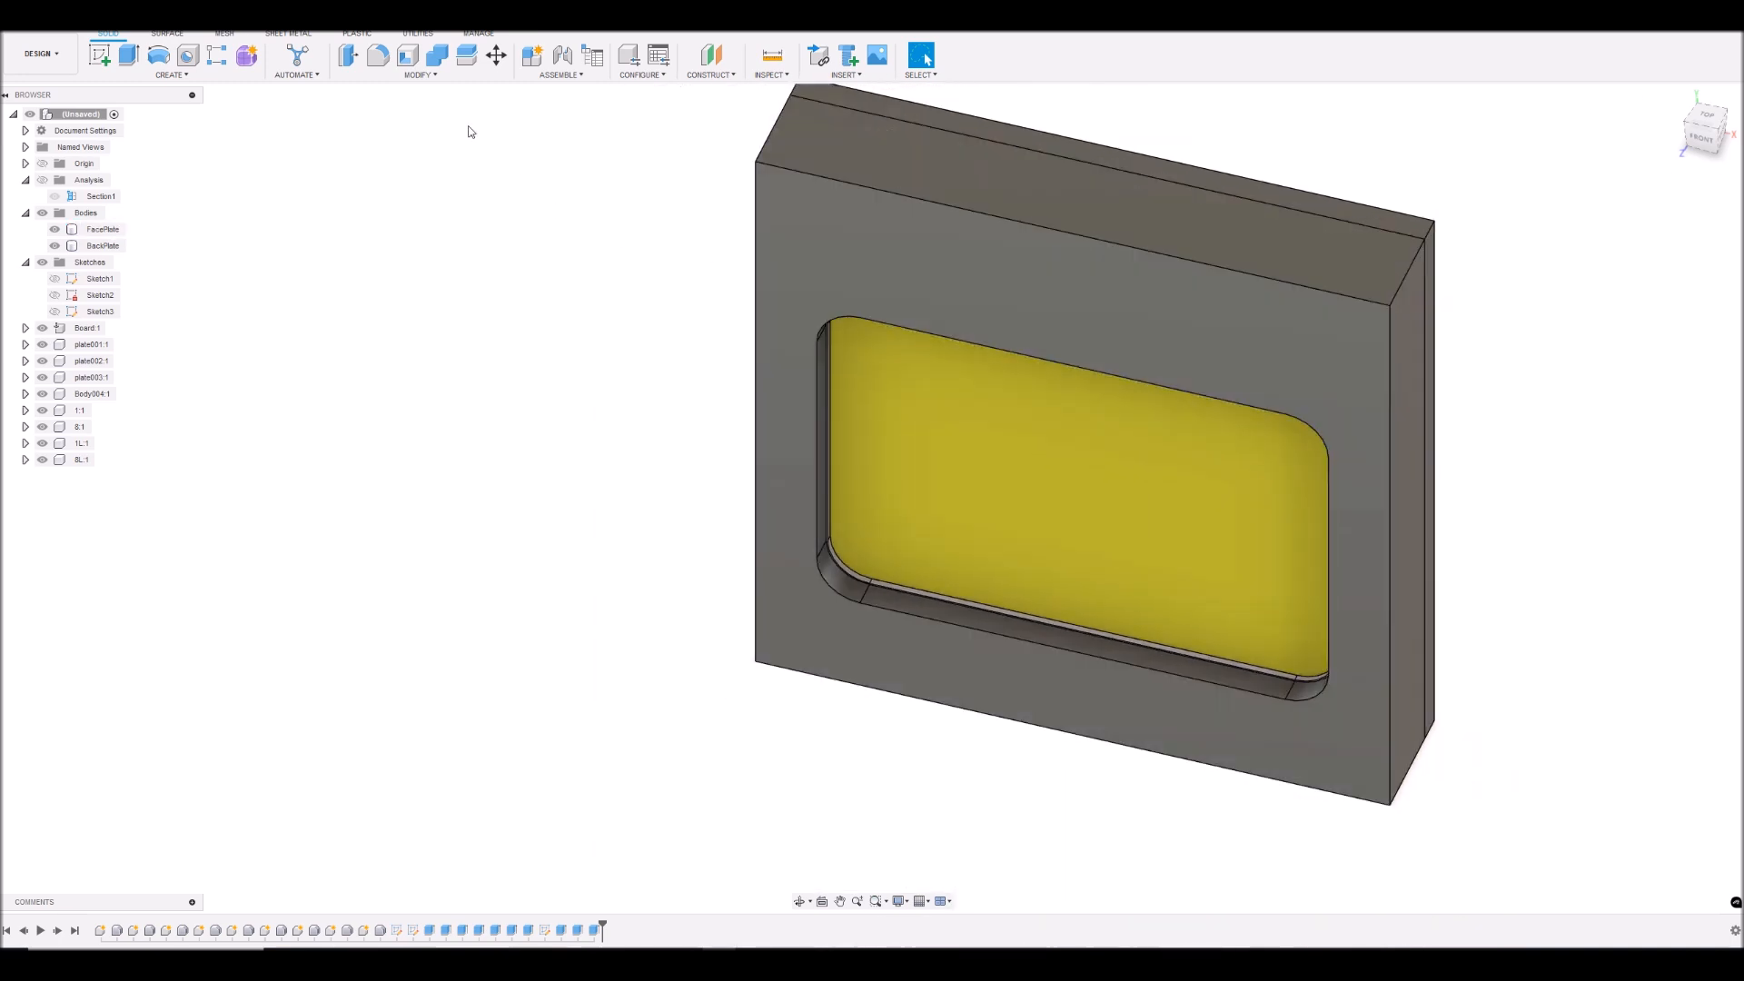
pyautogui.click(1027, 290)
pyautogui.click(379, 58)
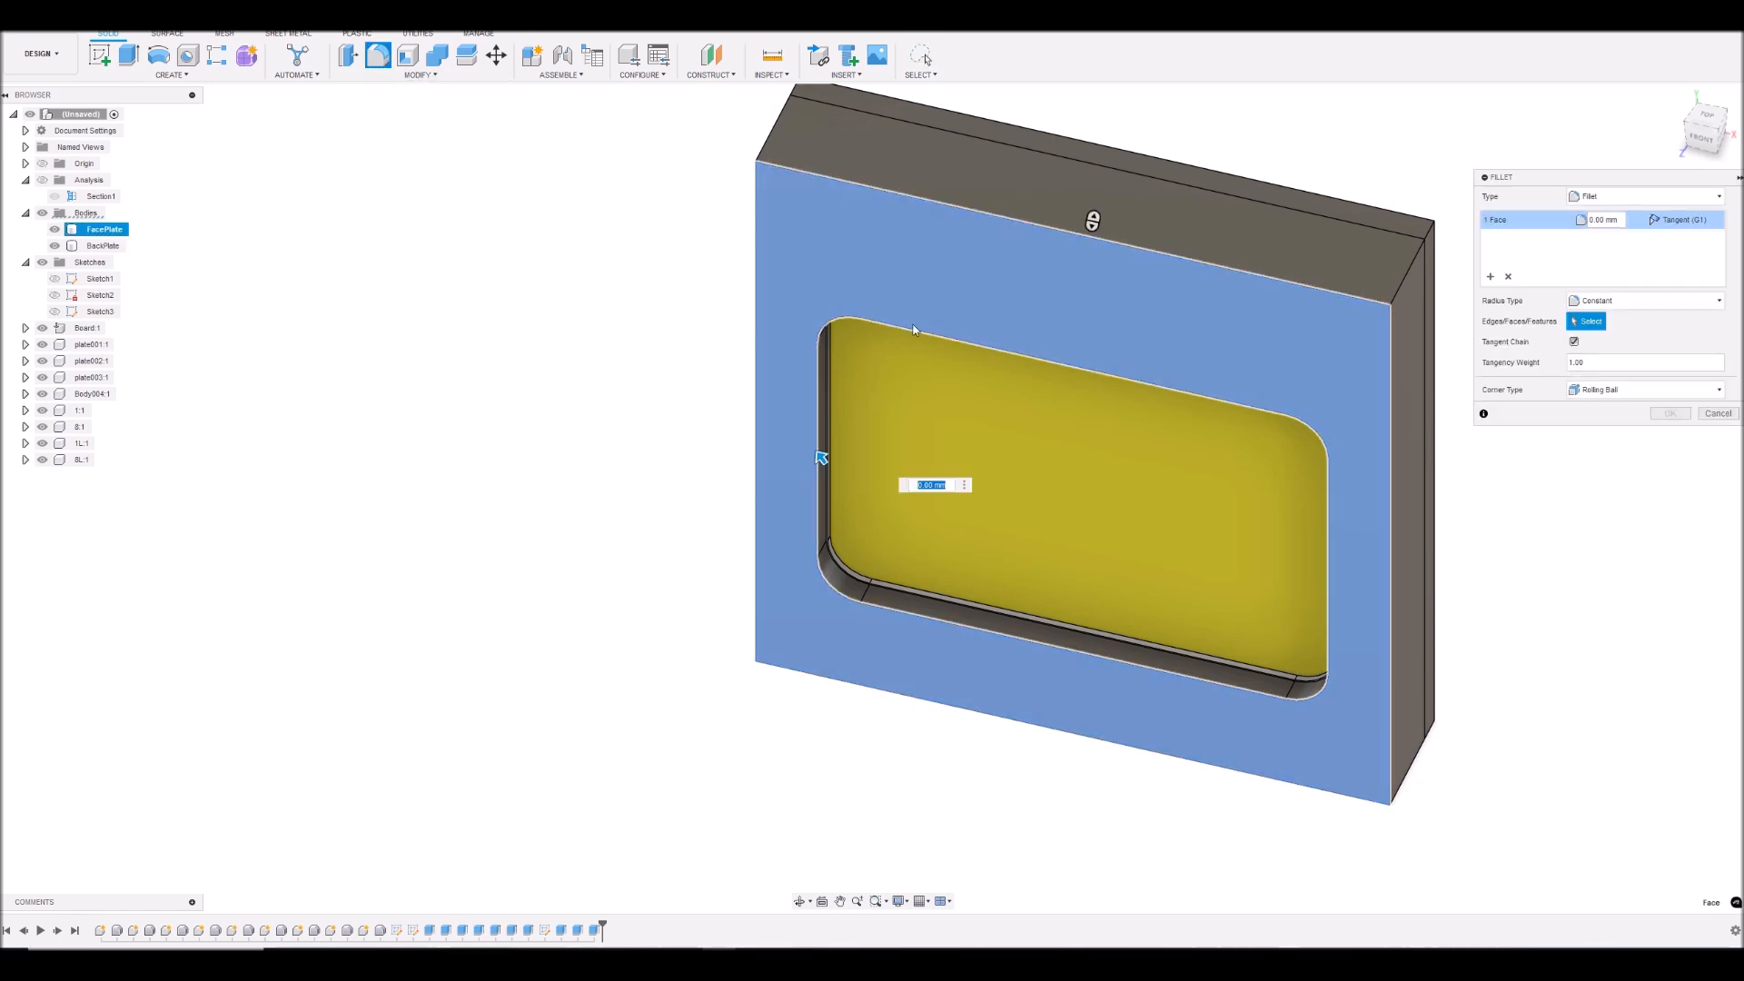
pyautogui.write('1')
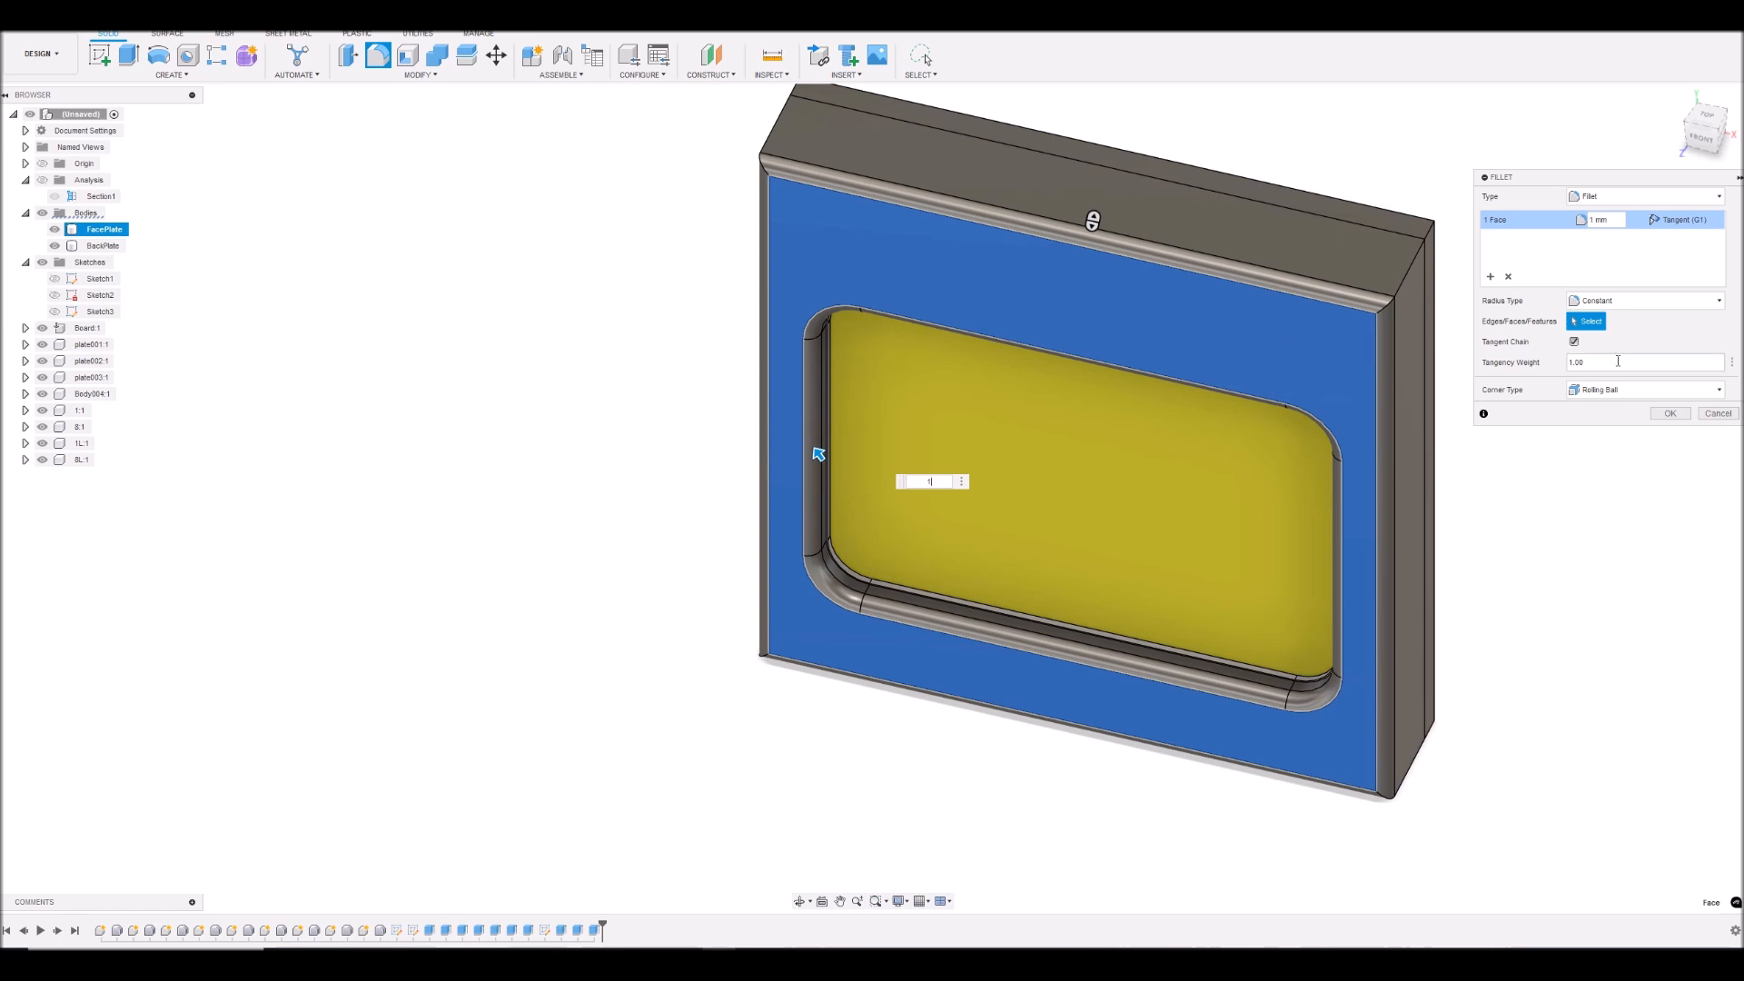
pyautogui.click(1670, 414)
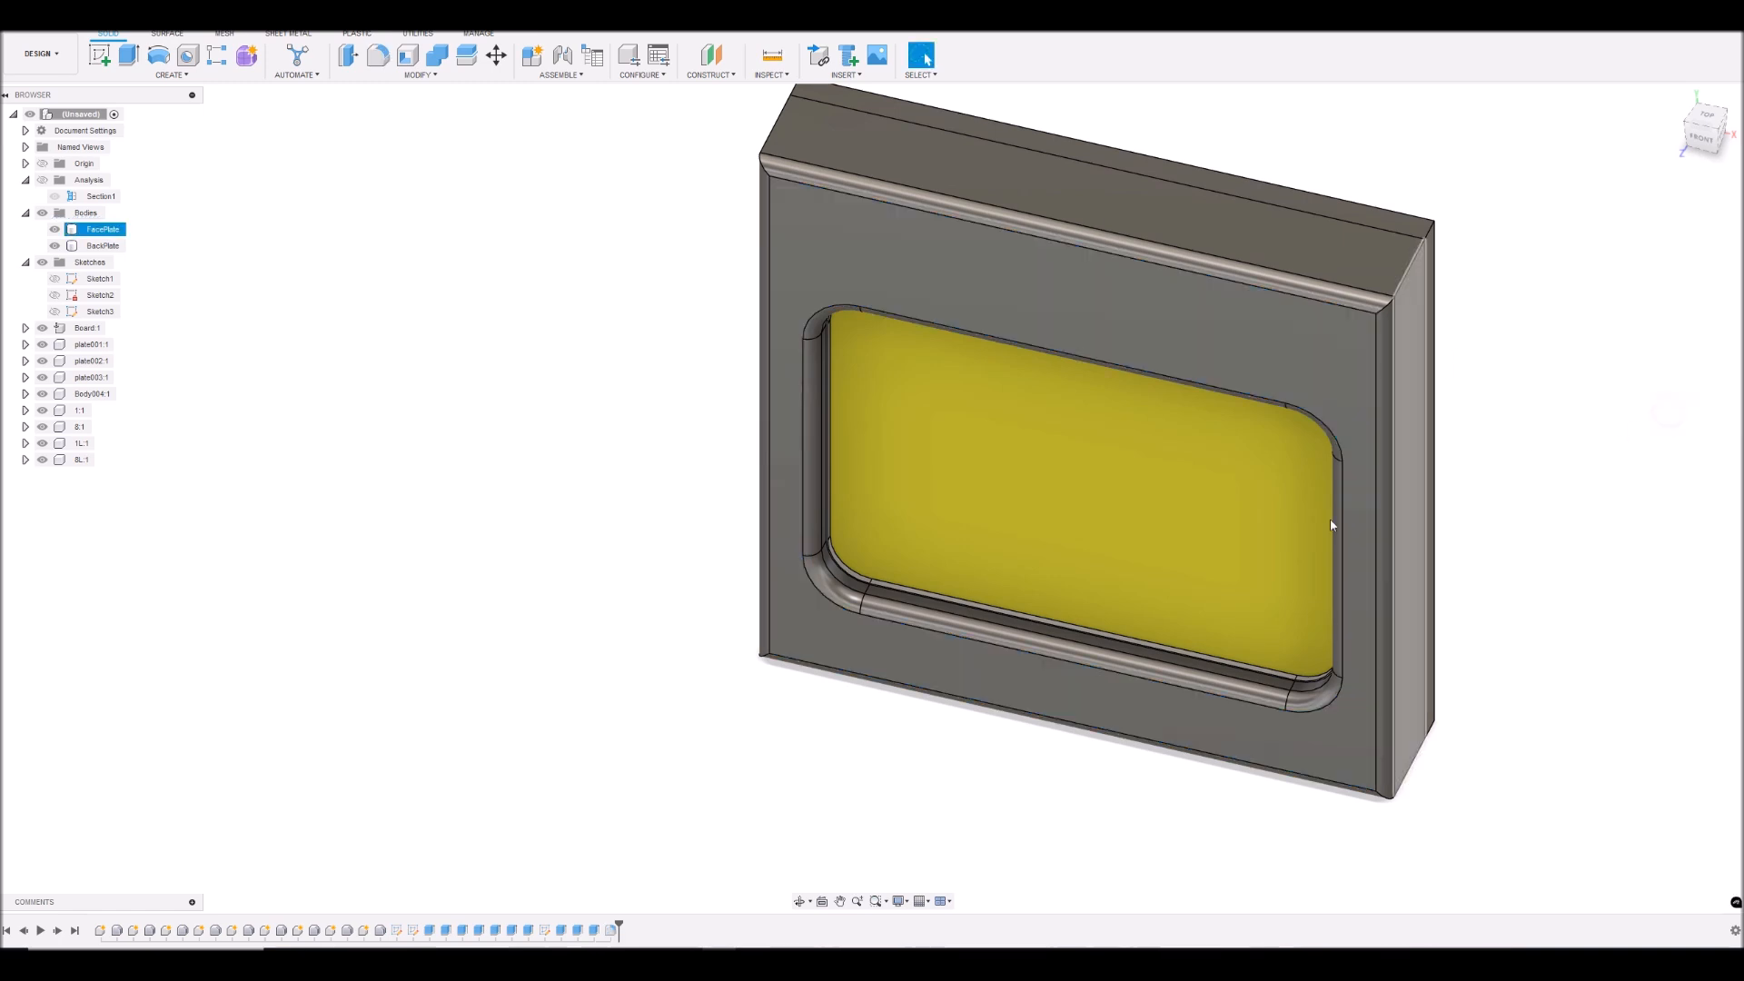
# - Hide the BackPlate body to expose the rear of the face plate
pyautogui.moveTo(1704, 139)
pyautogui.mouseDown()
pyautogui.moveTo(1698, 114)
pyautogui.moveTo(1668, 133)
pyautogui.moveTo(1588, 131)
pyautogui.mouseUp()
pyautogui.click(765, 396)
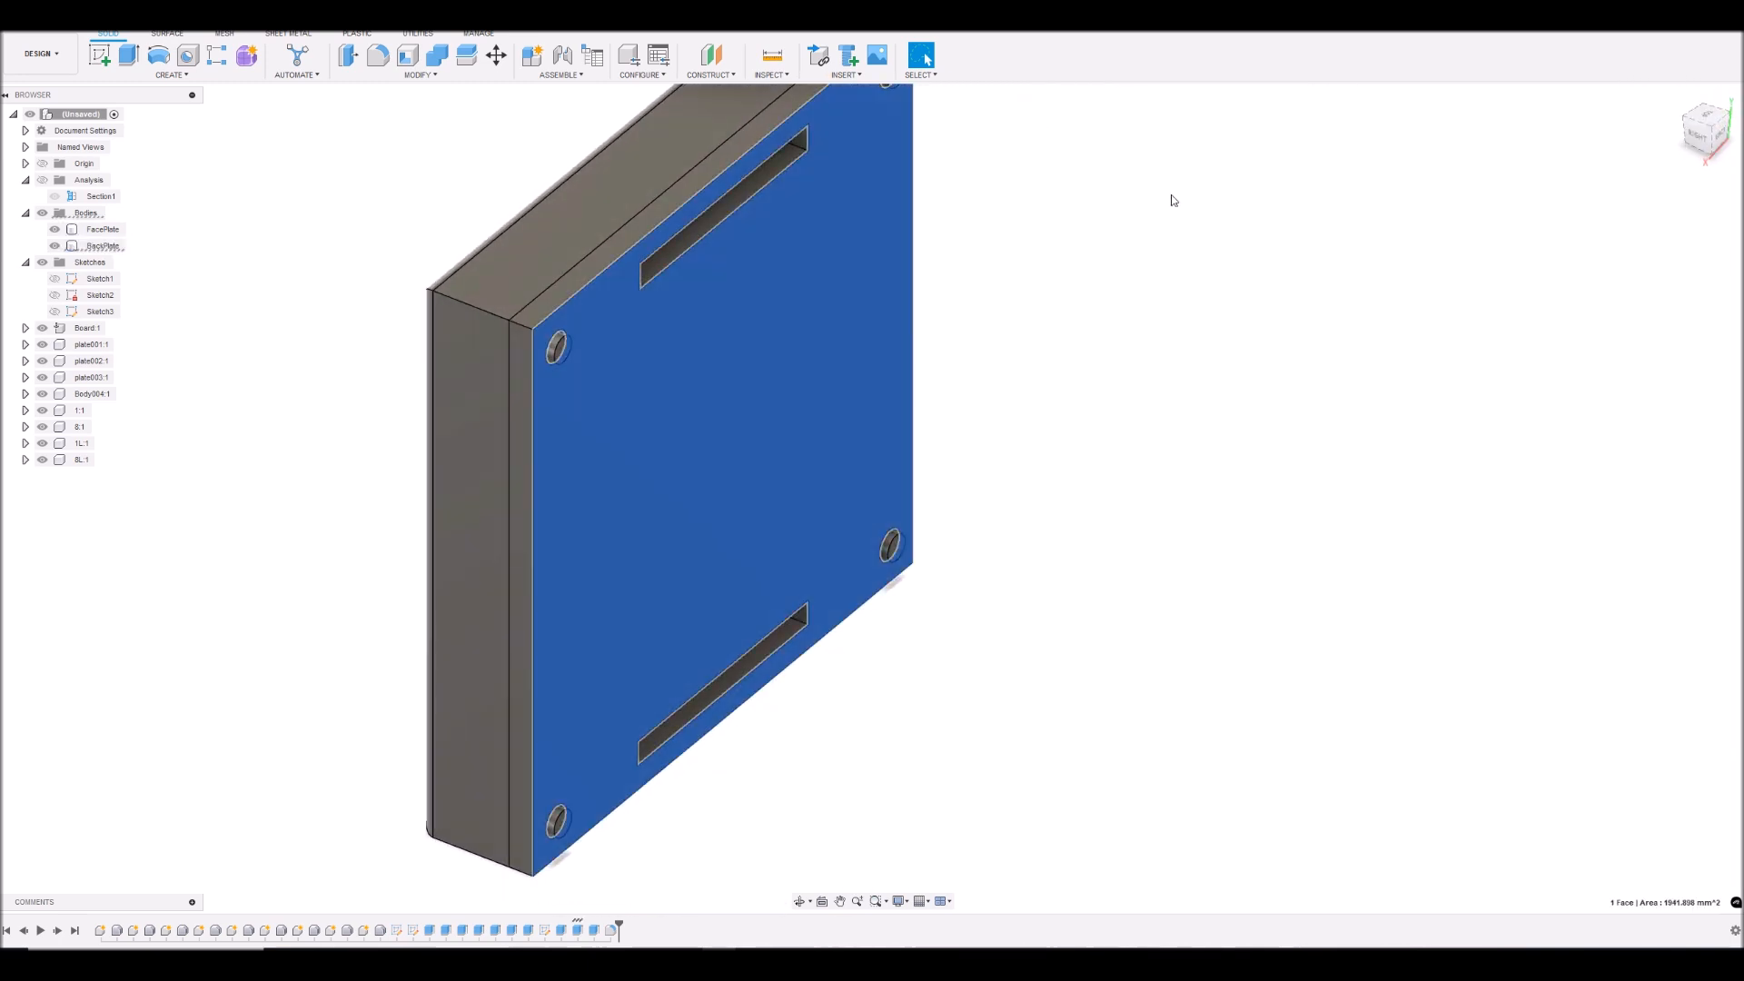
pyautogui.moveTo(1700, 132); pyautogui.dragTo(1733, 126)
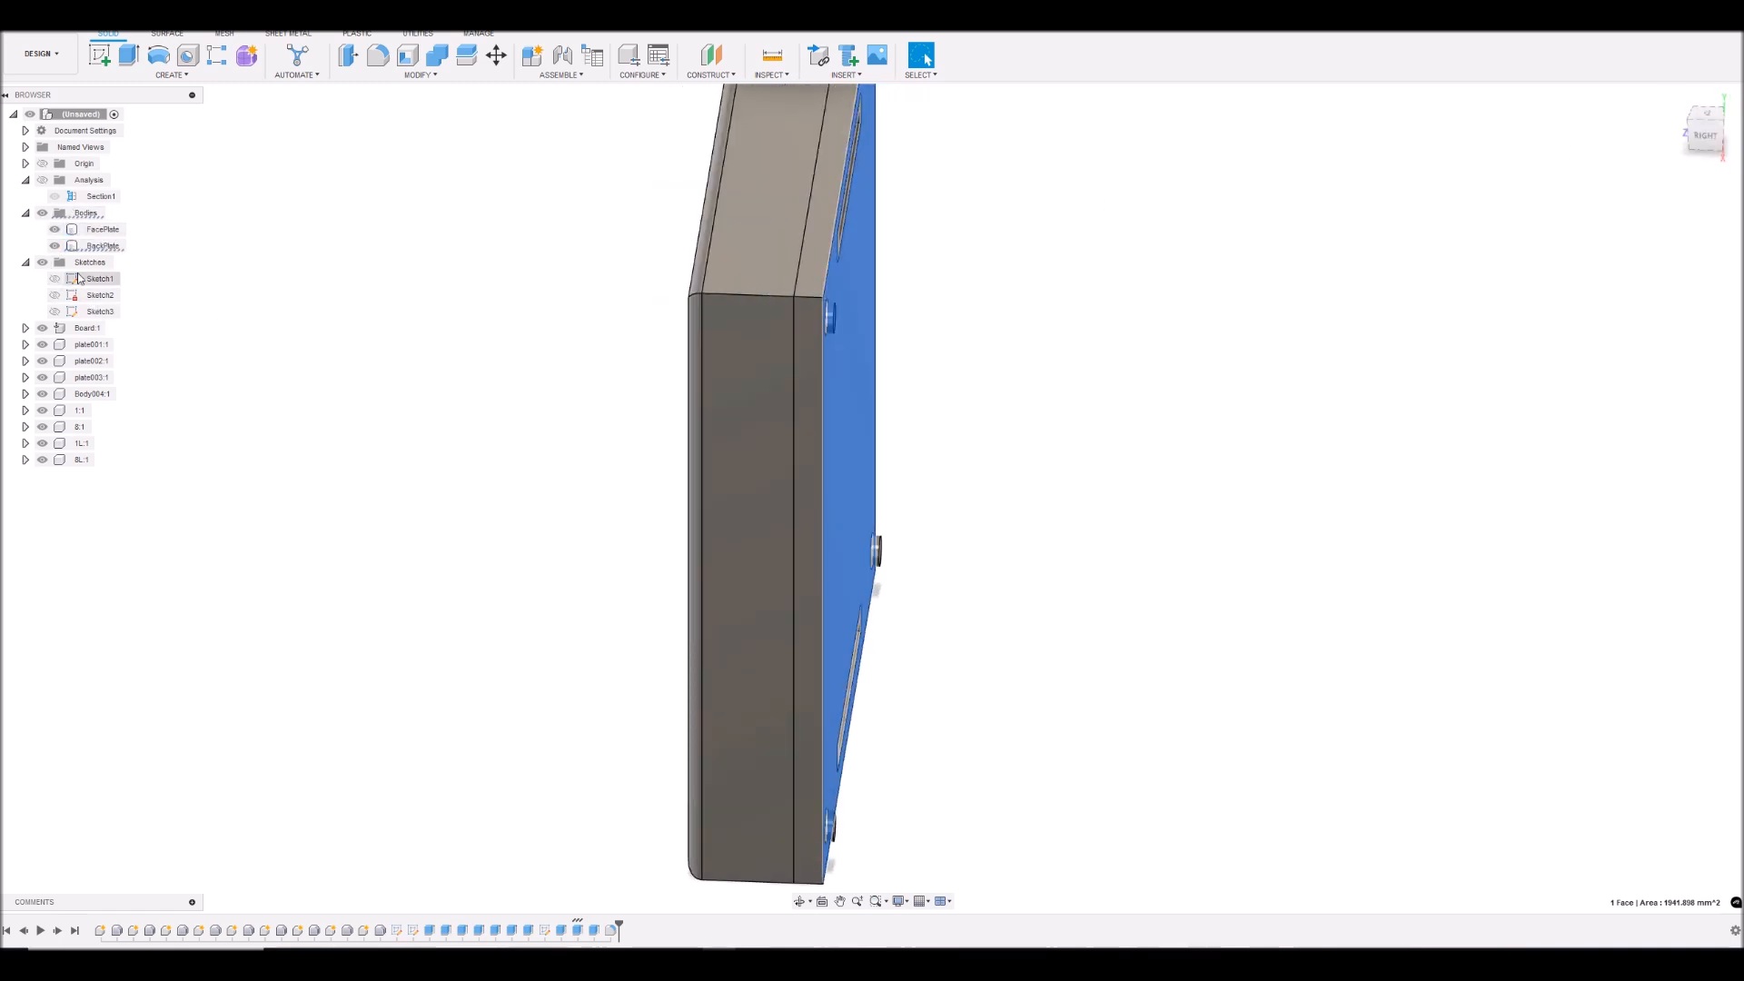
pyautogui.click(54, 246)
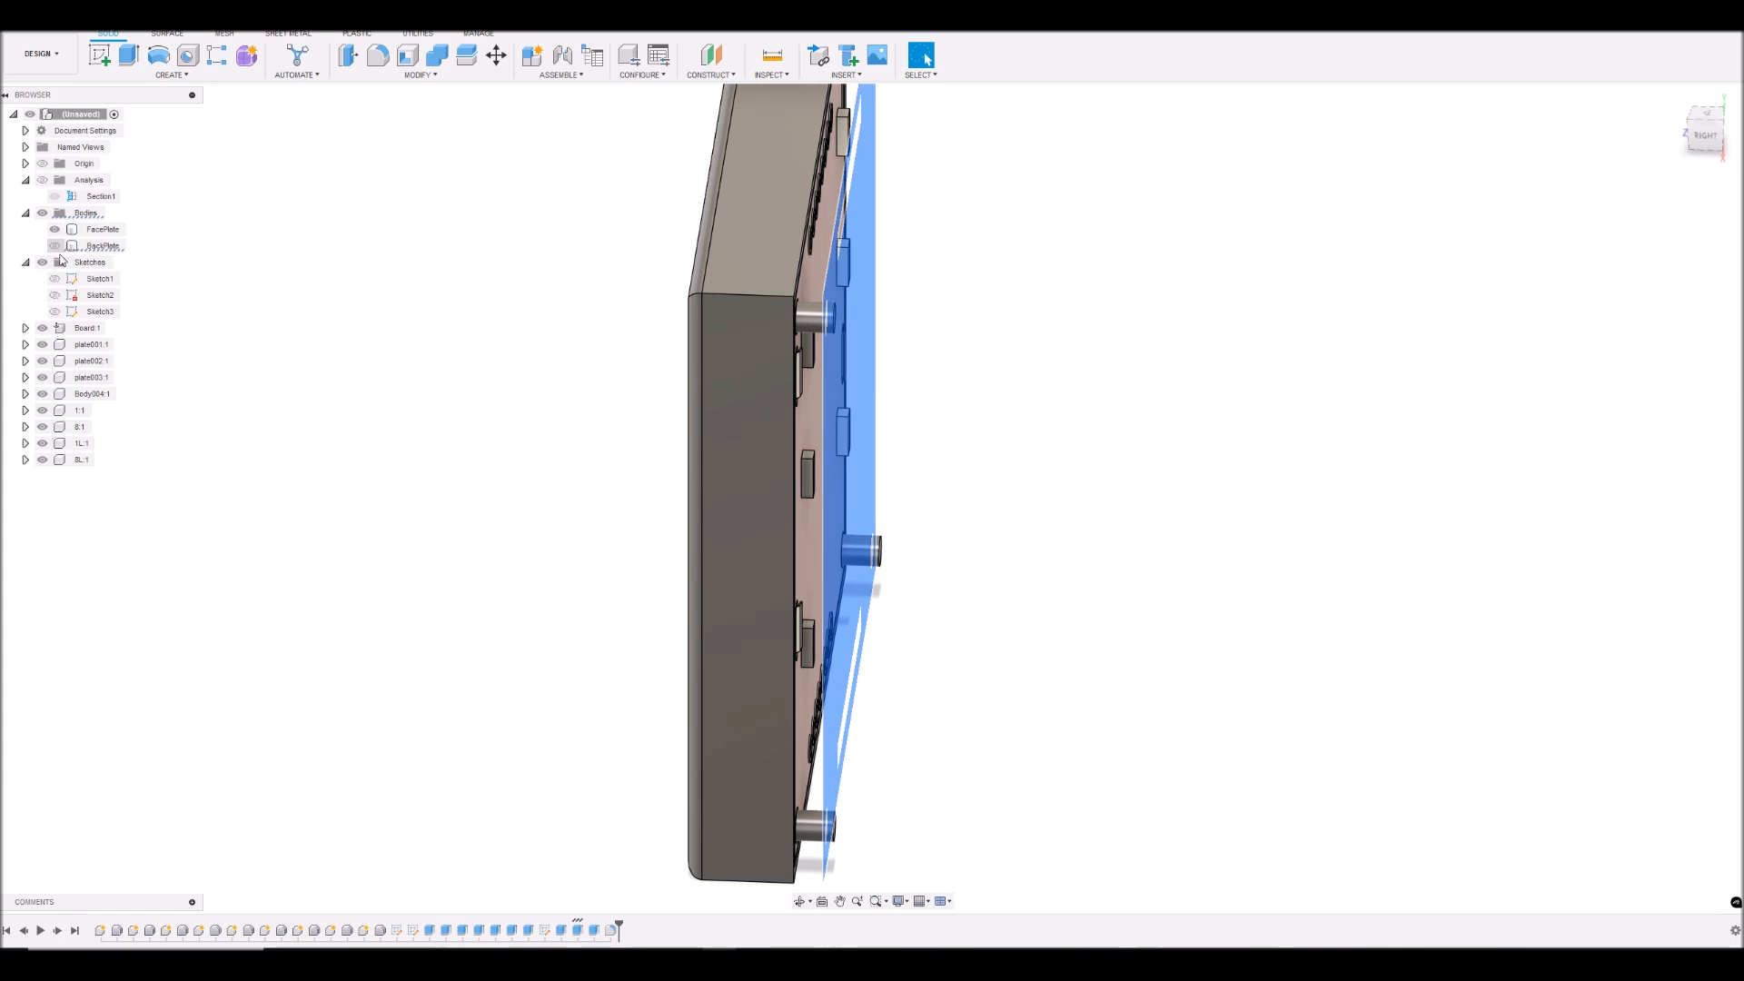
# - Round the face plate's four outer corner edges with a 1 mm fillet
pyautogui.click(764, 295)
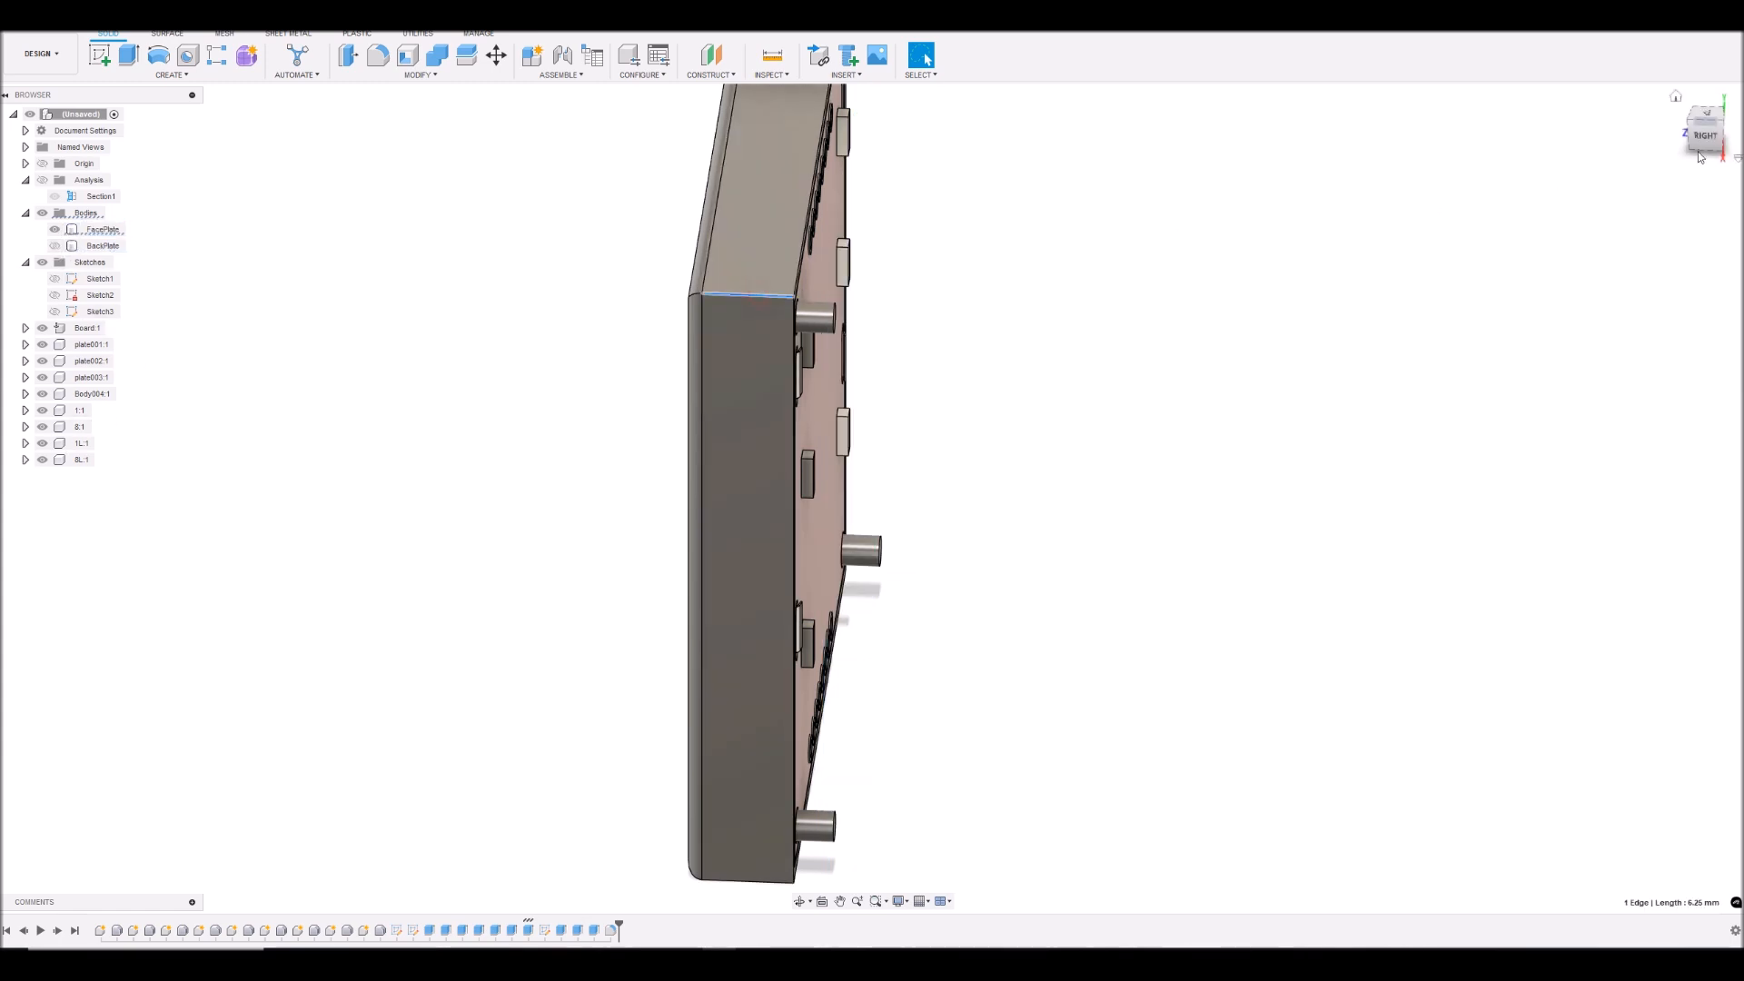
pyautogui.click(1706, 138)
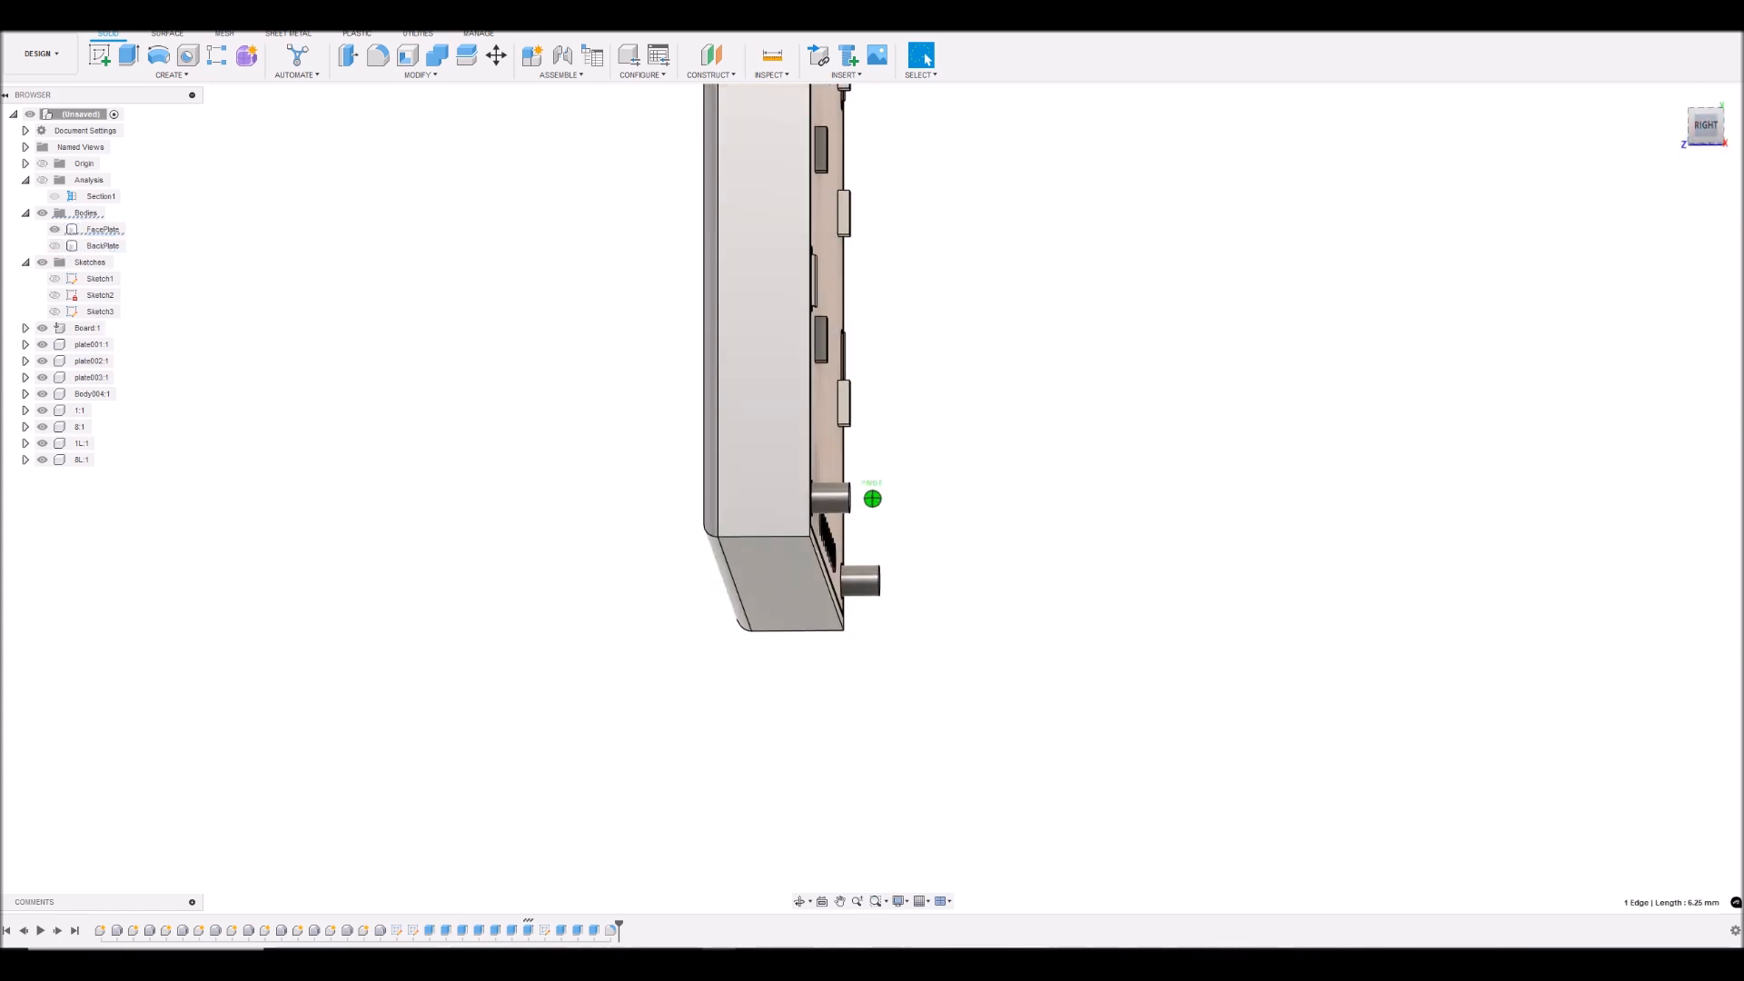
pyautogui.keyDown('ctrl'); pyautogui.click(773, 538); pyautogui.keyUp('ctrl')
pyautogui.moveTo(1704, 128); pyautogui.dragTo(1576, 128)
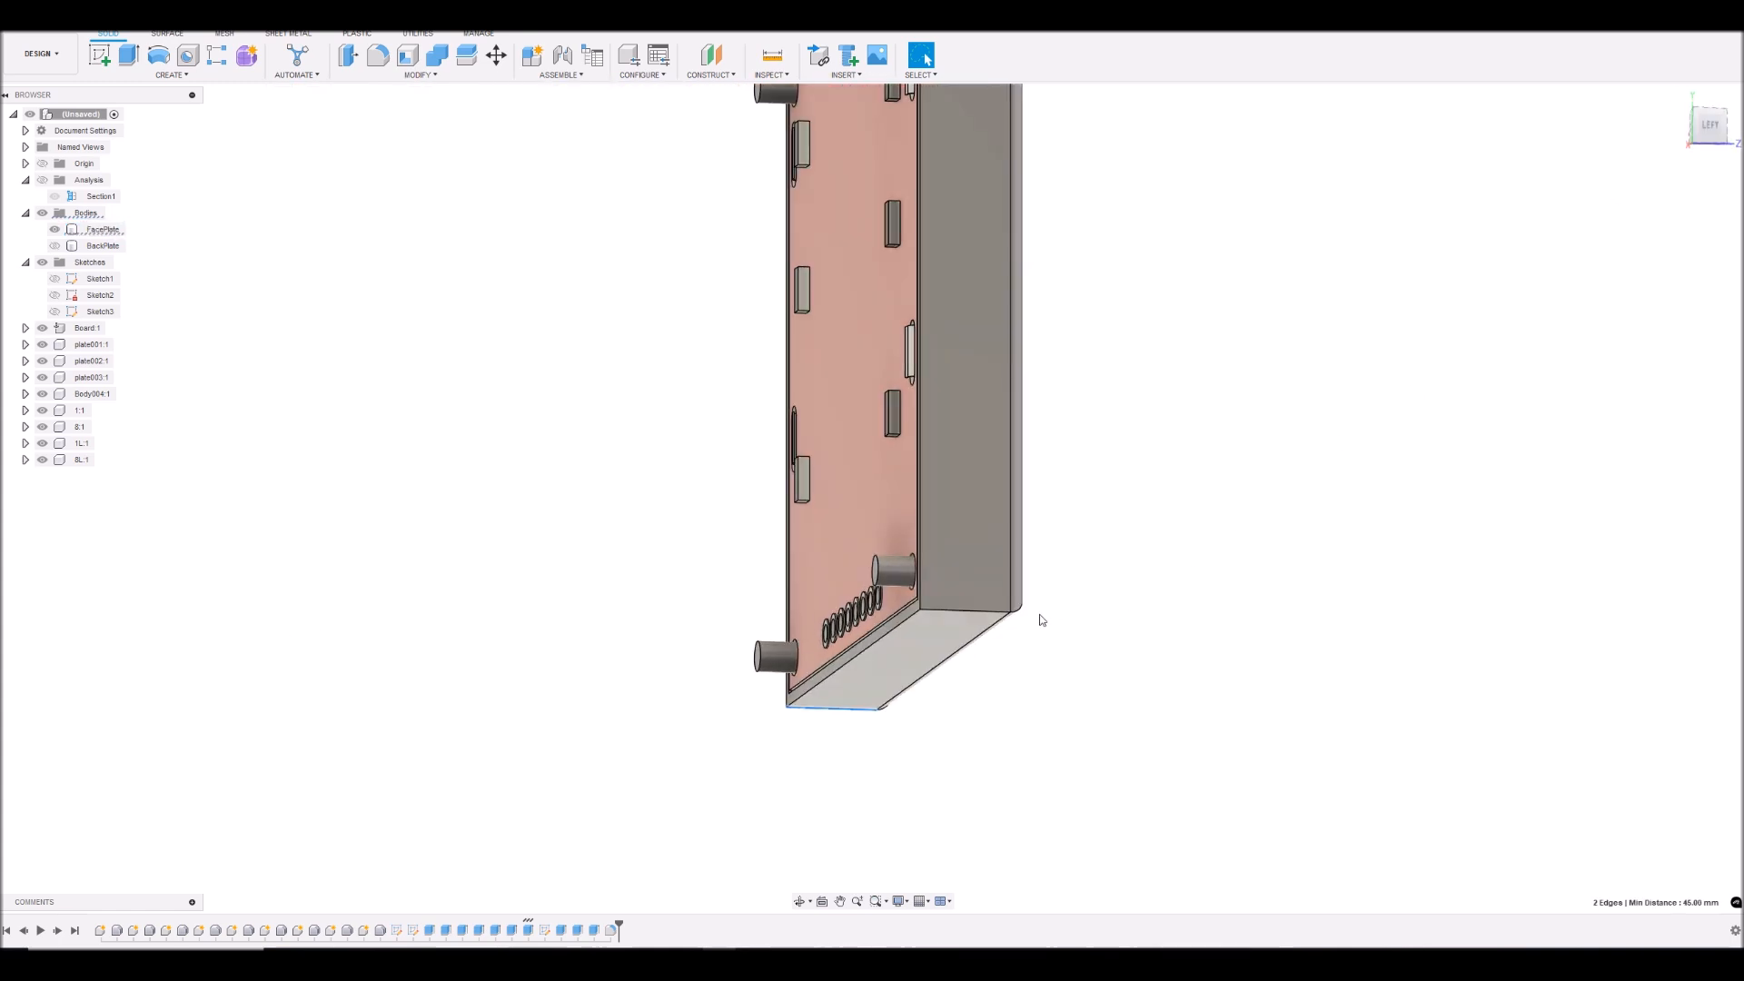
pyautogui.keyDown('ctrl'); pyautogui.click(999, 611); pyautogui.keyUp('ctrl')
pyautogui.keyDown('shift'); pyautogui.moveTo(872, 499); pyautogui.dragTo(964, 414, button='middle'); pyautogui.keyUp('shift')
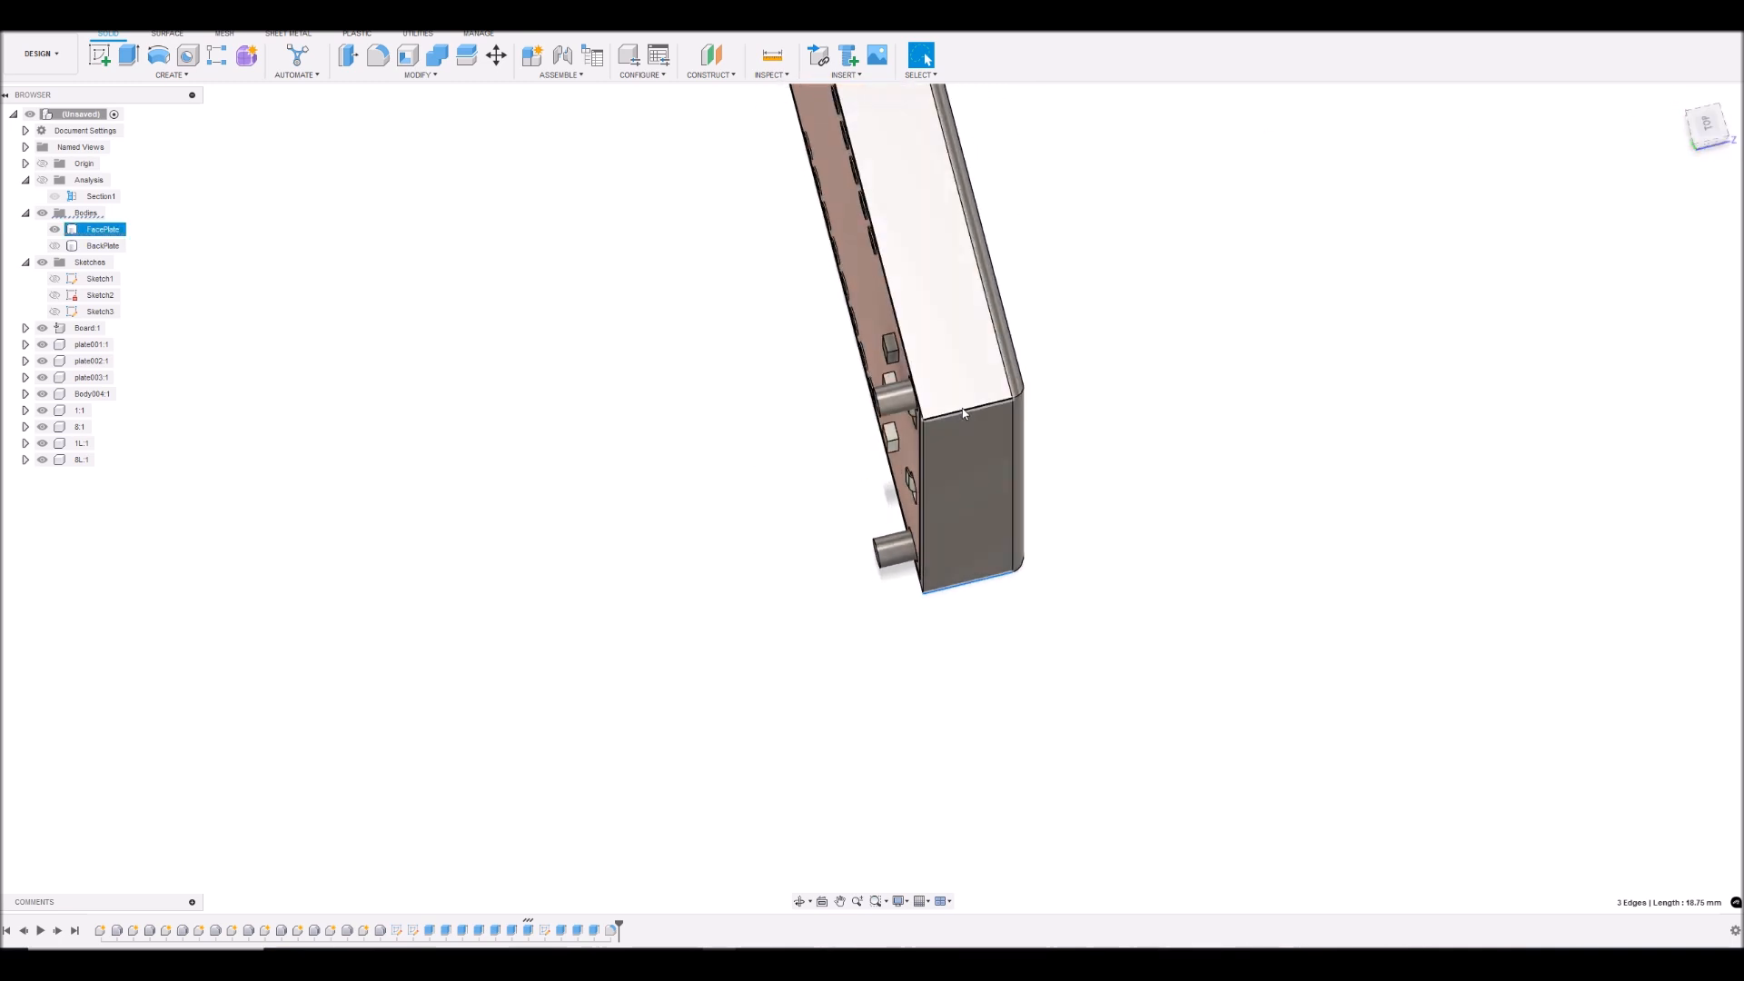
pyautogui.keyDown('ctrl'); pyautogui.click(963, 409); pyautogui.keyUp('ctrl')
pyautogui.moveTo(1697, 120); pyautogui.dragTo(1690, 181)
pyautogui.moveTo(954, 418)
pyautogui.keyDown('shift'); pyautogui.mouseDown(button='middle')
pyautogui.moveTo(927, 563)
pyautogui.moveTo(872, 518)
pyautogui.moveTo(781, 491)
pyautogui.mouseUp(button='middle'); pyautogui.keyUp('shift')
pyautogui.moveTo(1707, 136)
pyautogui.mouseDown()
pyautogui.moveTo(1708, 101)
pyautogui.moveTo(1729, 117)
pyautogui.mouseUp()
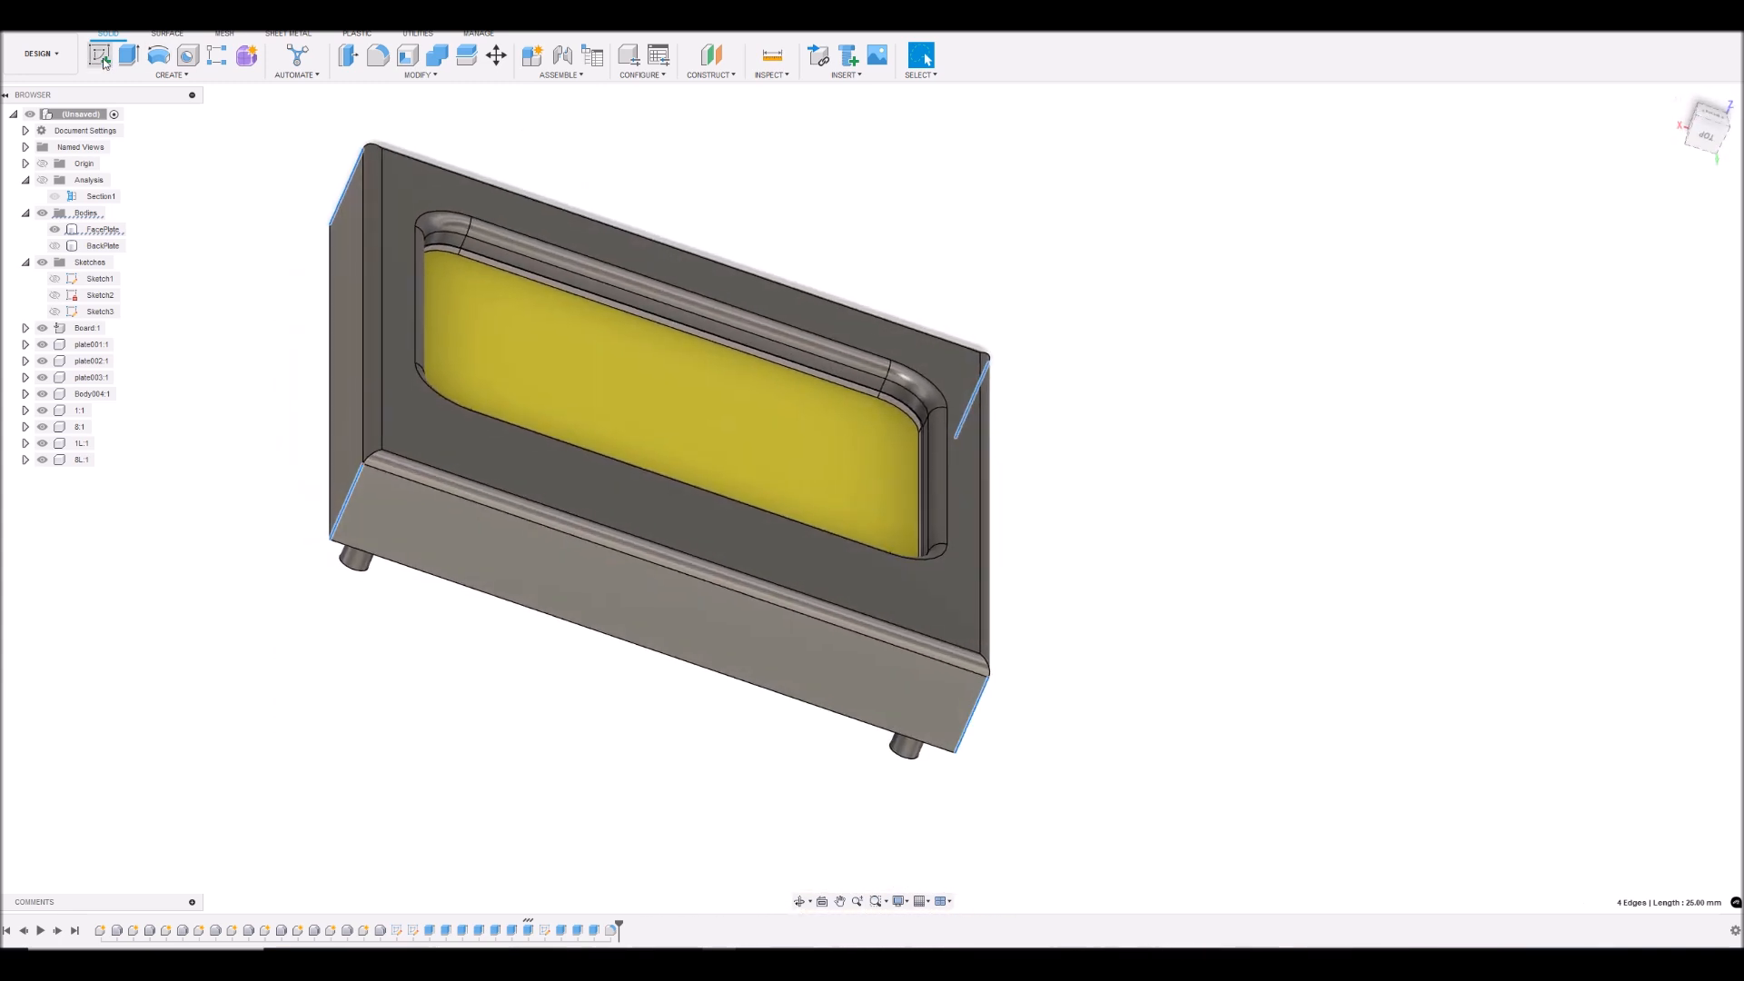
pyautogui.click(383, 61)
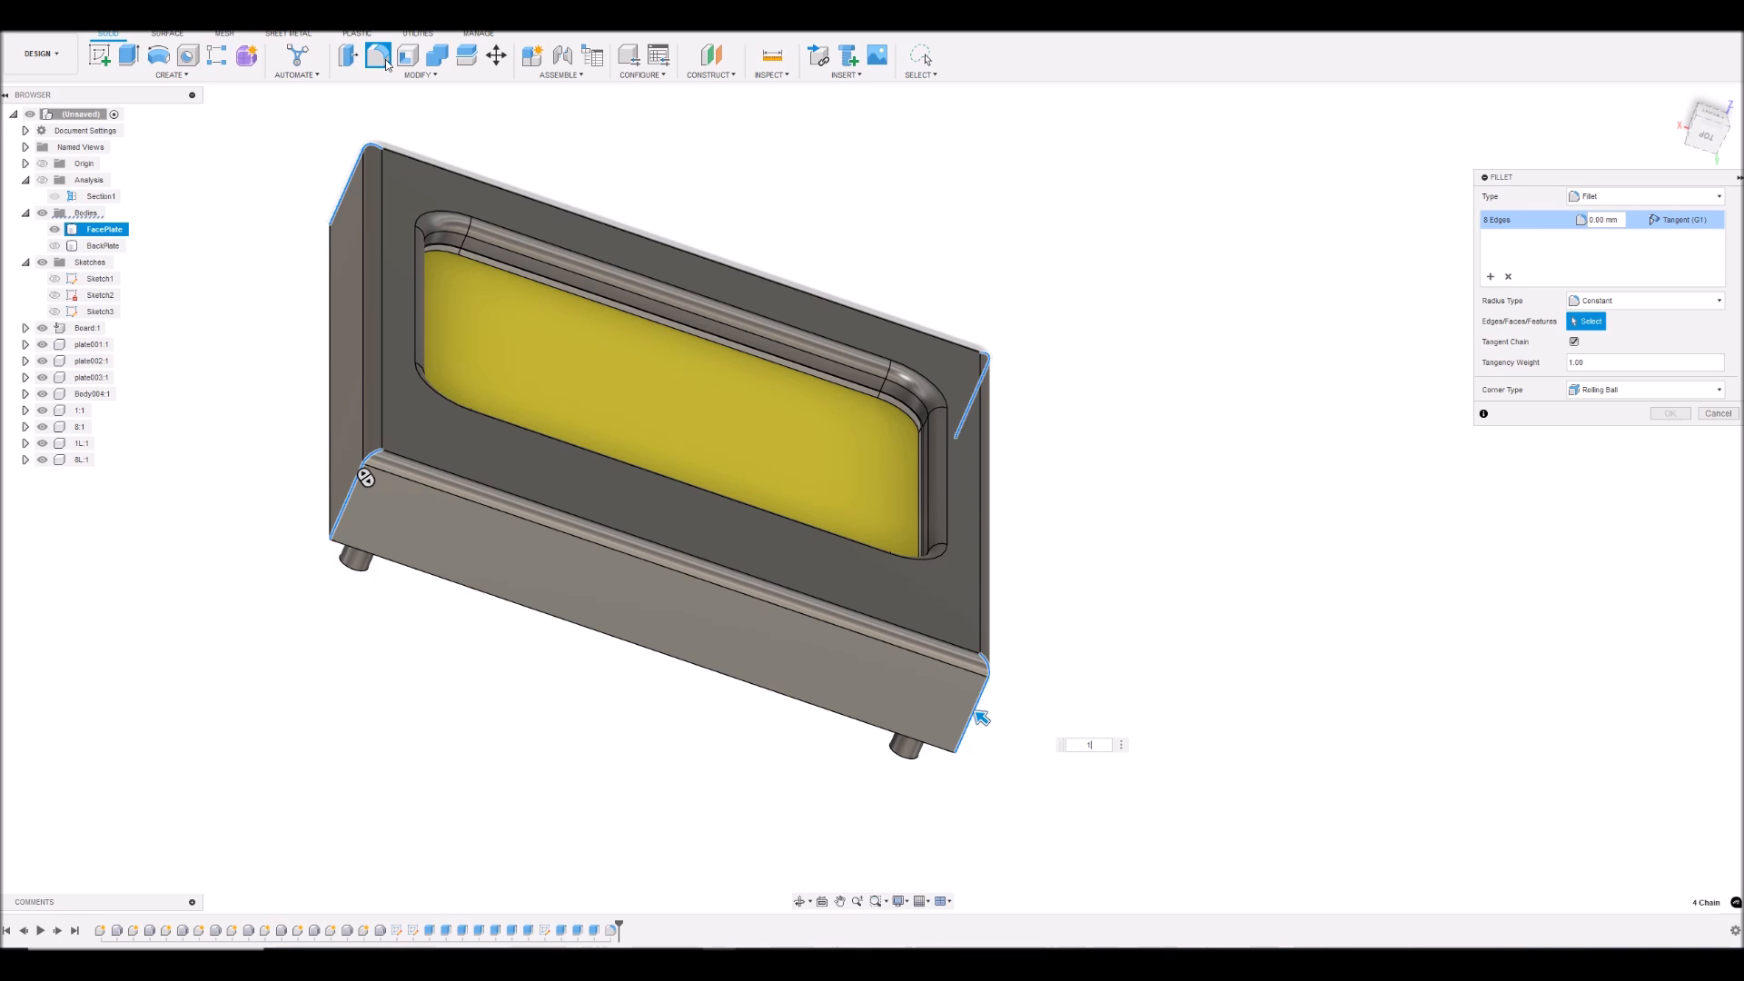
pyautogui.write('1')
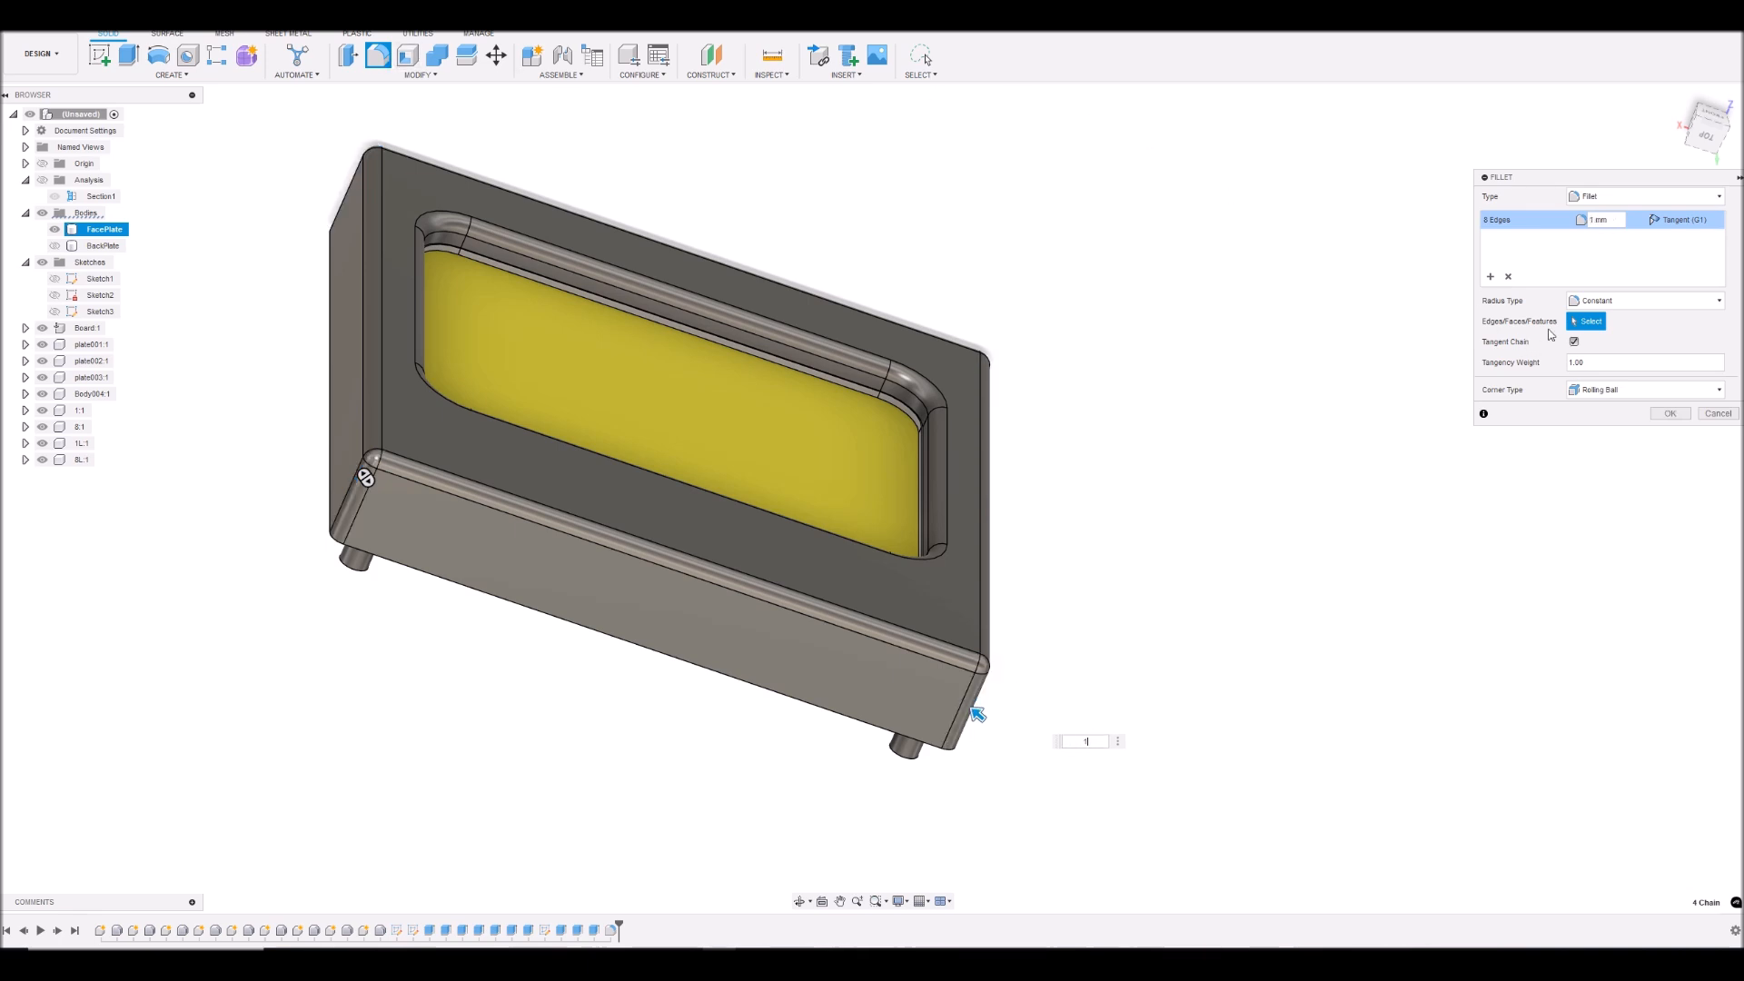
pyautogui.click(1669, 414)
# - Show the BackPlate body again behind the face plate
pyautogui.moveTo(1704, 141); pyautogui.dragTo(1451, 289)
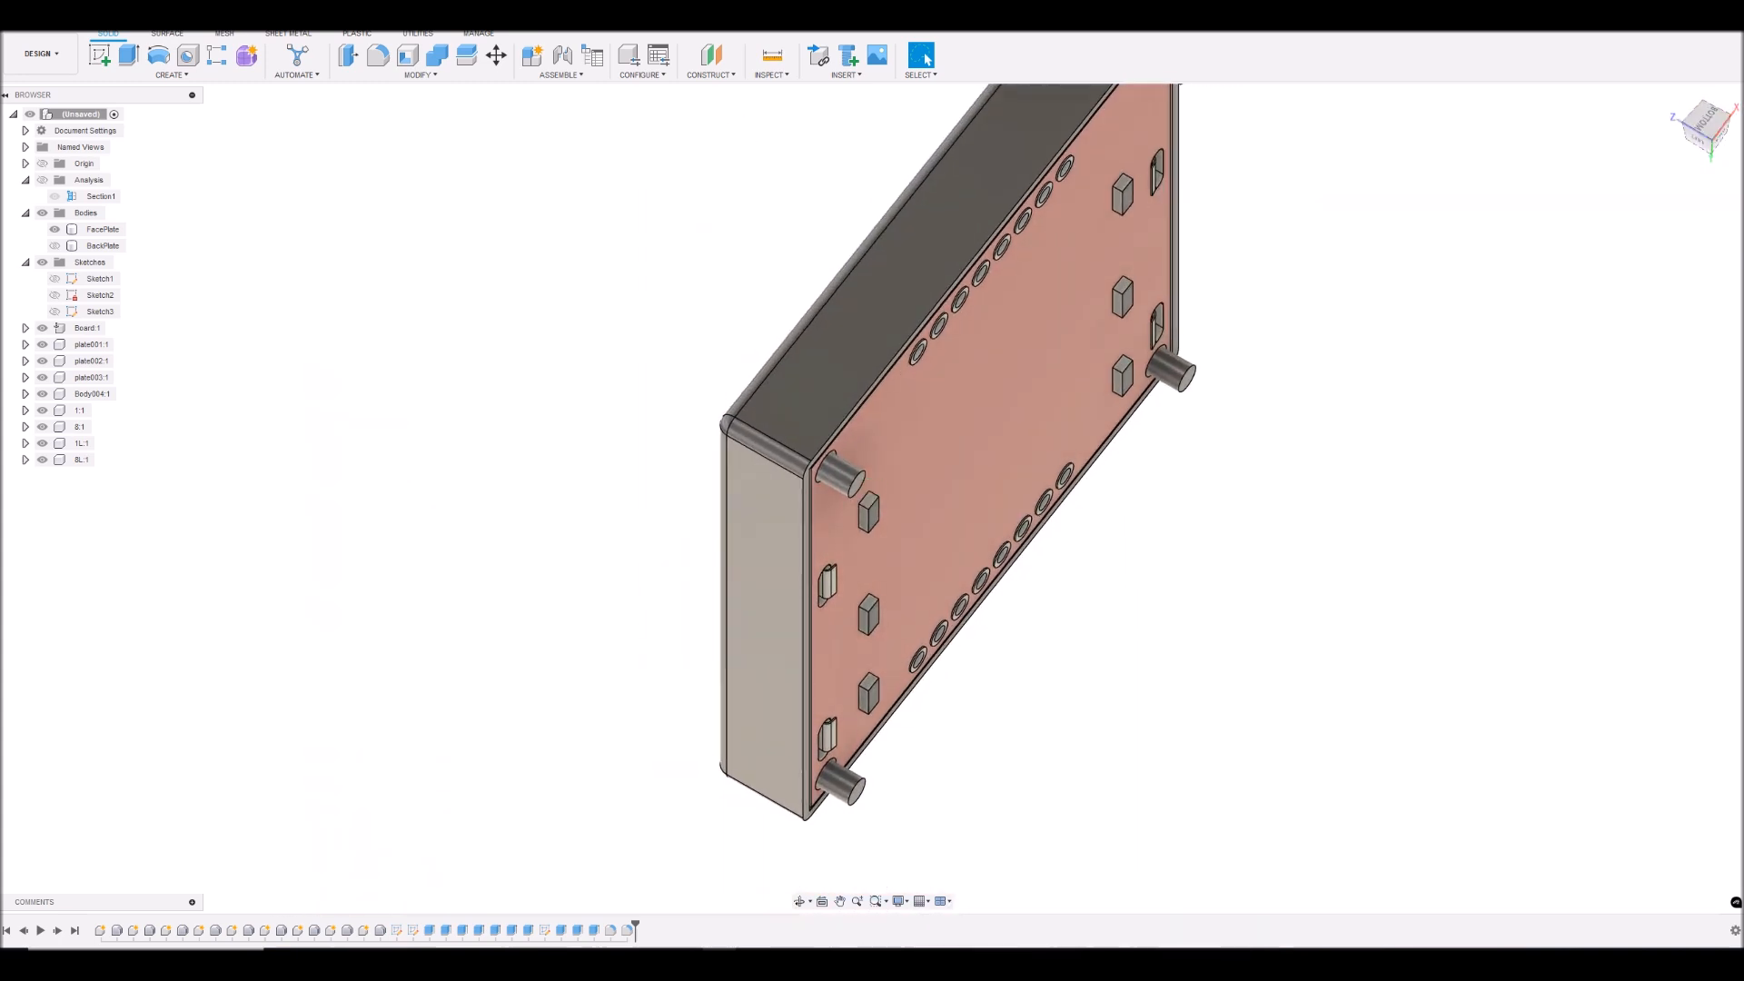
pyautogui.click(55, 245)
pyautogui.click(102, 245)
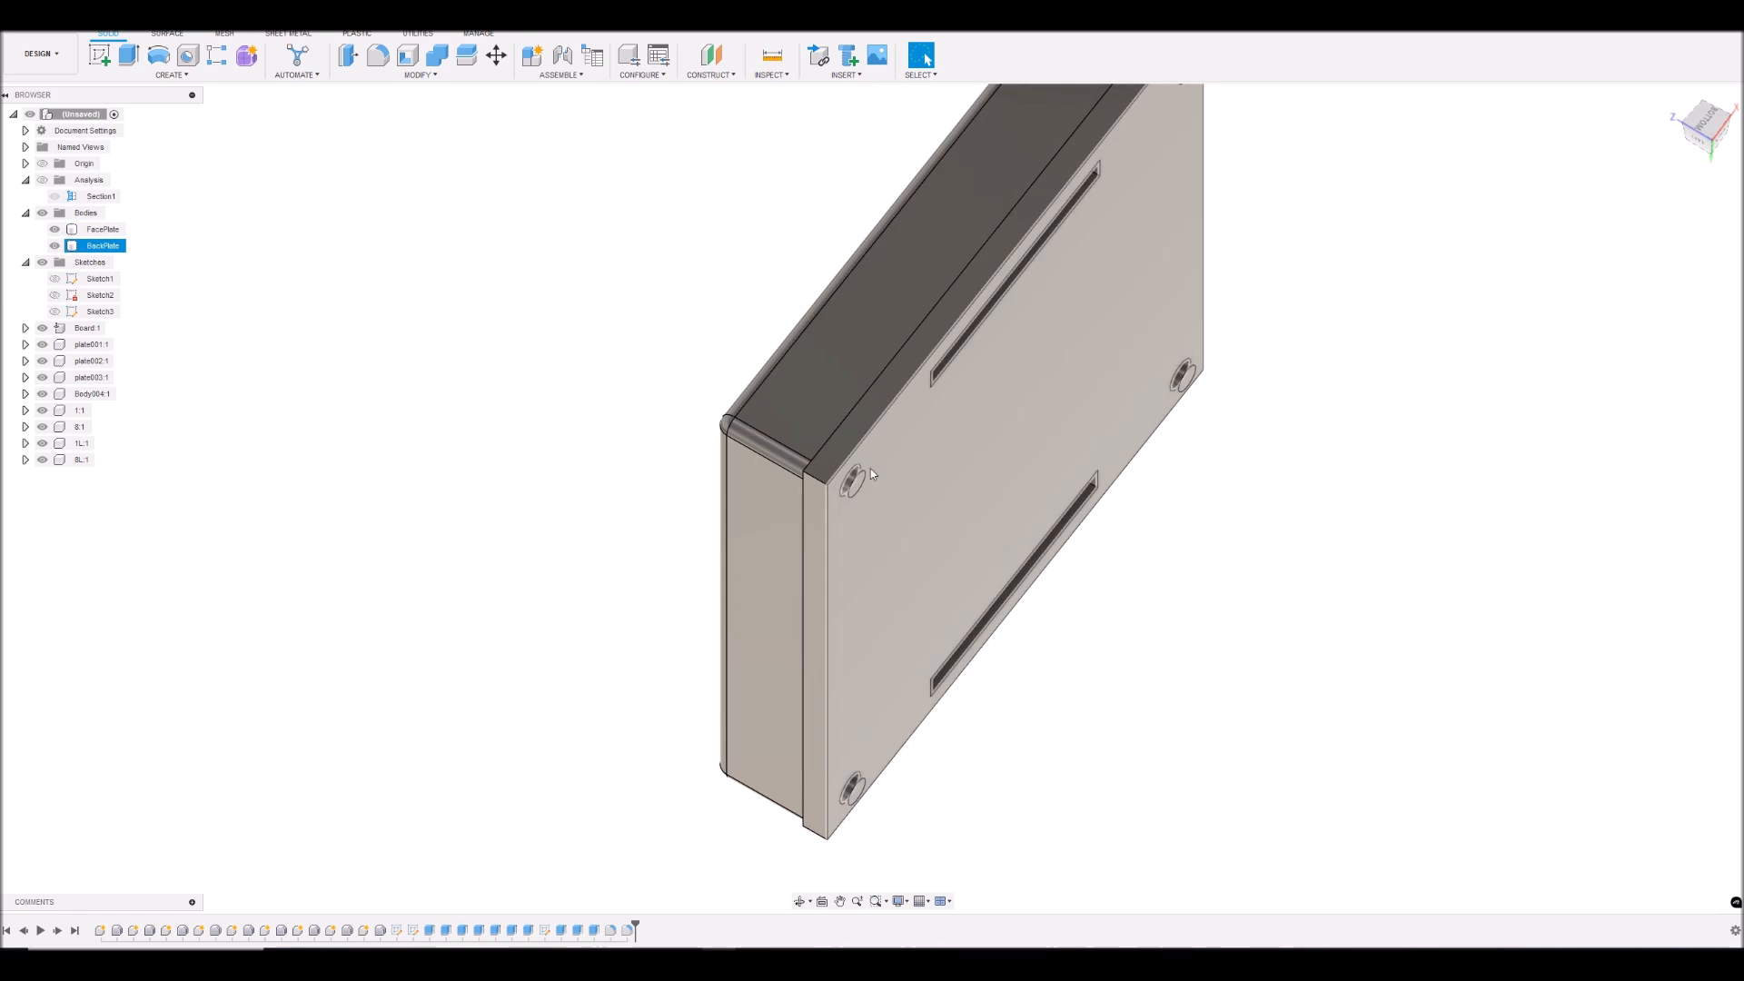
# - Fillet the back plate's four short outer corner edges to match the face plate's rounded corners
pyautogui.scroll(5, 822, 474)
pyautogui.click(811, 490)
pyautogui.scroll(-5, 845, 454)
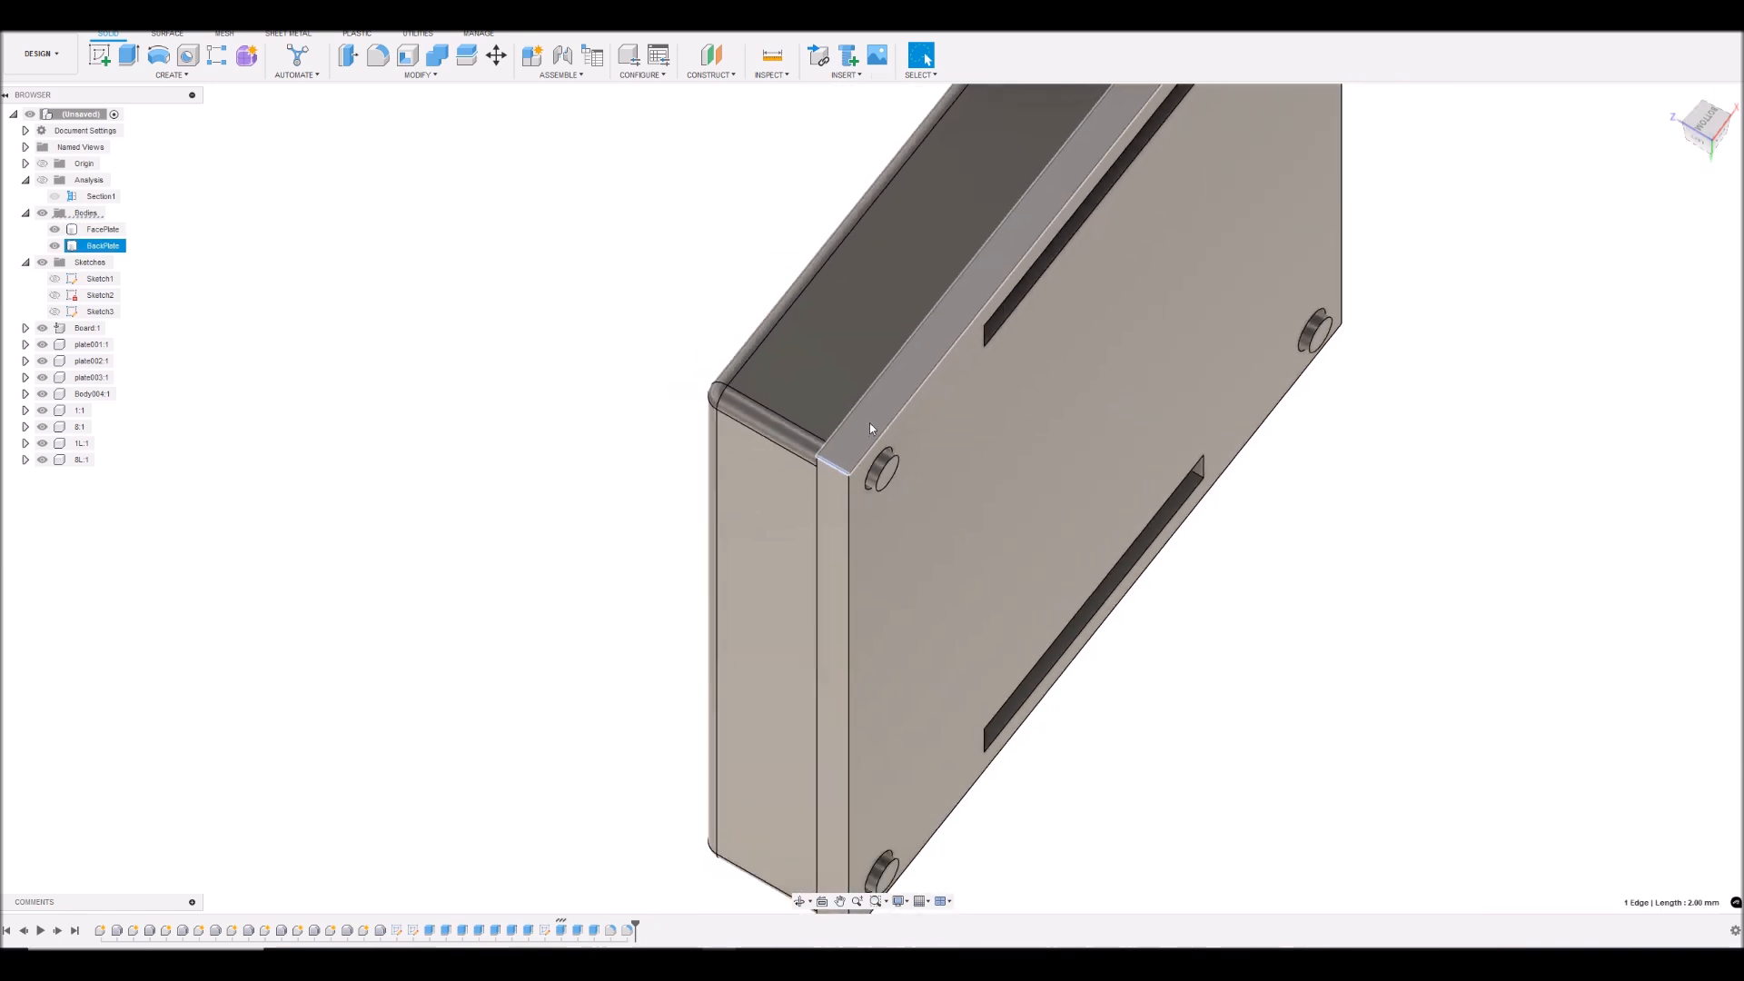
pyautogui.keyDown('shift'); pyautogui.moveTo(1491, 251); pyautogui.dragTo(1467, 243, button='middle'); pyautogui.keyUp('shift')
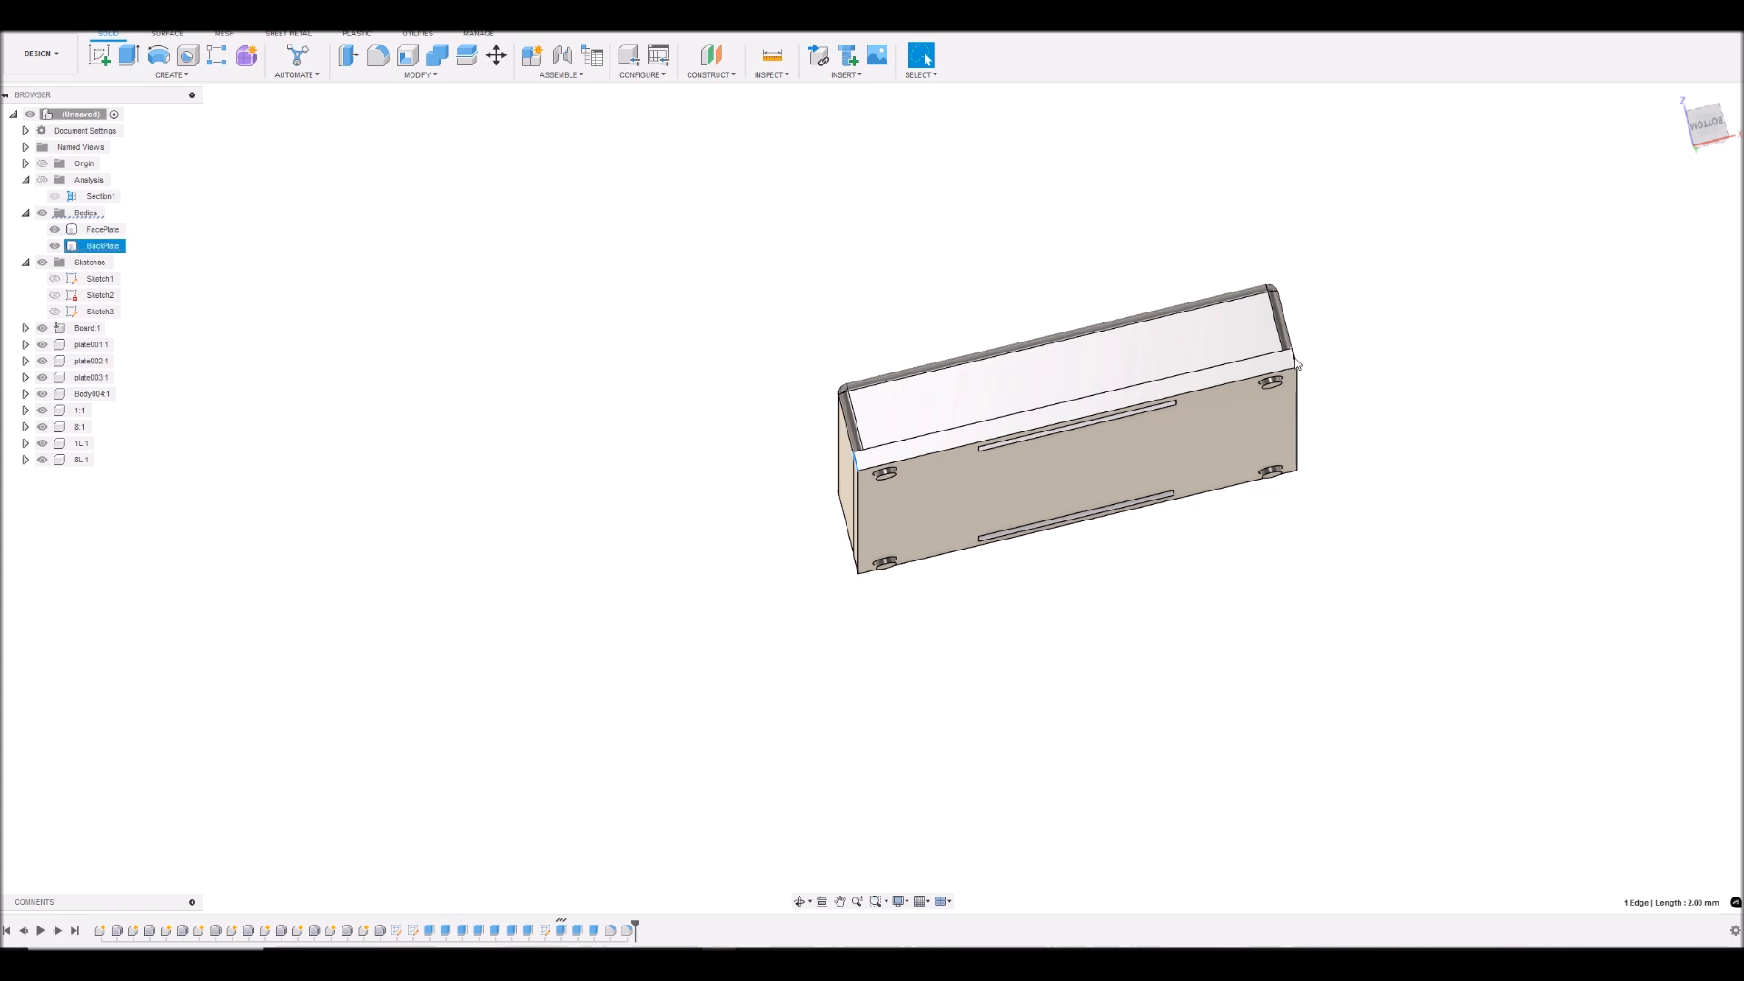
pyautogui.keyDown('ctrl'); pyautogui.click(1297, 363); pyautogui.keyUp('ctrl')
pyautogui.click(1707, 122)
pyautogui.keyDown('shift'); pyautogui.moveTo(872, 498); pyautogui.dragTo(868, 457, button='middle'); pyautogui.keyUp('shift')
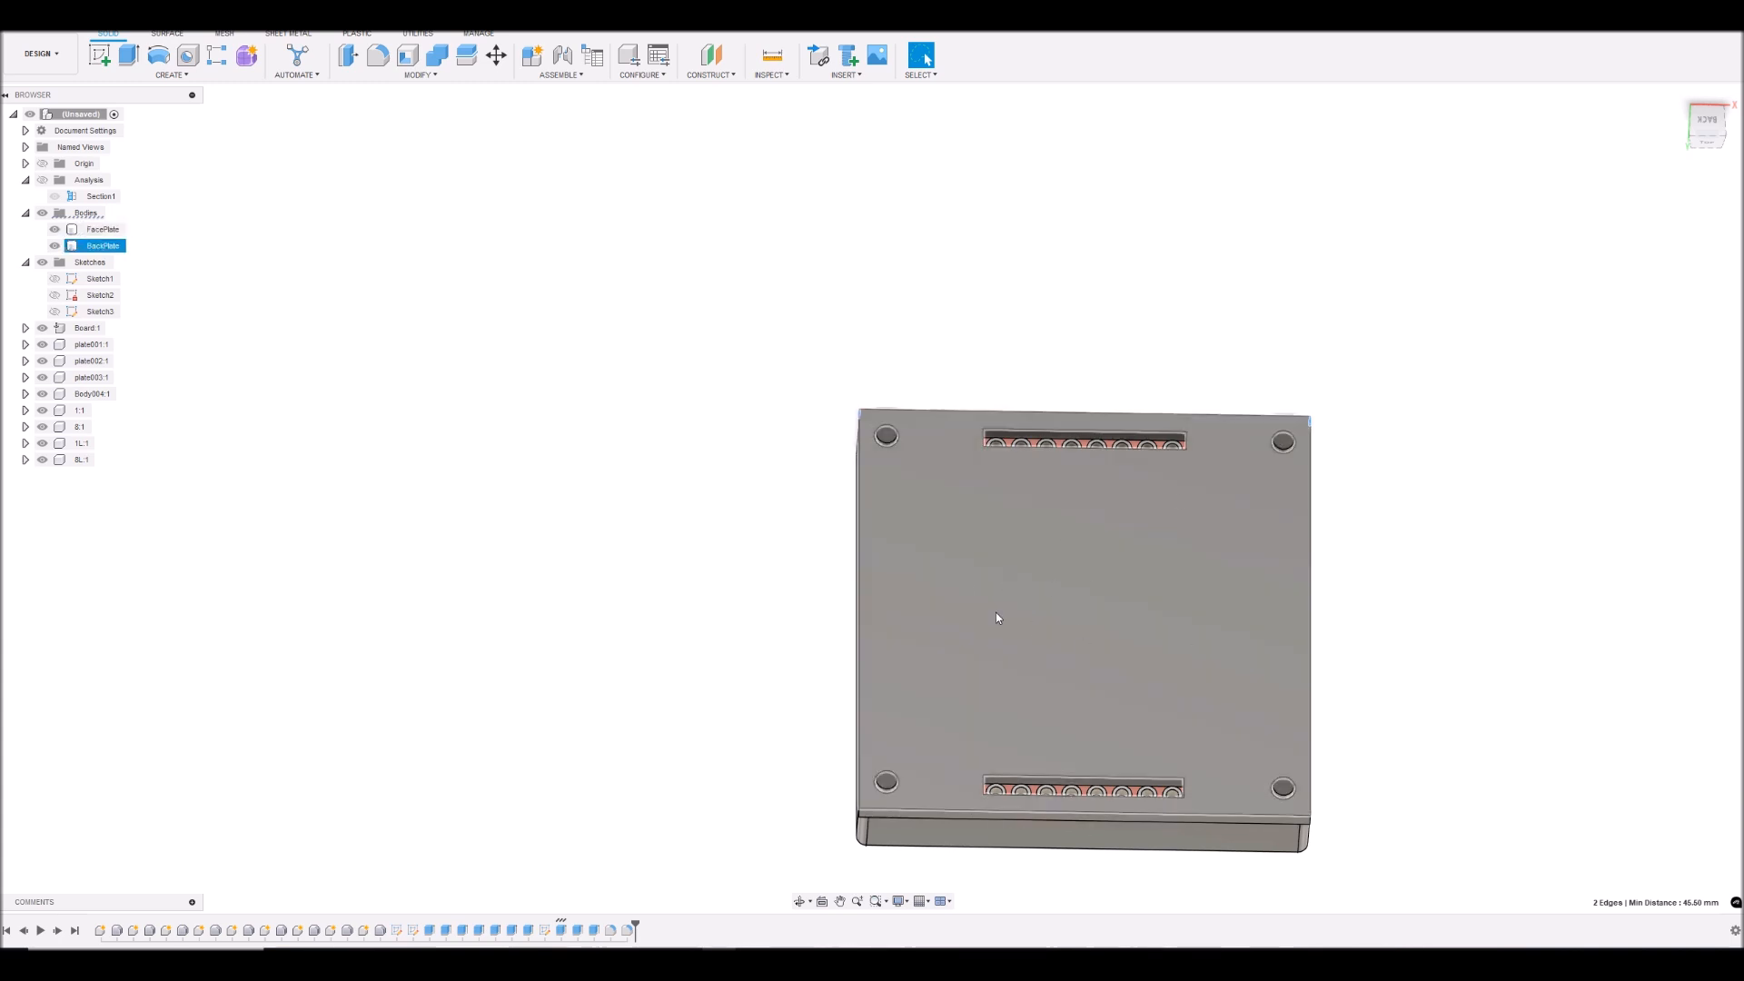
pyautogui.click(1706, 143)
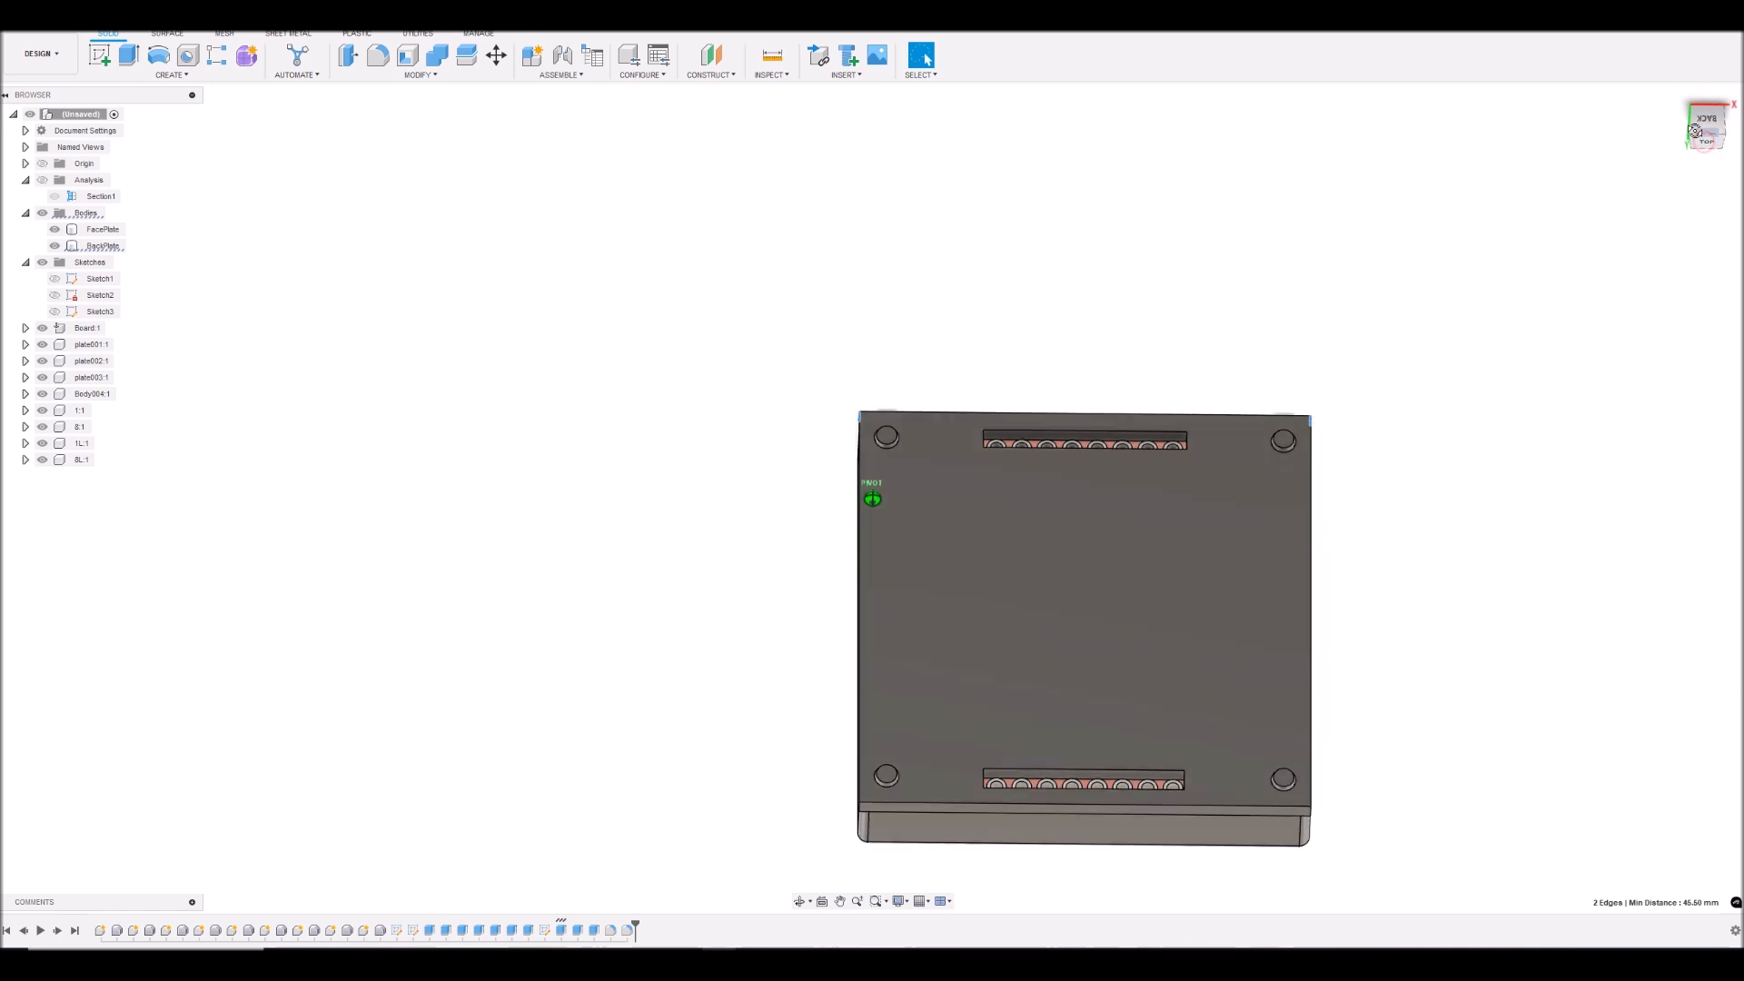
pyautogui.keyDown('ctrl'); pyautogui.click(1309, 642); pyautogui.keyUp('ctrl')
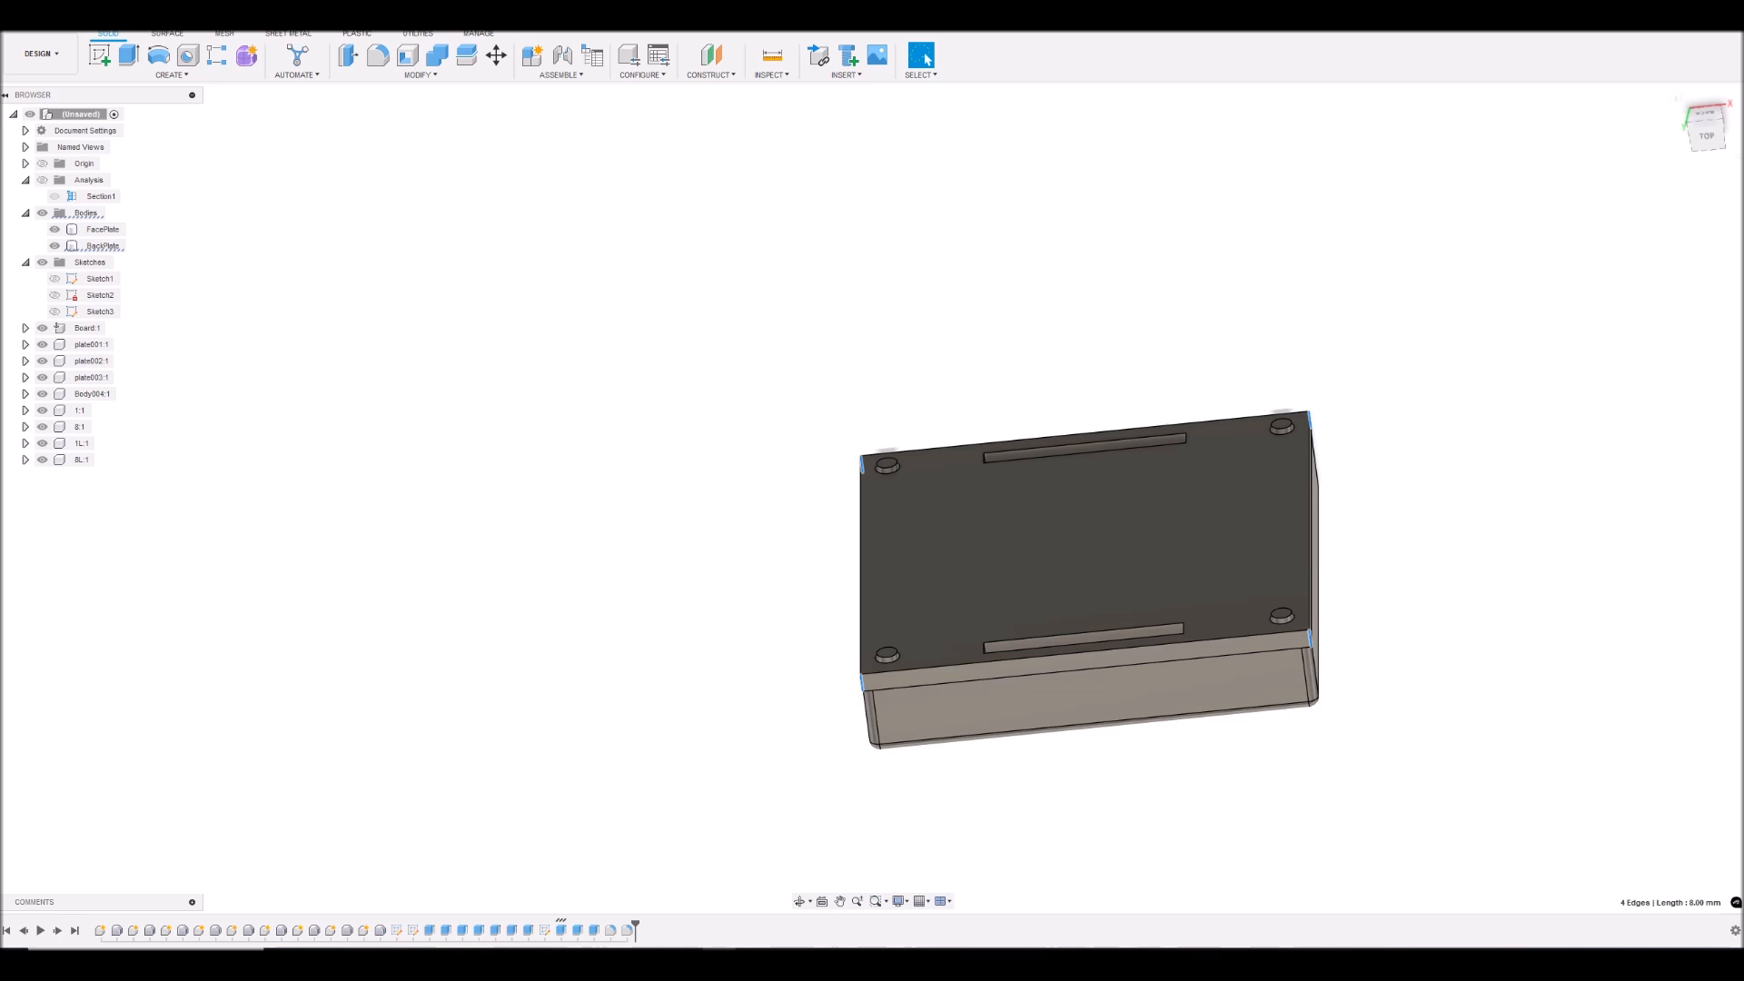
pyautogui.click(379, 55)
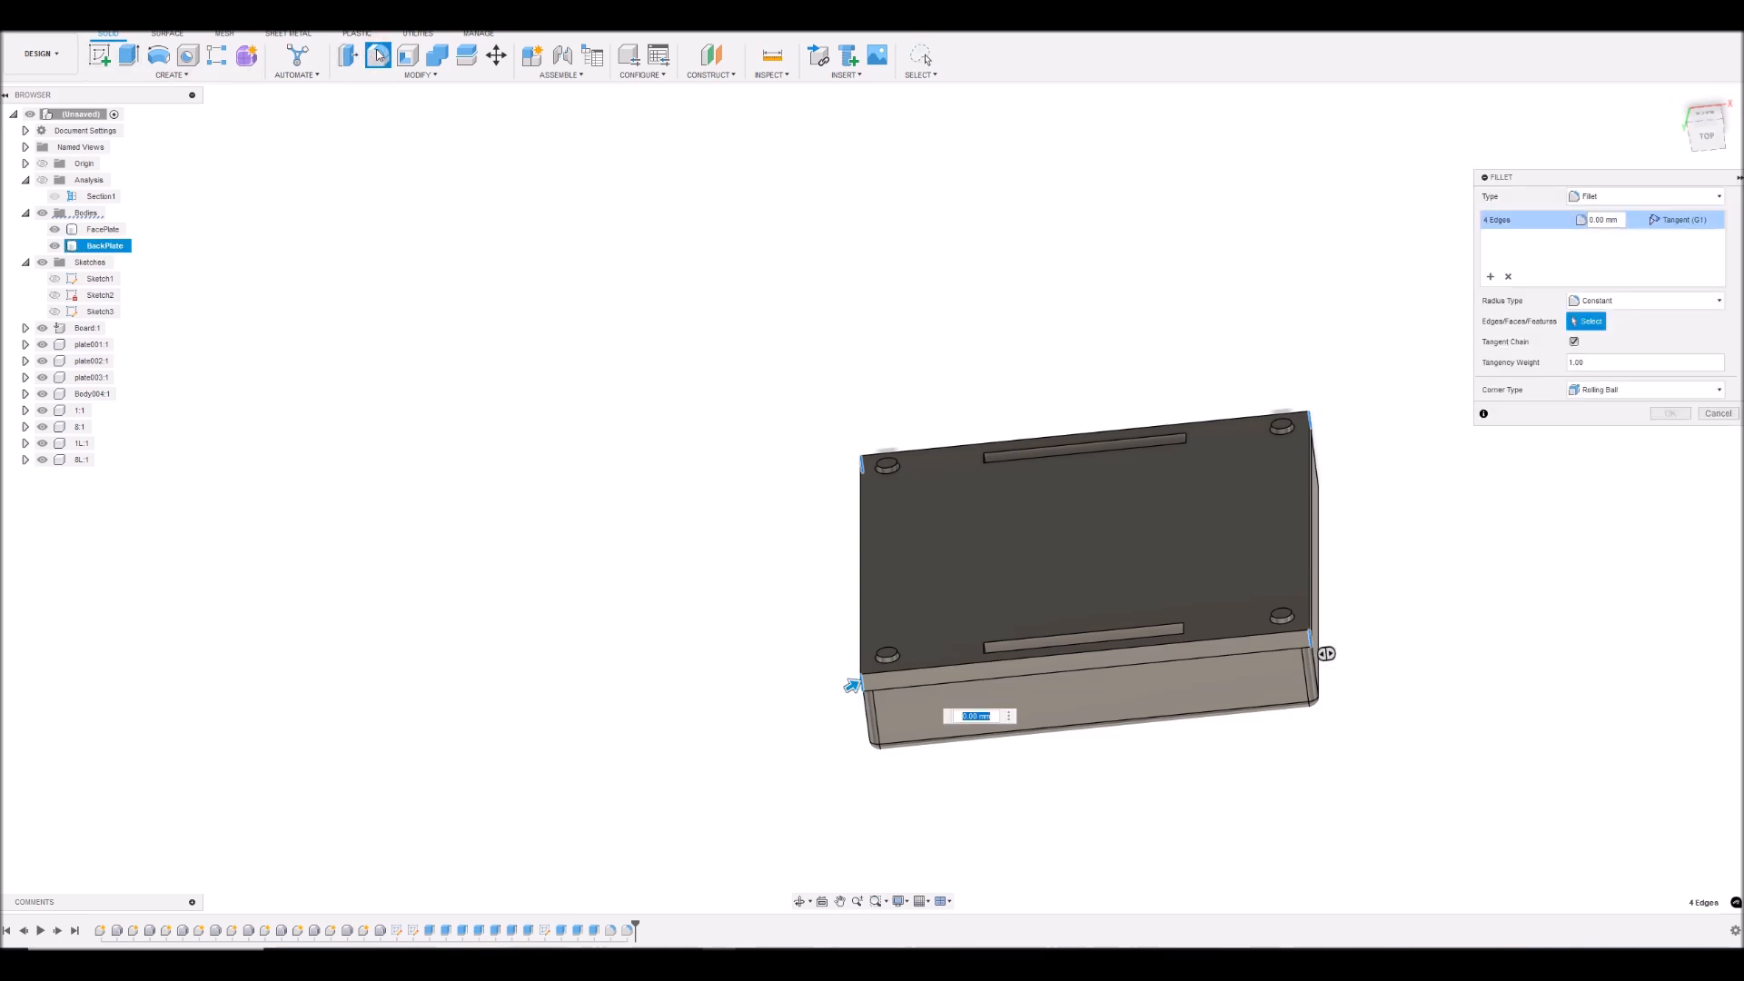
pyautogui.press('Return')
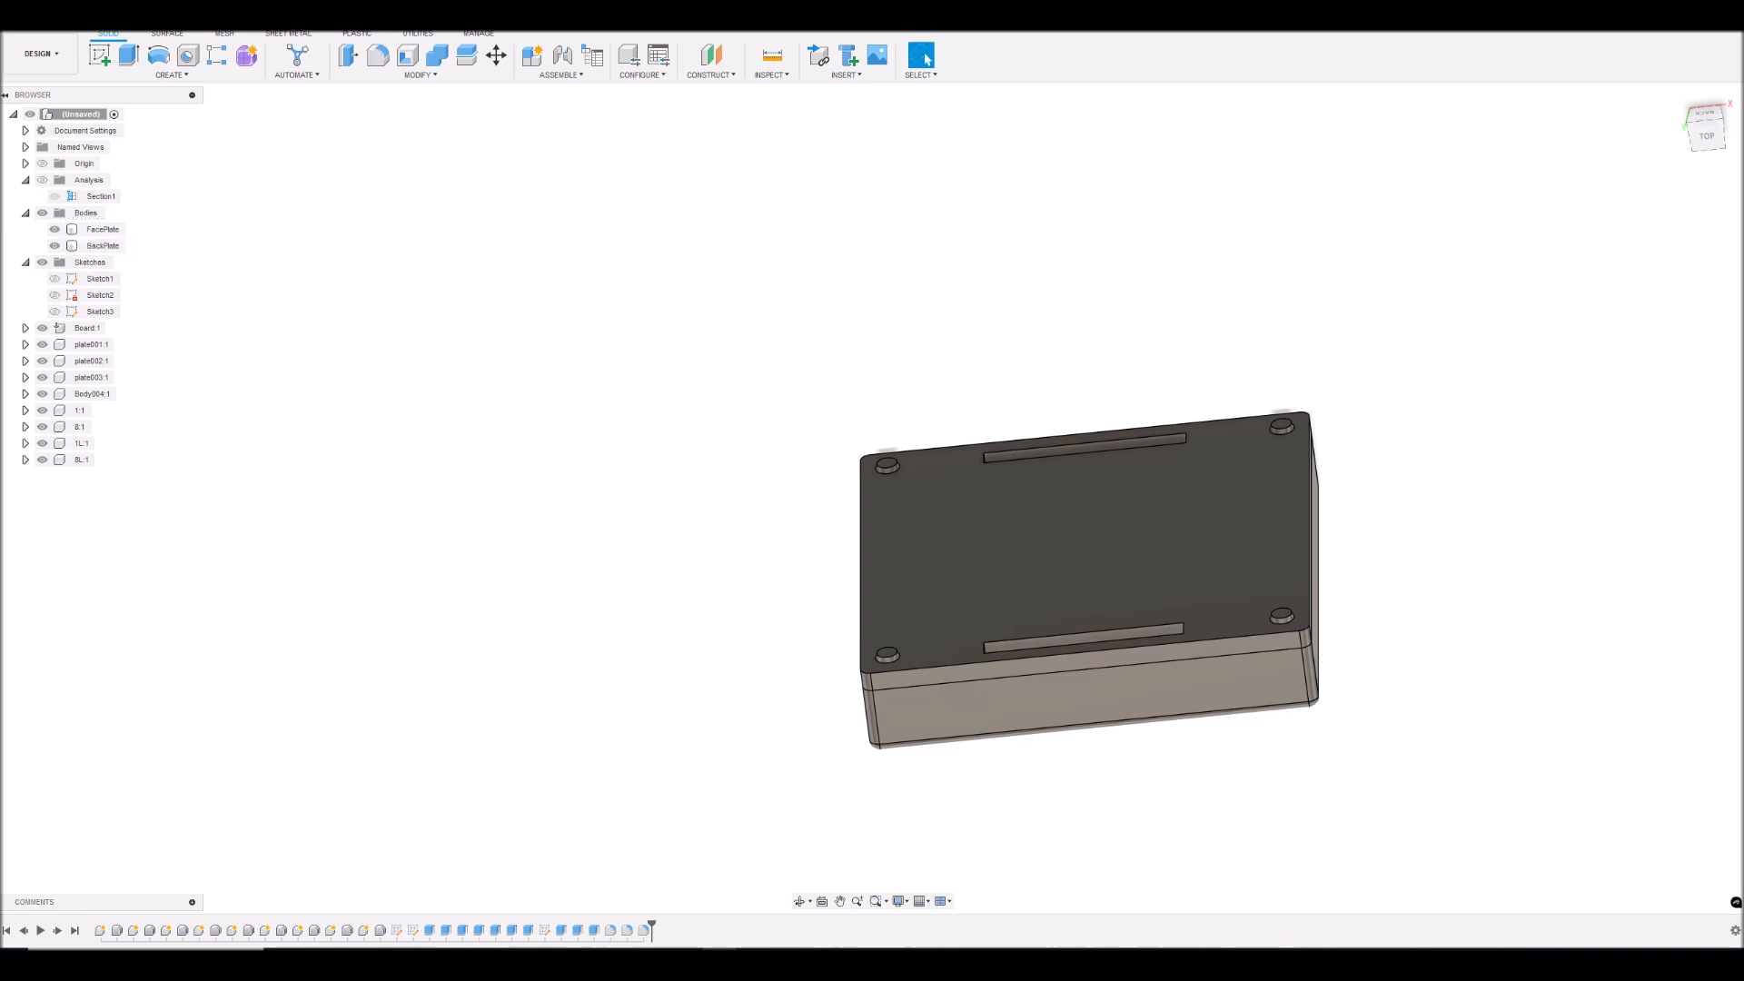
# - Inspect the enclosure's rounded edges and screen opening from the side and front
pyautogui.moveTo(1712, 136)
pyautogui.mouseDown()
pyautogui.moveTo(1700, 191)
pyautogui.moveTo(1680, 144)
pyautogui.moveTo(1600, 147)
pyautogui.moveTo(1605, 73)
pyautogui.moveTo(1625, 118)
pyautogui.moveTo(1564, 171)
pyautogui.moveTo(1708, 145)
pyautogui.moveTo(1537, 146)
pyautogui.mouseUp()
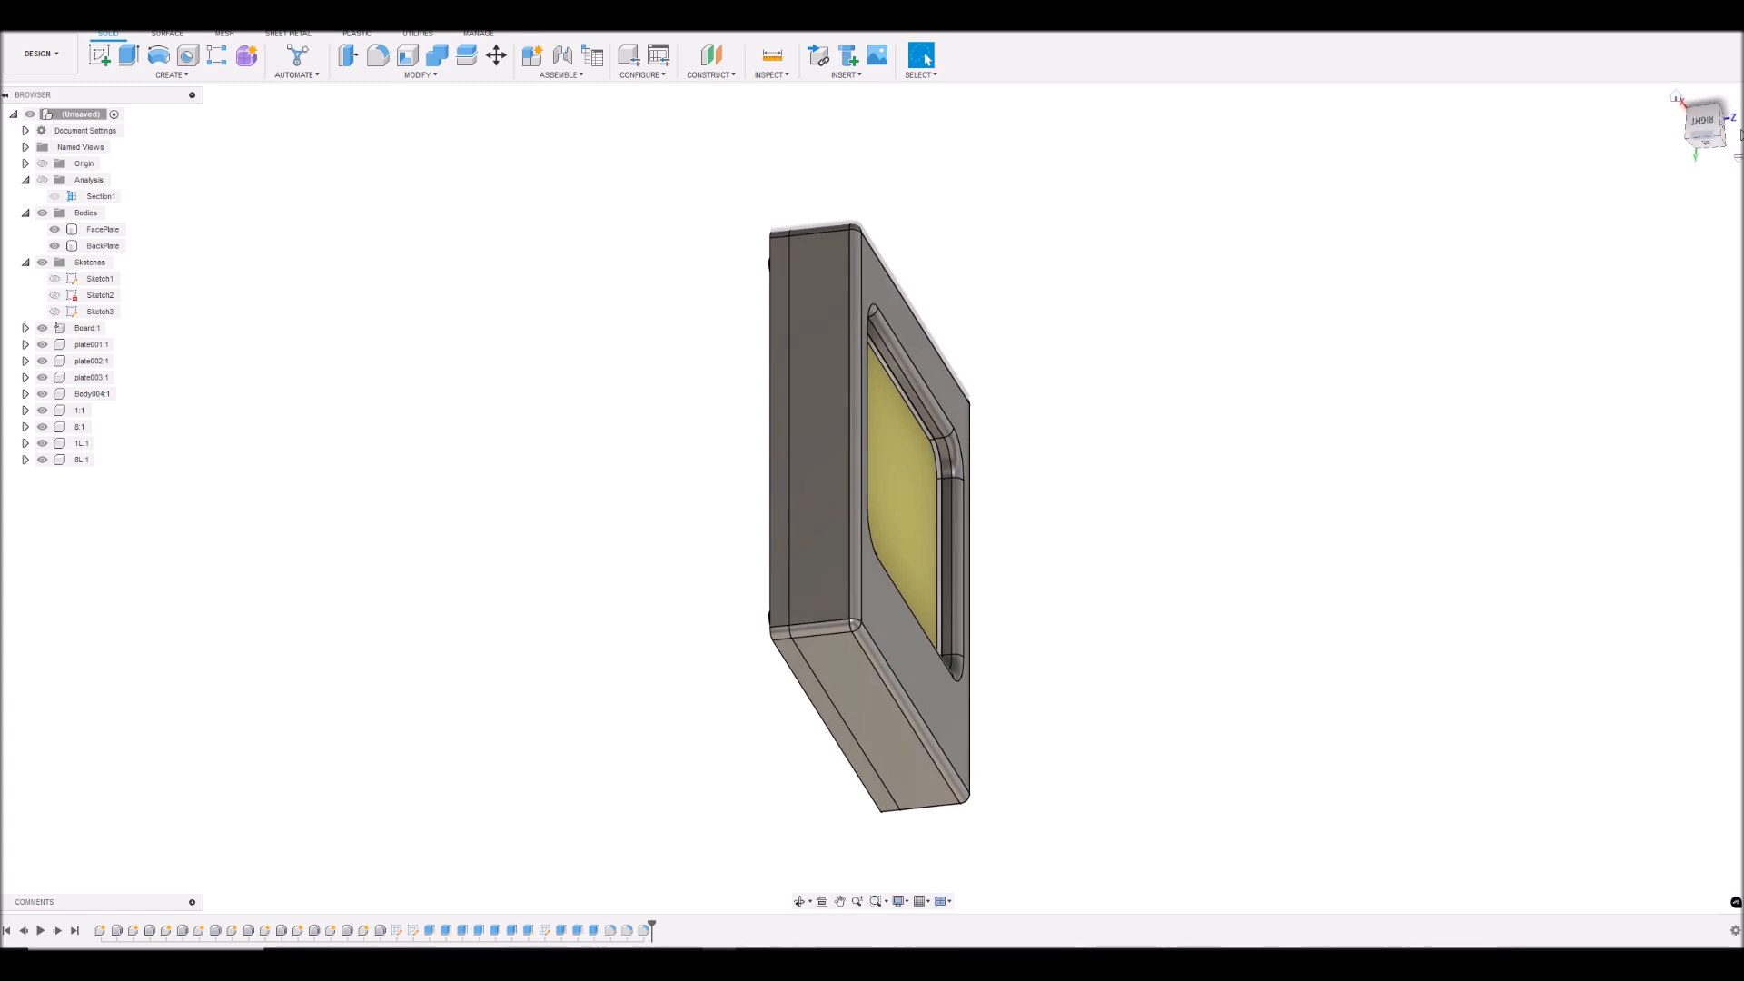
pyautogui.moveTo(1706, 116); pyautogui.dragTo(1634, 129)
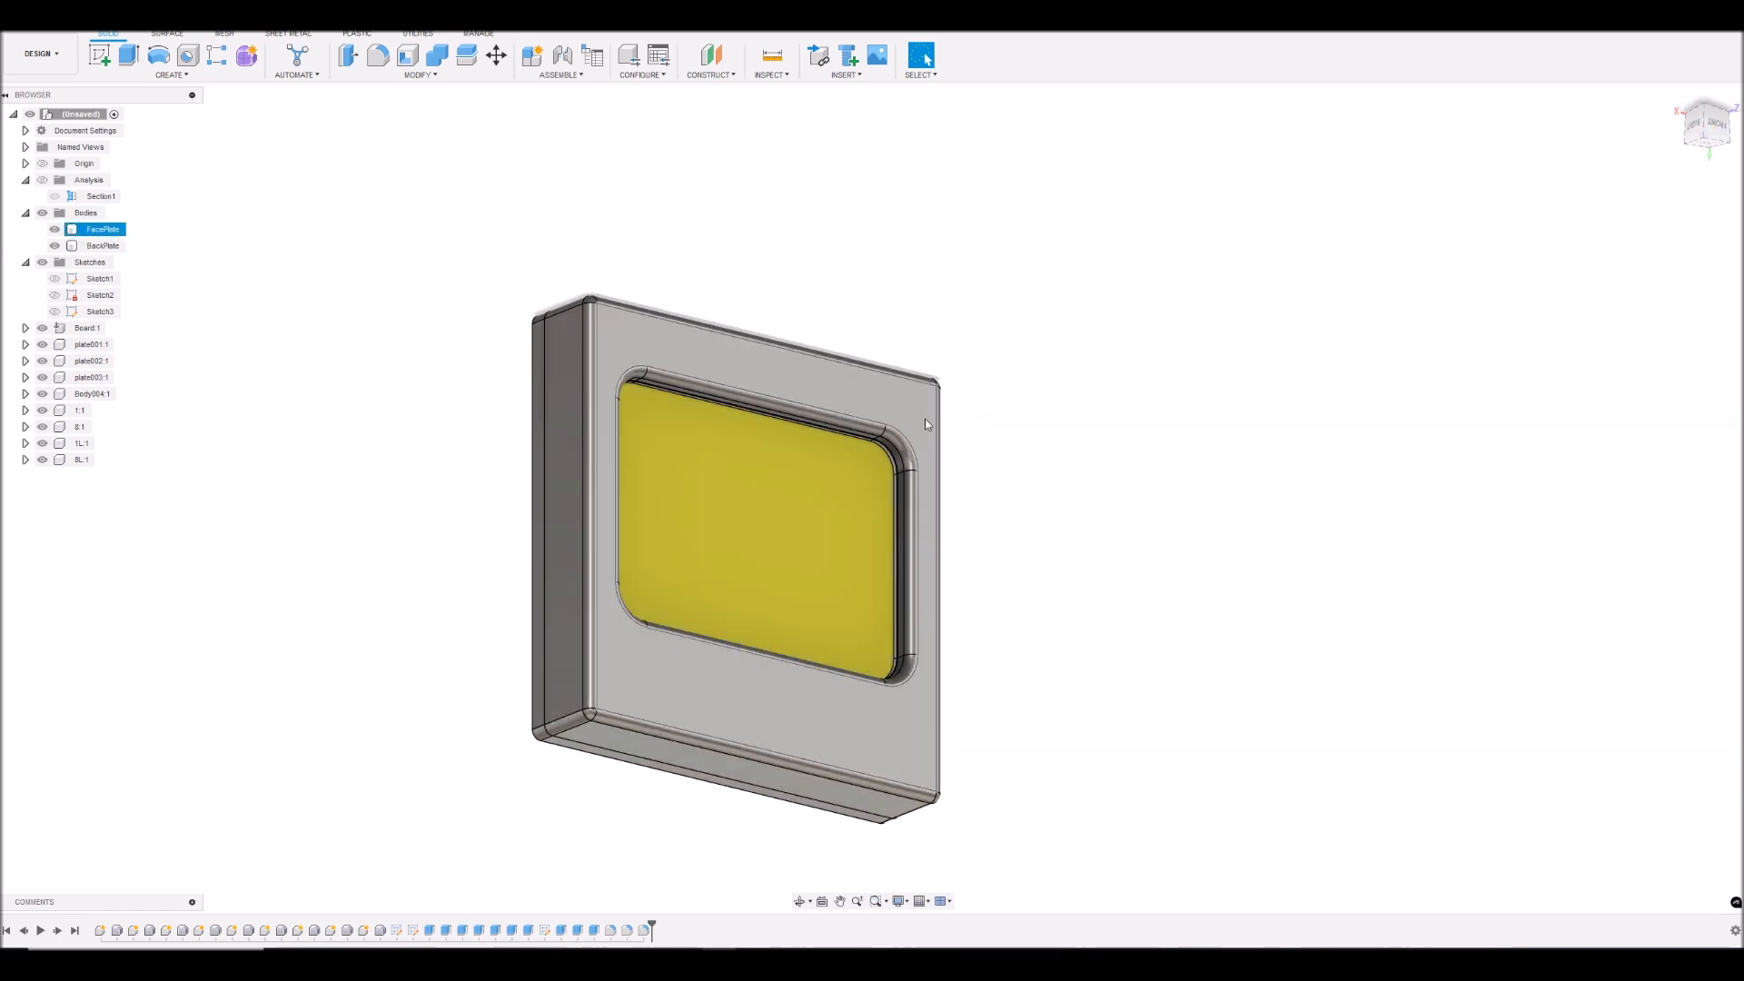
pyautogui.click(862, 76)
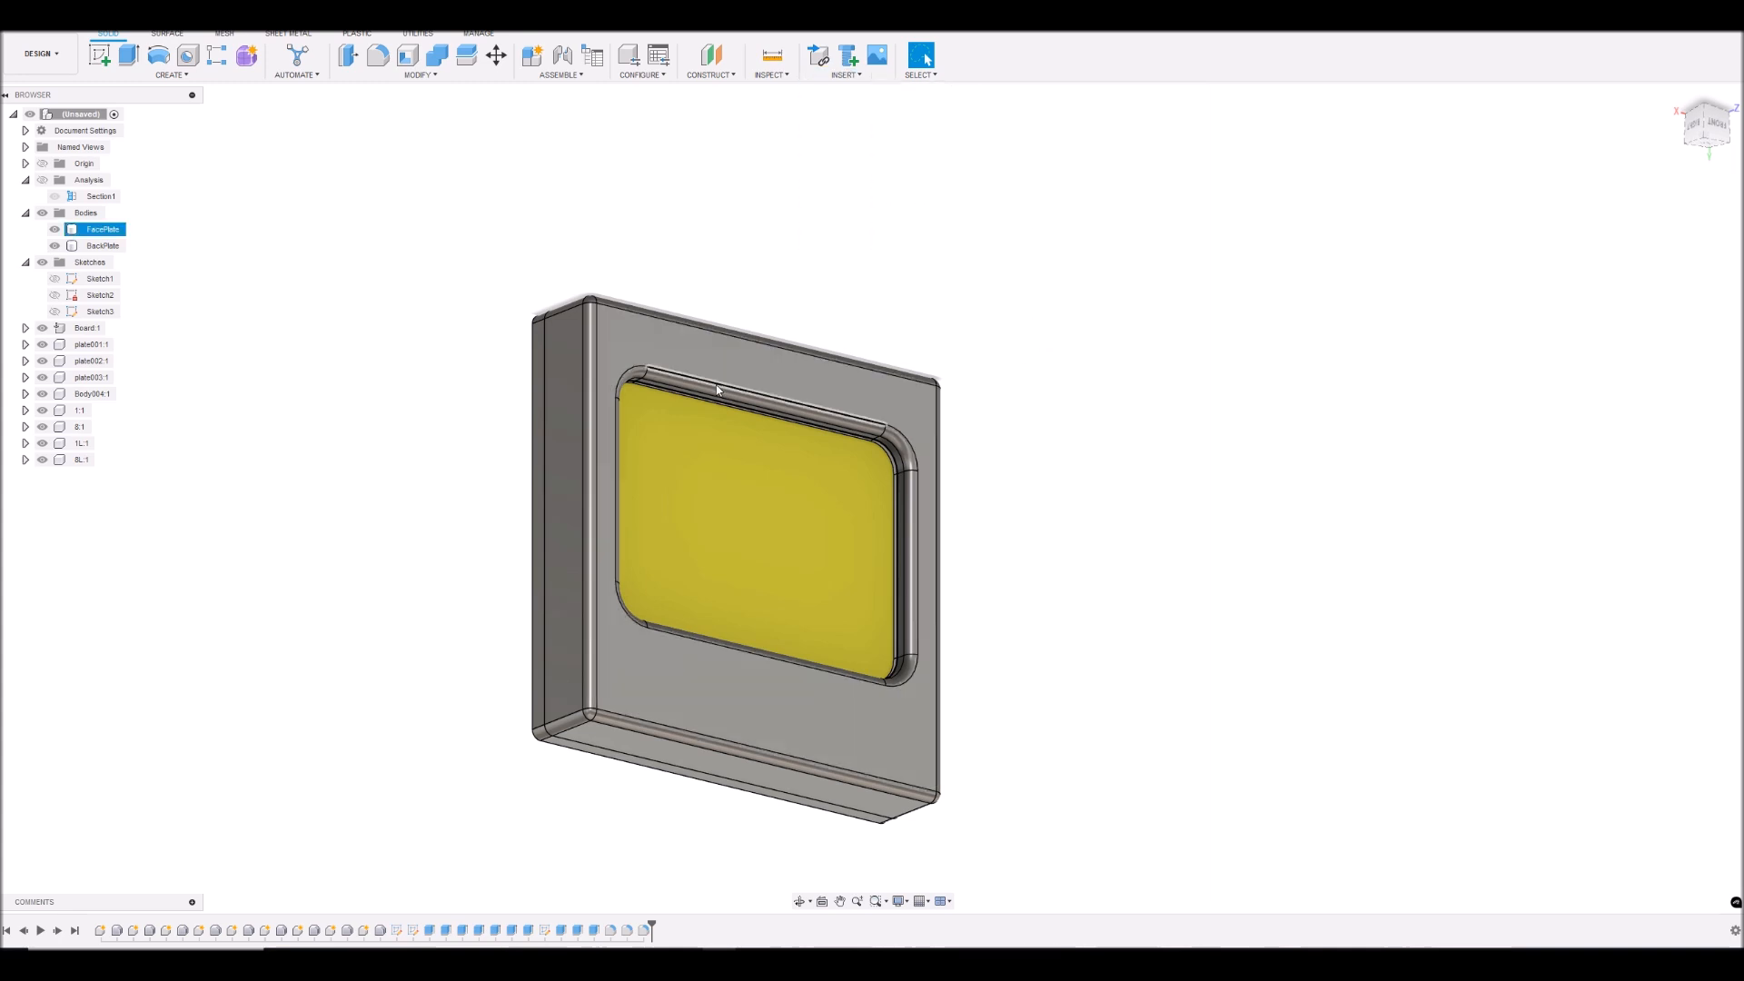
pyautogui.click(601, 435)
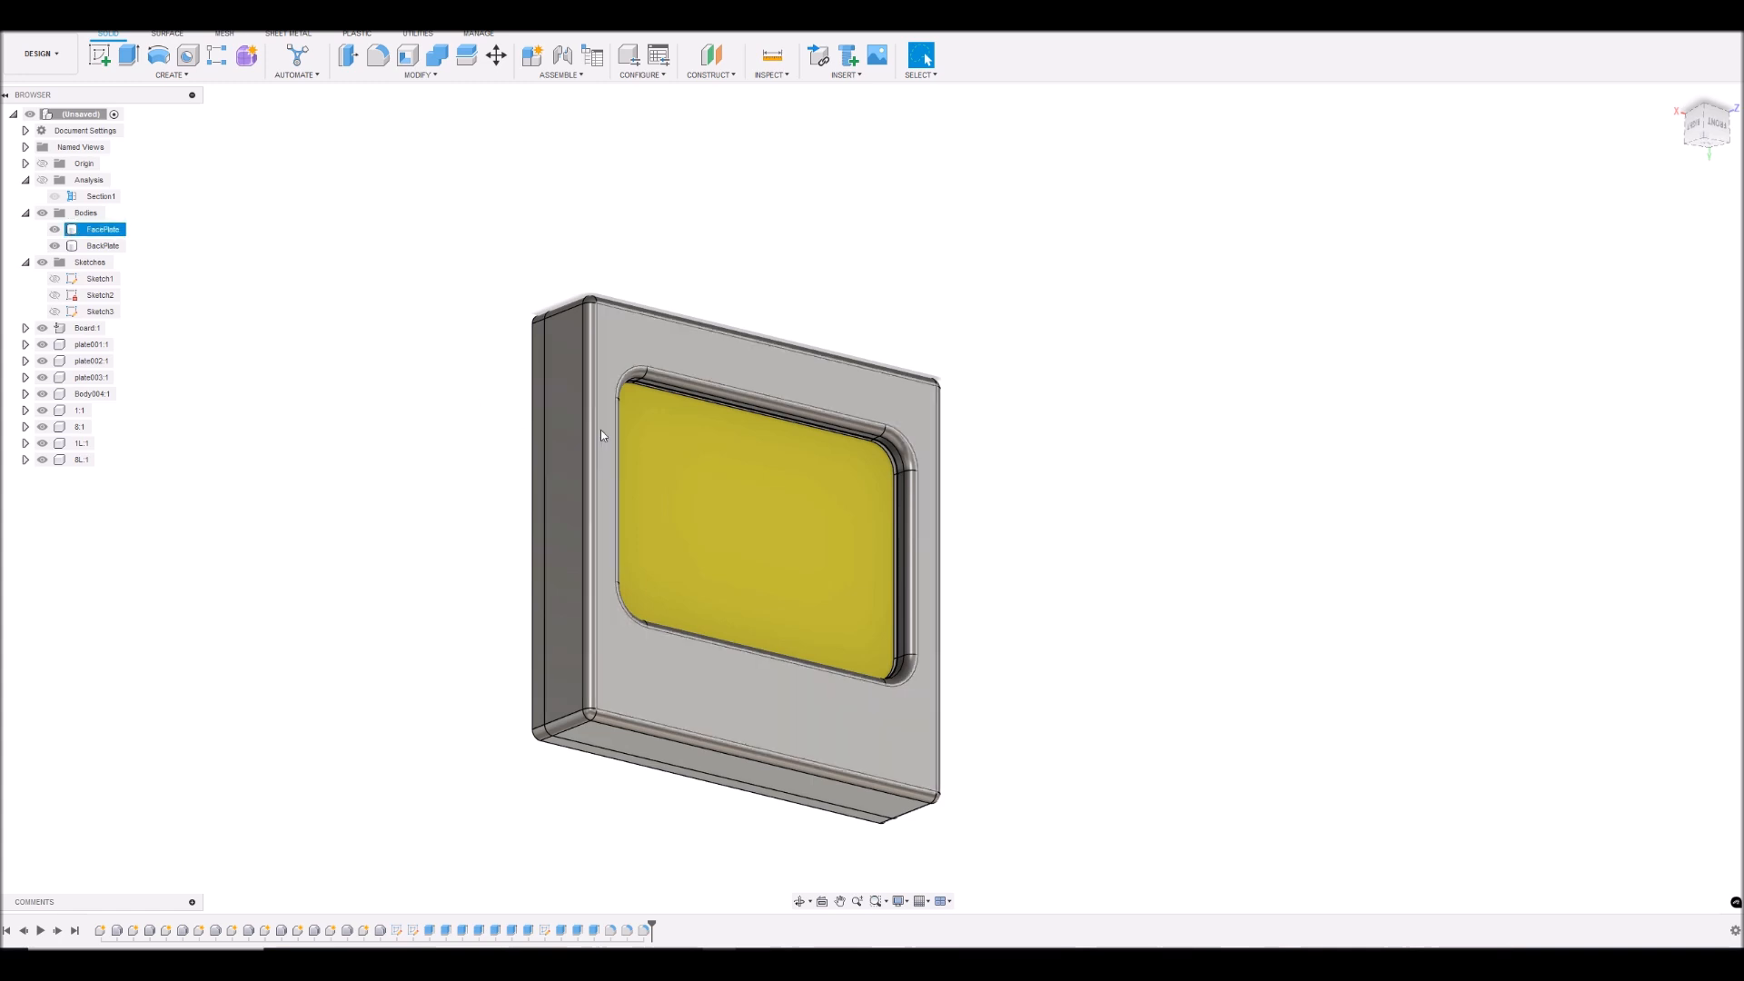
pyautogui.moveTo(1720, 133)
pyautogui.mouseDown()
pyautogui.moveTo(1678, 136)
pyautogui.moveTo(1703, 131)
pyautogui.mouseUp()
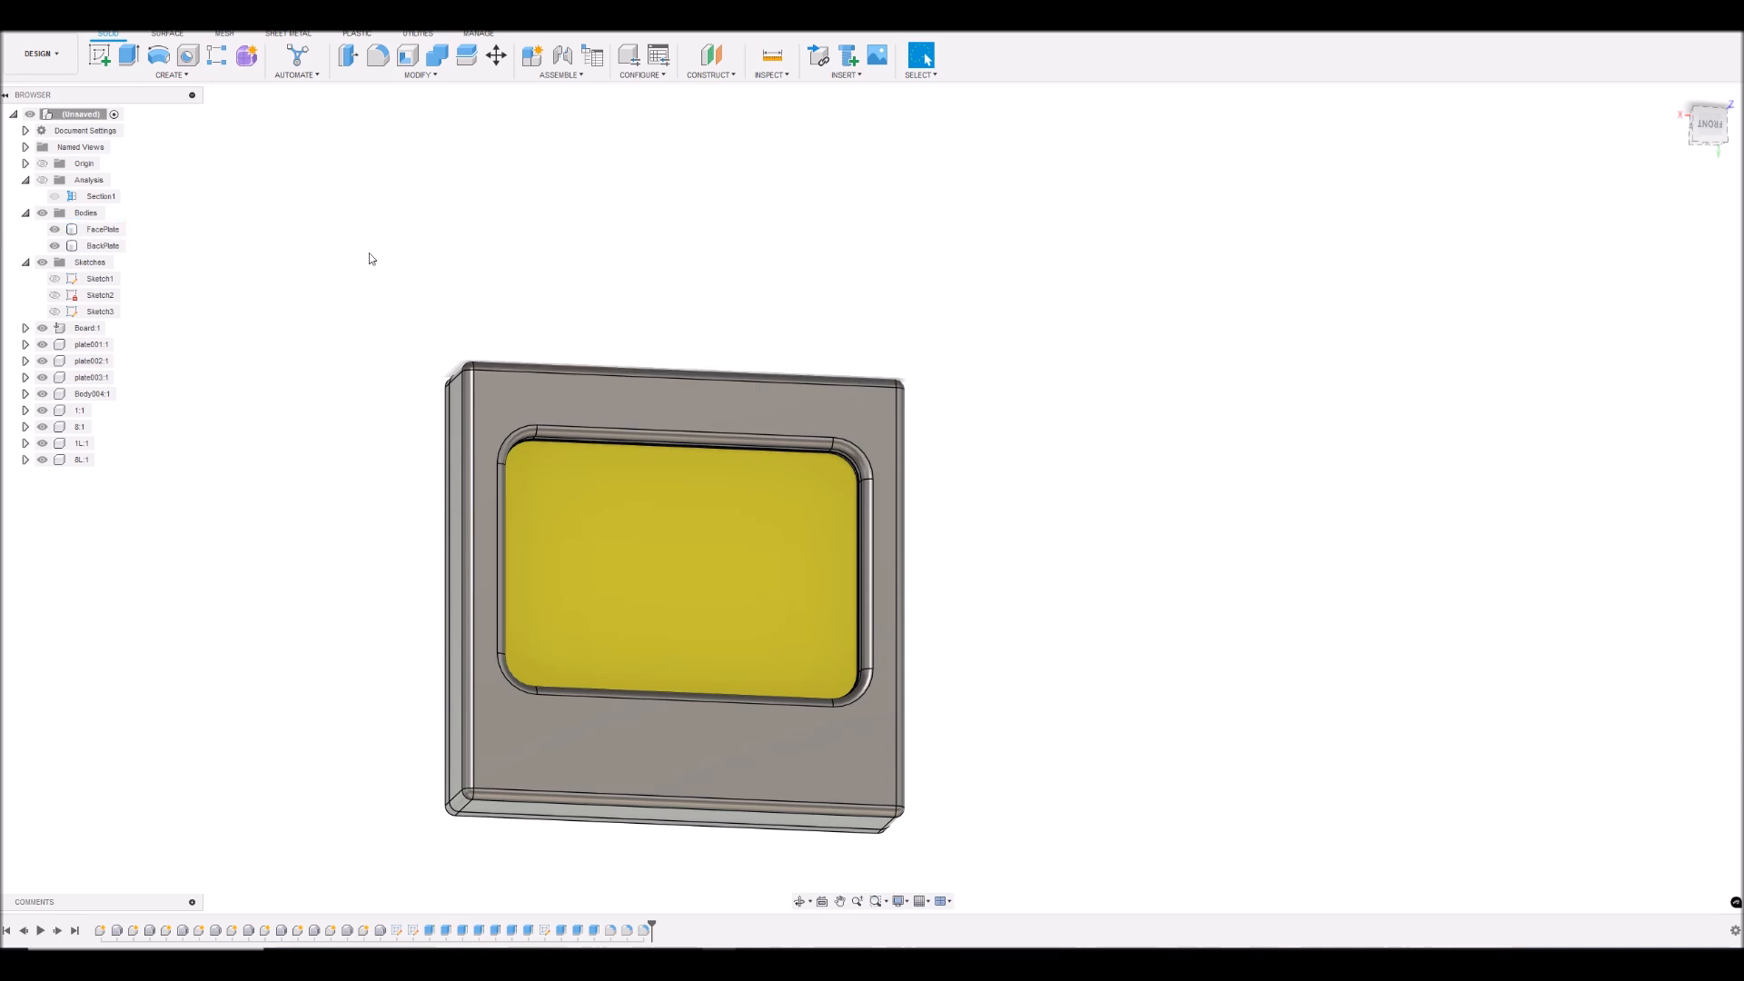
# - Collapse the Analysis folder and hide the board, all other LCD components and the BackPlate body, leaving only FacePlate displayed
pyautogui.click(25, 180)
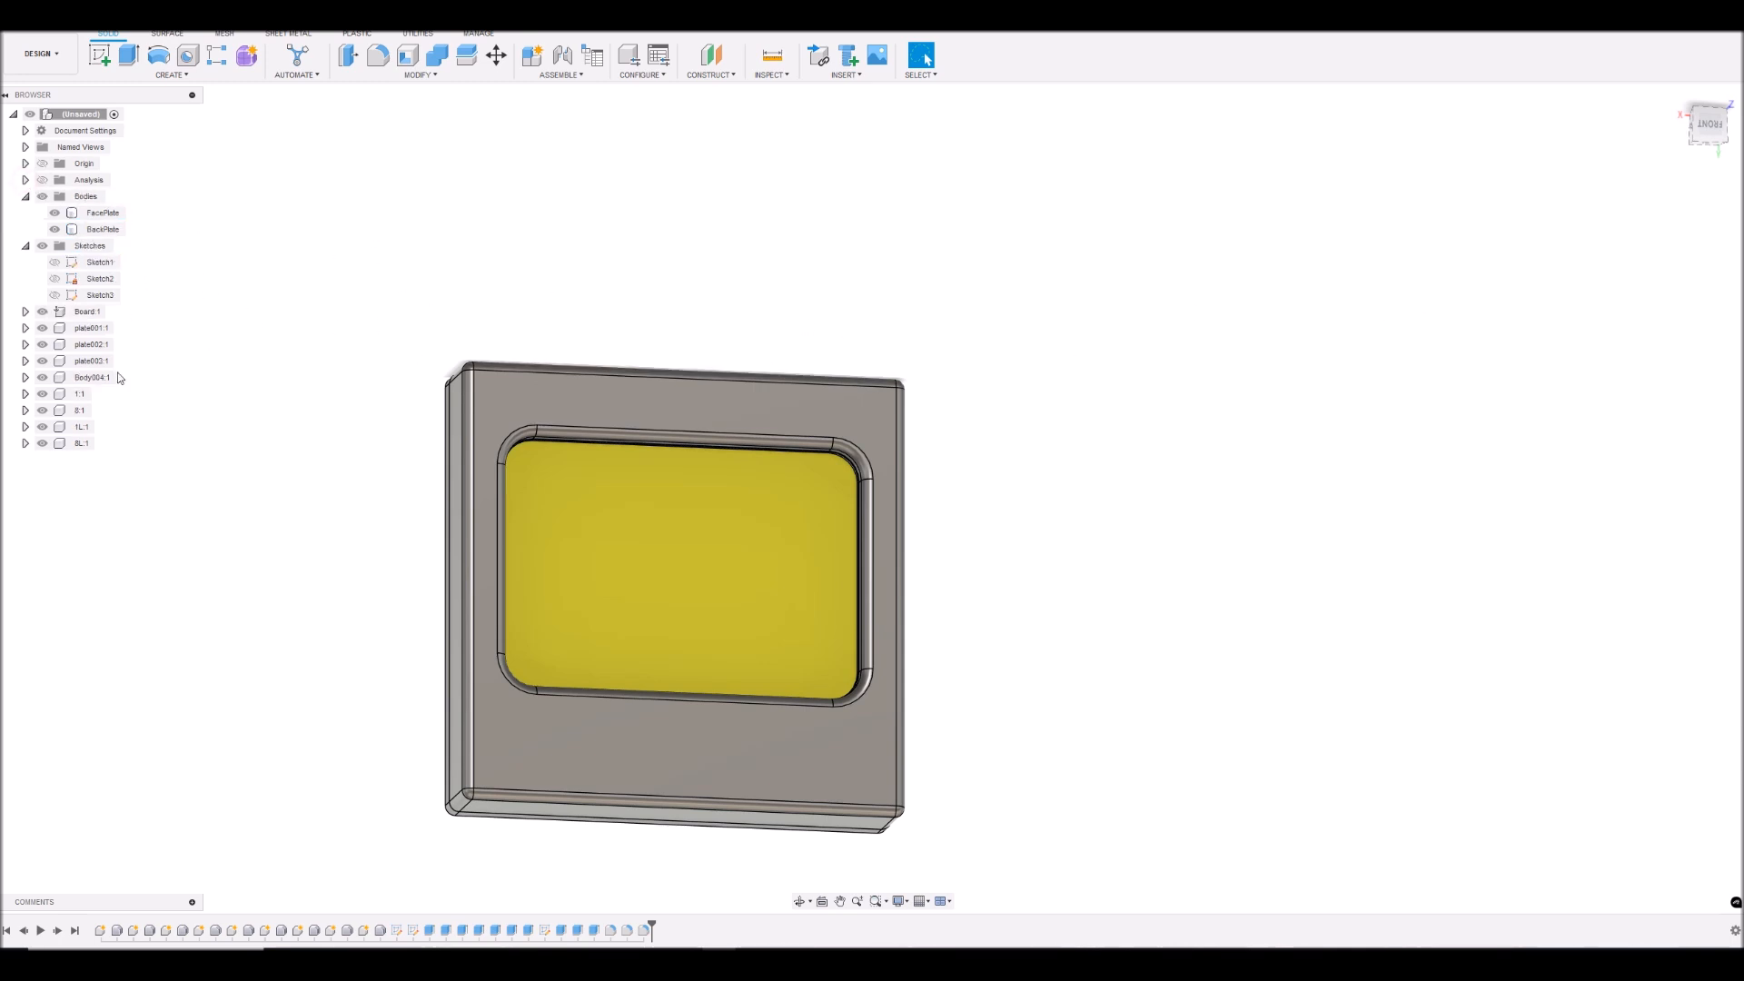
pyautogui.click(43, 313)
pyautogui.moveTo(1707, 126)
pyautogui.mouseDown()
pyautogui.moveTo(1701, 72)
pyautogui.moveTo(1708, 135)
pyautogui.mouseUp()
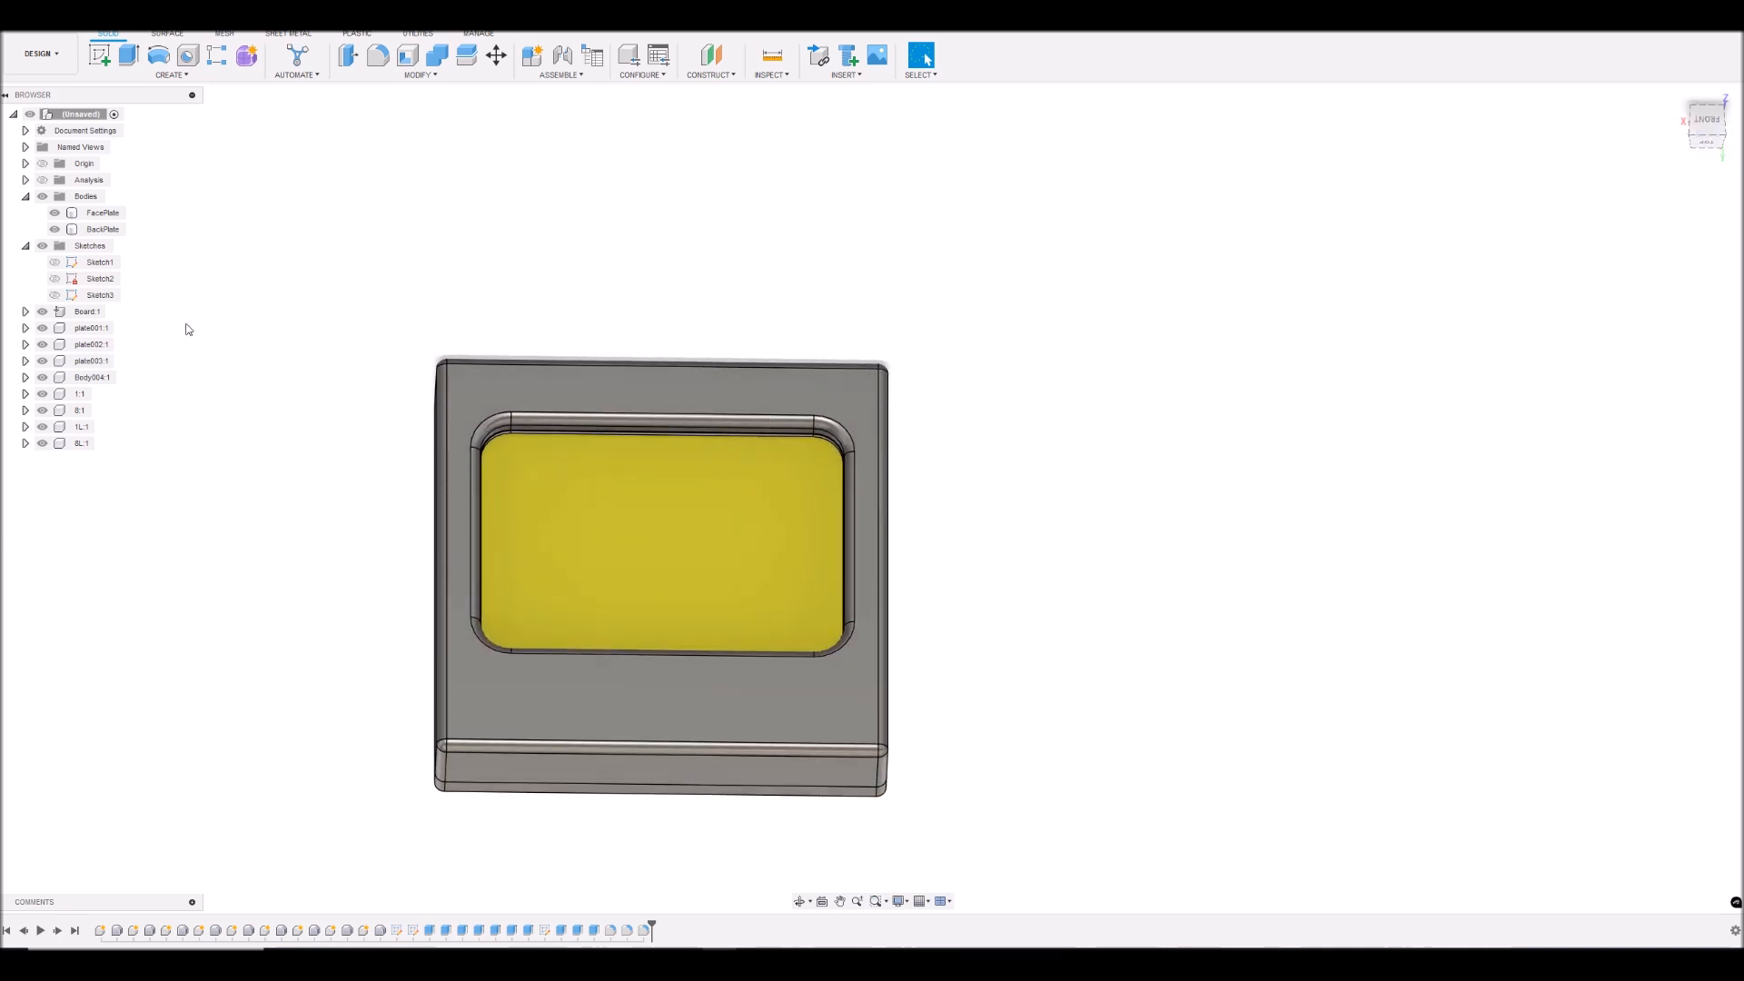
pyautogui.click(42, 311)
pyautogui.click(42, 328)
pyautogui.click(42, 344)
pyautogui.click(42, 361)
pyautogui.click(42, 377)
pyautogui.click(42, 394)
pyautogui.click(42, 410)
pyautogui.click(41, 426)
pyautogui.click(42, 444)
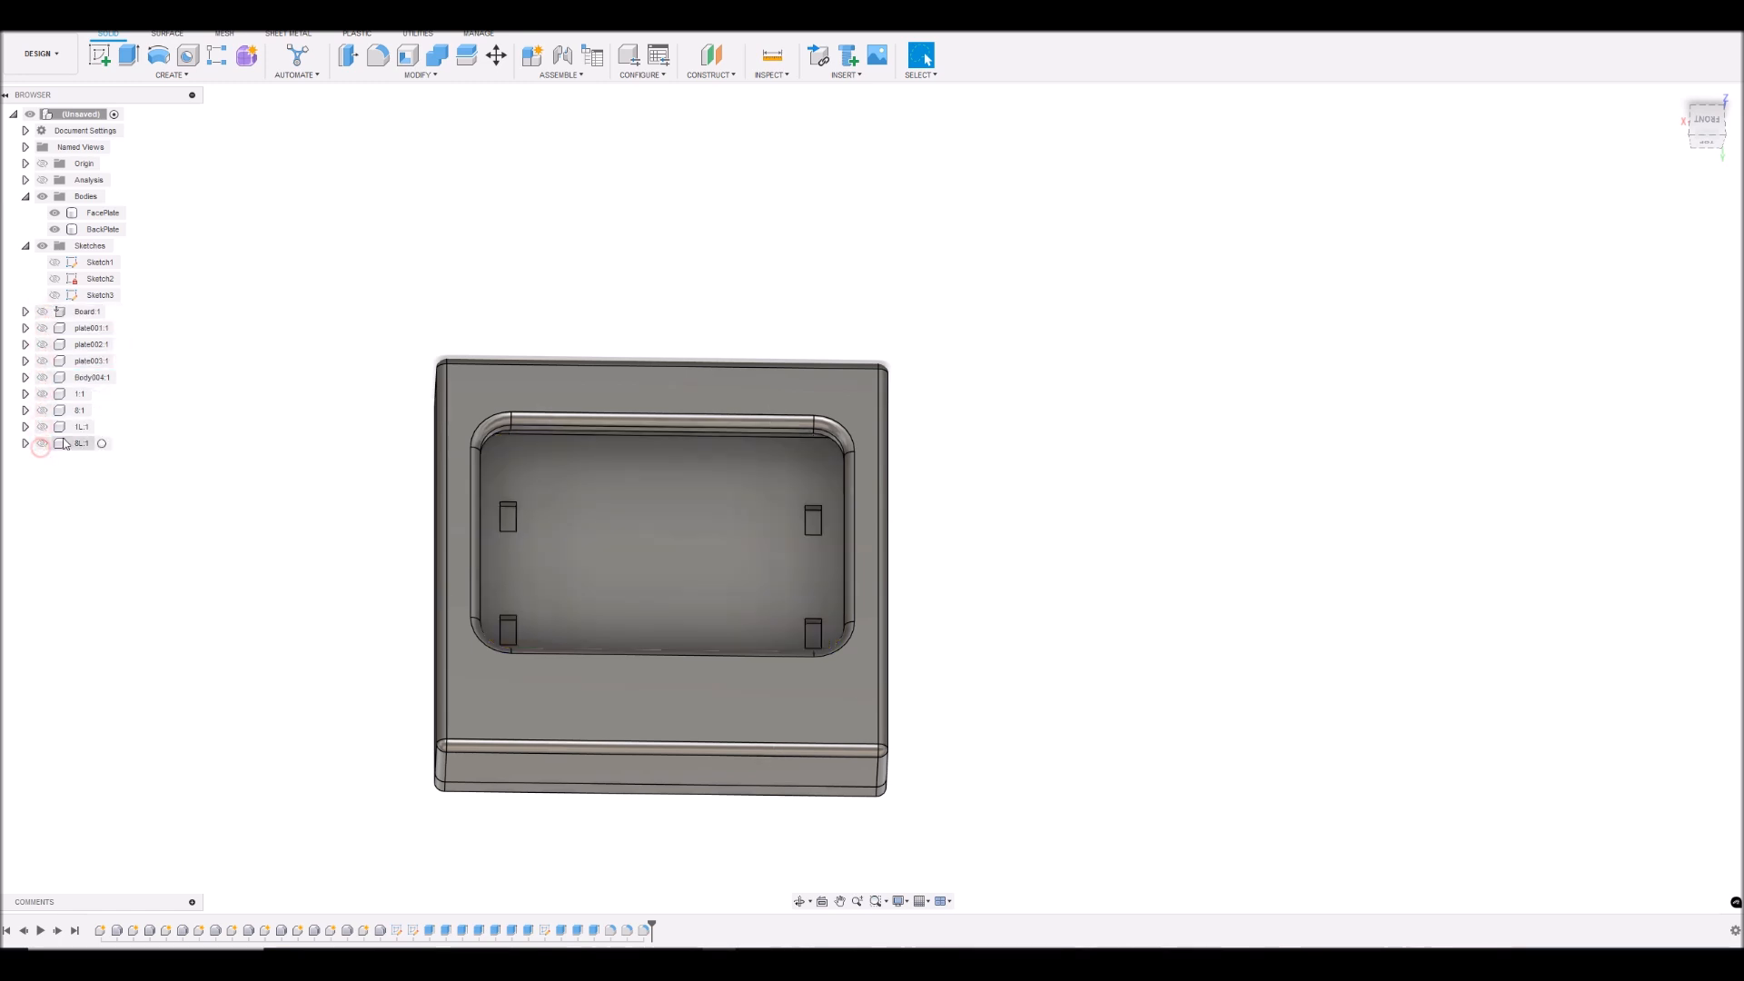
pyautogui.click(55, 229)
# - Set up an export of the FacePlate body named Nokia5110-Front as a 3MF file
pyautogui.click(103, 212)
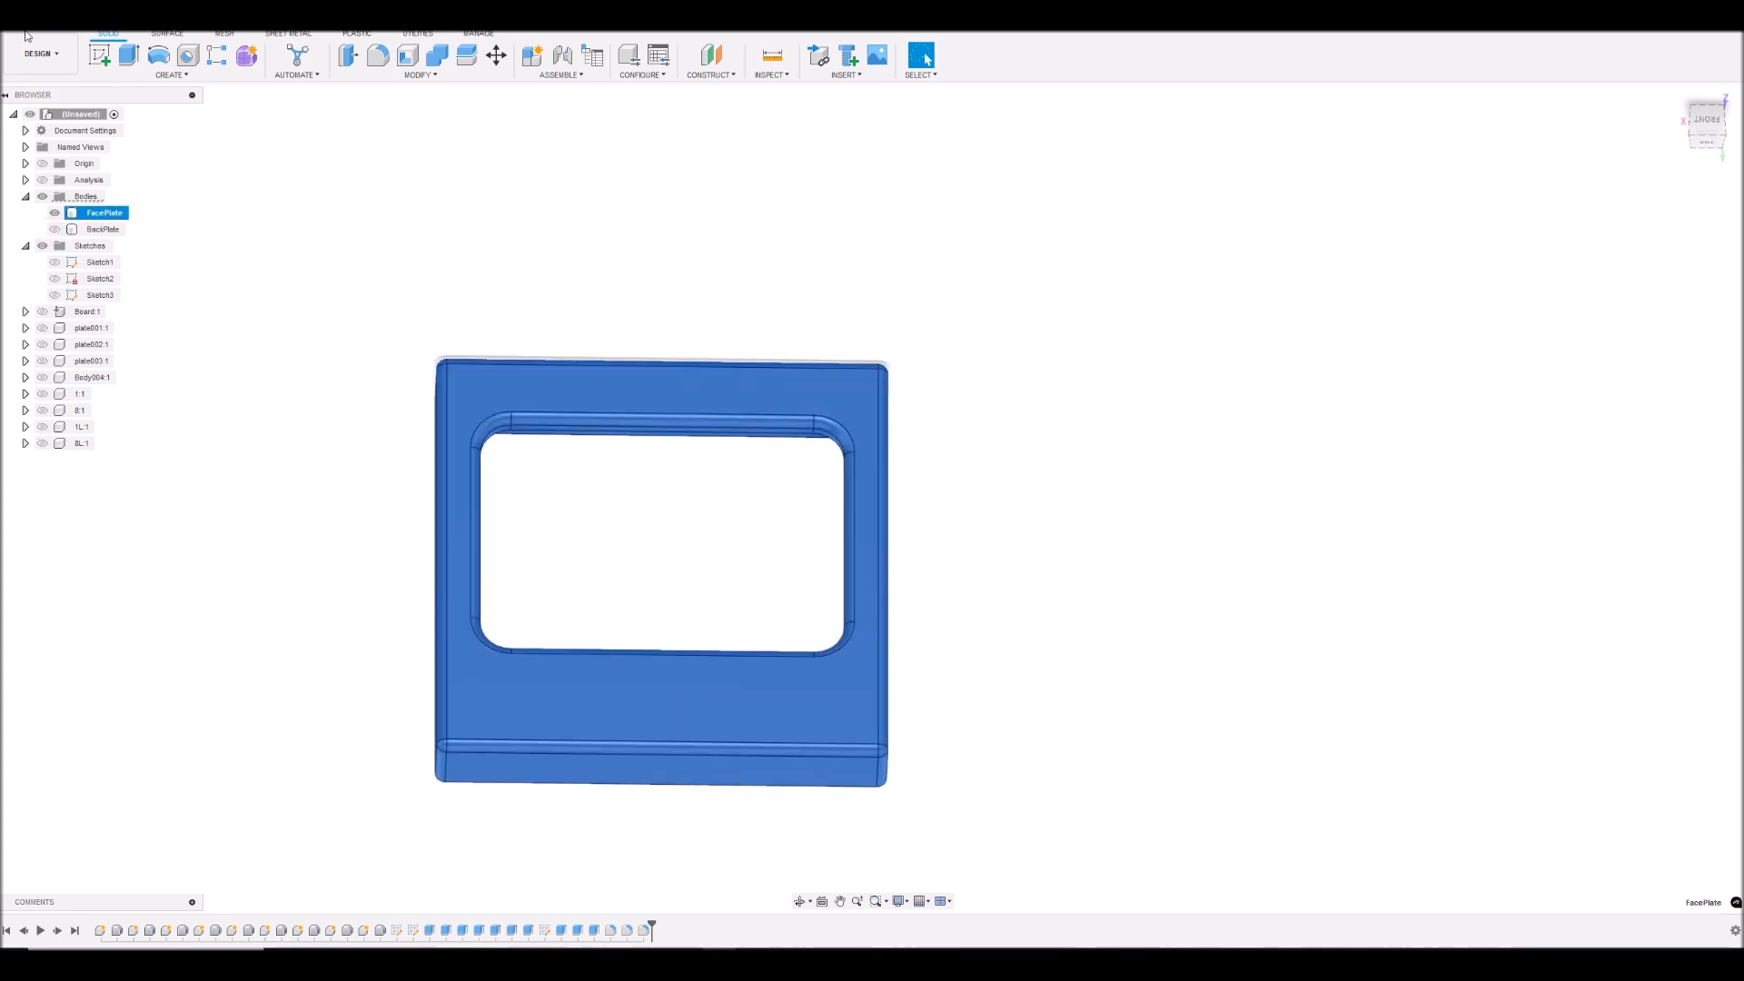
pyautogui.click(33, 38)
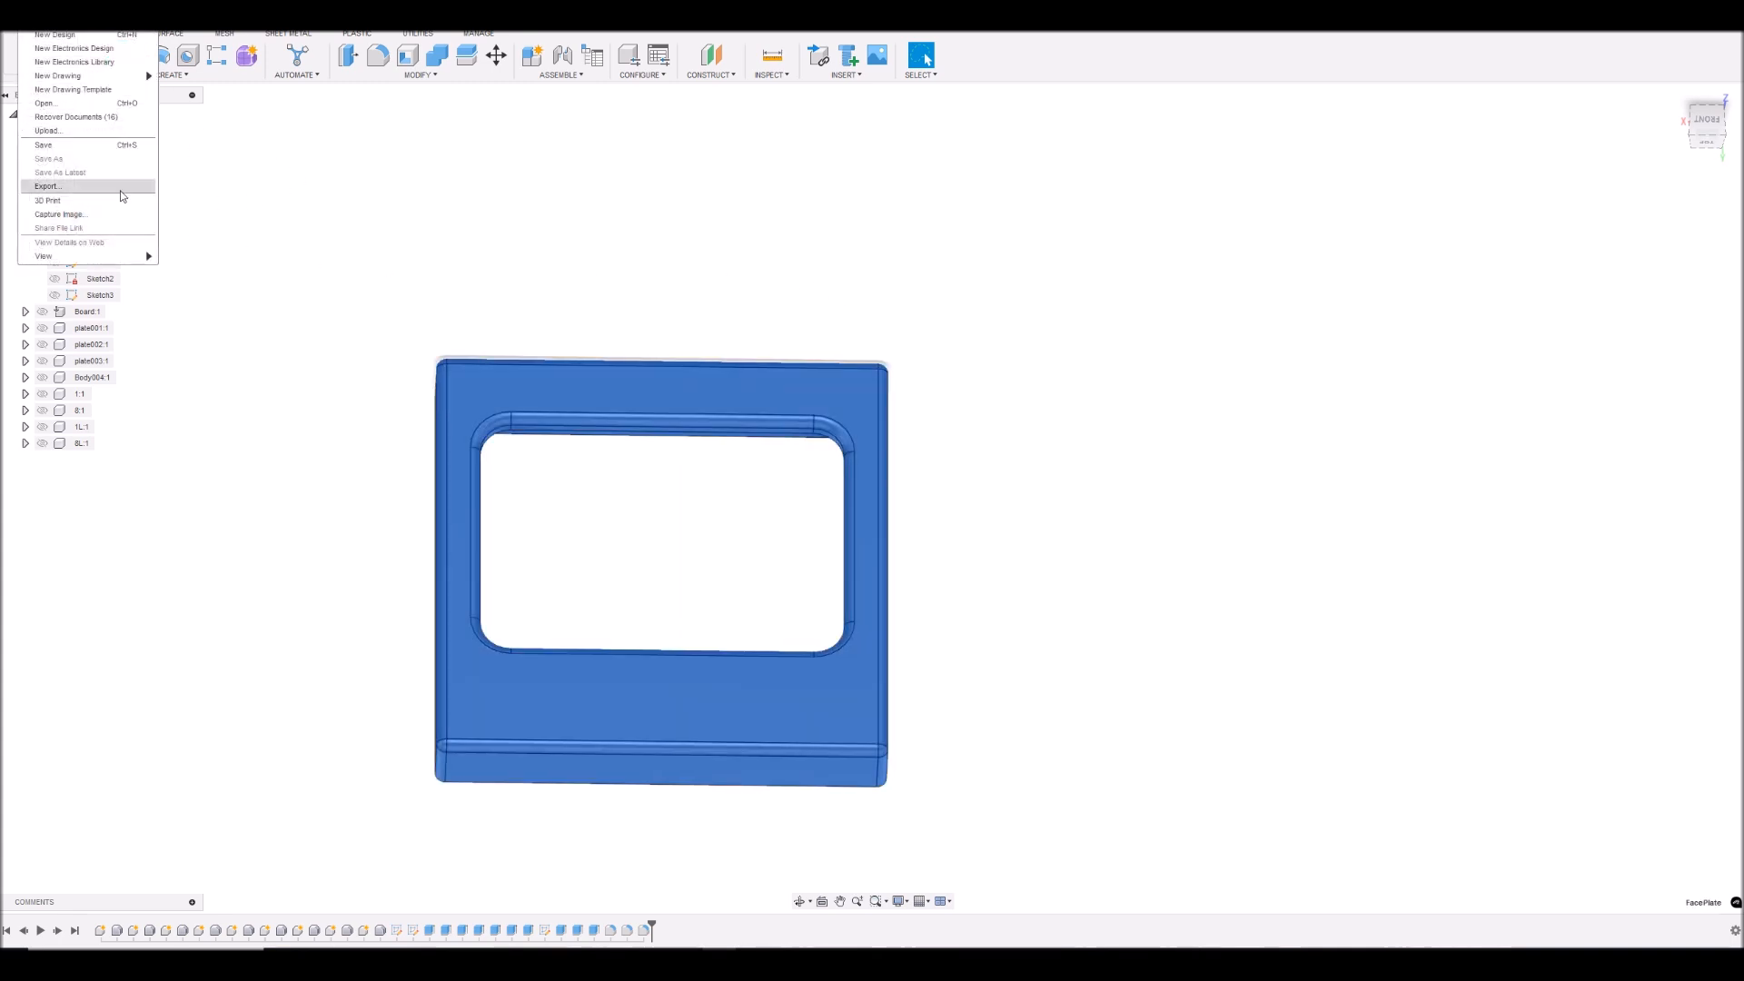
pyautogui.click(91, 193)
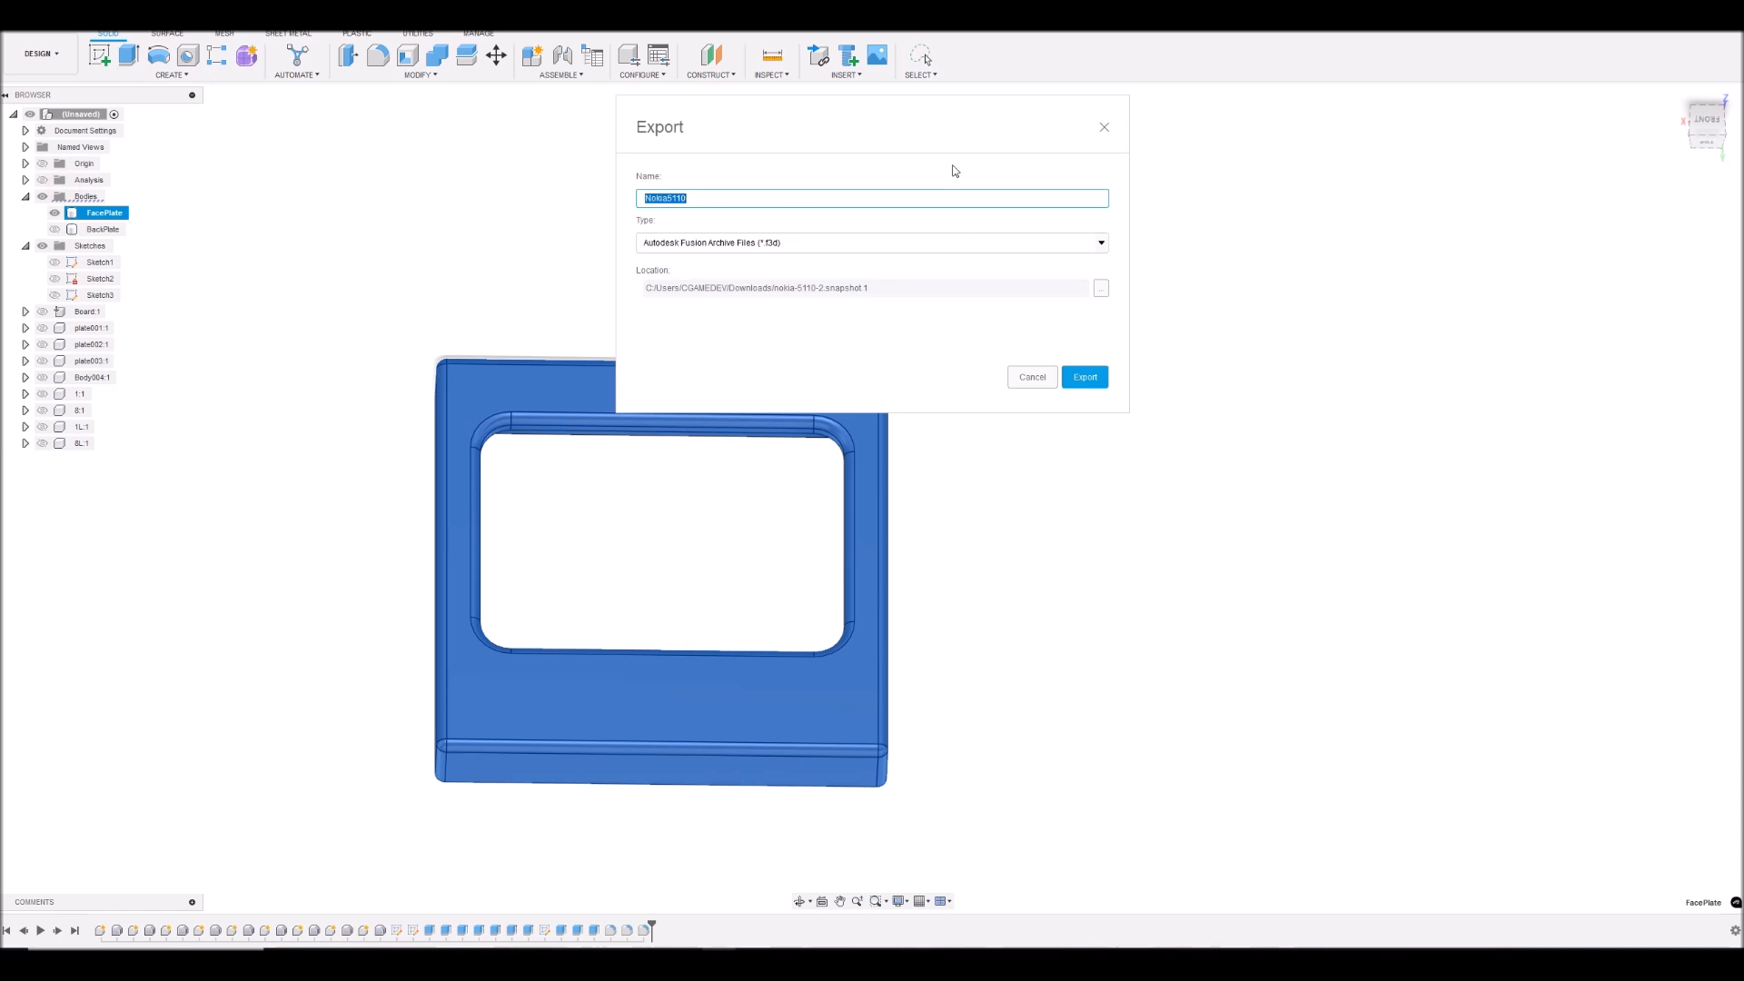
pyautogui.click(727, 201)
pyautogui.click(1102, 242)
pyautogui.click(708, 269)
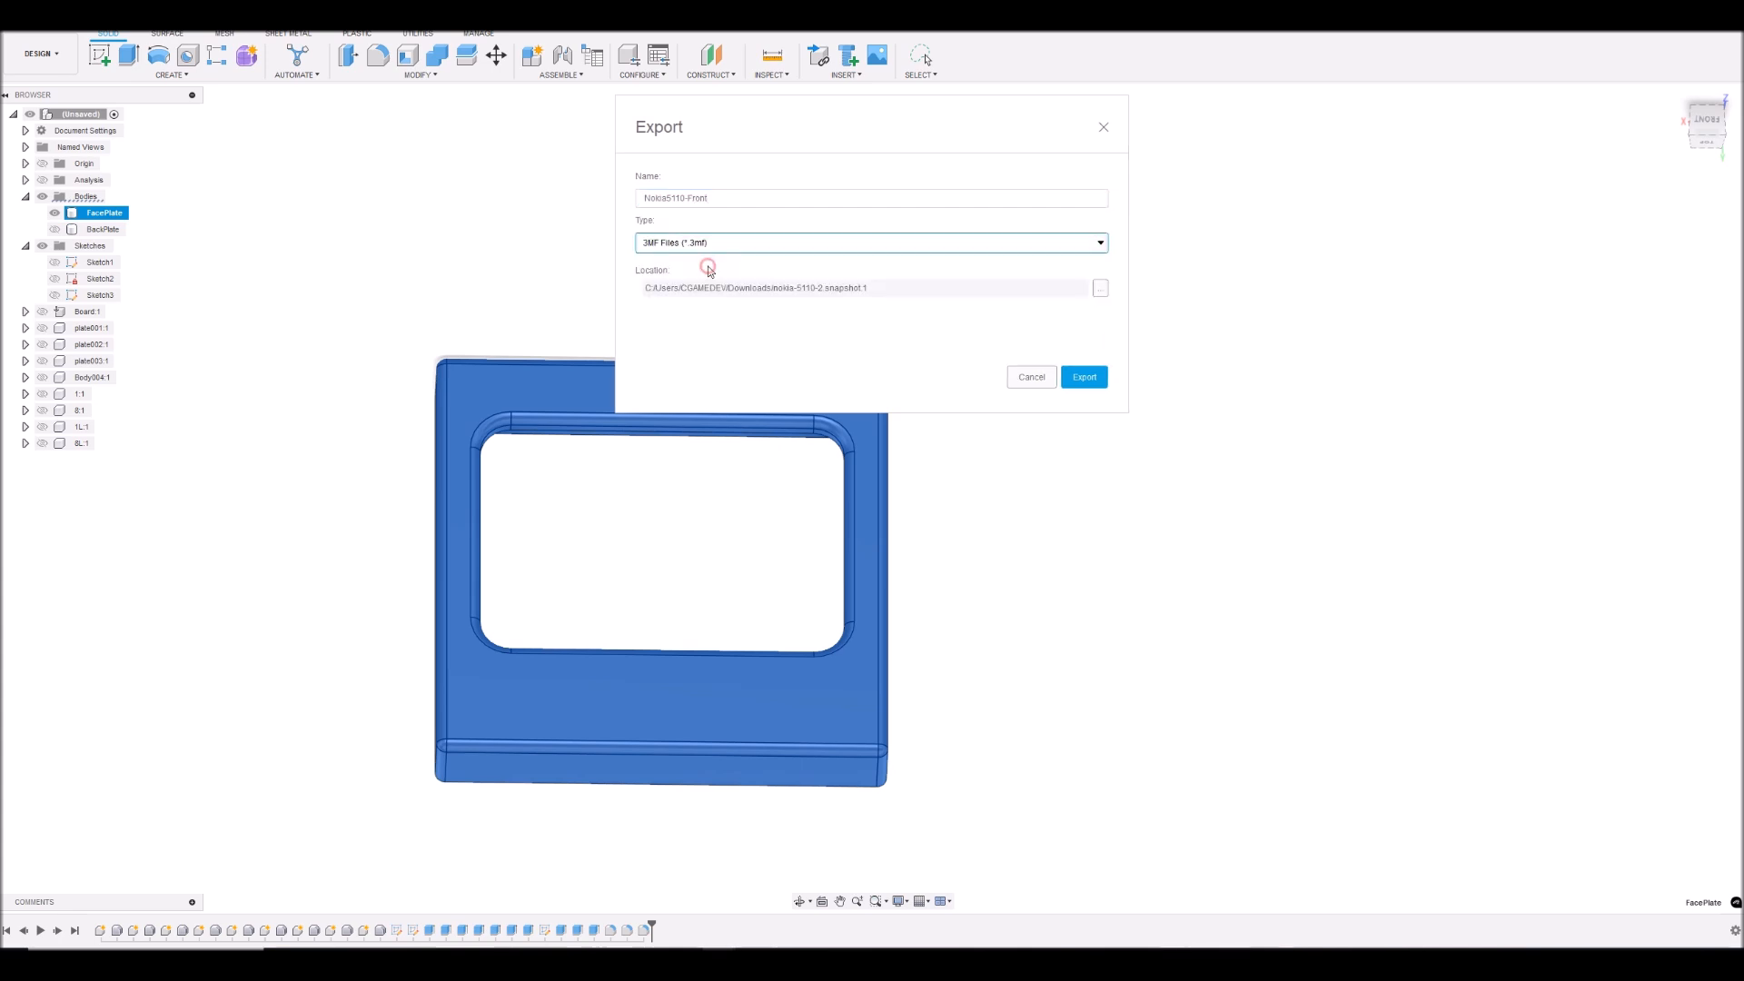
# - Set the export location to the File To Review folder on the 3DPrints network drive
pyautogui.click(1098, 289)
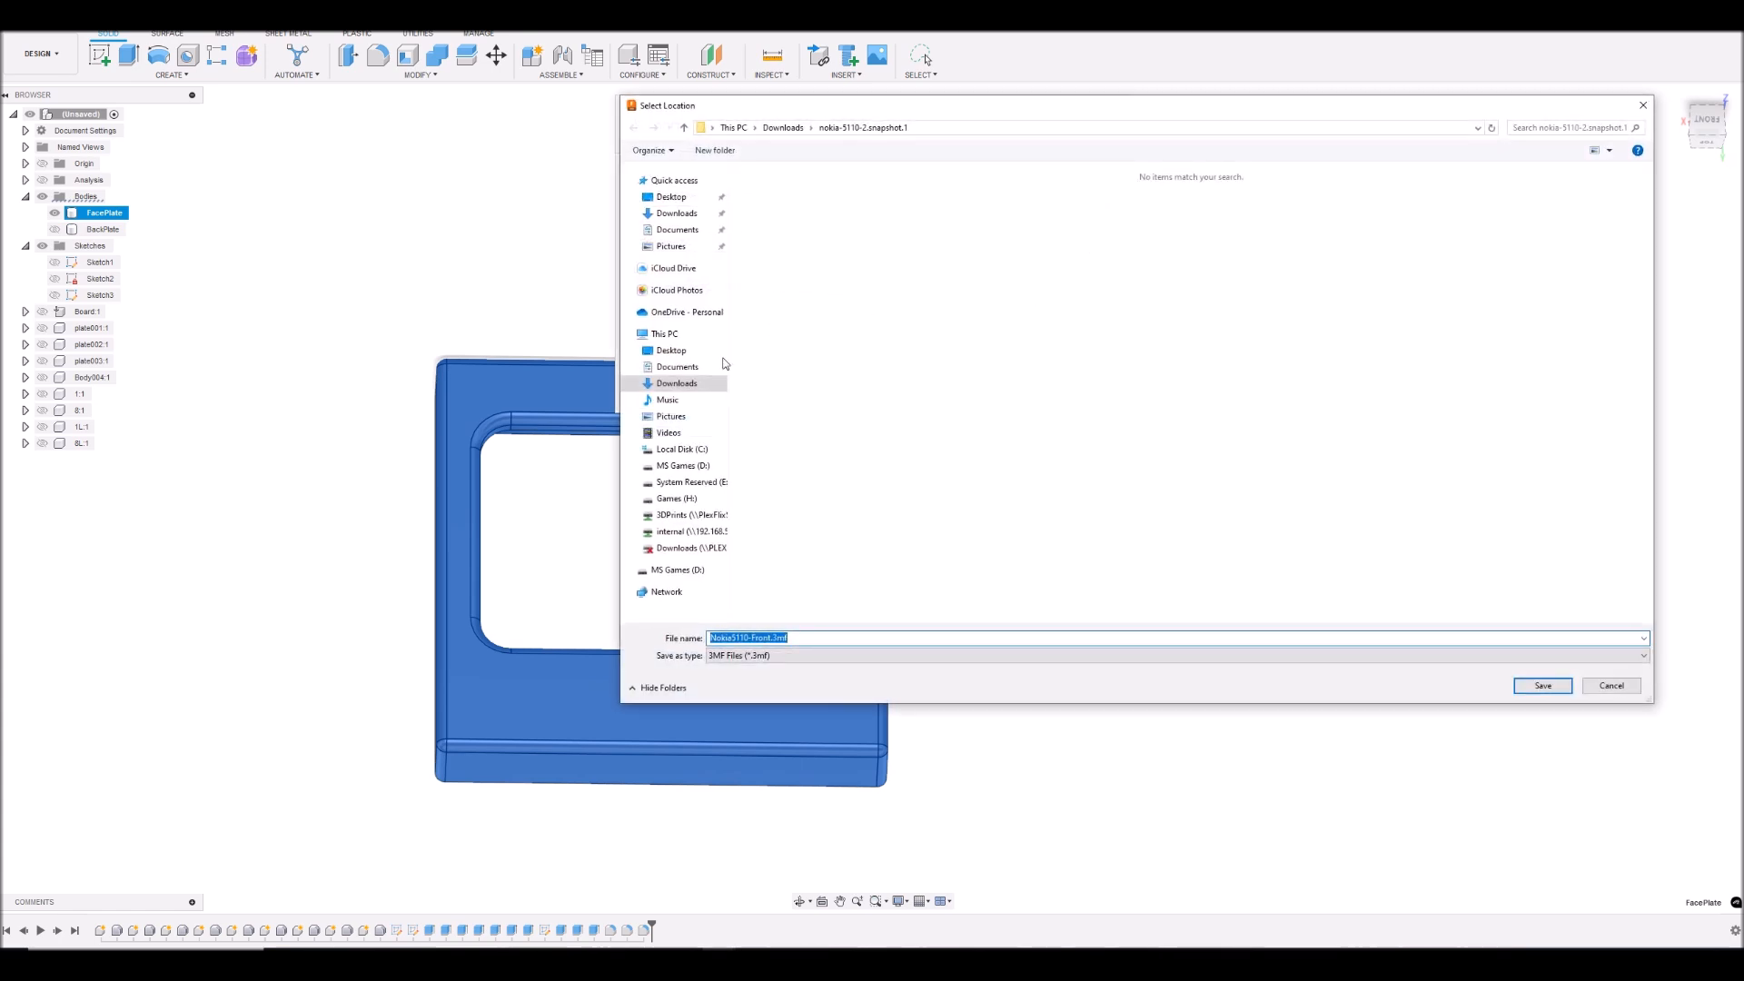
pyautogui.click(695, 519)
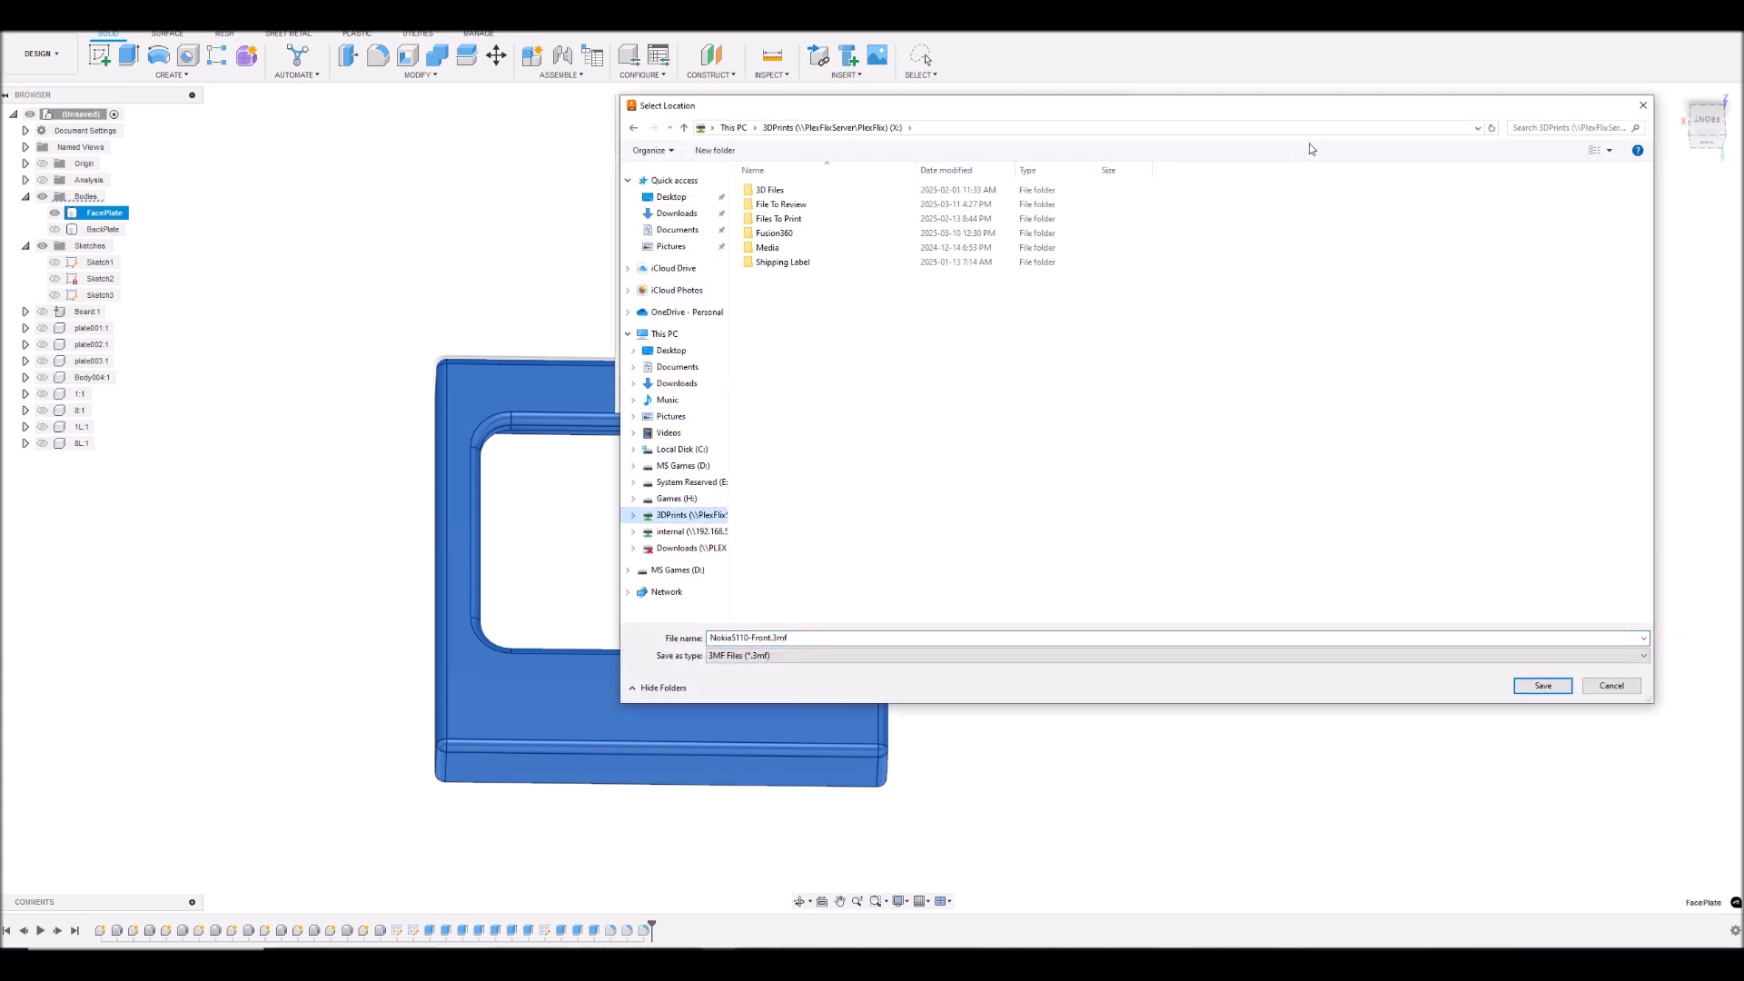
pyautogui.doubleClick(787, 207)
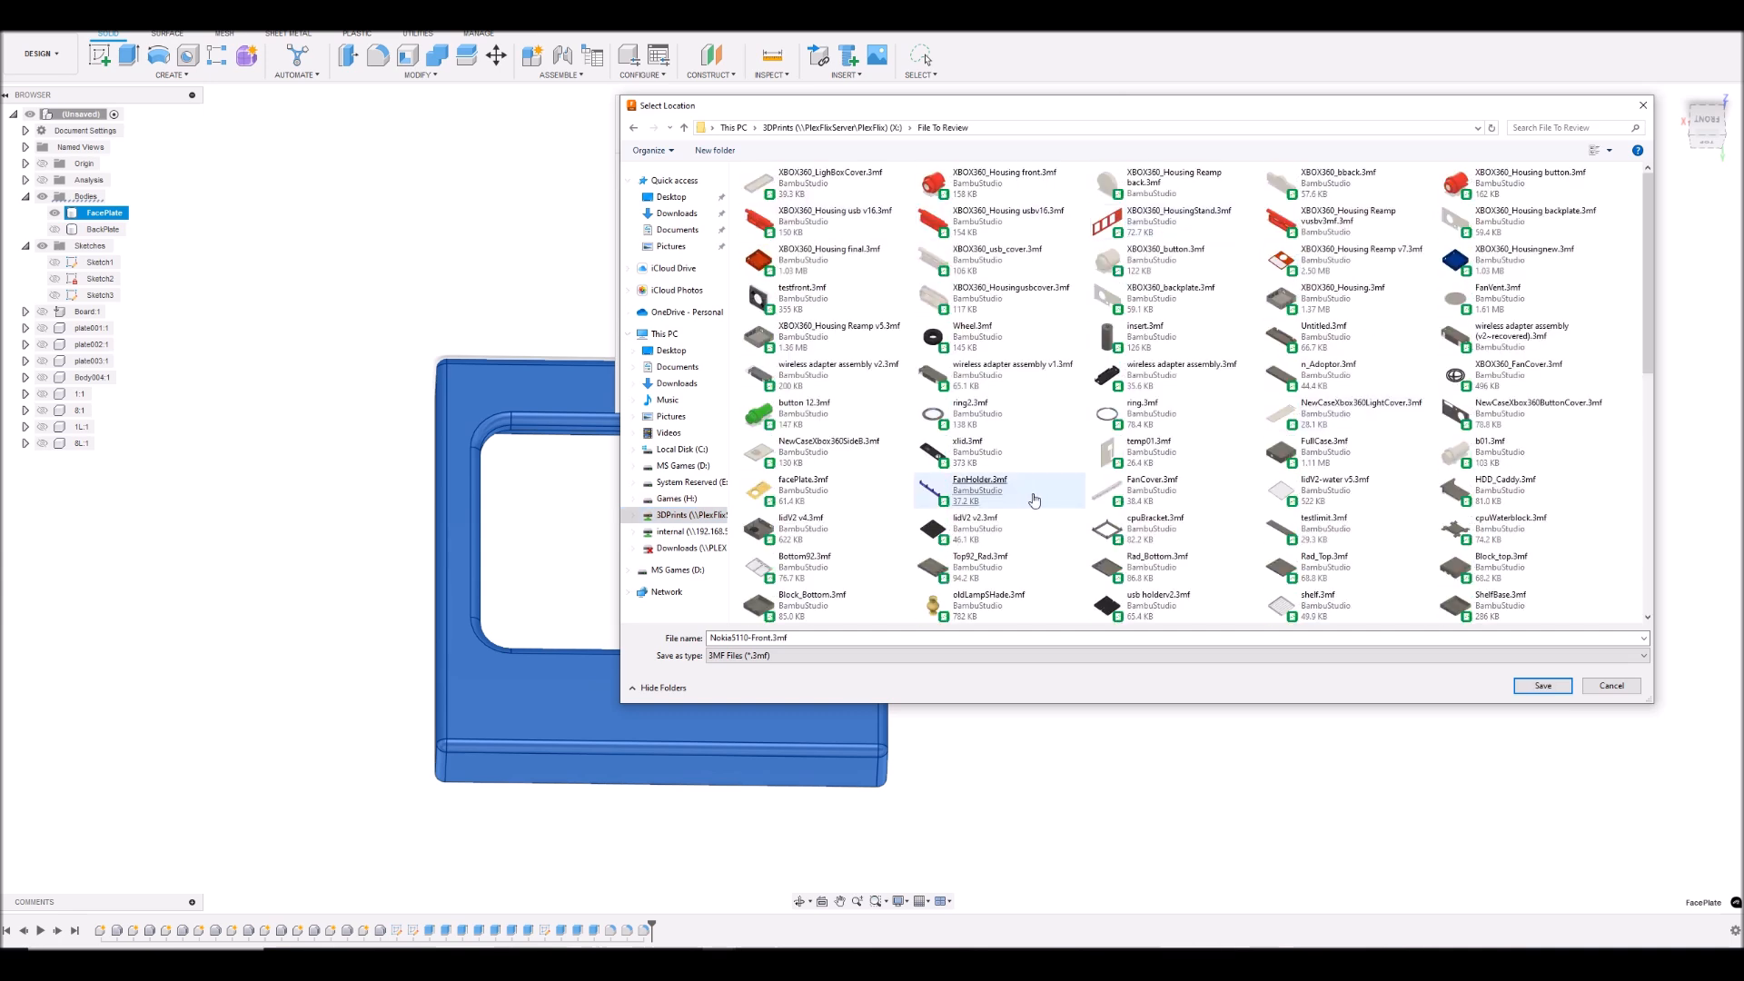
pyautogui.click(1544, 686)
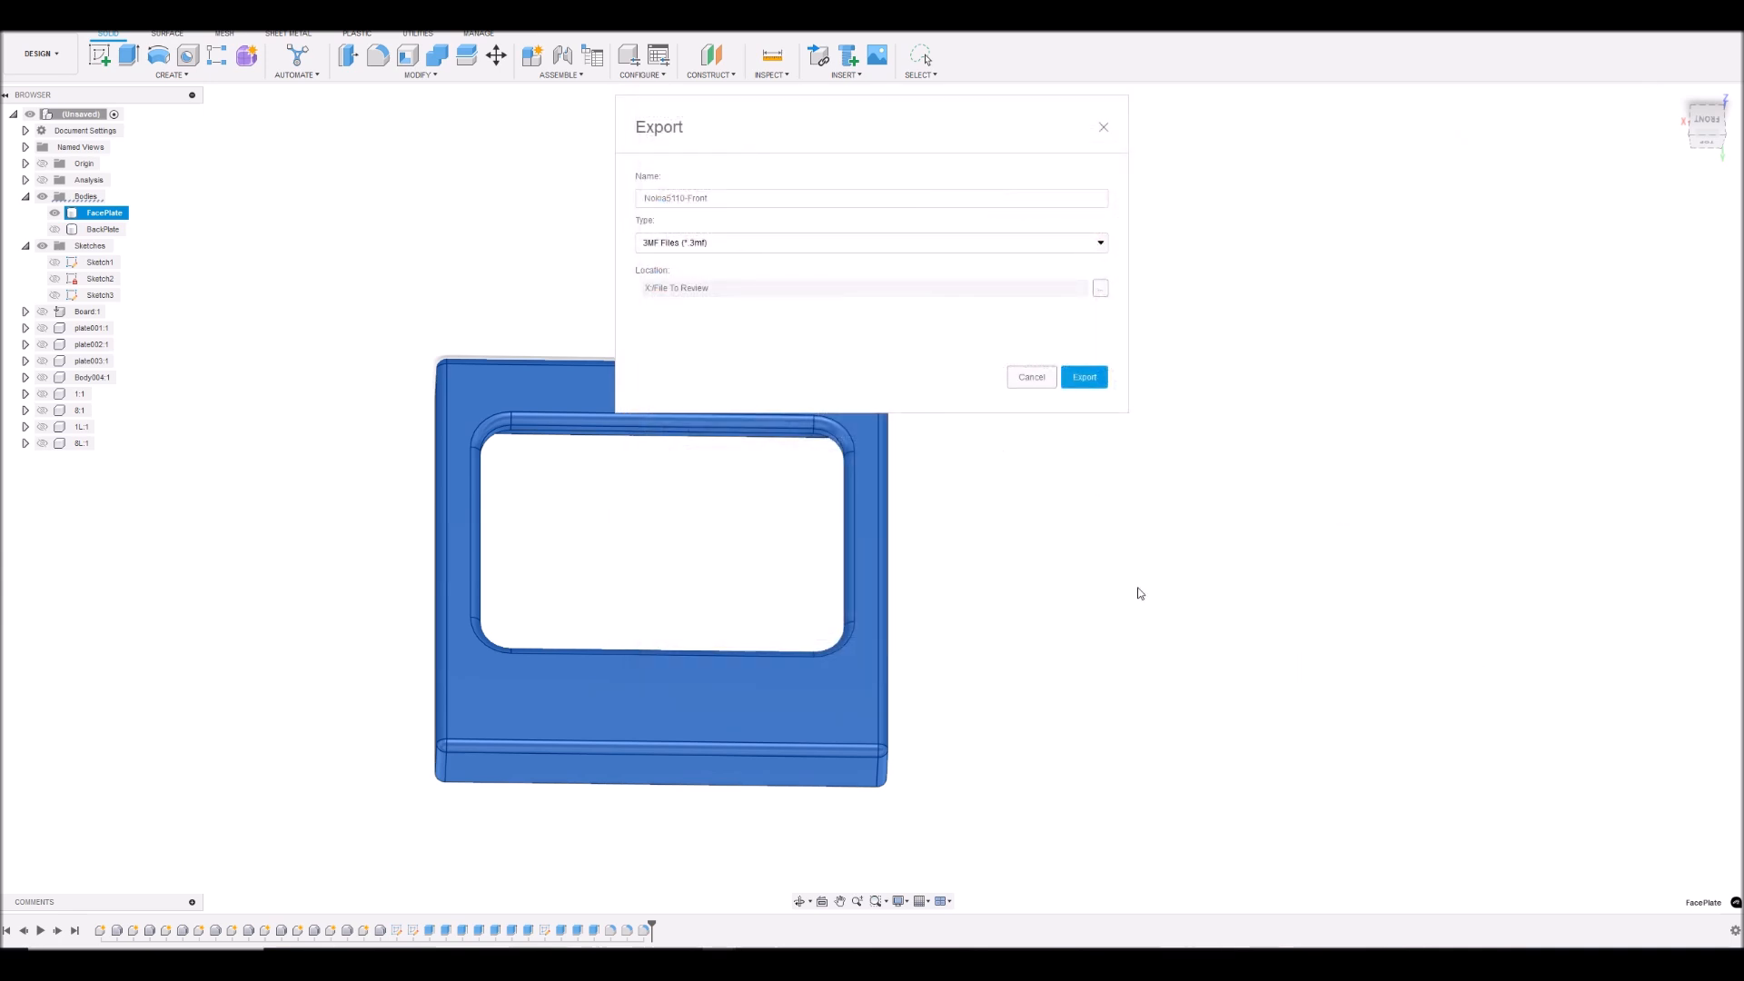
# - Run the Nokia5110-Front export, and hide the FacePlate body and show BackPlate in its place
pyautogui.click(1085, 382)
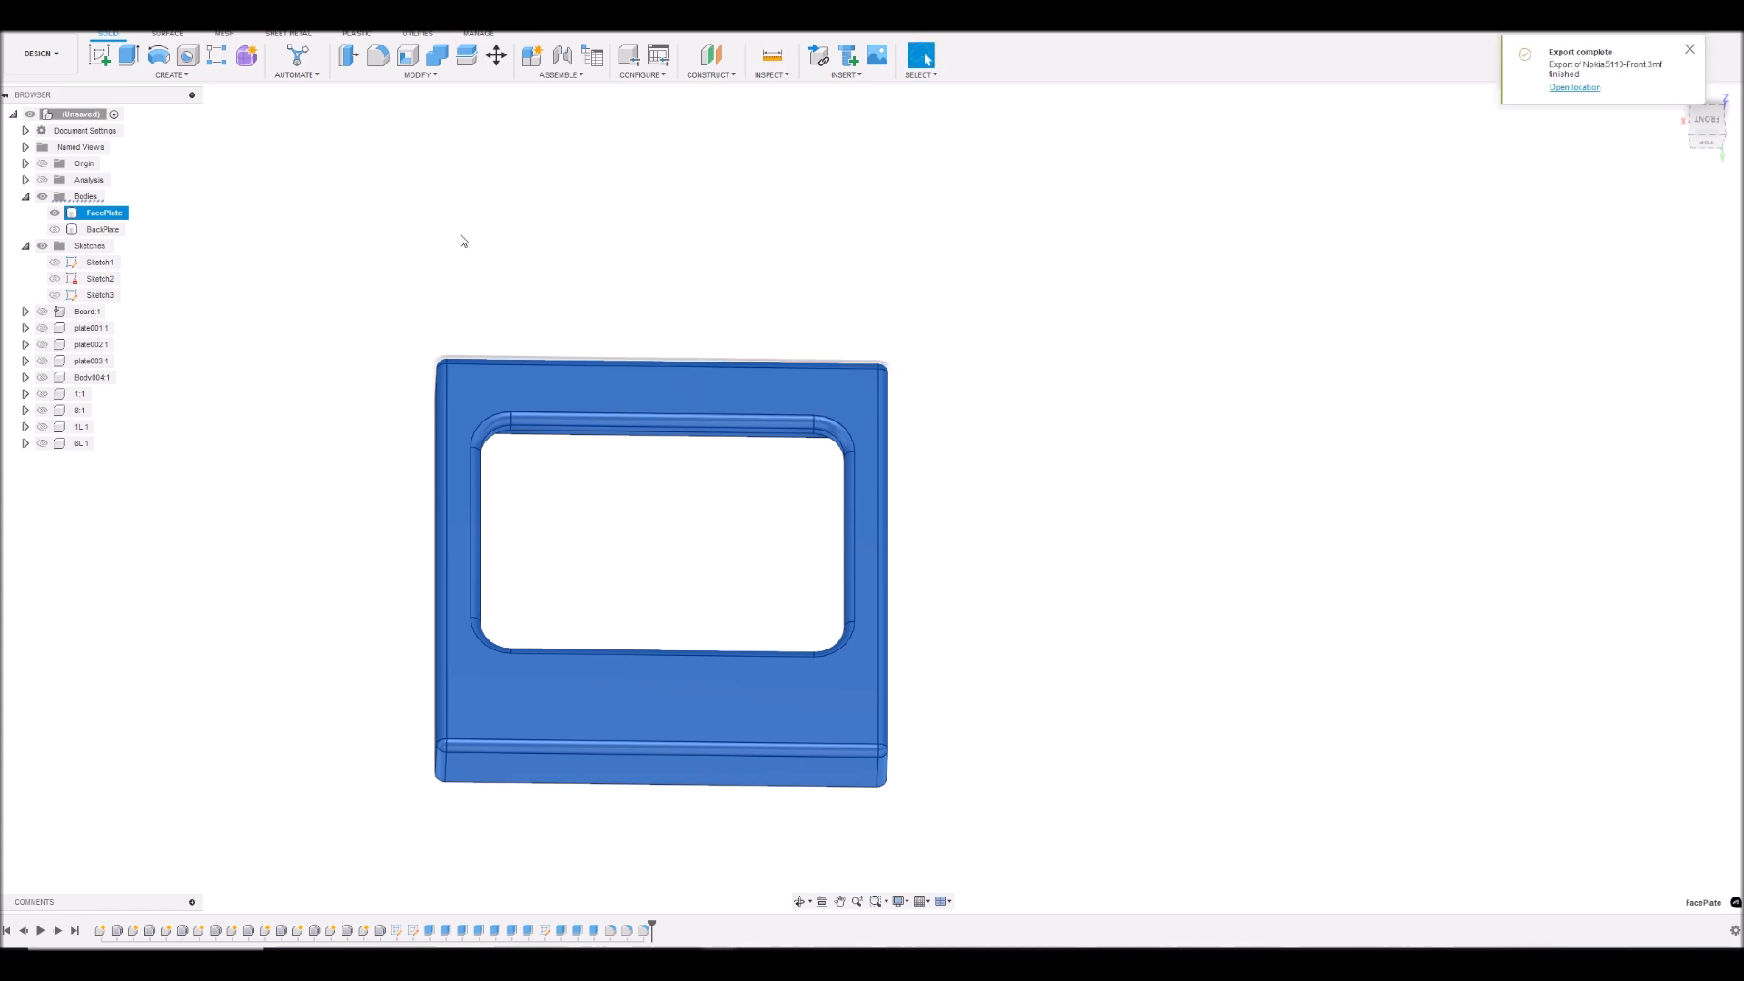
pyautogui.click(361, 263)
pyautogui.click(54, 214)
pyautogui.click(56, 228)
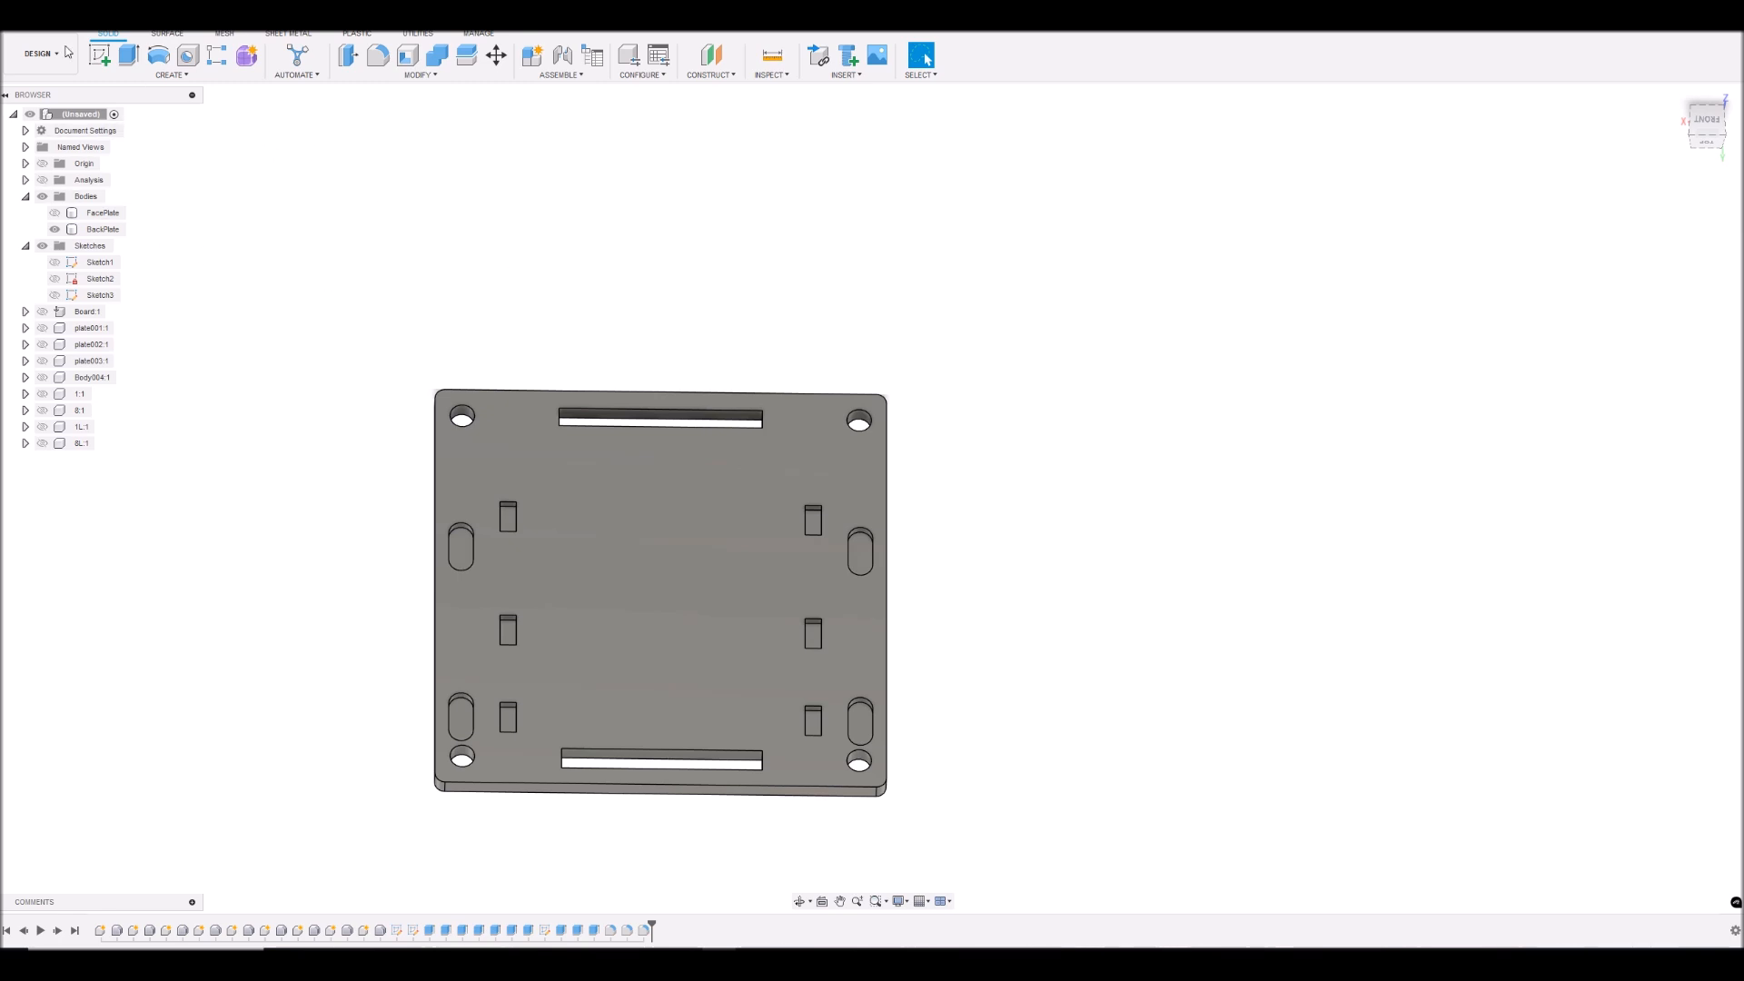
# - Export the BackPlate body as a 3MF file named Nokia5110-Back to the File To Review folder
pyautogui.click(31, 38)
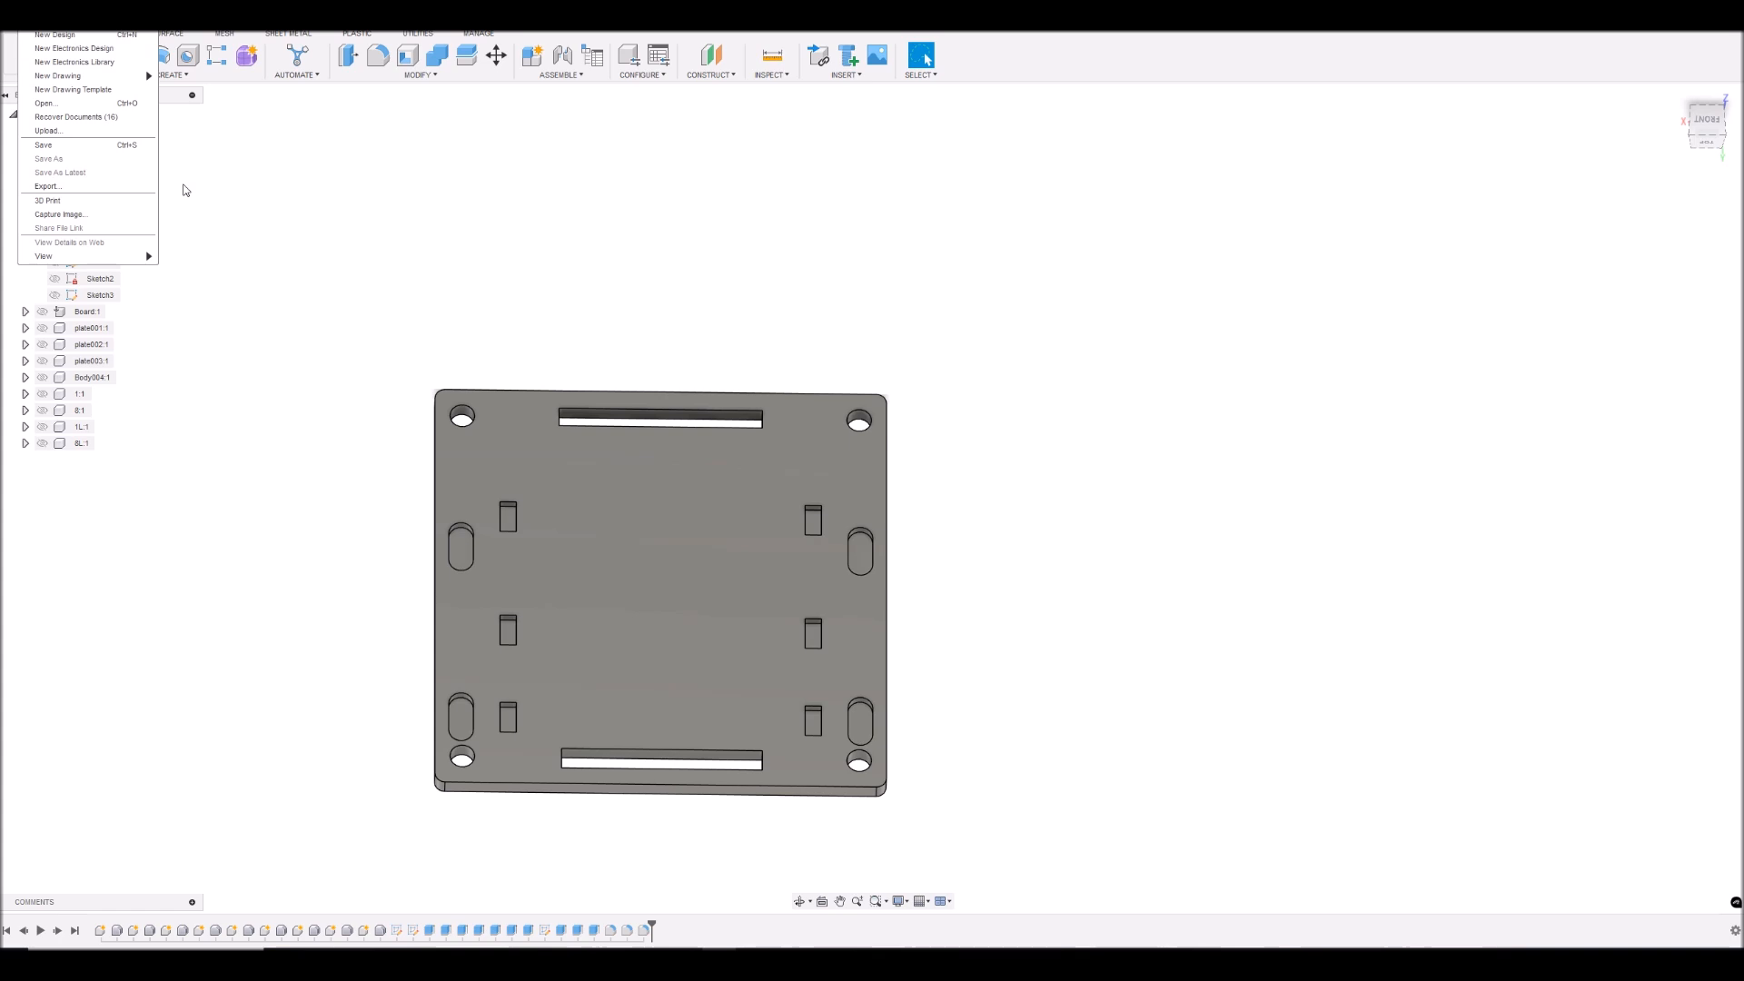
pyautogui.click(63, 184)
pyautogui.click(716, 199)
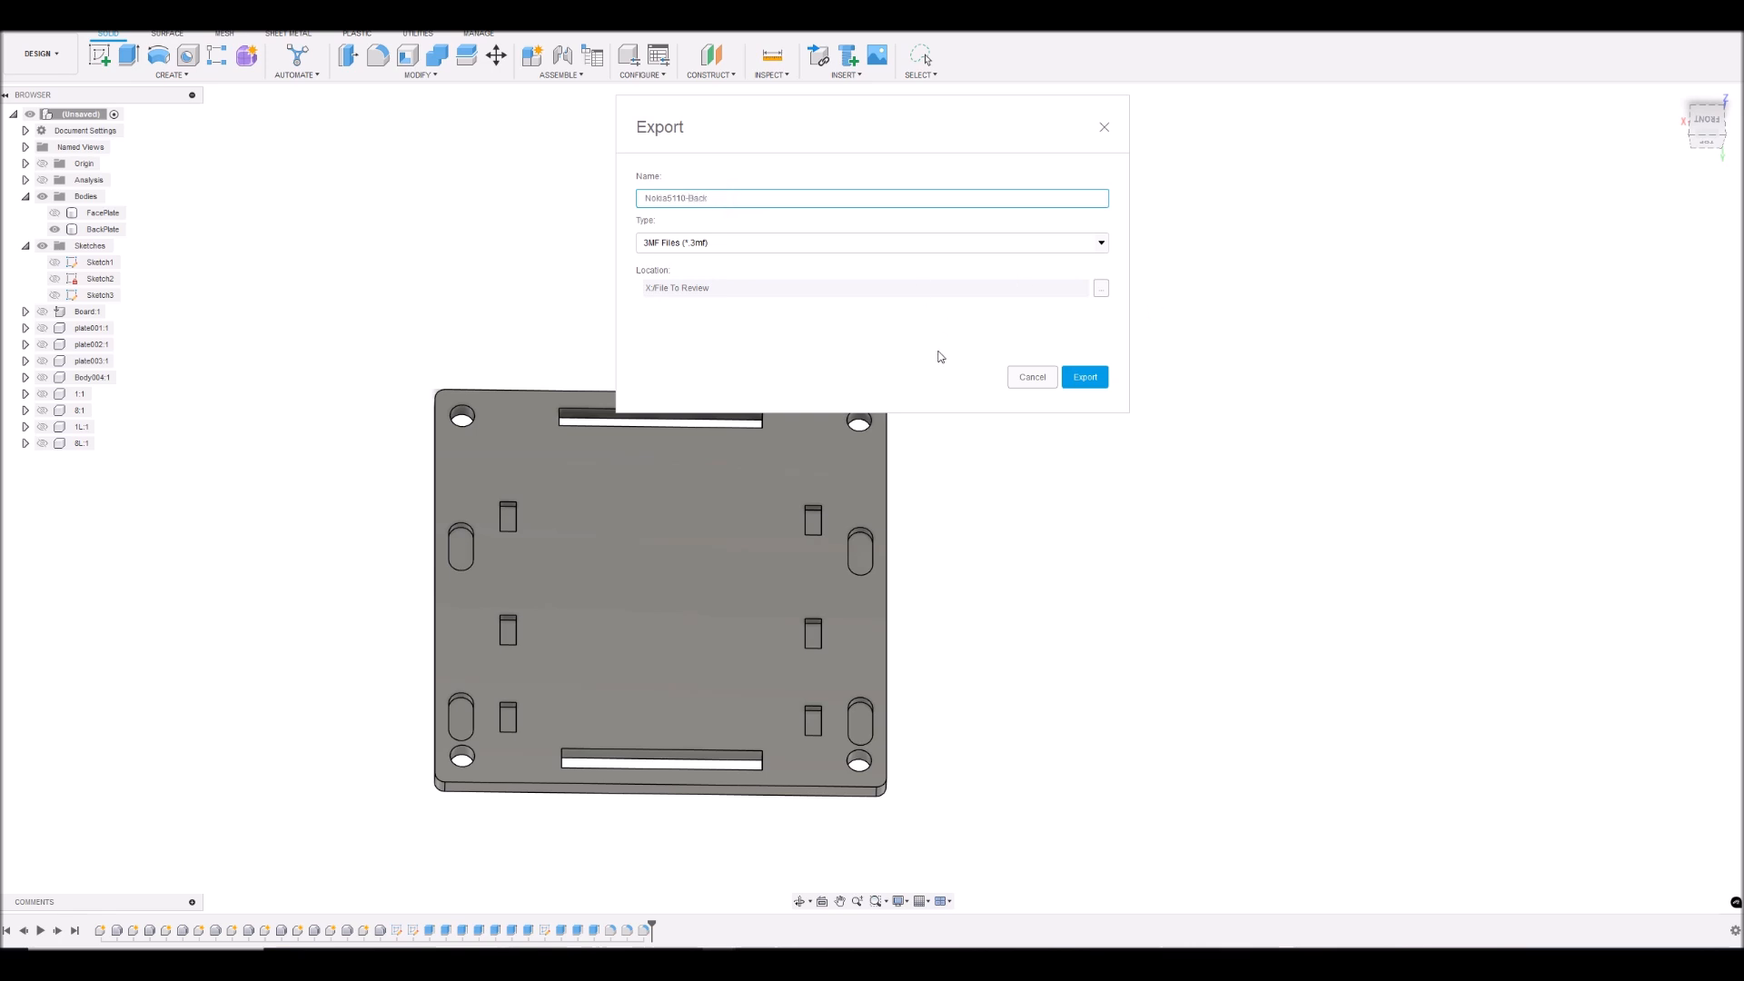
pyautogui.click(1084, 380)
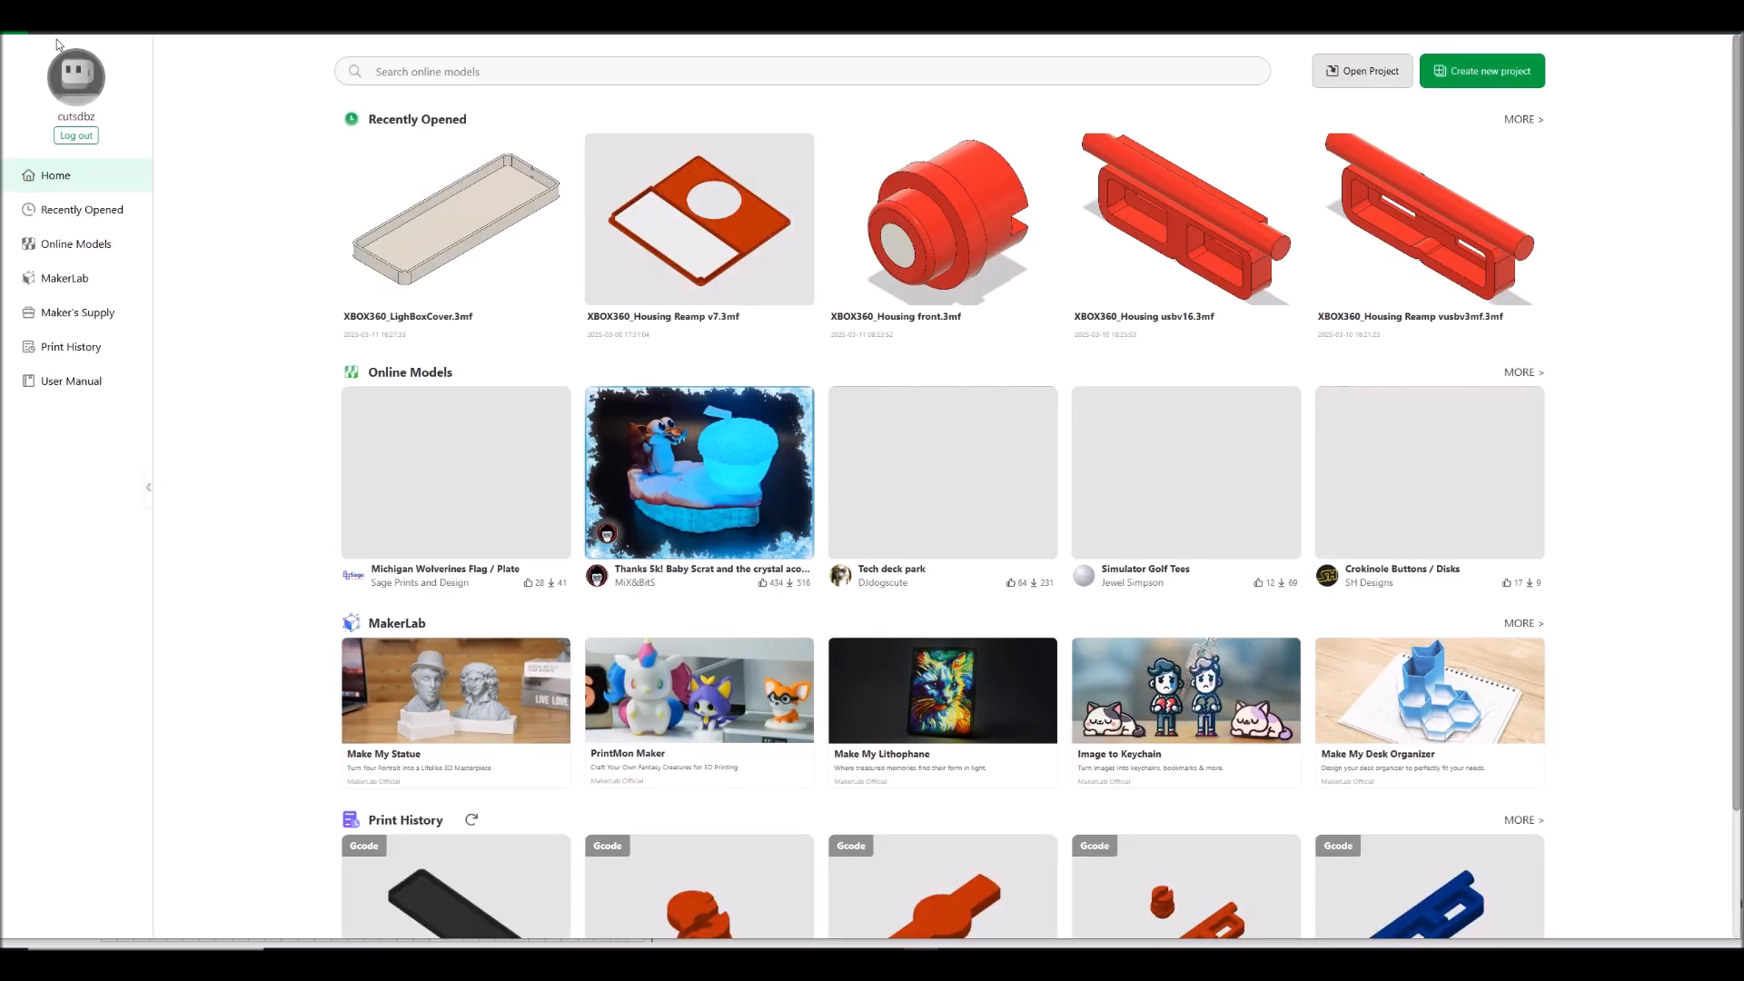
# - Switch to Bambu Studio, select PRINTER-B as the device and start its live camera view
pyautogui.click(262, 21)
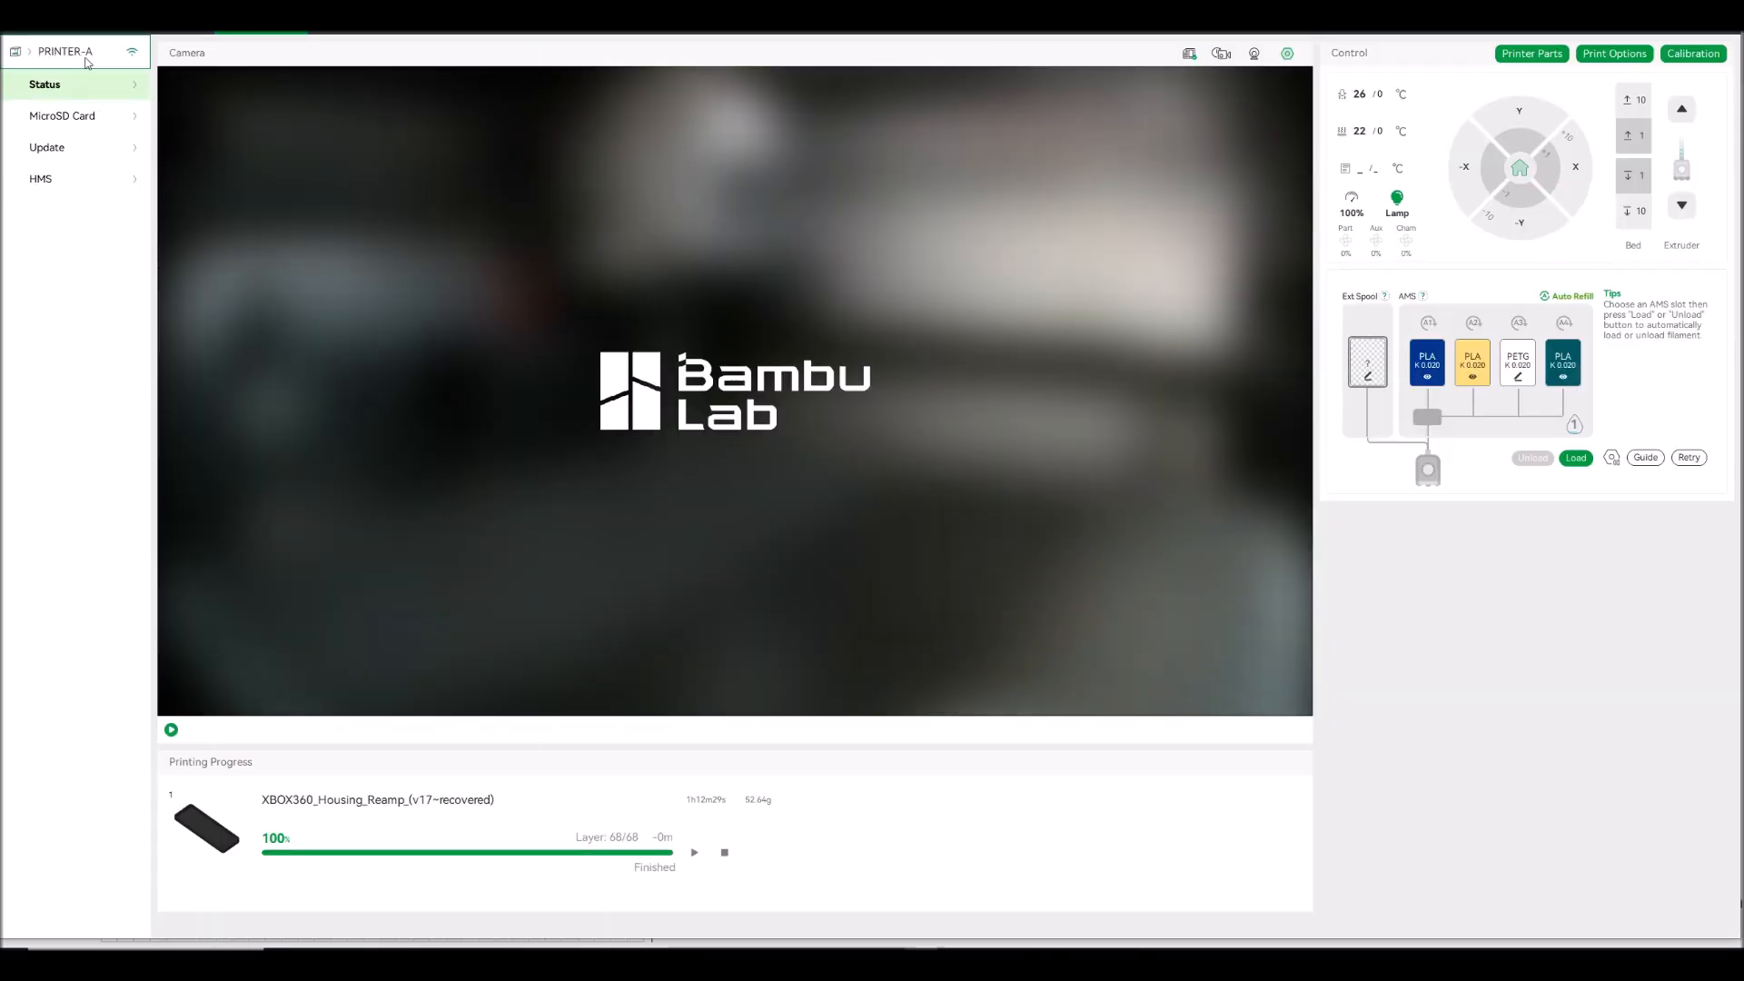
pyautogui.click(87, 63)
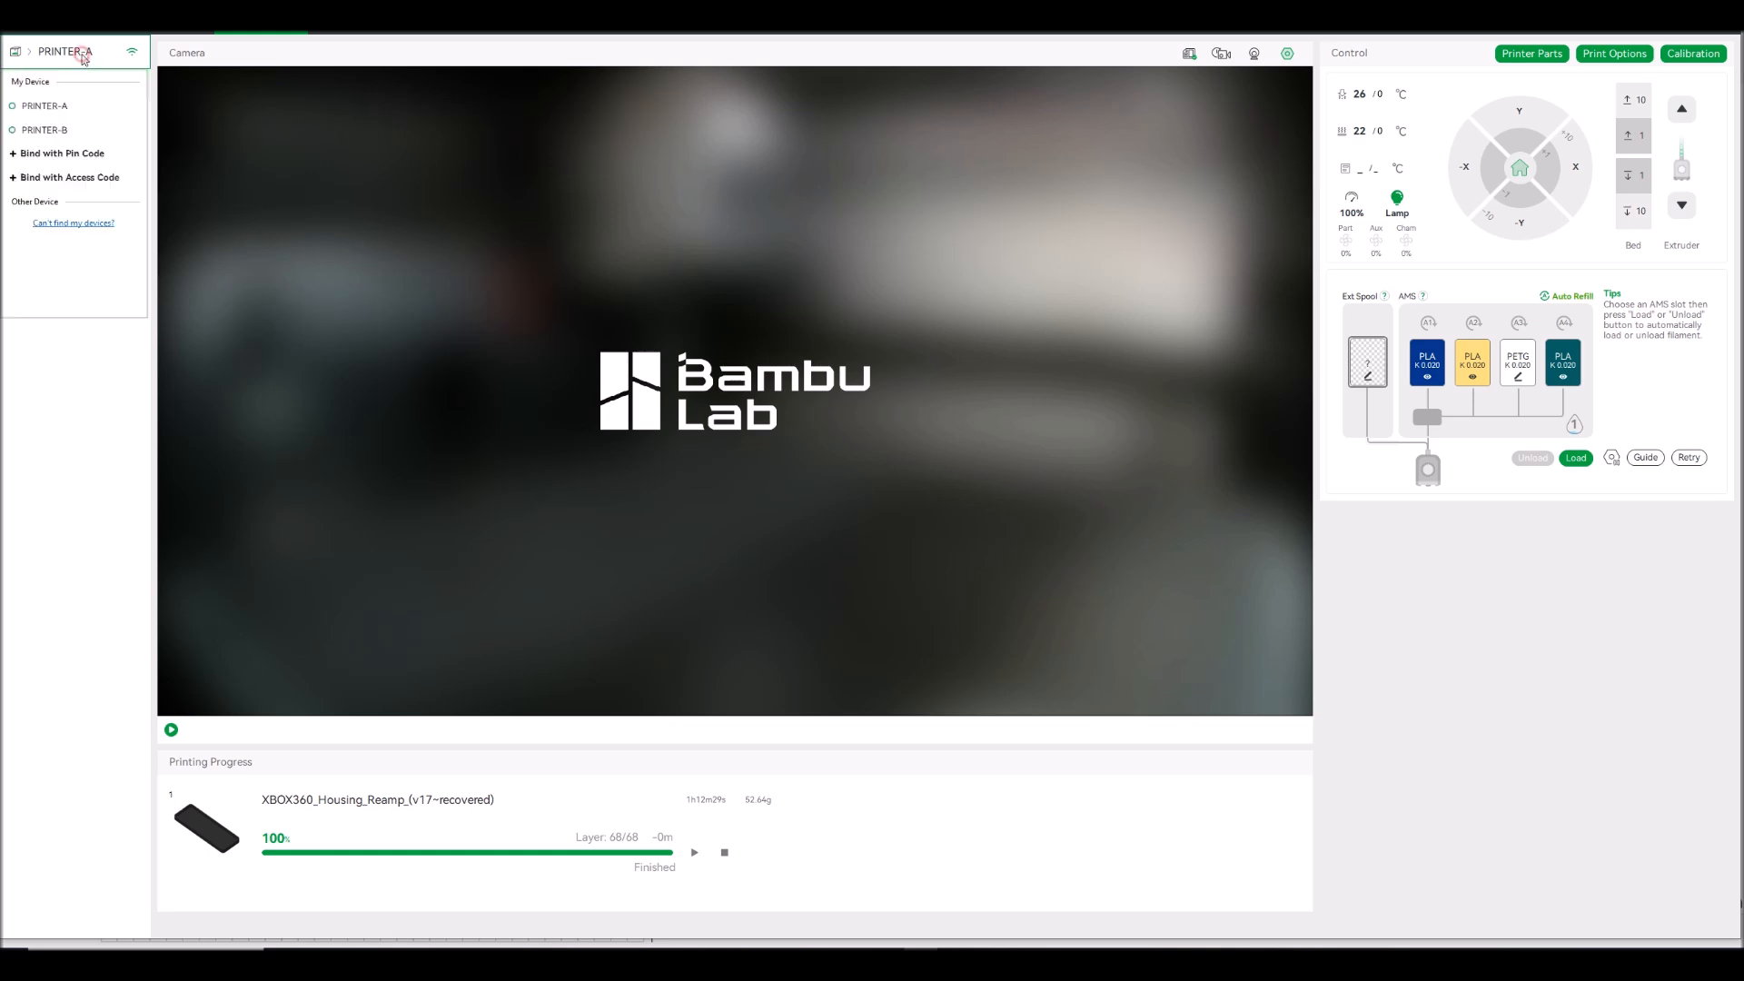
pyautogui.click(54, 130)
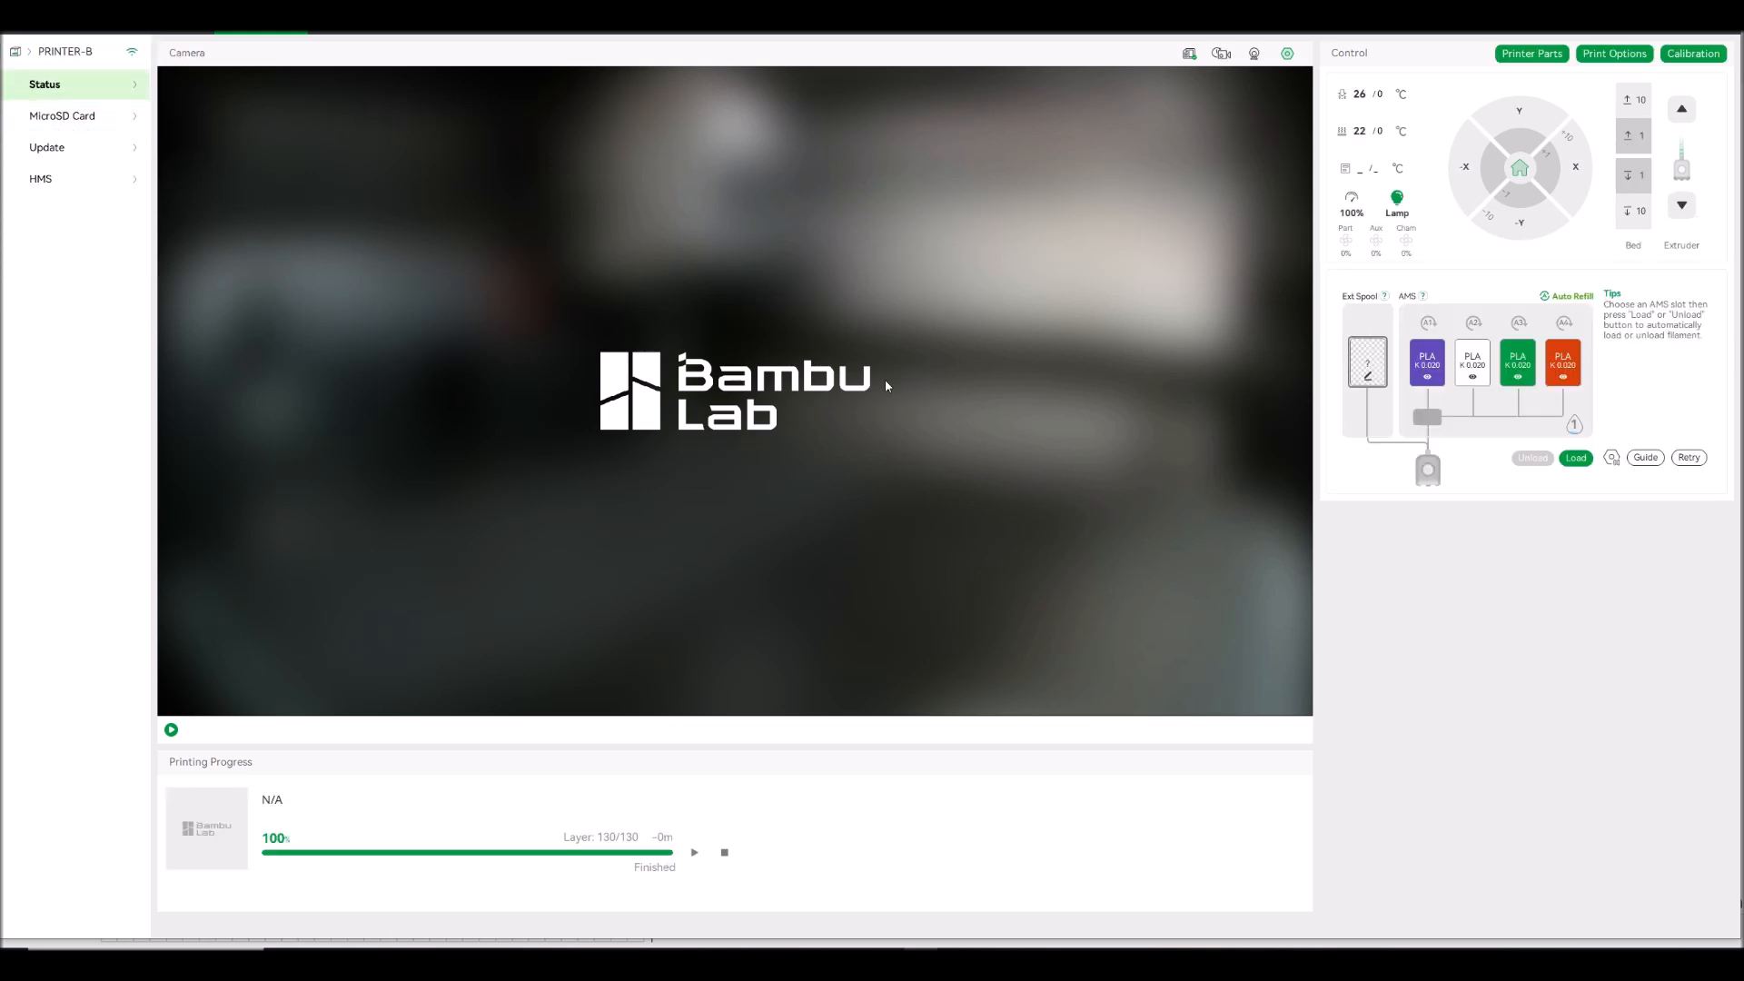
pyautogui.click(1438, 379)
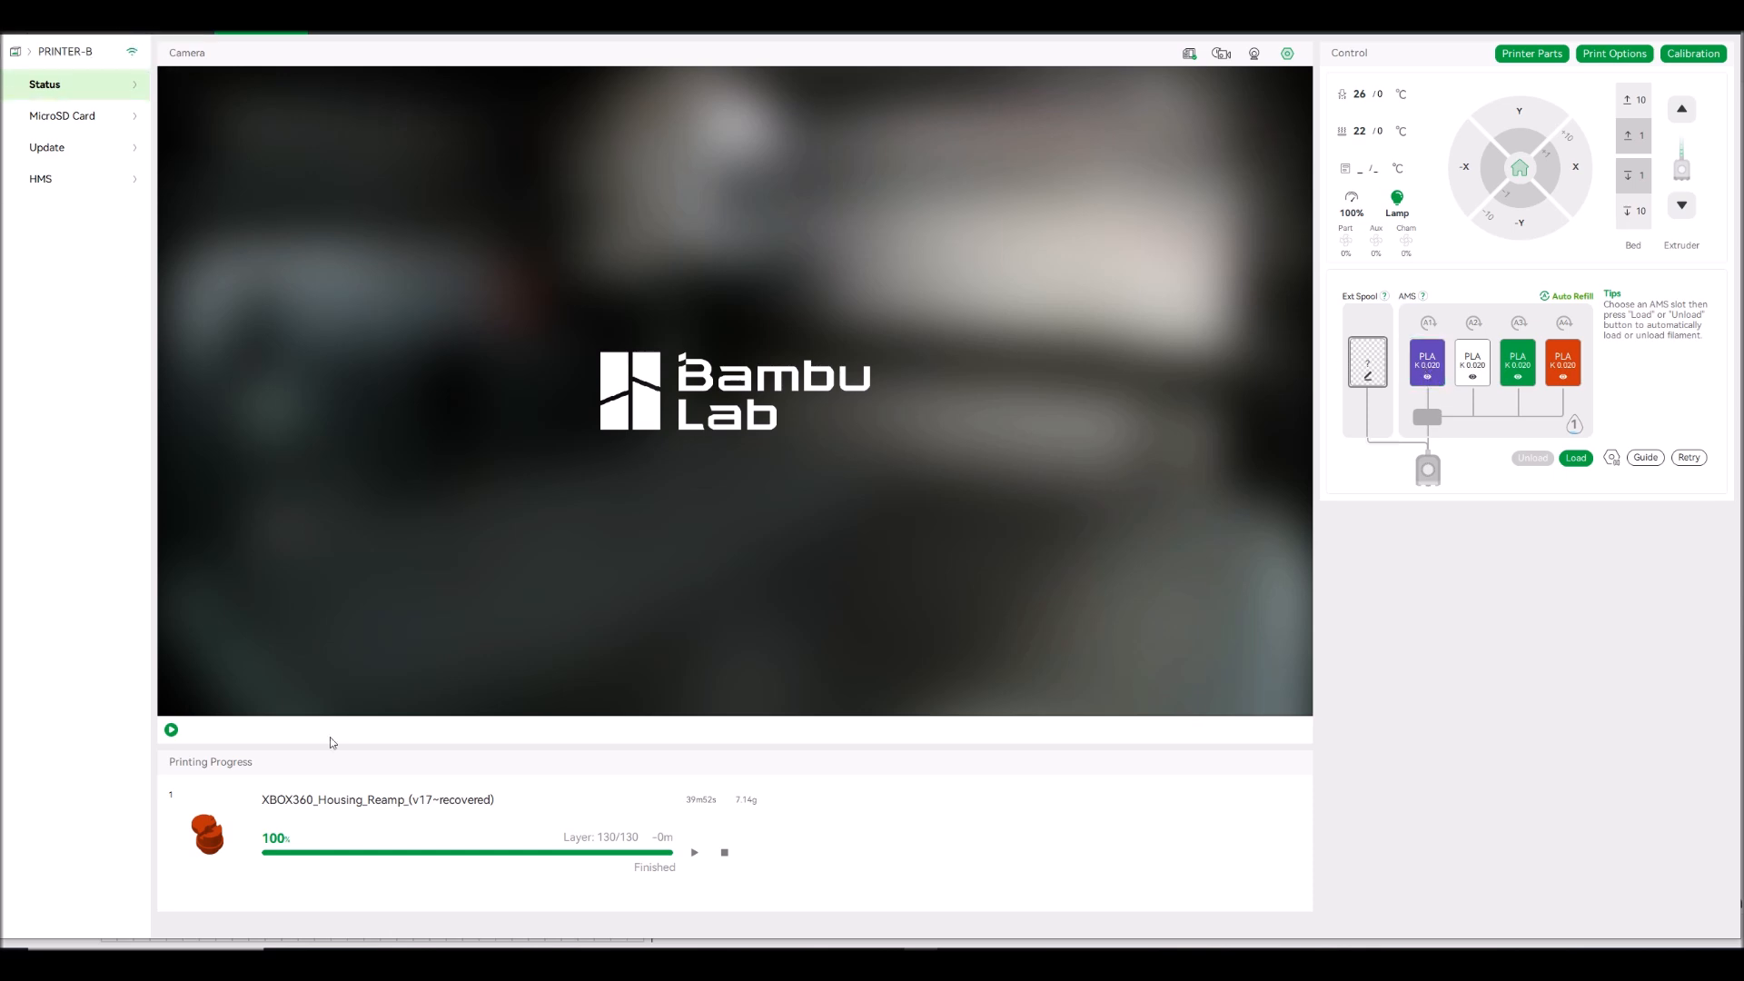
pyautogui.click(170, 730)
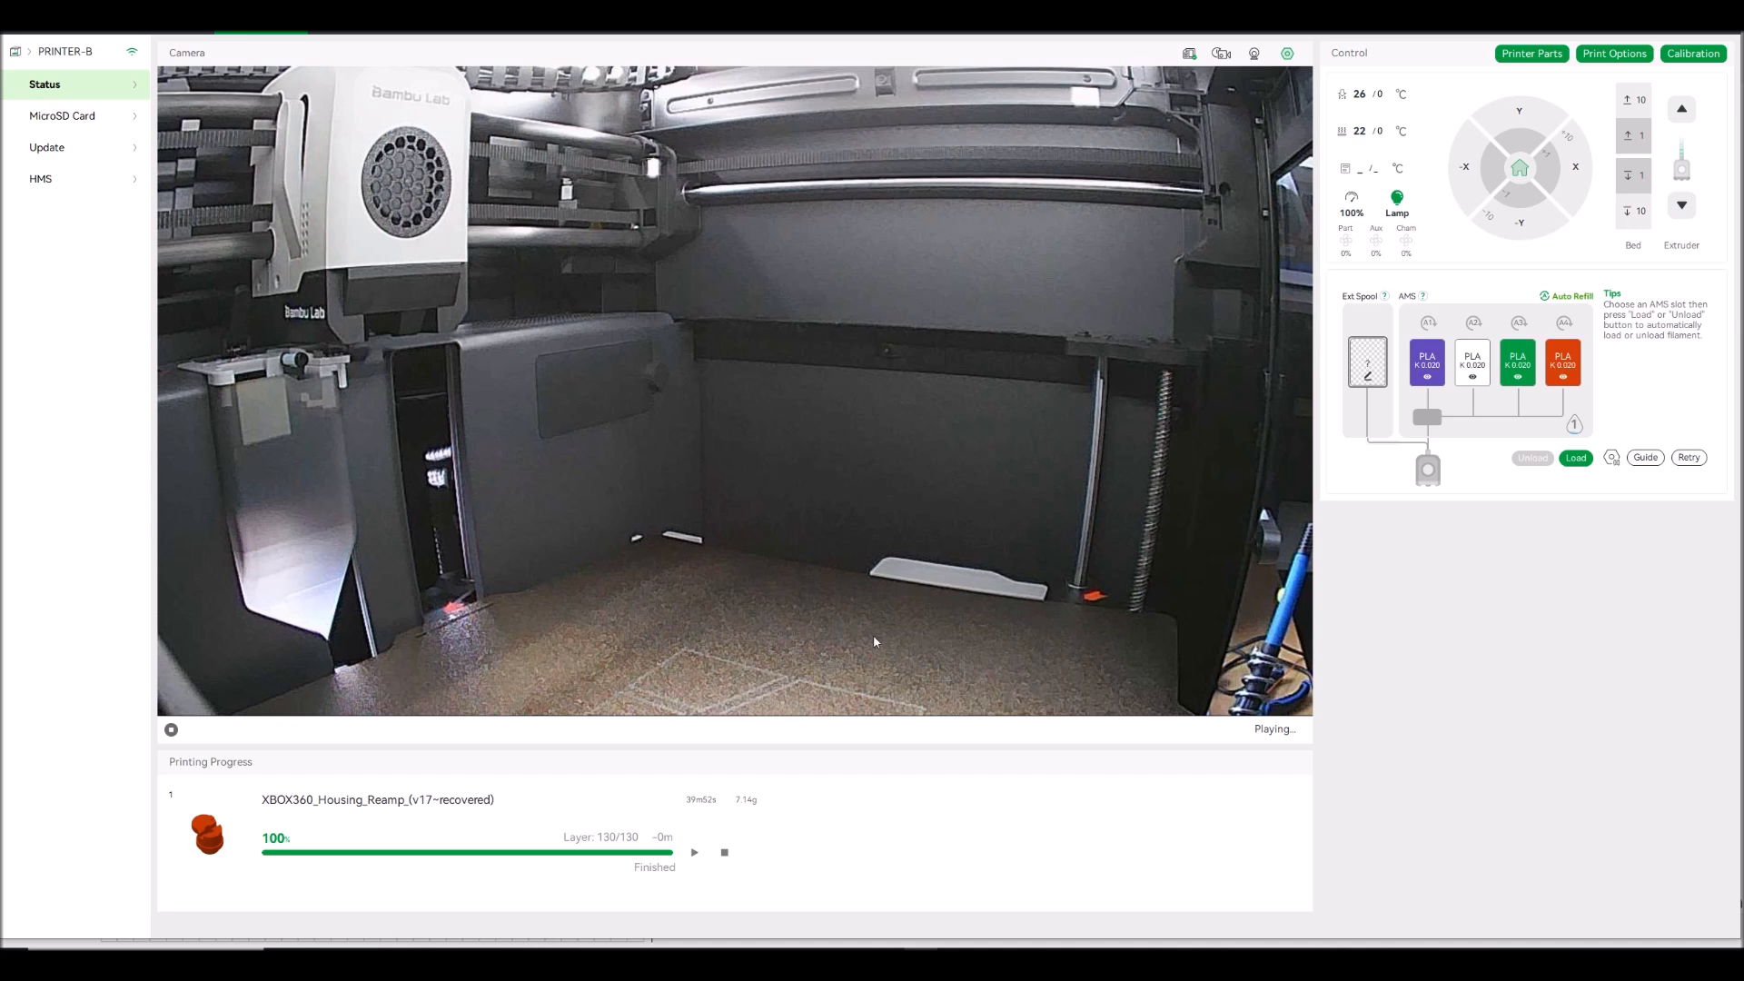
# - Import Nokia5110-Front.3mf from the 3DPrints network drive
pyautogui.click(38, 9)
pyautogui.moveTo(59, 115)
pyautogui.moveTo(136, 100)
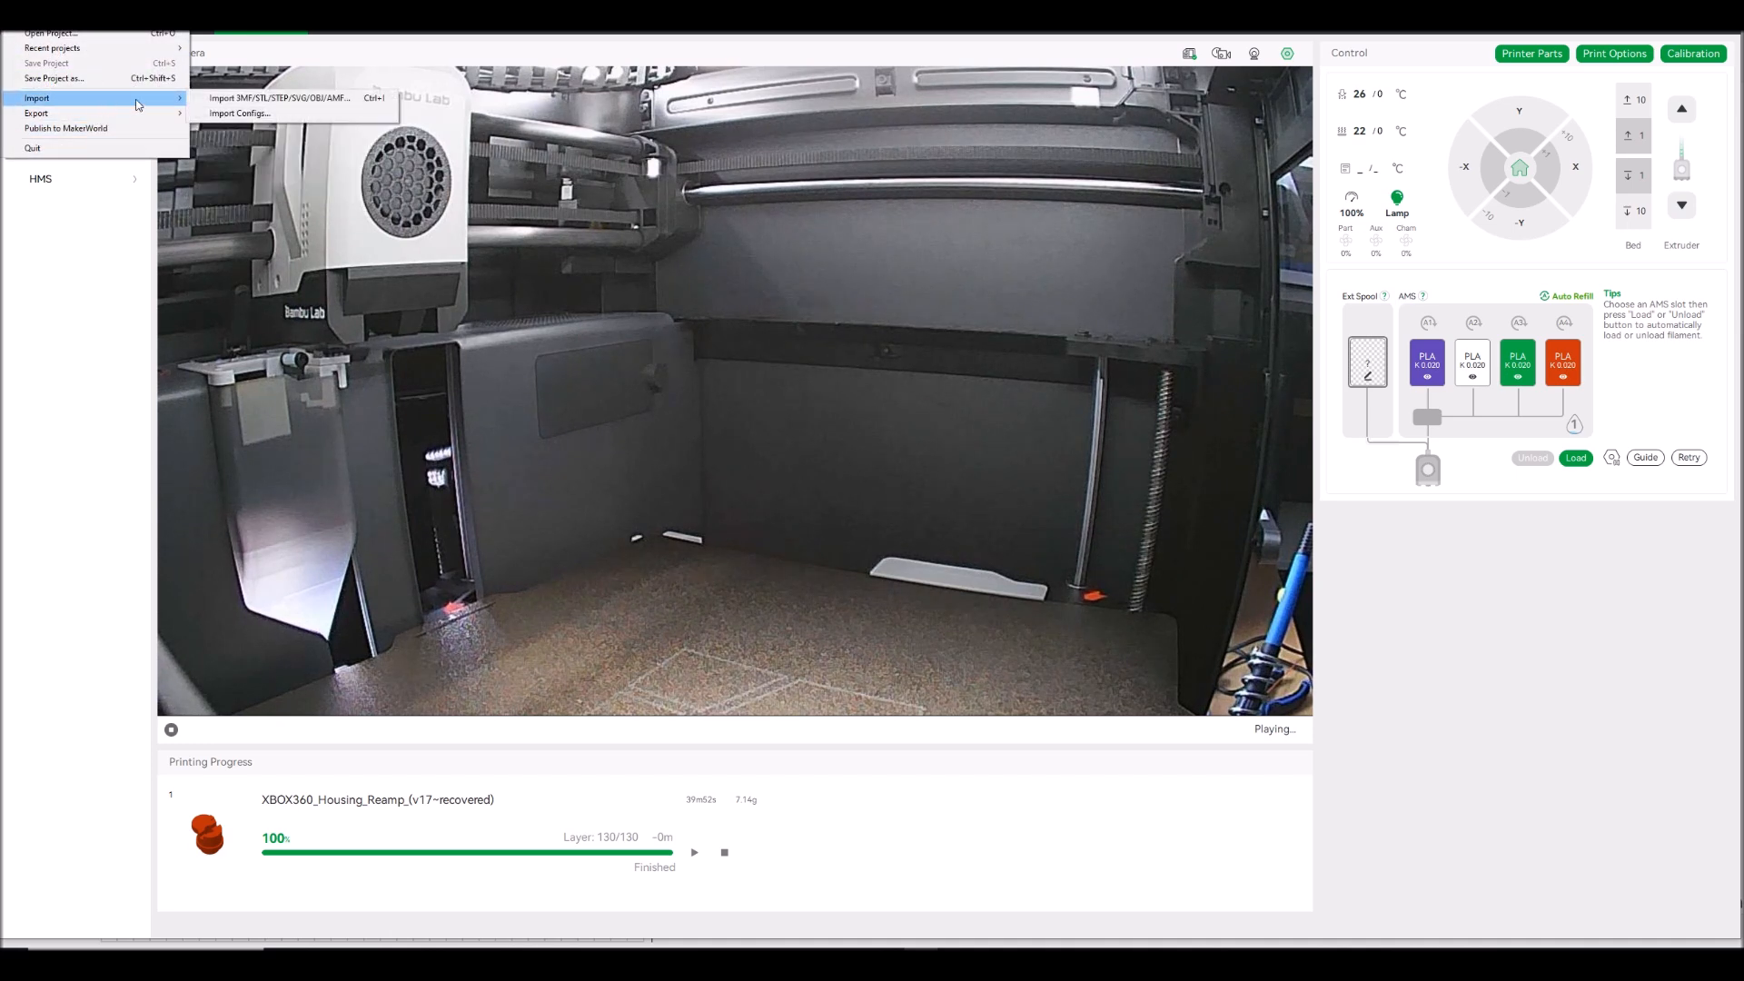
pyautogui.click(211, 98)
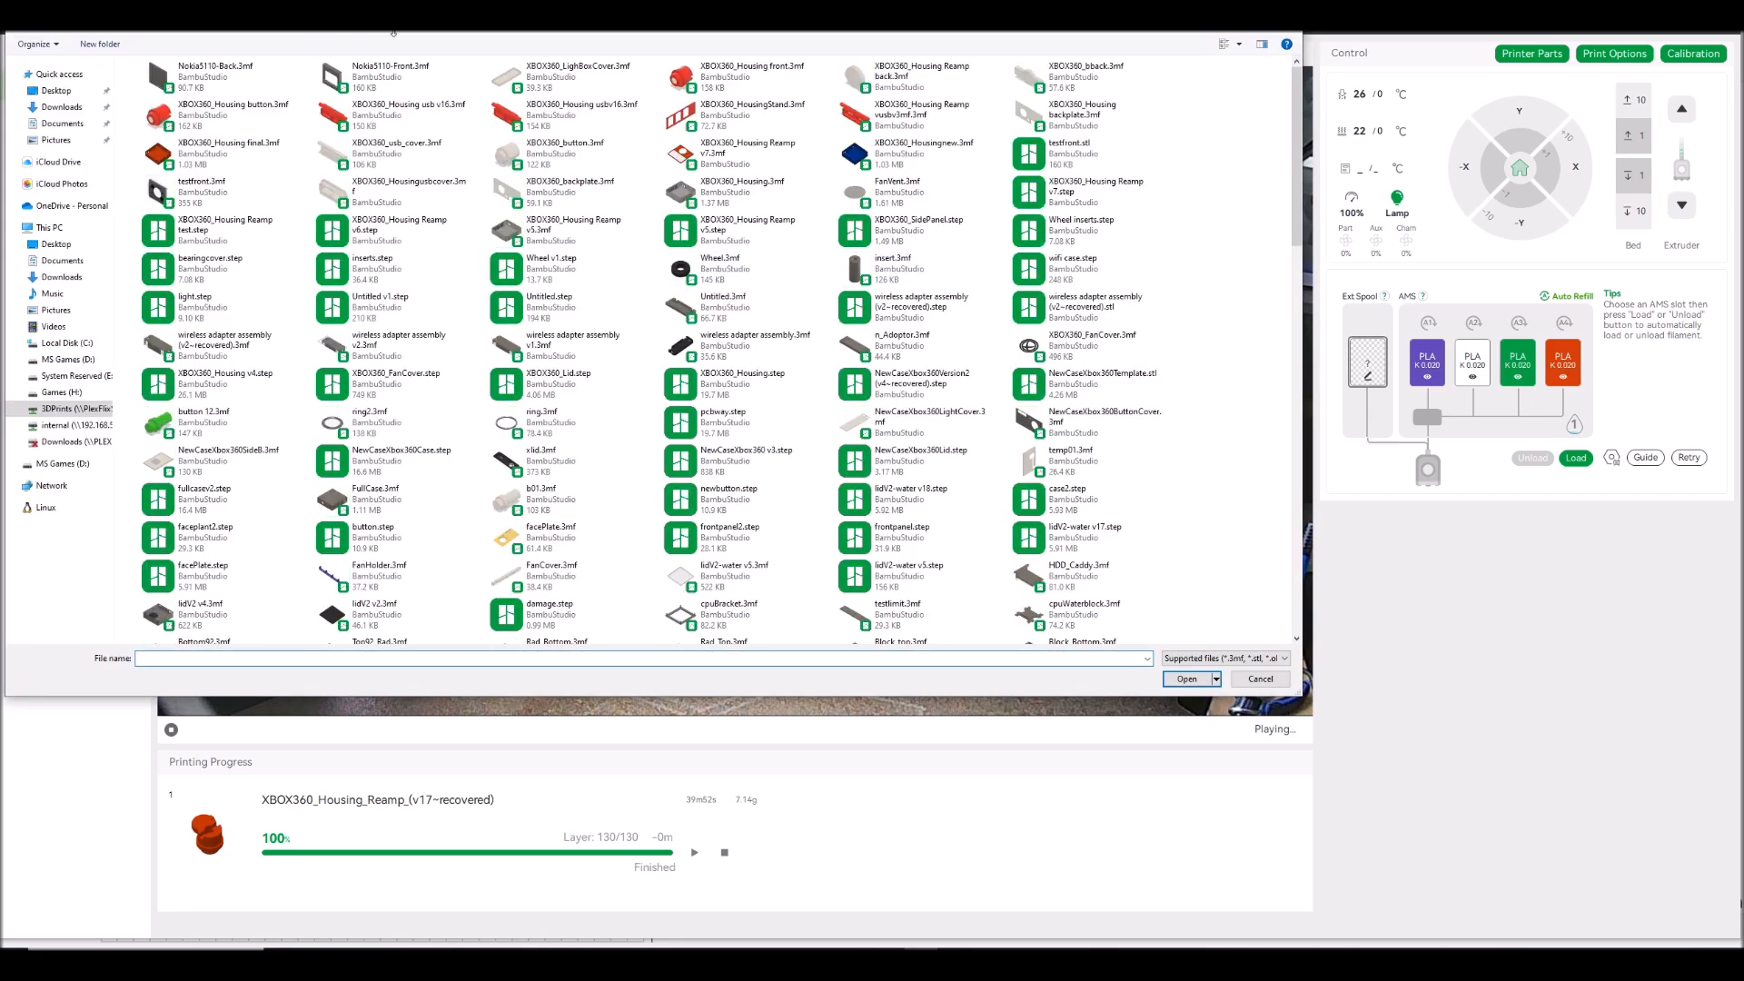
pyautogui.doubleClick(391, 71)
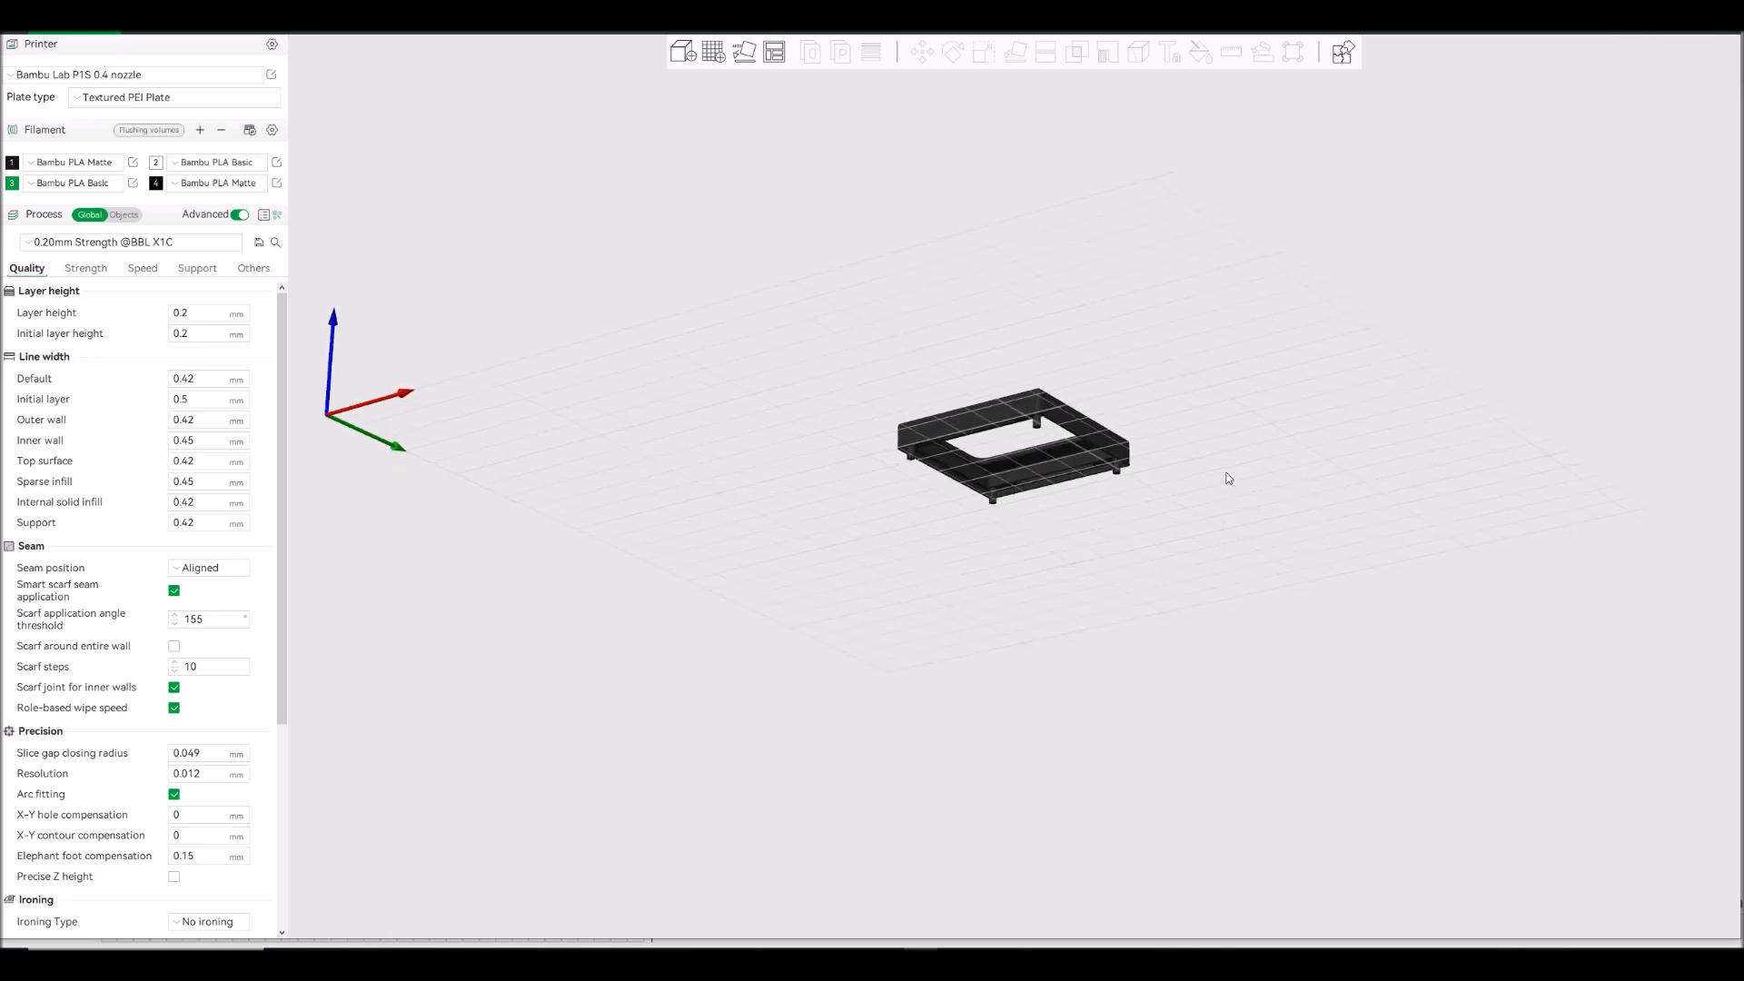
# - Rotate the FacePlate object 180° about the Y axis so its flat face lies on the build plate
pyautogui.click(1080, 481)
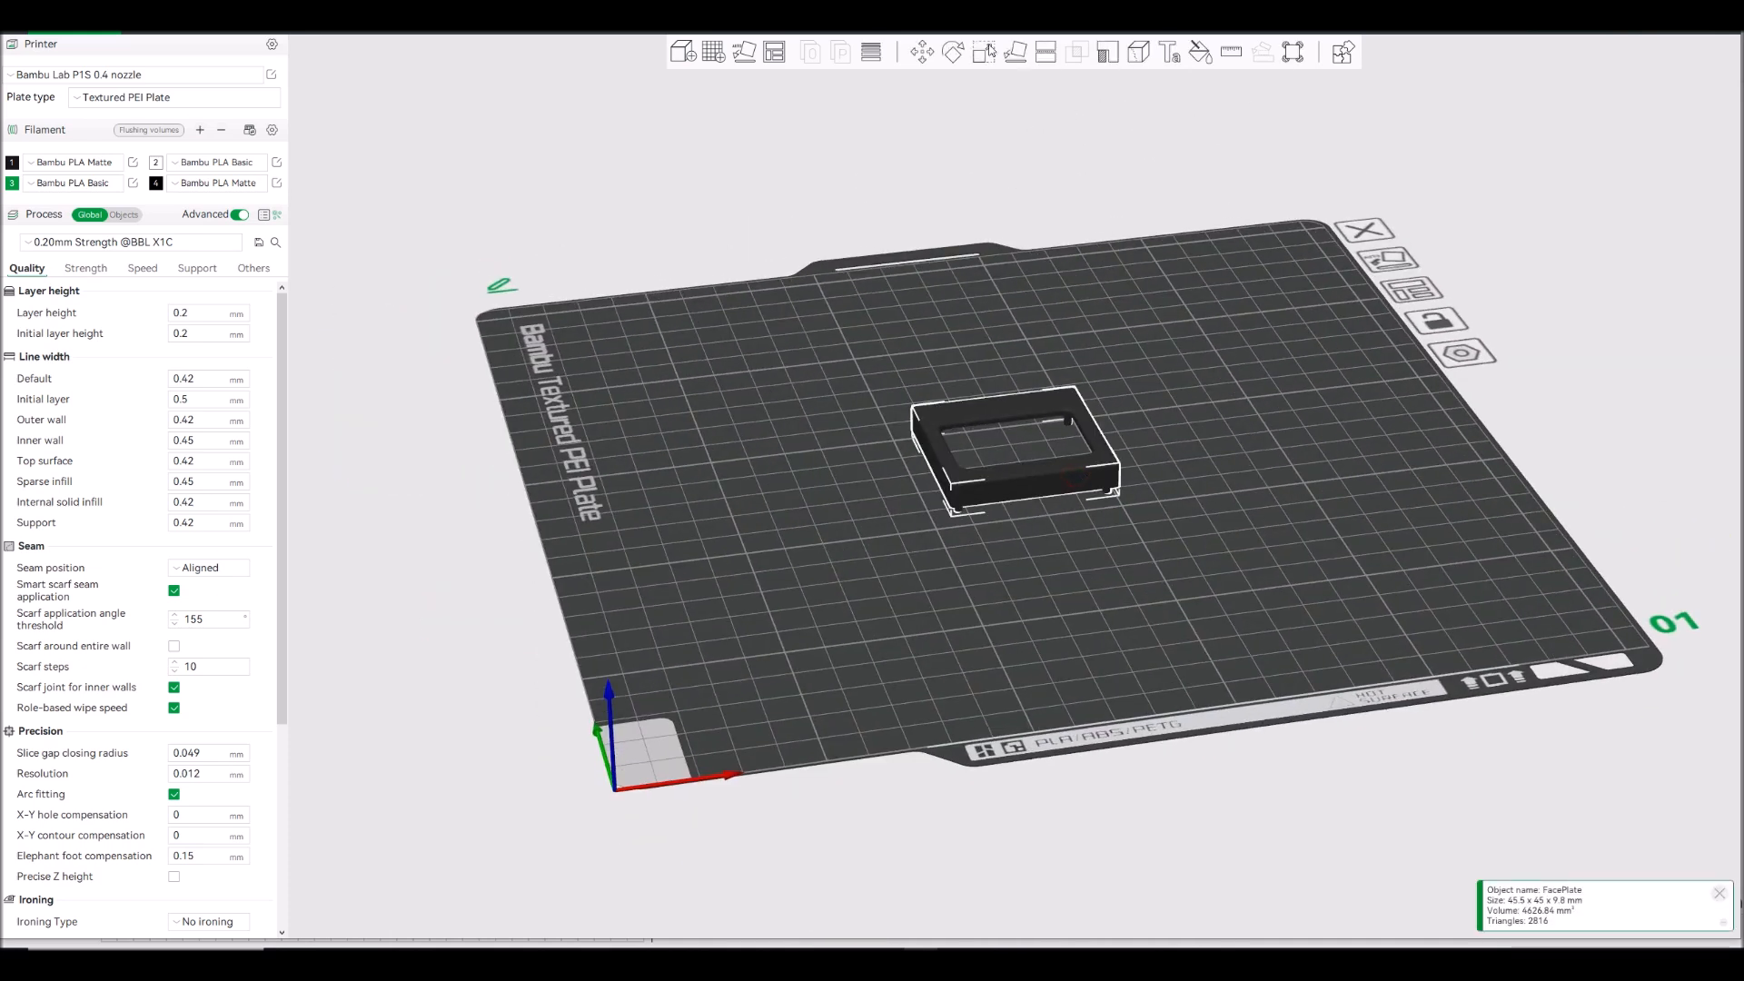
pyautogui.click(951, 52)
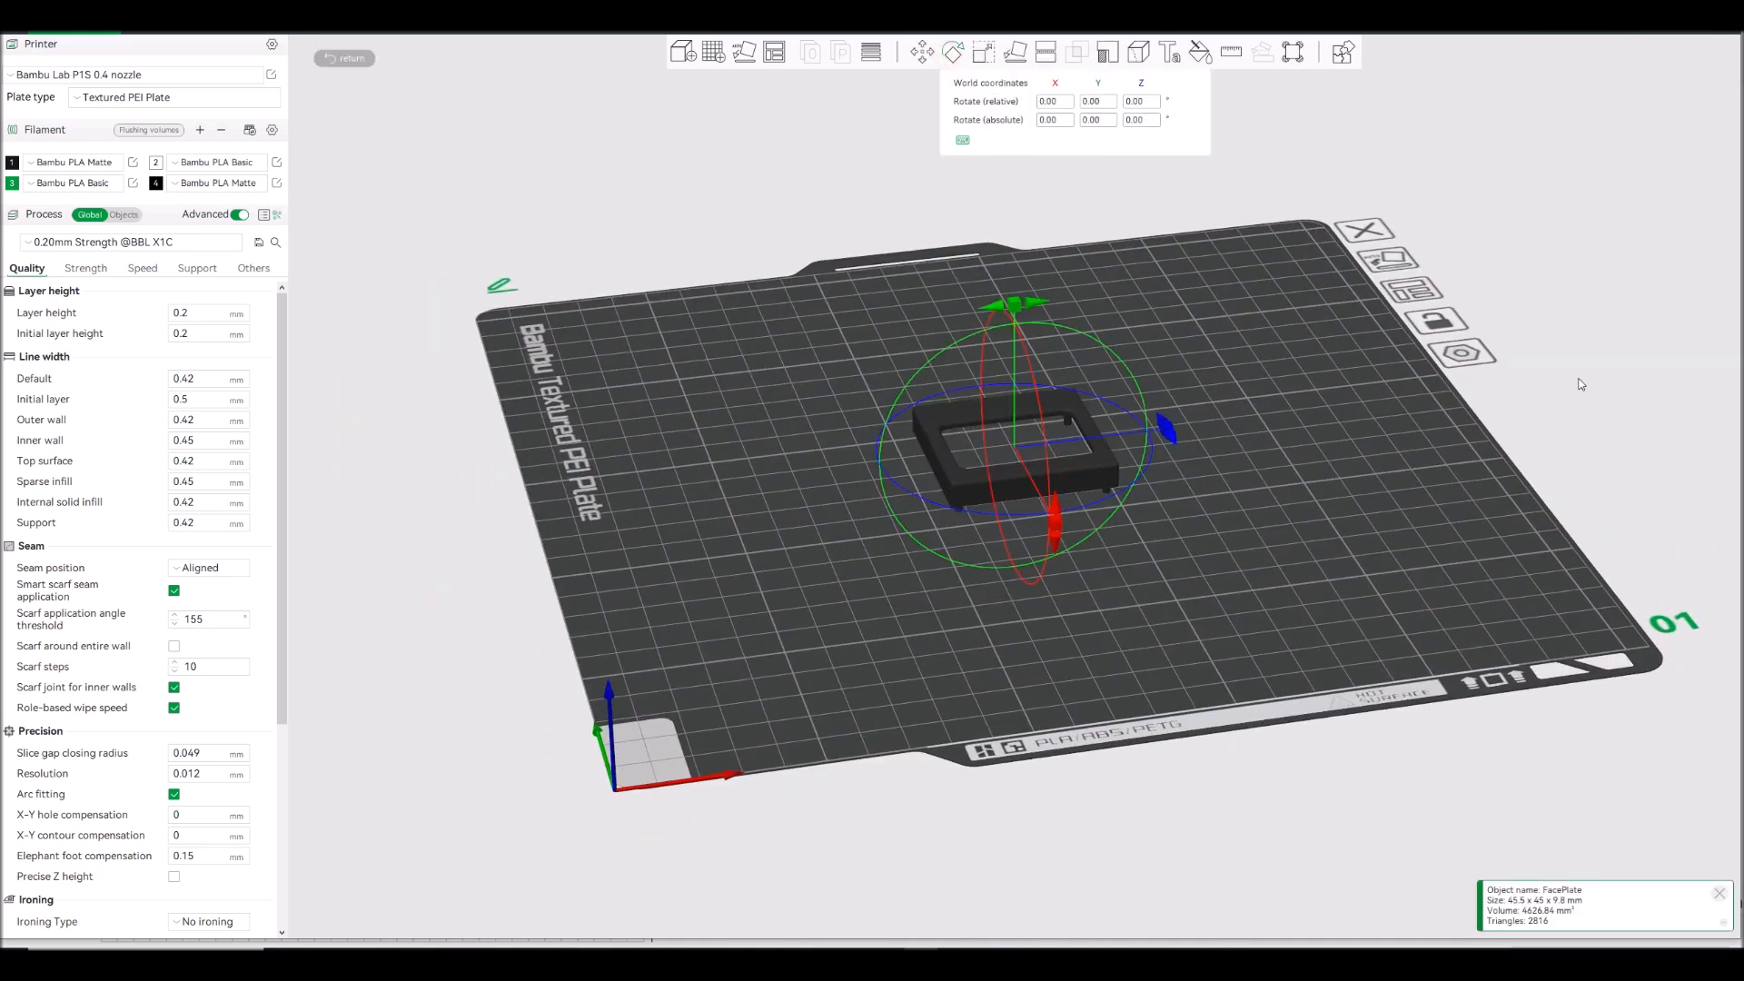
pyautogui.click(1091, 102)
pyautogui.write('180')
pyautogui.press('Return')
pyautogui.moveTo(1324, 467); pyautogui.dragTo(1296, 485)
pyautogui.click(955, 53)
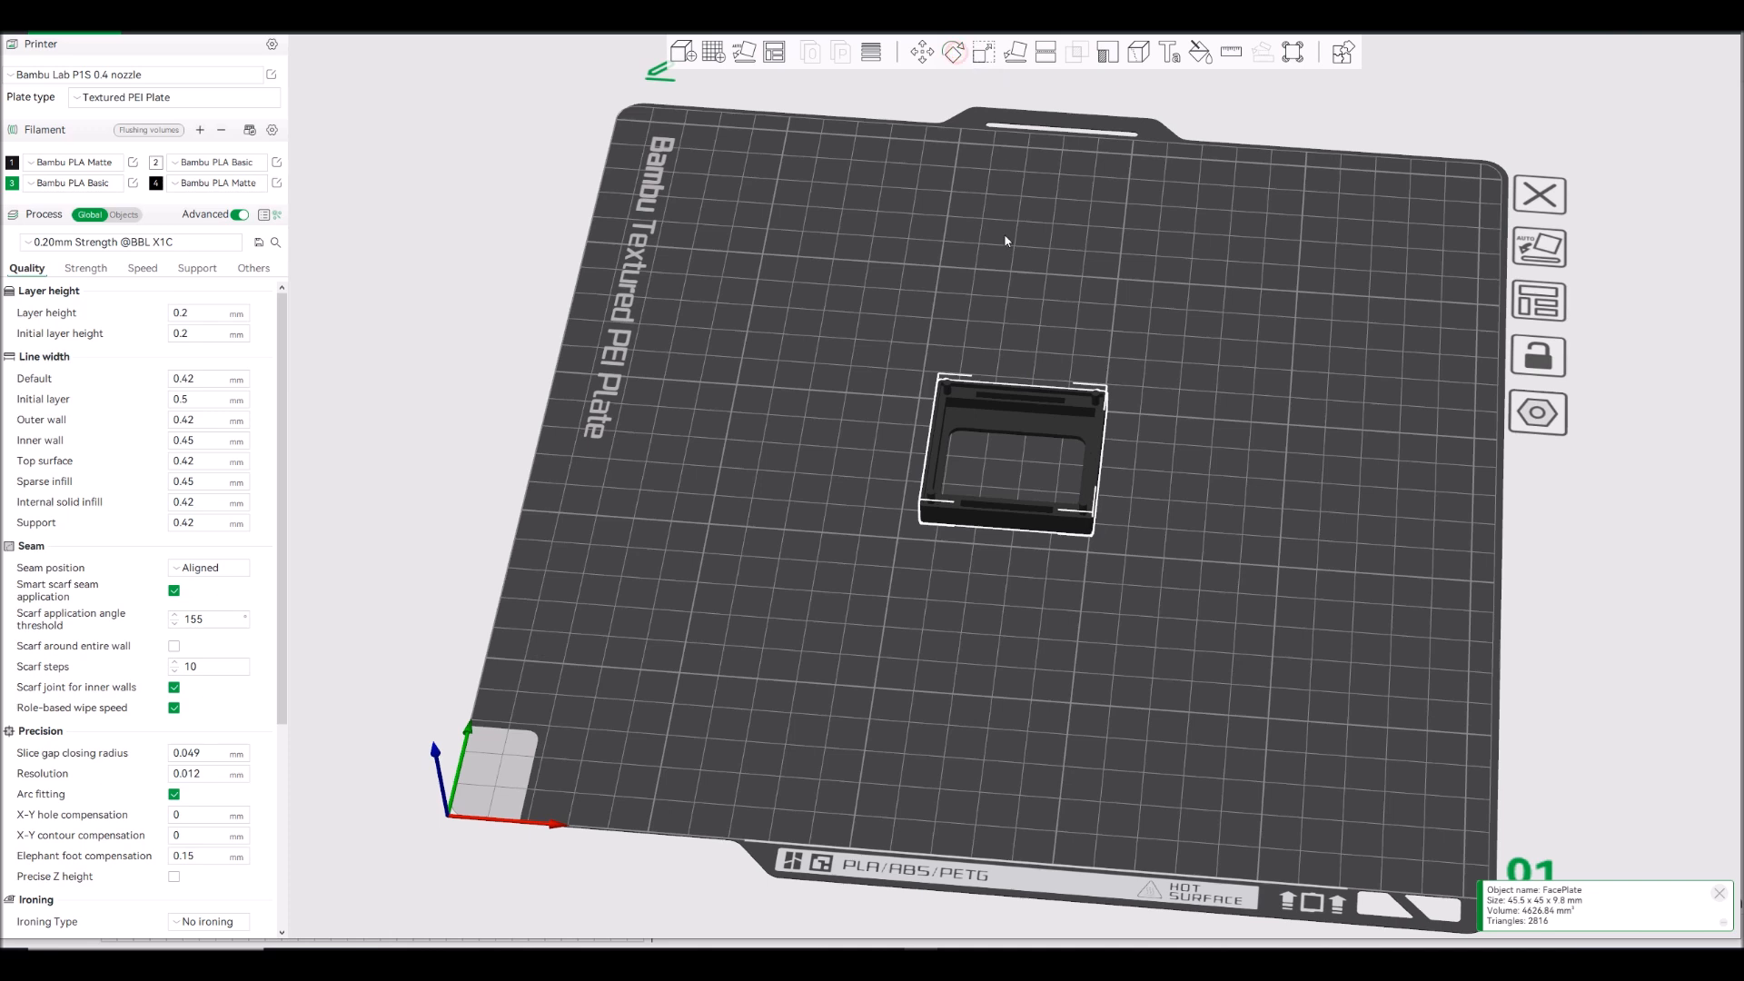
# - Move the FacePlate object toward the build plate's rear-left corner and set filament 1 to the purple Bambu PLA Basic
pyautogui.moveTo(1010, 400); pyautogui.dragTo(842, 322)
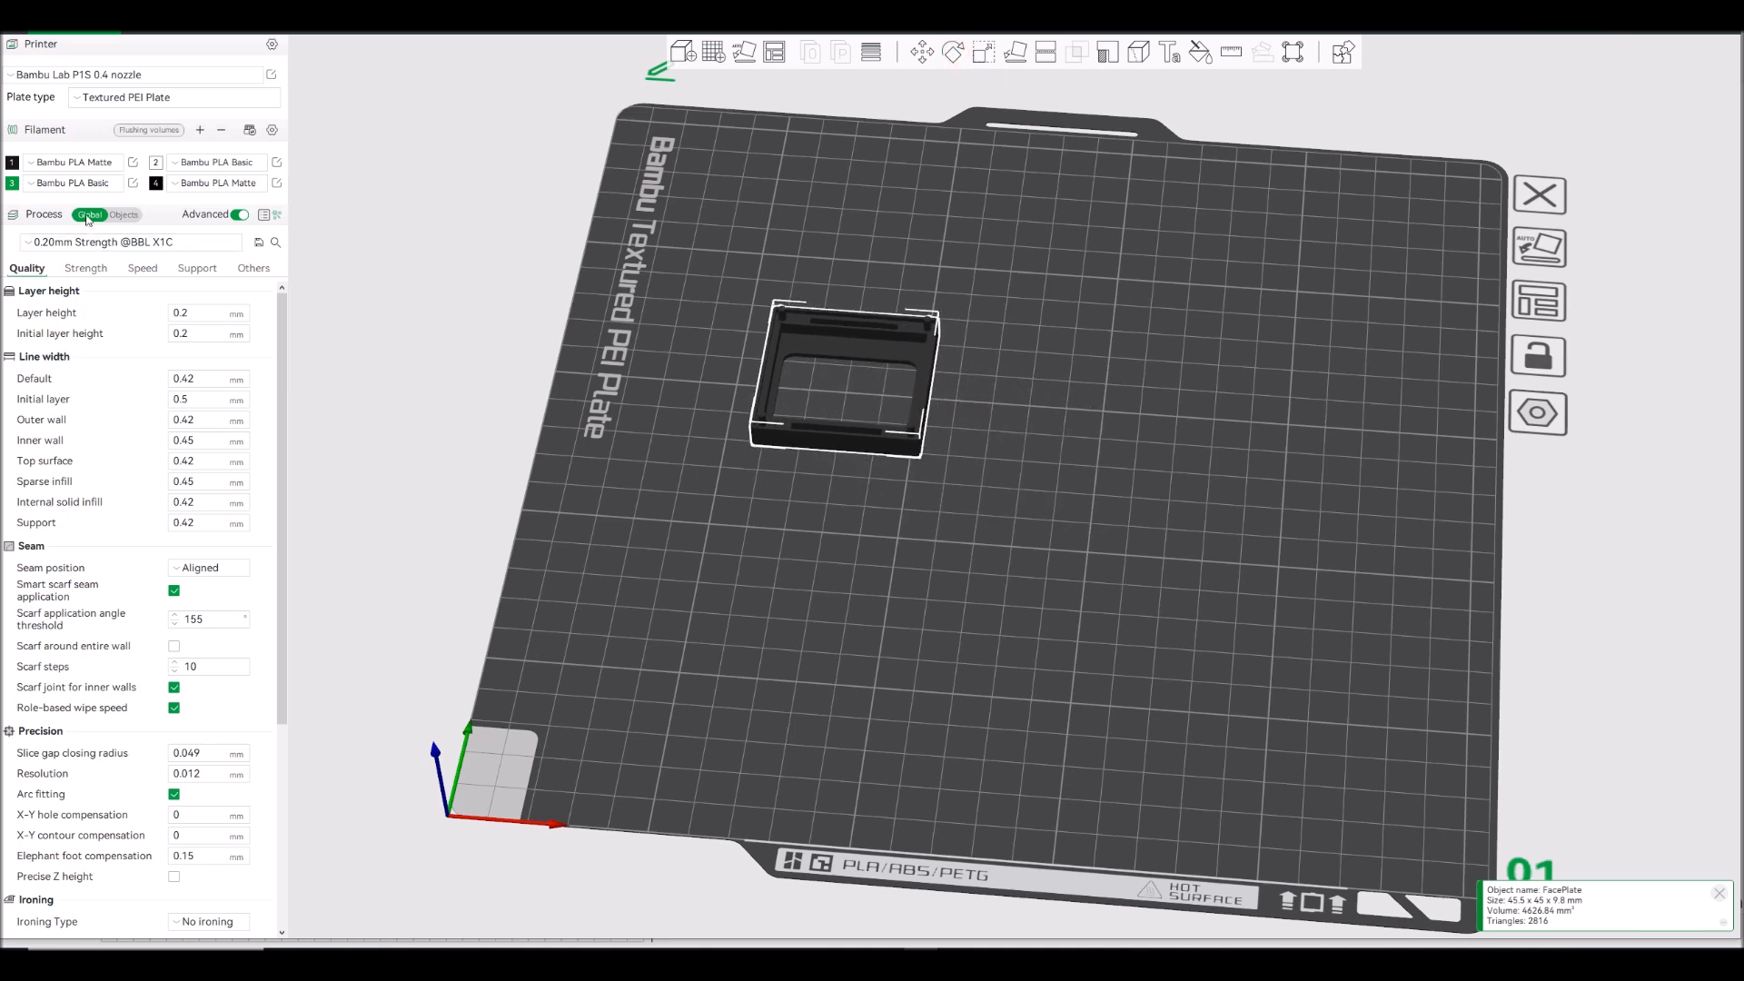
pyautogui.click(72, 162)
pyautogui.click(77, 202)
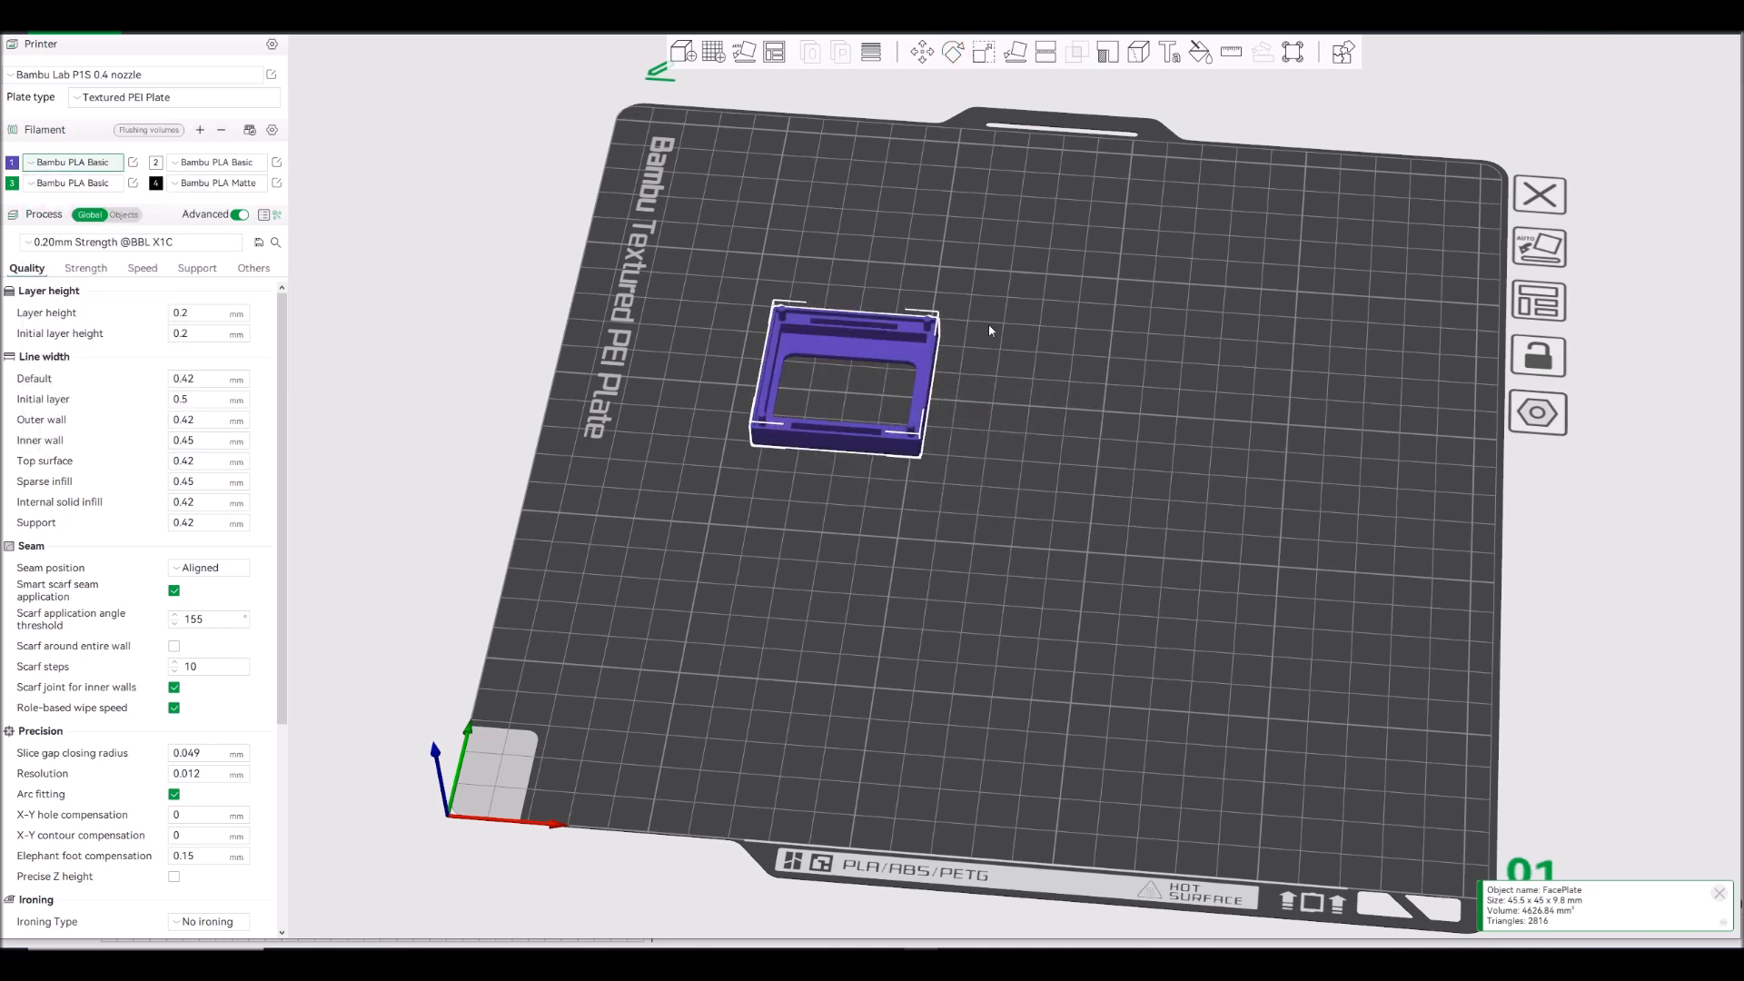
# - Import Nokia5110-Back.3mf as geometry only and auto-arrange both parts on the build plate
pyautogui.click(32, 9)
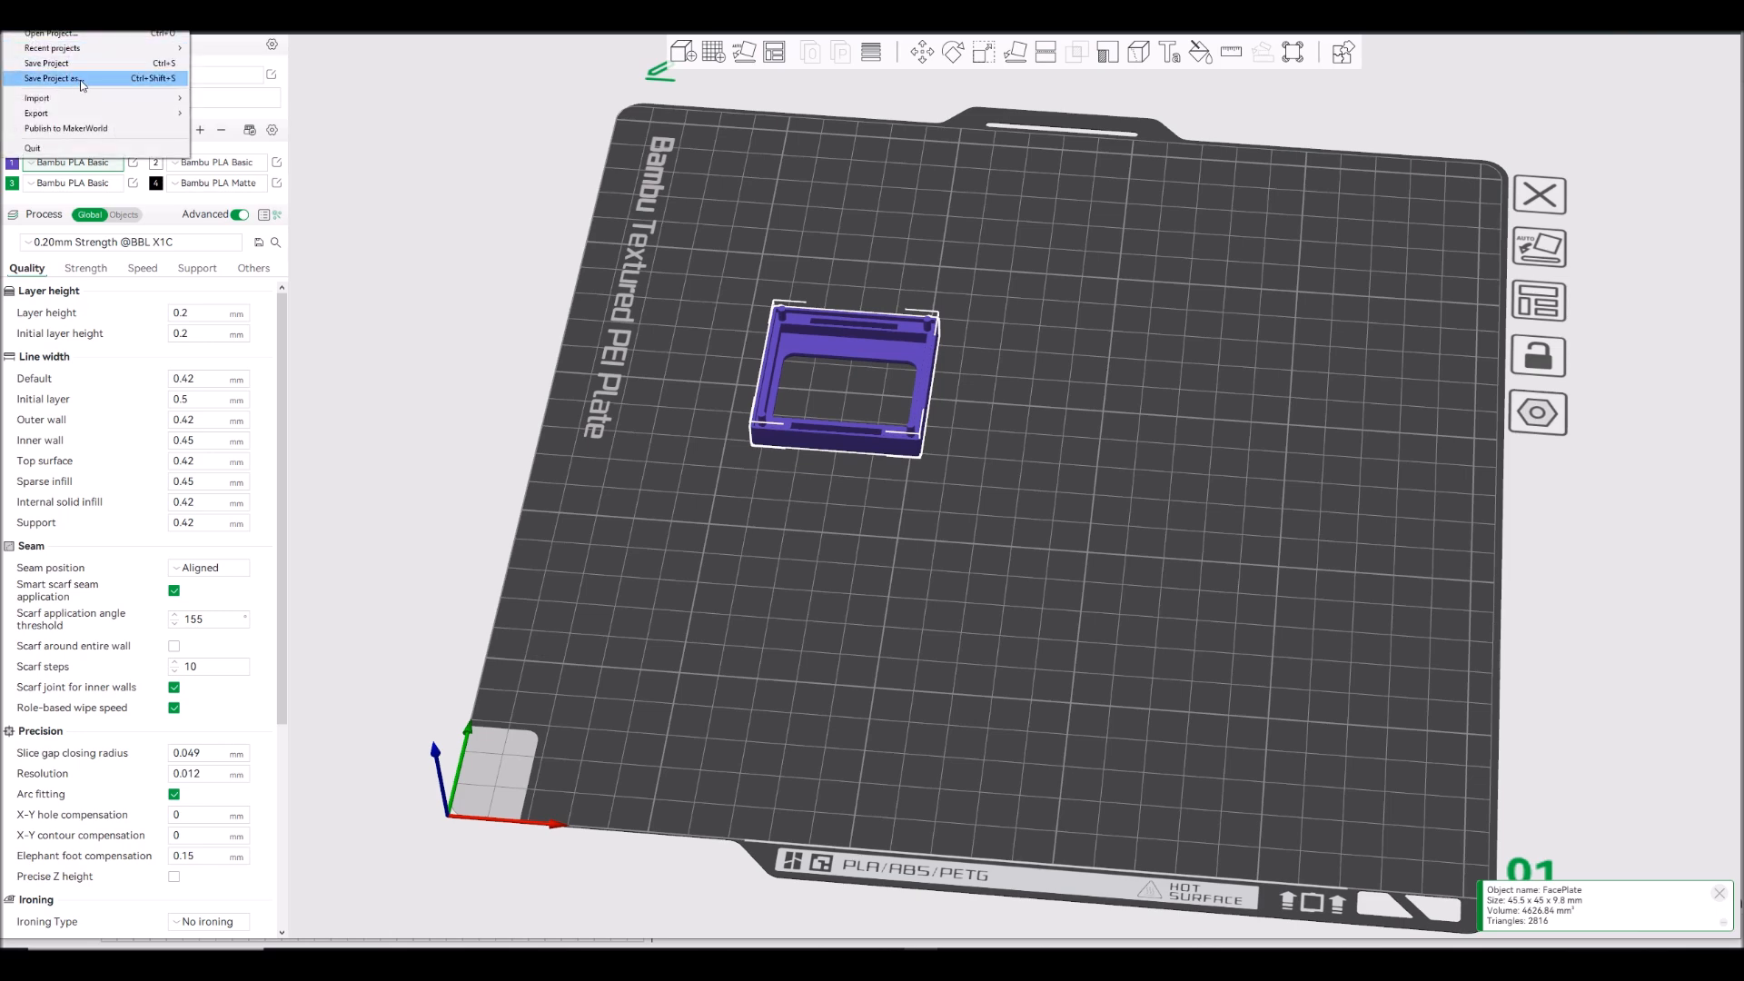
pyautogui.moveTo(100, 97)
pyautogui.click(220, 100)
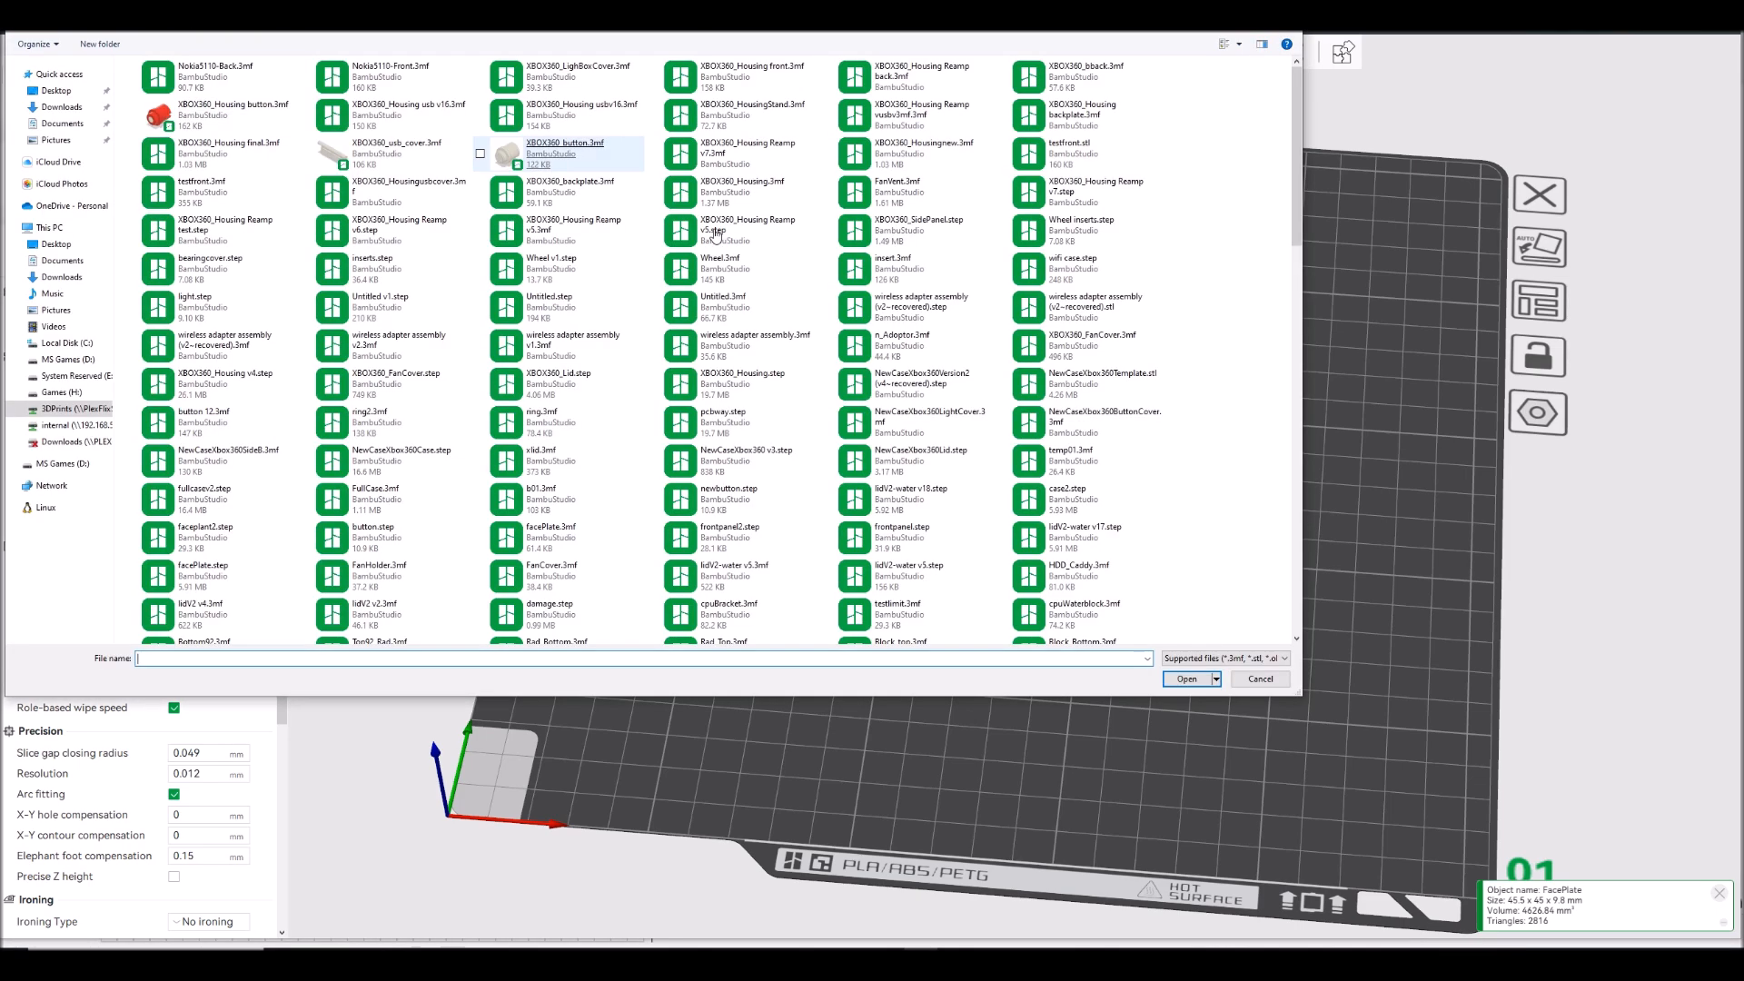
pyautogui.doubleClick(214, 82)
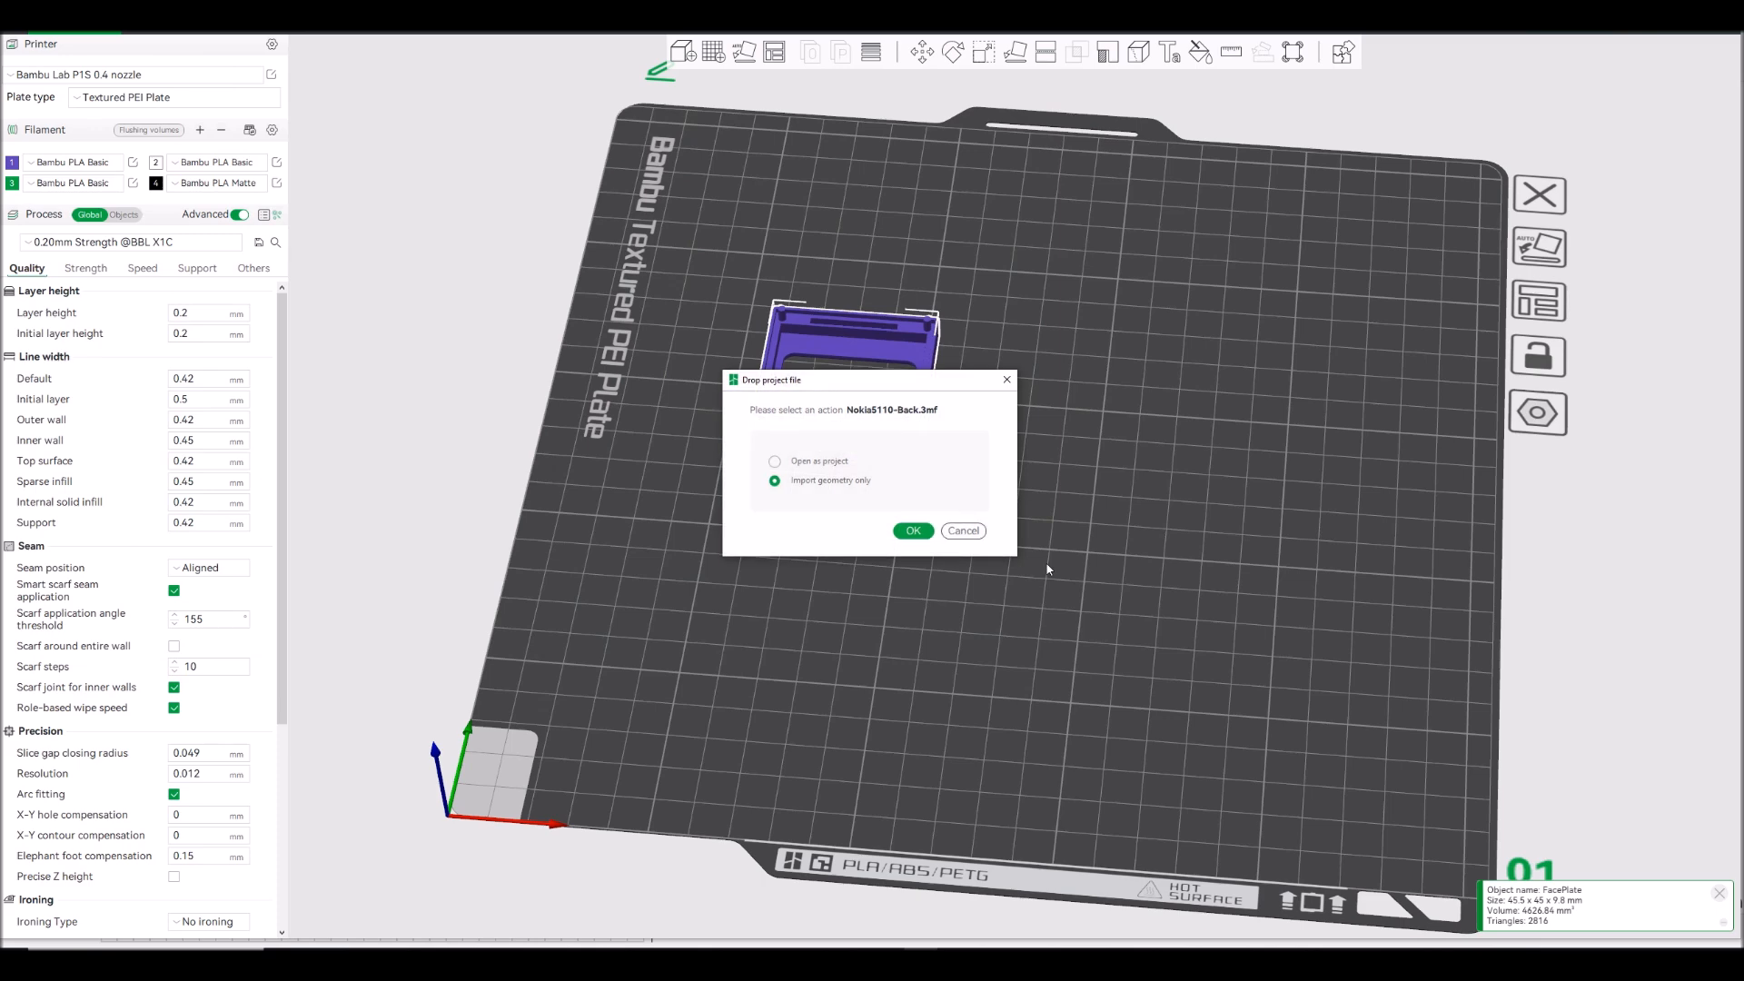
pyautogui.click(914, 532)
pyautogui.moveTo(1004, 491); pyautogui.dragTo(1087, 438)
pyautogui.click(1540, 305)
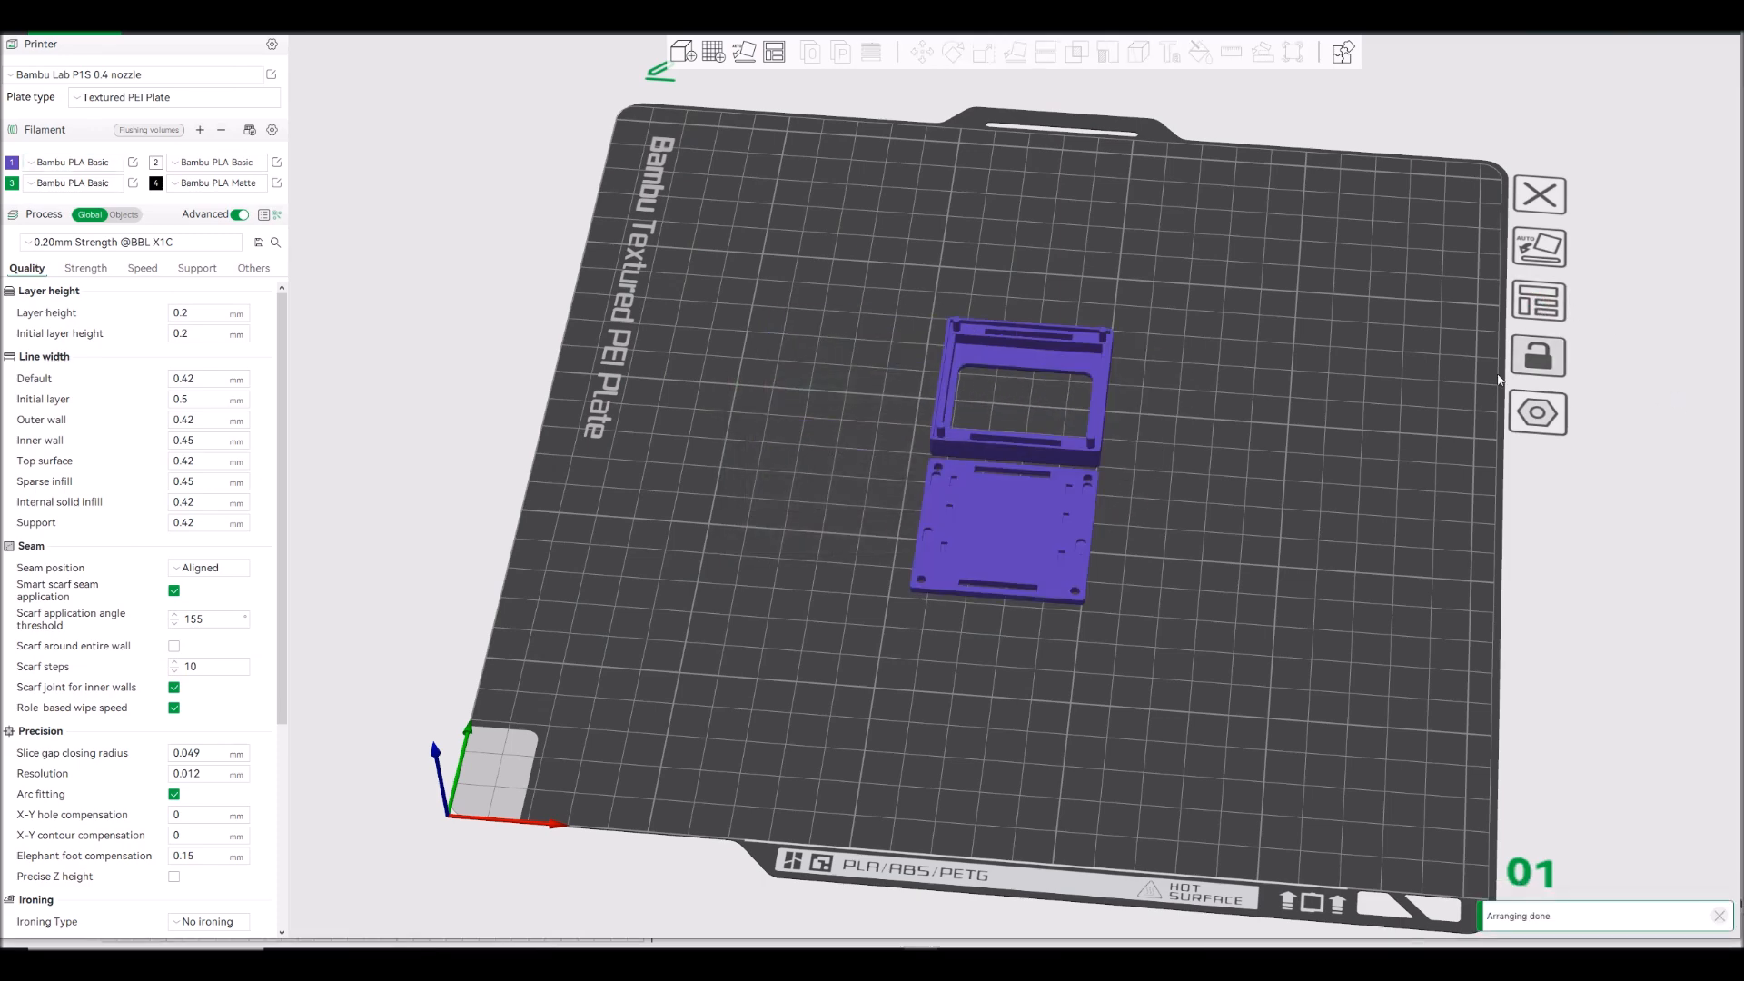
pyautogui.moveTo(1231, 627)
pyautogui.mouseDown()
pyautogui.moveTo(1152, 550)
pyautogui.moveTo(1168, 542)
pyautogui.moveTo(1212, 634)
pyautogui.moveTo(1184, 624)
pyautogui.moveTo(1231, 618)
pyautogui.mouseUp()
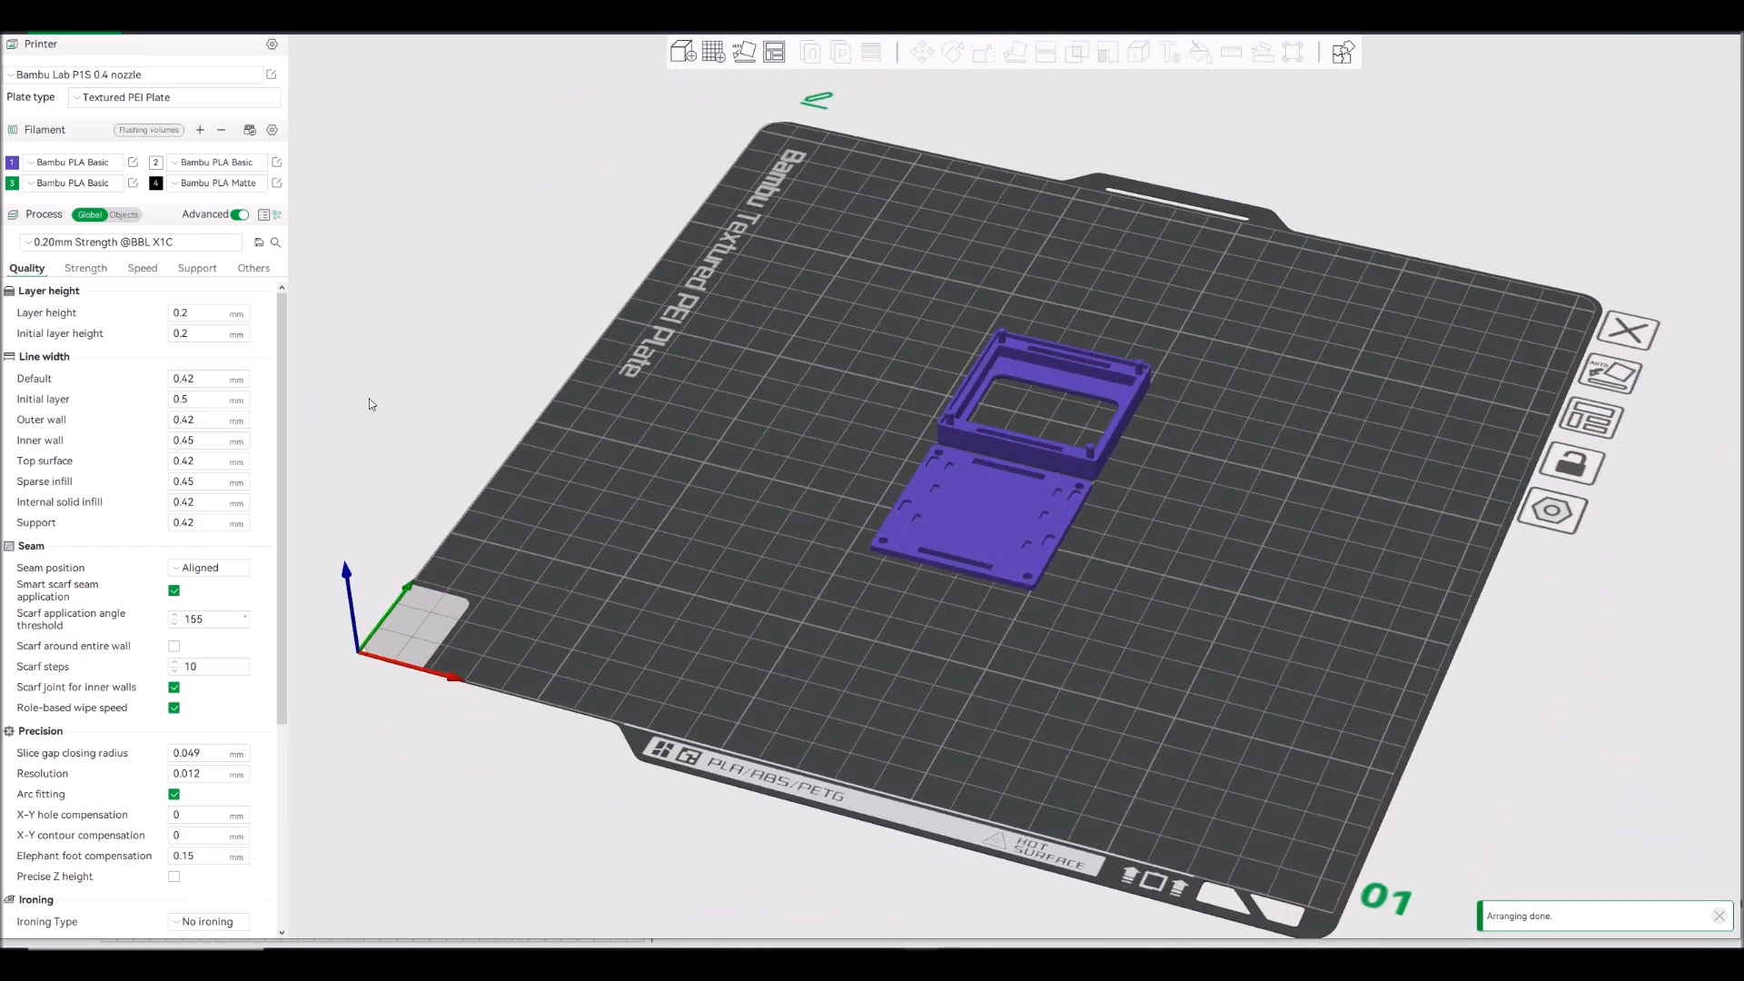
pyautogui.click(32, 242)
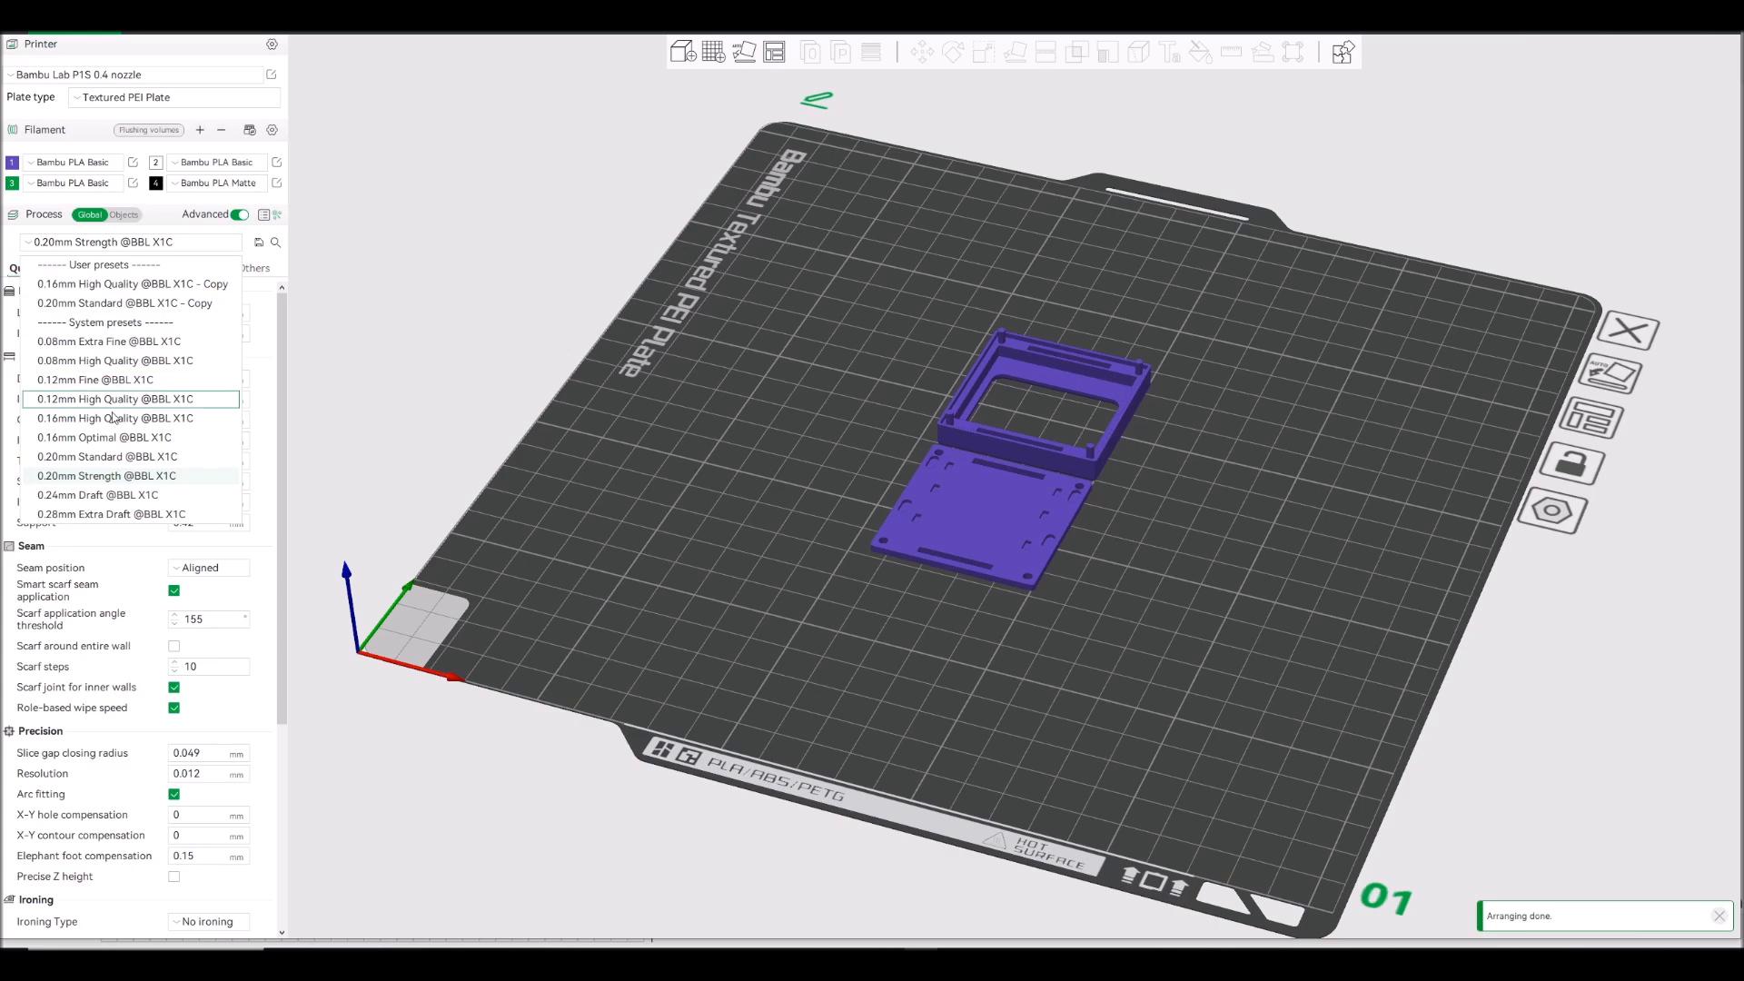
pyautogui.click(114, 456)
pyautogui.moveTo(1083, 471); pyautogui.dragTo(1272, 507)
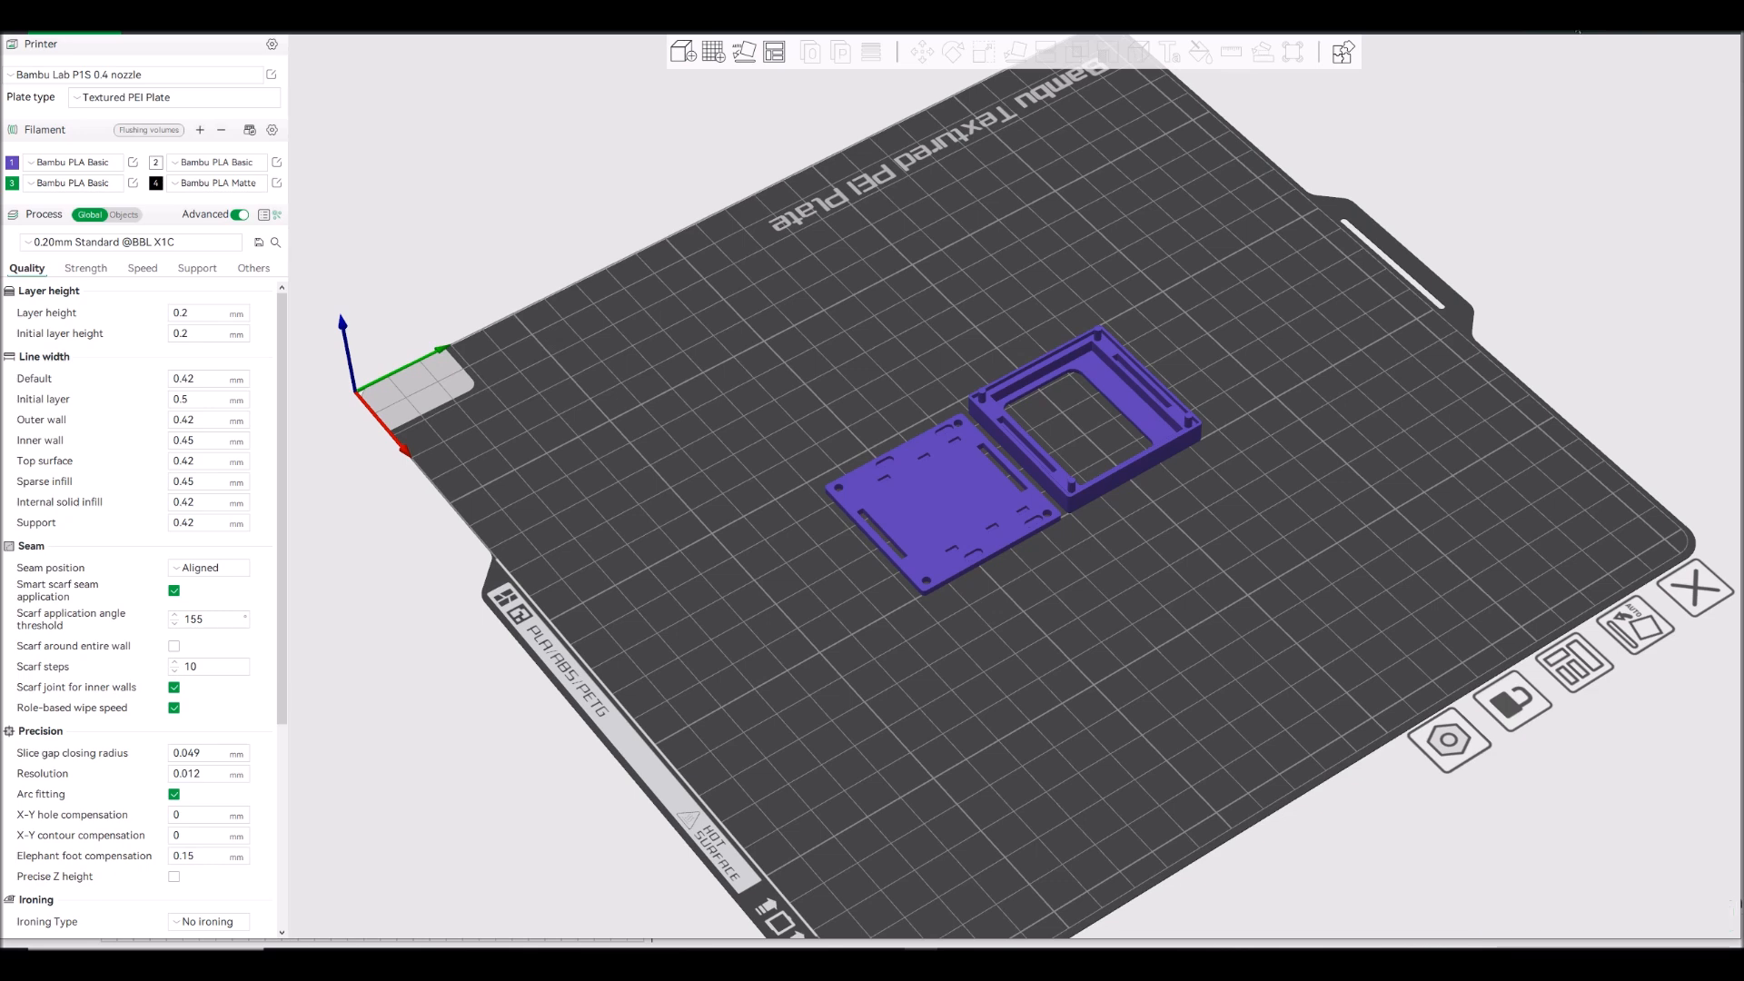
# - Slice the plate and send the print job to PRINTER-B with bed leveling, timelapse and AMS enabled
pyautogui.click(1578, 32)
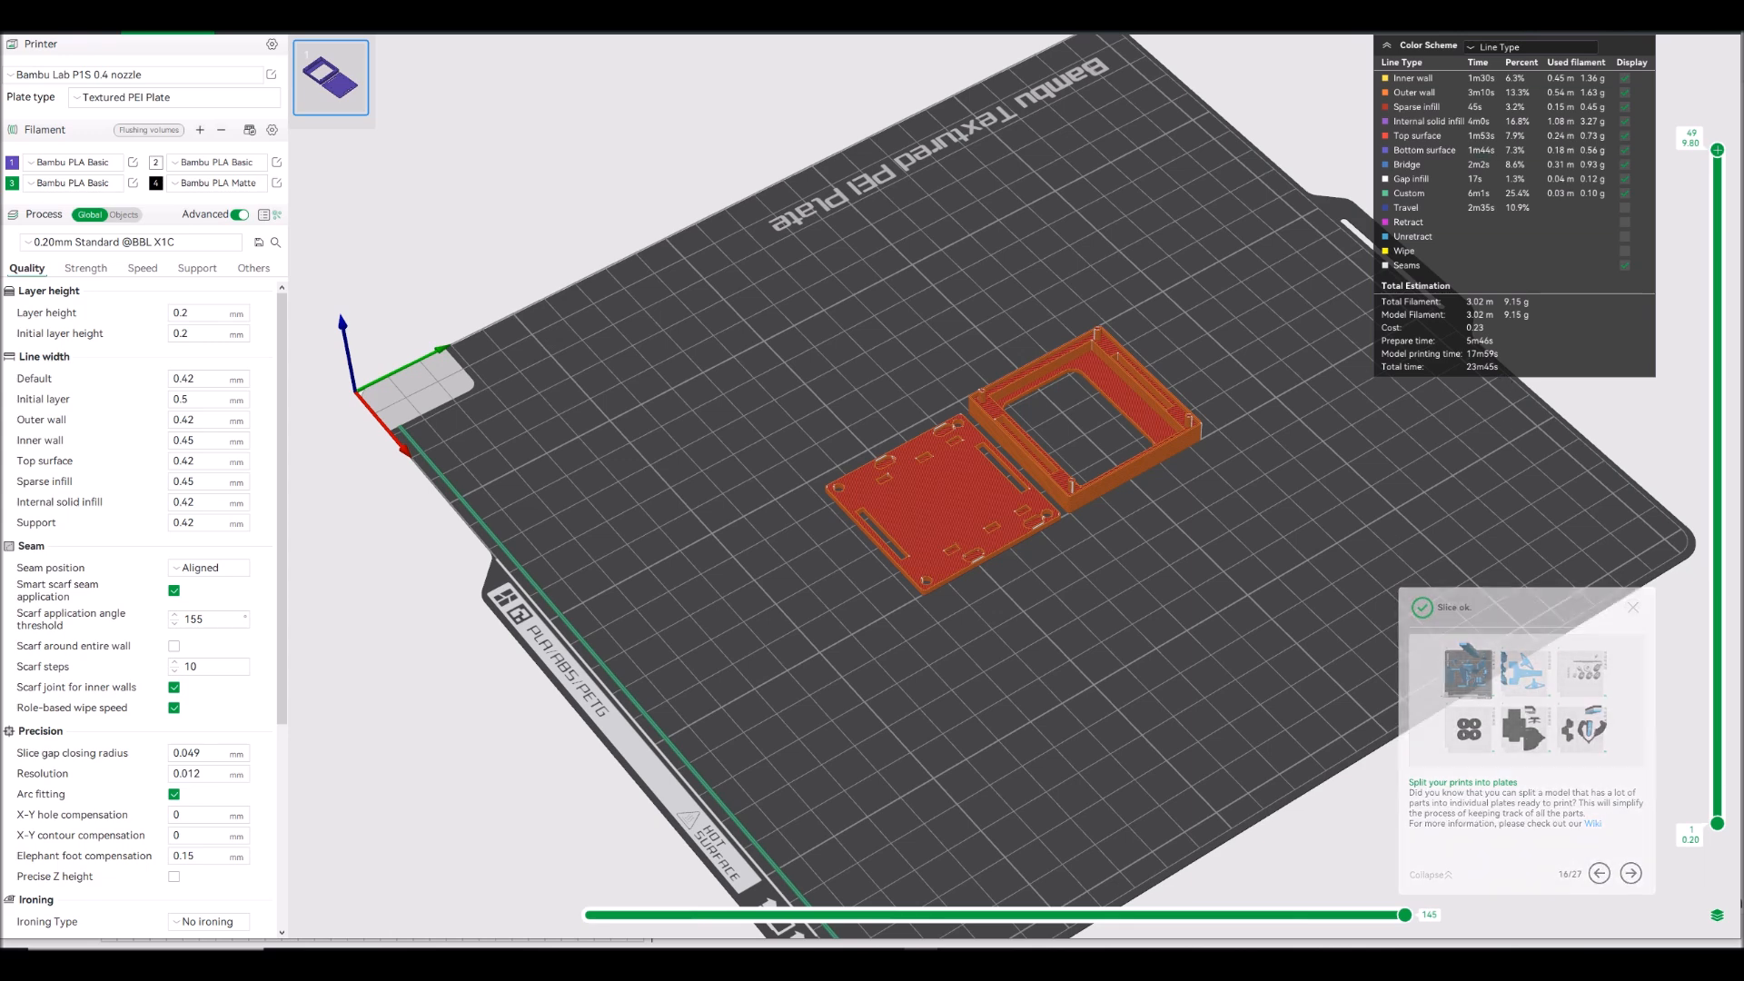
pyautogui.click(1663, 18)
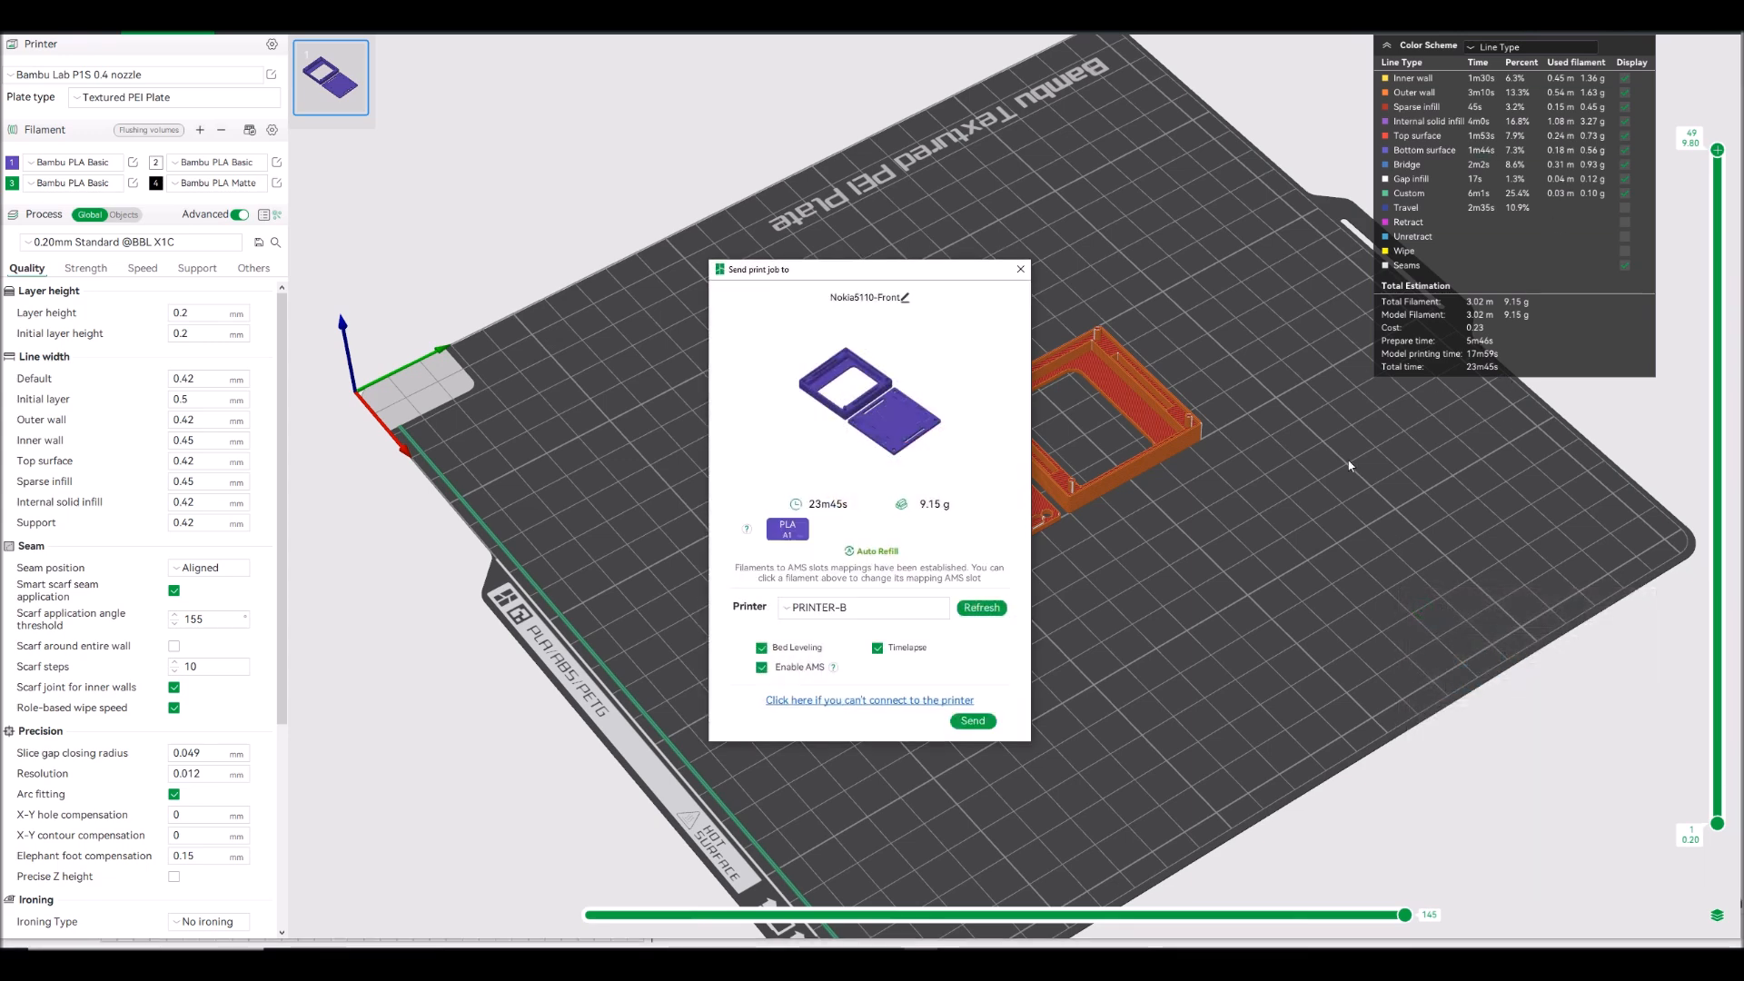
pyautogui.click(973, 721)
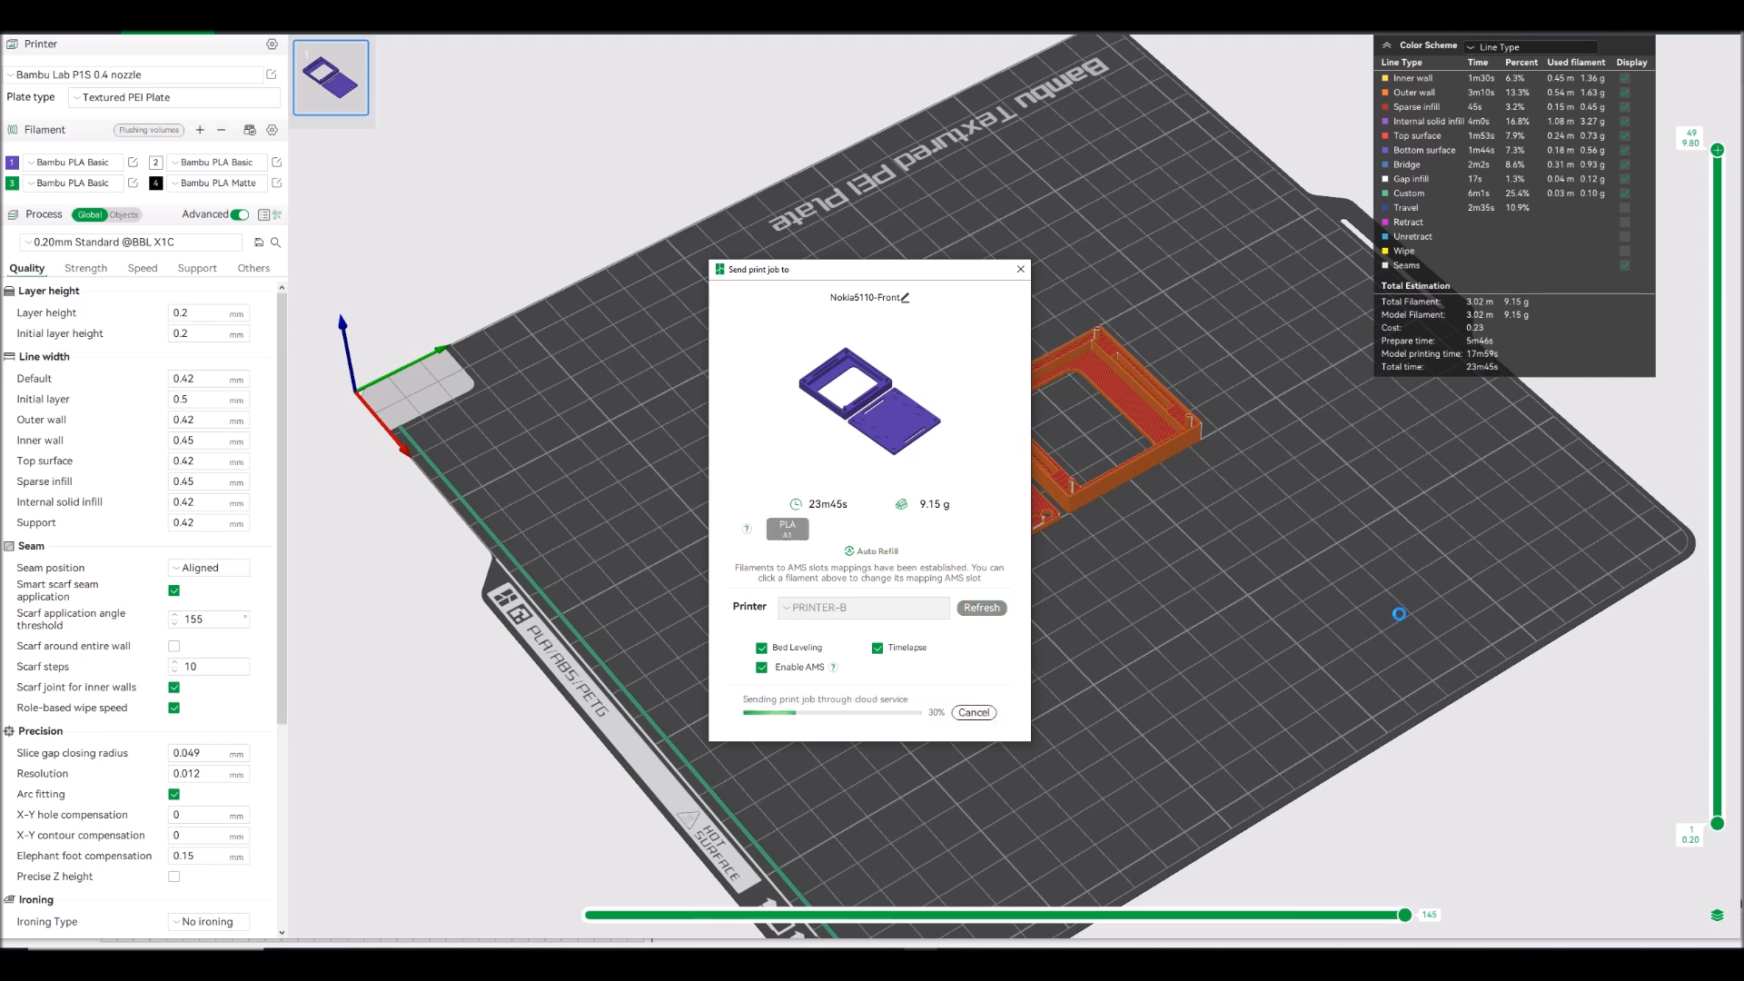